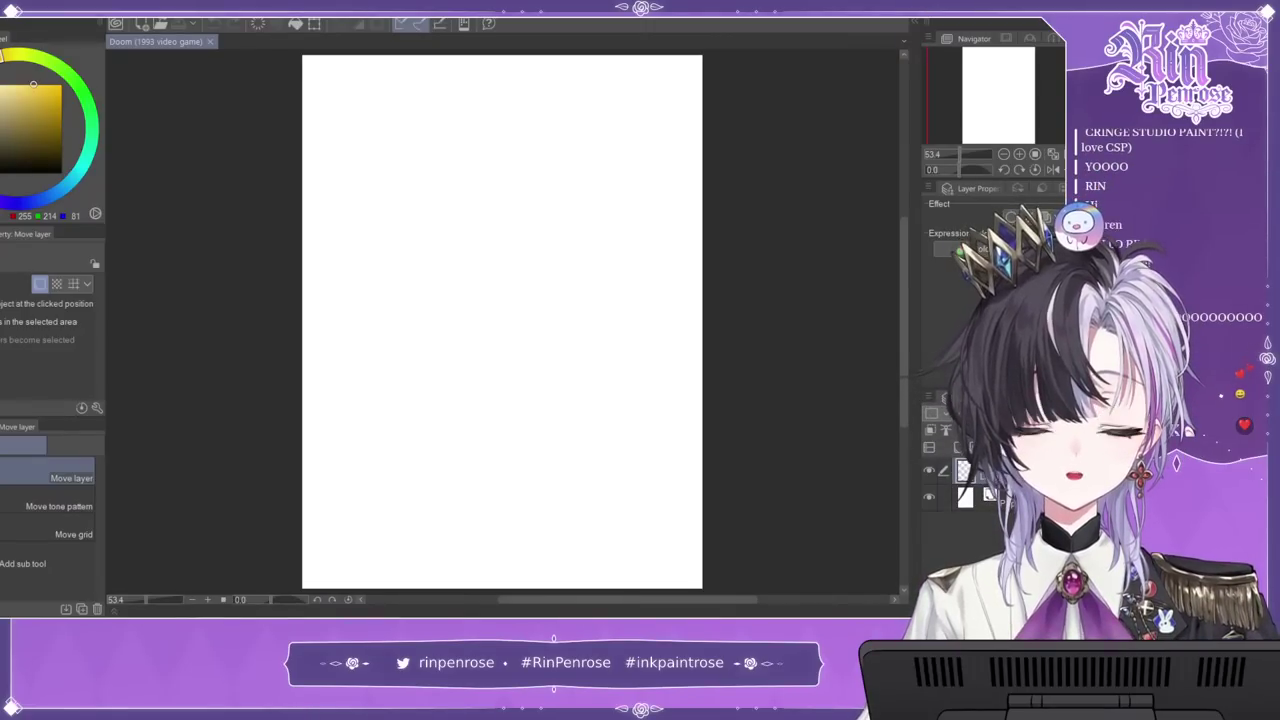
Step: Switch to the 線画用ペン pen and make black the drawing colour
{"action": "key", "text": "p"}
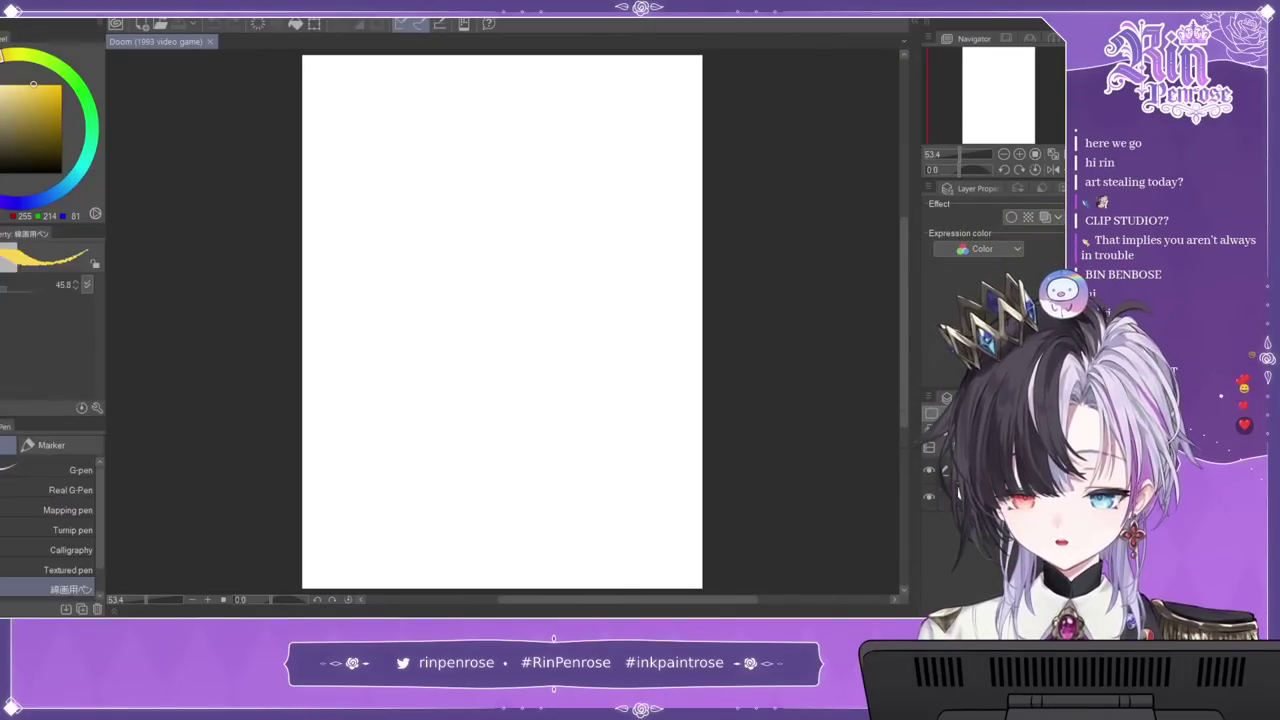
{"action": "key", "text": "x"}
Step: Sketch a round head with jagged bangs and long hair strands down both sides, in the upper half of the canvas
{"action": "mouse_move", "coordinate": [486, 148]}
{"action": "left_mouse_down"}
{"action": "mouse_move", "coordinate": [473, 264]}
{"action": "mouse_move", "coordinate": [503, 152]}
{"action": "mouse_move", "coordinate": [463, 213]}
{"action": "mouse_move", "coordinate": [503, 193]}
{"action": "mouse_move", "coordinate": [518, 209]}
{"action": "mouse_move", "coordinate": [534, 185]}
{"action": "mouse_move", "coordinate": [540, 222]}
{"action": "left_mouse_up"}
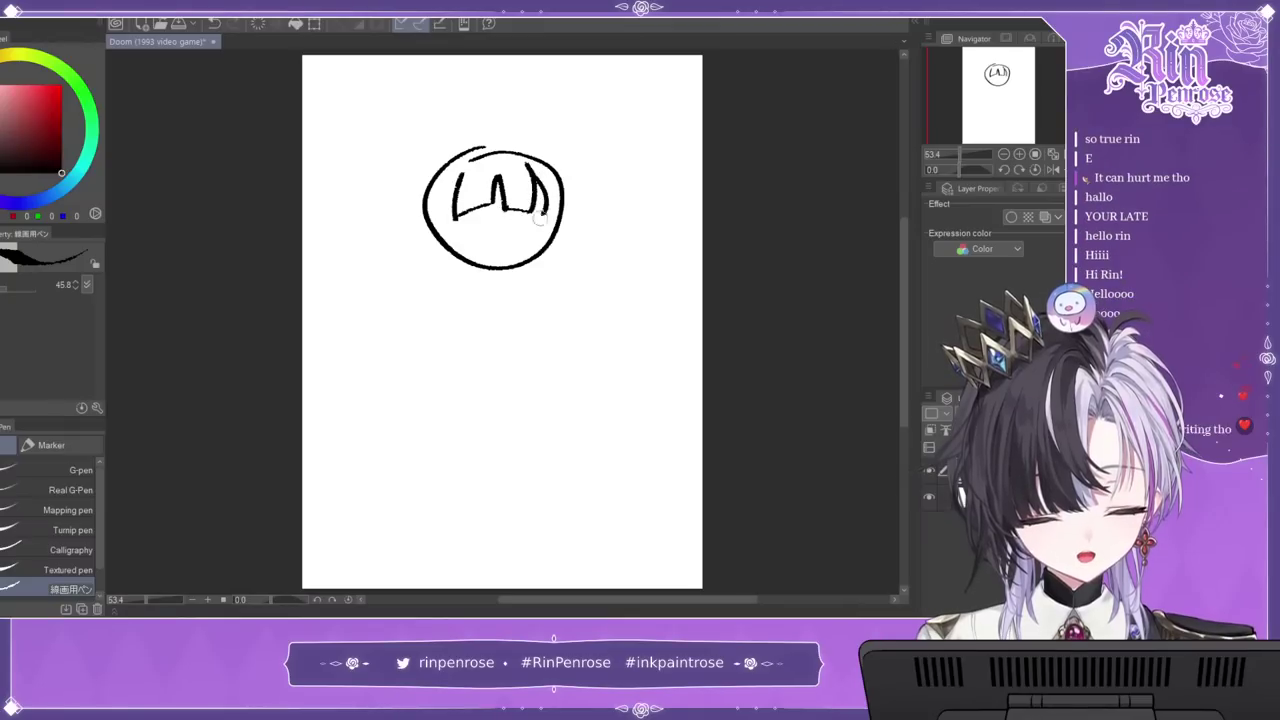
{"action": "left_click_drag", "start_coordinate": [452, 176], "coordinate": [460, 308]}
{"action": "left_click_drag", "start_coordinate": [446, 214], "coordinate": [432, 298]}
{"action": "left_click_drag", "start_coordinate": [534, 172], "coordinate": [536, 290]}
{"action": "left_click_drag", "start_coordinate": [555, 186], "coordinate": [560, 214]}
Step: Add two dot eyes and a smiling mouth to the face
{"action": "left_click", "coordinate": [478, 222]}
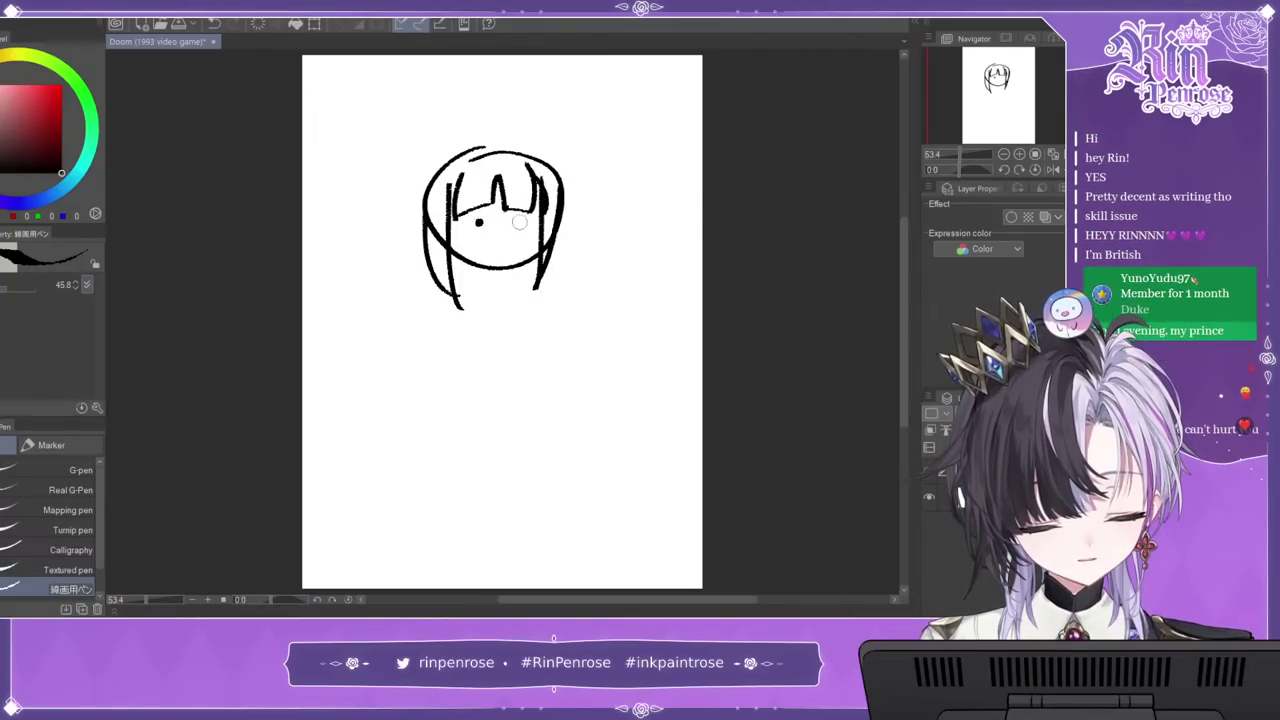
{"action": "left_click", "coordinate": [512, 221]}
{"action": "left_click_drag", "start_coordinate": [486, 242], "coordinate": [520, 240]}
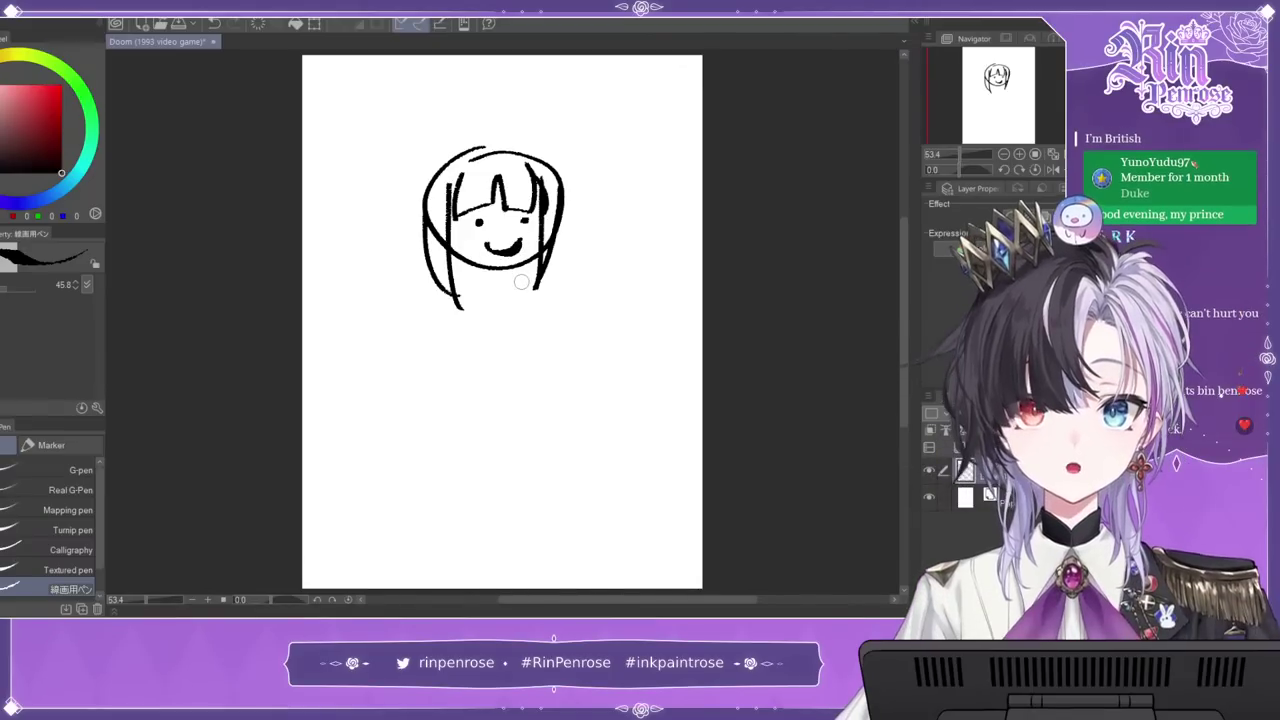
Step: Draw a thick arrow below the head, pointing up towards it, and clear all the drawing from the layer
{"action": "left_click_drag", "start_coordinate": [604, 372], "coordinate": [546, 358]}
{"action": "left_click_drag", "start_coordinate": [566, 306], "coordinate": [558, 350]}
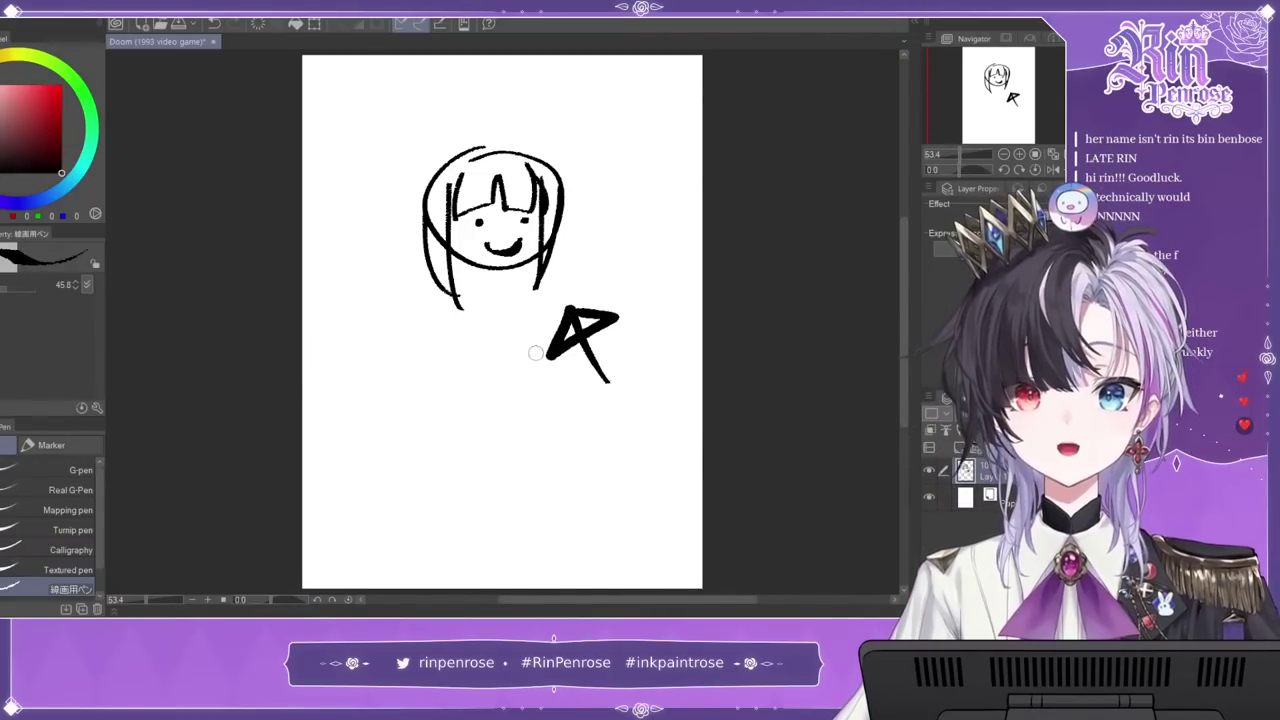
{"action": "left_click", "coordinate": [256, 22]}
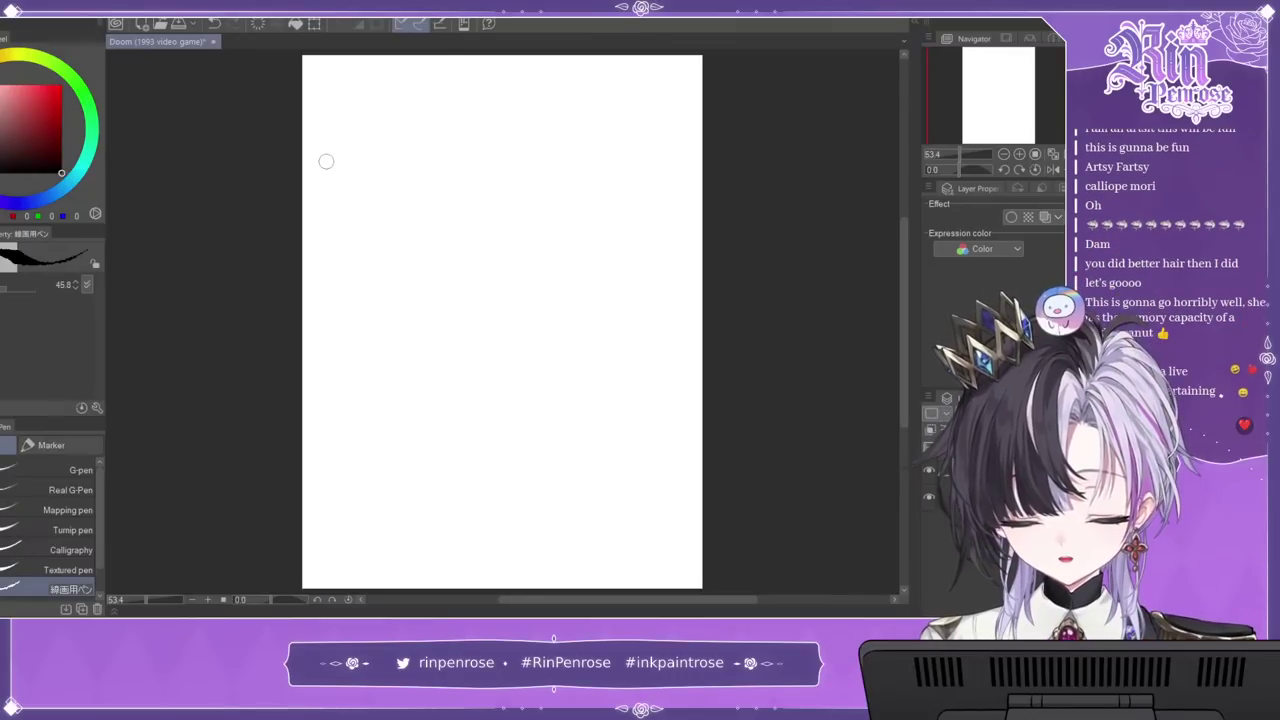
Step: With the pen size at 32.9, sketch a tilted face outline with bangs and curved hair strands on both sides
{"action": "left_click_drag", "start_coordinate": [4, 290], "coordinate": [3, 297]}
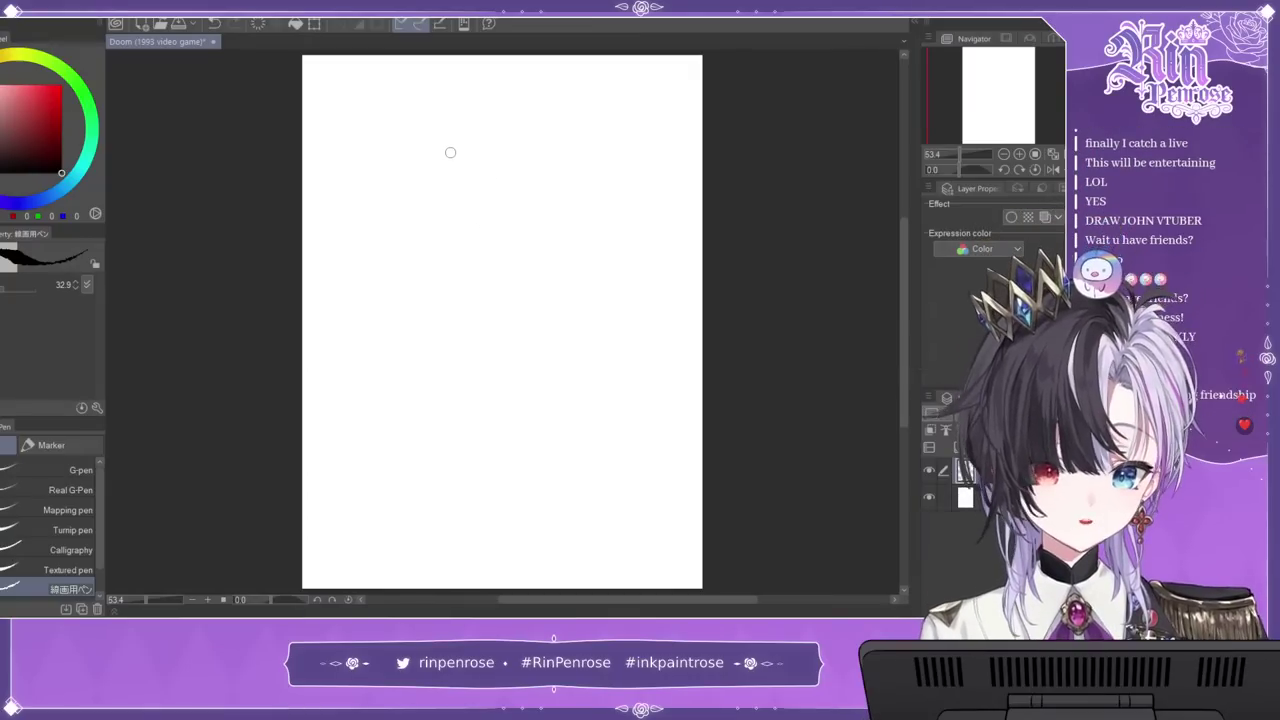
{"action": "mouse_move", "coordinate": [447, 120]}
{"action": "left_mouse_down"}
{"action": "mouse_move", "coordinate": [438, 262]}
{"action": "mouse_move", "coordinate": [477, 264]}
{"action": "mouse_move", "coordinate": [545, 238]}
{"action": "left_mouse_up"}
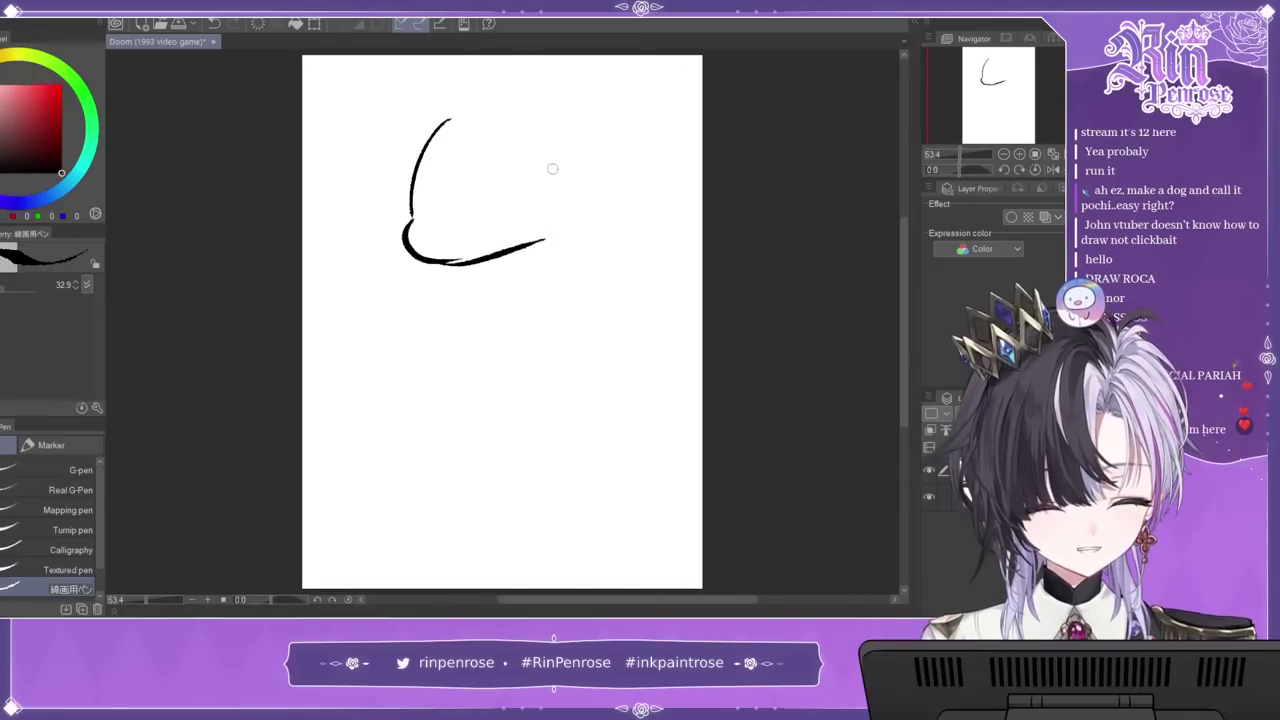
{"action": "mouse_move", "coordinate": [548, 138]}
{"action": "left_mouse_down"}
{"action": "mouse_move", "coordinate": [554, 223]}
{"action": "mouse_move", "coordinate": [588, 145]}
{"action": "left_mouse_up"}
{"action": "left_click_drag", "start_coordinate": [419, 135], "coordinate": [428, 302]}
{"action": "left_click_drag", "start_coordinate": [426, 258], "coordinate": [429, 305]}
{"action": "mouse_move", "coordinate": [452, 115]}
{"action": "left_mouse_down"}
{"action": "mouse_move", "coordinate": [411, 160]}
{"action": "mouse_move", "coordinate": [413, 188]}
{"action": "mouse_move", "coordinate": [475, 178]}
{"action": "mouse_move", "coordinate": [476, 146]}
{"action": "mouse_move", "coordinate": [482, 172]}
{"action": "mouse_move", "coordinate": [516, 172]}
{"action": "left_mouse_up"}
{"action": "left_click_drag", "start_coordinate": [536, 116], "coordinate": [548, 176]}
Step: Give the face two dot eyes and a small mouth, and draw a wing-like shape on each side of the head
{"action": "left_click", "coordinate": [507, 198]}
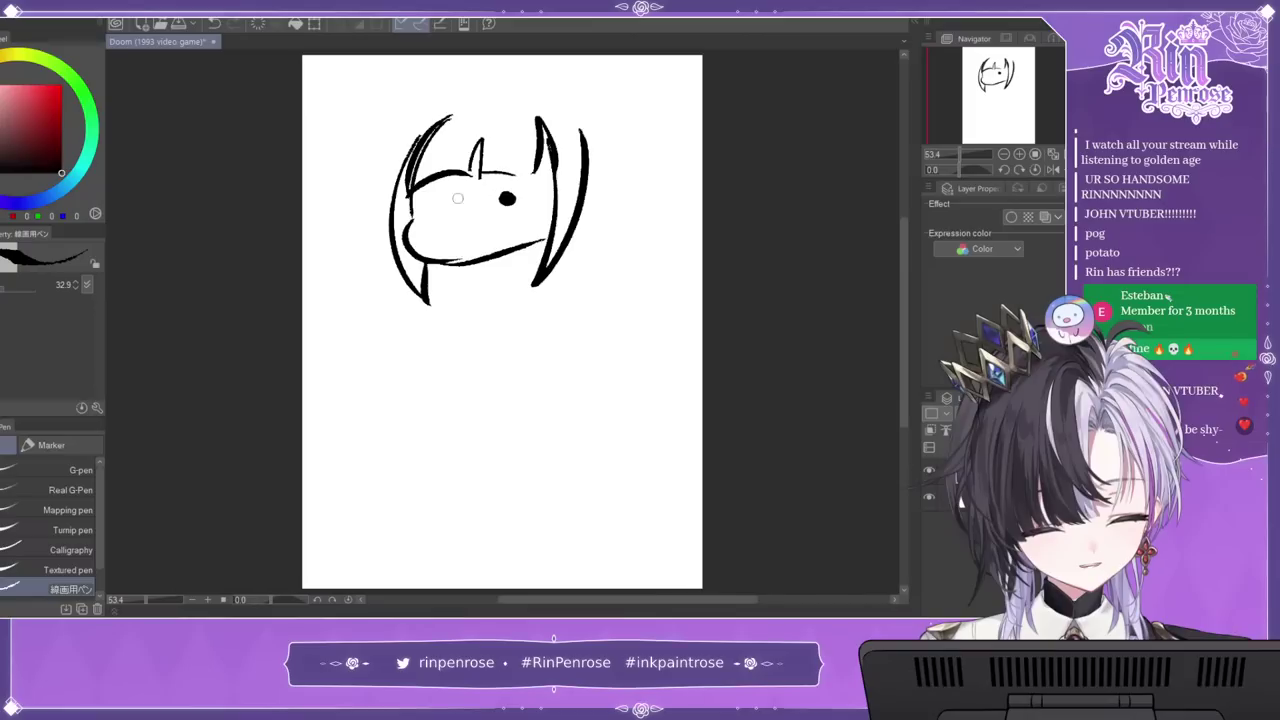
{"action": "left_click_drag", "start_coordinate": [459, 237], "coordinate": [469, 240]}
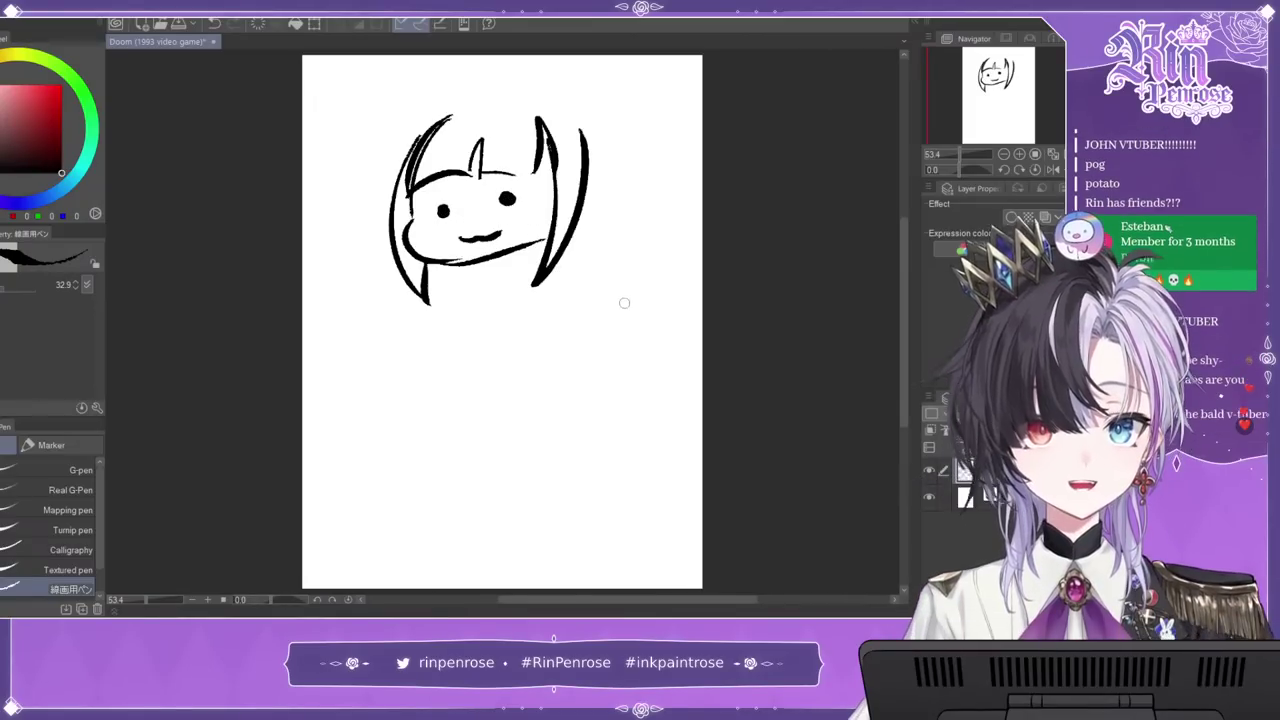
{"action": "mouse_move", "coordinate": [581, 127]}
{"action": "left_mouse_down"}
{"action": "mouse_move", "coordinate": [638, 72]}
{"action": "mouse_move", "coordinate": [642, 113]}
{"action": "mouse_move", "coordinate": [590, 156]}
{"action": "left_mouse_up"}
{"action": "left_click_drag", "start_coordinate": [401, 152], "coordinate": [455, 110]}
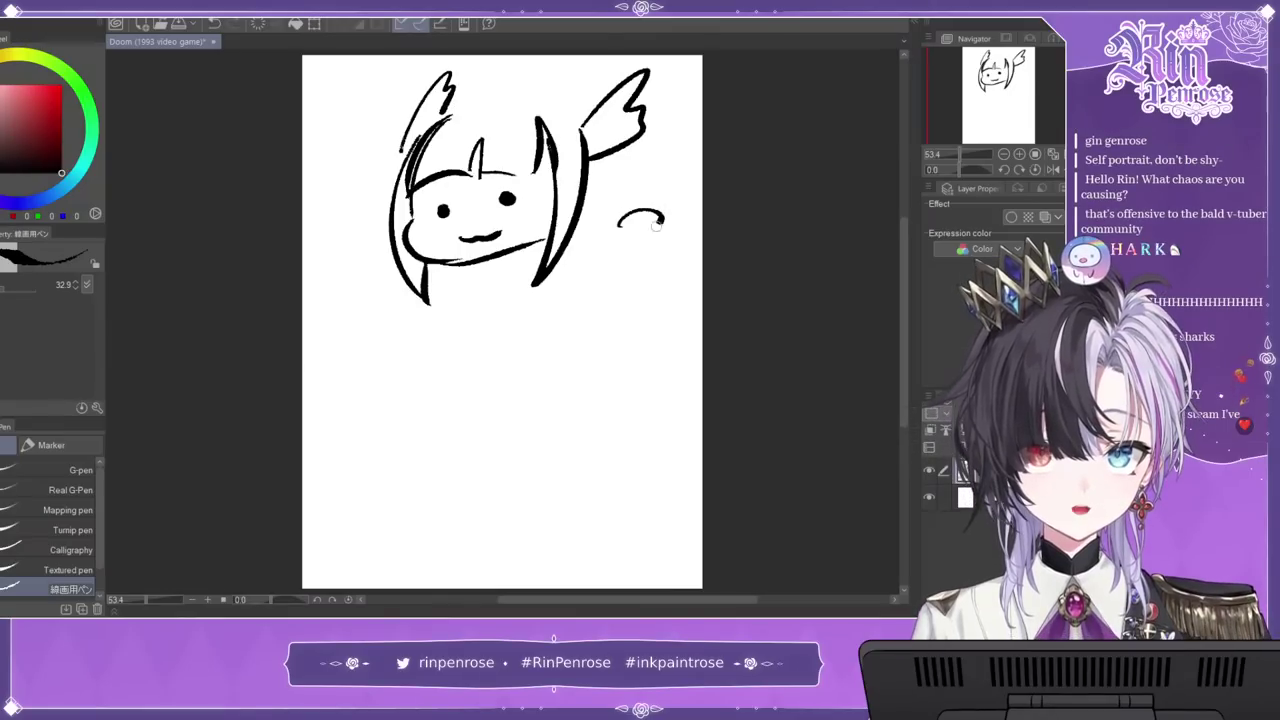
Step: Draw a question mark beside the head and jagged marks around the wing shapes, and clear the layer
{"action": "left_click_drag", "start_coordinate": [660, 219], "coordinate": [630, 256]}
{"action": "left_click", "coordinate": [638, 269]}
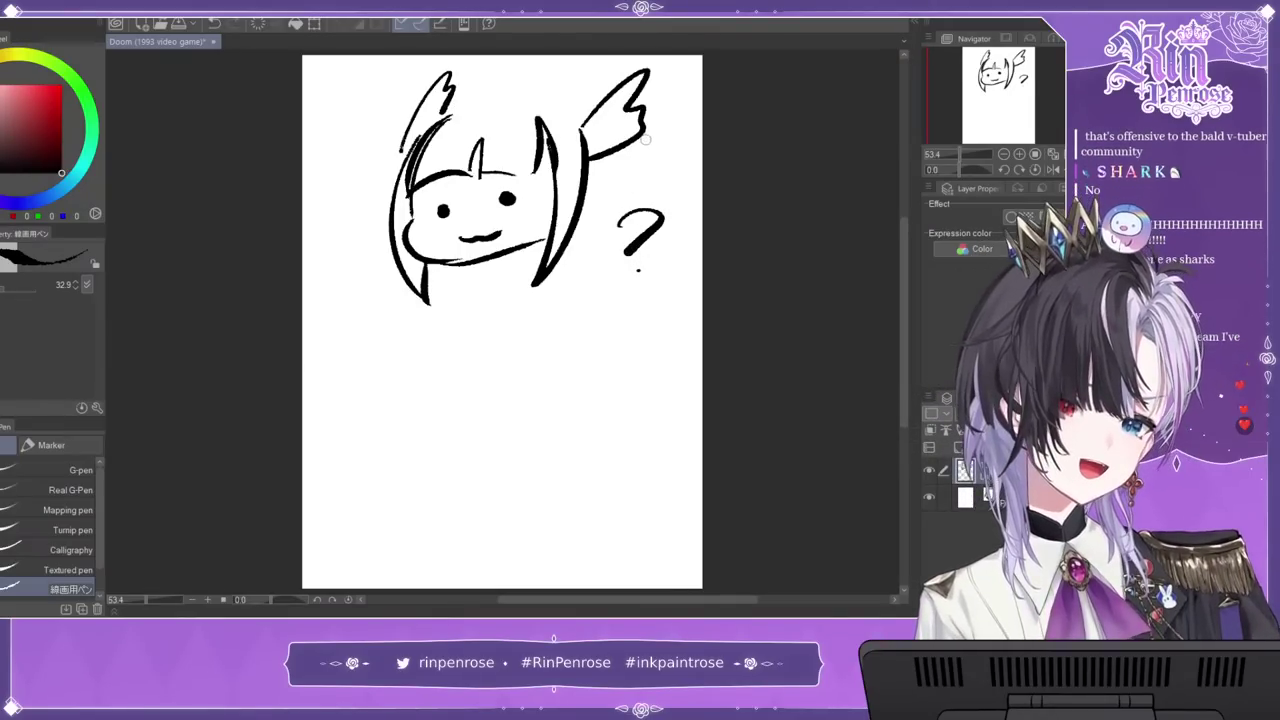
{"action": "left_click_drag", "start_coordinate": [662, 91], "coordinate": [684, 104]}
{"action": "left_click_drag", "start_coordinate": [410, 95], "coordinate": [422, 66]}
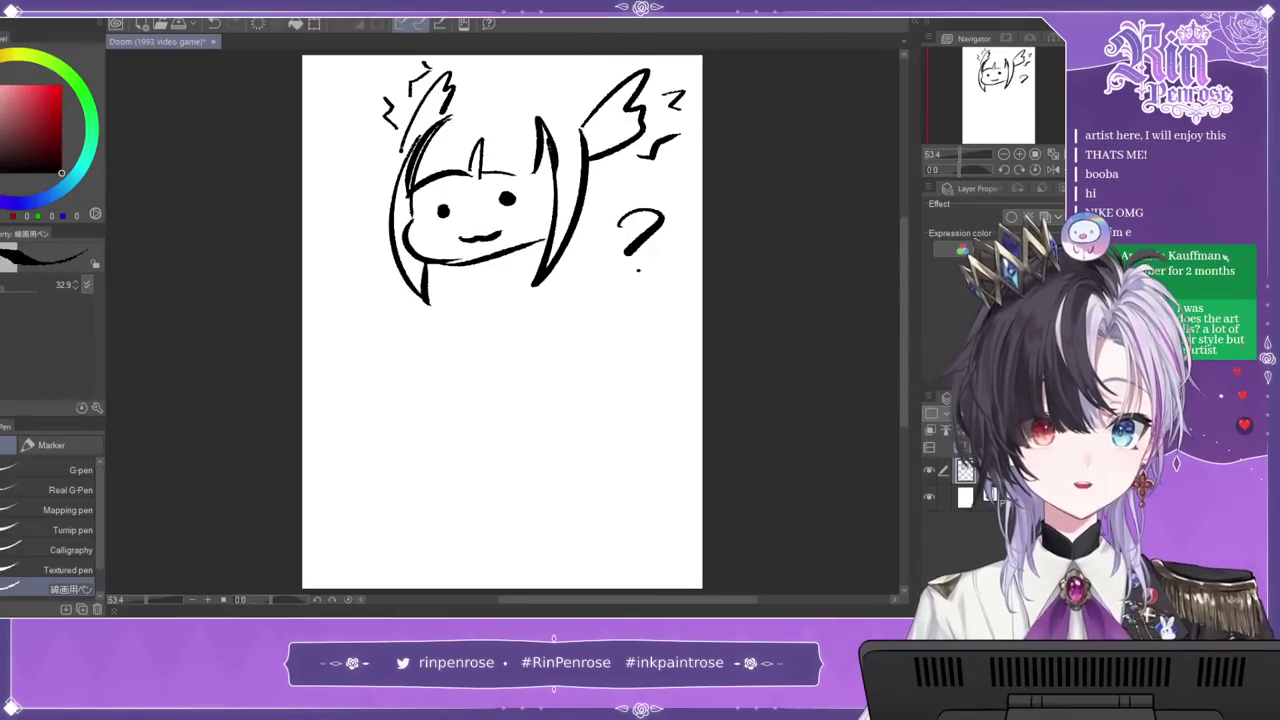
{"action": "left_click", "coordinate": [258, 24]}
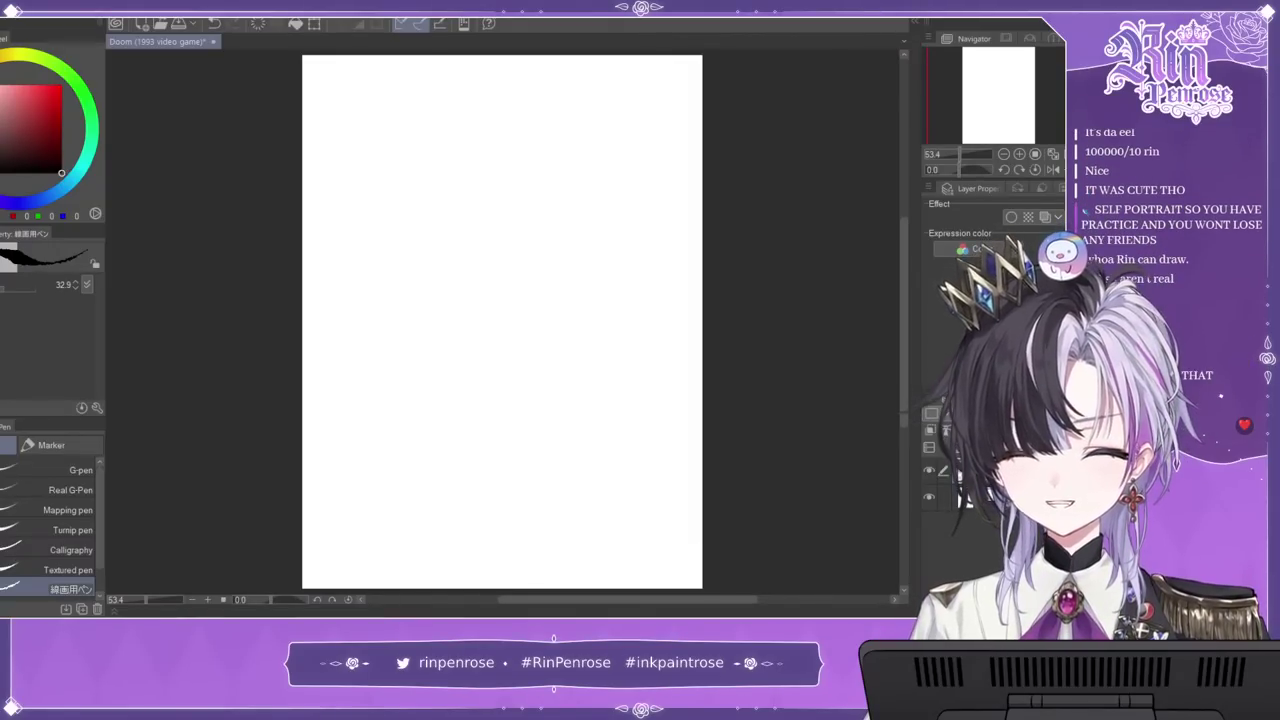
Step: Select the Cheese Pencil Sketch pencil, test it with a zigzag scribble, and undo the scribble
{"action": "key", "text": "p"}
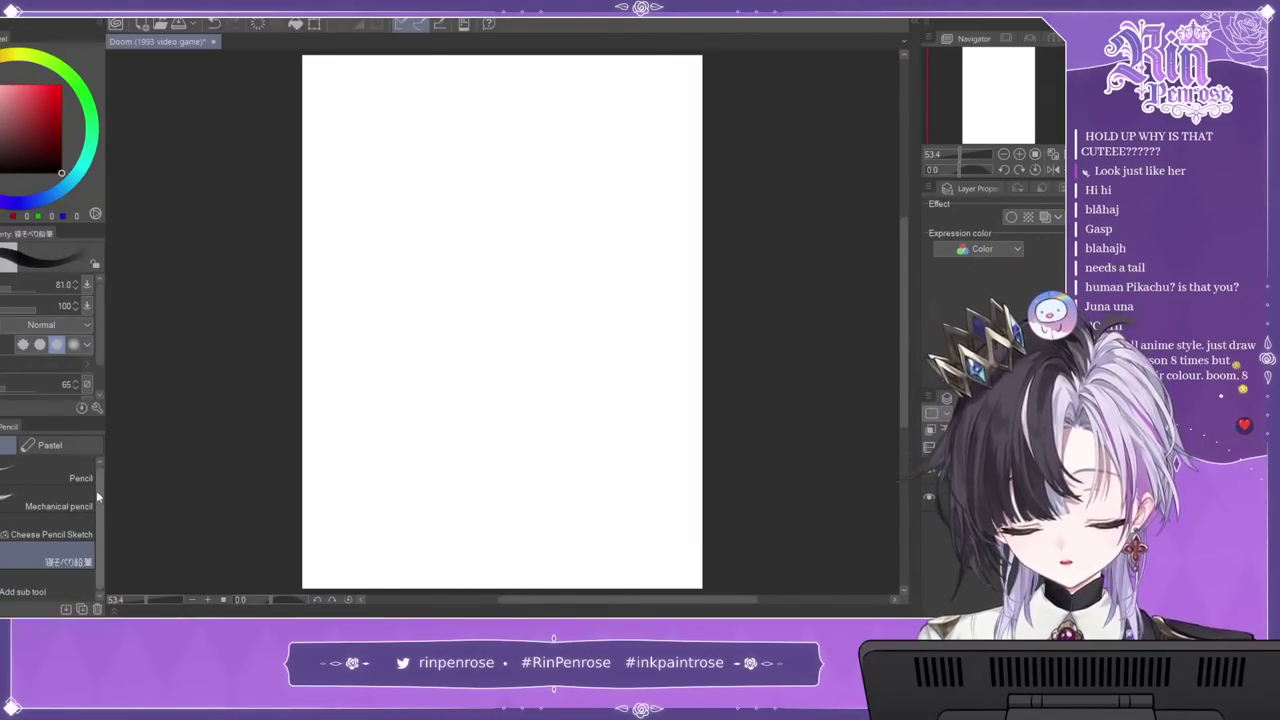
{"action": "left_click", "coordinate": [85, 527]}
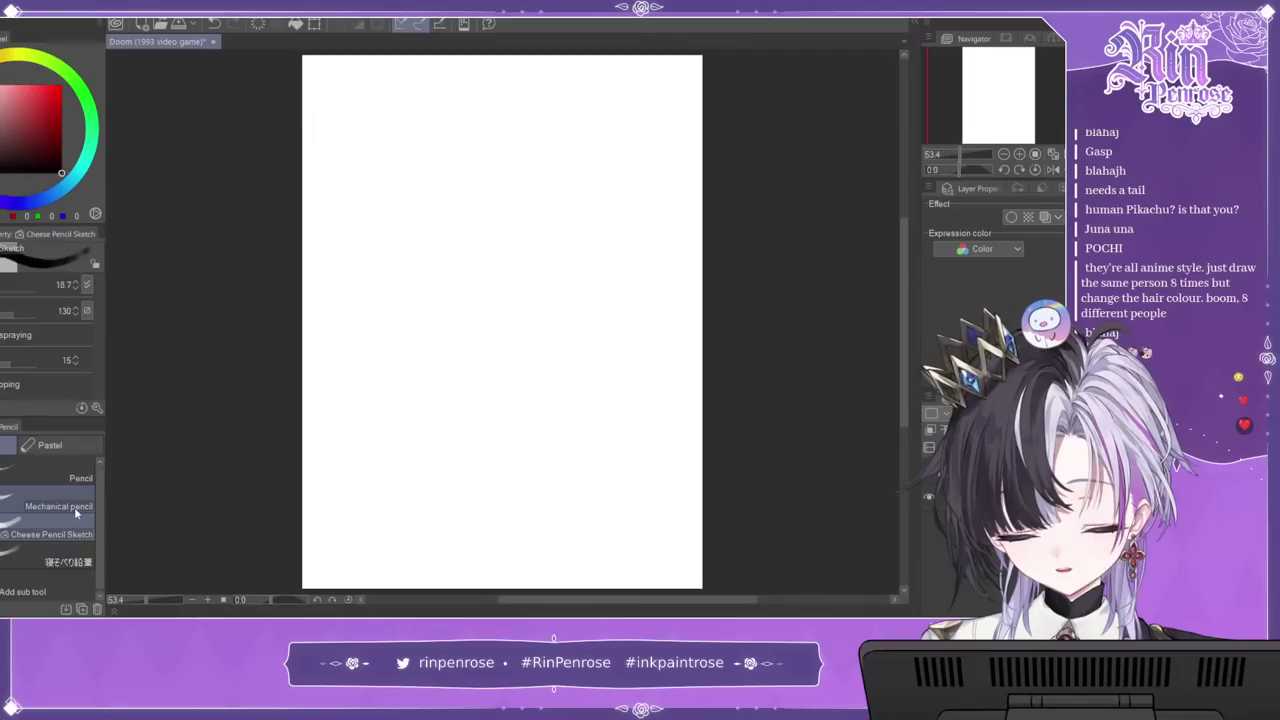
{"action": "mouse_move", "coordinate": [435, 190]}
{"action": "left_mouse_down"}
{"action": "mouse_move", "coordinate": [468, 270]}
{"action": "mouse_move", "coordinate": [540, 338]}
{"action": "left_mouse_up"}
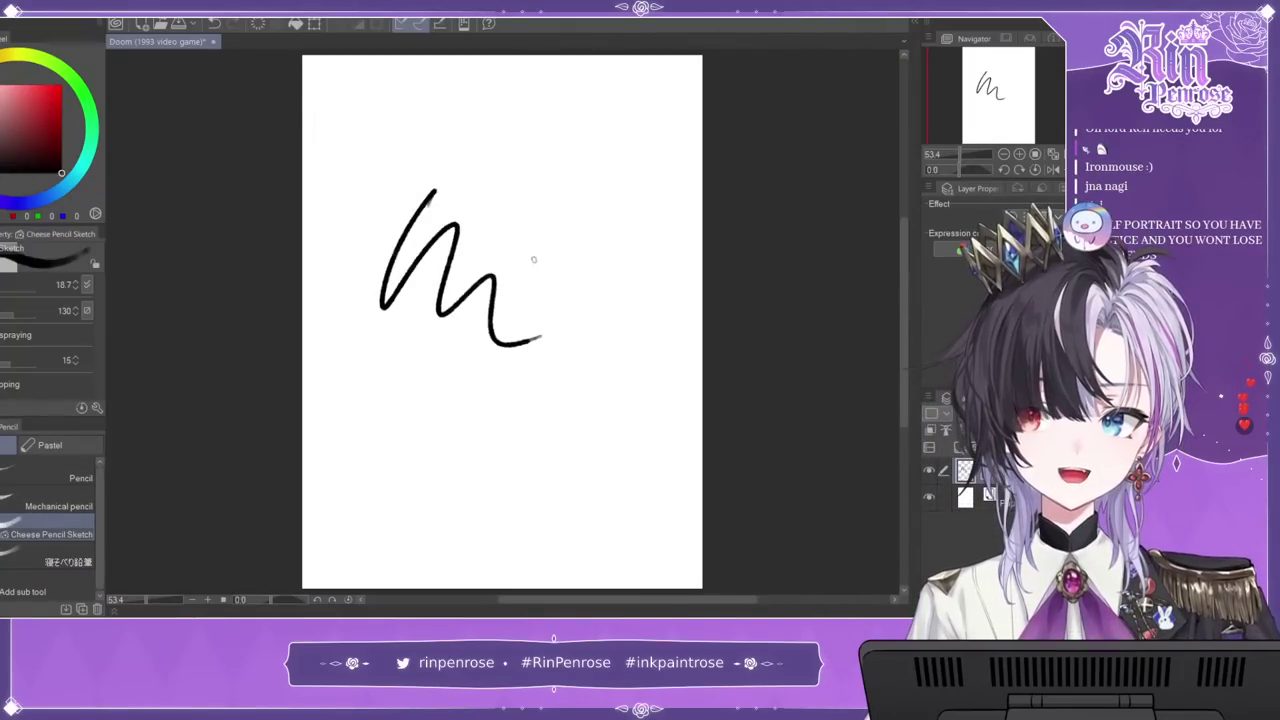
{"action": "key", "text": "ctrl+z"}
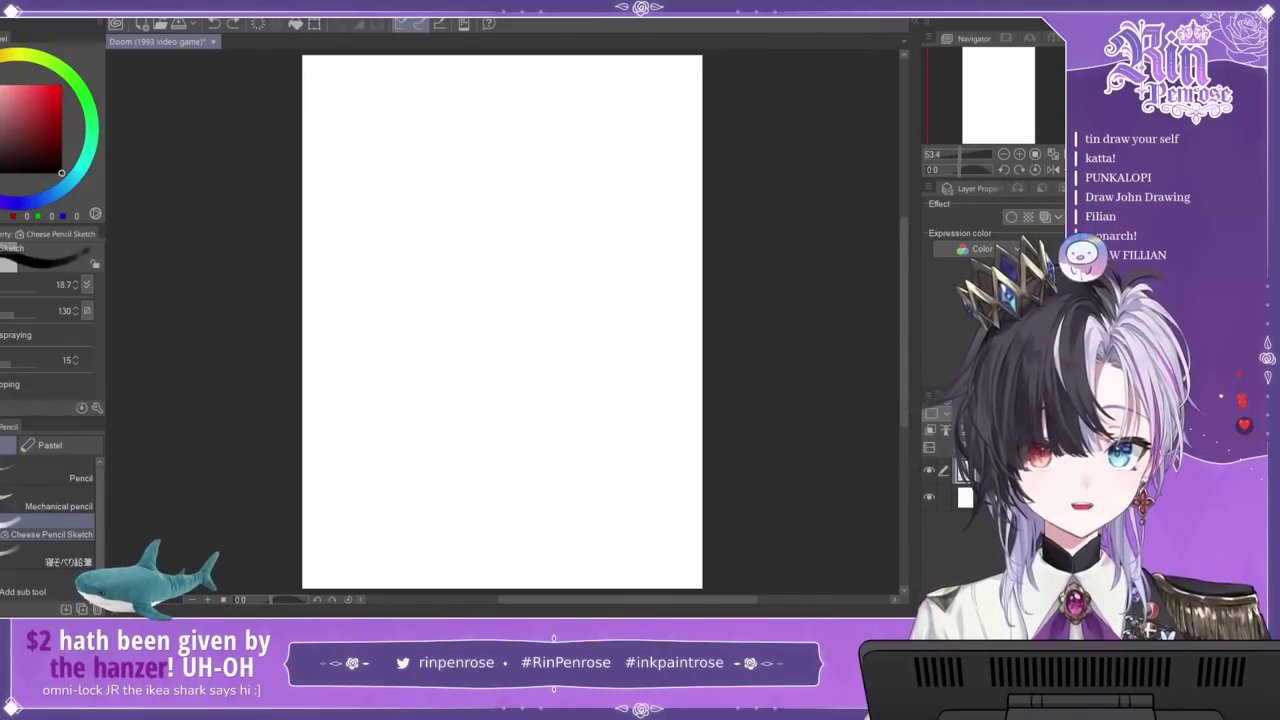
Step: Try a curved stroke on the upper part of the page, undo it, and set the pencil size to 8.4
{"action": "left_click", "coordinate": [1019, 154]}
{"action": "left_click", "coordinate": [1019, 154]}
{"action": "left_click_drag", "start_coordinate": [1004, 97], "coordinate": [1003, 78]}
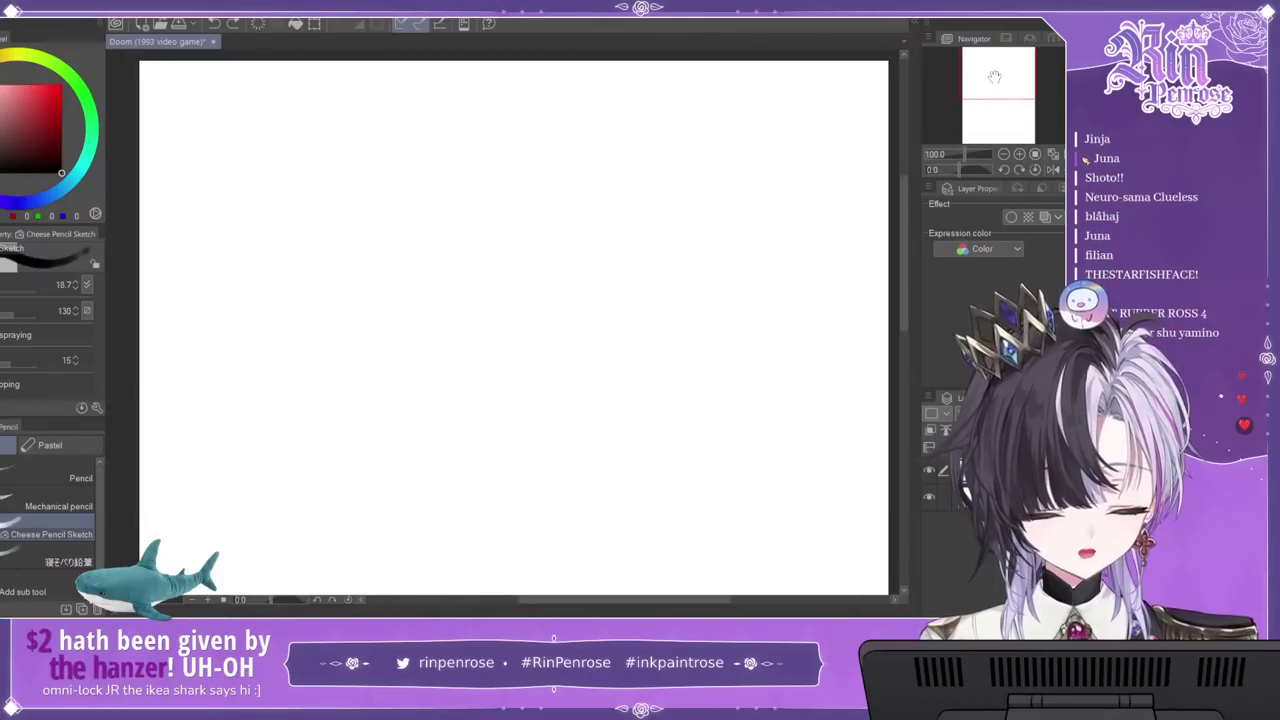
{"action": "left_click_drag", "start_coordinate": [460, 183], "coordinate": [360, 310]}
{"action": "key", "text": "ctrl+z"}
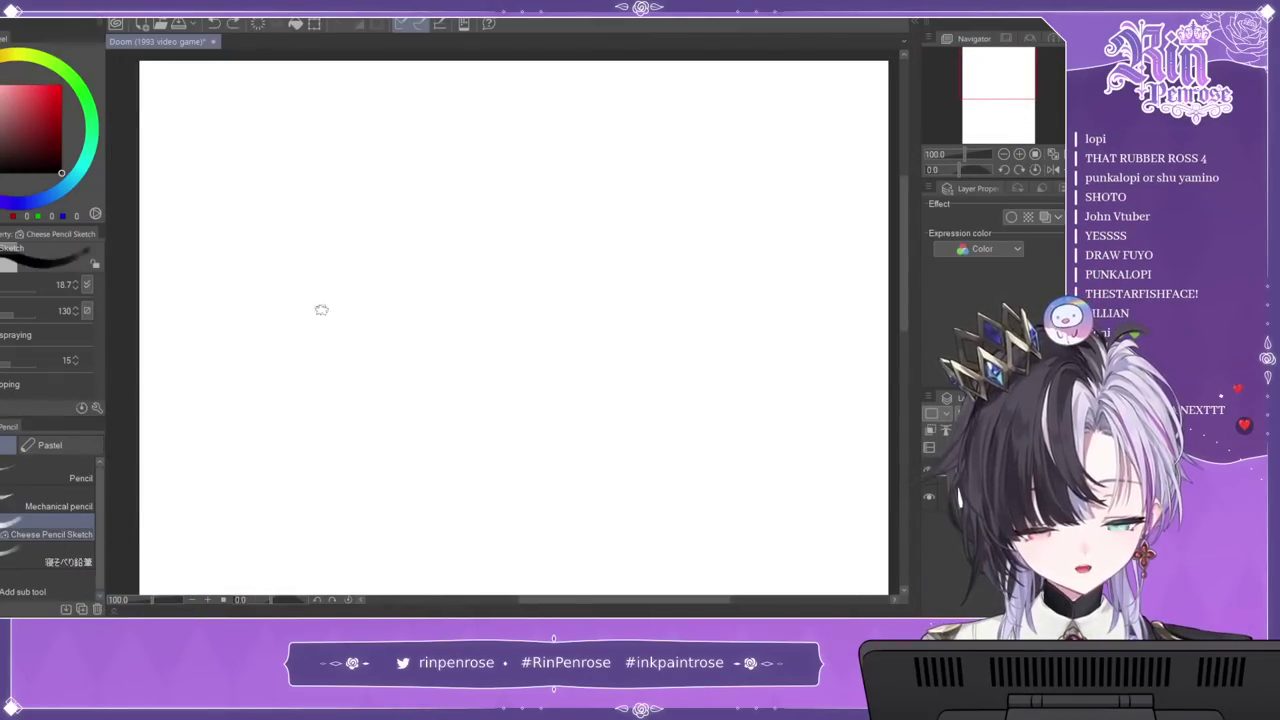
{"action": "left_click", "coordinate": [3, 286]}
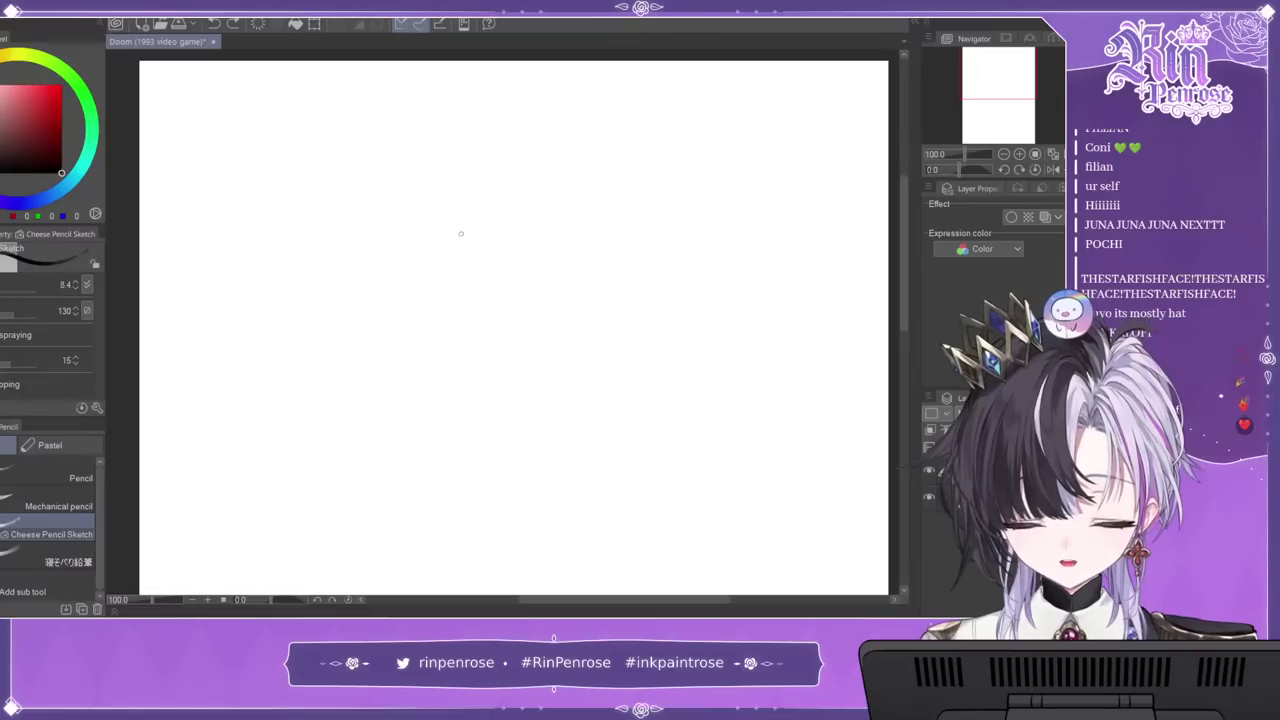
{"action": "left_click_drag", "start_coordinate": [488, 158], "coordinate": [380, 260]}
{"action": "left_click_drag", "start_coordinate": [437, 193], "coordinate": [380, 357]}
{"action": "left_click_drag", "start_coordinate": [405, 212], "coordinate": [388, 378]}
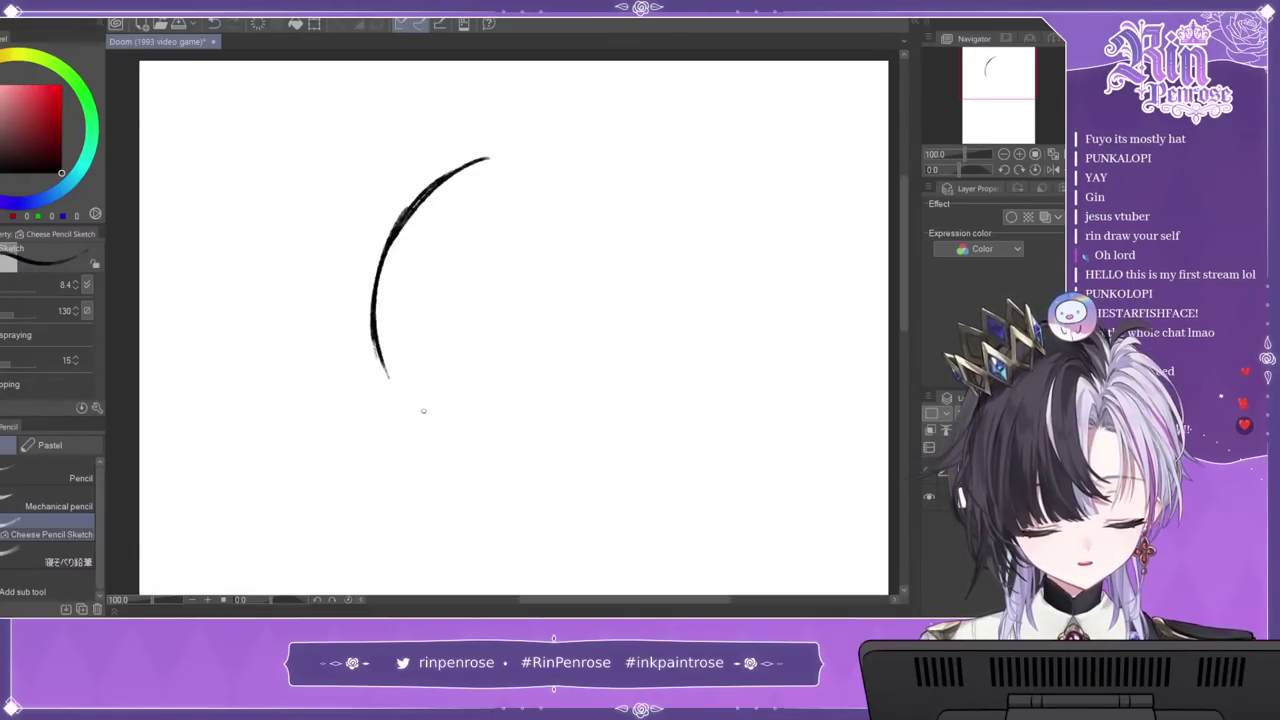
{"action": "key", "text": "ctrl+z"}
Step: Sketch the left side and top of a large circle in the upper part of the page, using overlapping arcs
{"action": "left_click_drag", "start_coordinate": [998, 73], "coordinate": [1001, 73]}
{"action": "mouse_move", "coordinate": [342, 264]}
{"action": "left_mouse_down"}
{"action": "mouse_move", "coordinate": [339, 308]}
{"action": "mouse_move", "coordinate": [545, 452]}
{"action": "left_mouse_up"}
{"action": "left_click_drag", "start_coordinate": [388, 183], "coordinate": [533, 133]}
{"action": "left_click_drag", "start_coordinate": [425, 158], "coordinate": [628, 182]}
{"action": "left_click_drag", "start_coordinate": [548, 137], "coordinate": [670, 242]}
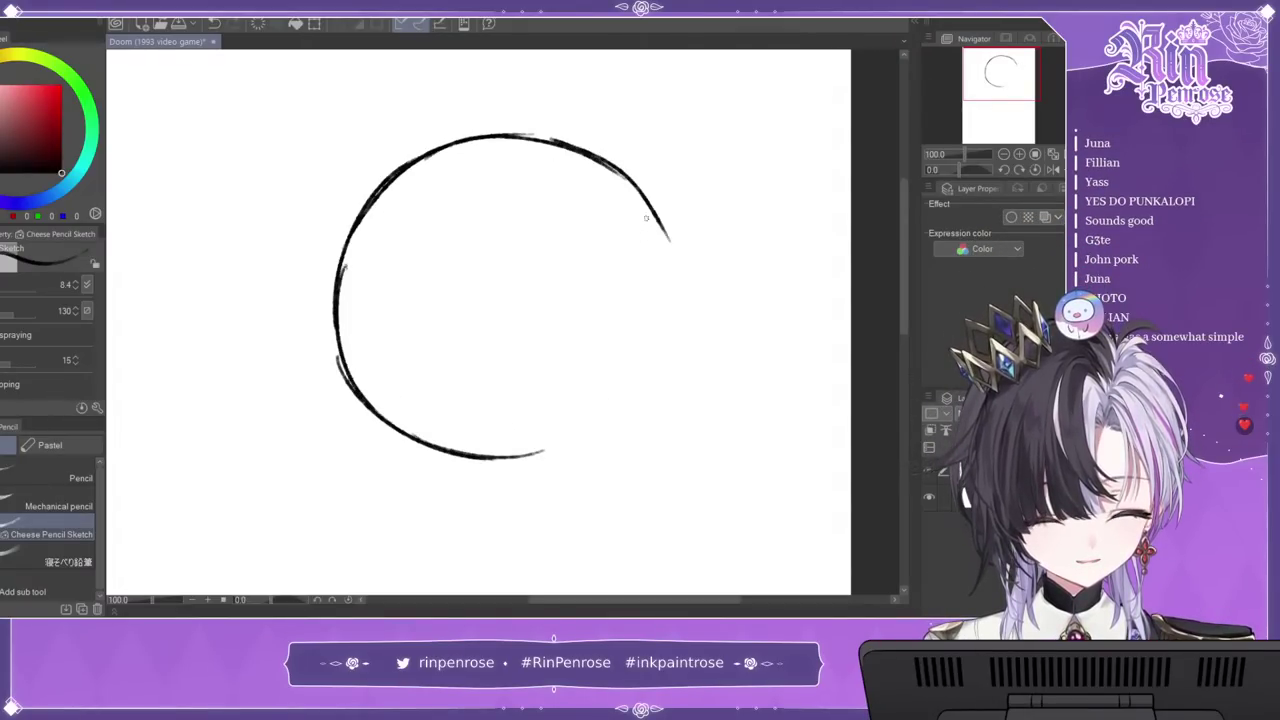
Step: Close the circle with overlapping arcs down its right side and along its bottom, redoing the first arc
{"action": "left_click_drag", "start_coordinate": [616, 172], "coordinate": [688, 336]}
{"action": "key", "text": "ctrl+z"}
{"action": "left_click_drag", "start_coordinate": [616, 174], "coordinate": [674, 354]}
{"action": "left_click_drag", "start_coordinate": [656, 214], "coordinate": [612, 444]}
{"action": "left_click_drag", "start_coordinate": [677, 336], "coordinate": [567, 461]}
{"action": "left_click_drag", "start_coordinate": [412, 444], "coordinate": [610, 452]}
{"action": "left_click_drag", "start_coordinate": [484, 464], "coordinate": [640, 405]}
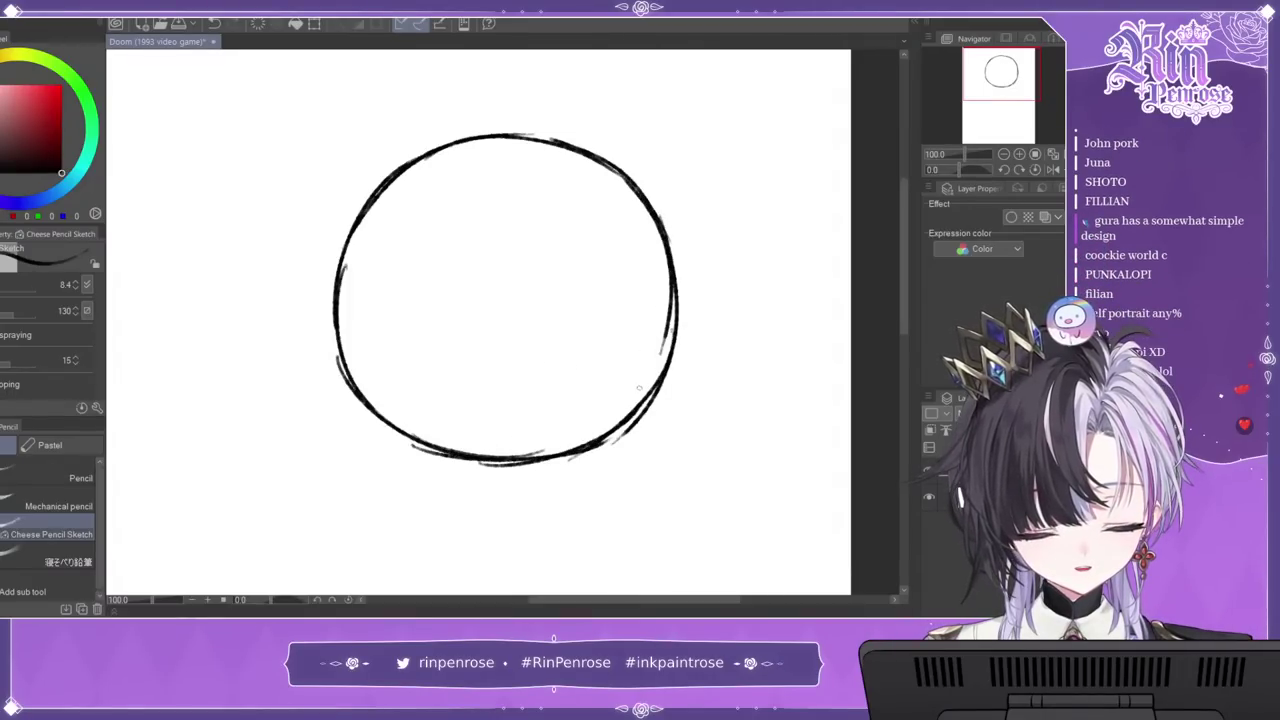
Step: Move the circle slightly down and to the left with the Move layer tool
{"action": "left_click", "coordinate": [1035, 153]}
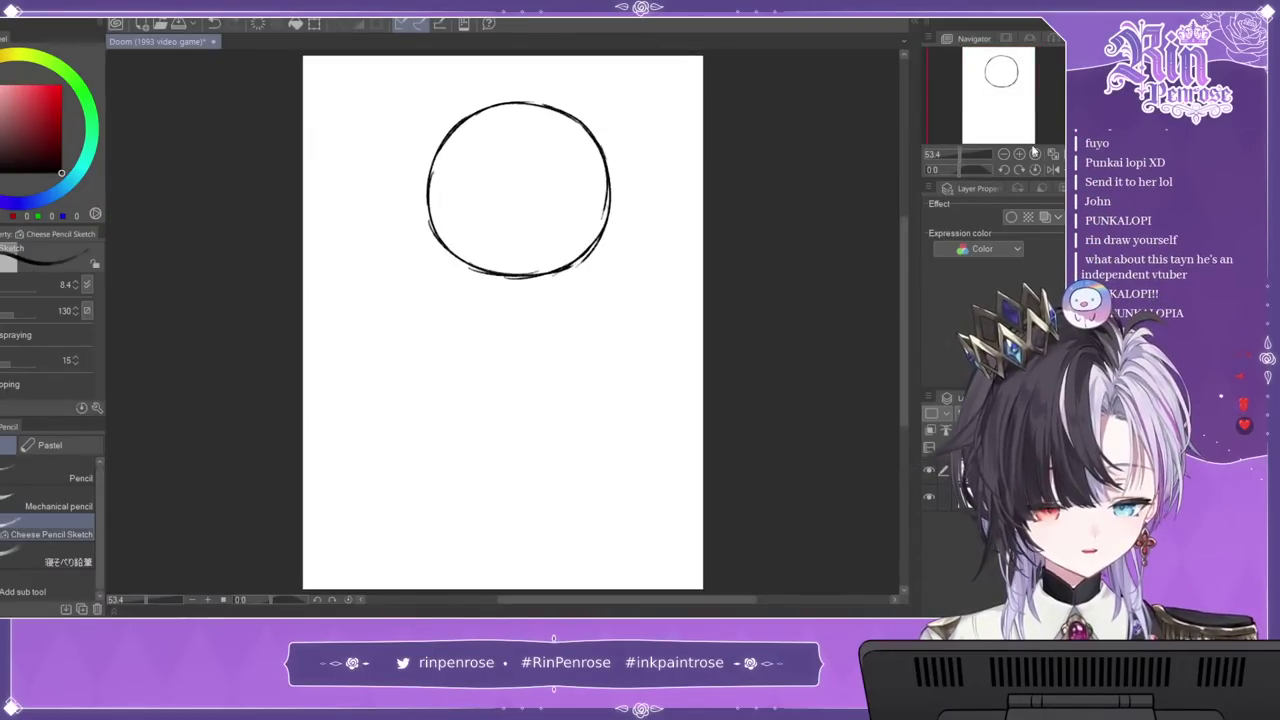
{"action": "key", "text": "k"}
{"action": "left_click_drag", "start_coordinate": [607, 168], "coordinate": [585, 198]}
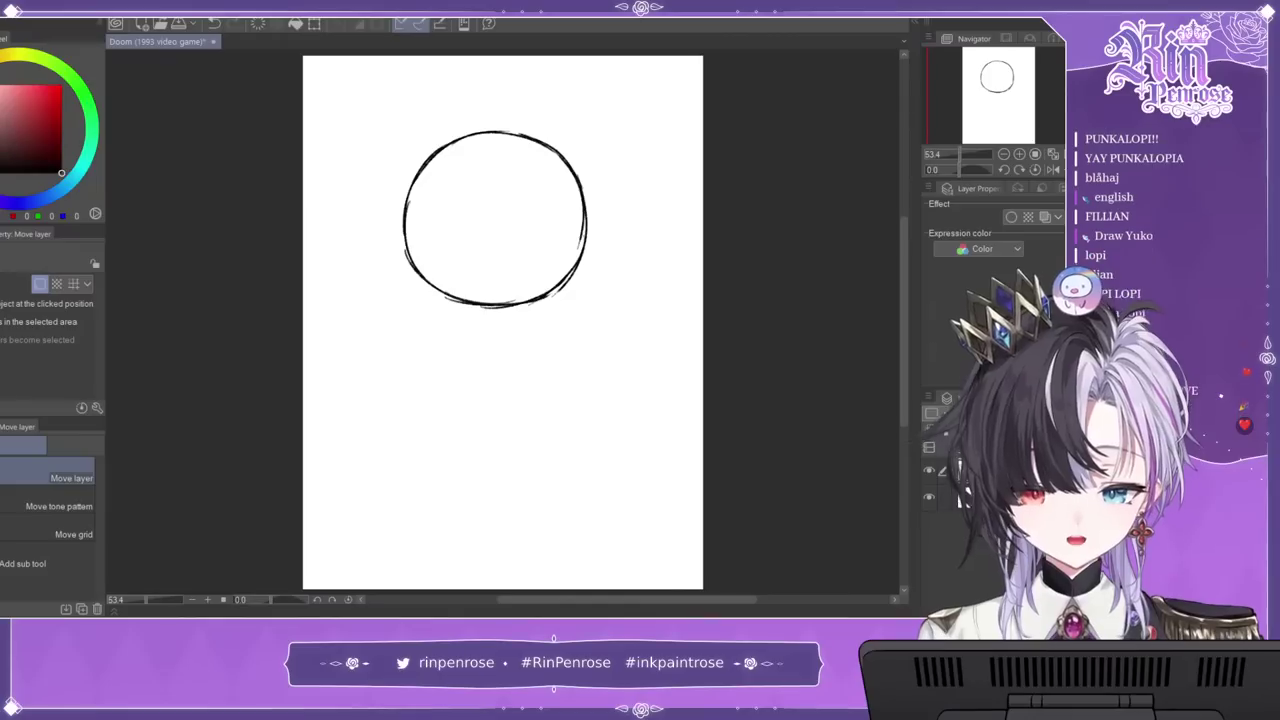
Step: Handwrite "Now drawing" in the page's upper-left corner on a new layer, using the Cheese Pencil Sketch pencil
{"action": "key", "text": "p"}
{"action": "key", "text": "p"}
{"action": "left_click", "coordinate": [1017, 153]}
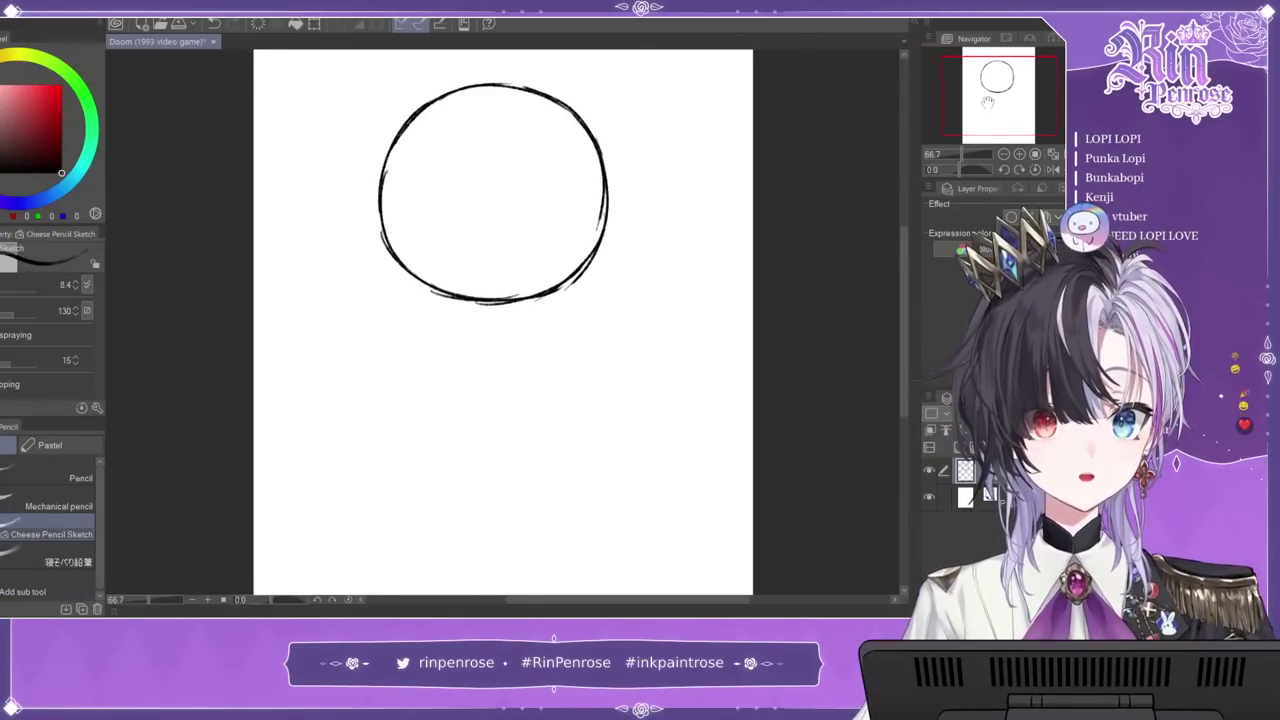
{"action": "left_click", "coordinate": [1018, 154]}
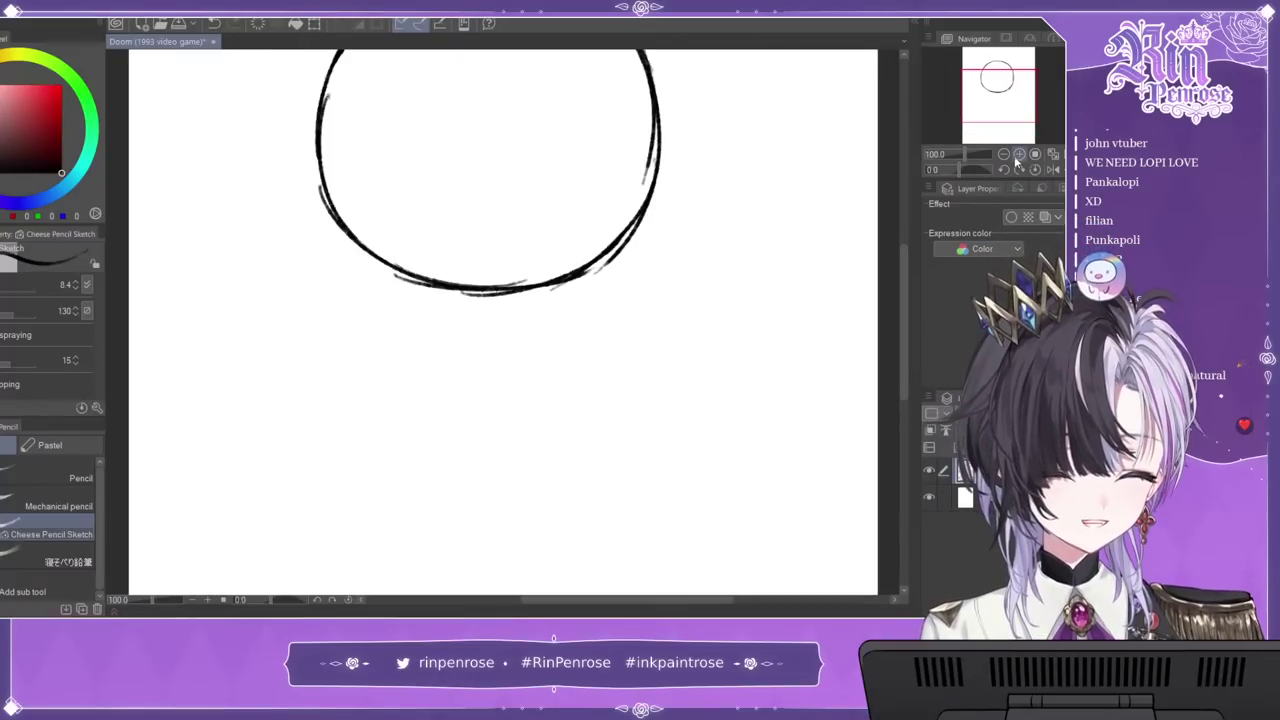
{"action": "mouse_move", "coordinate": [1010, 76]}
{"action": "left_mouse_down"}
{"action": "mouse_move", "coordinate": [1009, 63]}
{"action": "mouse_move", "coordinate": [981, 57]}
{"action": "left_mouse_up"}
{"action": "left_click", "coordinate": [1052, 154]}
{"action": "left_click", "coordinate": [1019, 155]}
{"action": "left_click", "coordinate": [1019, 155]}
{"action": "left_click", "coordinate": [1019, 155]}
{"action": "mouse_move", "coordinate": [240, 199]}
{"action": "left_mouse_down"}
{"action": "mouse_move", "coordinate": [272, 224]}
{"action": "mouse_move", "coordinate": [298, 206]}
{"action": "mouse_move", "coordinate": [398, 218]}
{"action": "left_mouse_up"}
{"action": "mouse_move", "coordinate": [412, 170]}
{"action": "left_mouse_down"}
{"action": "mouse_move", "coordinate": [428, 218]}
{"action": "mouse_move", "coordinate": [504, 189]}
{"action": "mouse_move", "coordinate": [510, 254]}
{"action": "left_mouse_up"}
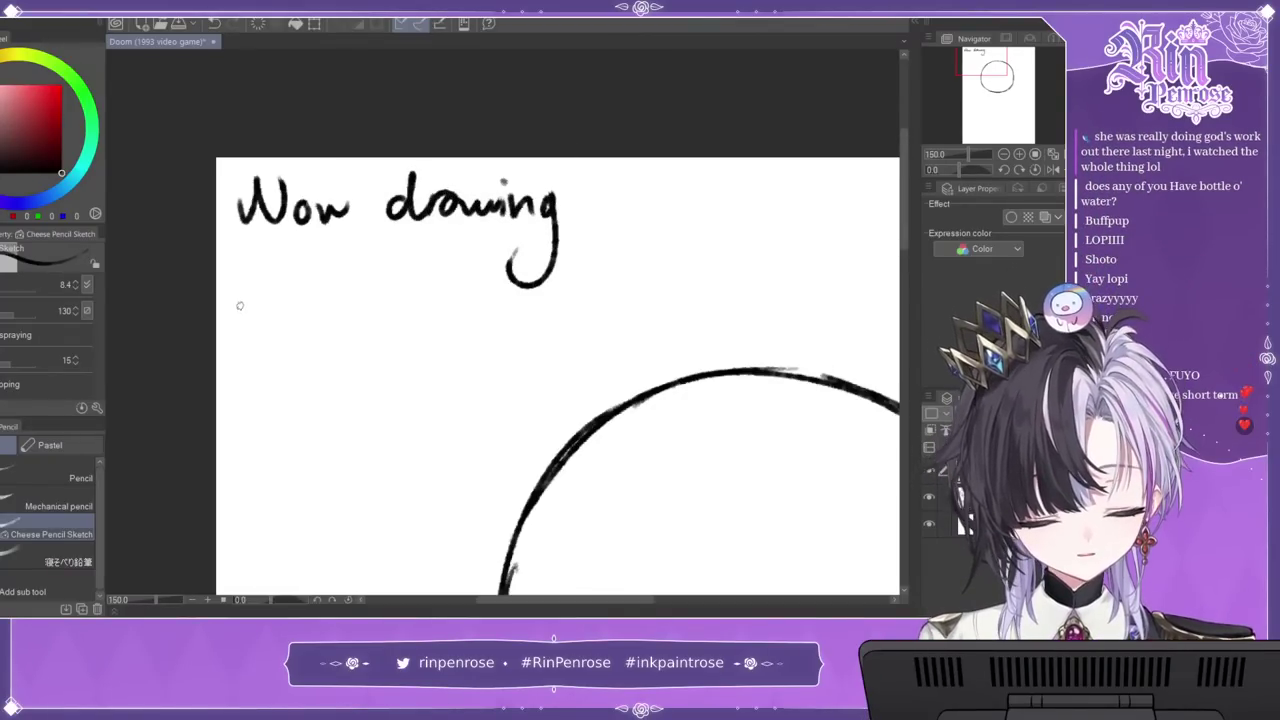
Step: Handwrite "Punkalopi" in larger letters beneath the "Now drawing" line
{"action": "left_click_drag", "start_coordinate": [237, 383], "coordinate": [245, 272]}
{"action": "left_click_drag", "start_coordinate": [365, 274], "coordinate": [363, 378]}
{"action": "left_click_drag", "start_coordinate": [384, 305], "coordinate": [390, 372]}
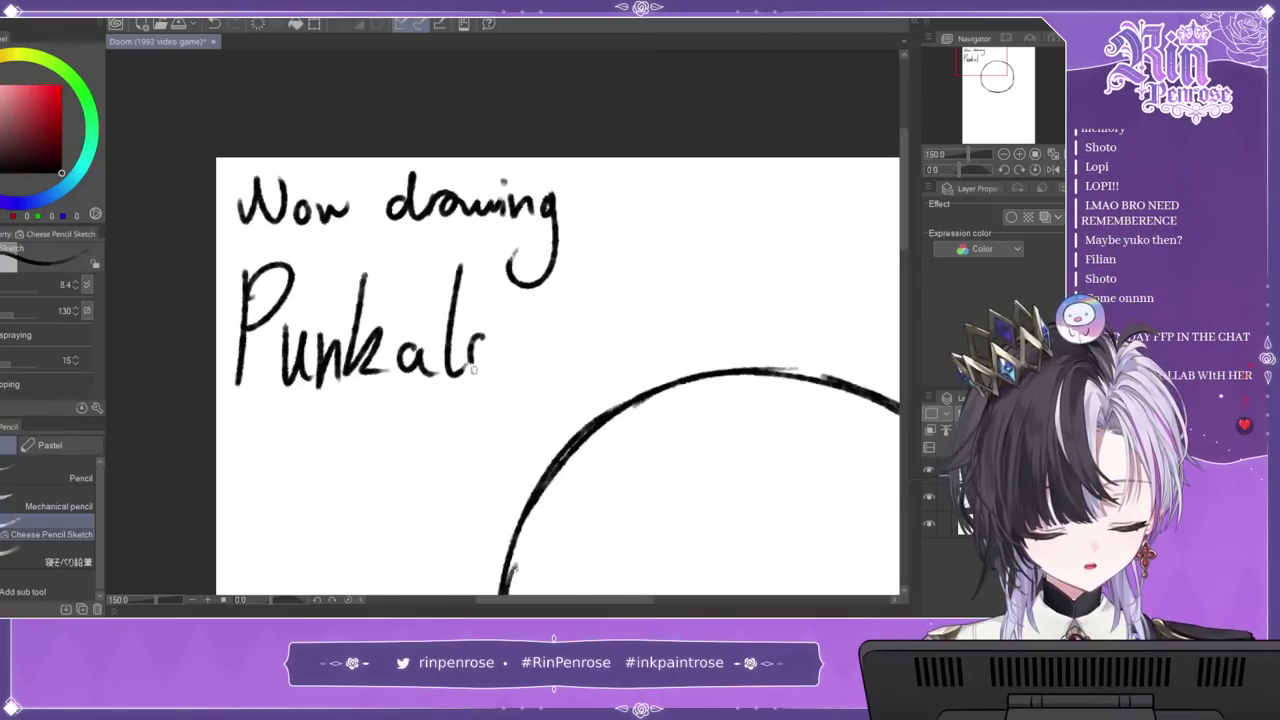
Step: Move the circle's layer down and slightly right, clear of the handwritten title
{"action": "left_click", "coordinate": [1053, 154]}
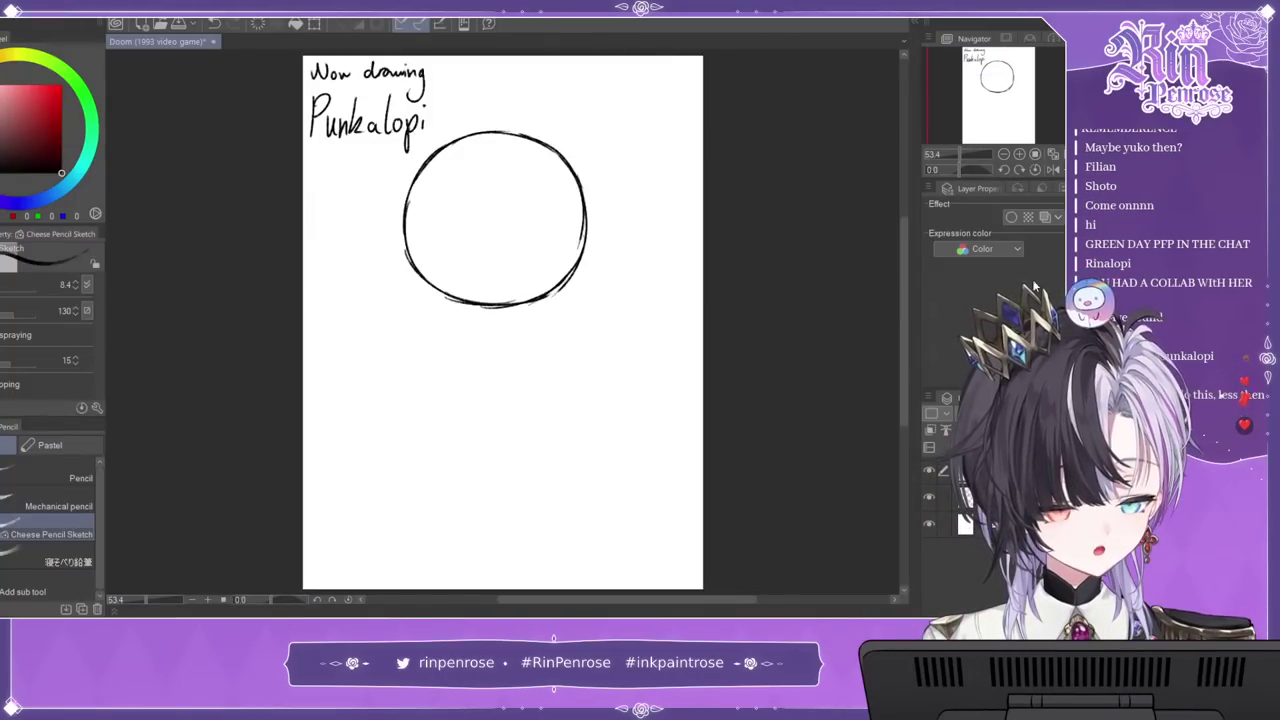
{"action": "key", "text": "k"}
{"action": "left_click_drag", "start_coordinate": [620, 268], "coordinate": [631, 314]}
{"action": "left_click_drag", "start_coordinate": [608, 220], "coordinate": [616, 208]}
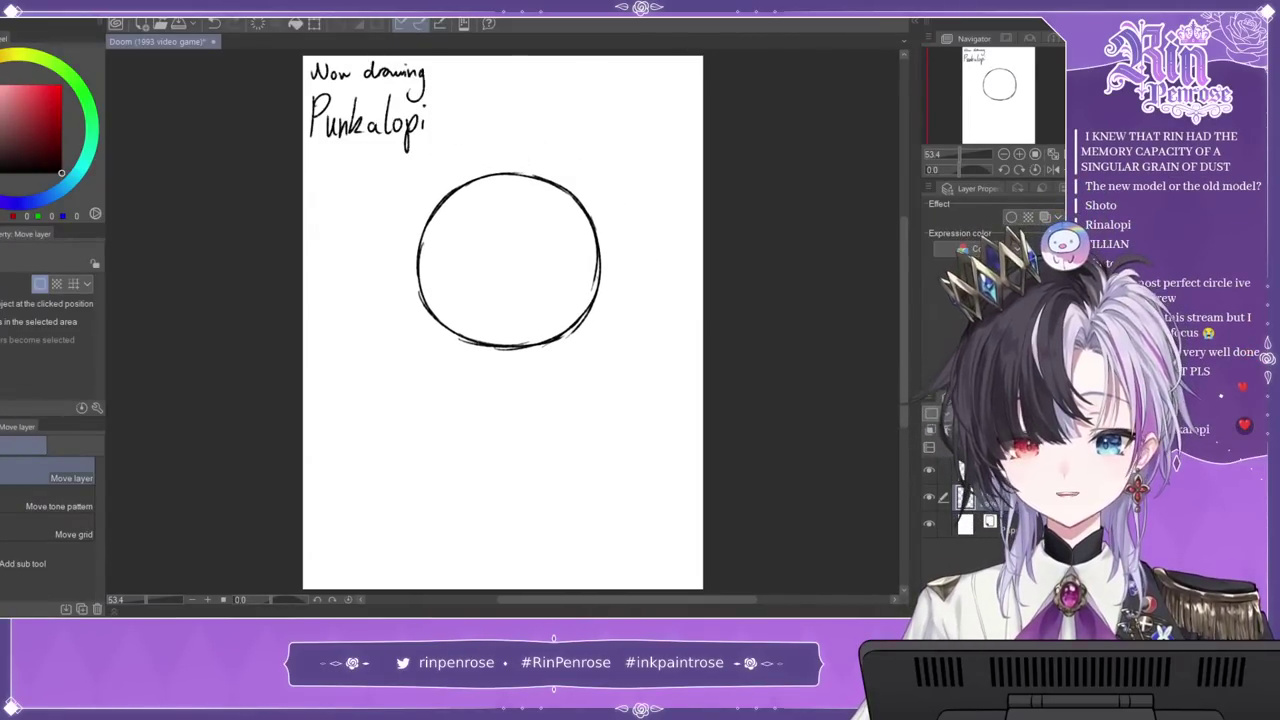
Step: Sketch two pointed ears on top of the circle with the Cheese Pencil Sketch pencil
{"action": "key", "text": "p"}
{"action": "key", "text": "p"}
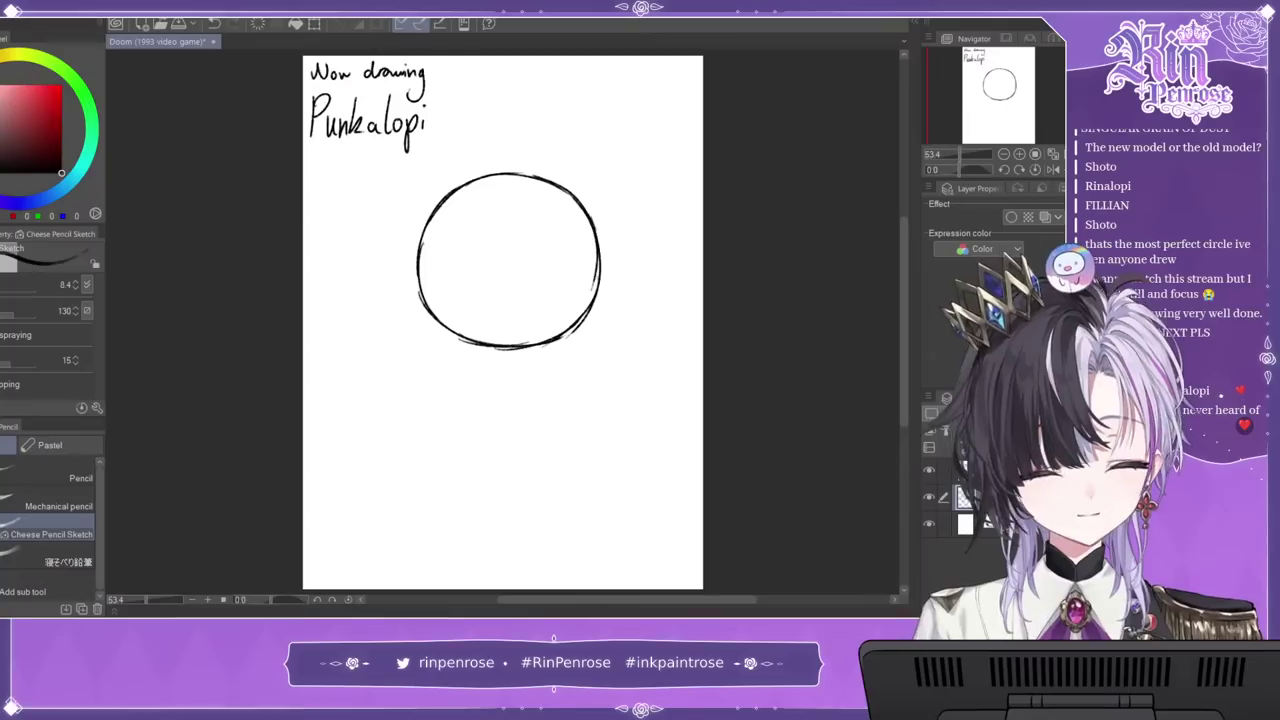
{"action": "left_click", "coordinate": [1019, 154]}
{"action": "left_click_drag", "start_coordinate": [1023, 98], "coordinate": [1029, 103]}
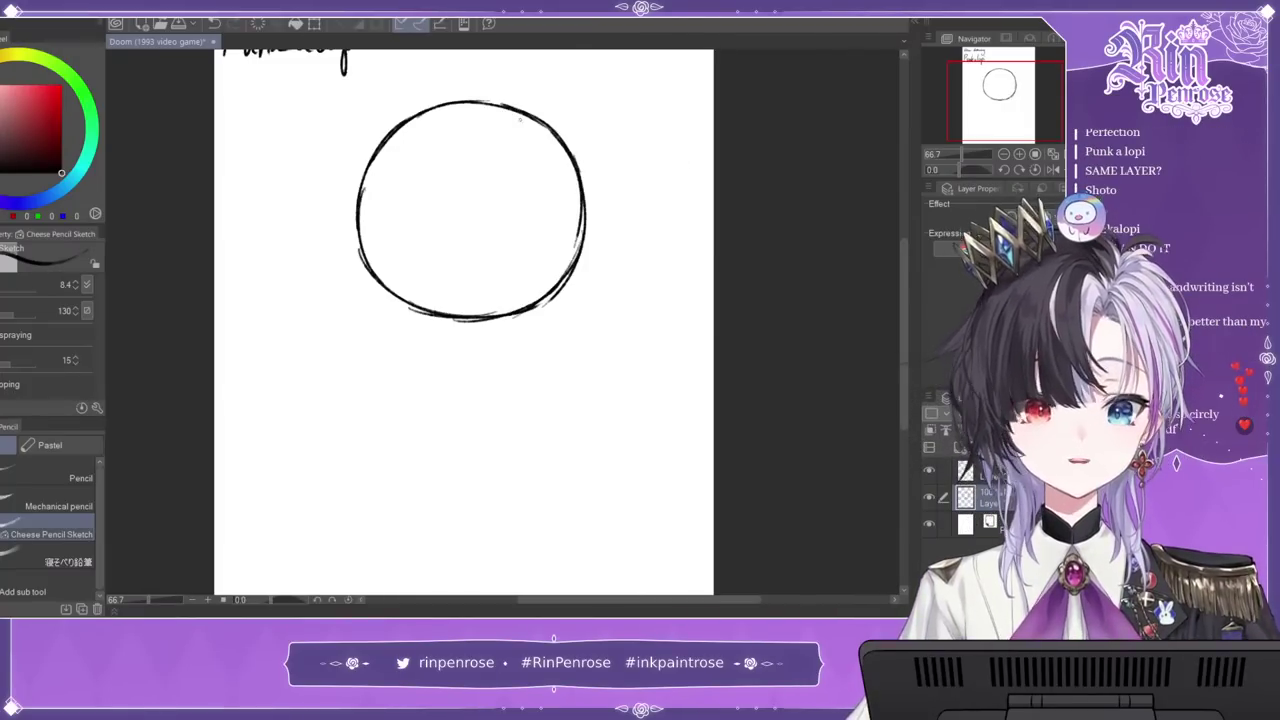
{"action": "left_click_drag", "start_coordinate": [519, 108], "coordinate": [554, 114]}
{"action": "left_click_drag", "start_coordinate": [387, 130], "coordinate": [409, 114]}
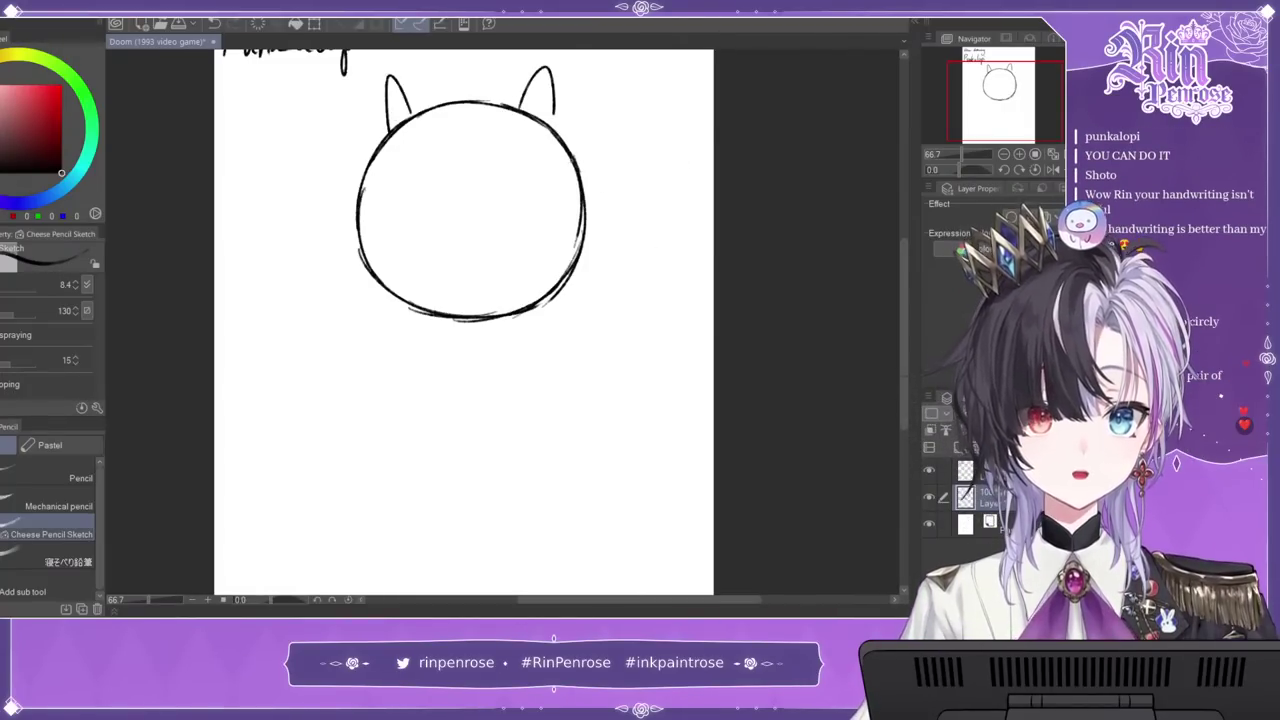
Step: Undo the two pointed ears and sketch a curved jawline bulging below the head circle
{"action": "key", "text": "ctrl+z"}
{"action": "key", "text": "ctrl+z"}
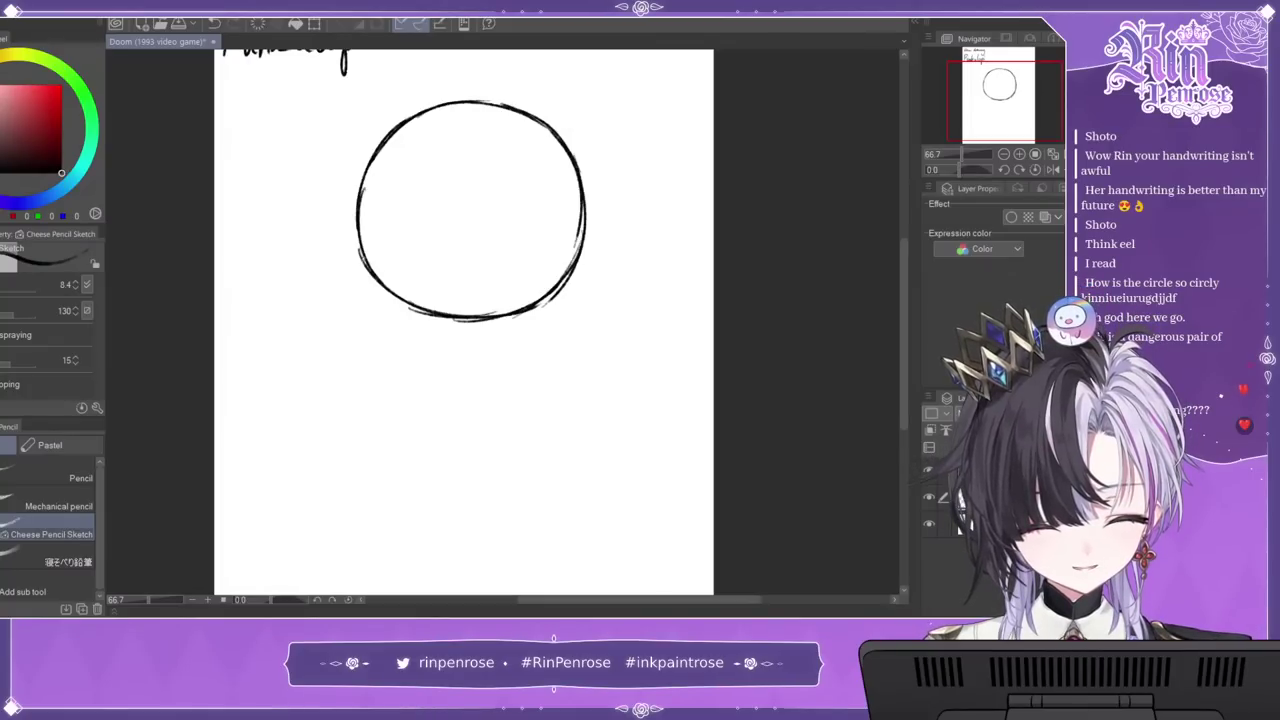
{"action": "mouse_move", "coordinate": [366, 272]}
{"action": "left_mouse_down"}
{"action": "mouse_move", "coordinate": [392, 322]}
{"action": "mouse_move", "coordinate": [437, 345]}
{"action": "left_mouse_up"}
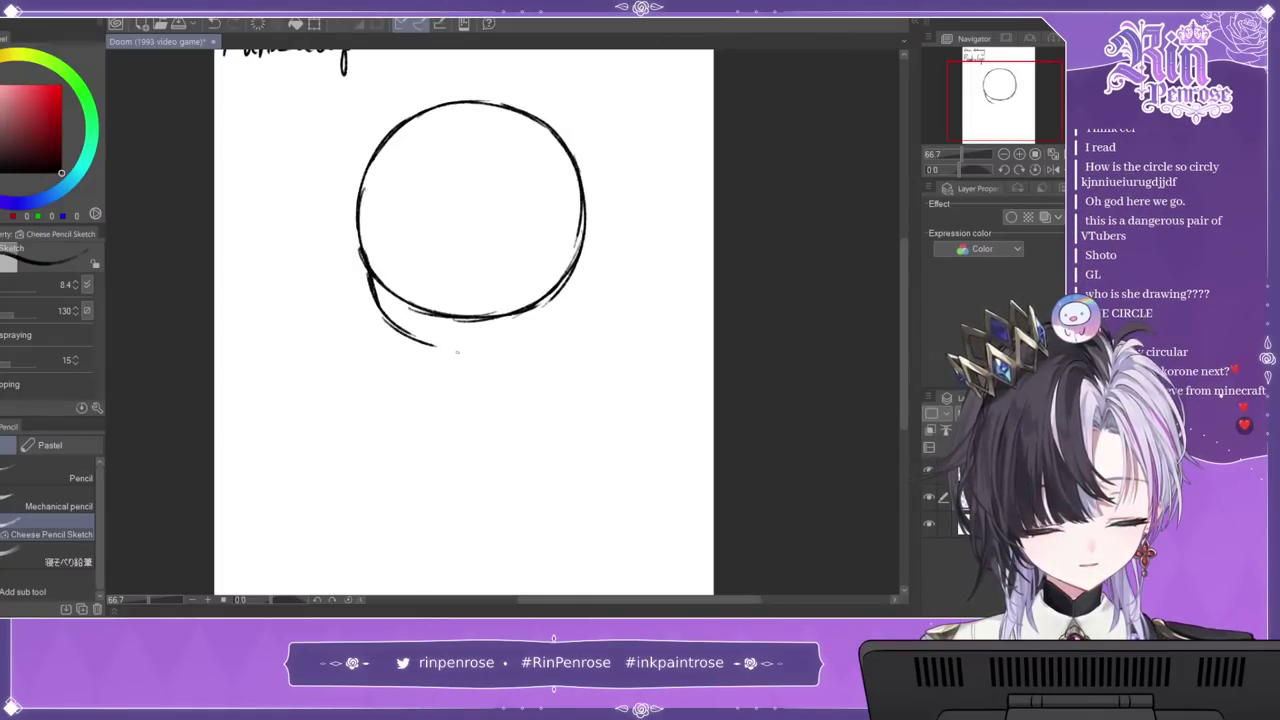
{"action": "key", "text": "ctrl+z"}
{"action": "key", "text": "ctrl+z"}
{"action": "mouse_move", "coordinate": [425, 344]}
{"action": "left_mouse_down"}
{"action": "mouse_move", "coordinate": [493, 346]}
{"action": "mouse_move", "coordinate": [528, 325]}
{"action": "left_mouse_up"}
{"action": "key", "text": "ctrl+z"}
{"action": "key", "text": "ctrl+z"}
{"action": "left_click_drag", "start_coordinate": [447, 349], "coordinate": [533, 314]}
Step: Mirror the canvas view to redraw the uneven side of the jaw symmetrically, and restore the normal view
{"action": "key", "text": "h"}
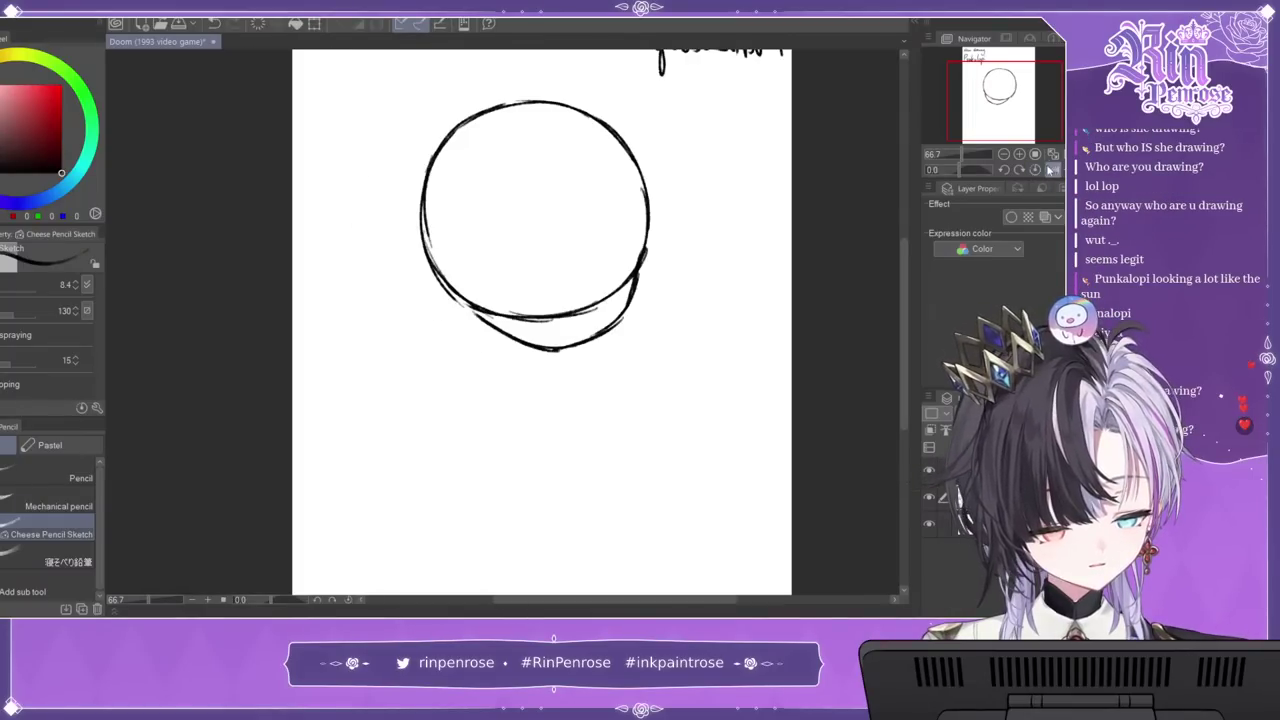
{"action": "key", "text": "ctrl+z"}
{"action": "key", "text": "ctrl+z"}
{"action": "mouse_move", "coordinate": [443, 250]}
{"action": "left_mouse_down"}
{"action": "mouse_move", "coordinate": [485, 326]}
{"action": "mouse_move", "coordinate": [527, 347]}
{"action": "left_mouse_up"}
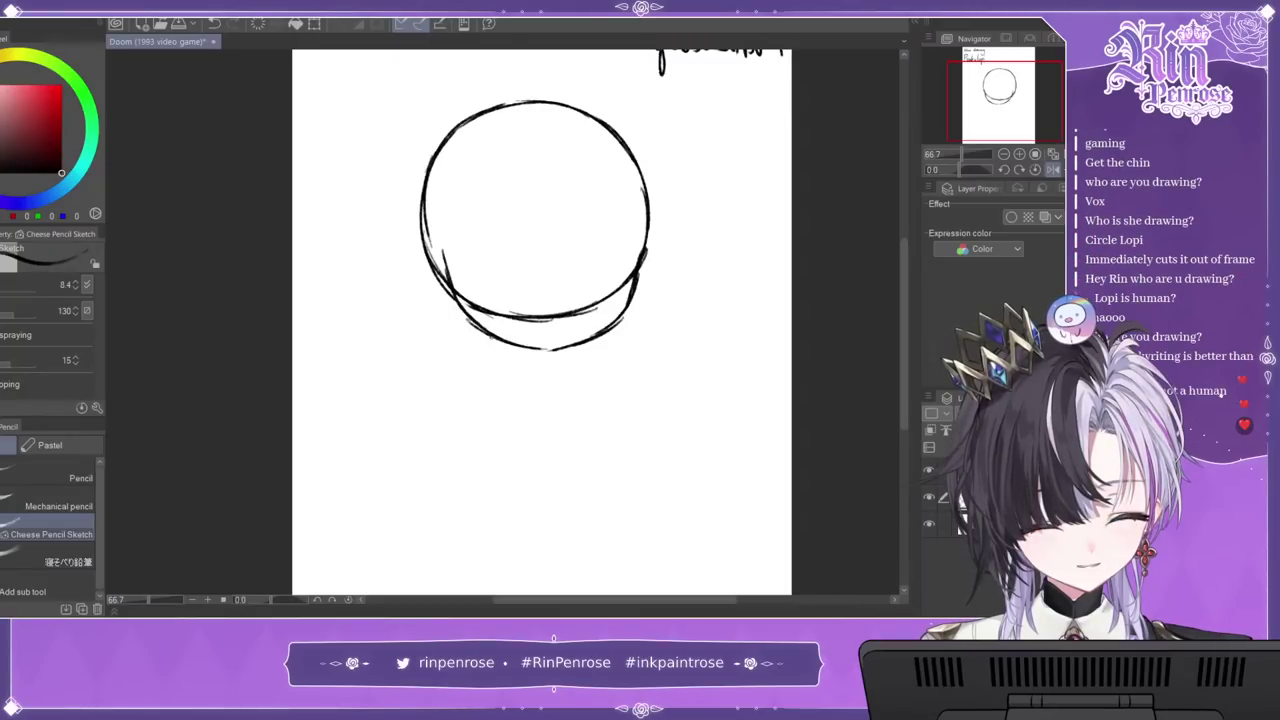
{"action": "scroll", "coordinate": [540, 320], "scroll_direction": "right", "scroll_amount": 2}
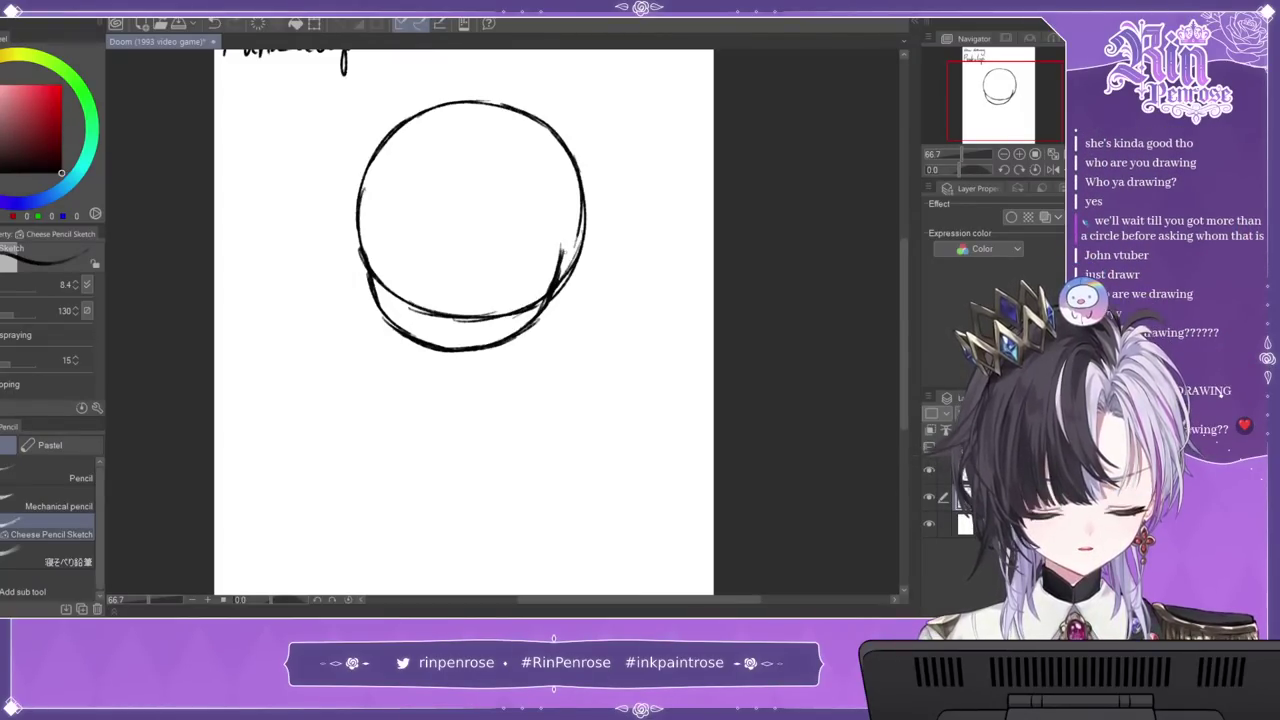
Step: Erase the circle's old lower arc inside the jaw and move the head slightly down the page
{"action": "key", "text": "e"}
{"action": "left_click_drag", "start_coordinate": [426, 314], "coordinate": [398, 308]}
{"action": "left_click_drag", "start_coordinate": [486, 294], "coordinate": [525, 277]}
{"action": "mouse_move", "coordinate": [429, 288]}
{"action": "left_mouse_down"}
{"action": "mouse_move", "coordinate": [399, 284]}
{"action": "mouse_move", "coordinate": [390, 255]}
{"action": "left_mouse_up"}
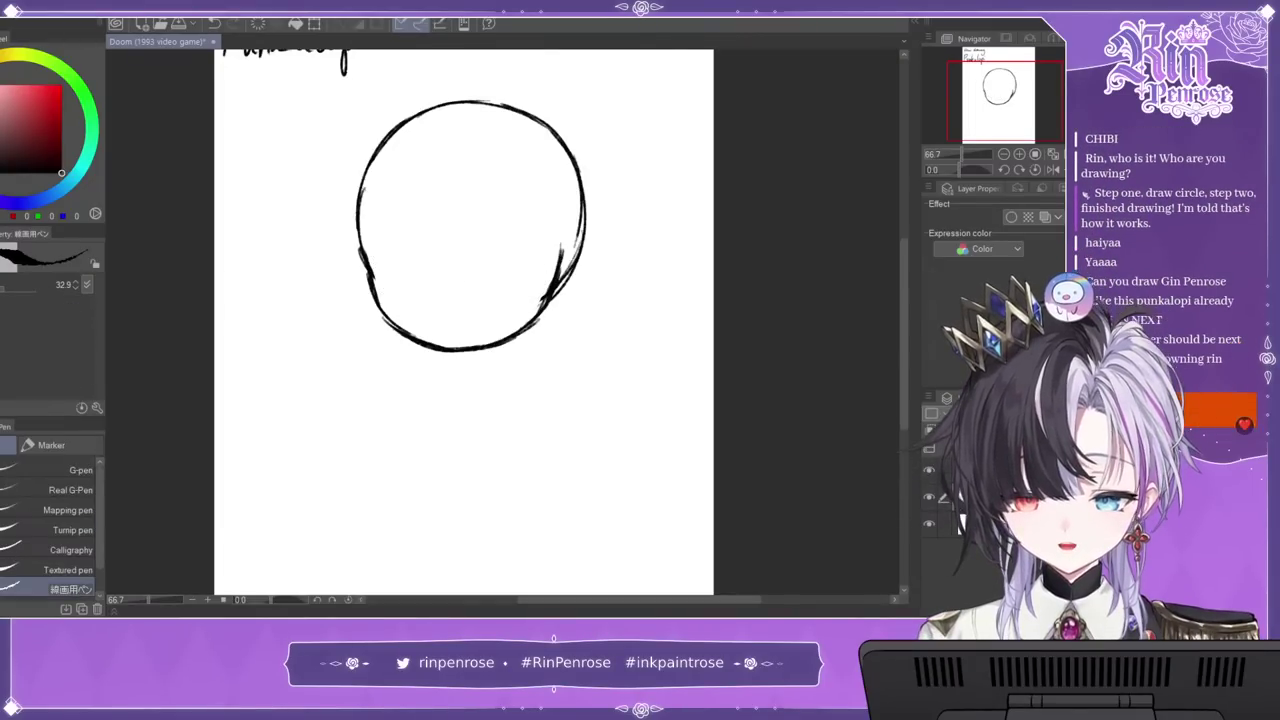
{"action": "key", "text": "k"}
{"action": "left_click_drag", "start_coordinate": [509, 168], "coordinate": [500, 246]}
Step: Sketch the central bangs as pointed strands meeting mid-forehead, using the Cheese Pencil Sketch pencil
{"action": "key", "text": "p"}
{"action": "key", "text": "p"}
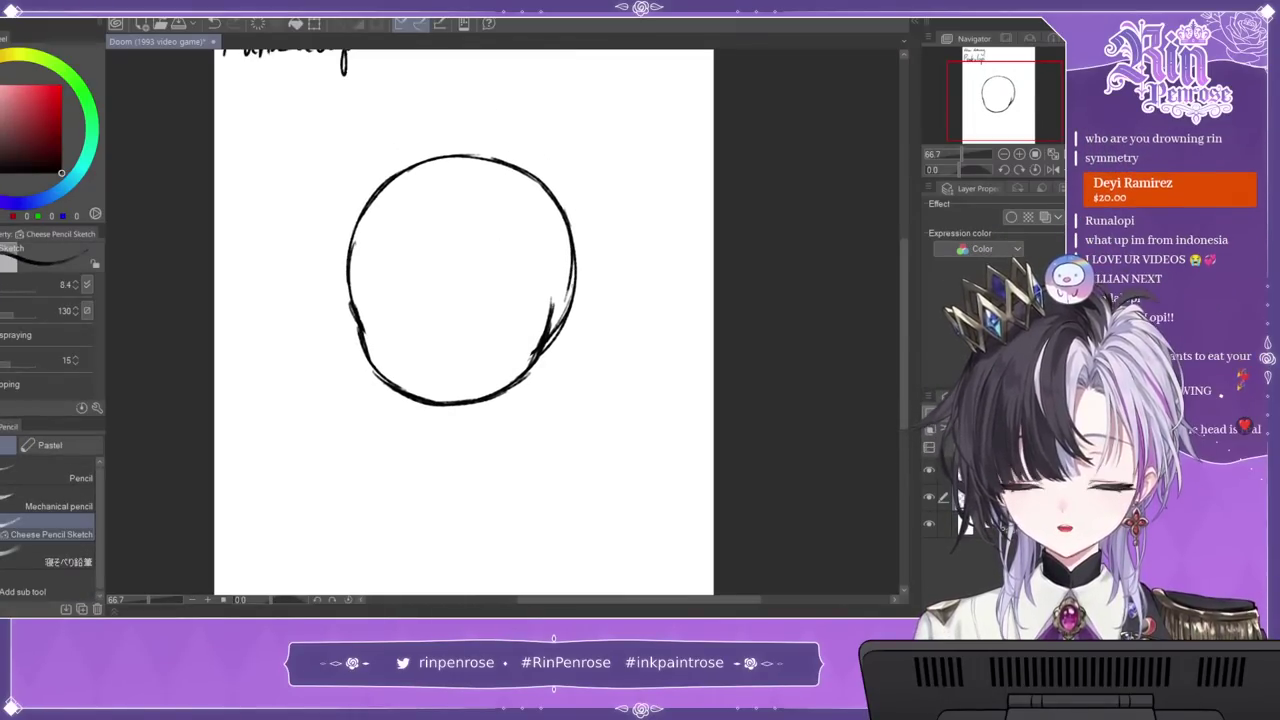
{"action": "mouse_move", "coordinate": [420, 203]}
{"action": "left_mouse_down"}
{"action": "mouse_move", "coordinate": [406, 286]}
{"action": "mouse_move", "coordinate": [430, 320]}
{"action": "left_mouse_up"}
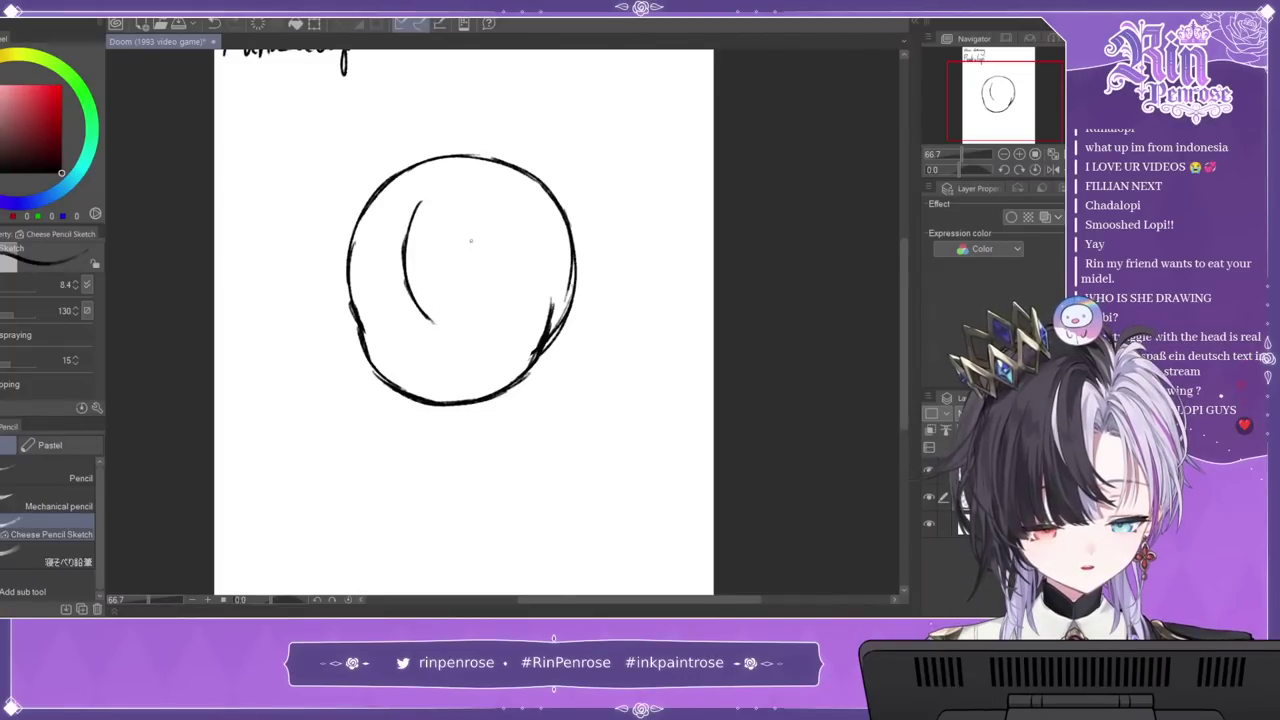
{"action": "left_click_drag", "start_coordinate": [463, 199], "coordinate": [455, 317]}
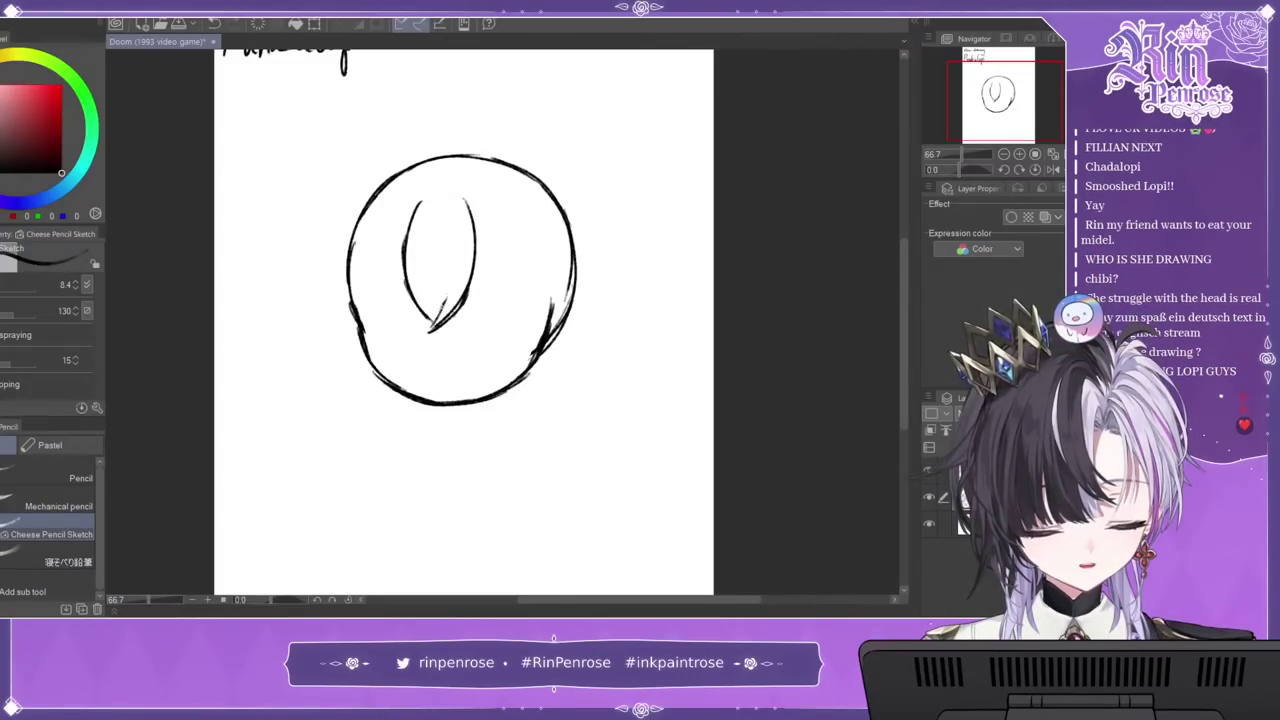
{"action": "left_click_drag", "start_coordinate": [457, 252], "coordinate": [437, 324]}
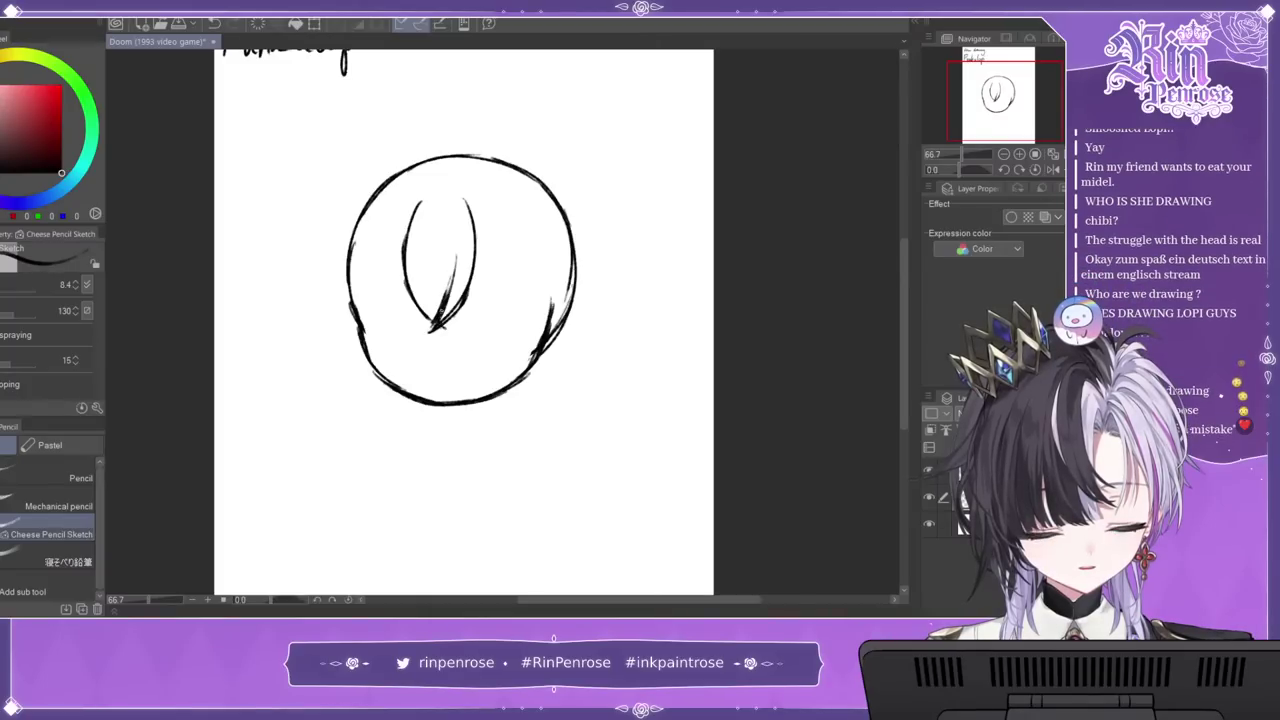
{"action": "left_click_drag", "start_coordinate": [442, 274], "coordinate": [438, 304]}
{"action": "left_click_drag", "start_coordinate": [442, 218], "coordinate": [437, 304]}
{"action": "left_click_drag", "start_coordinate": [446, 202], "coordinate": [440, 254]}
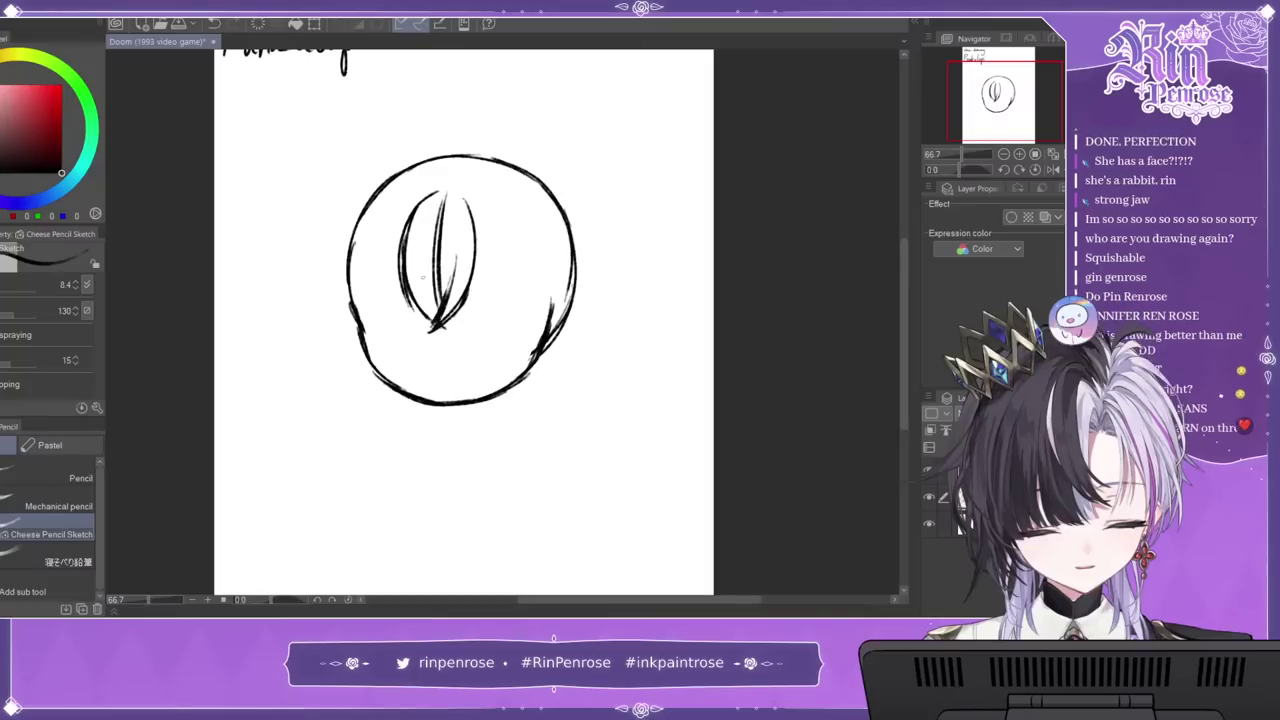
Step: Add curved, pointed side bangs on both sides of the central strands
{"action": "left_click_drag", "start_coordinate": [478, 205], "coordinate": [487, 303]}
{"action": "left_click_drag", "start_coordinate": [477, 235], "coordinate": [484, 292]}
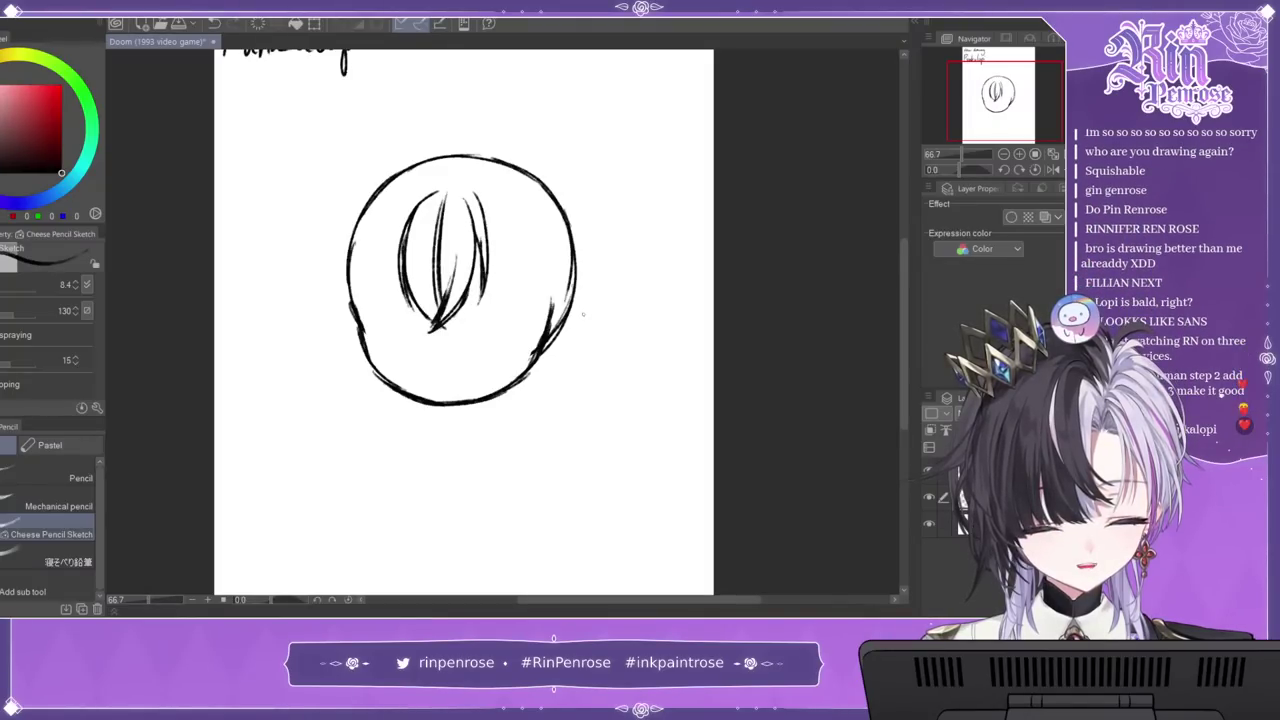
{"action": "left_click_drag", "start_coordinate": [505, 215], "coordinate": [496, 326]}
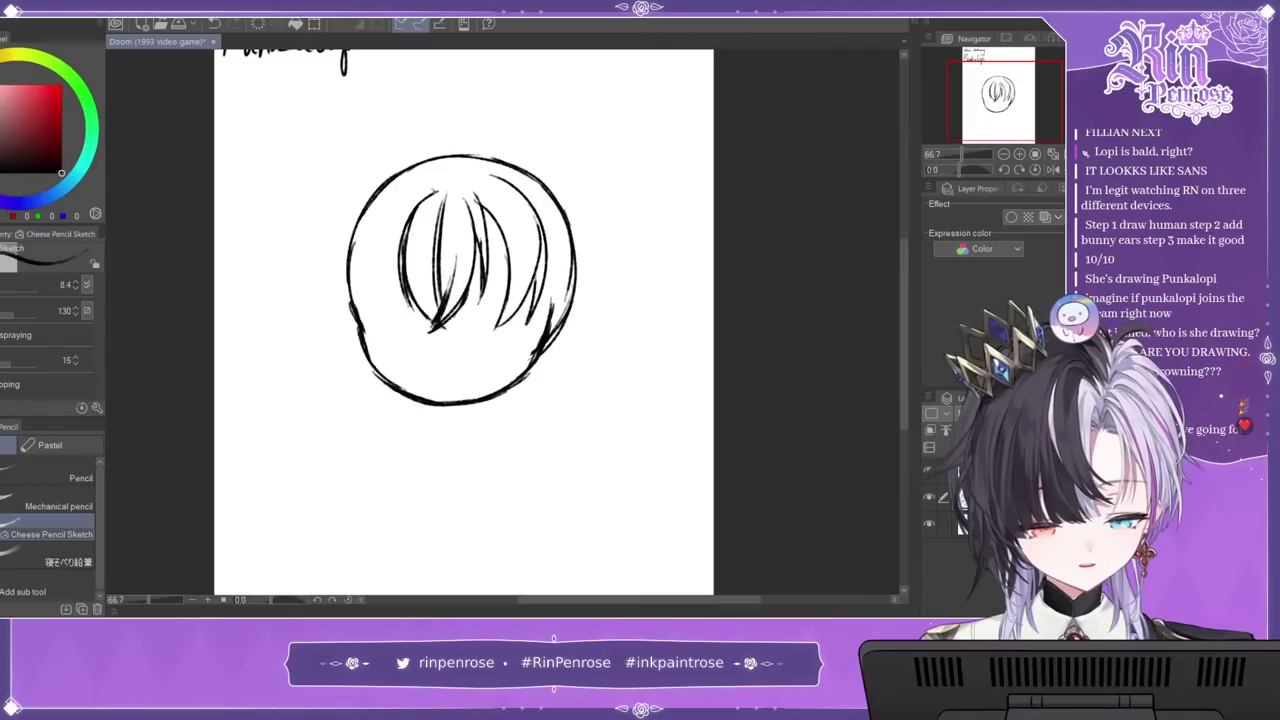
{"action": "left_click_drag", "start_coordinate": [434, 190], "coordinate": [375, 282]}
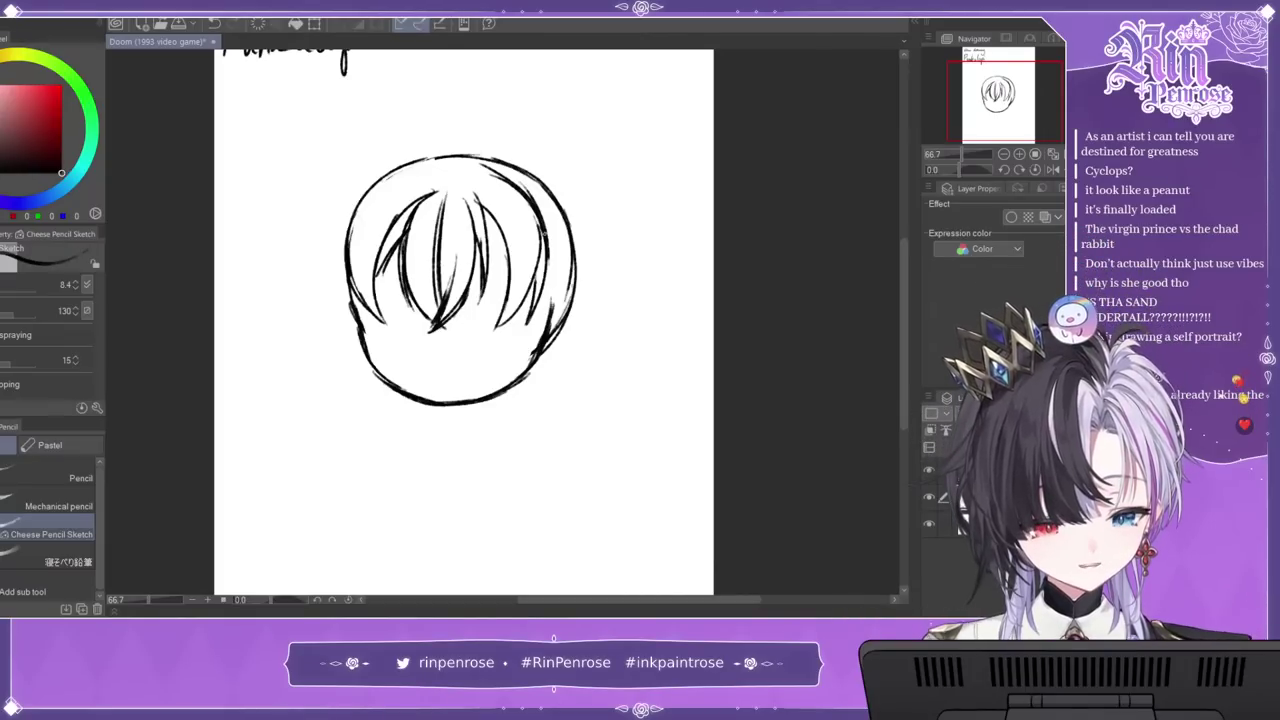
Step: Sketch a long, tapered side lock hanging from the left of the head to below the chin
{"action": "mouse_move", "coordinate": [342, 236]}
{"action": "left_mouse_down"}
{"action": "mouse_move", "coordinate": [335, 378]}
{"action": "mouse_move", "coordinate": [355, 476]}
{"action": "left_mouse_up"}
{"action": "left_click_drag", "start_coordinate": [372, 367], "coordinate": [391, 487]}
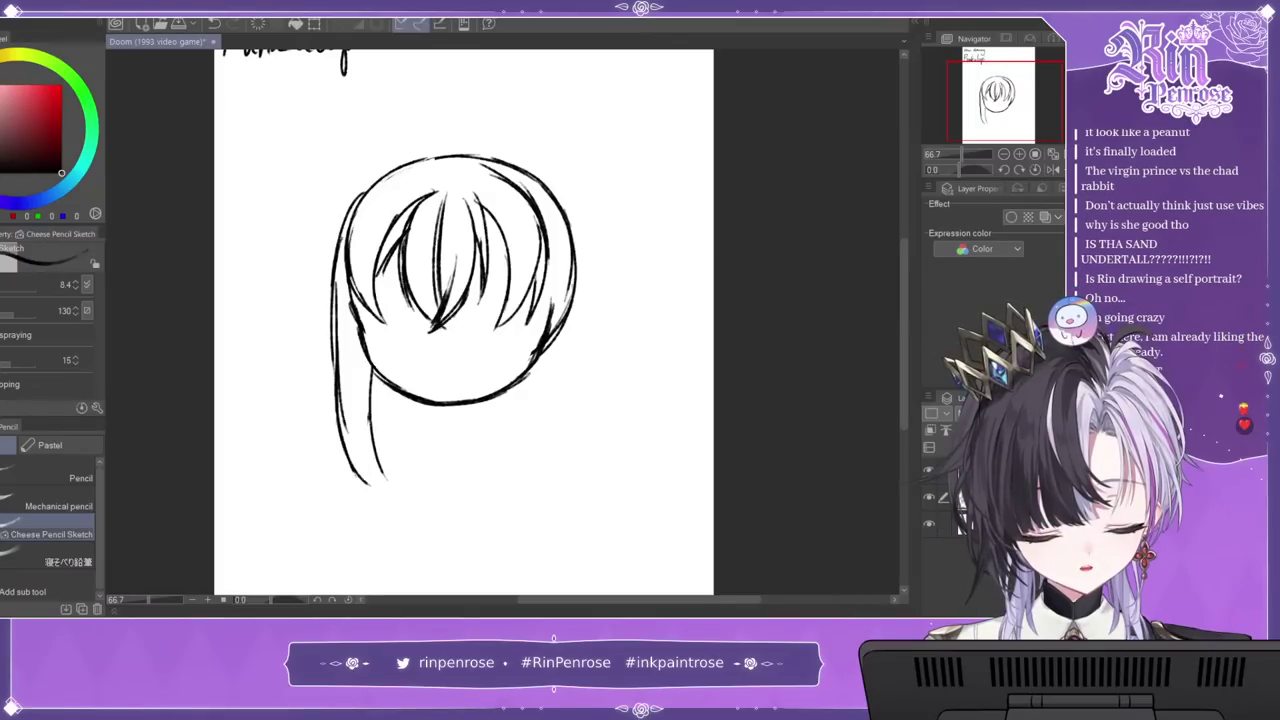
{"action": "left_click_drag", "start_coordinate": [369, 415], "coordinate": [395, 488]}
Step: Sketch a matching long, tapered side lock down the right of the face
{"action": "mouse_move", "coordinate": [537, 292]}
{"action": "left_mouse_down"}
{"action": "mouse_move", "coordinate": [523, 468]}
{"action": "mouse_move", "coordinate": [510, 478]}
{"action": "left_mouse_up"}
{"action": "left_click_drag", "start_coordinate": [540, 428], "coordinate": [498, 490]}
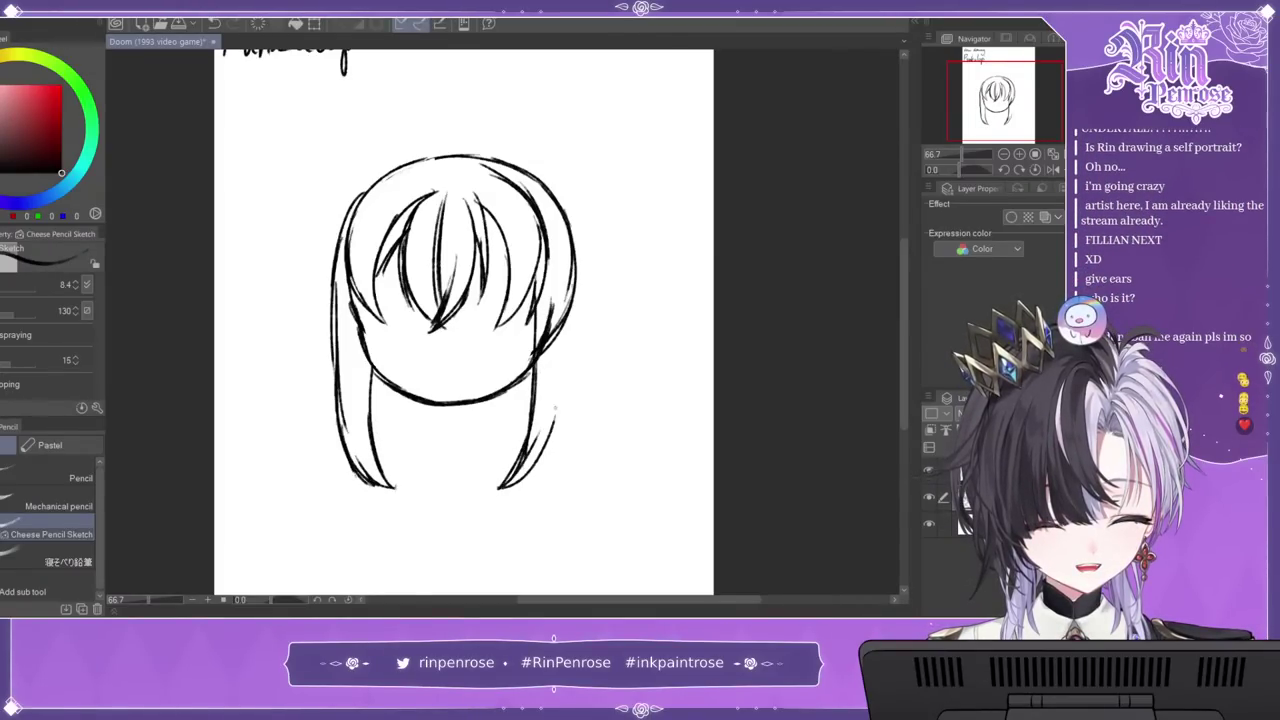
{"action": "left_click_drag", "start_coordinate": [566, 332], "coordinate": [532, 470]}
{"action": "left_click_drag", "start_coordinate": [556, 272], "coordinate": [564, 368]}
{"action": "left_click_drag", "start_coordinate": [556, 232], "coordinate": [568, 374]}
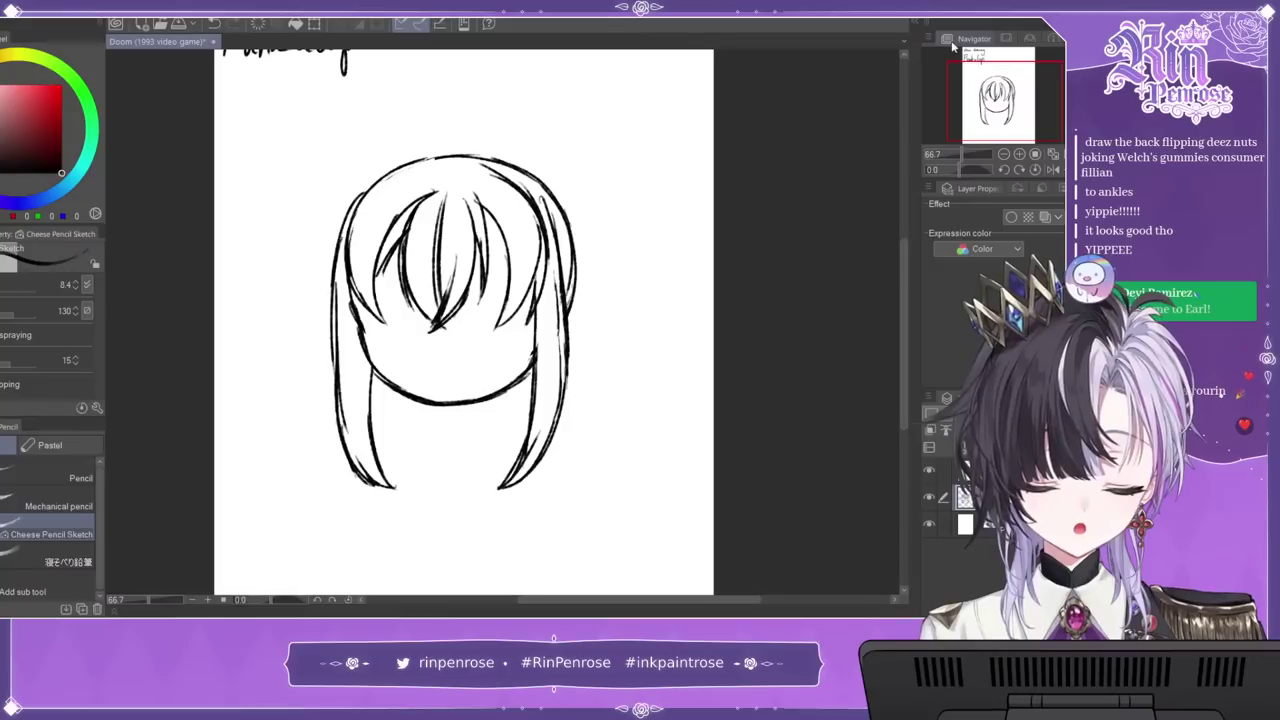
Step: Draw two tall, rounded rabbit ears rising from the top of the head
{"action": "left_click_drag", "start_coordinate": [490, 260], "coordinate": [528, 247]}
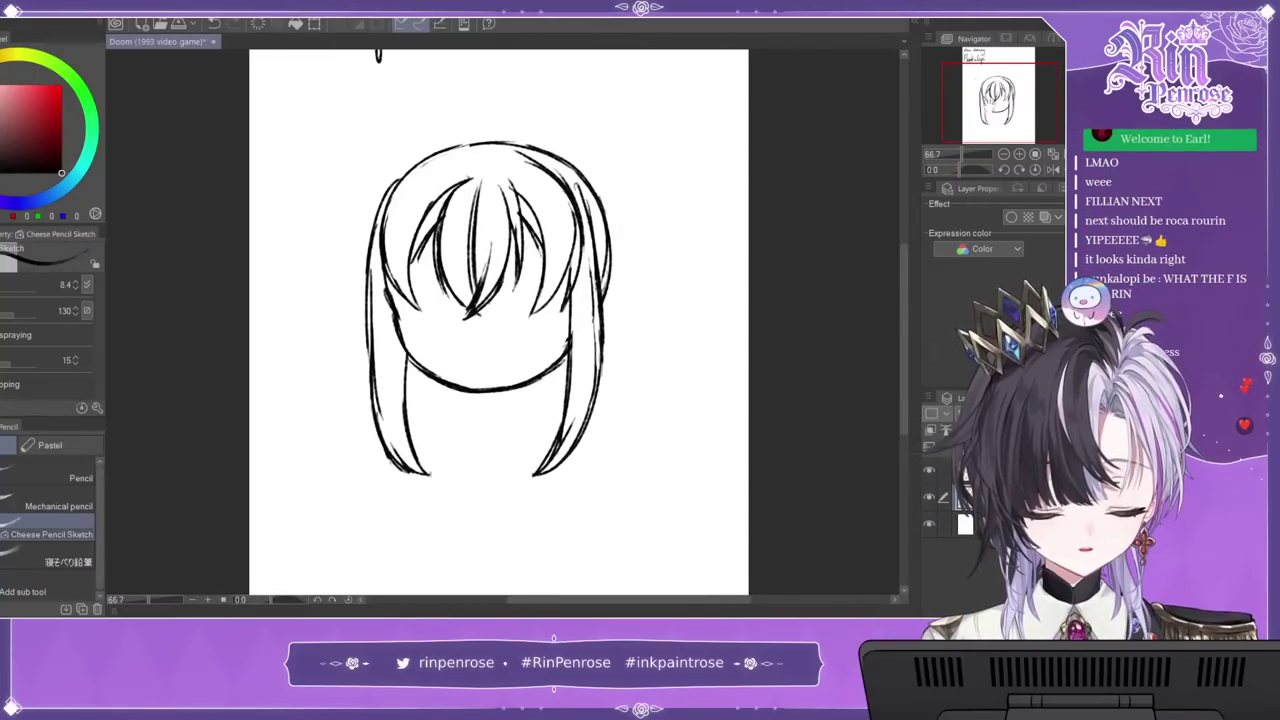
{"action": "left_click_drag", "start_coordinate": [989, 89], "coordinate": [989, 76]}
{"action": "mouse_move", "coordinate": [525, 245]}
{"action": "left_mouse_down"}
{"action": "mouse_move", "coordinate": [542, 152]}
{"action": "mouse_move", "coordinate": [577, 192]}
{"action": "left_mouse_up"}
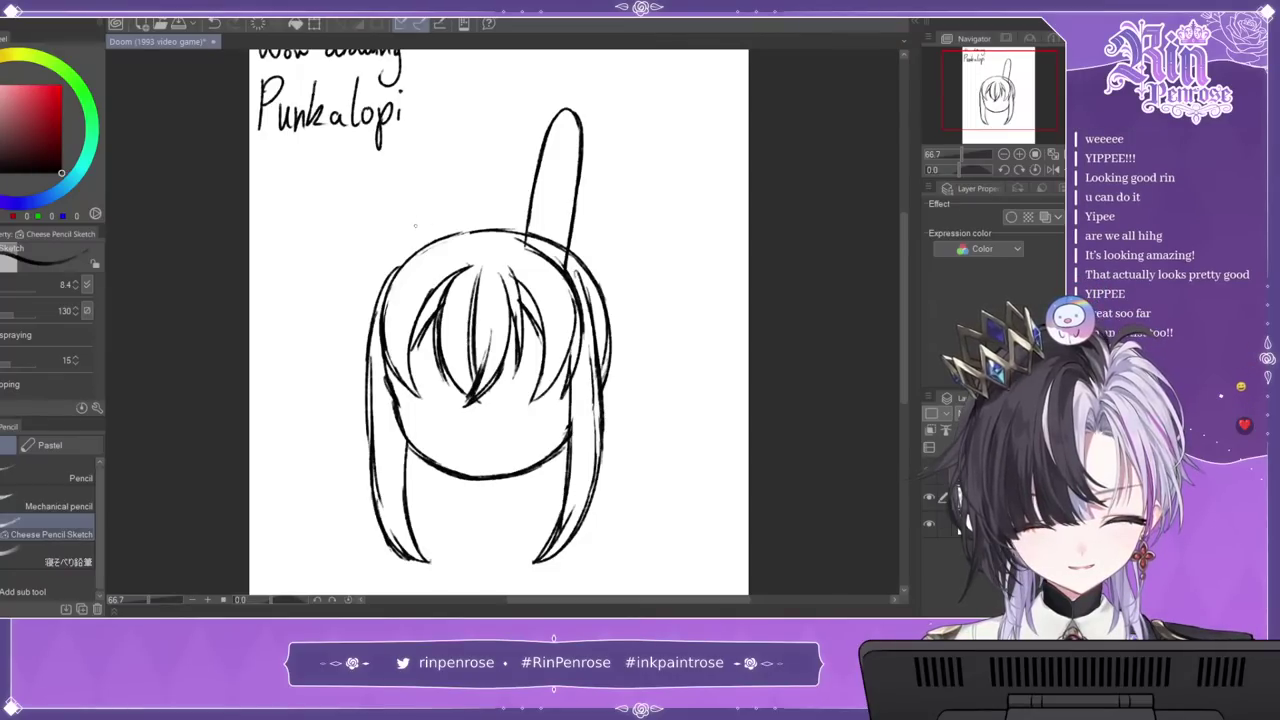
{"action": "left_click_drag", "start_coordinate": [437, 238], "coordinate": [418, 115]}
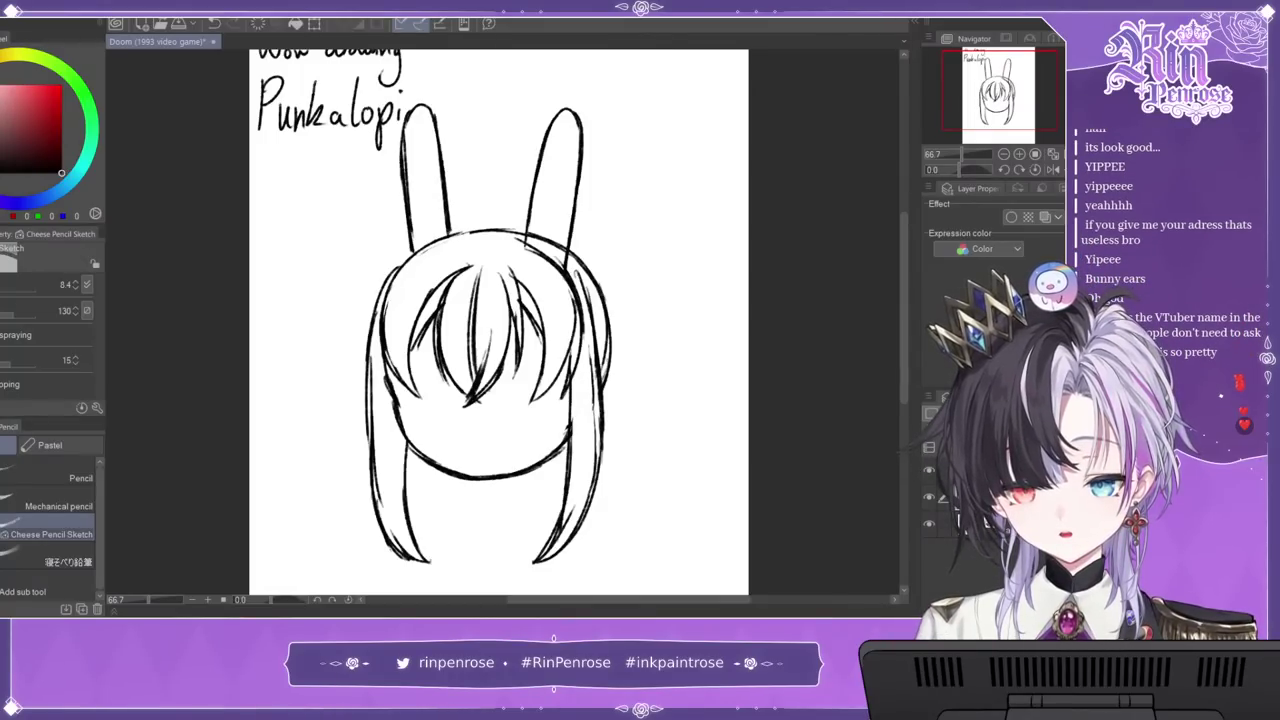
Step: Lower the left ear's tip with Liquify and erase the head outline crossing the right ear's base
{"action": "key", "text": "j"}
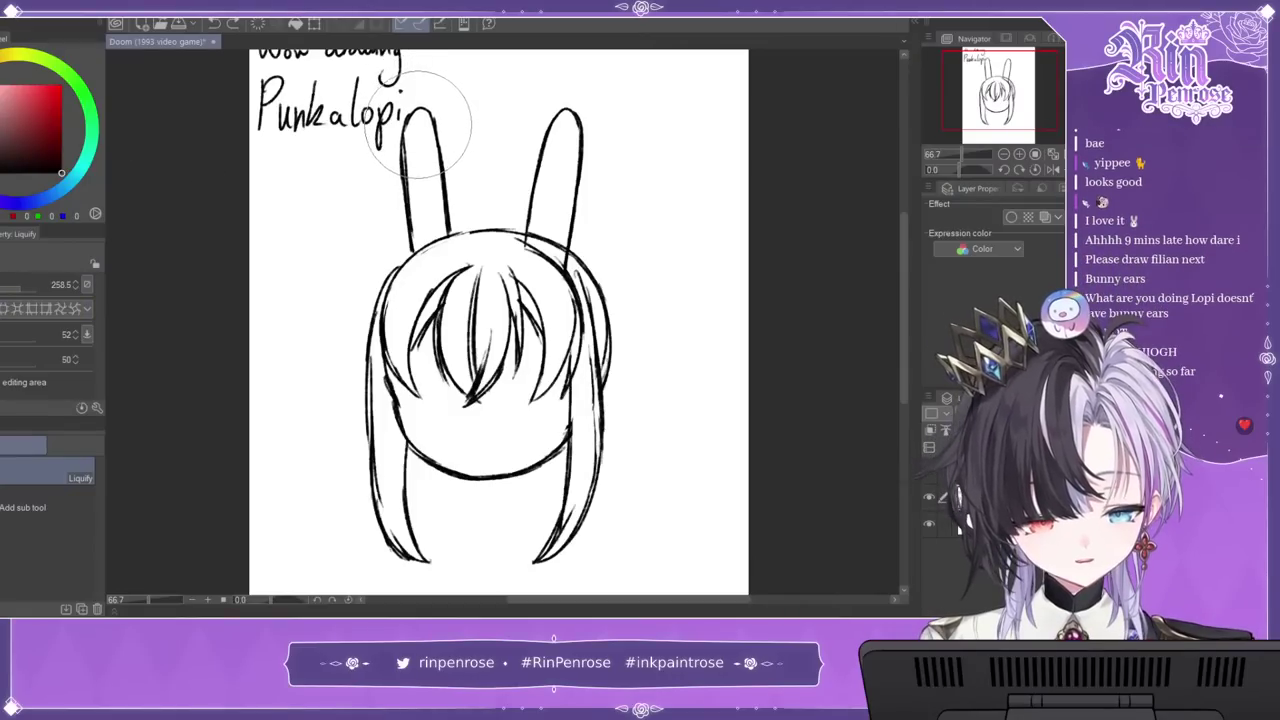
{"action": "key", "text": "p"}
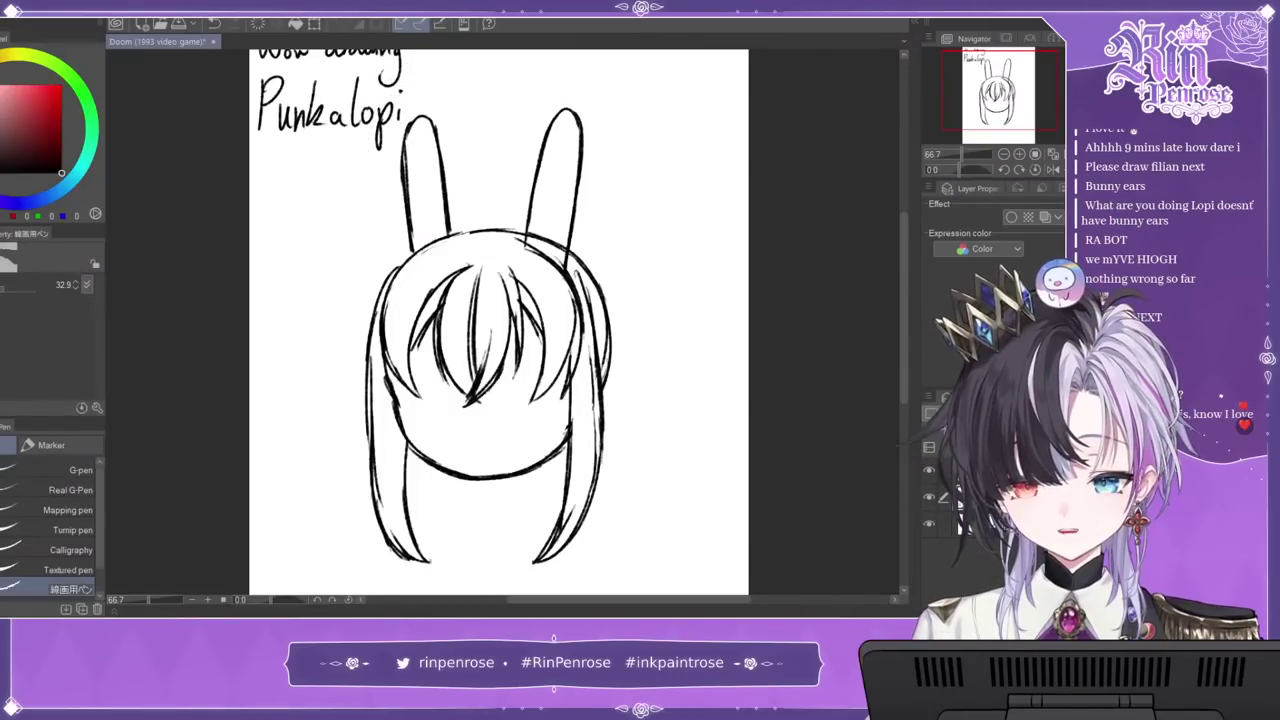
{"action": "key", "text": "p"}
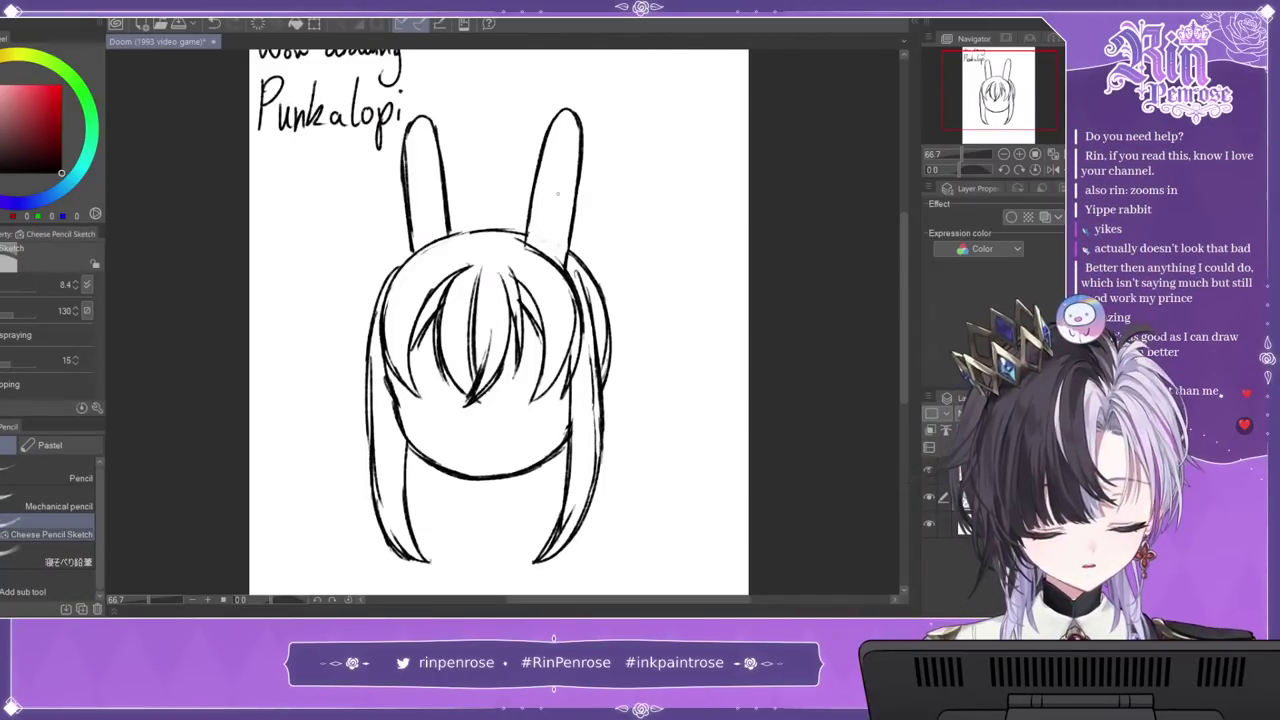
Step: Replace the outer outline at the right of the head with a longer back-hair strand curving downward
{"action": "left_click_drag", "start_coordinate": [646, 303], "coordinate": [668, 204]}
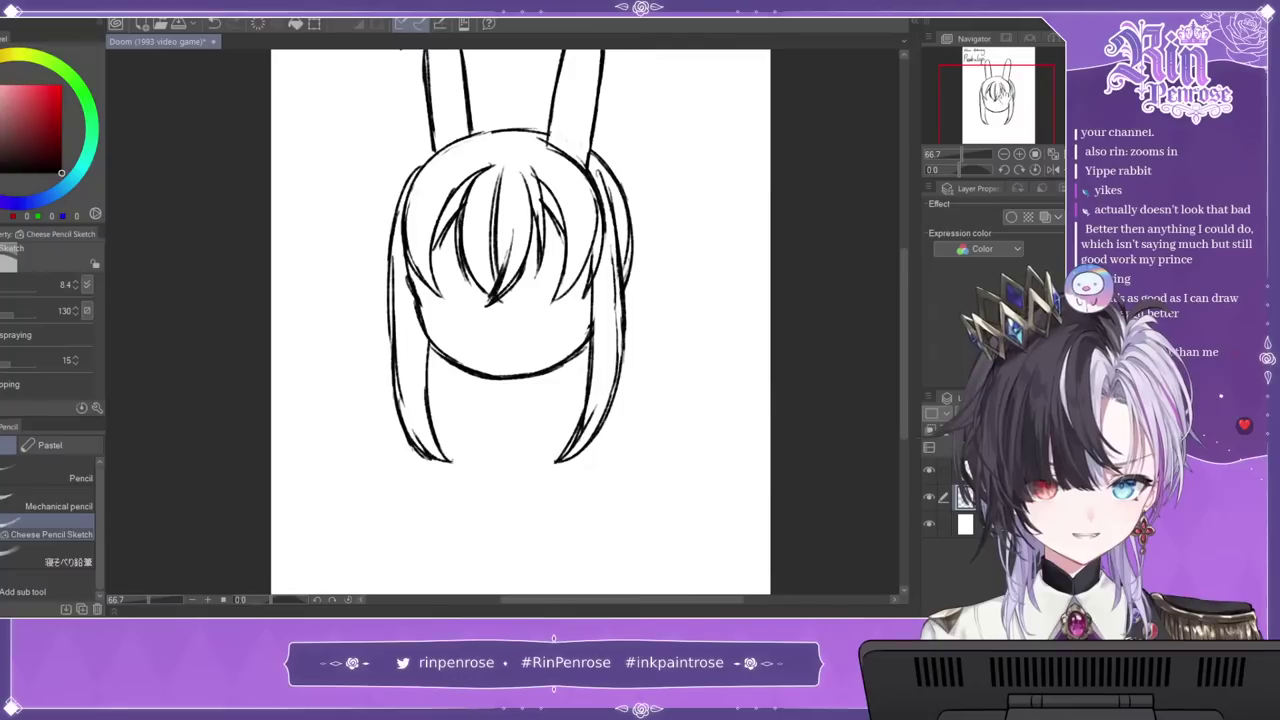
{"action": "left_click_drag", "start_coordinate": [592, 150], "coordinate": [629, 218]}
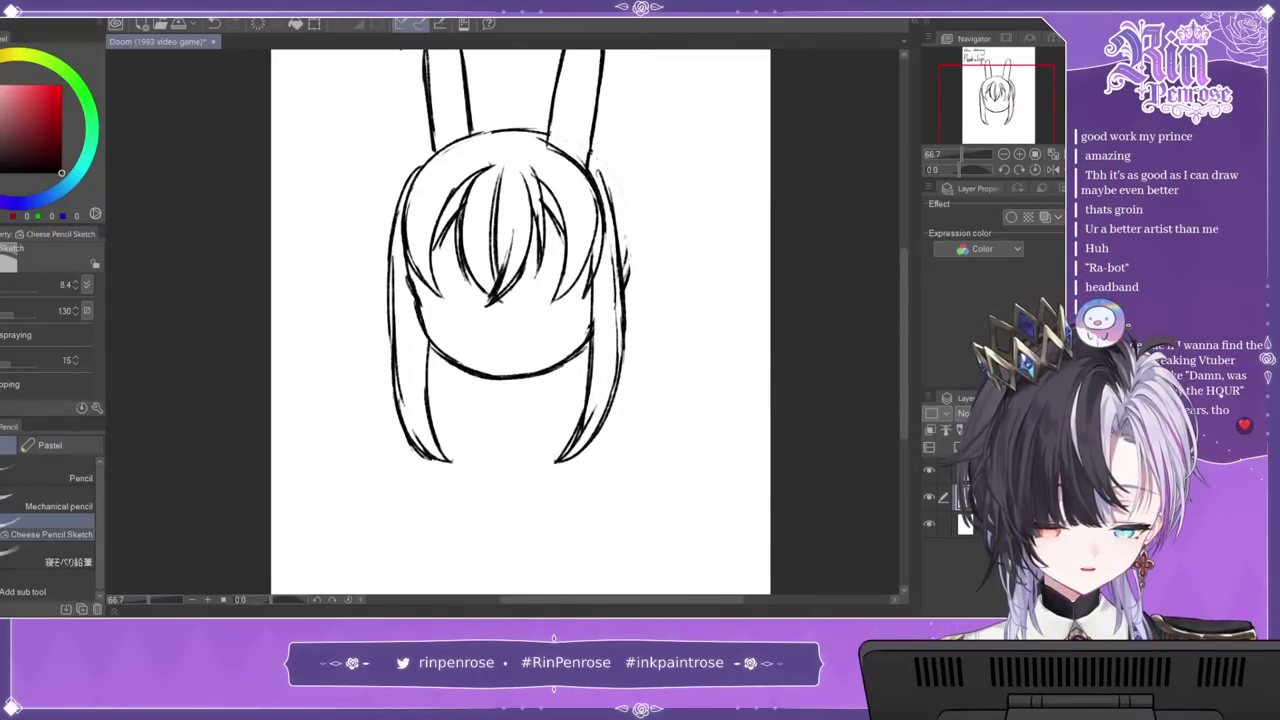
{"action": "key", "text": "ctrl+z"}
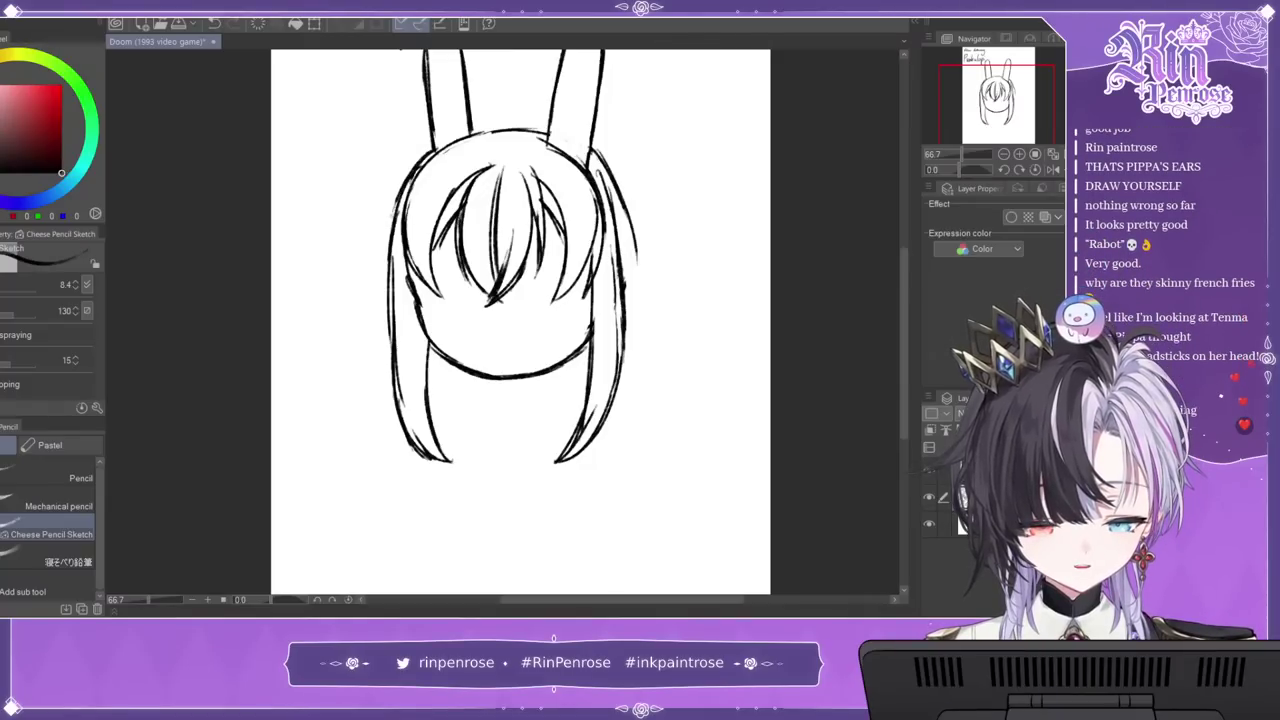
{"action": "left_click_drag", "start_coordinate": [953, 114], "coordinate": [950, 125]}
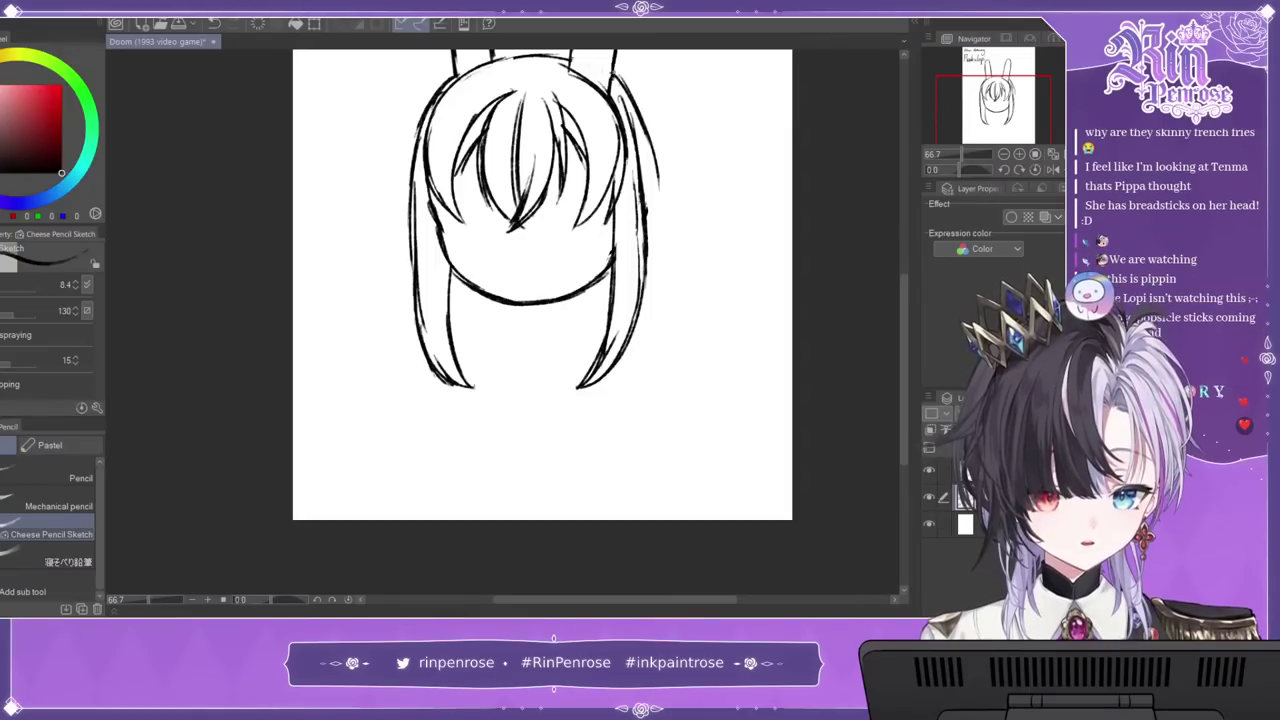
{"action": "left_click_drag", "start_coordinate": [654, 142], "coordinate": [665, 204]}
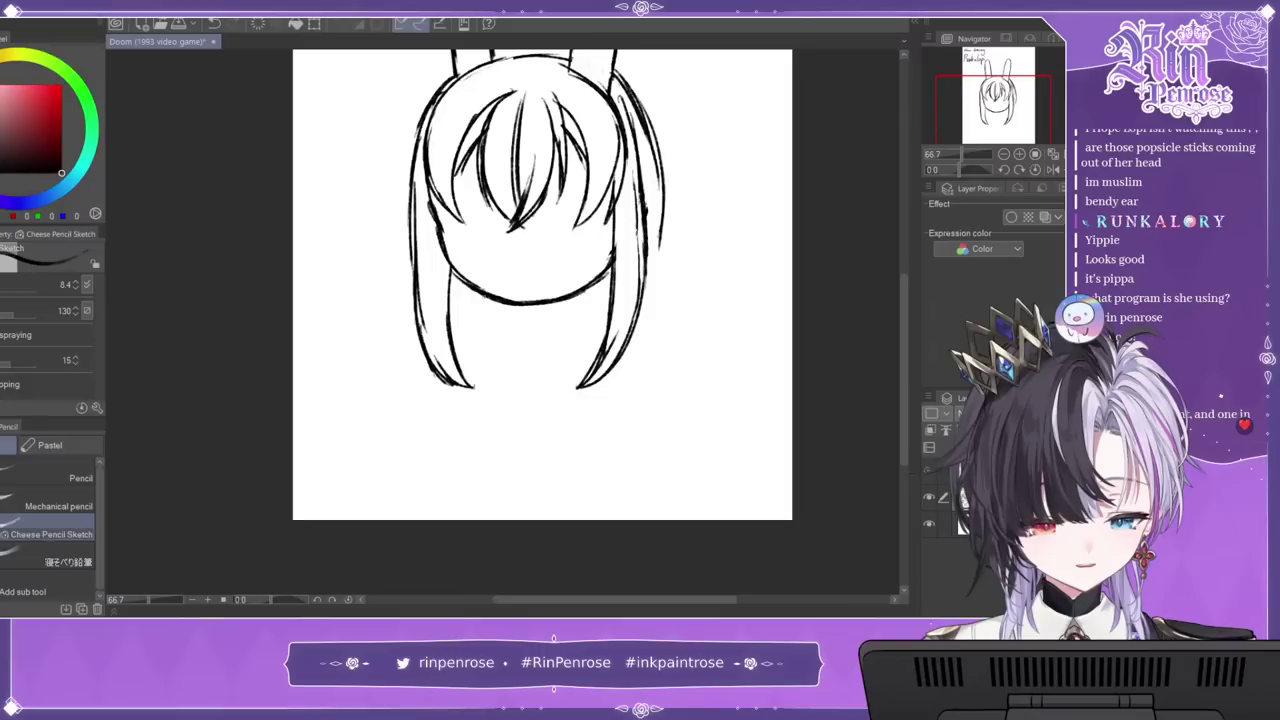
Step: Sketch a fluffy collar under the chin with two round pom-poms below it and short shoulder lines either side
{"action": "mouse_move", "coordinate": [490, 297]}
{"action": "left_mouse_down"}
{"action": "mouse_move", "coordinate": [483, 313]}
{"action": "mouse_move", "coordinate": [501, 328]}
{"action": "mouse_move", "coordinate": [556, 333]}
{"action": "mouse_move", "coordinate": [592, 314]}
{"action": "left_mouse_up"}
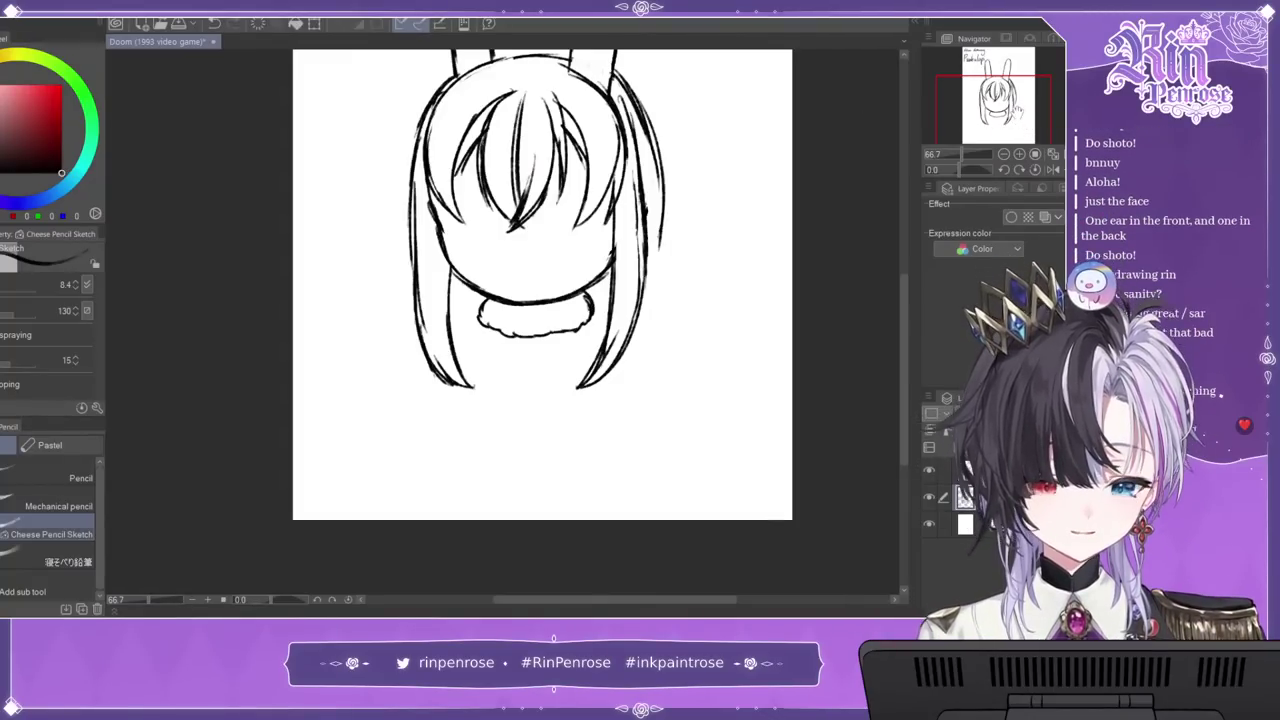
{"action": "left_click_drag", "start_coordinate": [513, 352], "coordinate": [505, 364]}
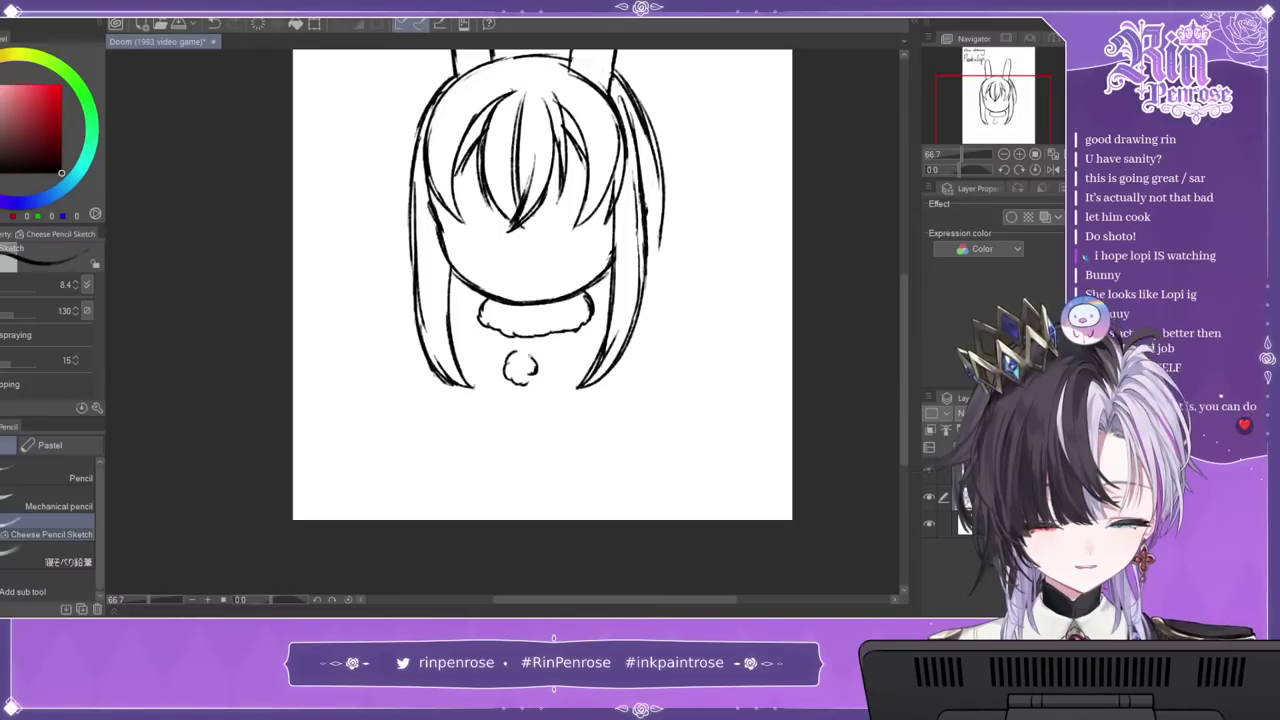
{"action": "mouse_move", "coordinate": [510, 428]}
{"action": "left_mouse_down"}
{"action": "mouse_move", "coordinate": [510, 455]}
{"action": "mouse_move", "coordinate": [536, 448]}
{"action": "mouse_move", "coordinate": [538, 428]}
{"action": "left_mouse_up"}
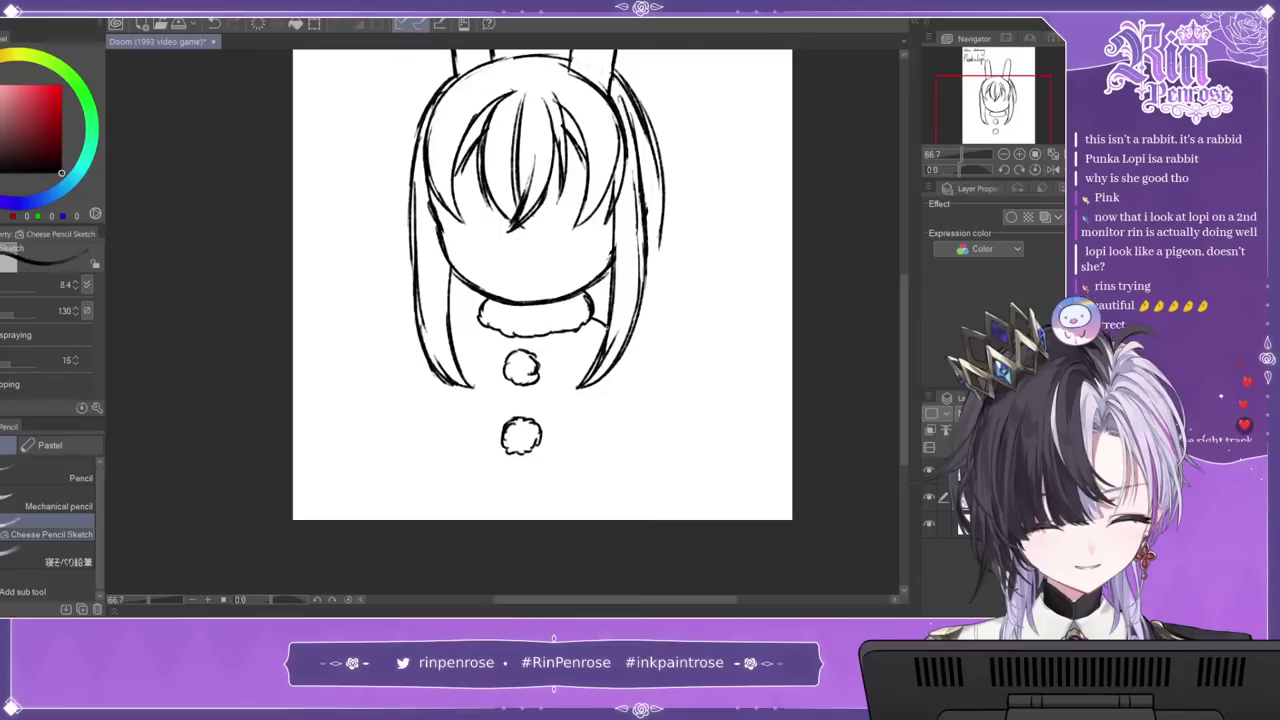
{"action": "left_click_drag", "start_coordinate": [476, 321], "coordinate": [452, 337]}
{"action": "left_click_drag", "start_coordinate": [641, 337], "coordinate": [630, 346]}
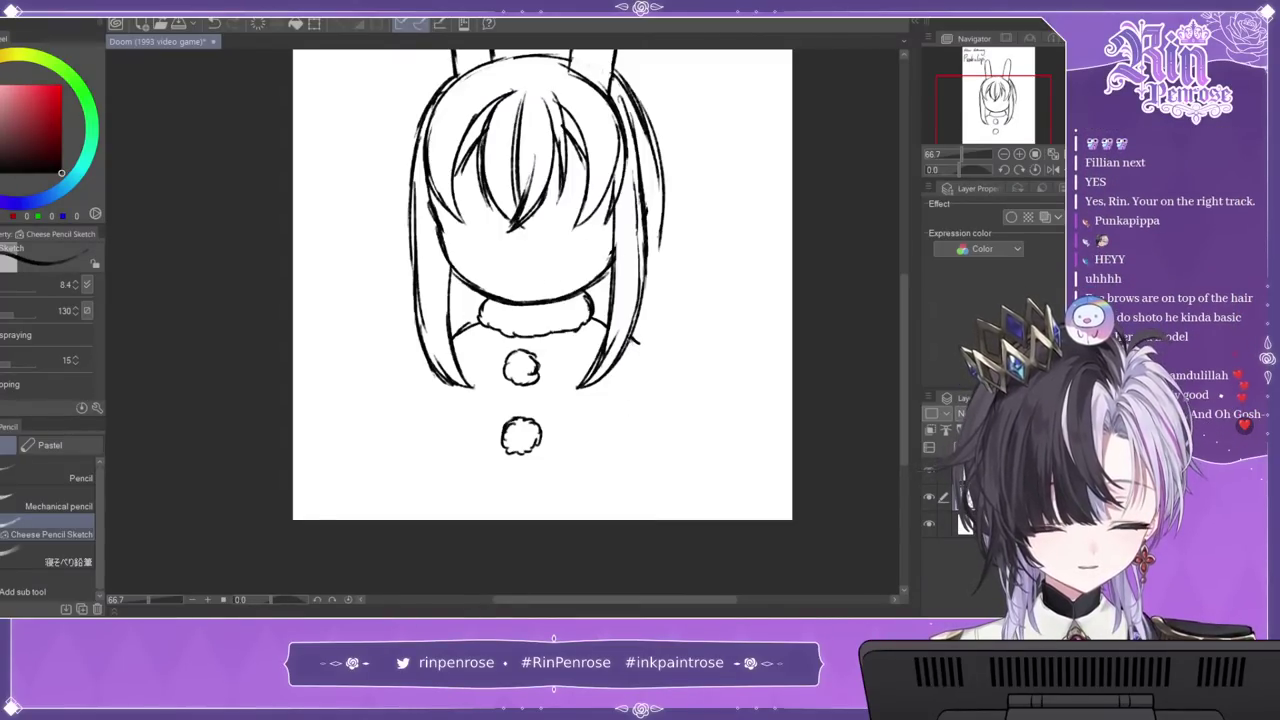
Step: Extend the right back hair into a long, curved strand ending in a point near the page's lower edge
{"action": "left_click_drag", "start_coordinate": [698, 346], "coordinate": [664, 466]}
{"action": "left_click_drag", "start_coordinate": [701, 392], "coordinate": [662, 468]}
{"action": "mouse_move", "coordinate": [665, 234]}
{"action": "left_mouse_down"}
{"action": "mouse_move", "coordinate": [700, 303]}
{"action": "mouse_move", "coordinate": [706, 431]}
{"action": "left_mouse_up"}
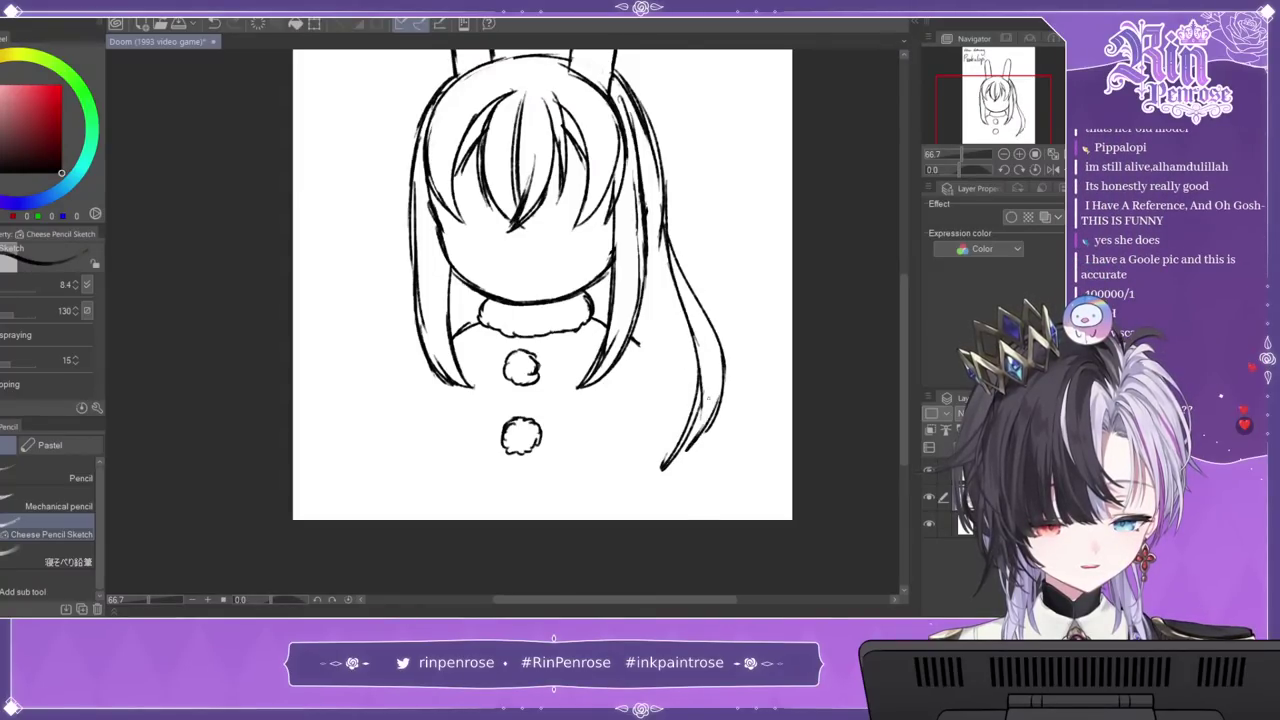
Step: Sketch long, pointed back-hair strands flowing outward and down on the left side of the figure
{"action": "left_click_drag", "start_coordinate": [412, 220], "coordinate": [358, 395]}
{"action": "left_click_drag", "start_coordinate": [383, 312], "coordinate": [384, 475]}
{"action": "left_click_drag", "start_coordinate": [361, 380], "coordinate": [385, 476]}
{"action": "left_click_drag", "start_coordinate": [373, 330], "coordinate": [346, 468]}
{"action": "left_click_drag", "start_coordinate": [361, 375], "coordinate": [353, 467]}
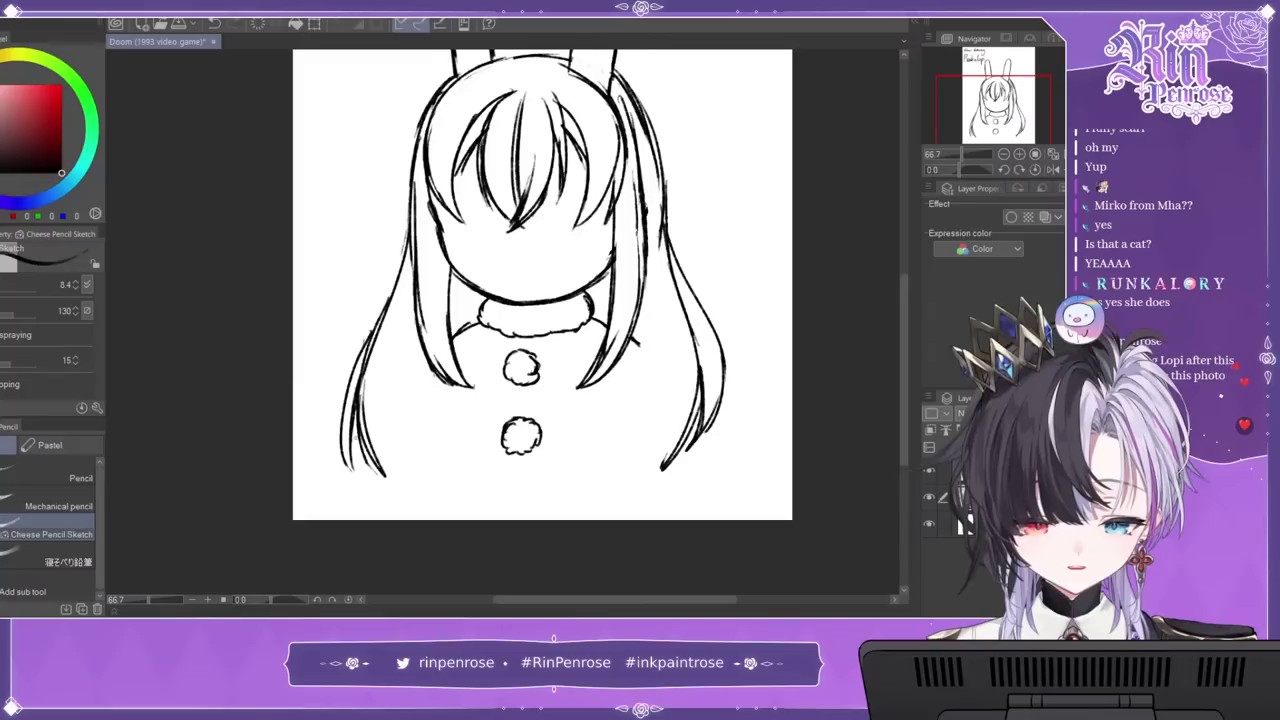
{"action": "scroll", "coordinate": [643, 325], "scroll_direction": "down", "scroll_amount": 1}
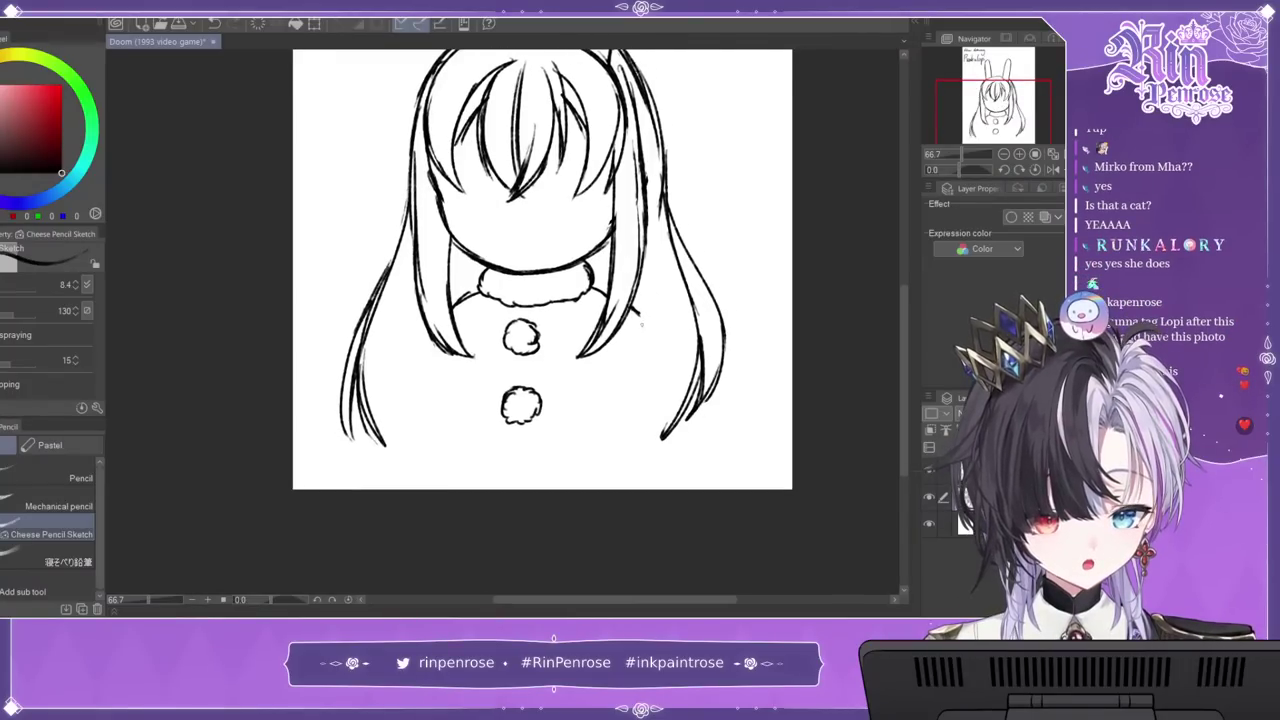
Step: Sketch the outer arm lines down from both shoulders and a short jagged hair parting at the crown of the head
{"action": "left_click_drag", "start_coordinate": [640, 322], "coordinate": [652, 428]}
{"action": "left_click_drag", "start_coordinate": [646, 356], "coordinate": [650, 458]}
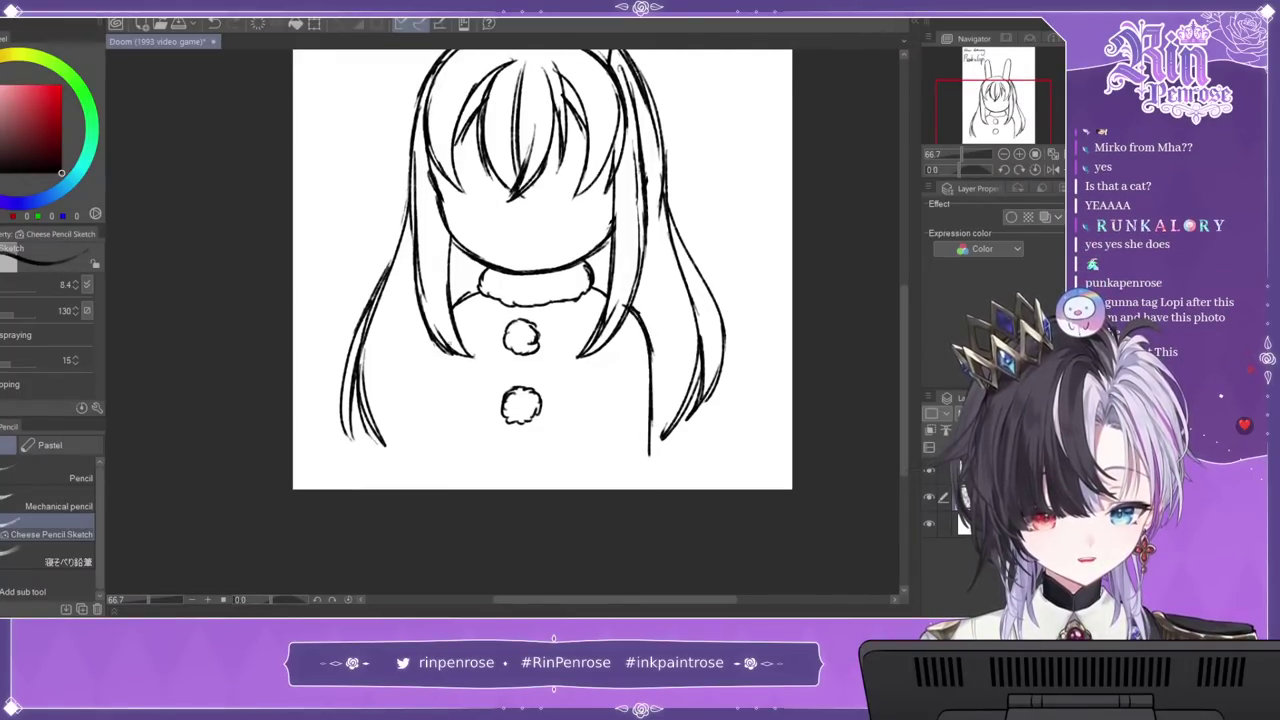
{"action": "left_click_drag", "start_coordinate": [427, 342], "coordinate": [413, 452]}
{"action": "left_click_drag", "start_coordinate": [1041, 116], "coordinate": [1020, 70]}
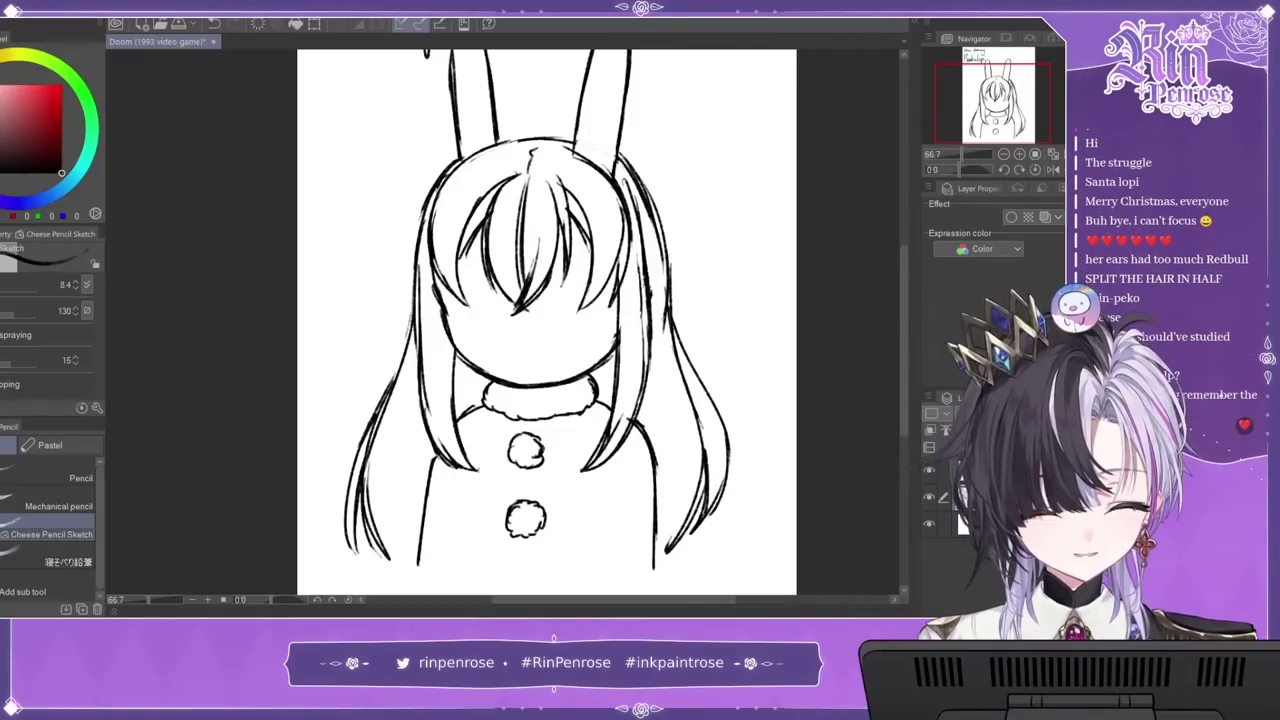
{"action": "left_click", "coordinate": [990, 524]}
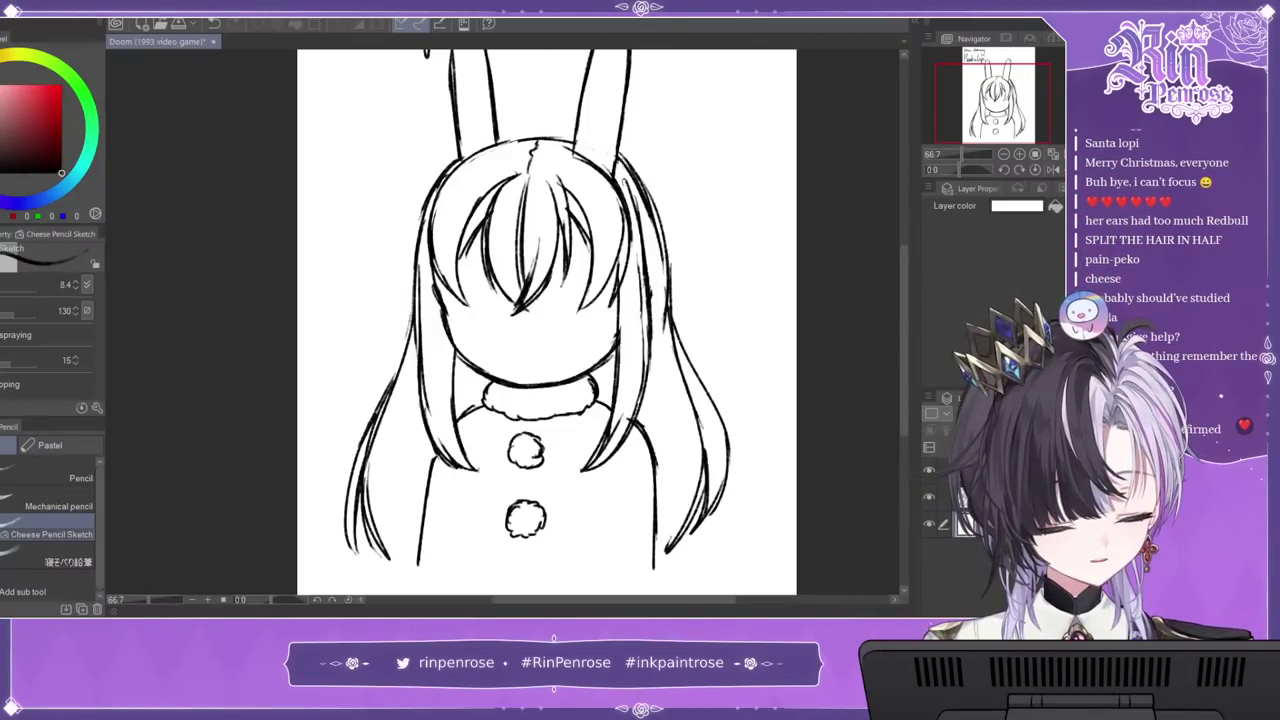
{"action": "left_click", "coordinate": [1020, 153]}
{"action": "left_click", "coordinate": [1020, 153]}
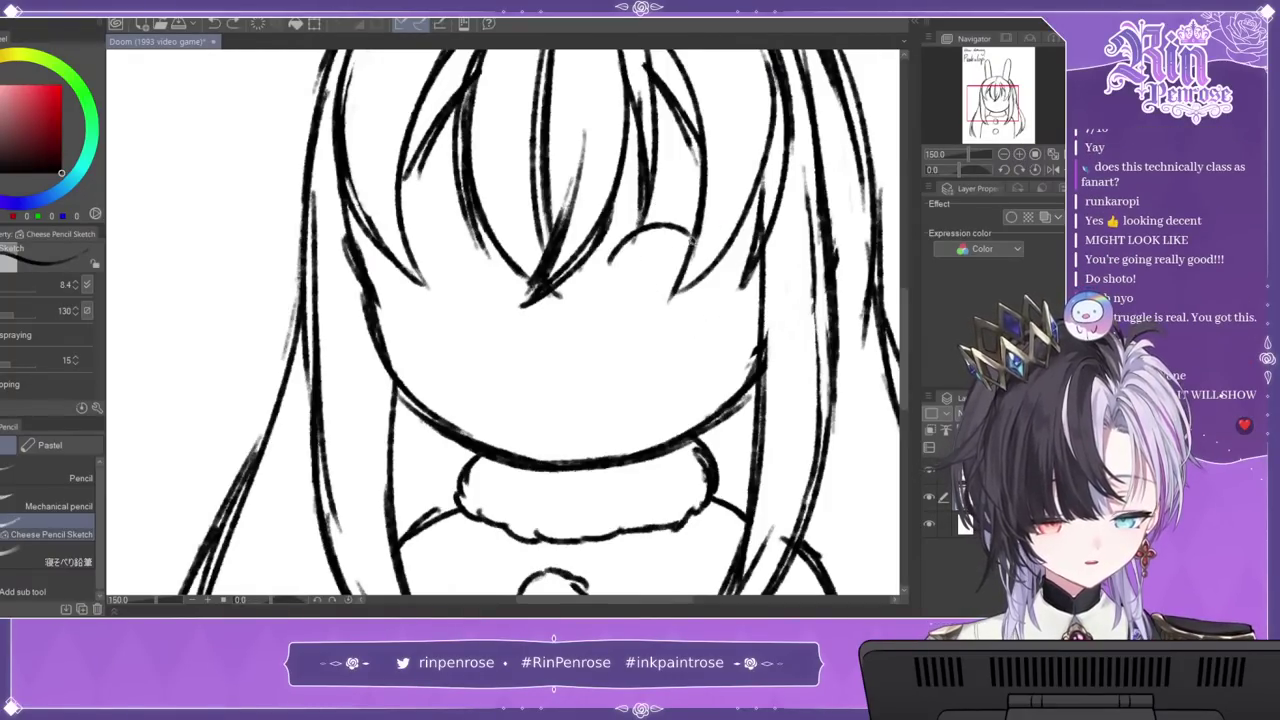
{"action": "left_click_drag", "start_coordinate": [691, 237], "coordinate": [713, 251]}
{"action": "left_click", "coordinate": [1004, 154]}
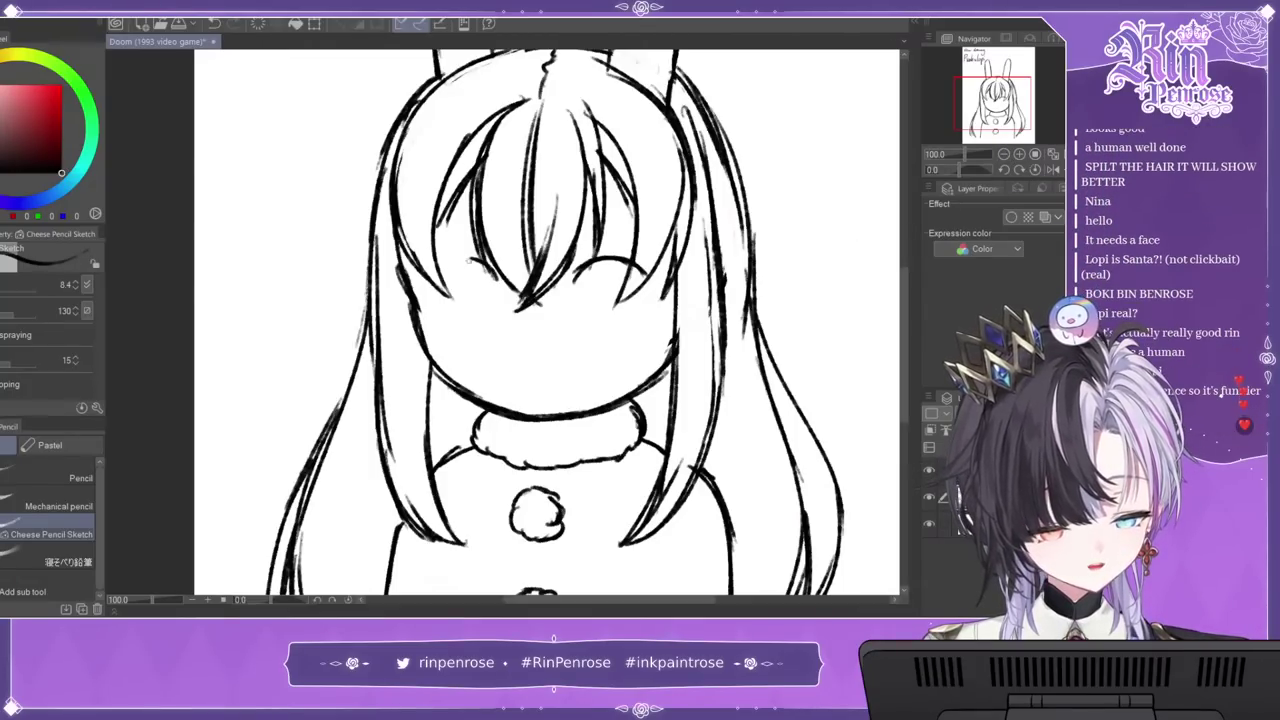
{"action": "left_click_drag", "start_coordinate": [497, 270], "coordinate": [432, 284]}
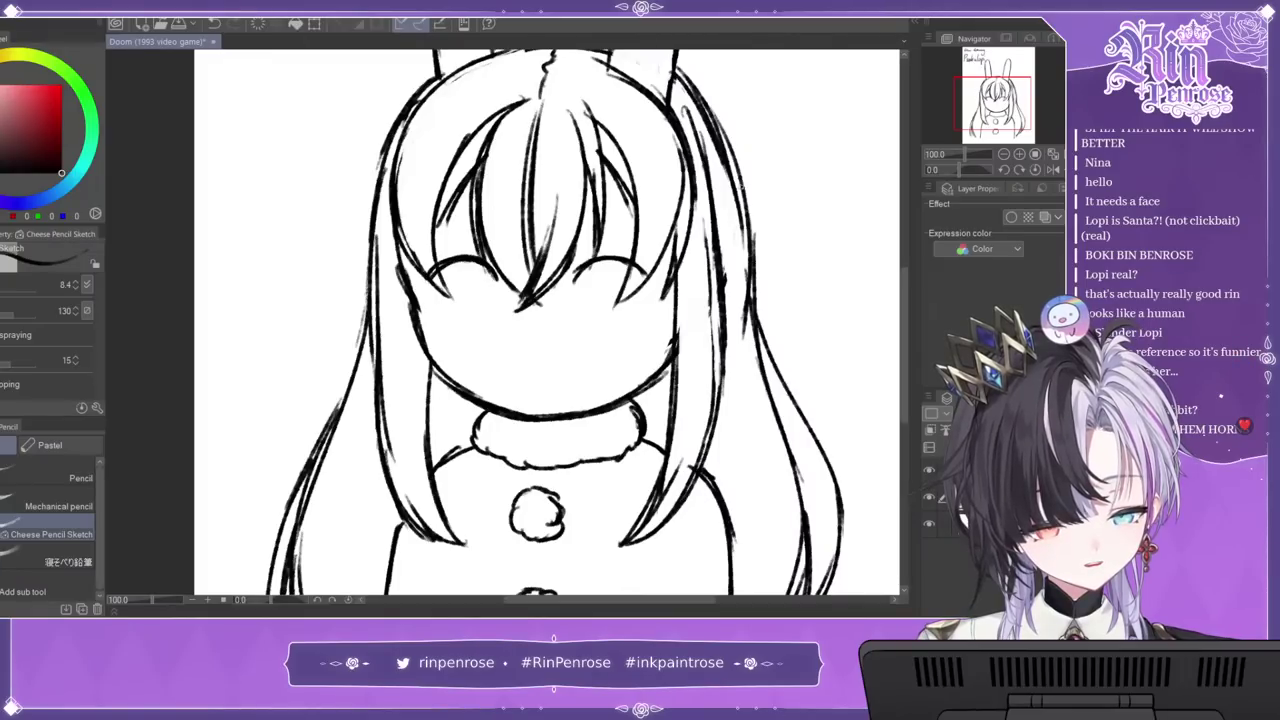
{"action": "key", "text": "ctrl+z"}
{"action": "key", "text": "ctrl+z"}
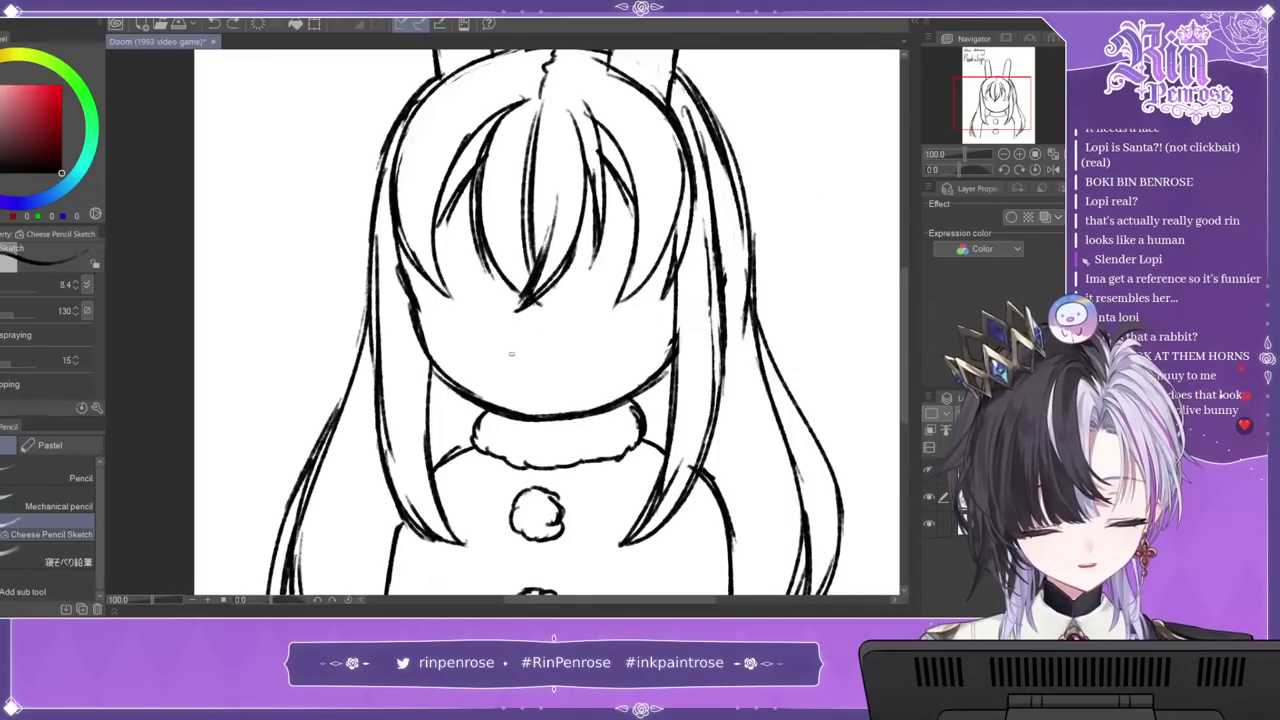
Step: Draw a small dot nose and an open, cat-like smiling mouth with an upper teeth line and a tongue
{"action": "left_click", "coordinate": [519, 327]}
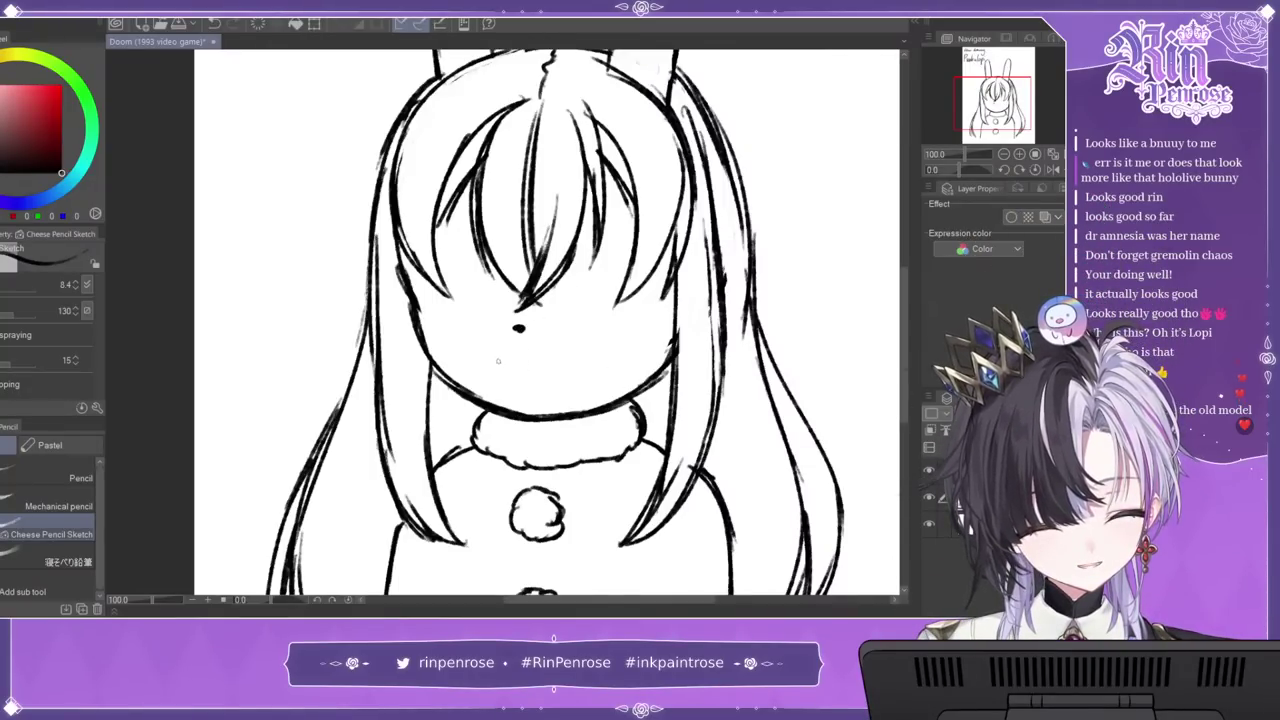
{"action": "left_click_drag", "start_coordinate": [495, 351], "coordinate": [530, 348]}
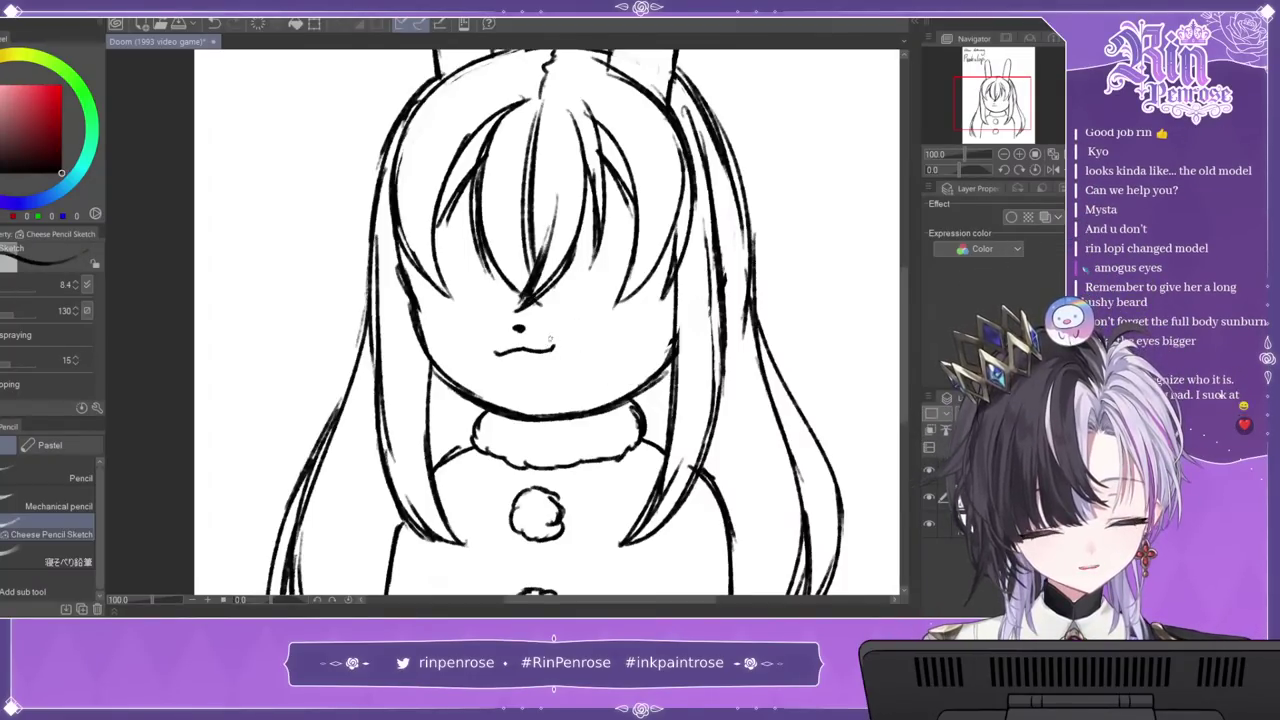
{"action": "mouse_move", "coordinate": [497, 356]}
{"action": "left_mouse_down"}
{"action": "mouse_move", "coordinate": [500, 368]}
{"action": "mouse_move", "coordinate": [553, 349]}
{"action": "mouse_move", "coordinate": [502, 366]}
{"action": "mouse_move", "coordinate": [545, 372]}
{"action": "left_mouse_up"}
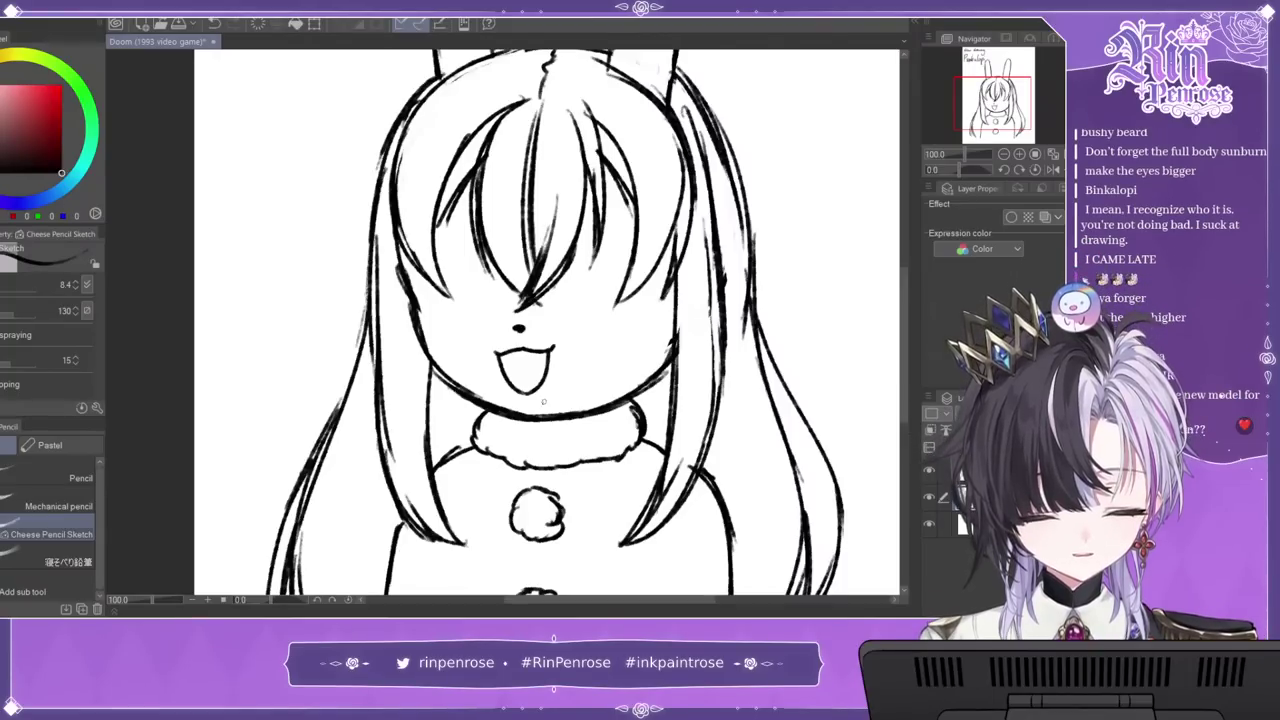
{"action": "left_click_drag", "start_coordinate": [498, 353], "coordinate": [540, 356]}
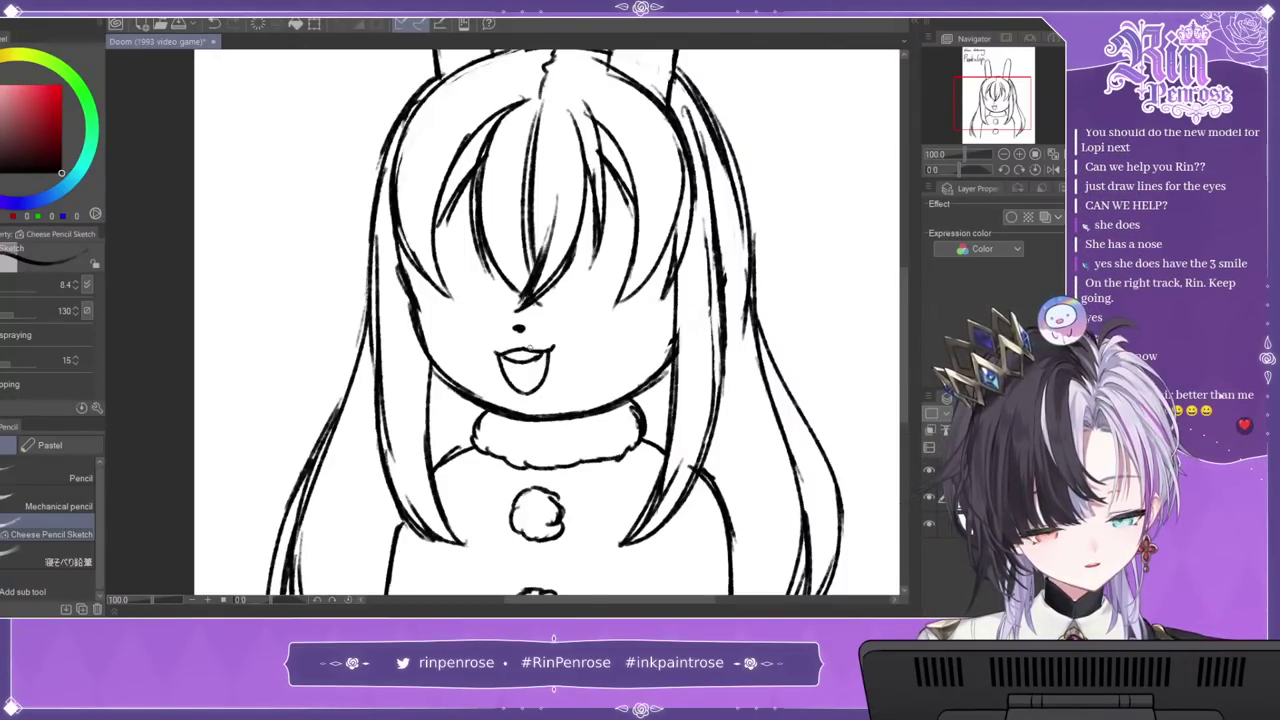
{"action": "left_click_drag", "start_coordinate": [505, 362], "coordinate": [581, 397]}
Step: Draw two tall oval eyes under the bangs, fill them black and give each small white highlights
{"action": "left_click", "coordinate": [644, 345]}
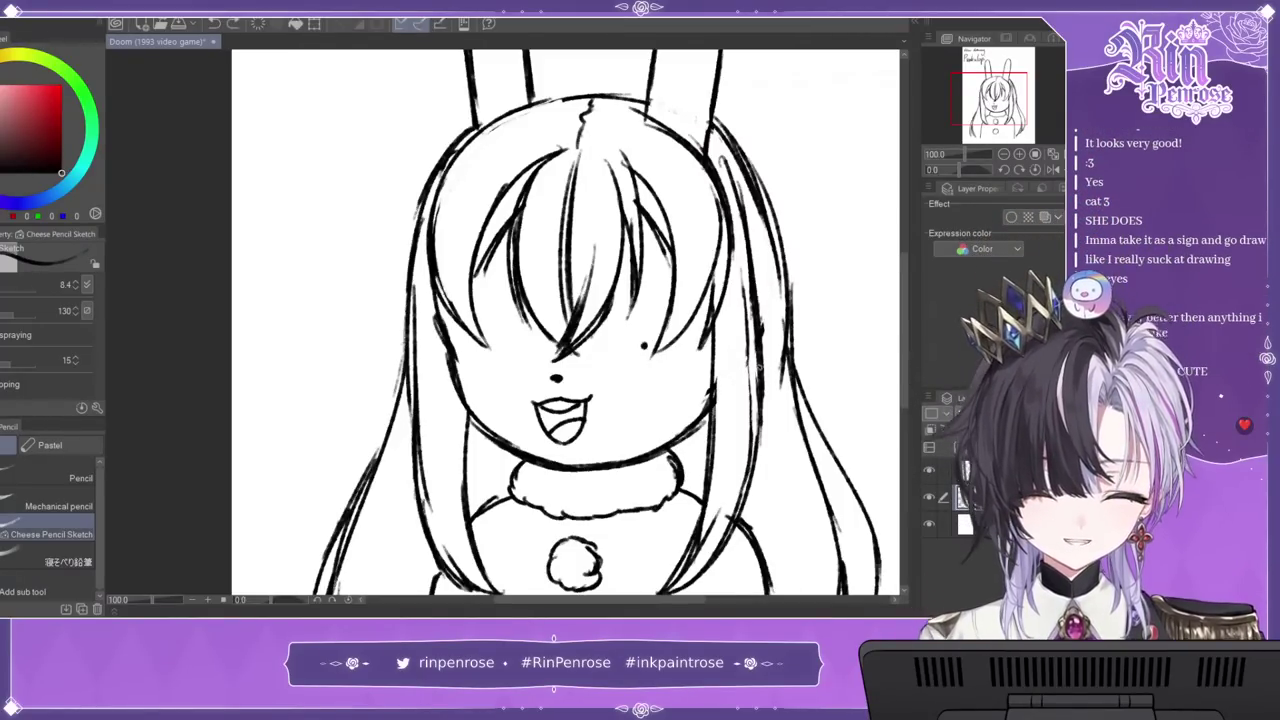
{"action": "key", "text": "ctrl+z"}
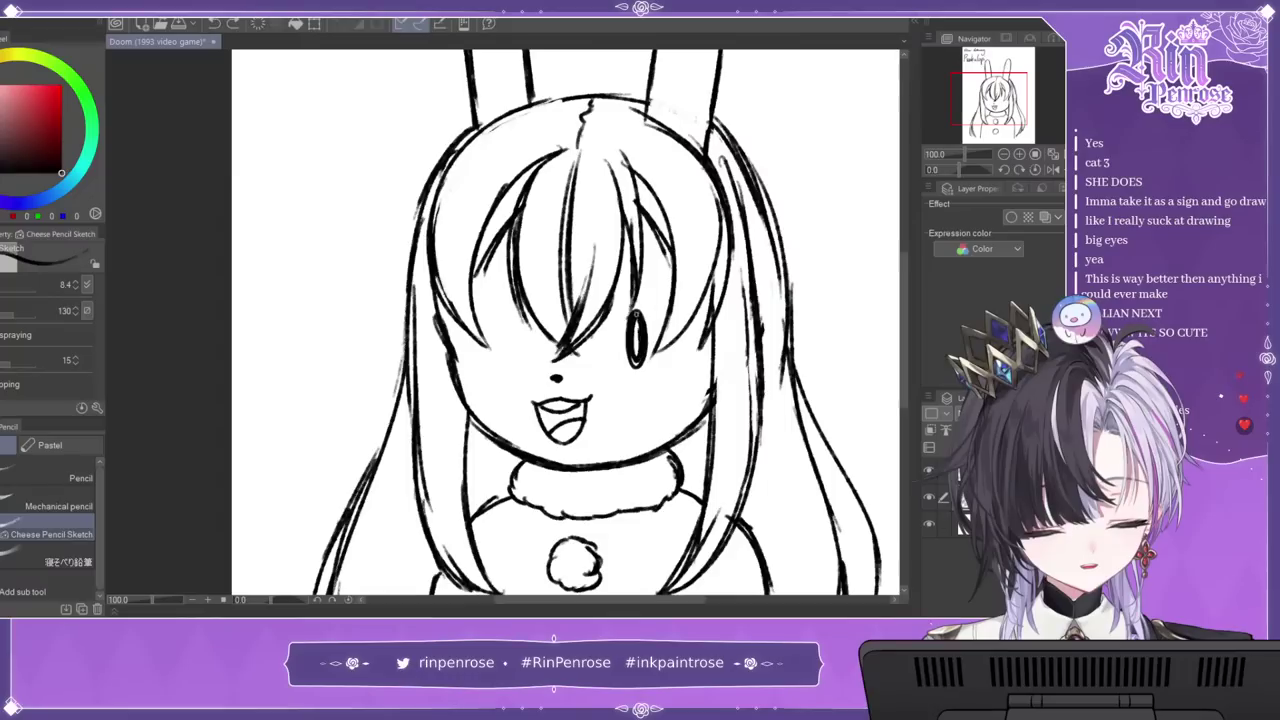
{"action": "left_click_drag", "start_coordinate": [503, 314], "coordinate": [505, 360]}
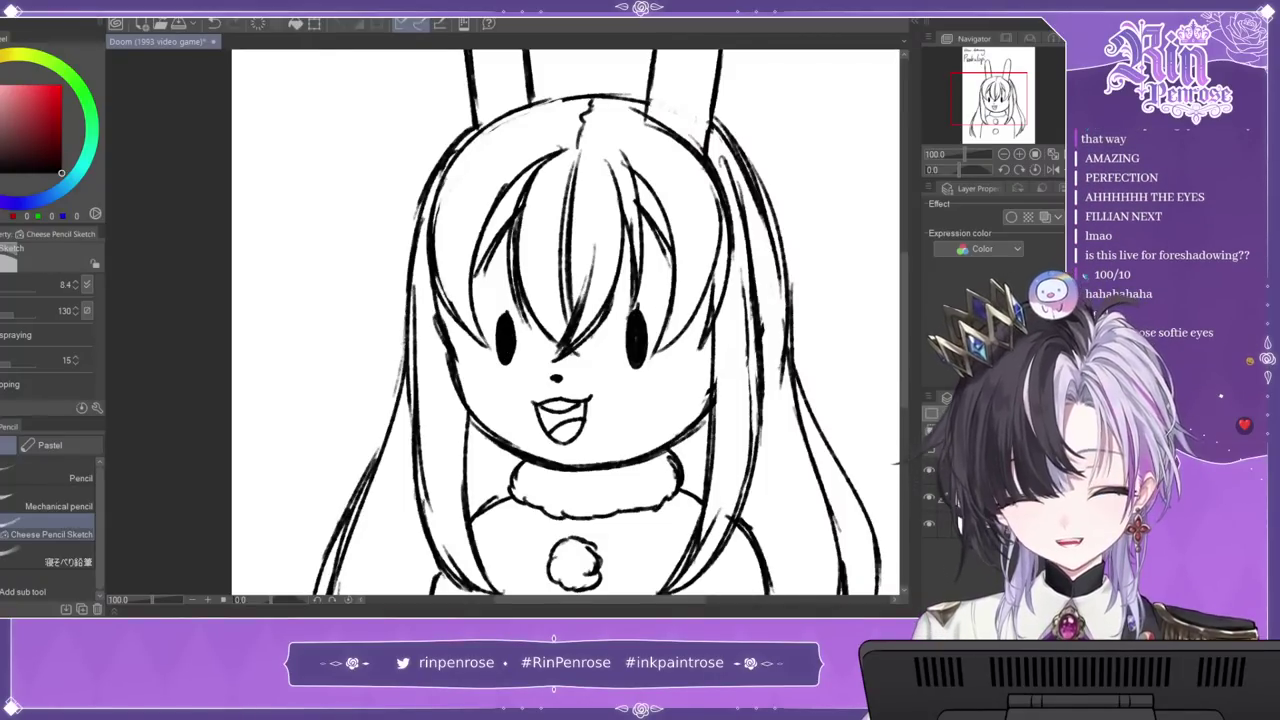
{"action": "left_click_drag", "start_coordinate": [638, 319], "coordinate": [638, 333]}
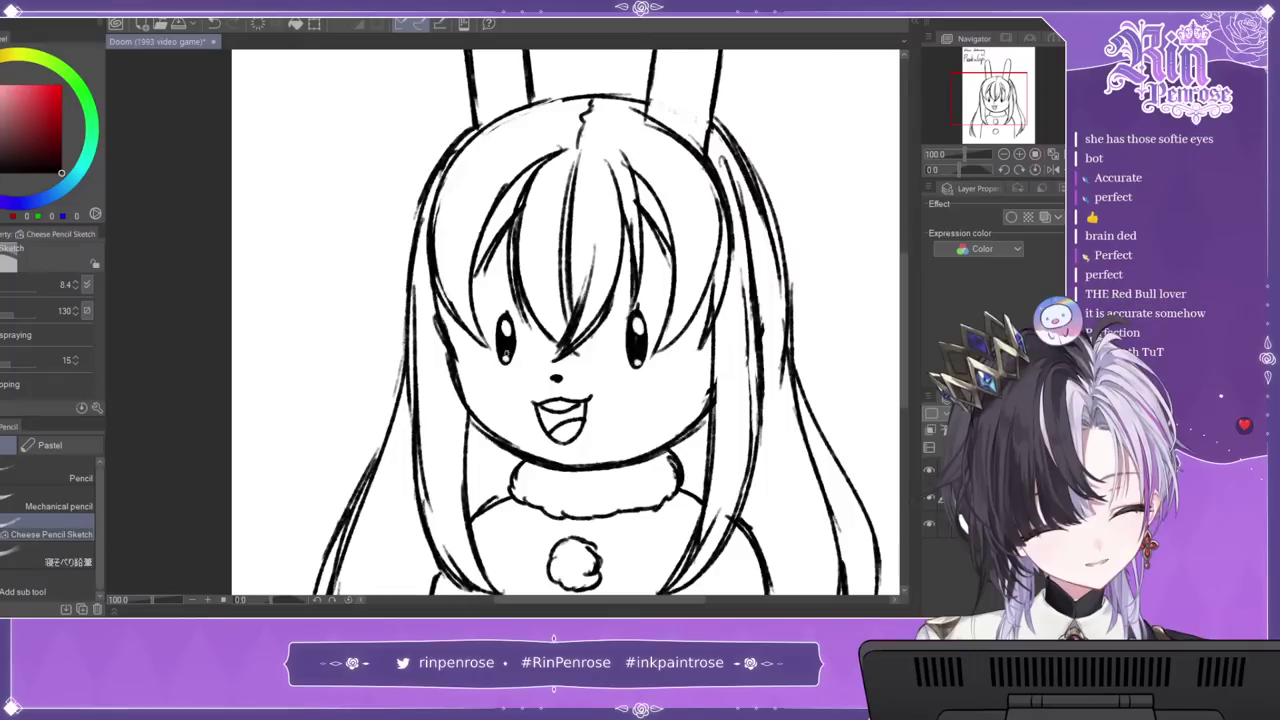
Step: Sketch two vertical torso lines and a flared shawl over the shoulders with a curved hem below the lower pom-pom
{"action": "left_click", "coordinate": [1056, 156]}
{"action": "left_click_drag", "start_coordinate": [1020, 95], "coordinate": [1014, 119]}
{"action": "left_click", "coordinate": [1018, 154]}
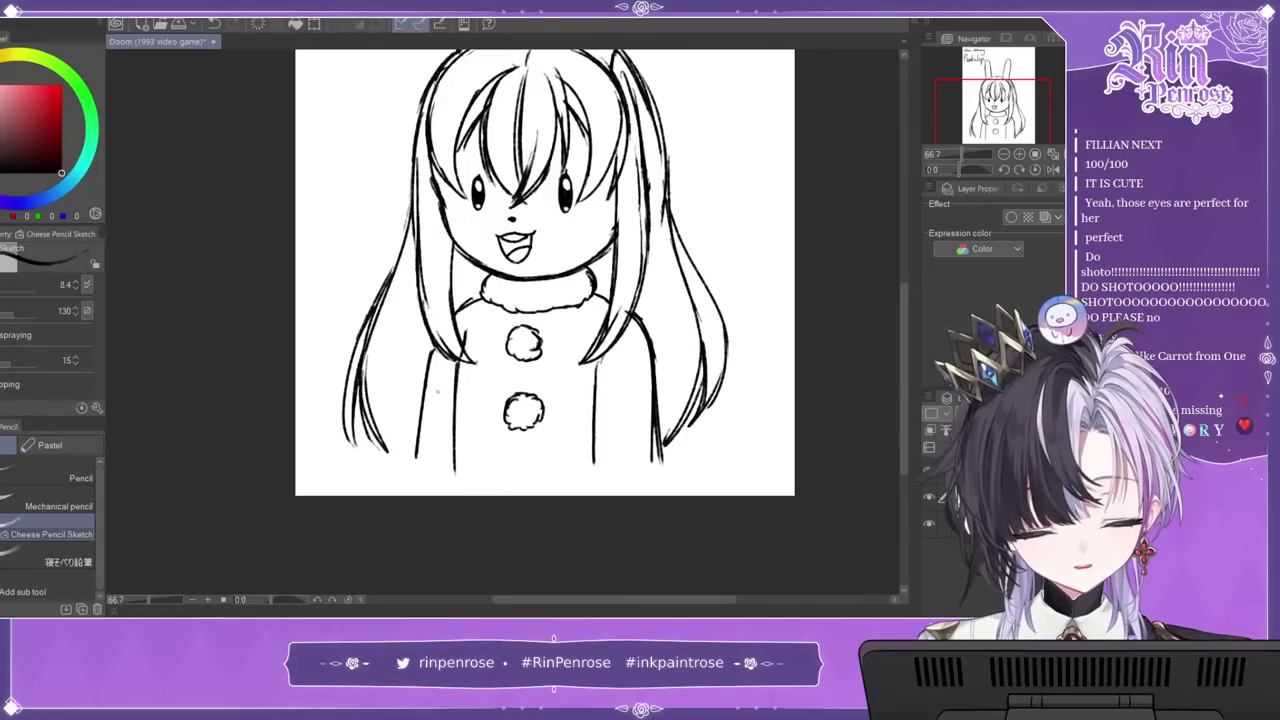
{"action": "mouse_move", "coordinate": [400, 418]}
{"action": "left_mouse_down"}
{"action": "mouse_move", "coordinate": [515, 453]}
{"action": "mouse_move", "coordinate": [672, 427]}
{"action": "left_mouse_up"}
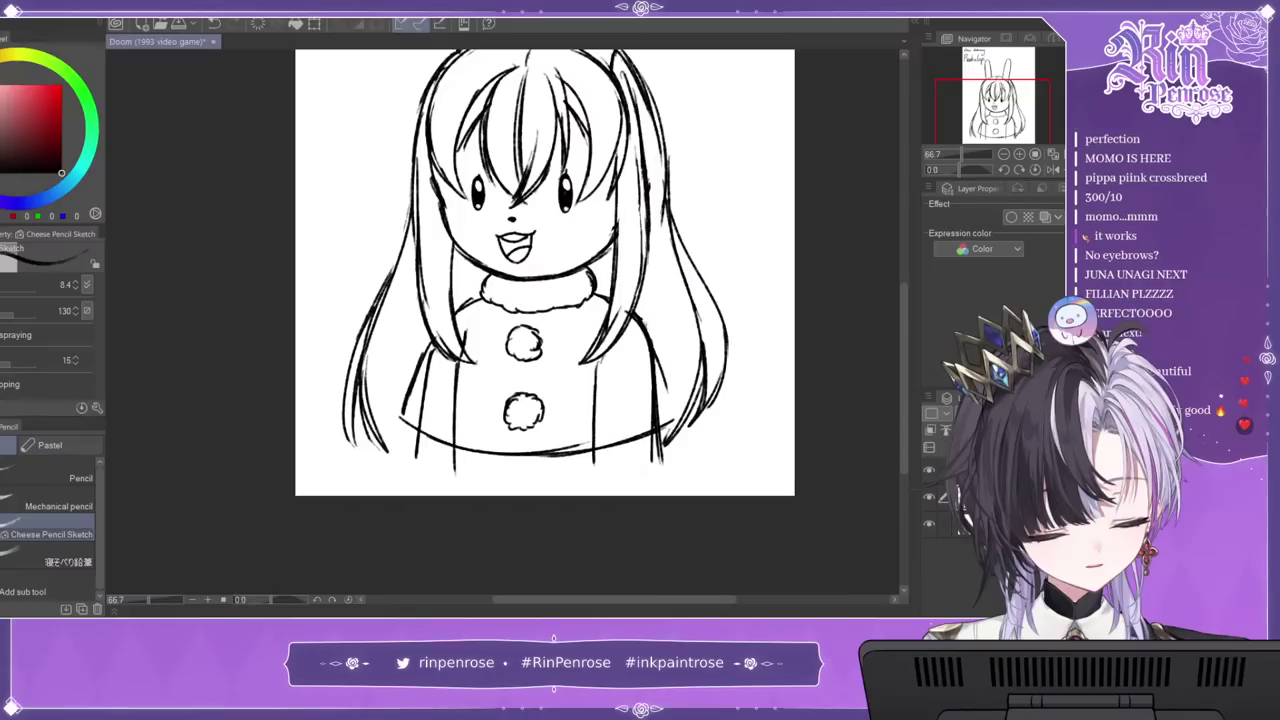
Step: Erase the arm and torso lines inside the shawl and clean its hem using the Kneaded eraser at size 18.7
{"action": "key", "text": "e"}
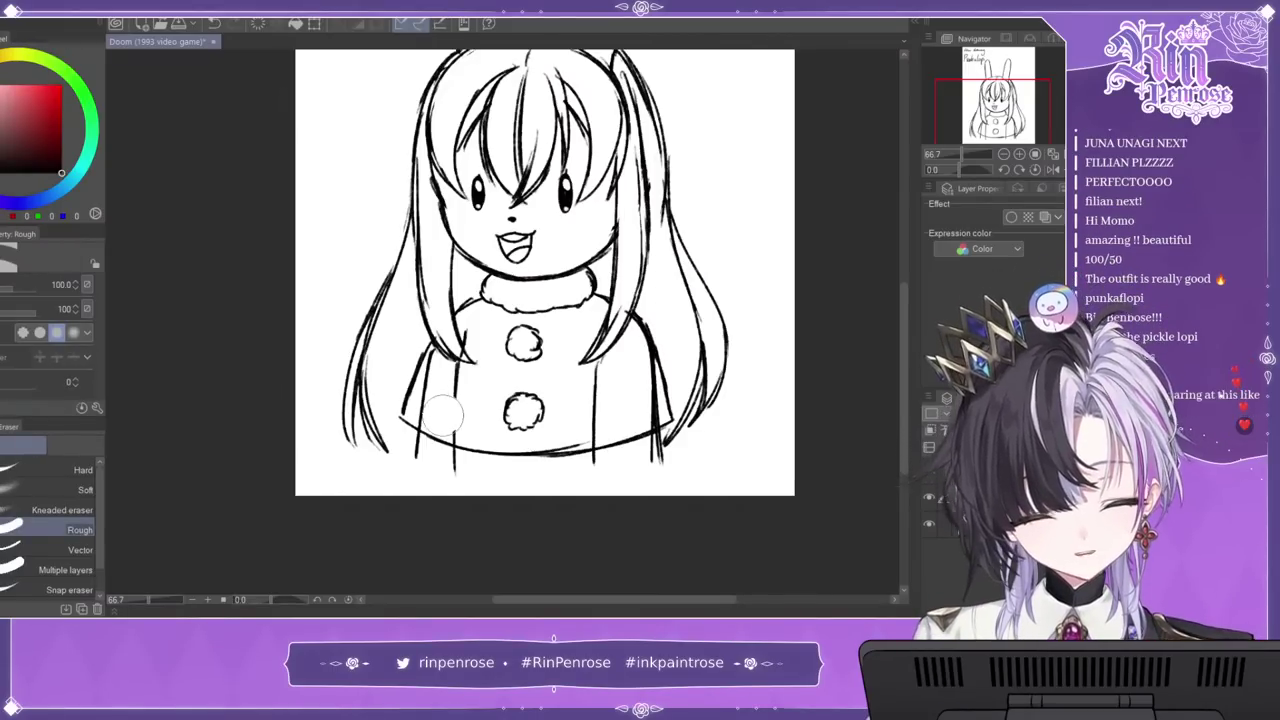
{"action": "left_click_drag", "start_coordinate": [436, 398], "coordinate": [434, 374]}
{"action": "key", "text": "ctrl+z"}
{"action": "left_click", "coordinate": [49, 510]}
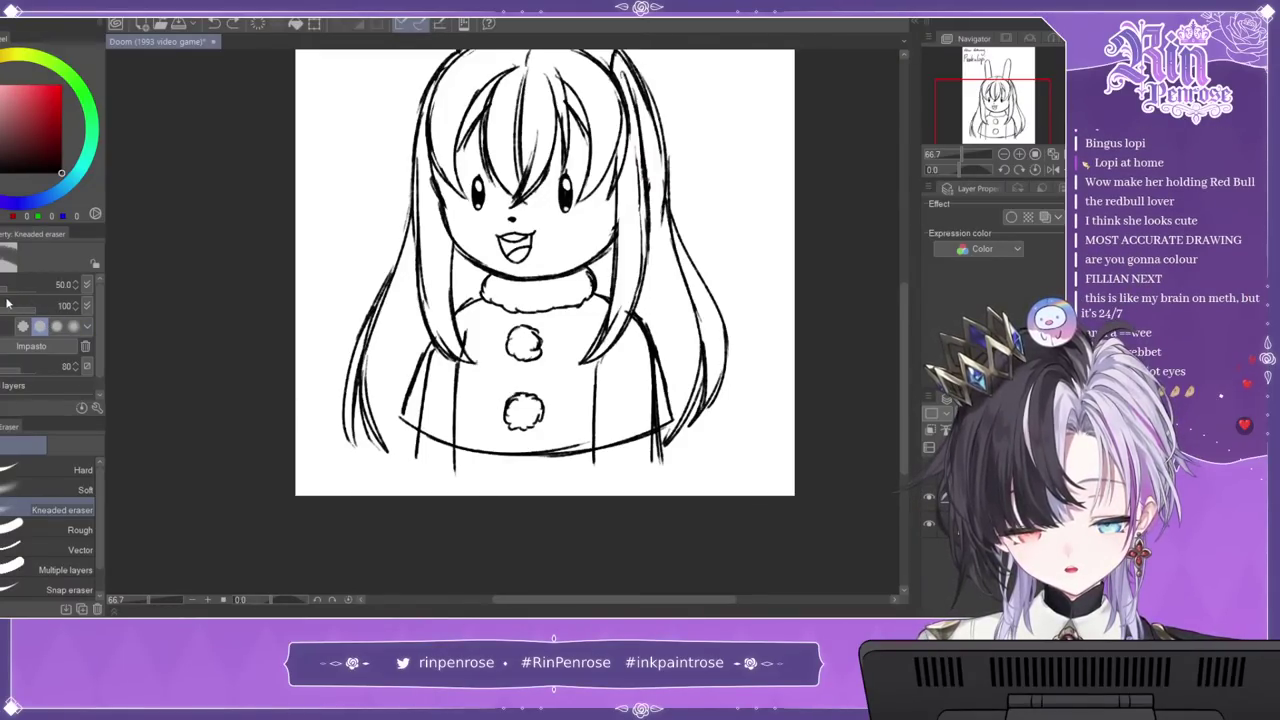
{"action": "left_click_drag", "start_coordinate": [10, 284], "coordinate": [0, 284]}
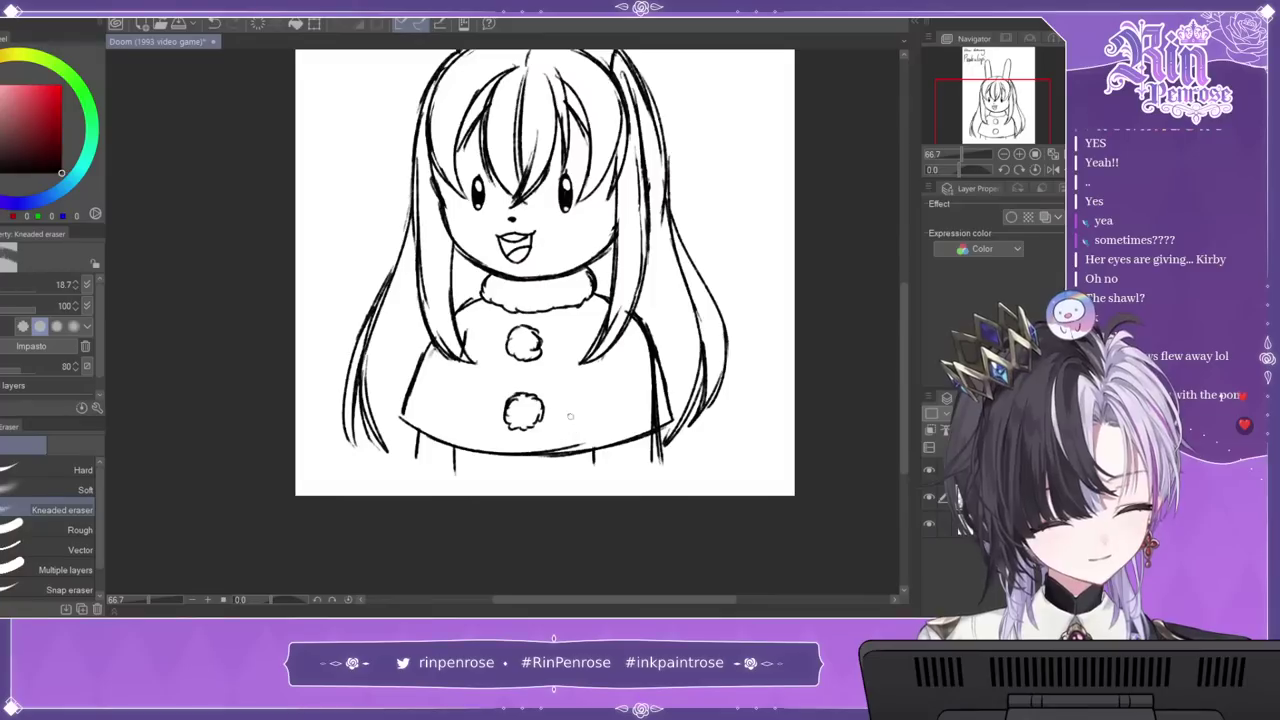
{"action": "left_click_drag", "start_coordinate": [532, 456], "coordinate": [572, 446]}
{"action": "left_click_drag", "start_coordinate": [655, 422], "coordinate": [648, 352]}
Step: Redraw the shawl's hem, add a wavy fluffy trim along it and erase the body lines crossing the trim
{"action": "key", "text": "p"}
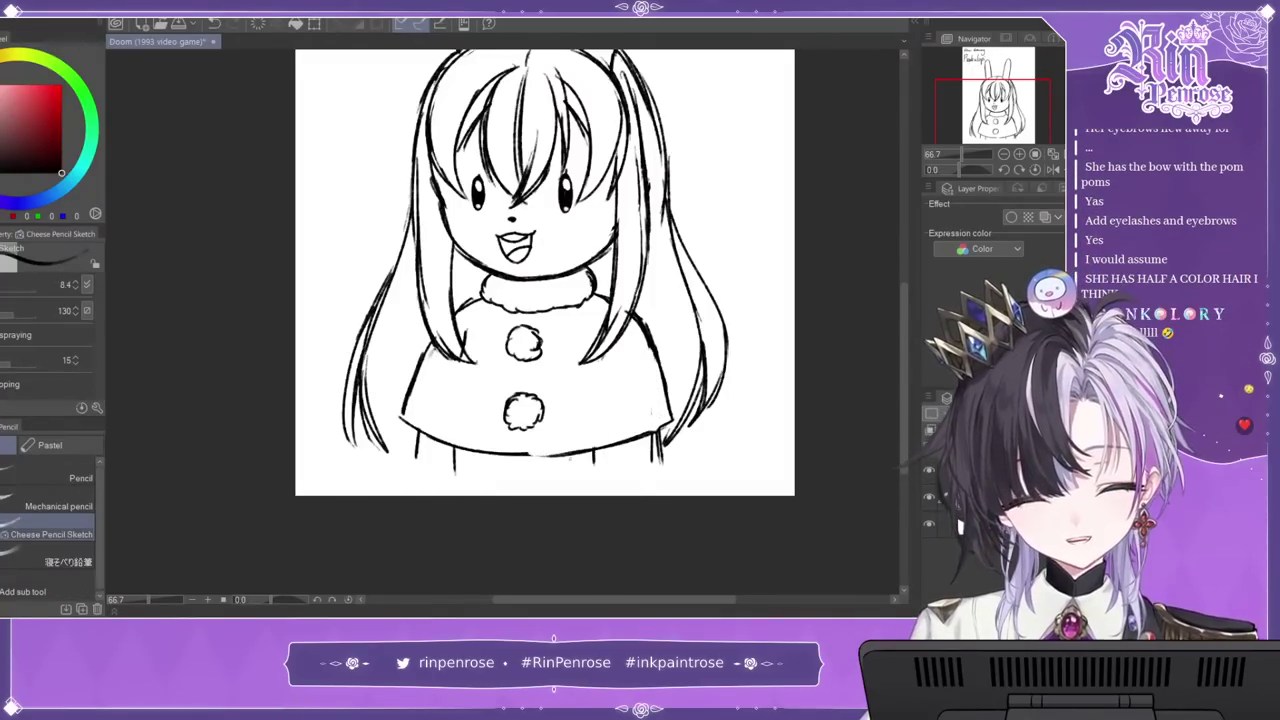
{"action": "left_click_drag", "start_coordinate": [570, 455], "coordinate": [593, 451]}
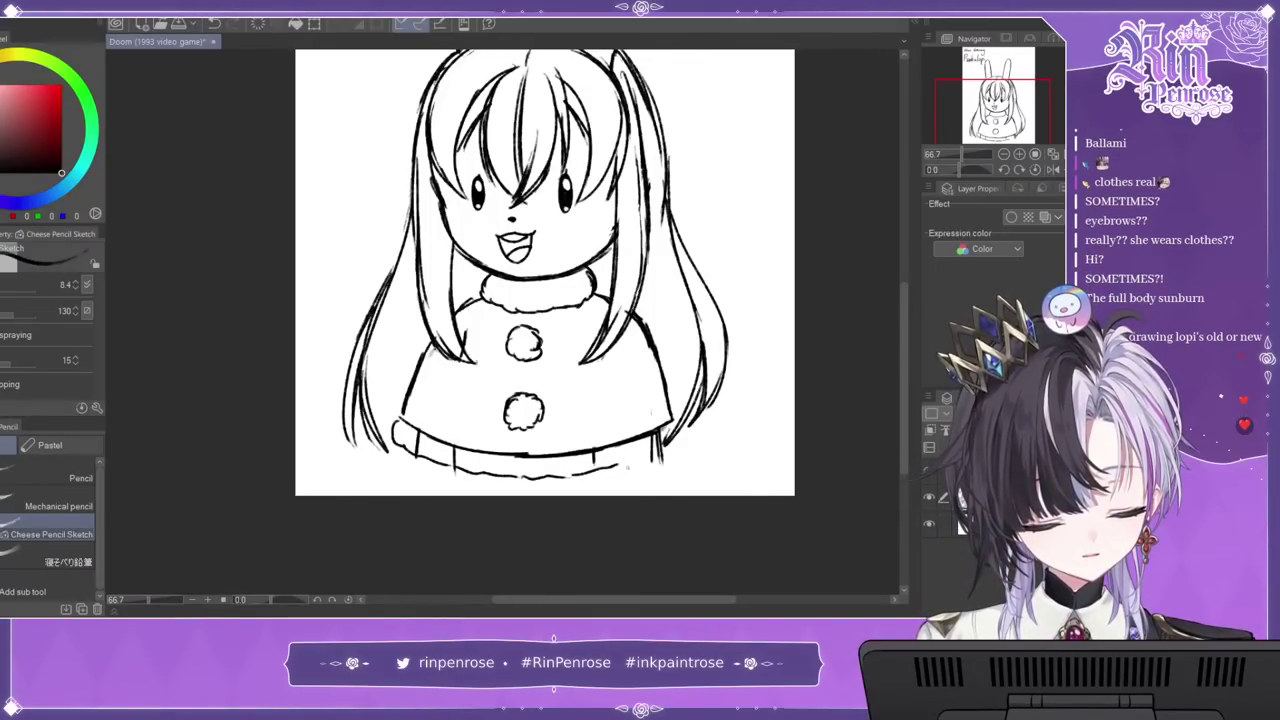
{"action": "left_click_drag", "start_coordinate": [648, 463], "coordinate": [677, 451]}
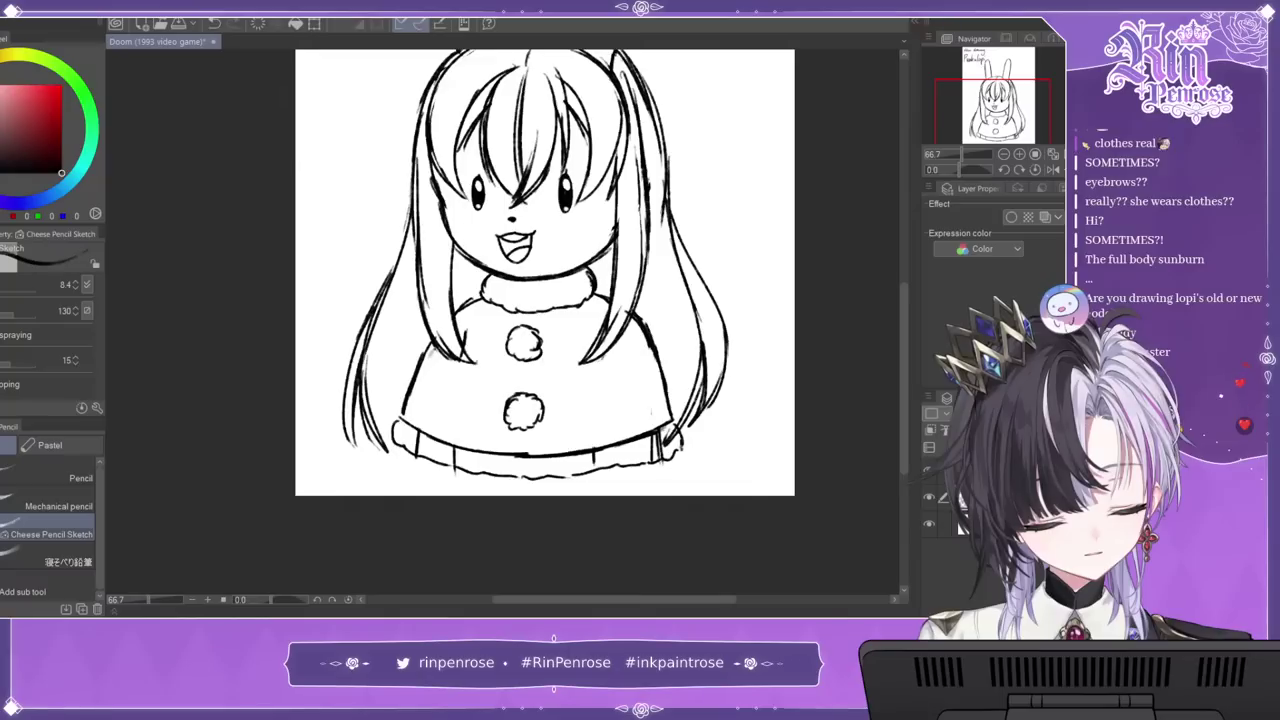
{"action": "key", "text": "e"}
{"action": "left_click_drag", "start_coordinate": [454, 452], "coordinate": [455, 469]}
{"action": "left_click_drag", "start_coordinate": [594, 461], "coordinate": [583, 463]}
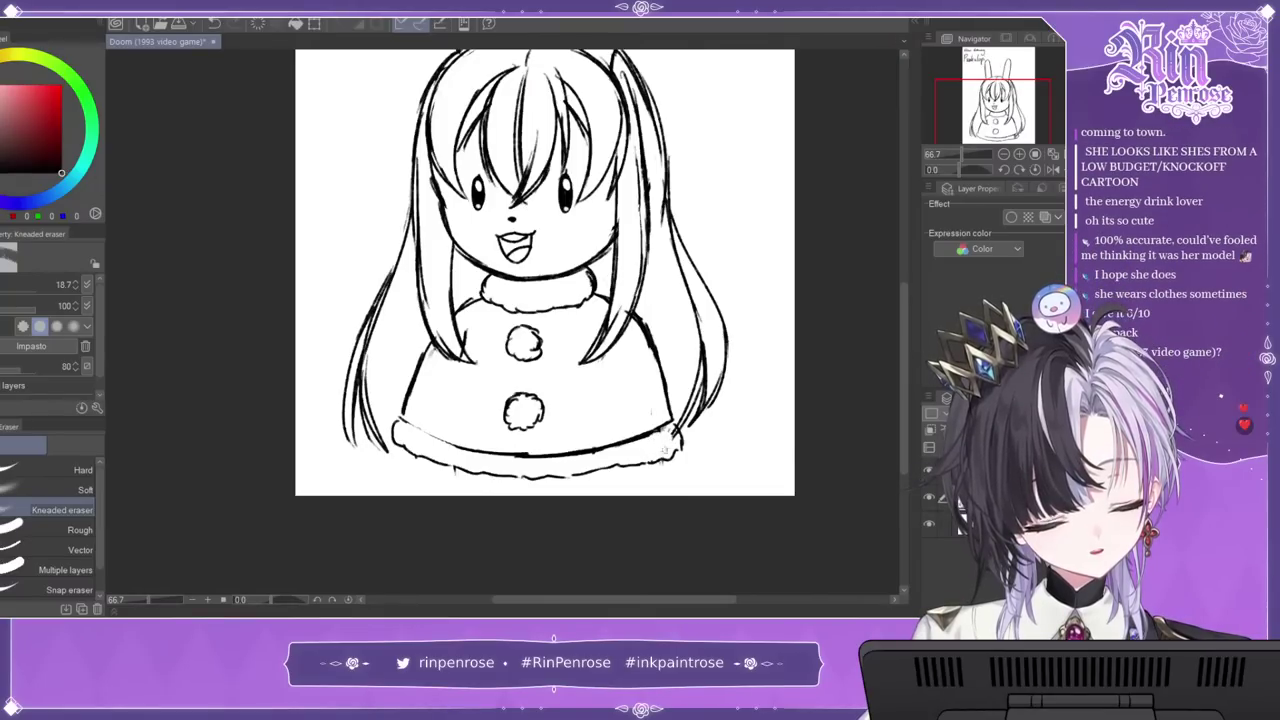
Step: Draw inner-ear outlines inside both rabbit ears and add a short rounded eyebrow above each eye
{"action": "left_click_drag", "start_coordinate": [1016, 110], "coordinate": [1014, 85]}
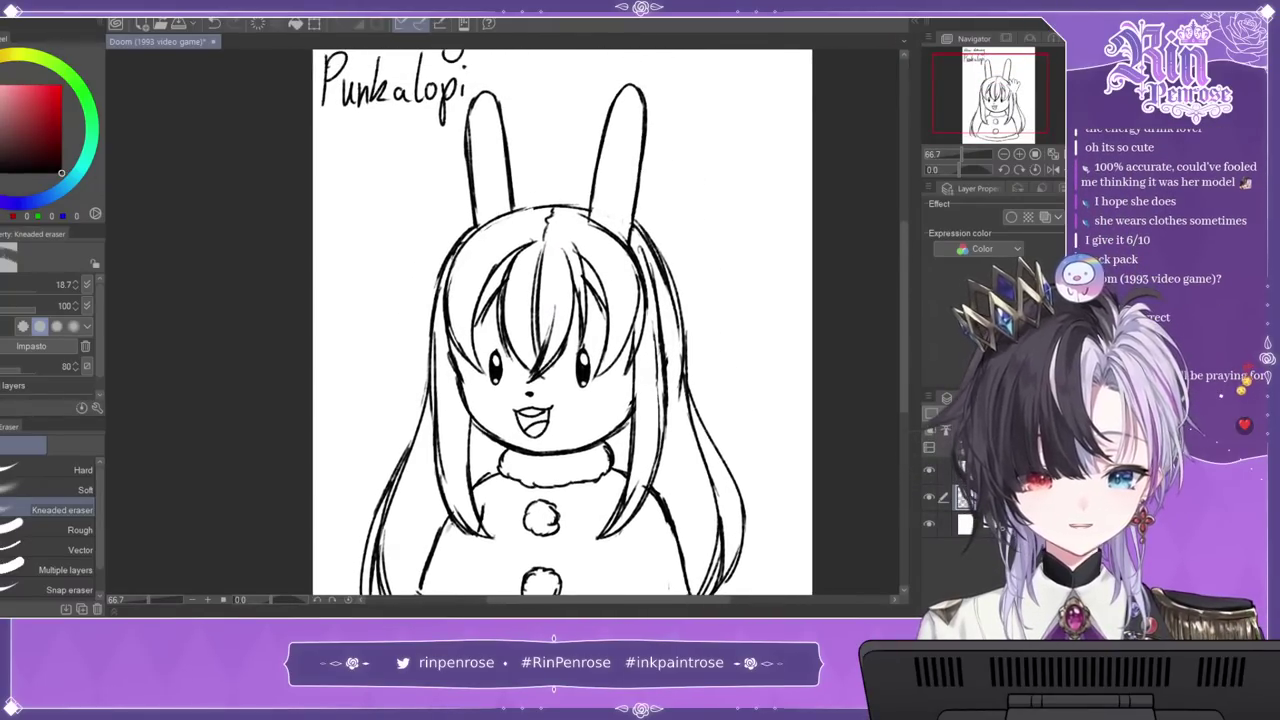
{"action": "key", "text": "p"}
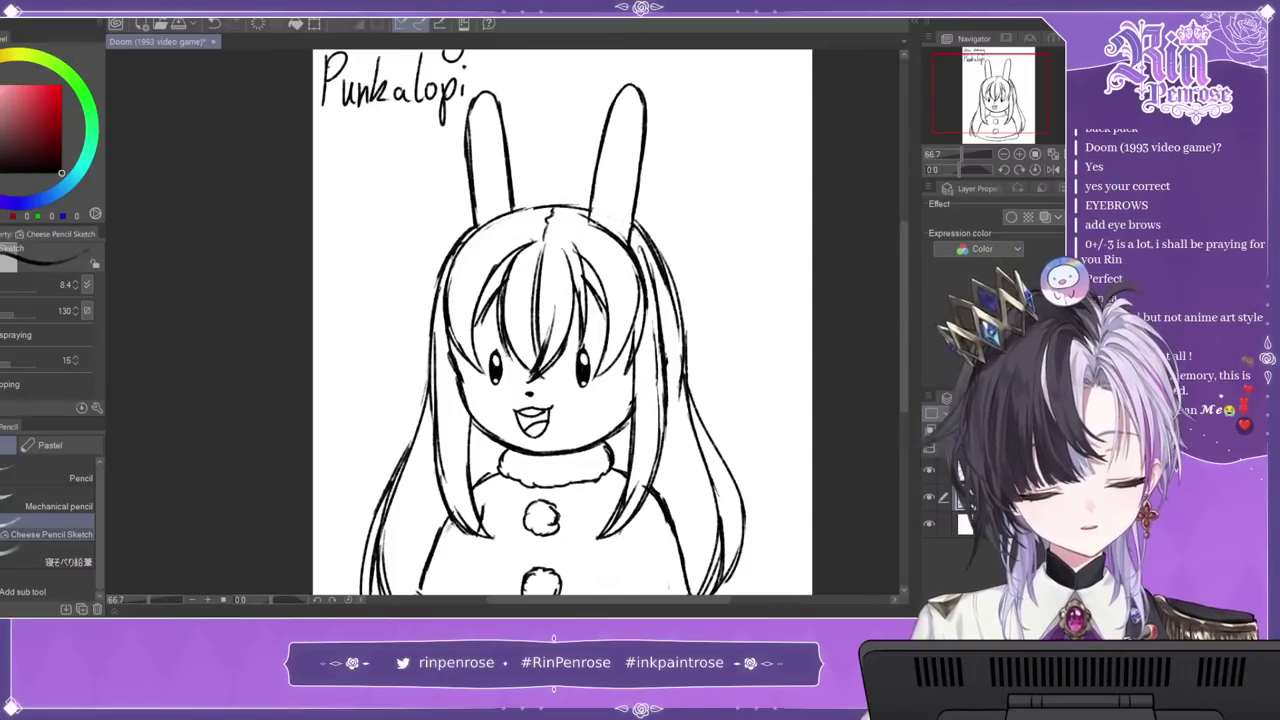
{"action": "left_click_drag", "start_coordinate": [632, 158], "coordinate": [620, 242]}
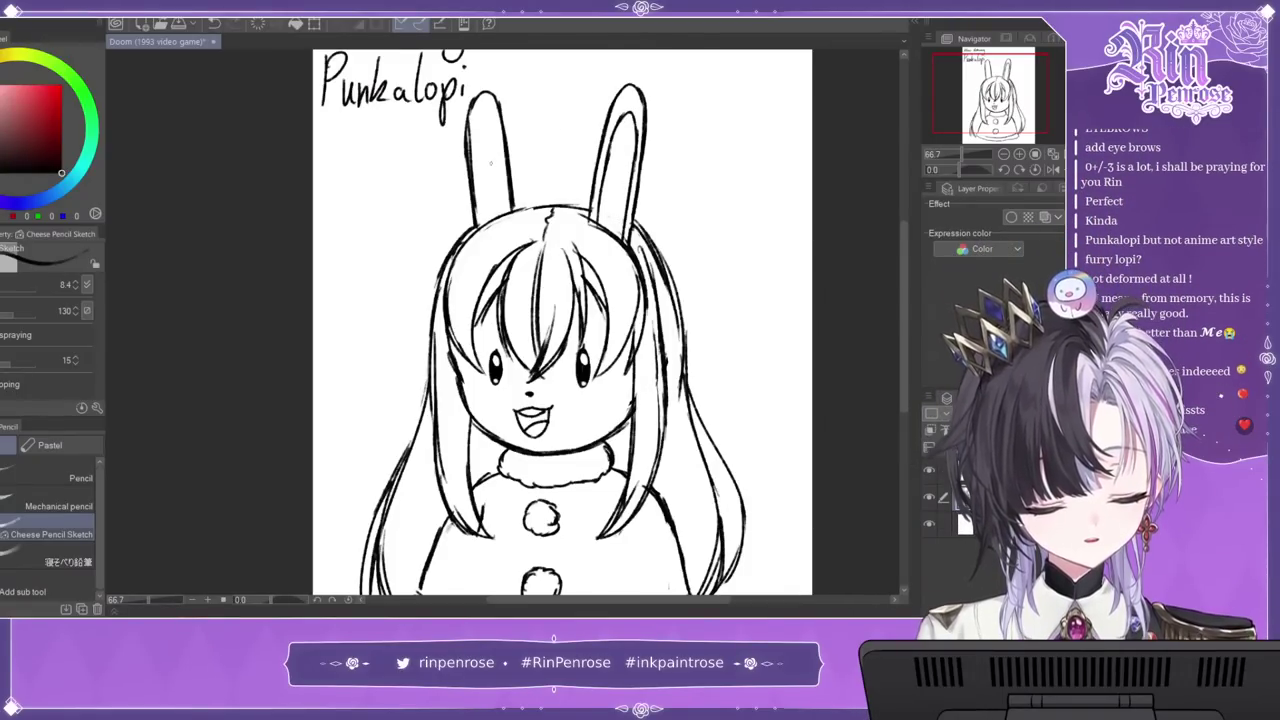
{"action": "left_click_drag", "start_coordinate": [480, 122], "coordinate": [487, 226]}
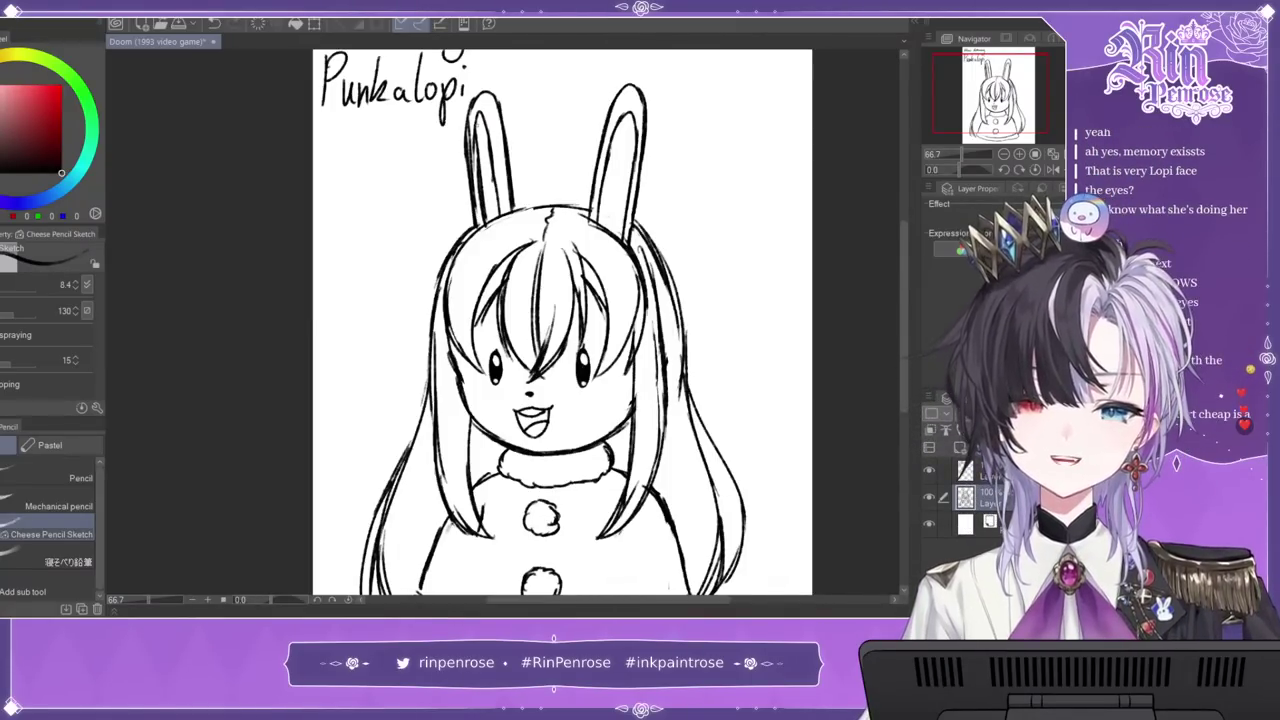
{"action": "left_click_drag", "start_coordinate": [499, 331], "coordinate": [506, 343]}
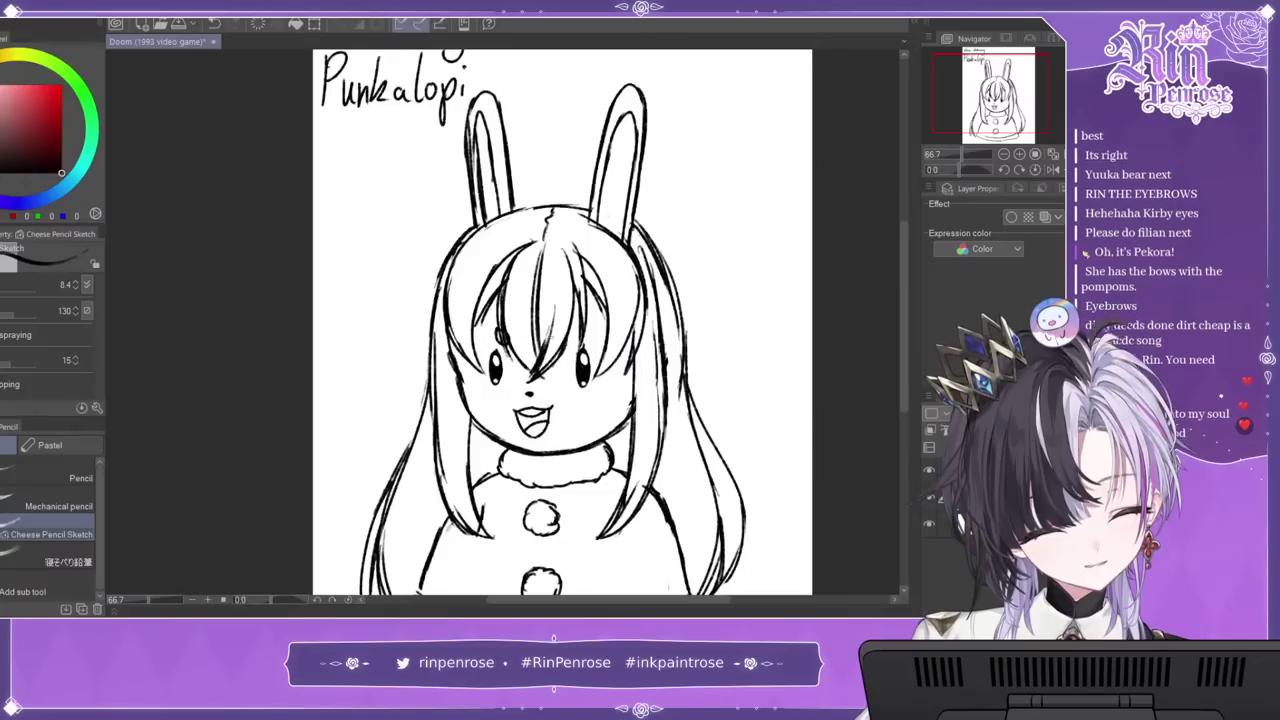
{"action": "left_click_drag", "start_coordinate": [582, 329], "coordinate": [577, 340]}
{"action": "left_click_drag", "start_coordinate": [1015, 72], "coordinate": [1012, 78]}
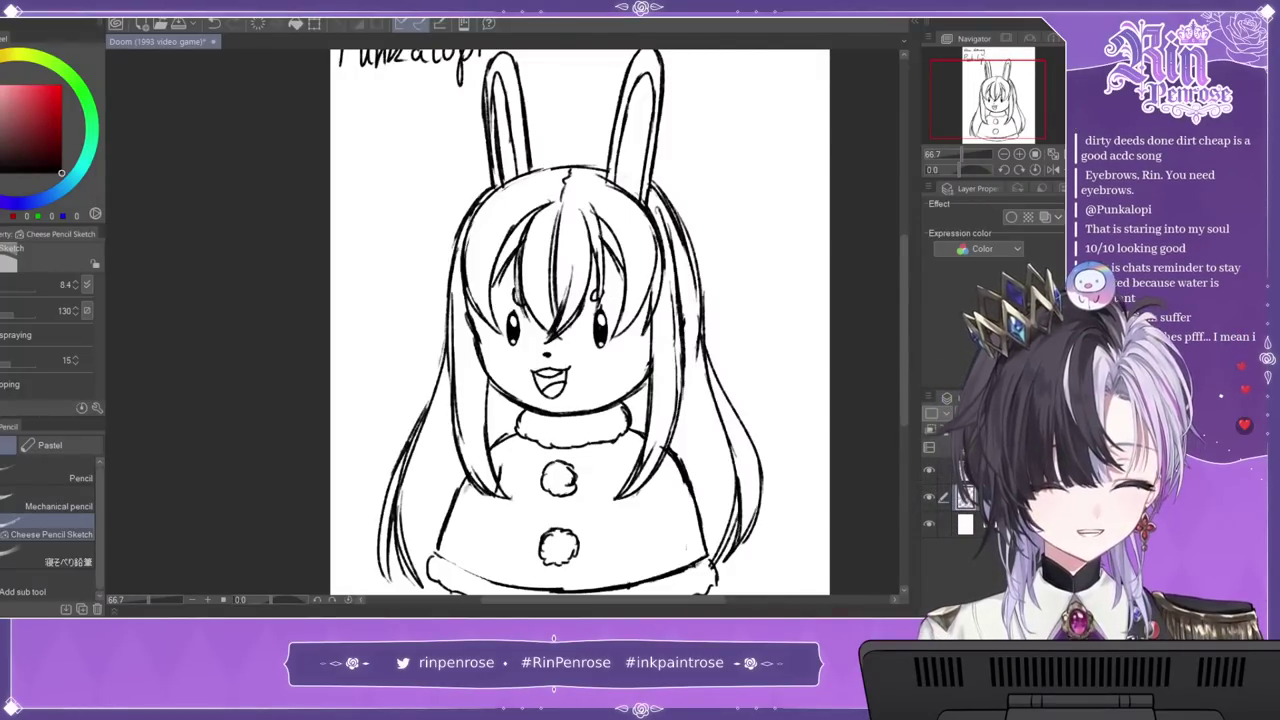
{"action": "left_click", "coordinate": [1068, 170]}
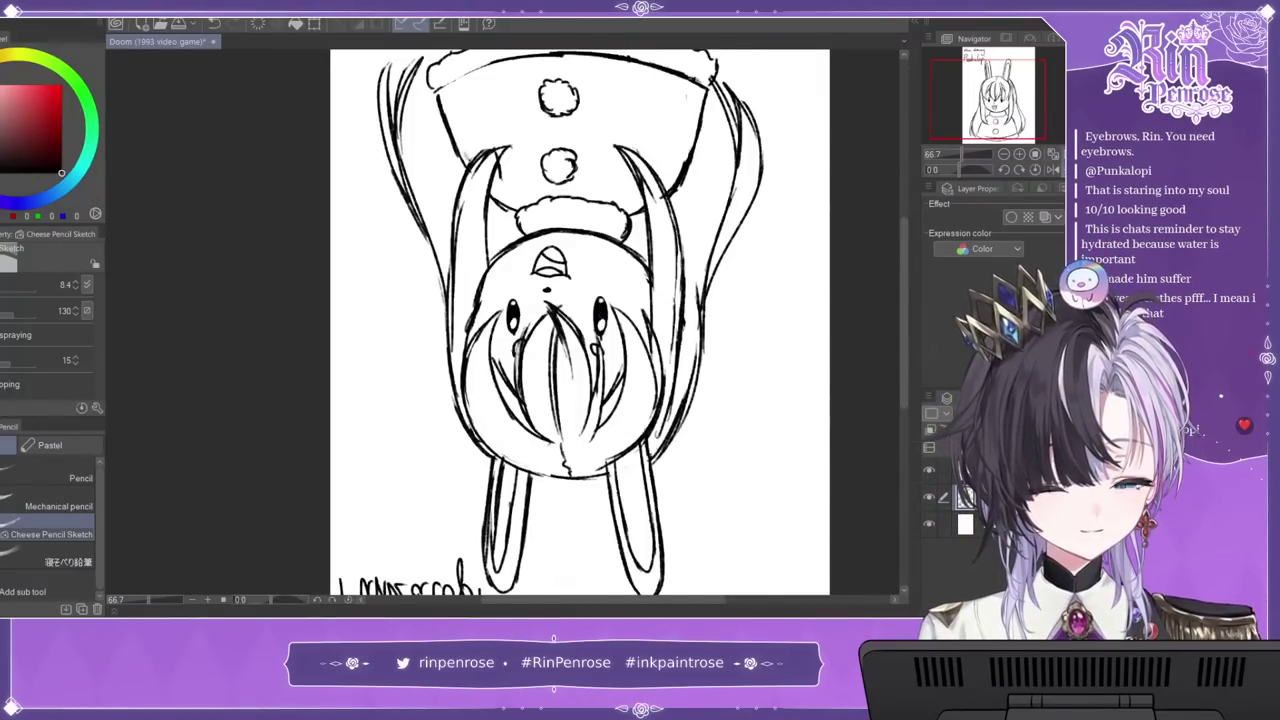
{"action": "left_click", "coordinate": [1068, 170]}
Step: Paint the left-hand side lock and long back hair bright pink (RGB 255, 149, 230) using the Round watercolor brush at size 14.7
{"action": "left_click_drag", "start_coordinate": [990, 106], "coordinate": [991, 121]}
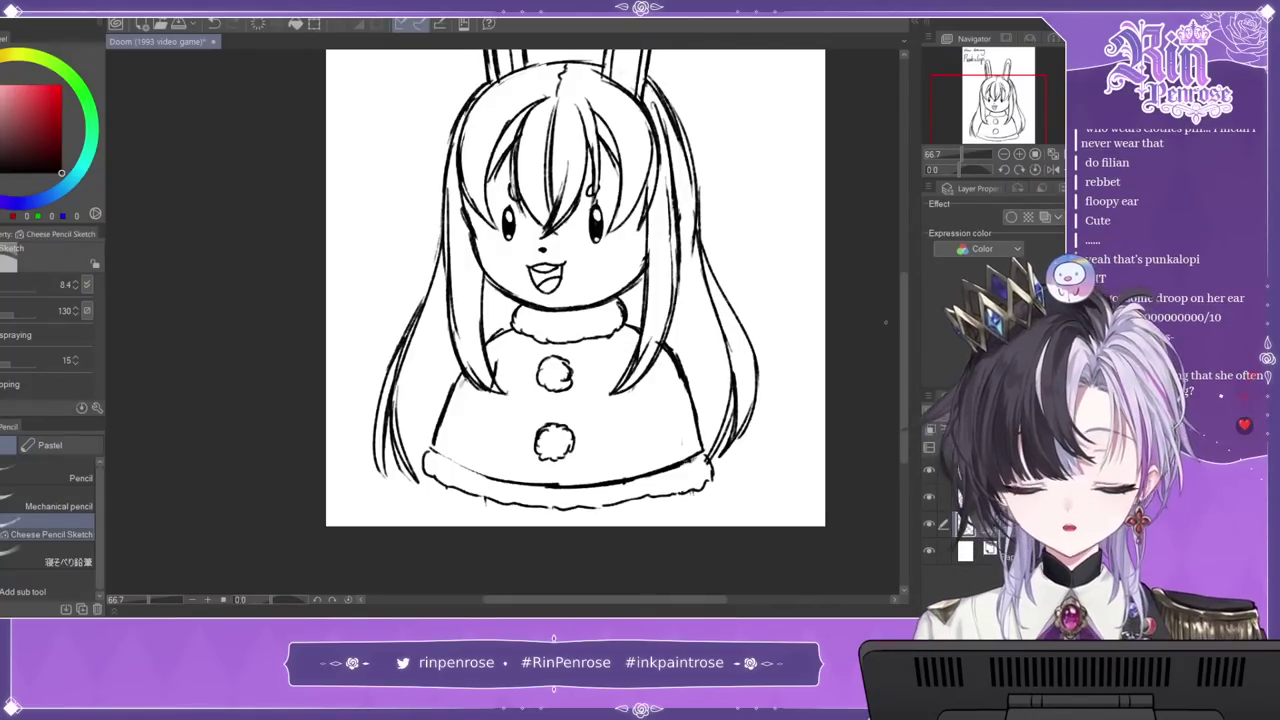
{"action": "left_click", "coordinate": [0, 140]}
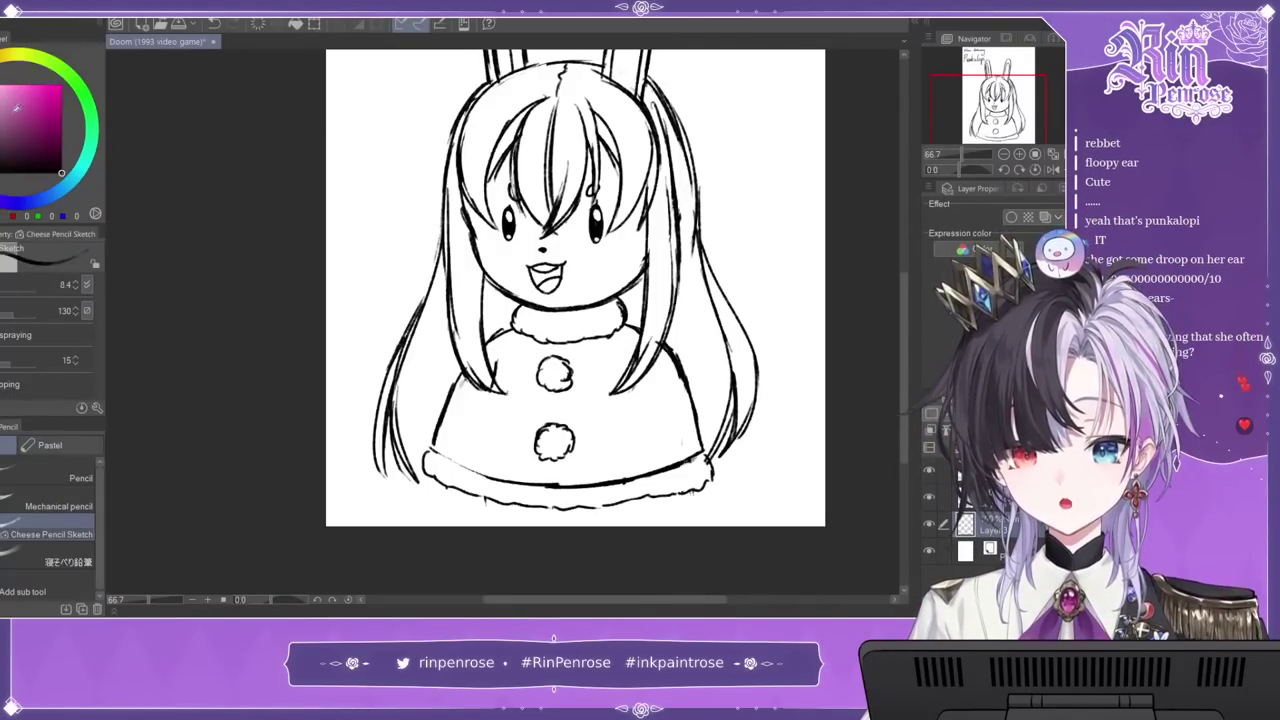
{"action": "left_click", "coordinate": [12, 86]}
{"action": "key", "text": "b"}
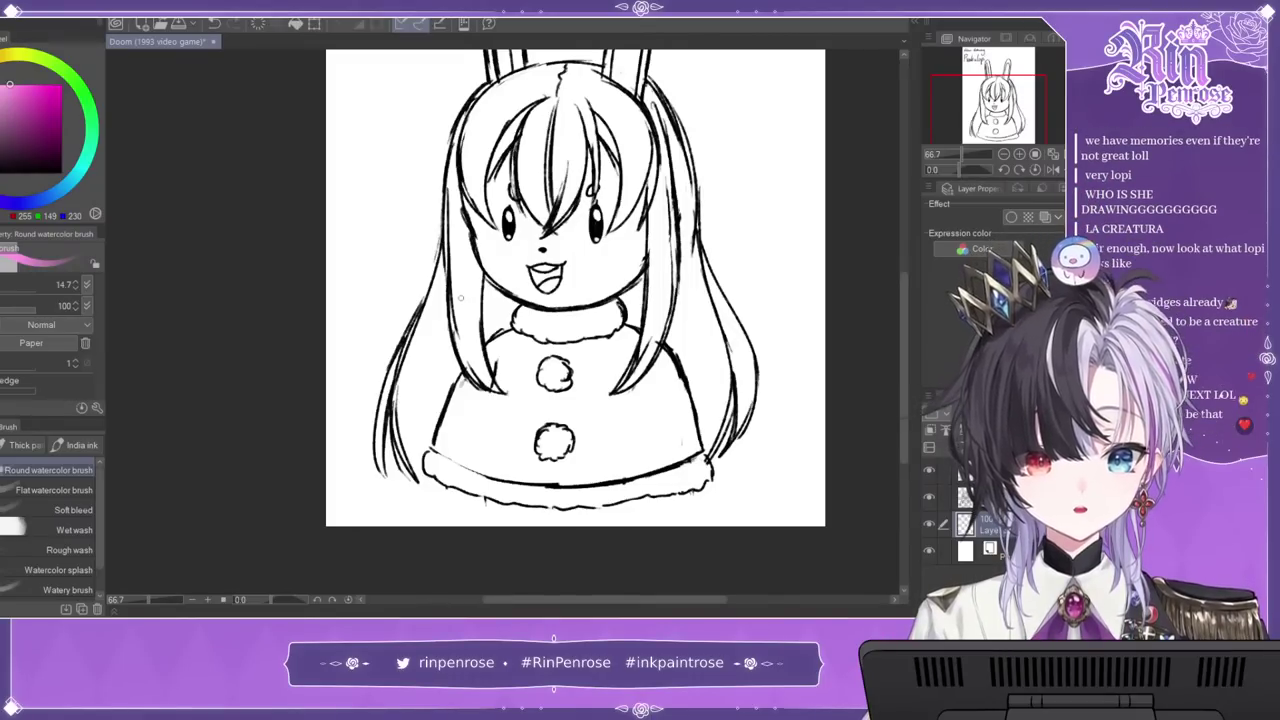
{"action": "mouse_move", "coordinate": [462, 318]}
{"action": "left_mouse_down"}
{"action": "mouse_move", "coordinate": [456, 247]}
{"action": "mouse_move", "coordinate": [466, 360]}
{"action": "mouse_move", "coordinate": [470, 350]}
{"action": "left_mouse_up"}
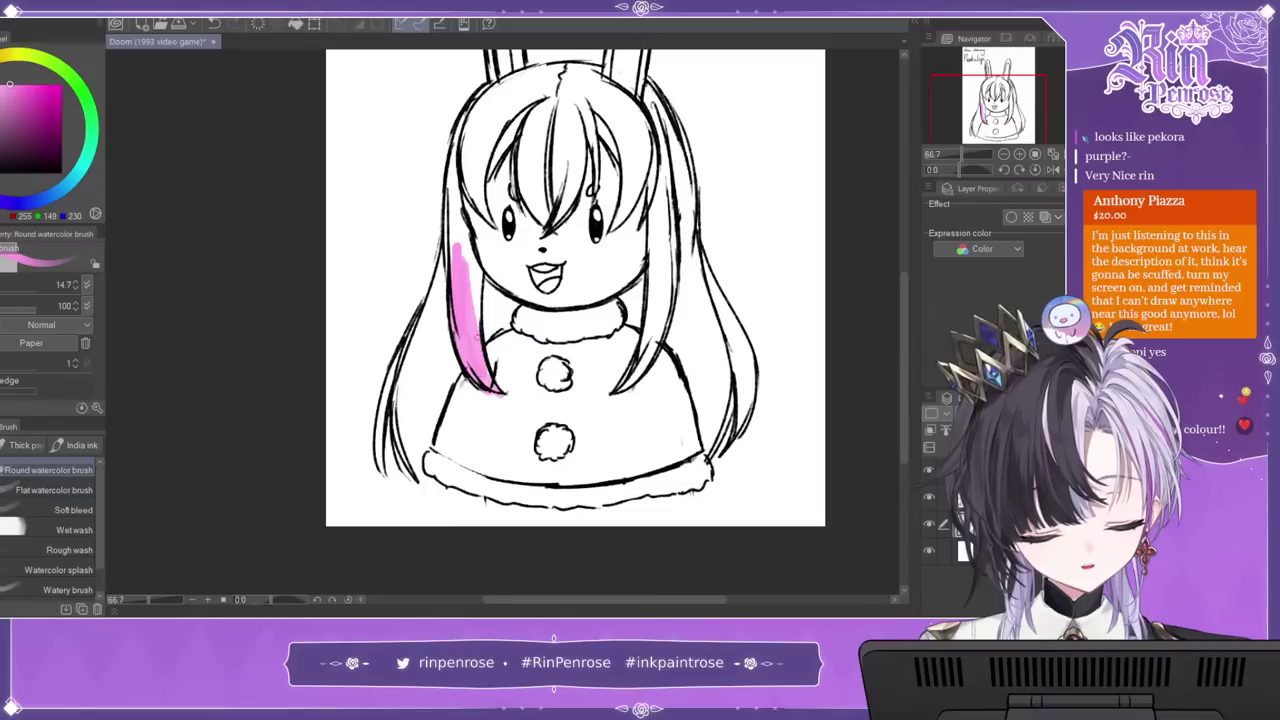
{"action": "mouse_move", "coordinate": [469, 264]}
{"action": "left_mouse_down"}
{"action": "mouse_move", "coordinate": [449, 165]}
{"action": "mouse_move", "coordinate": [445, 336]}
{"action": "left_mouse_up"}
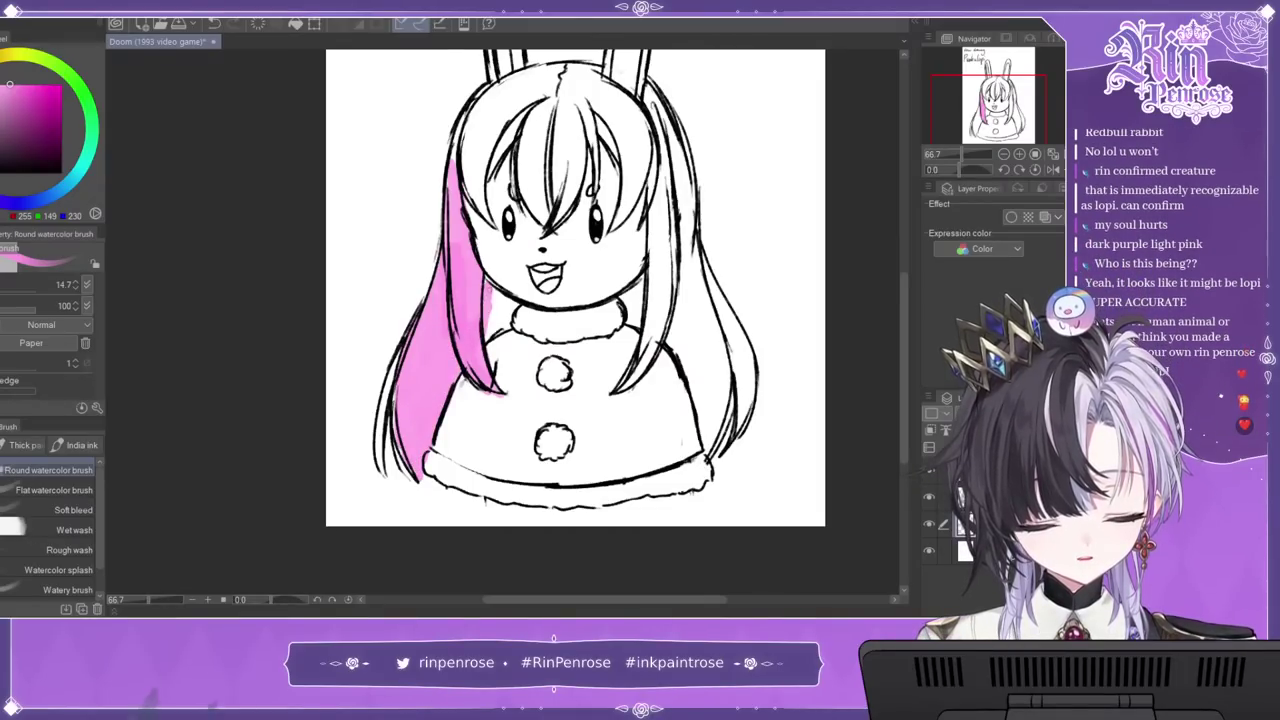
{"action": "left_click_drag", "start_coordinate": [491, 300], "coordinate": [510, 313]}
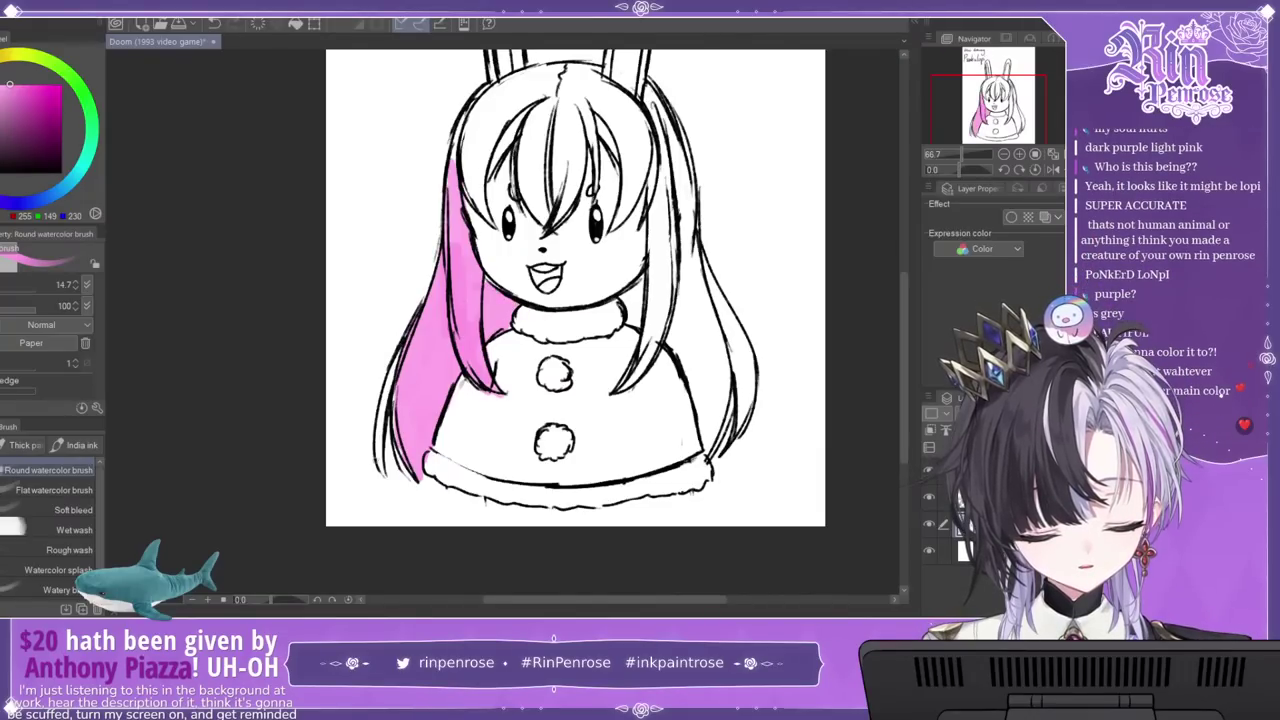
{"action": "left_click_drag", "start_coordinate": [378, 475], "coordinate": [425, 295]}
{"action": "left_click_drag", "start_coordinate": [385, 400], "coordinate": [402, 350]}
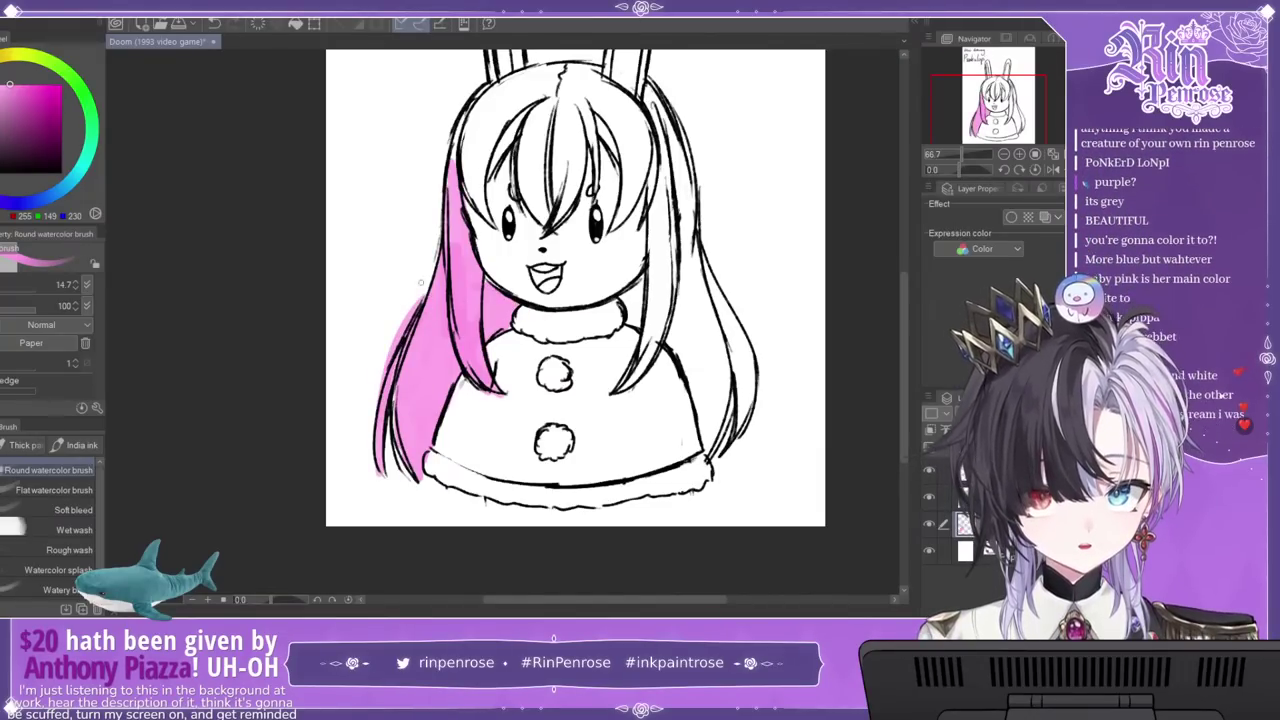
Step: Paint the left rabbit ear's outer area and the right ear's inner area pink, leaving the left inner ear uncoloured
{"action": "left_click_drag", "start_coordinate": [520, 300], "coordinate": [537, 410]}
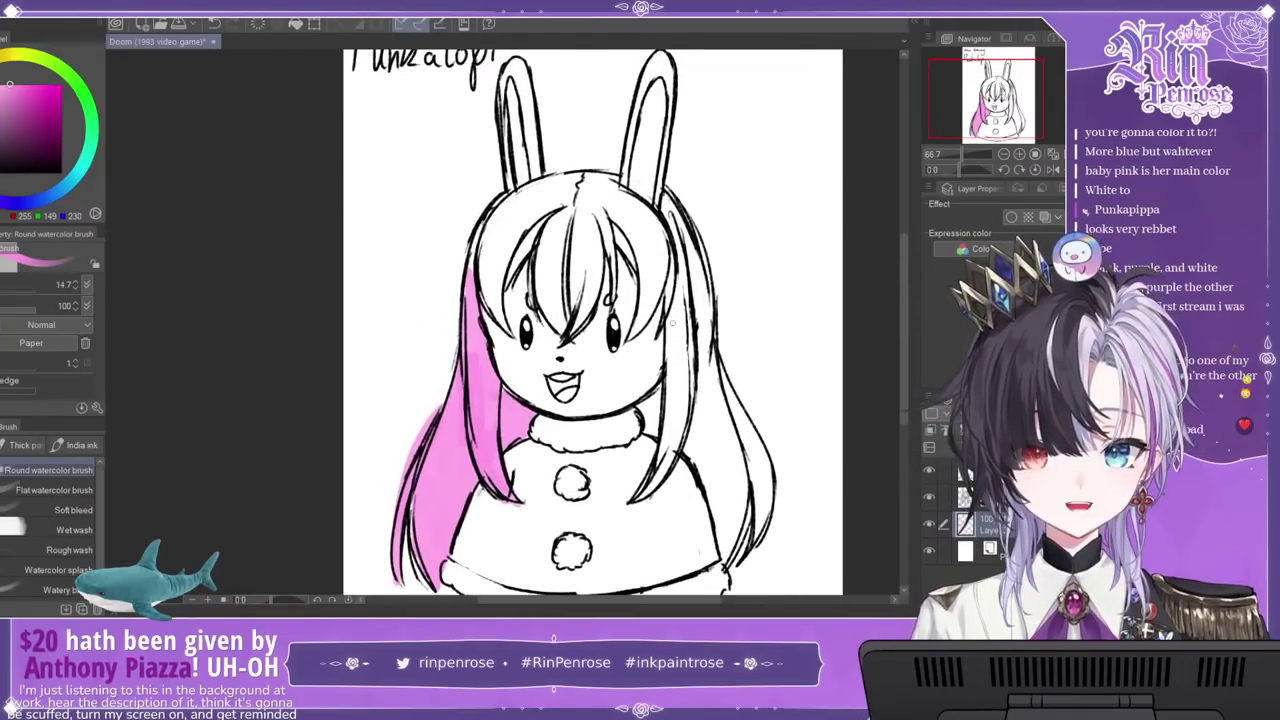
{"action": "left_click_drag", "start_coordinate": [524, 68], "coordinate": [536, 175]}
{"action": "mouse_move", "coordinate": [522, 82]}
{"action": "left_mouse_down"}
{"action": "mouse_move", "coordinate": [515, 66]}
{"action": "mouse_move", "coordinate": [503, 86]}
{"action": "mouse_move", "coordinate": [508, 170]}
{"action": "left_mouse_up"}
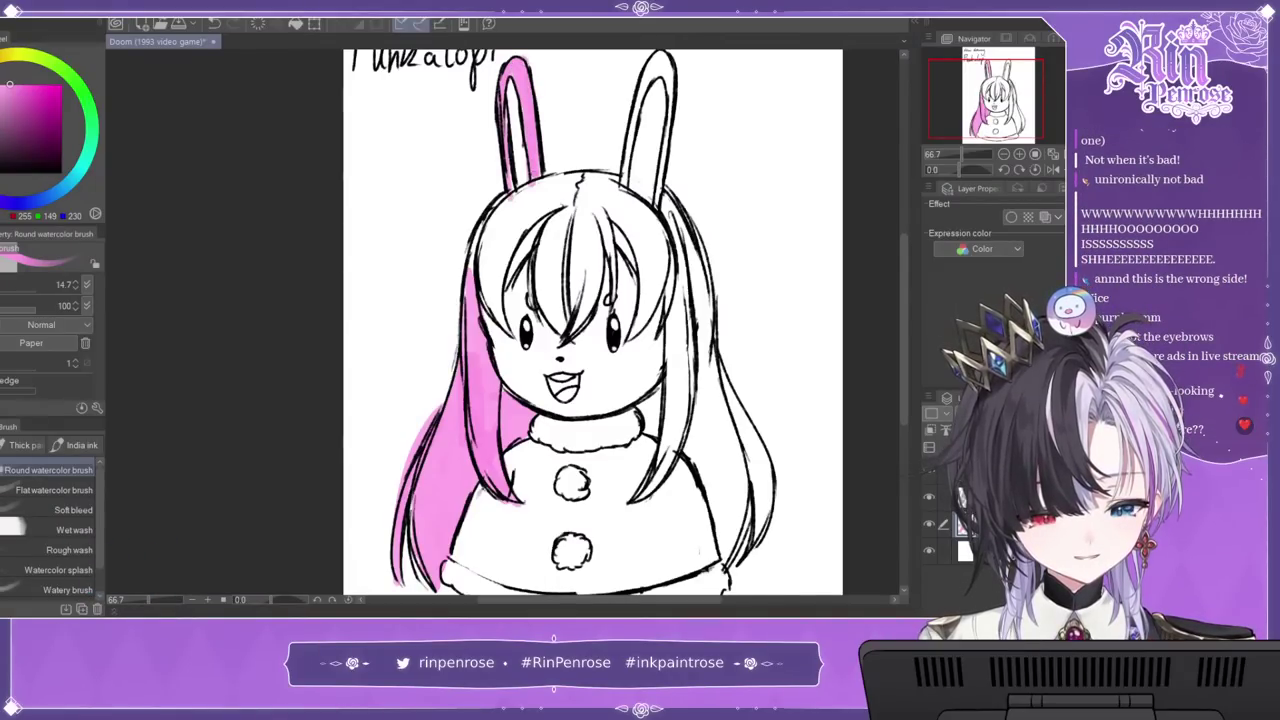
{"action": "left_click_drag", "start_coordinate": [511, 80], "coordinate": [521, 182]}
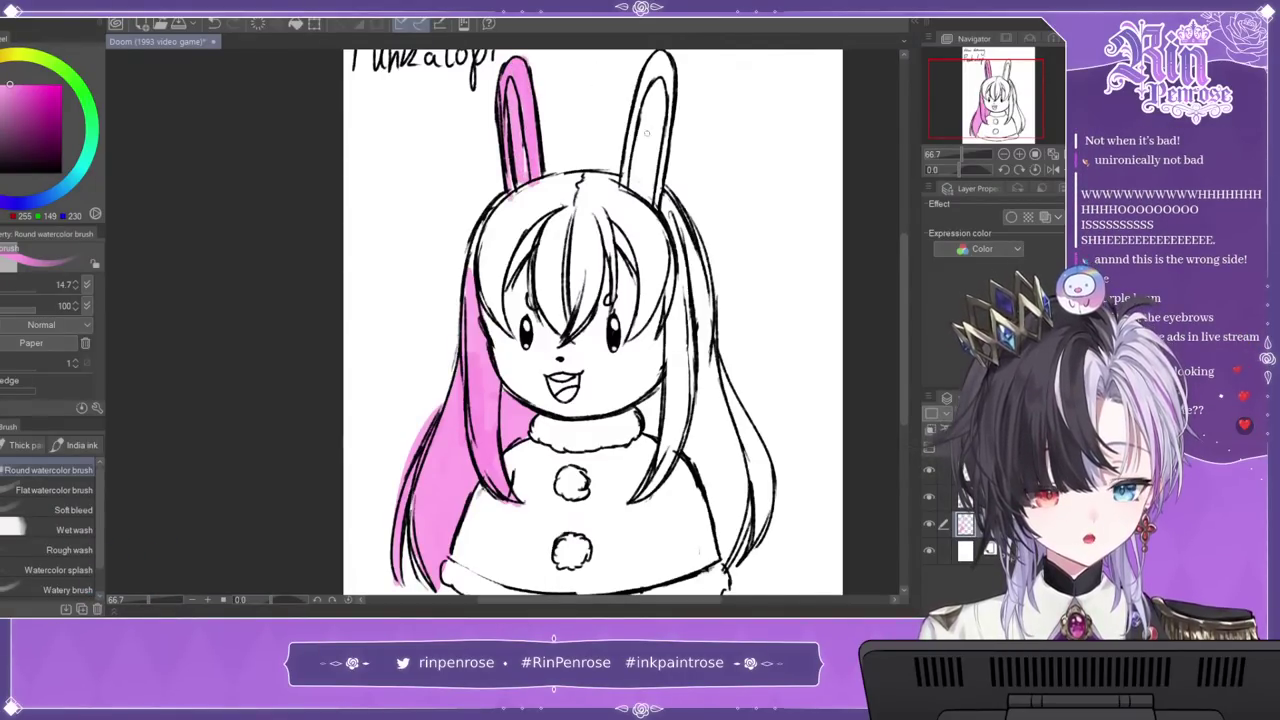
{"action": "key", "text": "ctrl+z"}
{"action": "mouse_move", "coordinate": [641, 190]}
{"action": "left_mouse_down"}
{"action": "mouse_move", "coordinate": [652, 86]}
{"action": "mouse_move", "coordinate": [657, 186]}
{"action": "left_mouse_up"}
{"action": "left_click_drag", "start_coordinate": [648, 98], "coordinate": [636, 168]}
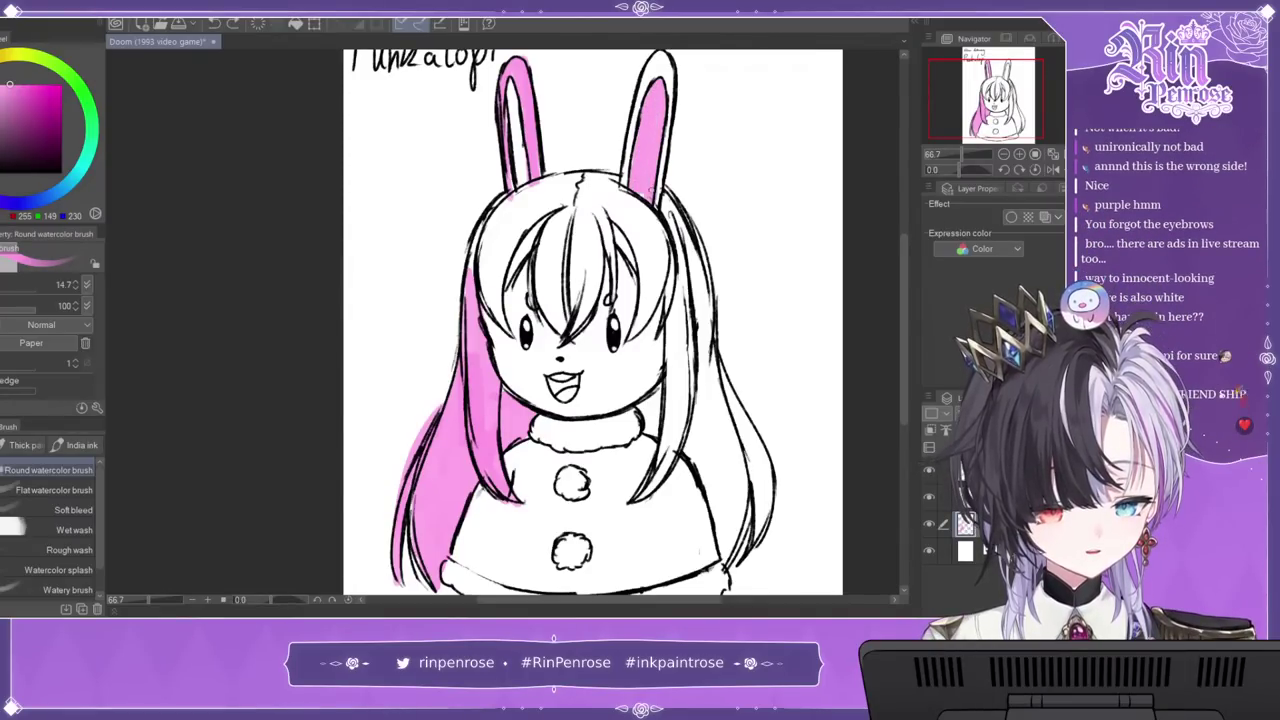
Step: Paint the left half of the crown and the bangs up to the centre parting the same pink
{"action": "mouse_move", "coordinate": [560, 325]}
{"action": "left_mouse_down"}
{"action": "mouse_move", "coordinate": [552, 232]}
{"action": "mouse_move", "coordinate": [570, 185]}
{"action": "mouse_move", "coordinate": [558, 178]}
{"action": "mouse_move", "coordinate": [490, 240]}
{"action": "mouse_move", "coordinate": [478, 275]}
{"action": "mouse_move", "coordinate": [513, 236]}
{"action": "left_mouse_up"}
{"action": "left_click_drag", "start_coordinate": [558, 194], "coordinate": [502, 282]}
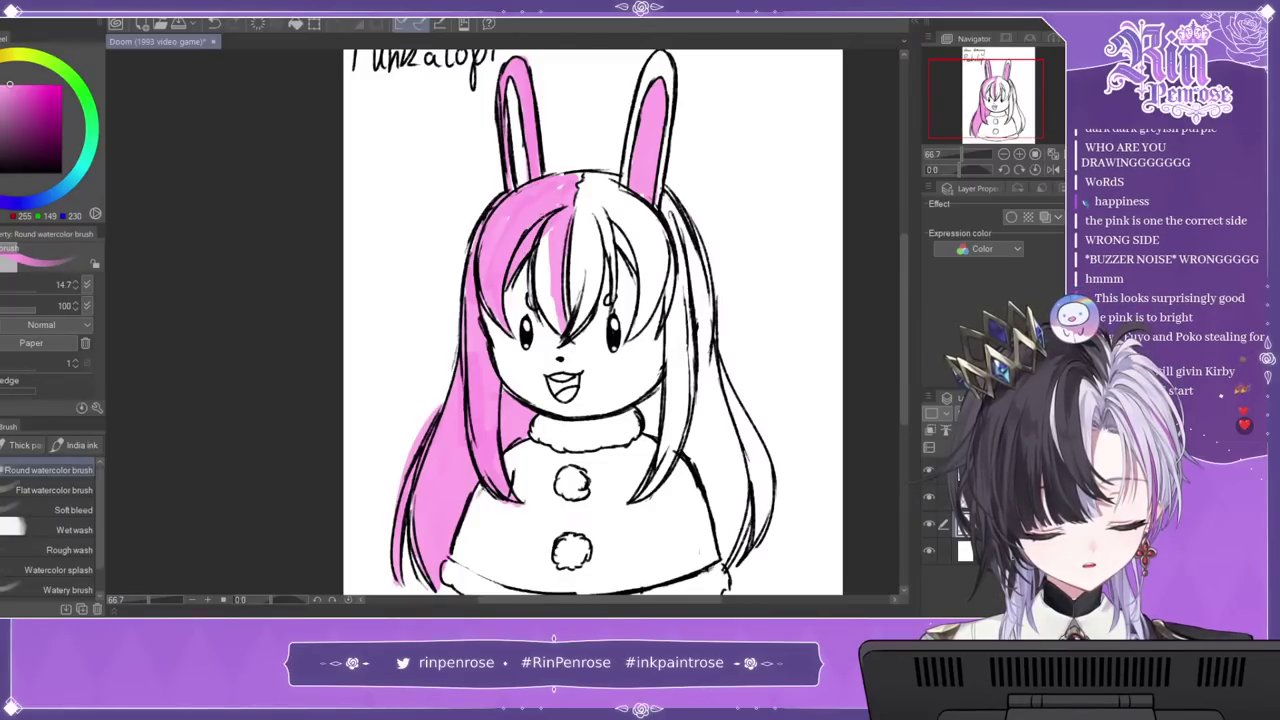
{"action": "mouse_move", "coordinate": [550, 240]}
{"action": "left_mouse_down"}
{"action": "mouse_move", "coordinate": [540, 328]}
{"action": "mouse_move", "coordinate": [534, 318]}
{"action": "left_mouse_up"}
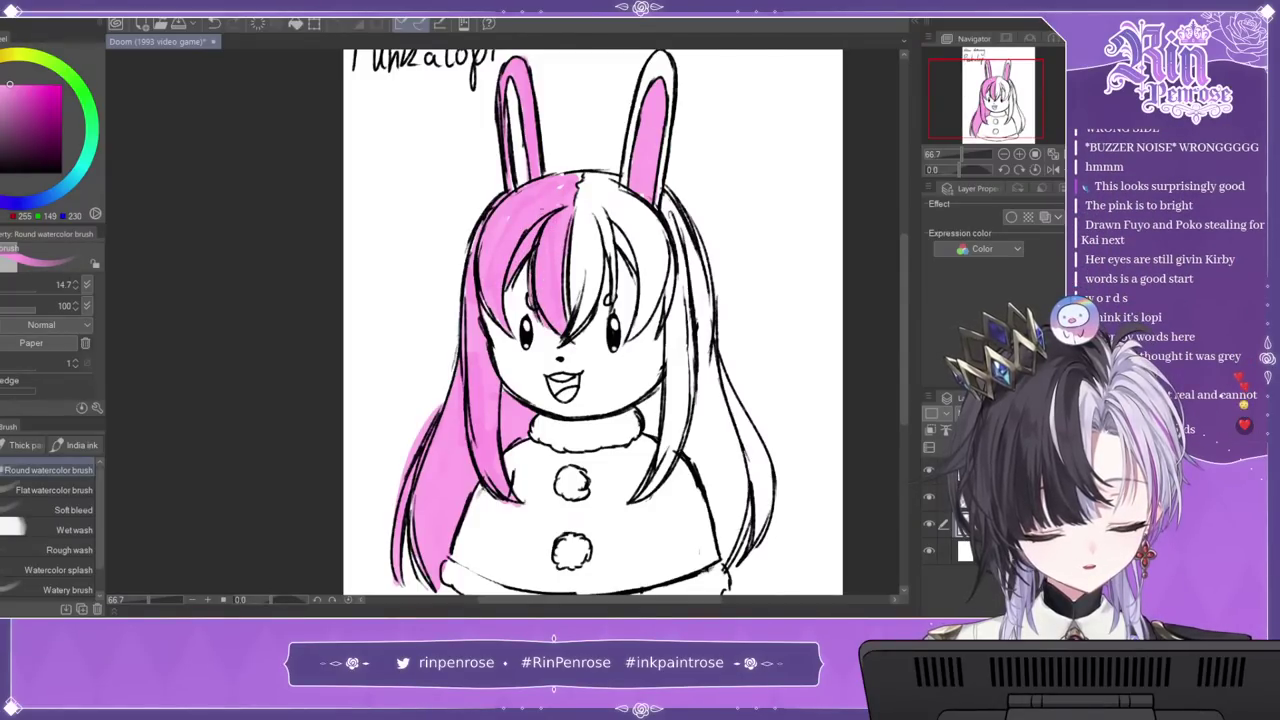
Step: Recolour all the painted pink hair and ear areas to a softer pink, RGB 255, 176, 214
{"action": "scroll", "coordinate": [590, 320], "scroll_direction": "down", "scroll_amount": 2}
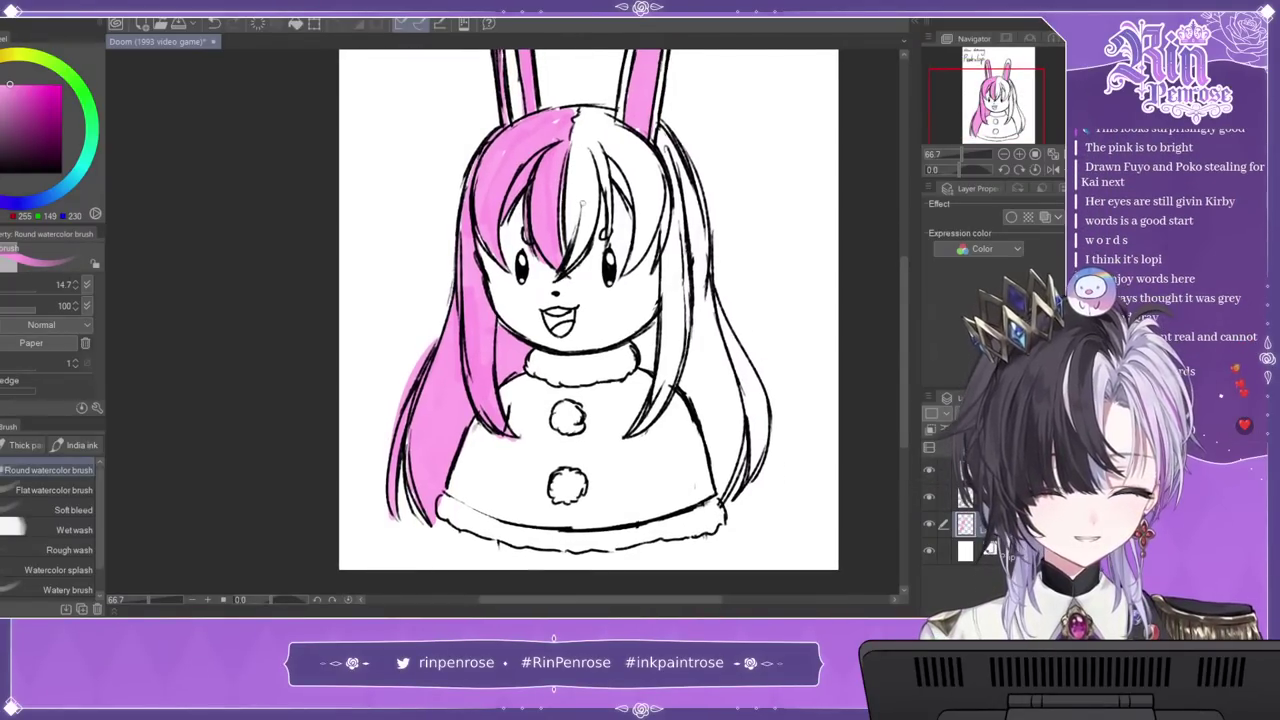
{"action": "key", "text": "ctrl+z"}
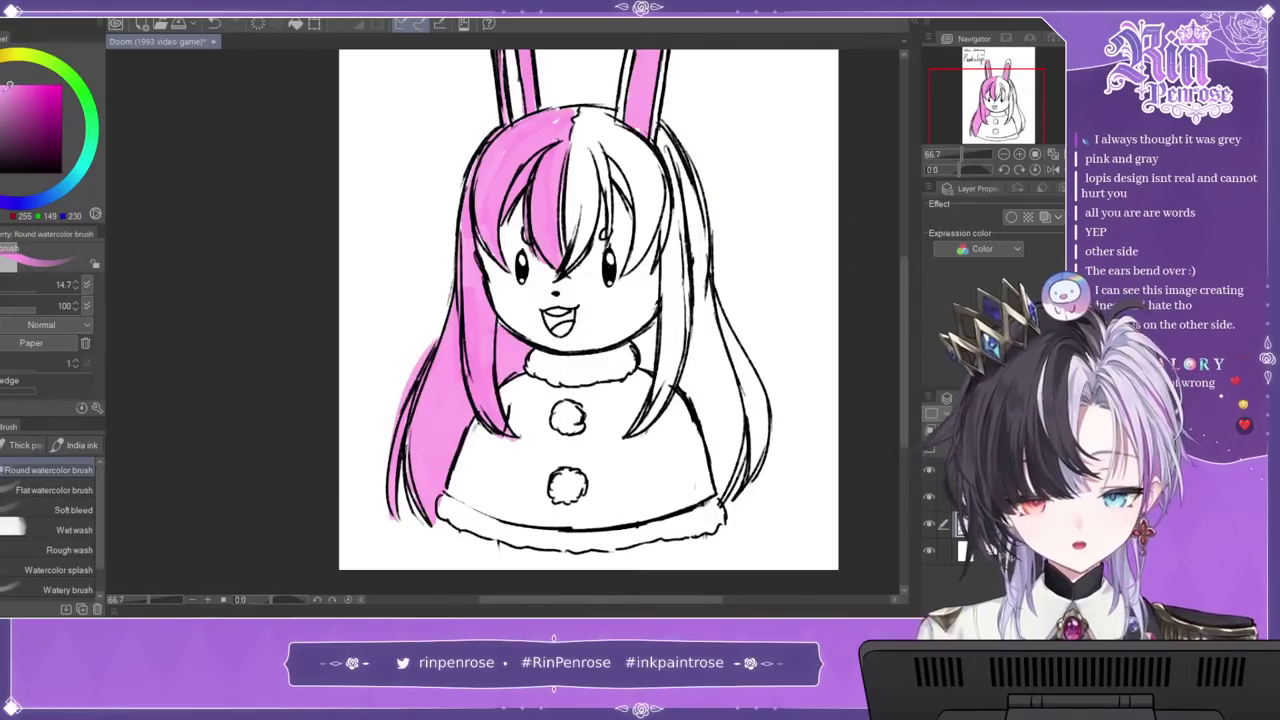
{"action": "left_click_drag", "start_coordinate": [15, 90], "coordinate": [6, 76]}
{"action": "left_click", "coordinate": [296, 25]}
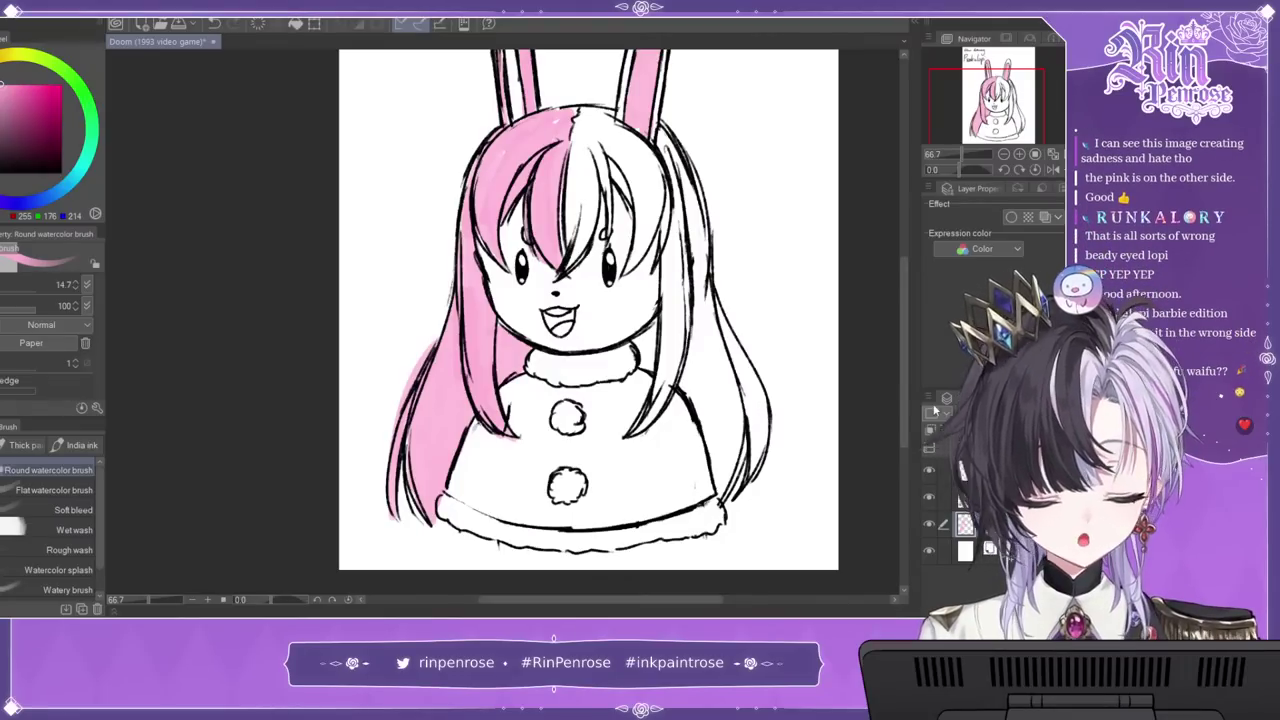
Step: Try a greyish purple (RGB 90, 70, 91) on the centre bang right of the parting and undo the stroke
{"action": "left_click", "coordinate": [12, 145]}
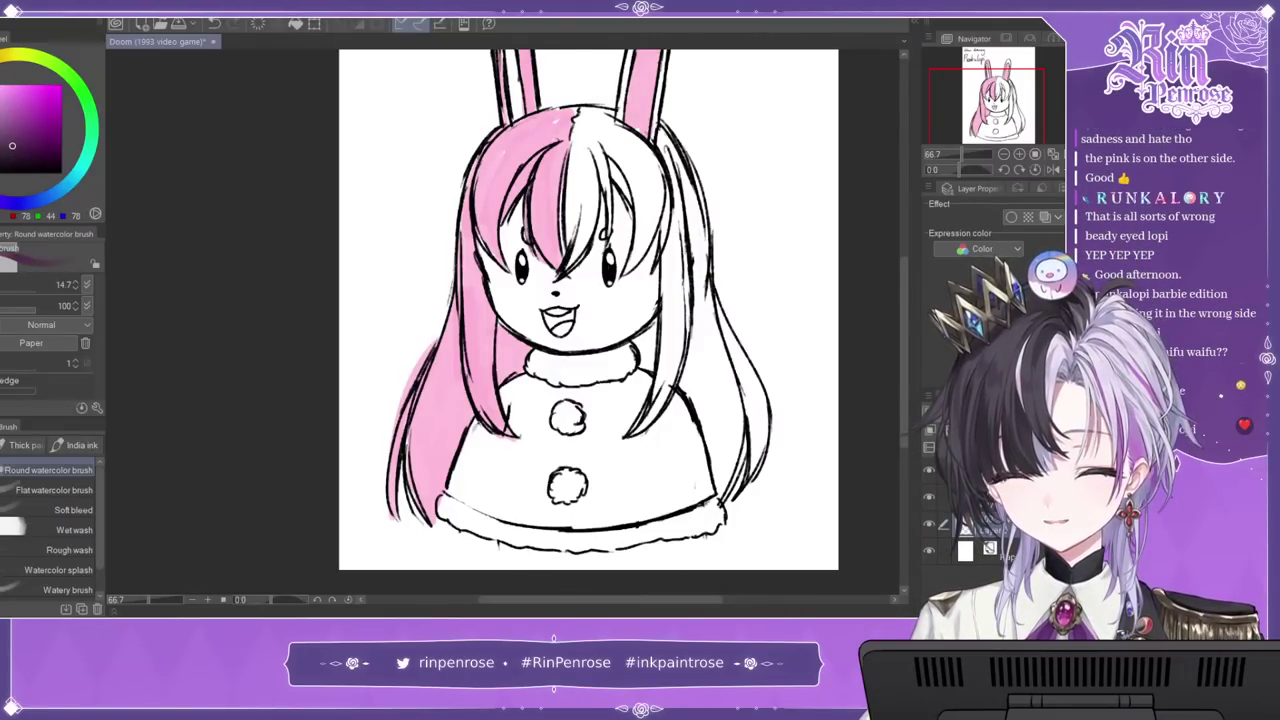
{"action": "left_click", "coordinate": [15, 141]}
{"action": "left_click", "coordinate": [6, 133]}
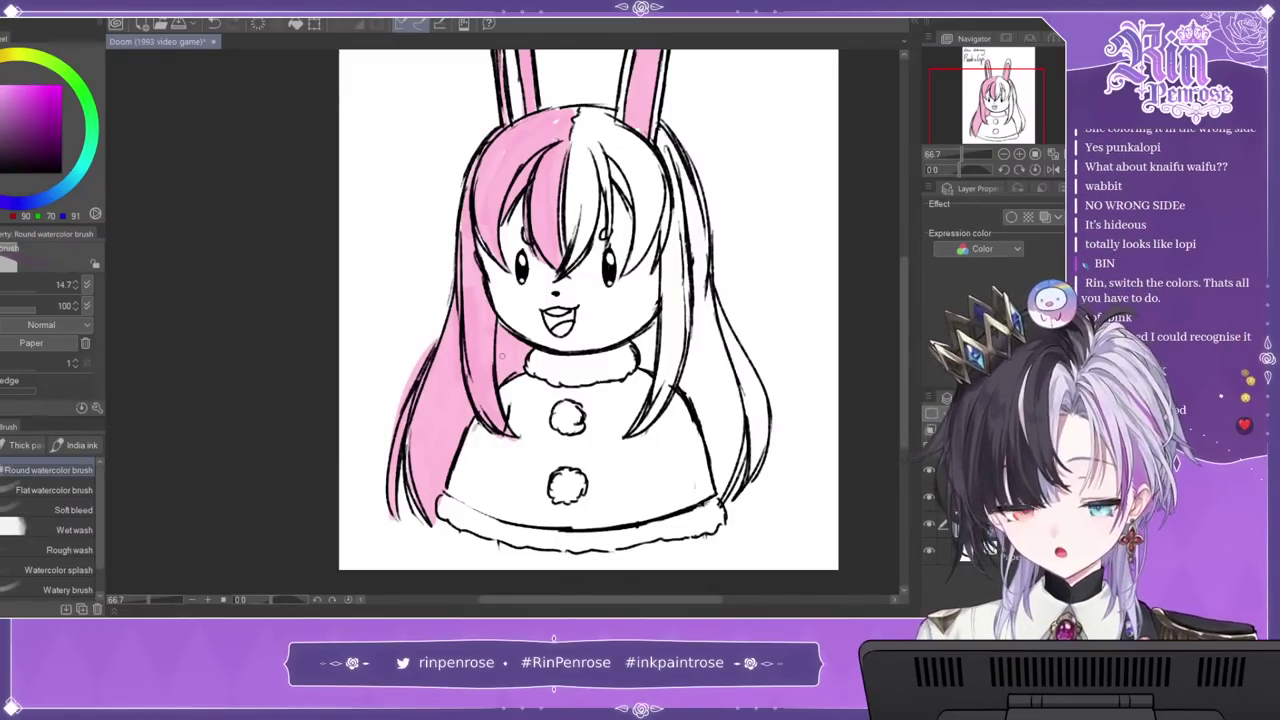
{"action": "left_click_drag", "start_coordinate": [586, 166], "coordinate": [573, 238]}
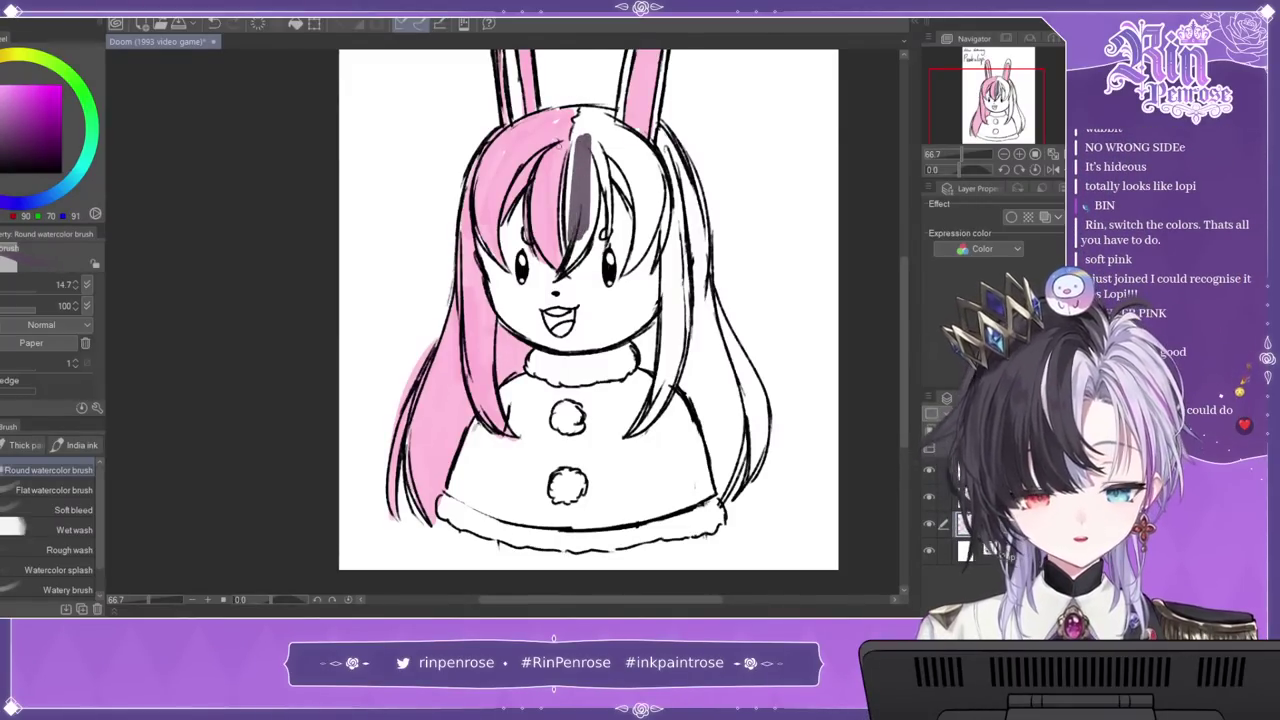
{"action": "key", "text": "ctrl+z"}
Step: Paint the left inner ear and the right half of the crown and bangs dark purple, RGB 95, 52, 96
{"action": "left_click", "coordinate": [13, 139]}
{"action": "mouse_move", "coordinate": [586, 158]}
{"action": "left_mouse_down"}
{"action": "mouse_move", "coordinate": [576, 238]}
{"action": "mouse_move", "coordinate": [568, 174]}
{"action": "mouse_move", "coordinate": [572, 248]}
{"action": "mouse_move", "coordinate": [594, 180]}
{"action": "mouse_move", "coordinate": [594, 208]}
{"action": "mouse_move", "coordinate": [582, 110]}
{"action": "mouse_move", "coordinate": [503, 158]}
{"action": "mouse_move", "coordinate": [508, 197]}
{"action": "mouse_move", "coordinate": [498, 104]}
{"action": "left_mouse_up"}
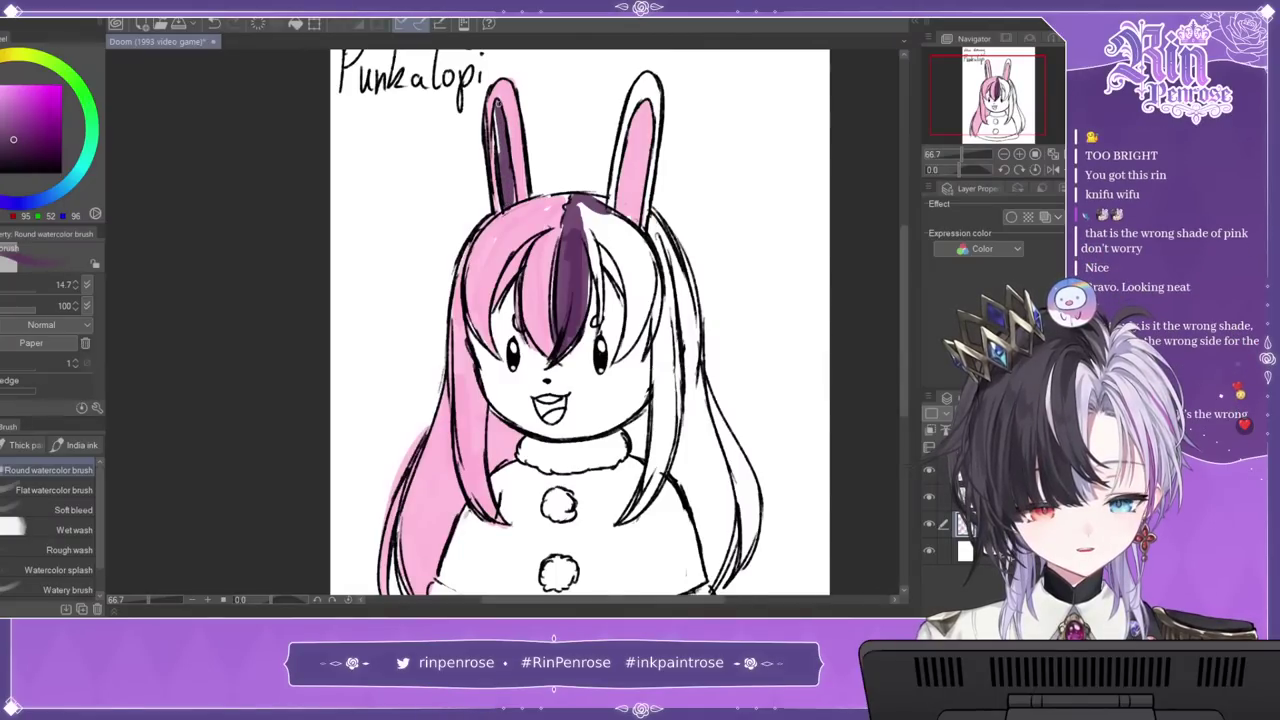
{"action": "mouse_move", "coordinate": [574, 226]}
{"action": "left_mouse_down"}
{"action": "mouse_move", "coordinate": [574, 204]}
{"action": "mouse_move", "coordinate": [604, 330]}
{"action": "left_mouse_up"}
{"action": "mouse_move", "coordinate": [584, 196]}
{"action": "left_mouse_down"}
{"action": "mouse_move", "coordinate": [598, 294]}
{"action": "mouse_move", "coordinate": [640, 300]}
{"action": "mouse_move", "coordinate": [655, 272]}
{"action": "mouse_move", "coordinate": [640, 350]}
{"action": "left_mouse_up"}
{"action": "left_click_drag", "start_coordinate": [626, 256], "coordinate": [624, 356]}
{"action": "left_click_drag", "start_coordinate": [620, 232], "coordinate": [644, 338]}
{"action": "mouse_move", "coordinate": [640, 276]}
{"action": "left_mouse_down"}
{"action": "mouse_move", "coordinate": [626, 362]}
{"action": "mouse_move", "coordinate": [652, 328]}
{"action": "left_mouse_up"}
Step: Paint the right-hand front lock, the upper back hair and the right ear's outer area the same dark purple
{"action": "mouse_move", "coordinate": [664, 420]}
{"action": "left_mouse_down"}
{"action": "mouse_move", "coordinate": [636, 515]}
{"action": "mouse_move", "coordinate": [650, 478]}
{"action": "left_mouse_up"}
{"action": "left_click_drag", "start_coordinate": [664, 378], "coordinate": [648, 490]}
{"action": "left_click_drag", "start_coordinate": [668, 276], "coordinate": [660, 388]}
{"action": "left_click_drag", "start_coordinate": [662, 410], "coordinate": [658, 462]}
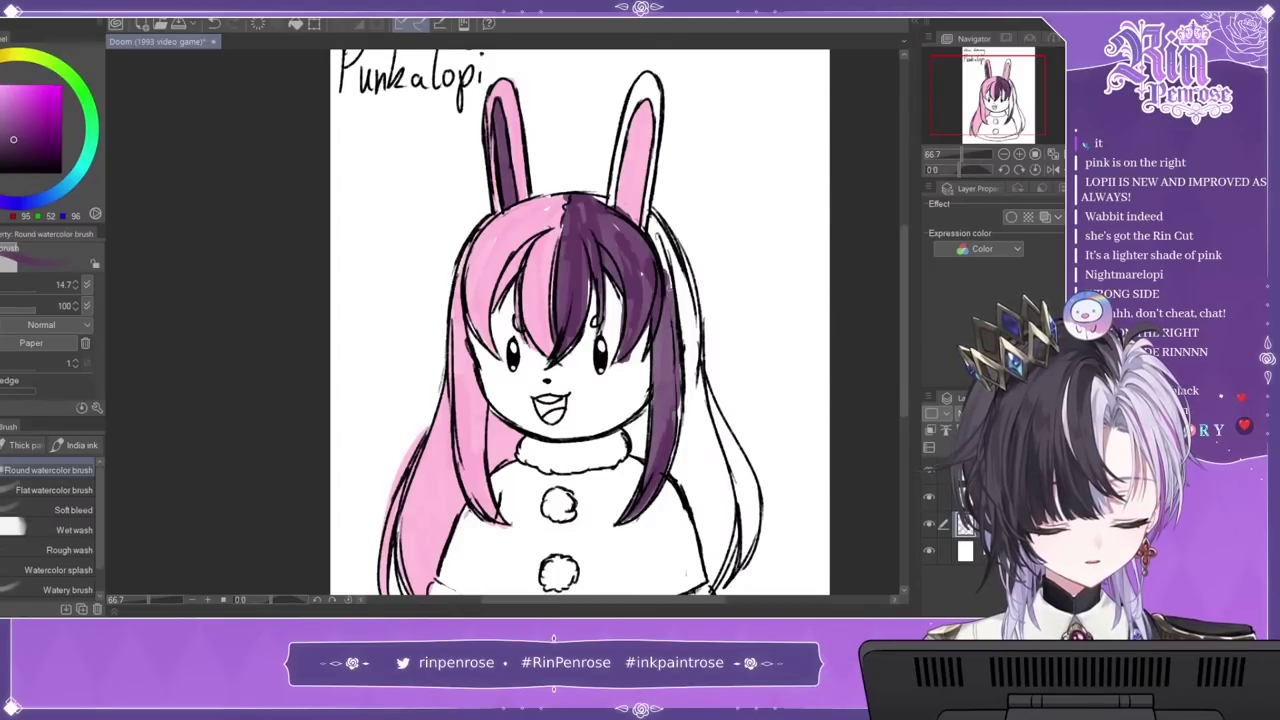
{"action": "left_click_drag", "start_coordinate": [670, 268], "coordinate": [672, 318]}
{"action": "left_click_drag", "start_coordinate": [678, 394], "coordinate": [680, 414]}
{"action": "left_click_drag", "start_coordinate": [652, 212], "coordinate": [692, 362]}
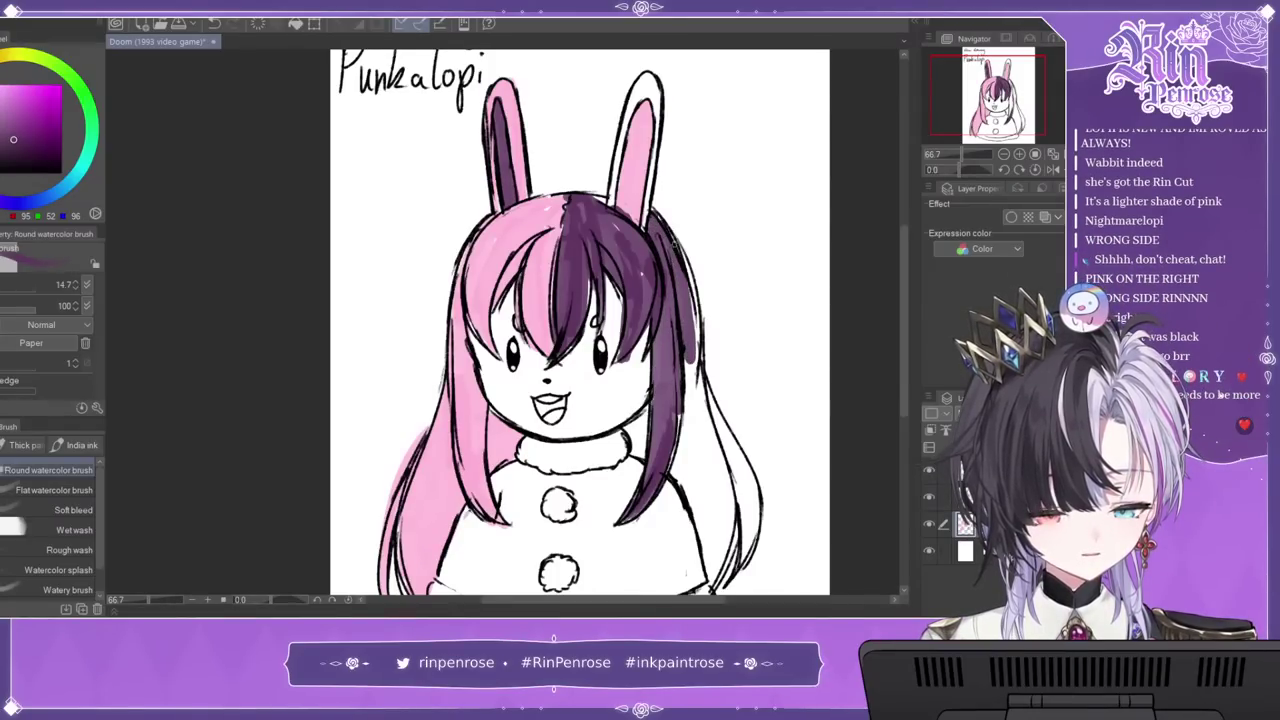
{"action": "left_click_drag", "start_coordinate": [670, 242], "coordinate": [698, 412]}
{"action": "left_click_drag", "start_coordinate": [688, 290], "coordinate": [690, 322]}
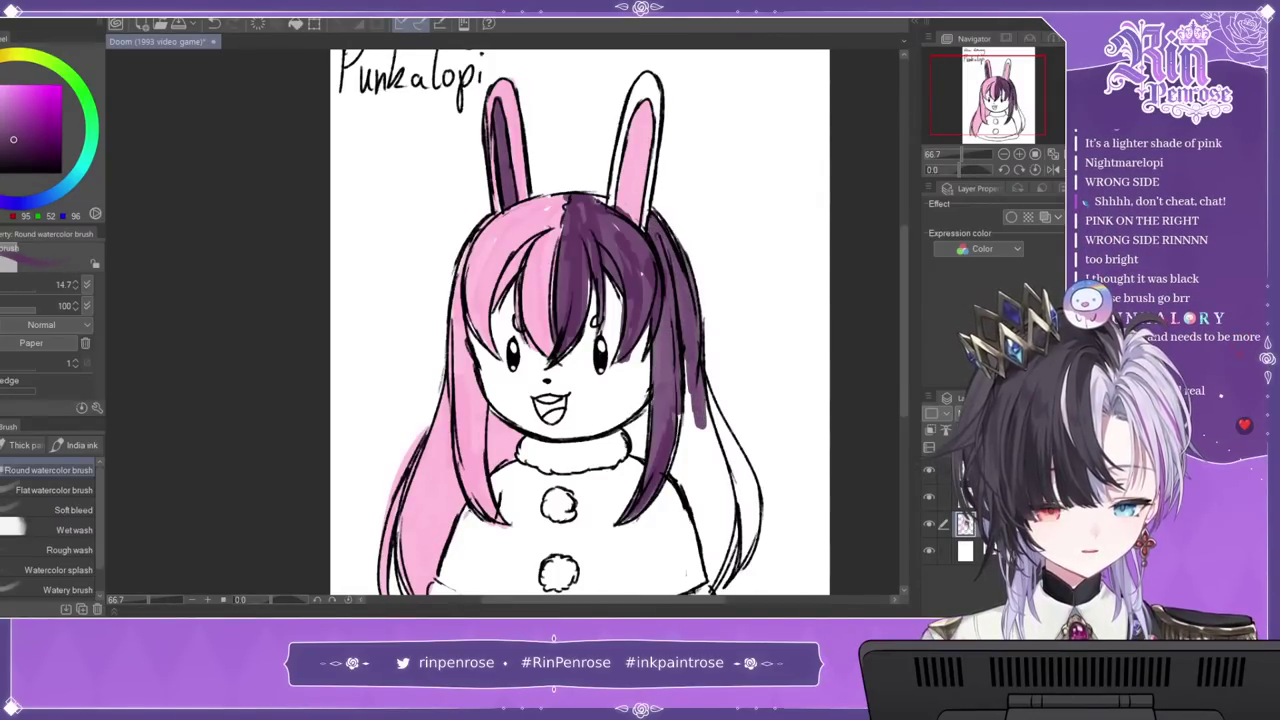
{"action": "mouse_move", "coordinate": [620, 218]}
{"action": "left_mouse_down"}
{"action": "mouse_move", "coordinate": [616, 104]}
{"action": "mouse_move", "coordinate": [636, 88]}
{"action": "left_mouse_up"}
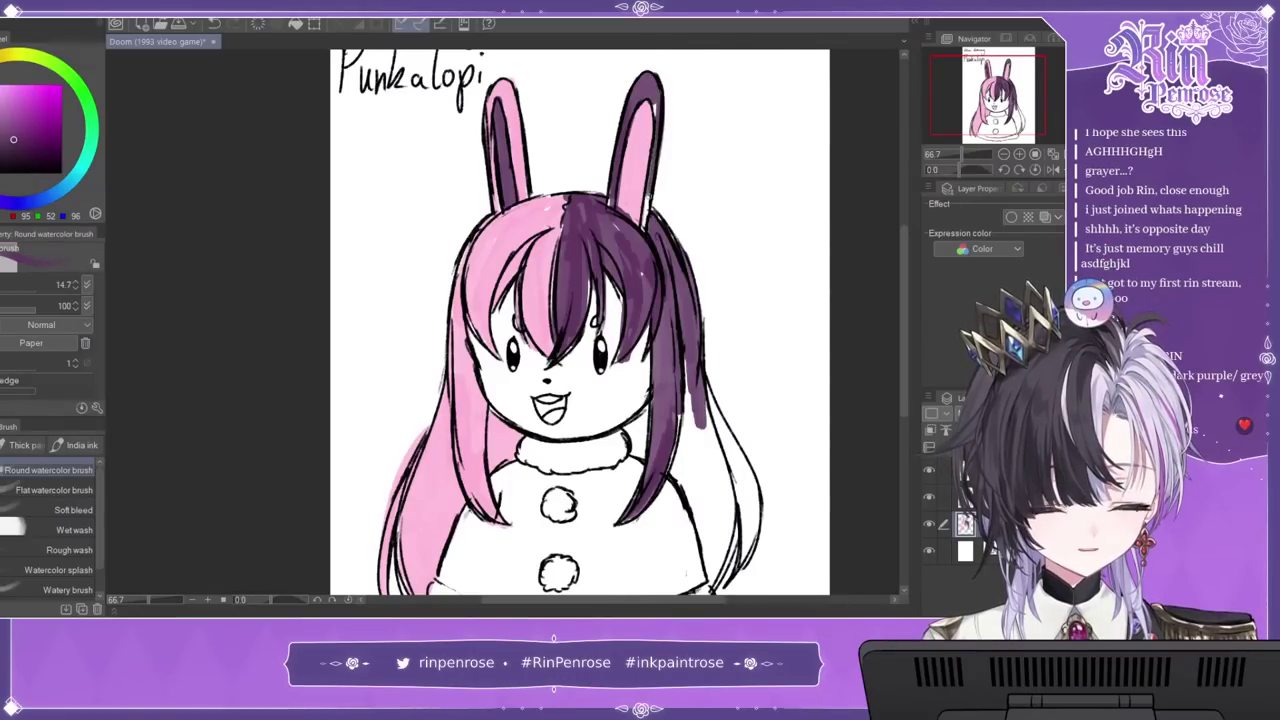
Step: Fill the right-hand back hair with dark purple from beside the collar down to the tips next to the shawl
{"action": "left_click_drag", "start_coordinate": [613, 226], "coordinate": [508, 117]}
{"action": "mouse_move", "coordinate": [548, 293]}
{"action": "left_mouse_down"}
{"action": "mouse_move", "coordinate": [530, 342]}
{"action": "mouse_move", "coordinate": [540, 309]}
{"action": "mouse_move", "coordinate": [540, 339]}
{"action": "mouse_move", "coordinate": [577, 349]}
{"action": "mouse_move", "coordinate": [570, 369]}
{"action": "mouse_move", "coordinate": [580, 284]}
{"action": "mouse_move", "coordinate": [590, 385]}
{"action": "left_mouse_up"}
{"action": "mouse_move", "coordinate": [595, 268]}
{"action": "left_mouse_down"}
{"action": "mouse_move", "coordinate": [614, 400]}
{"action": "mouse_move", "coordinate": [640, 385]}
{"action": "mouse_move", "coordinate": [655, 405]}
{"action": "mouse_move", "coordinate": [642, 446]}
{"action": "left_mouse_up"}
{"action": "mouse_move", "coordinate": [634, 373]}
{"action": "left_mouse_down"}
{"action": "mouse_move", "coordinate": [642, 427]}
{"action": "mouse_move", "coordinate": [651, 412]}
{"action": "left_mouse_up"}
{"action": "left_click_drag", "start_coordinate": [587, 366], "coordinate": [599, 437]}
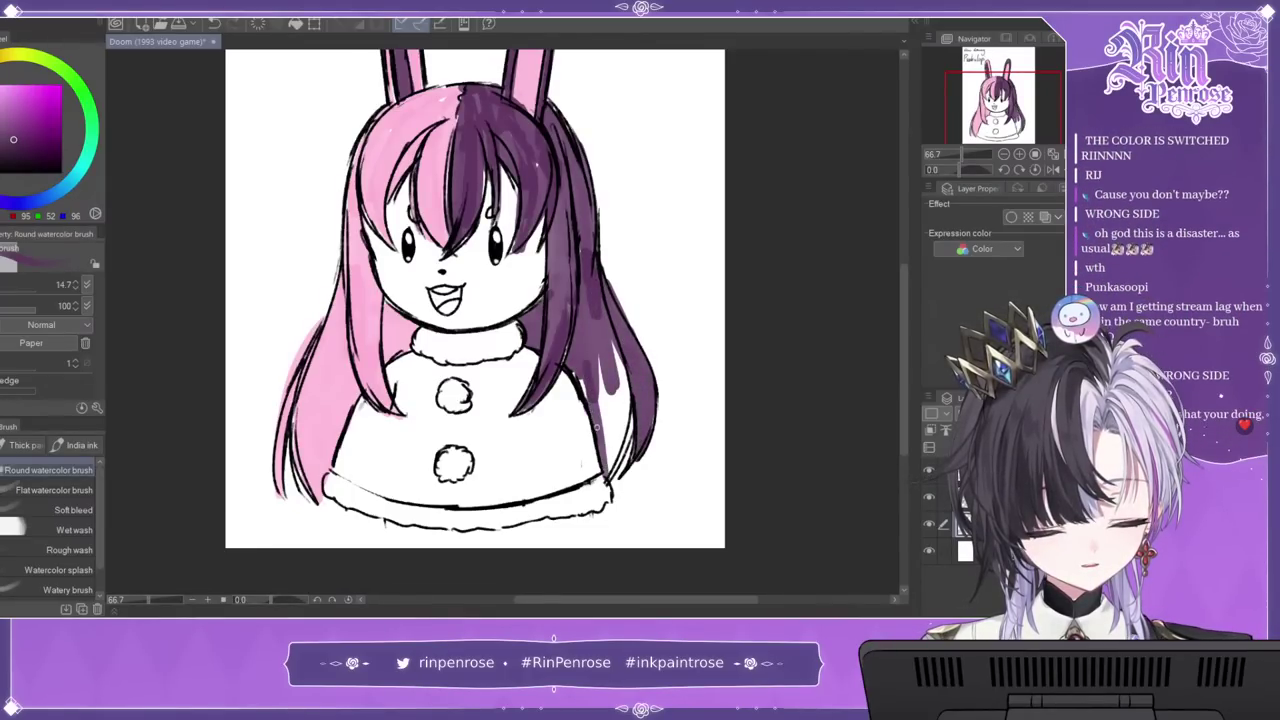
{"action": "left_click_drag", "start_coordinate": [582, 295], "coordinate": [604, 430]}
{"action": "mouse_move", "coordinate": [602, 350]}
{"action": "left_mouse_down"}
{"action": "mouse_move", "coordinate": [610, 472]}
{"action": "mouse_move", "coordinate": [620, 410]}
{"action": "left_mouse_up"}
{"action": "mouse_move", "coordinate": [612, 328]}
{"action": "left_mouse_down"}
{"action": "mouse_move", "coordinate": [631, 417]}
{"action": "mouse_move", "coordinate": [630, 470]}
{"action": "left_mouse_up"}
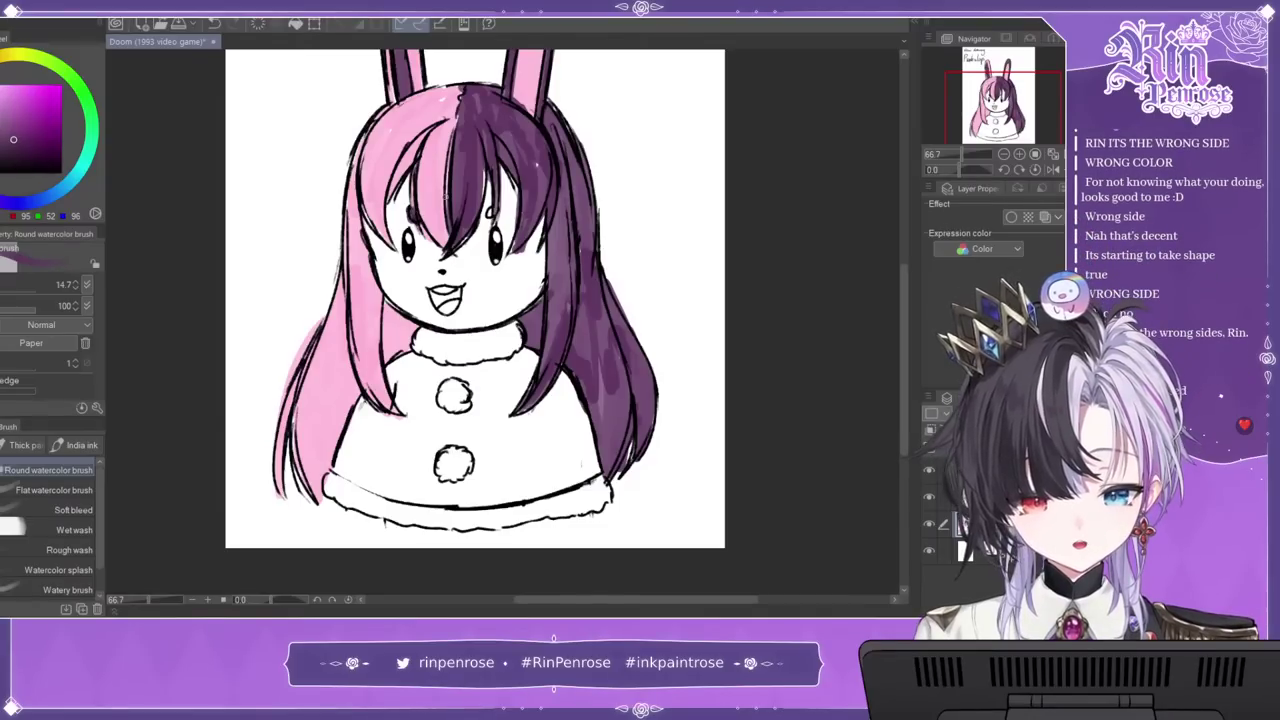
Step: Paint the shawl between the collar and hem trim light pink (RGB 255, 185, 233), leaving both pom-poms white
{"action": "left_click", "coordinate": [445, 197], "text": "alt"}
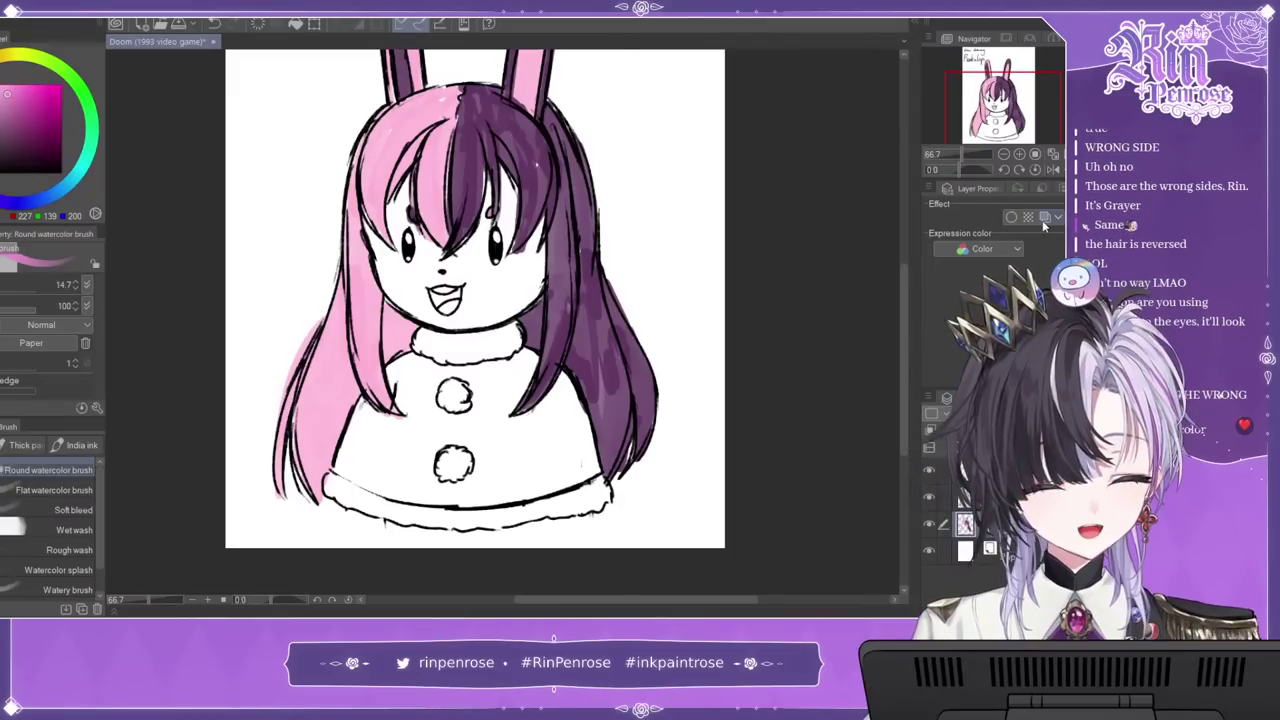
{"action": "left_click_drag", "start_coordinate": [362, 408], "coordinate": [346, 464]}
{"action": "left_click", "coordinate": [8, 113]}
{"action": "left_click_drag", "start_coordinate": [8, 113], "coordinate": [0, 85]}
{"action": "key", "text": "ctrl+z"}
{"action": "mouse_move", "coordinate": [428, 372]}
{"action": "left_mouse_down"}
{"action": "mouse_move", "coordinate": [425, 460]}
{"action": "mouse_move", "coordinate": [406, 364]}
{"action": "mouse_move", "coordinate": [434, 392]}
{"action": "mouse_move", "coordinate": [404, 490]}
{"action": "mouse_move", "coordinate": [385, 450]}
{"action": "mouse_move", "coordinate": [362, 490]}
{"action": "mouse_move", "coordinate": [358, 410]}
{"action": "mouse_move", "coordinate": [338, 468]}
{"action": "mouse_move", "coordinate": [354, 446]}
{"action": "mouse_move", "coordinate": [389, 461]}
{"action": "mouse_move", "coordinate": [364, 484]}
{"action": "mouse_move", "coordinate": [514, 498]}
{"action": "left_mouse_up"}
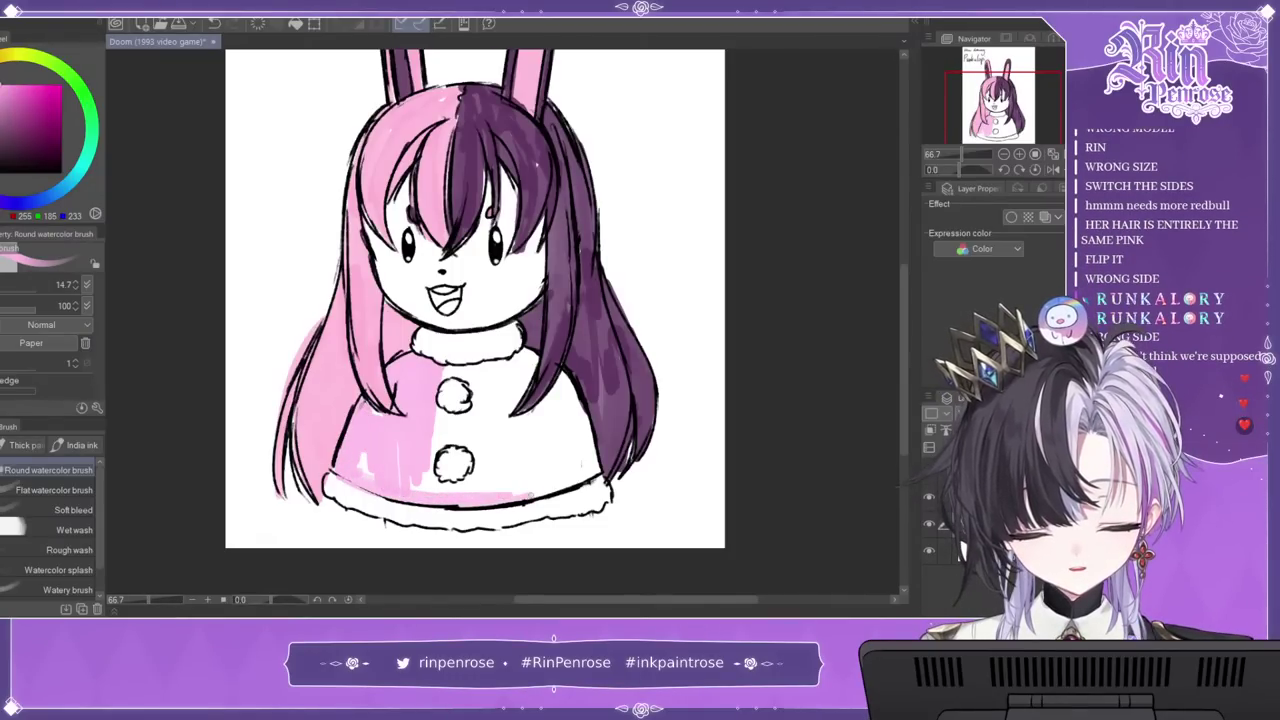
{"action": "mouse_move", "coordinate": [595, 482]}
{"action": "left_mouse_down"}
{"action": "mouse_move", "coordinate": [377, 476]}
{"action": "mouse_move", "coordinate": [362, 458]}
{"action": "mouse_move", "coordinate": [426, 480]}
{"action": "left_mouse_up"}
{"action": "mouse_move", "coordinate": [436, 405]}
{"action": "left_mouse_down"}
{"action": "mouse_move", "coordinate": [440, 446]}
{"action": "mouse_move", "coordinate": [459, 409]}
{"action": "mouse_move", "coordinate": [476, 426]}
{"action": "mouse_move", "coordinate": [476, 488]}
{"action": "left_mouse_up"}
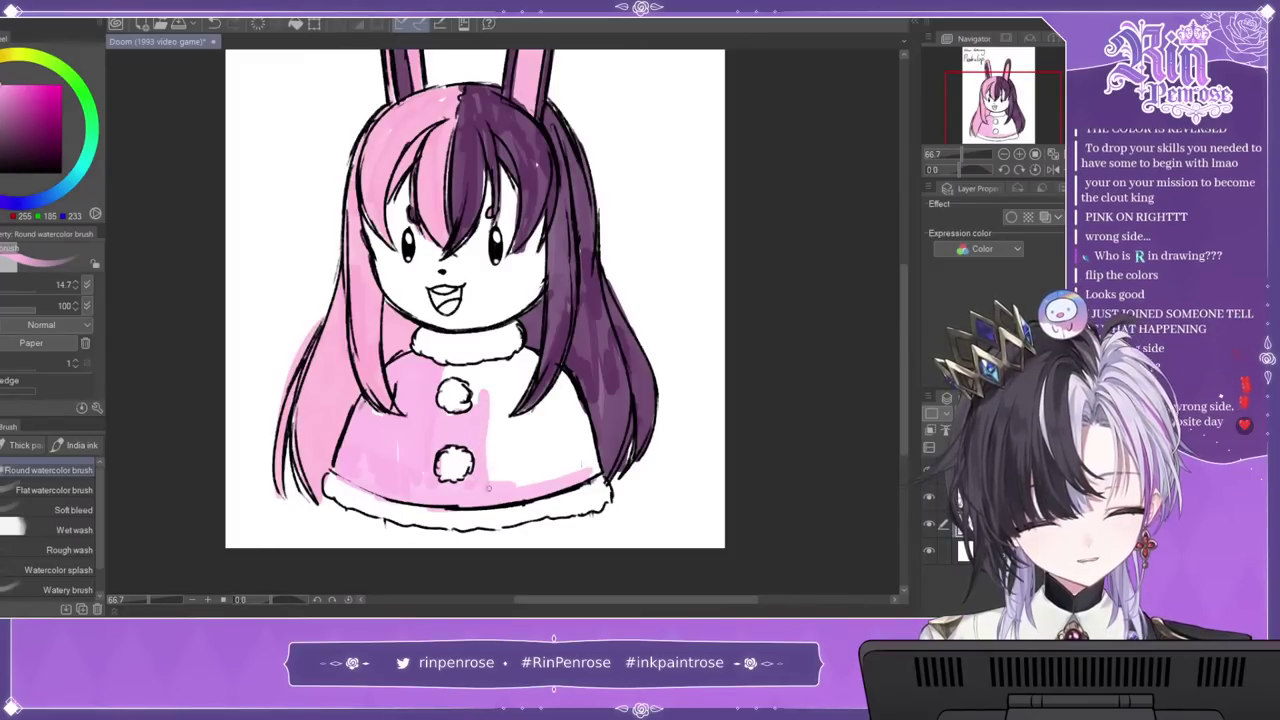
{"action": "mouse_move", "coordinate": [504, 388]}
{"action": "left_mouse_down"}
{"action": "mouse_move", "coordinate": [506, 490]}
{"action": "mouse_move", "coordinate": [524, 490]}
{"action": "left_mouse_up"}
{"action": "mouse_move", "coordinate": [544, 394]}
{"action": "left_mouse_down"}
{"action": "mouse_move", "coordinate": [546, 484]}
{"action": "mouse_move", "coordinate": [565, 478]}
{"action": "left_mouse_up"}
{"action": "left_click_drag", "start_coordinate": [567, 376], "coordinate": [569, 476]}
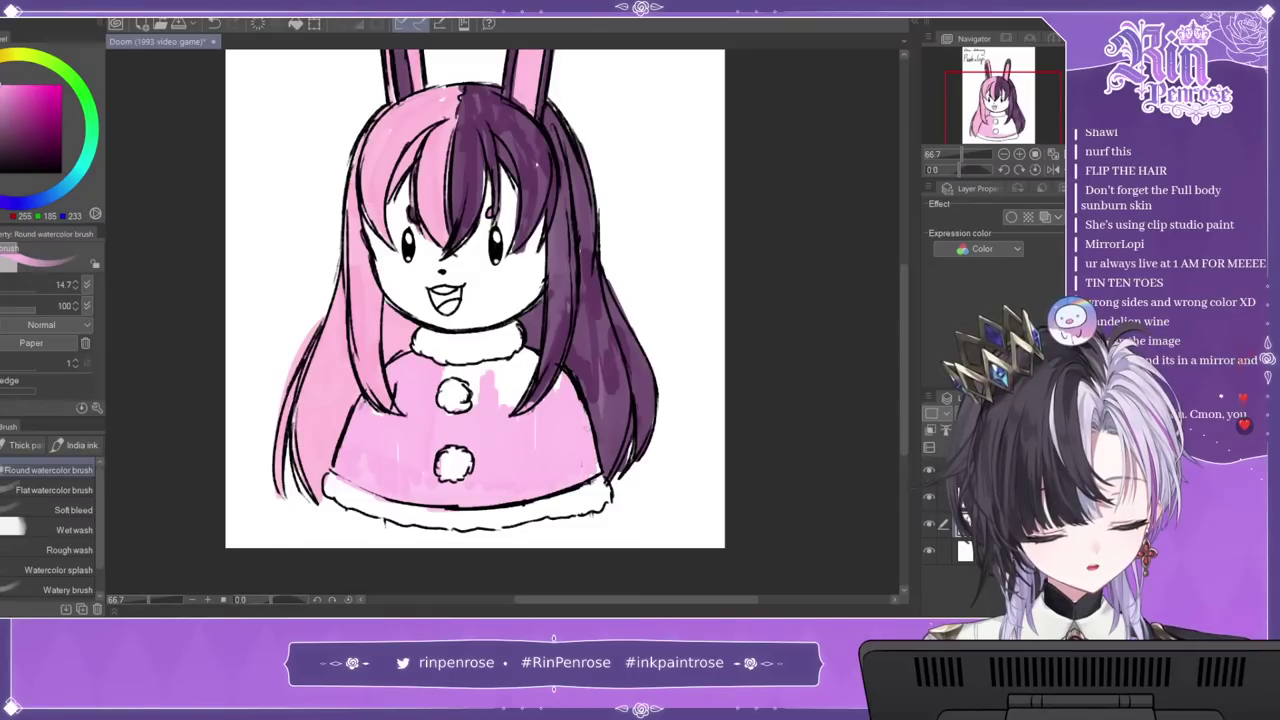
{"action": "left_click_drag", "start_coordinate": [449, 371], "coordinate": [502, 386]}
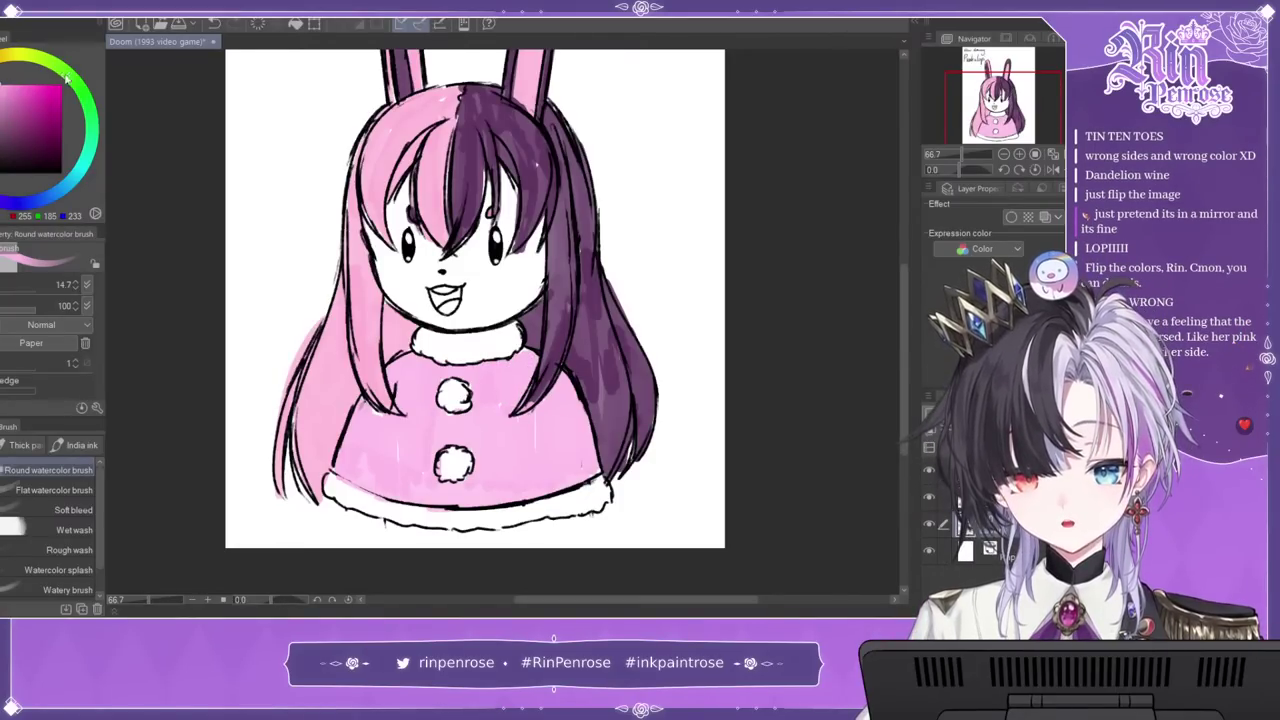
Step: Colour the irises of both eyes green, RGB 91, 218, 77, on the layer above the hair colours
{"action": "left_click", "coordinate": [77, 84]}
{"action": "left_click", "coordinate": [30, 97]}
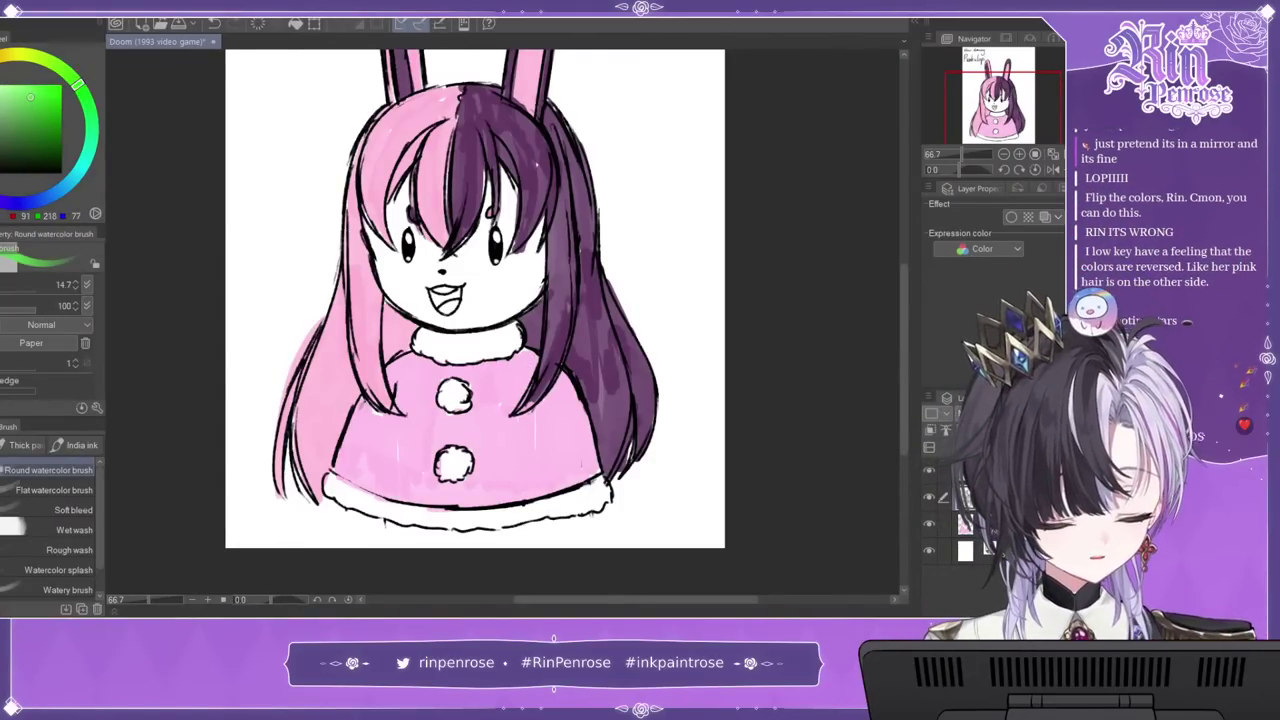
{"action": "left_click", "coordinate": [494, 248]}
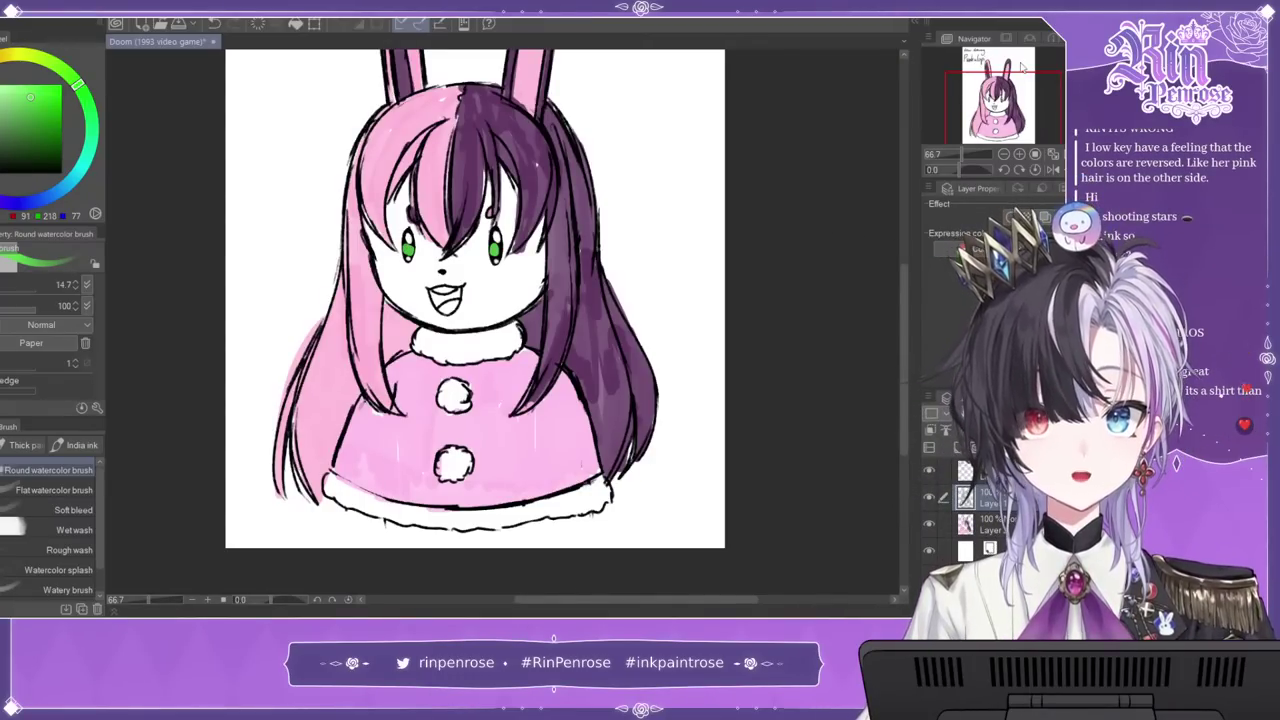
Step: Paint pale pink highlights (RGB 255, 230, 233) across both hair halves and a pink streak (RGB 255, 183, 212) on the central dark fringe lock
{"action": "left_click", "coordinate": [1053, 154]}
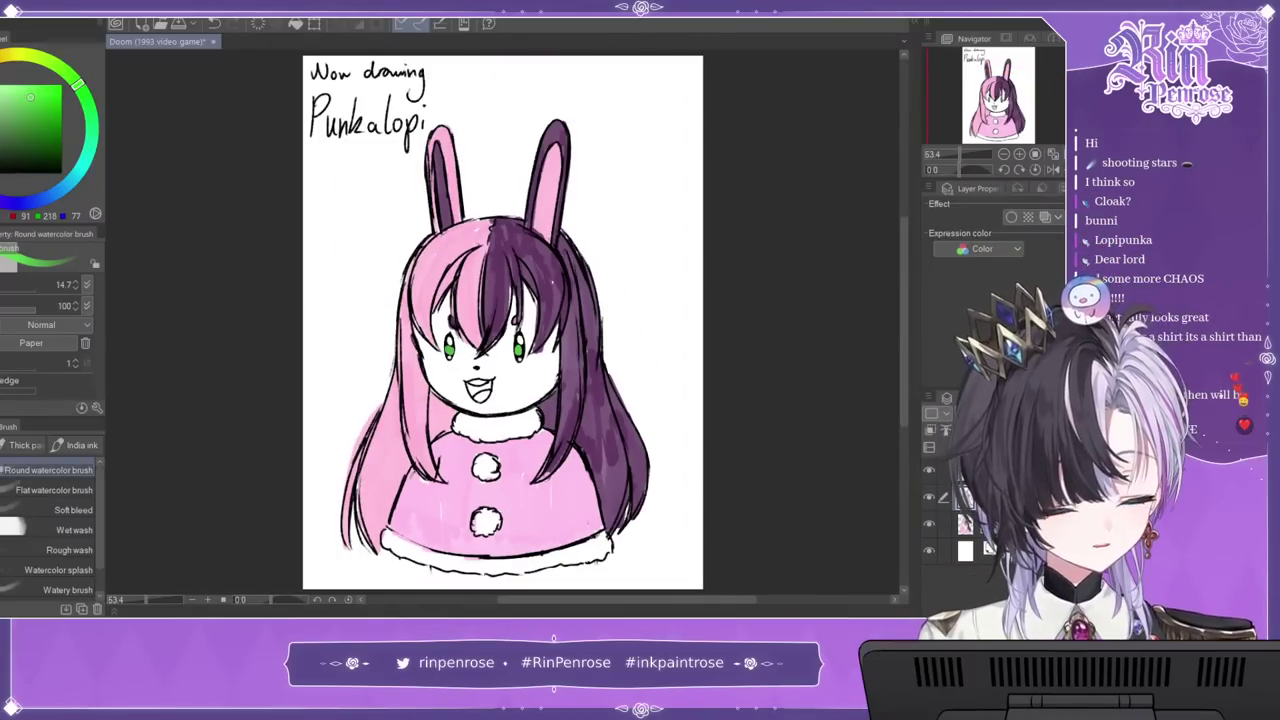
{"action": "left_click", "coordinate": [1000, 524]}
{"action": "left_click", "coordinate": [434, 252], "text": "alt"}
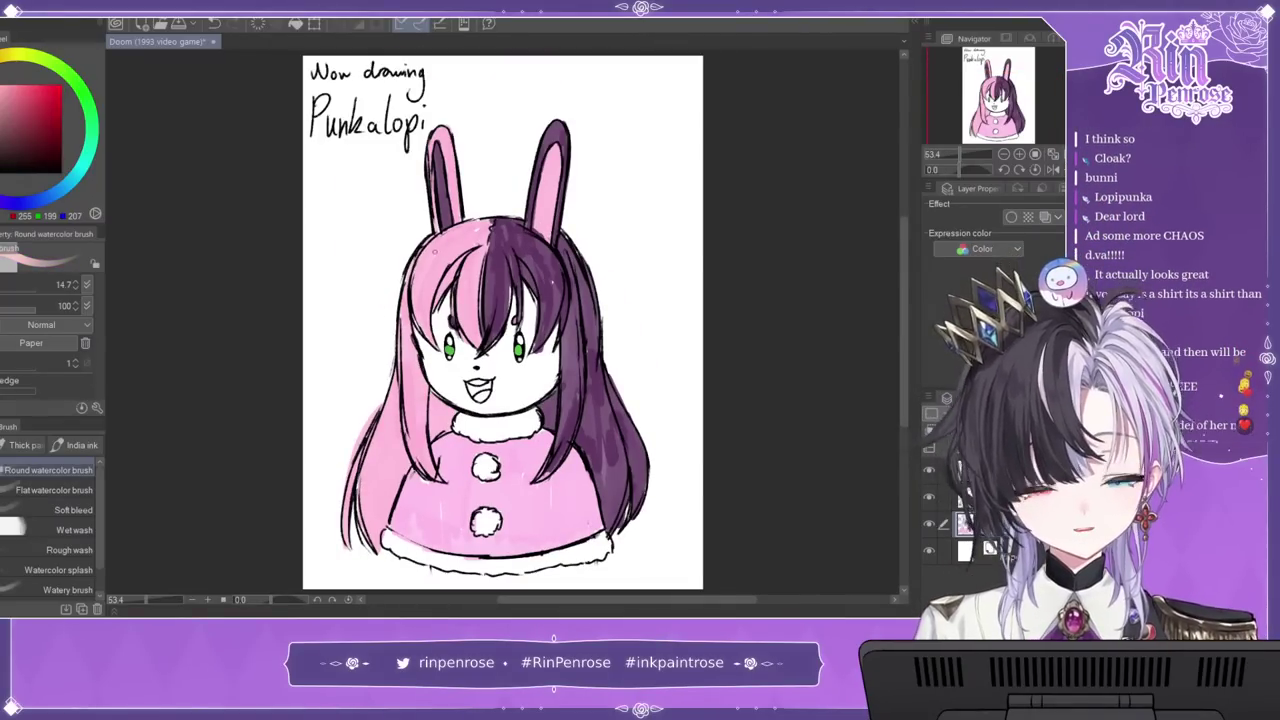
{"action": "left_click", "coordinate": [0, 87]}
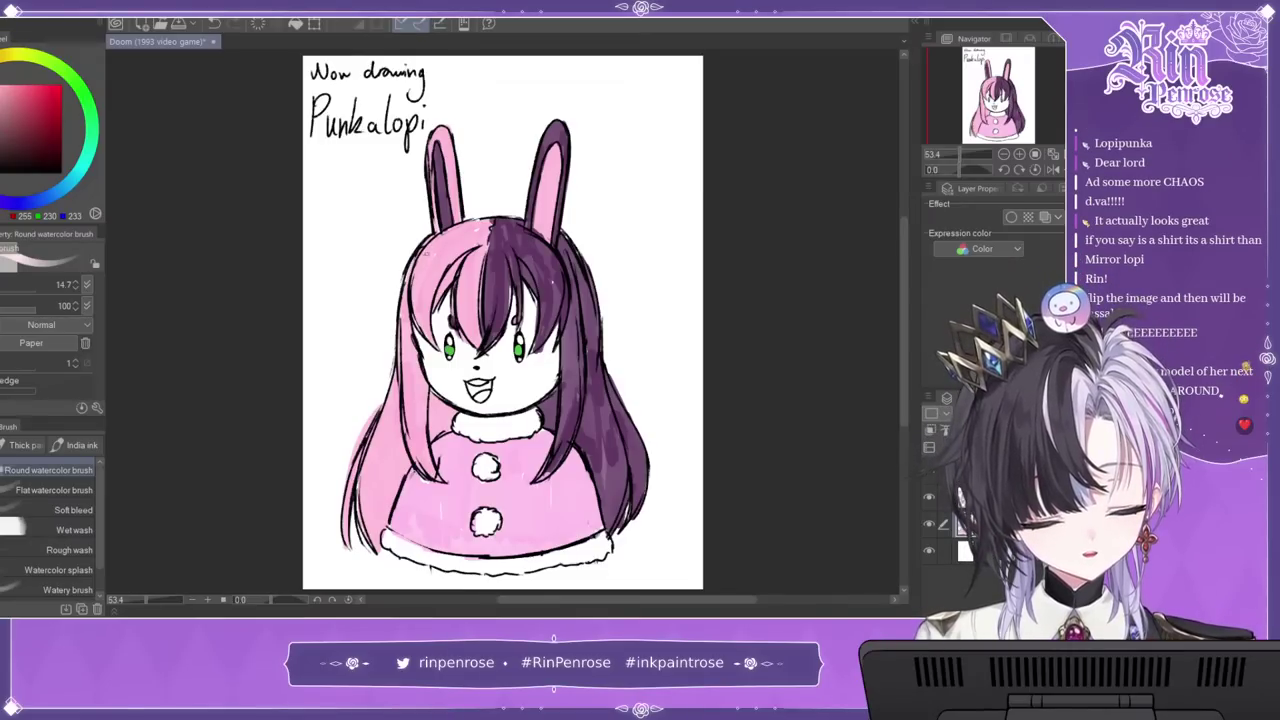
{"action": "mouse_move", "coordinate": [427, 261]}
{"action": "left_mouse_down"}
{"action": "mouse_move", "coordinate": [438, 245]}
{"action": "mouse_move", "coordinate": [489, 283]}
{"action": "mouse_move", "coordinate": [544, 280]}
{"action": "left_mouse_up"}
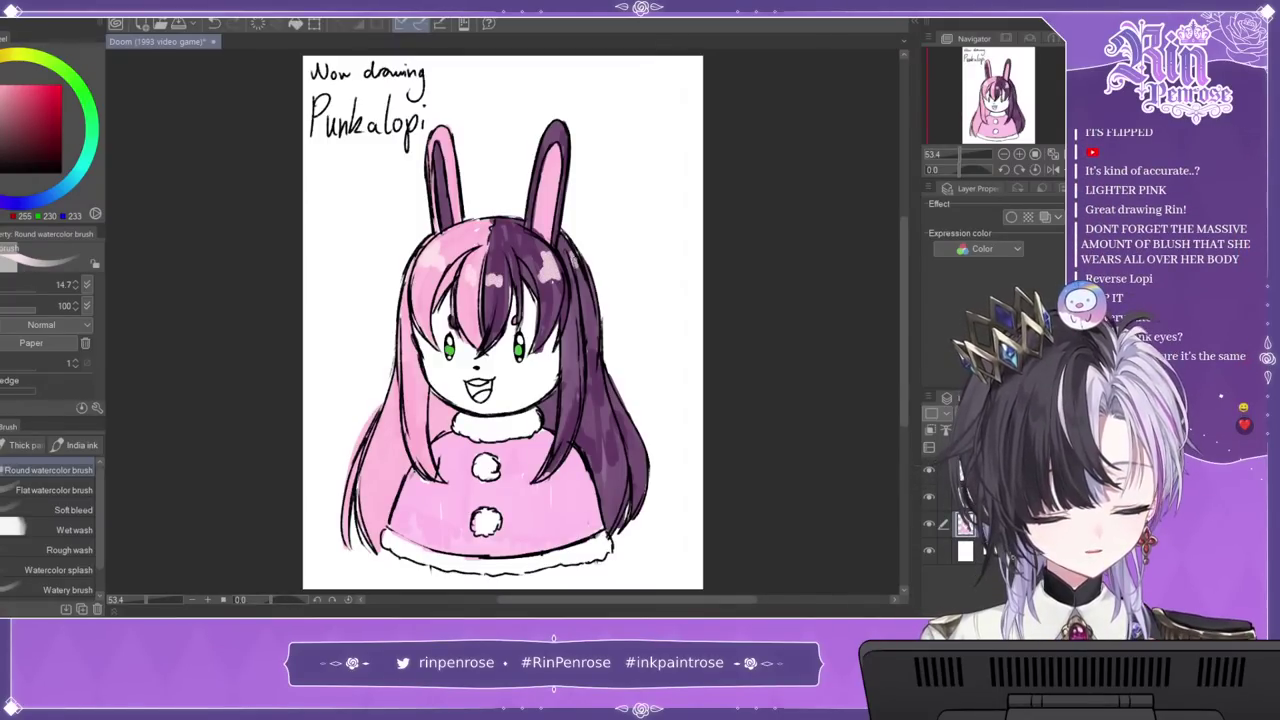
{"action": "key", "text": "ctrl+z"}
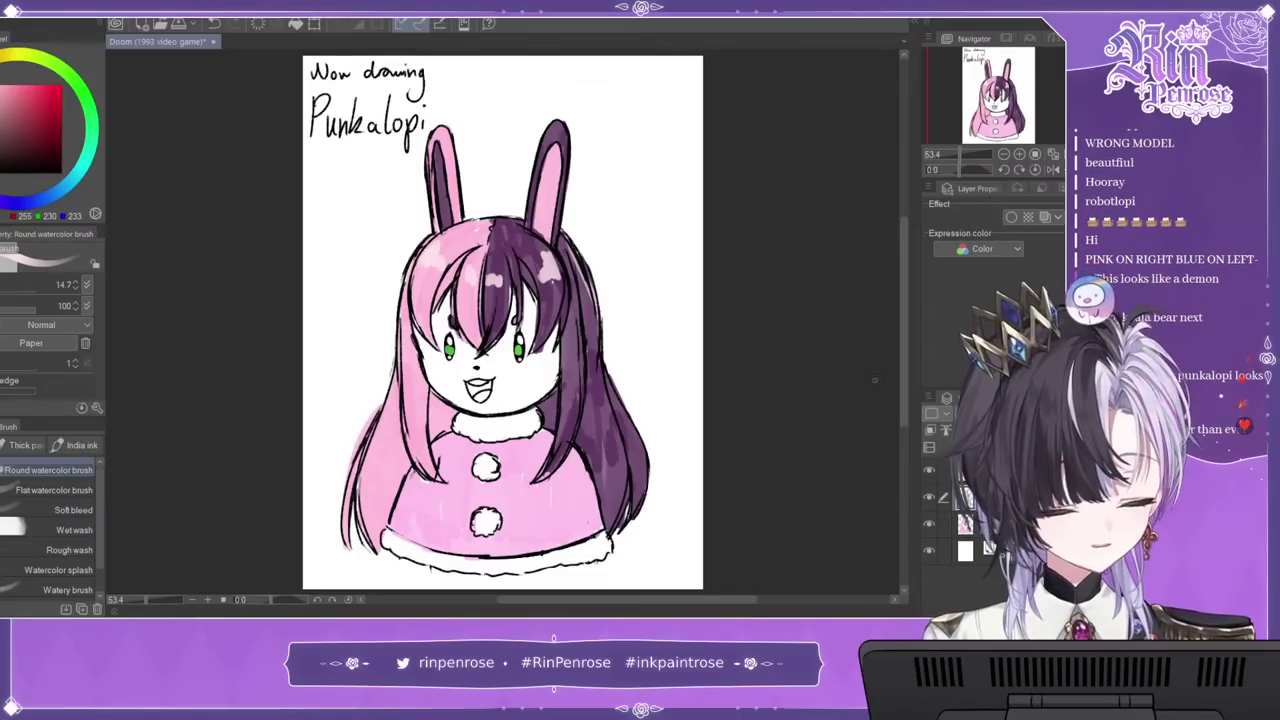
{"action": "left_click", "coordinate": [430, 262], "text": "alt"}
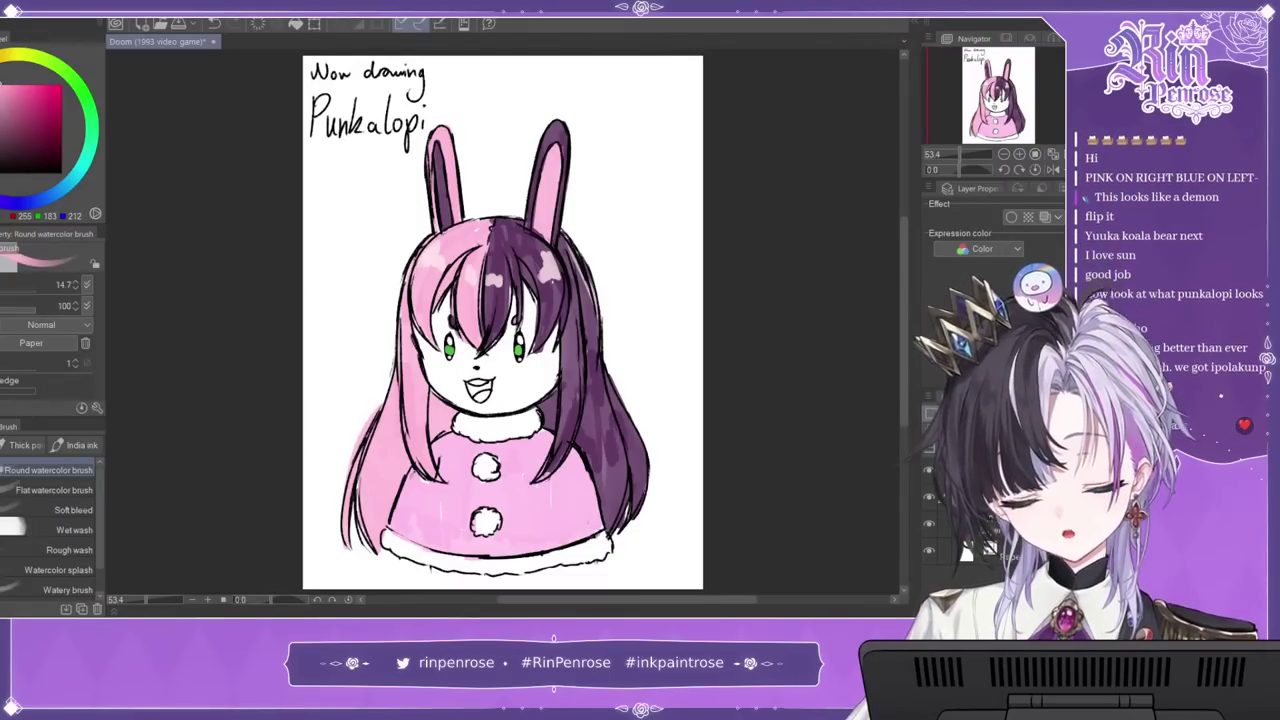
{"action": "left_click_drag", "start_coordinate": [479, 271], "coordinate": [499, 329]}
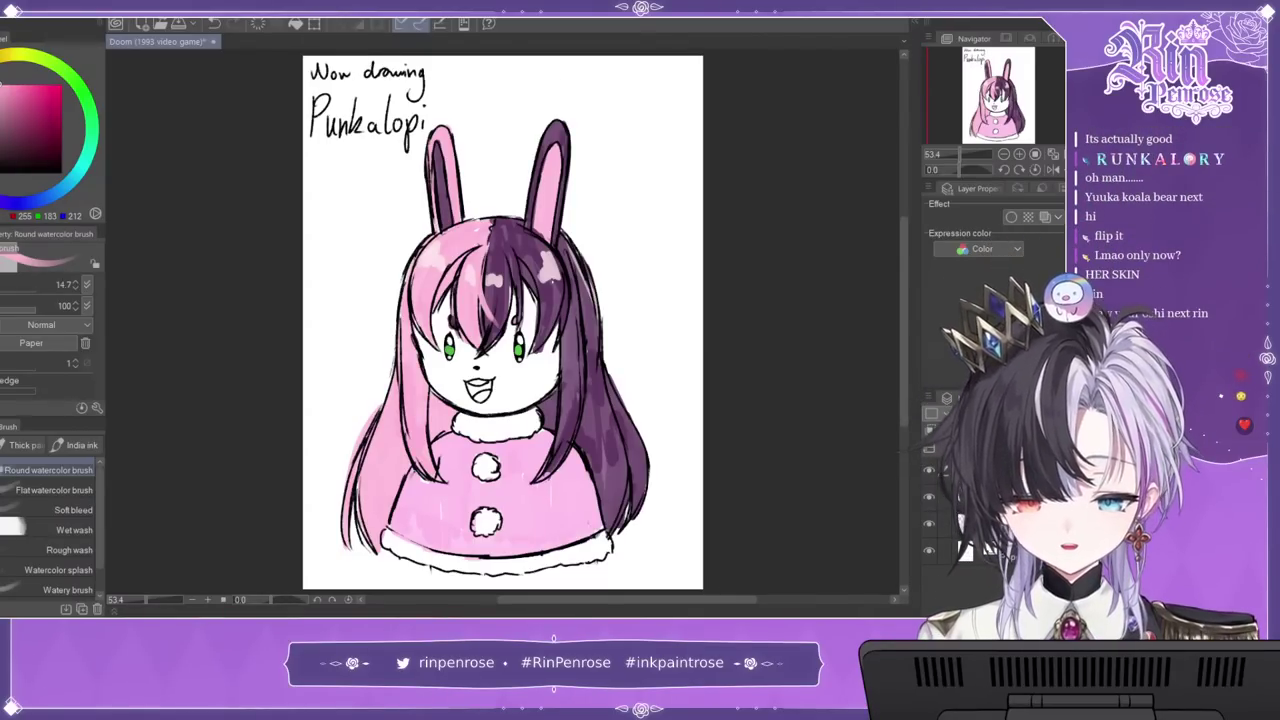
Step: Paste the Punkalopi reference artwork into a new canvas, and group the finished drawing's layers in a folder
{"action": "key", "text": "ctrl+v"}
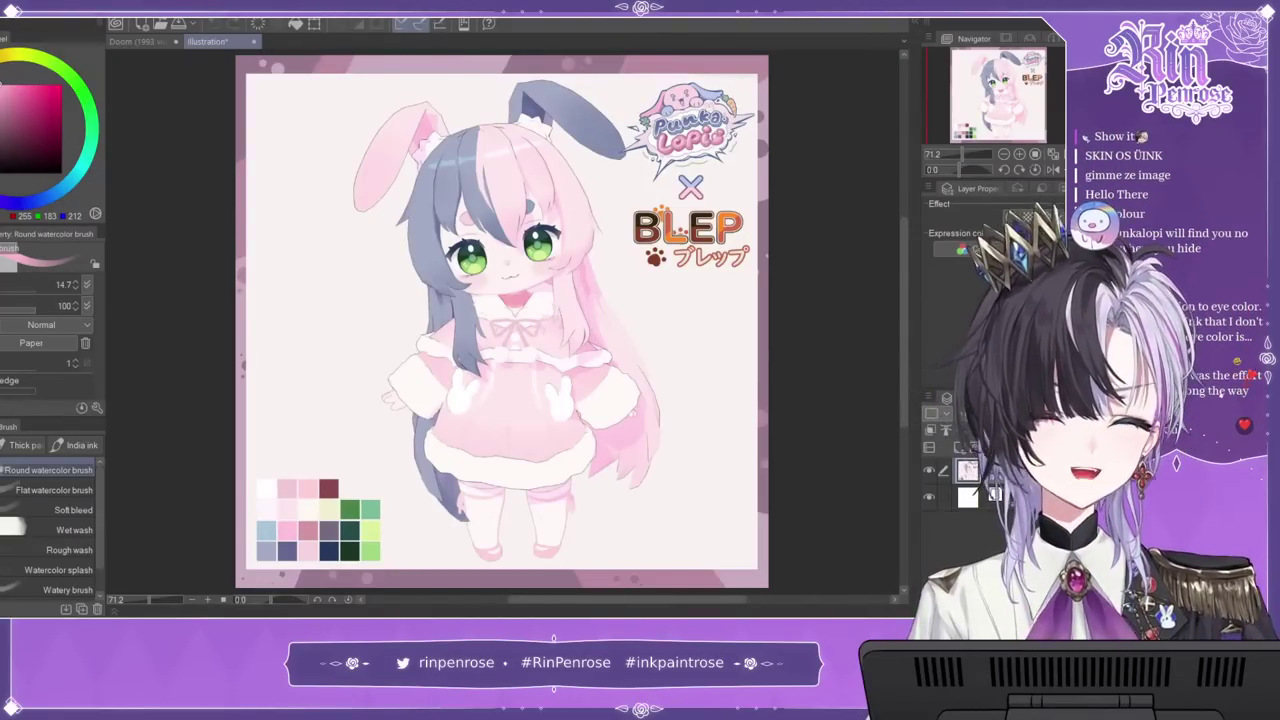
{"action": "left_click", "coordinate": [150, 41]}
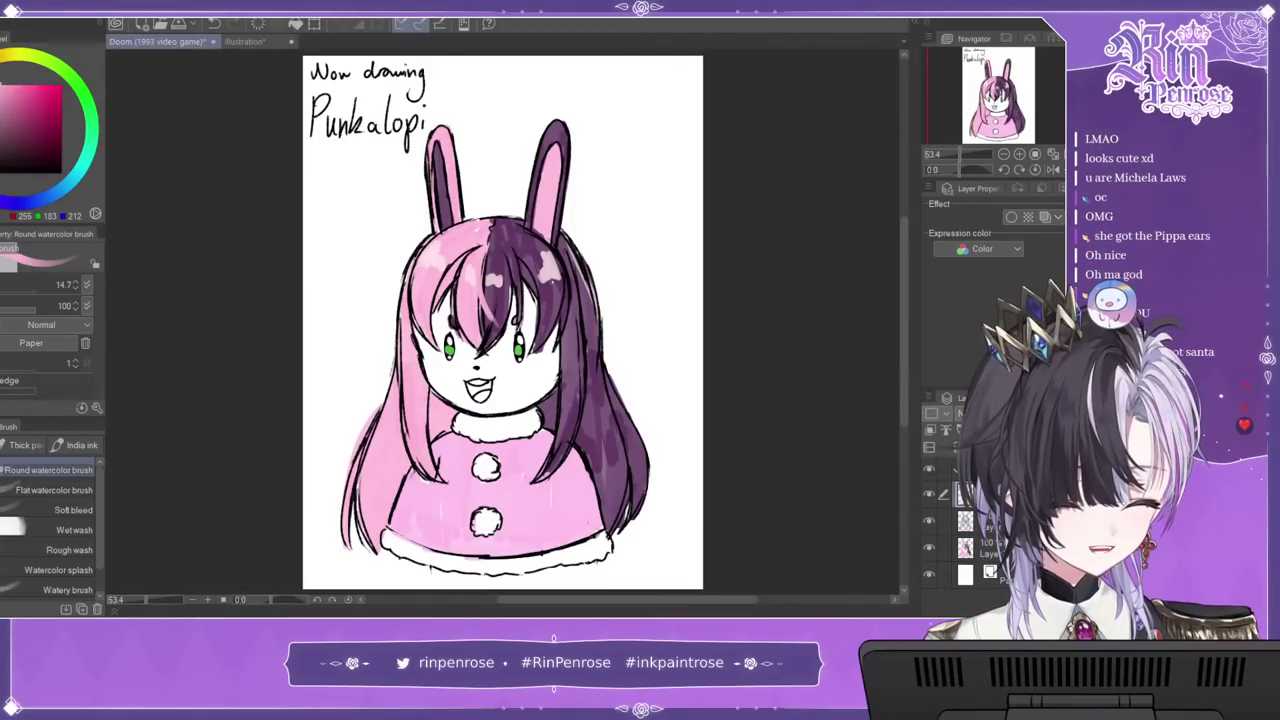
{"action": "left_click_drag", "start_coordinate": [1006, 553], "coordinate": [992, 497]}
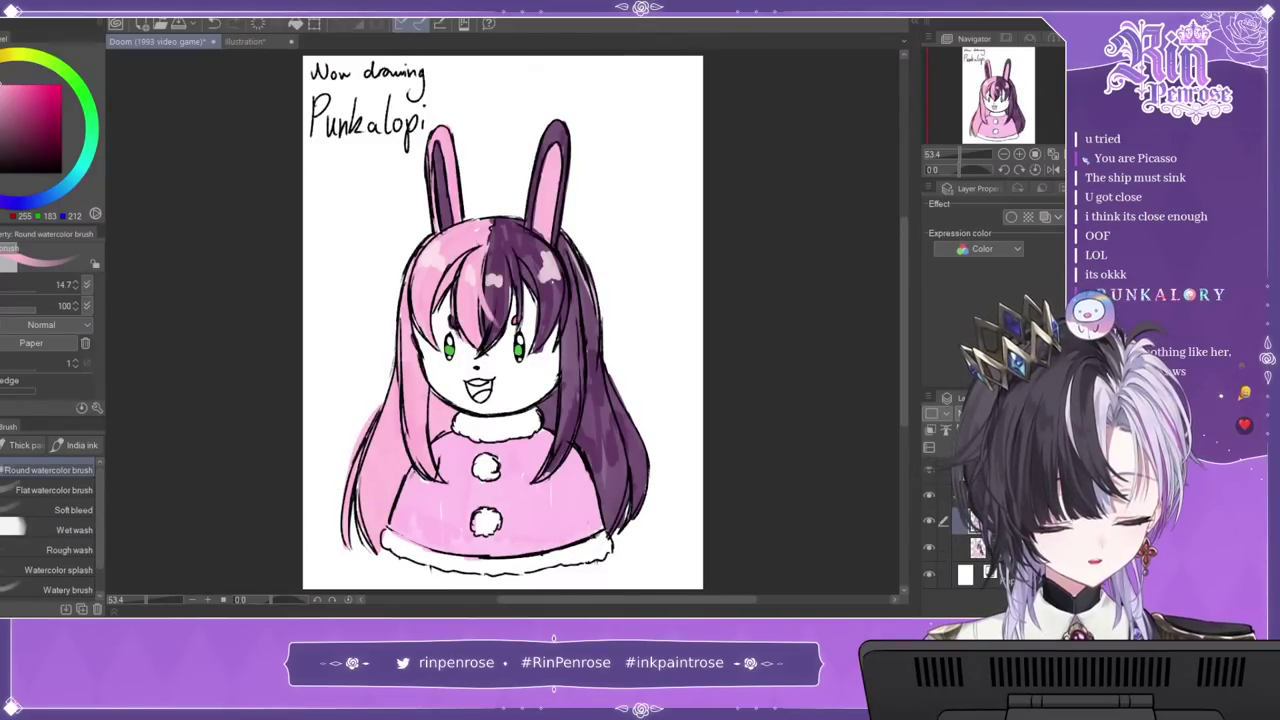
Step: Compare the finished drawing with the reference artwork, examining the hair sides, ears, face and outfit details
{"action": "left_click", "coordinate": [242, 42]}
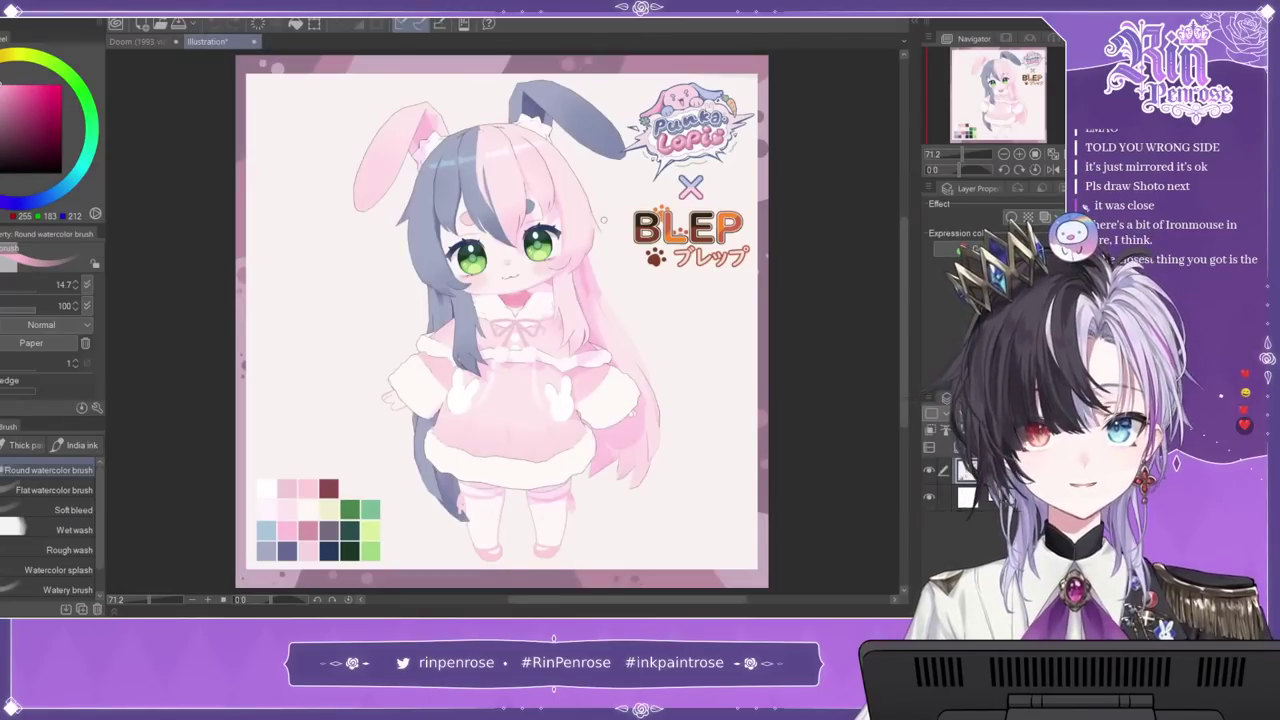
{"action": "left_click", "coordinate": [133, 44]}
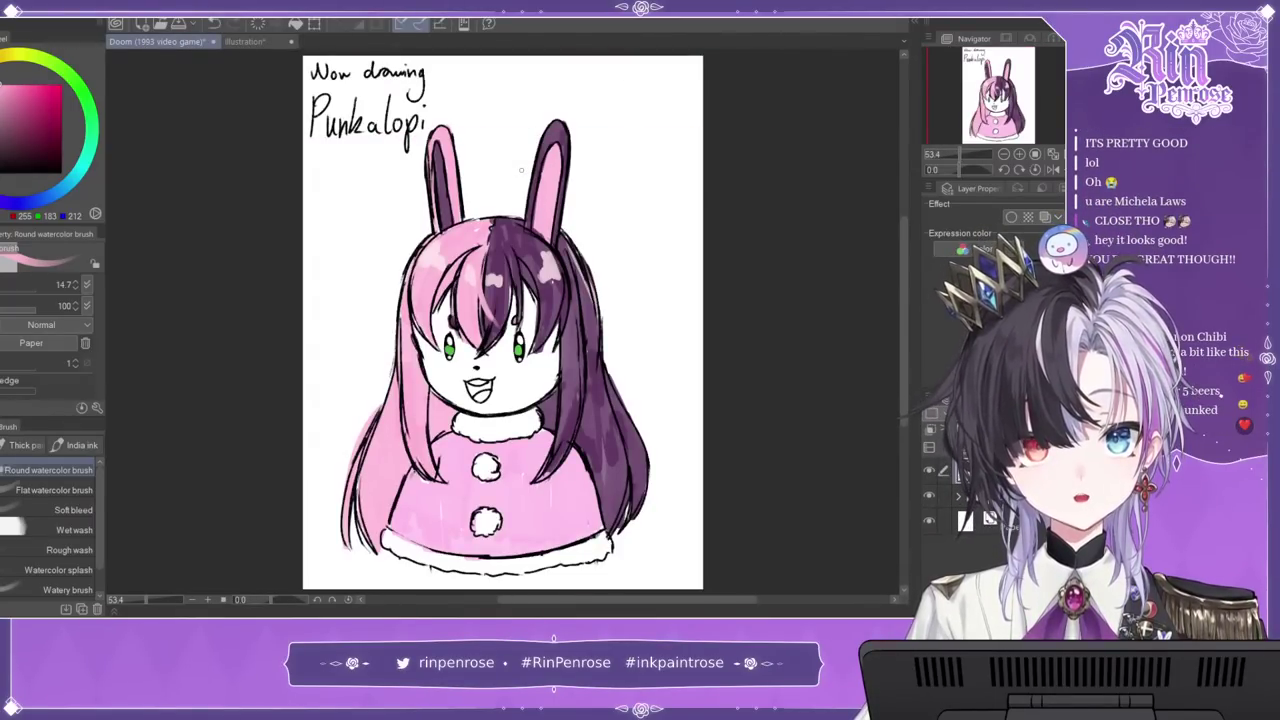
{"action": "left_click", "coordinate": [249, 41]}
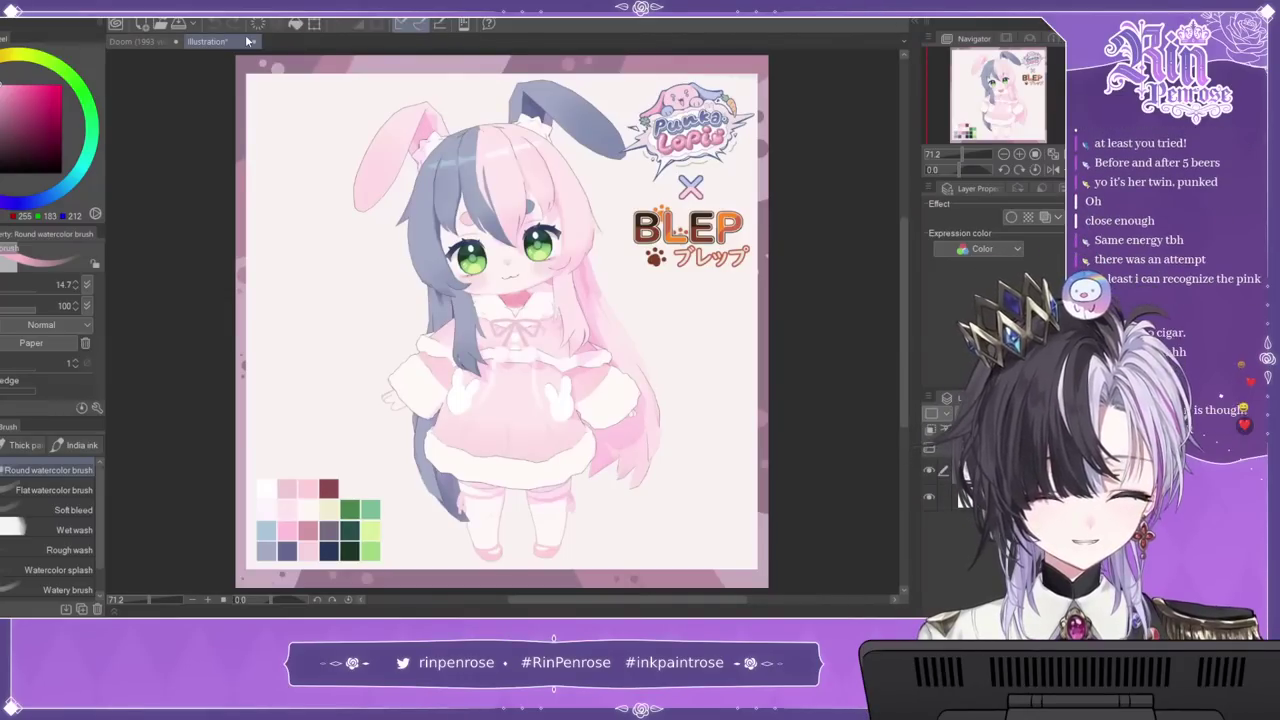
{"action": "left_click", "coordinate": [1019, 155]}
{"action": "left_click", "coordinate": [1019, 155]}
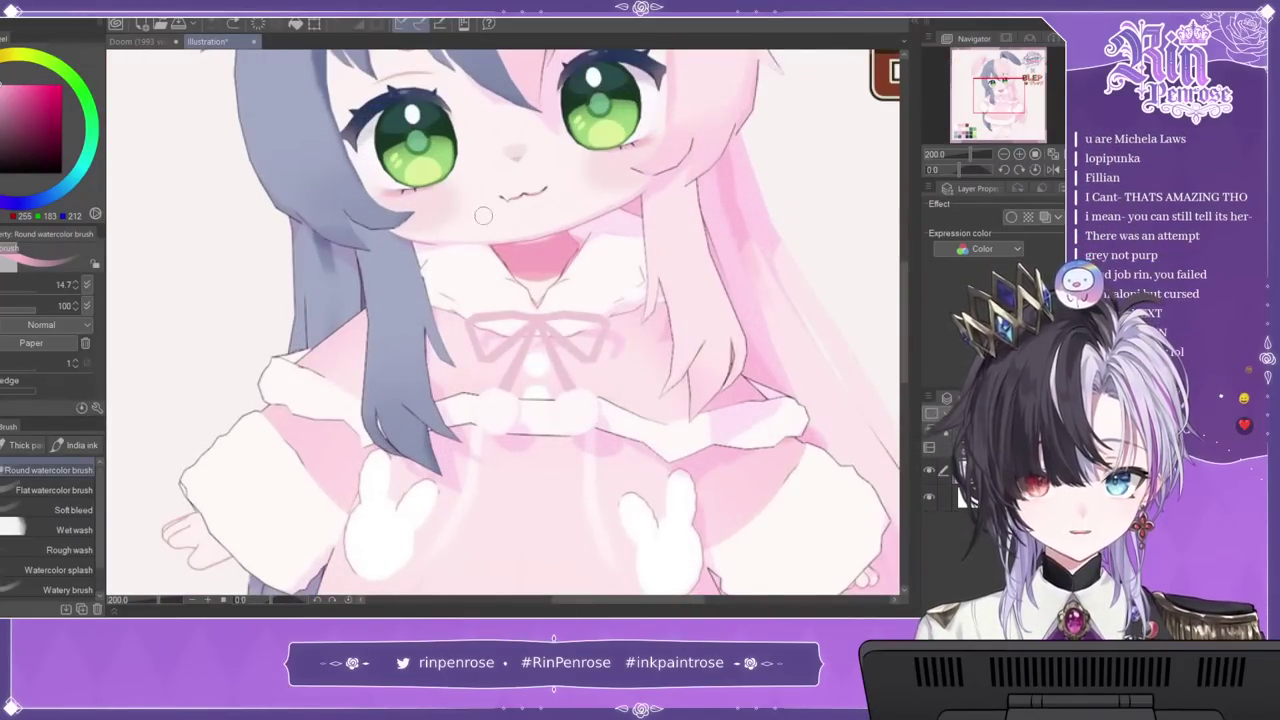
{"action": "left_click", "coordinate": [153, 44]}
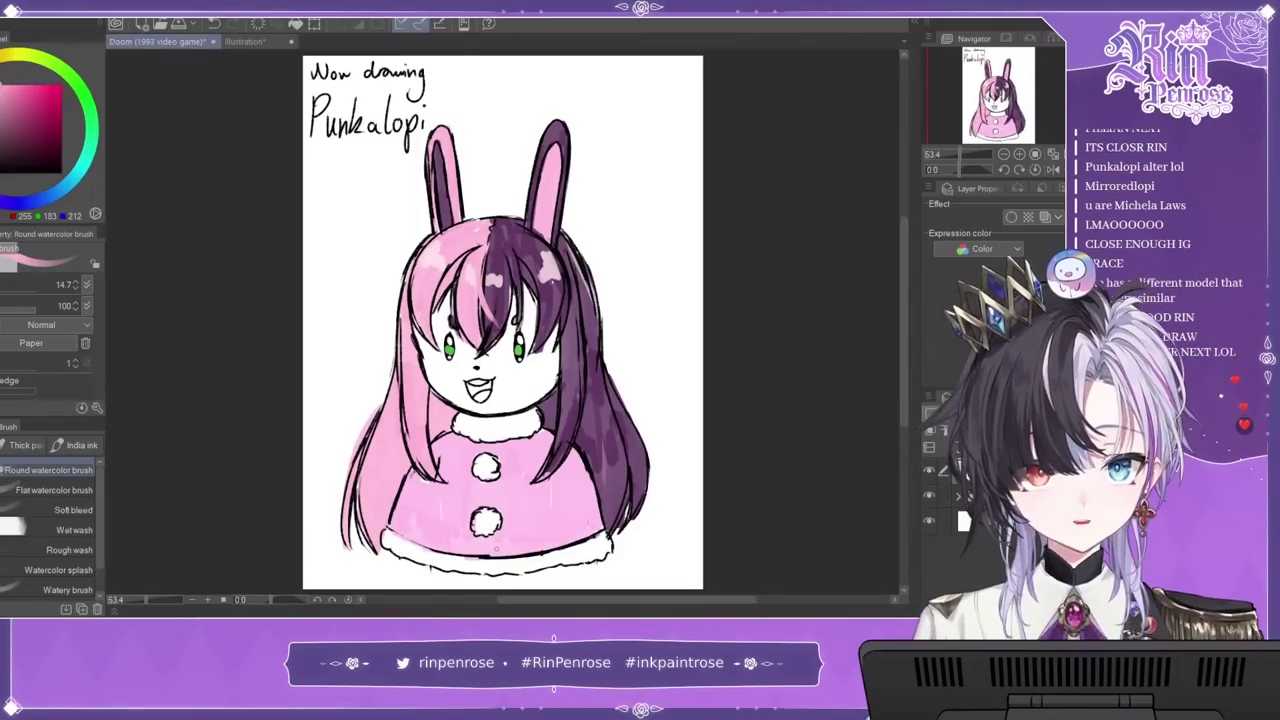
{"action": "left_click", "coordinate": [244, 41]}
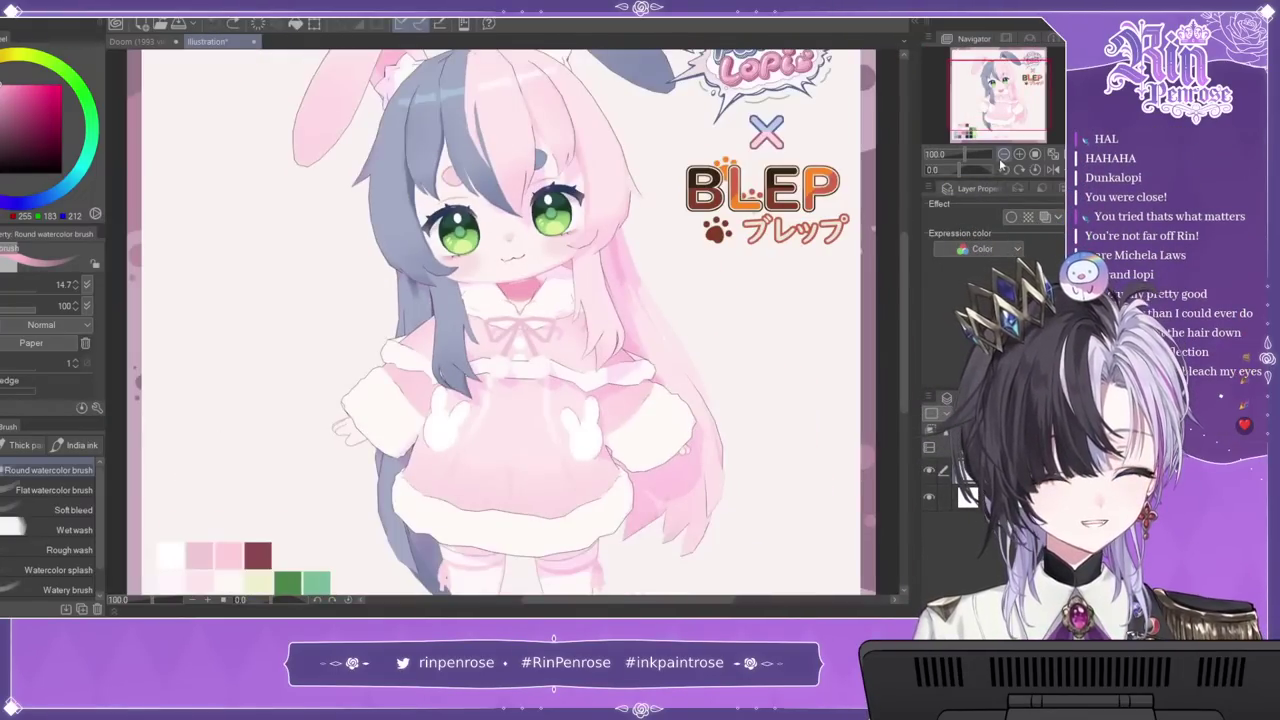
{"action": "left_click", "coordinate": [1004, 153]}
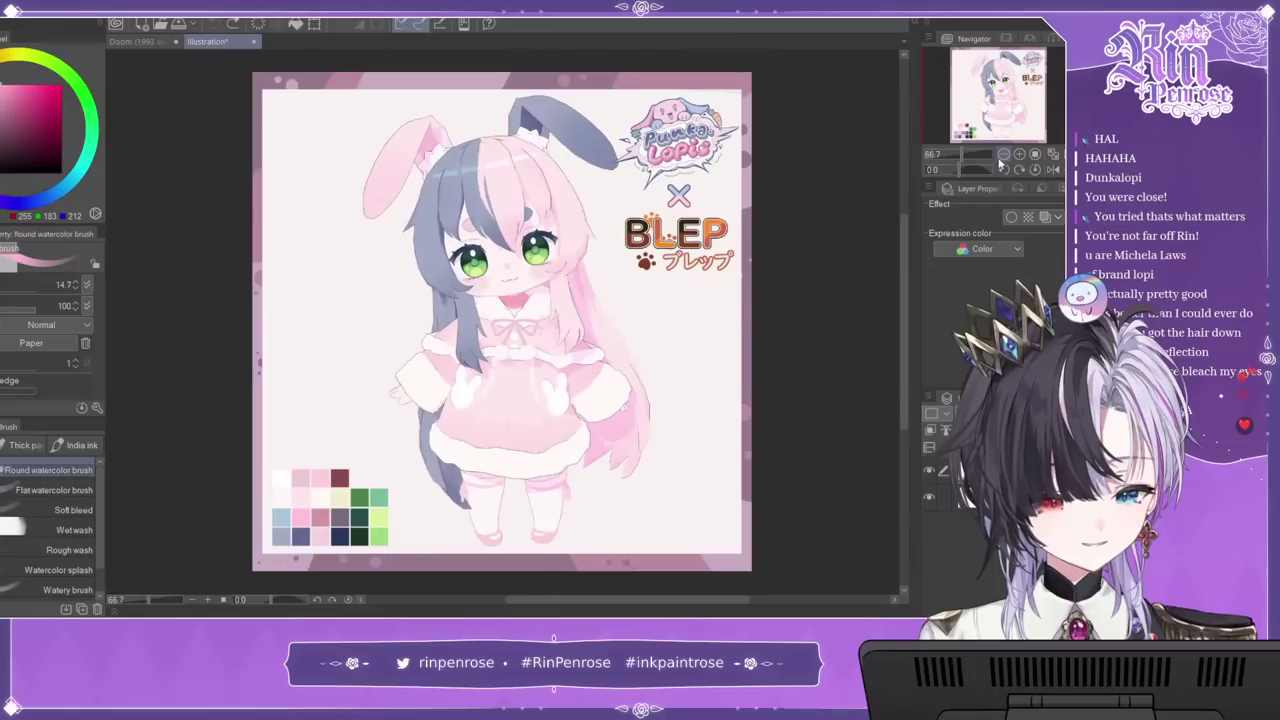
{"action": "left_click", "coordinate": [1004, 153]}
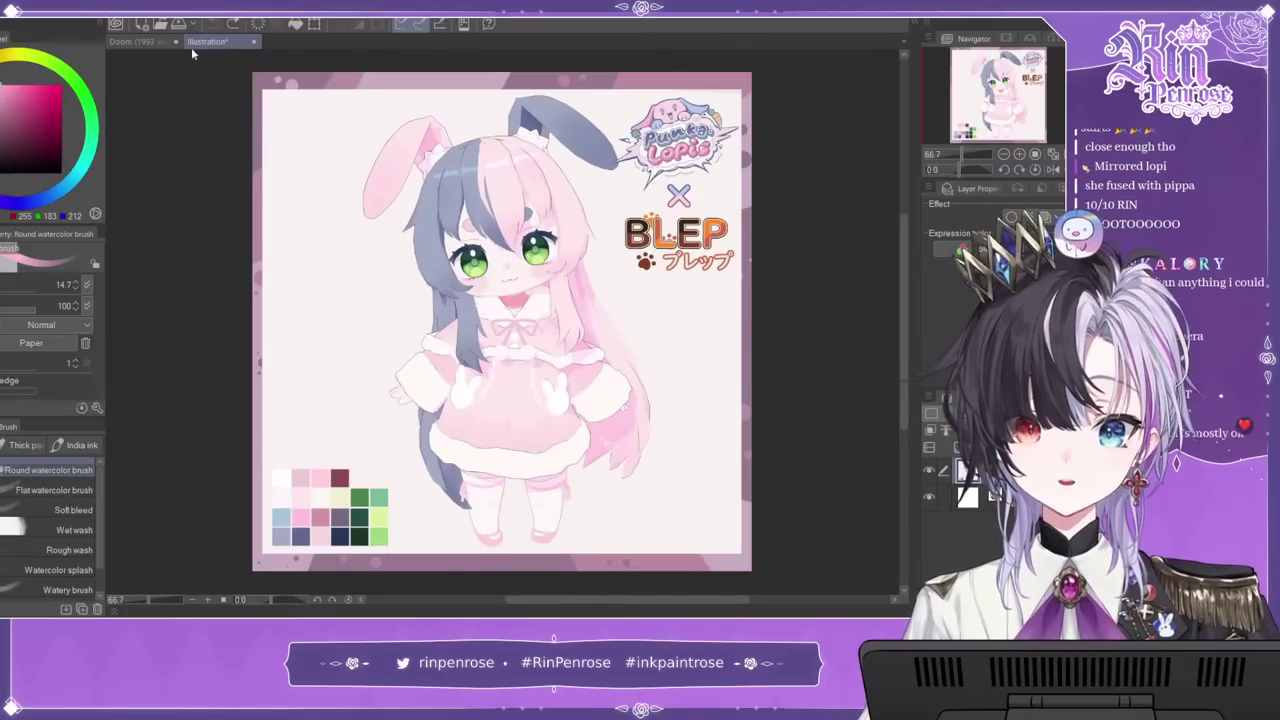
Step: Check the drawing mirrored horizontally, restore its normal orientation and close the reference illustration
{"action": "left_click", "coordinate": [148, 41]}
{"action": "left_click", "coordinate": [1051, 169]}
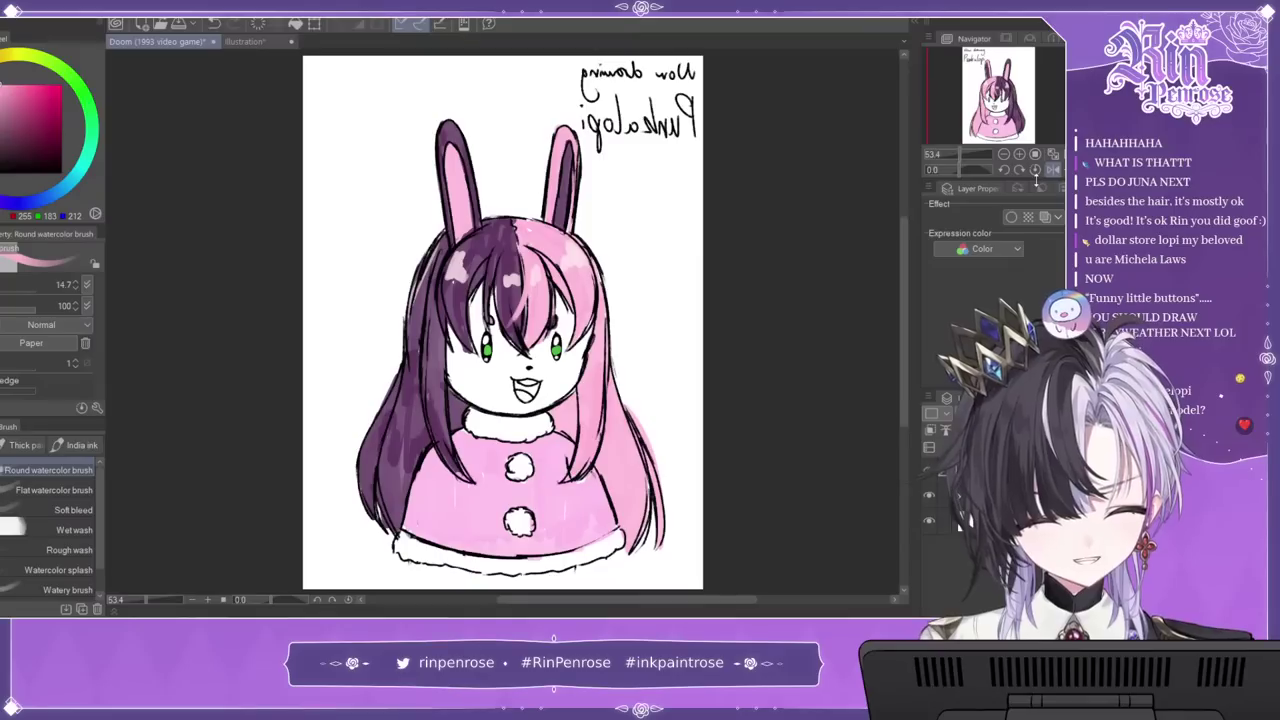
{"action": "left_click", "coordinate": [1051, 169]}
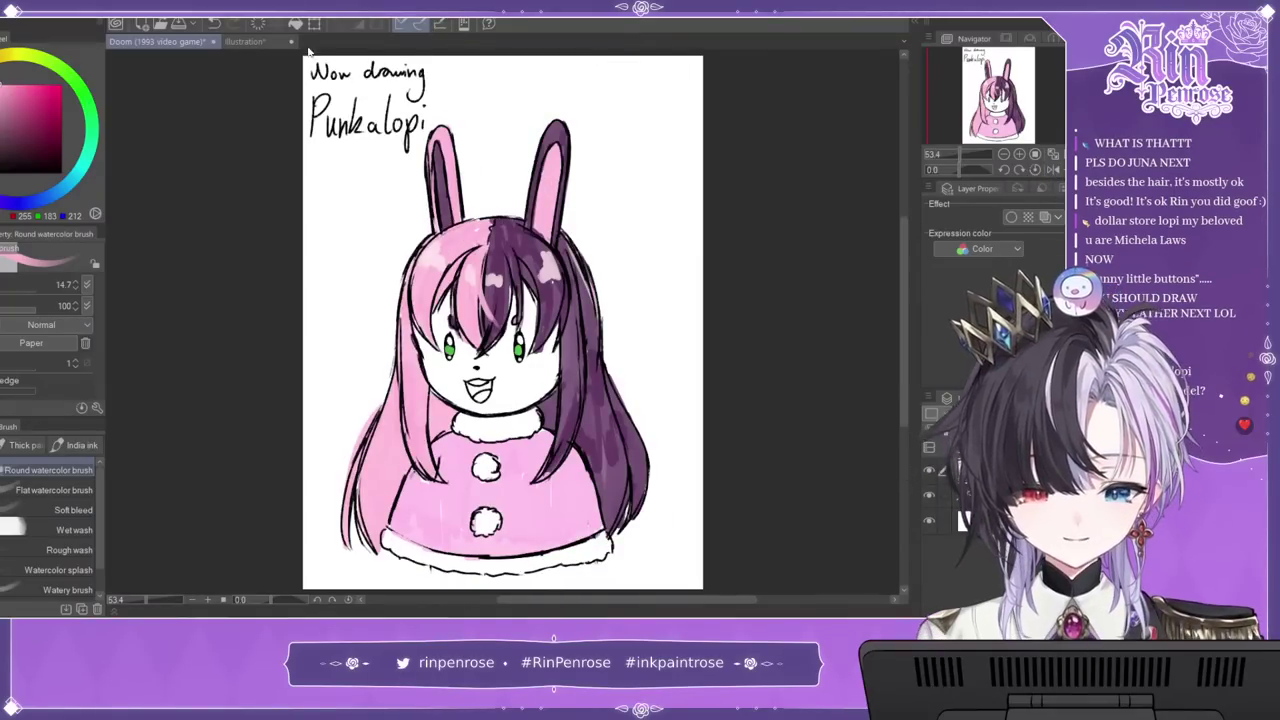
{"action": "left_click", "coordinate": [280, 41]}
{"action": "left_click", "coordinate": [254, 41]}
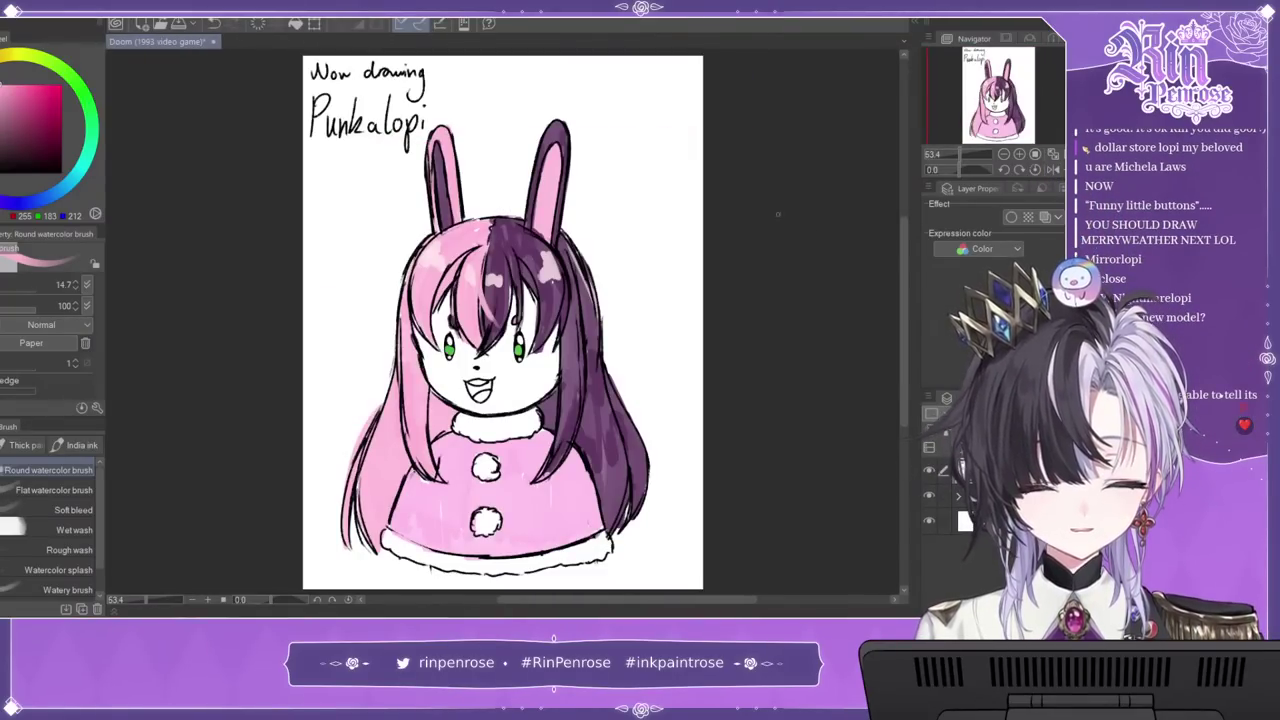
Step: Hide the folder holding the Punkalopi drawing and erase the name beneath the "Now drawing" heading
{"action": "left_click", "coordinate": [929, 495]}
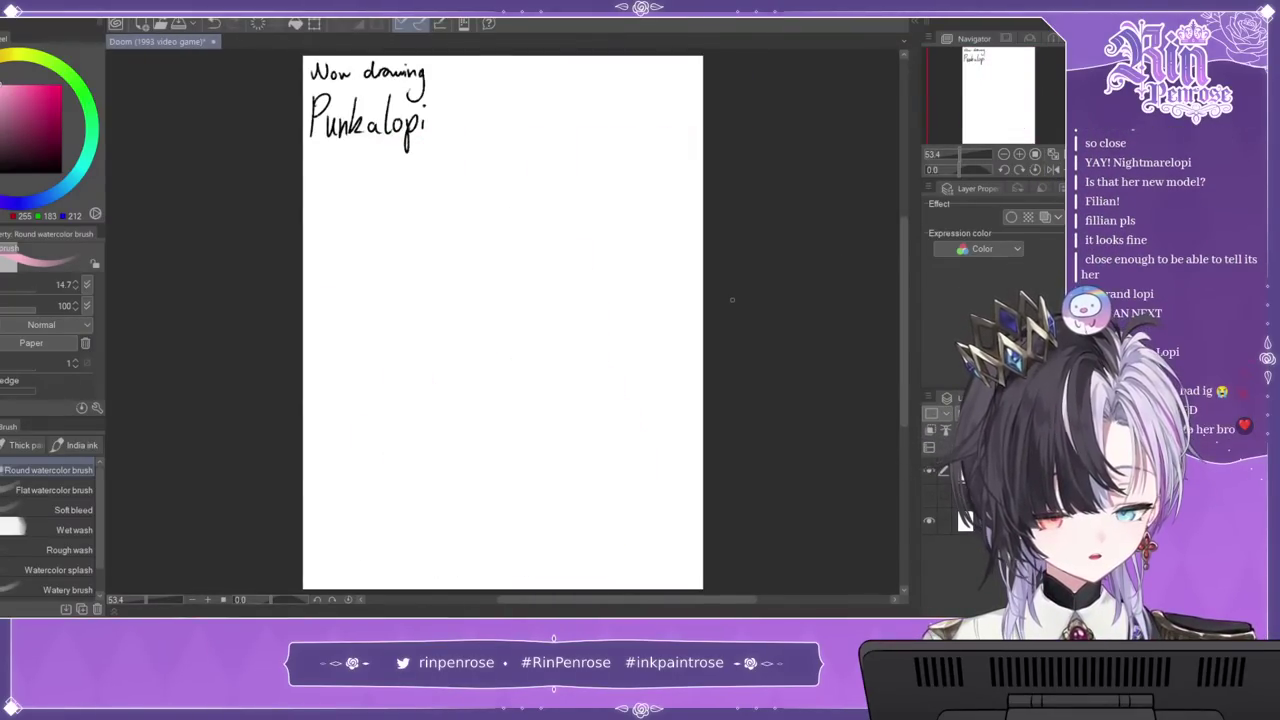
{"action": "key", "text": "e"}
{"action": "mouse_move", "coordinate": [324, 110]}
{"action": "left_mouse_down"}
{"action": "mouse_move", "coordinate": [330, 148]}
{"action": "mouse_move", "coordinate": [371, 101]}
{"action": "mouse_move", "coordinate": [378, 132]}
{"action": "mouse_move", "coordinate": [393, 101]}
{"action": "mouse_move", "coordinate": [408, 152]}
{"action": "mouse_move", "coordinate": [425, 113]}
{"action": "left_mouse_up"}
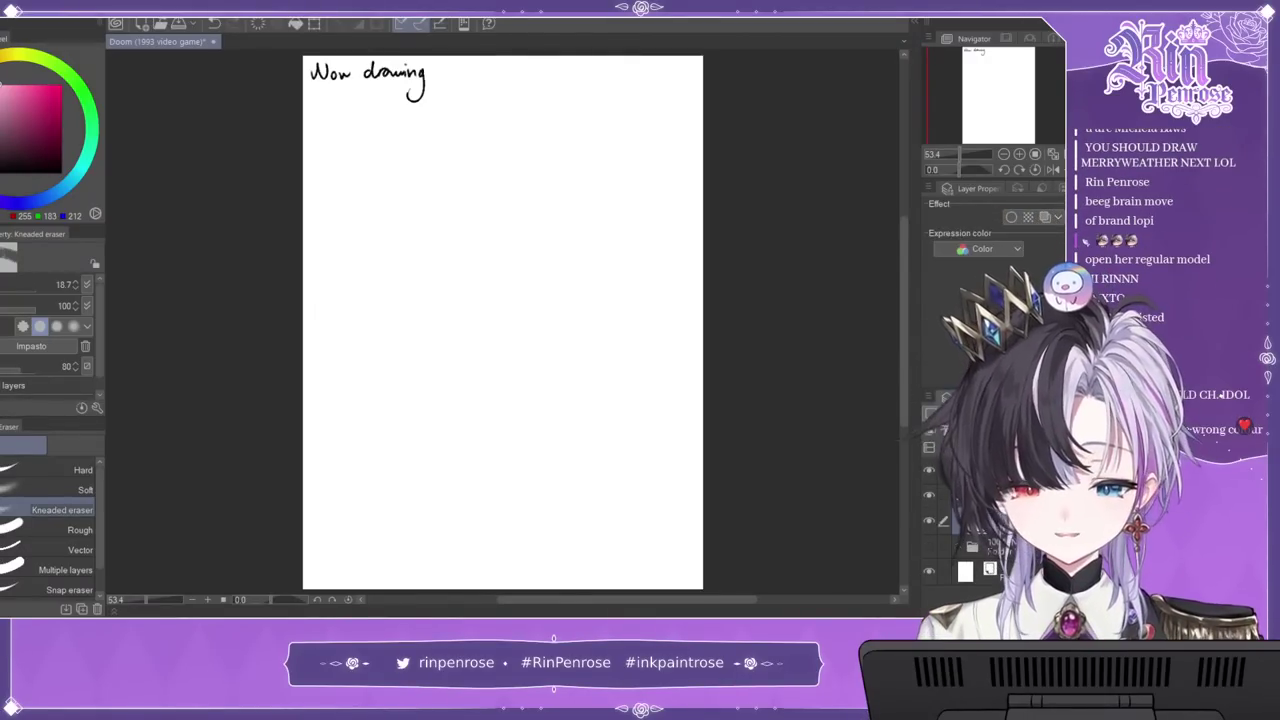
Step: Switch to the 線画用ペン pen, set its brush size to 14.7 and clear the test scribbles from the page
{"action": "key", "text": "p"}
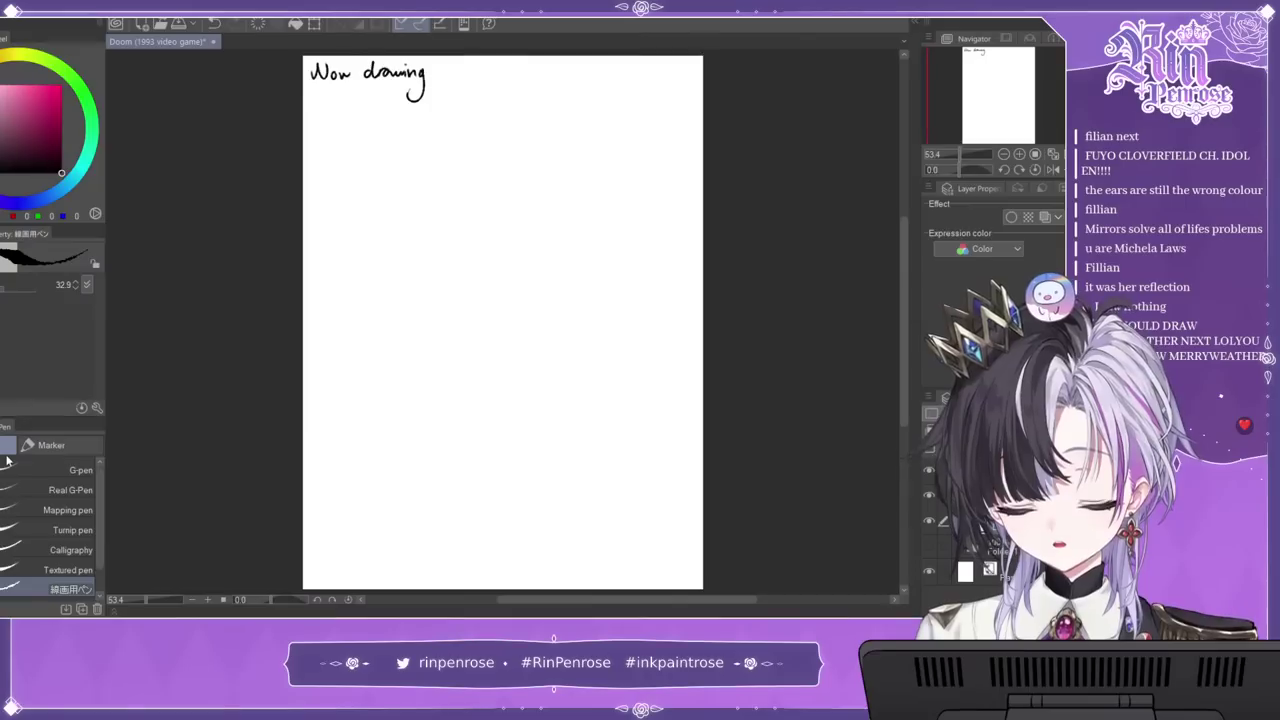
{"action": "left_click_drag", "start_coordinate": [399, 242], "coordinate": [483, 170]}
{"action": "left_click_drag", "start_coordinate": [452, 261], "coordinate": [582, 297]}
{"action": "left_click", "coordinate": [1019, 155]}
{"action": "left_click", "coordinate": [1019, 155]}
{"action": "left_click", "coordinate": [1019, 155]}
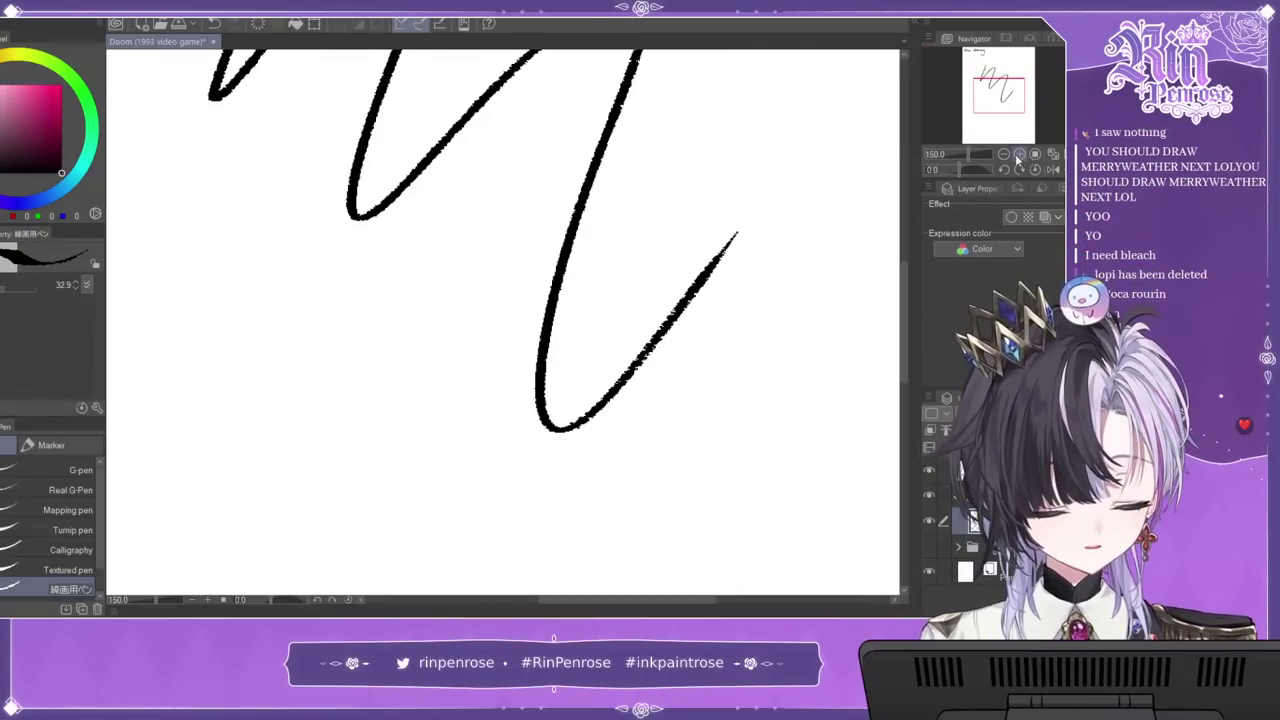
{"action": "left_click", "coordinate": [1053, 154]}
{"action": "key", "text": "ctrl+z"}
{"action": "left_click_drag", "start_coordinate": [3, 290], "coordinate": [1, 292]}
{"action": "mouse_move", "coordinate": [408, 239]}
{"action": "left_mouse_down"}
{"action": "mouse_move", "coordinate": [436, 304]}
{"action": "mouse_move", "coordinate": [531, 285]}
{"action": "mouse_move", "coordinate": [545, 357]}
{"action": "left_mouse_up"}
{"action": "key", "text": "Delete"}
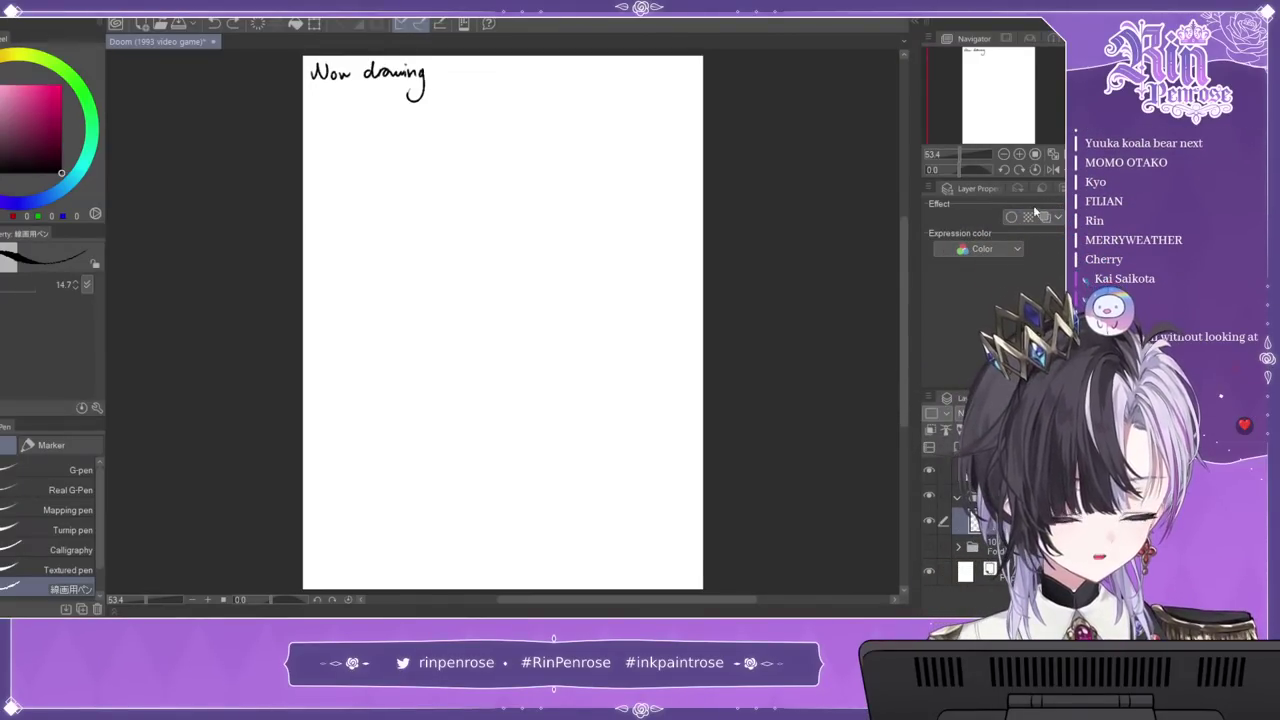
Step: Handwrite the name "Fillian" in black beneath the "Now drawing" heading
{"action": "left_click", "coordinate": [1020, 154]}
{"action": "left_click_drag", "start_coordinate": [1008, 98], "coordinate": [1007, 84]}
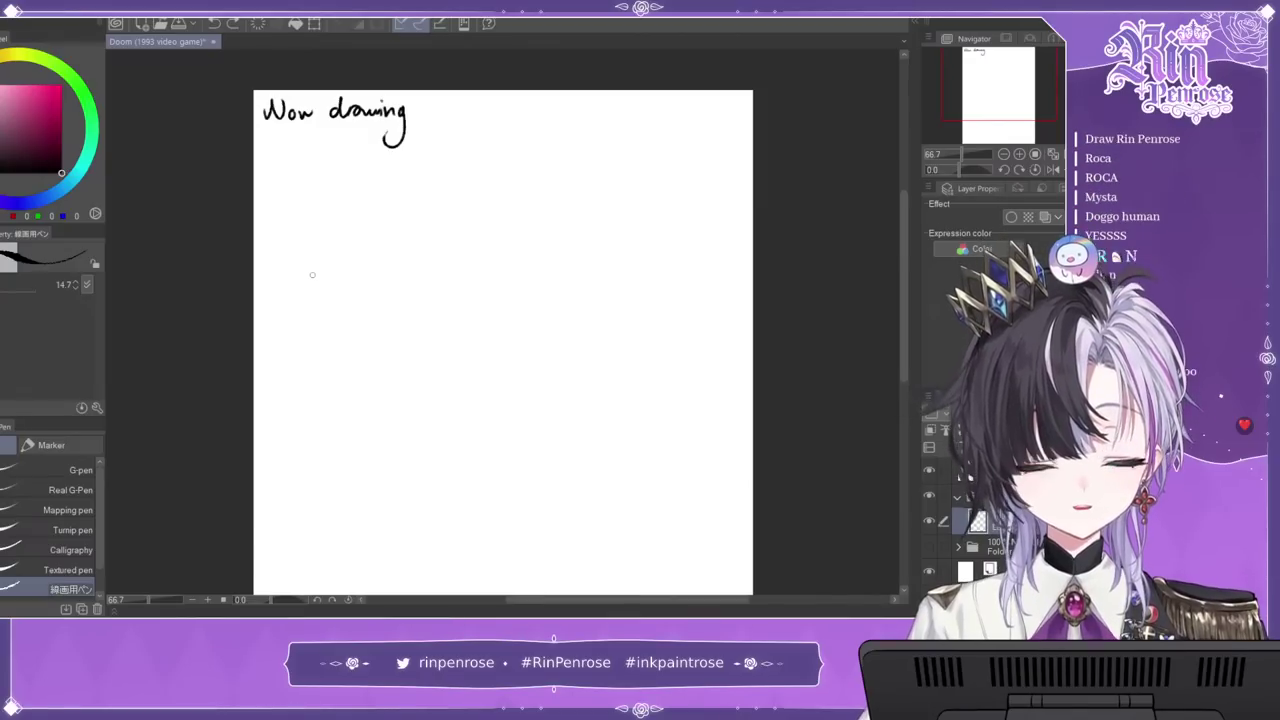
{"action": "left_click_drag", "start_coordinate": [271, 141], "coordinate": [271, 183]}
{"action": "mouse_move", "coordinate": [270, 142]}
{"action": "left_mouse_down"}
{"action": "mouse_move", "coordinate": [294, 141]}
{"action": "mouse_move", "coordinate": [304, 181]}
{"action": "left_mouse_up"}
{"action": "mouse_move", "coordinate": [311, 138]}
{"action": "left_mouse_down"}
{"action": "mouse_move", "coordinate": [311, 181]}
{"action": "mouse_move", "coordinate": [350, 178]}
{"action": "left_mouse_up"}
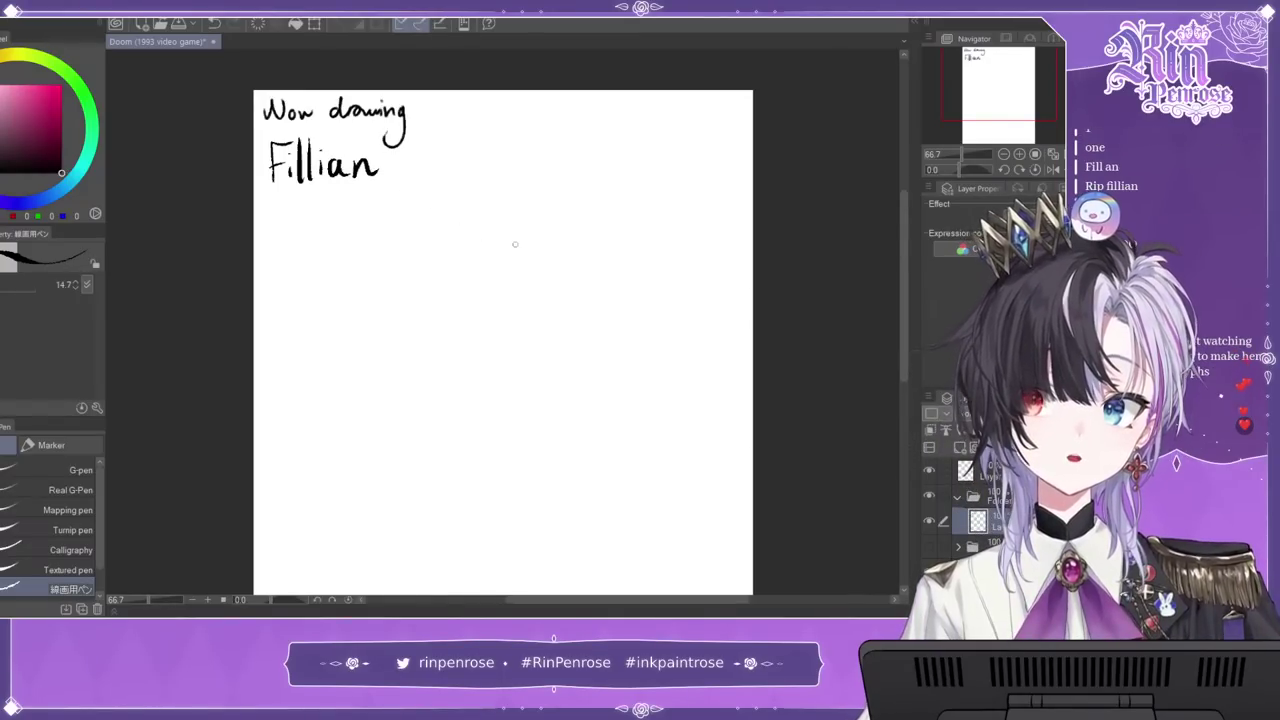
Step: Undo the letters after the first "l" and rewrite the ending so the title reads "Filian"
{"action": "key", "text": "ctrl+z"}
{"action": "key", "text": "ctrl+z"}
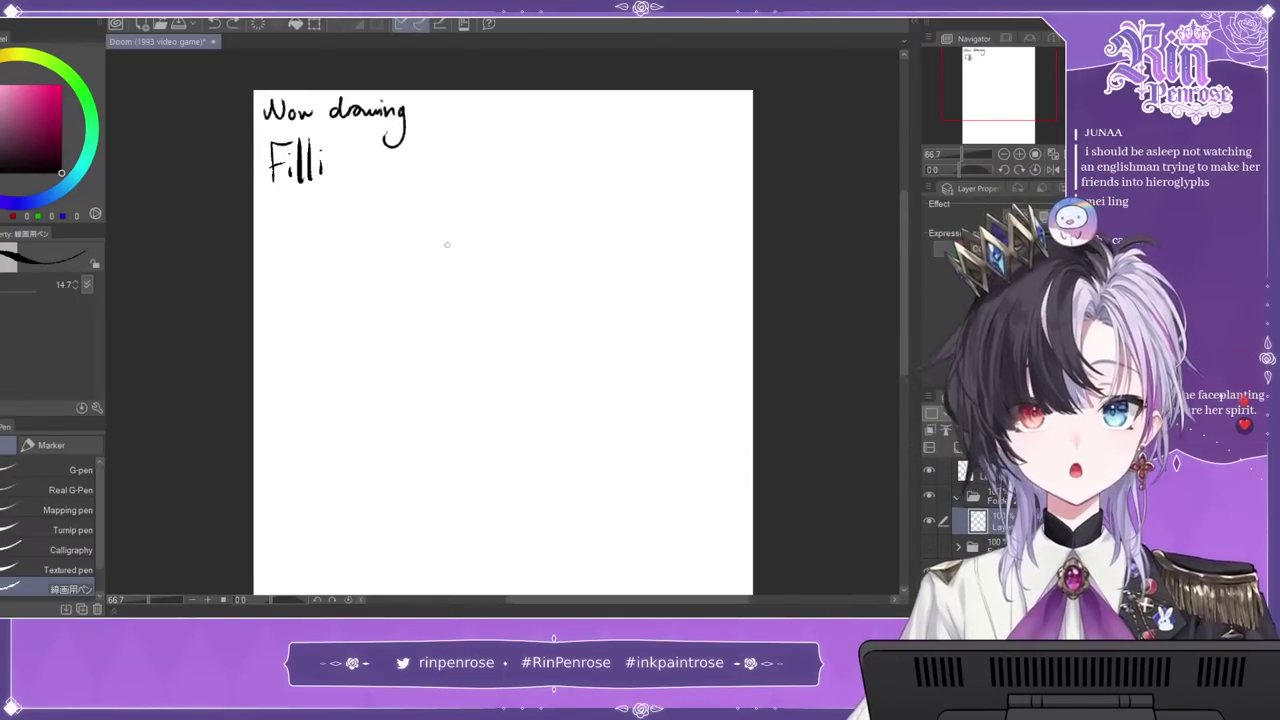
{"action": "key", "text": "ctrl+z"}
{"action": "key", "text": "ctrl+z"}
{"action": "left_click_drag", "start_coordinate": [321, 156], "coordinate": [321, 176]}
{"action": "mouse_move", "coordinate": [338, 160]}
{"action": "left_mouse_down"}
{"action": "mouse_move", "coordinate": [340, 175]}
{"action": "mouse_move", "coordinate": [372, 176]}
{"action": "left_mouse_up"}
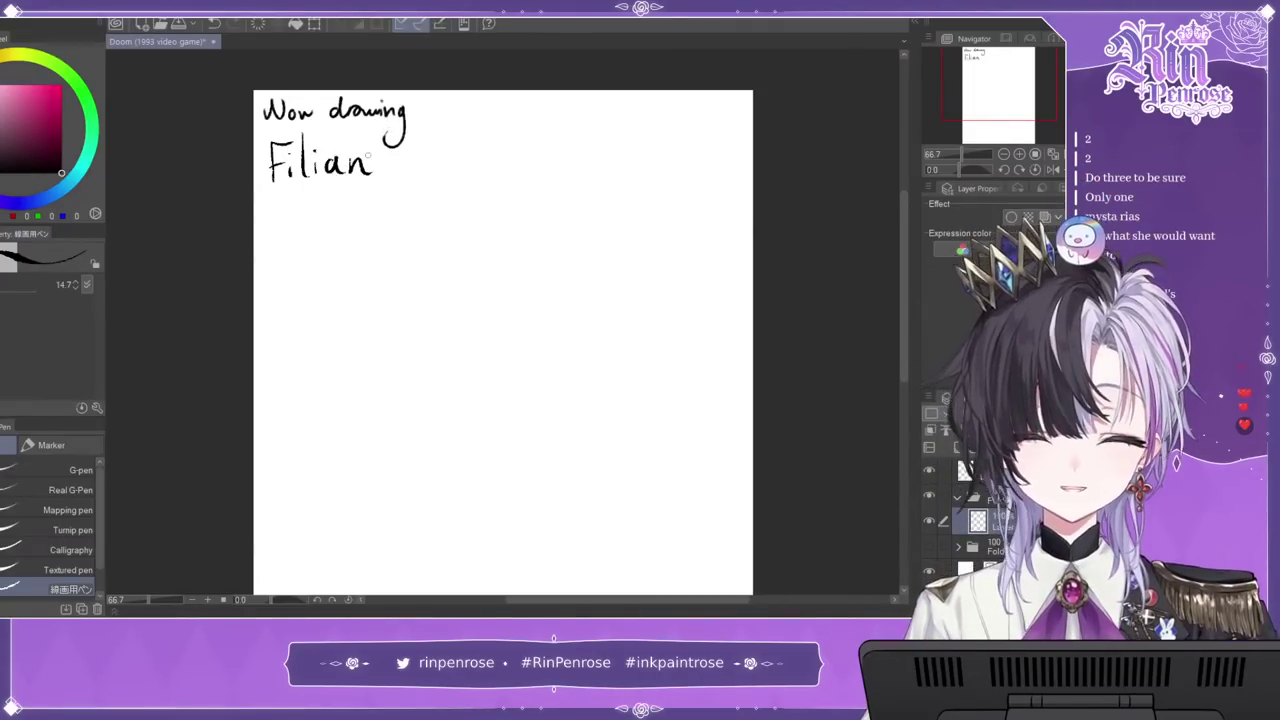
{"action": "left_click_drag", "start_coordinate": [272, 189], "coordinate": [338, 201]}
{"action": "left_click_drag", "start_coordinate": [342, 186], "coordinate": [364, 201]}
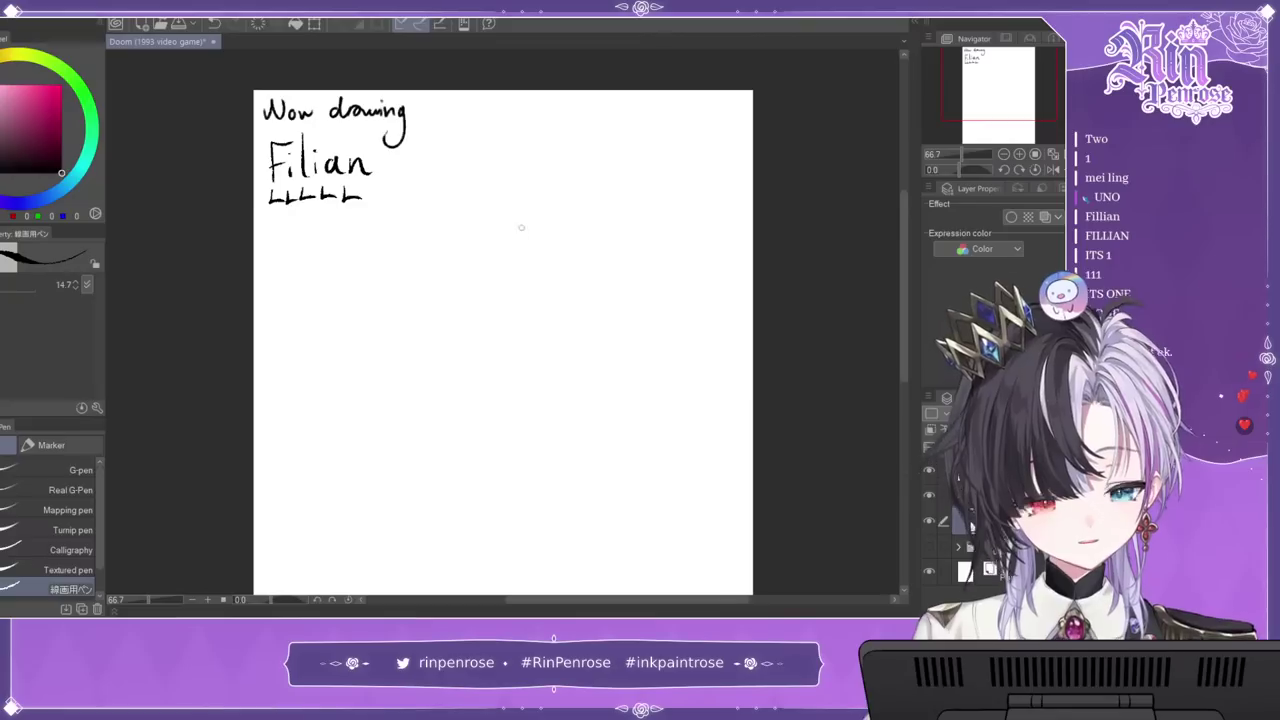
{"action": "key", "text": "ctrl+z"}
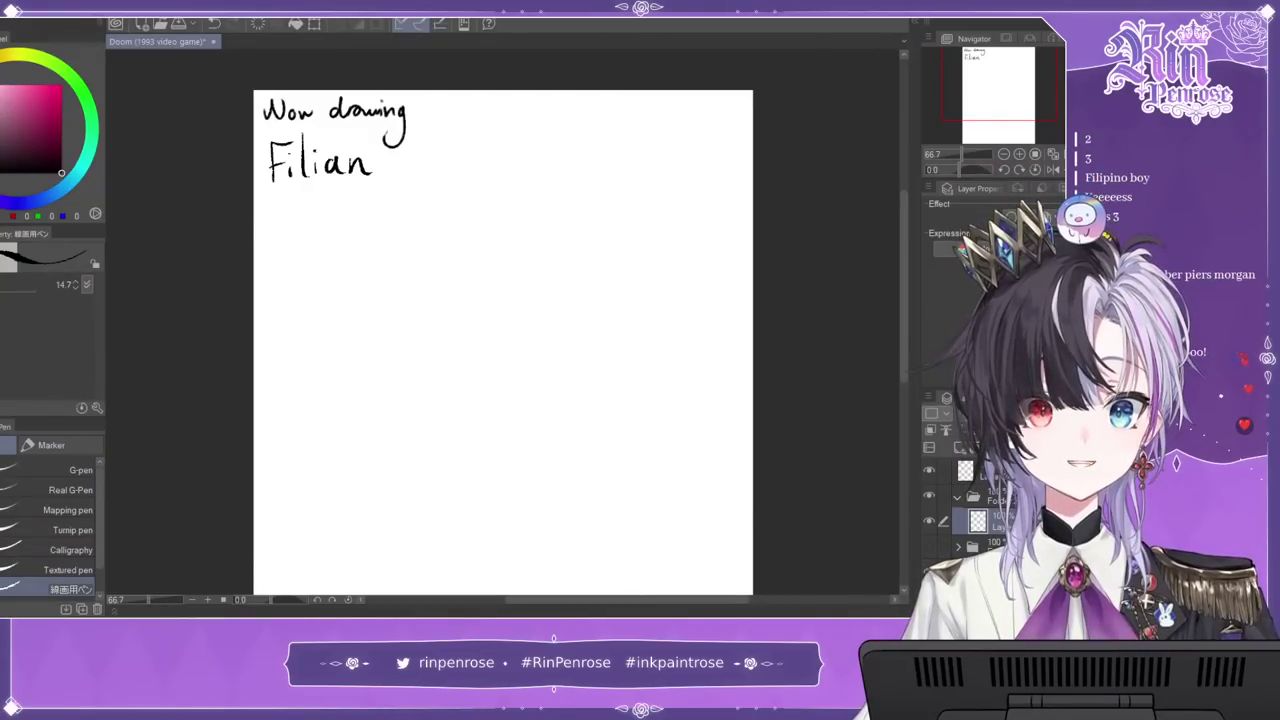
Step: Sketch the rounded crown and both sides of Filian's head below the title, leaving the outline open at the chin
{"action": "left_click_drag", "start_coordinate": [995, 71], "coordinate": [1012, 86]}
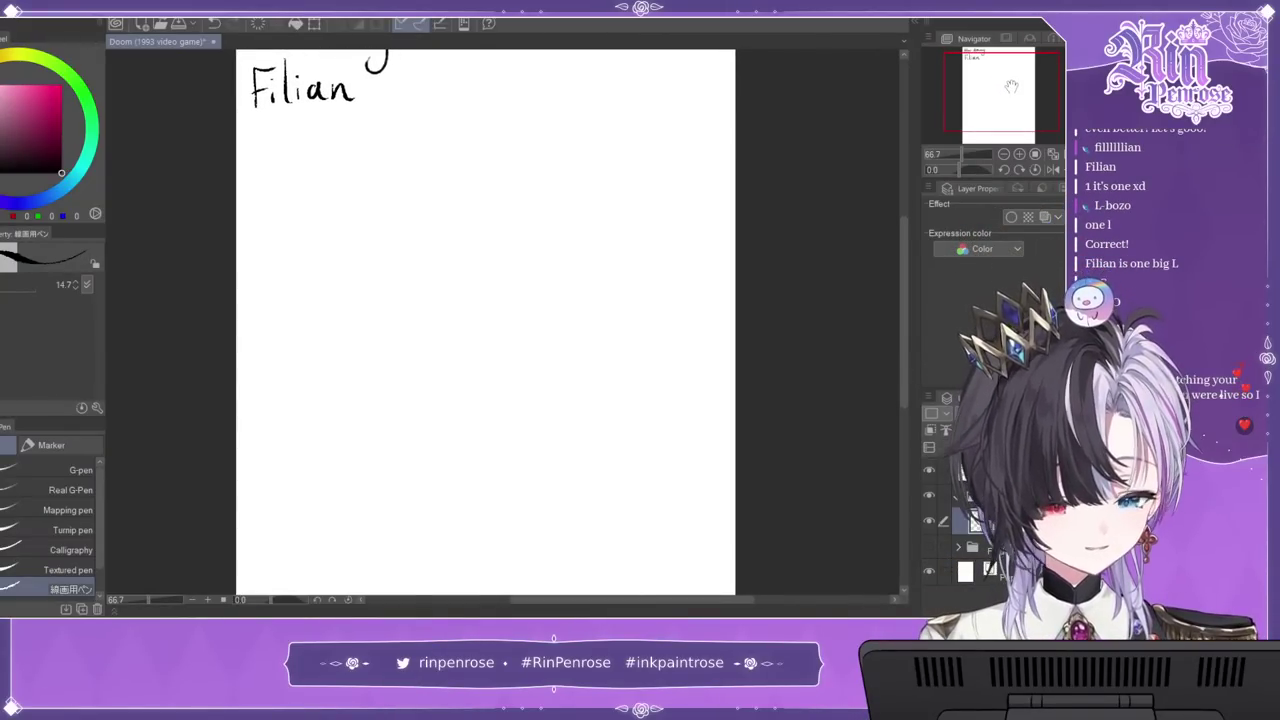
{"action": "mouse_move", "coordinate": [445, 157]}
{"action": "left_mouse_down"}
{"action": "mouse_move", "coordinate": [368, 250]}
{"action": "mouse_move", "coordinate": [378, 305]}
{"action": "left_mouse_up"}
{"action": "mouse_move", "coordinate": [400, 186]}
{"action": "left_mouse_down"}
{"action": "mouse_move", "coordinate": [494, 148]}
{"action": "mouse_move", "coordinate": [554, 160]}
{"action": "mouse_move", "coordinate": [572, 216]}
{"action": "left_mouse_up"}
{"action": "mouse_move", "coordinate": [548, 168]}
{"action": "left_mouse_down"}
{"action": "mouse_move", "coordinate": [582, 272]}
{"action": "mouse_move", "coordinate": [568, 322]}
{"action": "left_mouse_up"}
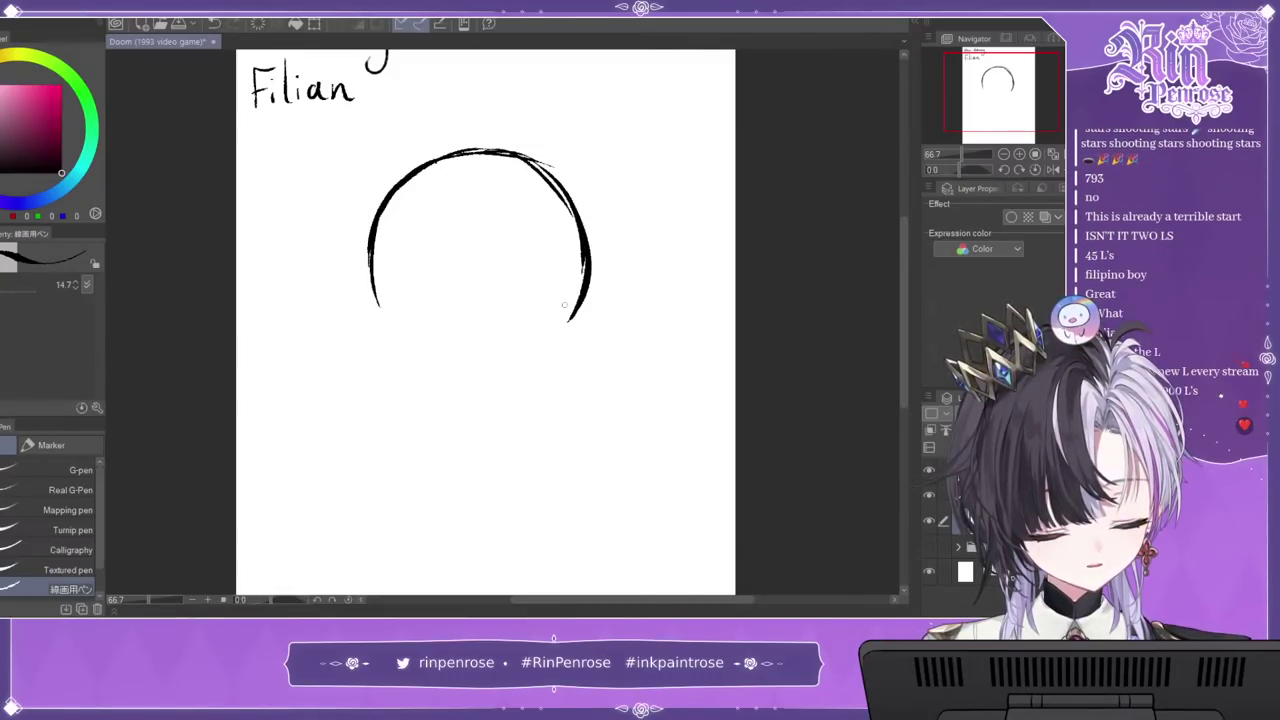
{"action": "left_click_drag", "start_coordinate": [368, 254], "coordinate": [400, 335]}
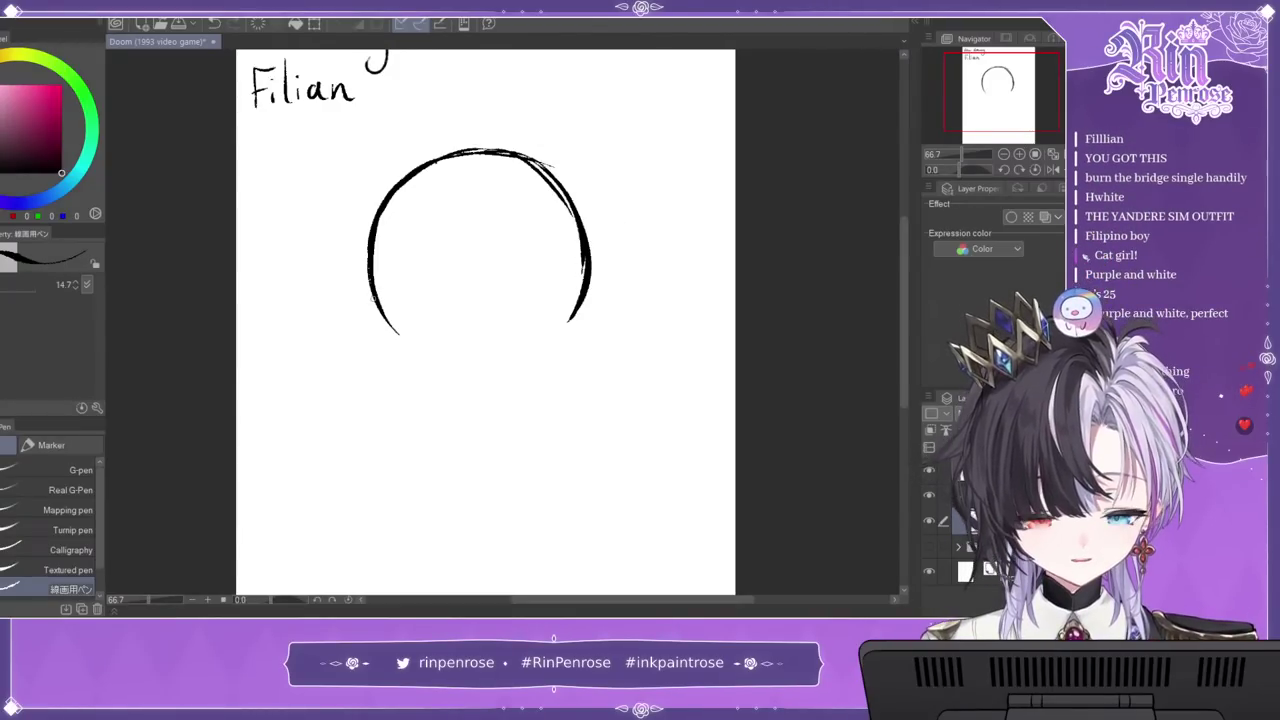
Step: Close Filian's head outline with curved strokes along both sides of the chin, mirroring the canvas view to even them out
{"action": "mouse_move", "coordinate": [380, 325]}
{"action": "left_mouse_down"}
{"action": "mouse_move", "coordinate": [432, 374]}
{"action": "mouse_move", "coordinate": [477, 385]}
{"action": "left_mouse_up"}
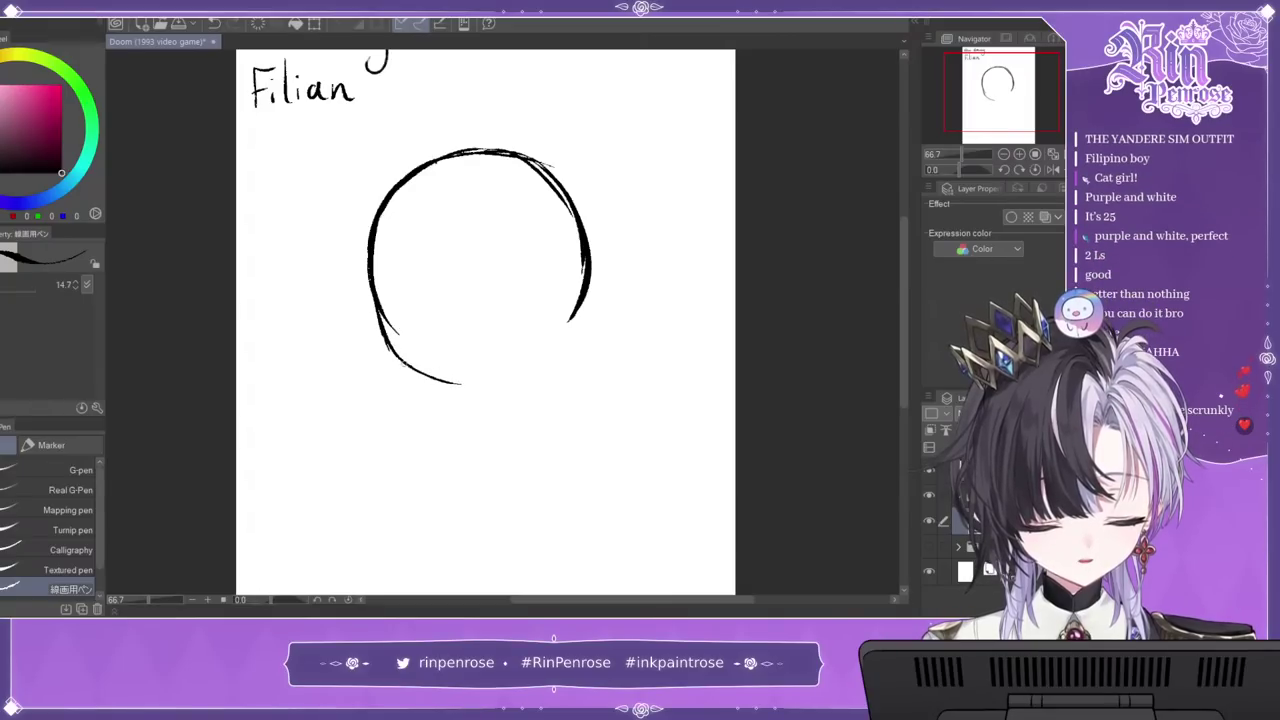
{"action": "left_click", "coordinate": [1053, 171]}
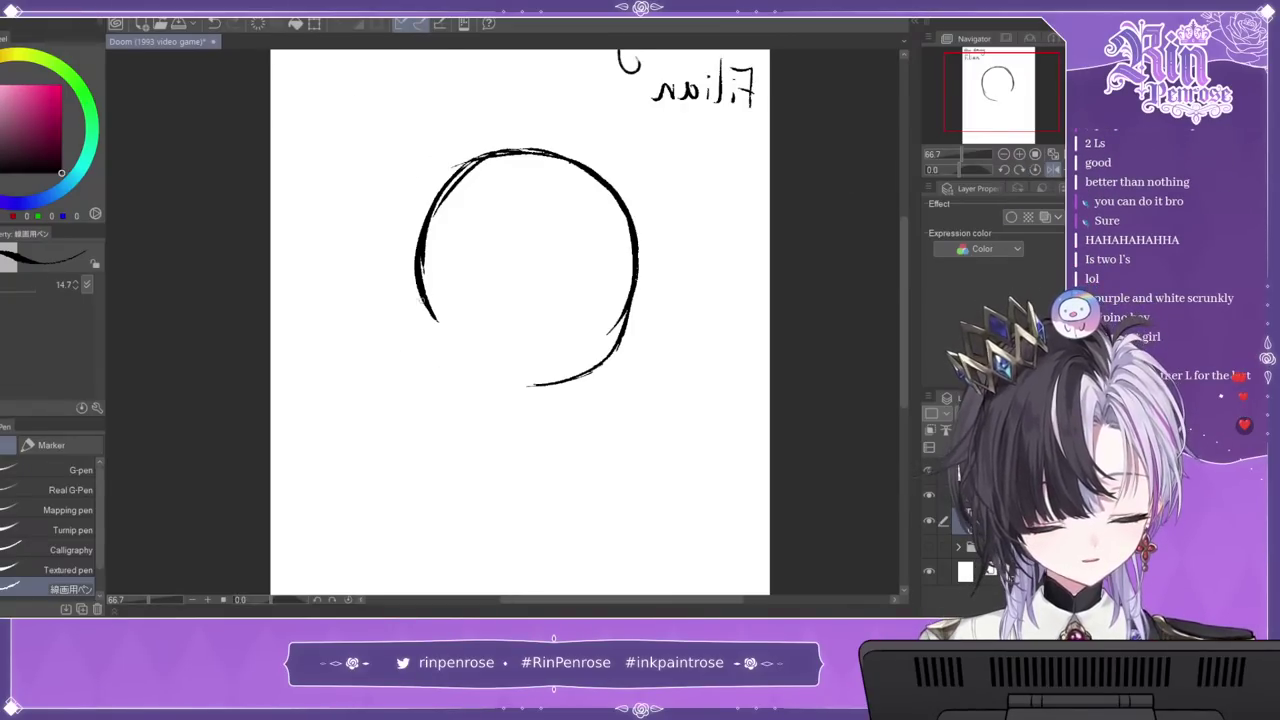
{"action": "mouse_move", "coordinate": [420, 300]}
{"action": "left_mouse_down"}
{"action": "mouse_move", "coordinate": [455, 366]}
{"action": "mouse_move", "coordinate": [534, 386]}
{"action": "left_mouse_up"}
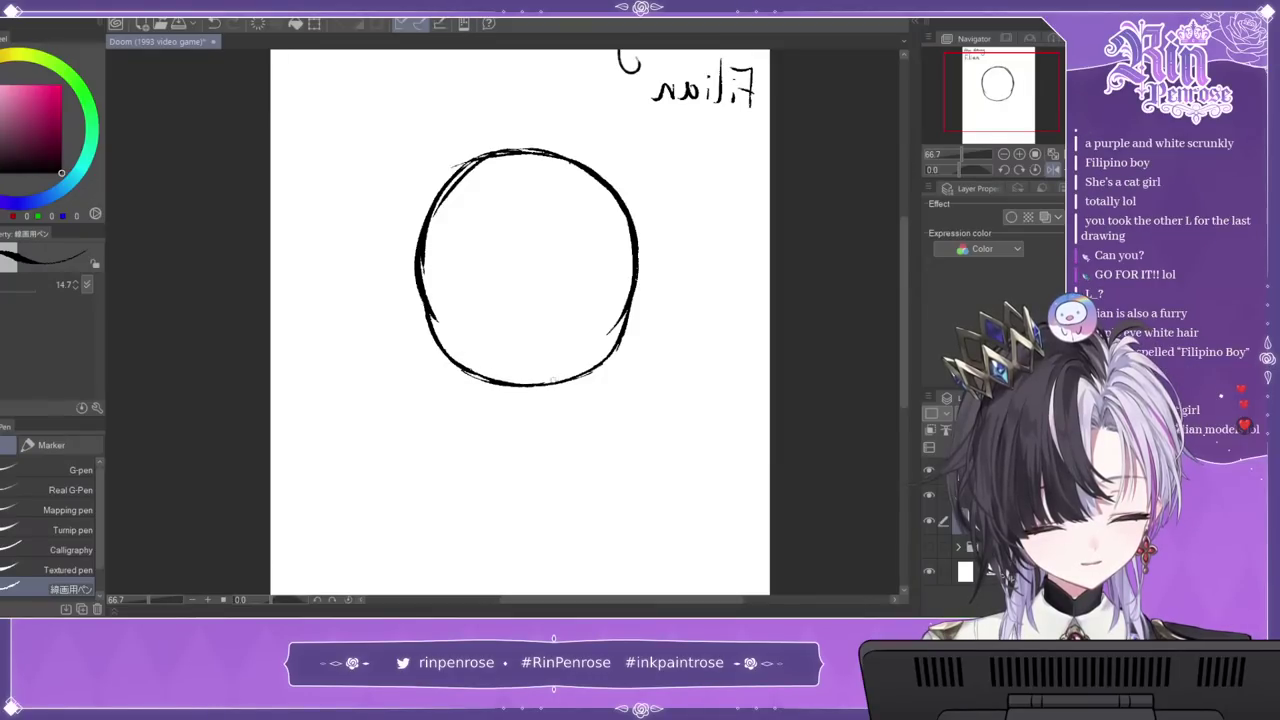
{"action": "left_click", "coordinate": [1053, 170]}
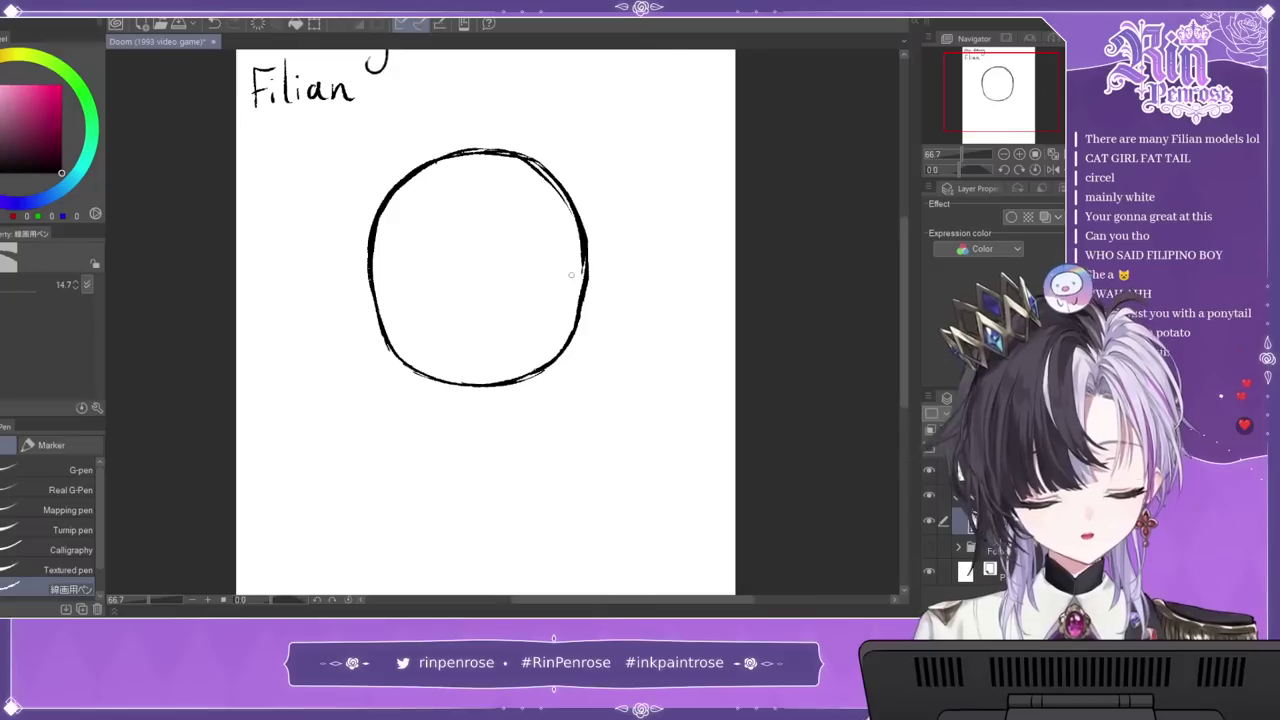
Step: Draw two short neck lines beneath the chin, redoing strokes until each curves slightly outward at the base
{"action": "key", "text": "ctrl+plus"}
{"action": "mouse_move", "coordinate": [490, 428]}
{"action": "left_mouse_down"}
{"action": "mouse_move", "coordinate": [473, 382]}
{"action": "mouse_move", "coordinate": [480, 358]}
{"action": "left_mouse_up"}
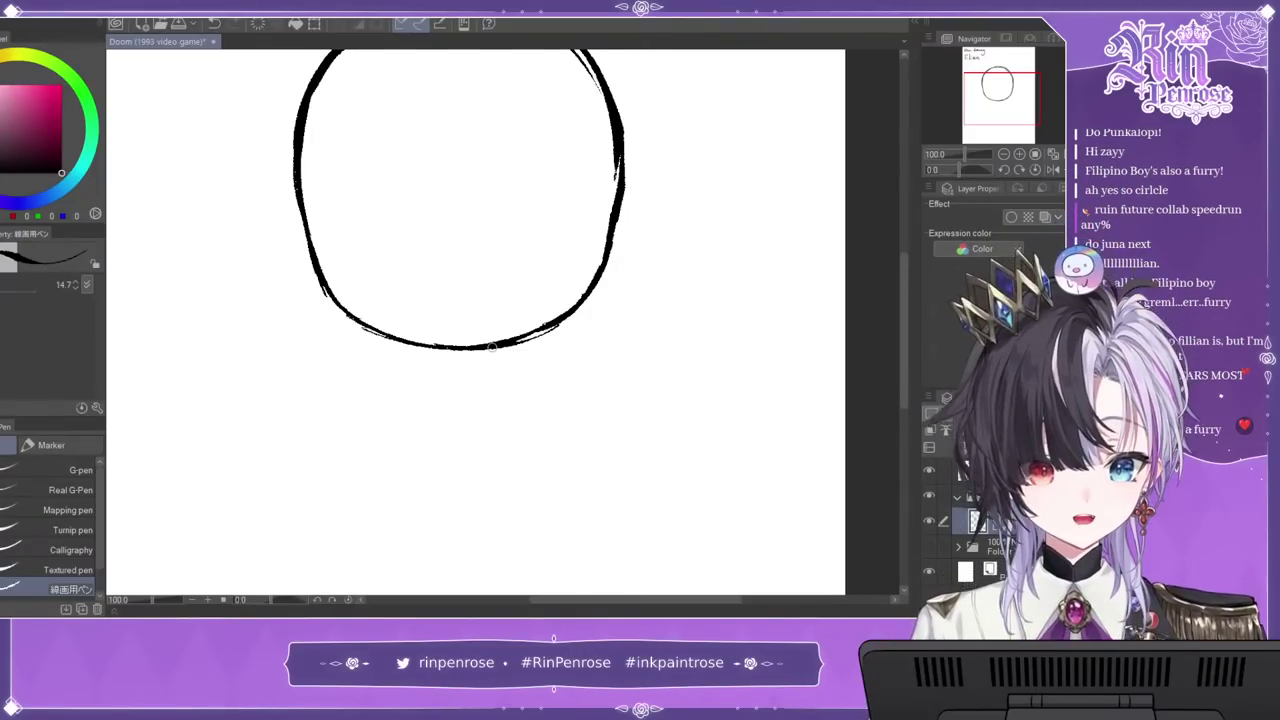
{"action": "left_click_drag", "start_coordinate": [484, 348], "coordinate": [485, 390]}
{"action": "left_click_drag", "start_coordinate": [419, 347], "coordinate": [419, 387]}
{"action": "key", "text": "ctrl+z"}
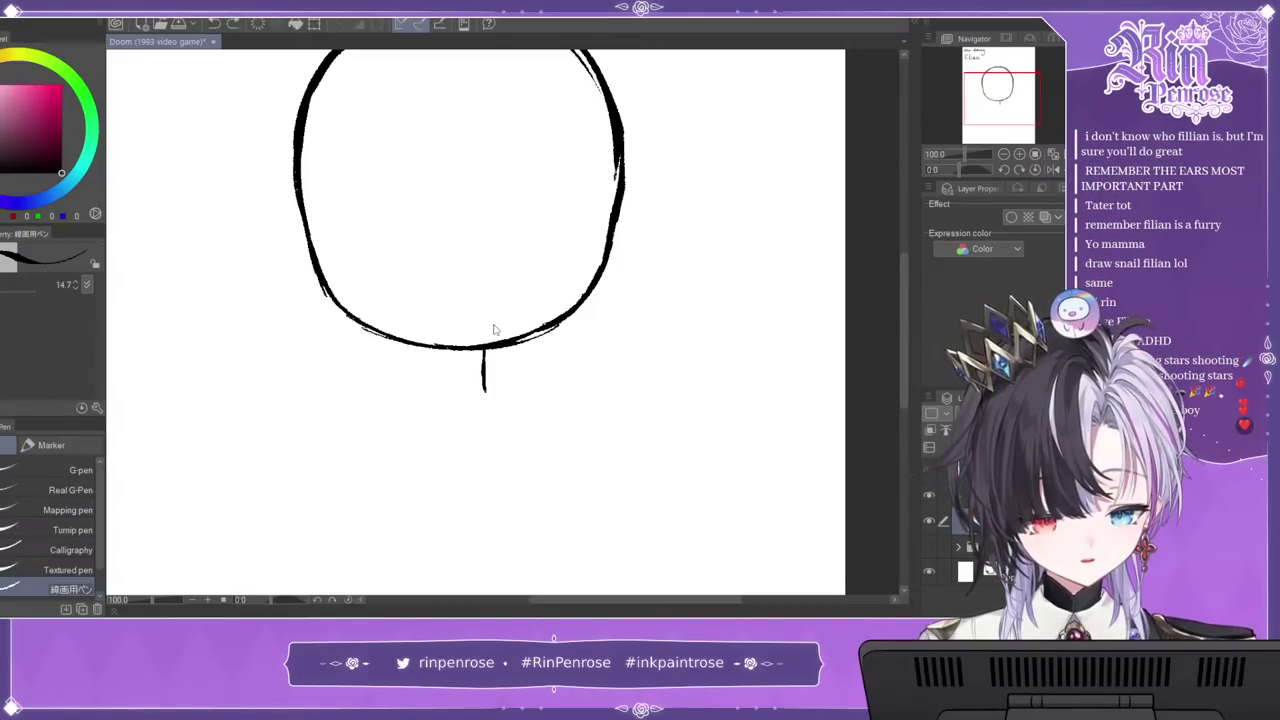
{"action": "key", "text": "ctrl+z"}
{"action": "left_click_drag", "start_coordinate": [490, 350], "coordinate": [500, 391]}
{"action": "mouse_move", "coordinate": [429, 346]}
{"action": "left_mouse_down"}
{"action": "mouse_move", "coordinate": [435, 390]}
{"action": "mouse_move", "coordinate": [420, 391]}
{"action": "left_mouse_up"}
{"action": "key", "text": "ctrl+z"}
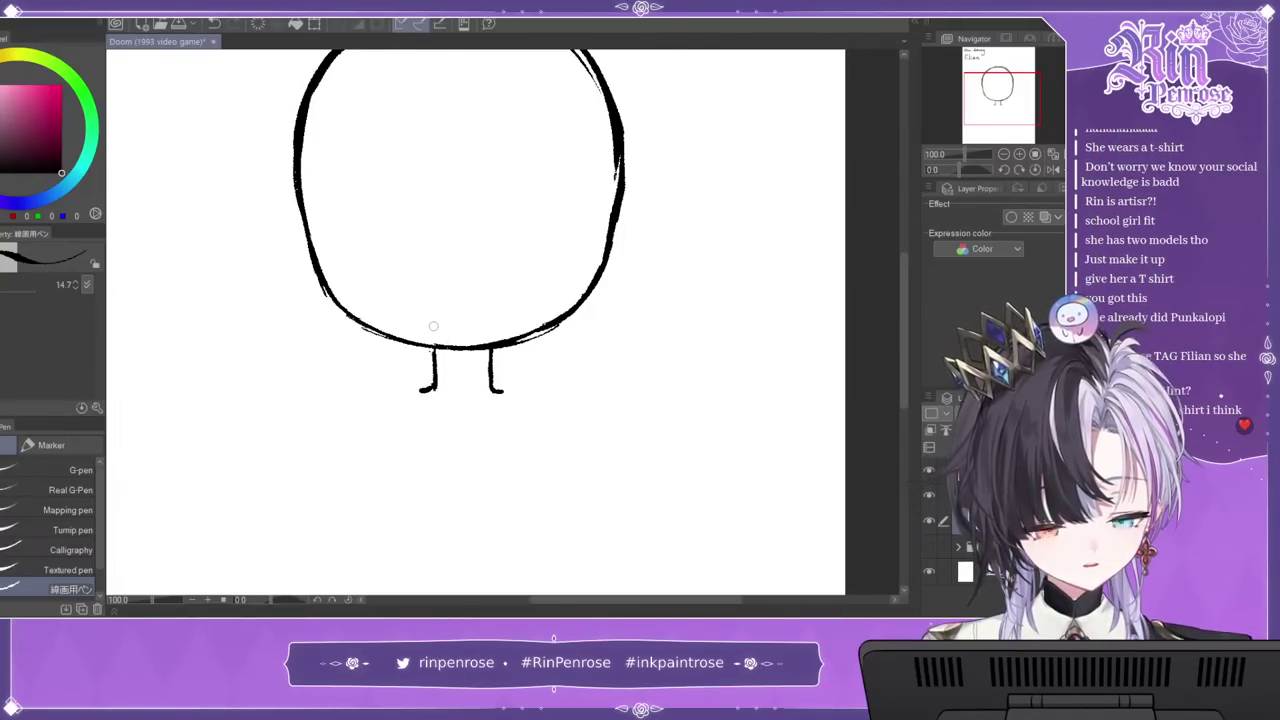
Step: Extend the neck base into rounded shoulders on both sides, checking the mirrored view and redoing the shoulder curves to balance them
{"action": "left_click_drag", "start_coordinate": [491, 386], "coordinate": [522, 393]}
{"action": "left_click_drag", "start_coordinate": [572, 398], "coordinate": [615, 440]}
{"action": "left_click", "coordinate": [1052, 168]}
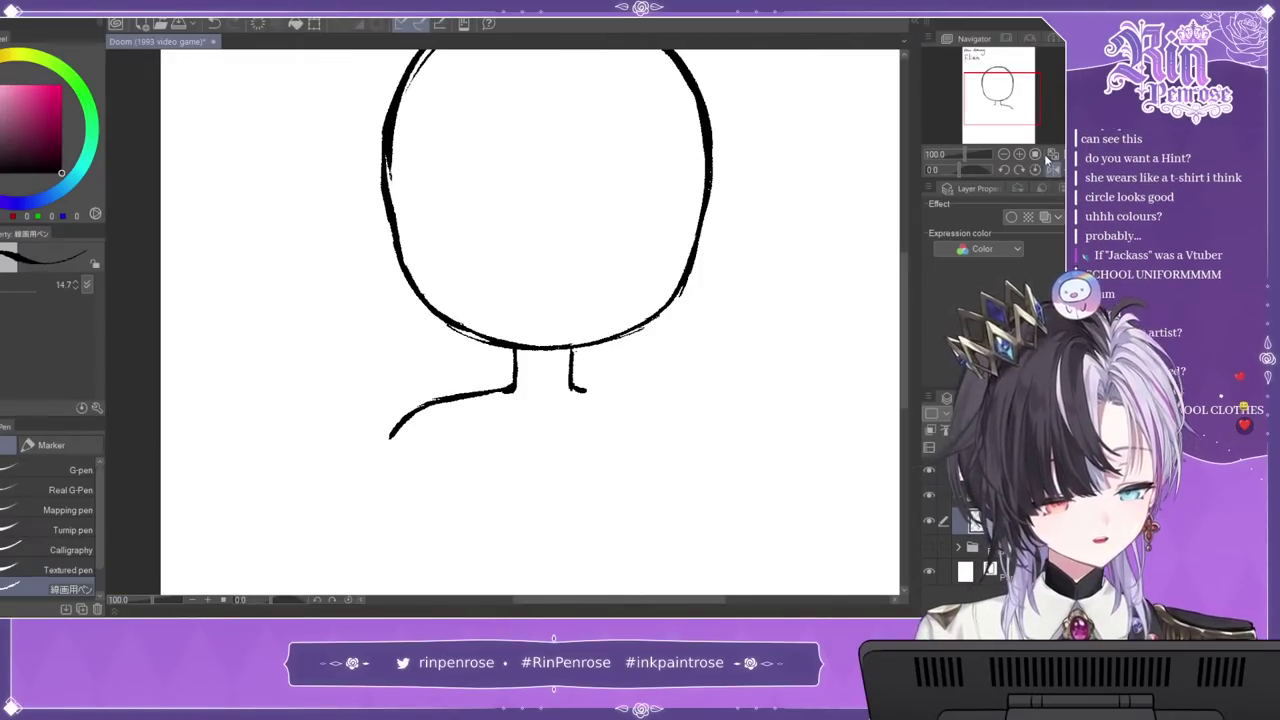
{"action": "key", "text": "ctrl+z"}
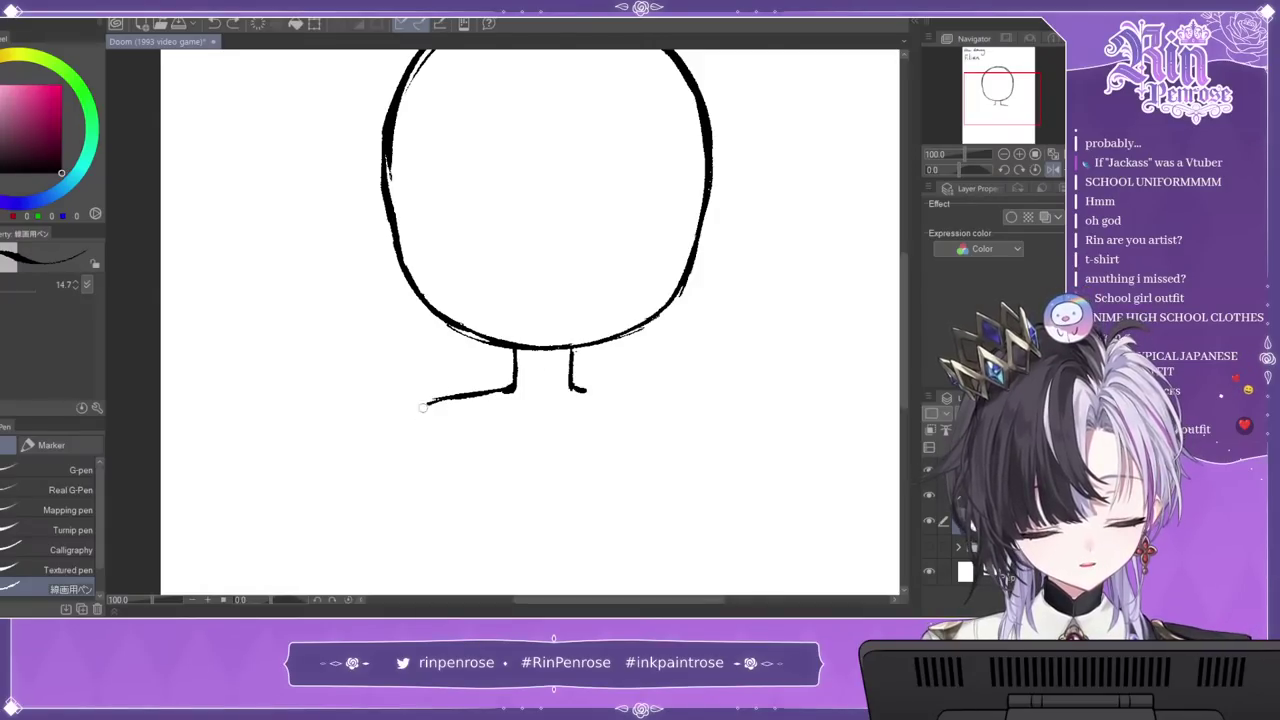
{"action": "left_click_drag", "start_coordinate": [435, 398], "coordinate": [410, 431]}
{"action": "mouse_move", "coordinate": [578, 391]}
{"action": "left_mouse_down"}
{"action": "mouse_move", "coordinate": [650, 395]}
{"action": "mouse_move", "coordinate": [650, 432]}
{"action": "left_mouse_up"}
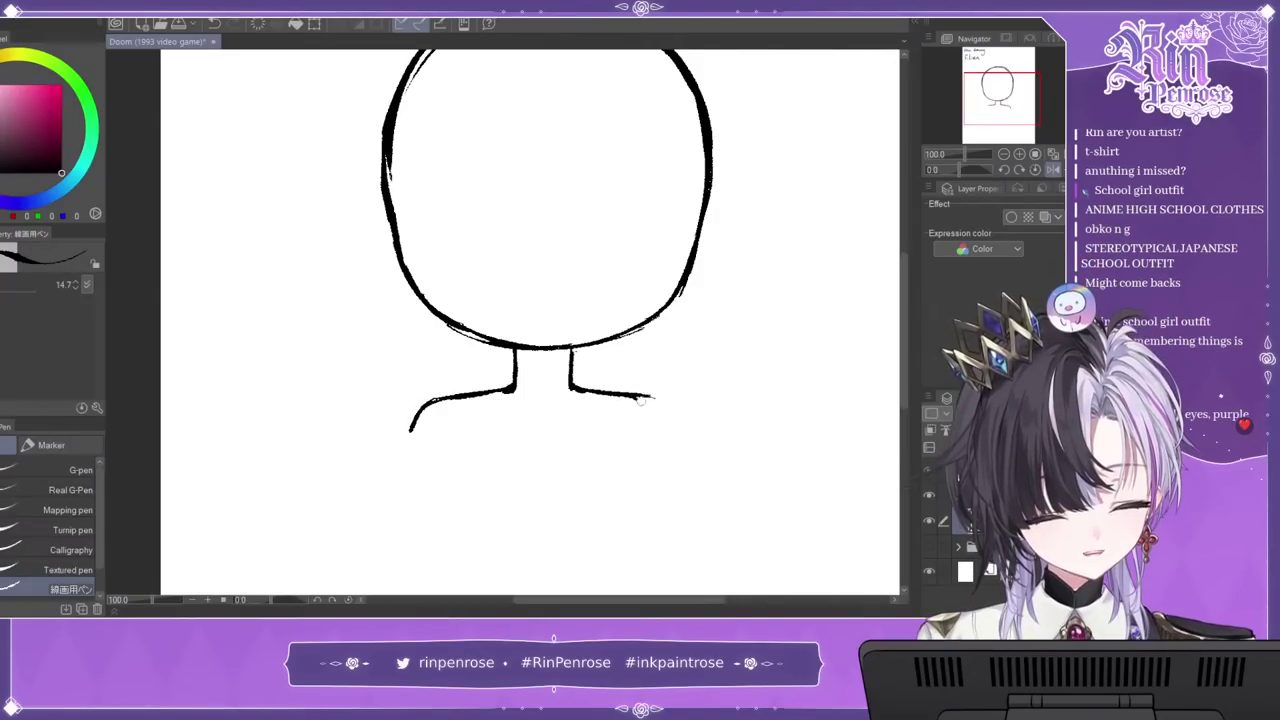
{"action": "left_click_drag", "start_coordinate": [1021, 121], "coordinate": [1027, 122]}
{"action": "key", "text": "ctrl+z"}
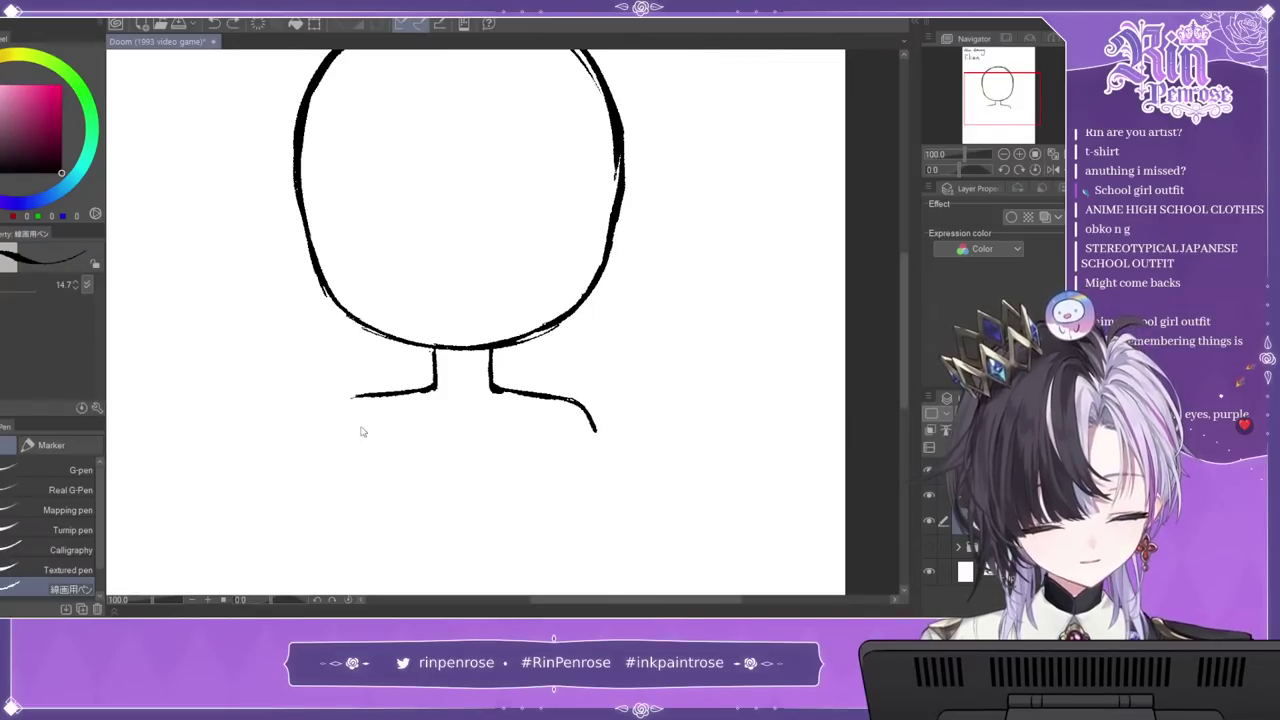
{"action": "left_click_drag", "start_coordinate": [356, 396], "coordinate": [320, 442]}
{"action": "left_click_drag", "start_coordinate": [594, 428], "coordinate": [601, 450]}
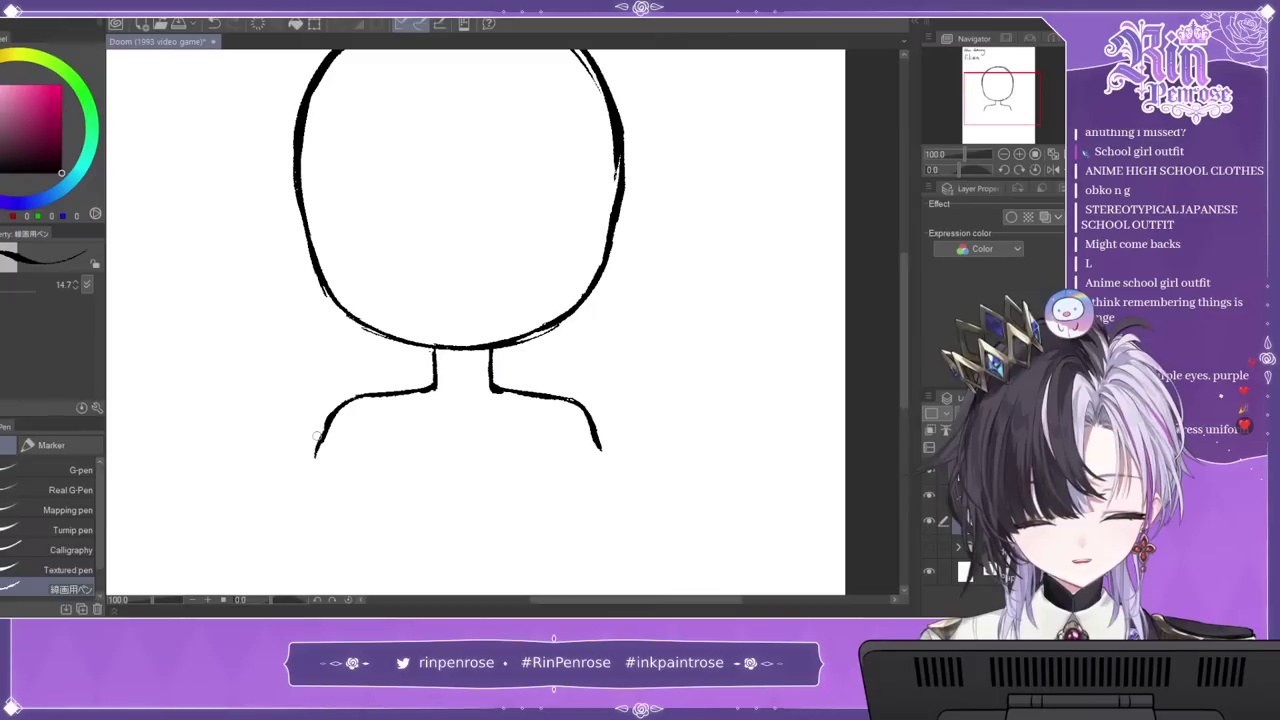
{"action": "left_click_drag", "start_coordinate": [320, 440], "coordinate": [316, 458]}
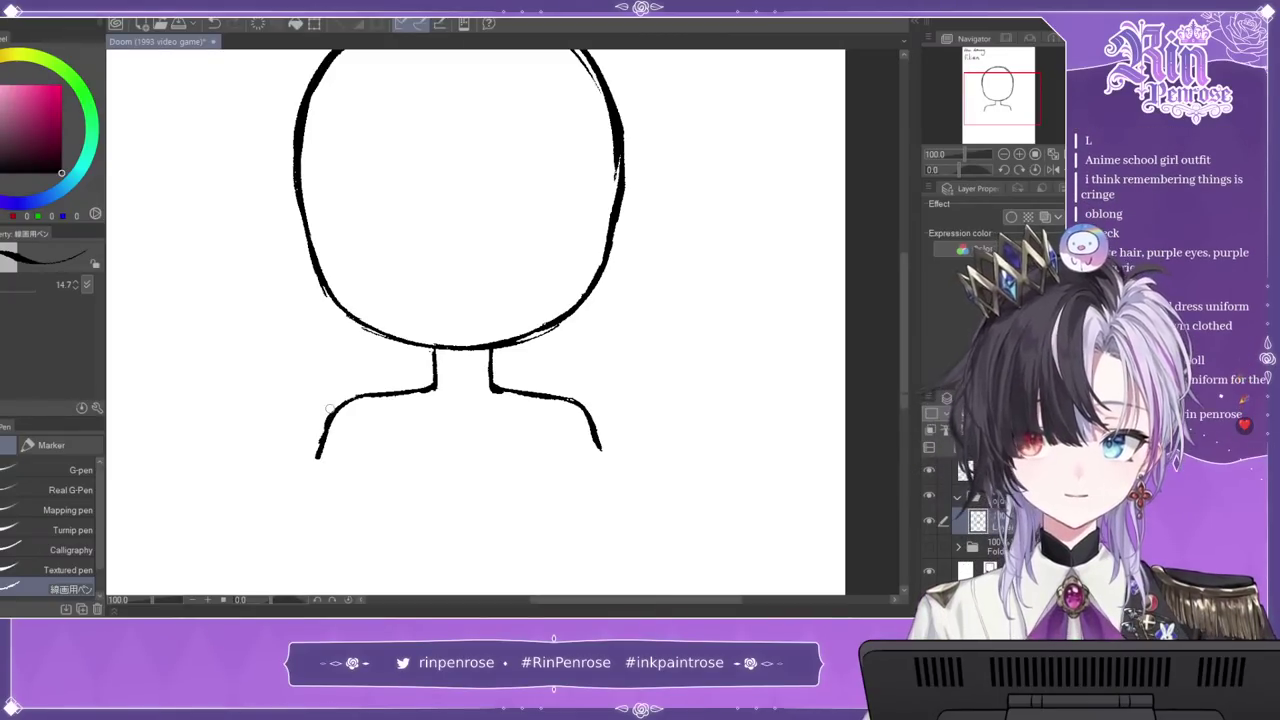
Step: Nudge the end of the left-hand shoulder line inward with Liquify and return to the 線画用ペン pen
{"action": "key", "text": "j"}
{"action": "left_click_drag", "start_coordinate": [301, 459], "coordinate": [324, 446]}
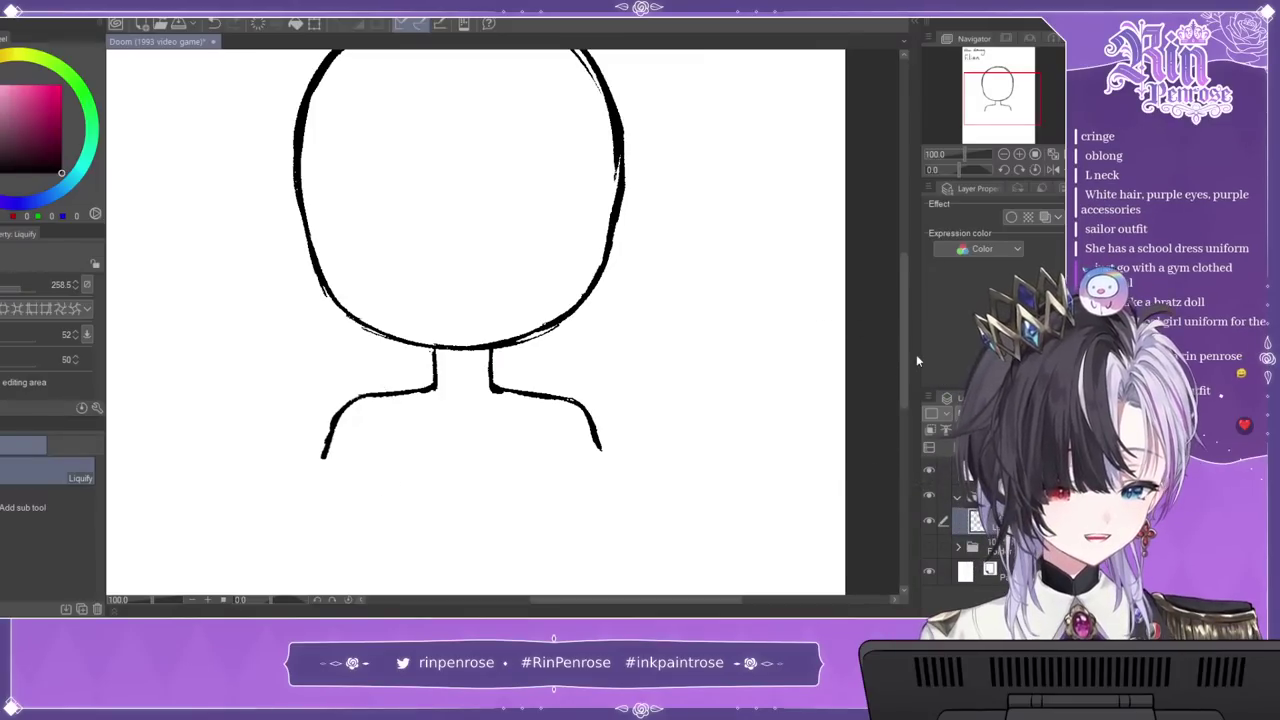
{"action": "key", "text": "p"}
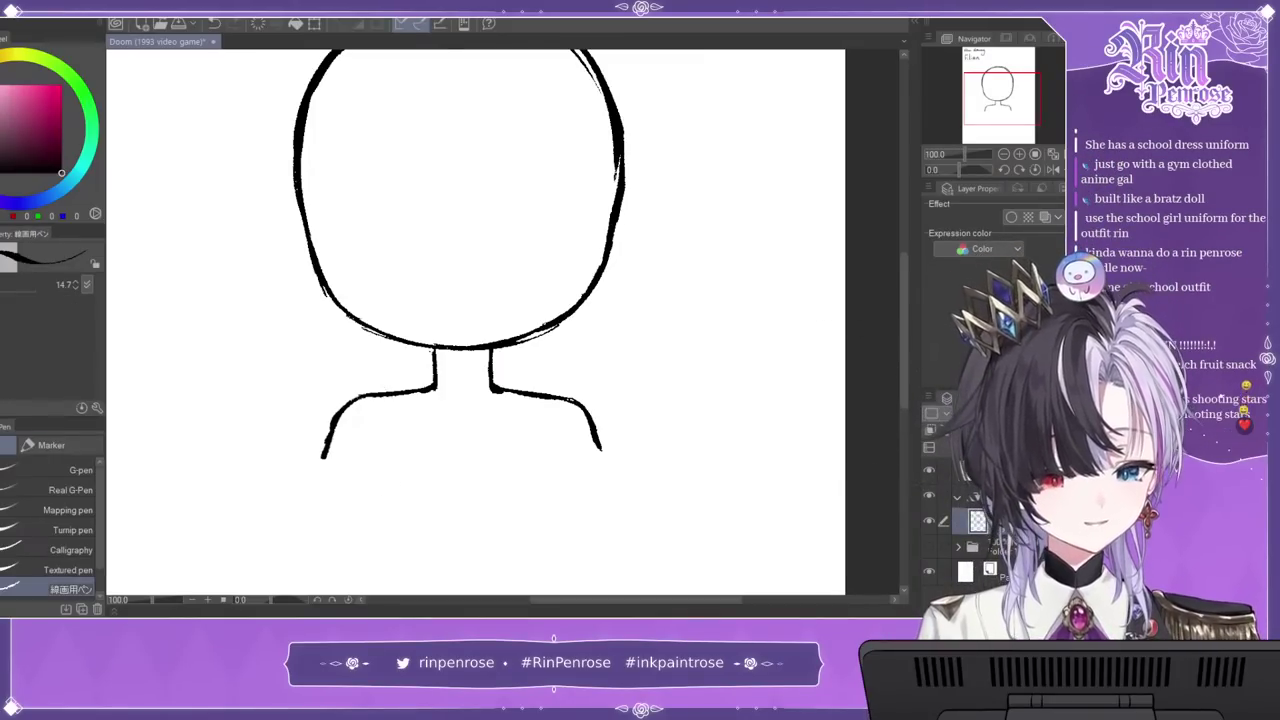
Step: Draw a tall pointed animal ear on each side of the head's crown and thicken their outlines
{"action": "left_click_drag", "start_coordinate": [999, 120], "coordinate": [1020, 62]}
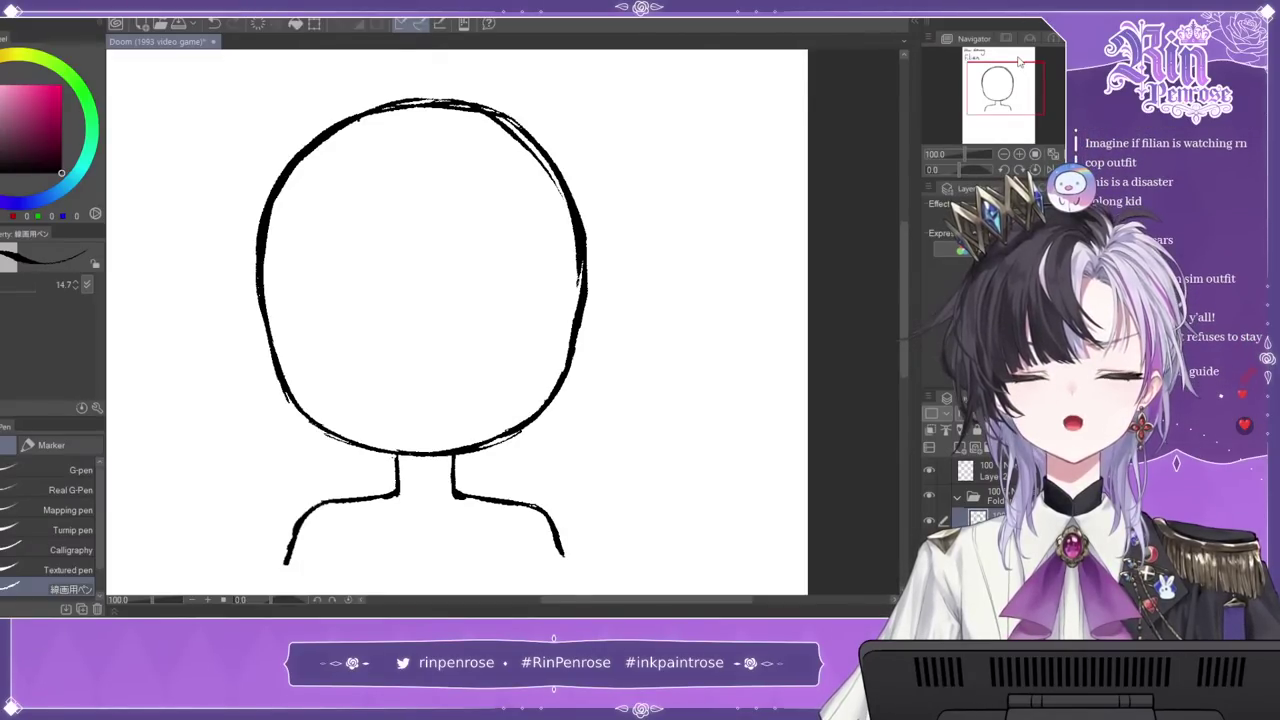
{"action": "left_click", "coordinate": [1019, 153]}
{"action": "left_click", "coordinate": [1004, 153]}
{"action": "left_click", "coordinate": [1004, 153]}
{"action": "mouse_move", "coordinate": [490, 178]}
{"action": "left_mouse_down"}
{"action": "mouse_move", "coordinate": [535, 146]}
{"action": "mouse_move", "coordinate": [535, 118]}
{"action": "mouse_move", "coordinate": [556, 228]}
{"action": "left_mouse_up"}
{"action": "key", "text": "ctrl+z"}
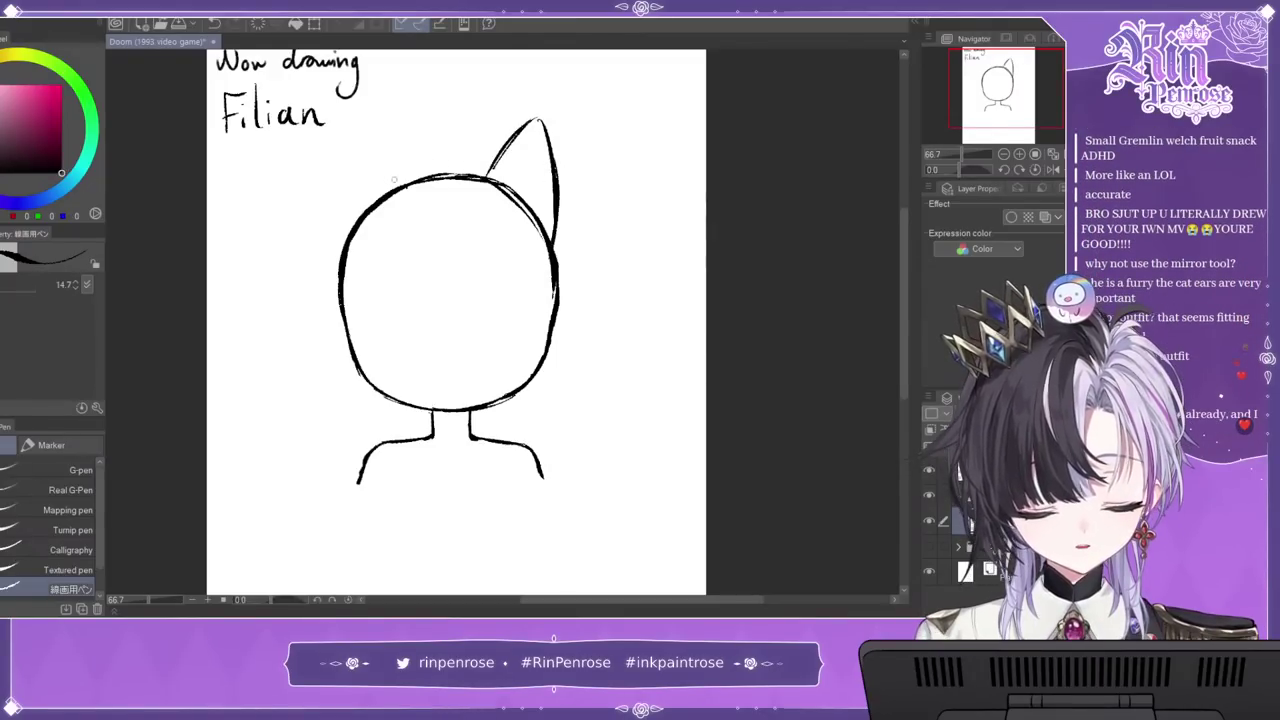
{"action": "left_click_drag", "start_coordinate": [357, 128], "coordinate": [337, 248]}
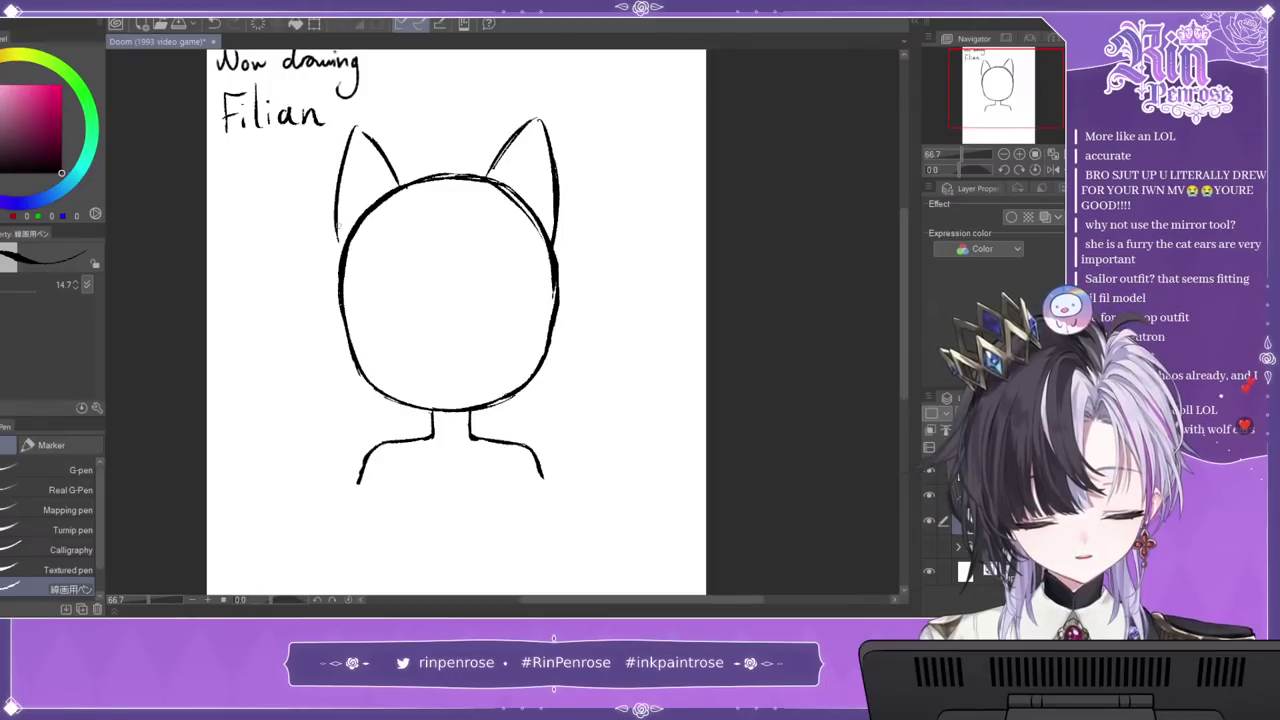
{"action": "left_click_drag", "start_coordinate": [356, 130], "coordinate": [345, 152]}
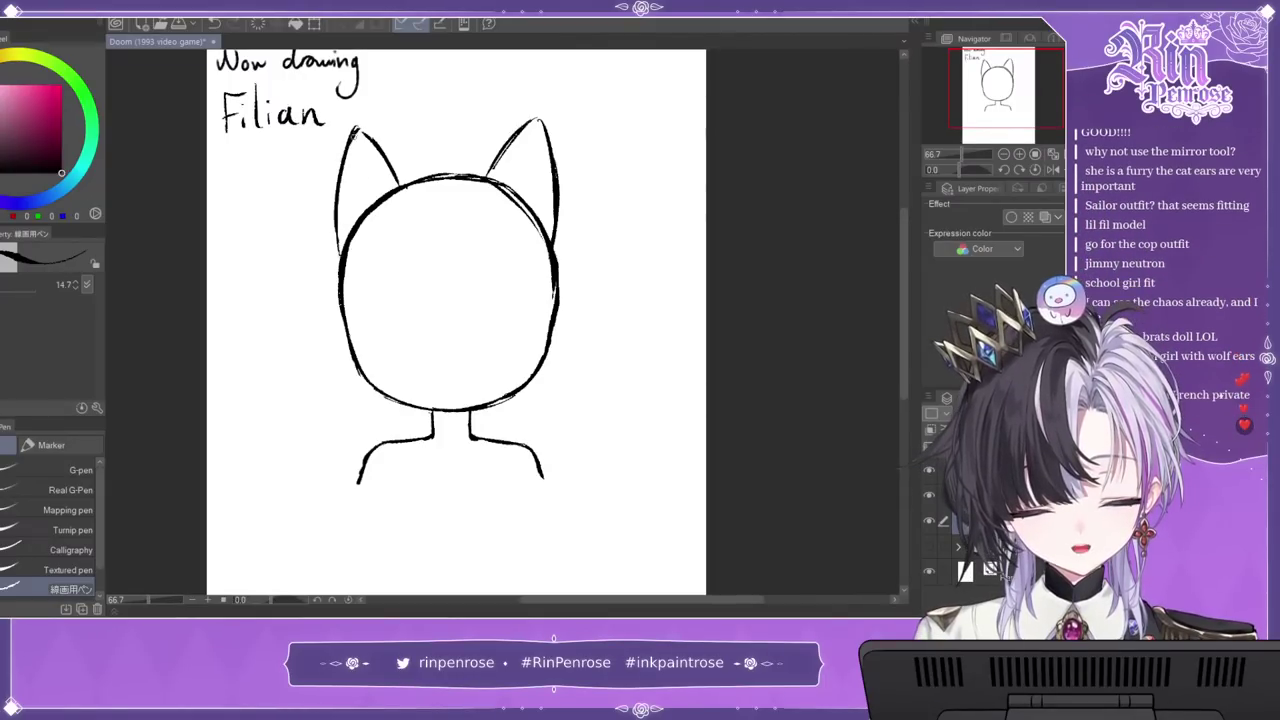
{"action": "left_click_drag", "start_coordinate": [488, 177], "coordinate": [538, 119]}
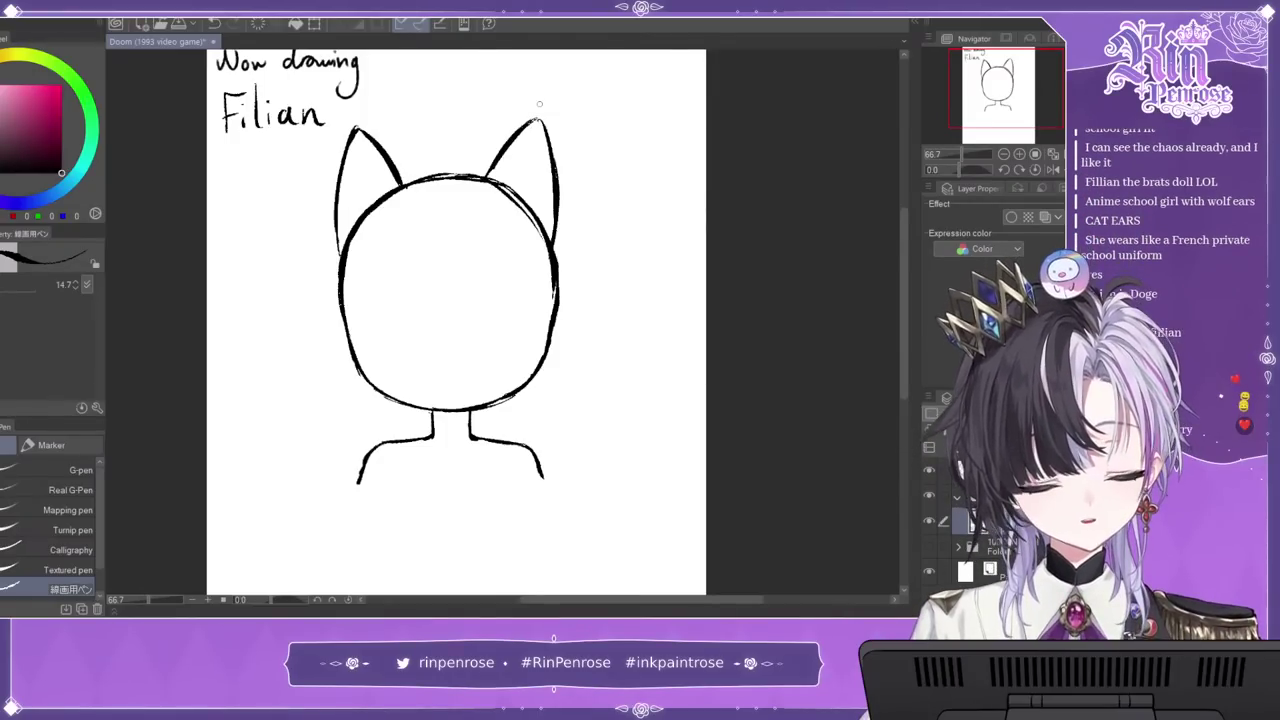
Step: Add inner-ear lines with wavy fur edges inside both ears
{"action": "left_click_drag", "start_coordinate": [528, 136], "coordinate": [513, 188]}
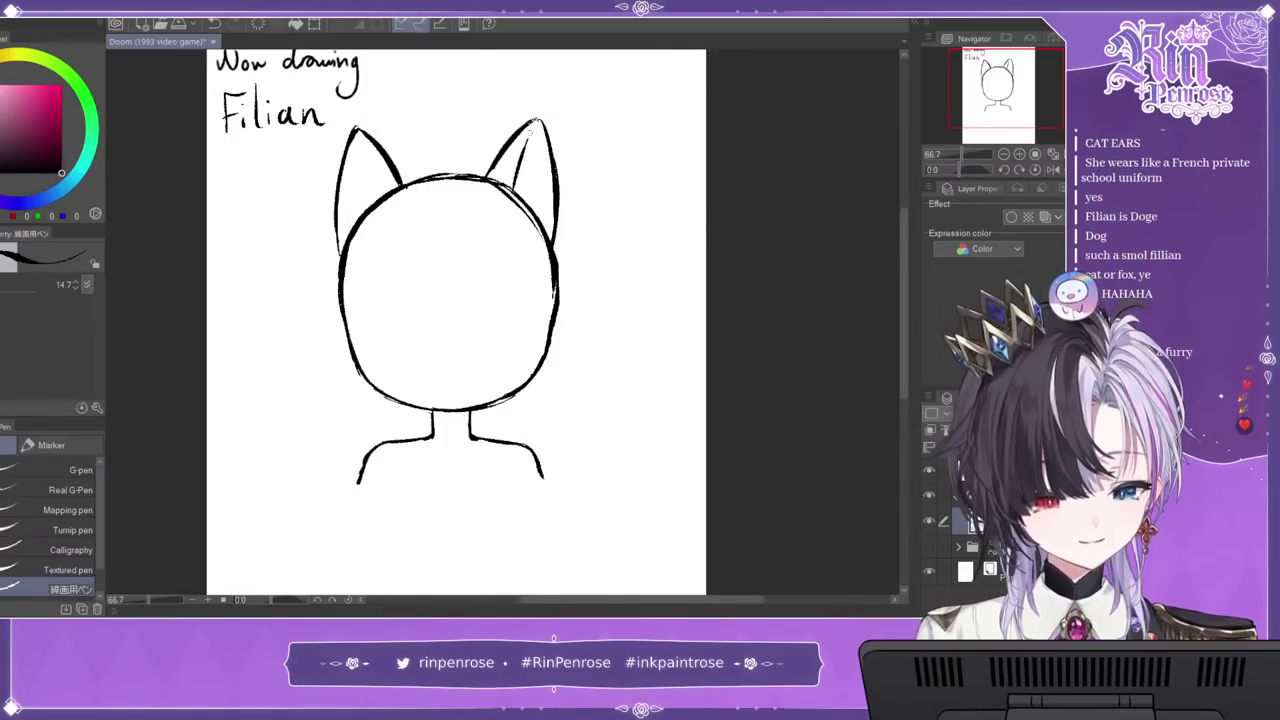
{"action": "left_click_drag", "start_coordinate": [361, 144], "coordinate": [374, 205]}
{"action": "mouse_move", "coordinate": [514, 189]}
{"action": "left_mouse_down"}
{"action": "mouse_move", "coordinate": [511, 200]}
{"action": "mouse_move", "coordinate": [538, 157]}
{"action": "mouse_move", "coordinate": [547, 212]}
{"action": "left_mouse_up"}
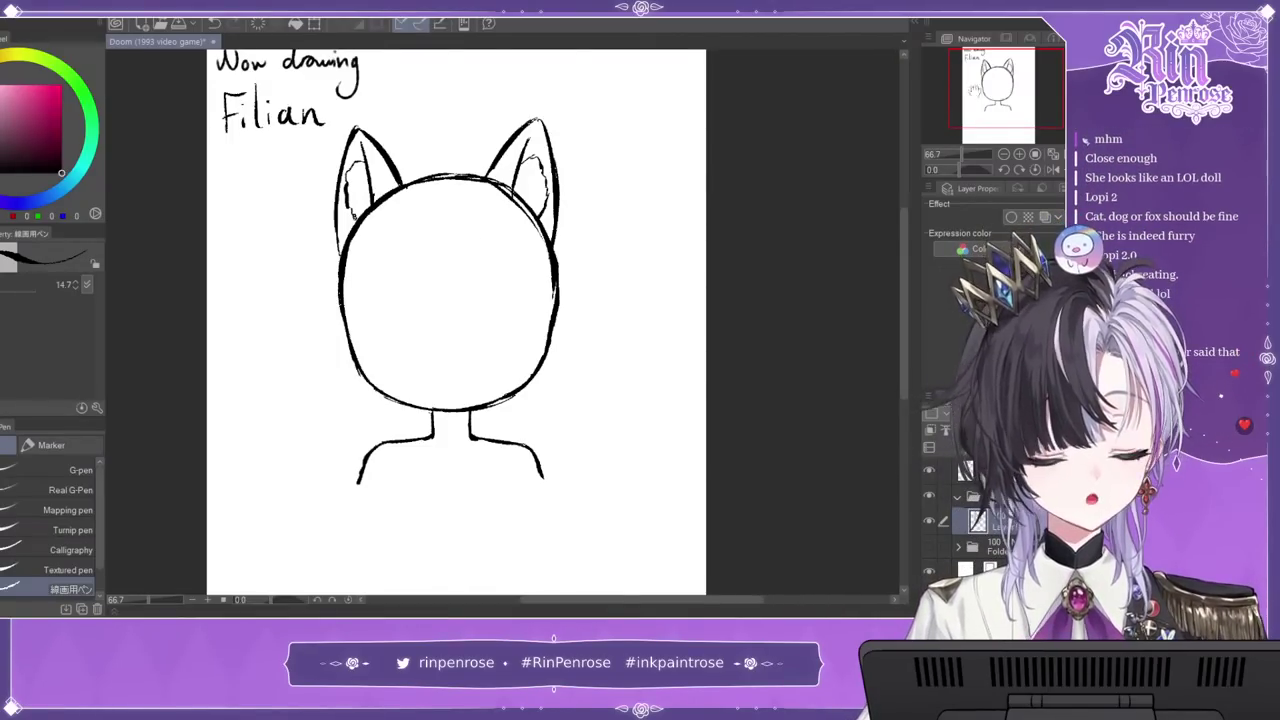
Step: Draw a sailor collar with a deep V neckline over the shoulders, redoing its strokes and reinforcing the shoulder corners
{"action": "left_click_drag", "start_coordinate": [978, 52], "coordinate": [979, 80]}
{"action": "left_click_drag", "start_coordinate": [418, 244], "coordinate": [436, 297]}
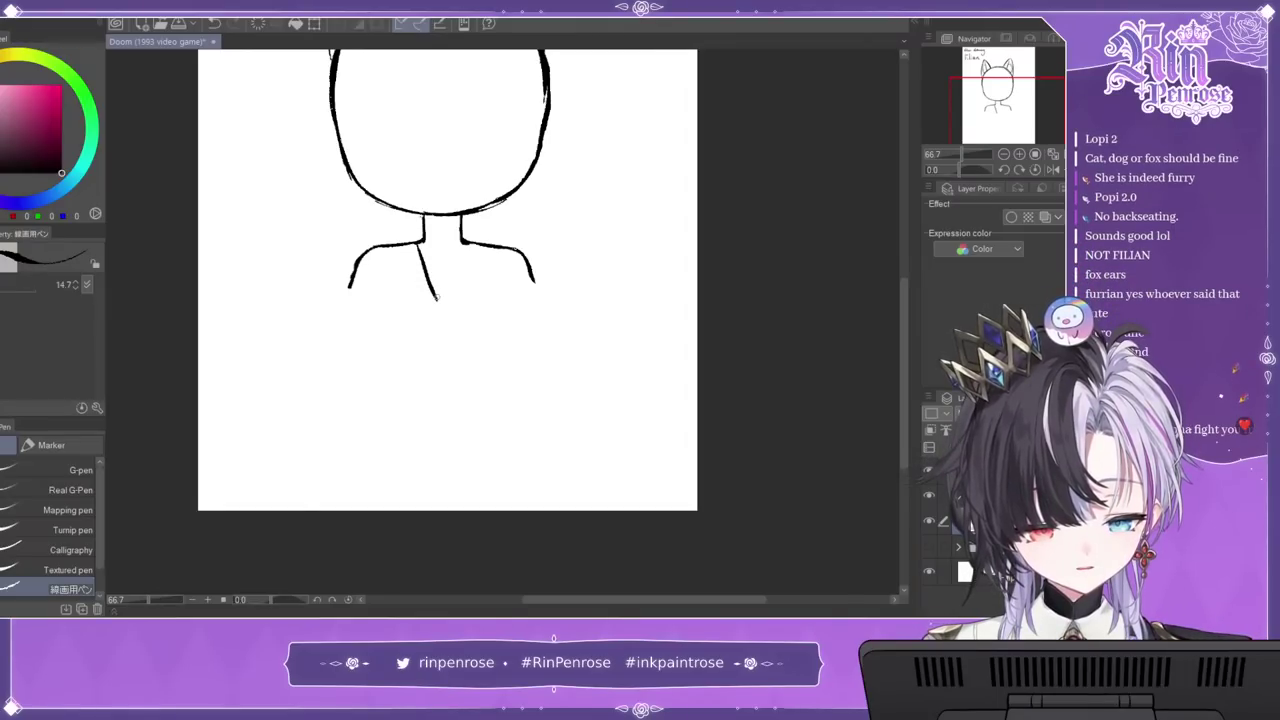
{"action": "mouse_move", "coordinate": [462, 244]}
{"action": "left_mouse_down"}
{"action": "mouse_move", "coordinate": [443, 318]}
{"action": "mouse_move", "coordinate": [525, 258]}
{"action": "left_mouse_up"}
{"action": "left_click_drag", "start_coordinate": [358, 265], "coordinate": [438, 318]}
{"action": "key", "text": "ctrl+z"}
{"action": "key", "text": "ctrl+z"}
{"action": "key", "text": "ctrl+z"}
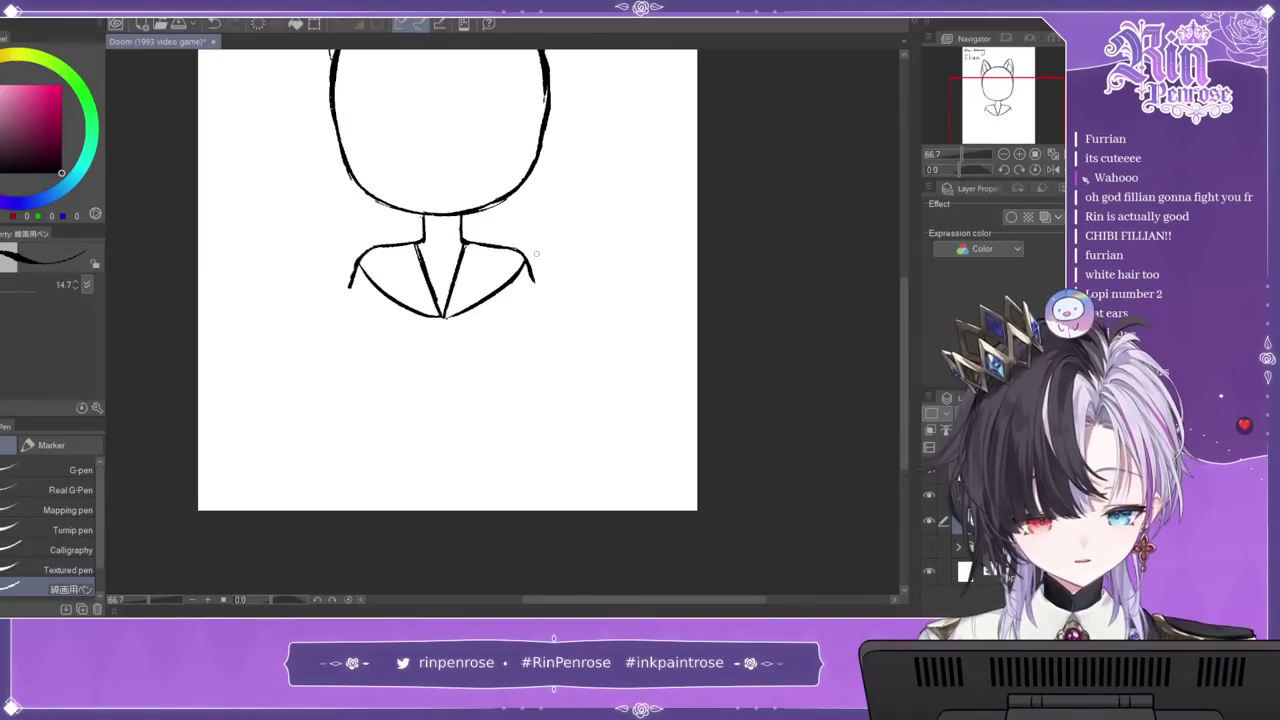
{"action": "left_click_drag", "start_coordinate": [518, 250], "coordinate": [529, 263]}
{"action": "left_click_drag", "start_coordinate": [373, 247], "coordinate": [356, 267]}
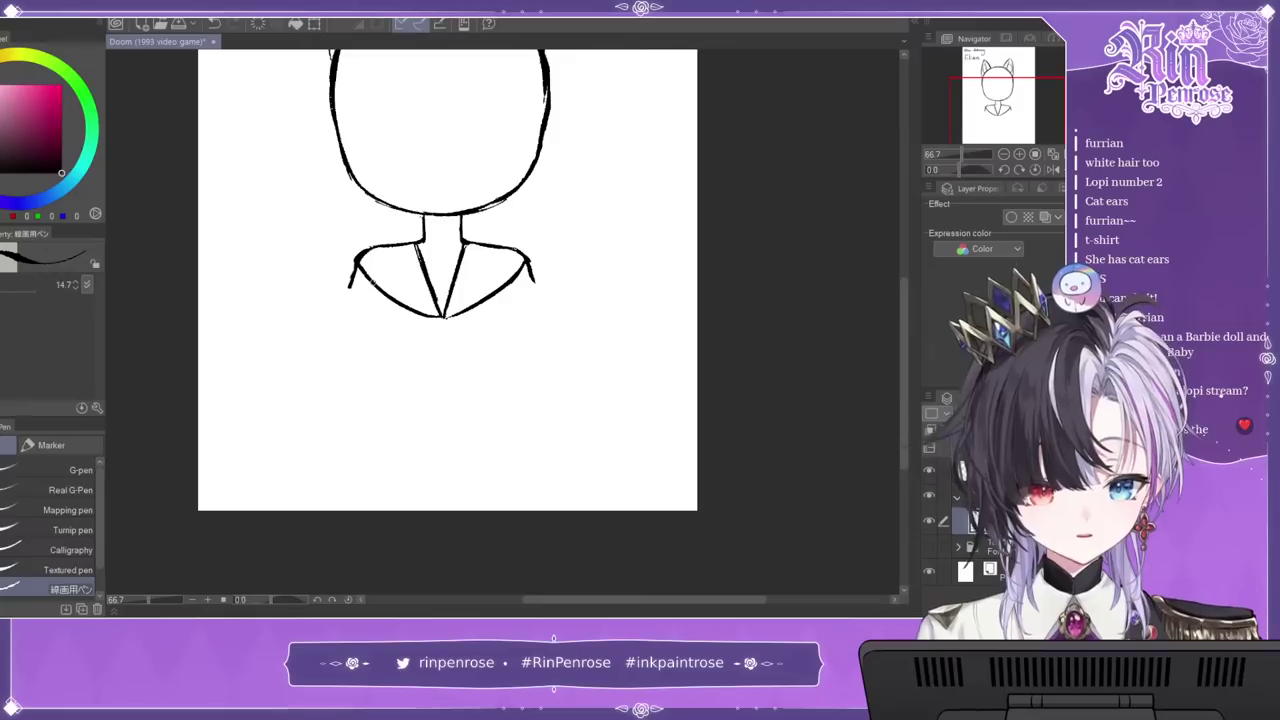
Step: Draw a knotted tie hanging from the collar's point and short sleeves with banded cuffs on both arms
{"action": "mouse_move", "coordinate": [478, 305]}
{"action": "left_mouse_down"}
{"action": "mouse_move", "coordinate": [496, 344]}
{"action": "mouse_move", "coordinate": [469, 360]}
{"action": "mouse_move", "coordinate": [444, 431]}
{"action": "left_mouse_up"}
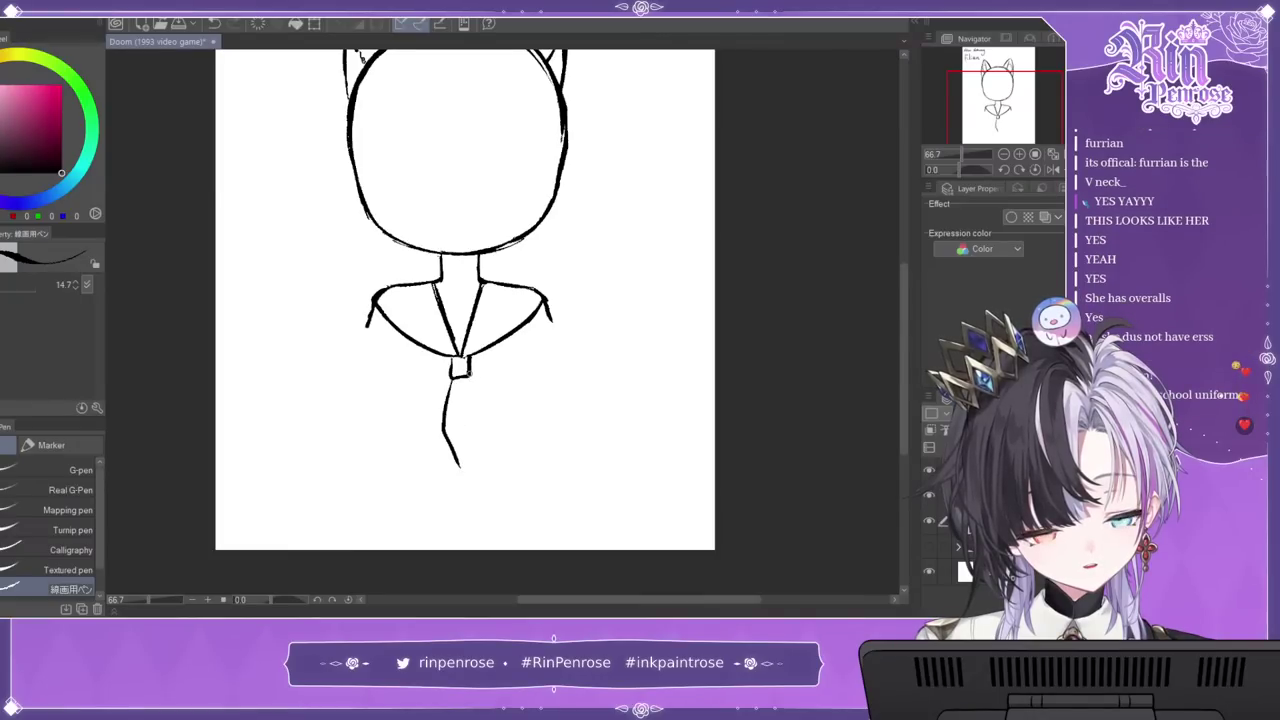
{"action": "mouse_move", "coordinate": [458, 380]}
{"action": "left_mouse_down"}
{"action": "mouse_move", "coordinate": [462, 414]}
{"action": "mouse_move", "coordinate": [468, 374]}
{"action": "mouse_move", "coordinate": [446, 400]}
{"action": "left_mouse_up"}
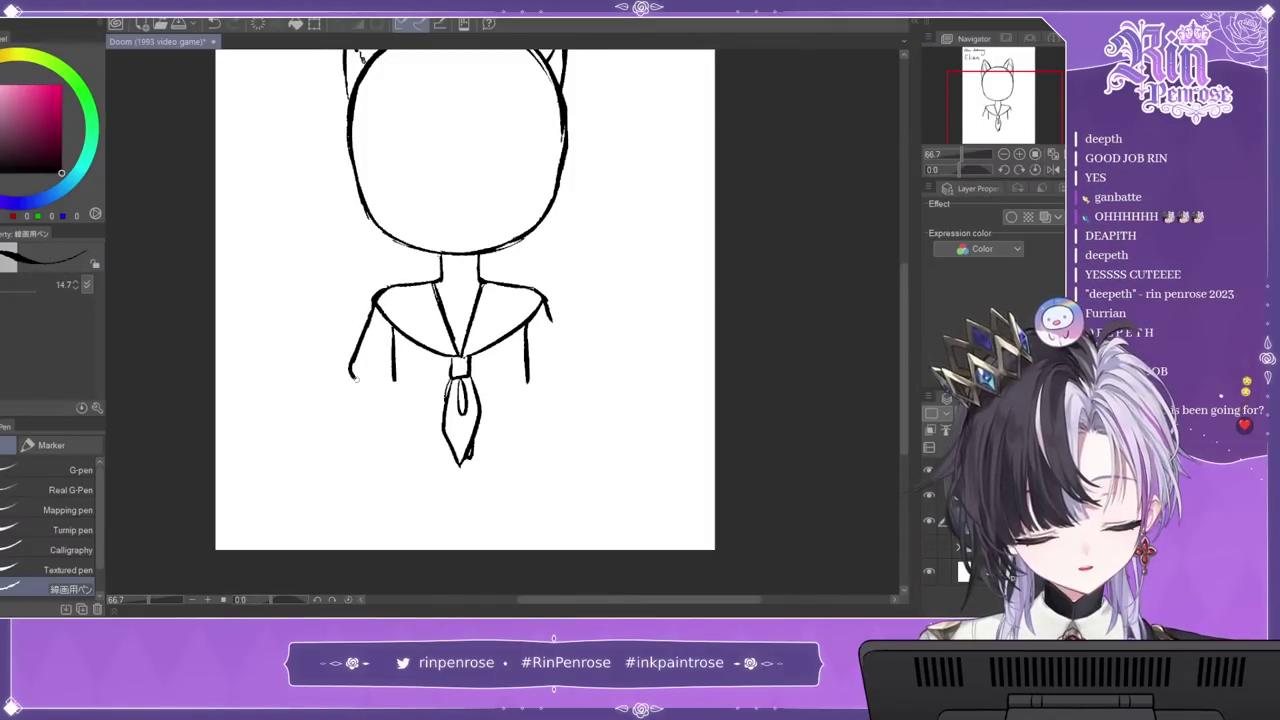
{"action": "key", "text": "ctrl+z"}
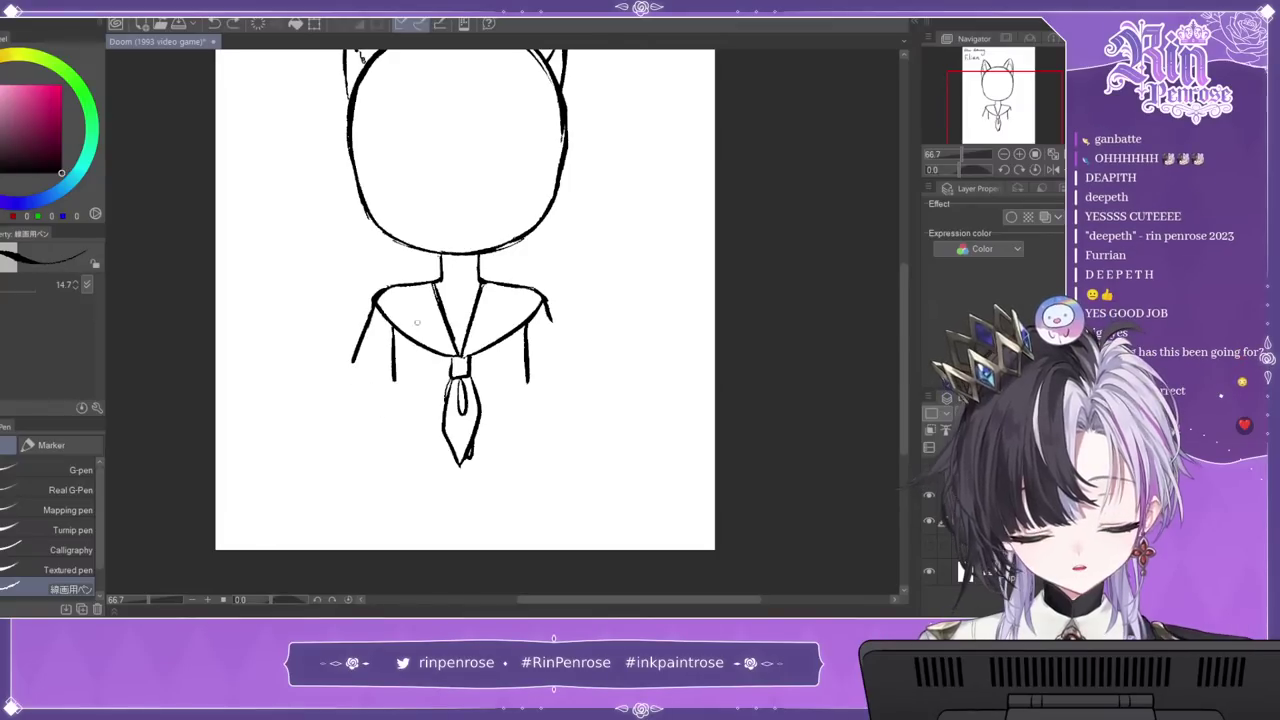
{"action": "mouse_move", "coordinate": [352, 362]}
{"action": "left_mouse_down"}
{"action": "mouse_move", "coordinate": [396, 383]}
{"action": "mouse_move", "coordinate": [398, 413]}
{"action": "left_mouse_up"}
{"action": "mouse_move", "coordinate": [550, 324]}
{"action": "left_mouse_down"}
{"action": "mouse_move", "coordinate": [569, 371]}
{"action": "mouse_move", "coordinate": [540, 379]}
{"action": "mouse_move", "coordinate": [581, 391]}
{"action": "mouse_move", "coordinate": [528, 385]}
{"action": "left_mouse_up"}
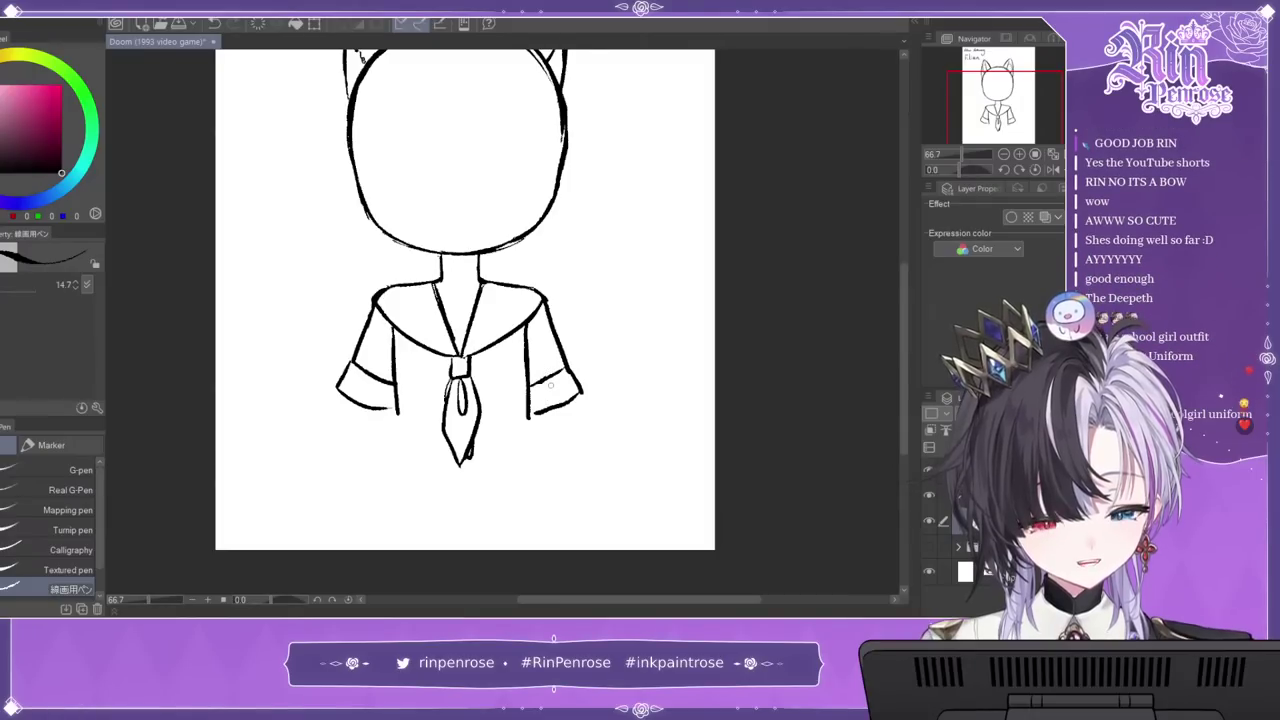
Step: Draw the centre bangs as long curved strands crossing to a point in the middle of the forehead, redoing the first strand
{"action": "left_click_drag", "start_coordinate": [1012, 99], "coordinate": [1006, 90]}
{"action": "left_click_drag", "start_coordinate": [501, 262], "coordinate": [501, 294]}
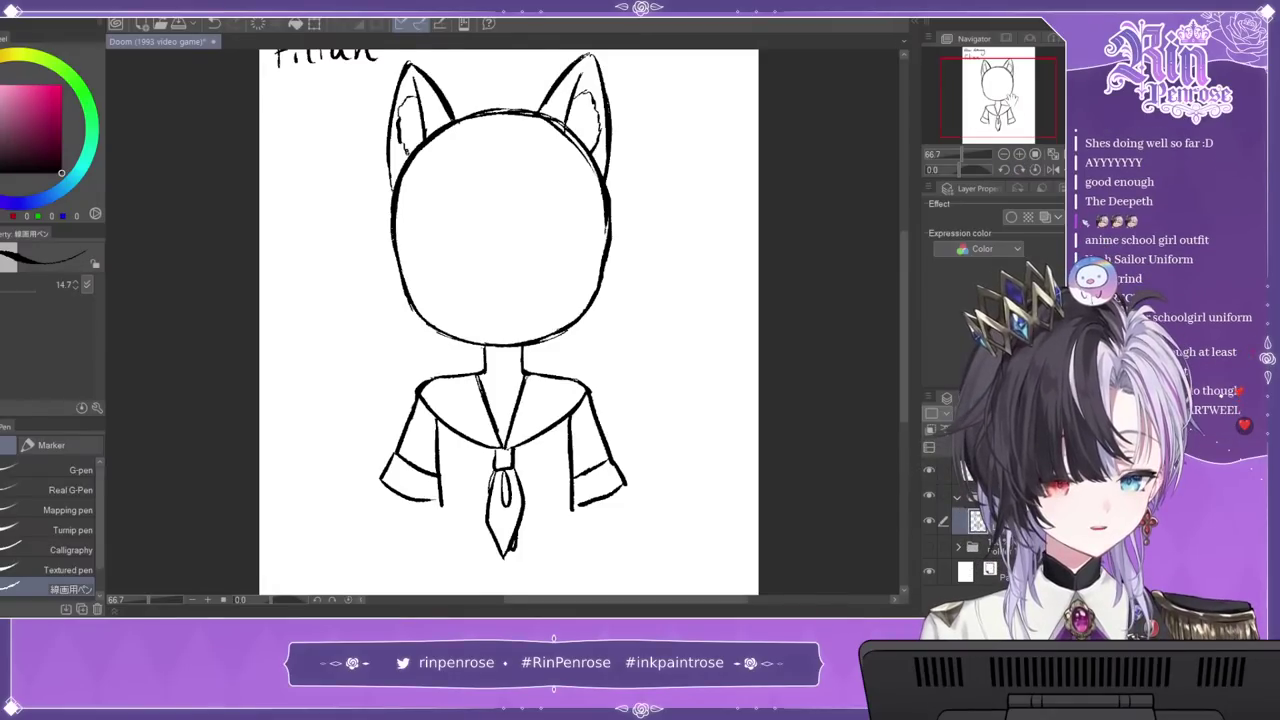
{"action": "left_click_drag", "start_coordinate": [413, 222], "coordinate": [422, 243]}
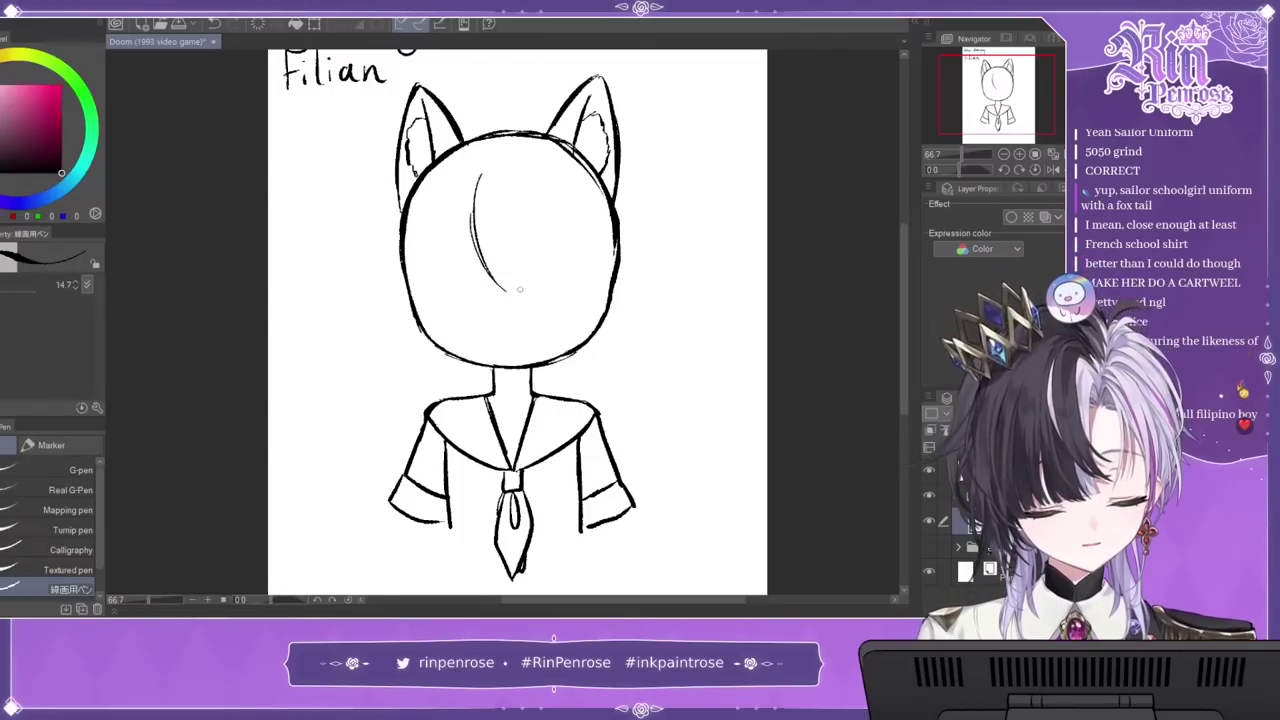
{"action": "key", "text": "ctrl+z"}
{"action": "left_click_drag", "start_coordinate": [478, 170], "coordinate": [521, 283]}
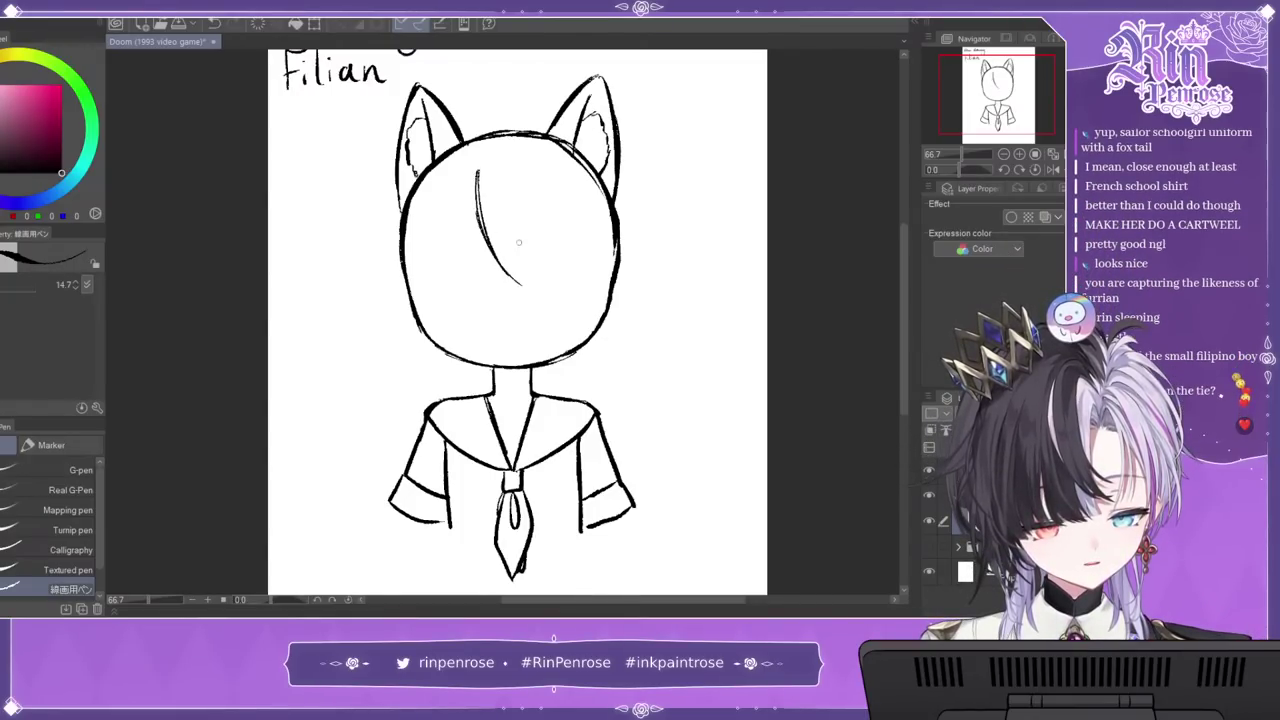
{"action": "left_click_drag", "start_coordinate": [501, 217], "coordinate": [519, 282]}
{"action": "mouse_move", "coordinate": [540, 166]}
{"action": "left_mouse_down"}
{"action": "mouse_move", "coordinate": [514, 282]}
{"action": "mouse_move", "coordinate": [491, 293]}
{"action": "left_mouse_up"}
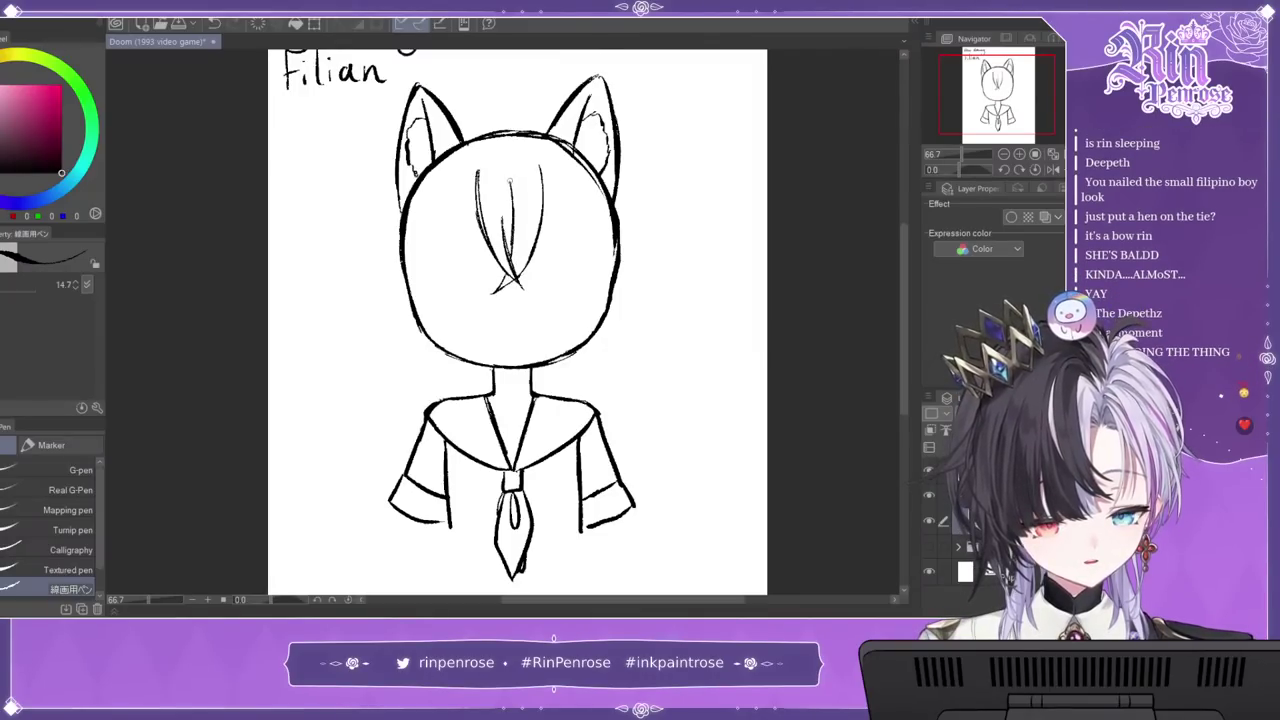
{"action": "left_click_drag", "start_coordinate": [510, 183], "coordinate": [508, 240]}
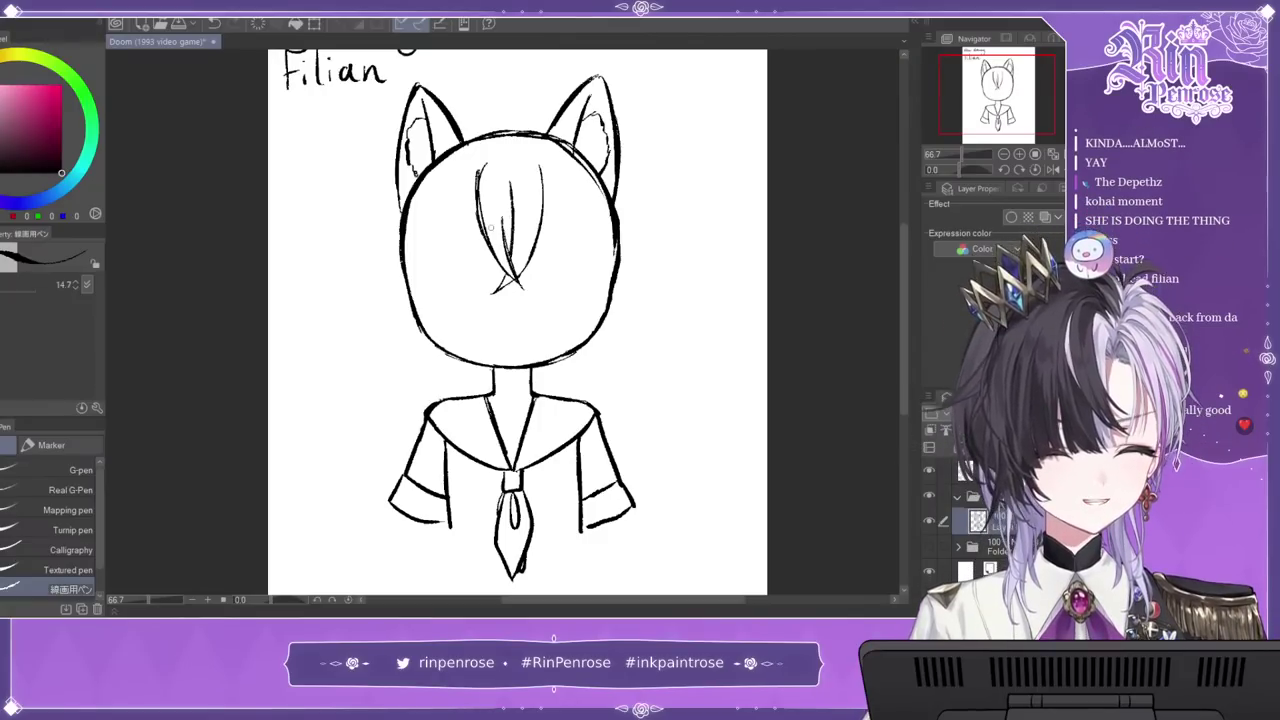
Step: Add strands and a long pointed side lock on the left of the face, and write "(?)" after the name in the title
{"action": "left_click_drag", "start_coordinate": [464, 176], "coordinate": [460, 276]}
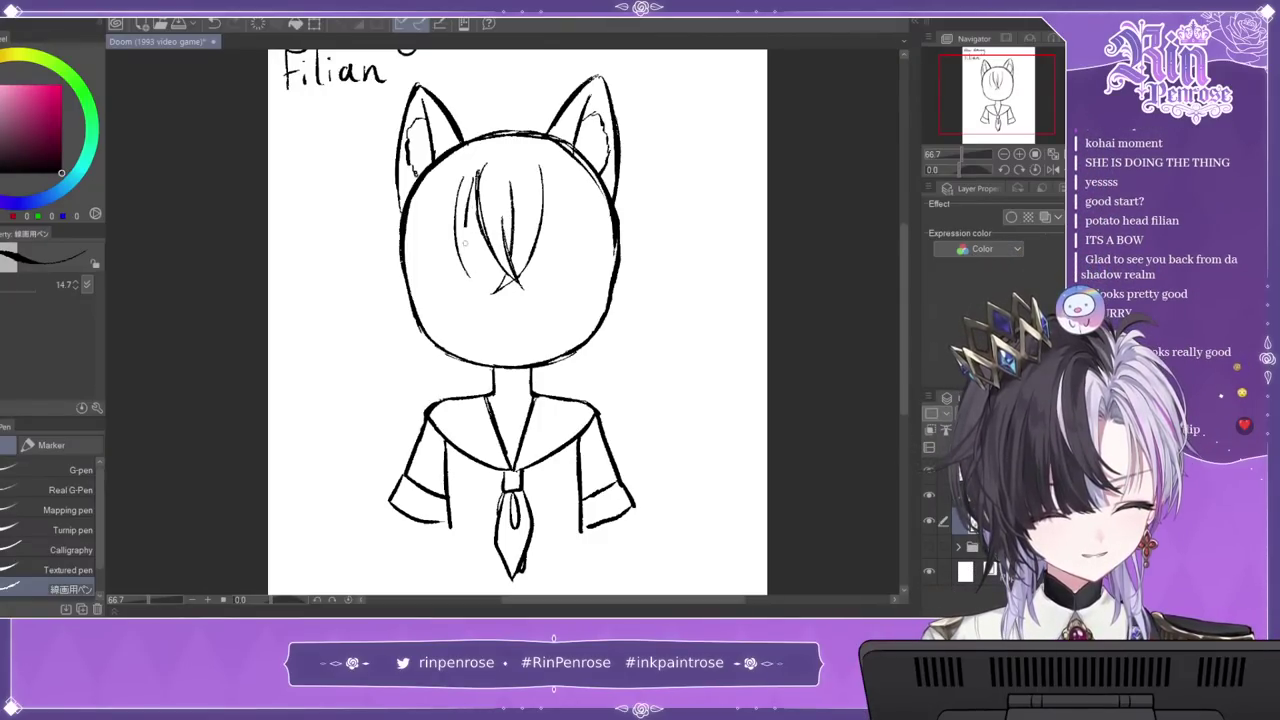
{"action": "left_click_drag", "start_coordinate": [432, 201], "coordinate": [446, 387]}
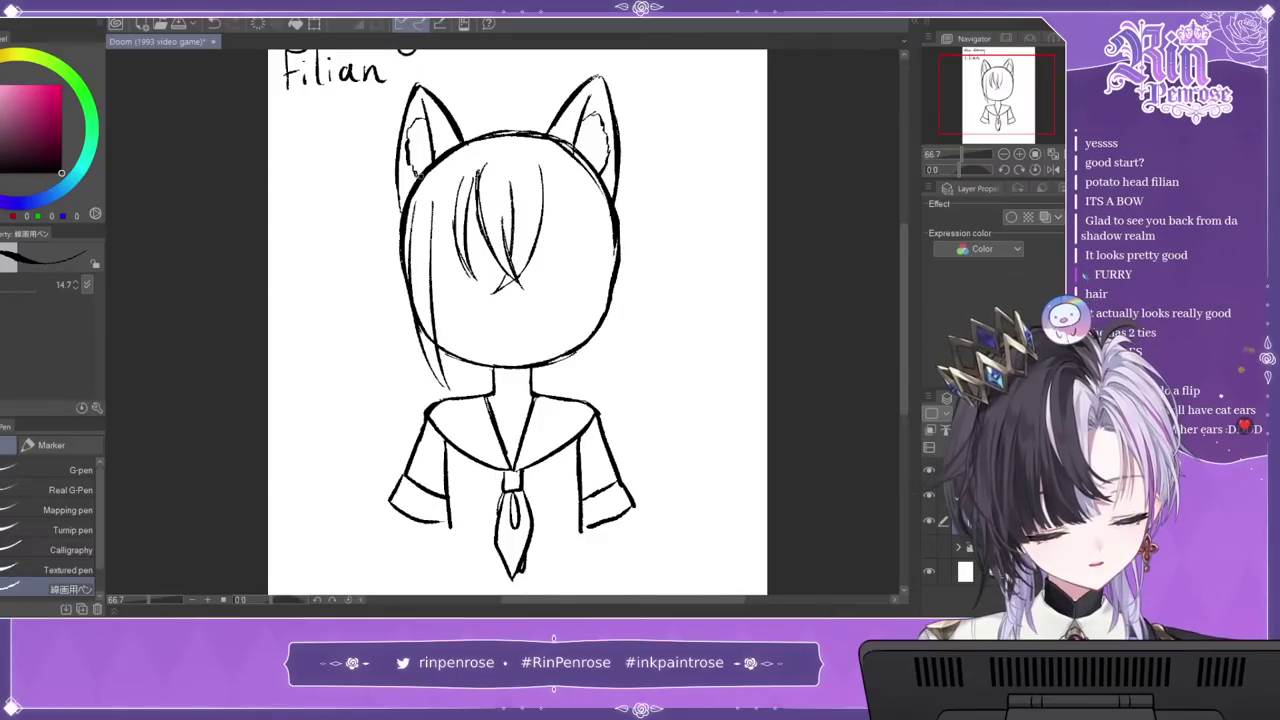
{"action": "left_click_drag", "start_coordinate": [410, 285], "coordinate": [446, 385]}
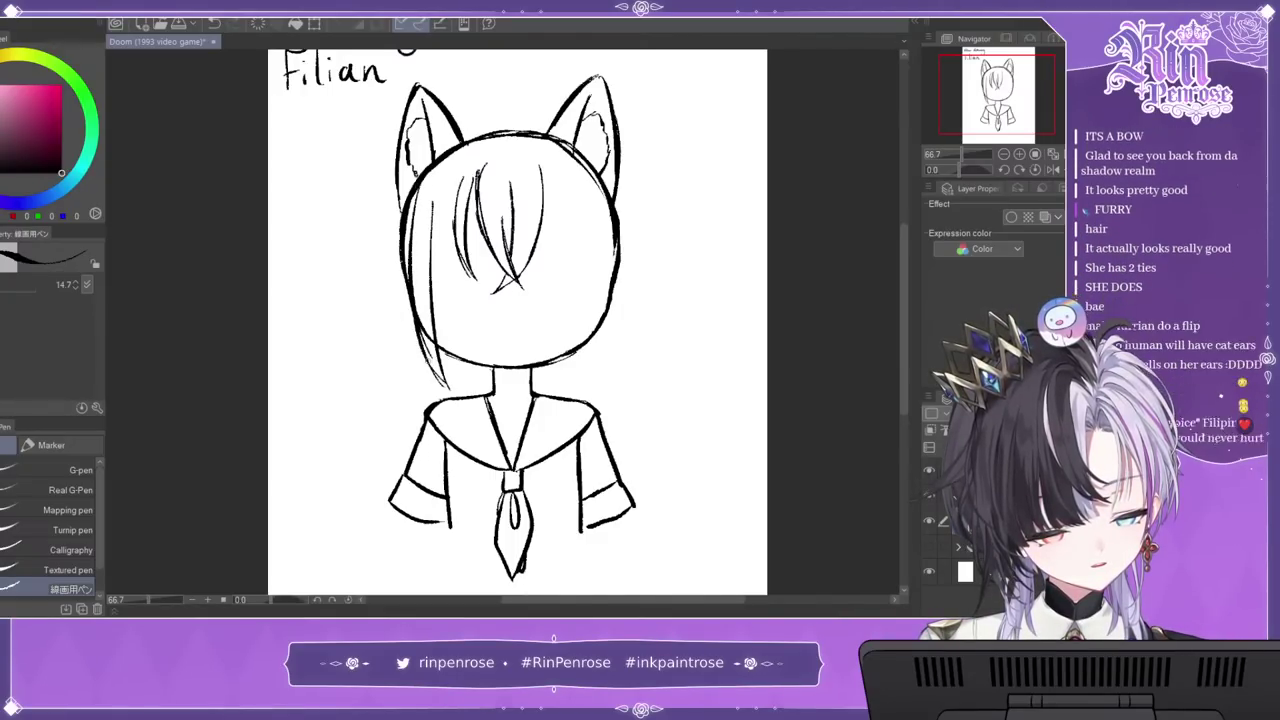
{"action": "left_click_drag", "start_coordinate": [440, 300], "coordinate": [470, 375]}
{"action": "mouse_move", "coordinate": [422, 154]}
{"action": "left_mouse_down"}
{"action": "mouse_move", "coordinate": [434, 132]}
{"action": "mouse_move", "coordinate": [452, 155]}
{"action": "left_mouse_up"}
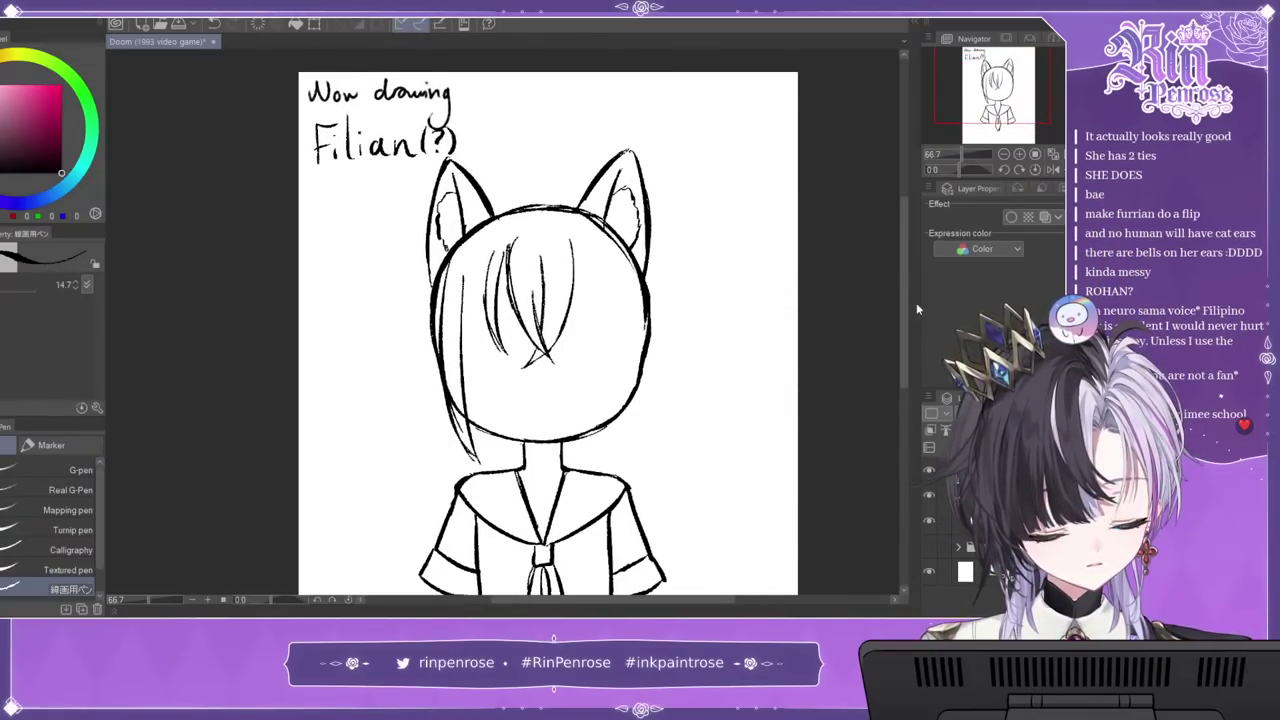
Step: Draw the outer hair on the head's left side with an outward-flicked tuft and curved strands tapering in to the neck
{"action": "left_click_drag", "start_coordinate": [540, 380], "coordinate": [553, 258]}
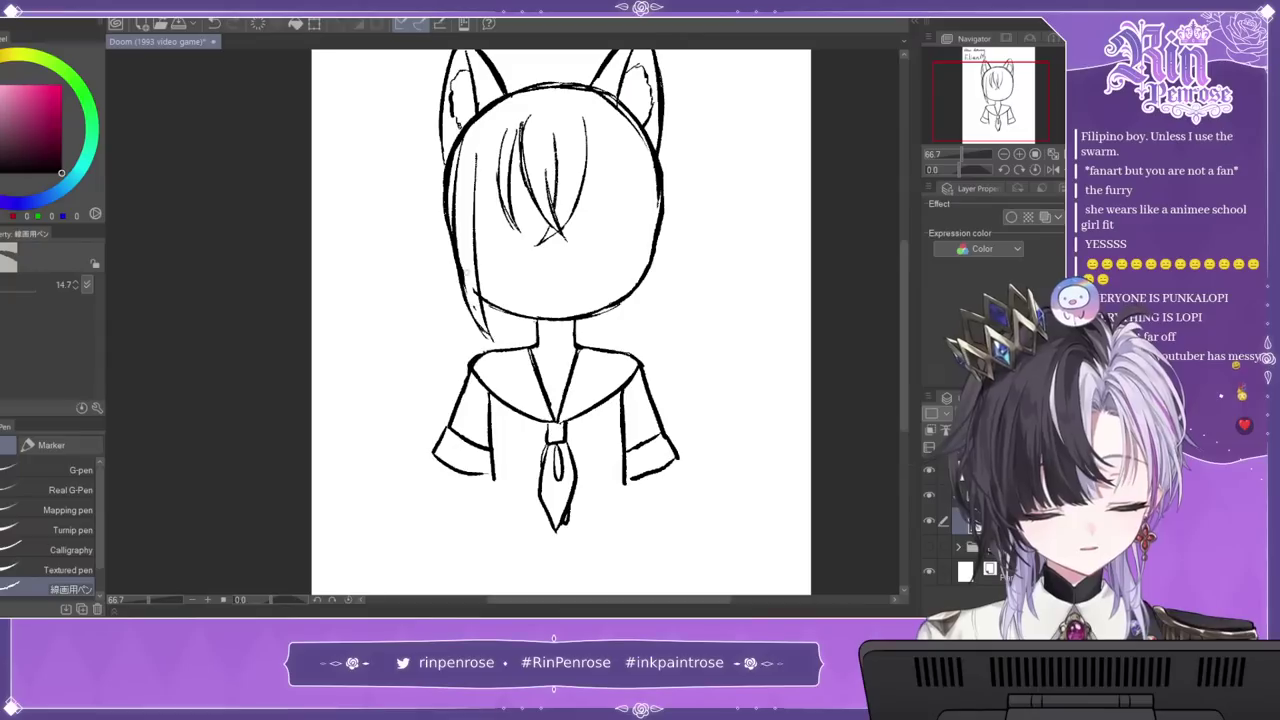
{"action": "mouse_move", "coordinate": [477, 145]}
{"action": "left_mouse_down"}
{"action": "mouse_move", "coordinate": [441, 226]}
{"action": "mouse_move", "coordinate": [411, 206]}
{"action": "mouse_move", "coordinate": [312, 346]}
{"action": "left_mouse_up"}
{"action": "left_click_drag", "start_coordinate": [358, 300], "coordinate": [405, 400]}
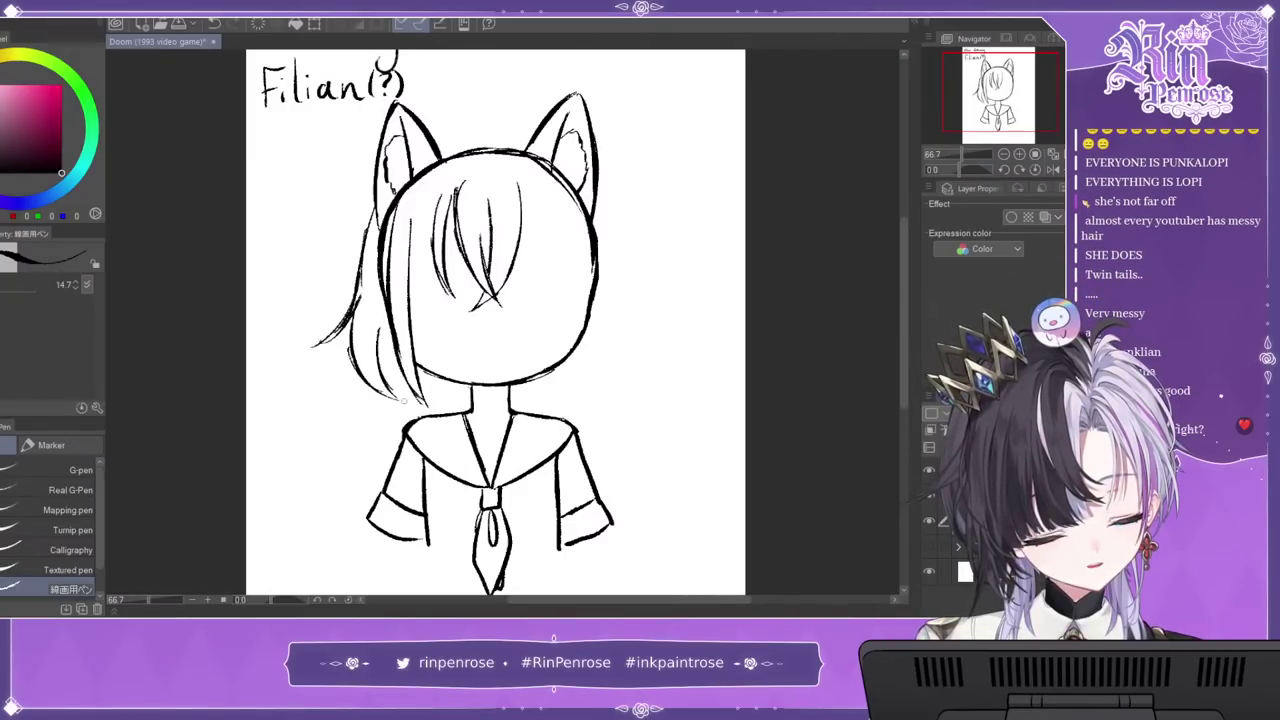
{"action": "mouse_move", "coordinate": [380, 358]}
{"action": "left_mouse_down"}
{"action": "mouse_move", "coordinate": [412, 397]}
{"action": "mouse_move", "coordinate": [462, 407]}
{"action": "left_mouse_up"}
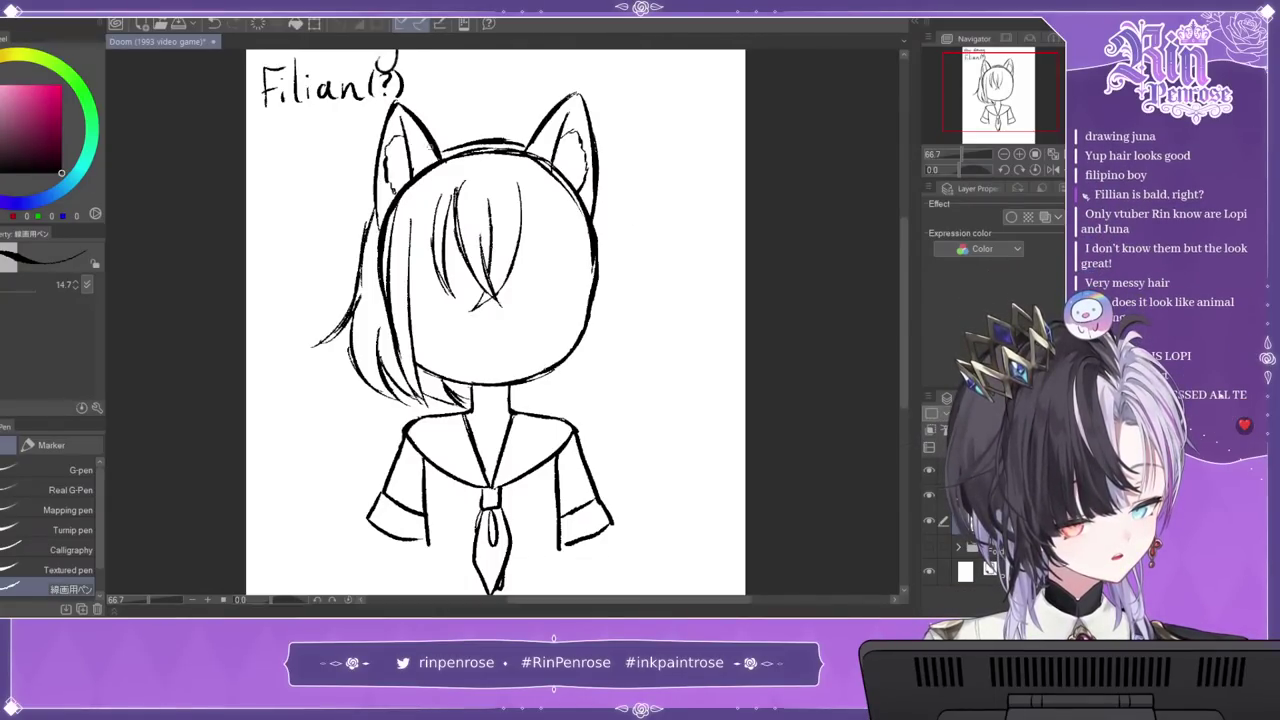
Step: Draw matching outer hair on the head's right side with a flicked tuft and inward-curving strands to the neck, redoing misplaced strokes
{"action": "mouse_move", "coordinate": [597, 206]}
{"action": "left_mouse_down"}
{"action": "mouse_move", "coordinate": [621, 270]}
{"action": "mouse_move", "coordinate": [661, 303]}
{"action": "left_mouse_up"}
{"action": "mouse_move", "coordinate": [606, 250]}
{"action": "left_mouse_down"}
{"action": "mouse_move", "coordinate": [658, 303]}
{"action": "mouse_move", "coordinate": [634, 378]}
{"action": "left_mouse_up"}
{"action": "key", "text": "ctrl+z"}
{"action": "key", "text": "ctrl+z"}
{"action": "mouse_move", "coordinate": [627, 292]}
{"action": "left_mouse_down"}
{"action": "mouse_move", "coordinate": [627, 330]}
{"action": "mouse_move", "coordinate": [602, 373]}
{"action": "left_mouse_up"}
{"action": "mouse_move", "coordinate": [602, 373]}
{"action": "left_mouse_down"}
{"action": "mouse_move", "coordinate": [611, 308]}
{"action": "mouse_move", "coordinate": [591, 408]}
{"action": "left_mouse_up"}
{"action": "key", "text": "ctrl+z"}
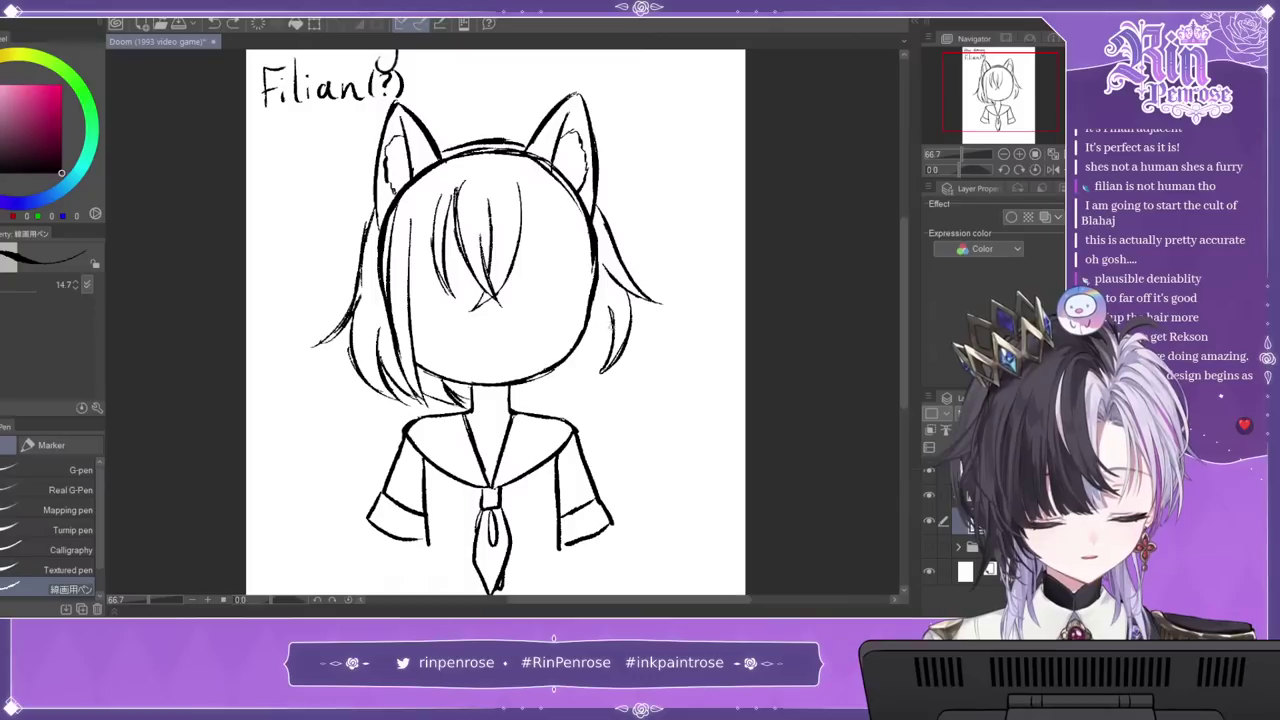
{"action": "left_click_drag", "start_coordinate": [549, 393], "coordinate": [522, 403]}
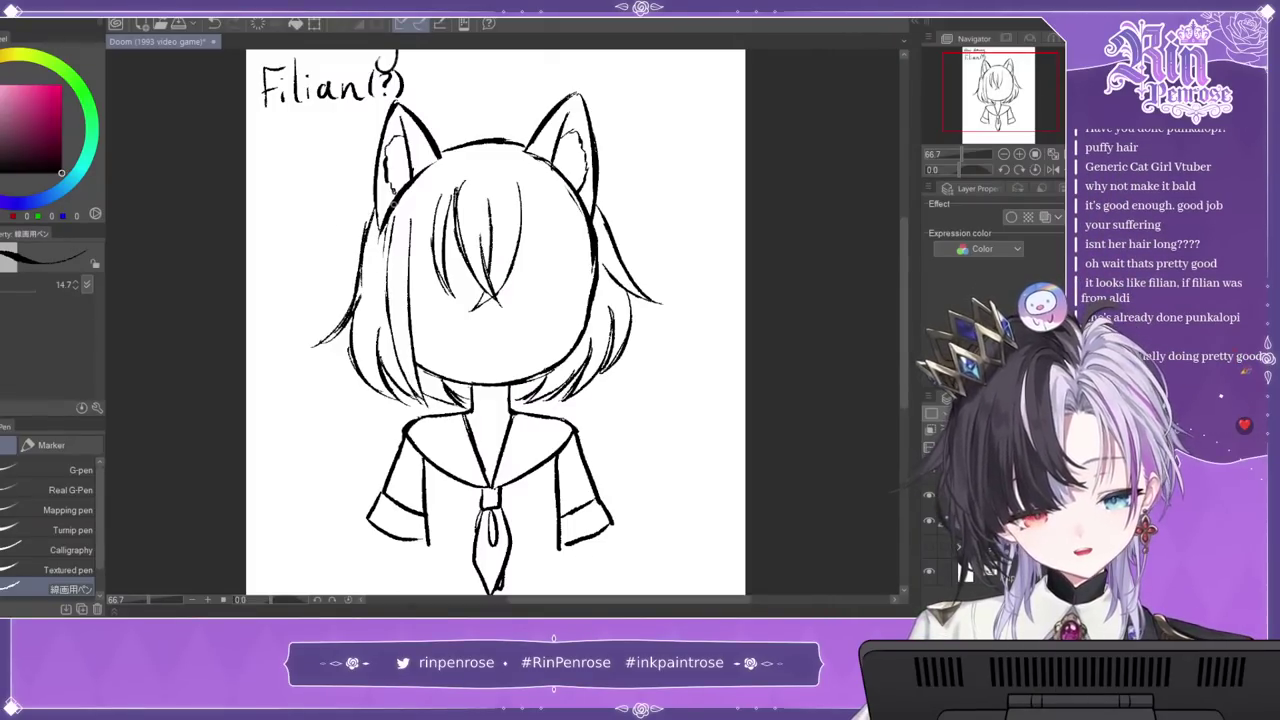
Step: Fill out the bangs with tapered strands on both sides of the centre and reinforce the left hair line
{"action": "left_click_drag", "start_coordinate": [387, 224], "coordinate": [378, 364]}
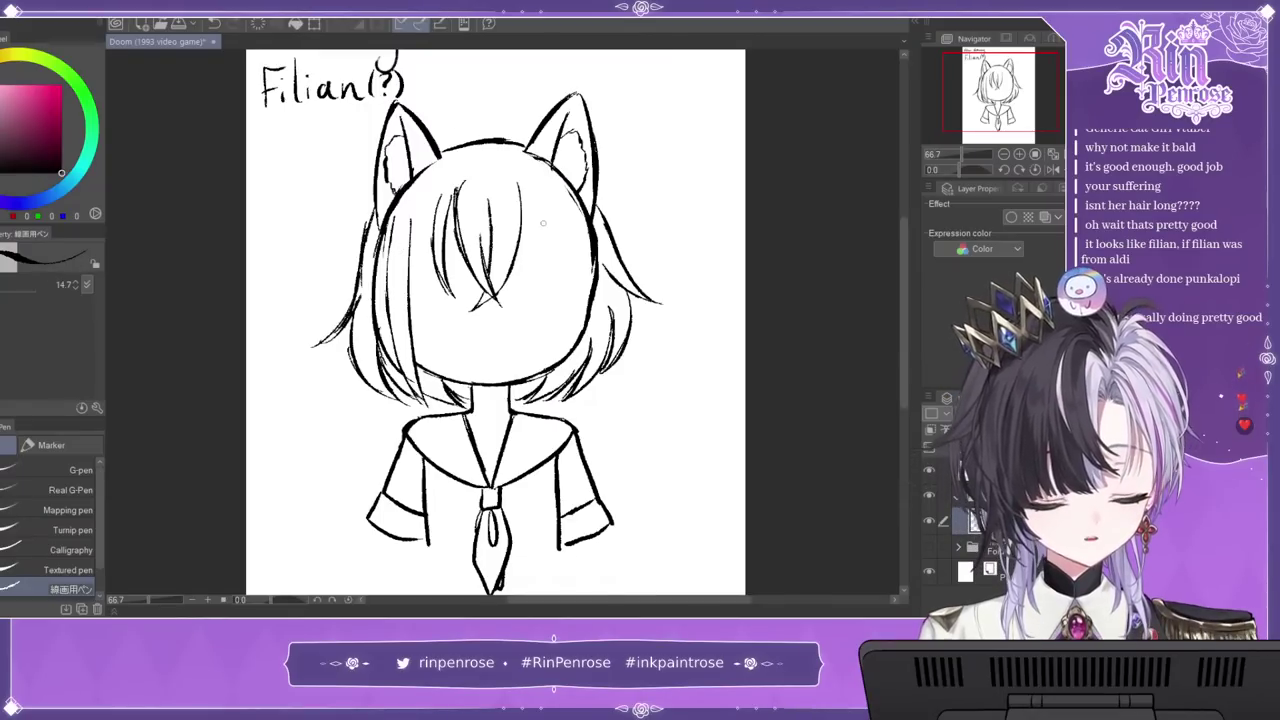
{"action": "left_click_drag", "start_coordinate": [437, 226], "coordinate": [412, 302]}
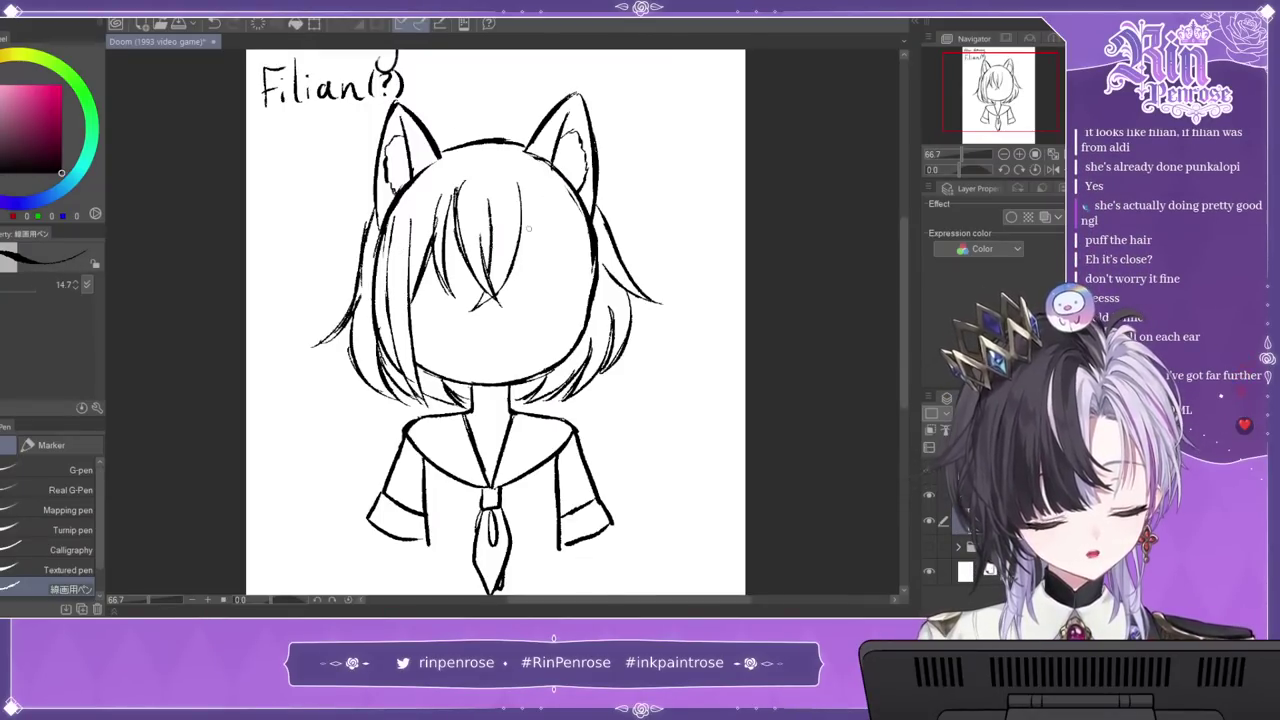
{"action": "left_click_drag", "start_coordinate": [535, 185], "coordinate": [578, 256]}
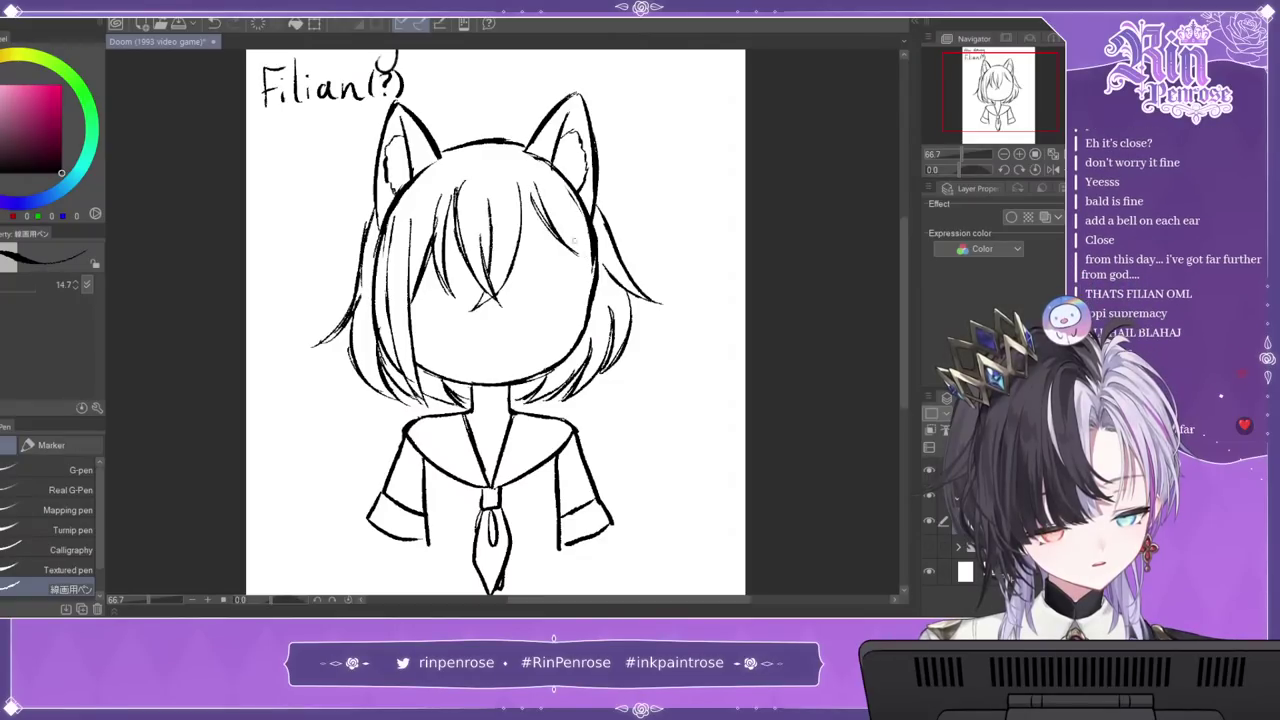
{"action": "left_click_drag", "start_coordinate": [540, 213], "coordinate": [522, 300]}
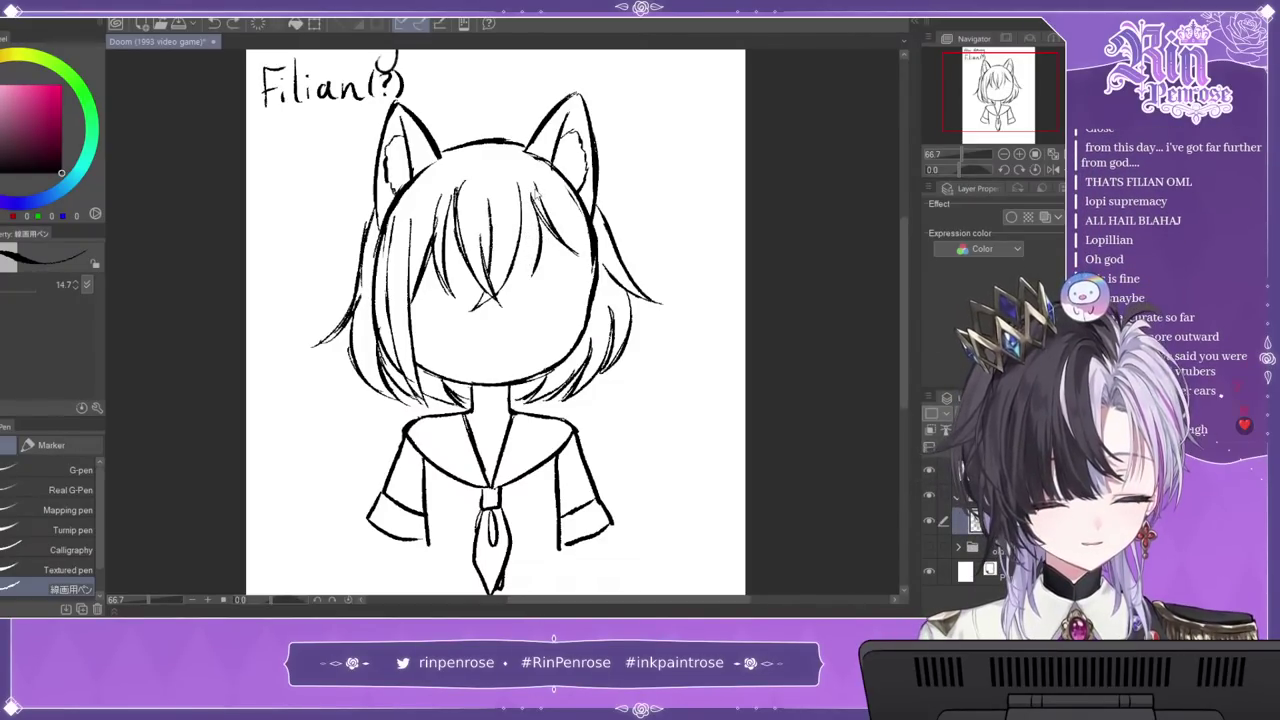
{"action": "left_click_drag", "start_coordinate": [537, 210], "coordinate": [521, 292]}
{"action": "left_click_drag", "start_coordinate": [530, 237], "coordinate": [526, 284]}
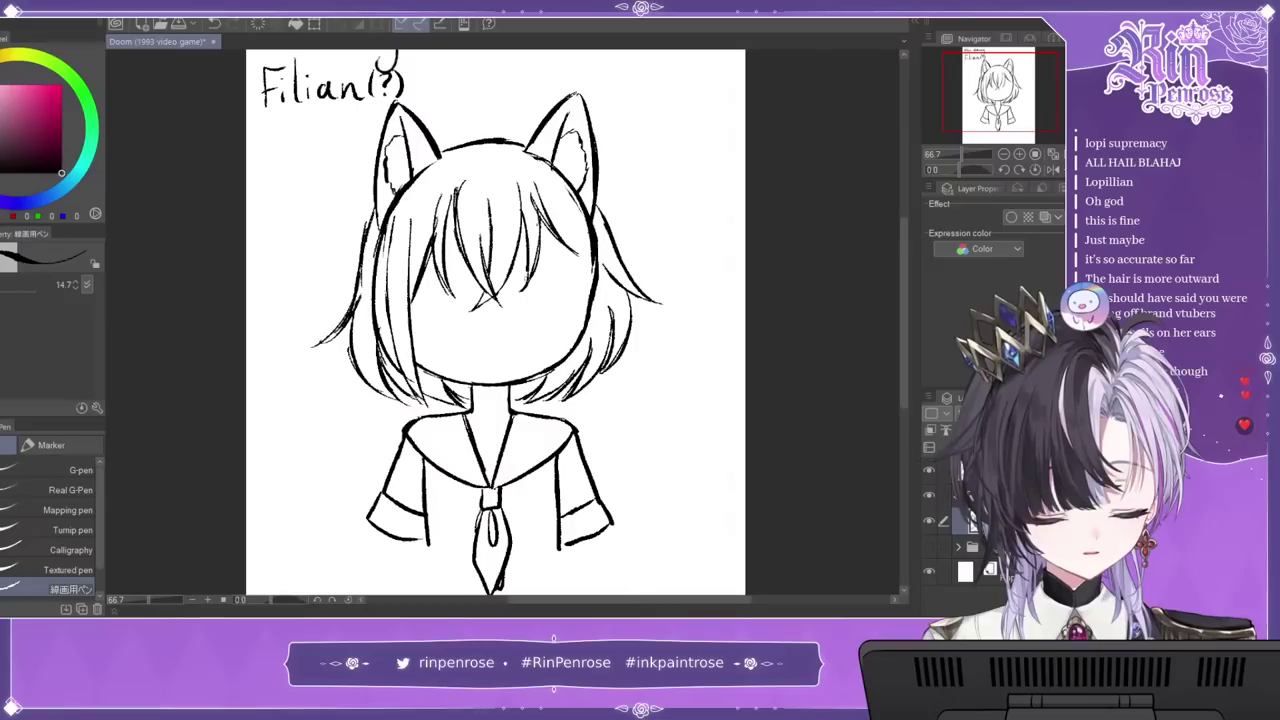
{"action": "left_click_drag", "start_coordinate": [474, 170], "coordinate": [455, 255]}
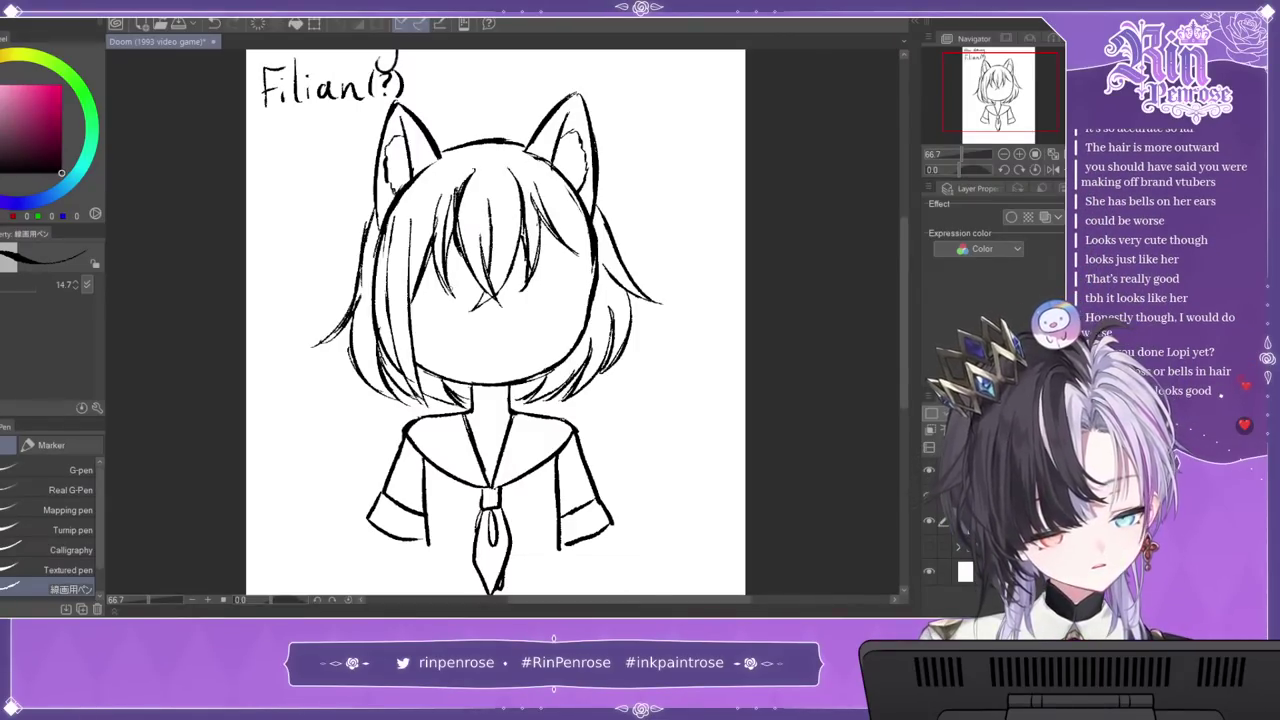
Step: Draw a side lock down the right of the face, check the drawing mirrored, and darken the swept strand above it
{"action": "left_click_drag", "start_coordinate": [566, 250], "coordinate": [544, 395]}
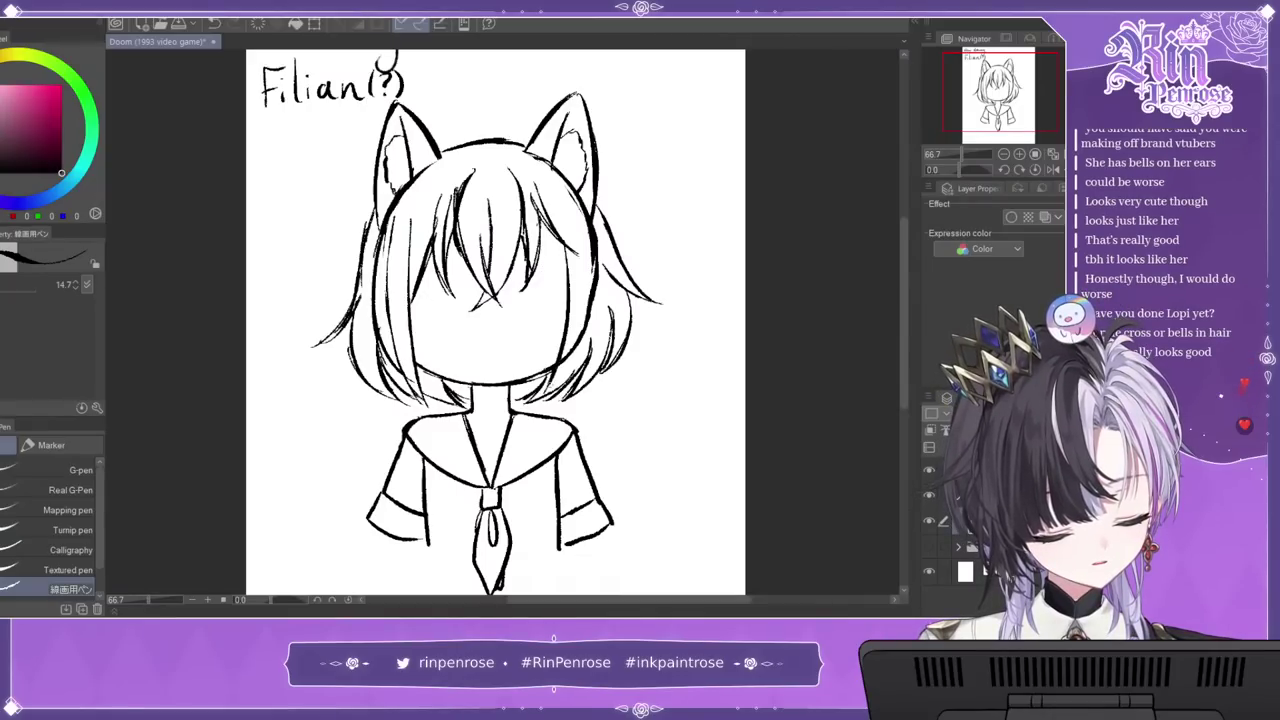
{"action": "left_click_drag", "start_coordinate": [574, 348], "coordinate": [547, 389]}
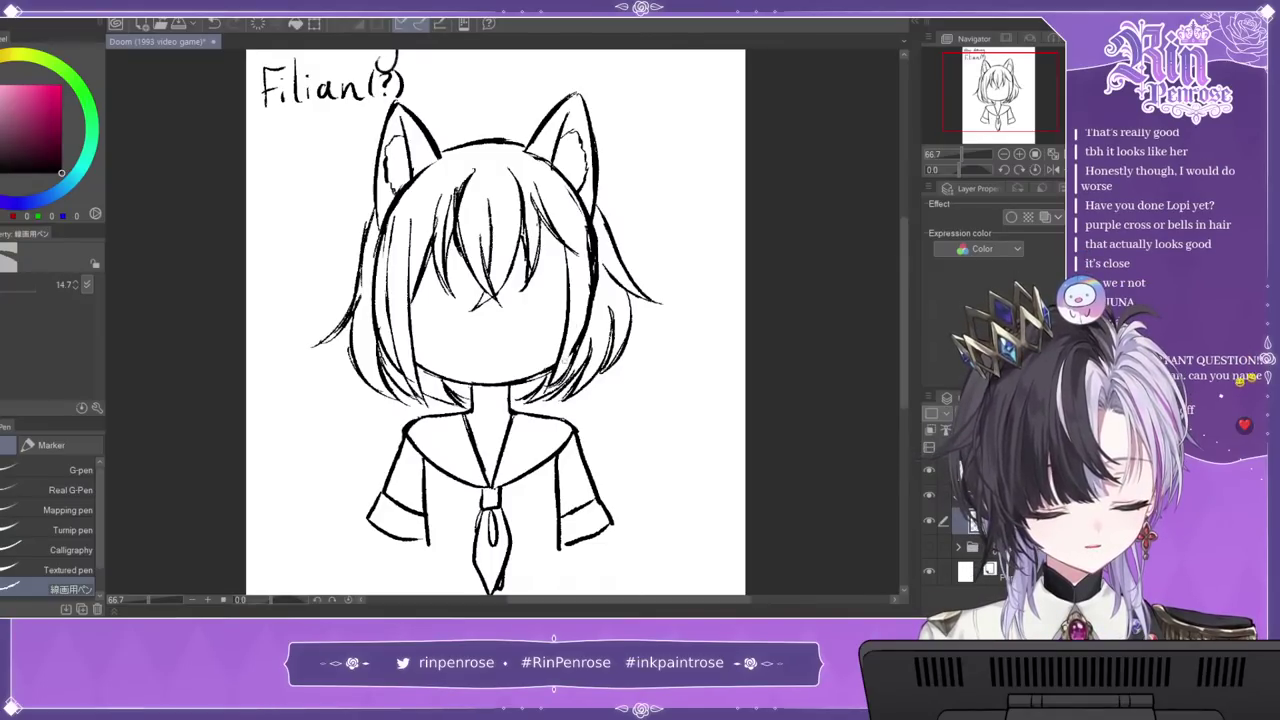
{"action": "left_click", "coordinate": [1051, 171]}
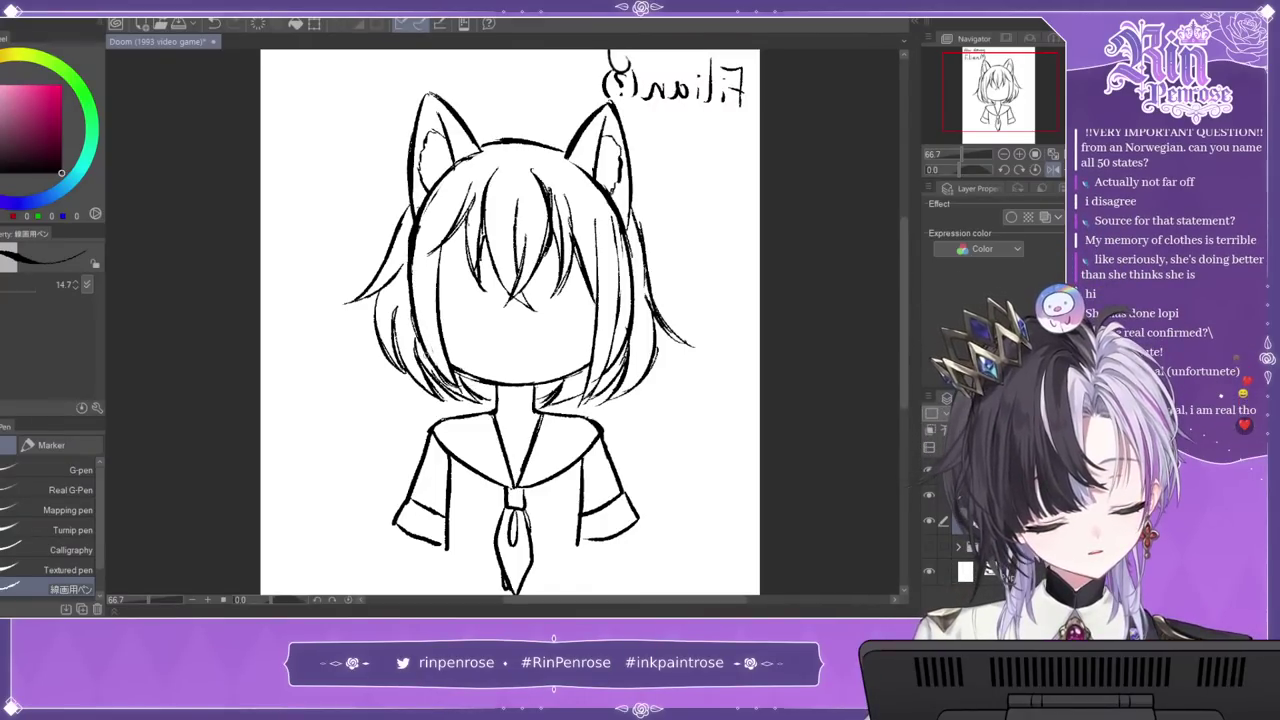
{"action": "left_click", "coordinate": [1049, 169]}
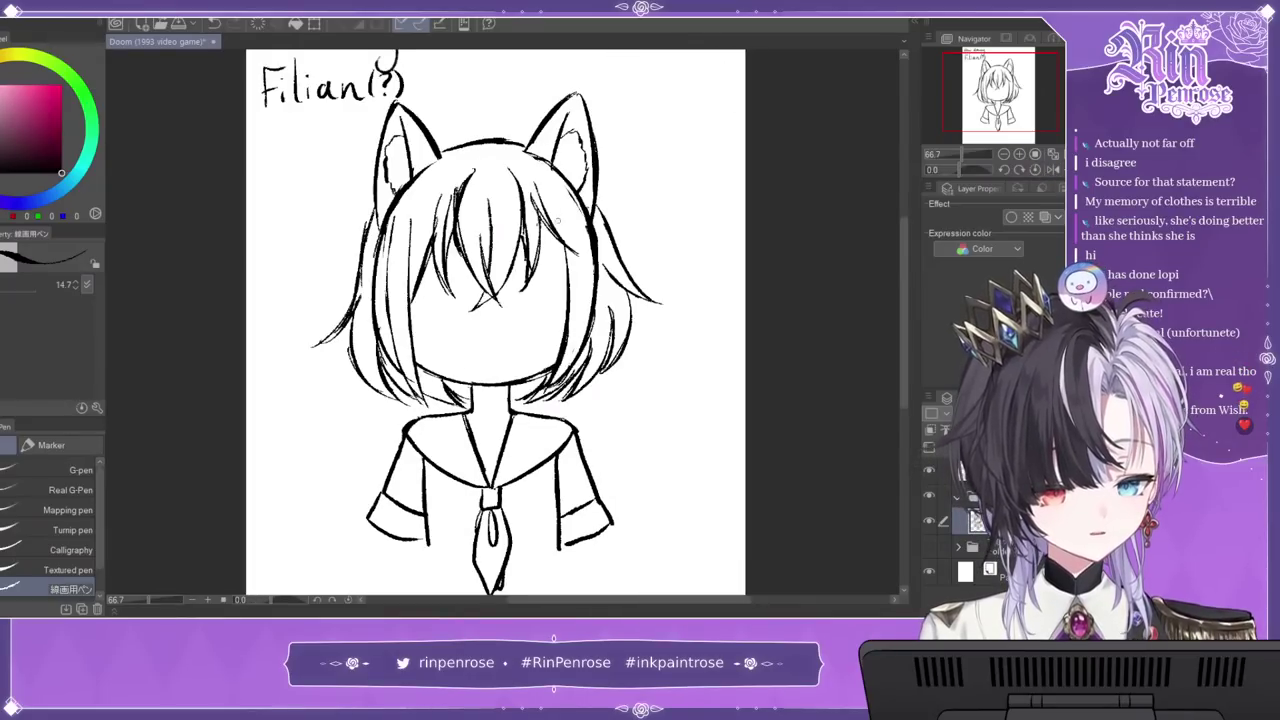
{"action": "left_click_drag", "start_coordinate": [531, 181], "coordinate": [577, 253]}
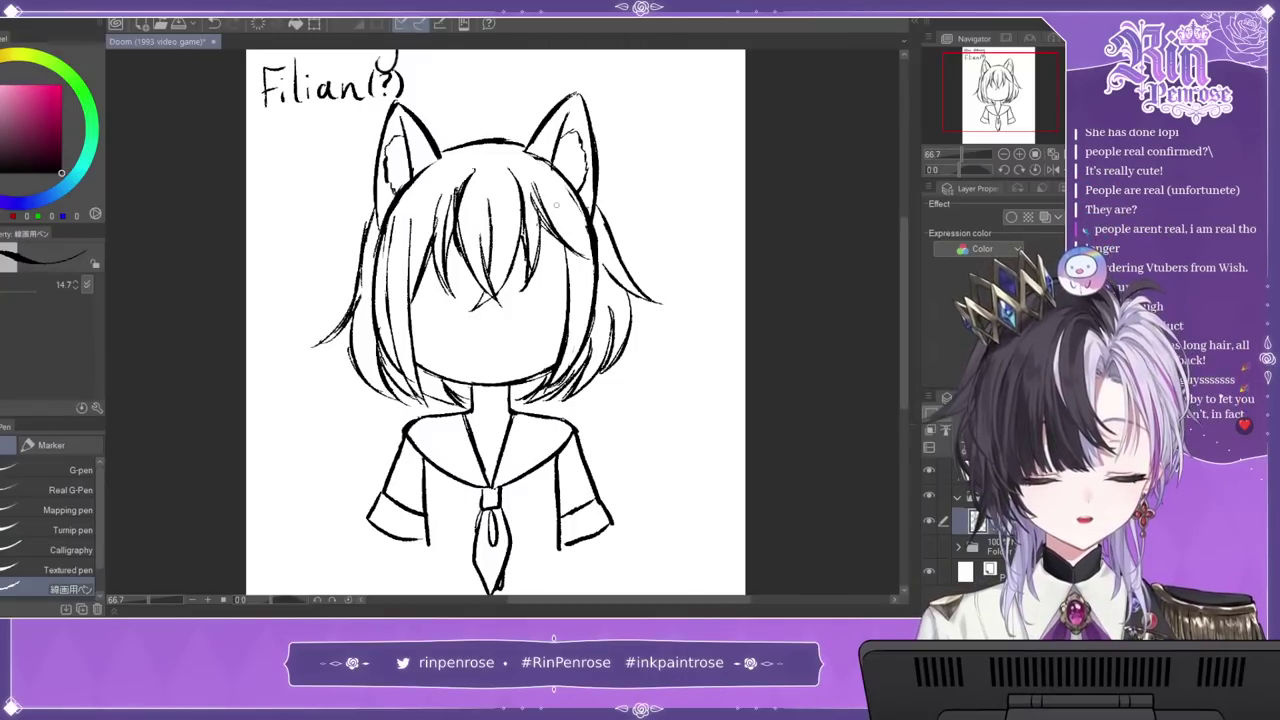
Step: Draw a small peaked undershirt edge inside the sailor collar's V neckline
{"action": "left_click", "coordinate": [1020, 155]}
{"action": "left_click_drag", "start_coordinate": [996, 107], "coordinate": [1001, 103]}
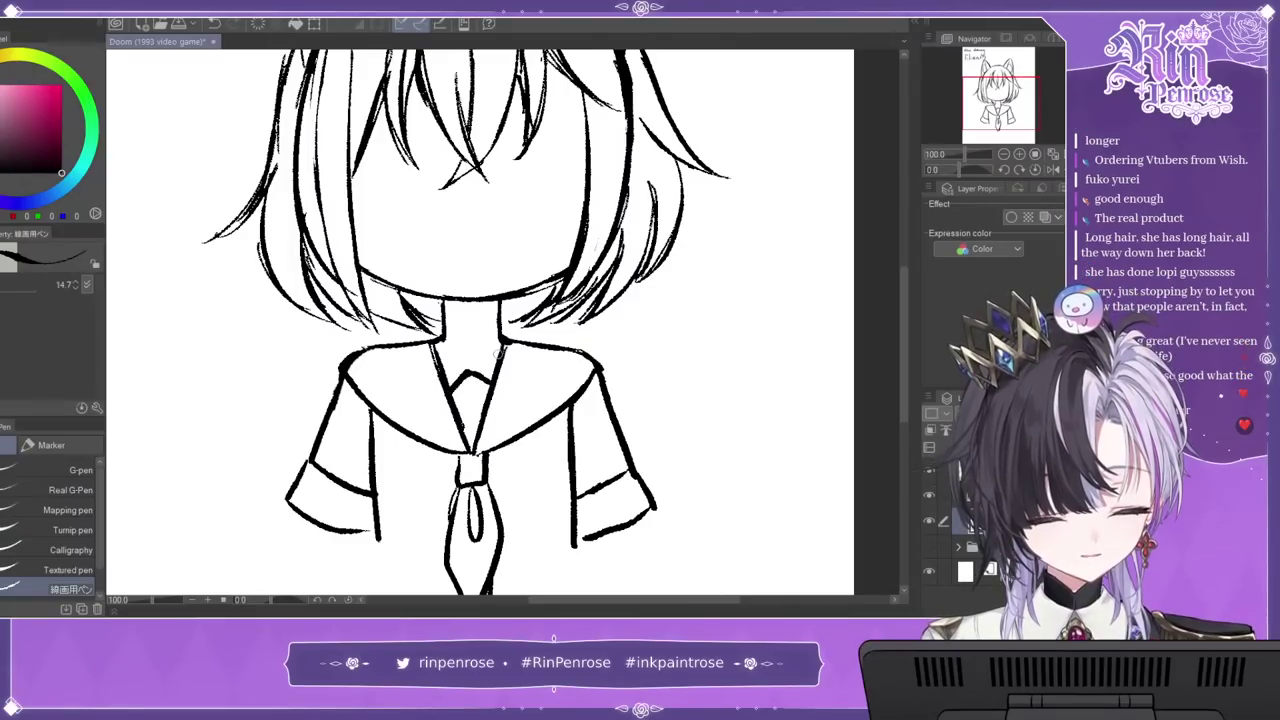
{"action": "scroll", "coordinate": [497, 353], "scroll_direction": "up", "scroll_amount": 3}
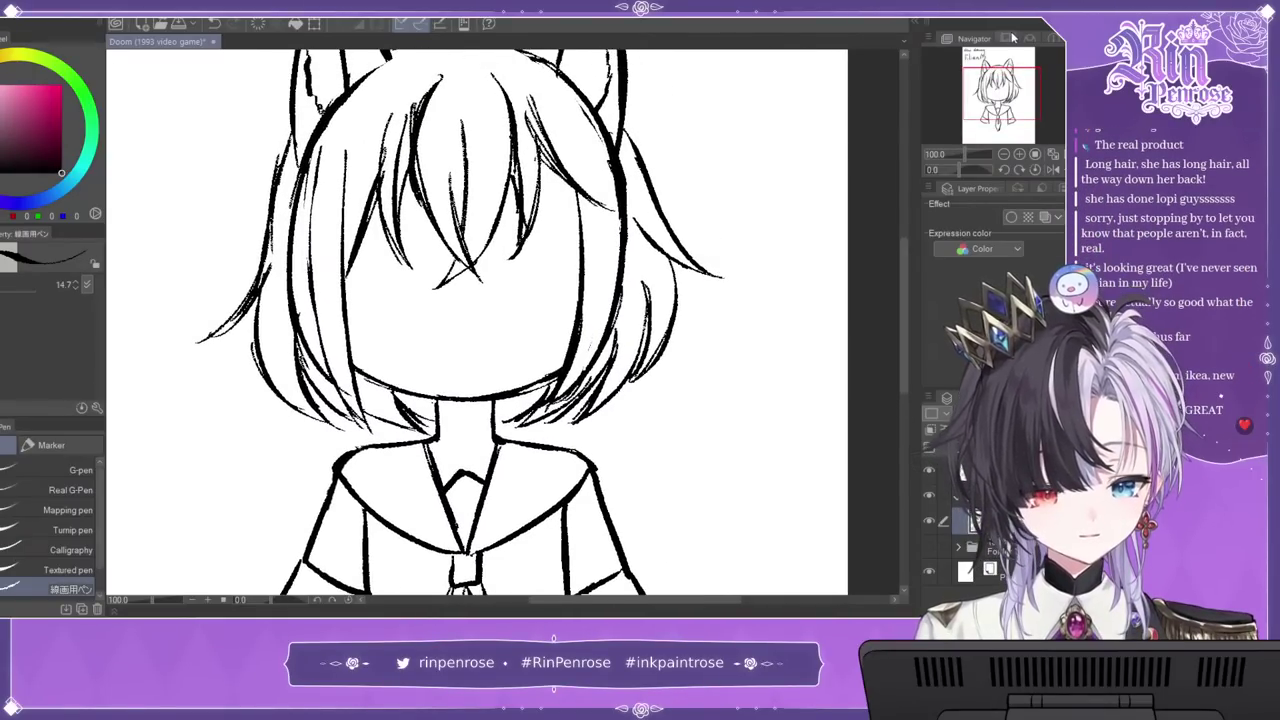
Step: Place a dot nose in the middle of the face and try a small smiling mouth below it
{"action": "left_click", "coordinate": [462, 312]}
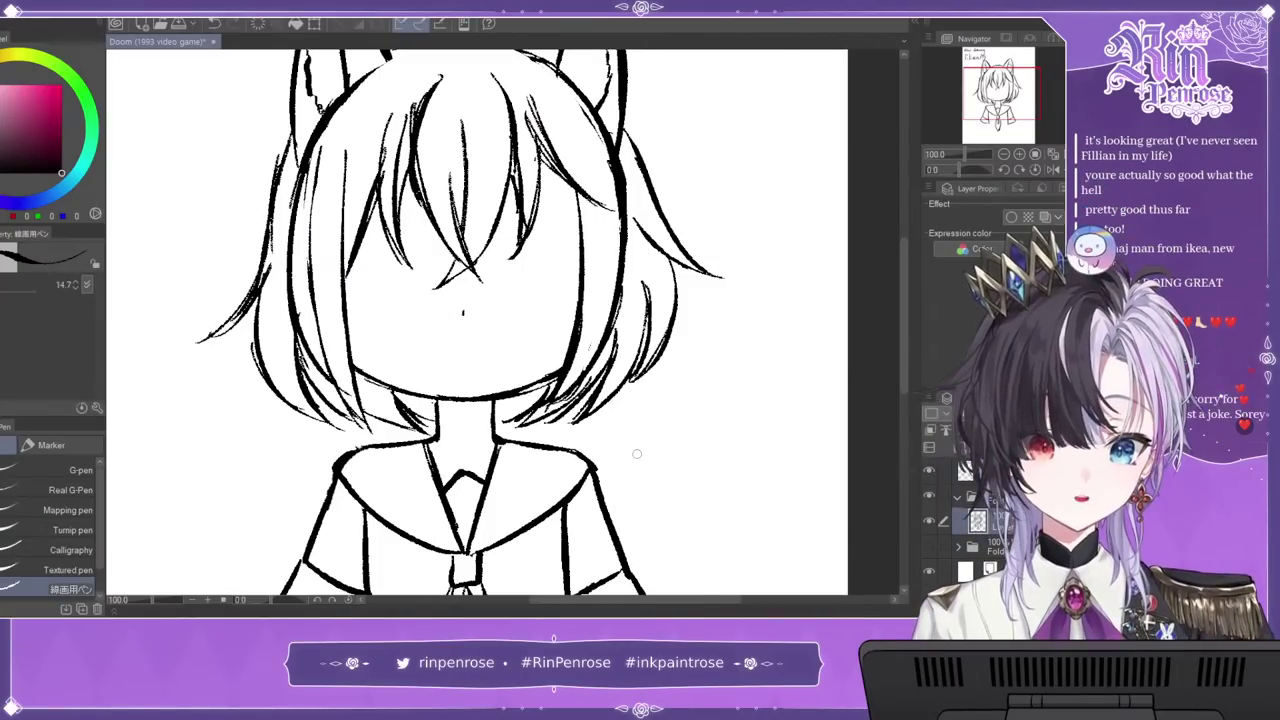
{"action": "left_click_drag", "start_coordinate": [632, 412], "coordinate": [682, 424]}
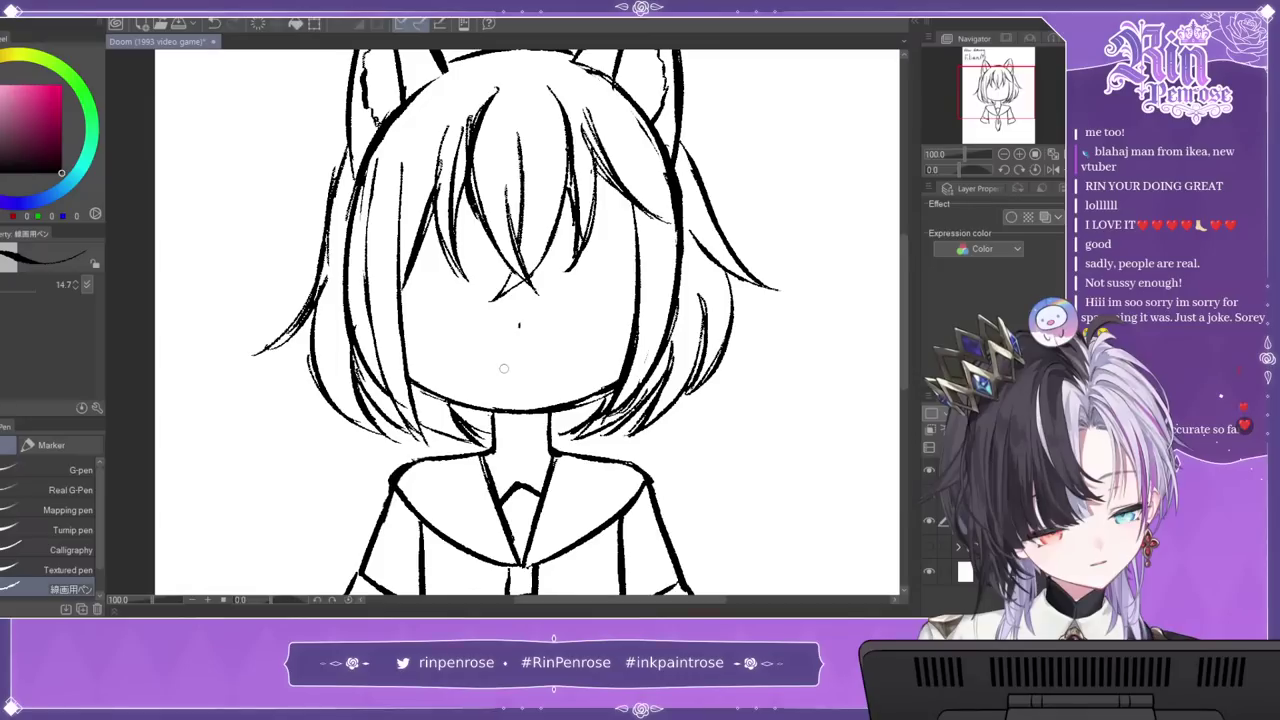
{"action": "left_click_drag", "start_coordinate": [502, 368], "coordinate": [510, 370]}
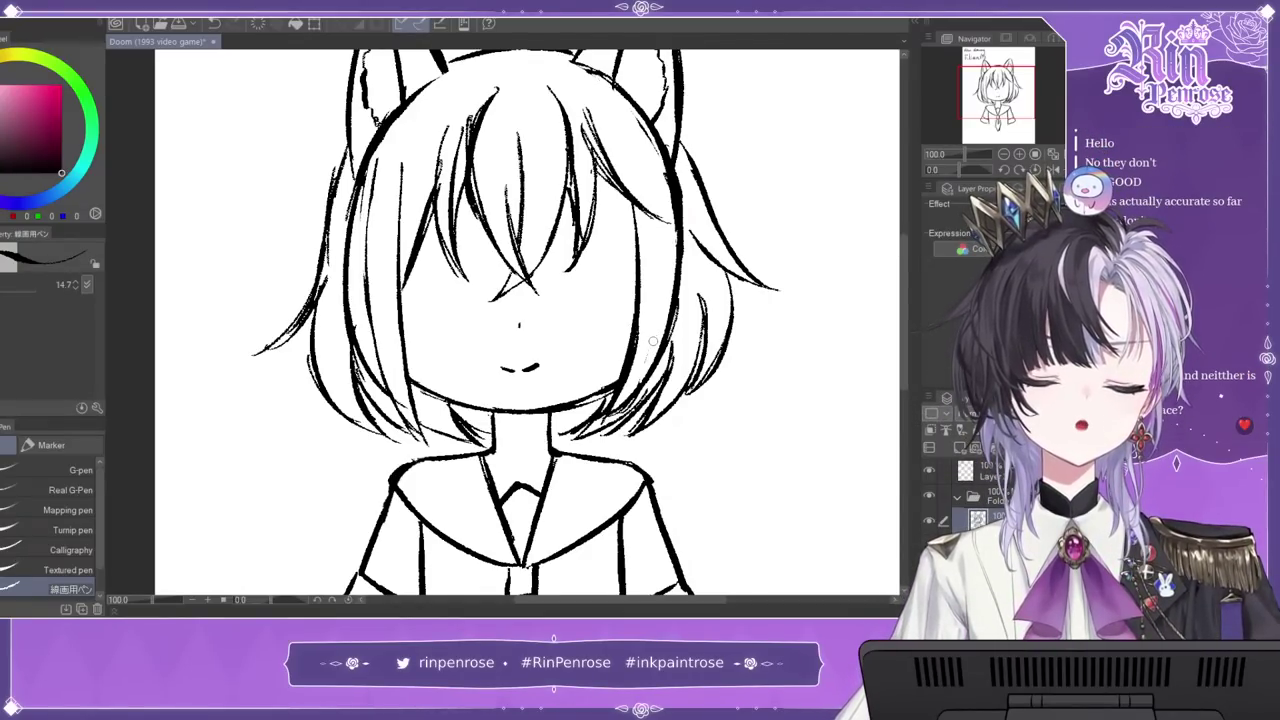
{"action": "key", "text": "ctrl+z"}
Step: Thicken the hair outline over the crown between the two ears, working on a rotated canvas
{"action": "left_click_drag", "start_coordinate": [958, 170], "coordinate": [943, 170]}
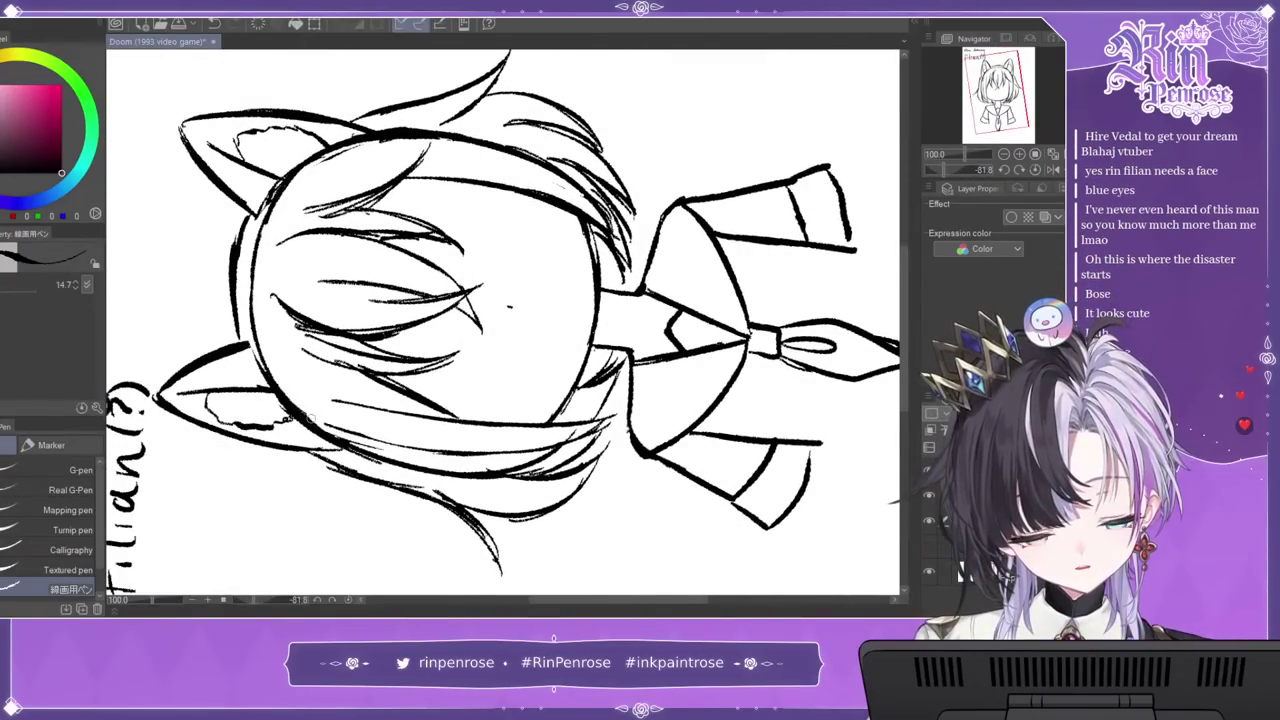
{"action": "left_click_drag", "start_coordinate": [247, 224], "coordinate": [238, 310]}
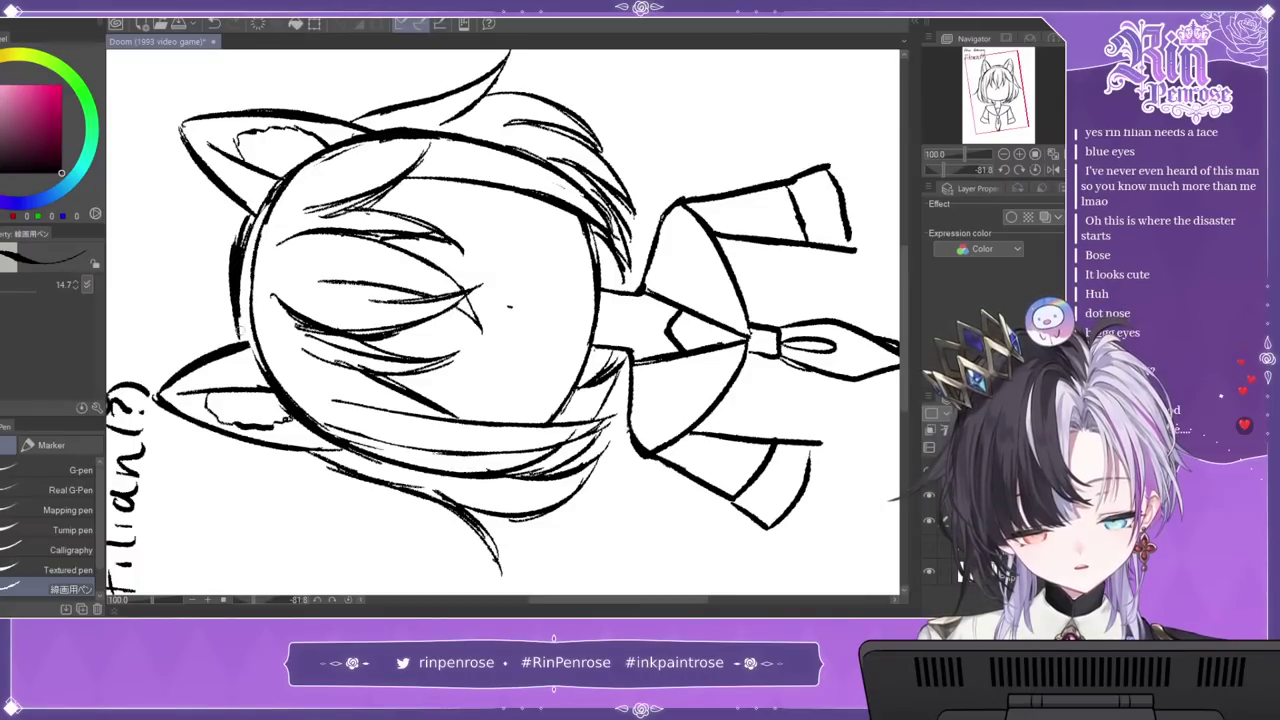
{"action": "left_click", "coordinate": [1036, 170]}
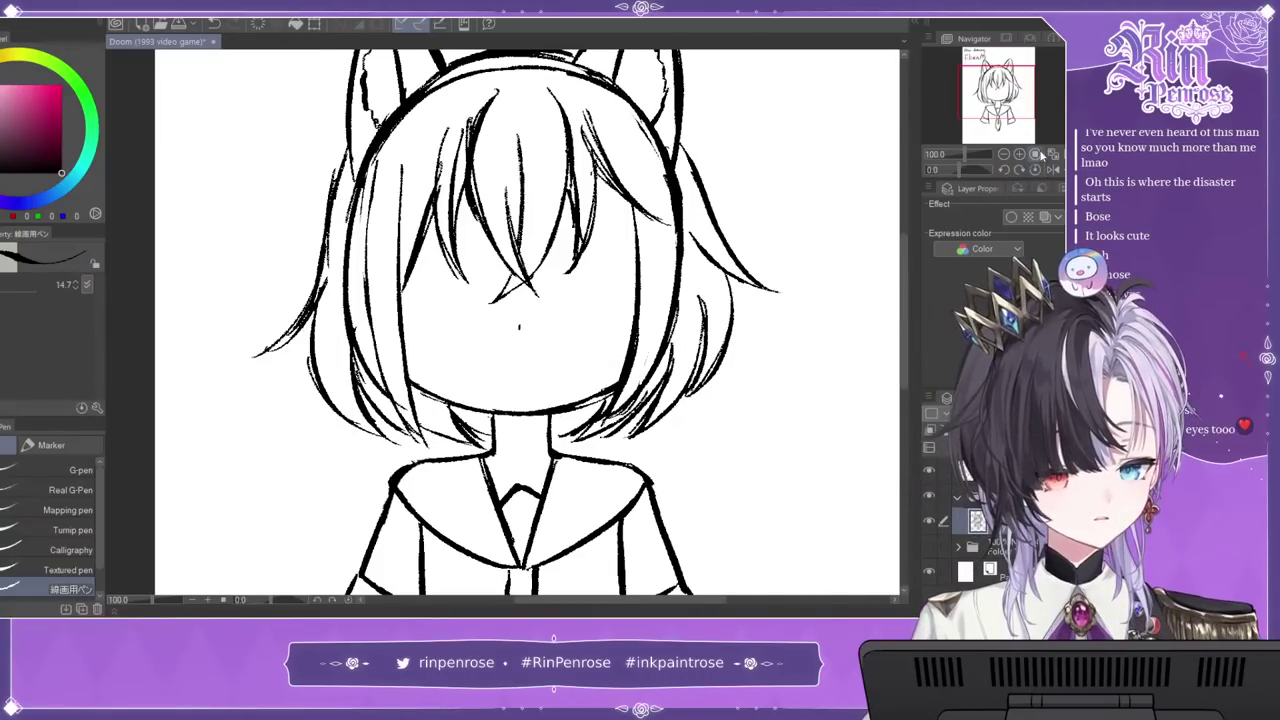
Step: Draw a curved headband across the hair between the two ears, working on a rotated canvas
{"action": "left_click", "coordinate": [998, 84]}
{"action": "left_click_drag", "start_coordinate": [998, 84], "coordinate": [999, 80]}
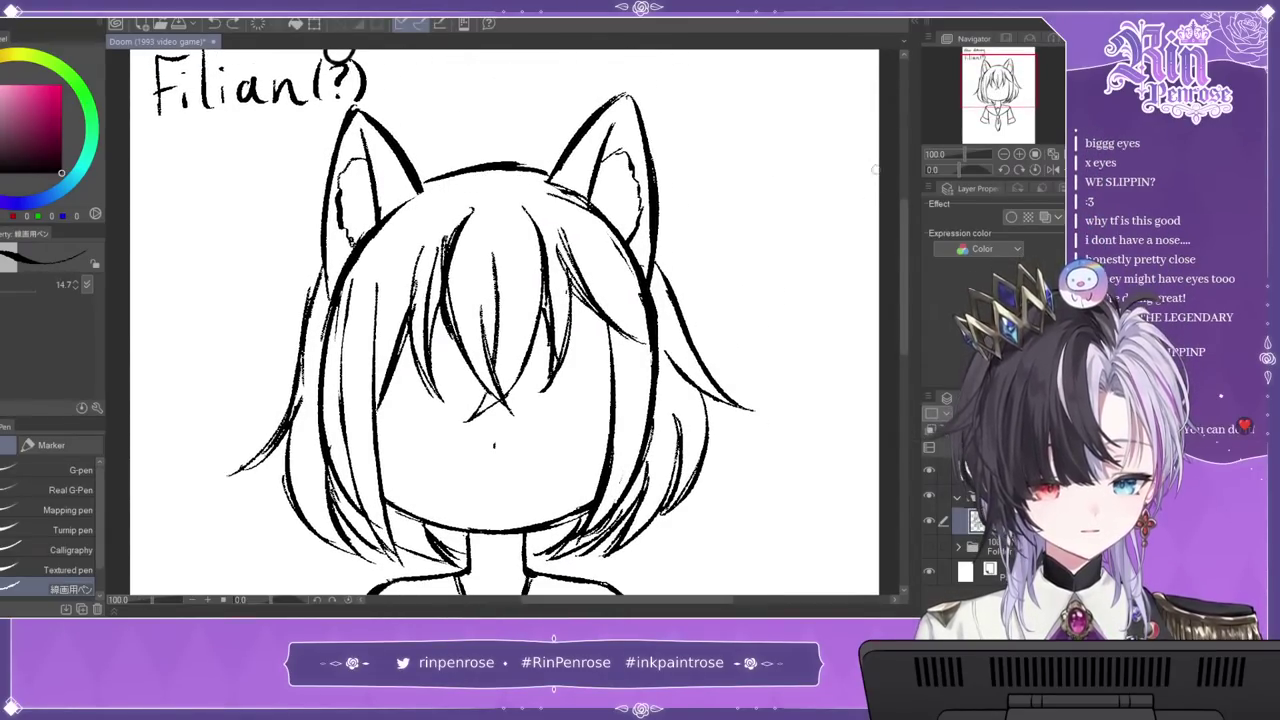
{"action": "left_click_drag", "start_coordinate": [952, 168], "coordinate": [942, 165]}
{"action": "mouse_move", "coordinate": [425, 240]}
{"action": "left_mouse_down"}
{"action": "mouse_move", "coordinate": [386, 400]}
{"action": "mouse_move", "coordinate": [388, 274]}
{"action": "mouse_move", "coordinate": [440, 224]}
{"action": "left_mouse_up"}
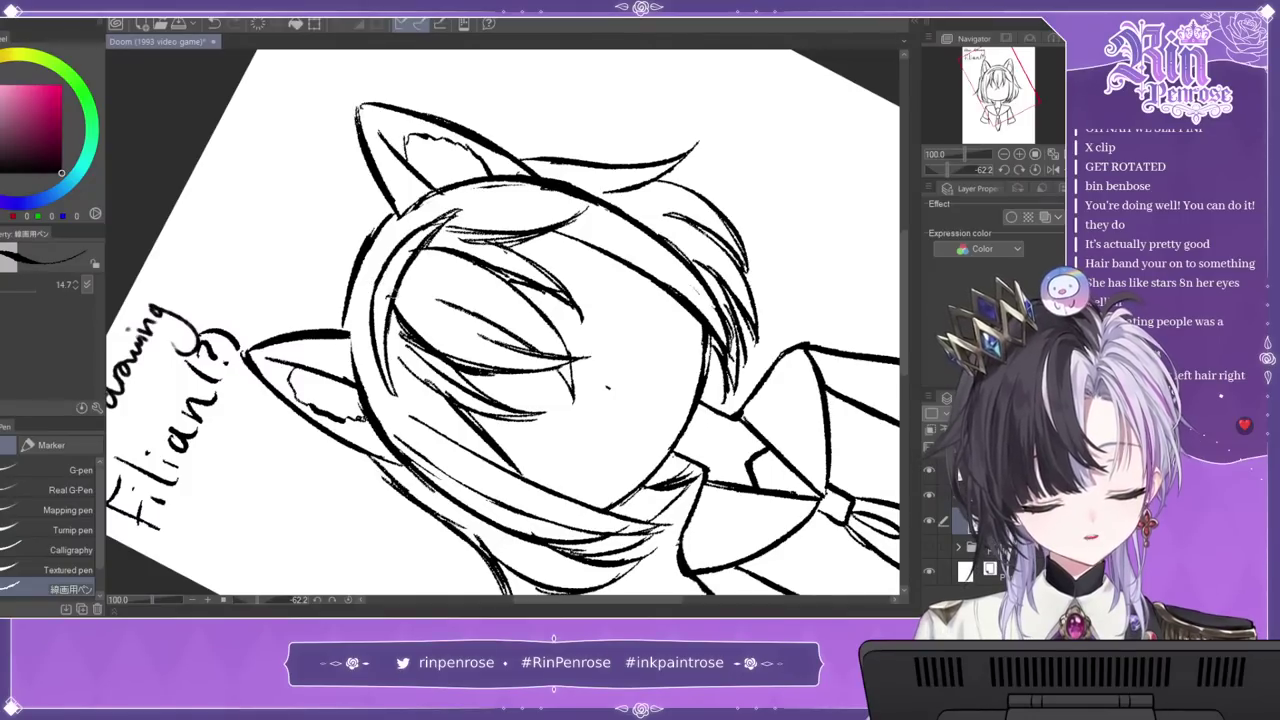
{"action": "left_click_drag", "start_coordinate": [387, 332], "coordinate": [396, 393]}
{"action": "left_click", "coordinate": [1035, 170]}
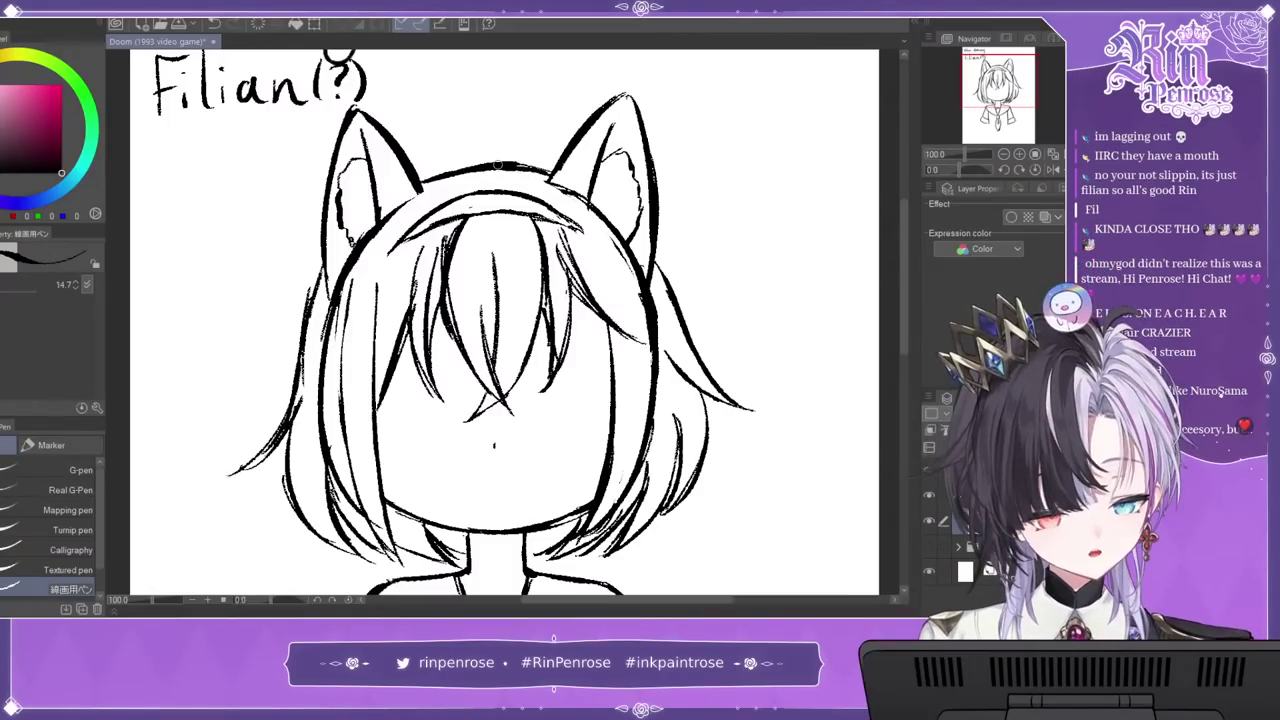
Step: Try two solid black oval eyes beneath the fringe, check the whole drawing mirrored, and undo the eyes
{"action": "left_click_drag", "start_coordinate": [1002, 61], "coordinate": [1004, 72]}
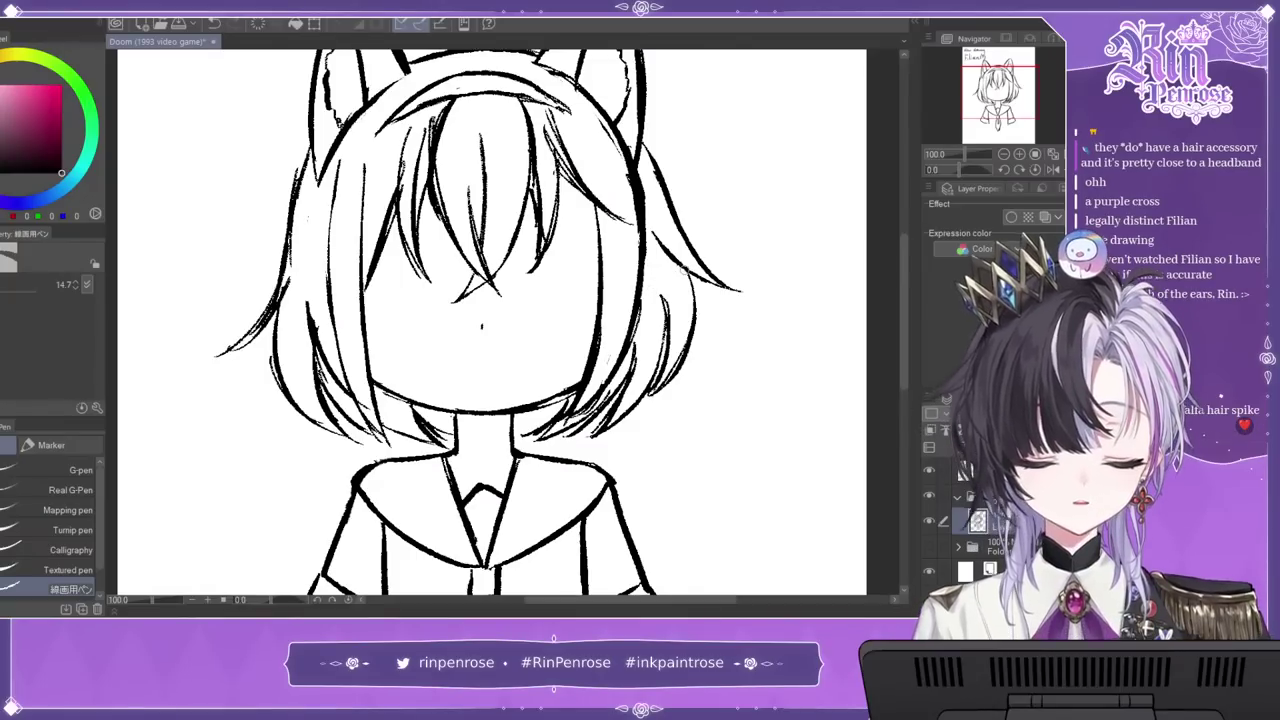
{"action": "key", "text": "c"}
{"action": "left_click_drag", "start_coordinate": [1010, 97], "coordinate": [1008, 97]}
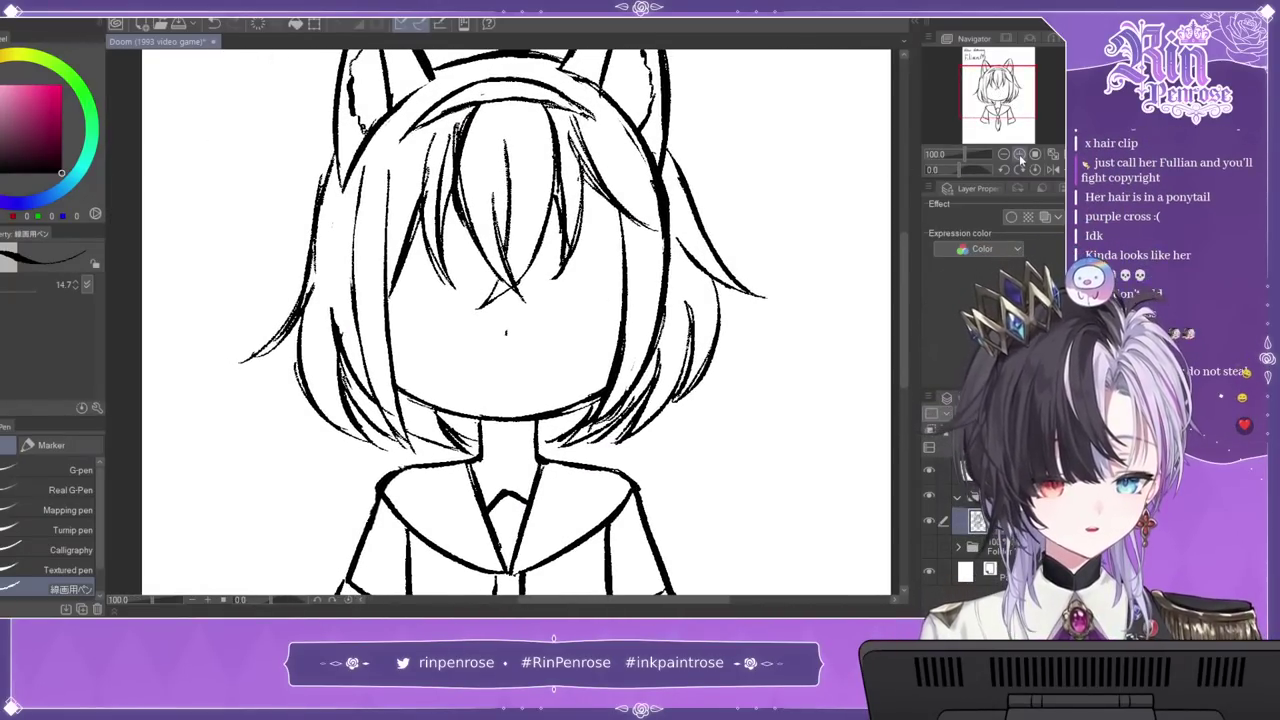
{"action": "left_click", "coordinate": [1020, 157]}
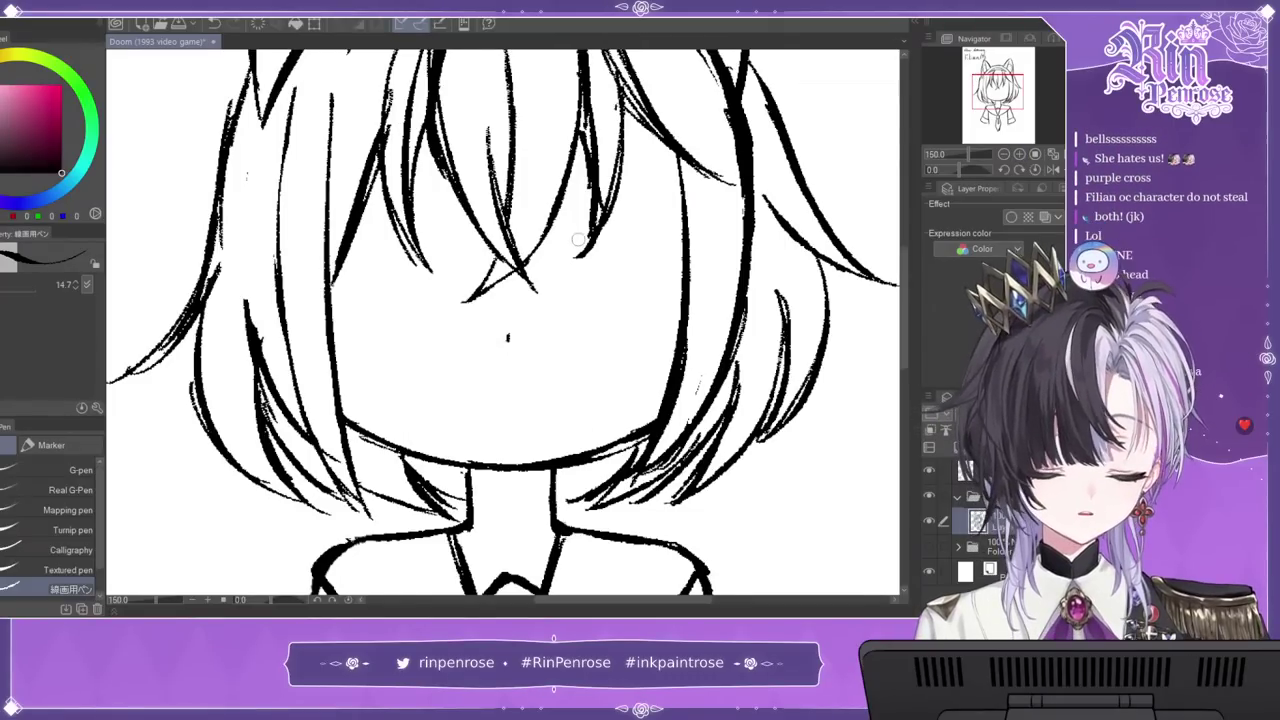
{"action": "mouse_move", "coordinate": [592, 232]}
{"action": "left_mouse_down"}
{"action": "mouse_move", "coordinate": [582, 256]}
{"action": "mouse_move", "coordinate": [605, 254]}
{"action": "left_mouse_up"}
{"action": "mouse_move", "coordinate": [410, 240]}
{"action": "left_mouse_down"}
{"action": "mouse_move", "coordinate": [398, 300]}
{"action": "mouse_move", "coordinate": [418, 270]}
{"action": "left_mouse_up"}
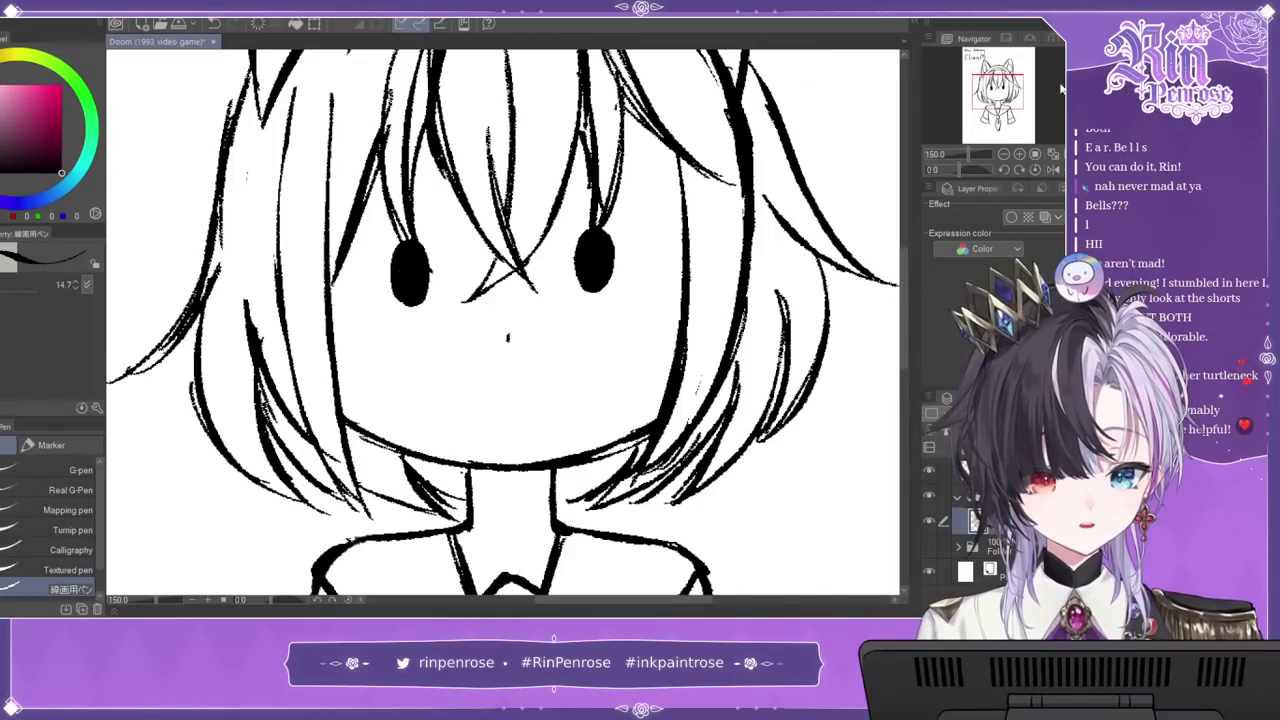
{"action": "left_click", "coordinate": [1052, 154]}
{"action": "left_click", "coordinate": [1052, 170]}
{"action": "left_click", "coordinate": [1052, 170]}
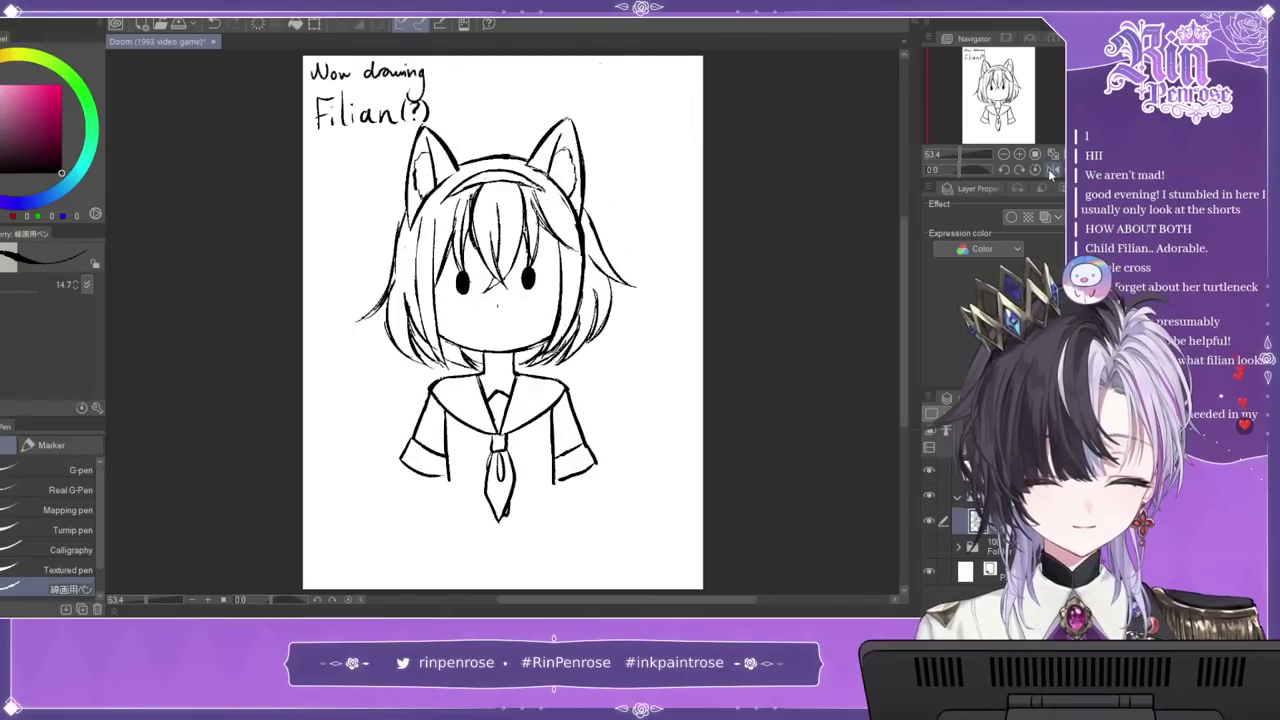
{"action": "left_click", "coordinate": [1020, 155]}
{"action": "left_click", "coordinate": [1020, 155]}
{"action": "key", "text": "ctrl+z"}
{"action": "key", "text": "ctrl+z"}
{"action": "key", "text": "ctrl+z"}
{"action": "key", "text": "ctrl+z"}
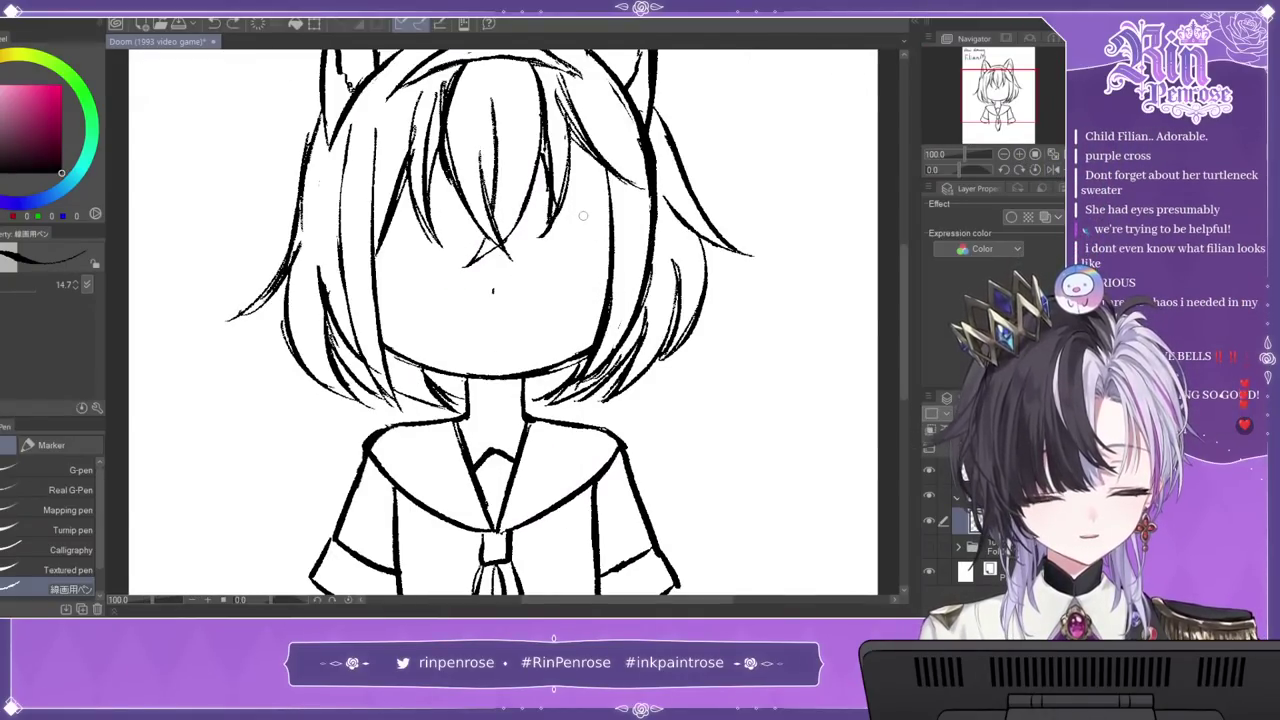
Step: Draw two solid black oval eyes beneath the fringe and a wide open smiling mouth under the nose
{"action": "mouse_move", "coordinate": [552, 219]}
{"action": "left_mouse_down"}
{"action": "mouse_move", "coordinate": [555, 256]}
{"action": "mouse_move", "coordinate": [562, 234]}
{"action": "left_mouse_up"}
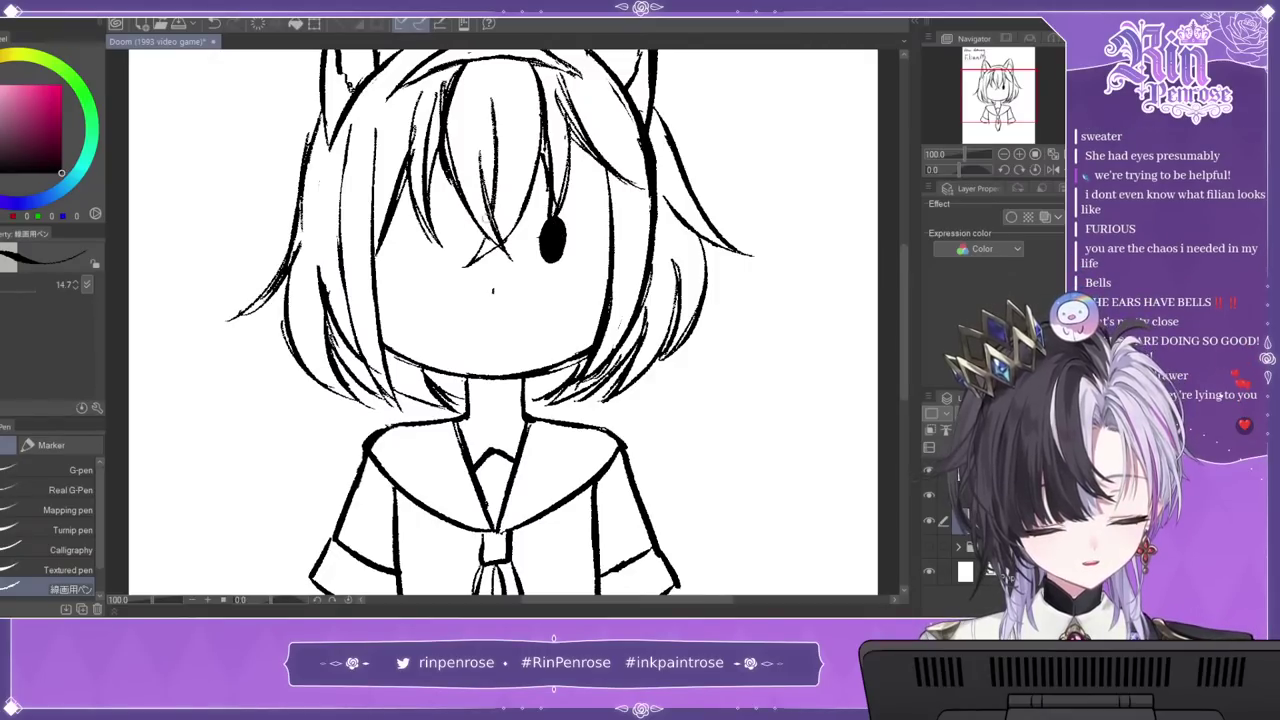
{"action": "left_click_drag", "start_coordinate": [424, 226], "coordinate": [430, 264]}
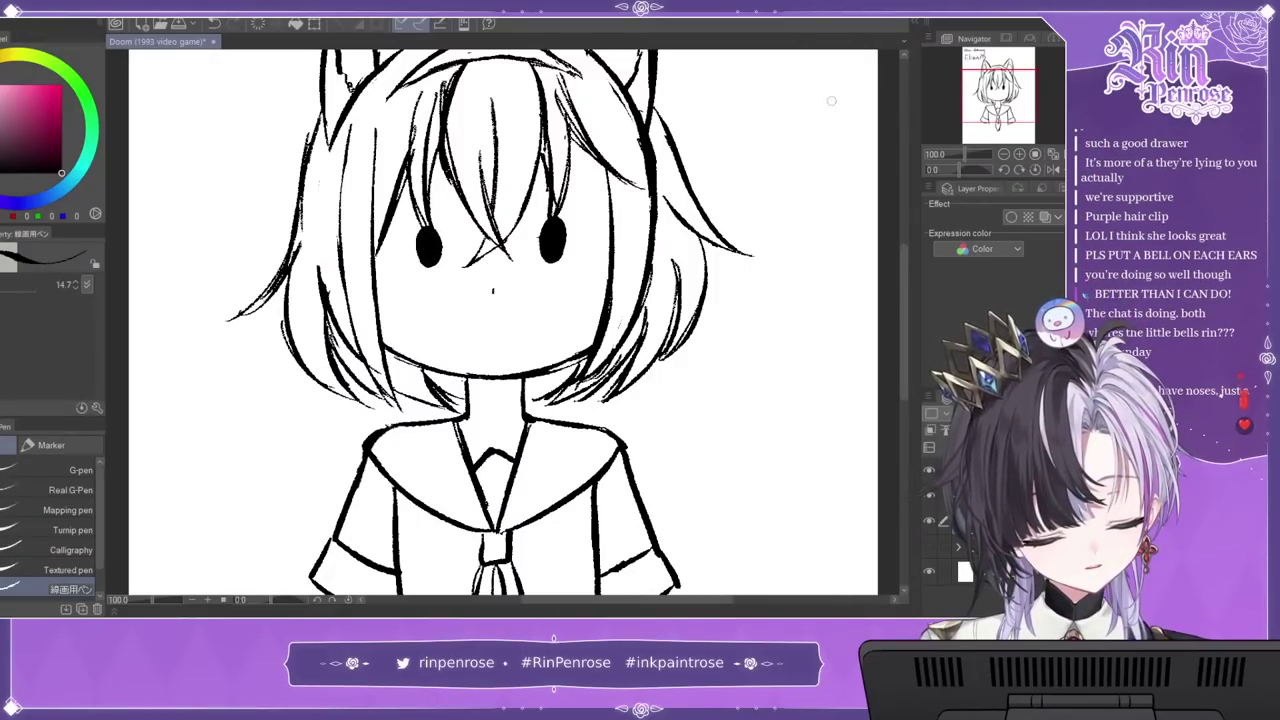
{"action": "left_click", "coordinate": [1020, 155]}
{"action": "mouse_move", "coordinate": [450, 318]}
{"action": "left_mouse_down"}
{"action": "mouse_move", "coordinate": [520, 318]}
{"action": "mouse_move", "coordinate": [510, 345]}
{"action": "mouse_move", "coordinate": [512, 318]}
{"action": "left_mouse_up"}
{"action": "key", "text": "ctrl+z"}
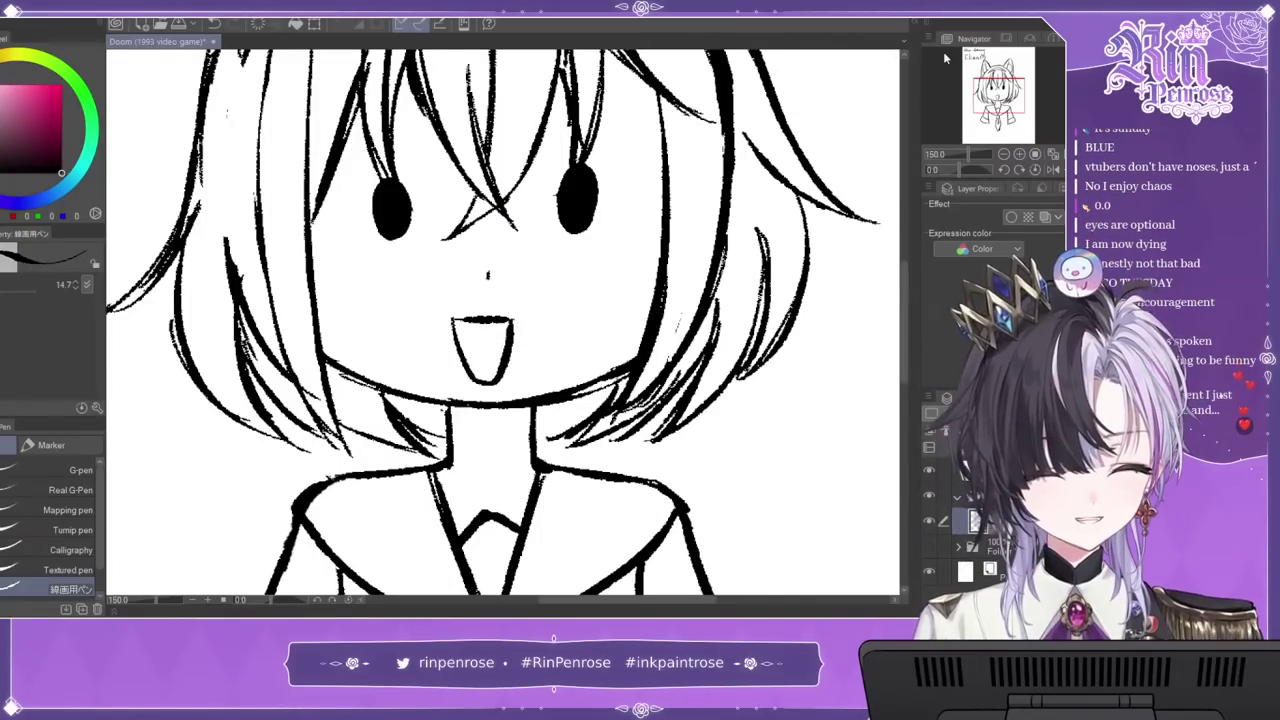
{"action": "key", "text": "ctrl+0"}
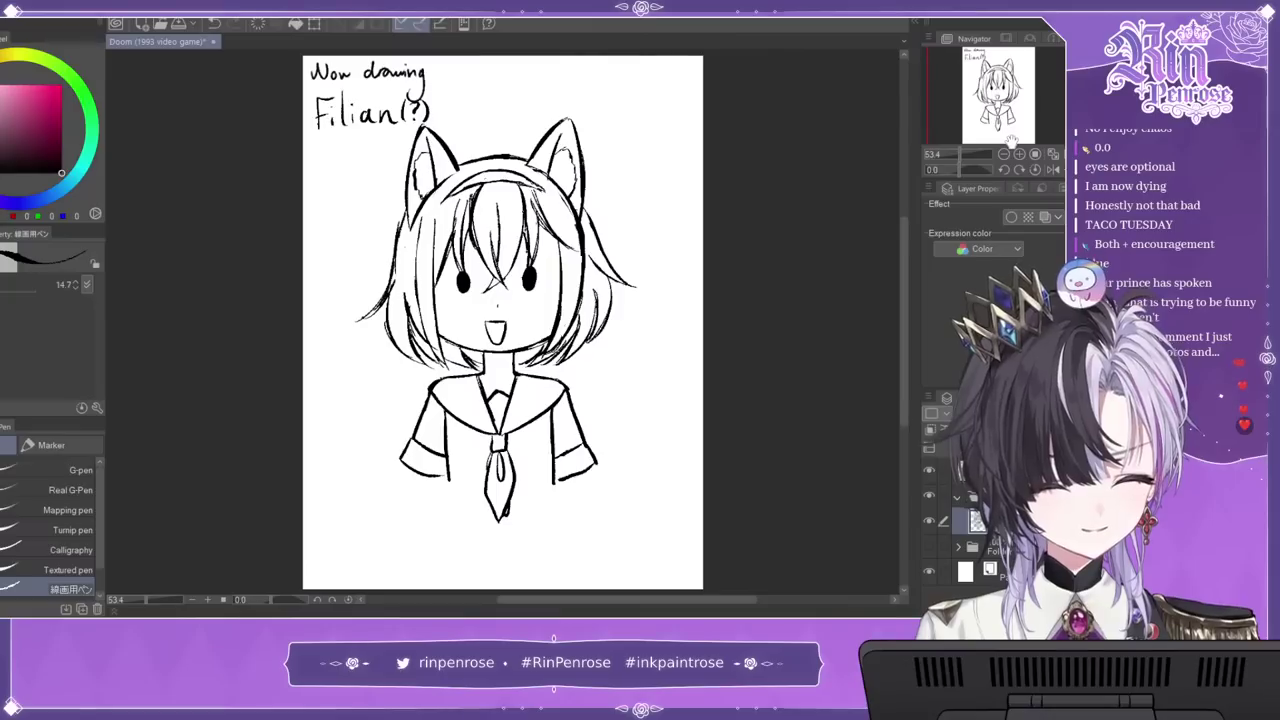
Step: Add teeth and tongue lines inside the open mouth and check the face in the full drawing
{"action": "scroll", "coordinate": [500, 324], "scroll_direction": "up", "scroll_amount": 4}
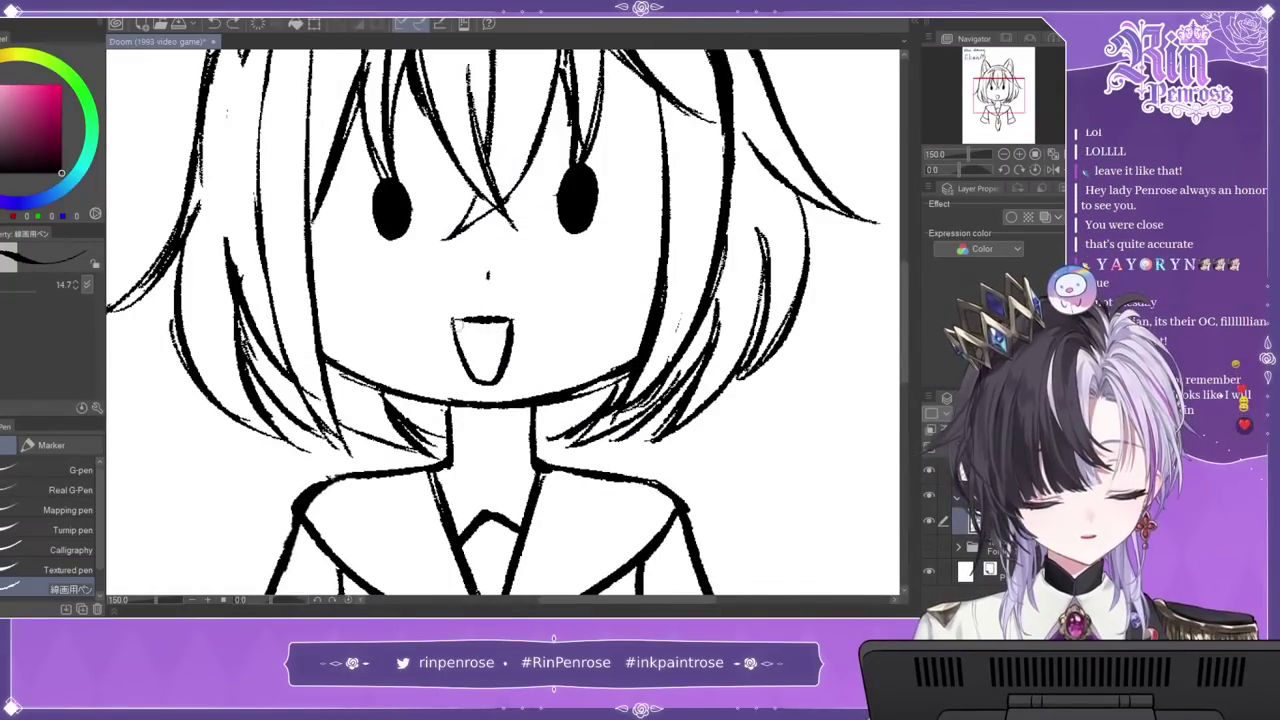
{"action": "left_click_drag", "start_coordinate": [465, 356], "coordinate": [498, 348]}
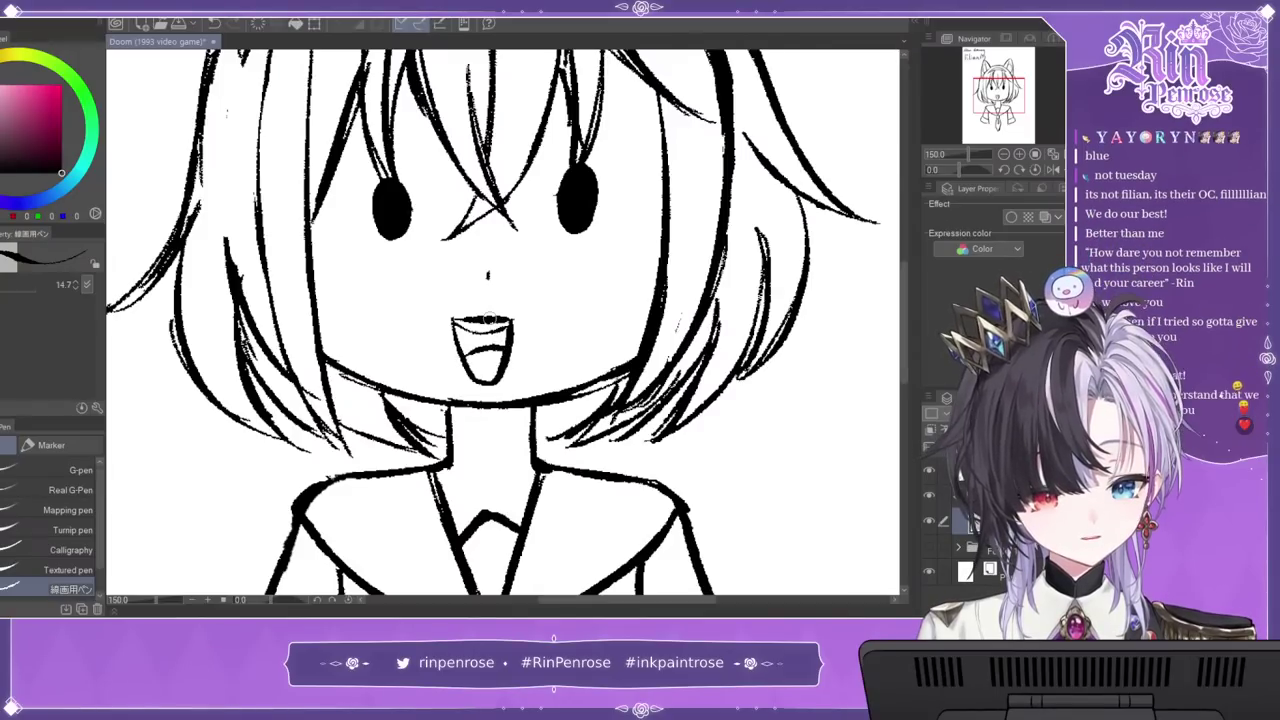
{"action": "key", "text": "ctrl+0"}
{"action": "left_click", "coordinate": [1020, 154]}
{"action": "left_click", "coordinate": [1020, 154]}
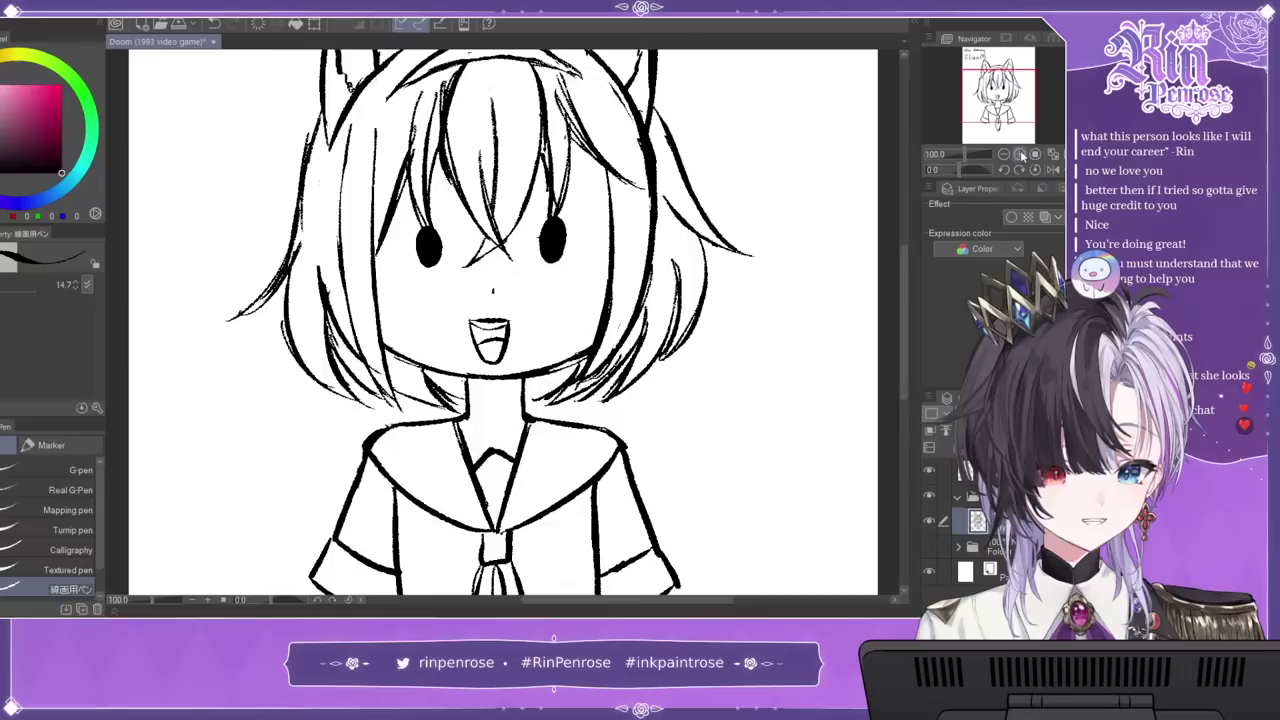
Step: Try a thin arched brow over one eye, undo it, and draw short rounded eyebrows above both eyes
{"action": "left_click", "coordinate": [1020, 154]}
{"action": "left_click_drag", "start_coordinate": [350, 159], "coordinate": [434, 169]}
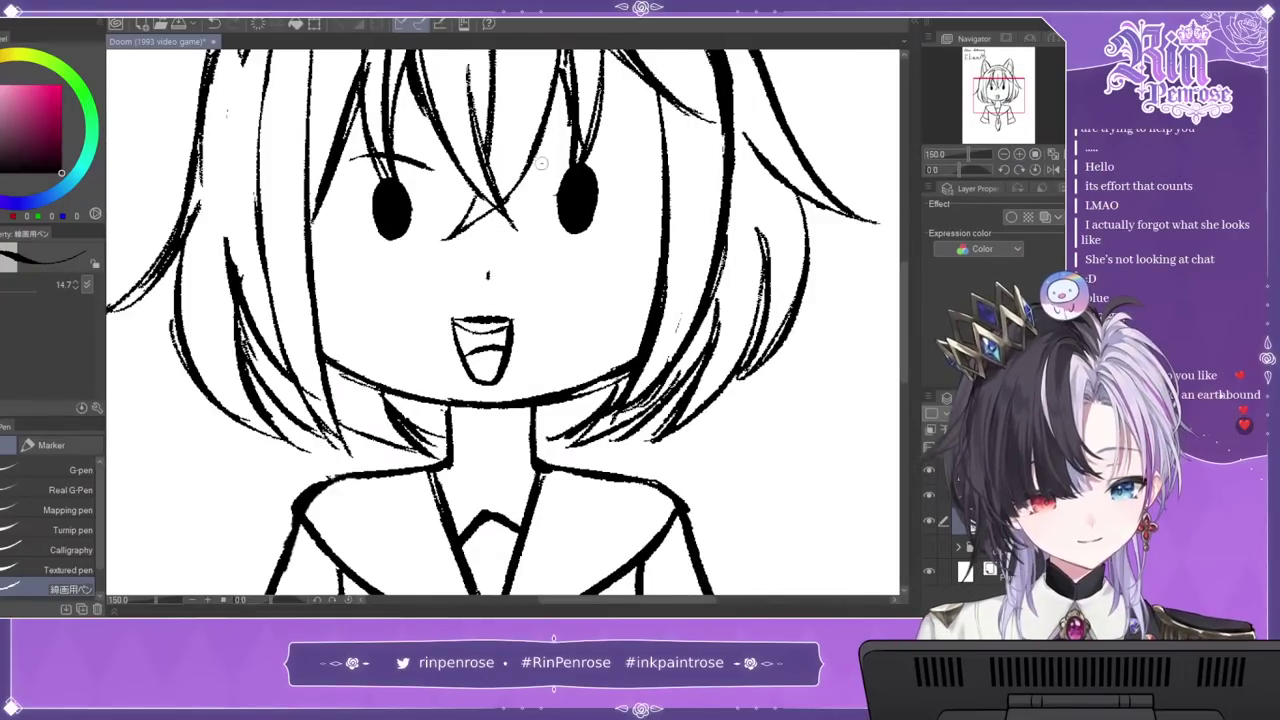
{"action": "key", "text": "ctrl+z"}
{"action": "key", "text": "ctrl+z"}
{"action": "left_click_drag", "start_coordinate": [607, 134], "coordinate": [596, 142]}
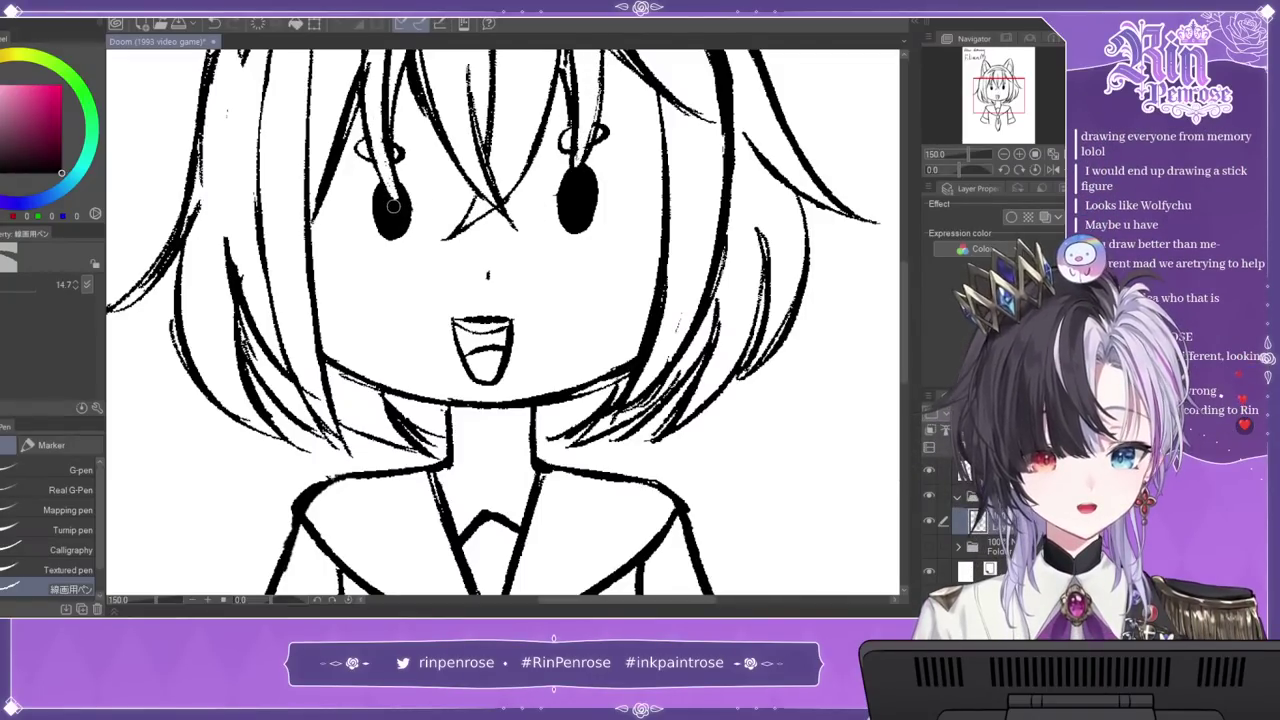
Step: Carve a large upper and a small lower highlight out of each black eye and add small lashes
{"action": "left_click_drag", "start_coordinate": [587, 185], "coordinate": [586, 181]}
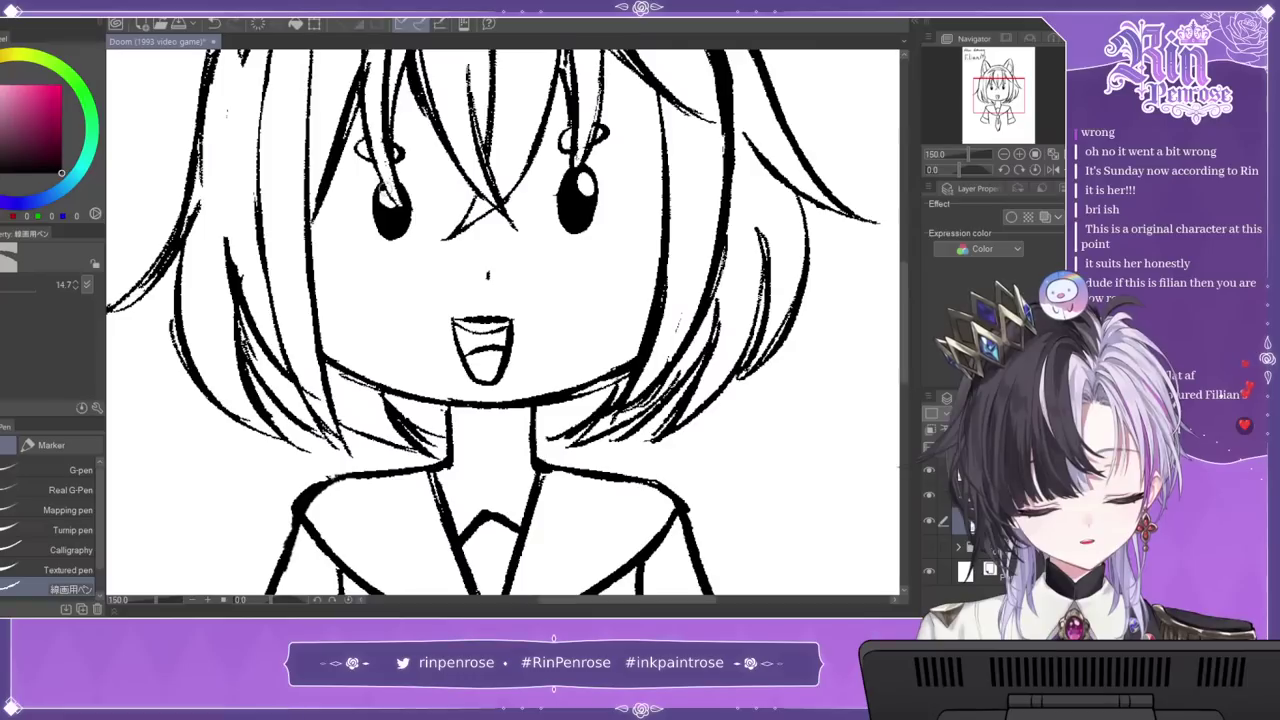
{"action": "left_click", "coordinate": [577, 226]}
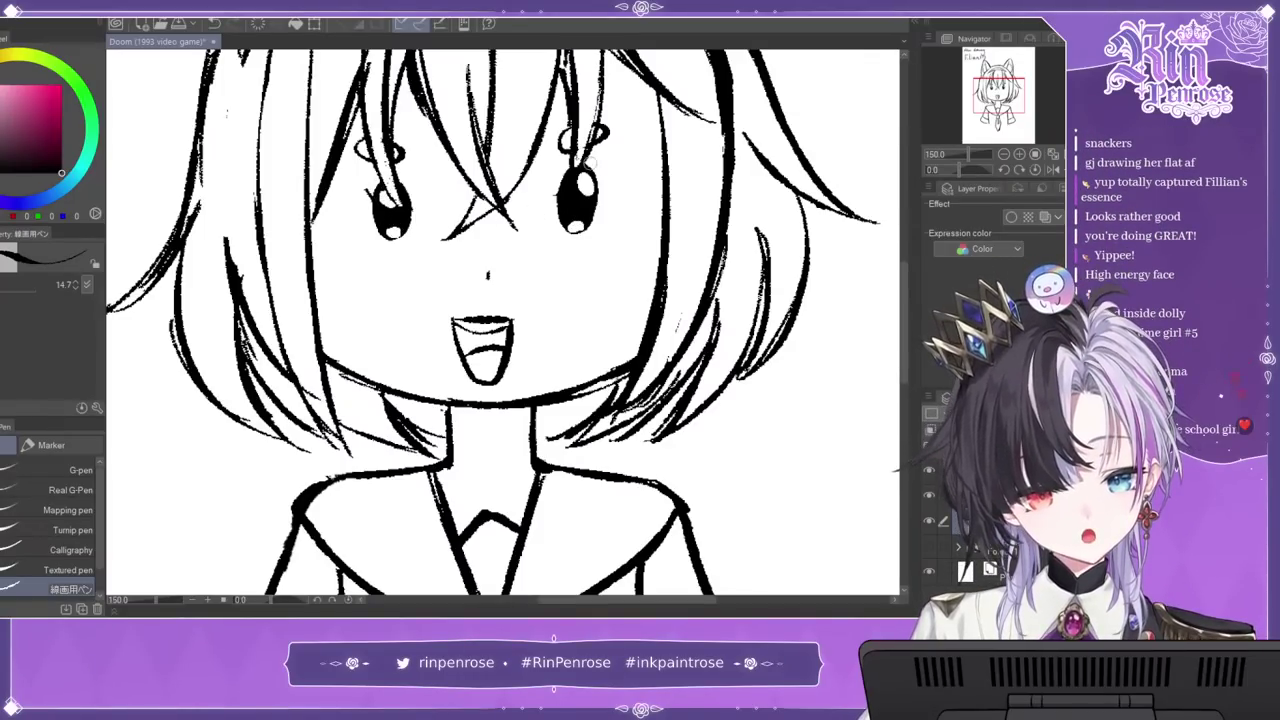
{"action": "left_click", "coordinate": [1035, 169]}
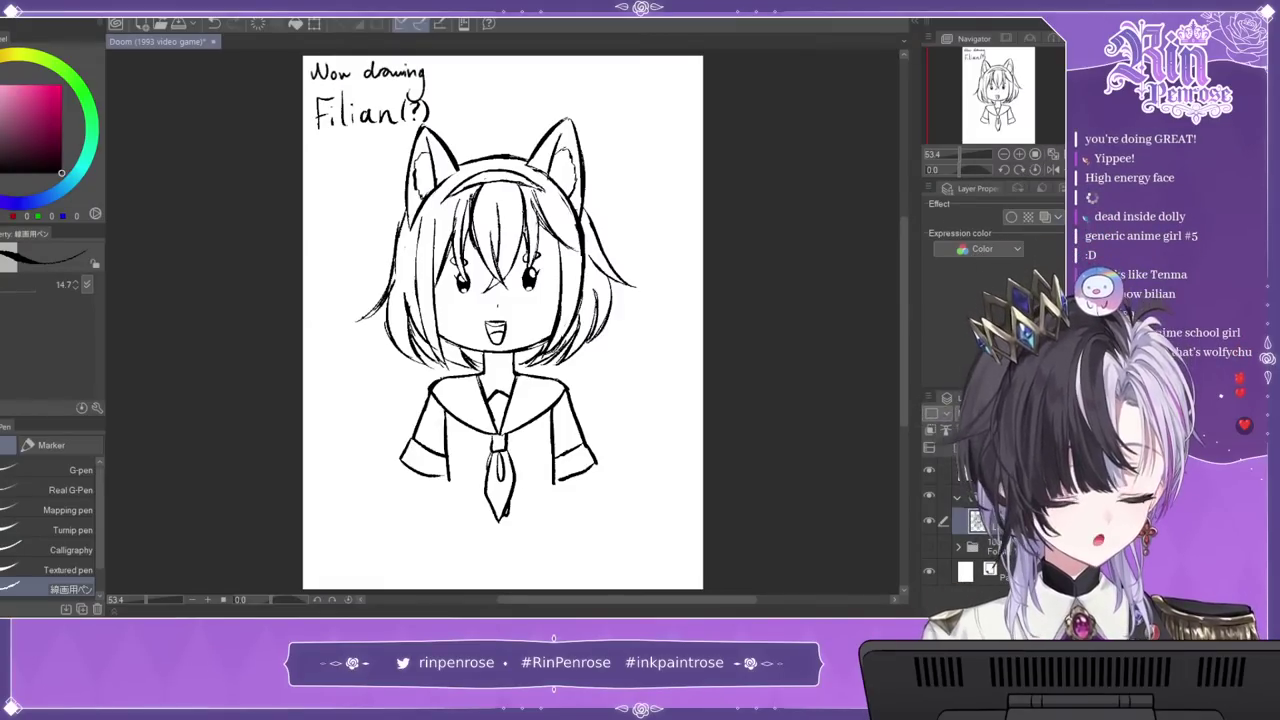
Step: Paint a purple iris band across both eyes on the line art layer
{"action": "left_click", "coordinate": [996, 547]}
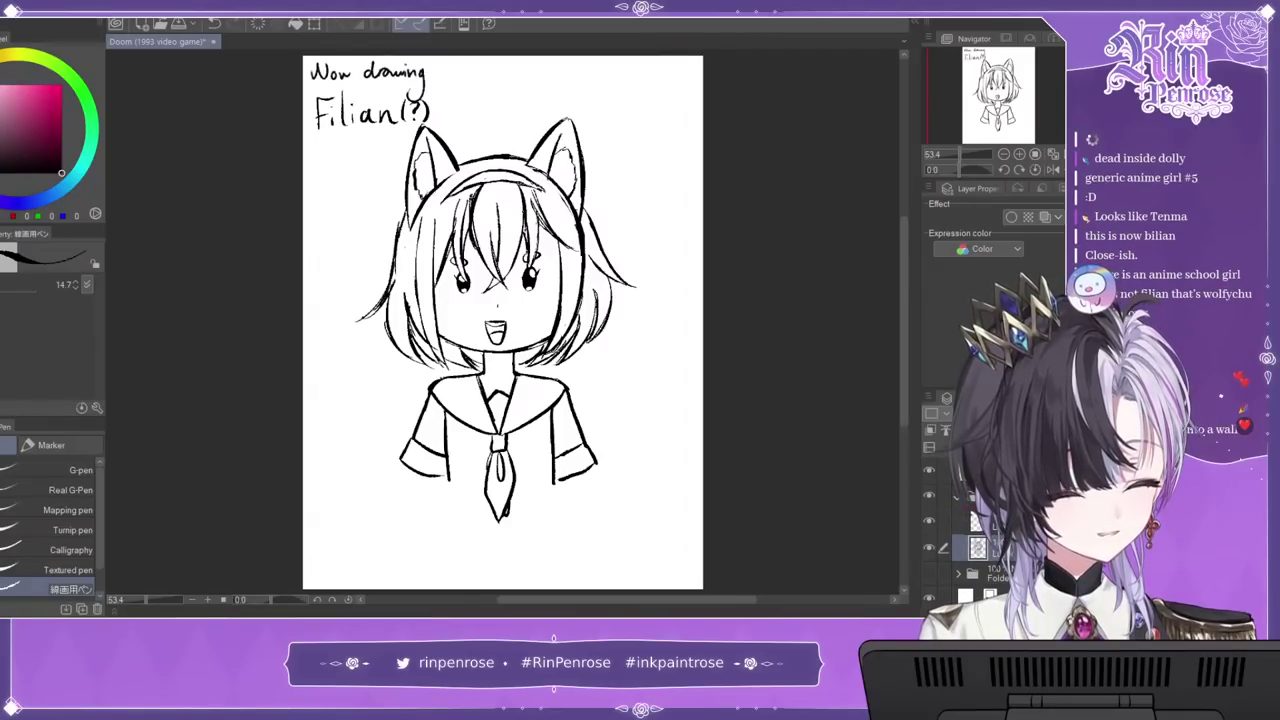
{"action": "left_click", "coordinate": [1019, 153]}
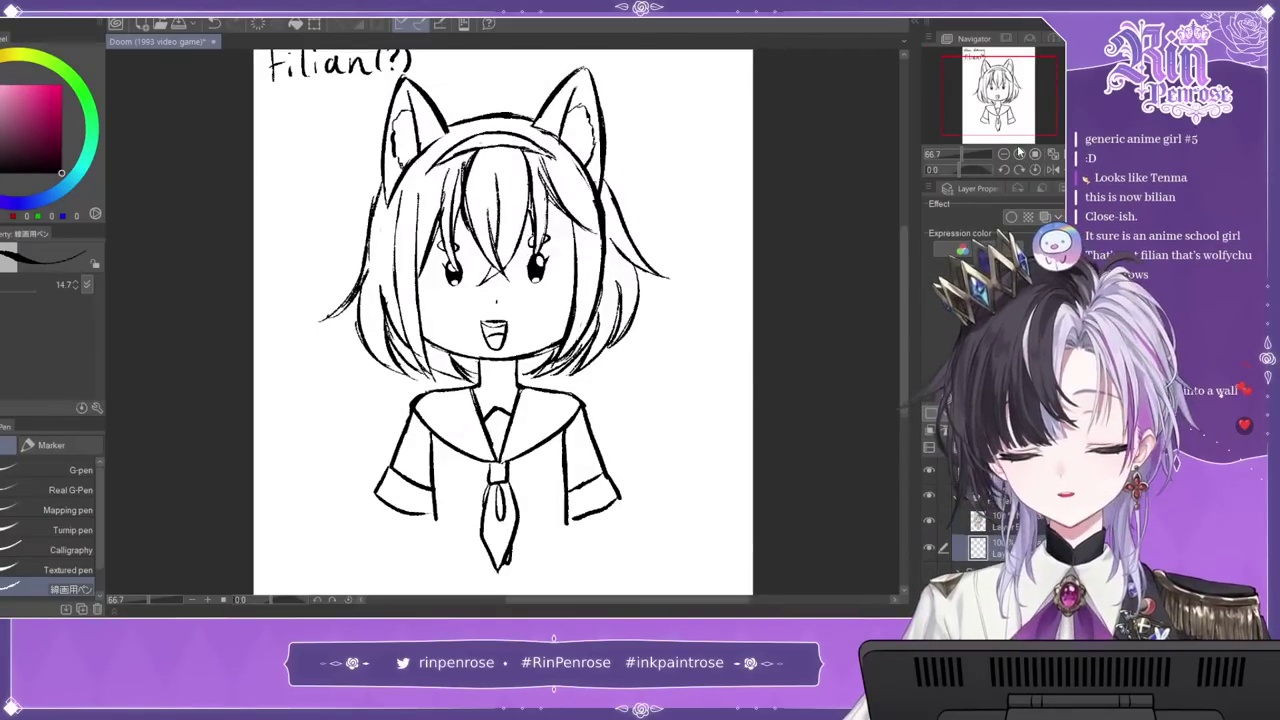
{"action": "left_click", "coordinate": [36, 101]}
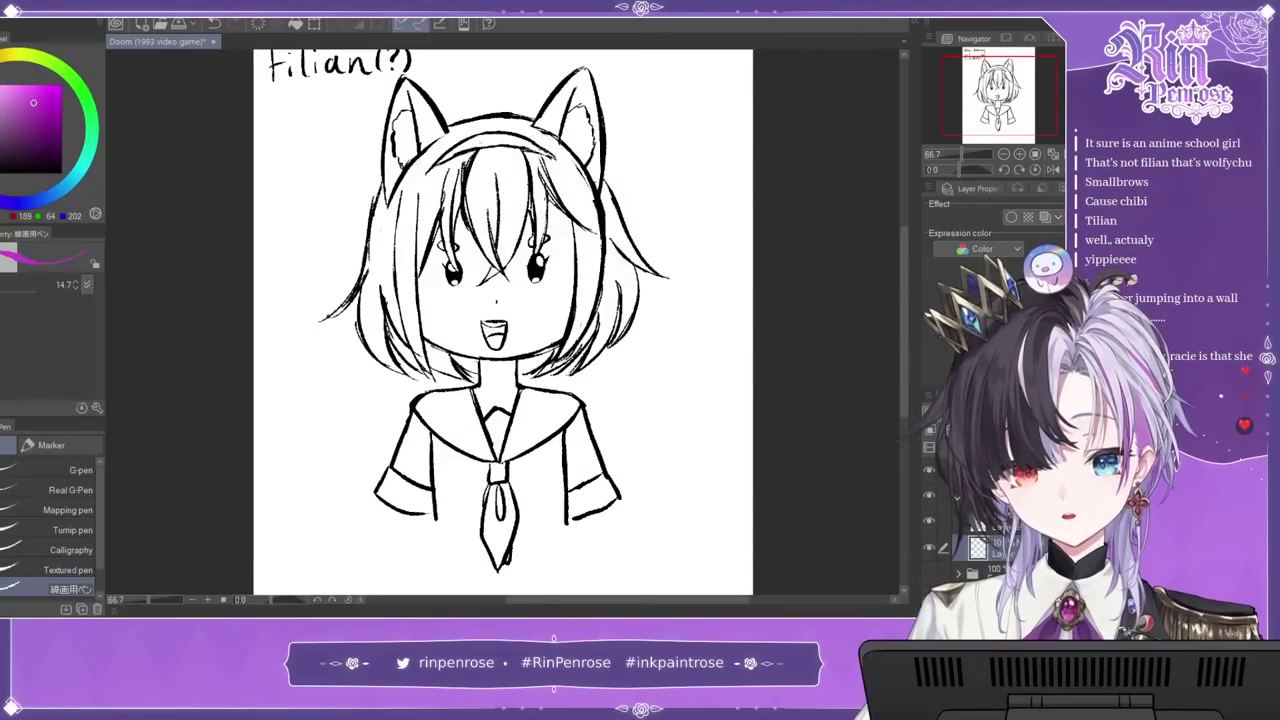
{"action": "left_click_drag", "start_coordinate": [0, 172], "coordinate": [0, 184]}
{"action": "left_click", "coordinate": [1019, 153]}
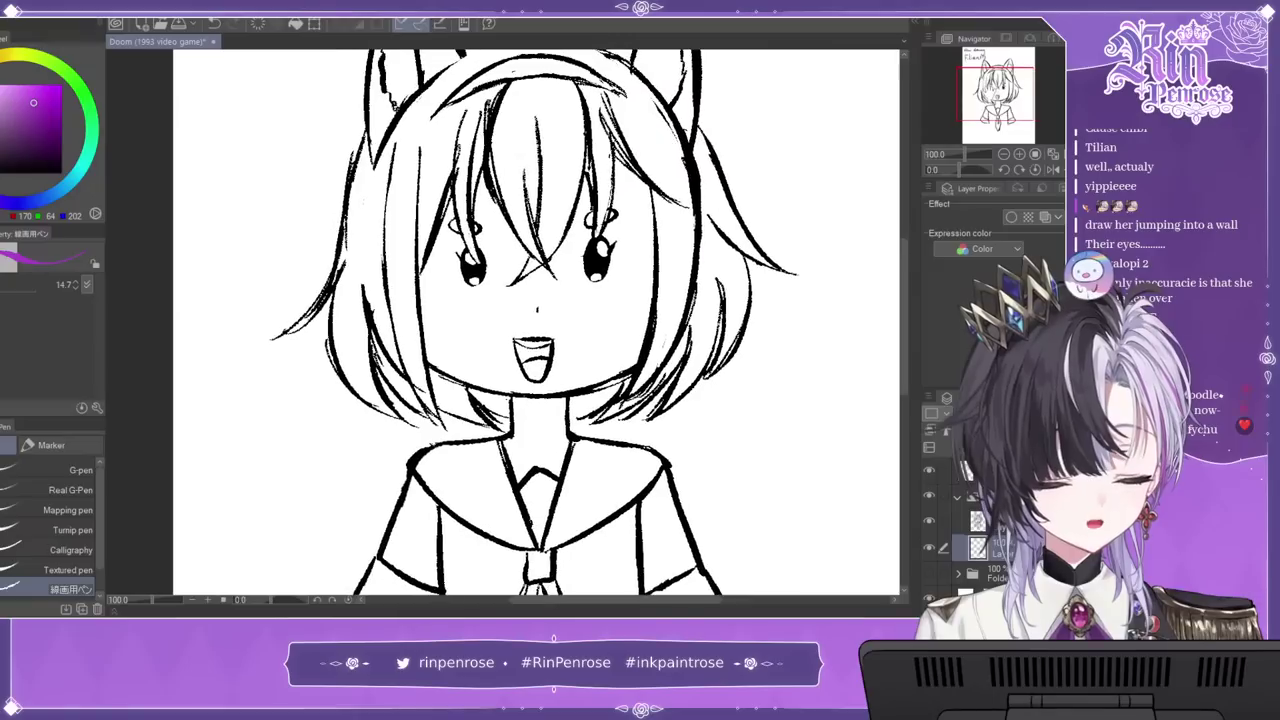
{"action": "left_click_drag", "start_coordinate": [490, 300], "coordinate": [490, 325]}
{"action": "left_click", "coordinate": [985, 521]}
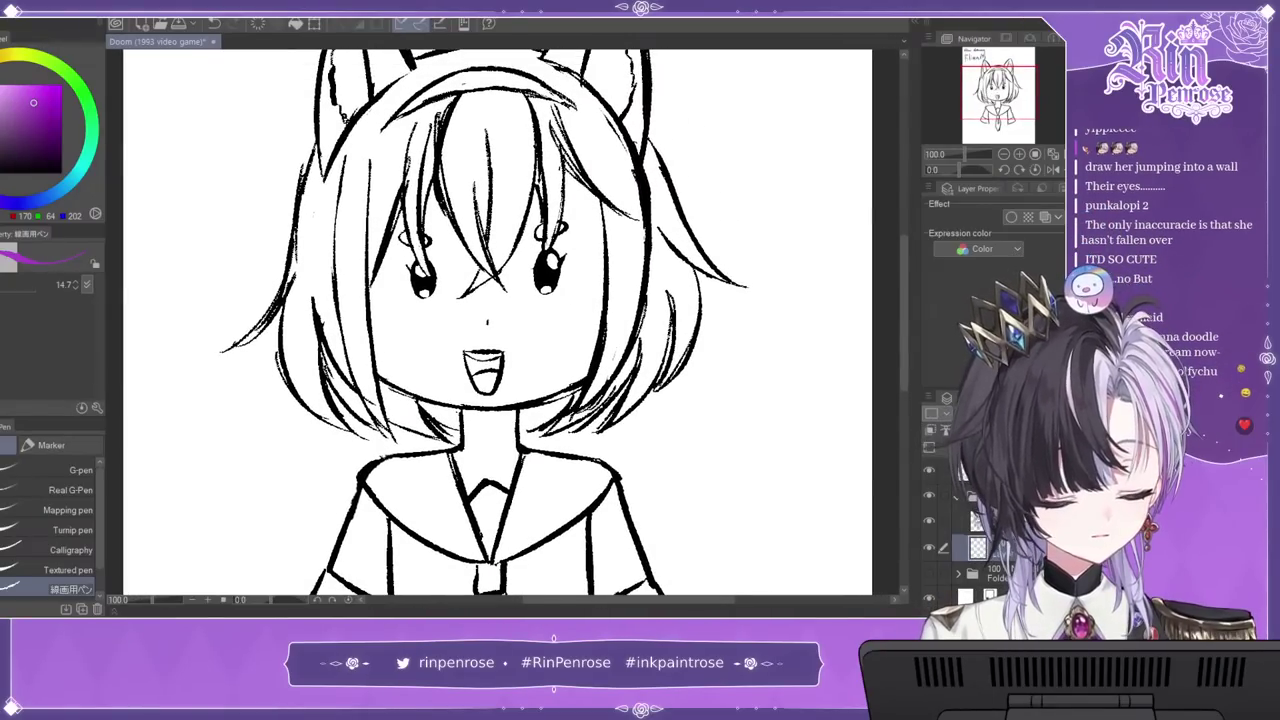
{"action": "left_click_drag", "start_coordinate": [414, 281], "coordinate": [429, 283]}
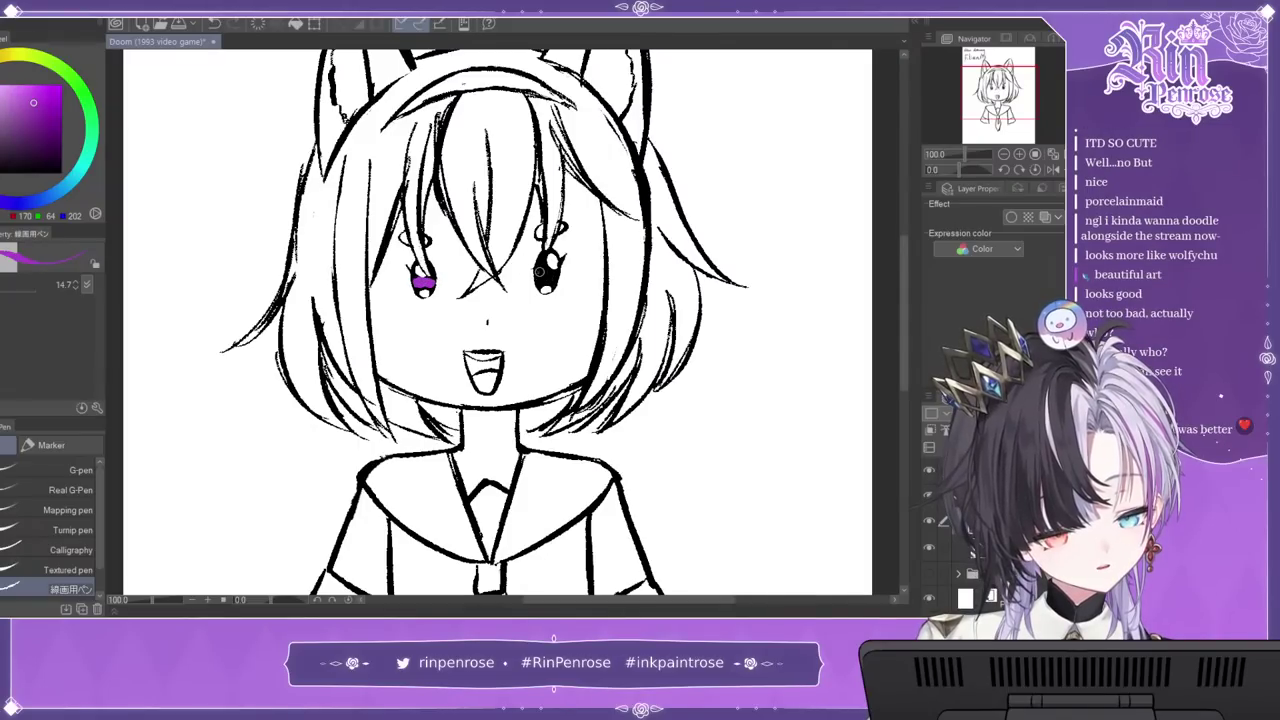
{"action": "mouse_move", "coordinate": [538, 271]}
{"action": "left_mouse_down"}
{"action": "mouse_move", "coordinate": [552, 280]}
{"action": "mouse_move", "coordinate": [543, 254]}
{"action": "mouse_move", "coordinate": [577, 342]}
{"action": "left_mouse_up"}
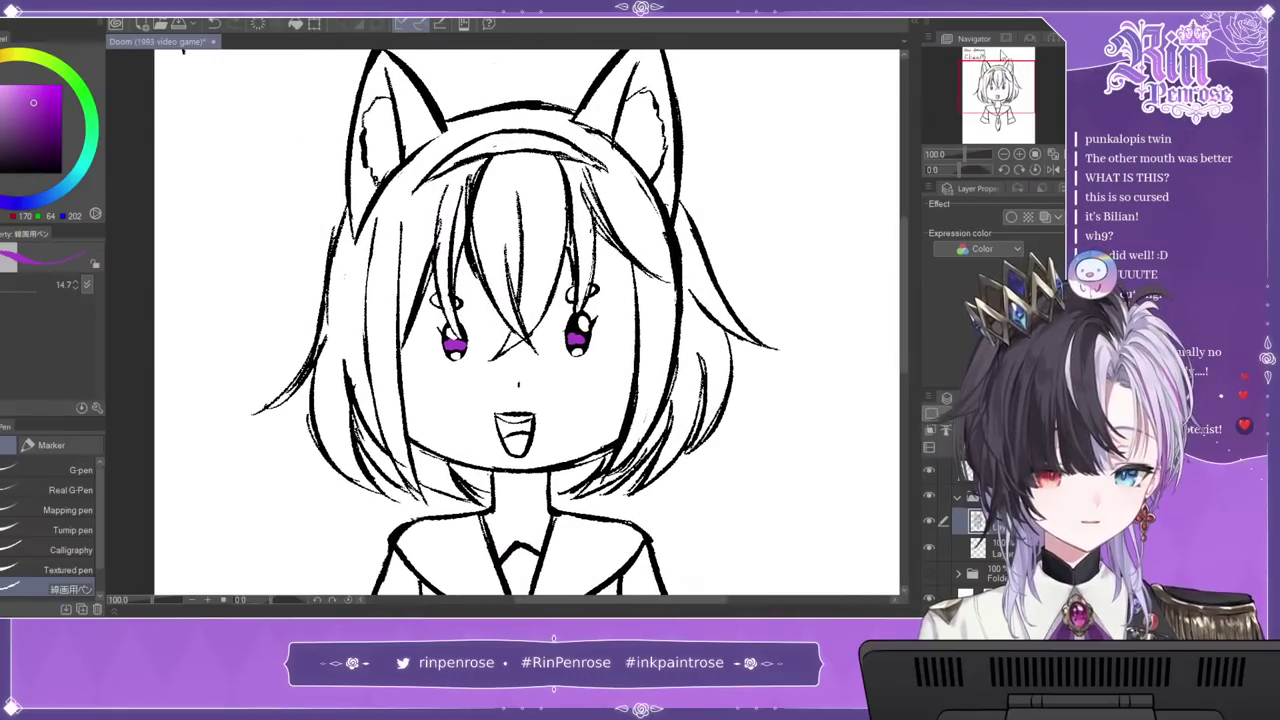
Step: Paint along the headband between the ears in a very dark purple, undoing the first stroke
{"action": "left_click", "coordinate": [16, 144]}
{"action": "mouse_move", "coordinate": [440, 168]}
{"action": "left_mouse_down"}
{"action": "mouse_move", "coordinate": [500, 136]}
{"action": "mouse_move", "coordinate": [434, 174]}
{"action": "left_mouse_up"}
{"action": "key", "text": "ctrl+z"}
{"action": "left_click", "coordinate": [5, 157]}
{"action": "mouse_move", "coordinate": [436, 172]}
{"action": "left_mouse_down"}
{"action": "mouse_move", "coordinate": [498, 136]}
{"action": "mouse_move", "coordinate": [605, 166]}
{"action": "left_mouse_up"}
Step: Fill one sleeve cuff and both halves of the sailor collar with a blue-violet
{"action": "left_click_drag", "start_coordinate": [1004, 95], "coordinate": [1010, 123]}
{"action": "left_click_drag", "start_coordinate": [17, 202], "coordinate": [2, 200]}
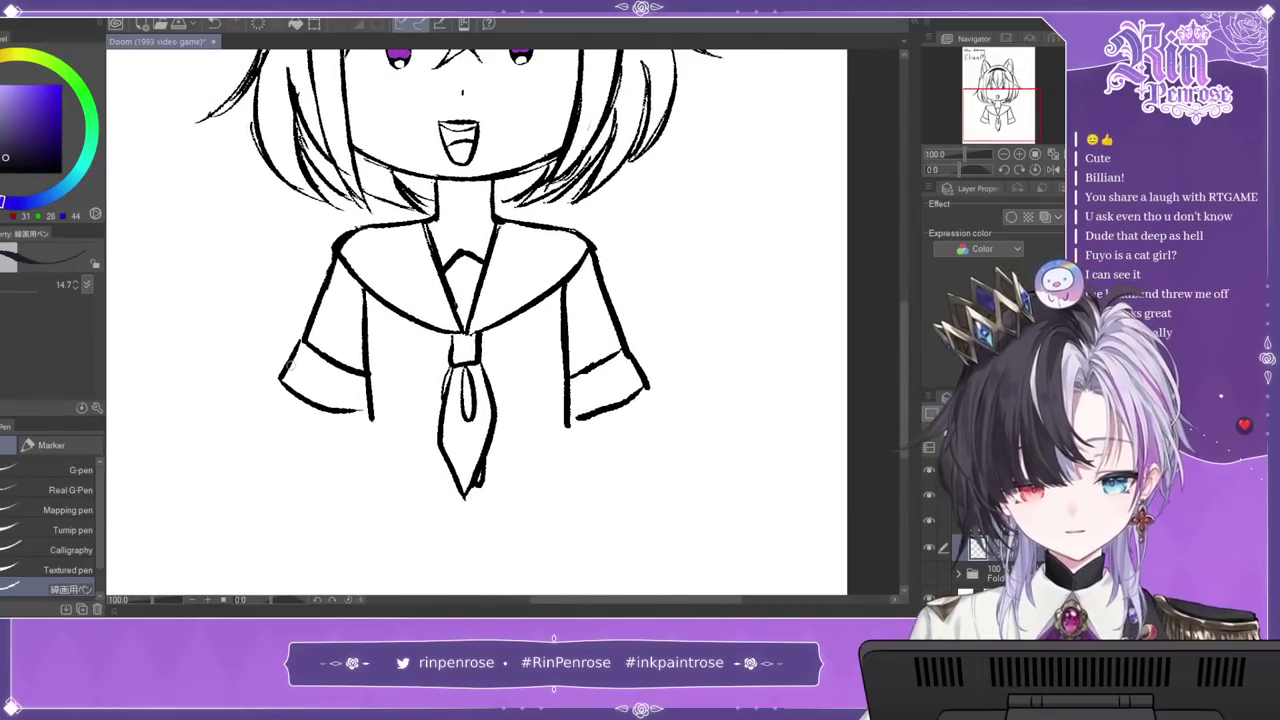
{"action": "left_click", "coordinate": [10, 120]}
{"action": "mouse_move", "coordinate": [304, 348]}
{"action": "left_mouse_down"}
{"action": "mouse_move", "coordinate": [288, 382]}
{"action": "mouse_move", "coordinate": [302, 372]}
{"action": "mouse_move", "coordinate": [360, 385]}
{"action": "mouse_move", "coordinate": [300, 400]}
{"action": "mouse_move", "coordinate": [352, 404]}
{"action": "mouse_move", "coordinate": [300, 380]}
{"action": "mouse_move", "coordinate": [365, 385]}
{"action": "left_mouse_up"}
{"action": "key", "text": "ctrl+z"}
{"action": "left_click", "coordinate": [35, 119]}
{"action": "key", "text": "g"}
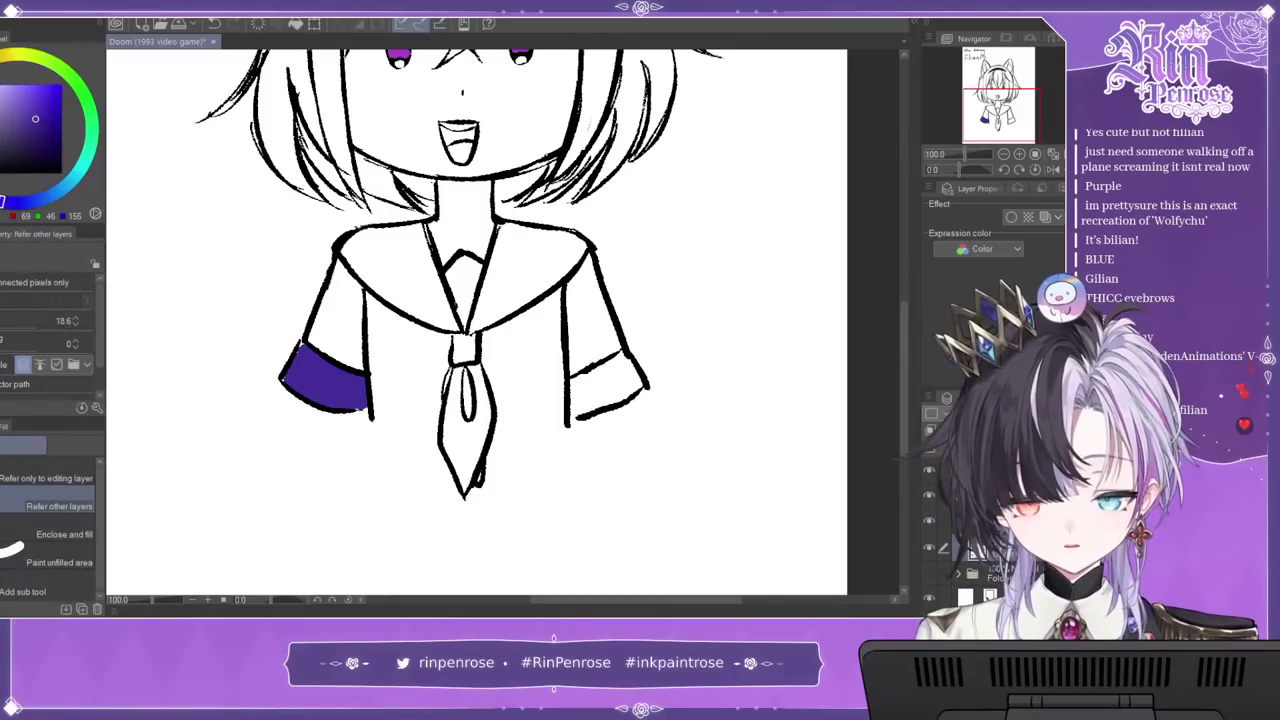
{"action": "left_click", "coordinate": [395, 260]}
{"action": "left_click", "coordinate": [545, 252]}
Step: Fill the opposite sleeve cuff with the same blue-violet, undoing spilled fills and adjusting the gap closing
{"action": "left_click", "coordinate": [603, 375]}
{"action": "key", "text": "ctrl+z"}
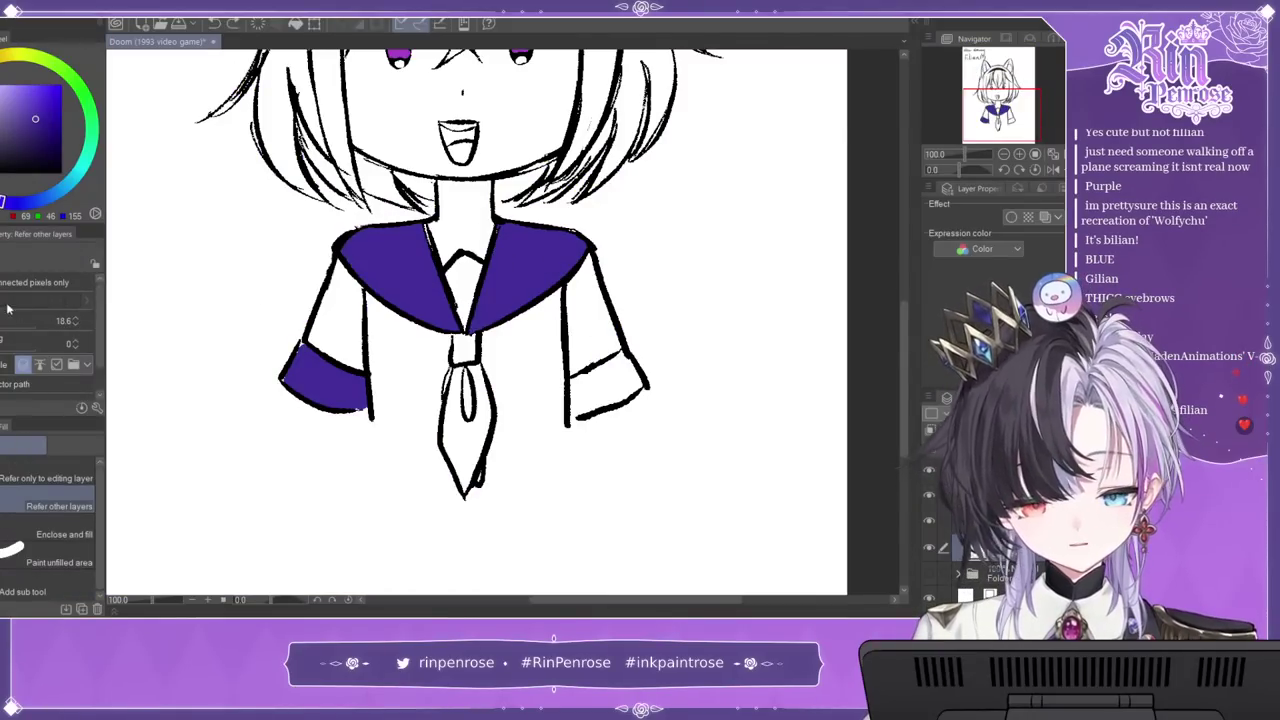
{"action": "left_click", "coordinate": [617, 382]}
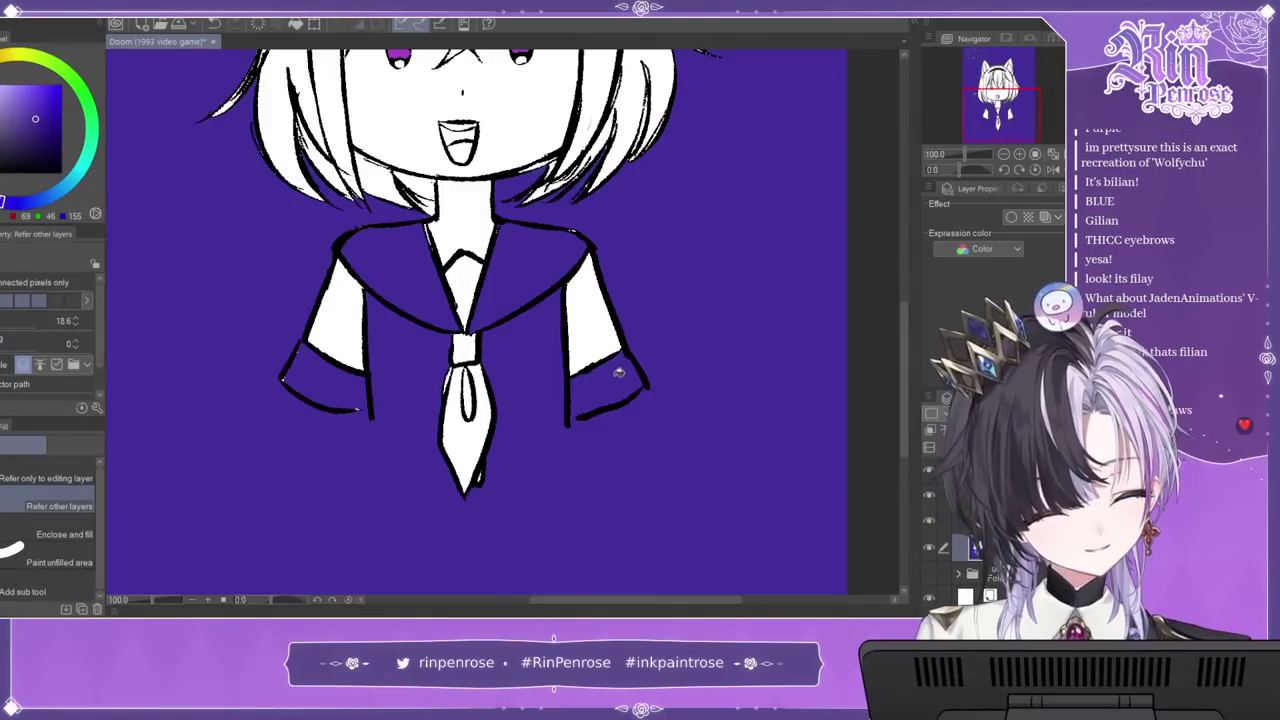
{"action": "key", "text": "ctrl+z"}
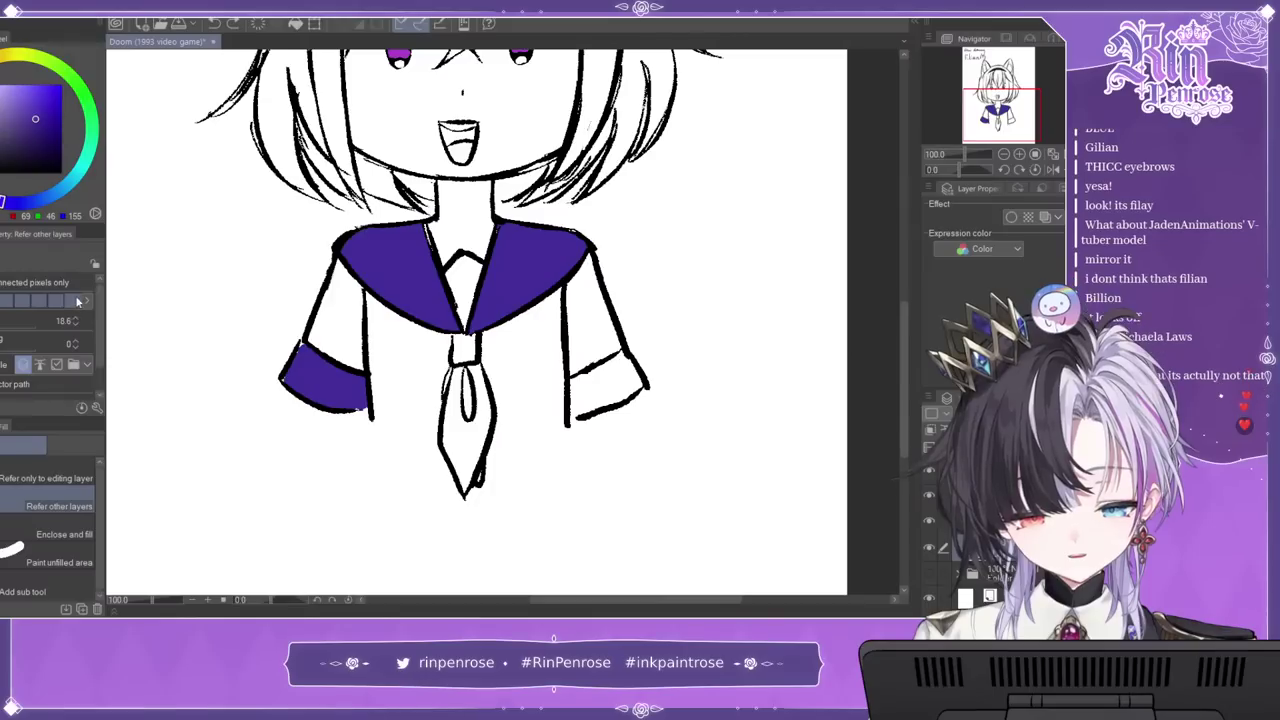
{"action": "left_click", "coordinate": [613, 375]}
Step: Draw a white stripe across each sleeve cuff and down both halves of the sailor collar
{"action": "key", "text": "p"}
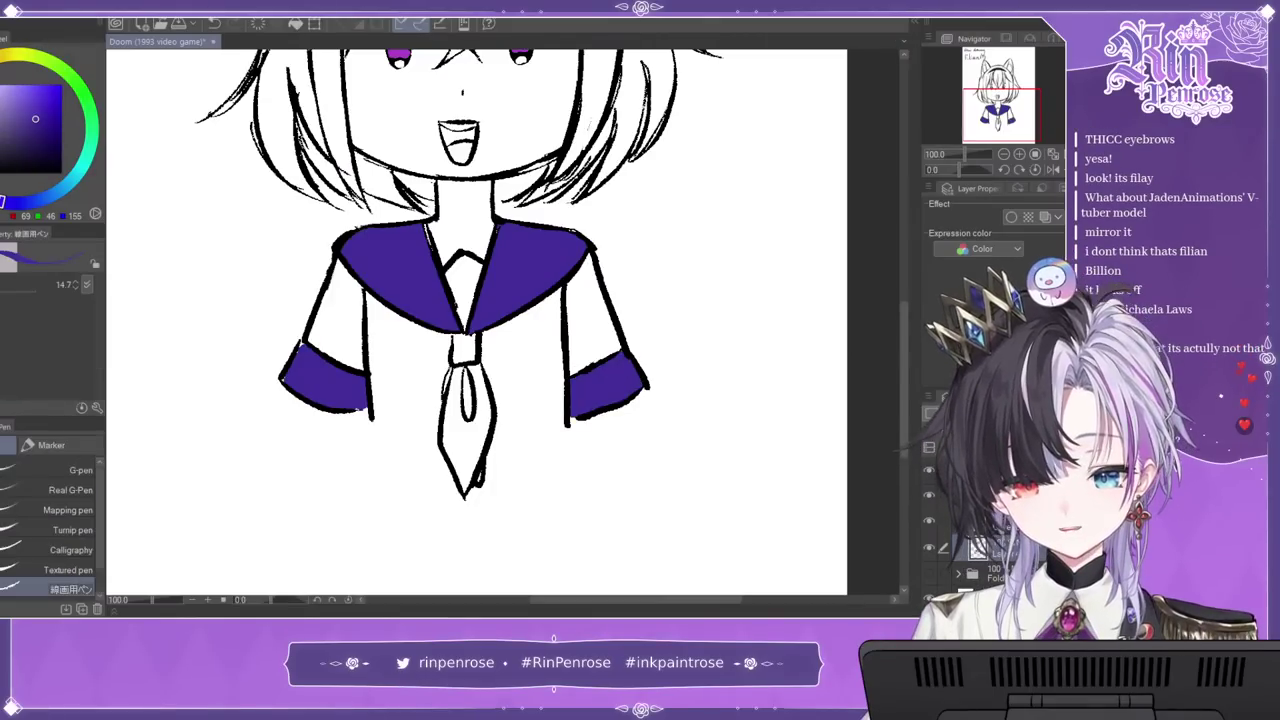
{"action": "left_click_drag", "start_coordinate": [290, 364], "coordinate": [368, 382]}
{"action": "left_click_drag", "start_coordinate": [286, 378], "coordinate": [366, 400]}
{"action": "mouse_move", "coordinate": [362, 232]}
{"action": "left_mouse_down"}
{"action": "mouse_move", "coordinate": [462, 328]}
{"action": "mouse_move", "coordinate": [560, 230]}
{"action": "left_mouse_up"}
{"action": "left_click_drag", "start_coordinate": [632, 362], "coordinate": [572, 407]}
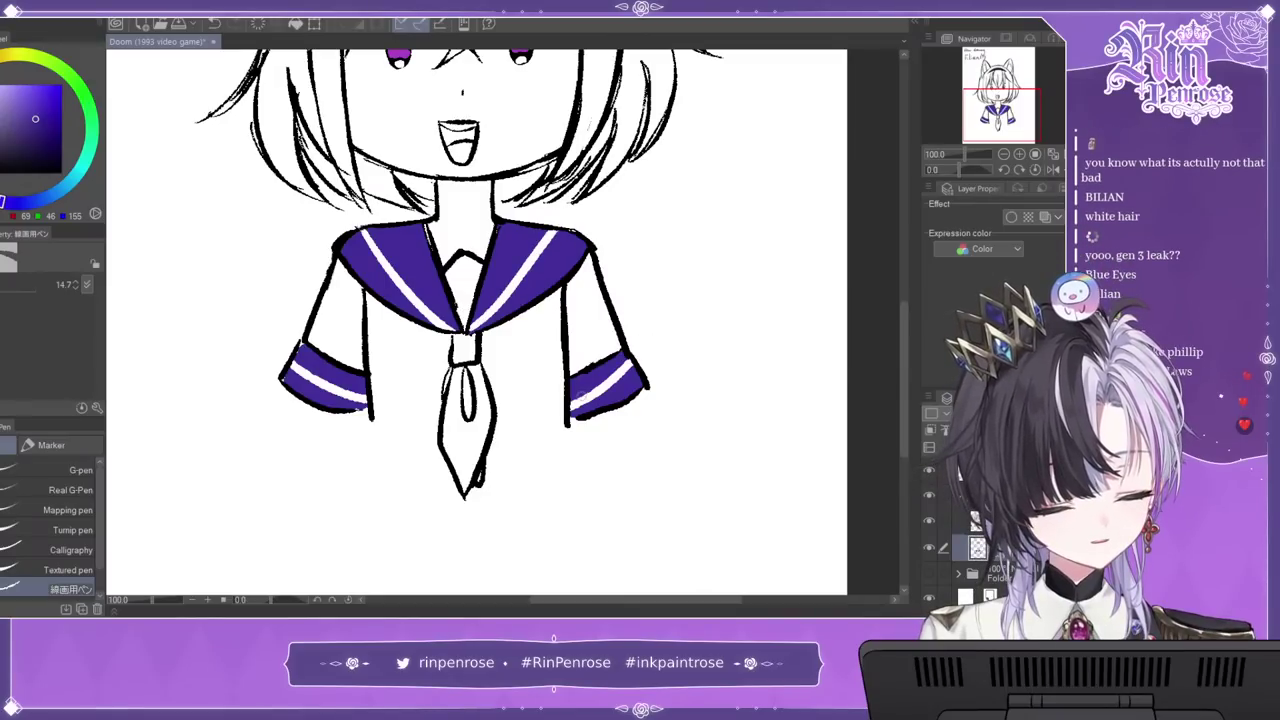
Step: Fill the necktie and its knot with a bright red (RGB 222, 55, 63)
{"action": "left_click", "coordinate": [1, 93]}
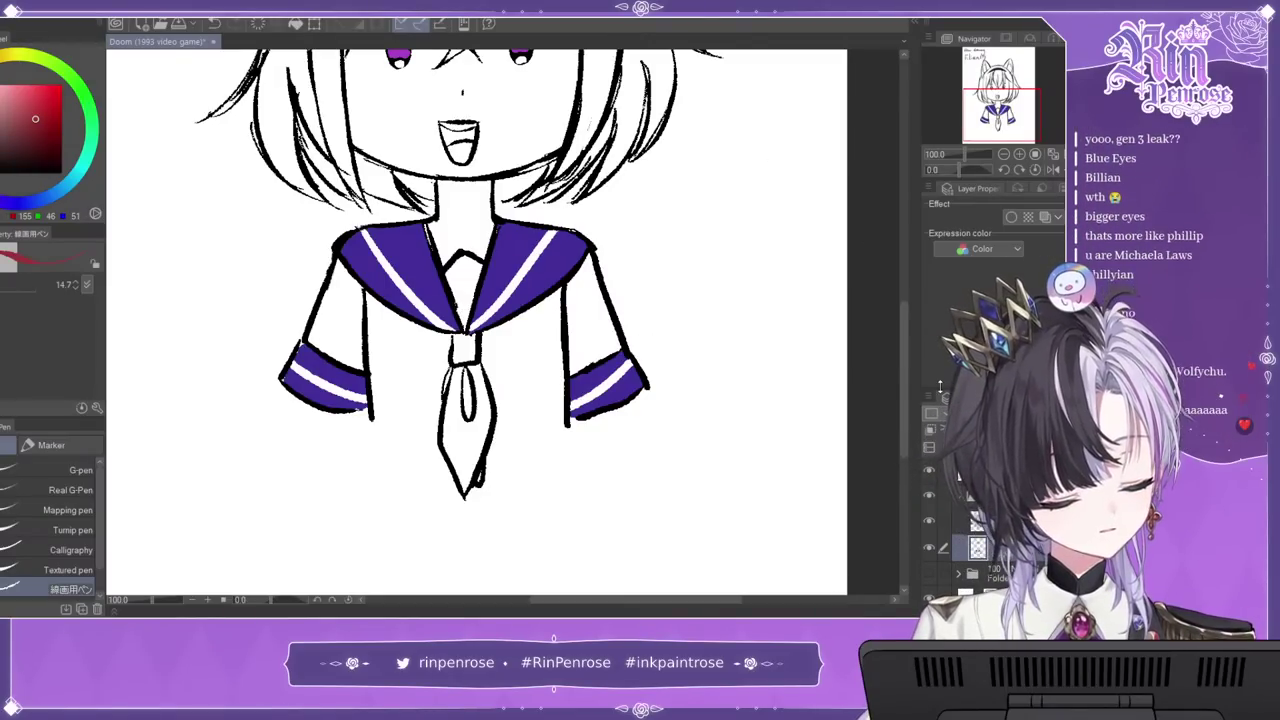
{"action": "left_click", "coordinate": [40, 96]}
{"action": "mouse_move", "coordinate": [462, 380]}
{"action": "left_mouse_down"}
{"action": "mouse_move", "coordinate": [460, 448]}
{"action": "mouse_move", "coordinate": [450, 372]}
{"action": "mouse_move", "coordinate": [446, 448]}
{"action": "mouse_move", "coordinate": [466, 490]}
{"action": "mouse_move", "coordinate": [480, 380]}
{"action": "mouse_move", "coordinate": [470, 405]}
{"action": "mouse_move", "coordinate": [462, 335]}
{"action": "left_mouse_up"}
{"action": "left_click_drag", "start_coordinate": [993, 72], "coordinate": [1003, 88]}
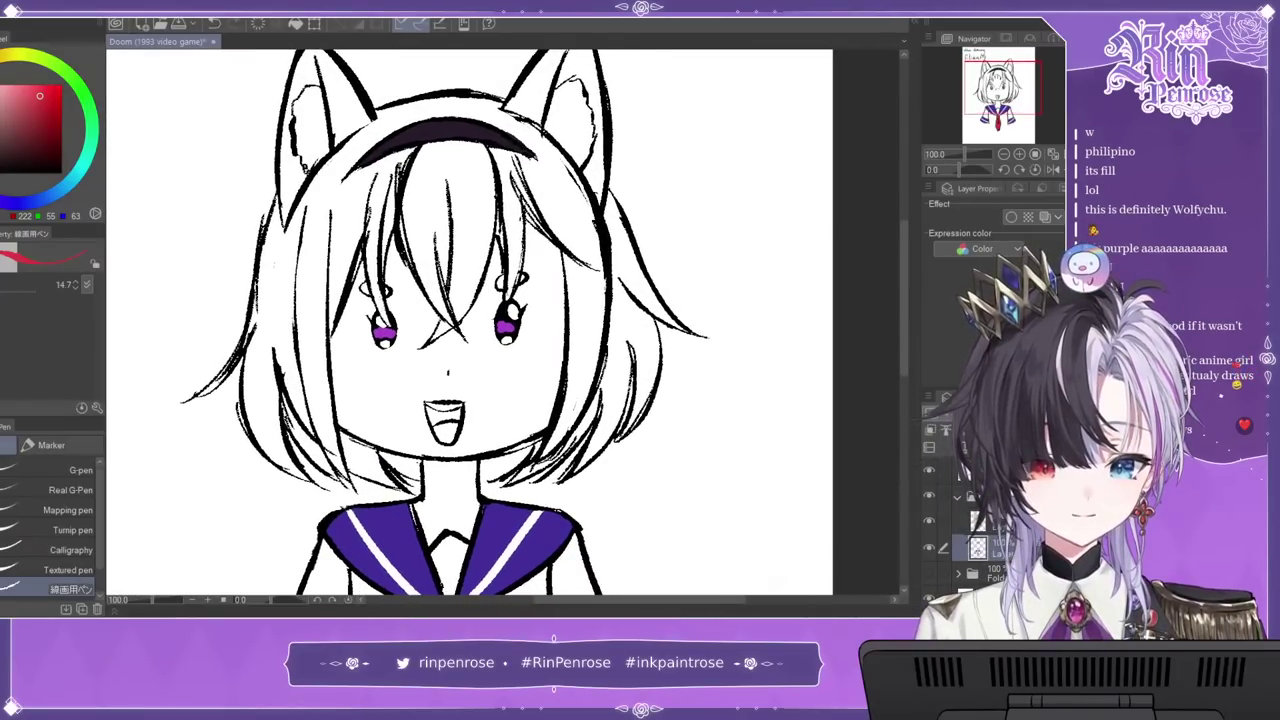
Step: Dab a broken band of light blue-grey (RGB 189, 192, 204) highlights across the hair below the headband and reset the colour to black
{"action": "left_click", "coordinate": [0, 103]}
{"action": "left_click", "coordinate": [30, 202]}
{"action": "left_click_drag", "start_coordinate": [330, 178], "coordinate": [354, 196]}
{"action": "mouse_move", "coordinate": [436, 199]}
{"action": "left_mouse_down"}
{"action": "mouse_move", "coordinate": [424, 190]}
{"action": "mouse_move", "coordinate": [556, 191]}
{"action": "left_mouse_up"}
{"action": "key", "text": "ctrl+0"}
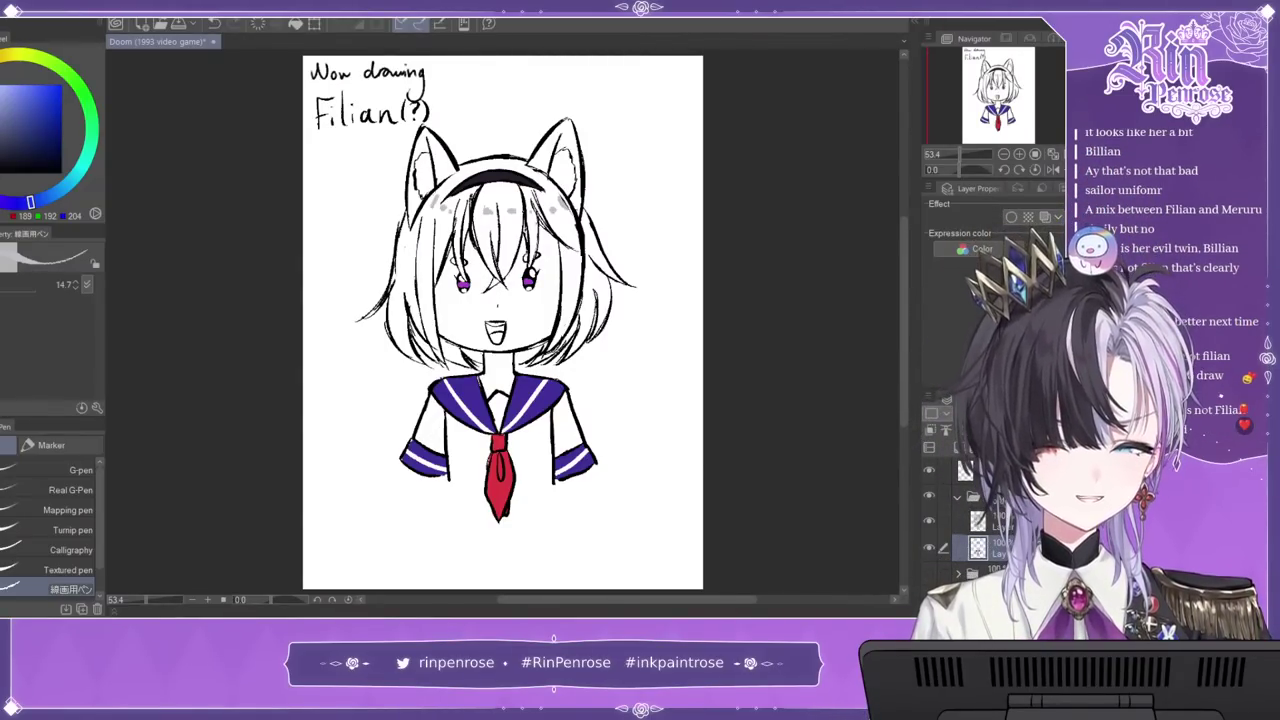
{"action": "left_click_drag", "start_coordinate": [28, 136], "coordinate": [59, 172]}
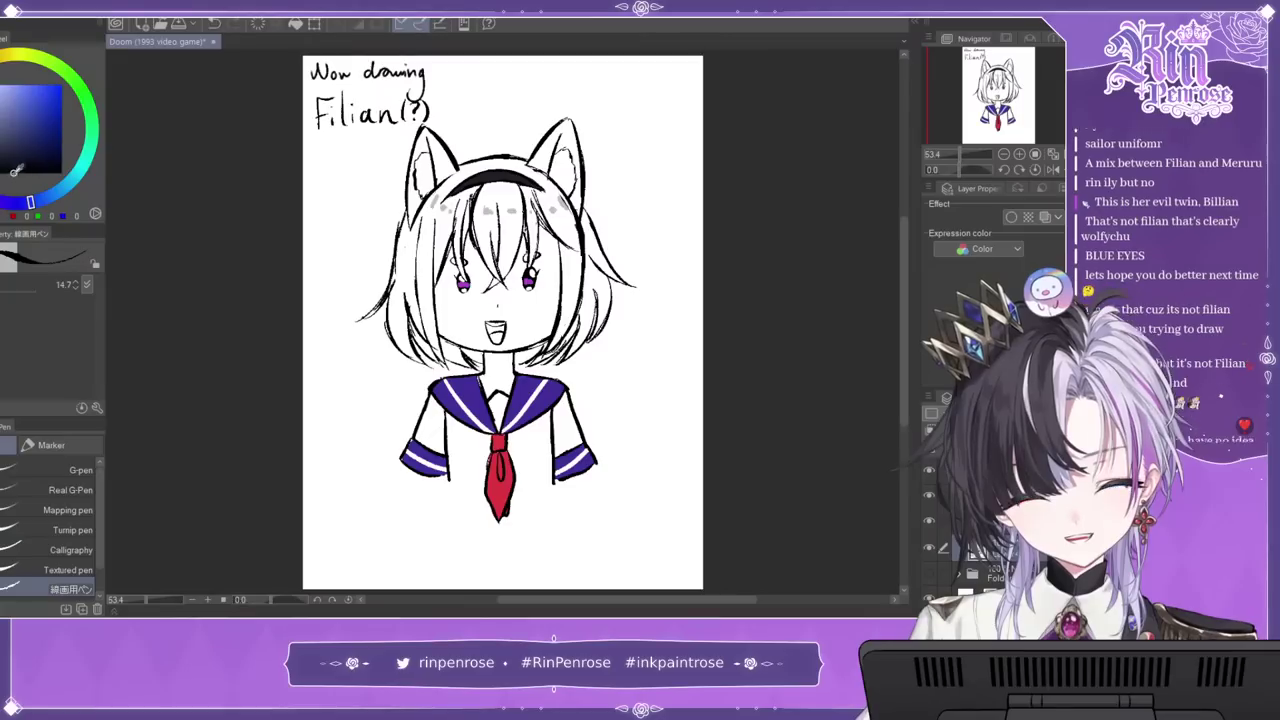
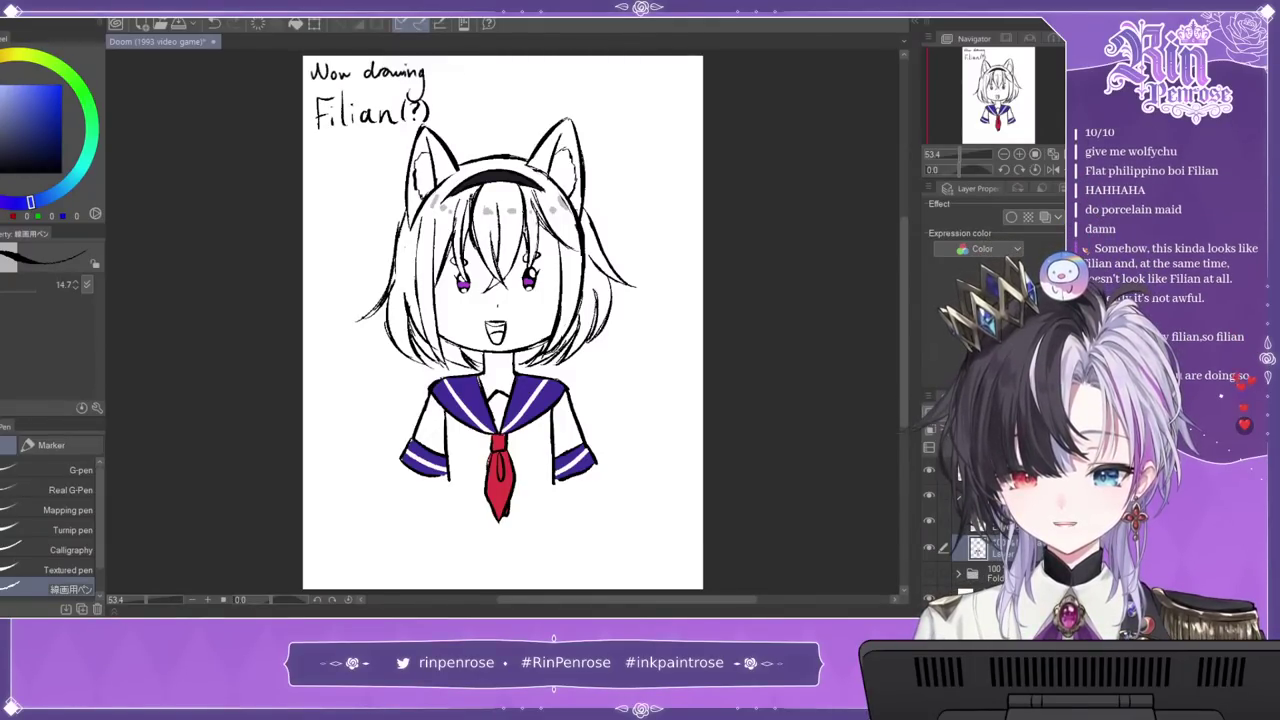
Step: Open the copied Filian reference picture as a new canvas, enlarge her upper body and compare it with the drawing
{"action": "key", "text": "ctrl+v"}
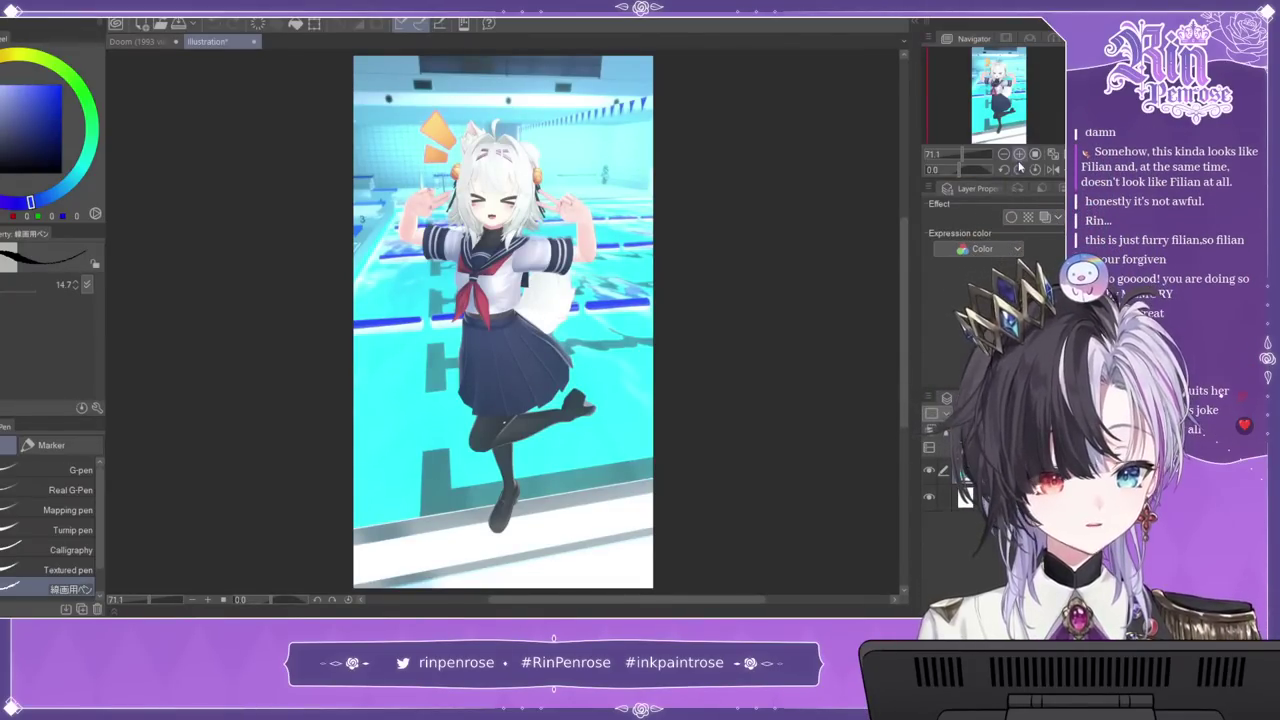
{"action": "left_click", "coordinate": [1019, 155]}
{"action": "left_click", "coordinate": [1019, 155]}
{"action": "left_click_drag", "start_coordinate": [1003, 96], "coordinate": [1000, 80]}
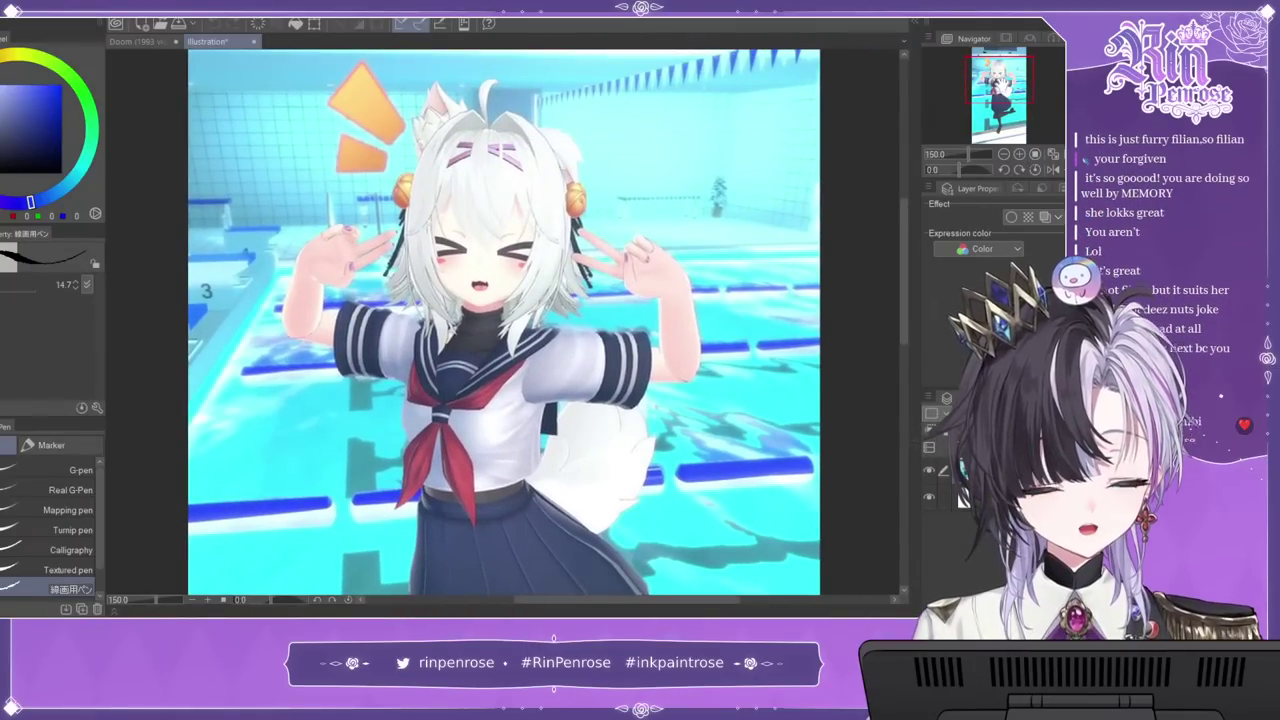
{"action": "left_click", "coordinate": [150, 41]}
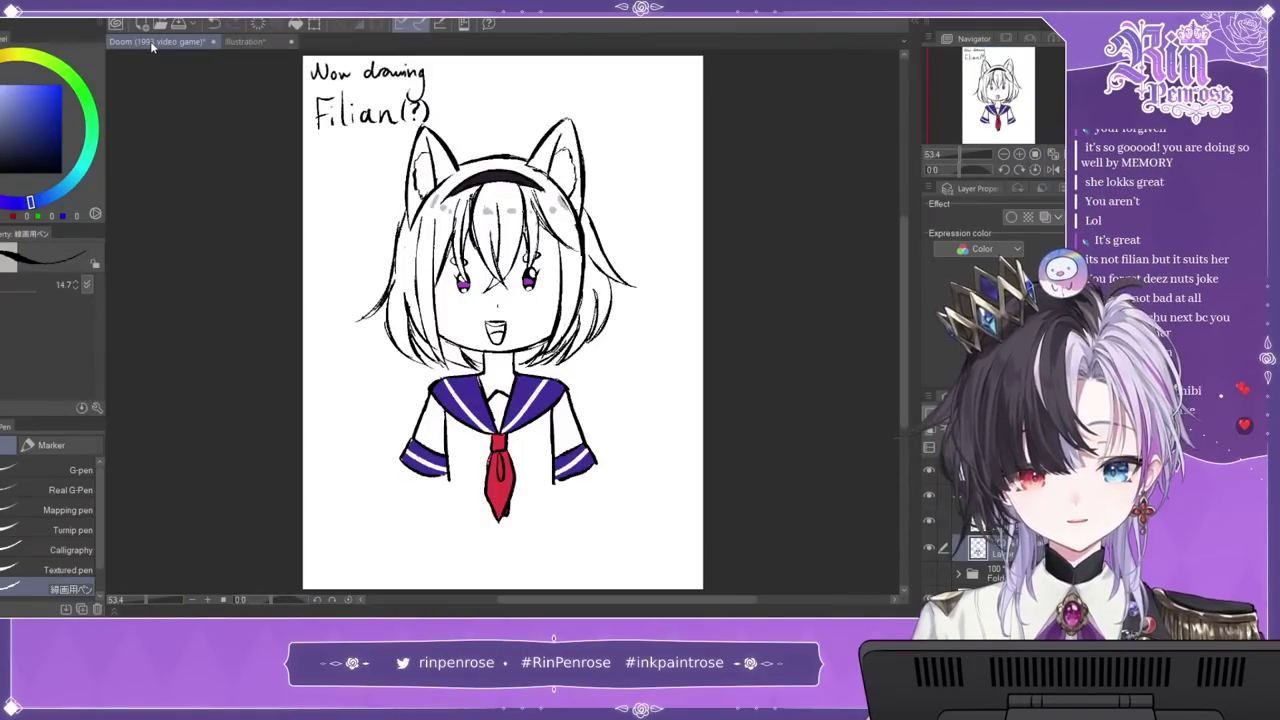
{"action": "left_click", "coordinate": [232, 42]}
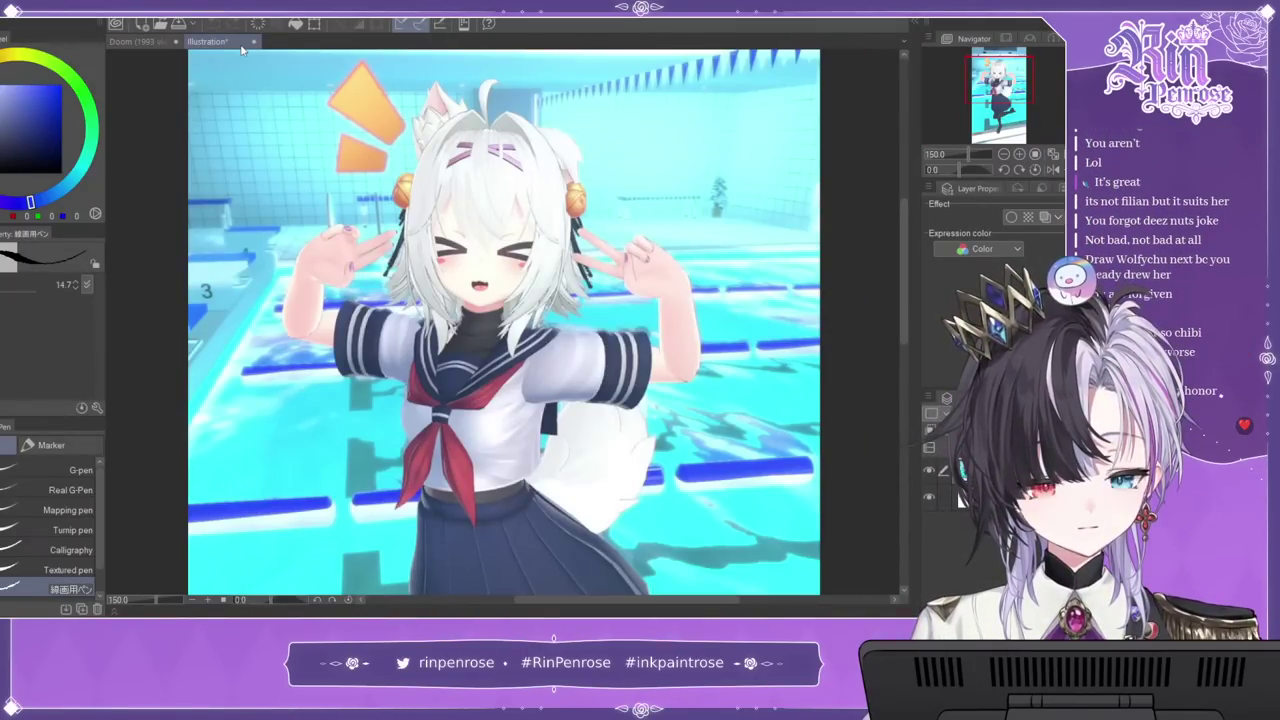
Step: Try to extend the hair with side strands reaching down to the shoulders in the drawing, and undo the strokes
{"action": "left_click", "coordinate": [156, 44]}
{"action": "mouse_move", "coordinate": [543, 352]}
{"action": "left_mouse_down"}
{"action": "mouse_move", "coordinate": [568, 390]}
{"action": "mouse_move", "coordinate": [554, 382]}
{"action": "left_mouse_up"}
{"action": "left_click_drag", "start_coordinate": [461, 351], "coordinate": [441, 383]}
{"action": "left_click_drag", "start_coordinate": [453, 340], "coordinate": [438, 379]}
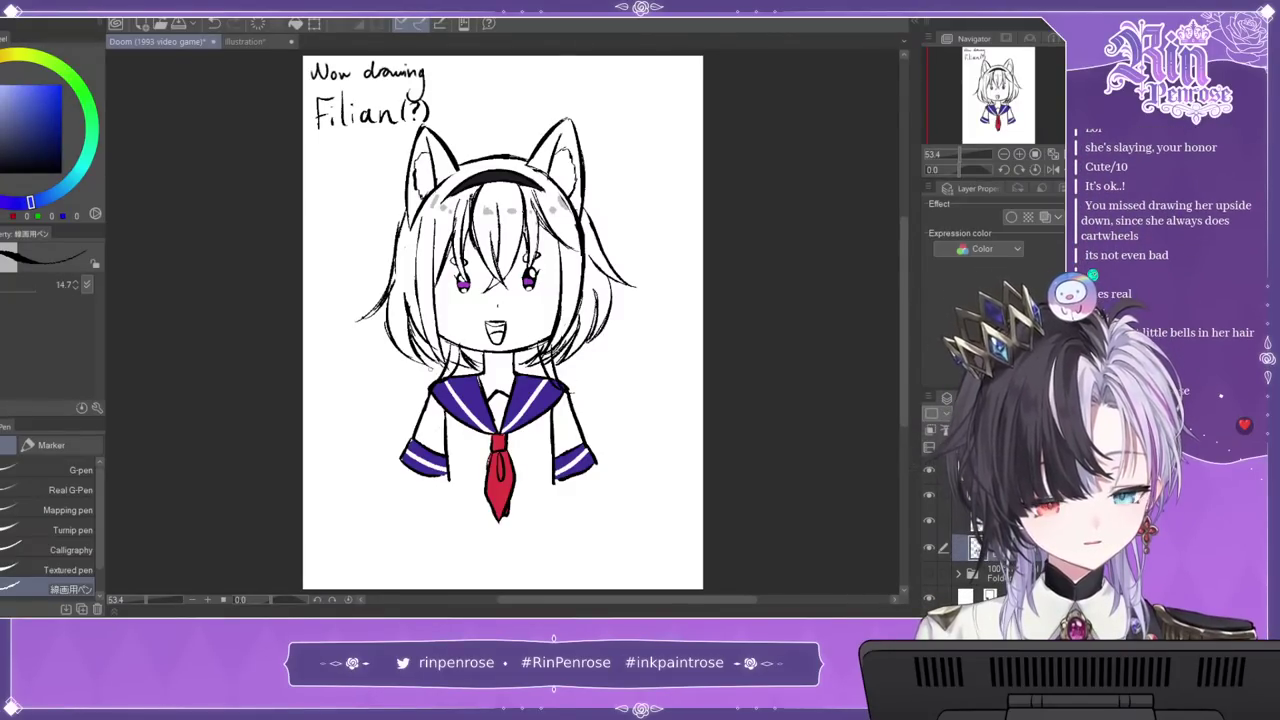
{"action": "key", "text": "ctrl+z"}
{"action": "key", "text": "ctrl+z"}
{"action": "key", "text": "ctrl+z"}
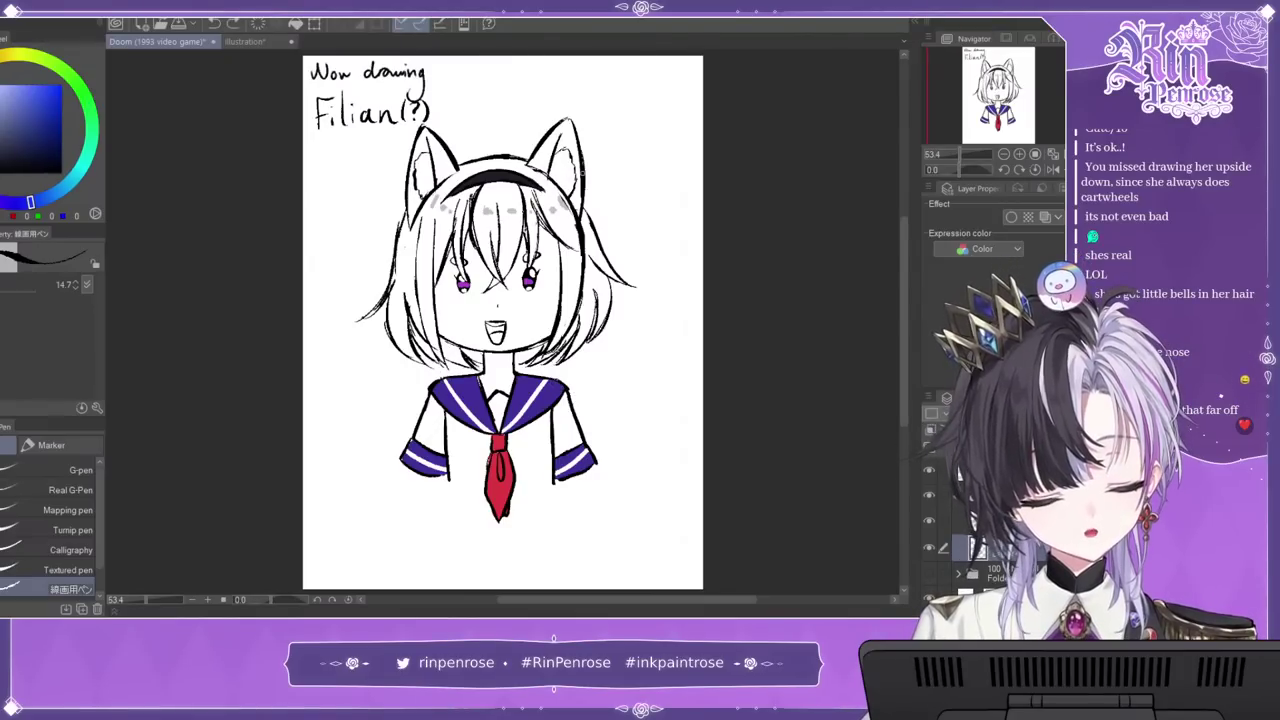
Step: Compare the reference picture's hair and uniform with the finished drawing once more
{"action": "left_click", "coordinate": [258, 42]}
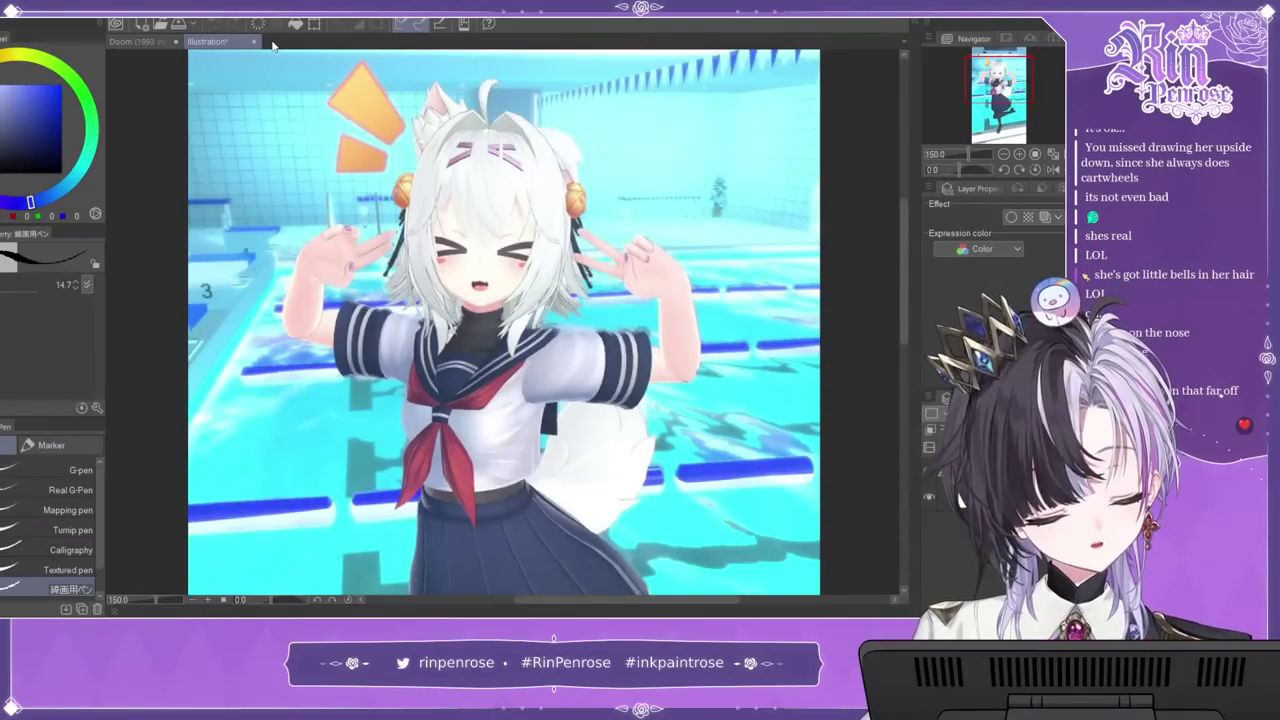
{"action": "left_click", "coordinate": [155, 41]}
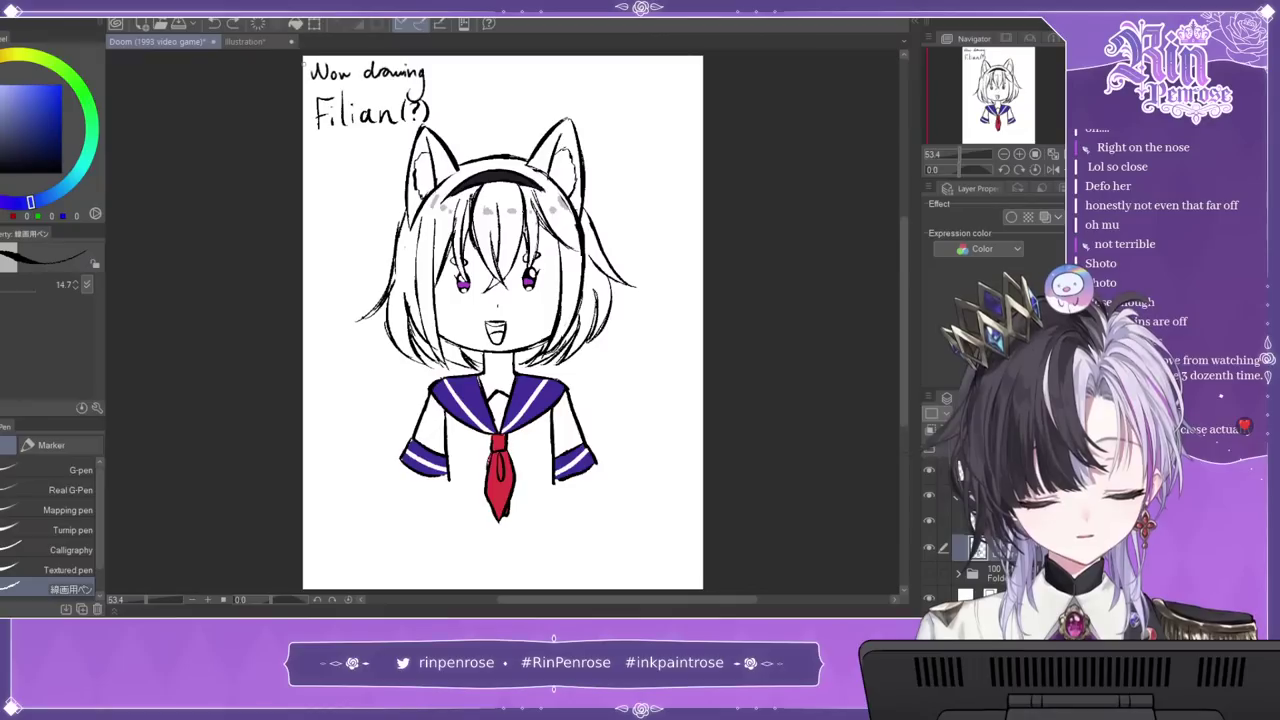
{"action": "left_click", "coordinate": [252, 41]}
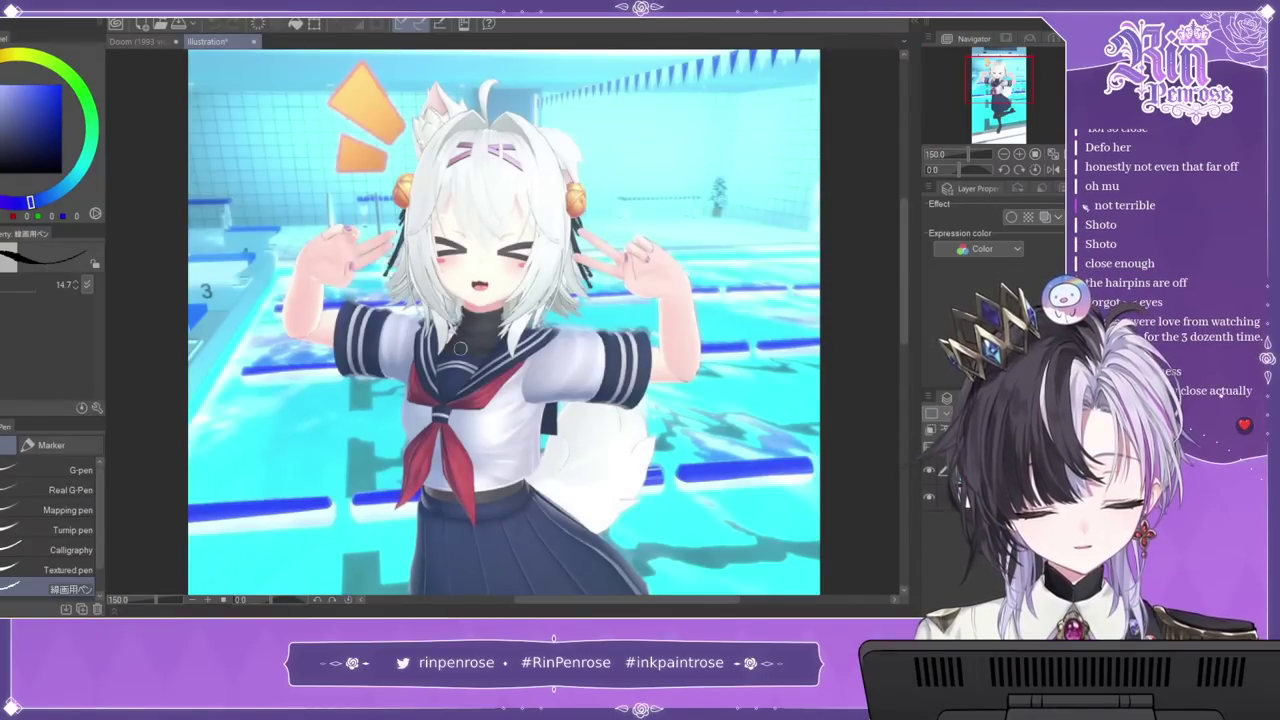
{"action": "left_click", "coordinate": [150, 41]}
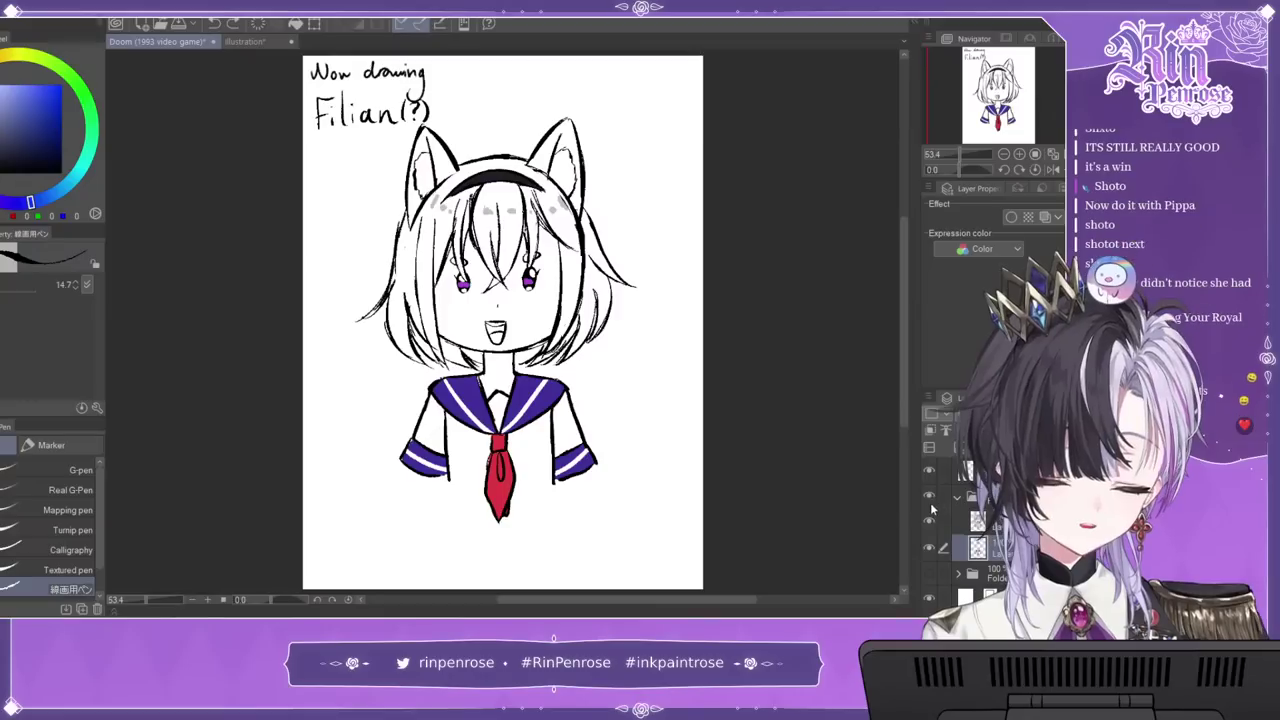
Step: Handwrite the caption "This person is not real." in black beneath the figure on its own layer
{"action": "left_click", "coordinate": [990, 522]}
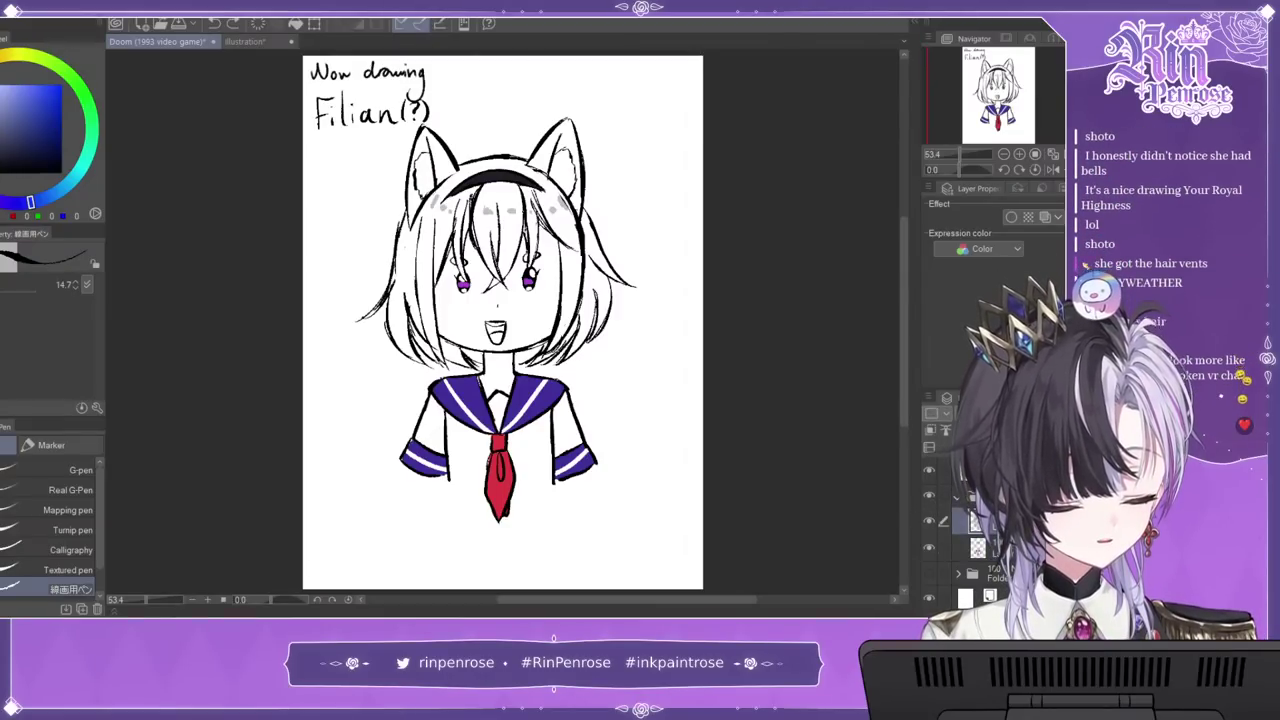
{"action": "mouse_move", "coordinate": [331, 522]}
{"action": "left_mouse_down"}
{"action": "mouse_move", "coordinate": [309, 377]}
{"action": "mouse_move", "coordinate": [335, 396]}
{"action": "left_mouse_up"}
{"action": "mouse_move", "coordinate": [347, 381]}
{"action": "left_mouse_down"}
{"action": "mouse_move", "coordinate": [340, 396]}
{"action": "mouse_move", "coordinate": [368, 414]}
{"action": "left_mouse_up"}
{"action": "left_click_drag", "start_coordinate": [370, 388], "coordinate": [403, 383]}
{"action": "mouse_move", "coordinate": [410, 382]}
{"action": "left_mouse_down"}
{"action": "mouse_move", "coordinate": [405, 392]}
{"action": "mouse_move", "coordinate": [432, 397]}
{"action": "mouse_move", "coordinate": [512, 394]}
{"action": "left_mouse_up"}
{"action": "left_click_drag", "start_coordinate": [524, 385], "coordinate": [537, 395]}
{"action": "left_click_drag", "start_coordinate": [529, 380], "coordinate": [580, 391]}
{"action": "left_click_drag", "start_coordinate": [590, 384], "coordinate": [592, 392]}
{"action": "left_click_drag", "start_coordinate": [599, 360], "coordinate": [596, 392]}
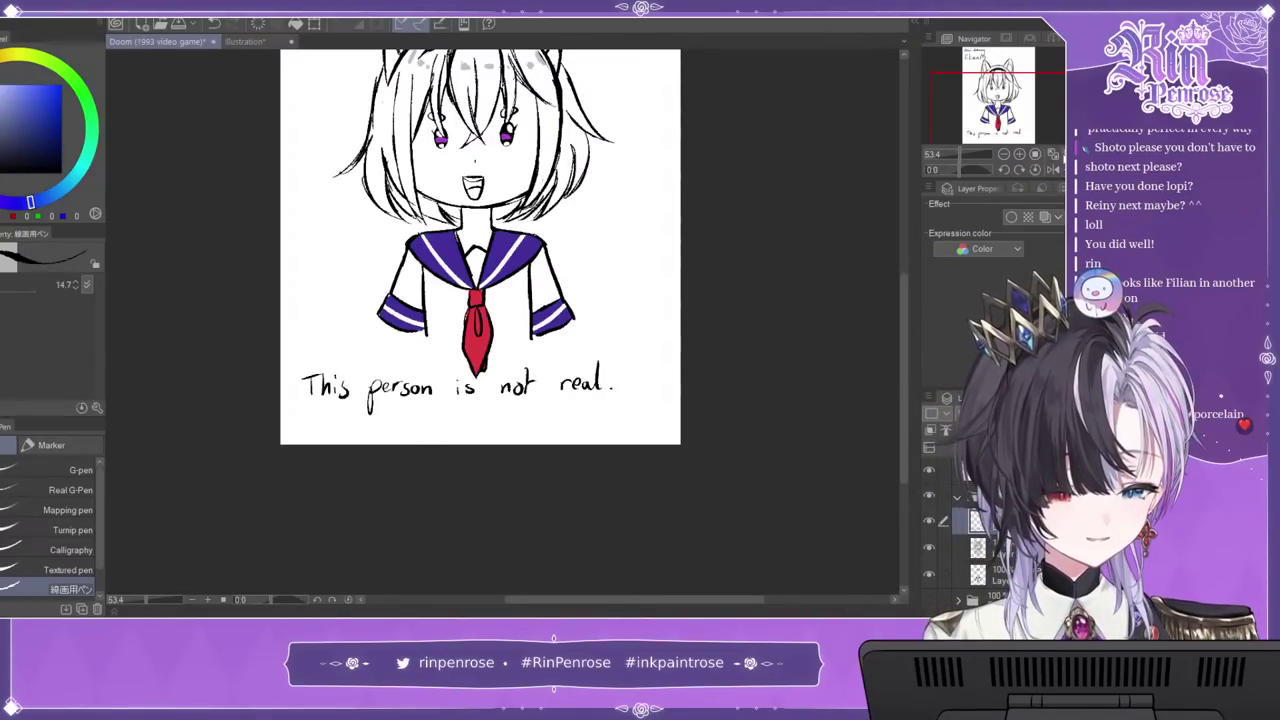
Step: Move the handwritten caption layer slightly to the right to centre it beneath the figure
{"action": "left_click", "coordinate": [998, 95]}
{"action": "key", "text": "k"}
{"action": "left_click_drag", "start_coordinate": [722, 453], "coordinate": [740, 450]}
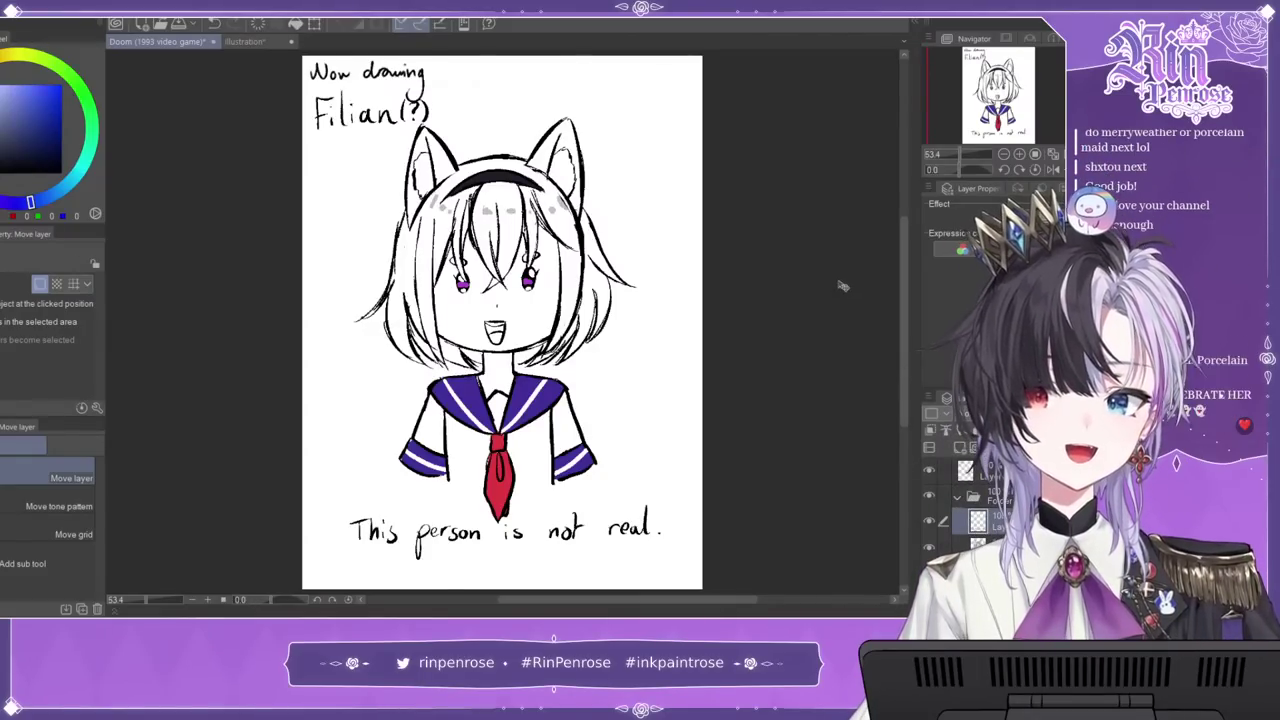
Step: Collapse and hide the finished Filian folder and erase the name "Filian(?)" from the title layer with the hard eraser
{"action": "left_click", "coordinate": [957, 498]}
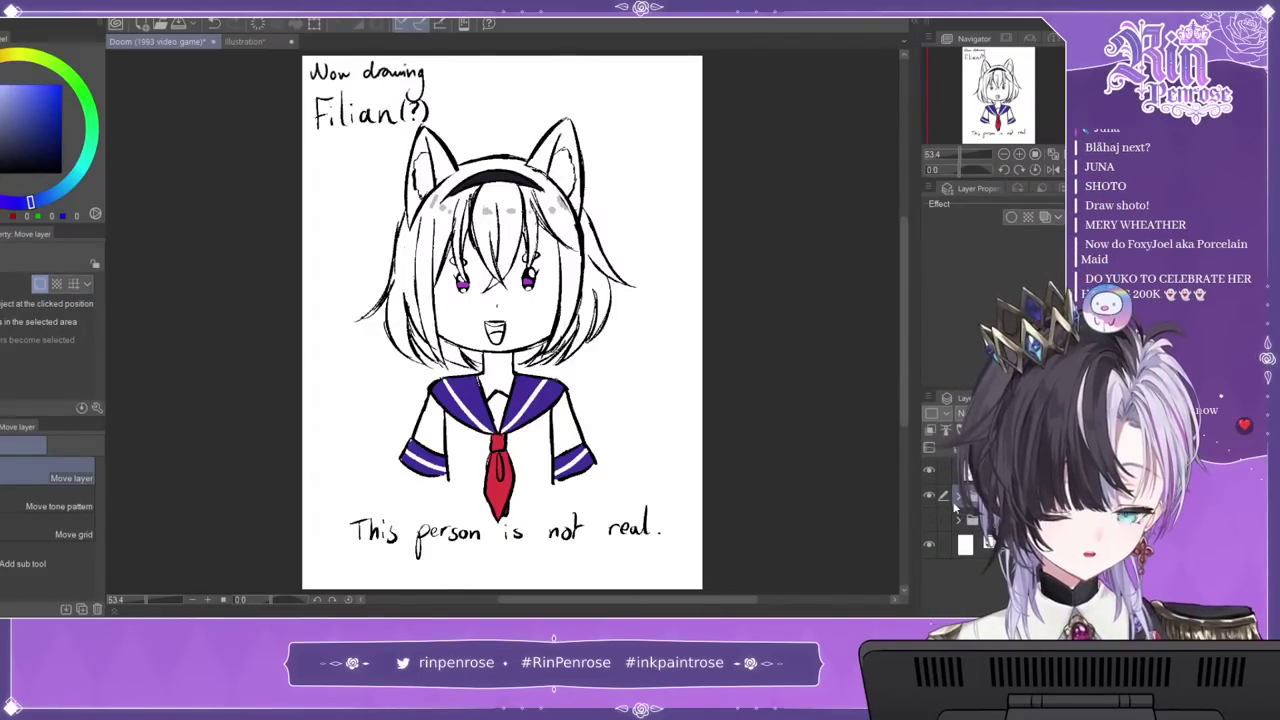
{"action": "left_click", "coordinate": [929, 496]}
{"action": "left_click", "coordinate": [975, 471]}
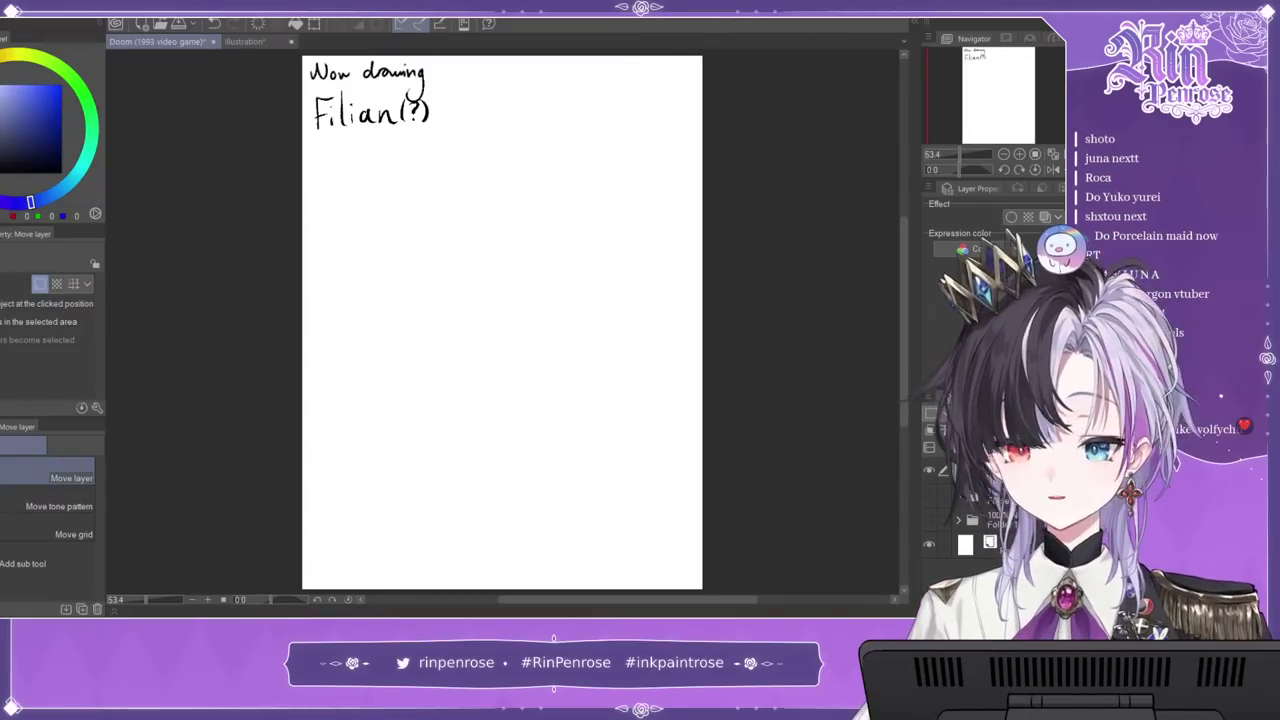
{"action": "key", "text": "e"}
{"action": "left_click", "coordinate": [88, 468]}
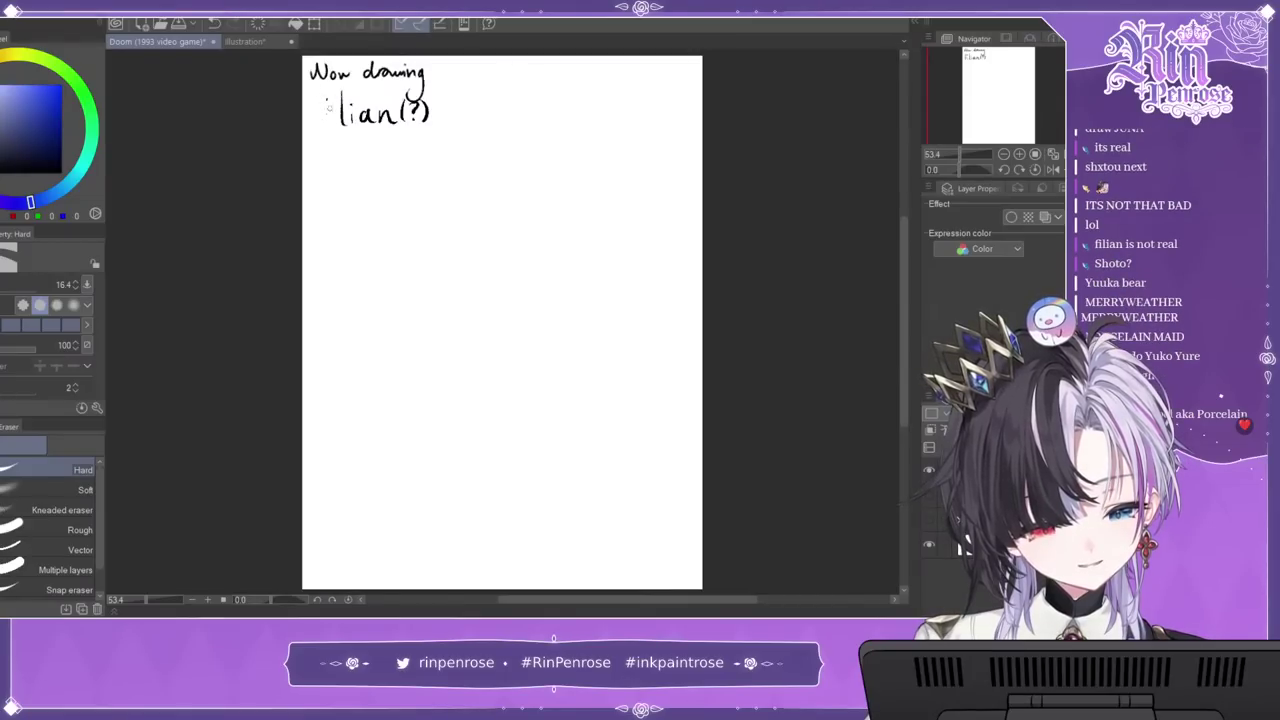
{"action": "mouse_move", "coordinate": [381, 120]}
{"action": "left_mouse_down"}
{"action": "mouse_move", "coordinate": [398, 130]}
{"action": "mouse_move", "coordinate": [402, 98]}
{"action": "mouse_move", "coordinate": [424, 119]}
{"action": "left_mouse_up"}
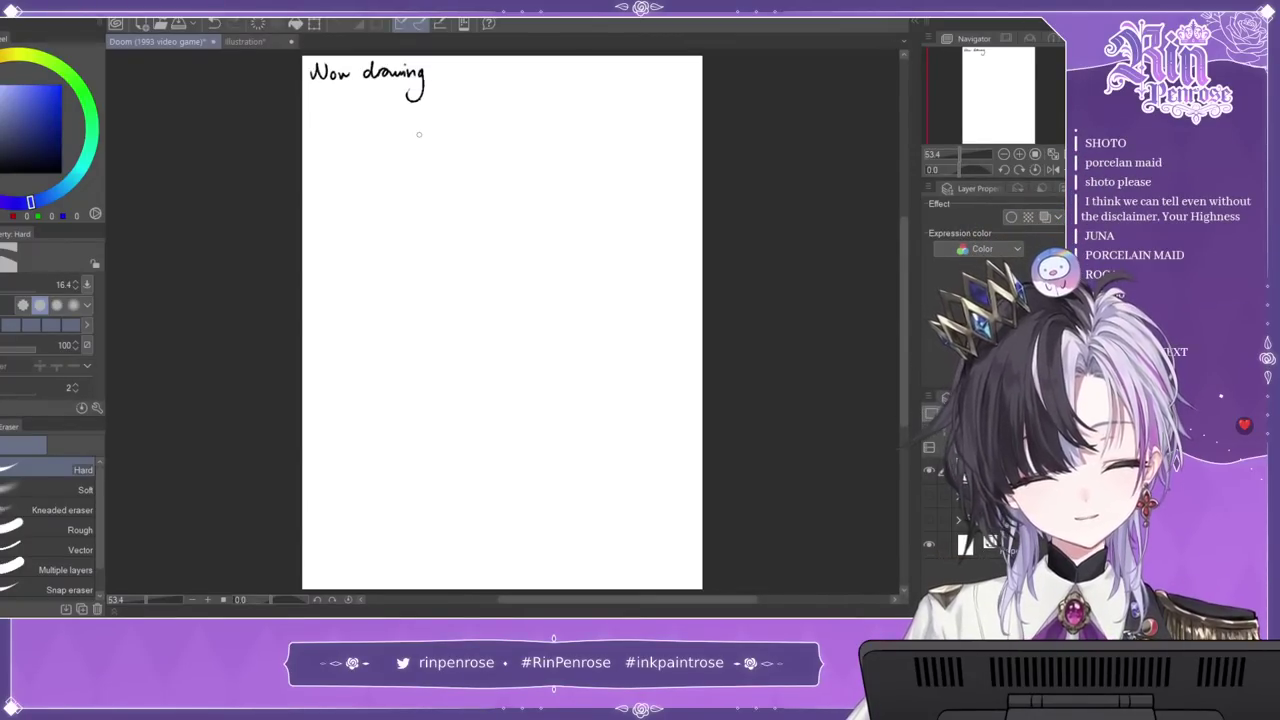
Step: Create a new folder containing an empty layer above the finished drawings' folders, with the inking pen active
{"action": "key", "text": "p"}
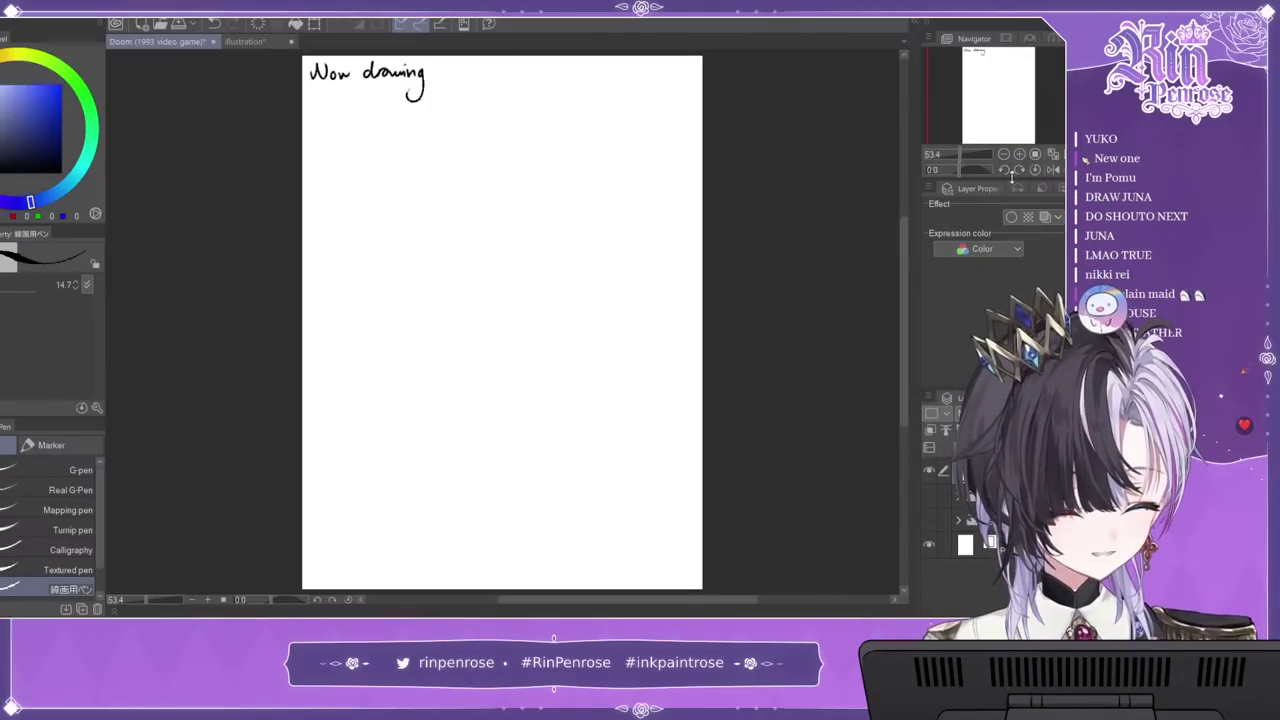
{"action": "left_click", "coordinate": [998, 496]}
{"action": "left_click", "coordinate": [994, 447]}
{"action": "left_click", "coordinate": [962, 447]}
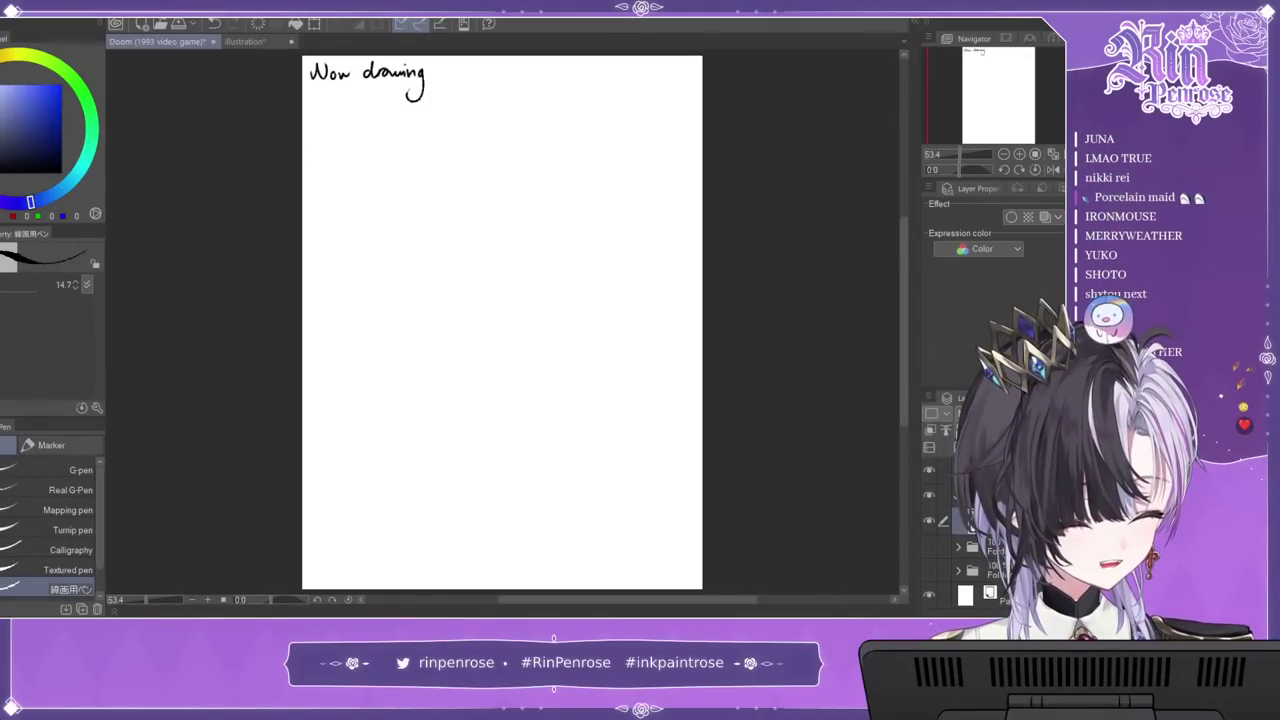
Step: Handwrite "Ironmouse" with "(which one?)" in smaller letters under "Now drawing", undoing faulty strokes
{"action": "left_click", "coordinate": [1020, 155]}
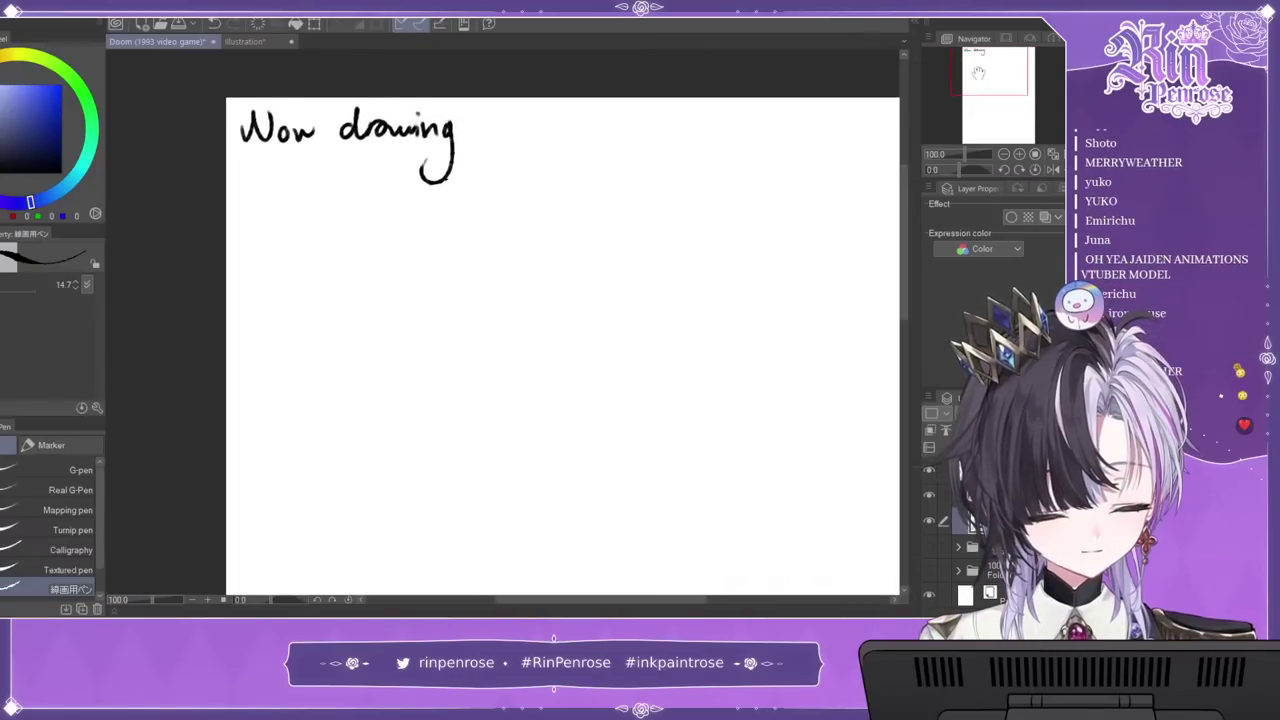
{"action": "mouse_move", "coordinate": [250, 175]}
{"action": "left_mouse_down"}
{"action": "mouse_move", "coordinate": [252, 222]}
{"action": "mouse_move", "coordinate": [285, 203]}
{"action": "mouse_move", "coordinate": [342, 213]}
{"action": "mouse_move", "coordinate": [307, 203]}
{"action": "mouse_move", "coordinate": [315, 219]}
{"action": "mouse_move", "coordinate": [355, 201]}
{"action": "mouse_move", "coordinate": [428, 212]}
{"action": "left_mouse_up"}
{"action": "key", "text": "ctrl+z"}
{"action": "key", "text": "ctrl+z"}
{"action": "mouse_move", "coordinate": [246, 234]}
{"action": "left_mouse_down"}
{"action": "mouse_move", "coordinate": [246, 260]}
{"action": "mouse_move", "coordinate": [276, 241]}
{"action": "mouse_move", "coordinate": [290, 256]}
{"action": "left_mouse_up"}
{"action": "left_click_drag", "start_coordinate": [294, 245], "coordinate": [318, 256]}
{"action": "left_click_drag", "start_coordinate": [328, 245], "coordinate": [347, 256]}
{"action": "left_click_drag", "start_coordinate": [351, 251], "coordinate": [362, 255]}
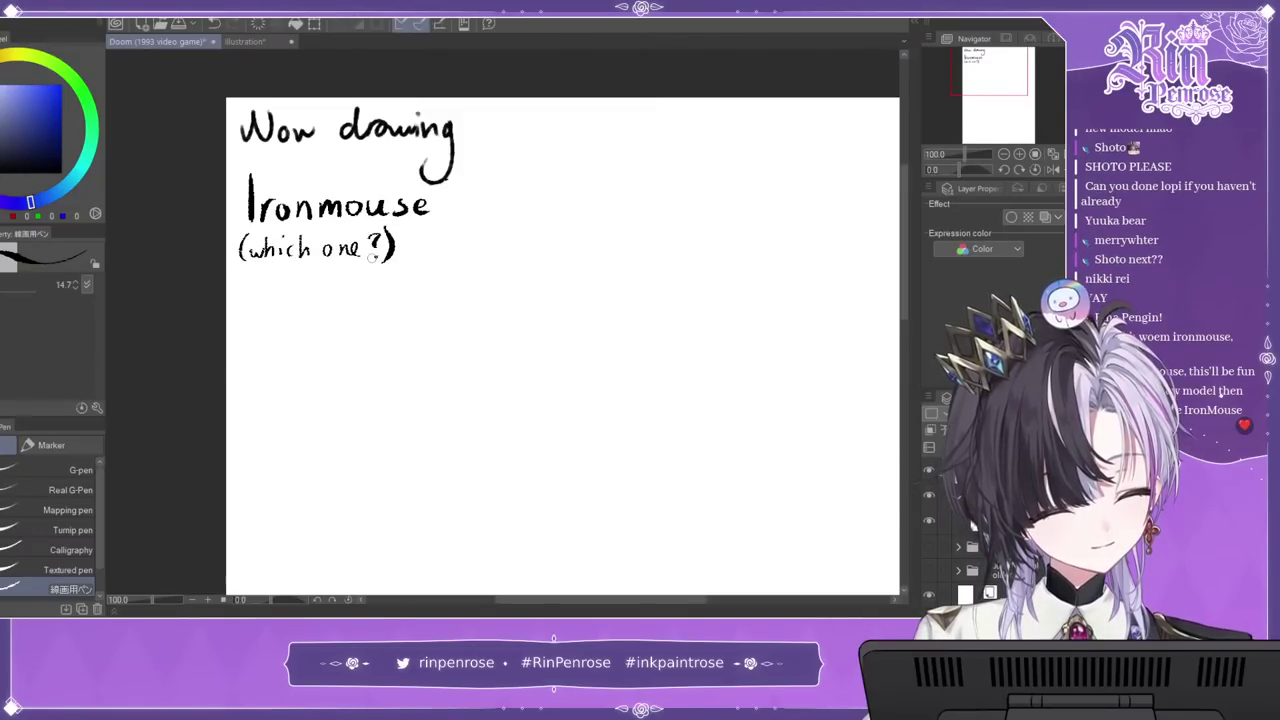
{"action": "key", "text": "ctrl+0"}
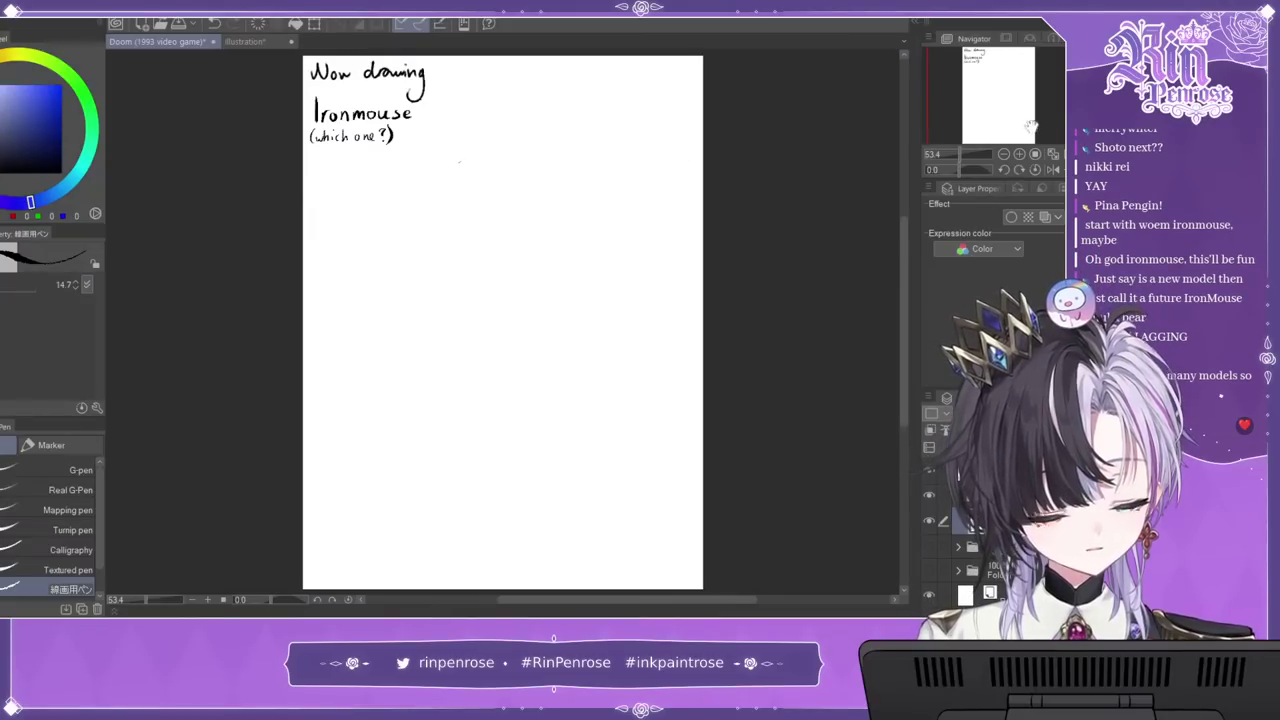
Step: Sketch a large rough circle for the head in the upper middle of the page, redoing the misplaced arcs
{"action": "scroll", "coordinate": [461, 164], "scroll_direction": "up", "scroll_amount": 1}
{"action": "key", "text": "ctrl+z"}
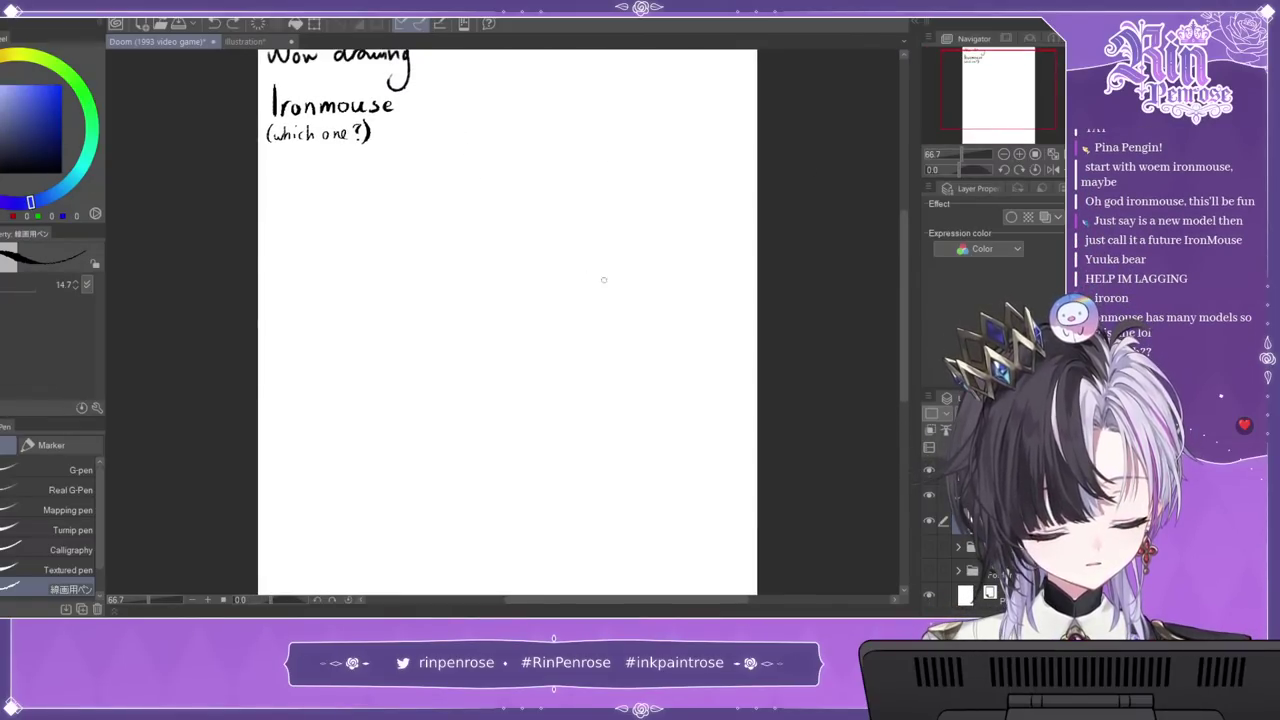
{"action": "mouse_move", "coordinate": [482, 164]}
{"action": "left_mouse_down"}
{"action": "mouse_move", "coordinate": [412, 225]}
{"action": "mouse_move", "coordinate": [440, 340]}
{"action": "mouse_move", "coordinate": [497, 350]}
{"action": "left_mouse_up"}
{"action": "mouse_move", "coordinate": [446, 172]}
{"action": "left_mouse_down"}
{"action": "mouse_move", "coordinate": [556, 168]}
{"action": "mouse_move", "coordinate": [589, 202]}
{"action": "mouse_move", "coordinate": [603, 280]}
{"action": "left_mouse_up"}
{"action": "left_click_drag", "start_coordinate": [544, 163], "coordinate": [603, 288]}
{"action": "key", "text": "ctrl+z"}
{"action": "key", "text": "ctrl+z"}
{"action": "left_click_drag", "start_coordinate": [582, 198], "coordinate": [602, 328]}
{"action": "left_click_drag", "start_coordinate": [600, 220], "coordinate": [533, 348]}
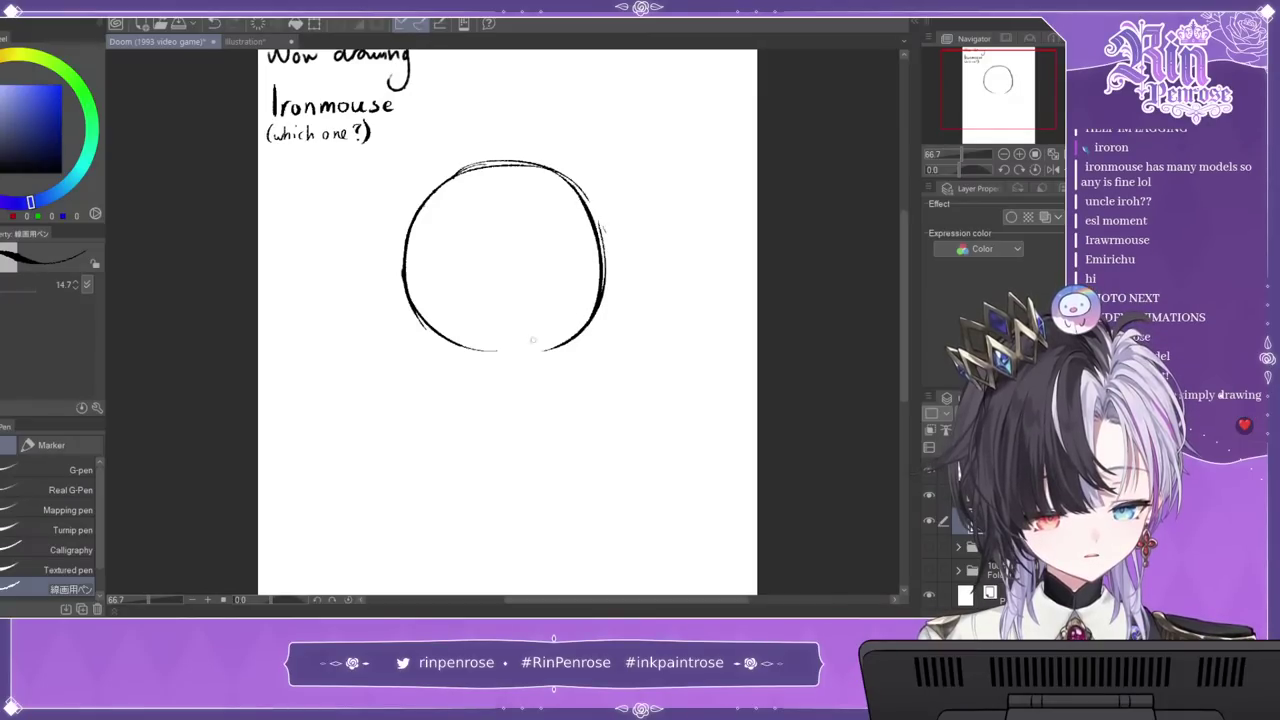
{"action": "left_click_drag", "start_coordinate": [445, 340], "coordinate": [576, 337]}
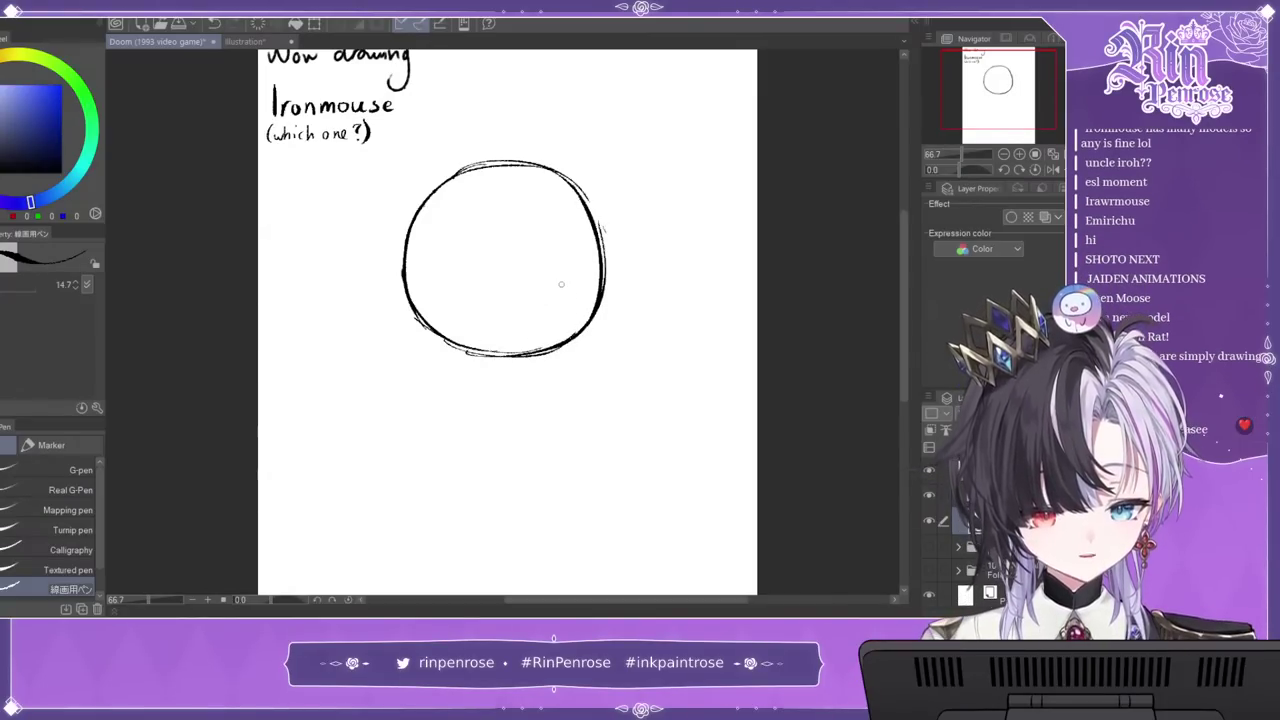
{"action": "left_click_drag", "start_coordinate": [571, 177], "coordinate": [605, 238]}
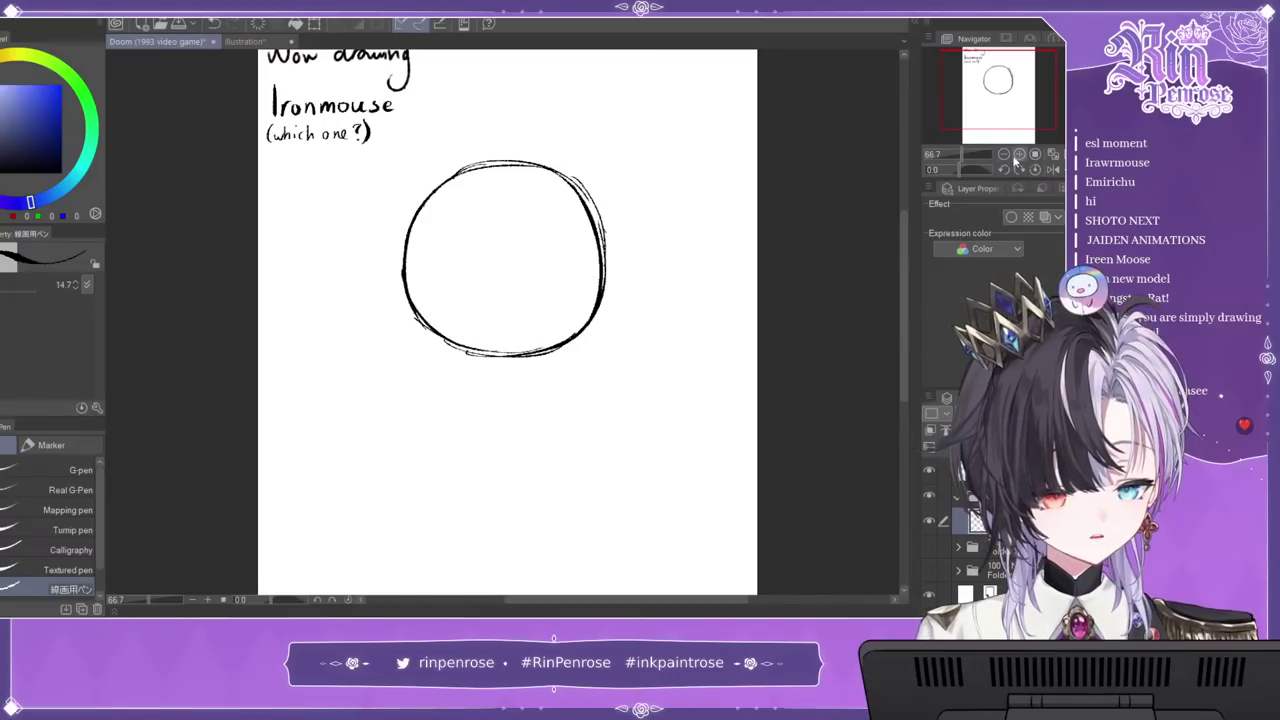
Step: Flip the canvas view horizontally and draw along the circle's uneven side, undoing the stroke that cuts too far inside
{"action": "left_click", "coordinate": [1019, 154]}
{"action": "left_click_drag", "start_coordinate": [1002, 100], "coordinate": [1007, 102]}
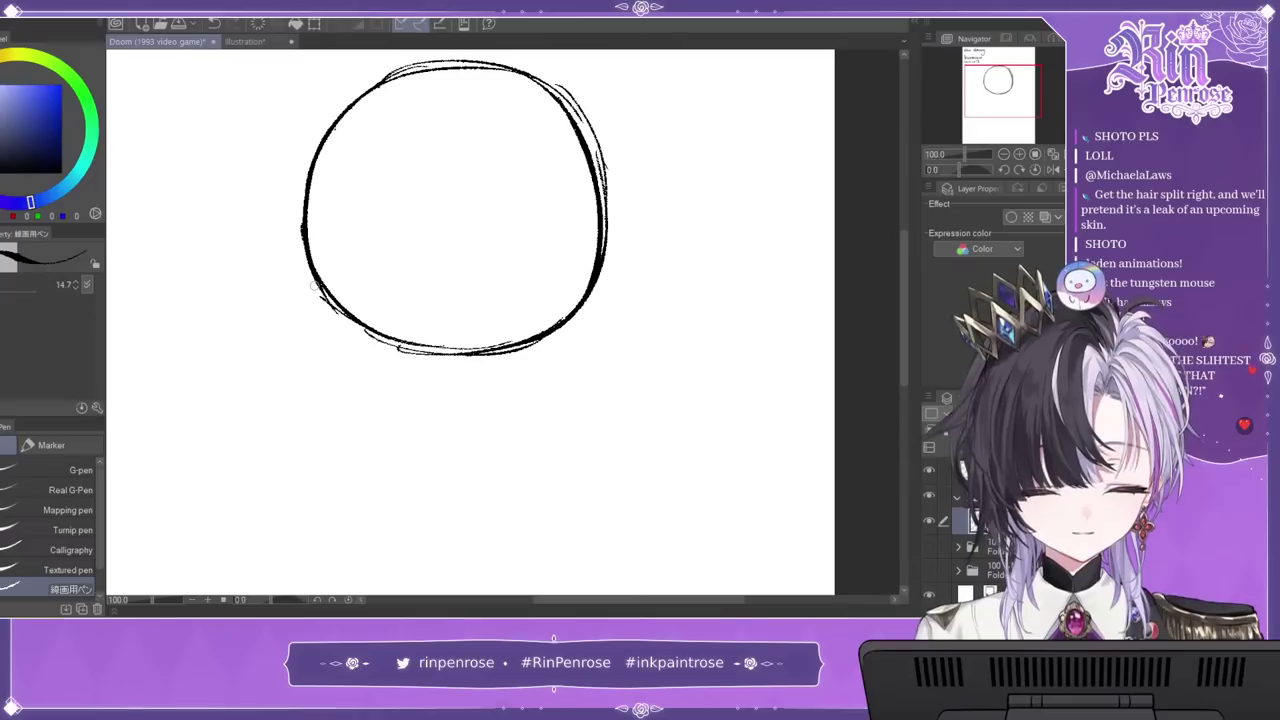
{"action": "left_click", "coordinate": [1053, 170]}
{"action": "left_click_drag", "start_coordinate": [452, 98], "coordinate": [446, 309]}
{"action": "mouse_move", "coordinate": [455, 82]}
{"action": "left_mouse_down"}
{"action": "mouse_move", "coordinate": [395, 250]}
{"action": "mouse_move", "coordinate": [430, 312]}
{"action": "left_mouse_up"}
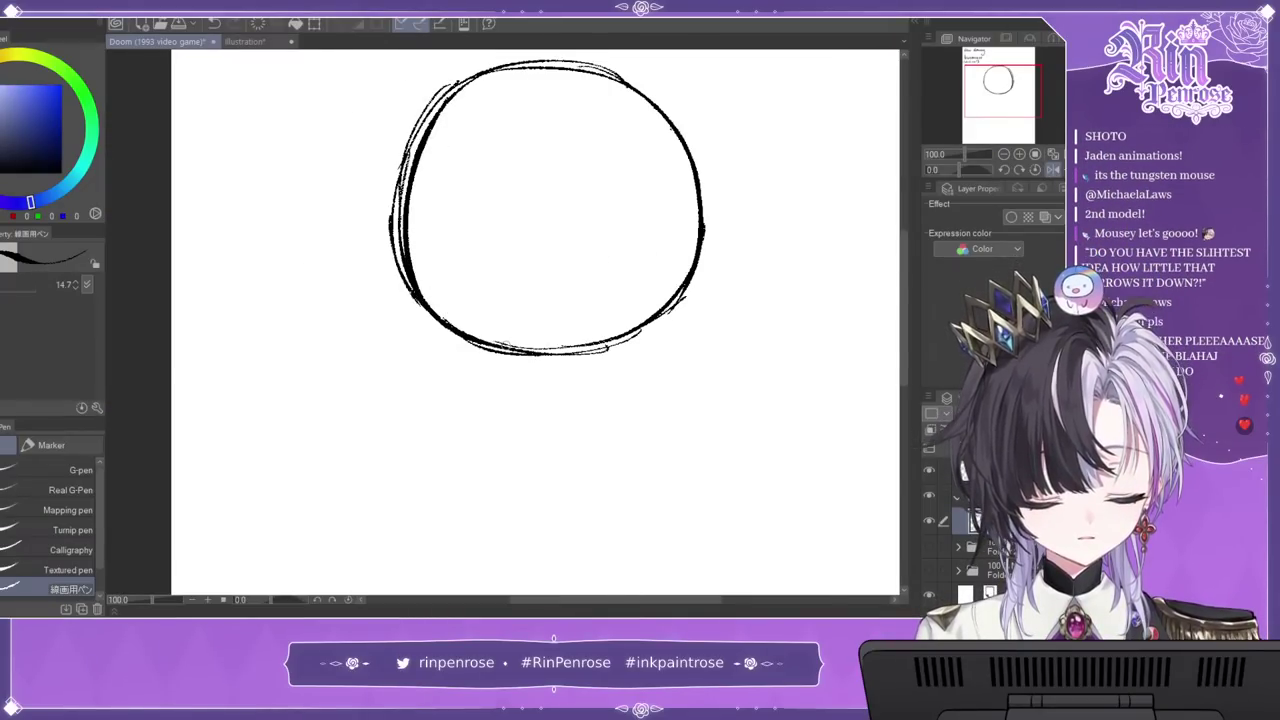
{"action": "key", "text": "ctrl+z"}
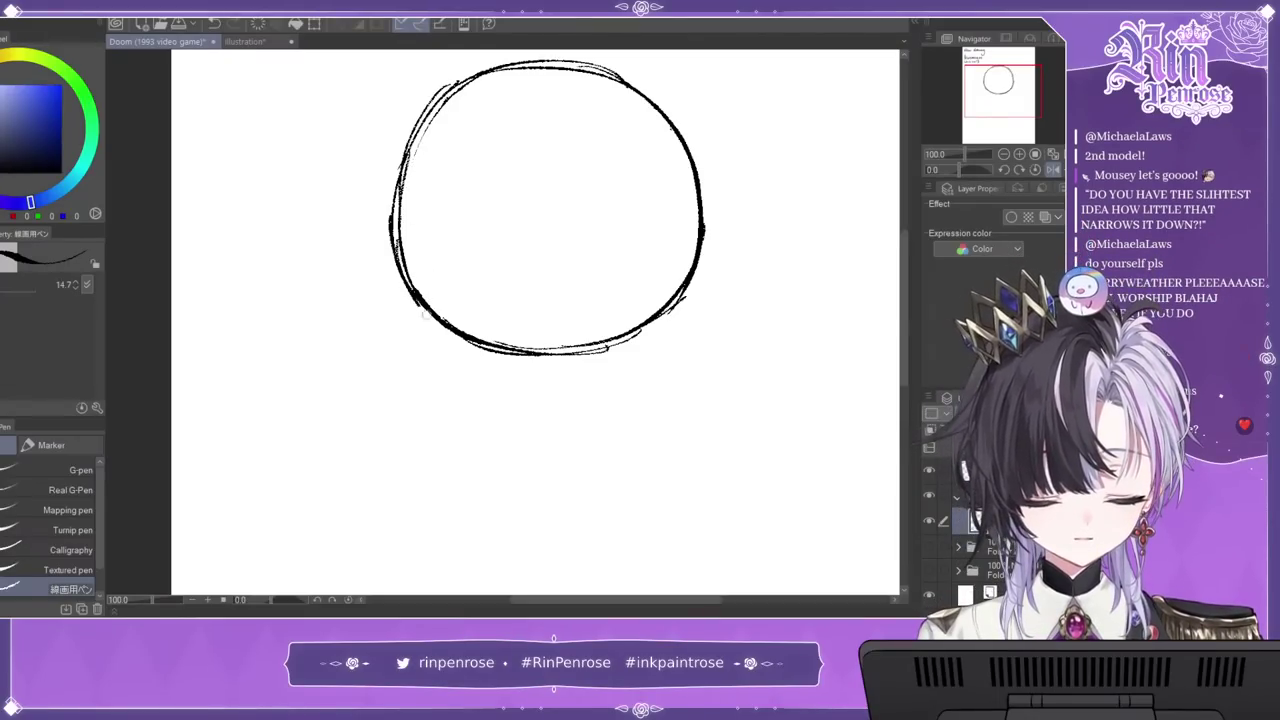
Step: Thicken the head circle's left outline with overlapping strokes, undoing the ones that stray from the curve
{"action": "left_click_drag", "start_coordinate": [428, 112], "coordinate": [397, 234]}
{"action": "mouse_move", "coordinate": [456, 88]}
{"action": "left_mouse_down"}
{"action": "mouse_move", "coordinate": [402, 176]}
{"action": "mouse_move", "coordinate": [432, 312]}
{"action": "mouse_move", "coordinate": [417, 346]}
{"action": "mouse_move", "coordinate": [442, 378]}
{"action": "mouse_move", "coordinate": [524, 396]}
{"action": "left_mouse_up"}
{"action": "key", "text": "ctrl+z"}
{"action": "key", "text": "ctrl+z"}
{"action": "key", "text": "ctrl+z"}
{"action": "key", "text": "ctrl+z"}
{"action": "mouse_move", "coordinate": [412, 300]}
{"action": "left_mouse_down"}
{"action": "mouse_move", "coordinate": [446, 372]}
{"action": "mouse_move", "coordinate": [512, 390]}
{"action": "mouse_move", "coordinate": [578, 362]}
{"action": "left_mouse_up"}
{"action": "key", "text": "ctrl+z"}
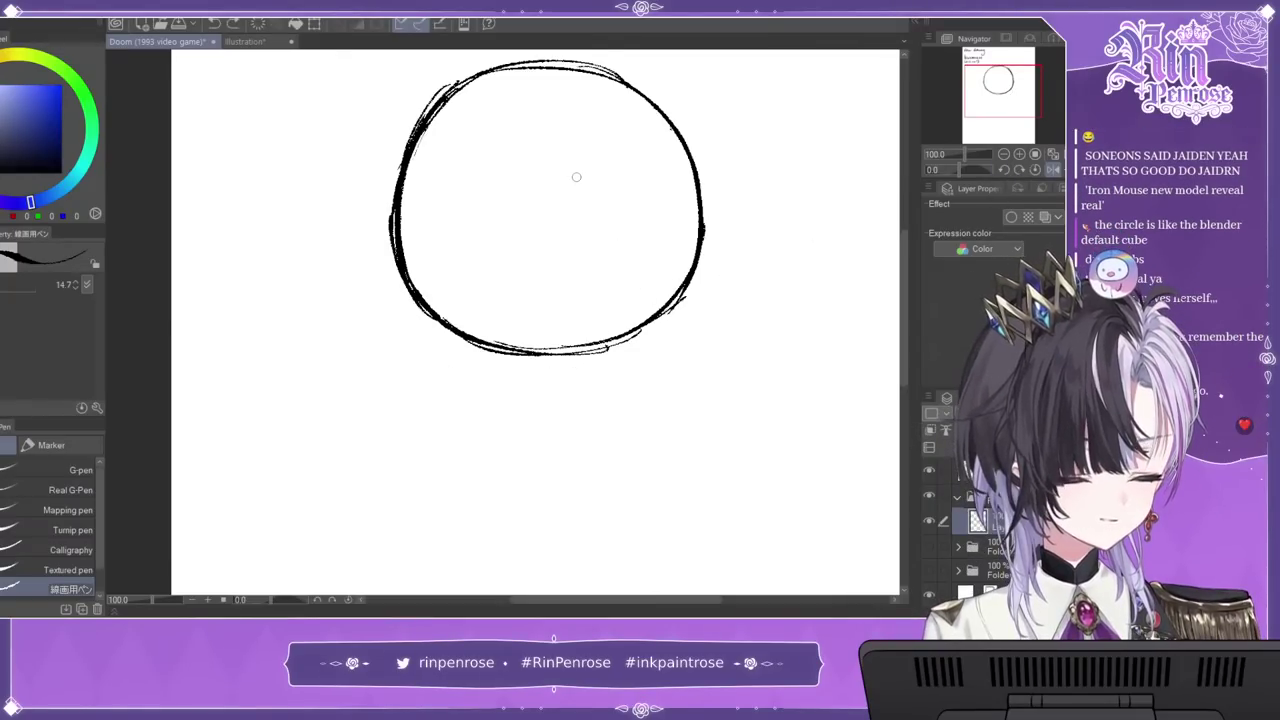
Step: Sketch a rounded jaw and chin below the head circle, checking it in mirrored view, and erase the circle's lower arc inside the face
{"action": "mouse_move", "coordinate": [427, 329]}
{"action": "left_mouse_down"}
{"action": "mouse_move", "coordinate": [456, 376]}
{"action": "mouse_move", "coordinate": [524, 401]}
{"action": "mouse_move", "coordinate": [605, 363]}
{"action": "mouse_move", "coordinate": [651, 263]}
{"action": "left_mouse_up"}
{"action": "left_click", "coordinate": [1053, 170]}
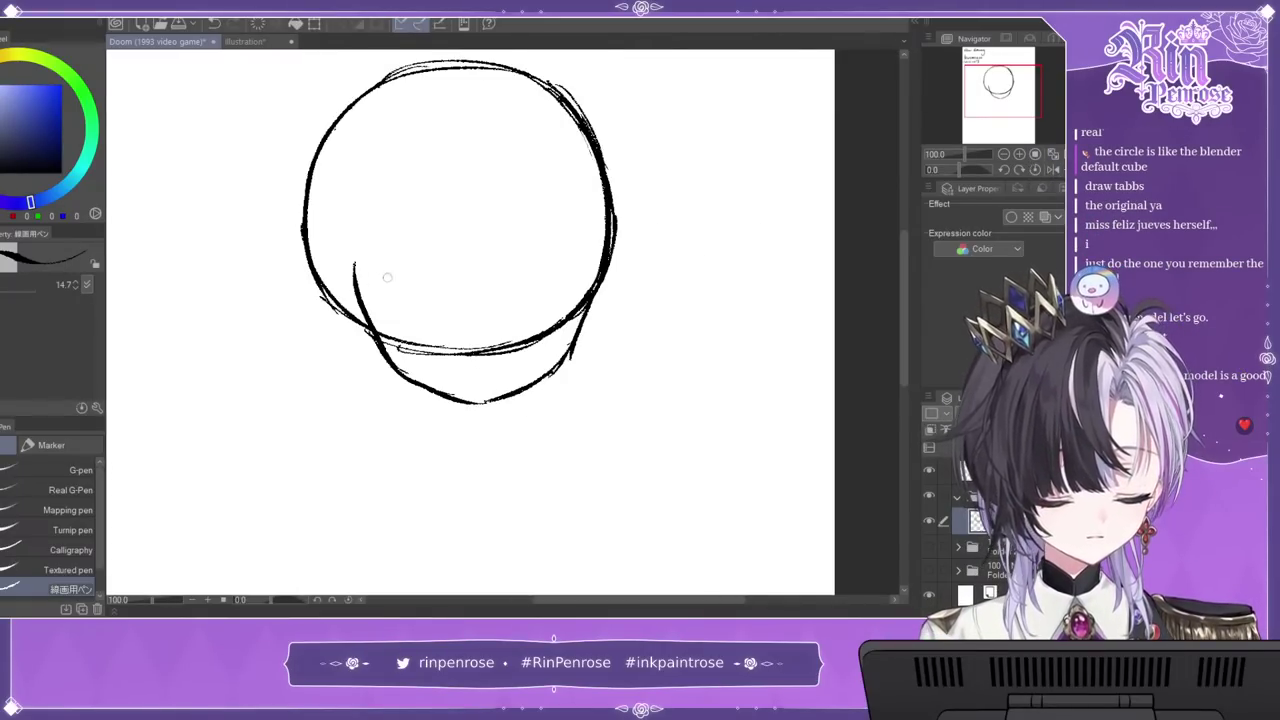
{"action": "key", "text": "ctrl+z"}
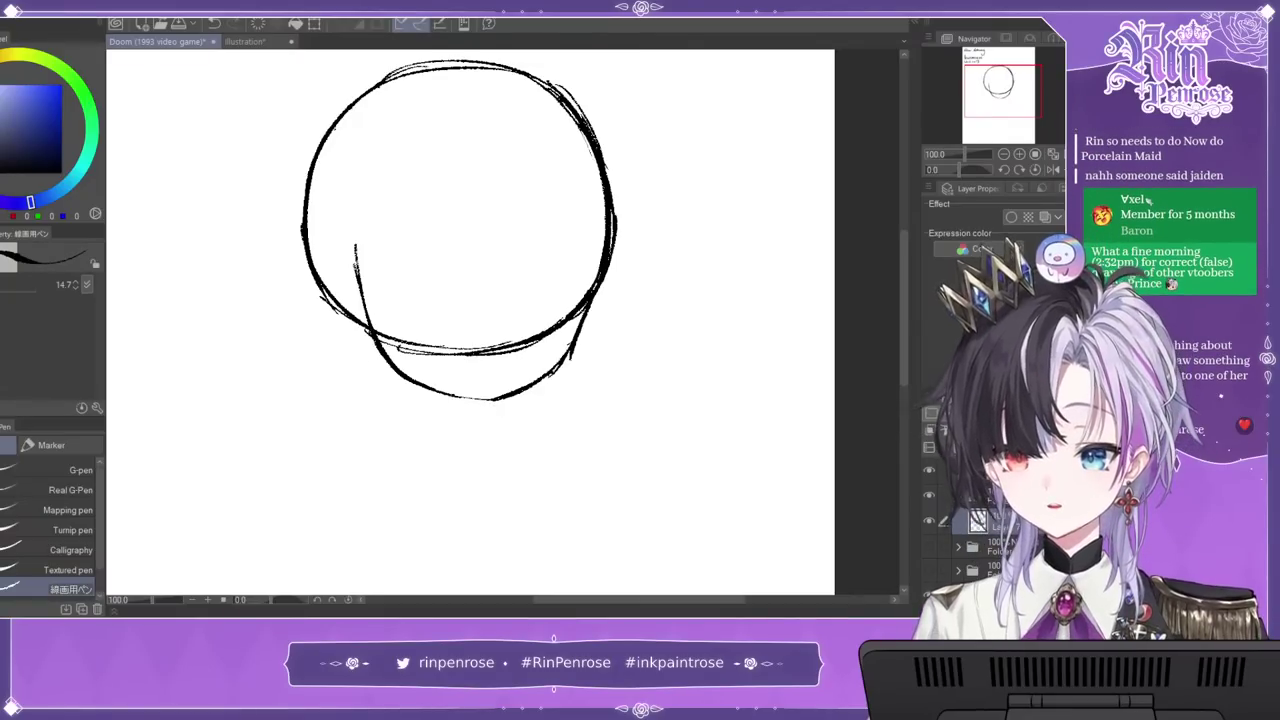
{"action": "left_click_drag", "start_coordinate": [386, 361], "coordinate": [488, 403]}
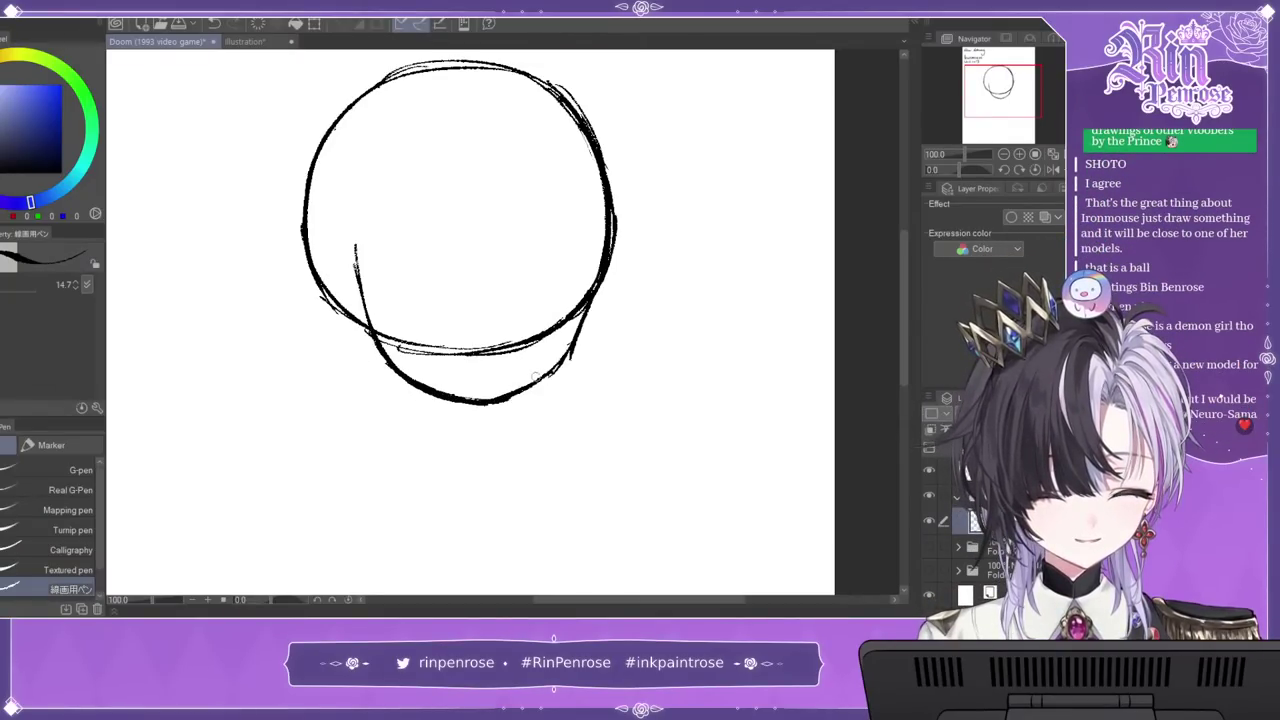
{"action": "left_click", "coordinate": [1053, 170]}
{"action": "key", "text": "ctrl+z"}
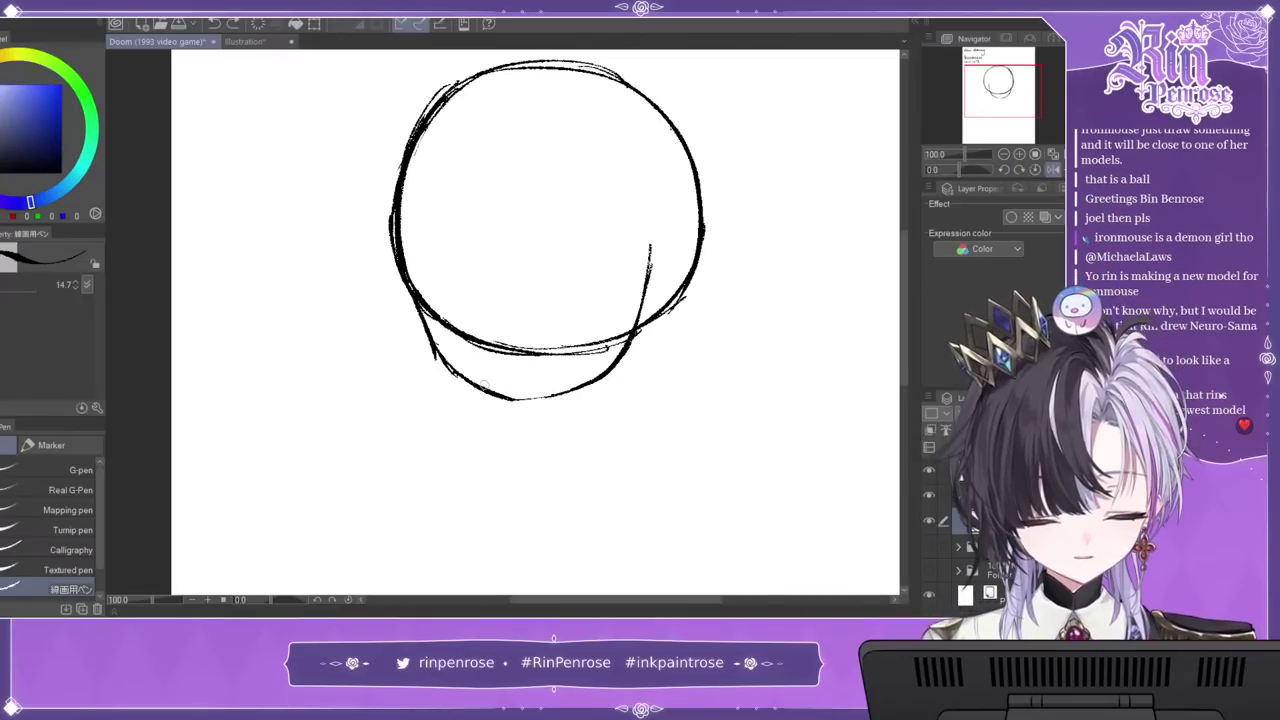
{"action": "left_click_drag", "start_coordinate": [507, 400], "coordinate": [615, 366]}
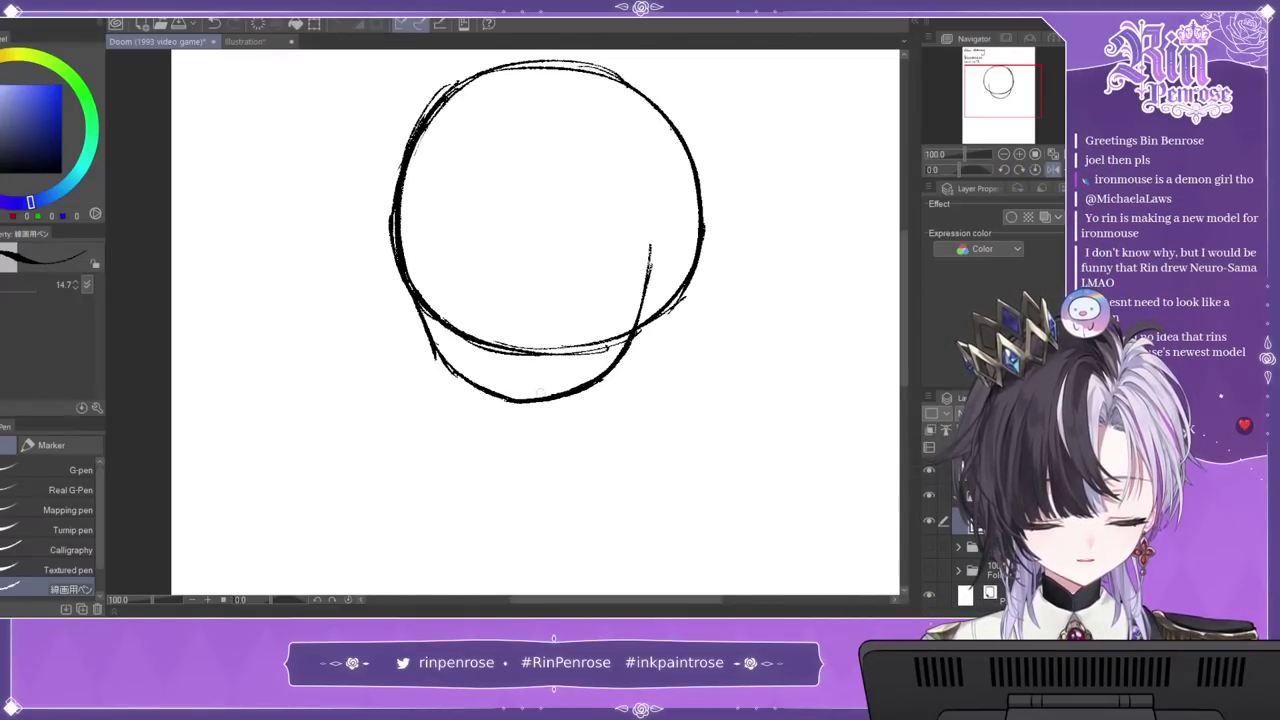
{"action": "left_click", "coordinate": [1053, 170]}
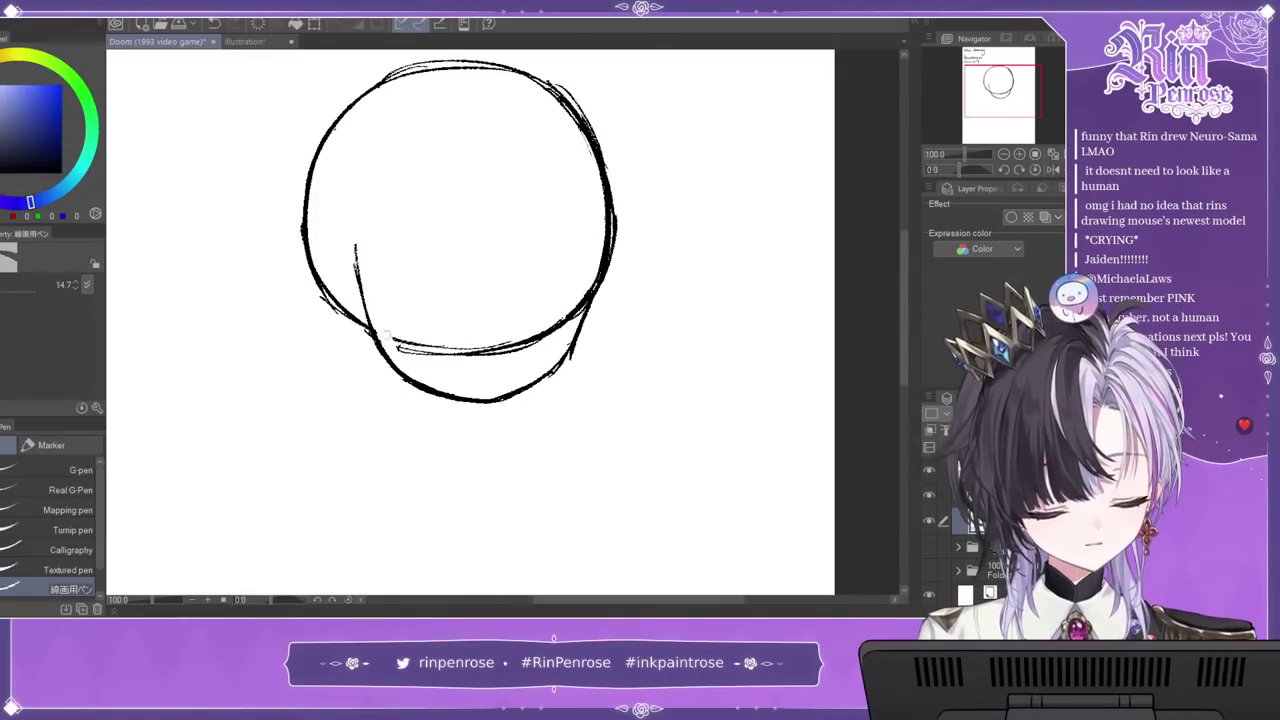
{"action": "mouse_move", "coordinate": [440, 366]}
{"action": "left_mouse_down"}
{"action": "mouse_move", "coordinate": [470, 352]}
{"action": "mouse_move", "coordinate": [522, 336]}
{"action": "mouse_move", "coordinate": [474, 345]}
{"action": "mouse_move", "coordinate": [492, 364]}
{"action": "mouse_move", "coordinate": [551, 330]}
{"action": "left_mouse_up"}
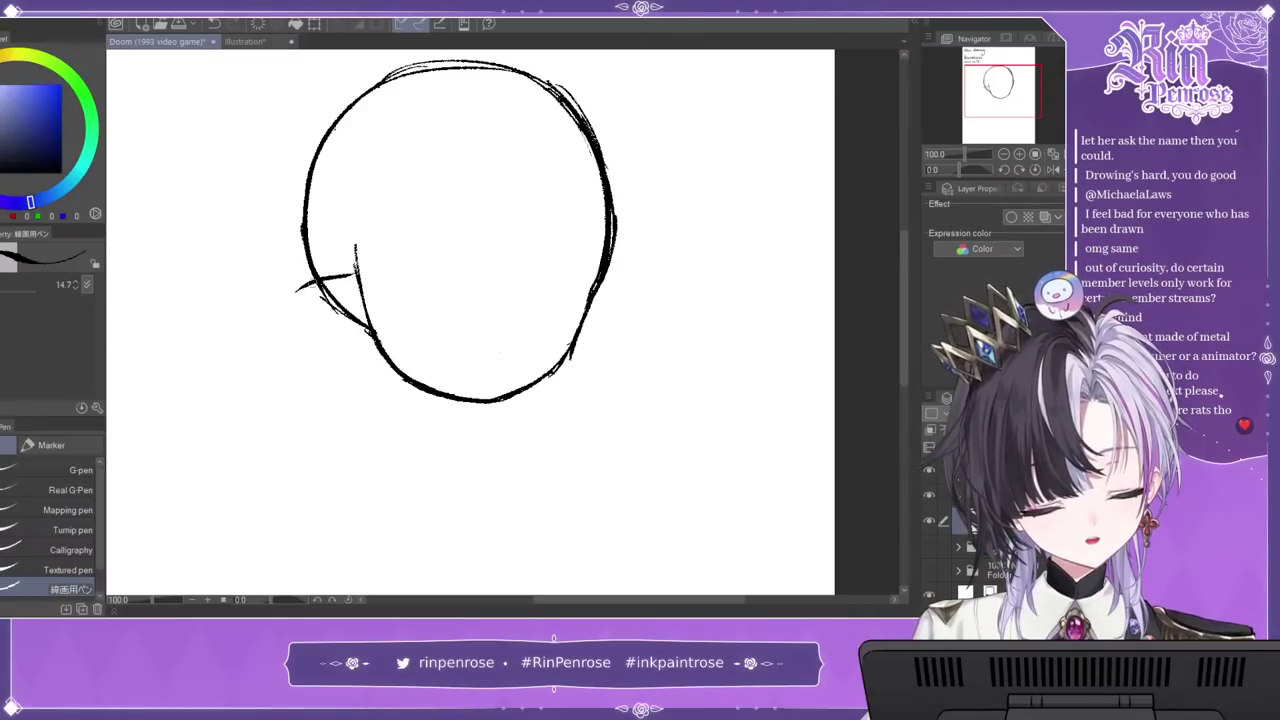
Step: Draw a large pointed ear on the head's left side, undoing the first top edge, and erase the jaw line sticking out above it
{"action": "left_click_drag", "start_coordinate": [353, 273], "coordinate": [279, 290]}
{"action": "key", "text": "ctrl+z"}
{"action": "mouse_move", "coordinate": [355, 271]}
{"action": "left_mouse_down"}
{"action": "mouse_move", "coordinate": [284, 273]}
{"action": "mouse_move", "coordinate": [336, 338]}
{"action": "mouse_move", "coordinate": [378, 346]}
{"action": "left_mouse_up"}
{"action": "mouse_move", "coordinate": [279, 282]}
{"action": "left_mouse_down"}
{"action": "mouse_move", "coordinate": [318, 285]}
{"action": "mouse_move", "coordinate": [353, 319]}
{"action": "left_mouse_up"}
{"action": "key", "text": "c"}
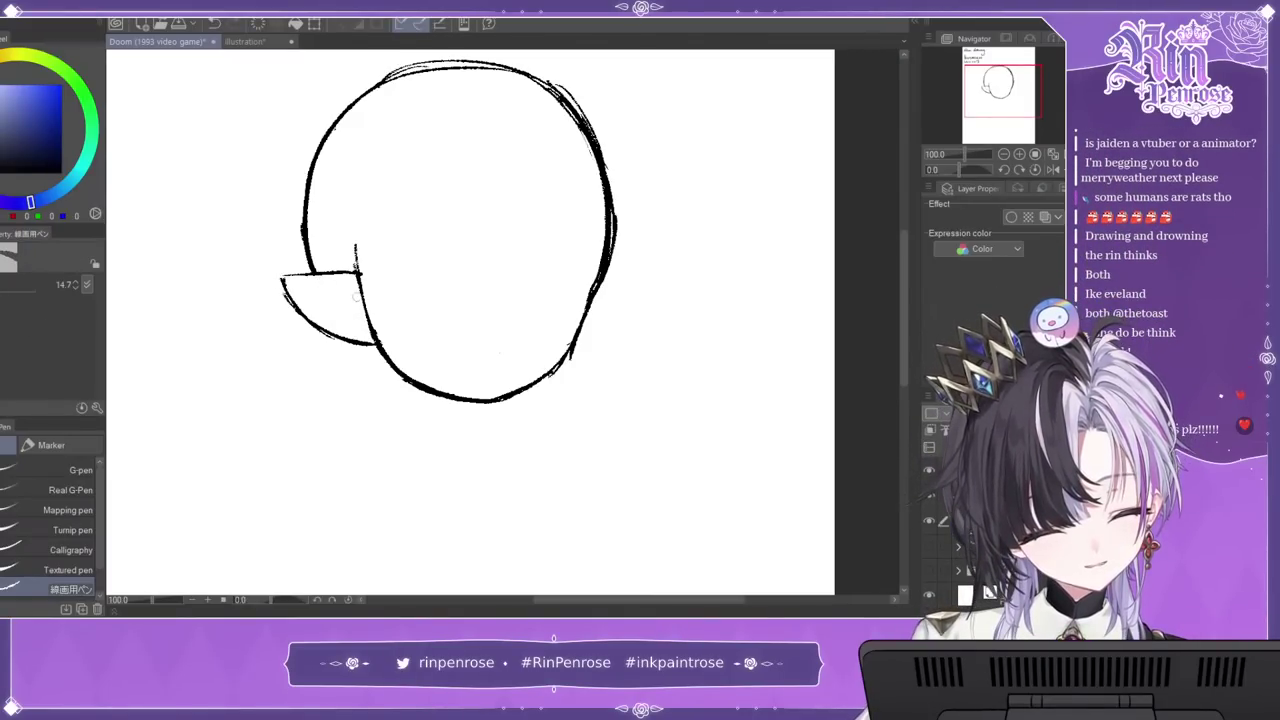
{"action": "left_click_drag", "start_coordinate": [366, 270], "coordinate": [352, 243]}
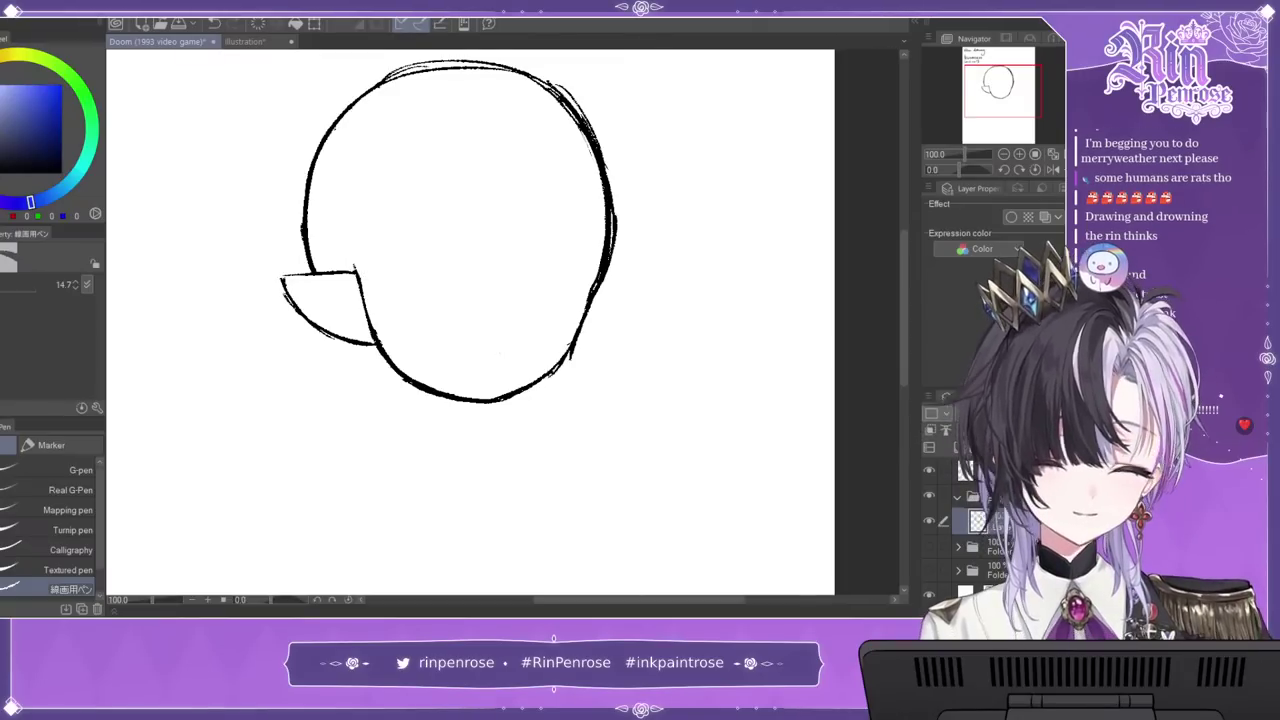
Step: Add short inner-fold lines inside the left pointed ear
{"action": "mouse_move", "coordinate": [360, 328]}
{"action": "left_mouse_down"}
{"action": "mouse_move", "coordinate": [343, 290]}
{"action": "mouse_move", "coordinate": [306, 287]}
{"action": "mouse_move", "coordinate": [350, 326]}
{"action": "left_mouse_up"}
{"action": "left_click_drag", "start_coordinate": [304, 287], "coordinate": [342, 310]}
{"action": "left_click_drag", "start_coordinate": [334, 292], "coordinate": [343, 304]}
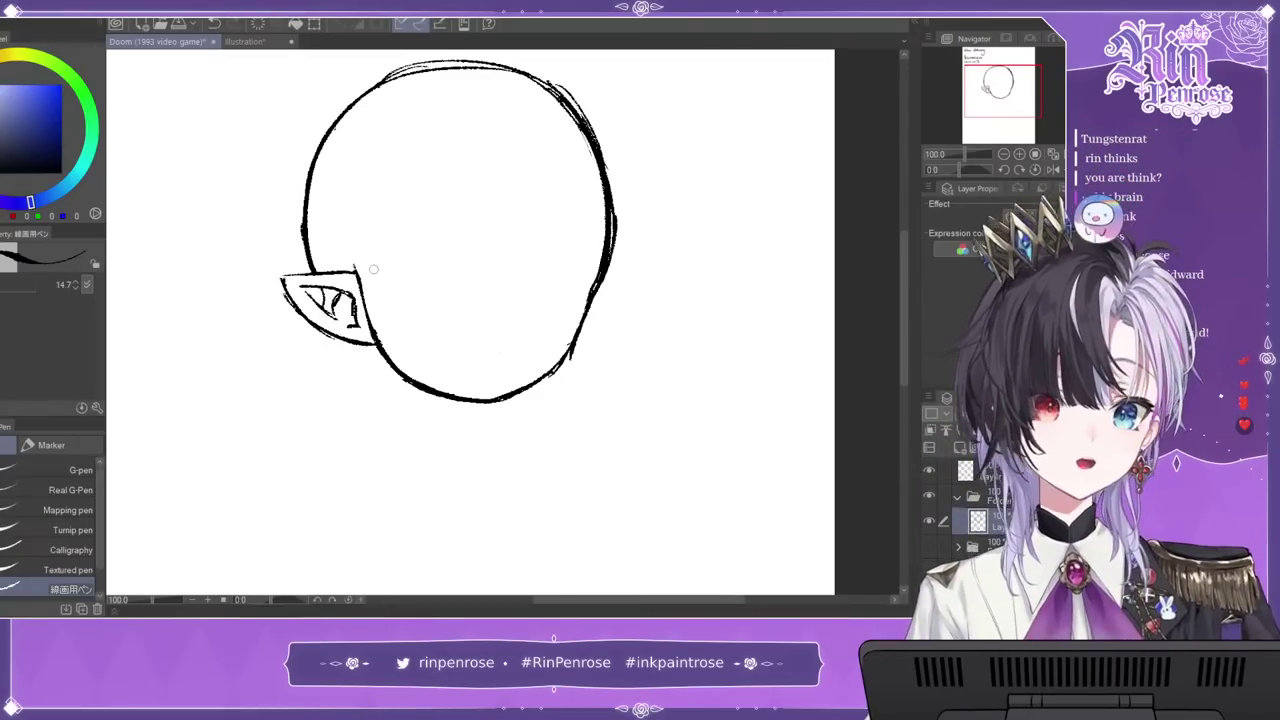
Step: Draw a smaller, narrow ear against the head's right side, stepping back and forth through the last strokes
{"action": "left_click_drag", "start_coordinate": [615, 281], "coordinate": [581, 338]}
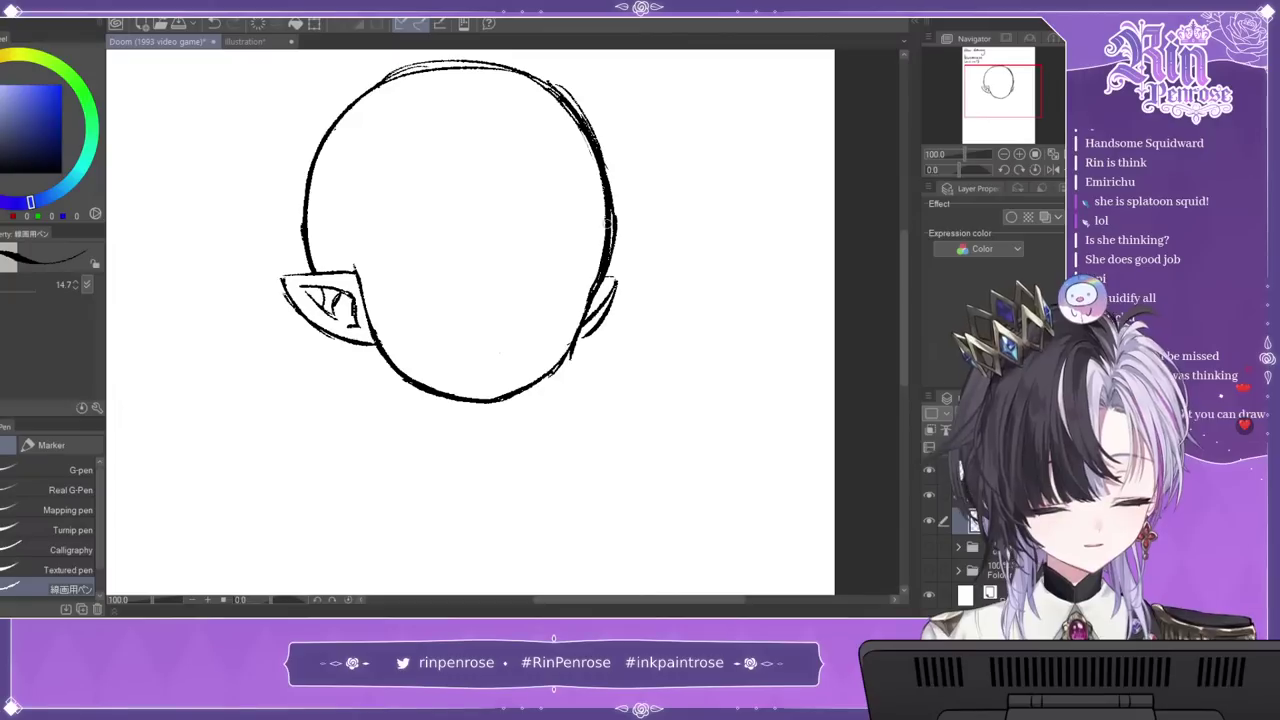
{"action": "key", "text": "ctrl+z"}
{"action": "key", "text": "ctrl+z"}
{"action": "key", "text": "ctrl+z"}
{"action": "key", "text": "ctrl+y"}
{"action": "key", "text": "ctrl+y"}
{"action": "key", "text": "ctrl+y"}
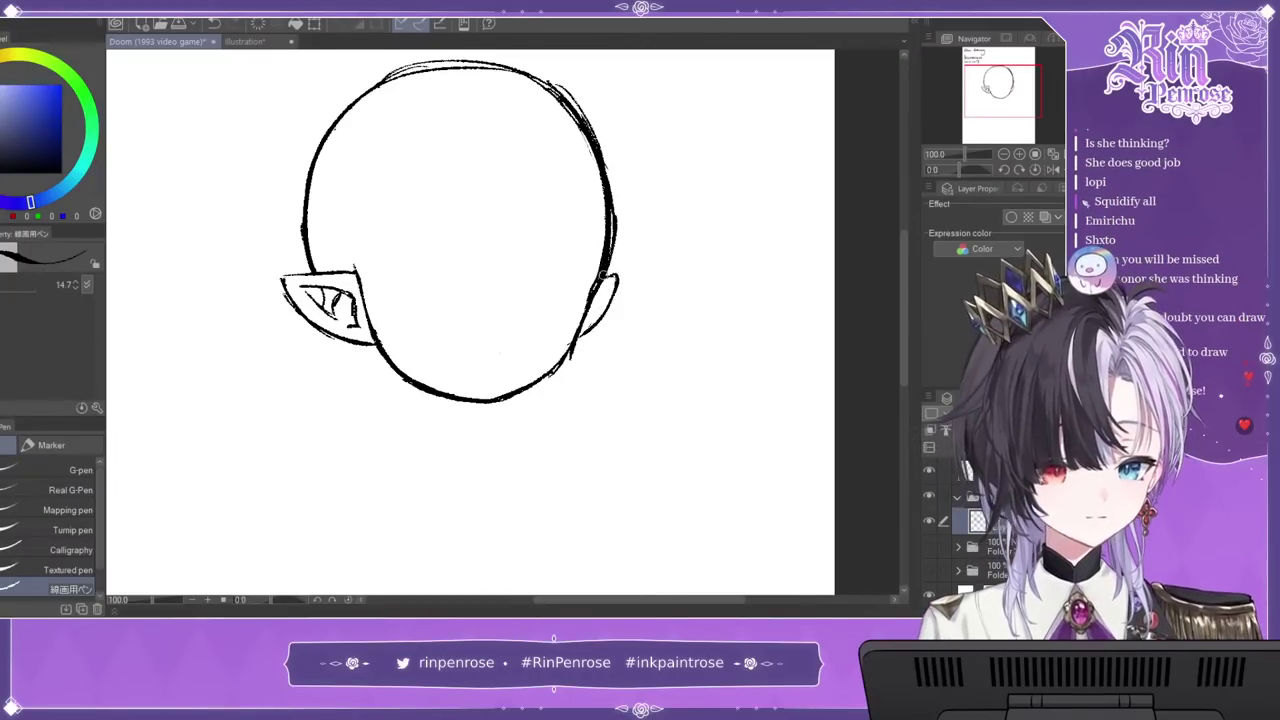
Step: Draw two short, slightly curved neck lines running down from the chin
{"action": "mouse_move", "coordinate": [476, 418]}
{"action": "left_mouse_down"}
{"action": "mouse_move", "coordinate": [470, 286]}
{"action": "mouse_move", "coordinate": [483, 300]}
{"action": "left_mouse_up"}
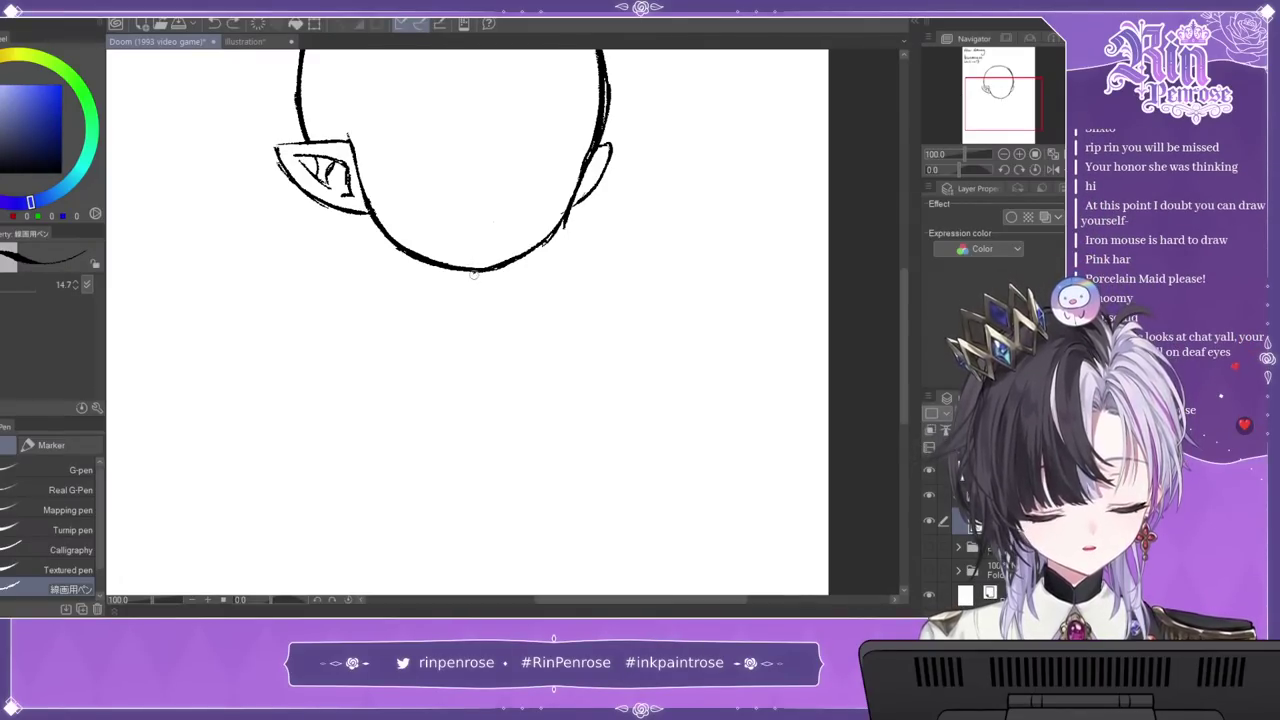
{"action": "left_click_drag", "start_coordinate": [472, 270], "coordinate": [476, 322]}
{"action": "mouse_move", "coordinate": [413, 256]}
{"action": "left_mouse_down"}
{"action": "mouse_move", "coordinate": [411, 292]}
{"action": "mouse_move", "coordinate": [534, 280]}
{"action": "left_mouse_up"}
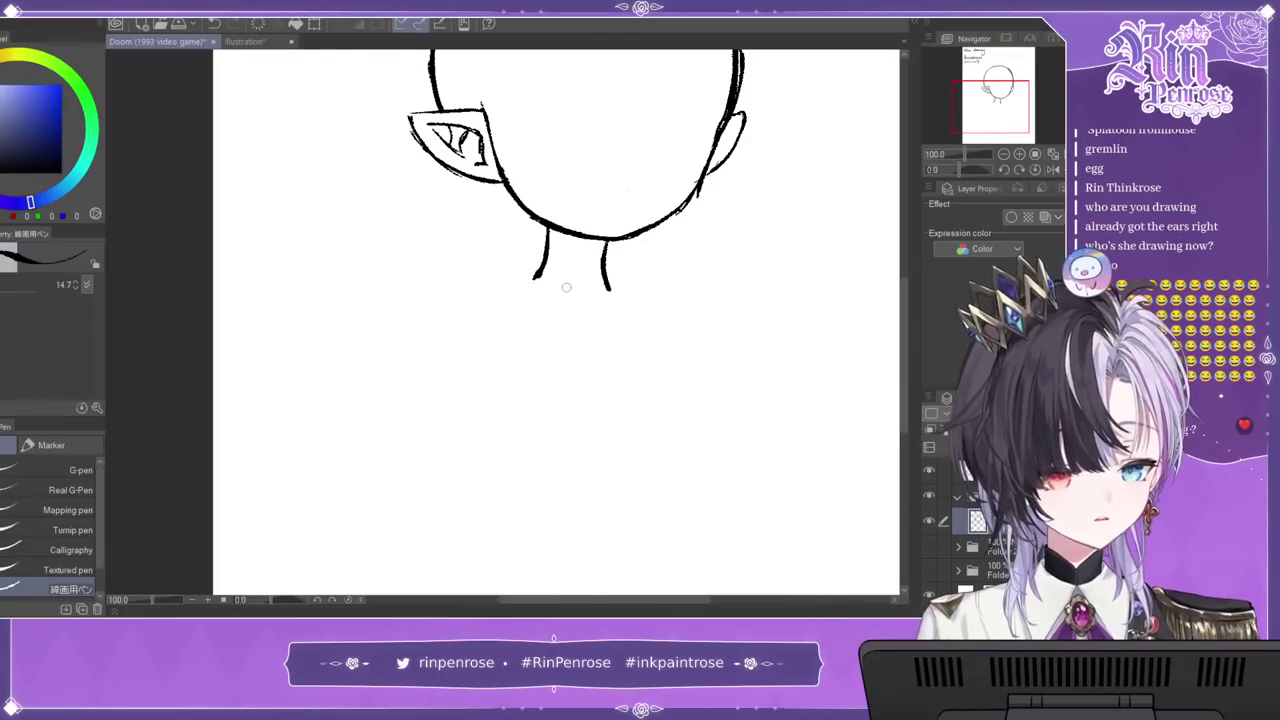
Step: Try an arched stroke for the left shoulder beside the neck, undoing the flatter version
{"action": "left_click_drag", "start_coordinate": [455, 287], "coordinate": [506, 283]}
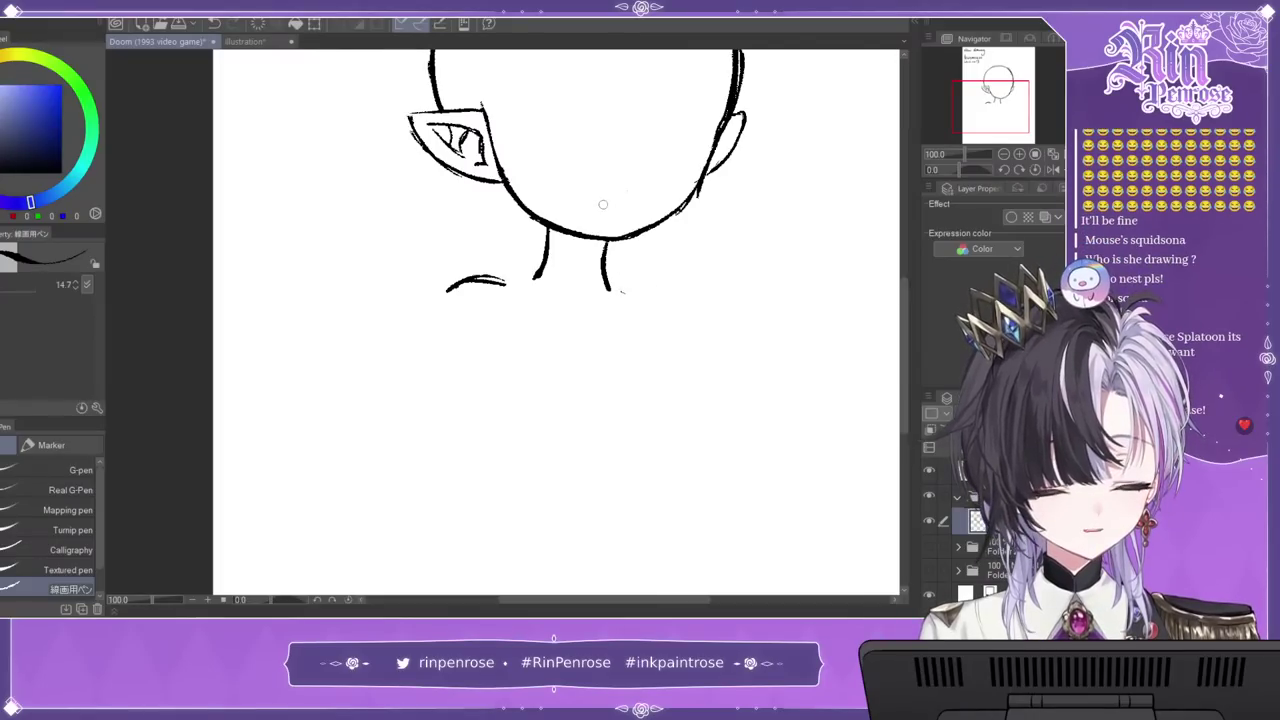
{"action": "key", "text": "ctrl+z"}
{"action": "key", "text": "ctrl+z"}
{"action": "left_click_drag", "start_coordinate": [521, 284], "coordinate": [455, 290]}
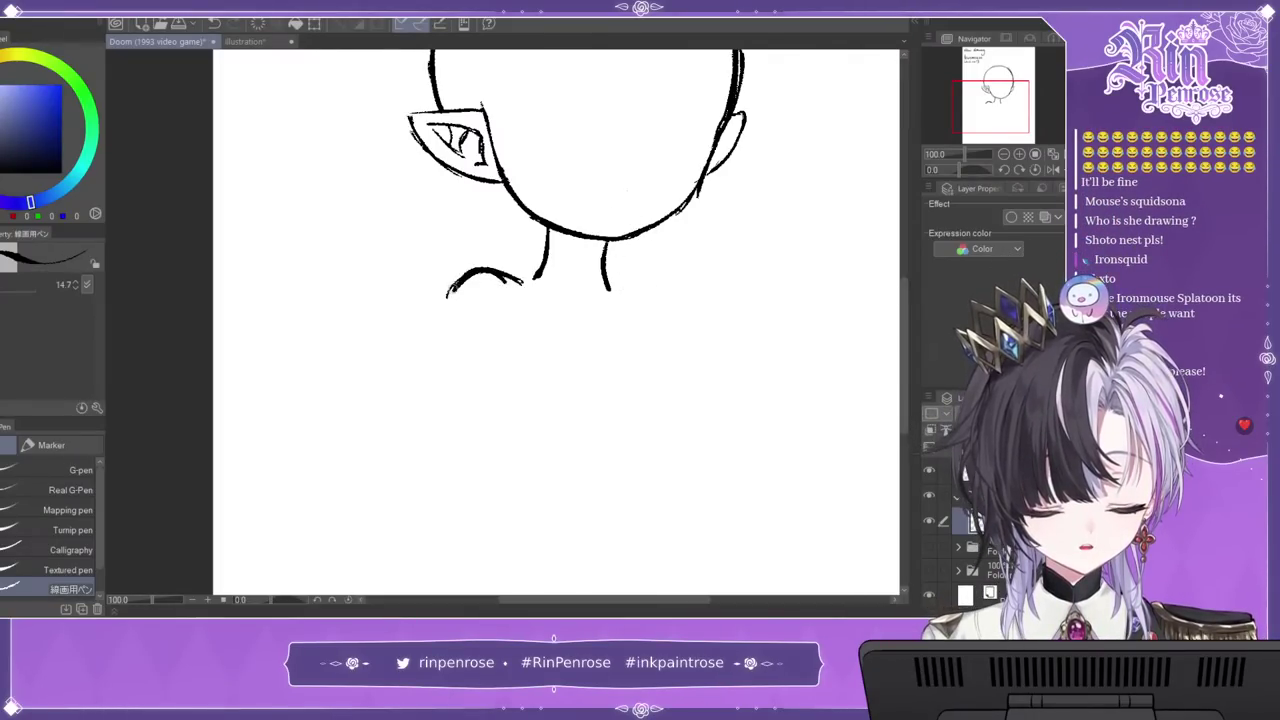
Step: Draw a curved torso side and a sloping shoulder right of the neck, and remove the detached left shoulder arch
{"action": "mouse_move", "coordinate": [604, 285]}
{"action": "left_mouse_down"}
{"action": "mouse_move", "coordinate": [651, 361]}
{"action": "mouse_move", "coordinate": [630, 420]}
{"action": "left_mouse_up"}
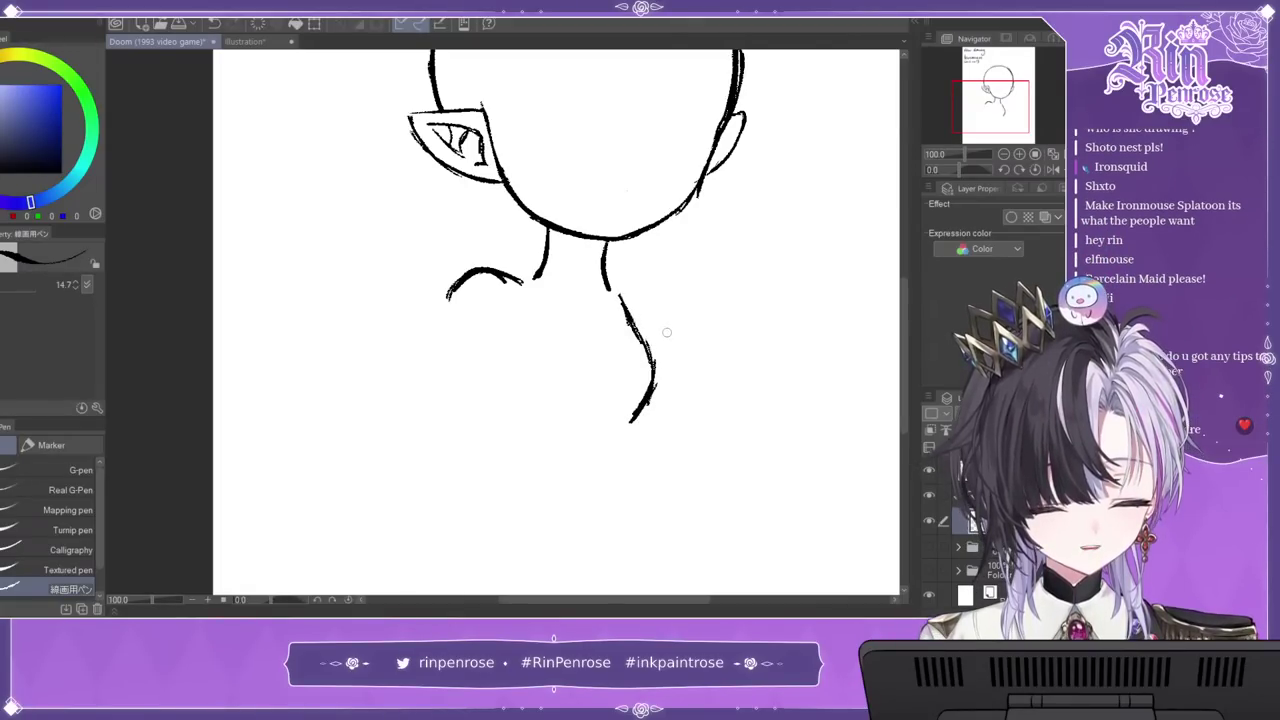
{"action": "left_click_drag", "start_coordinate": [608, 279], "coordinate": [643, 314]}
{"action": "mouse_move", "coordinate": [494, 268]}
{"action": "left_mouse_down"}
{"action": "mouse_move", "coordinate": [455, 285]}
{"action": "mouse_move", "coordinate": [513, 256]}
{"action": "mouse_move", "coordinate": [498, 291]}
{"action": "left_mouse_up"}
{"action": "left_click_drag", "start_coordinate": [620, 290], "coordinate": [657, 326]}
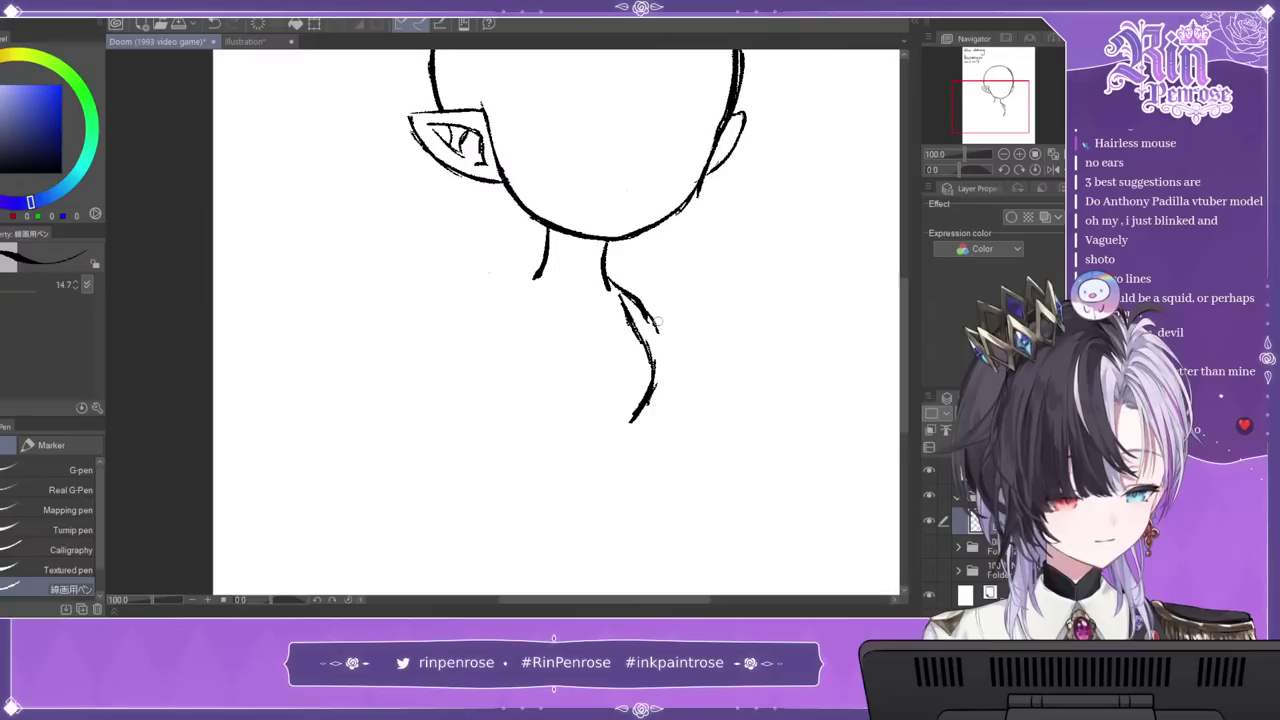
Step: Draw the left shoulder and outer arm down from the neck, plus a slanted inner arm line, undoing misplaced strokes
{"action": "mouse_move", "coordinate": [540, 268]}
{"action": "left_mouse_down"}
{"action": "mouse_move", "coordinate": [492, 277]}
{"action": "mouse_move", "coordinate": [457, 315]}
{"action": "mouse_move", "coordinate": [466, 308]}
{"action": "mouse_move", "coordinate": [414, 426]}
{"action": "left_mouse_up"}
{"action": "key", "text": "ctrl+z"}
{"action": "left_click_drag", "start_coordinate": [521, 331], "coordinate": [450, 447]}
{"action": "key", "text": "ctrl+z"}
{"action": "left_click_drag", "start_coordinate": [502, 356], "coordinate": [461, 452]}
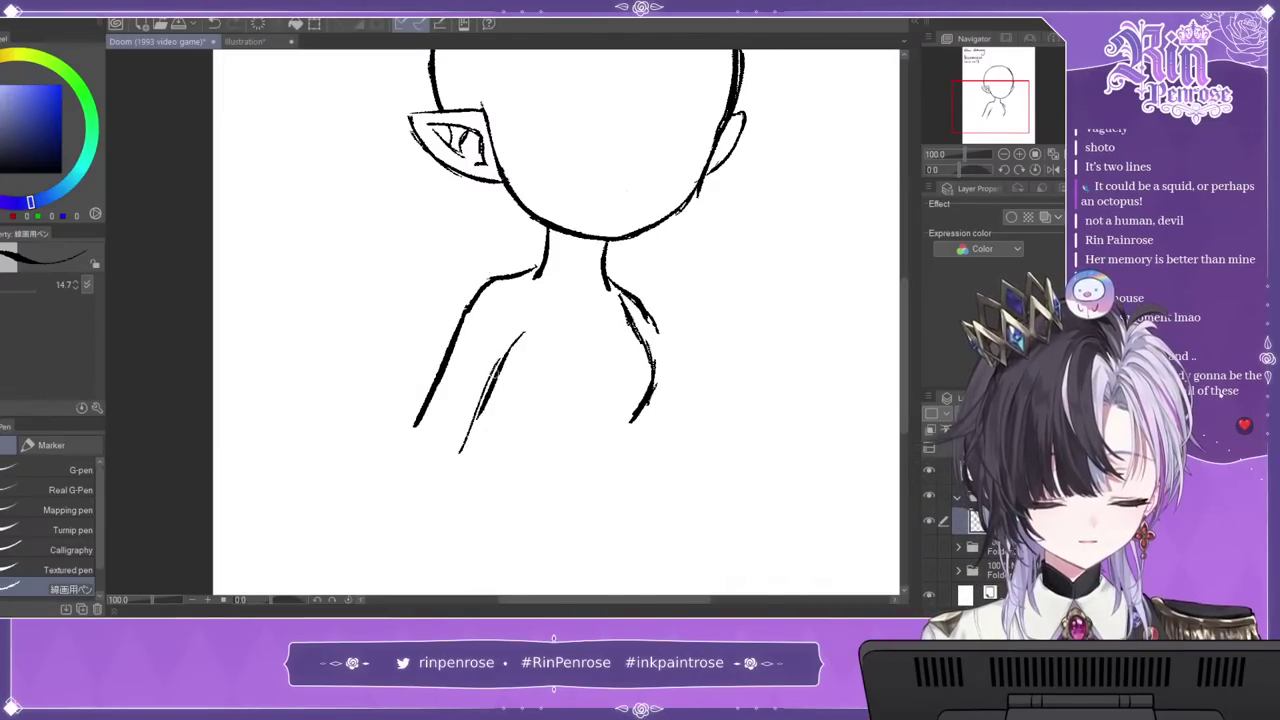
Step: Extend the right shoulder down into the upper arm and add short torso side lines beneath both arms
{"action": "mouse_move", "coordinate": [604, 272]}
{"action": "left_mouse_down"}
{"action": "mouse_move", "coordinate": [640, 298]}
{"action": "mouse_move", "coordinate": [686, 380]}
{"action": "left_mouse_up"}
{"action": "left_click_drag", "start_coordinate": [1011, 97], "coordinate": [1018, 95]}
{"action": "left_click_drag", "start_coordinate": [567, 432], "coordinate": [561, 470]}
{"action": "left_click_drag", "start_coordinate": [422, 406], "coordinate": [422, 466]}
{"action": "key", "text": "ctrl+z"}
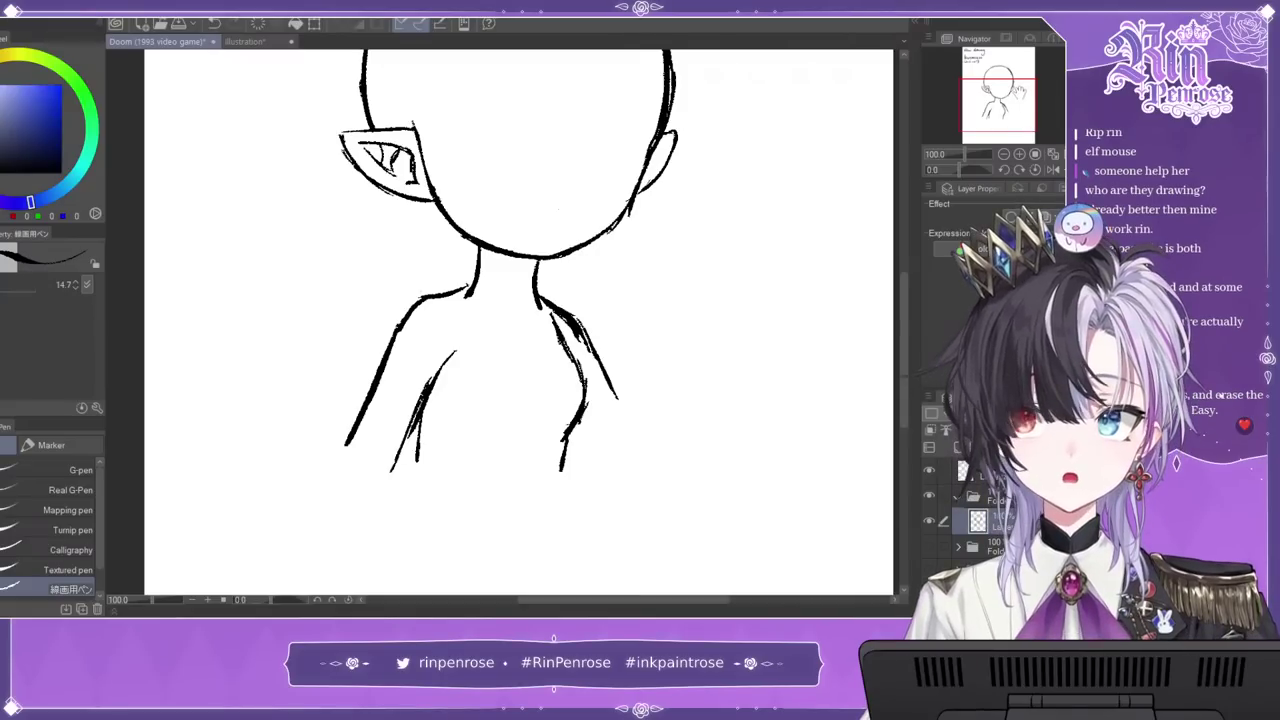
Step: Erase the torso's curved right side and redraw it as a straighter line below the shoulder, undoing a faulty stroke
{"action": "key", "text": "c"}
{"action": "mouse_move", "coordinate": [563, 470]}
{"action": "left_mouse_down"}
{"action": "mouse_move", "coordinate": [584, 399]}
{"action": "mouse_move", "coordinate": [552, 328]}
{"action": "mouse_move", "coordinate": [589, 387]}
{"action": "left_mouse_up"}
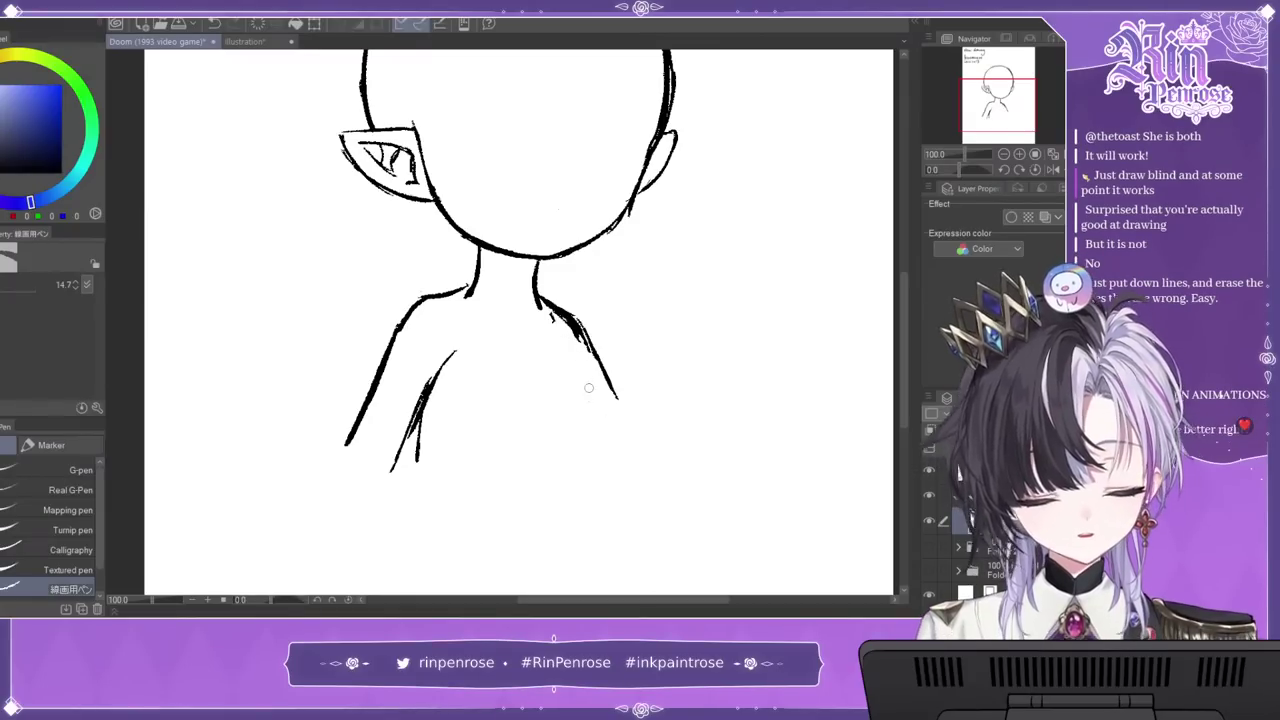
{"action": "key", "text": "x"}
{"action": "key", "text": "x"}
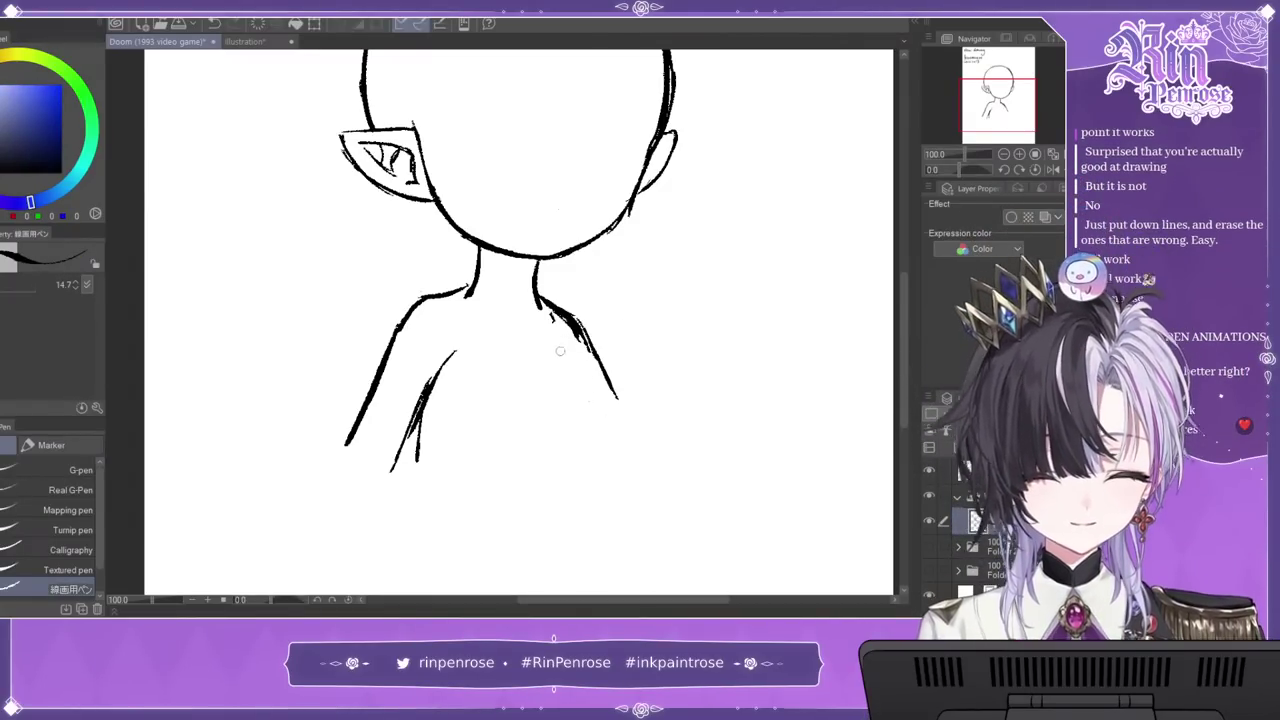
{"action": "left_click_drag", "start_coordinate": [561, 345], "coordinate": [555, 460]}
{"action": "key", "text": "ctrl+z"}
Step: Remove the messy inner lines of the left arm and redraw them as one clean slanted line
{"action": "left_click_drag", "start_coordinate": [998, 103], "coordinate": [996, 117]}
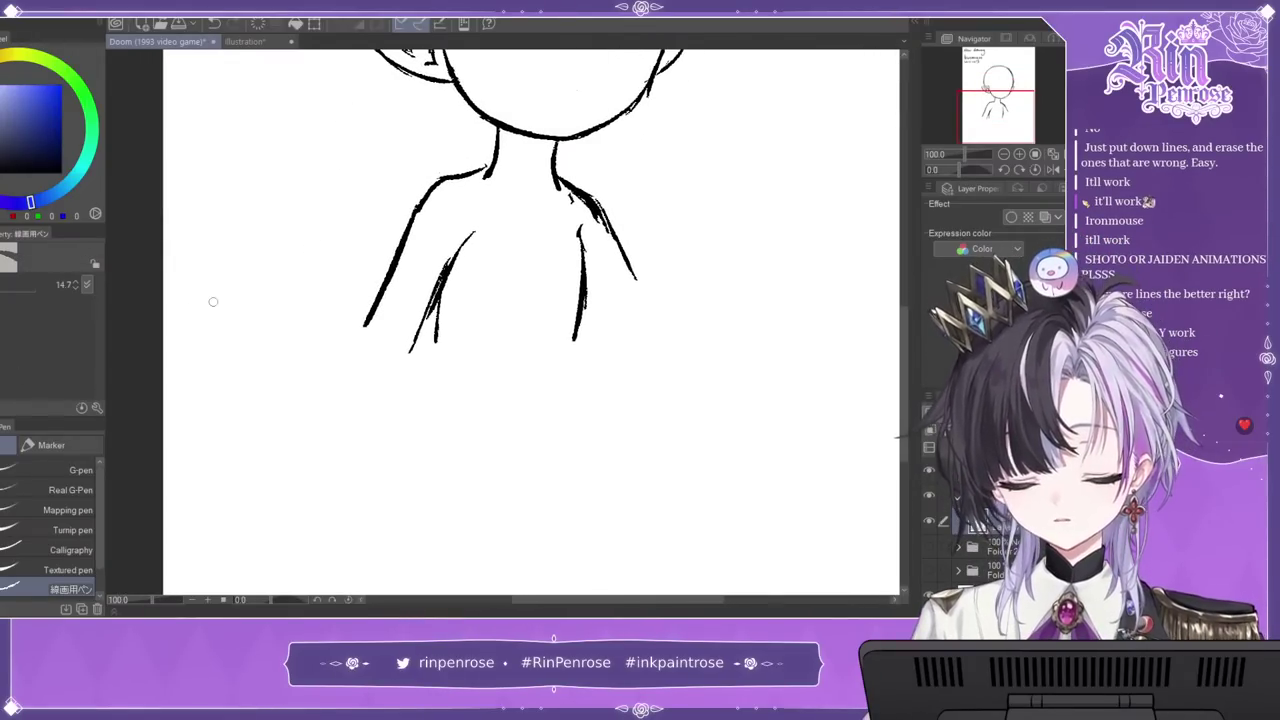
{"action": "key", "text": "ctrl+z"}
{"action": "key", "text": "ctrl+z"}
{"action": "key", "text": "ctrl+z"}
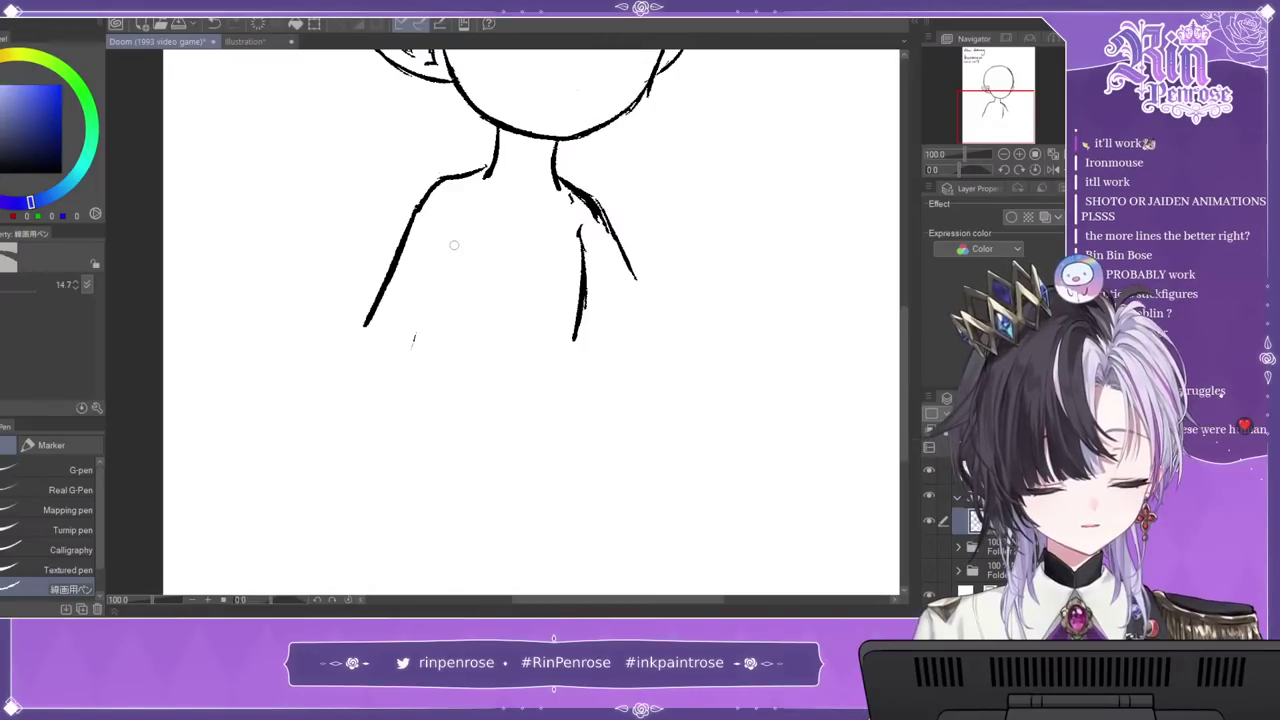
{"action": "left_click_drag", "start_coordinate": [460, 218], "coordinate": [410, 334]}
{"action": "left_click_drag", "start_coordinate": [440, 266], "coordinate": [420, 316]}
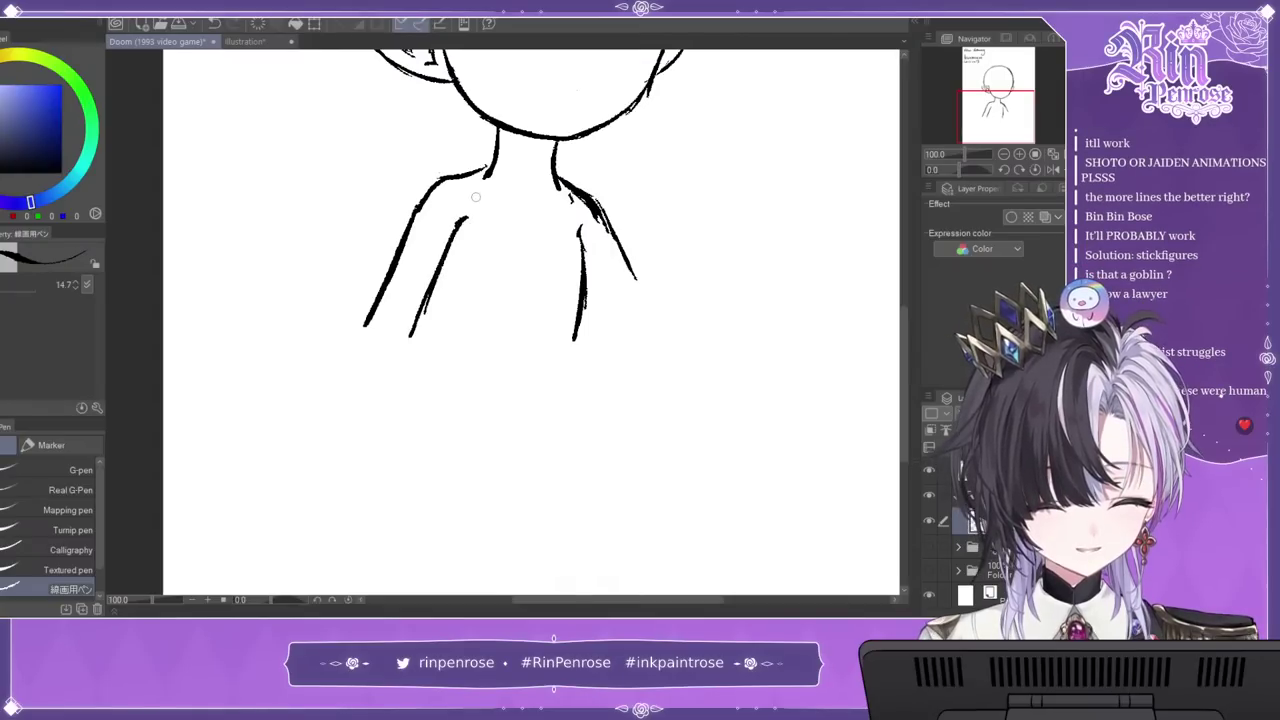
Step: Lengthen the right arm's outer line and draw its inner line branching off the torso side
{"action": "left_click_drag", "start_coordinate": [994, 104], "coordinate": [999, 86]}
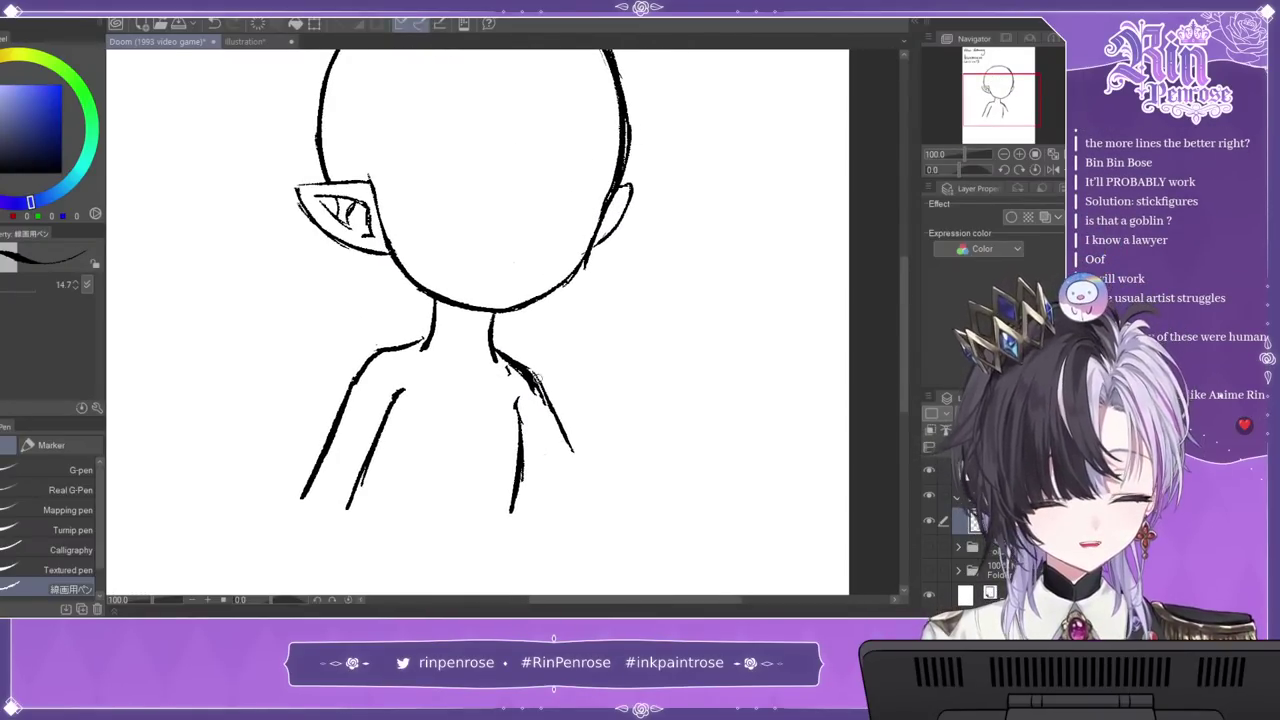
{"action": "left_click_drag", "start_coordinate": [533, 376], "coordinate": [587, 485]}
{"action": "left_click_drag", "start_coordinate": [520, 434], "coordinate": [558, 506]}
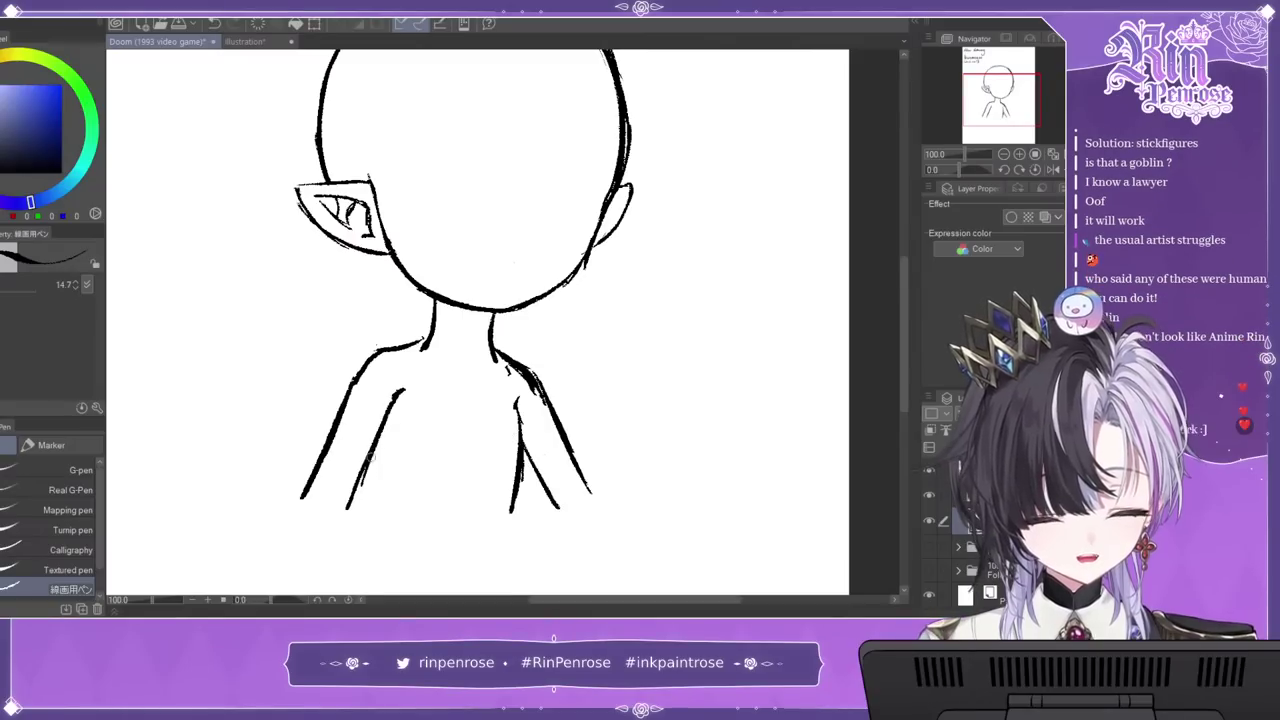
Step: Thicken the left arm's inner line and try a vertical torso side beside it, undoing that stroke
{"action": "left_click_drag", "start_coordinate": [376, 442], "coordinate": [346, 514]}
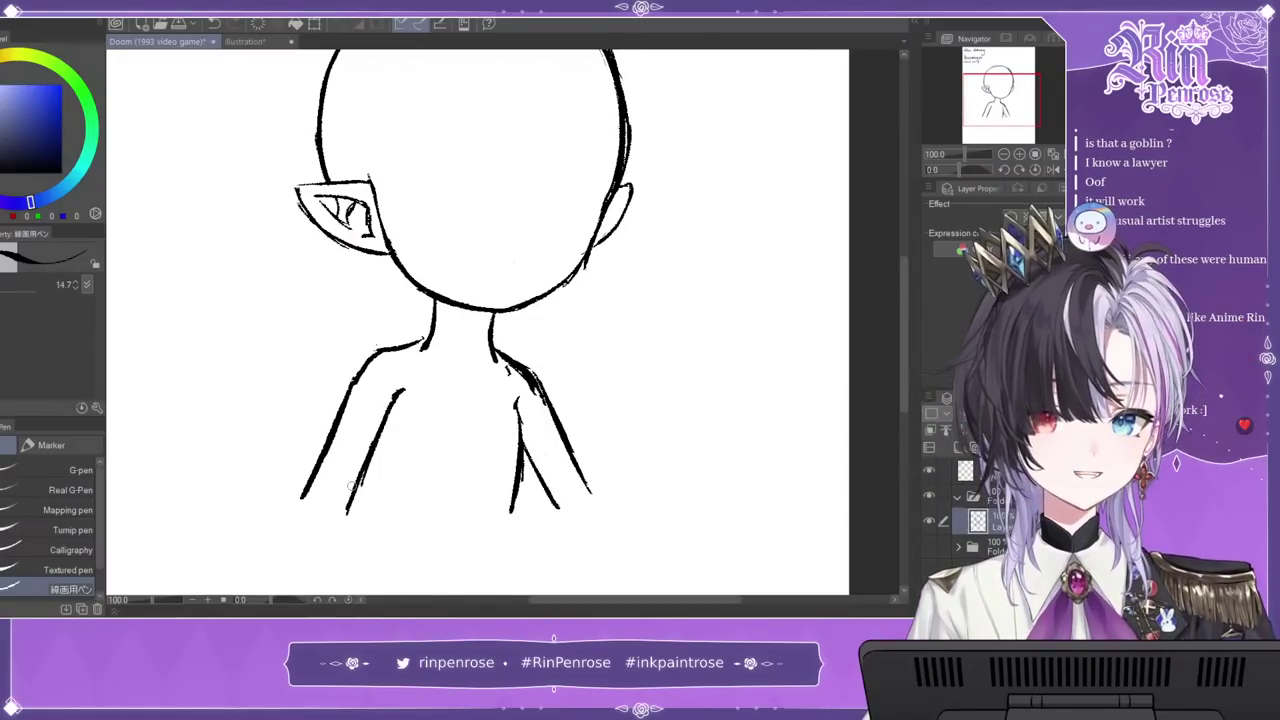
{"action": "left_click_drag", "start_coordinate": [377, 447], "coordinate": [371, 512]}
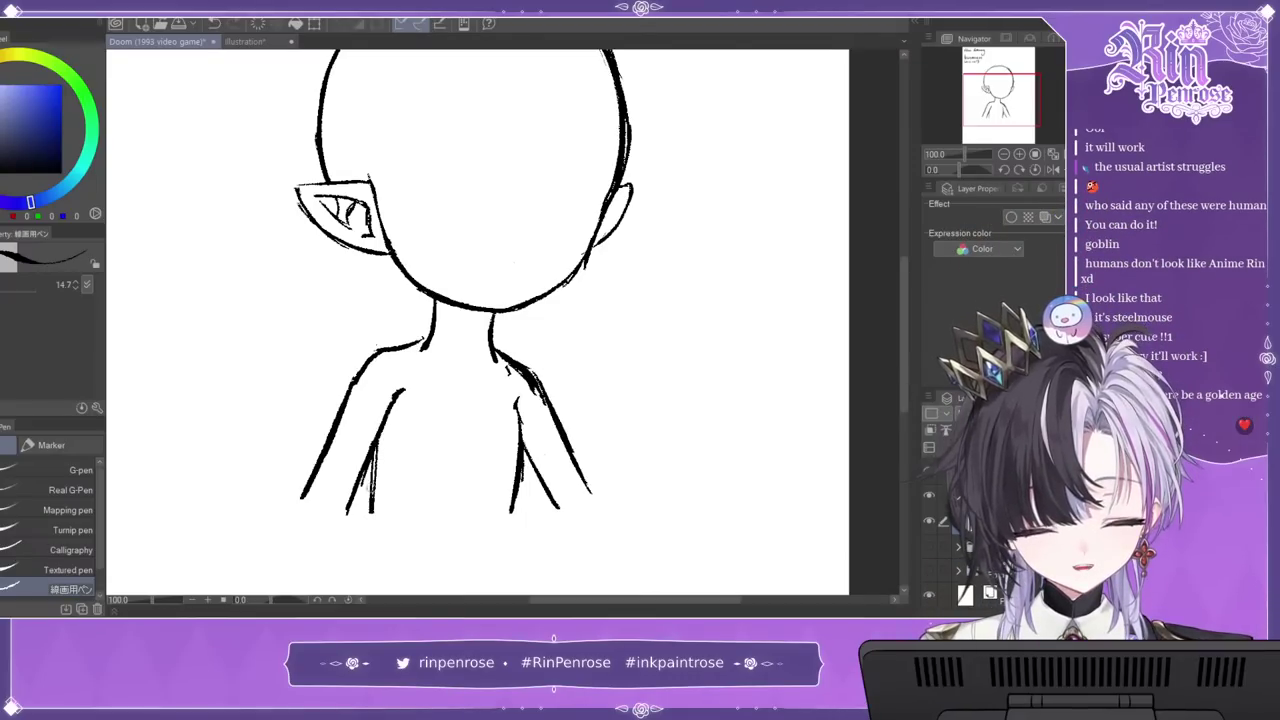
{"action": "key", "text": "ctrl+z"}
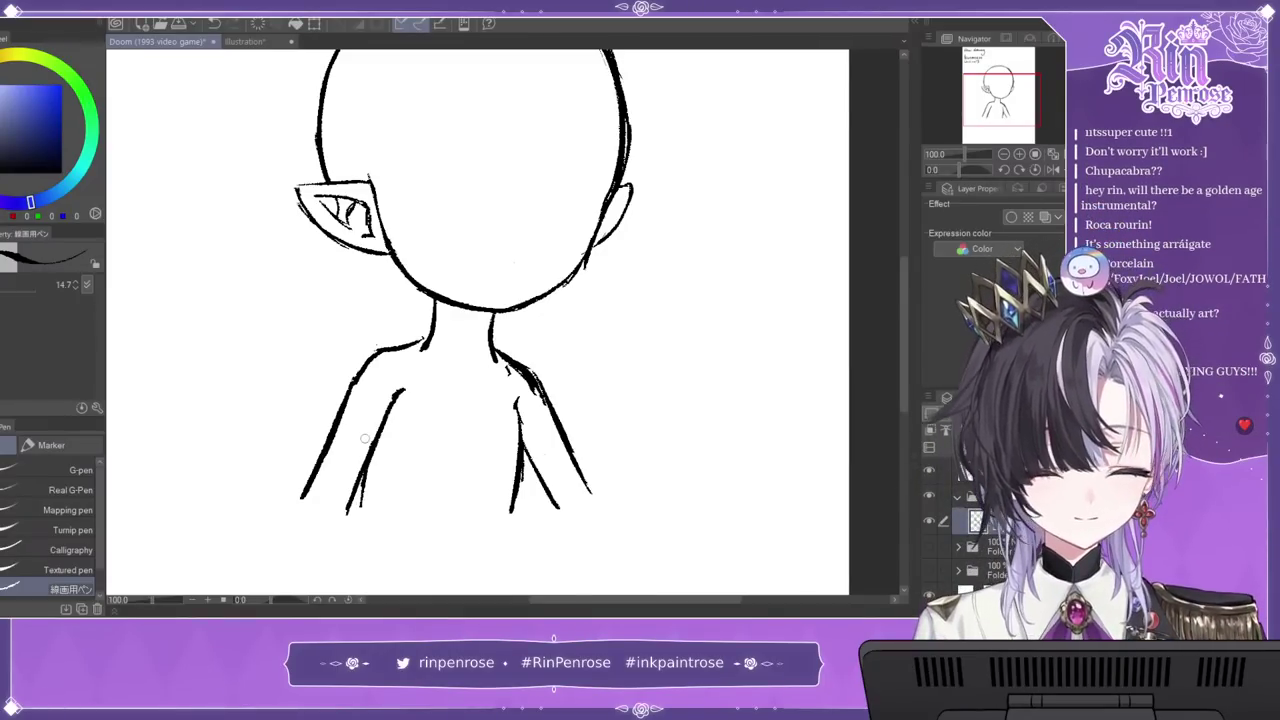
Step: Using Liquify with the brush size at 469.5, nudge the left arm outward and the right arm slightly inward, and return to the pen
{"action": "key", "text": "j"}
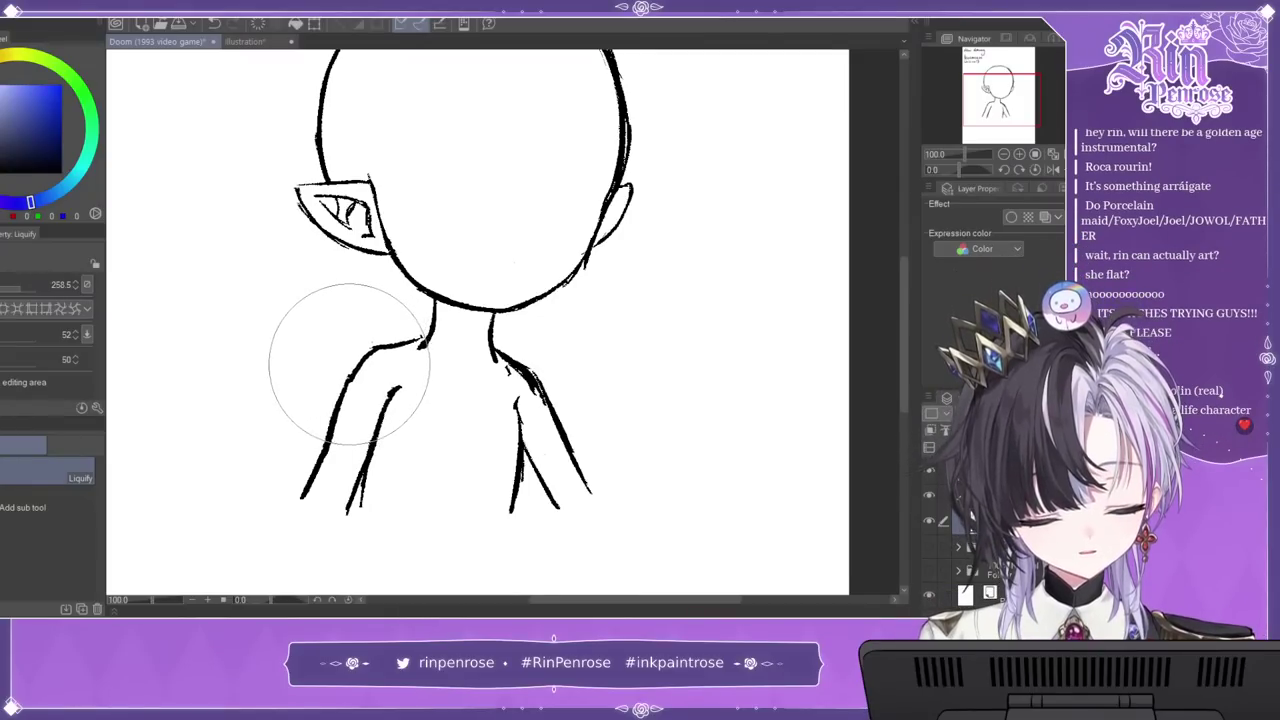
{"action": "left_click", "coordinate": [24, 288]}
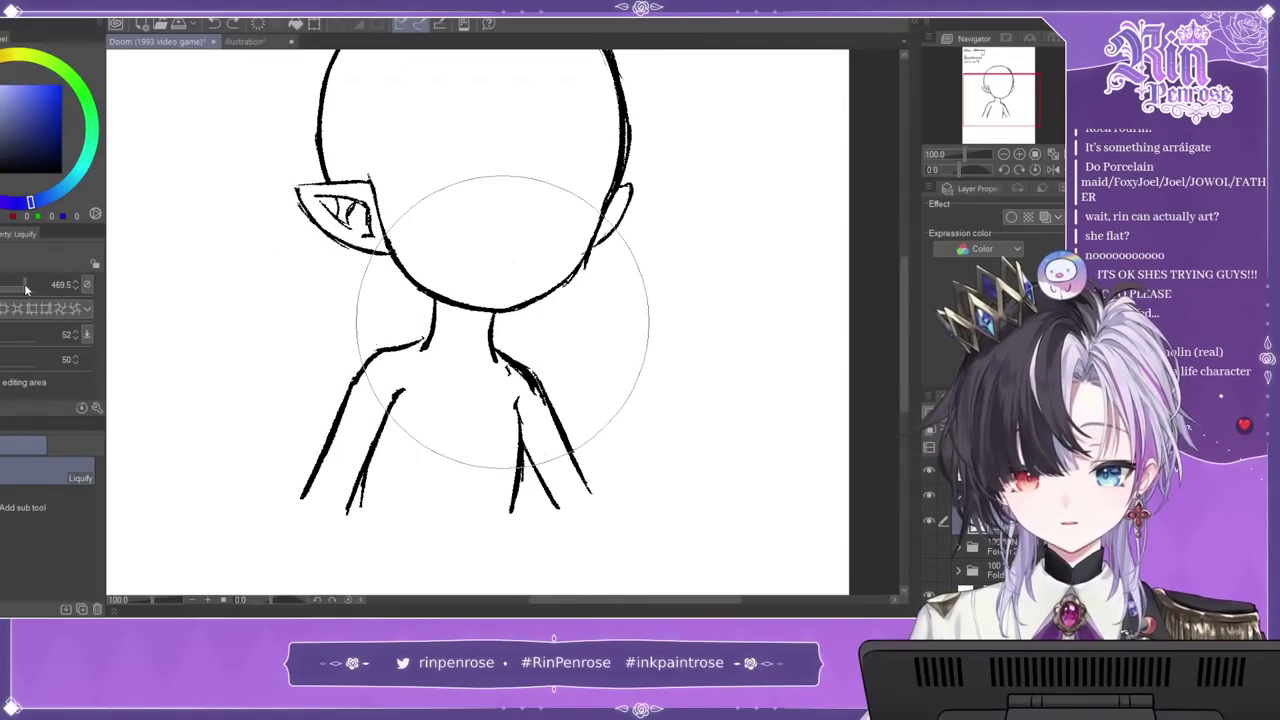
{"action": "left_click_drag", "start_coordinate": [311, 434], "coordinate": [299, 427]}
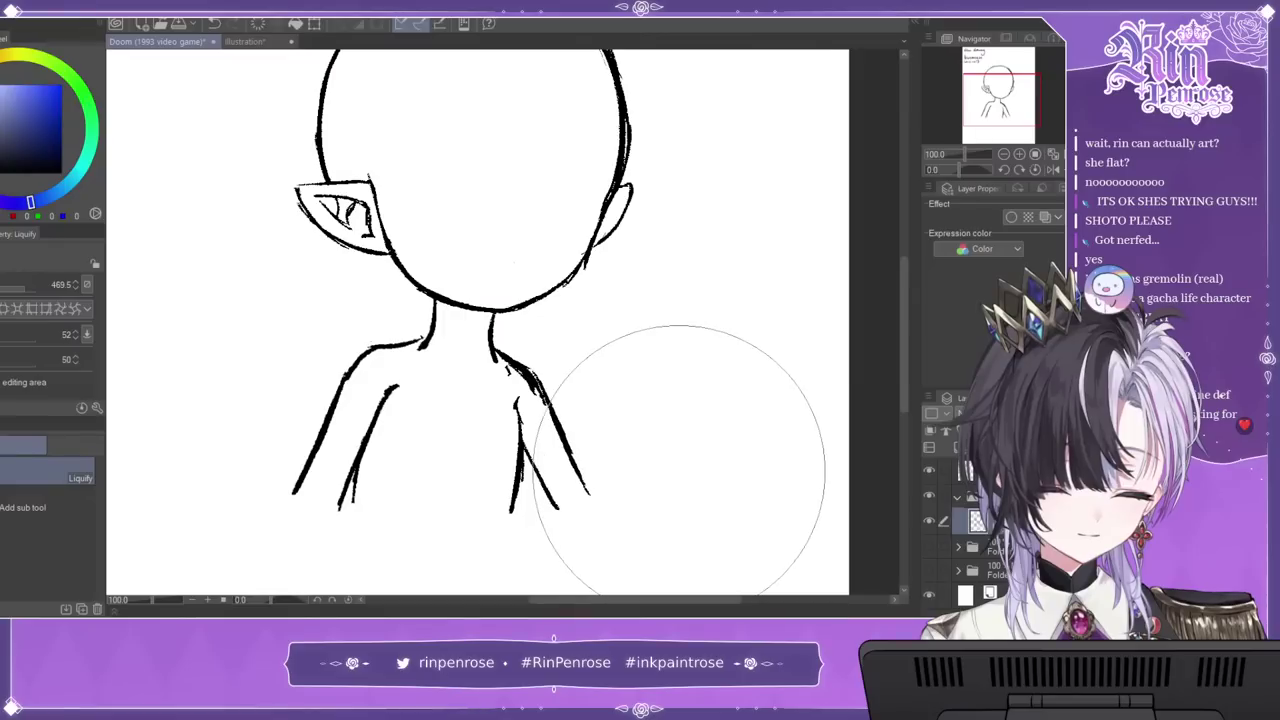
{"action": "left_click_drag", "start_coordinate": [656, 462], "coordinate": [646, 469]}
{"action": "mouse_move", "coordinate": [774, 349]}
{"action": "left_mouse_down"}
{"action": "mouse_move", "coordinate": [755, 474]}
{"action": "mouse_move", "coordinate": [749, 449]}
{"action": "left_mouse_up"}
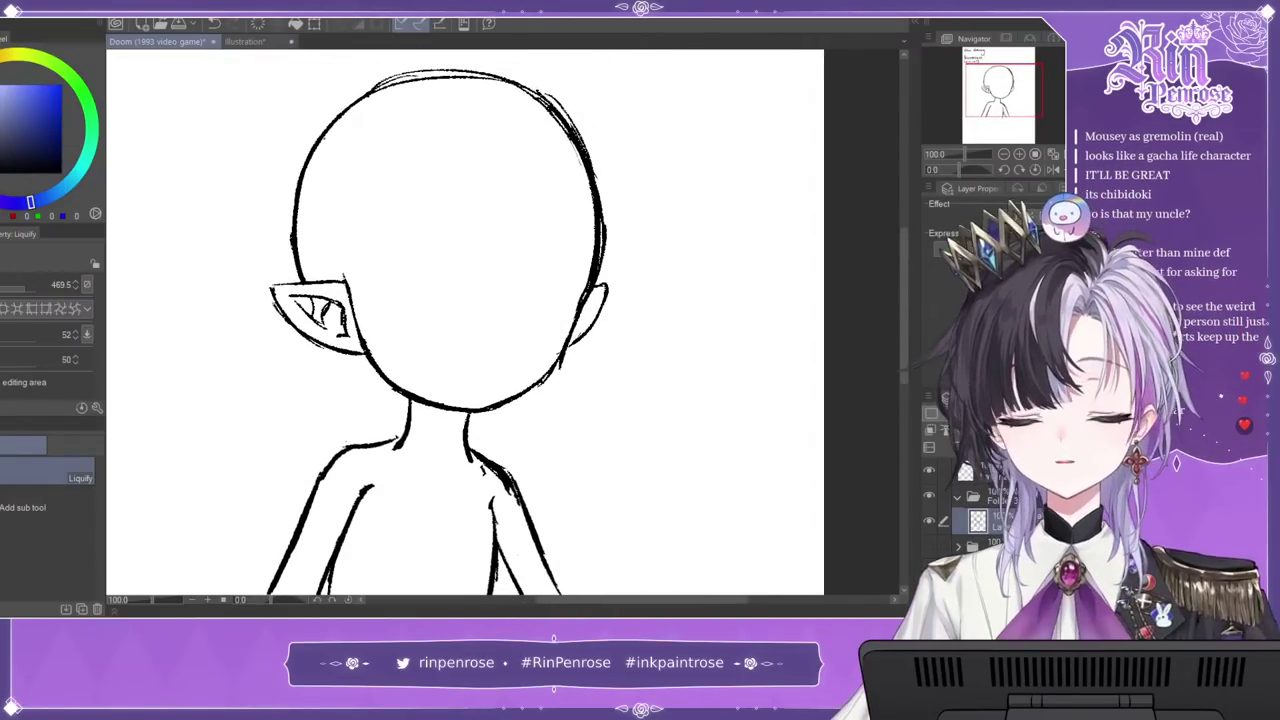
{"action": "key", "text": "p"}
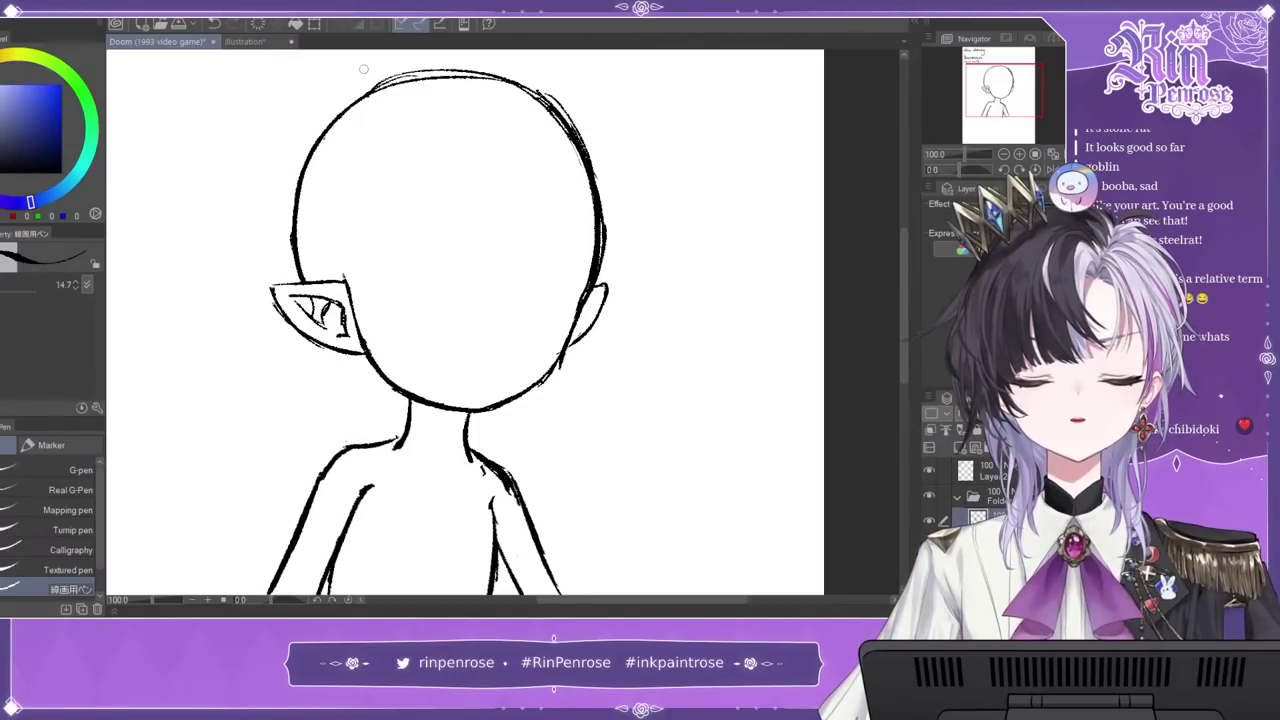
Step: Outline the central bangs on the forehead as two long curves meeting at a low point between the brows
{"action": "left_click_drag", "start_coordinate": [443, 118], "coordinate": [475, 259]}
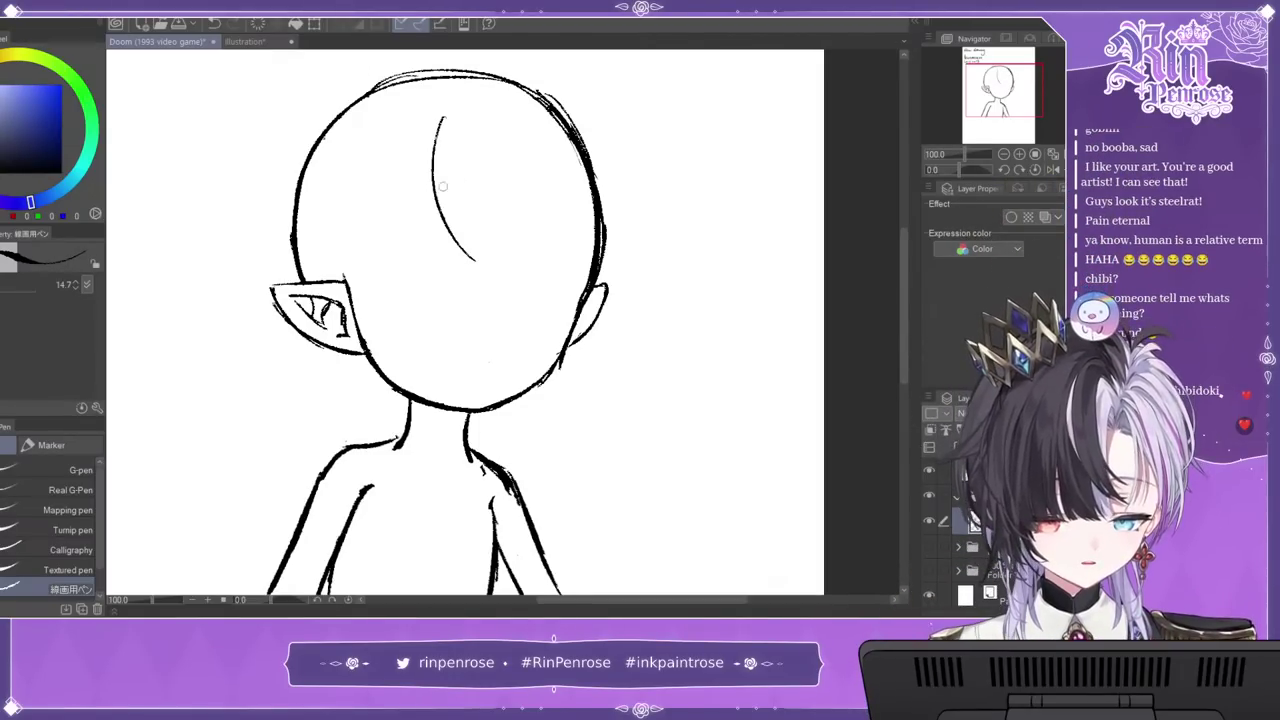
{"action": "left_click_drag", "start_coordinate": [436, 178], "coordinate": [525, 272]}
{"action": "left_click_drag", "start_coordinate": [511, 108], "coordinate": [479, 282]}
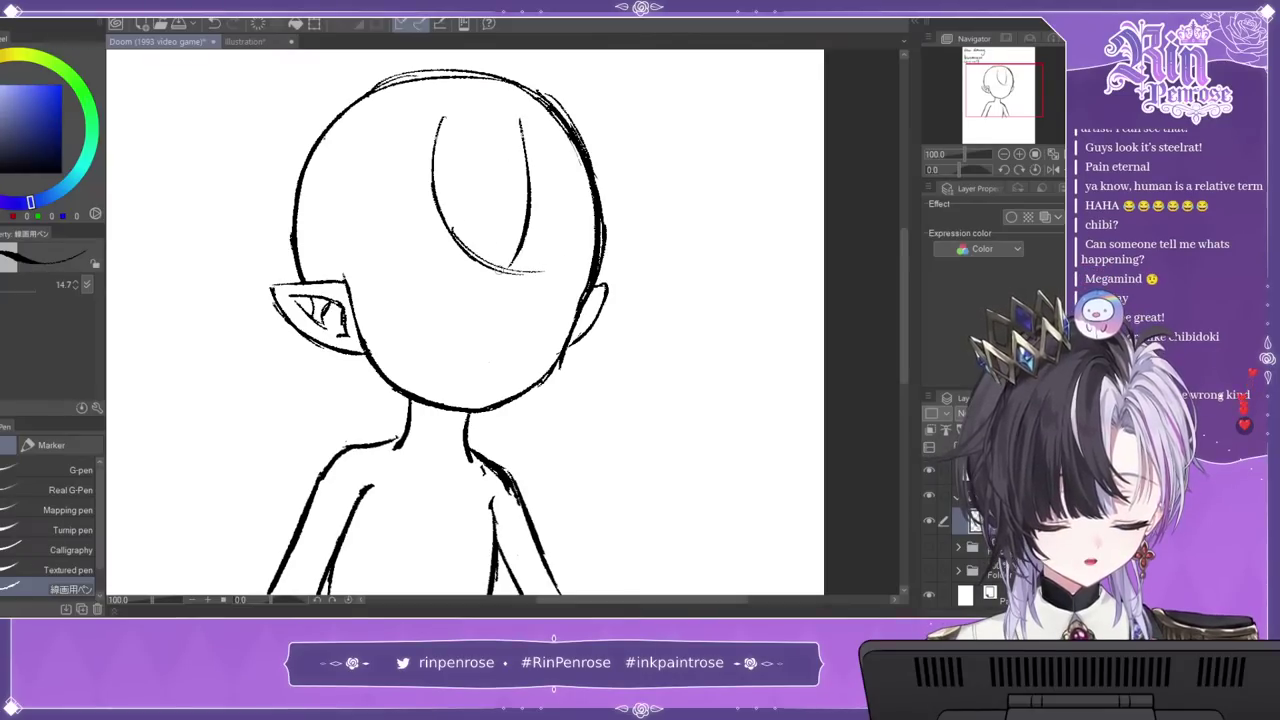
{"action": "left_click_drag", "start_coordinate": [535, 168], "coordinate": [510, 258]}
{"action": "key", "text": "ctrl+z"}
Step: Fill the central bangs with long curved inner strands sweeping down to the tip
{"action": "mouse_move", "coordinate": [498, 103]}
{"action": "left_mouse_down"}
{"action": "mouse_move", "coordinate": [531, 193]}
{"action": "mouse_move", "coordinate": [511, 260]}
{"action": "mouse_move", "coordinate": [467, 288]}
{"action": "mouse_move", "coordinate": [530, 264]}
{"action": "mouse_move", "coordinate": [488, 242]}
{"action": "left_mouse_up"}
{"action": "left_click_drag", "start_coordinate": [470, 118], "coordinate": [495, 232]}
{"action": "mouse_move", "coordinate": [490, 138]}
{"action": "left_mouse_down"}
{"action": "mouse_move", "coordinate": [472, 232]}
{"action": "mouse_move", "coordinate": [506, 267]}
{"action": "left_mouse_up"}
{"action": "key", "text": "c"}
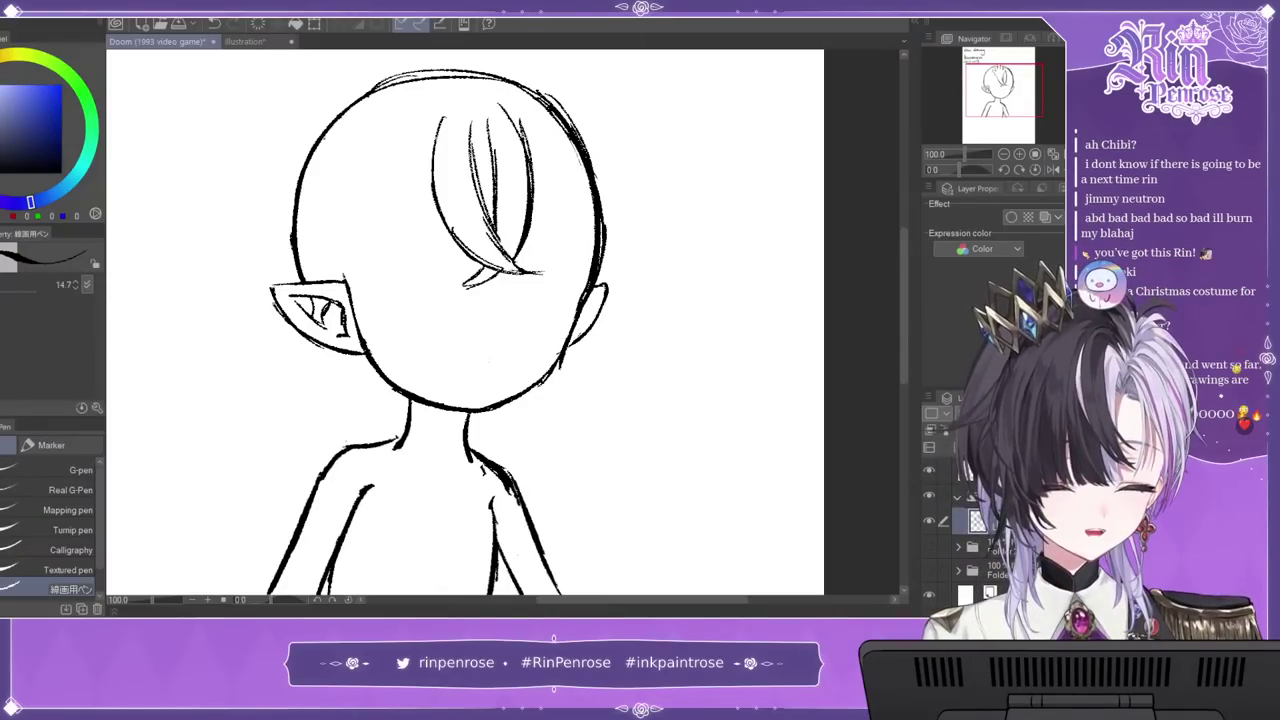
Step: Widen the bangs with an extra curved strand along the left edge and another along the right edge
{"action": "left_click_drag", "start_coordinate": [1004, 90], "coordinate": [1007, 87]}
{"action": "mouse_move", "coordinate": [392, 152]}
{"action": "left_mouse_down"}
{"action": "mouse_move", "coordinate": [432, 322]}
{"action": "mouse_move", "coordinate": [442, 318]}
{"action": "mouse_move", "coordinate": [381, 246]}
{"action": "left_mouse_up"}
{"action": "left_click_drag", "start_coordinate": [498, 152], "coordinate": [516, 300]}
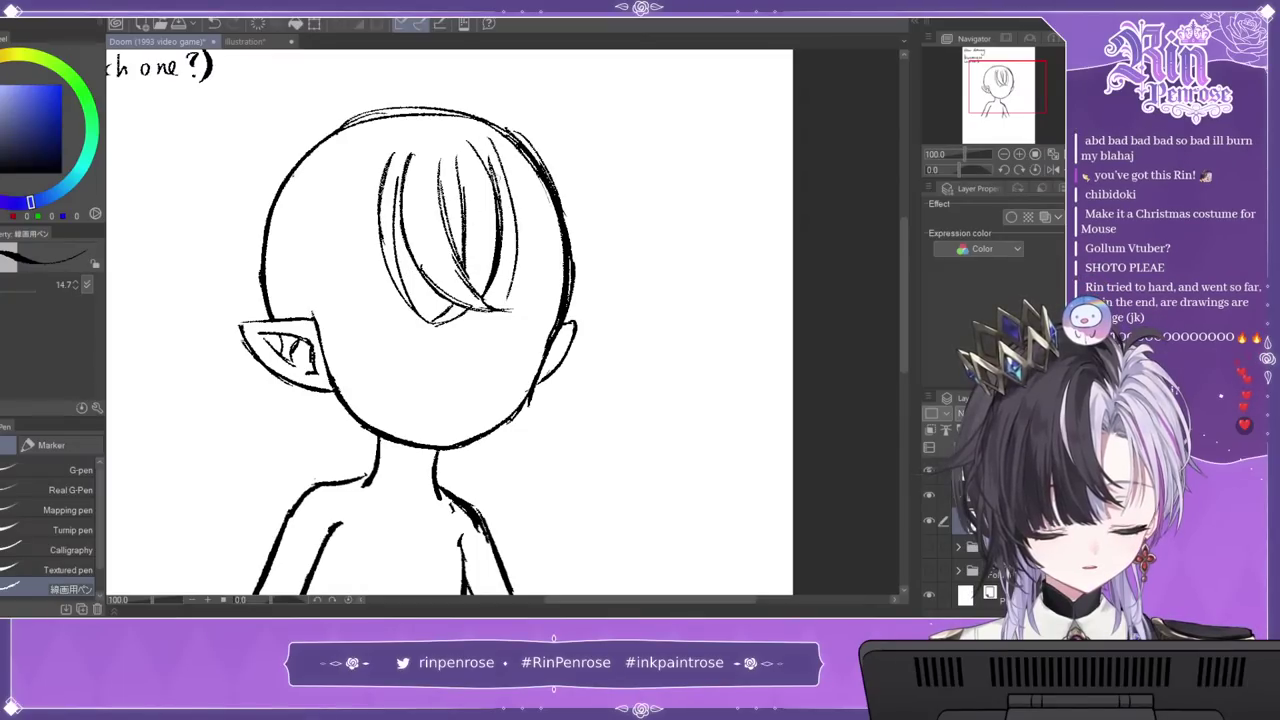
{"action": "left_click_drag", "start_coordinate": [494, 178], "coordinate": [504, 298]}
{"action": "left_click_drag", "start_coordinate": [494, 232], "coordinate": [518, 314]}
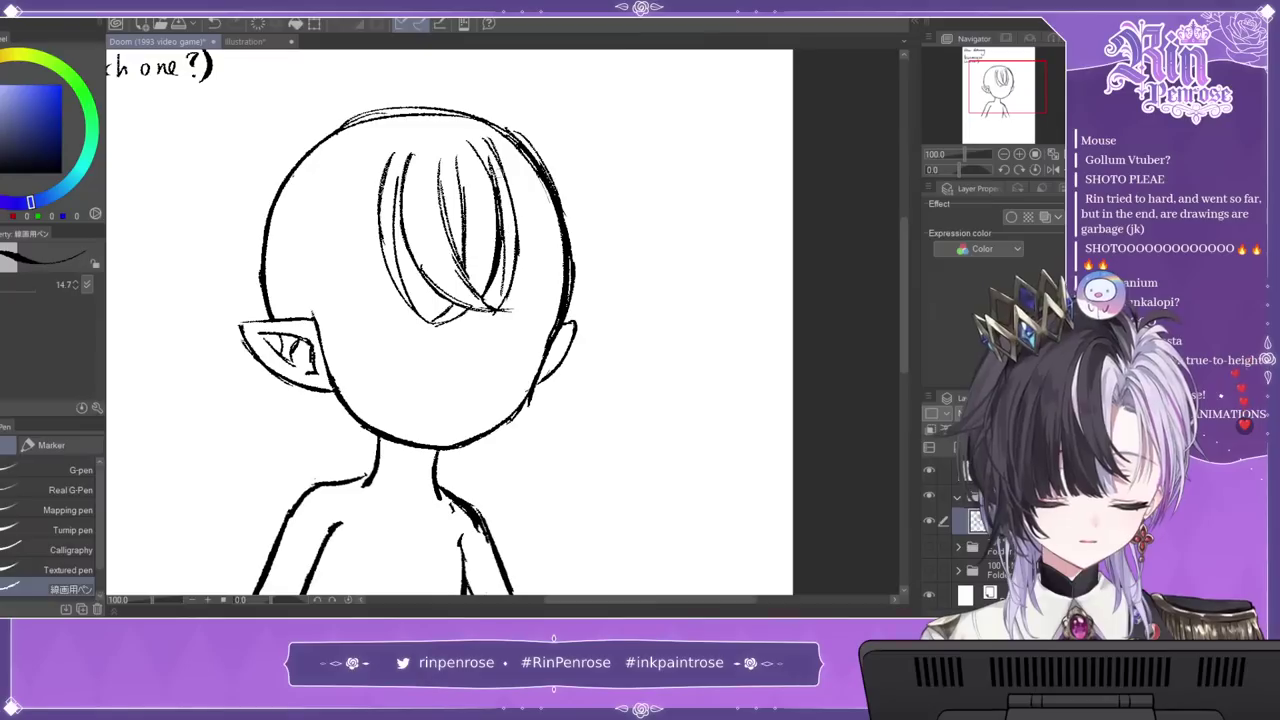
{"action": "left_click_drag", "start_coordinate": [1014, 84], "coordinate": [1006, 85]}
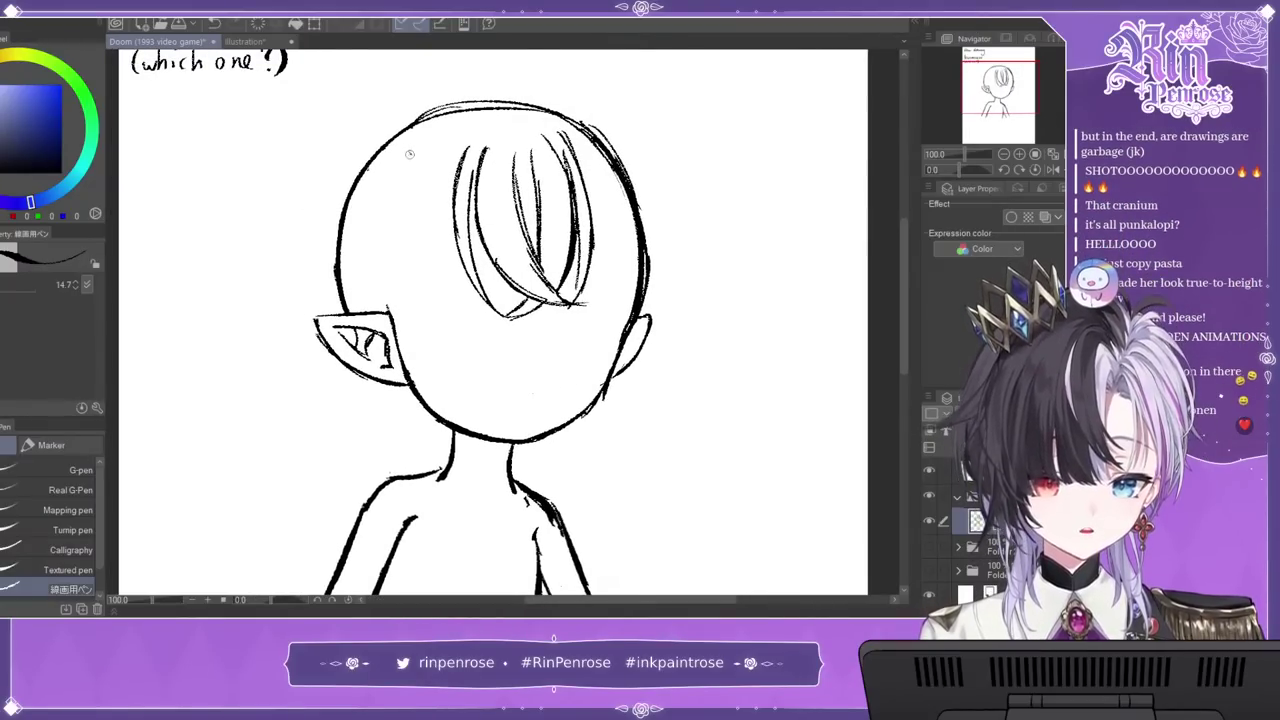
{"action": "left_click_drag", "start_coordinate": [397, 95], "coordinate": [410, 155]}
{"action": "left_click_drag", "start_coordinate": [404, 56], "coordinate": [358, 170]}
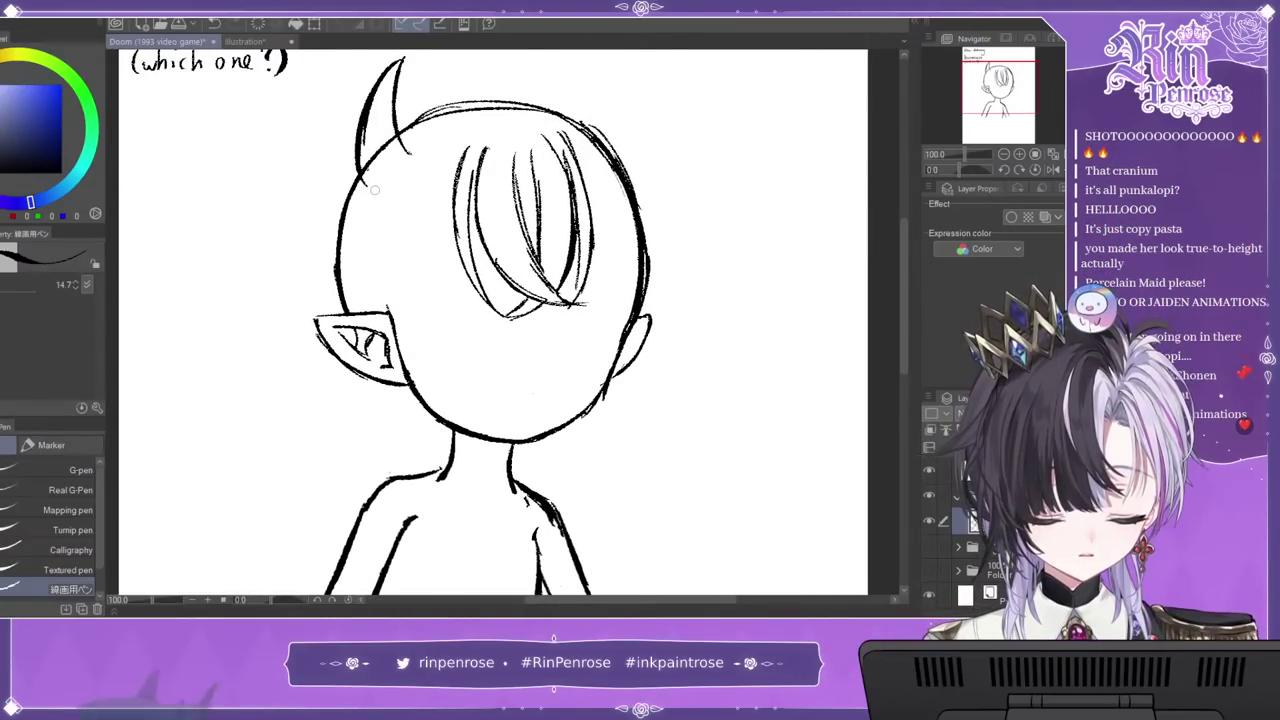
{"action": "scroll", "coordinate": [480, 320], "scroll_direction": "up", "scroll_amount": 3}
{"action": "key", "text": "ctrl+z"}
{"action": "key", "text": "ctrl+z"}
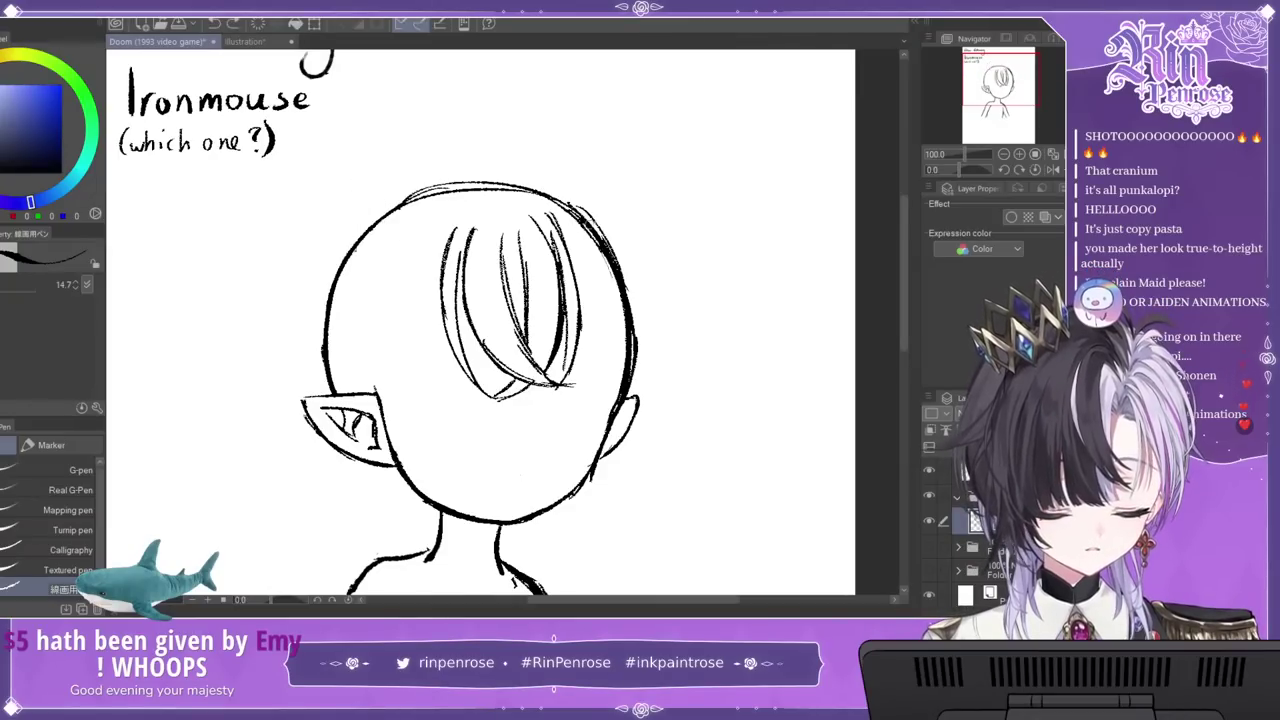
Step: Draw two small curved pointed horns, one on each upper side of the head
{"action": "mouse_move", "coordinate": [570, 168]}
{"action": "left_mouse_down"}
{"action": "mouse_move", "coordinate": [572, 204]}
{"action": "mouse_move", "coordinate": [600, 222]}
{"action": "left_mouse_up"}
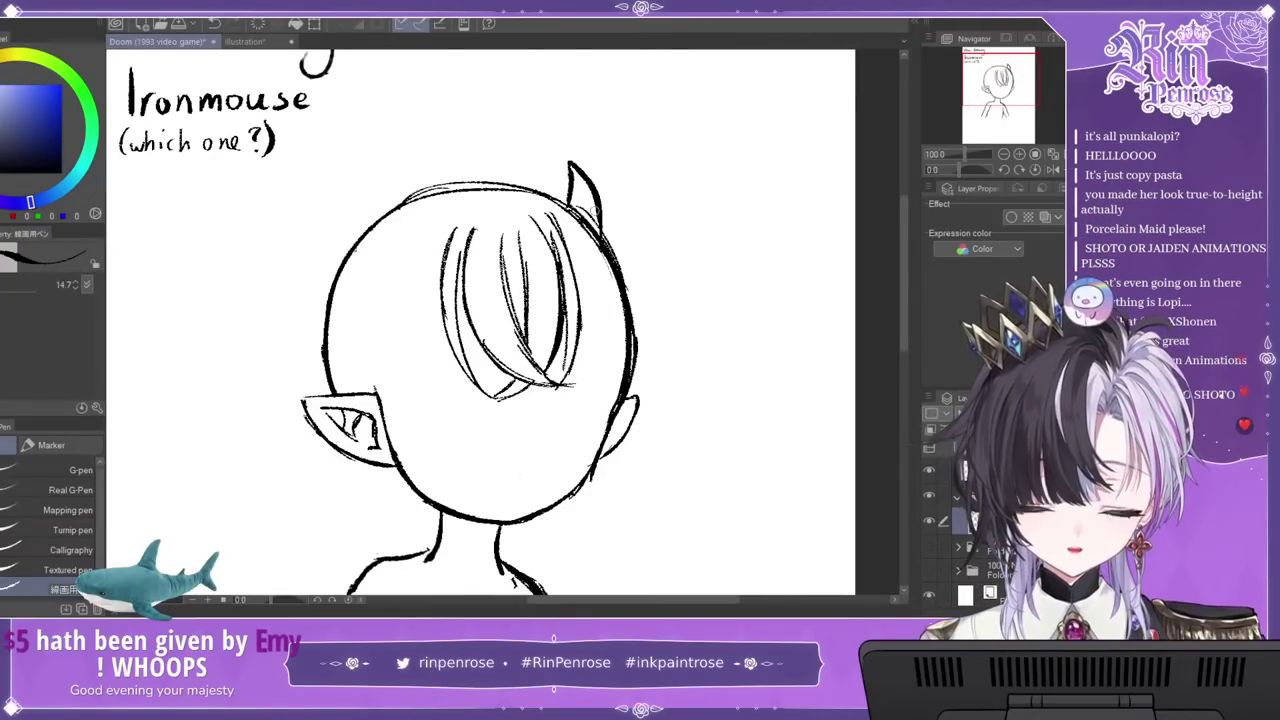
{"action": "mouse_move", "coordinate": [415, 240]}
{"action": "left_mouse_down"}
{"action": "mouse_move", "coordinate": [407, 163]}
{"action": "mouse_move", "coordinate": [367, 250]}
{"action": "left_mouse_up"}
{"action": "mouse_move", "coordinate": [398, 168]}
{"action": "left_mouse_down"}
{"action": "mouse_move", "coordinate": [368, 236]}
{"action": "mouse_move", "coordinate": [370, 275]}
{"action": "left_mouse_up"}
{"action": "left_click_drag", "start_coordinate": [383, 194], "coordinate": [408, 163]}
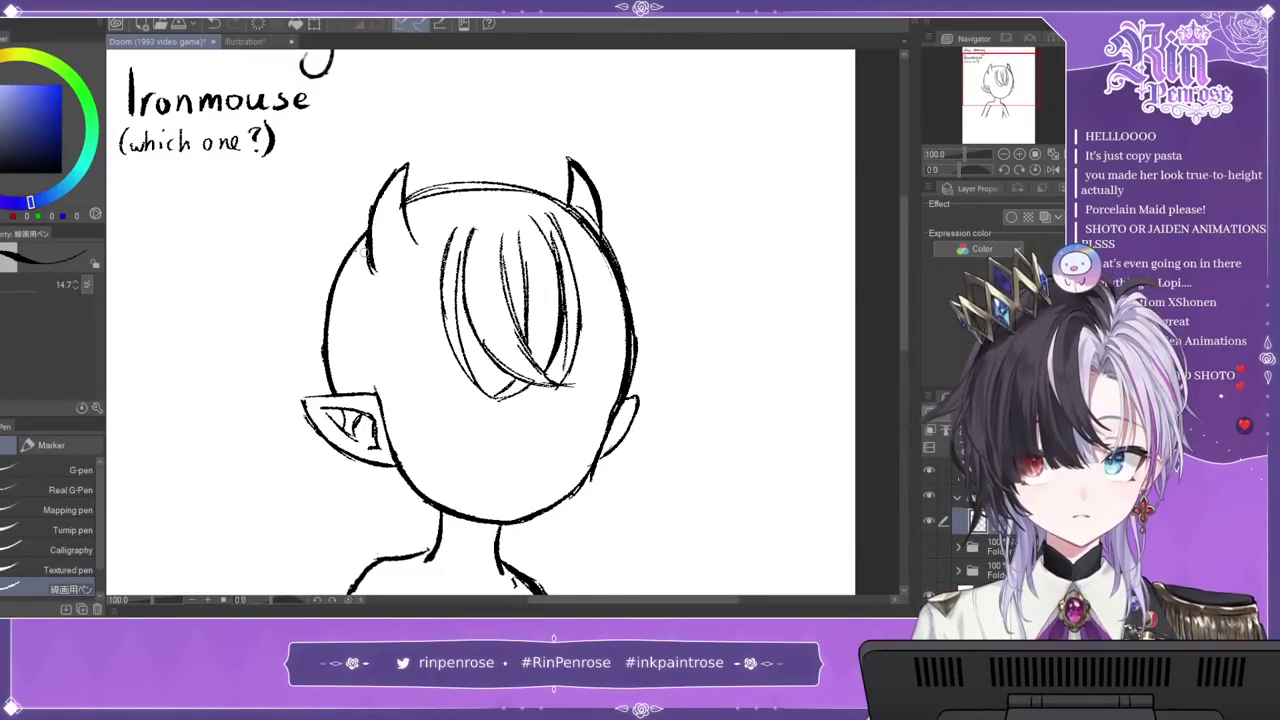
Step: Draw the outer hair contour from the left horn down to the pointed ear, undoing the stray flared stroke below it
{"action": "left_click_drag", "start_coordinate": [366, 222], "coordinate": [305, 373]}
{"action": "key", "text": "ctrl+z"}
{"action": "key", "text": "ctrl+z"}
{"action": "mouse_move", "coordinate": [351, 230]}
{"action": "left_mouse_down"}
{"action": "mouse_move", "coordinate": [305, 310]}
{"action": "mouse_move", "coordinate": [297, 420]}
{"action": "mouse_move", "coordinate": [233, 492]}
{"action": "left_mouse_up"}
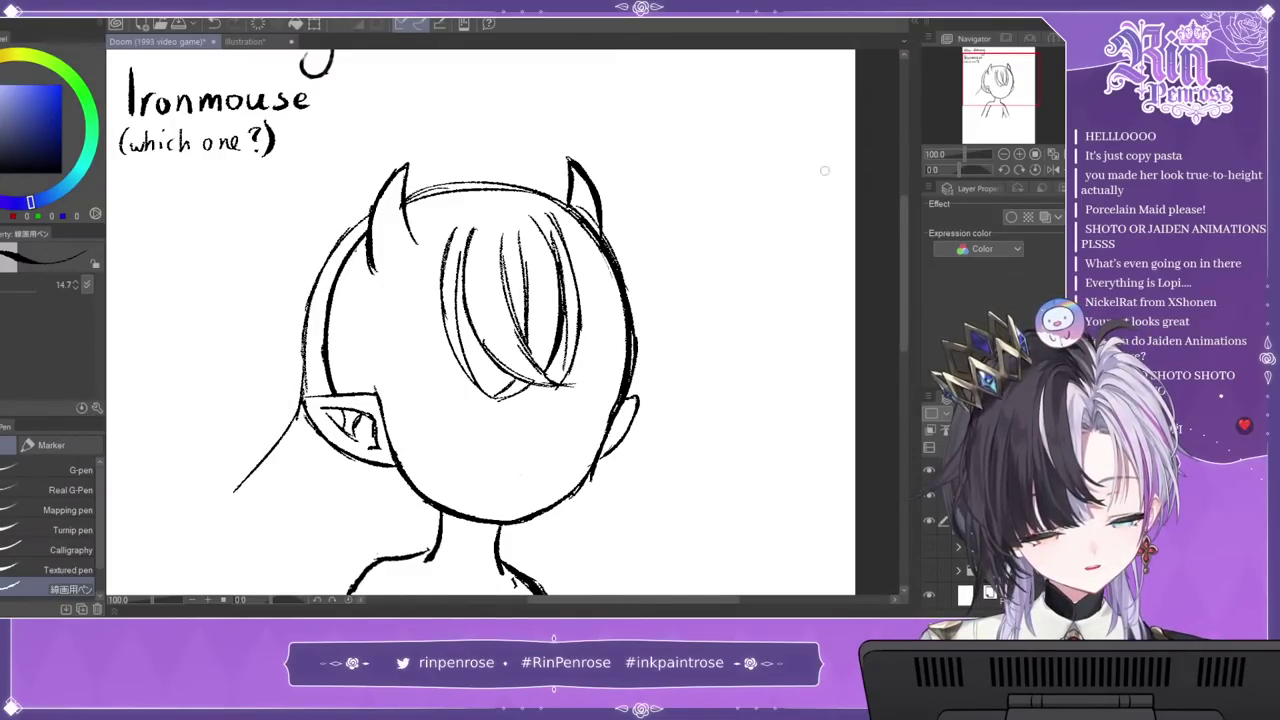
{"action": "left_click_drag", "start_coordinate": [996, 97], "coordinate": [1000, 111]}
{"action": "key", "text": "ctrl+z"}
Step: Draw the back hair below both ears, curving outward and then in to the shoulders on each side
{"action": "left_click_drag", "start_coordinate": [268, 233], "coordinate": [240, 343]}
{"action": "left_click_drag", "start_coordinate": [262, 262], "coordinate": [236, 443]}
{"action": "left_click_drag", "start_coordinate": [231, 376], "coordinate": [288, 497]}
{"action": "left_click_drag", "start_coordinate": [226, 412], "coordinate": [297, 503]}
{"action": "left_click_drag", "start_coordinate": [248, 298], "coordinate": [252, 470]}
{"action": "left_click_drag", "start_coordinate": [262, 262], "coordinate": [228, 372]}
{"action": "mouse_move", "coordinate": [577, 307]}
{"action": "left_mouse_down"}
{"action": "mouse_move", "coordinate": [596, 430]}
{"action": "mouse_move", "coordinate": [575, 327]}
{"action": "mouse_move", "coordinate": [571, 448]}
{"action": "mouse_move", "coordinate": [553, 496]}
{"action": "left_mouse_up"}
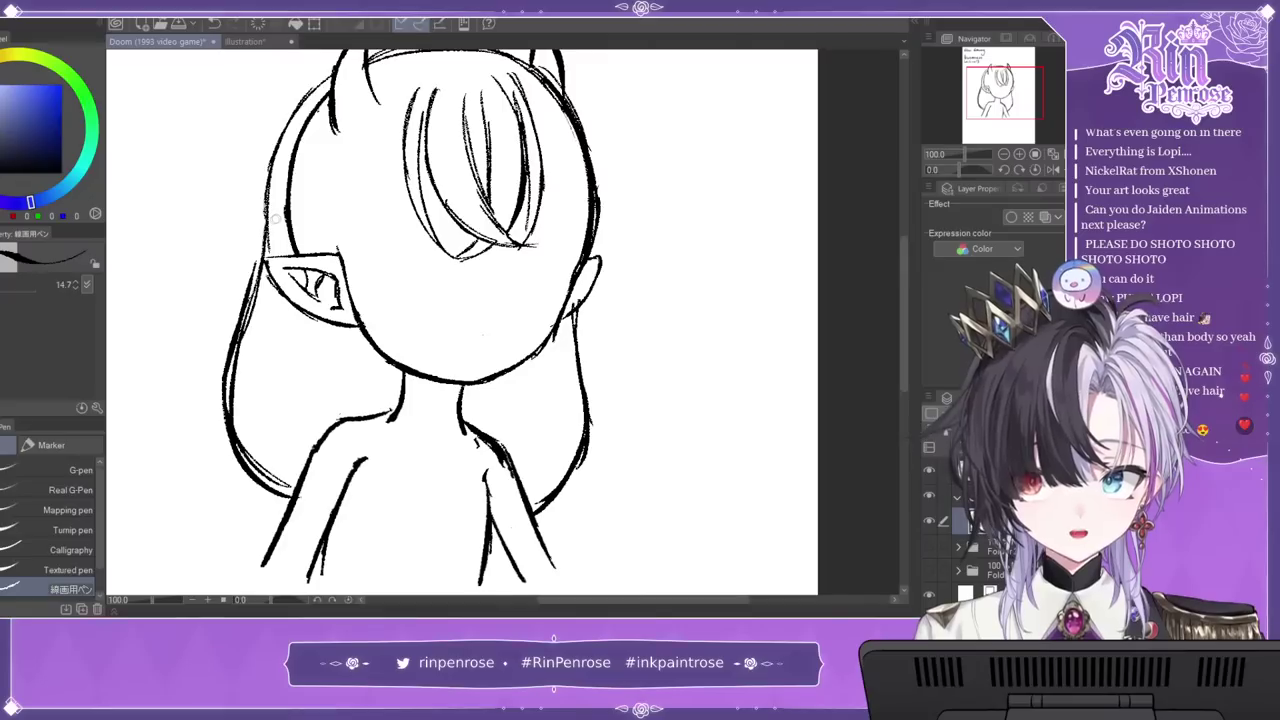
Step: Flare the hair outward with outer strands on both sides, erasing the overlapping inner line below the left ear
{"action": "left_click_drag", "start_coordinate": [258, 228], "coordinate": [212, 428]}
{"action": "left_click_drag", "start_coordinate": [207, 365], "coordinate": [245, 478]}
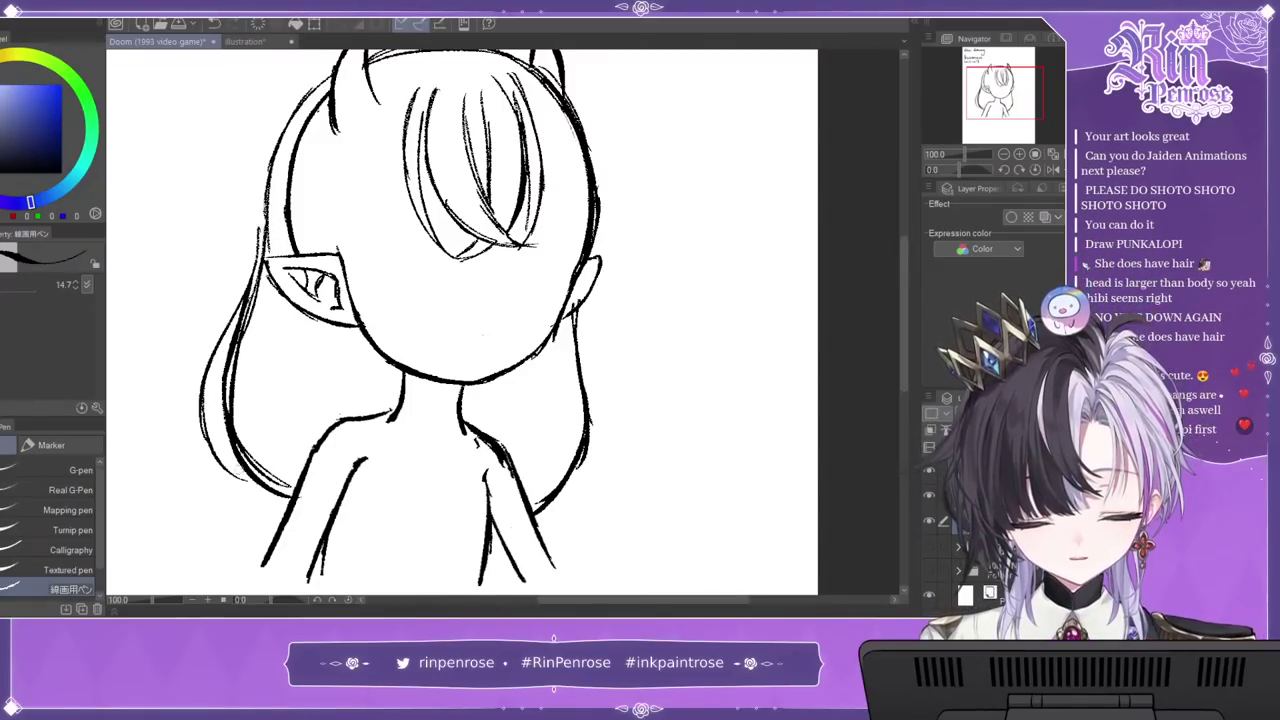
{"action": "left_click_drag", "start_coordinate": [234, 349], "coordinate": [243, 477]}
{"action": "key", "text": "c"}
{"action": "left_click_drag", "start_coordinate": [243, 331], "coordinate": [219, 394]}
{"action": "mouse_move", "coordinate": [255, 292]}
{"action": "left_mouse_down"}
{"action": "mouse_move", "coordinate": [232, 344]}
{"action": "mouse_move", "coordinate": [247, 319]}
{"action": "left_mouse_up"}
{"action": "left_click_drag", "start_coordinate": [257, 229], "coordinate": [252, 265]}
{"action": "key", "text": "c"}
{"action": "left_click_drag", "start_coordinate": [267, 208], "coordinate": [241, 308]}
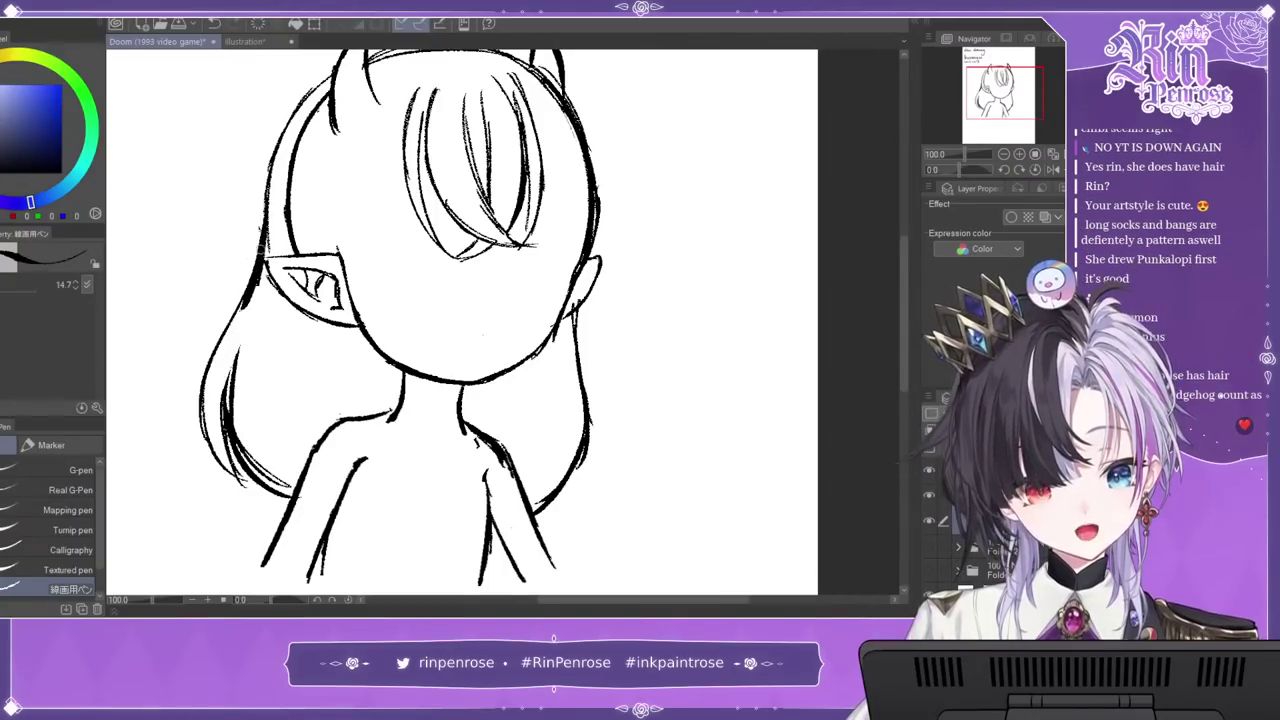
{"action": "left_click_drag", "start_coordinate": [586, 340], "coordinate": [614, 424]}
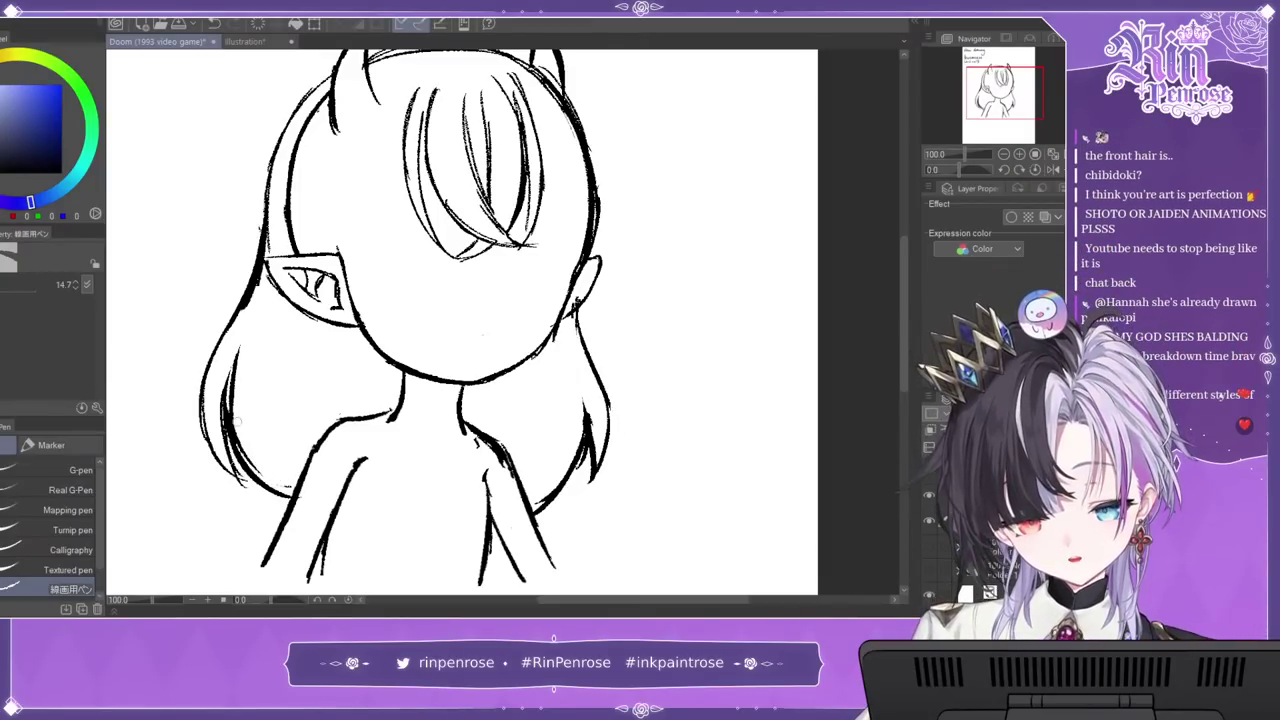
Step: Draw pointed side bangs framing the face, one under the left horn and one under the right horn
{"action": "left_click_drag", "start_coordinate": [483, 335], "coordinate": [545, 453]}
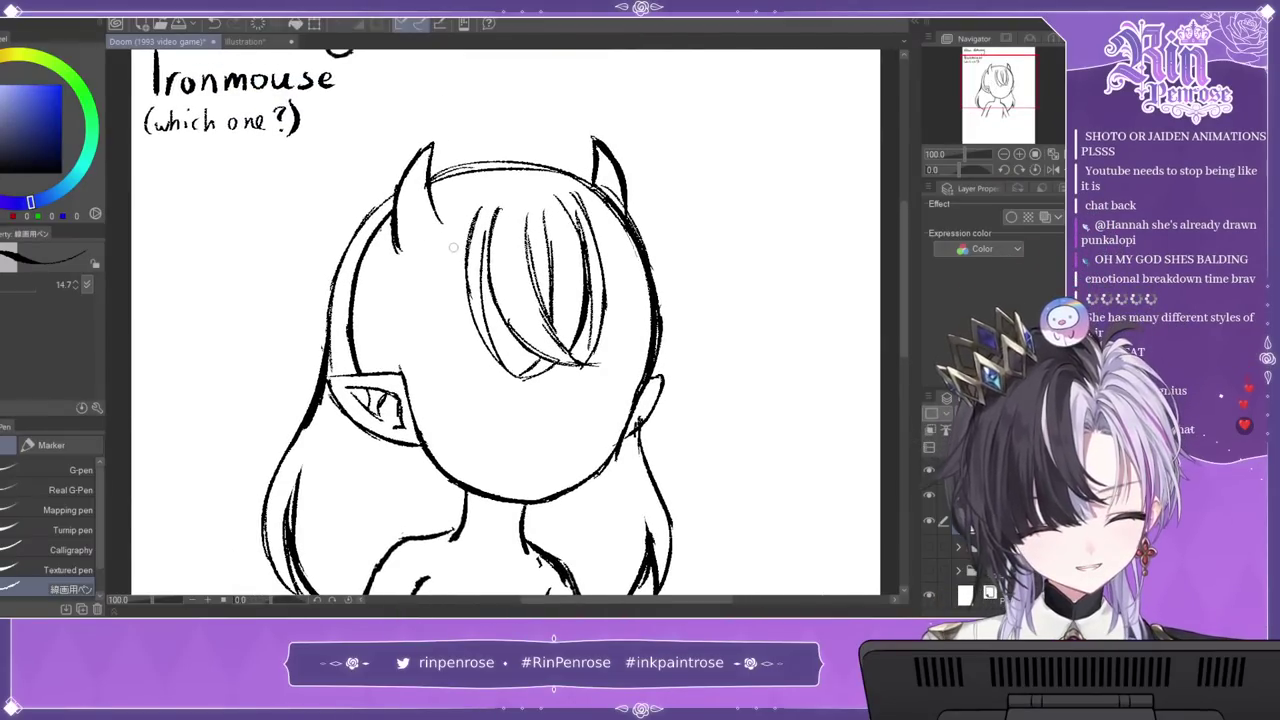
{"action": "mouse_move", "coordinate": [456, 206]}
{"action": "left_mouse_down"}
{"action": "mouse_move", "coordinate": [424, 221]}
{"action": "mouse_move", "coordinate": [439, 375]}
{"action": "mouse_move", "coordinate": [471, 229]}
{"action": "left_mouse_up"}
{"action": "left_click_drag", "start_coordinate": [441, 312], "coordinate": [434, 384]}
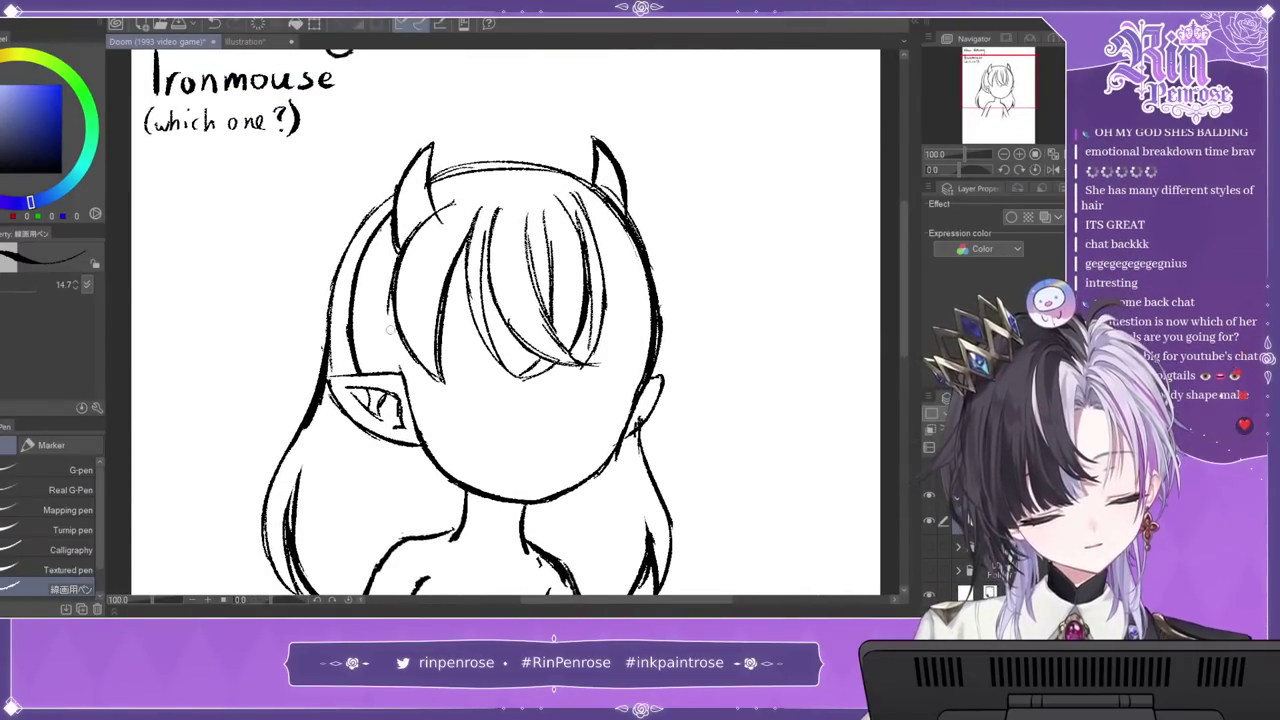
{"action": "left_click_drag", "start_coordinate": [590, 190], "coordinate": [638, 268]}
{"action": "key", "text": "ctrl+z"}
{"action": "left_click_drag", "start_coordinate": [615, 198], "coordinate": [655, 282]}
{"action": "mouse_move", "coordinate": [642, 236]}
{"action": "left_mouse_down"}
{"action": "mouse_move", "coordinate": [626, 370]}
{"action": "mouse_move", "coordinate": [656, 303]}
{"action": "mouse_move", "coordinate": [635, 360]}
{"action": "left_mouse_up"}
{"action": "left_click_drag", "start_coordinate": [597, 238], "coordinate": [634, 364]}
{"action": "left_click_drag", "start_coordinate": [604, 271], "coordinate": [632, 331]}
{"action": "left_click_drag", "start_coordinate": [466, 273], "coordinate": [444, 322]}
Step: Erase the head outline overlapping the hair on the right side, the left side and the crown
{"action": "key", "text": "c"}
{"action": "mouse_move", "coordinate": [601, 203]}
{"action": "left_mouse_down"}
{"action": "mouse_move", "coordinate": [641, 253]}
{"action": "mouse_move", "coordinate": [650, 298]}
{"action": "left_mouse_up"}
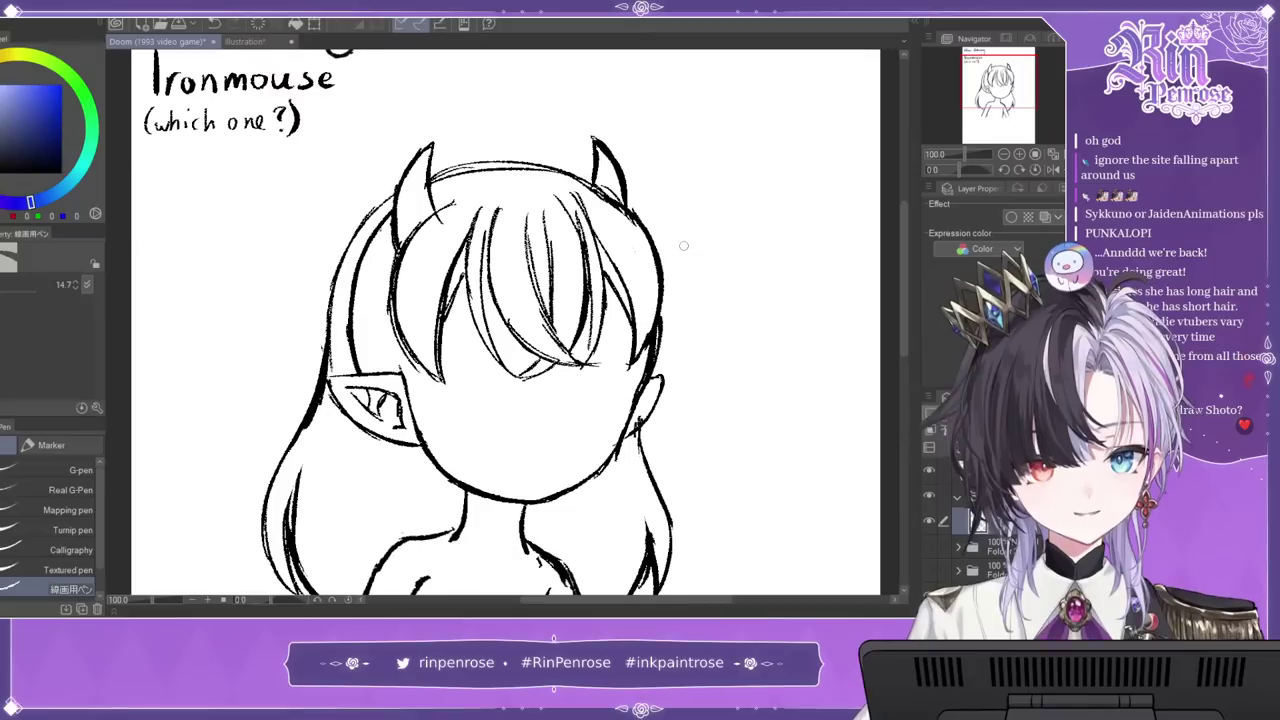
{"action": "mouse_move", "coordinate": [362, 360]}
{"action": "left_mouse_down"}
{"action": "mouse_move", "coordinate": [360, 372]}
{"action": "mouse_move", "coordinate": [351, 327]}
{"action": "left_mouse_up"}
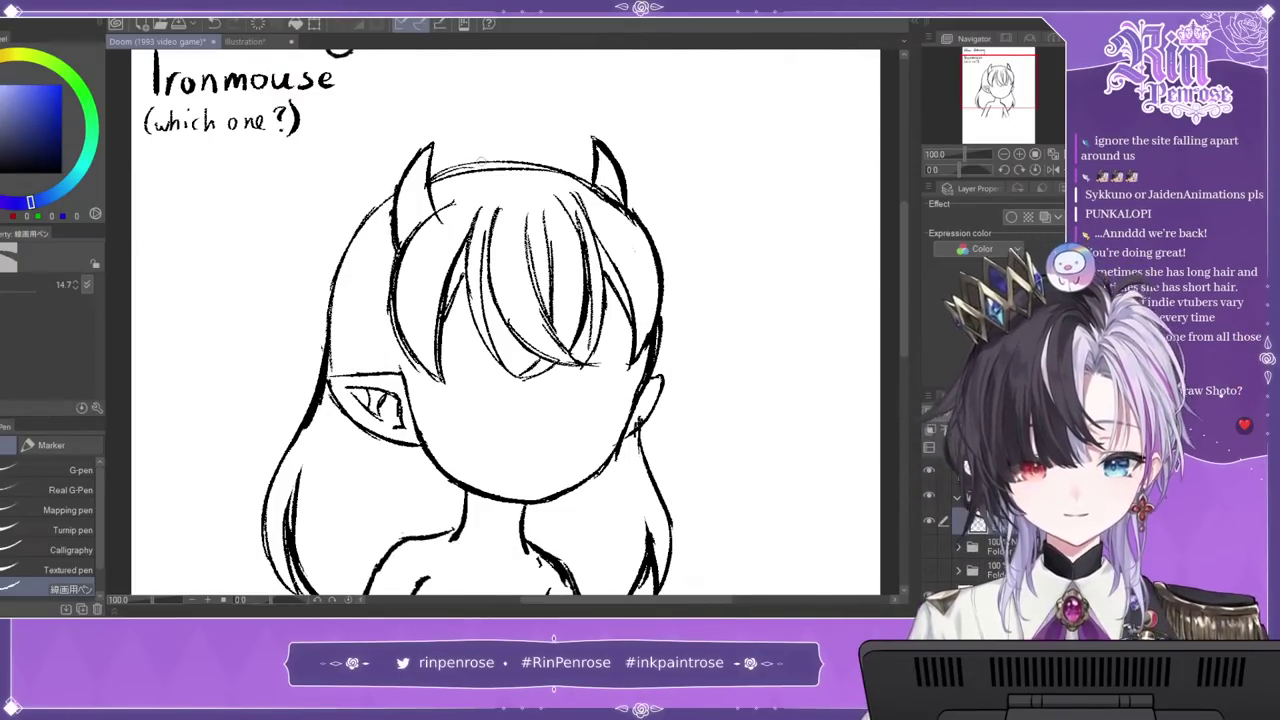
{"action": "left_click_drag", "start_coordinate": [433, 185], "coordinate": [514, 177]}
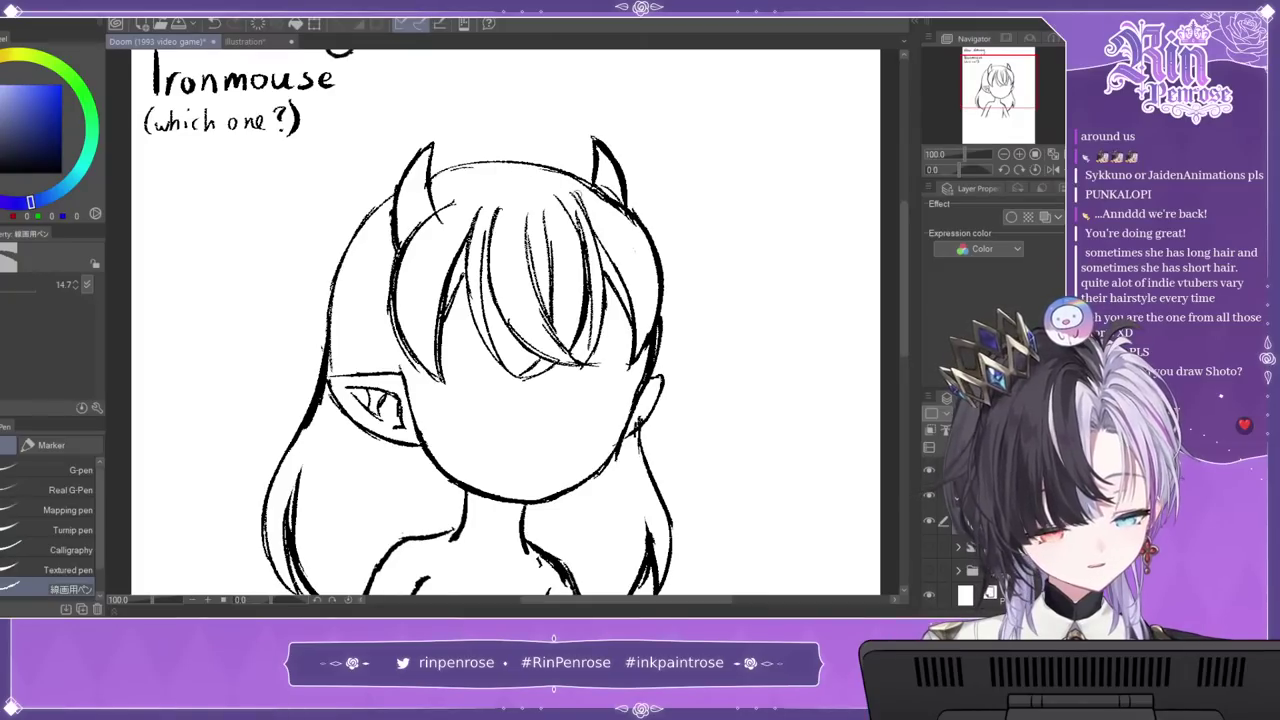
Step: Add a parting strand from the crown into the bangs and draw a slightly slanted line across the chest between the arms
{"action": "left_click_drag", "start_coordinate": [520, 400], "coordinate": [501, 259]}
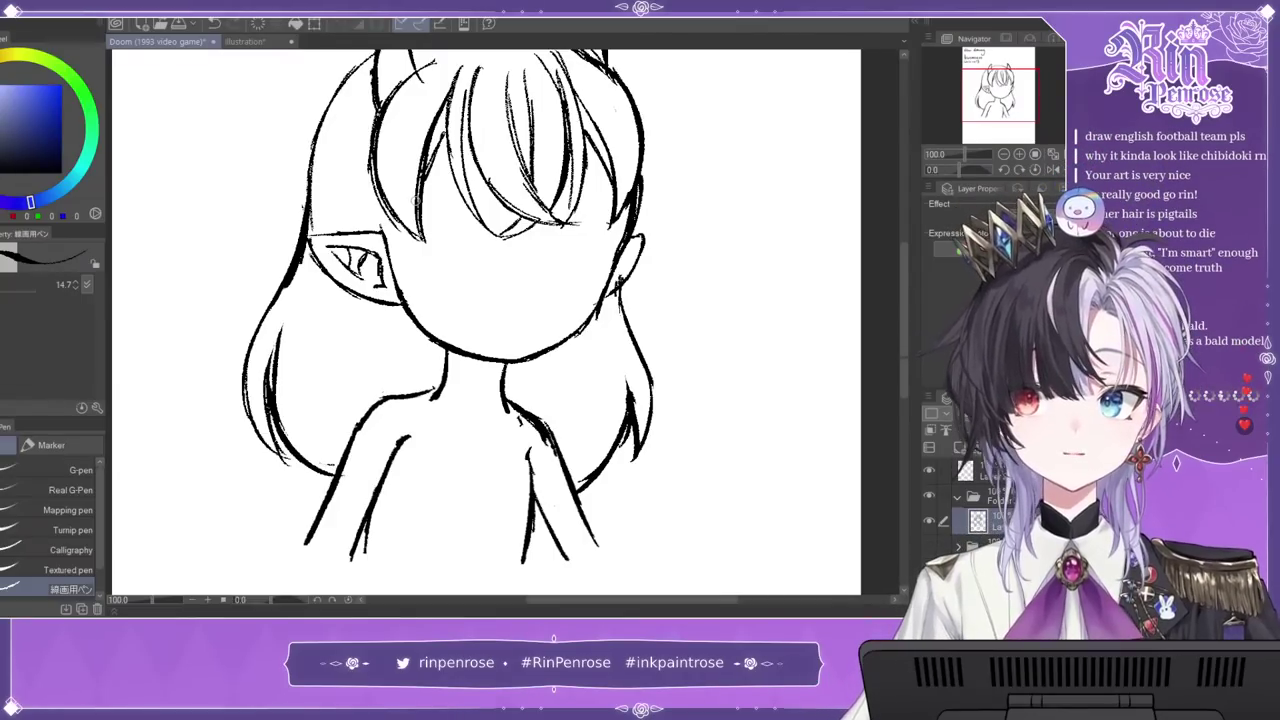
{"action": "left_click_drag", "start_coordinate": [416, 200], "coordinate": [447, 300]}
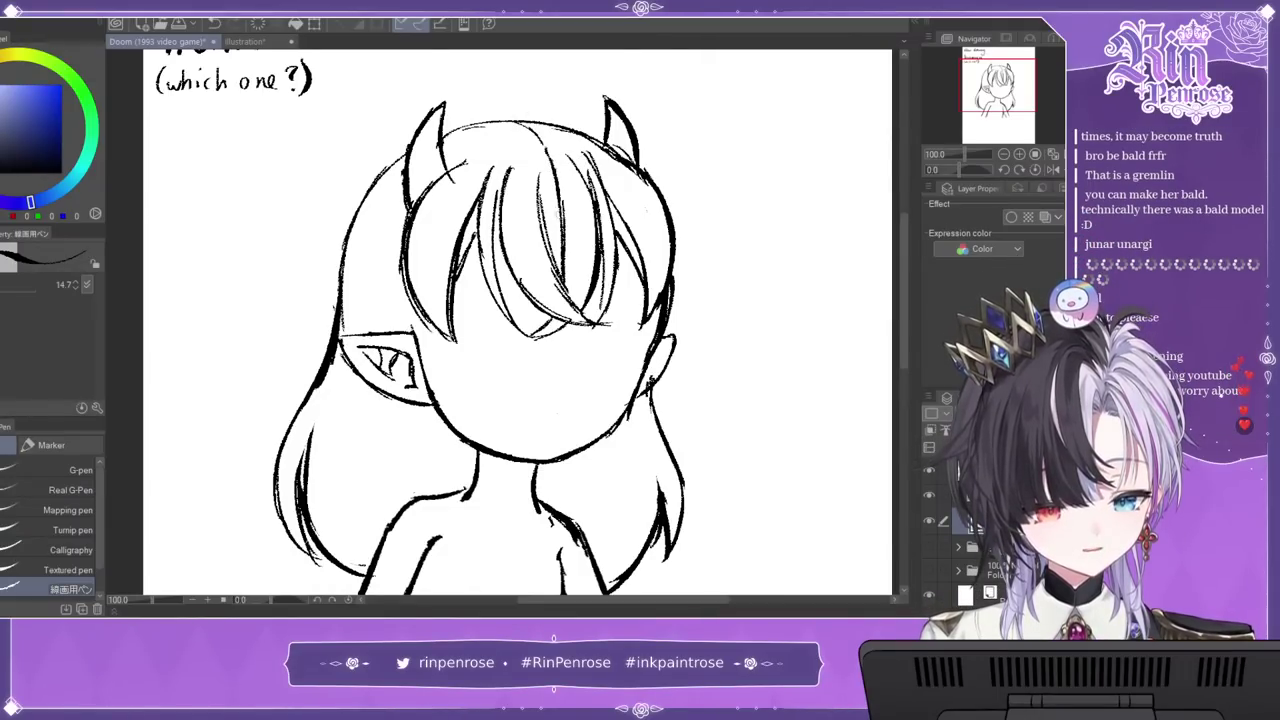
{"action": "scroll", "coordinate": [505, 286], "scroll_direction": "down", "scroll_amount": 4}
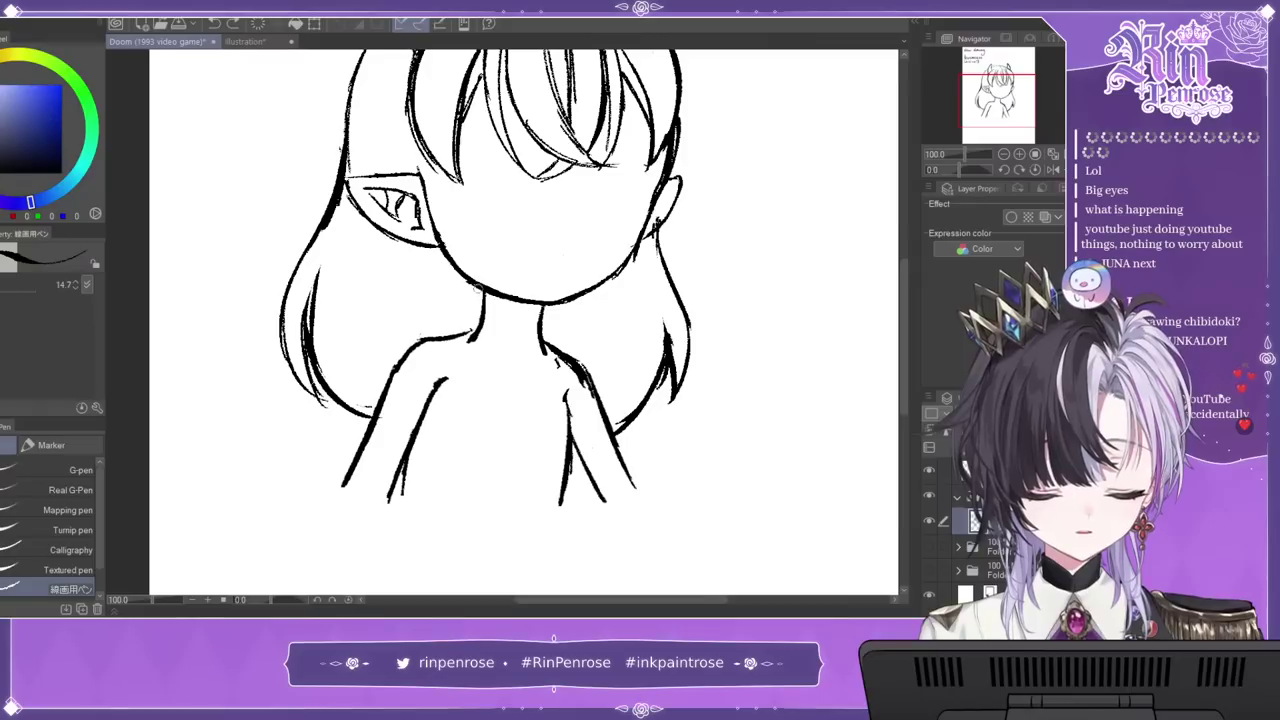
{"action": "left_click_drag", "start_coordinate": [966, 87], "coordinate": [967, 93]}
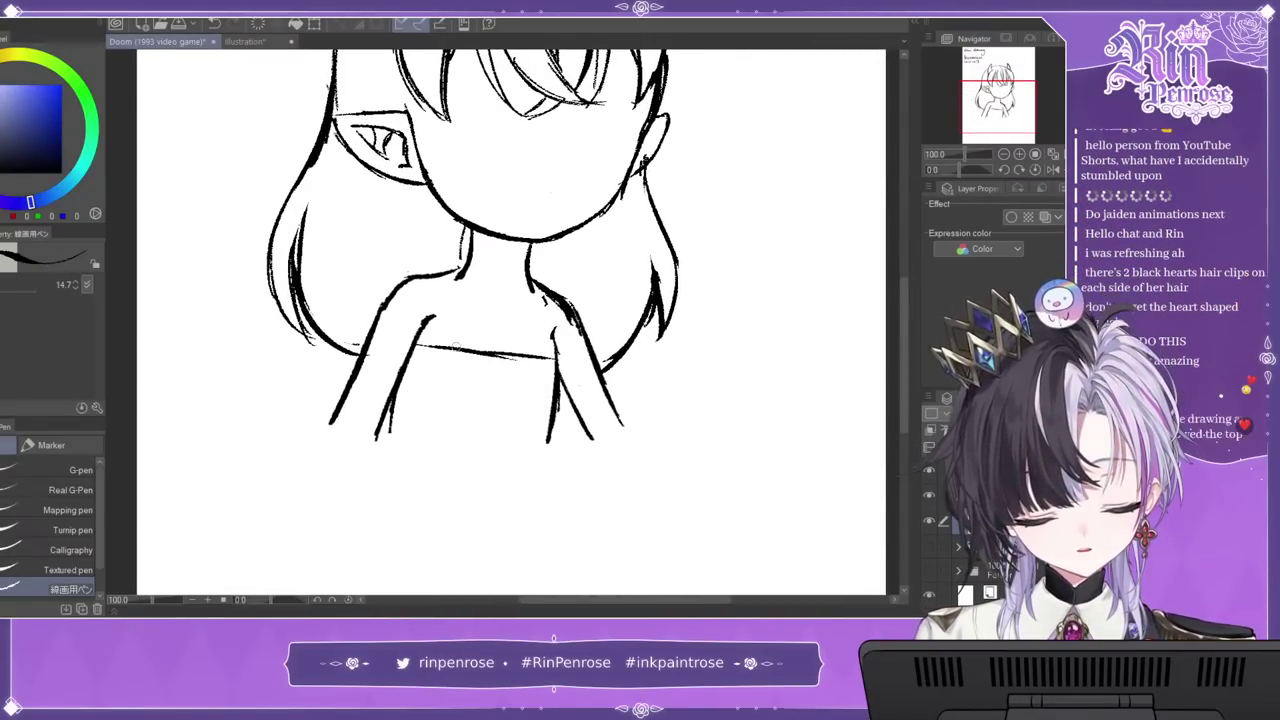
Step: Draw a curved neckline across the chest and a choker with a round pendant around the neck
{"action": "left_click_drag", "start_coordinate": [418, 336], "coordinate": [556, 347]}
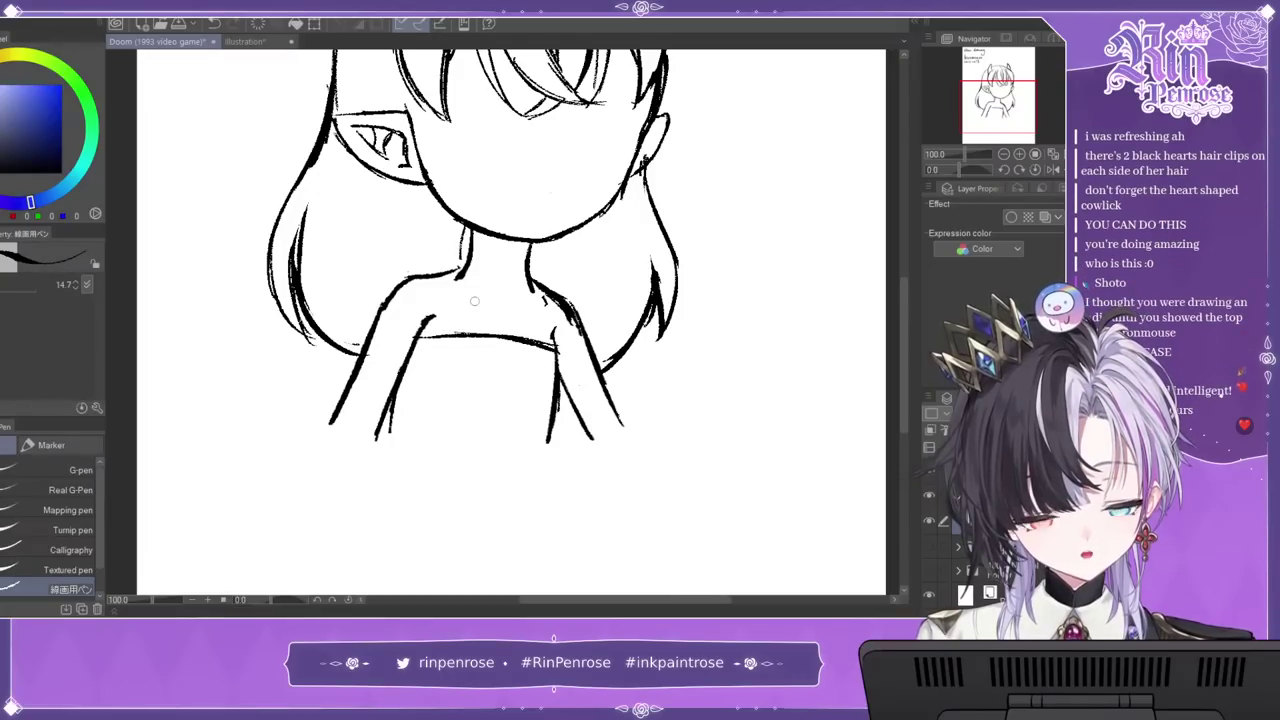
{"action": "left_click_drag", "start_coordinate": [466, 266], "coordinate": [527, 264]}
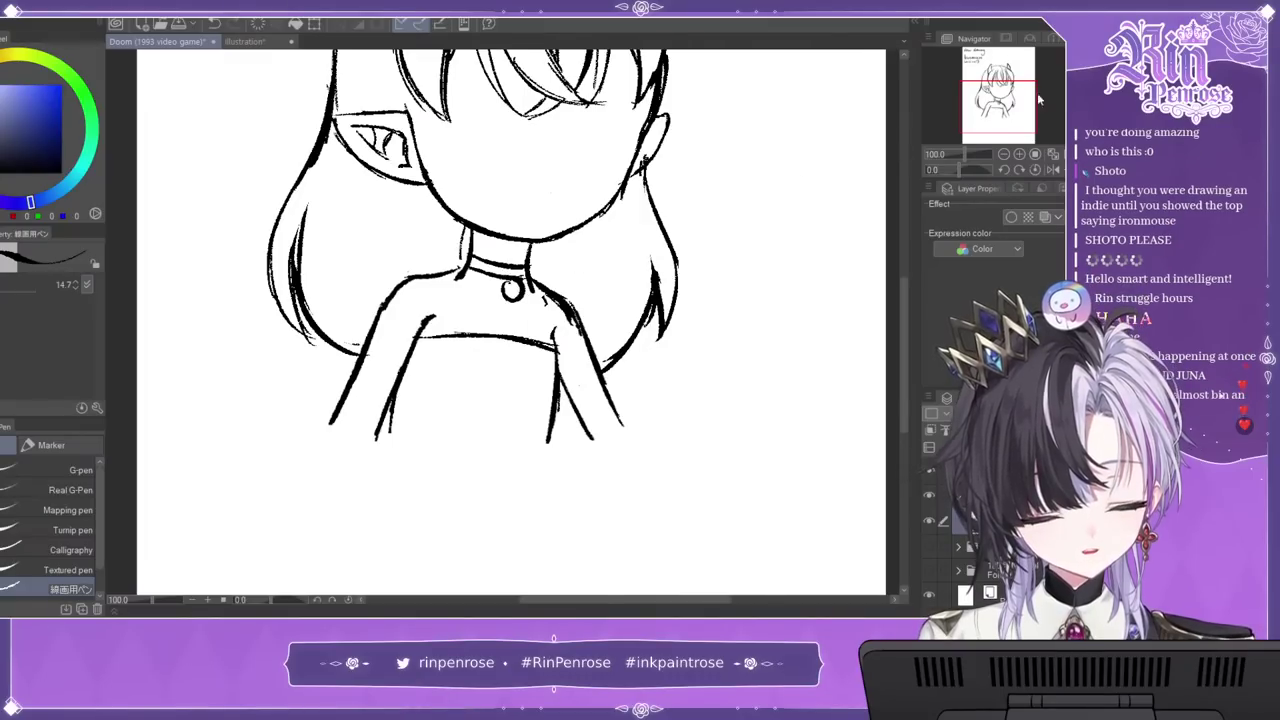
{"action": "mouse_move", "coordinate": [513, 290]}
{"action": "left_mouse_down"}
{"action": "mouse_move", "coordinate": [594, 390]}
{"action": "mouse_move", "coordinate": [563, 340]}
{"action": "left_mouse_up"}
Step: Add short off-shoulder sleeves, clean up and redraw the arm outlines, and draw a second line below the neckline
{"action": "mouse_move", "coordinate": [427, 375]}
{"action": "left_mouse_down"}
{"action": "mouse_move", "coordinate": [461, 403]}
{"action": "mouse_move", "coordinate": [413, 392]}
{"action": "mouse_move", "coordinate": [358, 485]}
{"action": "mouse_move", "coordinate": [415, 511]}
{"action": "left_mouse_up"}
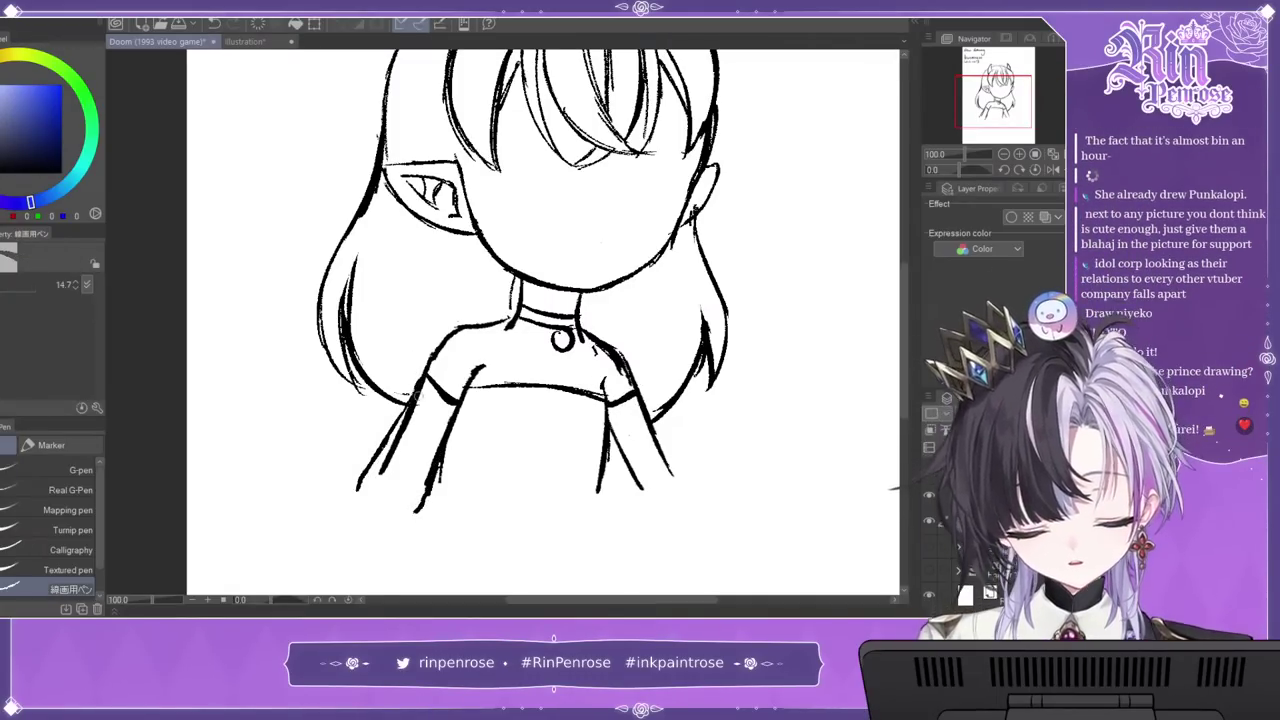
{"action": "left_click_drag", "start_coordinate": [415, 397], "coordinate": [388, 460]}
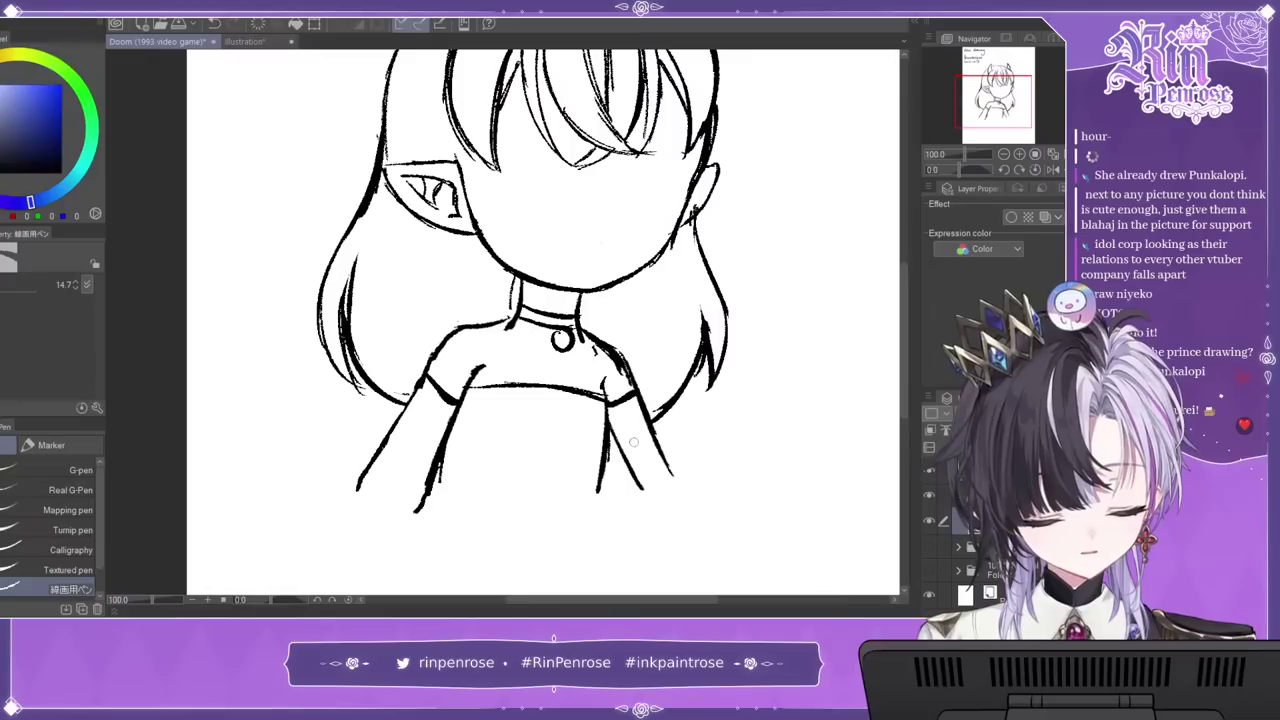
{"action": "left_click_drag", "start_coordinate": [640, 405], "coordinate": [621, 465]}
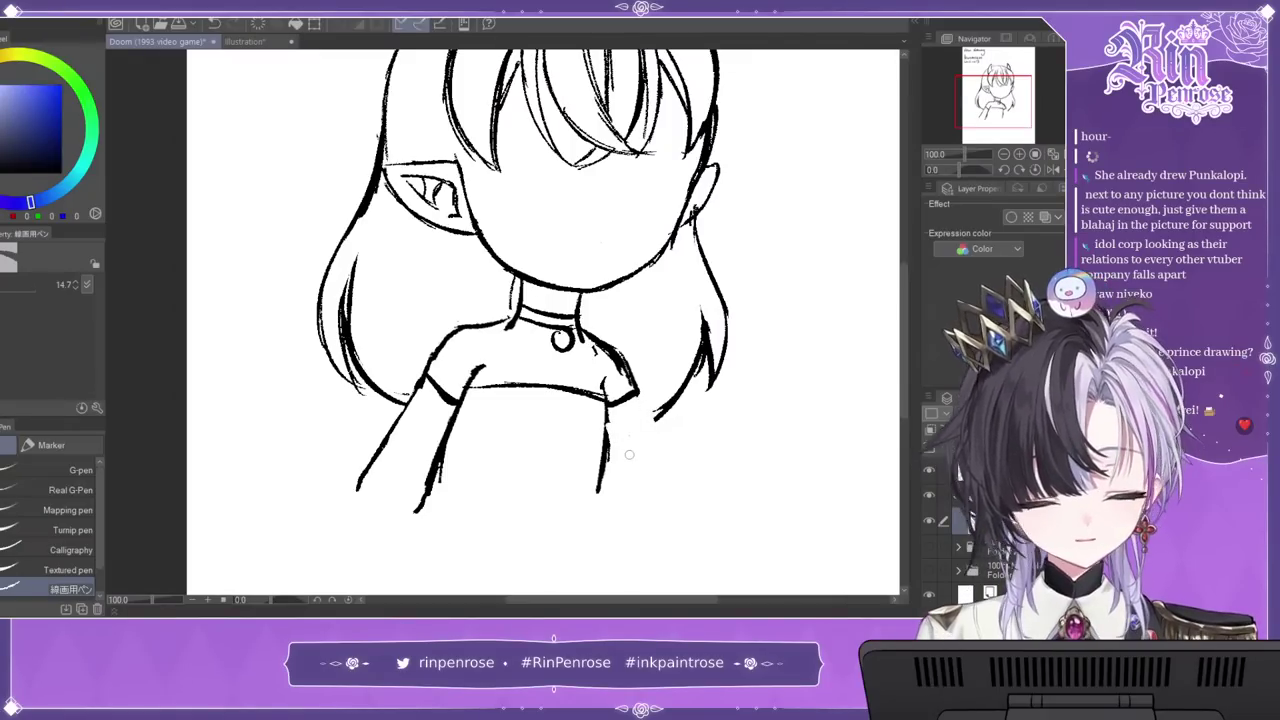
{"action": "key", "text": "c"}
{"action": "left_click_drag", "start_coordinate": [606, 408], "coordinate": [606, 475]}
{"action": "left_click_drag", "start_coordinate": [643, 404], "coordinate": [678, 487]}
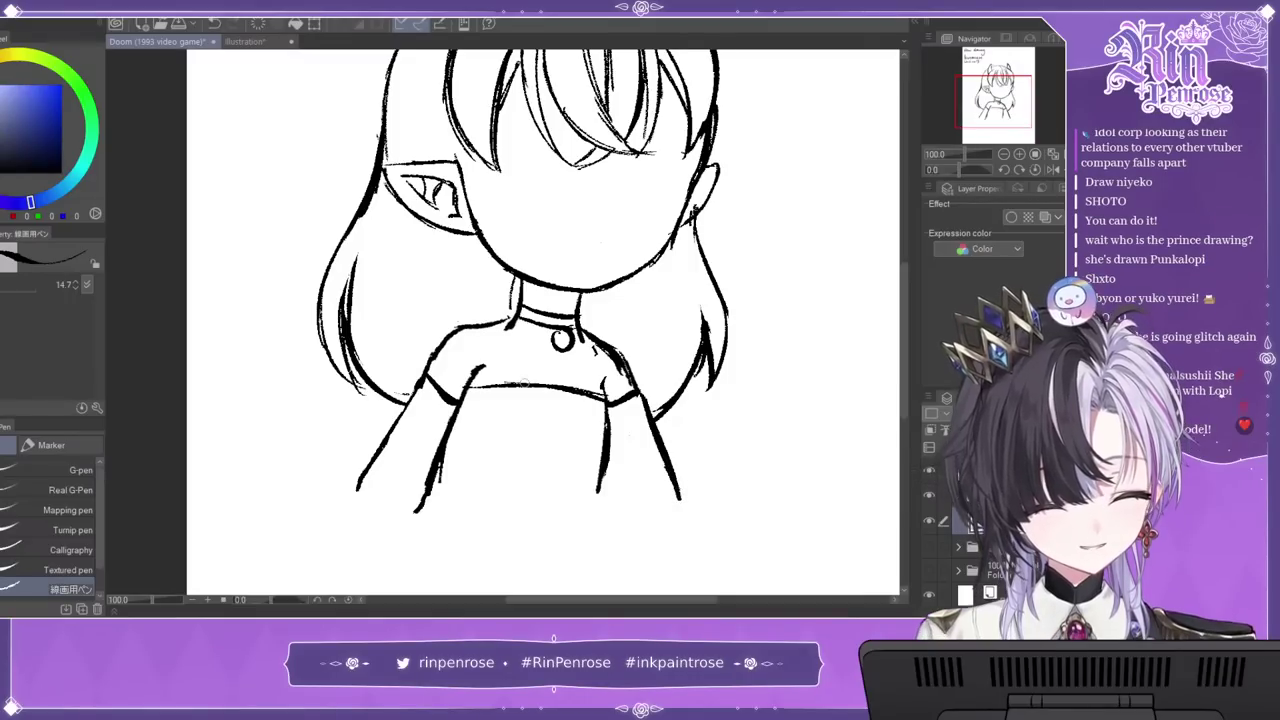
{"action": "left_click_drag", "start_coordinate": [462, 400], "coordinate": [606, 418]}
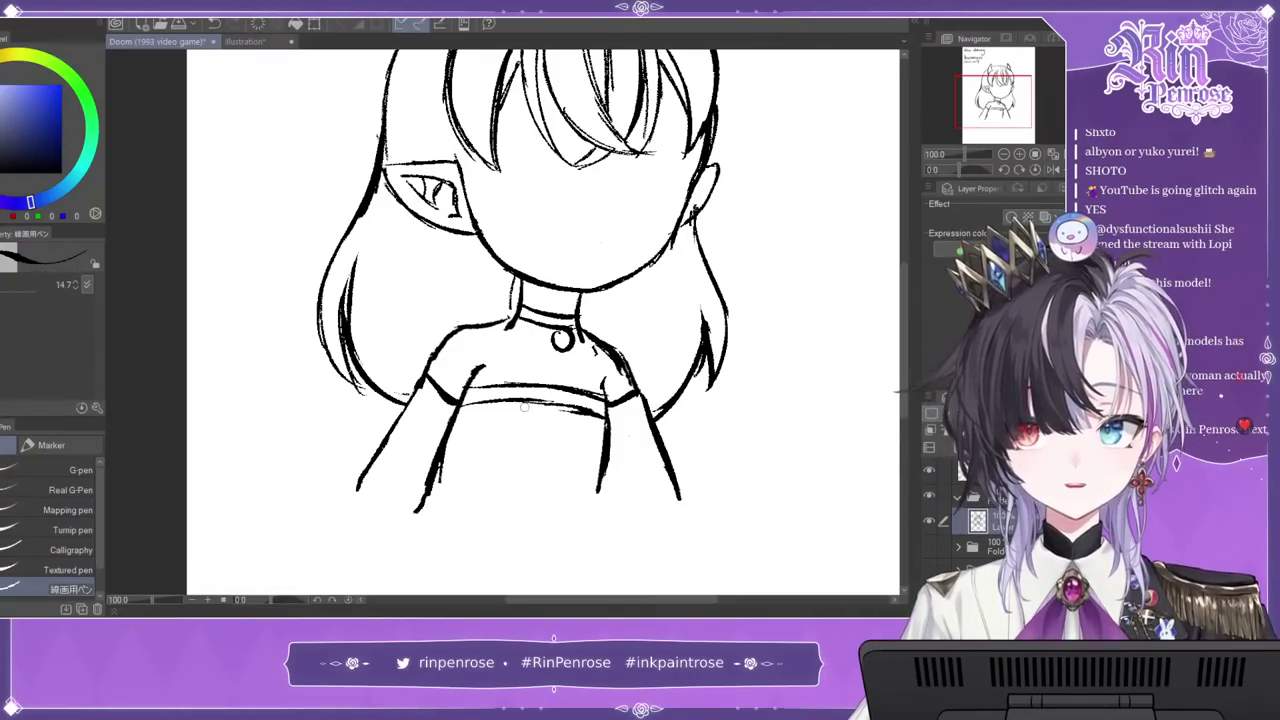
Step: Draw the outer outline of a wavy pigtail on the left side of the head with a strand flicking outward
{"action": "mouse_move", "coordinate": [986, 76]}
{"action": "left_mouse_down"}
{"action": "mouse_move", "coordinate": [995, 62]}
{"action": "mouse_move", "coordinate": [1012, 90]}
{"action": "mouse_move", "coordinate": [991, 62]}
{"action": "left_mouse_up"}
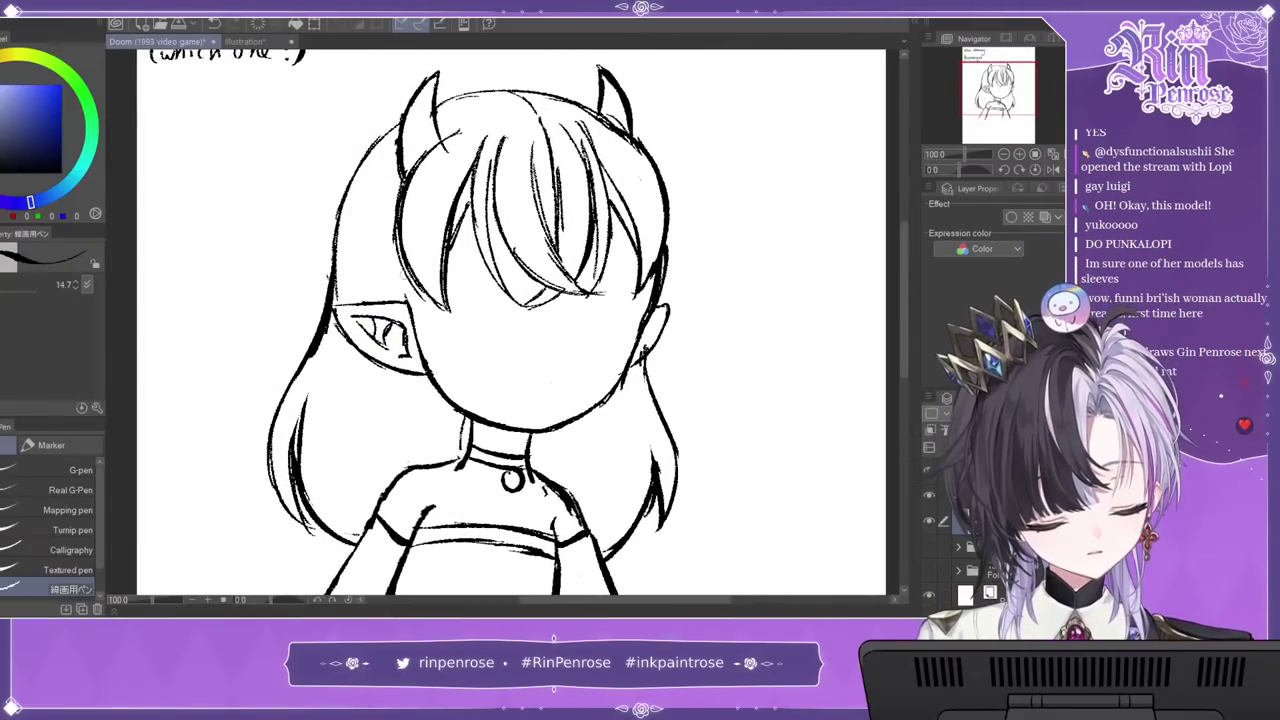
{"action": "left_click_drag", "start_coordinate": [404, 266], "coordinate": [418, 326]}
{"action": "key", "text": "ctrl+z"}
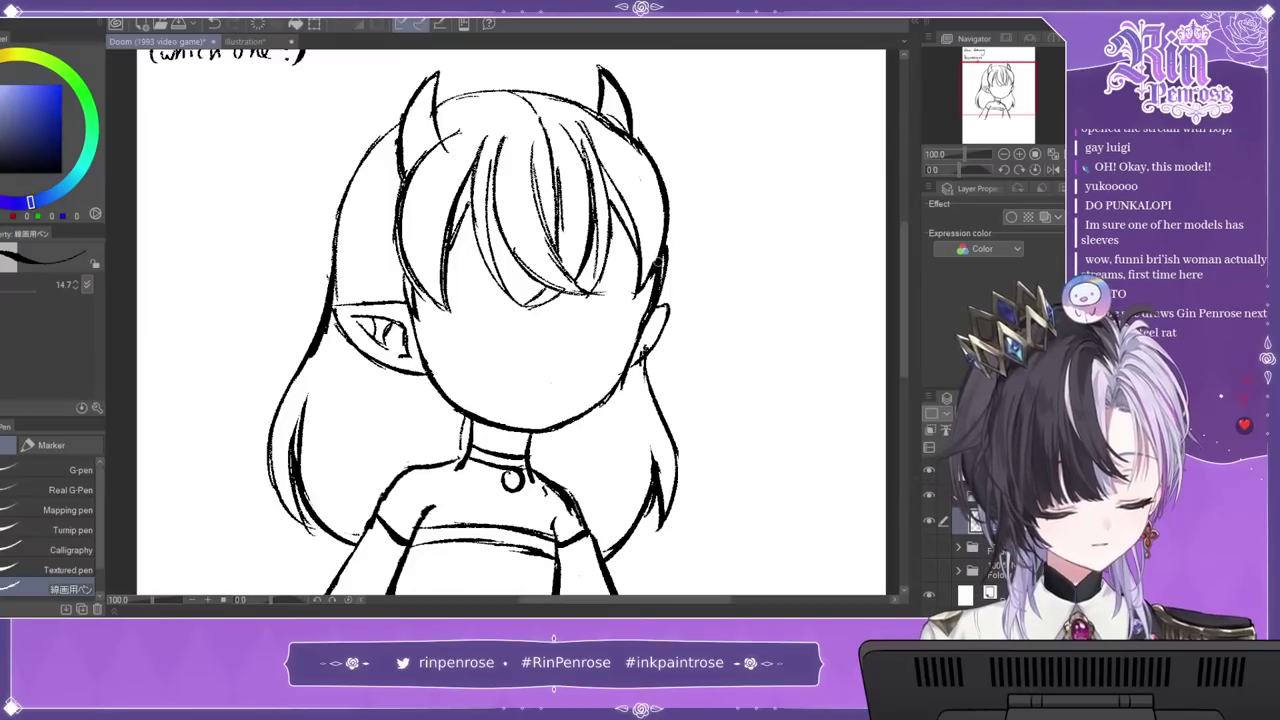
{"action": "mouse_move", "coordinate": [396, 126]}
{"action": "left_mouse_down"}
{"action": "mouse_move", "coordinate": [330, 188]}
{"action": "mouse_move", "coordinate": [276, 352]}
{"action": "mouse_move", "coordinate": [330, 380]}
{"action": "left_mouse_up"}
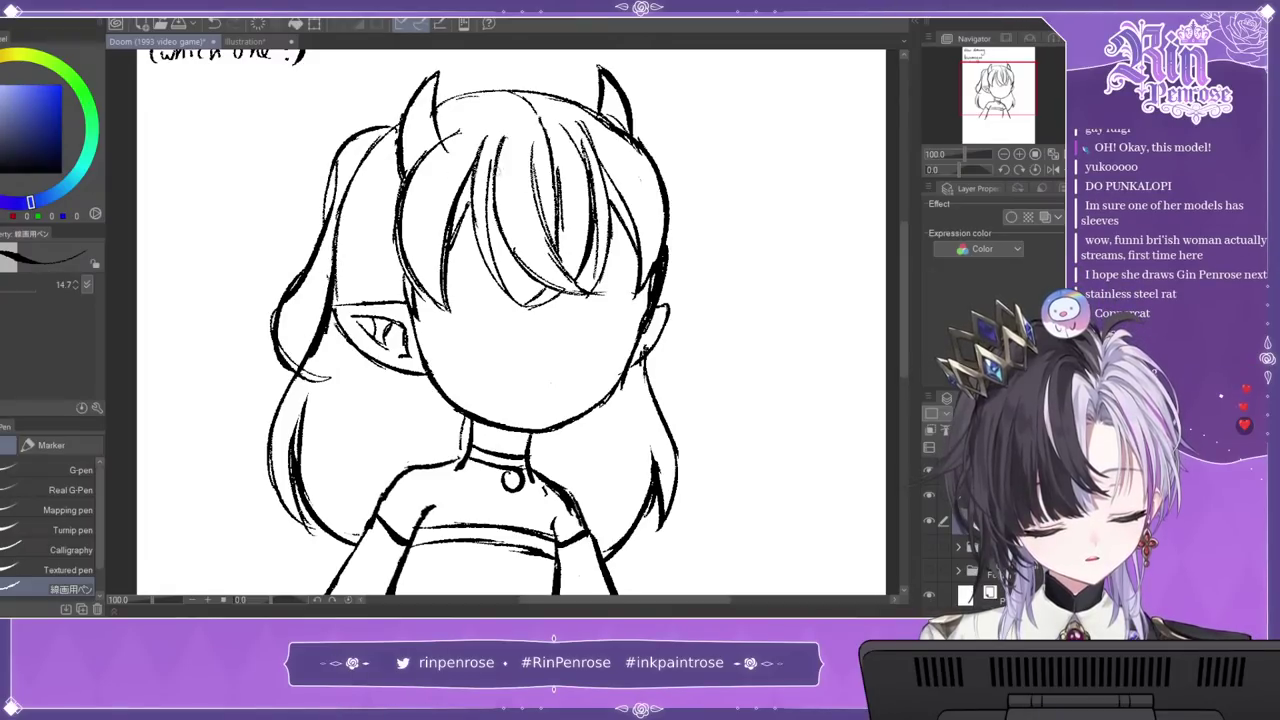
{"action": "left_click_drag", "start_coordinate": [330, 192], "coordinate": [262, 266]}
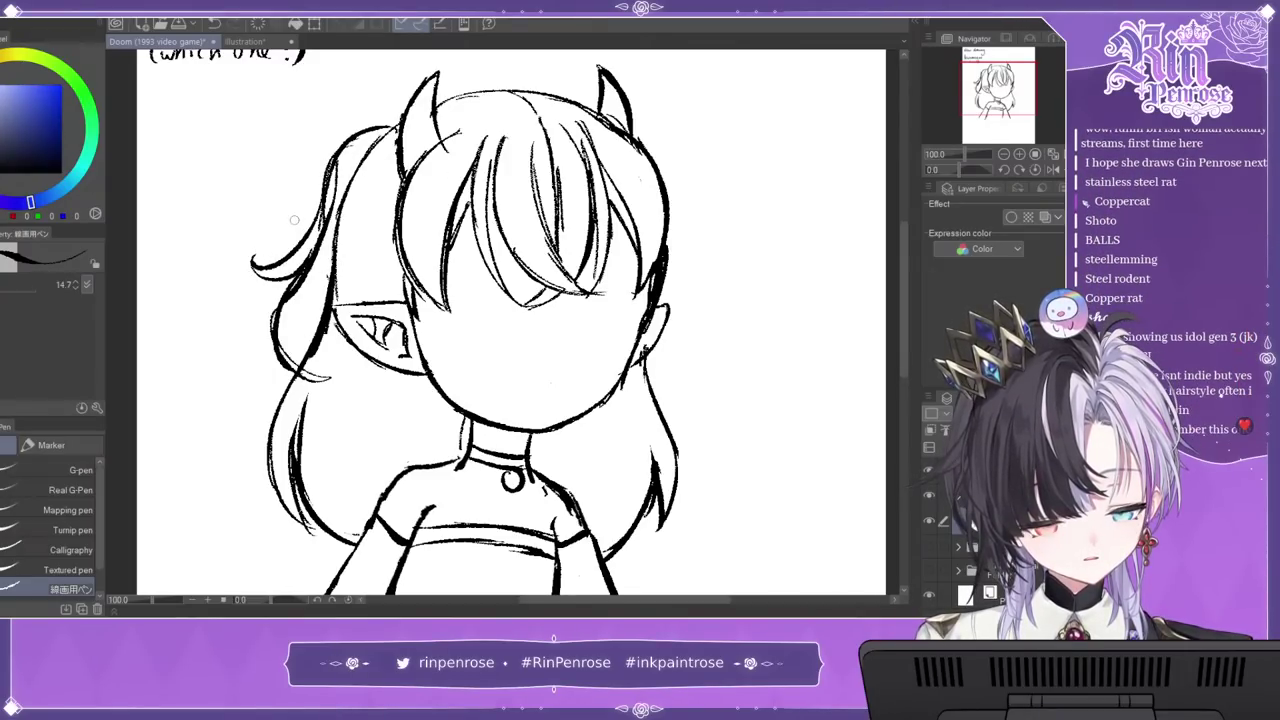
{"action": "left_click_drag", "start_coordinate": [326, 204], "coordinate": [310, 239]}
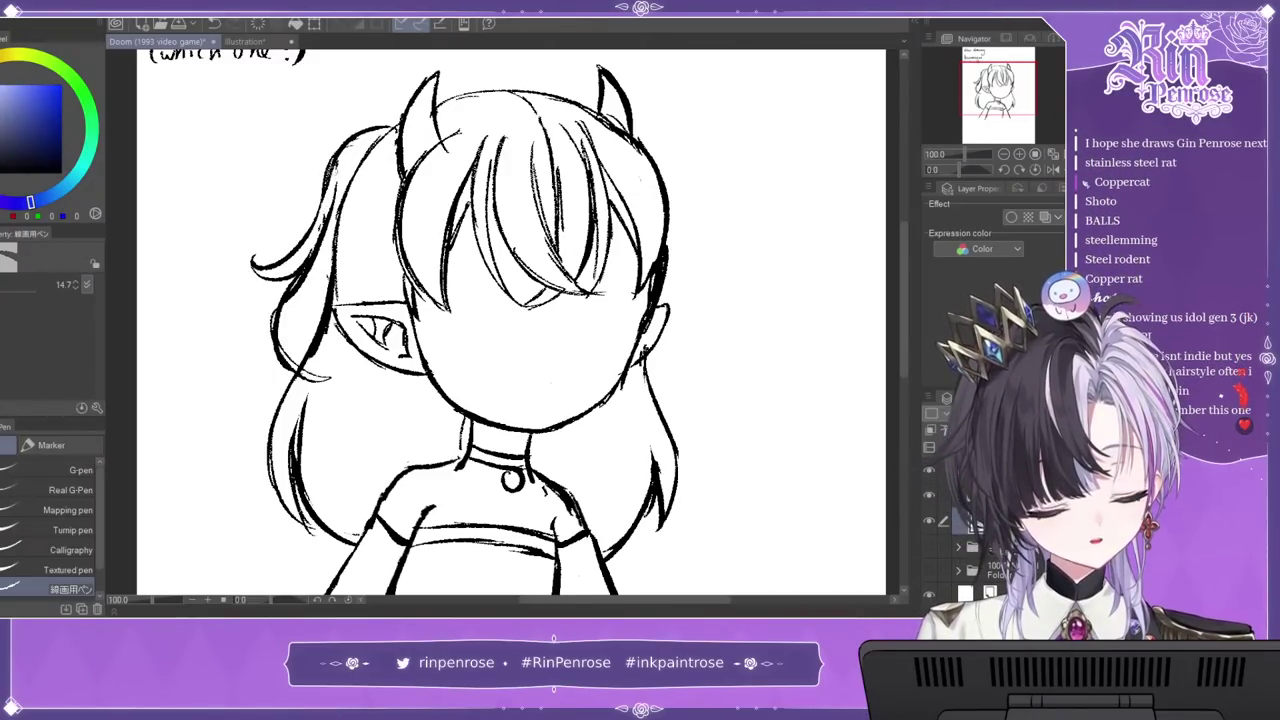
Step: Erase the old hair outline inside the left pigtail and draw the pigtail's inner edge down to the ear
{"action": "mouse_move", "coordinate": [305, 370]}
{"action": "left_mouse_down"}
{"action": "mouse_move", "coordinate": [342, 196]}
{"action": "mouse_move", "coordinate": [387, 137]}
{"action": "mouse_move", "coordinate": [368, 154]}
{"action": "left_mouse_up"}
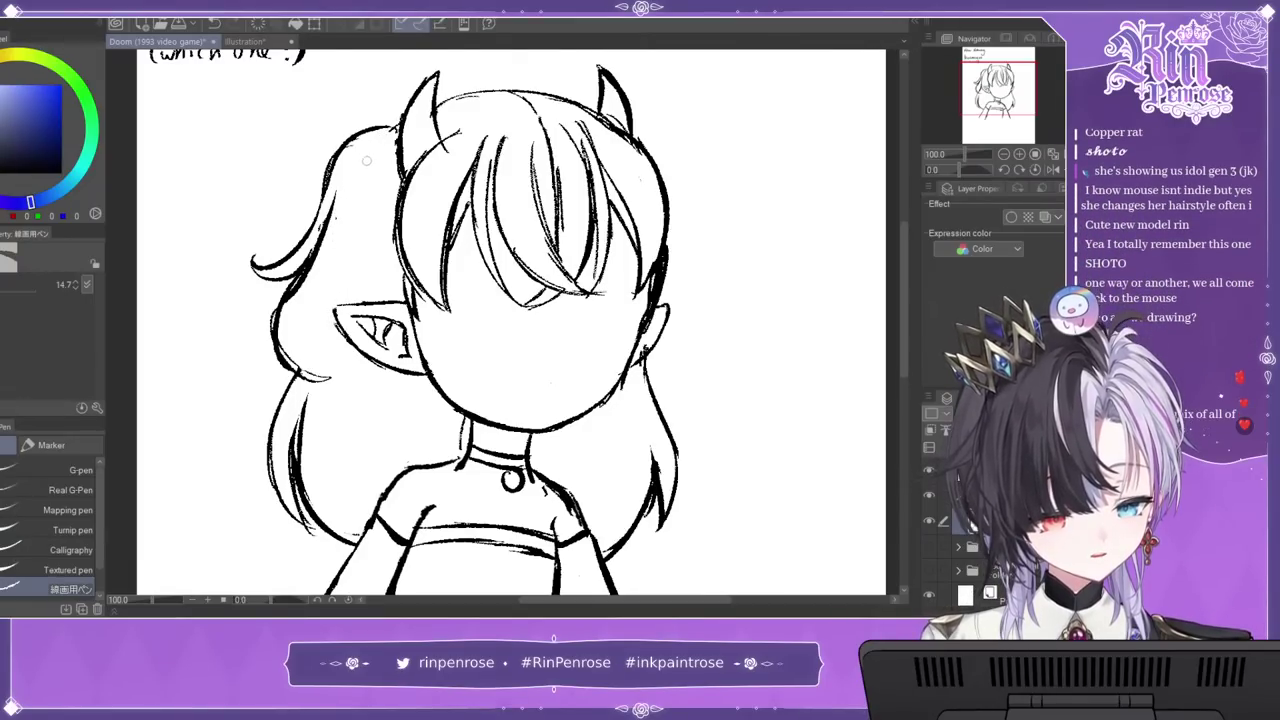
{"action": "mouse_move", "coordinate": [399, 201]}
{"action": "left_mouse_down"}
{"action": "mouse_move", "coordinate": [353, 311]}
{"action": "mouse_move", "coordinate": [354, 383]}
{"action": "left_mouse_up"}
{"action": "mouse_move", "coordinate": [284, 302]}
{"action": "left_mouse_down"}
{"action": "mouse_move", "coordinate": [277, 341]}
{"action": "mouse_move", "coordinate": [352, 302]}
{"action": "left_mouse_up"}
{"action": "key", "text": "c"}
{"action": "key", "text": "c"}
Step: Draw a matching pigtail on the right side of the head with a flicked-out strand and a curl behind the ear
{"action": "left_click_drag", "start_coordinate": [635, 128], "coordinate": [683, 237]}
{"action": "left_click_drag", "start_coordinate": [648, 132], "coordinate": [690, 272]}
{"action": "mouse_move", "coordinate": [682, 222]}
{"action": "left_mouse_down"}
{"action": "mouse_move", "coordinate": [726, 320]}
{"action": "mouse_move", "coordinate": [675, 268]}
{"action": "left_mouse_up"}
{"action": "mouse_move", "coordinate": [668, 318]}
{"action": "left_mouse_down"}
{"action": "mouse_move", "coordinate": [688, 350]}
{"action": "mouse_move", "coordinate": [648, 378]}
{"action": "left_mouse_up"}
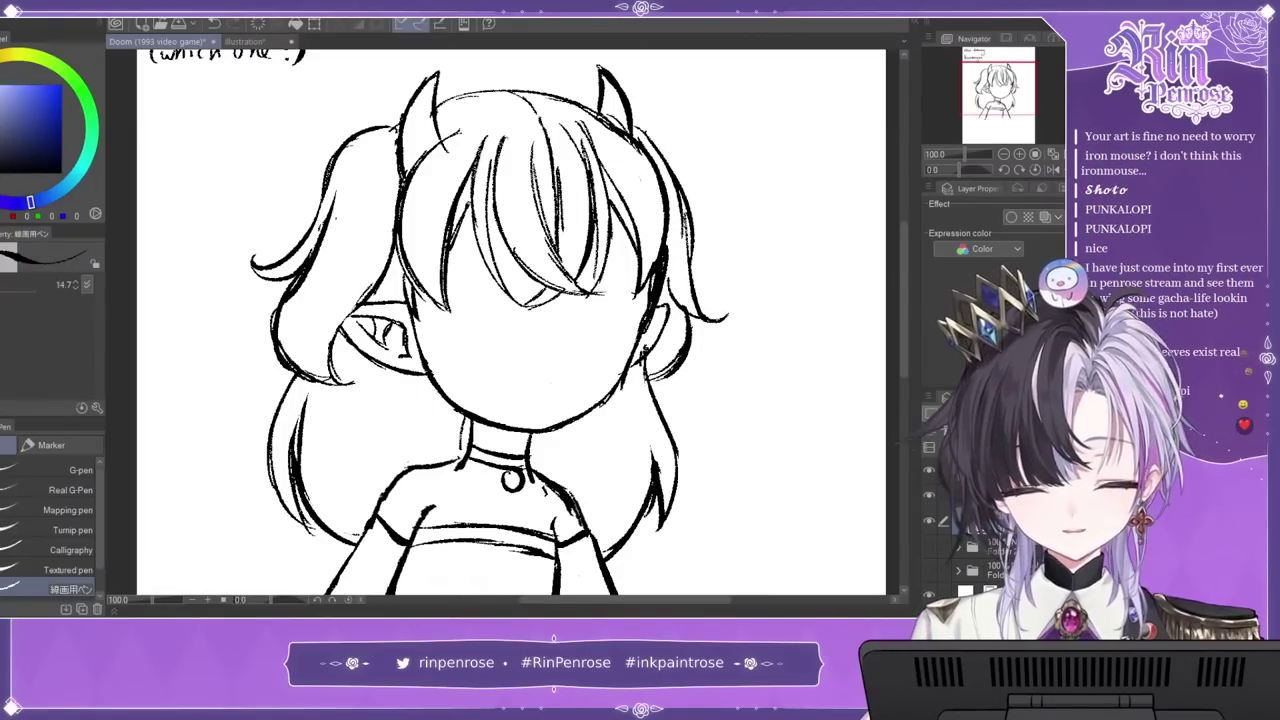
{"action": "key", "text": "ctrl+z"}
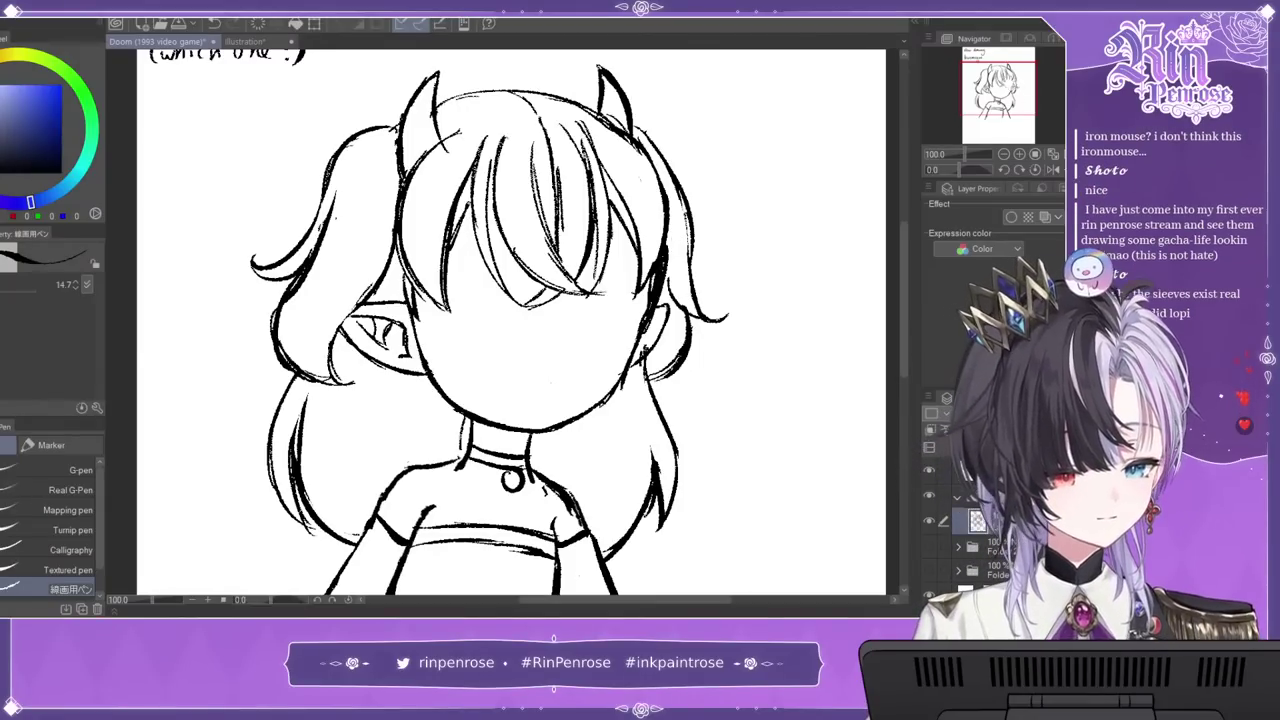
Step: Add a strand line from the top of the fringe to fill out the hair right of the parting
{"action": "mouse_move", "coordinate": [547, 119]}
{"action": "left_mouse_down"}
{"action": "mouse_move", "coordinate": [588, 180]}
{"action": "mouse_move", "coordinate": [560, 232]}
{"action": "mouse_move", "coordinate": [522, 188]}
{"action": "left_mouse_up"}
{"action": "key", "text": "ctrl+z"}
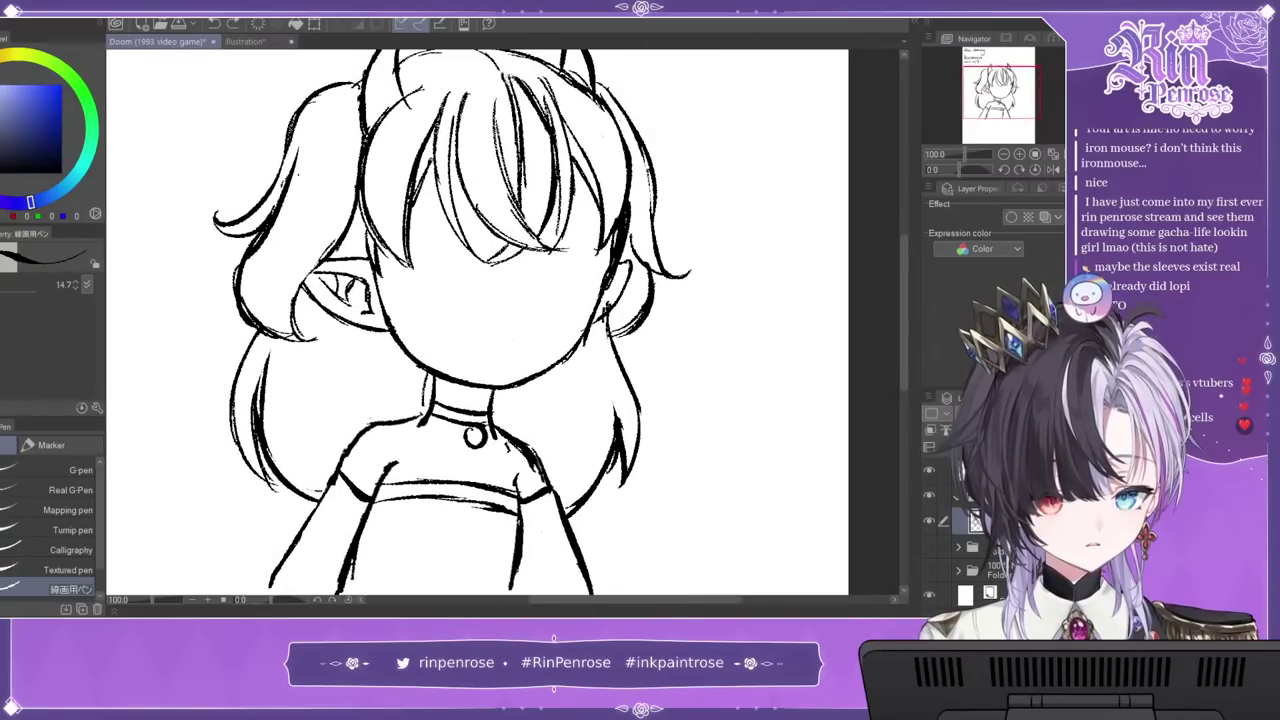
{"action": "left_click_drag", "start_coordinate": [505, 77], "coordinate": [523, 150]}
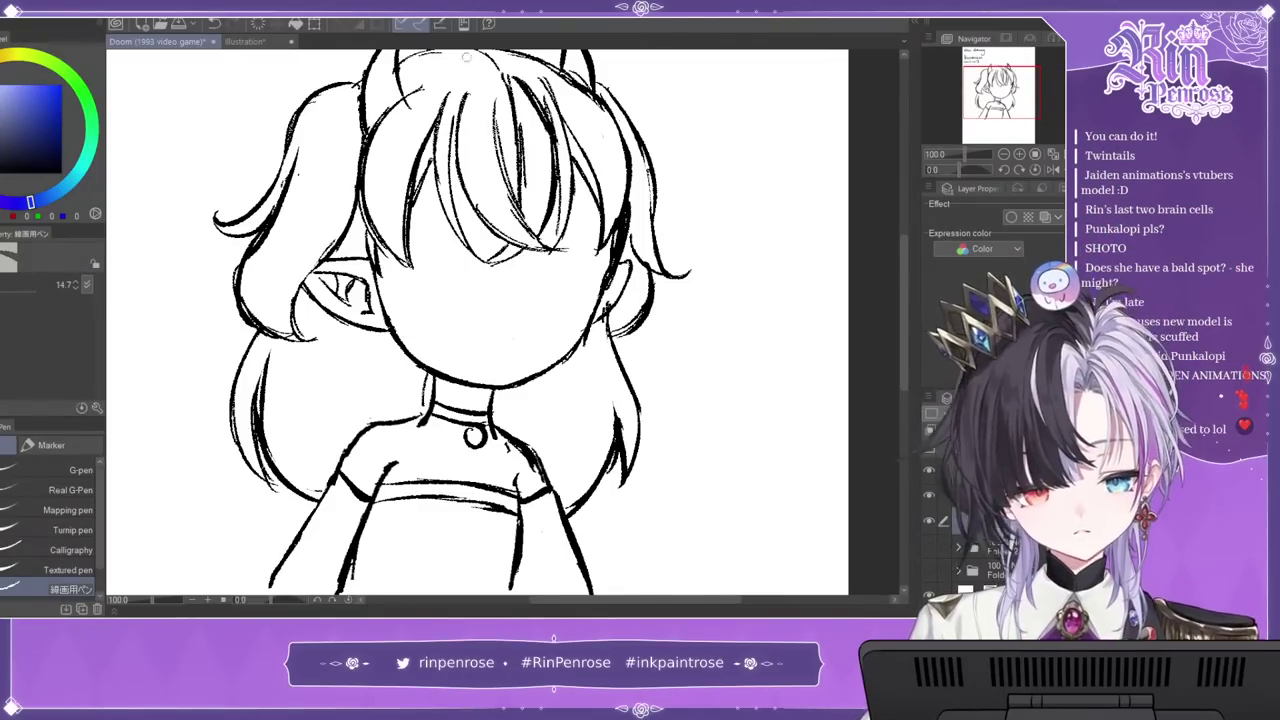
Step: Liquify the fringe slightly downward over the face with a brush size of 340.2
{"action": "left_click_drag", "start_coordinate": [1024, 101], "coordinate": [1014, 94]}
{"action": "key", "text": "j"}
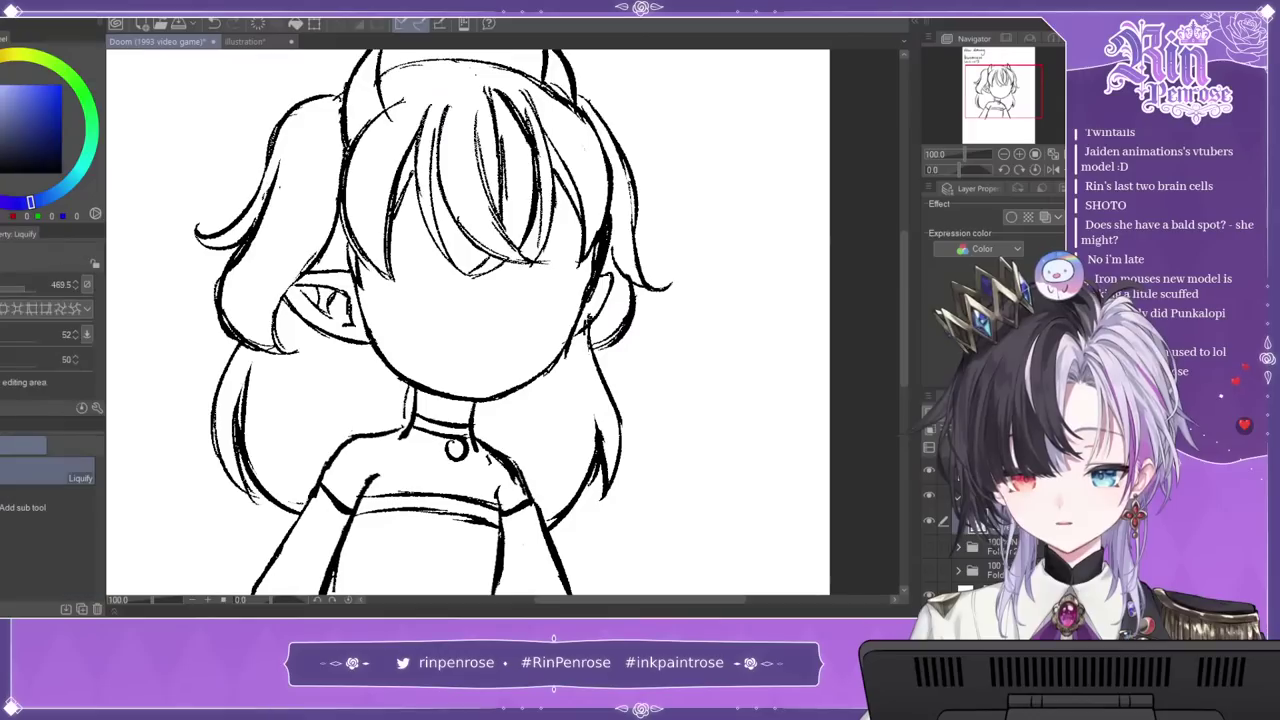
{"action": "left_click", "coordinate": [17, 291]}
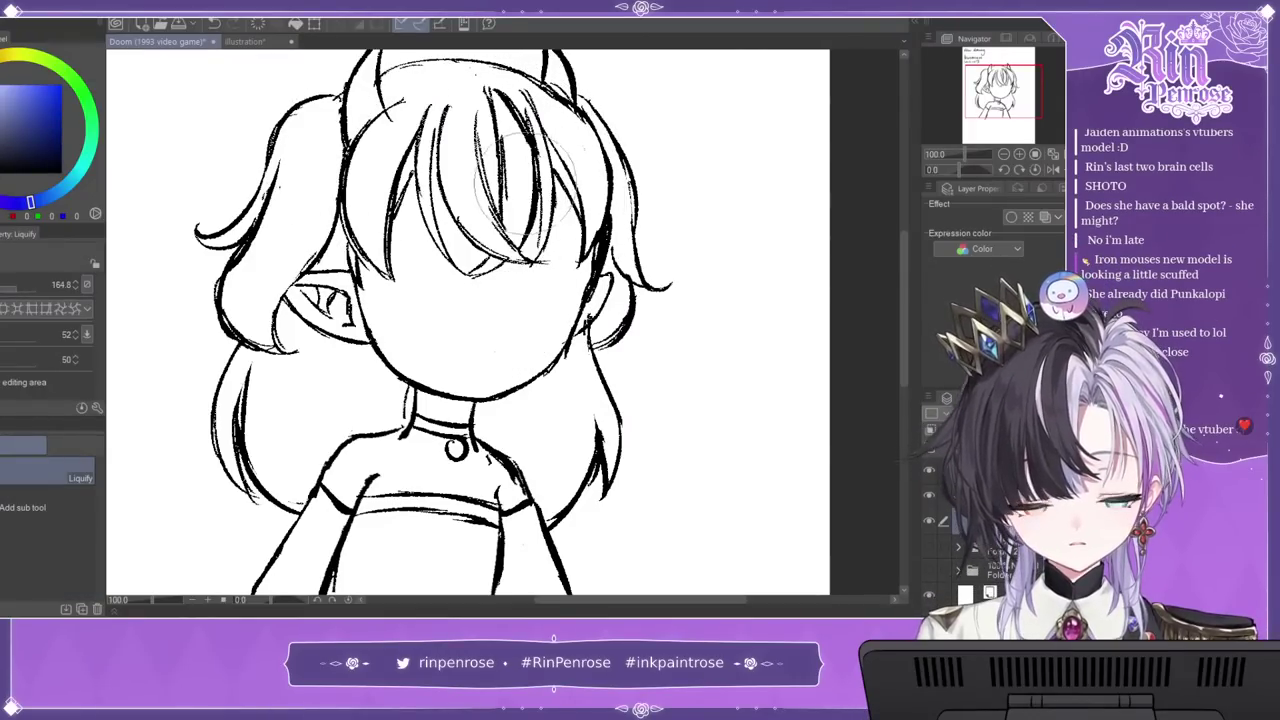
{"action": "left_click_drag", "start_coordinate": [21, 291], "coordinate": [23, 290]}
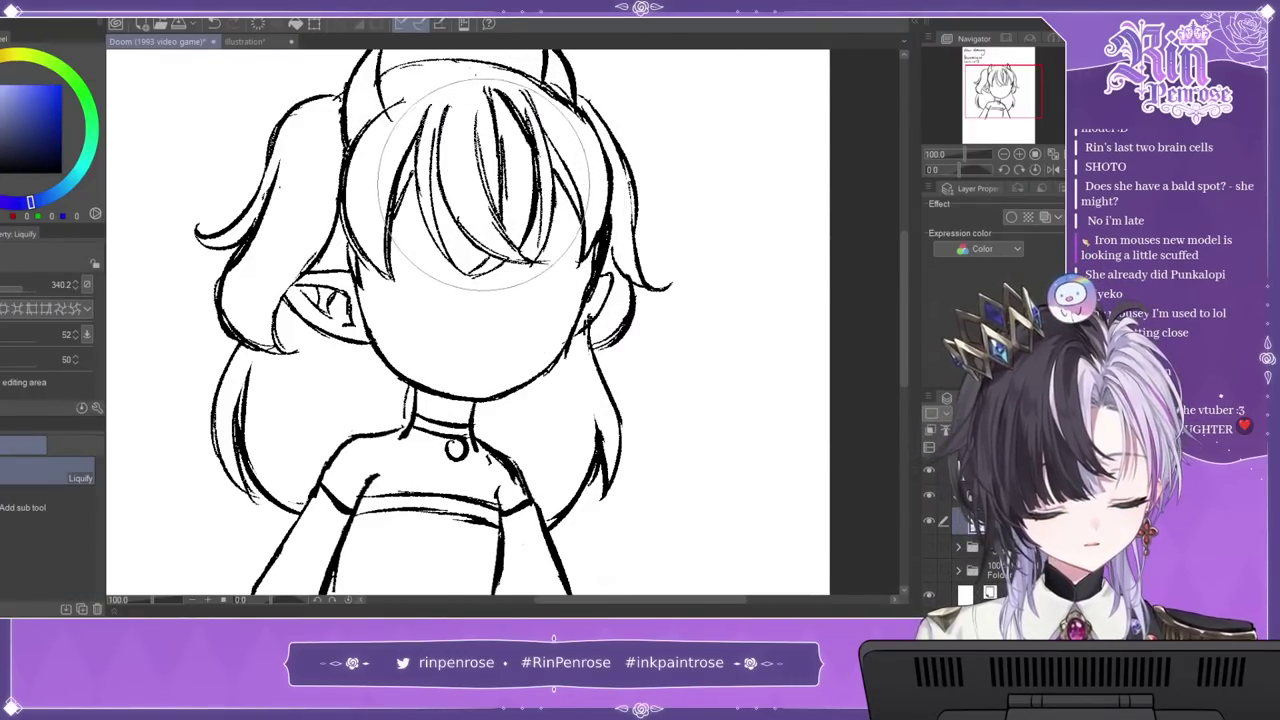
{"action": "mouse_move", "coordinate": [733, 226]}
{"action": "left_mouse_down"}
{"action": "mouse_move", "coordinate": [727, 288]}
{"action": "mouse_move", "coordinate": [733, 232]}
{"action": "left_mouse_up"}
{"action": "left_click_drag", "start_coordinate": [484, 206], "coordinate": [488, 216]}
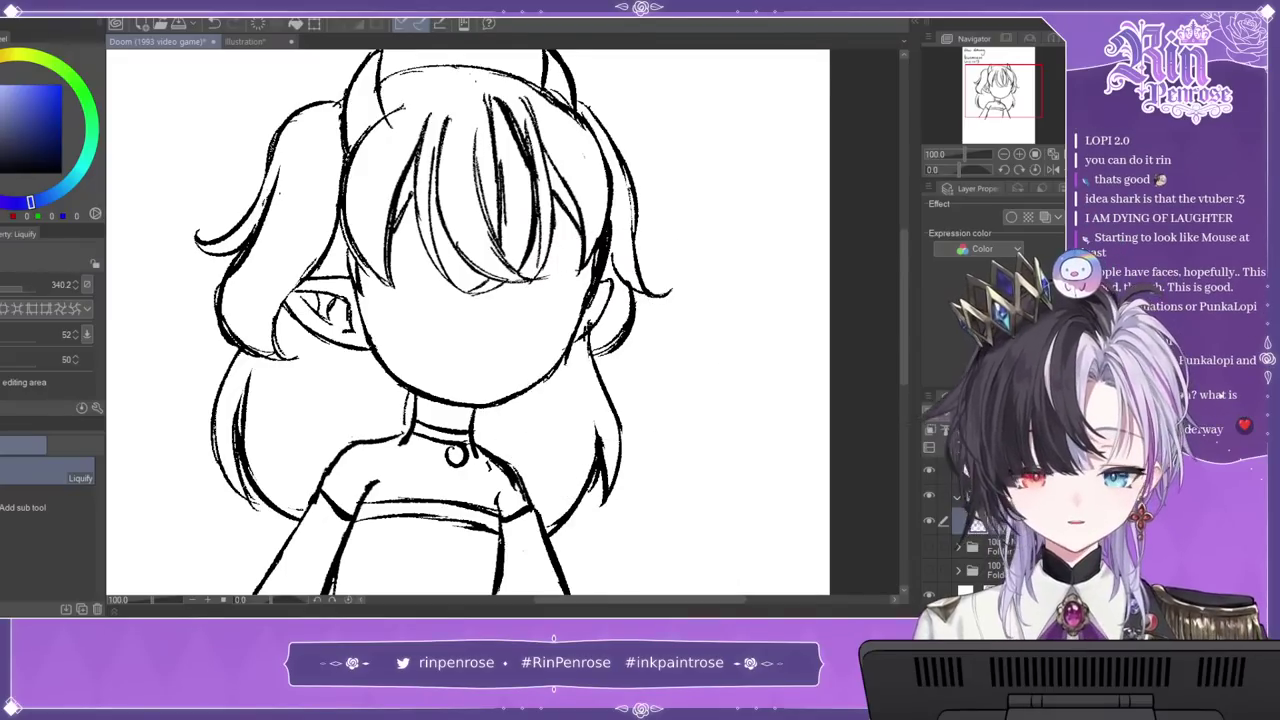
Step: Draw an open triangular smiling mouth and a small dot nose on the lower face with the pen
{"action": "key", "text": "p"}
{"action": "left_click", "coordinate": [1019, 153]}
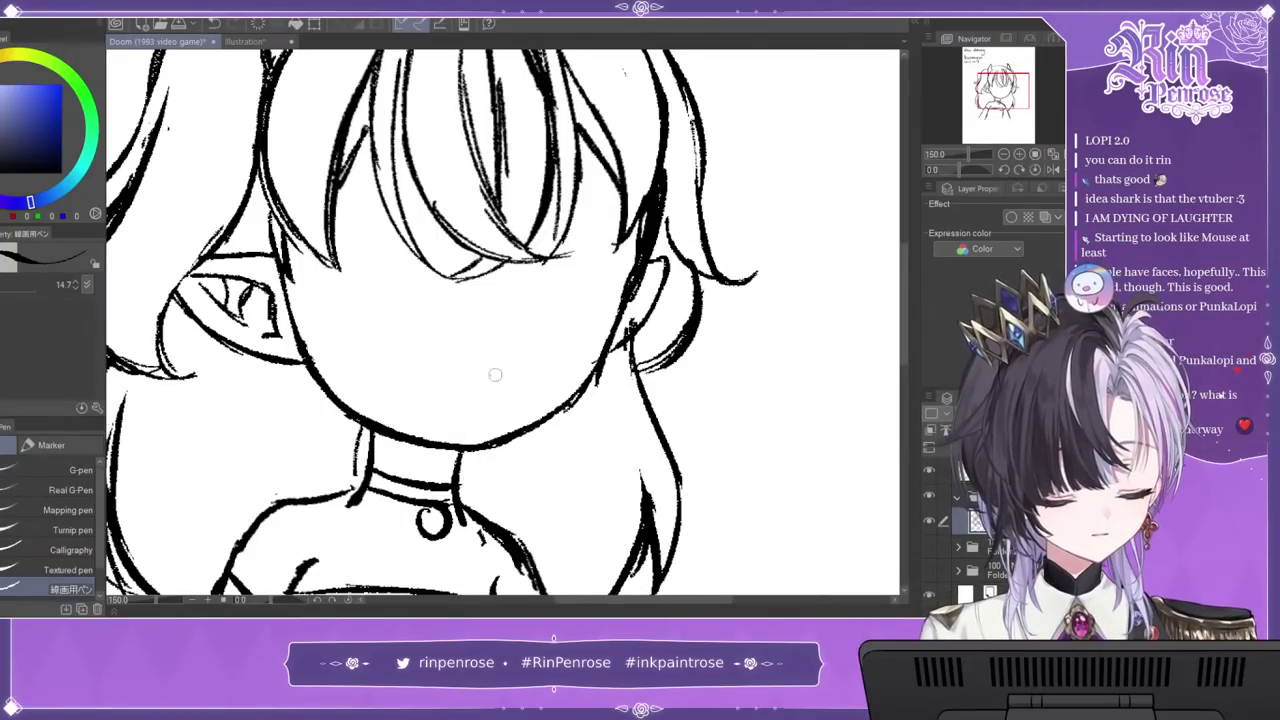
{"action": "mouse_move", "coordinate": [442, 354]}
{"action": "left_mouse_down"}
{"action": "mouse_move", "coordinate": [529, 363]}
{"action": "mouse_move", "coordinate": [458, 376]}
{"action": "mouse_move", "coordinate": [449, 357]}
{"action": "left_mouse_up"}
{"action": "key", "text": "ctrl+z"}
{"action": "mouse_move", "coordinate": [527, 365]}
{"action": "left_mouse_down"}
{"action": "mouse_move", "coordinate": [475, 406]}
{"action": "mouse_move", "coordinate": [434, 357]}
{"action": "mouse_move", "coordinate": [477, 357]}
{"action": "left_mouse_up"}
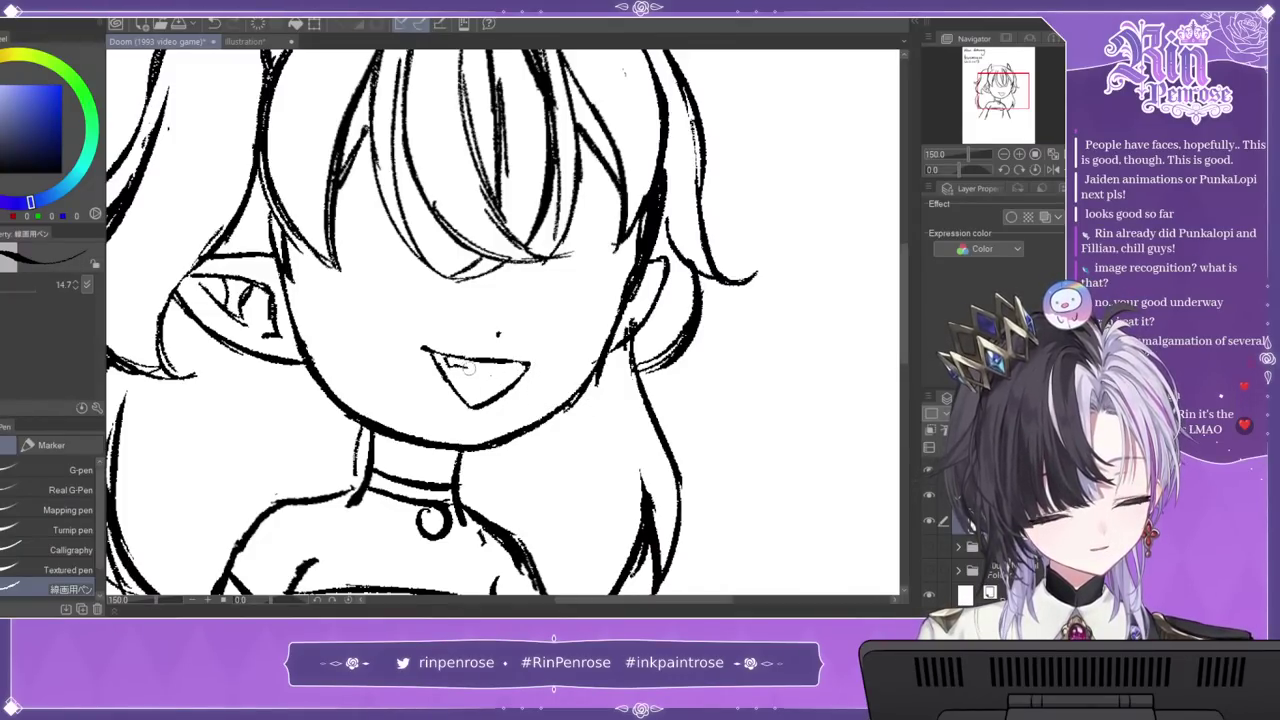
Step: Draw jagged pointed teeth along the upper and lower edges of the mouth and add the tongue line
{"action": "key", "text": "ctrl+z"}
{"action": "left_click_drag", "start_coordinate": [442, 363], "coordinate": [510, 370]}
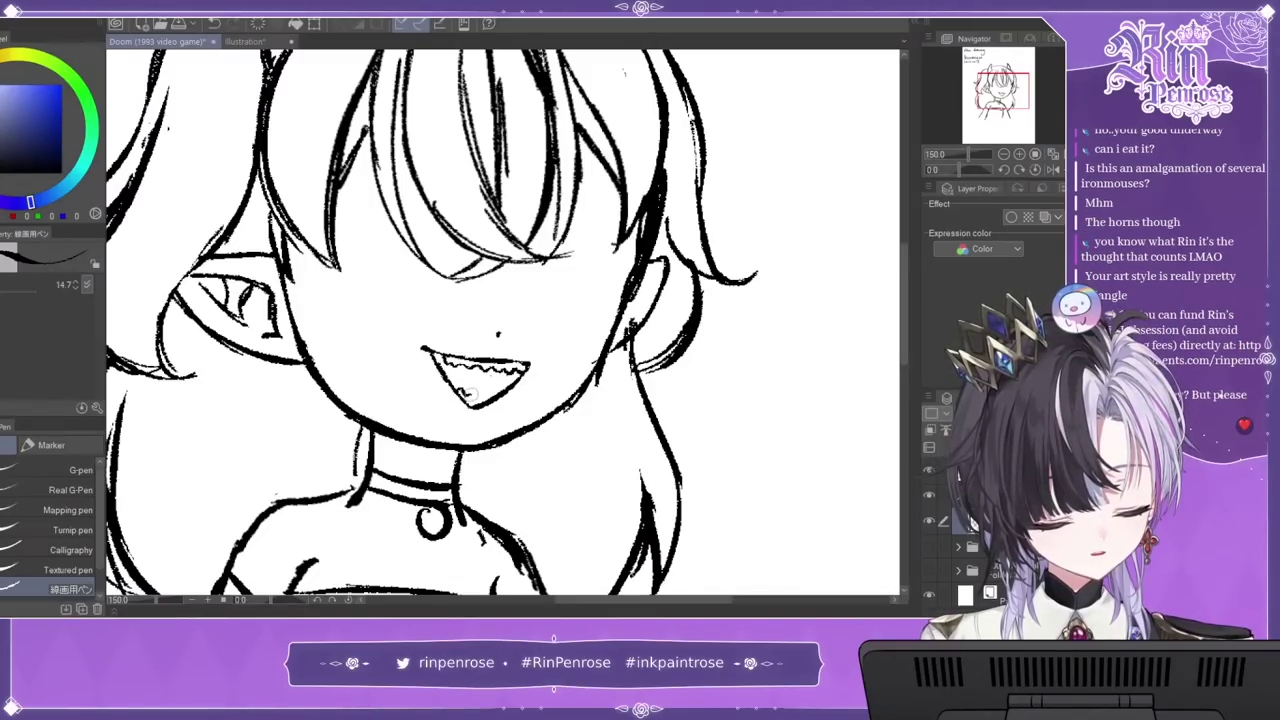
{"action": "mouse_move", "coordinate": [486, 391]}
{"action": "left_mouse_down"}
{"action": "mouse_move", "coordinate": [500, 397]}
{"action": "mouse_move", "coordinate": [519, 375]}
{"action": "mouse_move", "coordinate": [480, 376]}
{"action": "mouse_move", "coordinate": [496, 391]}
{"action": "left_mouse_up"}
{"action": "key", "text": "ctrl+z"}
{"action": "key", "text": "ctrl+z"}
{"action": "key", "text": "ctrl+z"}
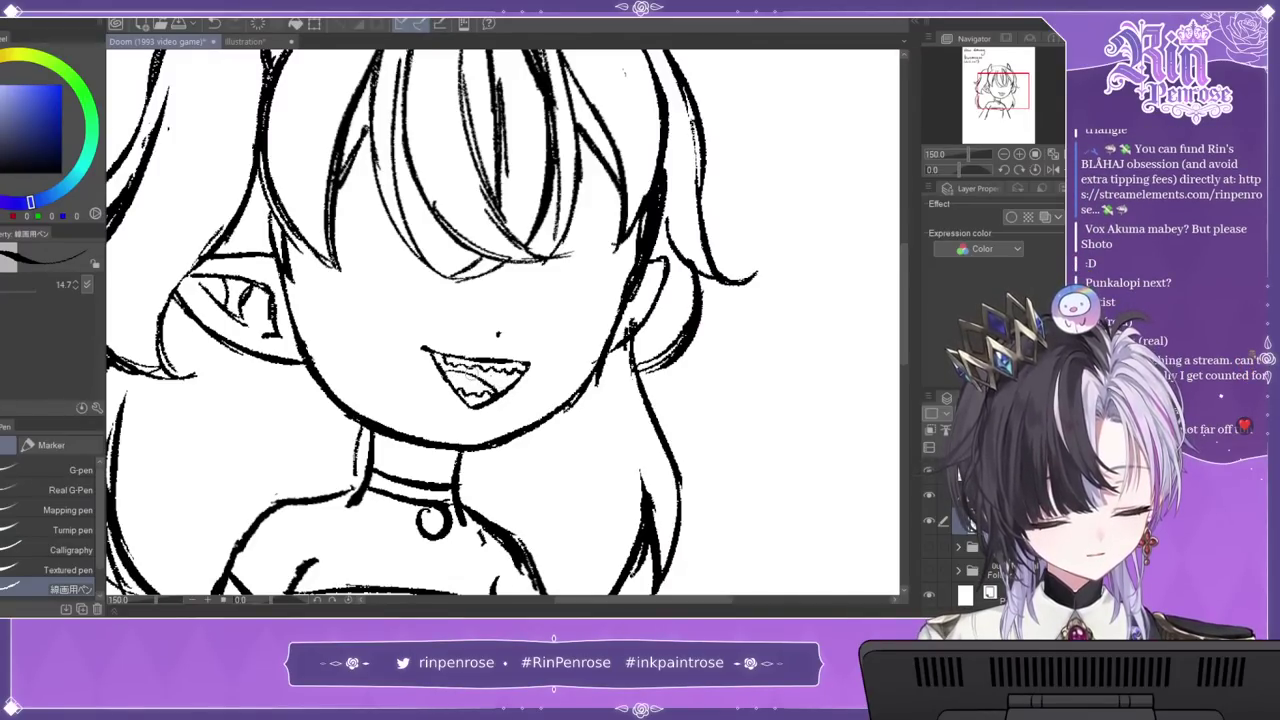
Step: Draw two tall solid black oval eyes just below the fringe
{"action": "left_click", "coordinate": [1004, 155]}
{"action": "left_click", "coordinate": [1004, 155]}
{"action": "left_click", "coordinate": [1020, 155]}
{"action": "left_click", "coordinate": [1020, 155]}
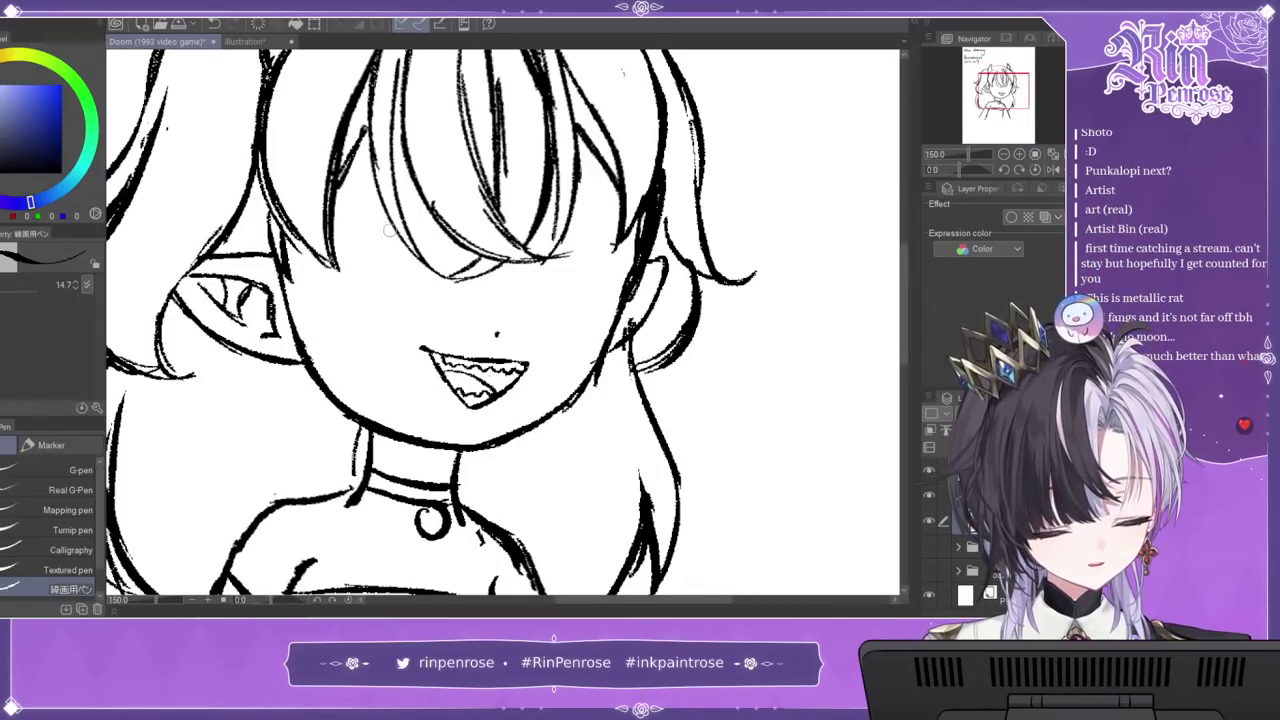
{"action": "mouse_move", "coordinate": [398, 264]}
{"action": "left_mouse_down"}
{"action": "mouse_move", "coordinate": [398, 296]}
{"action": "mouse_move", "coordinate": [395, 240]}
{"action": "mouse_move", "coordinate": [408, 251]}
{"action": "left_mouse_up"}
{"action": "mouse_move", "coordinate": [542, 253]}
{"action": "left_mouse_down"}
{"action": "mouse_move", "coordinate": [563, 233]}
{"action": "mouse_move", "coordinate": [540, 280]}
{"action": "mouse_move", "coordinate": [552, 302]}
{"action": "left_mouse_up"}
{"action": "mouse_move", "coordinate": [562, 232]}
{"action": "left_mouse_down"}
{"action": "mouse_move", "coordinate": [560, 292]}
{"action": "mouse_move", "coordinate": [568, 231]}
{"action": "mouse_move", "coordinate": [565, 244]}
{"action": "left_mouse_up"}
{"action": "mouse_move", "coordinate": [405, 238]}
{"action": "left_mouse_down"}
{"action": "mouse_move", "coordinate": [388, 222]}
{"action": "mouse_move", "coordinate": [384, 246]}
{"action": "left_mouse_up"}
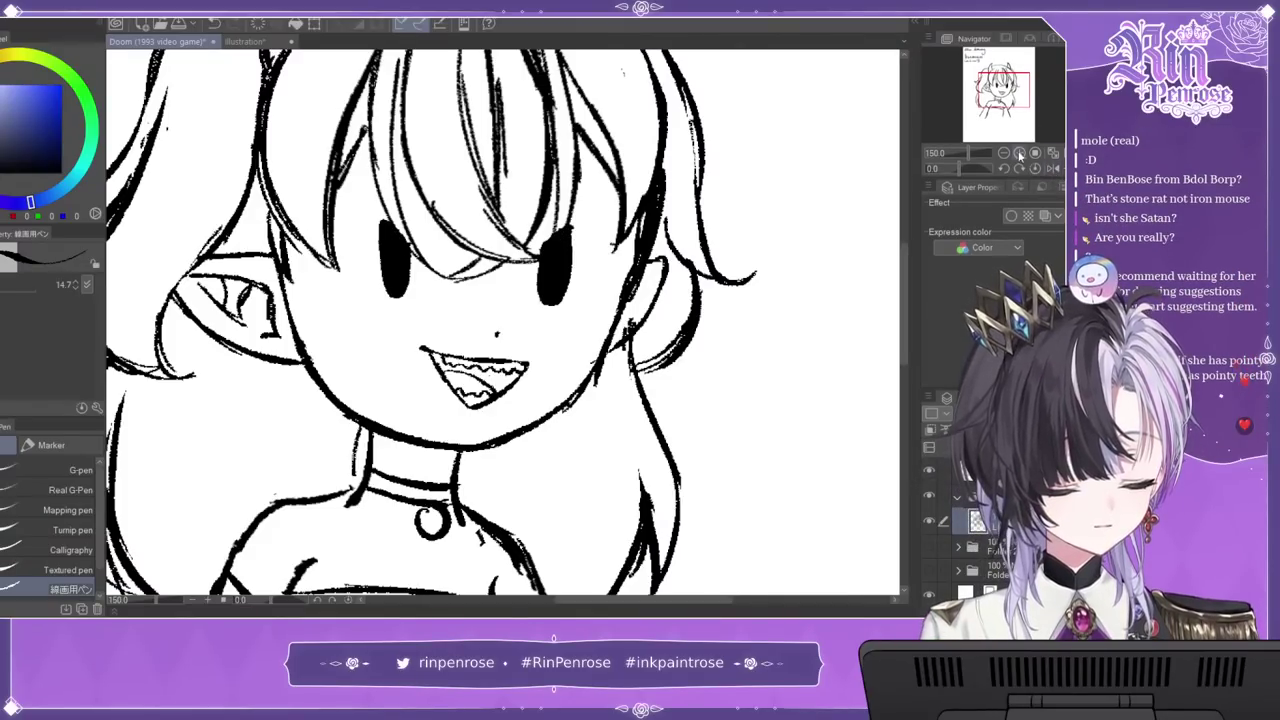
Step: Check the face mirrored, then add eyelashes and white highlights to both eyes
{"action": "left_click", "coordinate": [1053, 169]}
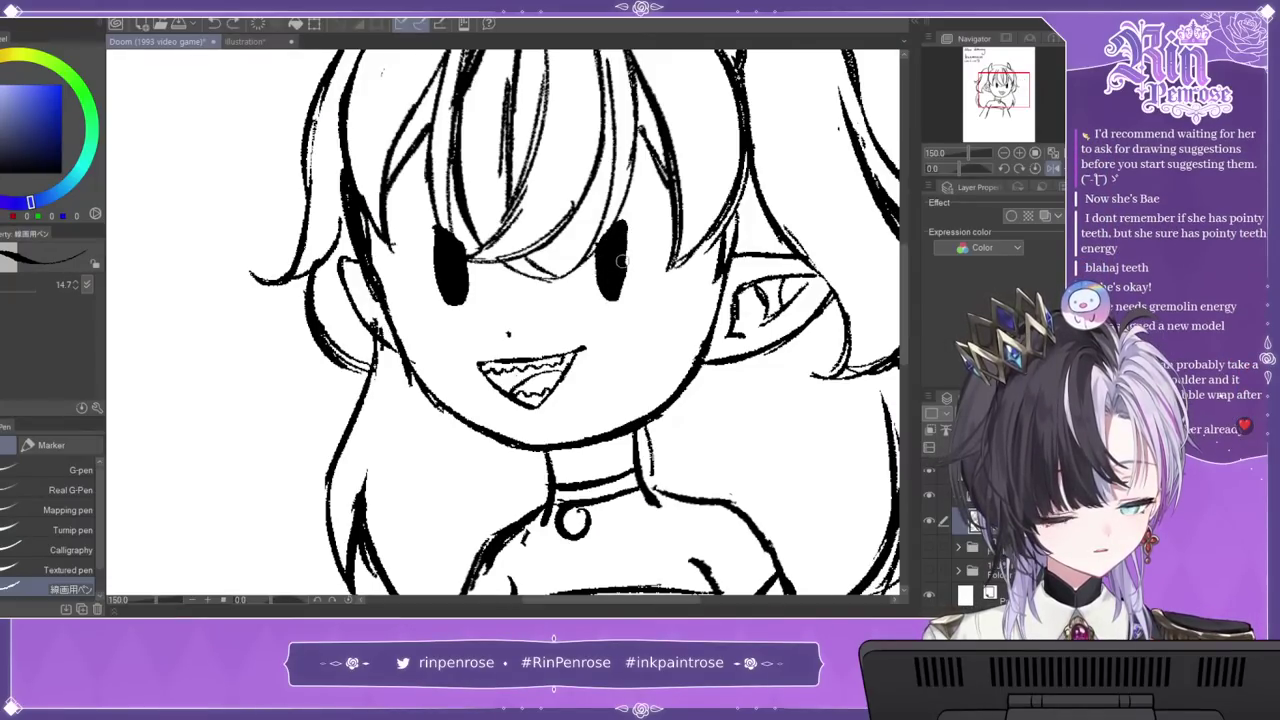
{"action": "left_click", "coordinate": [1052, 168]}
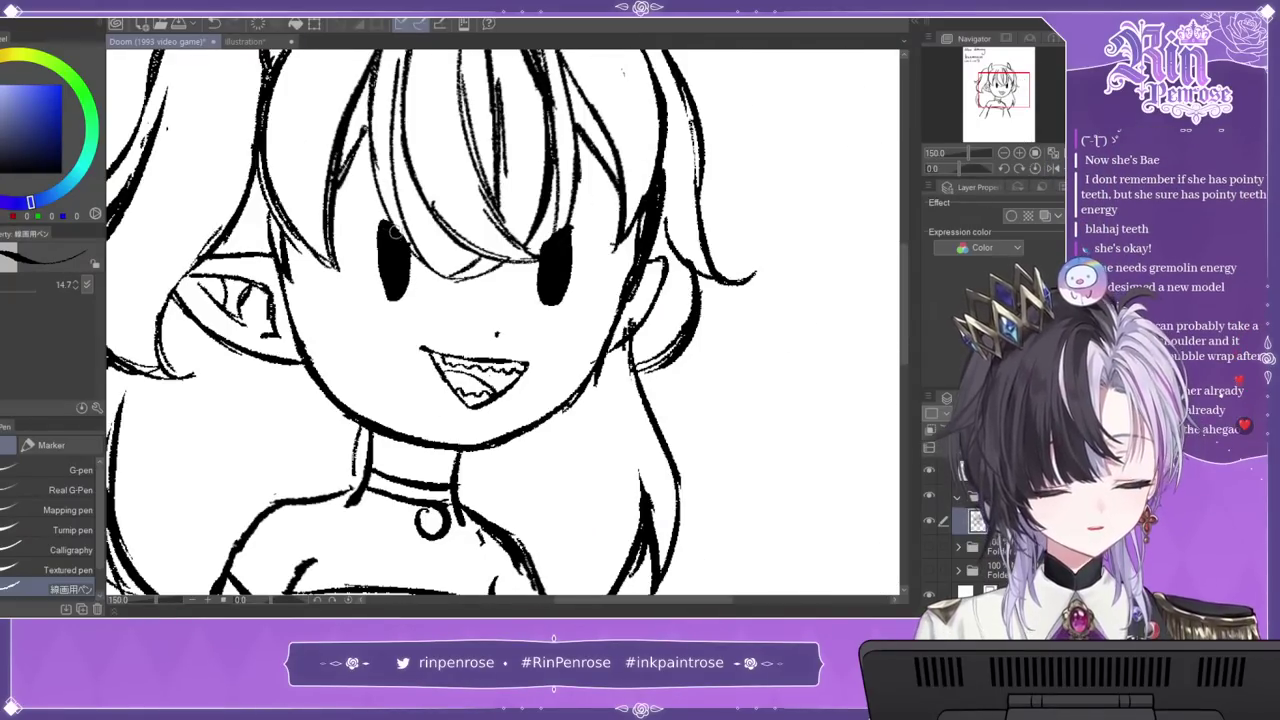
{"action": "mouse_move", "coordinate": [568, 245]}
{"action": "left_mouse_down"}
{"action": "mouse_move", "coordinate": [579, 234]}
{"action": "mouse_move", "coordinate": [571, 252]}
{"action": "left_mouse_up"}
{"action": "left_click_drag", "start_coordinate": [370, 232], "coordinate": [386, 264]}
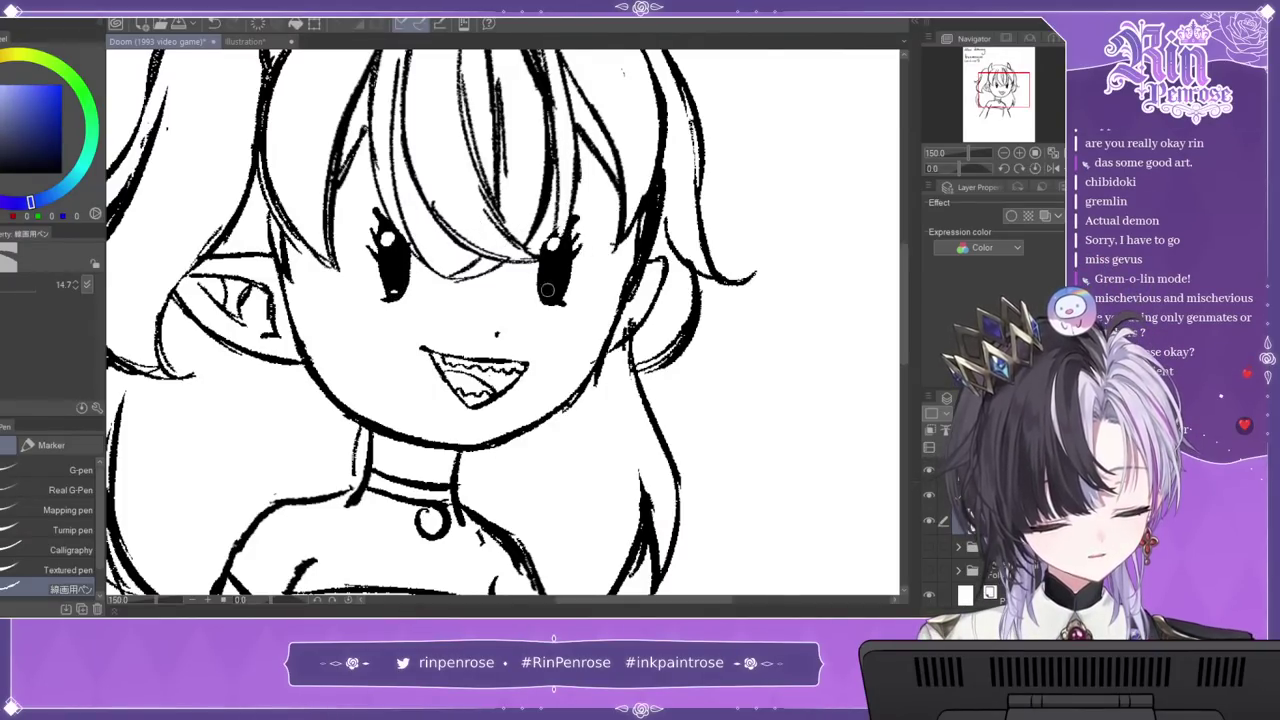
Step: Make an empty layer below the line art active and set the drawing color to pink, RGB 243, 149, 191
{"action": "left_click", "coordinate": [1004, 153]}
{"action": "left_click", "coordinate": [1004, 153]}
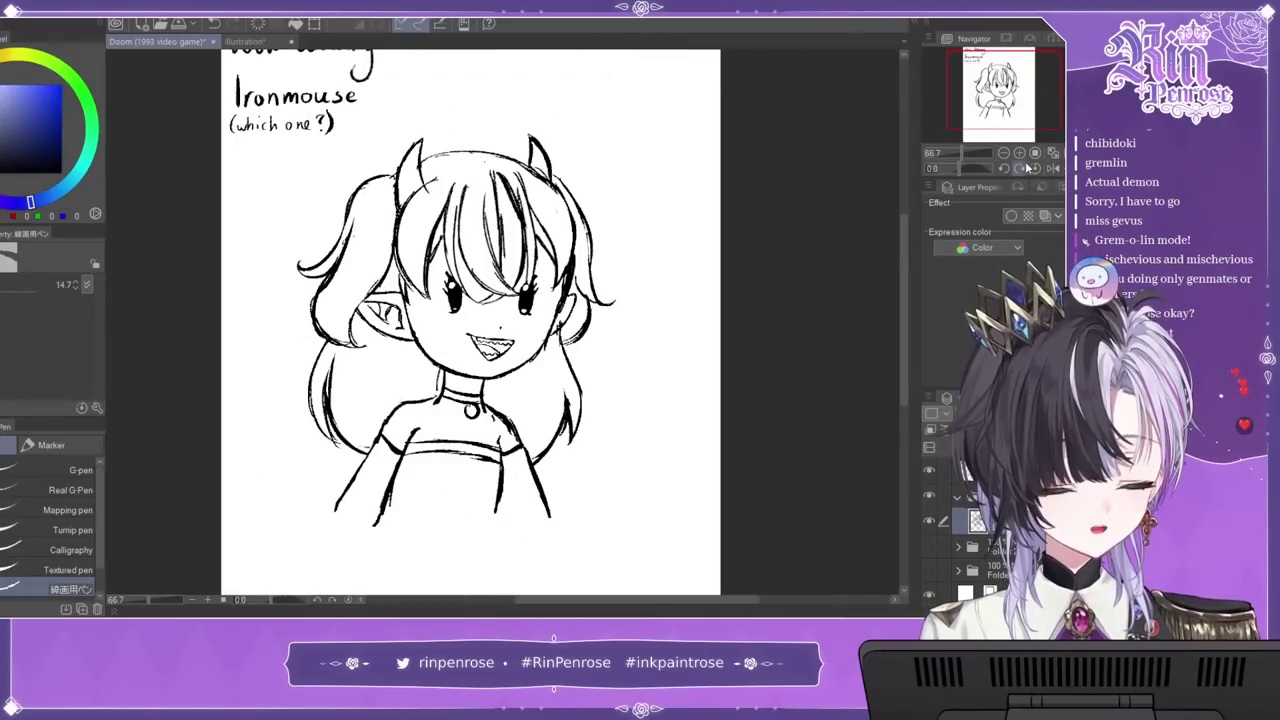
{"action": "left_click", "coordinate": [1019, 153]}
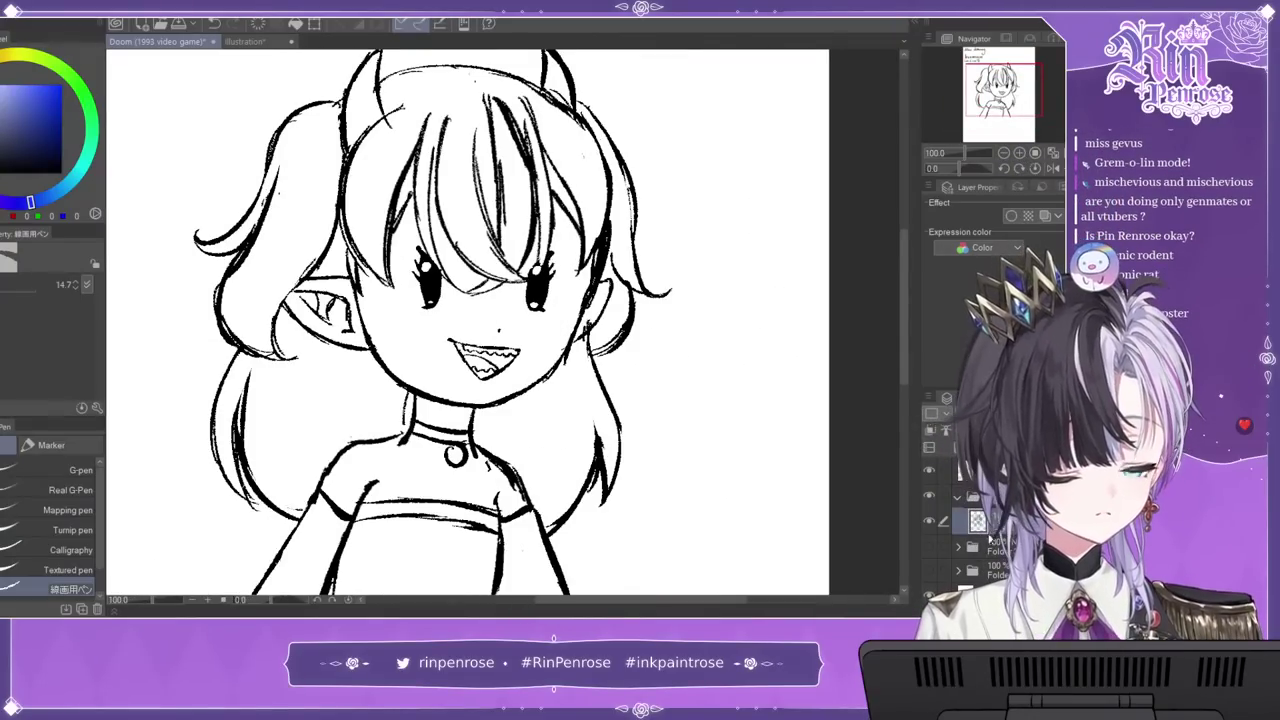
{"action": "left_click", "coordinate": [997, 547]}
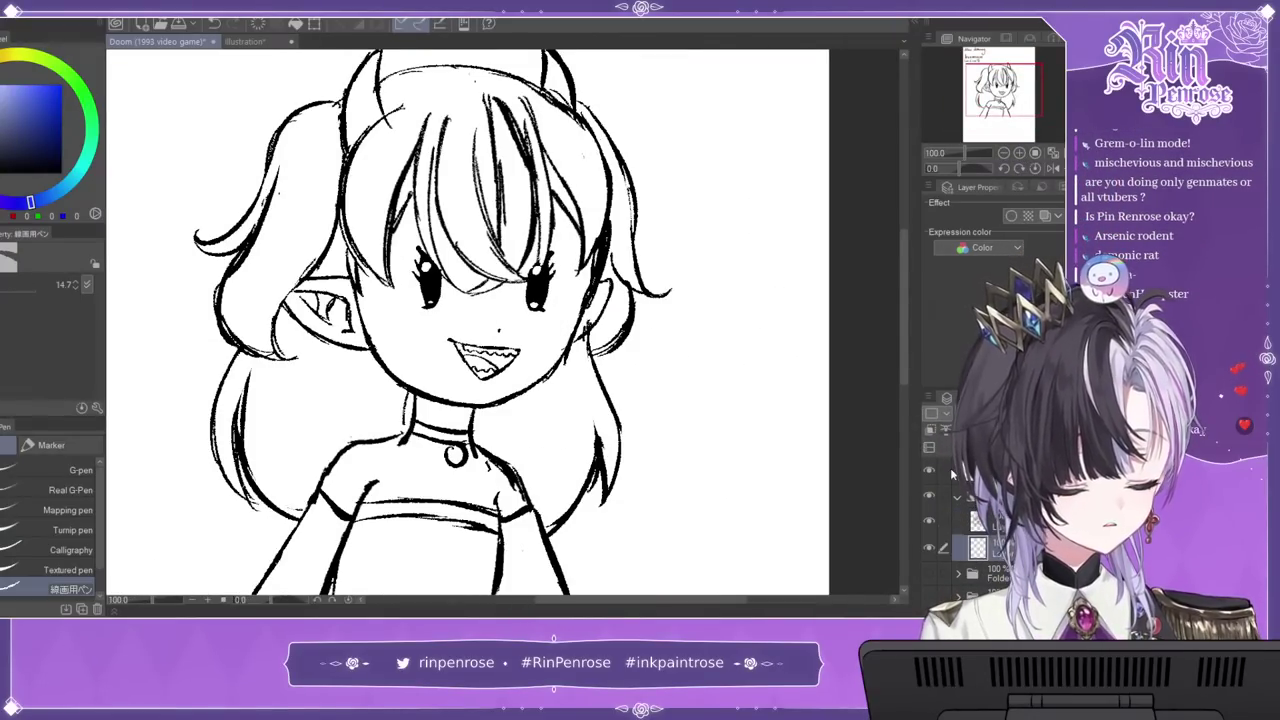
{"action": "left_click", "coordinate": [0, 128]}
{"action": "left_click_drag", "start_coordinate": [30, 122], "coordinate": [7, 88]}
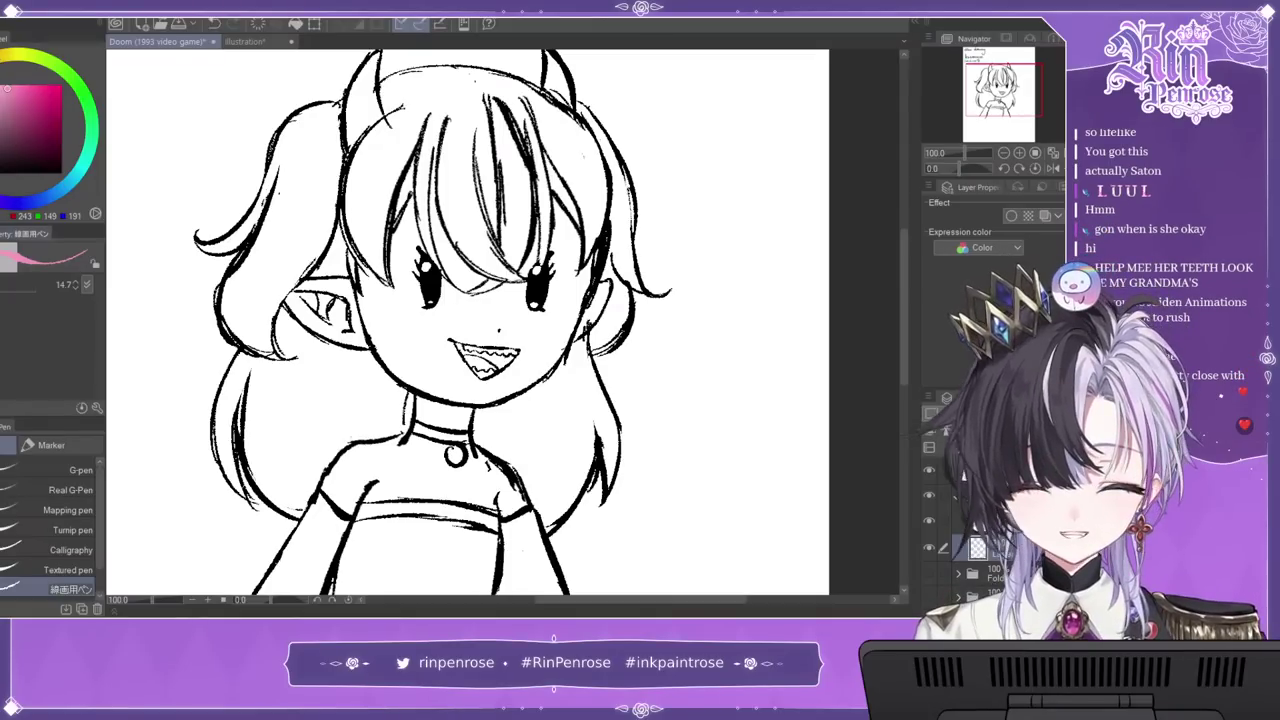
Step: Fill the left back hair and left pigtail, including its outward curl, with pink
{"action": "key", "text": "g"}
{"action": "left_click", "coordinate": [346, 407]}
{"action": "left_click", "coordinate": [238, 389]}
{"action": "left_click", "coordinate": [305, 202]}
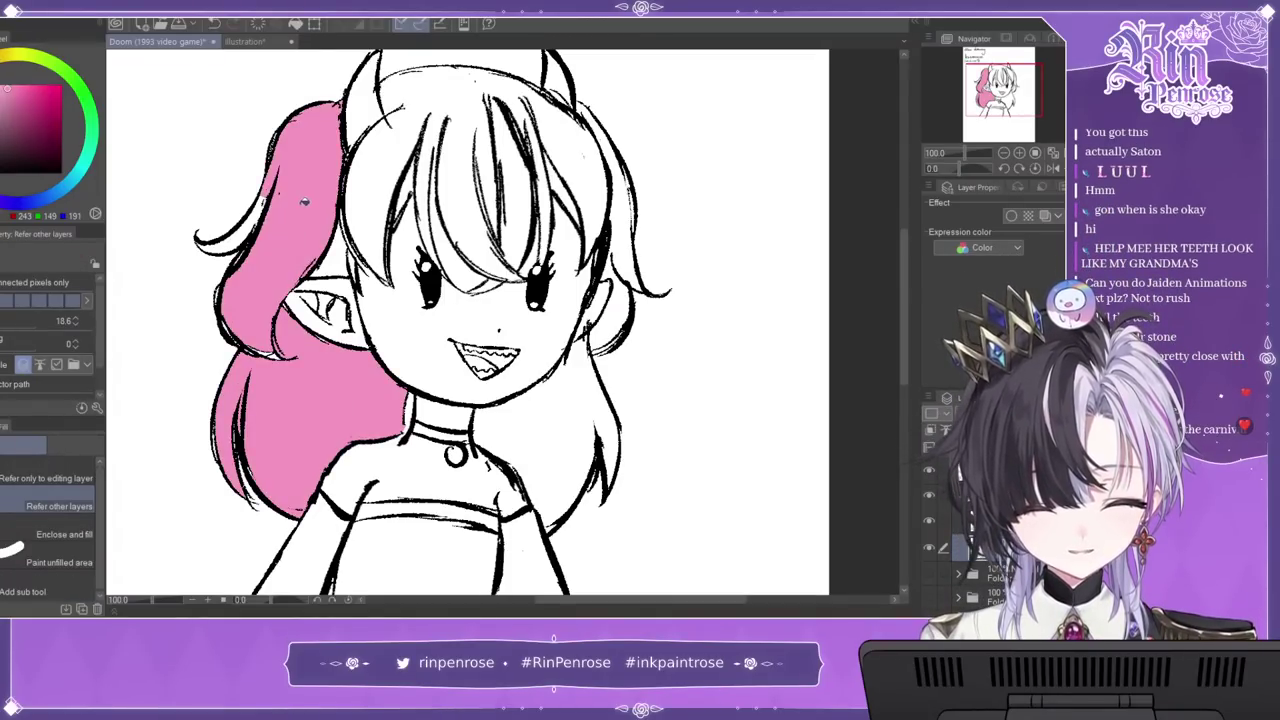
{"action": "left_click", "coordinate": [248, 232]}
Step: Fill the crown of the head and the fringe strands with pink, including the small unfilled gaps
{"action": "left_click", "coordinate": [421, 147]}
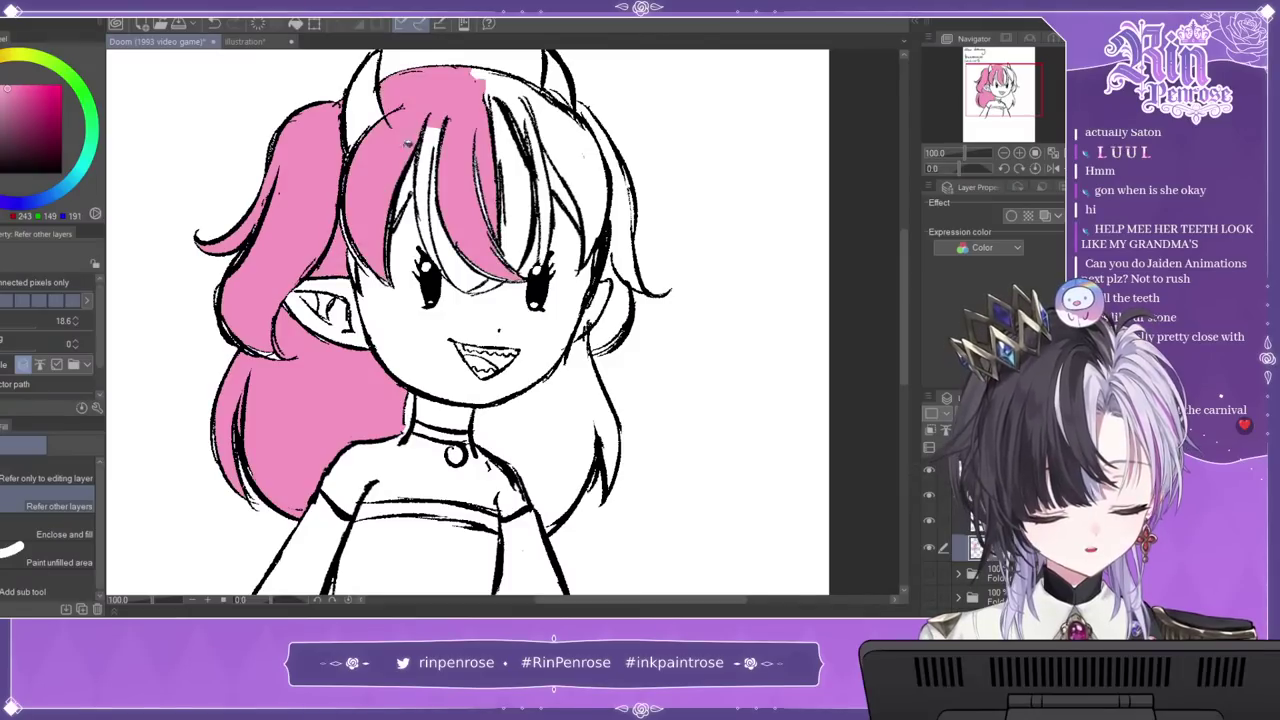
{"action": "left_click", "coordinate": [506, 96]}
{"action": "left_click", "coordinate": [510, 200]}
{"action": "left_click", "coordinate": [430, 207]}
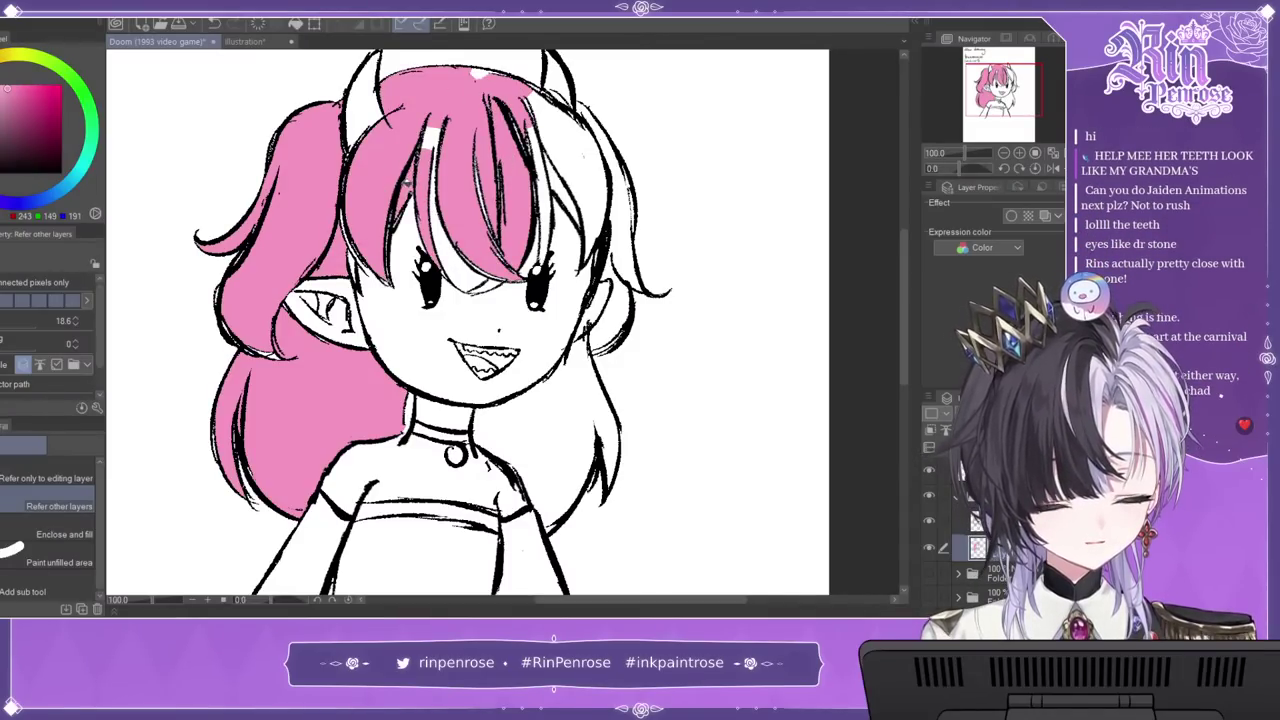
{"action": "left_click", "coordinate": [431, 145]}
{"action": "left_click", "coordinate": [484, 72]}
Step: Fill the right side of the hair, the right pigtail and the right back hair with pink
{"action": "left_click", "coordinate": [560, 145]}
{"action": "left_click", "coordinate": [625, 205]}
{"action": "left_click", "coordinate": [621, 306]}
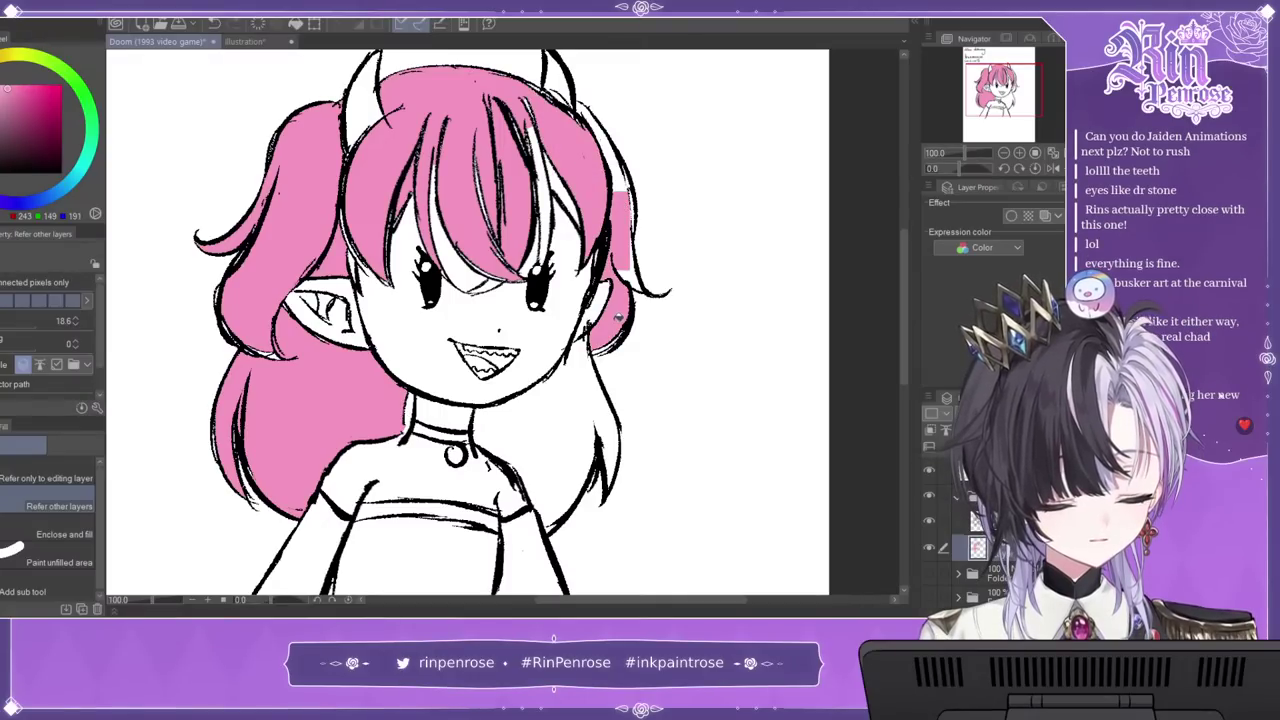
{"action": "left_click", "coordinate": [577, 378]}
{"action": "left_click", "coordinate": [556, 184]}
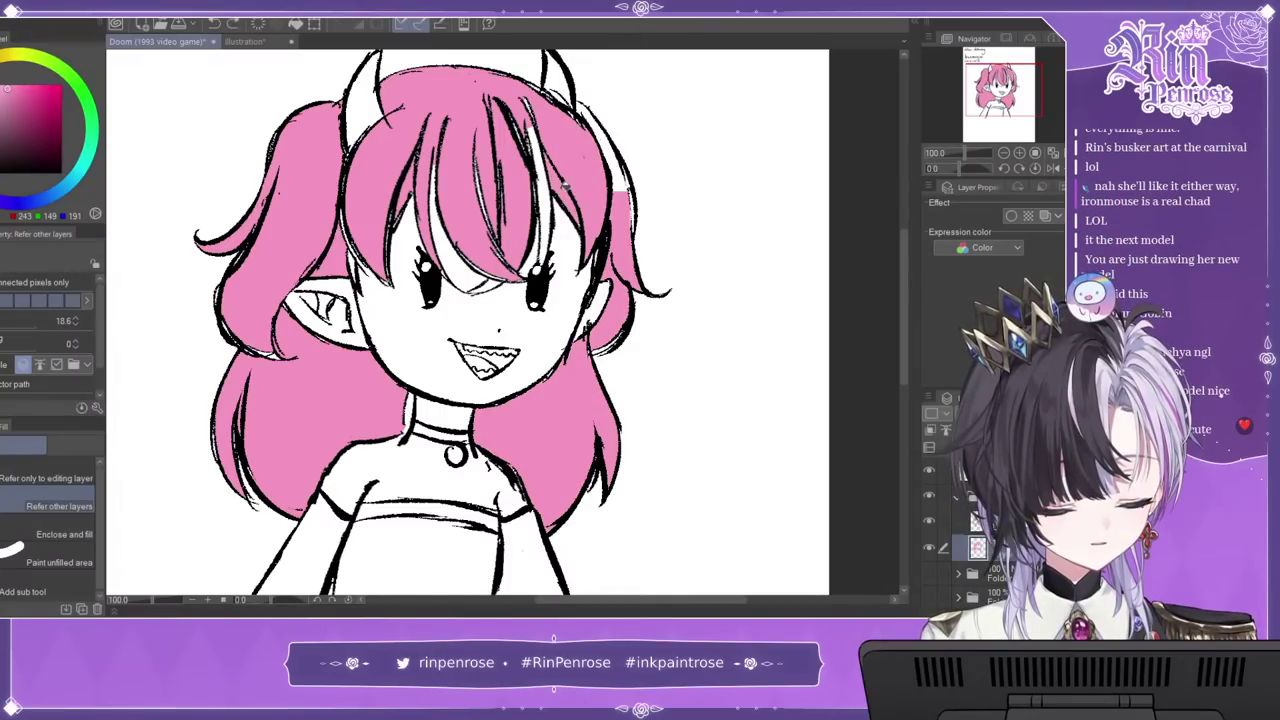
{"action": "left_click", "coordinate": [541, 182]}
{"action": "left_click", "coordinate": [622, 167]}
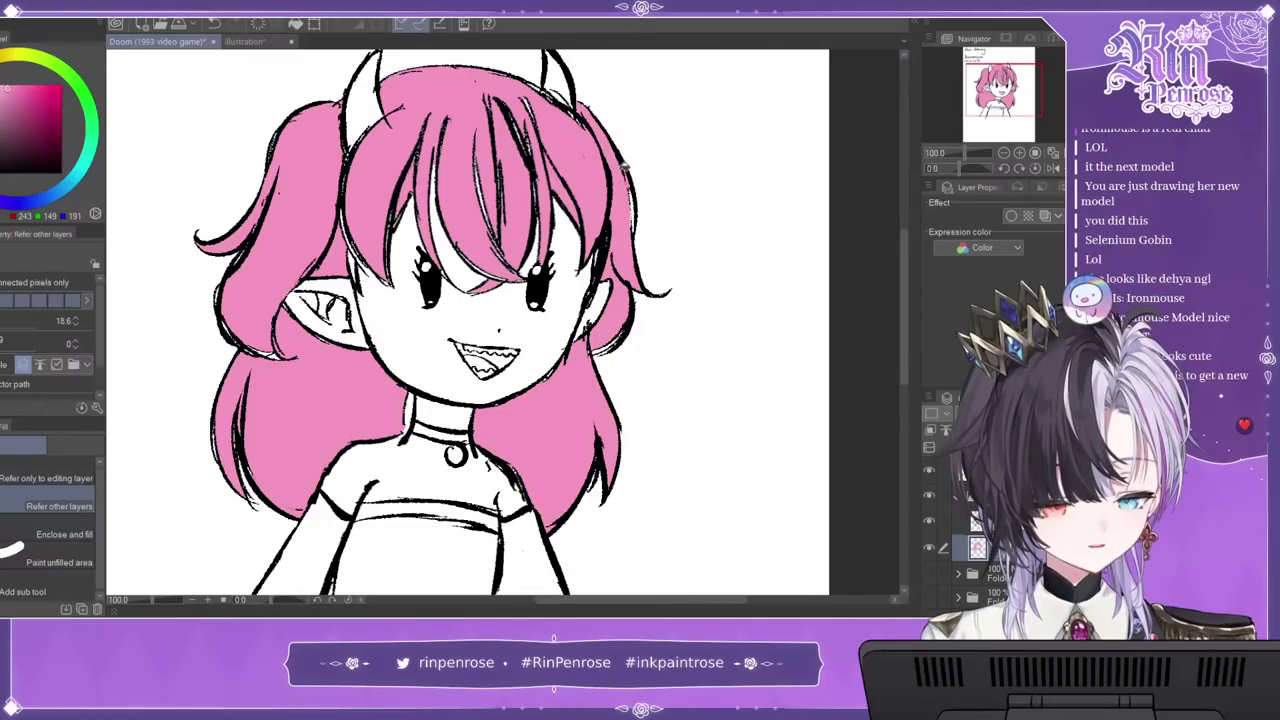
Step: Paint over the remaining white gaps beside the neck and in the fringe strands with the pink pen
{"action": "key", "text": "p"}
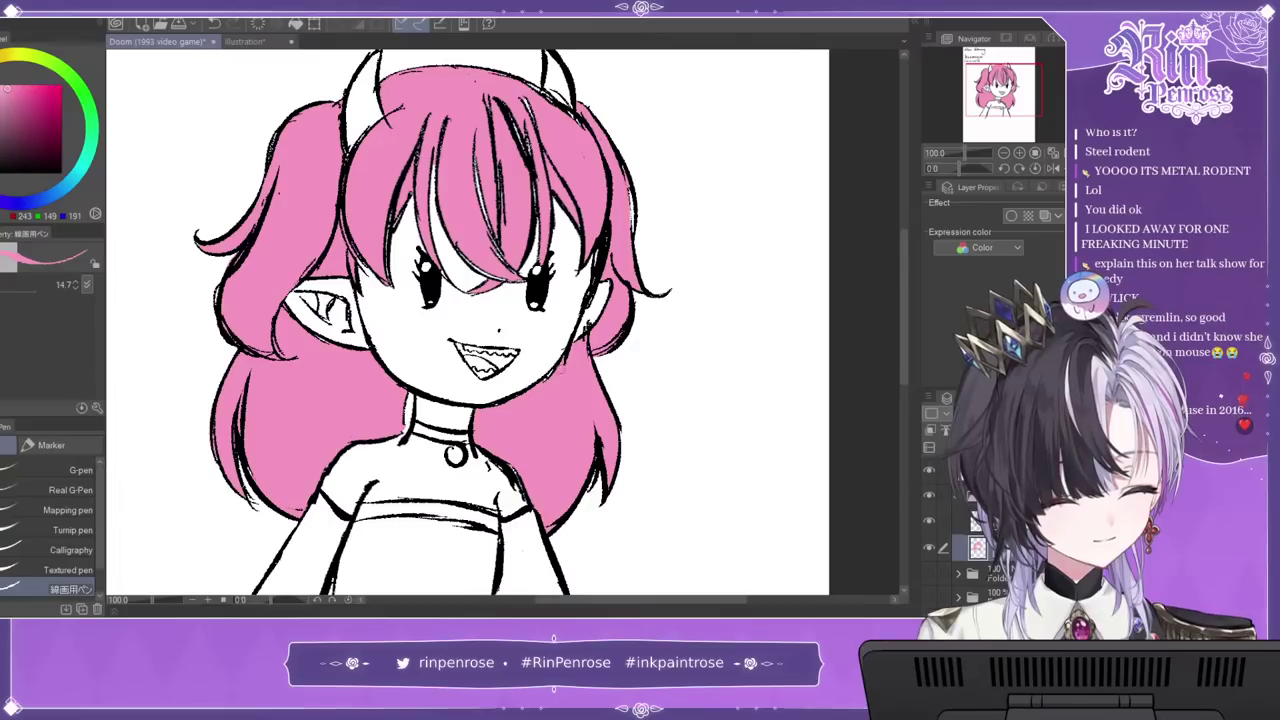
{"action": "left_click_drag", "start_coordinate": [404, 392], "coordinate": [408, 436]}
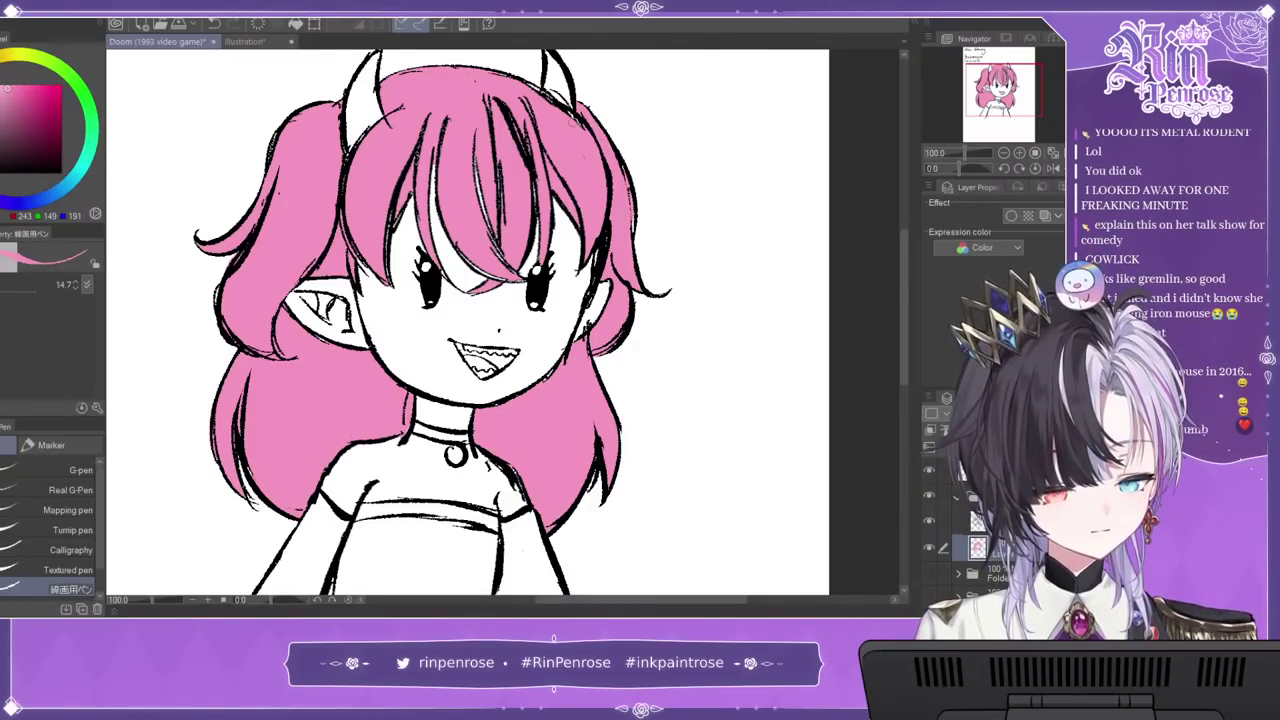
{"action": "mouse_move", "coordinate": [476, 163]}
{"action": "left_mouse_down"}
{"action": "mouse_move", "coordinate": [496, 243]}
{"action": "mouse_move", "coordinate": [476, 266]}
{"action": "mouse_move", "coordinate": [397, 213]}
{"action": "left_mouse_up"}
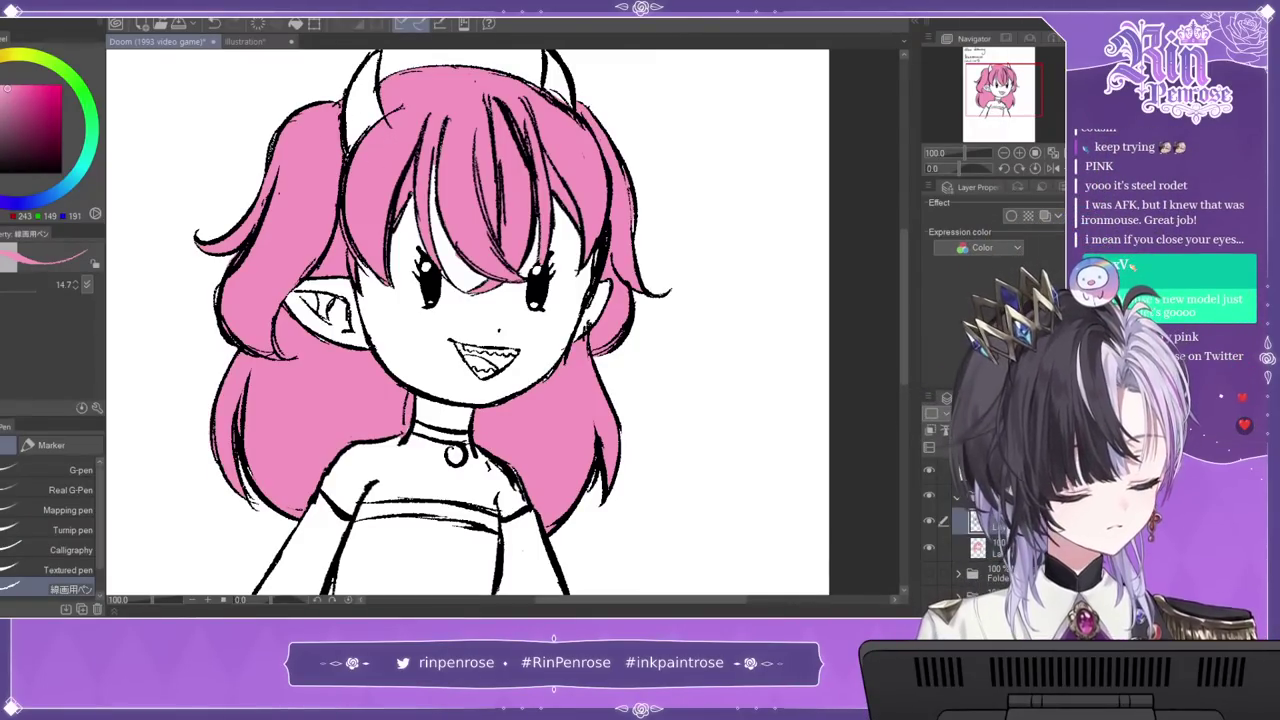
Step: Draw a round black-outlined bell with small inner markings where the left pigtail meets the horn
{"action": "left_click_drag", "start_coordinate": [48, 117], "coordinate": [72, 184]}
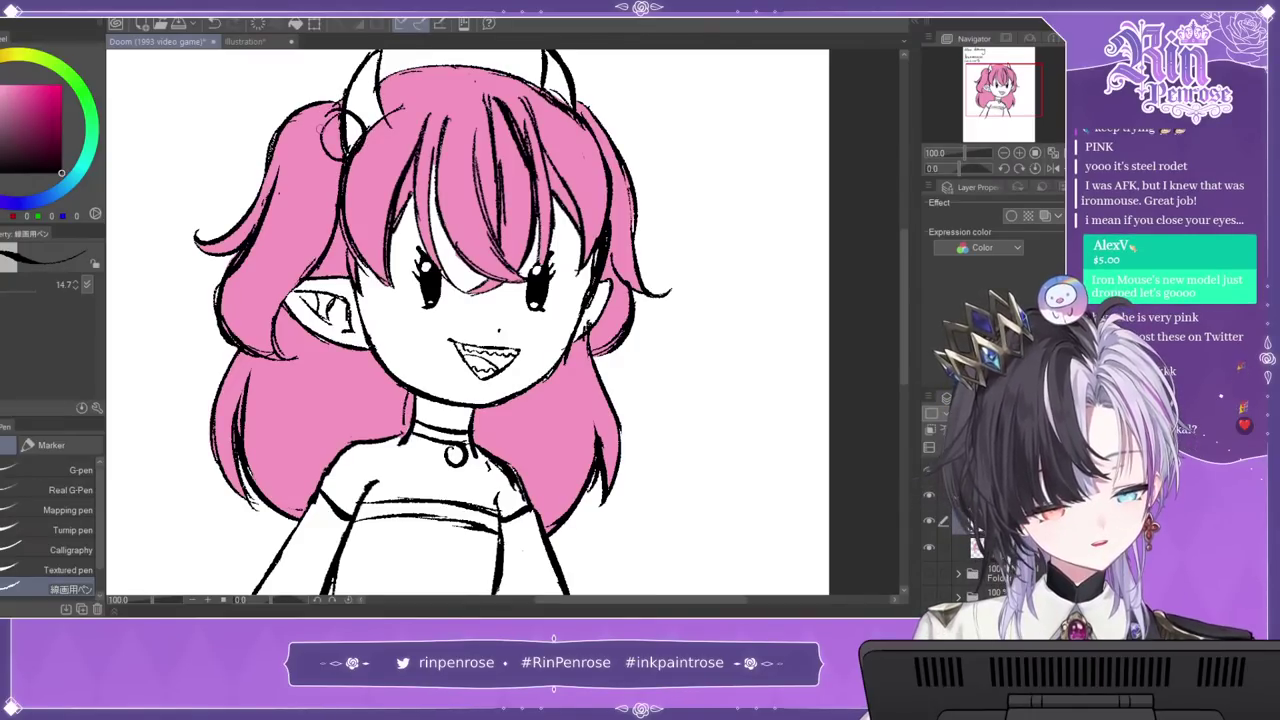
{"action": "key", "text": "ctrl+z"}
{"action": "left_click_drag", "start_coordinate": [321, 141], "coordinate": [335, 150]}
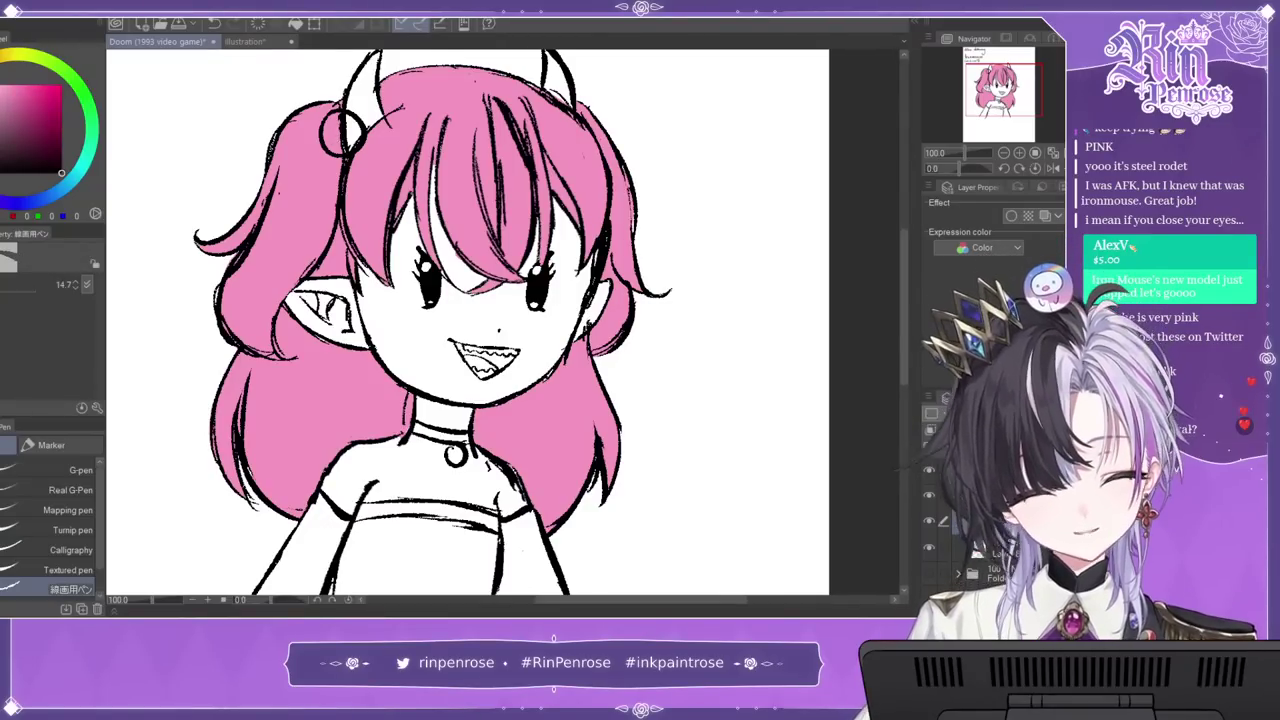
{"action": "left_click_drag", "start_coordinate": [337, 136], "coordinate": [344, 146]}
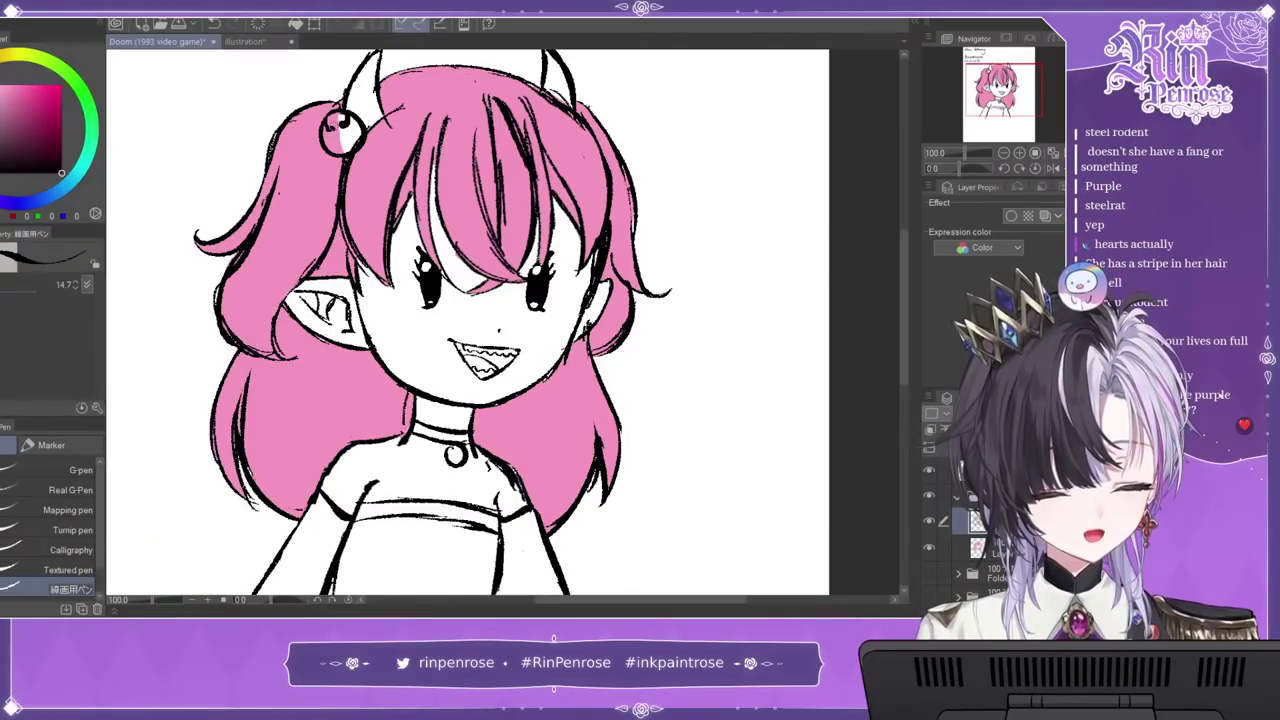
Step: On the hair color layer, paint the hair bell and the choker bell yellow, RGB 255, 214, 81
{"action": "left_click", "coordinate": [995, 554]}
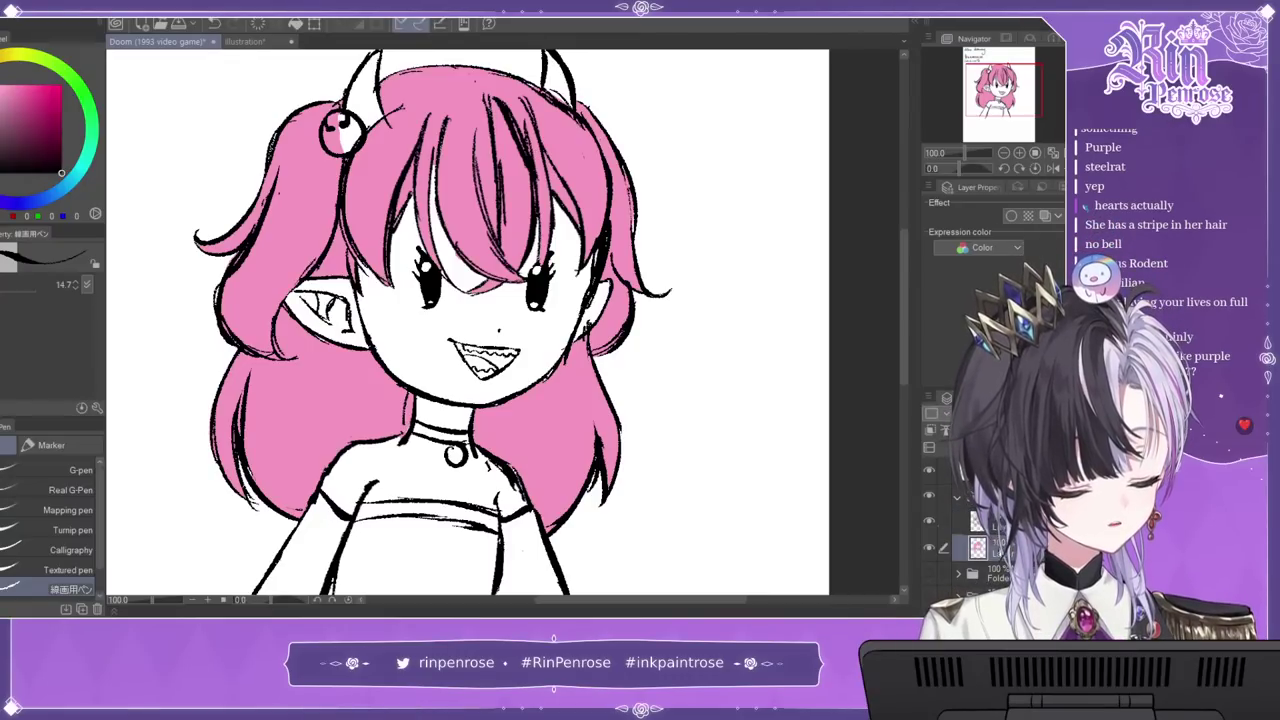
{"action": "left_click", "coordinate": [2, 57]}
{"action": "left_click", "coordinate": [33, 85]}
{"action": "left_click_drag", "start_coordinate": [335, 145], "coordinate": [353, 128]}
{"action": "left_click_drag", "start_coordinate": [452, 452], "coordinate": [458, 458]}
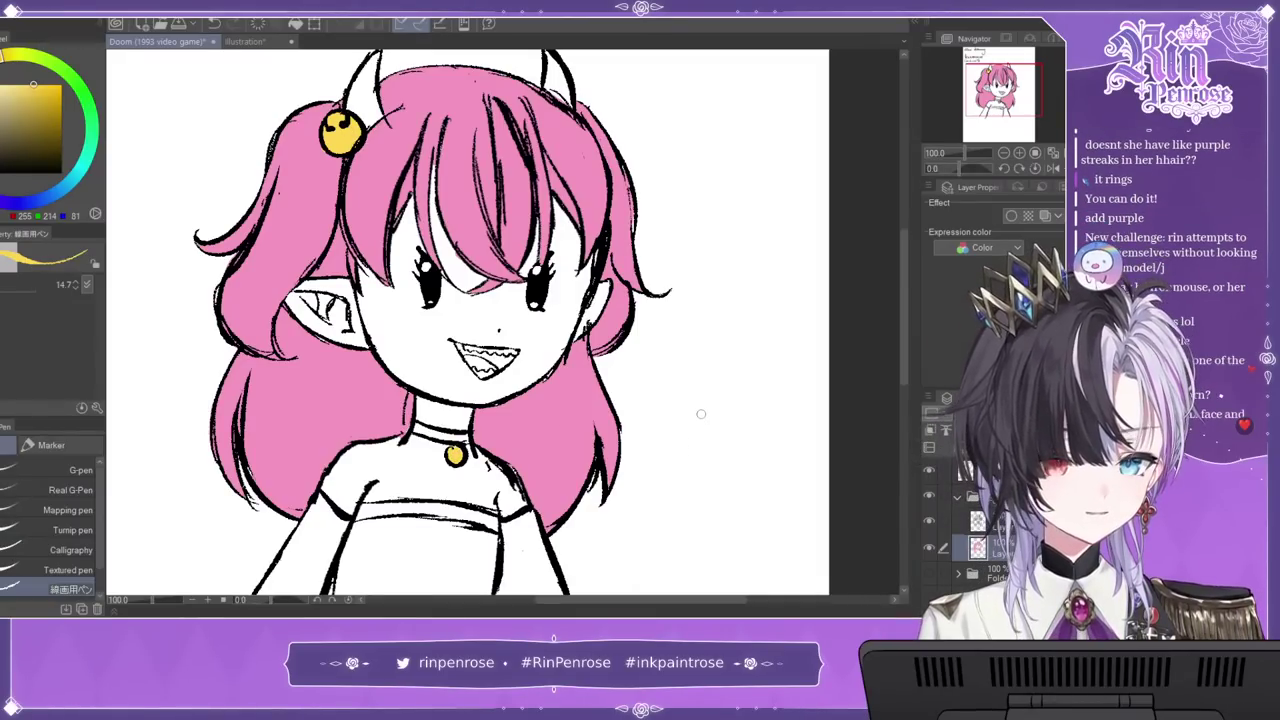
Step: Paint a streak in the fringe purple, RGB 124, 85, 130, and fill the right back hair with it
{"action": "left_click", "coordinate": [5, 122]}
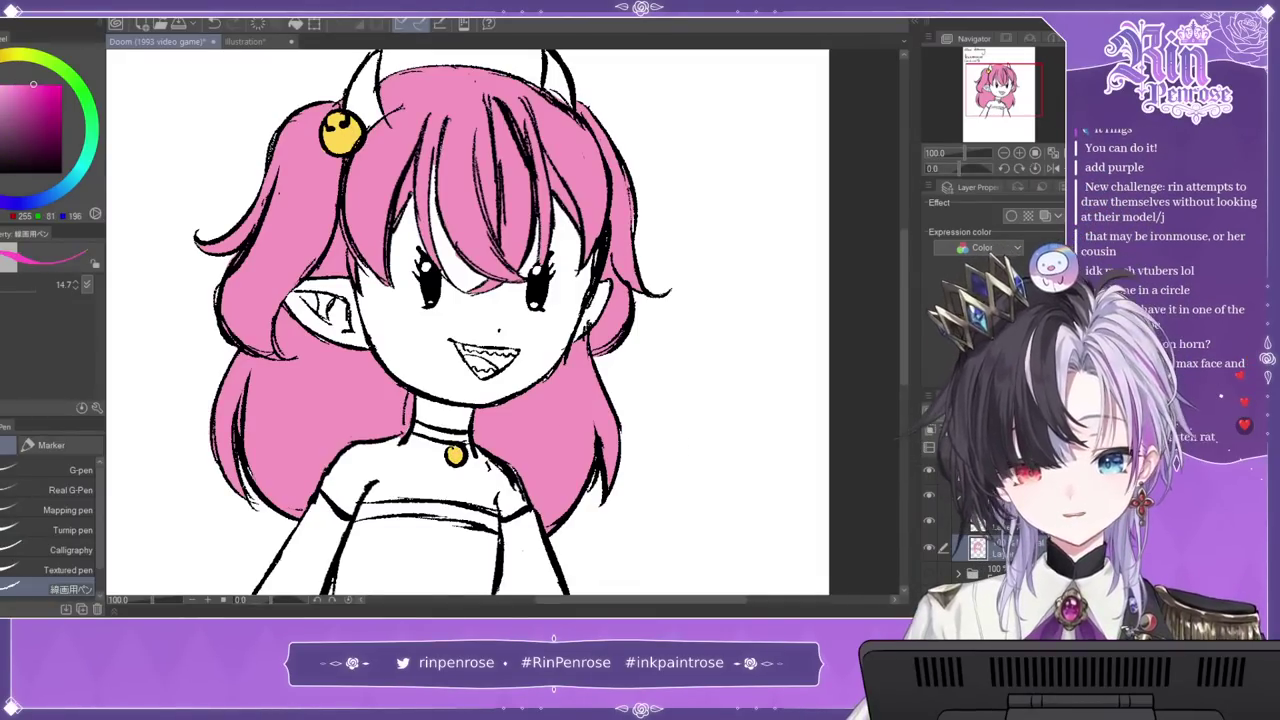
{"action": "mouse_move", "coordinate": [508, 262]}
{"action": "left_mouse_down"}
{"action": "mouse_move", "coordinate": [496, 103]}
{"action": "mouse_move", "coordinate": [525, 176]}
{"action": "mouse_move", "coordinate": [515, 245]}
{"action": "mouse_move", "coordinate": [517, 199]}
{"action": "mouse_move", "coordinate": [511, 233]}
{"action": "mouse_move", "coordinate": [533, 207]}
{"action": "mouse_move", "coordinate": [505, 166]}
{"action": "left_mouse_up"}
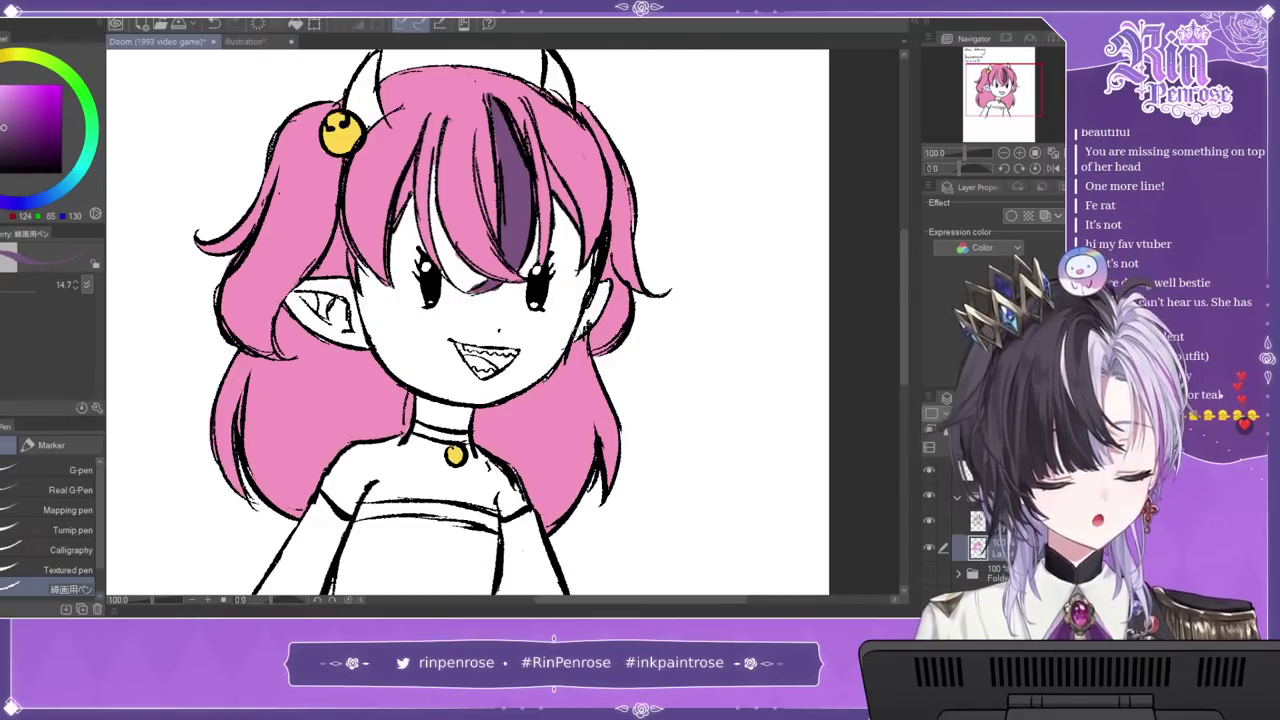
{"action": "key", "text": "g"}
{"action": "left_click", "coordinate": [555, 438]}
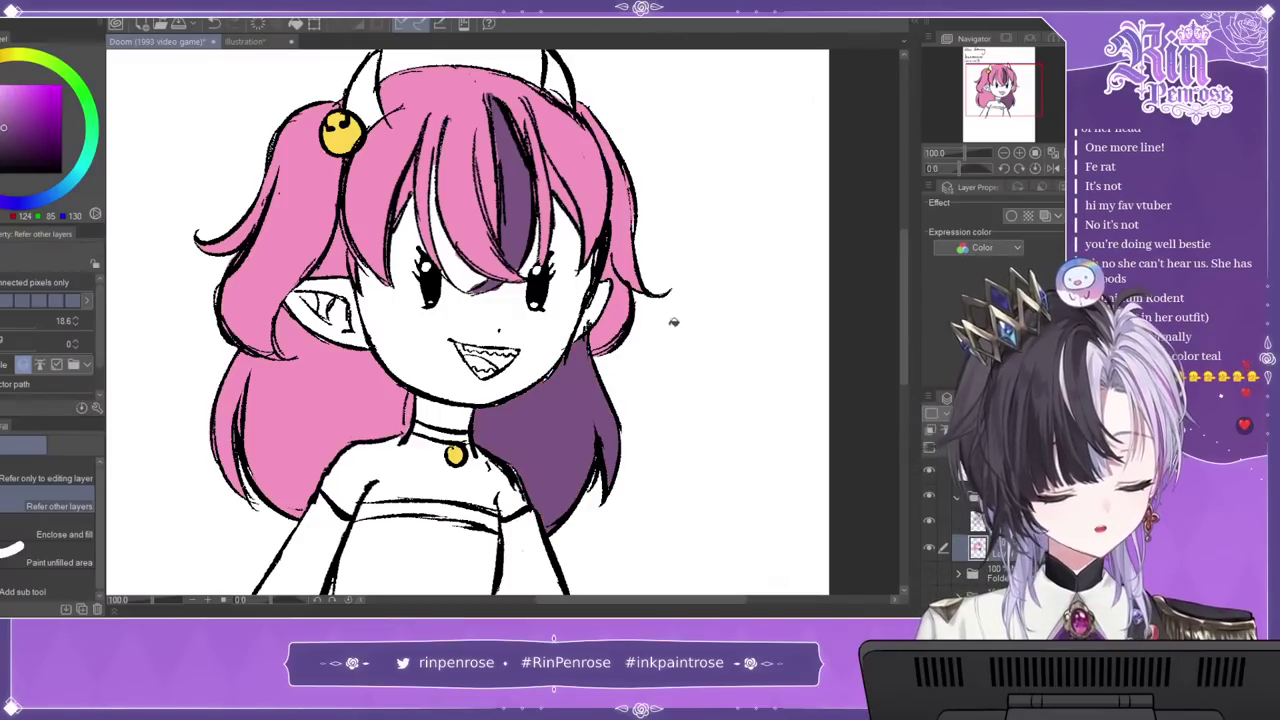
Step: Color the whole right pigtail purple, painting over the areas the fill leaves out
{"action": "left_click", "coordinate": [612, 322]}
{"action": "left_click", "coordinate": [627, 247]}
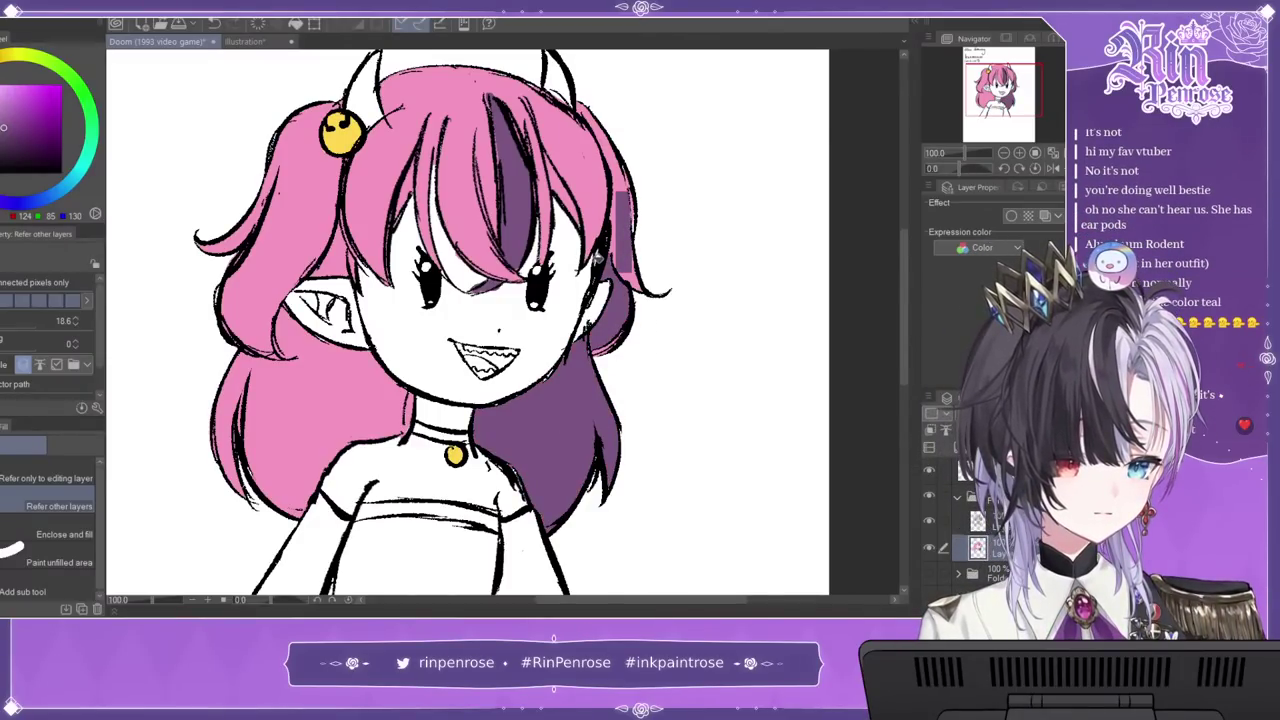
{"action": "key", "text": "p"}
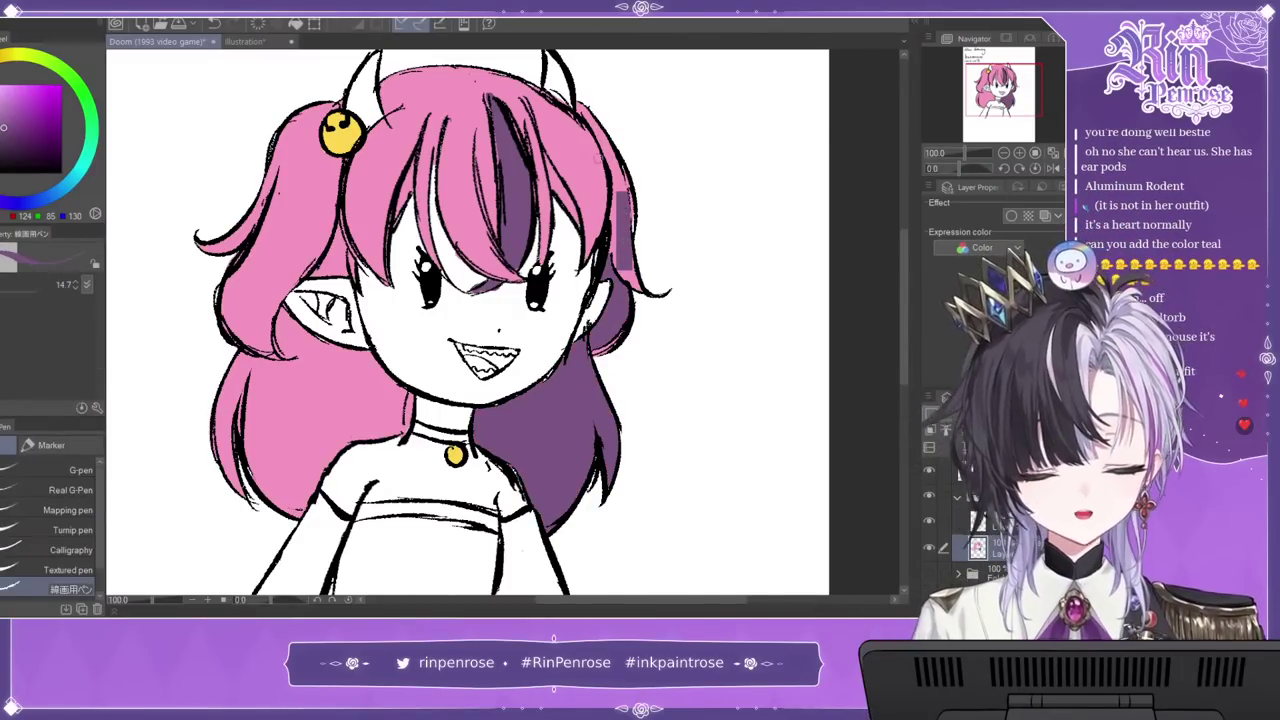
{"action": "mouse_move", "coordinate": [590, 120]}
{"action": "left_mouse_down"}
{"action": "mouse_move", "coordinate": [625, 195]}
{"action": "mouse_move", "coordinate": [615, 270]}
{"action": "mouse_move", "coordinate": [634, 285]}
{"action": "left_mouse_up"}
{"action": "left_click_drag", "start_coordinate": [628, 185], "coordinate": [615, 210]}
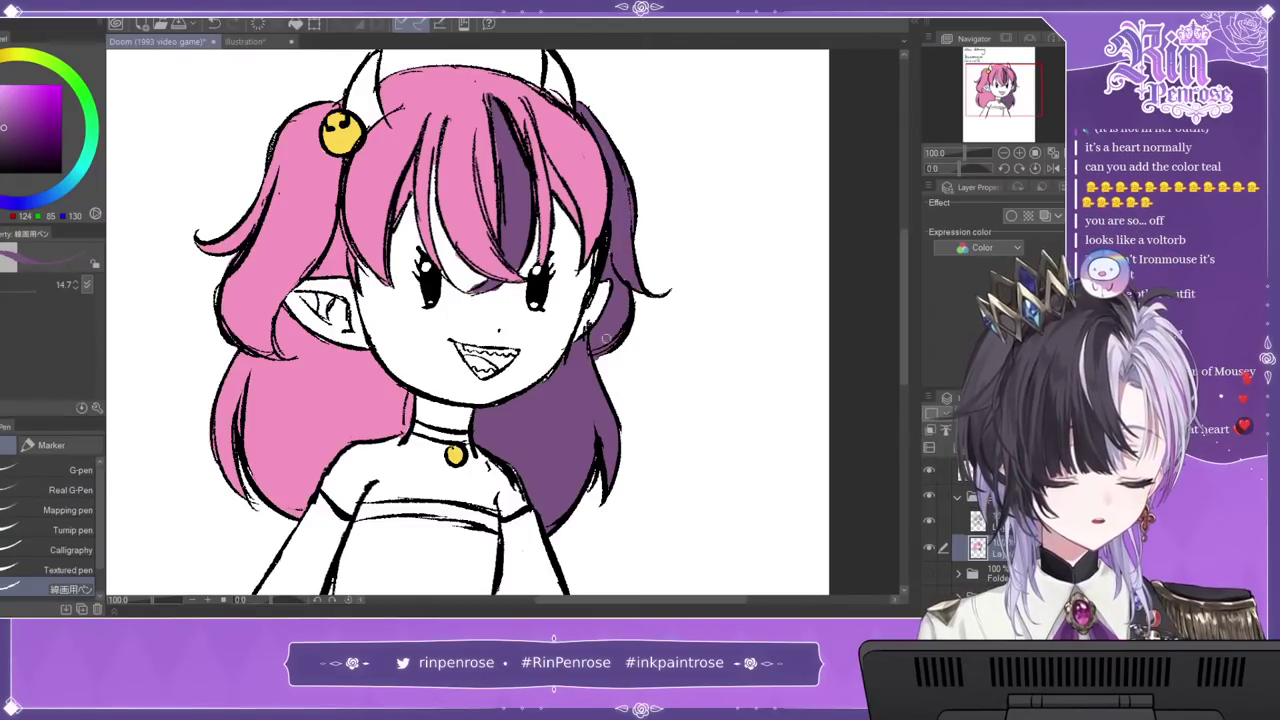
Step: Paint a curved purple streak down the left pigtail
{"action": "left_click_drag", "start_coordinate": [257, 262], "coordinate": [258, 346]}
{"action": "left_click_drag", "start_coordinate": [268, 235], "coordinate": [267, 350]}
{"action": "left_click_drag", "start_coordinate": [275, 214], "coordinate": [265, 255]}
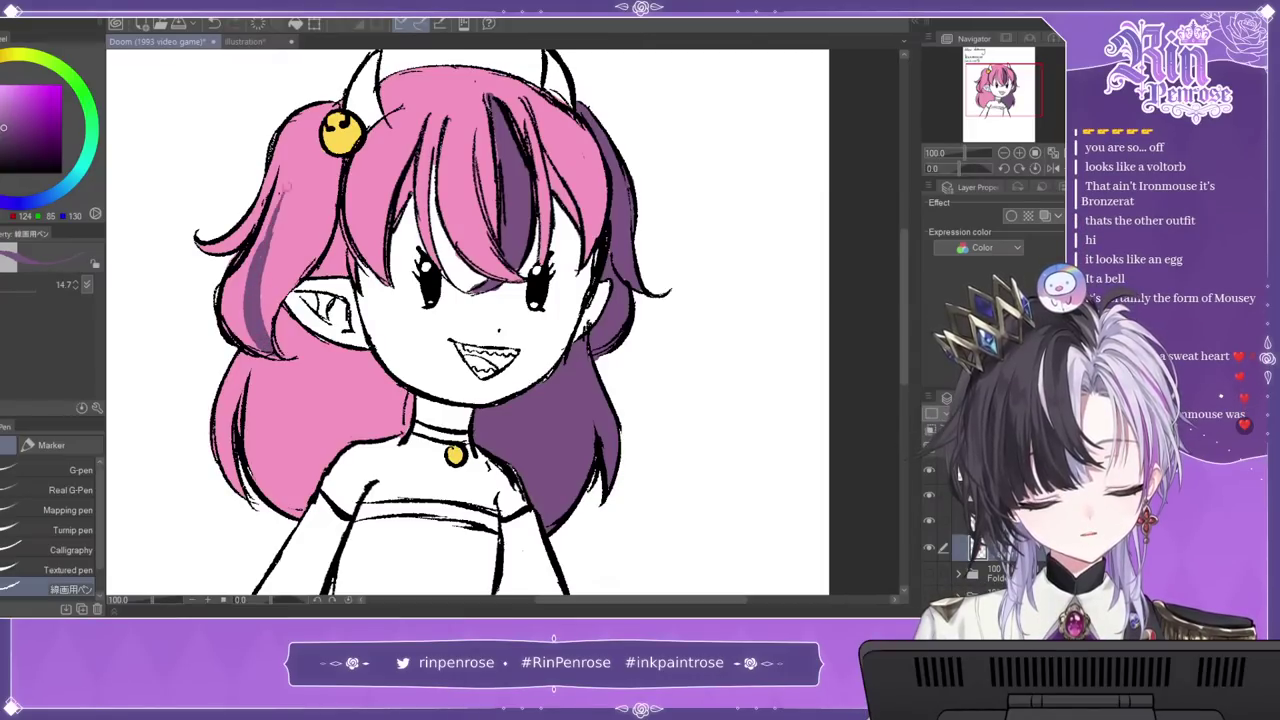
Step: Sample the hair's pink and paint pink streaks in the right pigtail and the purple right back hair
{"action": "left_click", "coordinate": [315, 392], "text": "alt"}
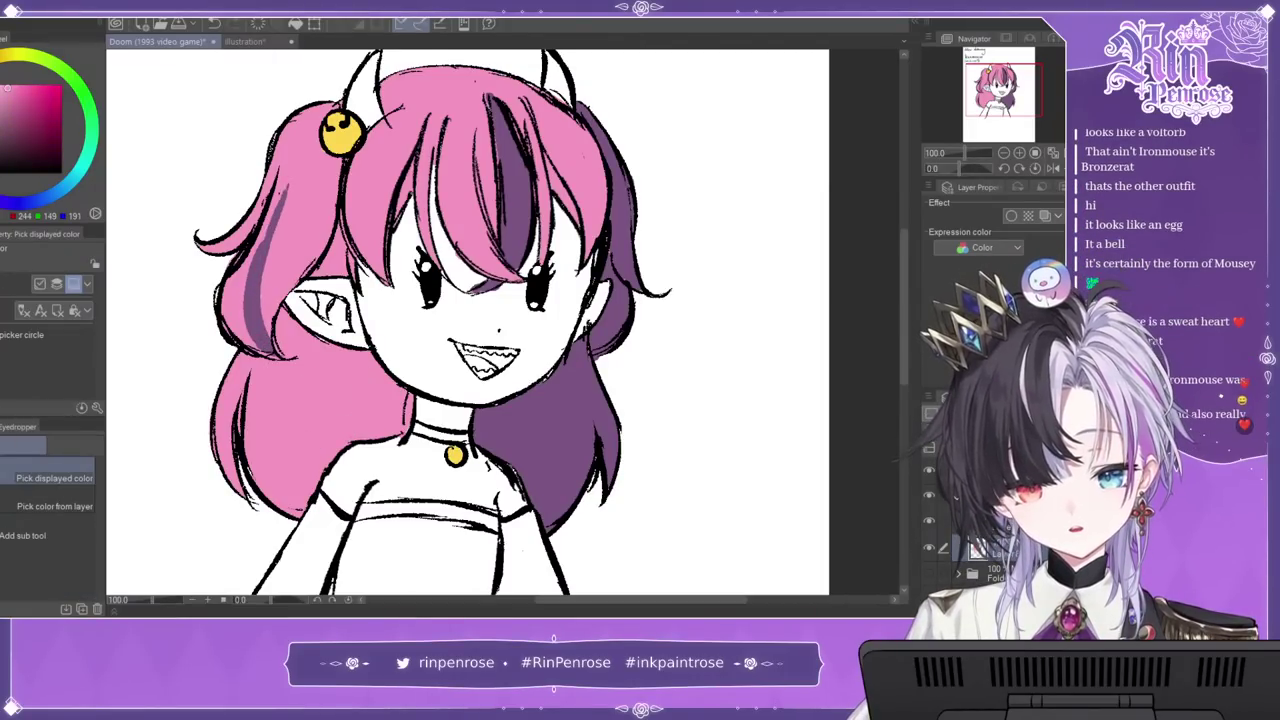
{"action": "mouse_move", "coordinate": [615, 286]}
{"action": "left_mouse_down"}
{"action": "mouse_move", "coordinate": [593, 355]}
{"action": "mouse_move", "coordinate": [609, 350]}
{"action": "left_mouse_up"}
{"action": "mouse_move", "coordinate": [625, 270]}
{"action": "left_mouse_down"}
{"action": "mouse_move", "coordinate": [619, 205]}
{"action": "mouse_move", "coordinate": [620, 252]}
{"action": "left_mouse_up"}
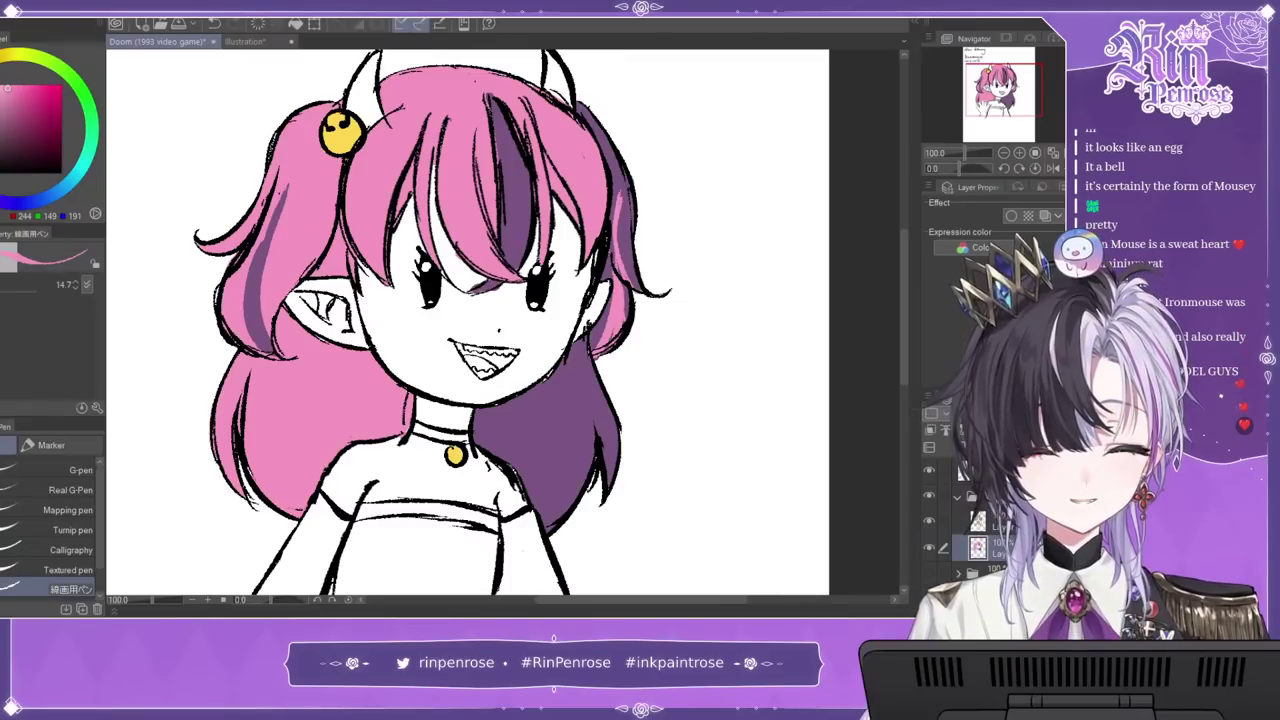
{"action": "left_click_drag", "start_coordinate": [546, 398], "coordinate": [516, 476]}
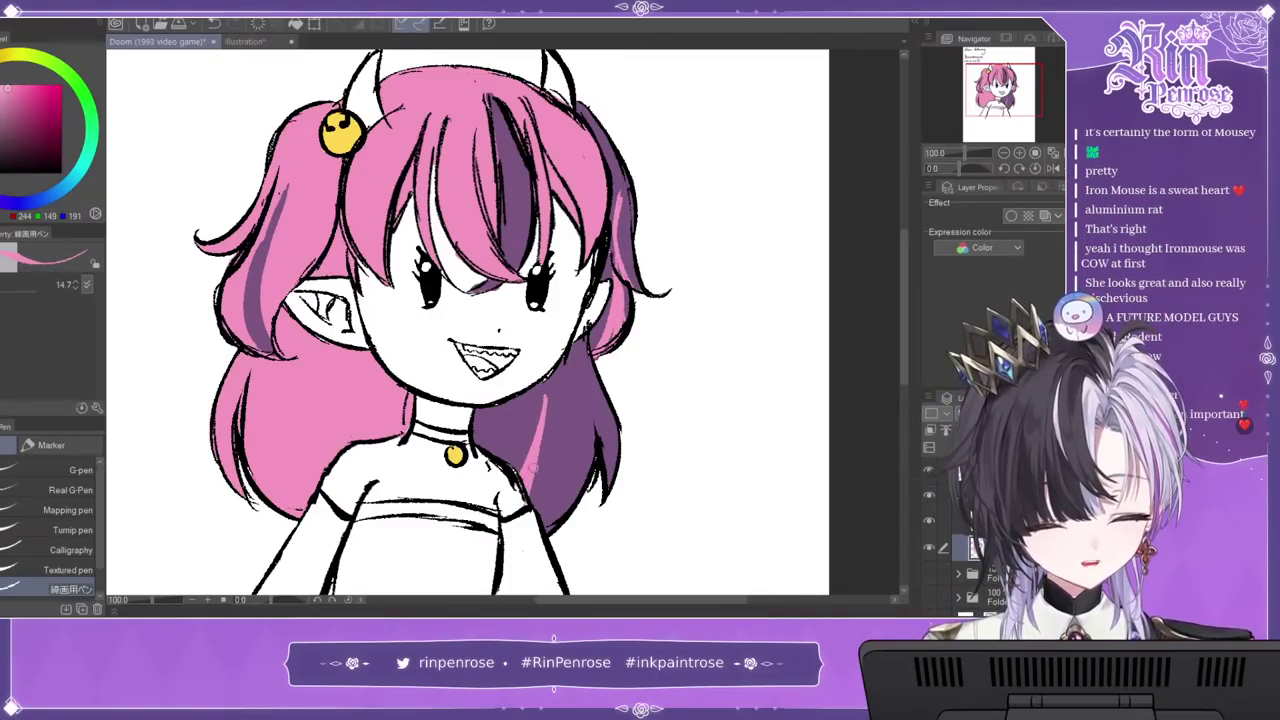
Step: Sample the hair's purple and paint a purple streak down the left back hair
{"action": "key", "text": "i"}
{"action": "left_click", "coordinate": [512, 420]}
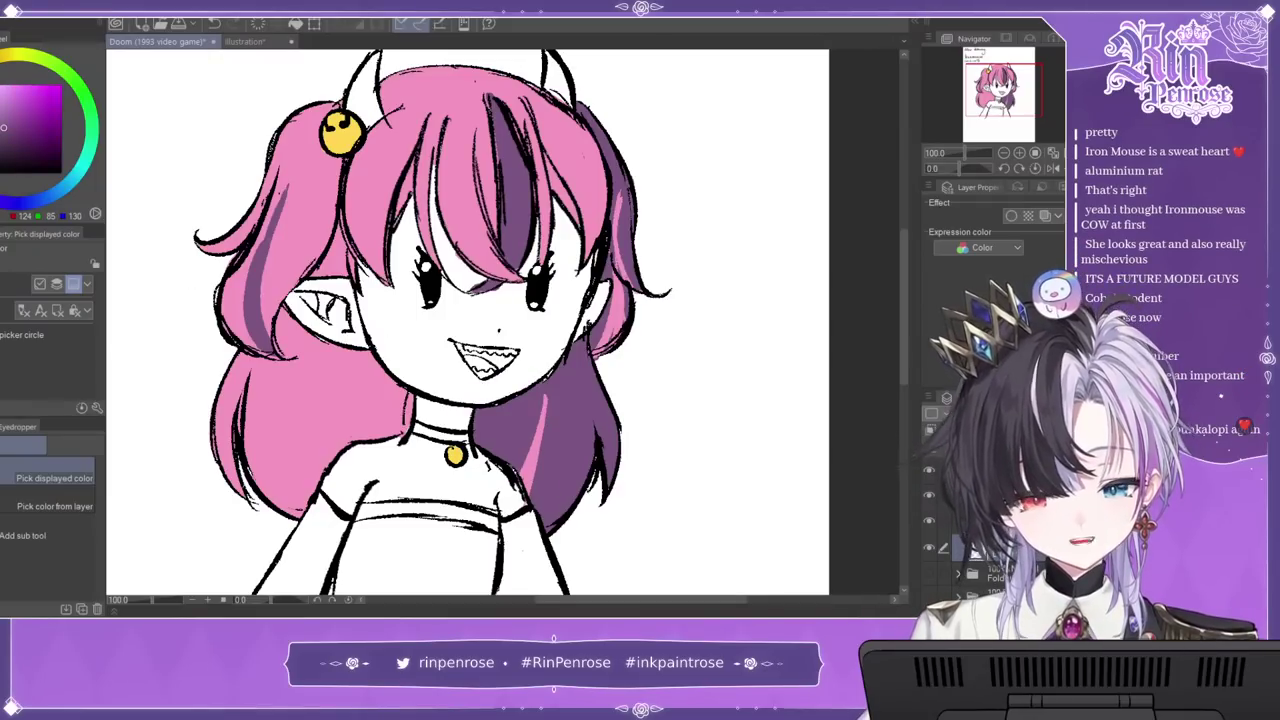
{"action": "key", "text": "p"}
{"action": "mouse_move", "coordinate": [310, 366]}
{"action": "left_mouse_down"}
{"action": "mouse_move", "coordinate": [314, 433]}
{"action": "mouse_move", "coordinate": [307, 337]}
{"action": "mouse_move", "coordinate": [325, 456]}
{"action": "mouse_move", "coordinate": [303, 380]}
{"action": "left_mouse_up"}
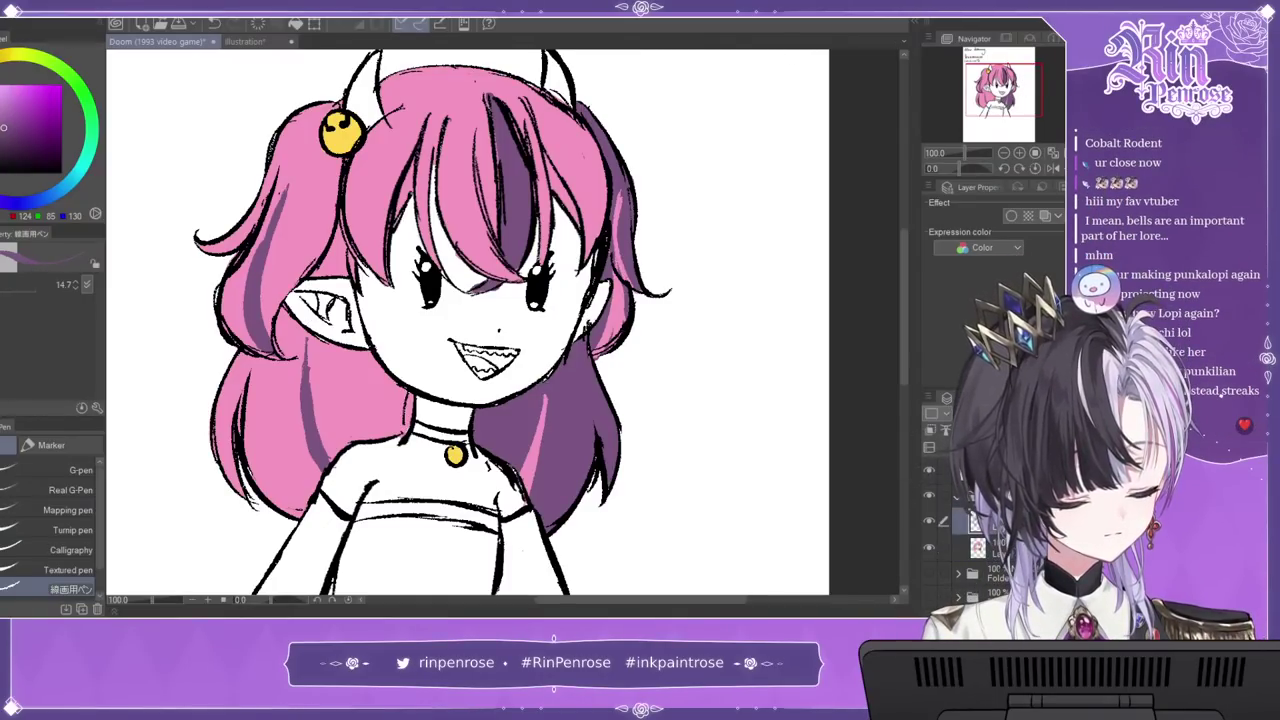
Step: On the layer above the hair color, paint the left iris purple and the right iris the hair's pink
{"action": "left_click", "coordinate": [940, 518]}
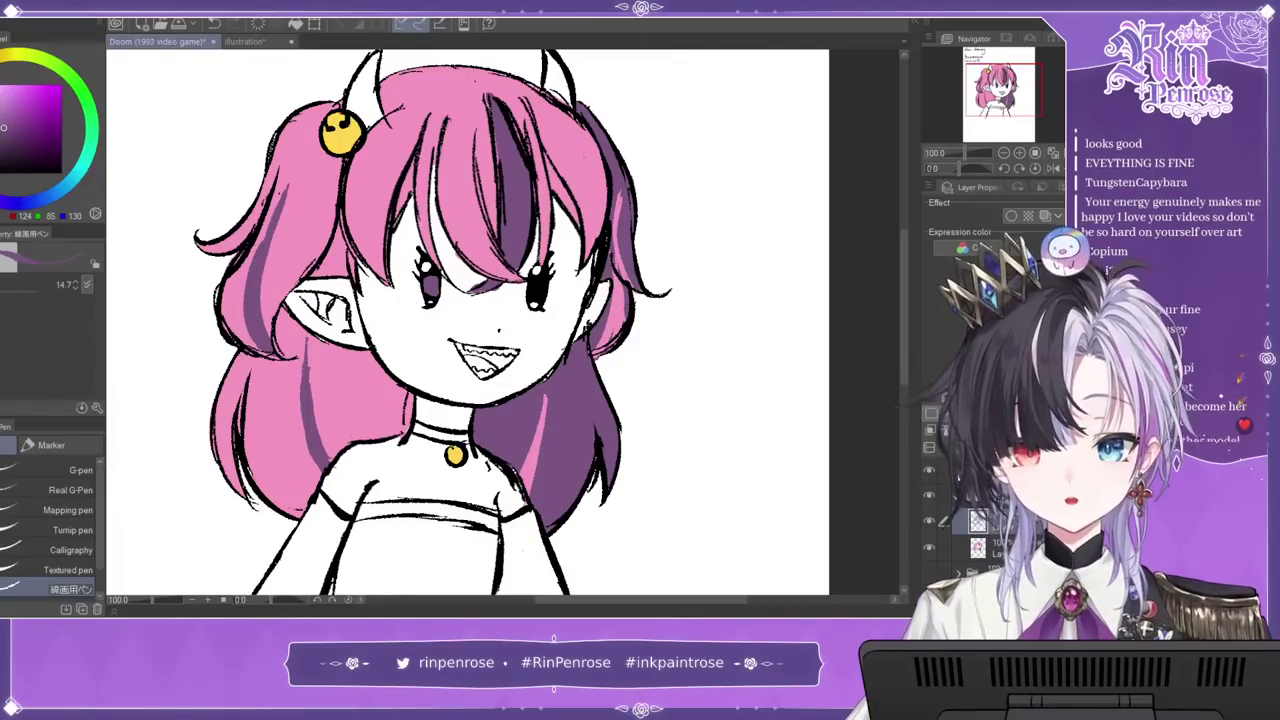
{"action": "key", "text": "i"}
{"action": "left_click", "coordinate": [335, 390]}
{"action": "key", "text": "p"}
{"action": "left_click_drag", "start_coordinate": [532, 296], "coordinate": [537, 290]}
Step: Close off the lower edges of the sleeves and bodice with pink lines and fill all three areas pink
{"action": "left_click_drag", "start_coordinate": [1027, 97], "coordinate": [1029, 105]}
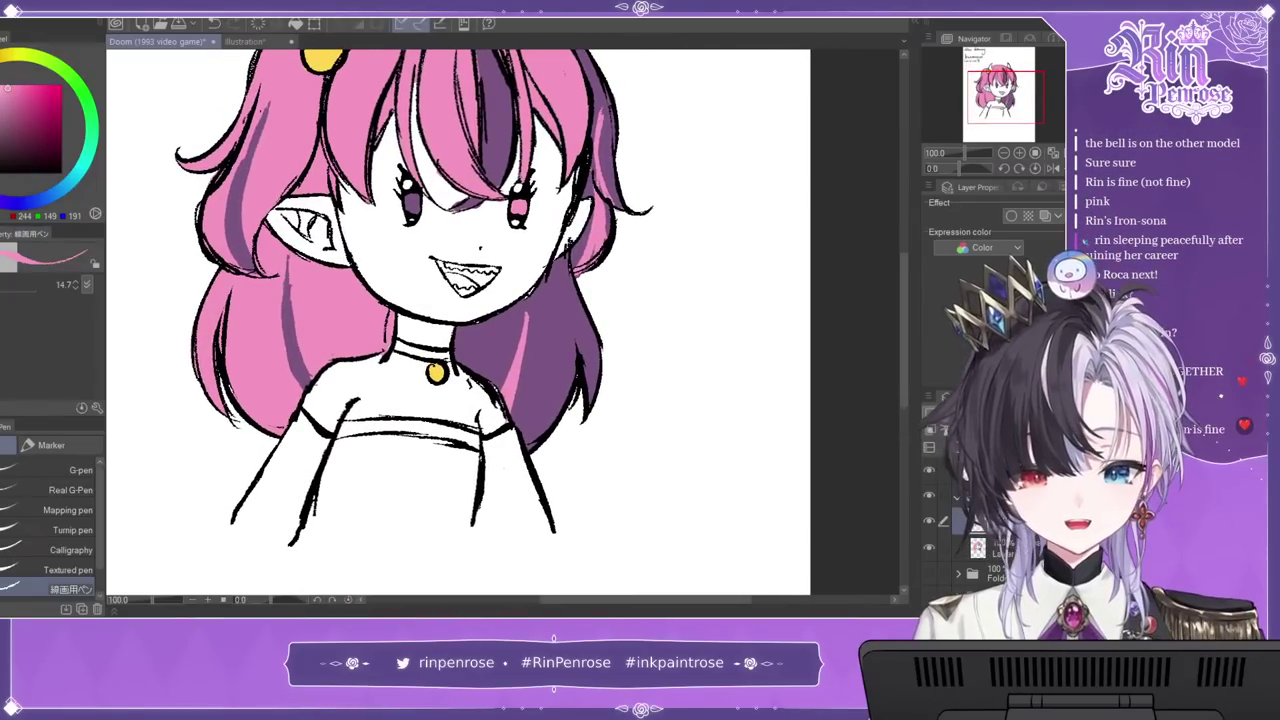
{"action": "mouse_move", "coordinate": [233, 522]}
{"action": "left_mouse_down"}
{"action": "mouse_move", "coordinate": [419, 566]}
{"action": "mouse_move", "coordinate": [473, 531]}
{"action": "left_mouse_up"}
{"action": "mouse_move", "coordinate": [553, 528]}
{"action": "left_mouse_down"}
{"action": "mouse_move", "coordinate": [529, 562]}
{"action": "mouse_move", "coordinate": [497, 557]}
{"action": "mouse_move", "coordinate": [480, 504]}
{"action": "left_mouse_up"}
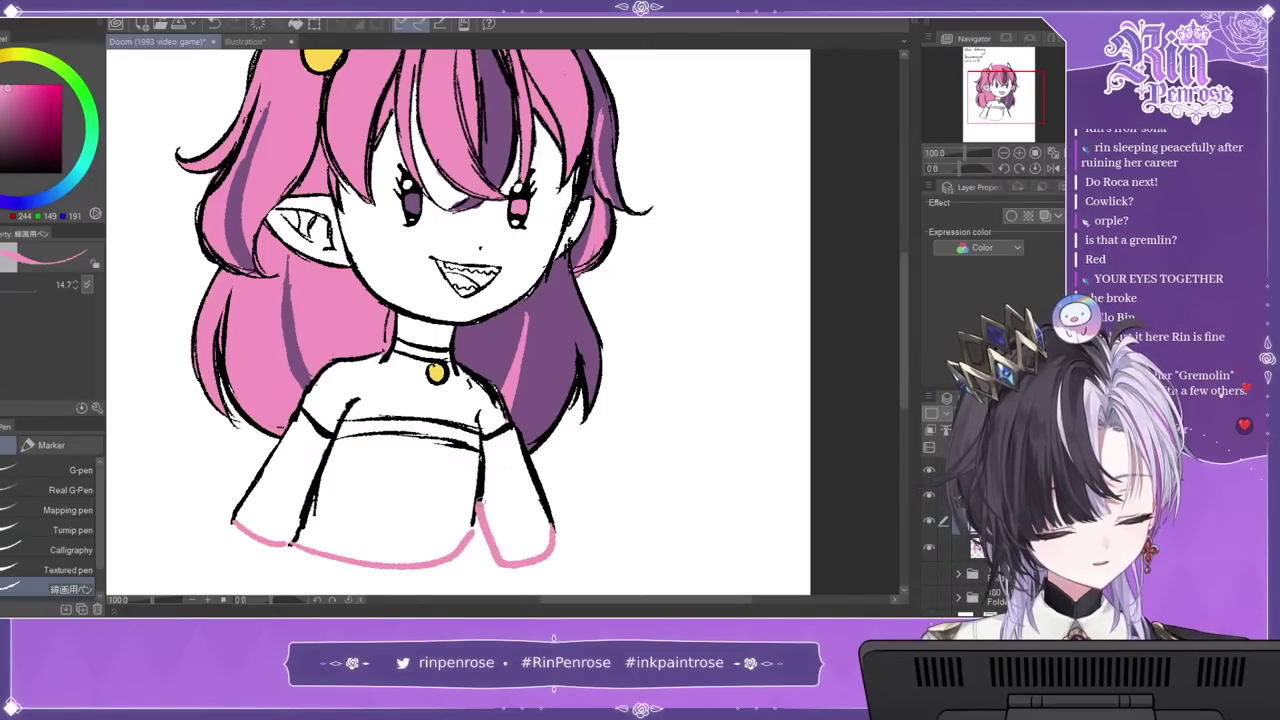
{"action": "key", "text": "g"}
{"action": "left_click", "coordinate": [280, 485]}
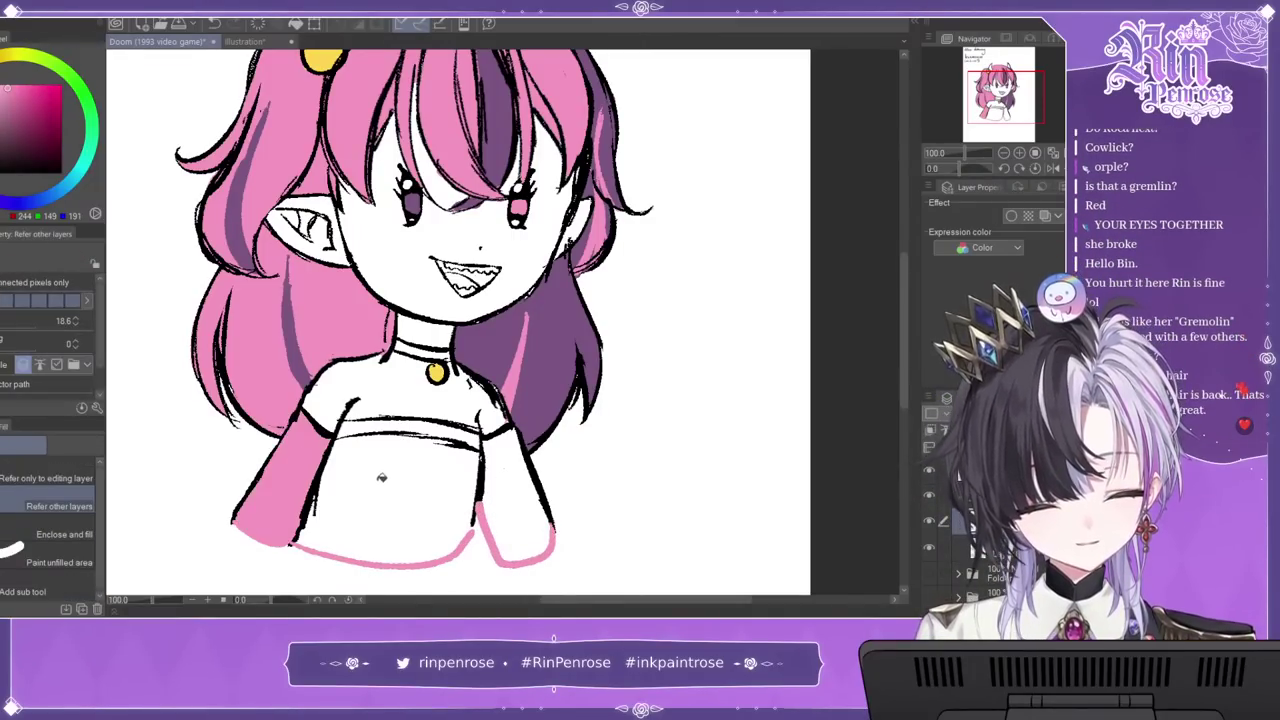
{"action": "left_click", "coordinate": [377, 474]}
{"action": "left_click", "coordinate": [515, 500]}
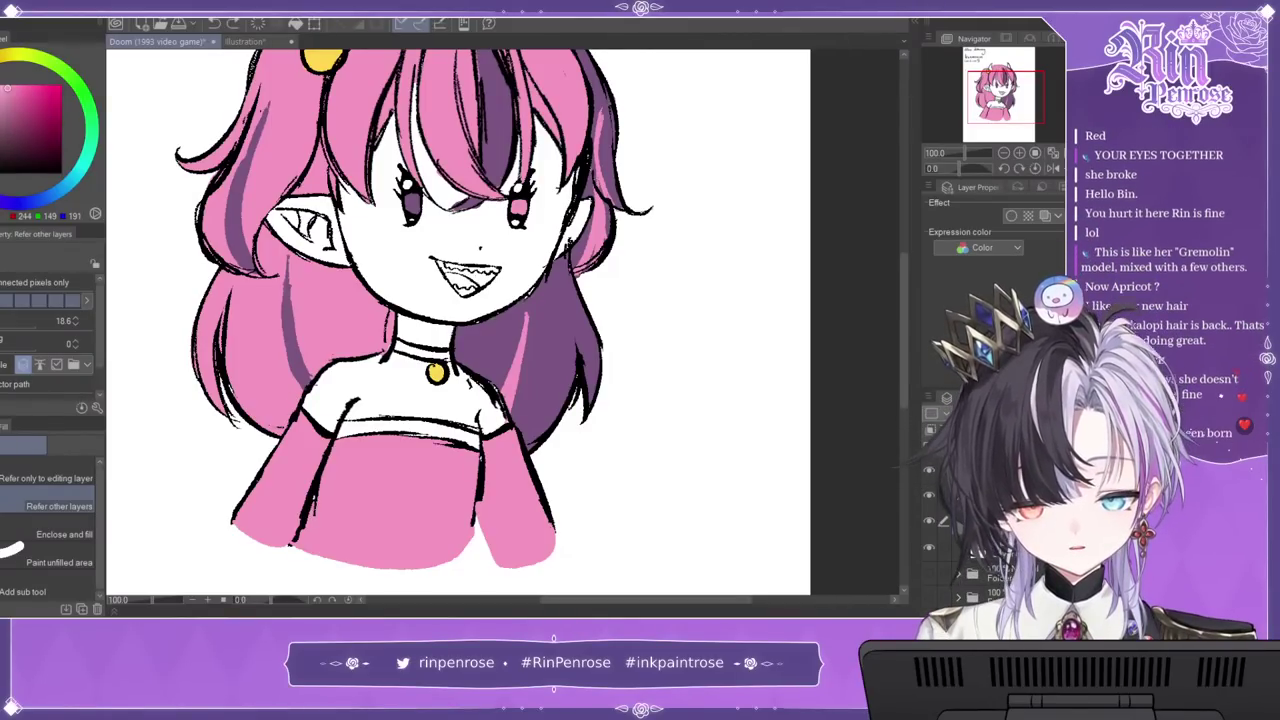
Step: Erase the pink between the left sleeve and the bodice to leave a white gap
{"action": "key", "text": "p"}
{"action": "key", "text": "c"}
{"action": "mouse_move", "coordinate": [313, 508]}
{"action": "left_mouse_down"}
{"action": "mouse_move", "coordinate": [317, 558]}
{"action": "mouse_move", "coordinate": [299, 550]}
{"action": "left_mouse_up"}
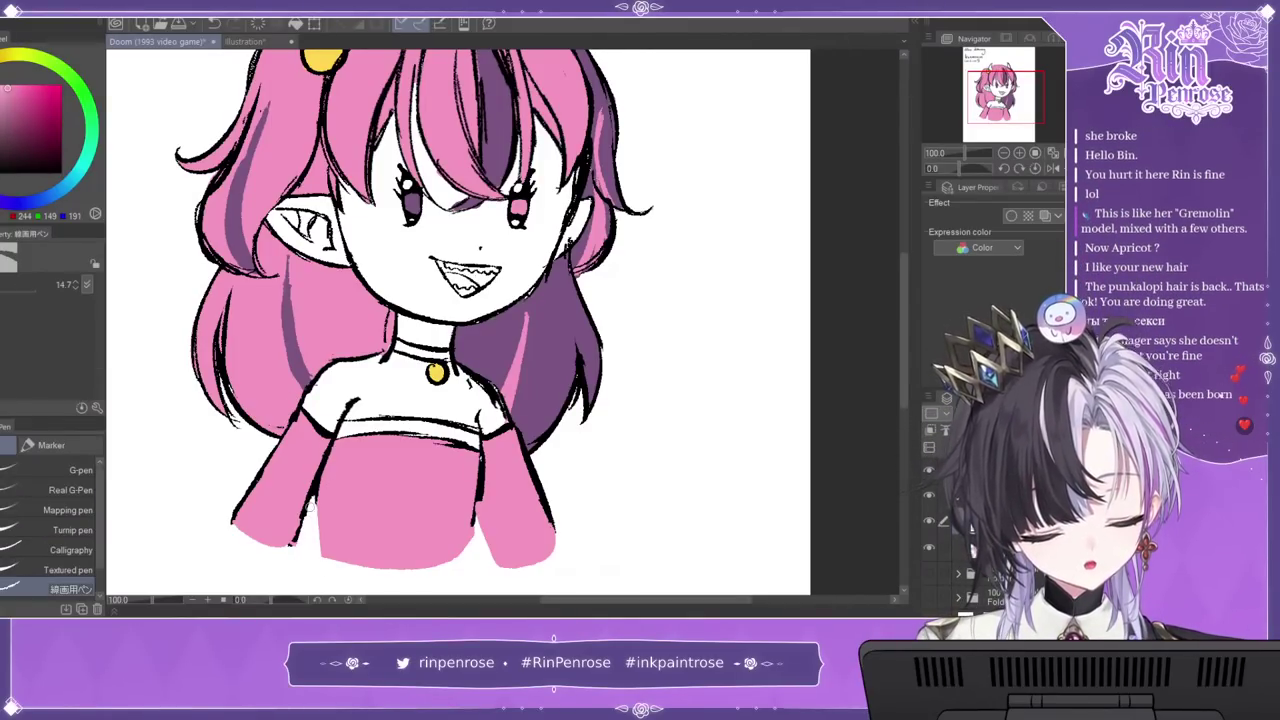
{"action": "key", "text": "ctrl+0"}
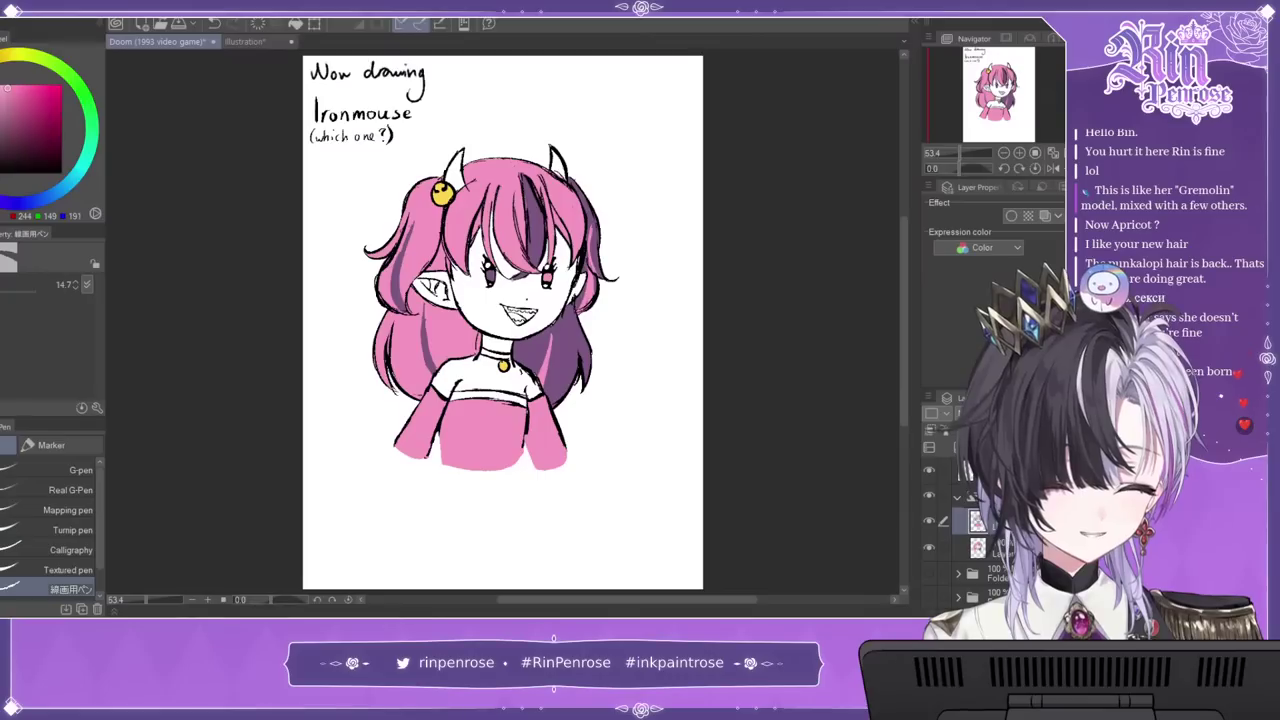
{"action": "key", "text": "ctrl+plus"}
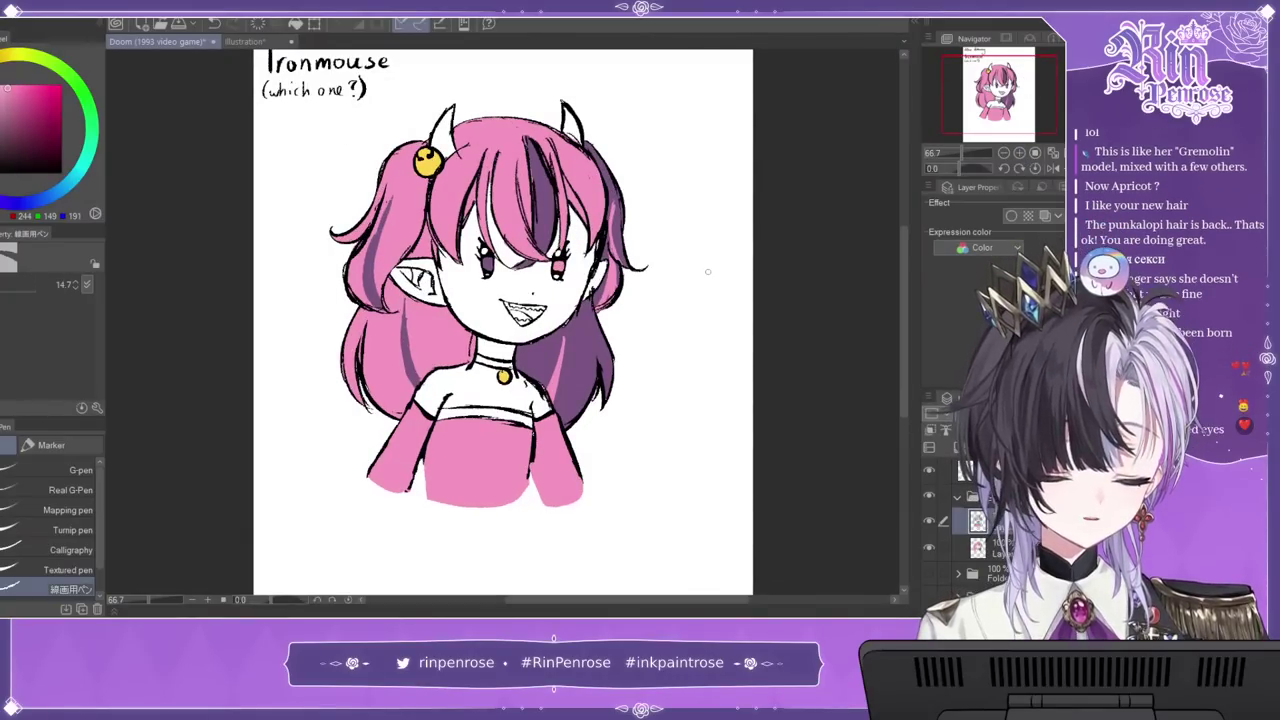
{"action": "left_click_drag", "start_coordinate": [708, 272], "coordinate": [730, 281]}
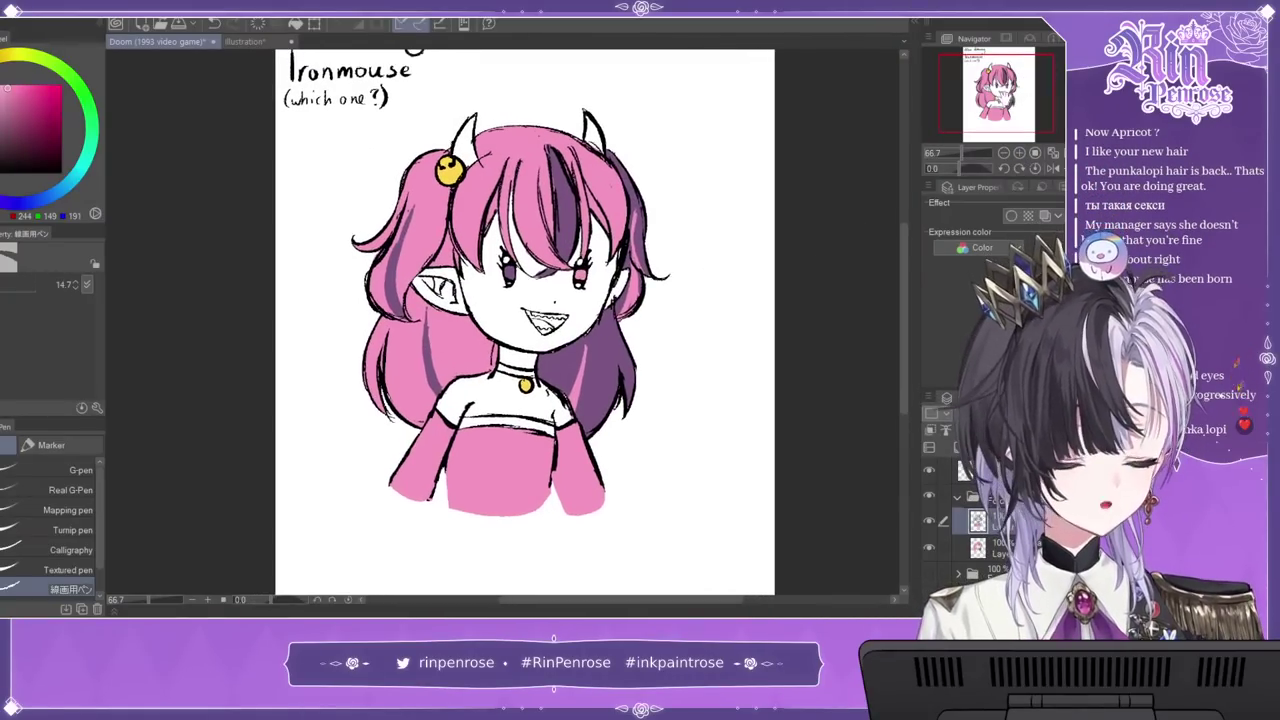
{"action": "left_click_drag", "start_coordinate": [1003, 96], "coordinate": [1005, 96]}
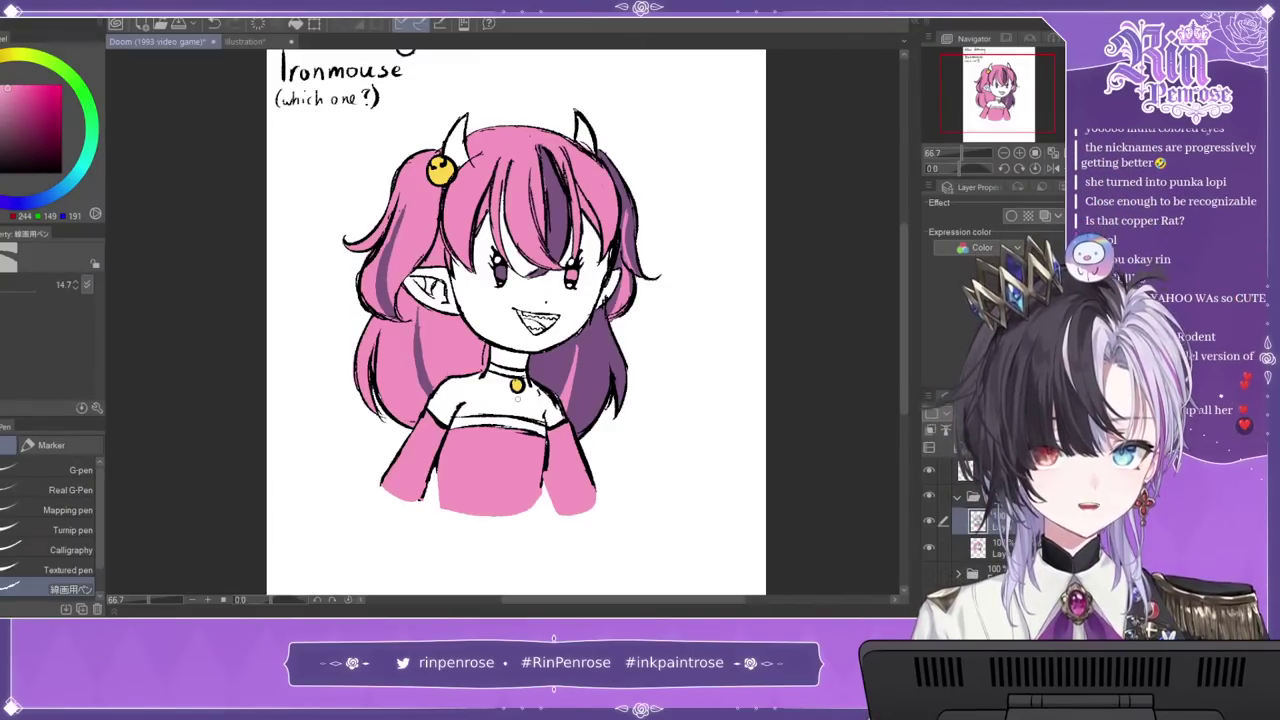
{"action": "mouse_move", "coordinate": [517, 399]}
{"action": "left_mouse_down"}
{"action": "mouse_move", "coordinate": [521, 483]}
{"action": "mouse_move", "coordinate": [521, 447]}
{"action": "left_mouse_up"}
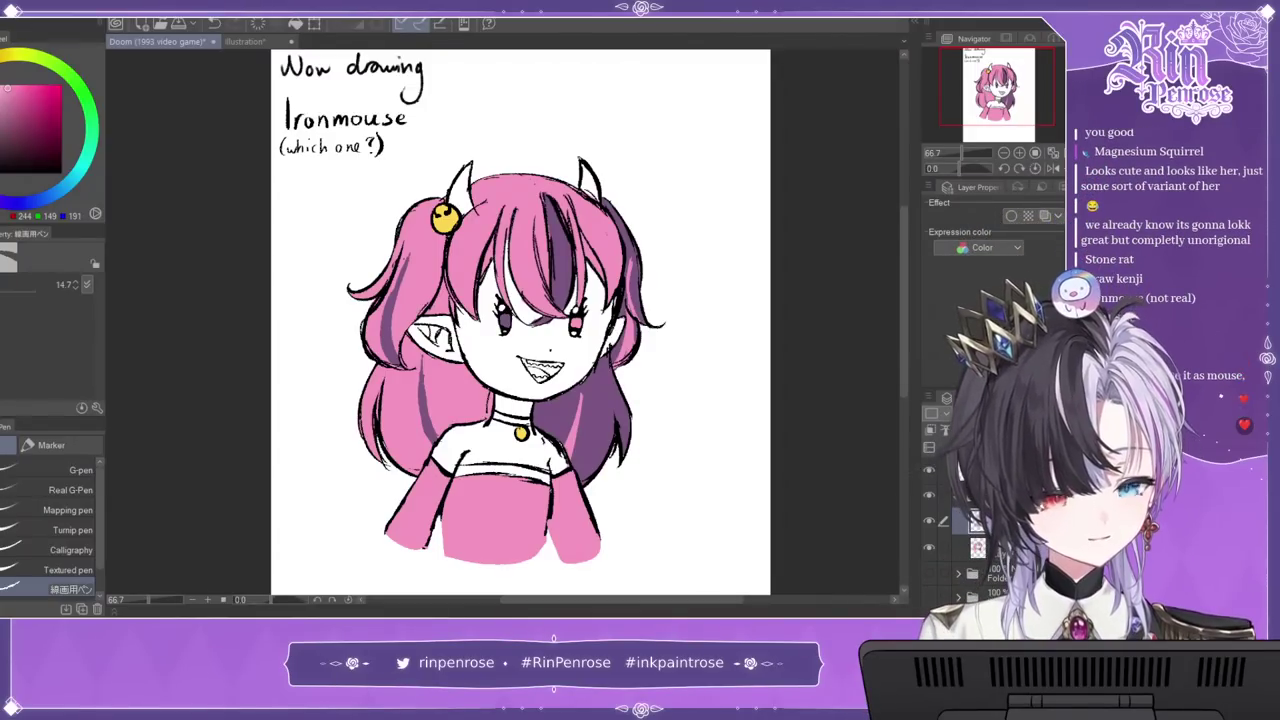
{"action": "left_click_drag", "start_coordinate": [520, 390], "coordinate": [516, 329]}
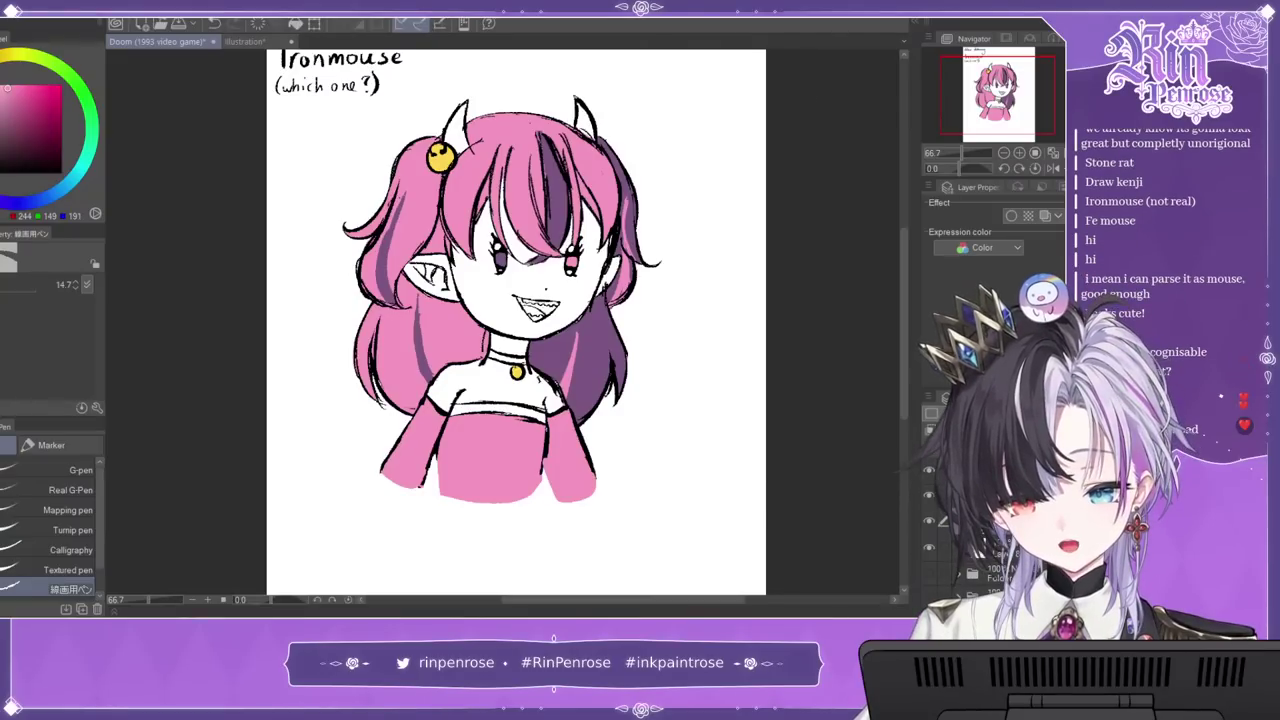
Step: Paste the copied Ironmouse reference image into a new canvas and close the older Illustration canvas
{"action": "key", "text": "ctrl+shift+v"}
{"action": "scroll", "coordinate": [586, 401], "scroll_direction": "up", "scroll_amount": 3}
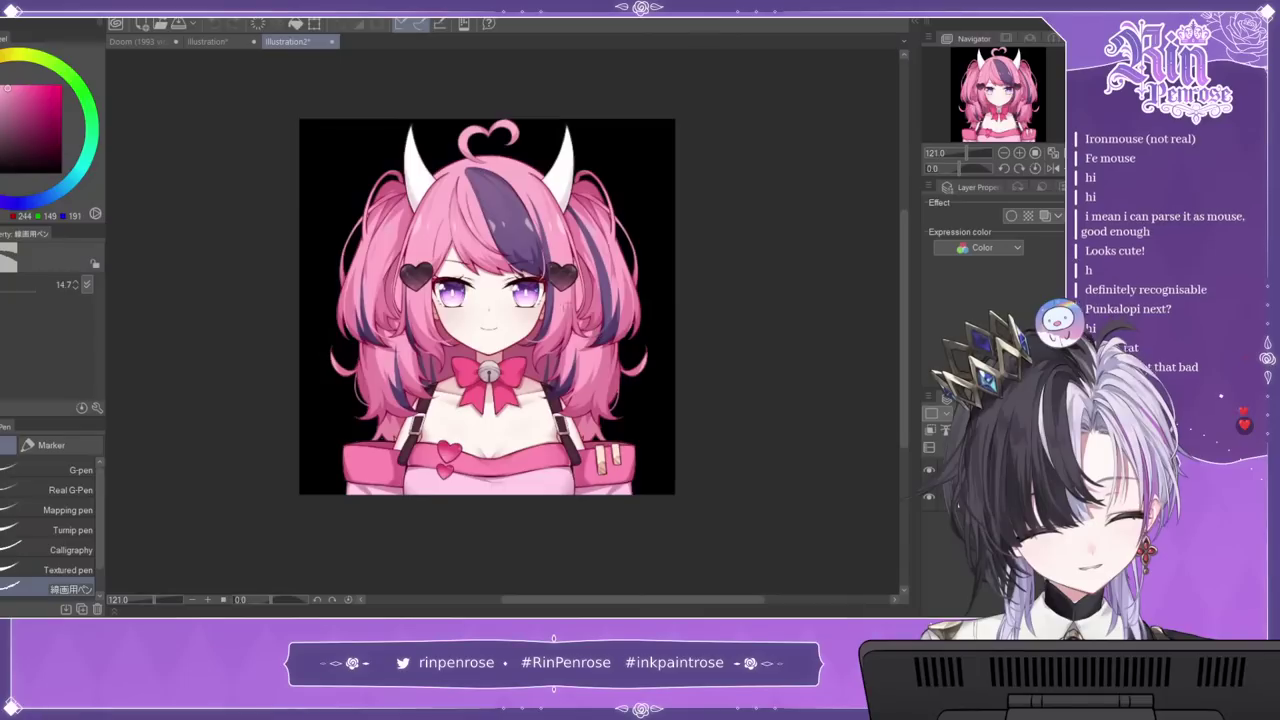
{"action": "left_click", "coordinate": [254, 41]}
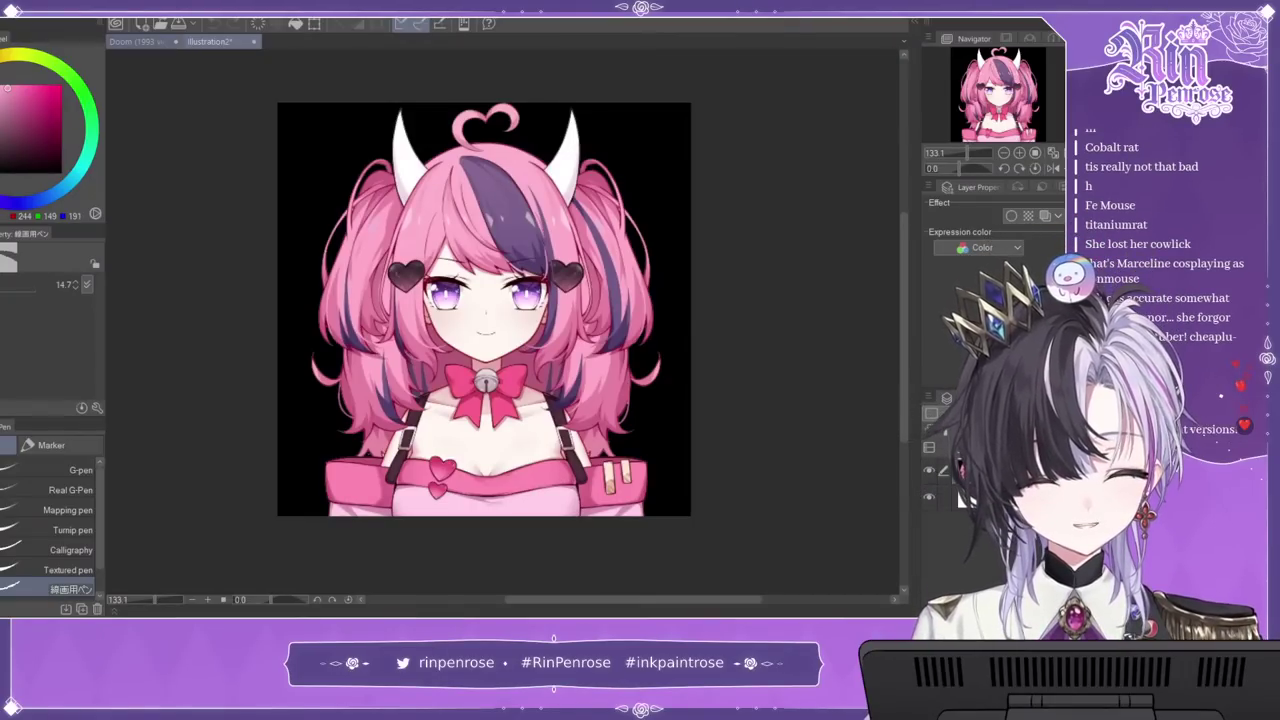
Step: Compare the finished Ironmouse drawing with the reference image by switching between the two canvases
{"action": "left_click", "coordinate": [157, 43]}
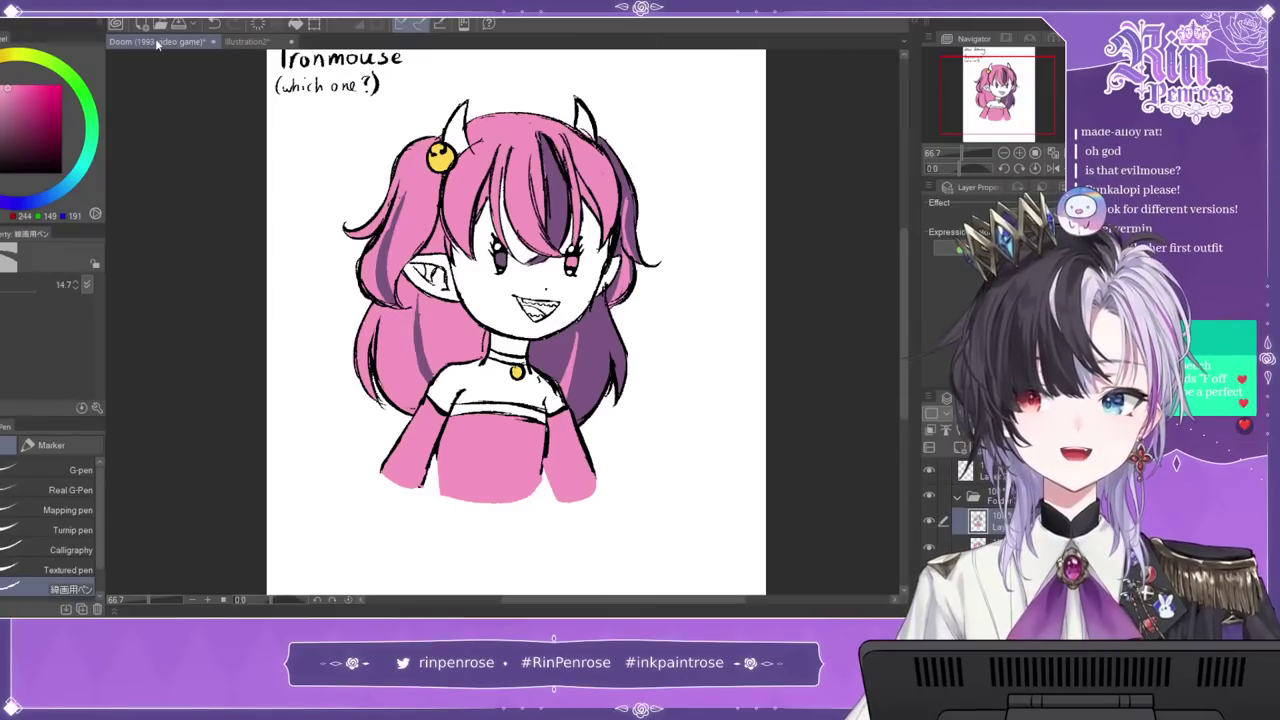
{"action": "left_click", "coordinate": [239, 41]}
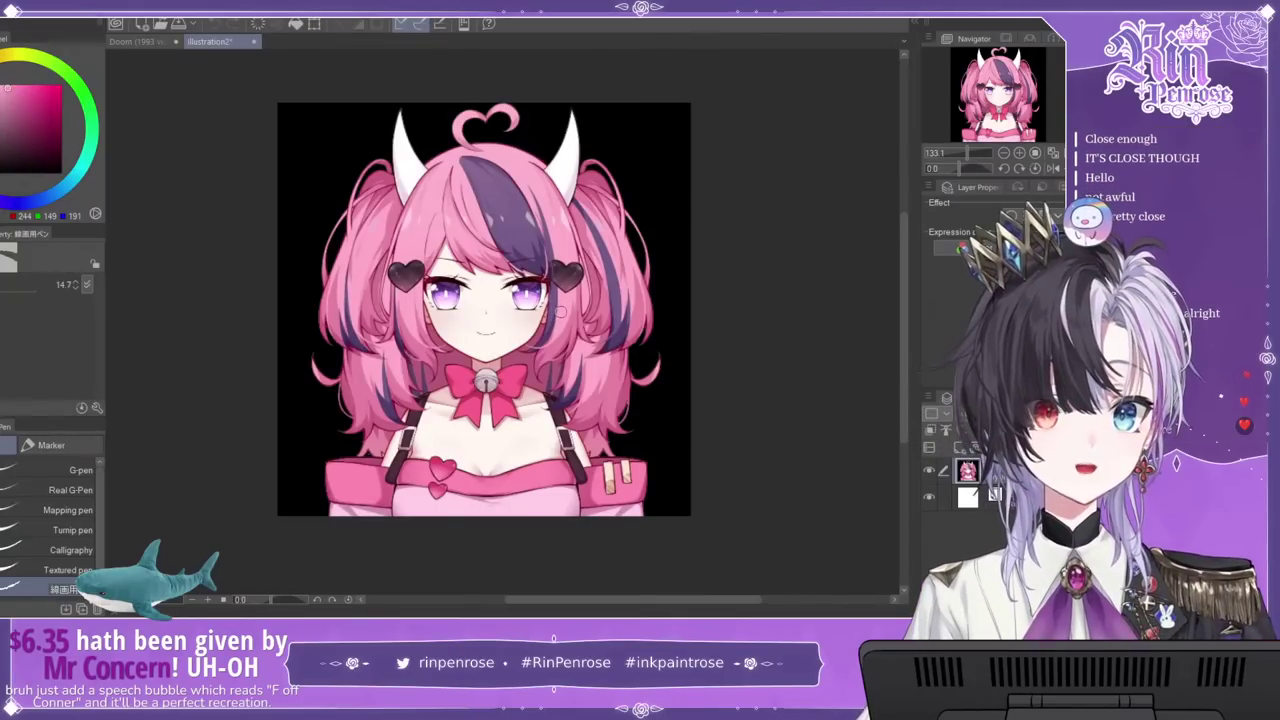
{"action": "left_click", "coordinate": [157, 42]}
{"action": "left_click", "coordinate": [240, 42]}
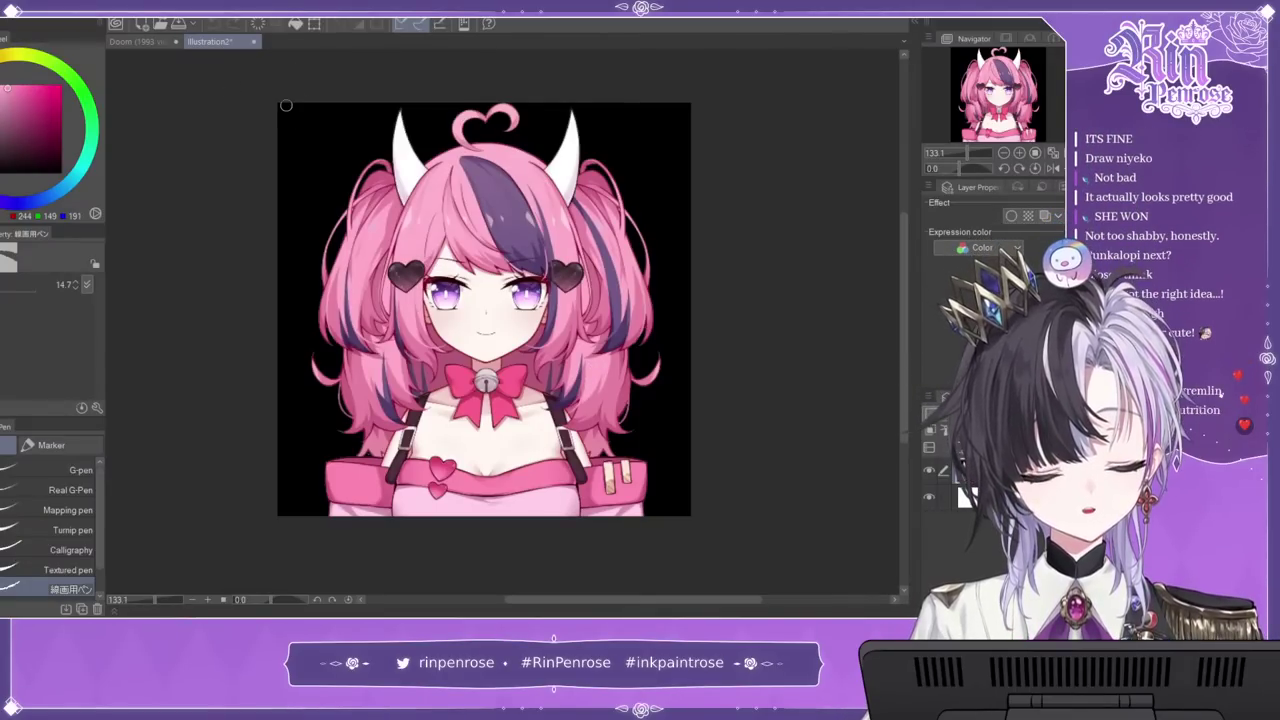
{"action": "left_click", "coordinate": [145, 41]}
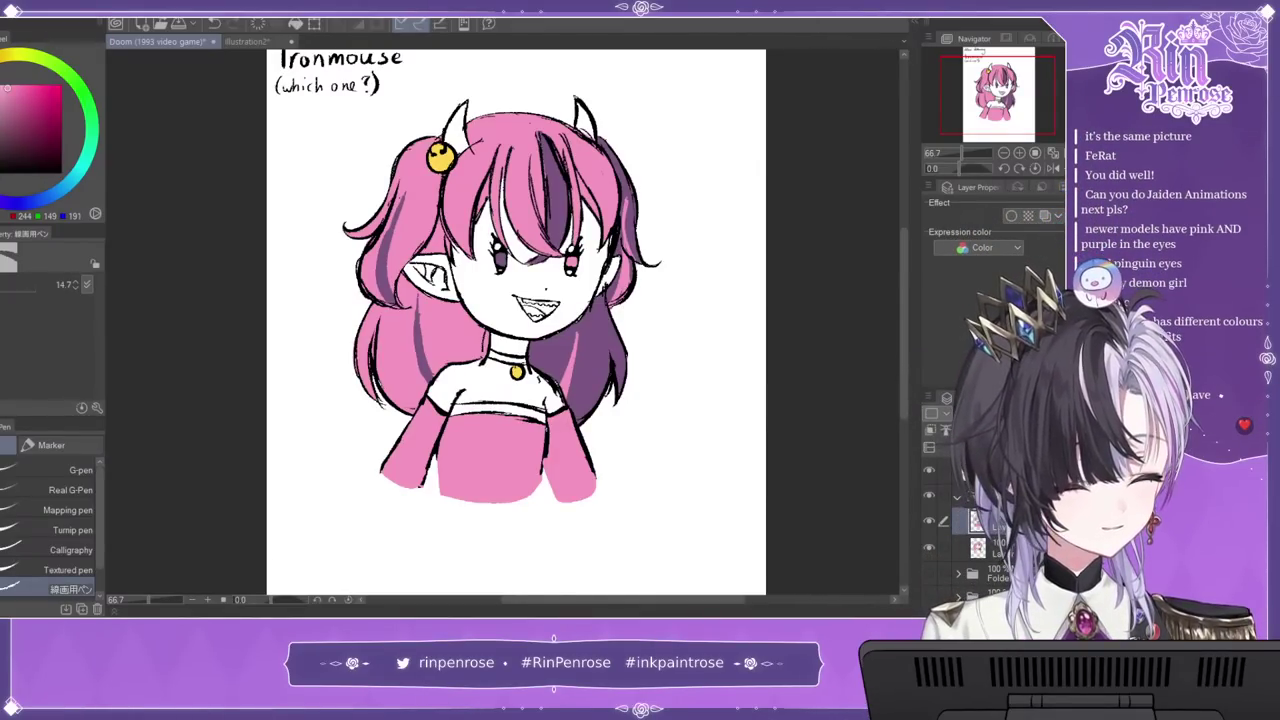
Step: Hide the Ironmouse drawing's folder and erase "Ironmouse (which one?)" from the title layer, keeping "Now drawing"
{"action": "left_click", "coordinate": [929, 496]}
{"action": "left_click", "coordinate": [1000, 470]}
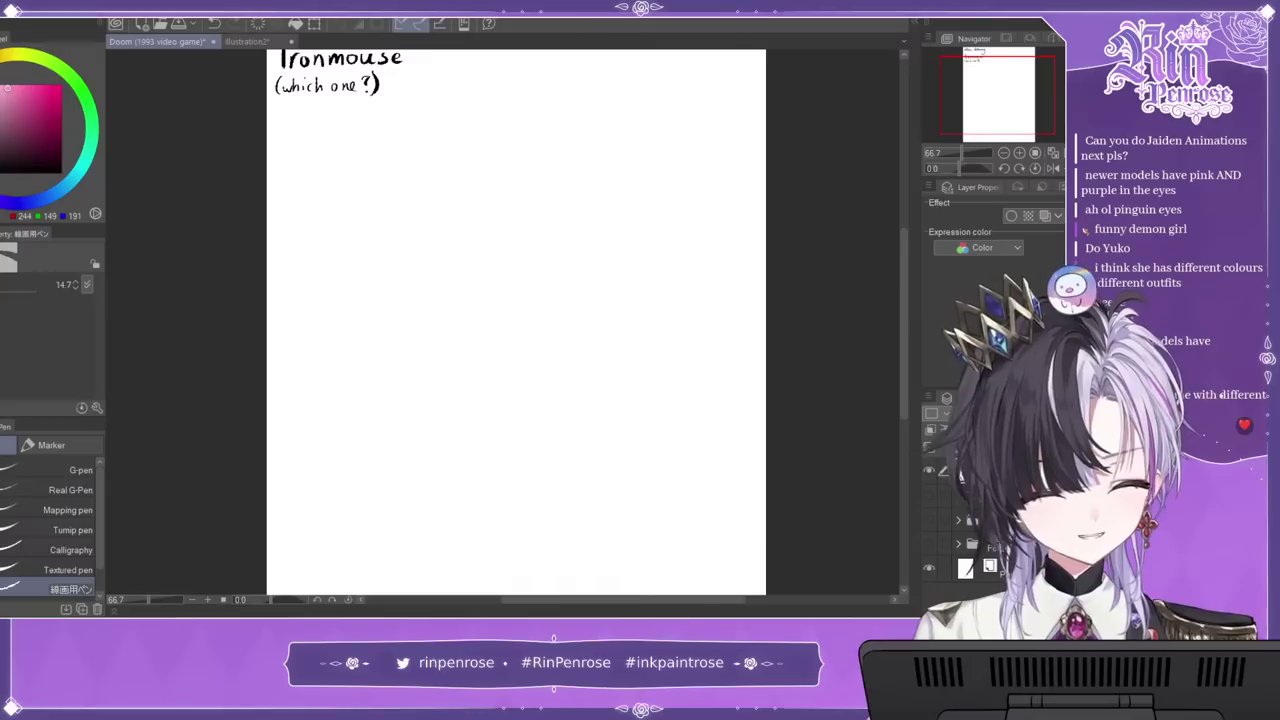
{"action": "left_click_drag", "start_coordinate": [283, 97], "coordinate": [283, 91]}
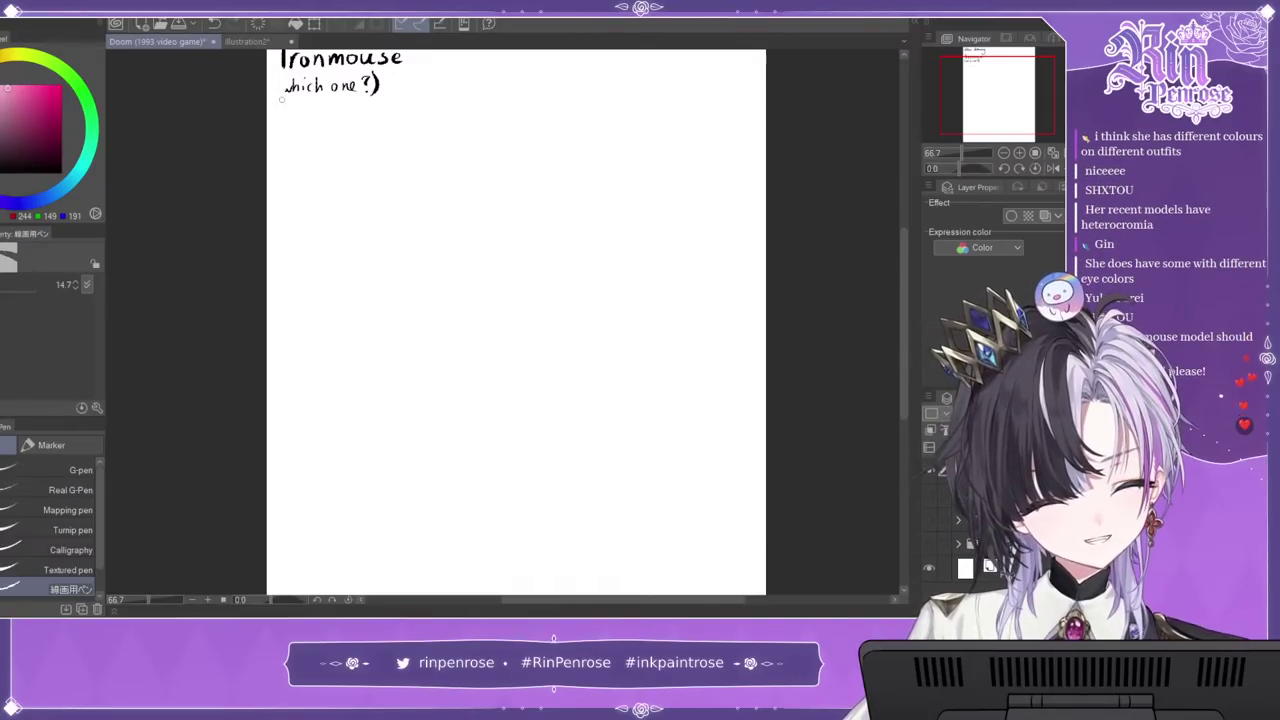
{"action": "left_click_drag", "start_coordinate": [970, 72], "coordinate": [960, 62]}
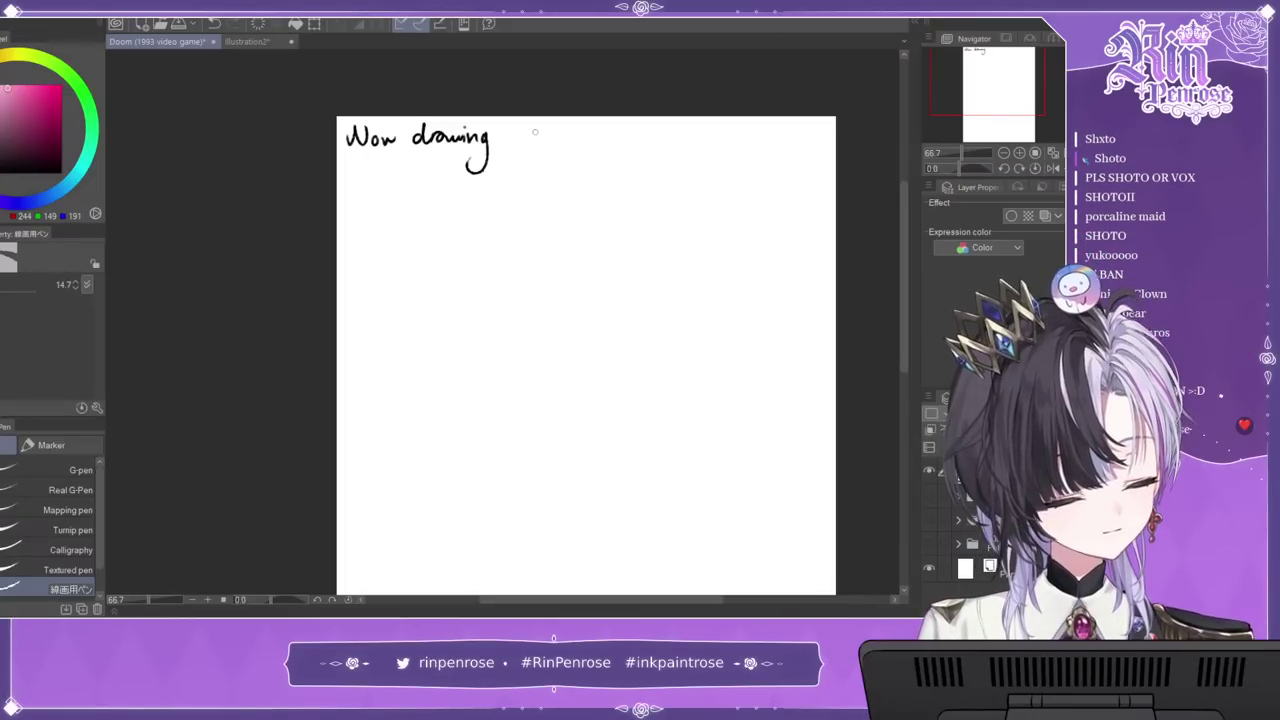
Step: Switch the pen color to black and handwrite "Coni Confetti" below "Now drawing"
{"action": "left_click", "coordinate": [1053, 153]}
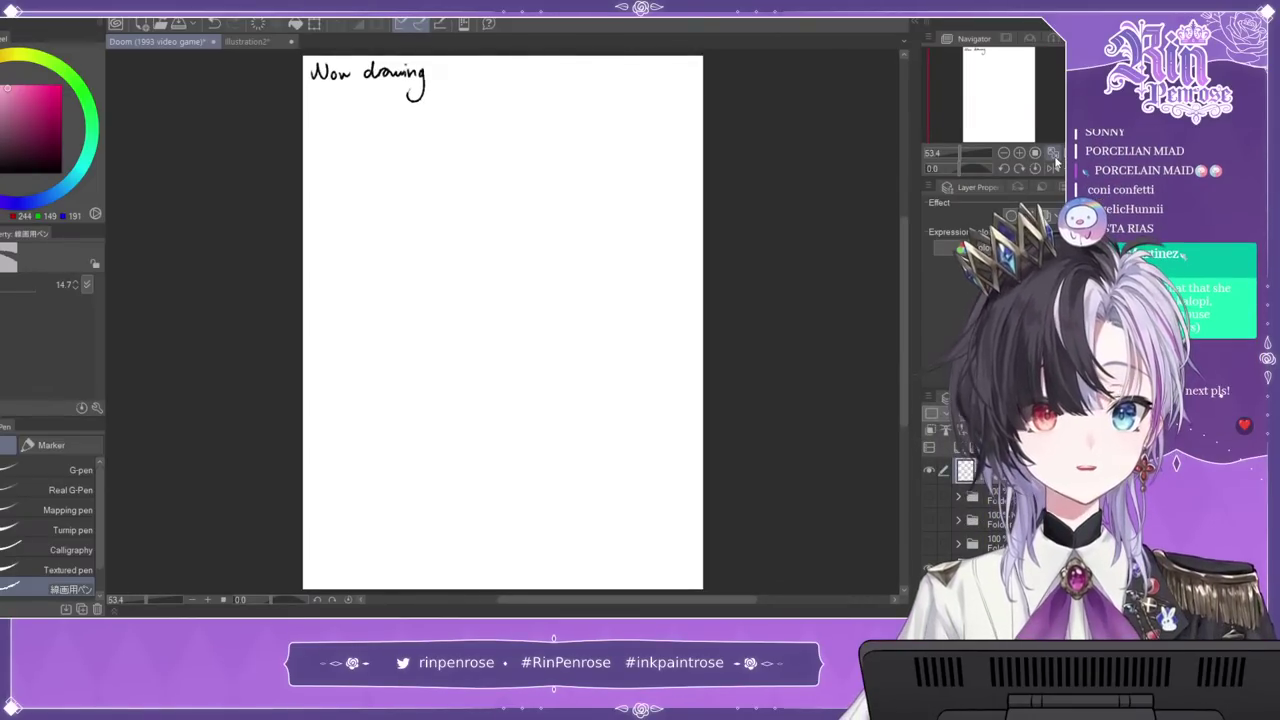
{"action": "left_click_drag", "start_coordinate": [42, 128], "coordinate": [61, 173]}
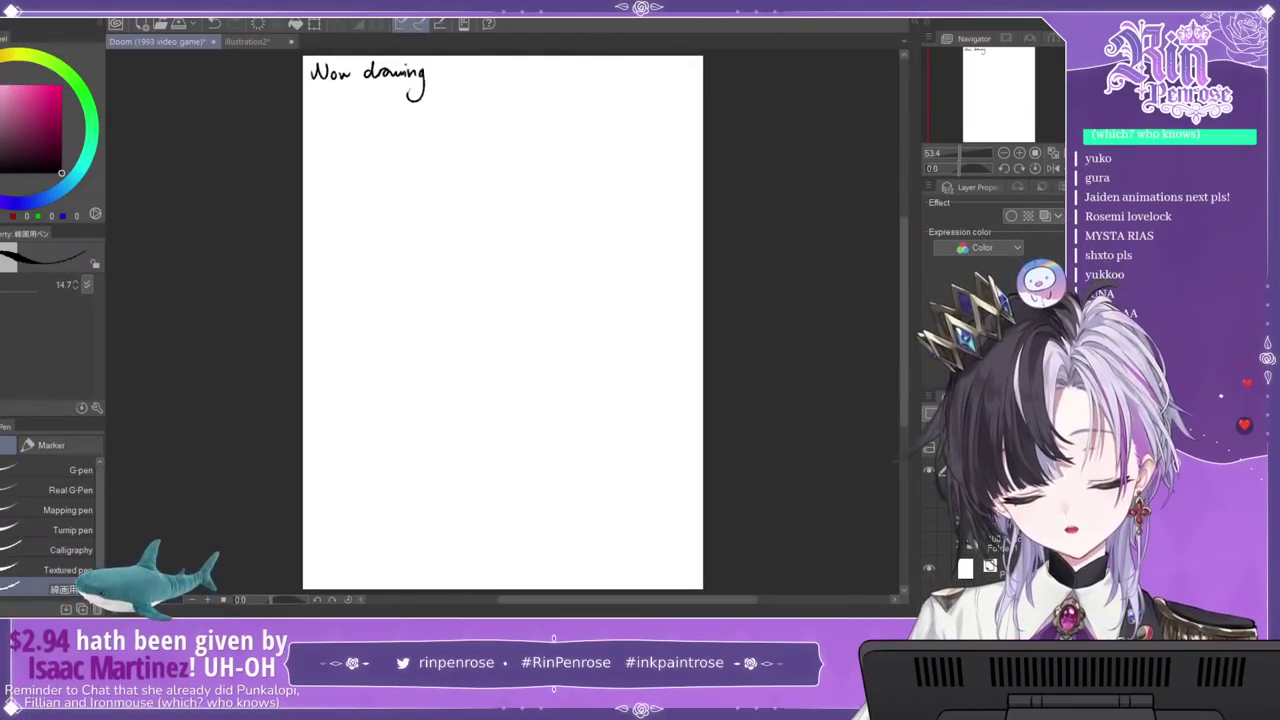
{"action": "left_click", "coordinate": [1019, 153]}
{"action": "left_click", "coordinate": [1019, 153]}
{"action": "left_click", "coordinate": [1019, 153]}
{"action": "left_click_drag", "start_coordinate": [988, 84], "coordinate": [980, 66]}
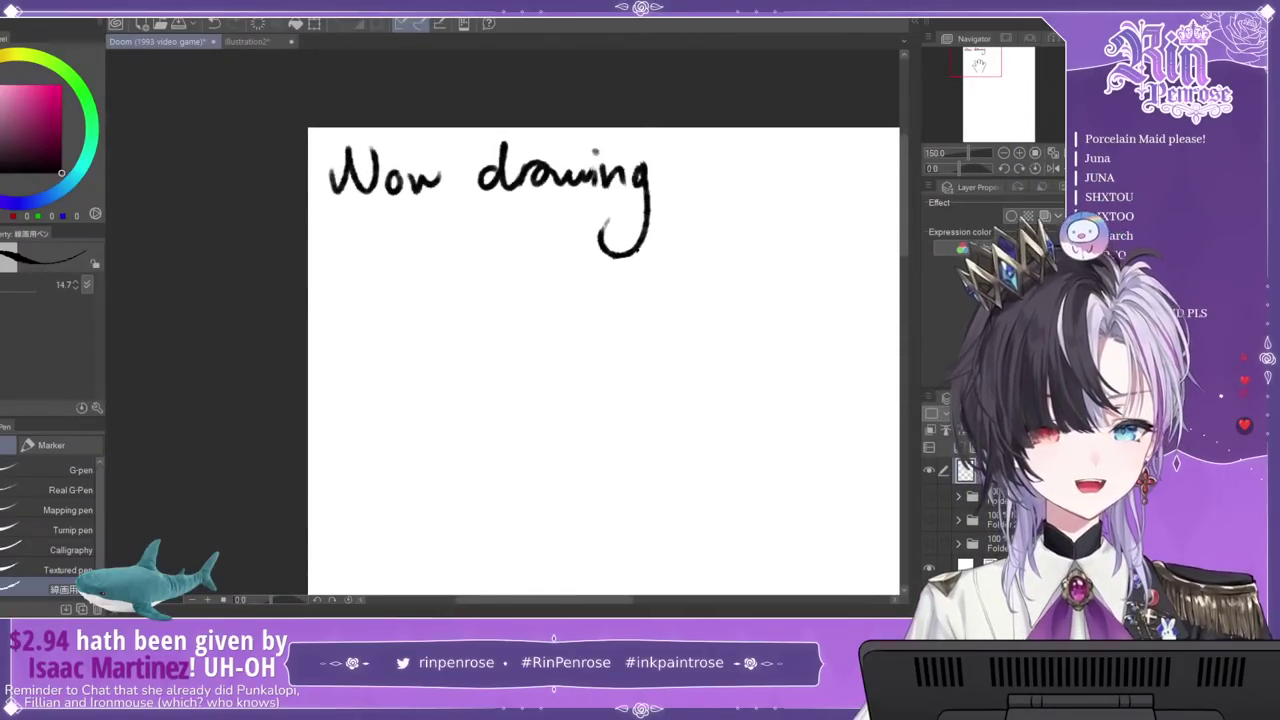
{"action": "mouse_move", "coordinate": [356, 246]}
{"action": "left_mouse_down"}
{"action": "mouse_move", "coordinate": [334, 261]}
{"action": "mouse_move", "coordinate": [362, 303]}
{"action": "left_mouse_up"}
{"action": "left_click_drag", "start_coordinate": [378, 279], "coordinate": [411, 302]}
{"action": "left_click_drag", "start_coordinate": [419, 285], "coordinate": [419, 300]}
{"action": "left_click_drag", "start_coordinate": [500, 243], "coordinate": [488, 300]}
{"action": "mouse_move", "coordinate": [510, 277]}
{"action": "left_mouse_down"}
{"action": "mouse_move", "coordinate": [551, 301]}
{"action": "mouse_move", "coordinate": [557, 348]}
{"action": "left_mouse_up"}
{"action": "left_click_drag", "start_coordinate": [578, 292], "coordinate": [592, 300]}
{"action": "mouse_move", "coordinate": [604, 262]}
{"action": "left_mouse_down"}
{"action": "mouse_move", "coordinate": [606, 304]}
{"action": "mouse_move", "coordinate": [618, 304]}
{"action": "left_mouse_up"}
{"action": "left_click_drag", "start_coordinate": [628, 284], "coordinate": [628, 302]}
{"action": "left_click", "coordinate": [642, 280]}
{"action": "left_click", "coordinate": [642, 300]}
{"action": "key", "text": "ctrl+0"}
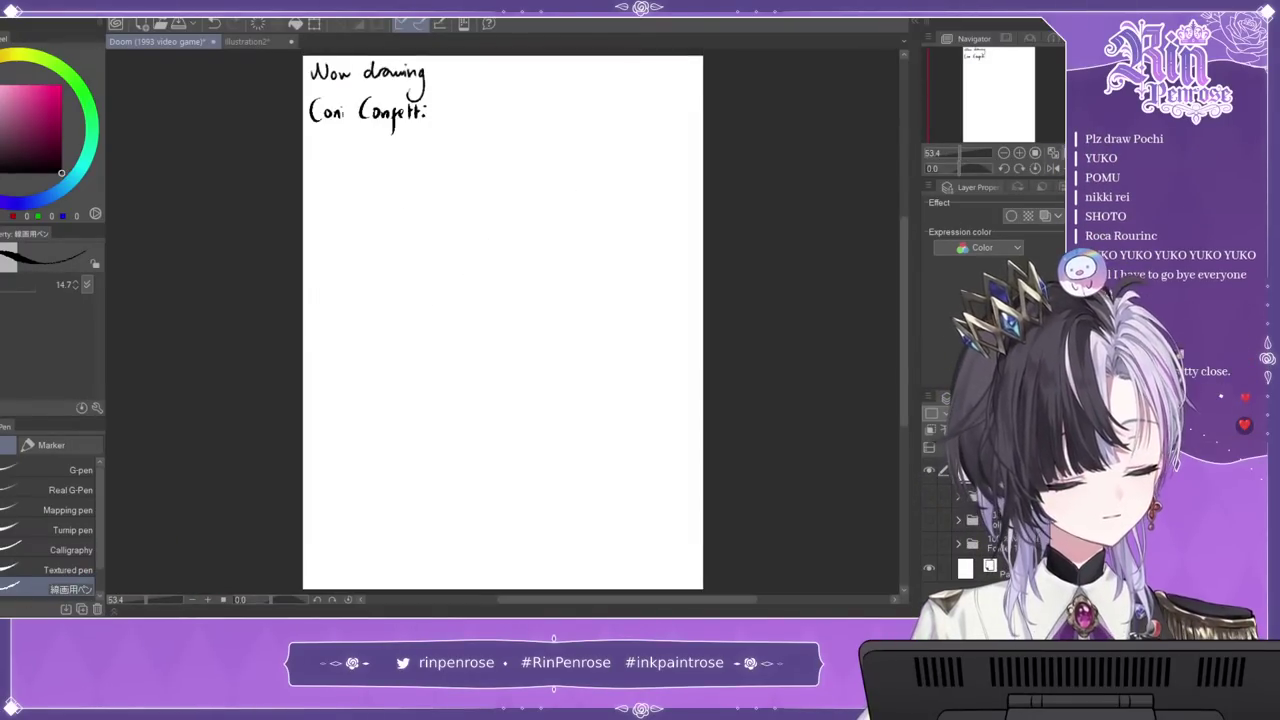
Step: Expand the folder below the title layer and set up an empty layer inside it for the new character
{"action": "left_click", "coordinate": [985, 497]}
{"action": "left_click", "coordinate": [978, 447]}
{"action": "key", "text": "ctrl+shift+n"}
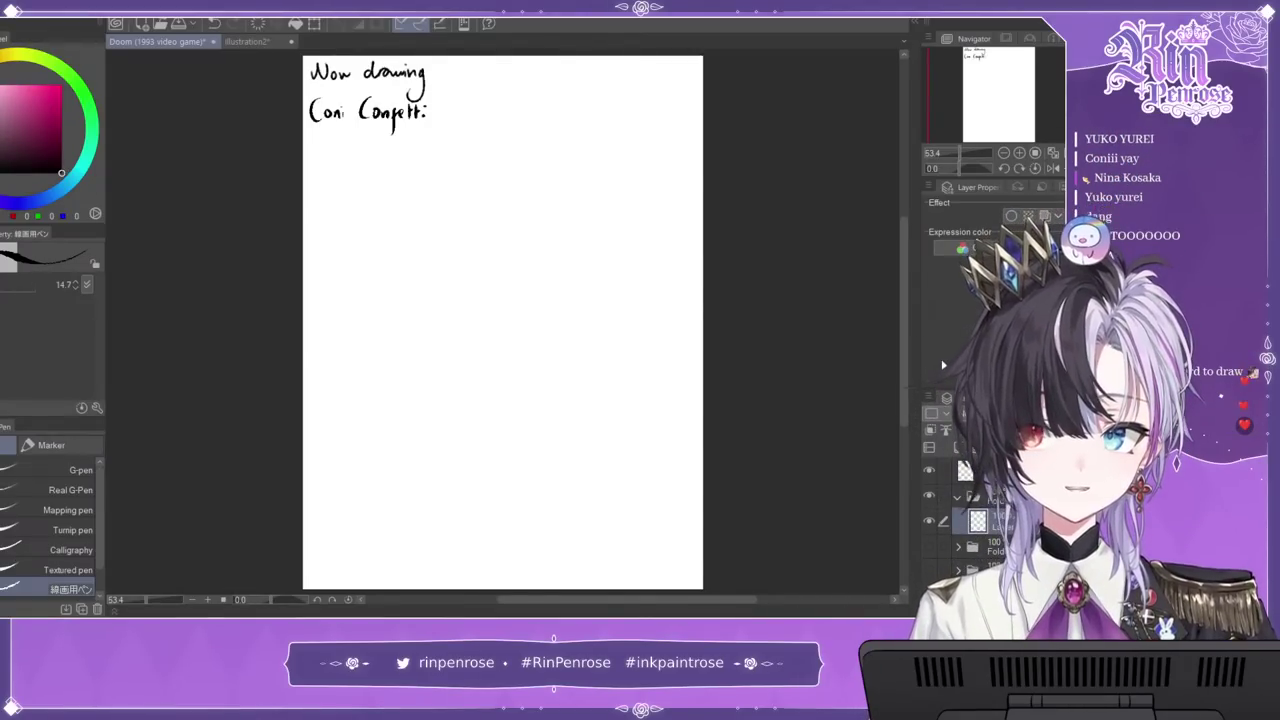
Step: Draw a large round head outline in black below the title, redoing the lower strokes until the circle closes cleanly
{"action": "left_click", "coordinate": [1019, 153]}
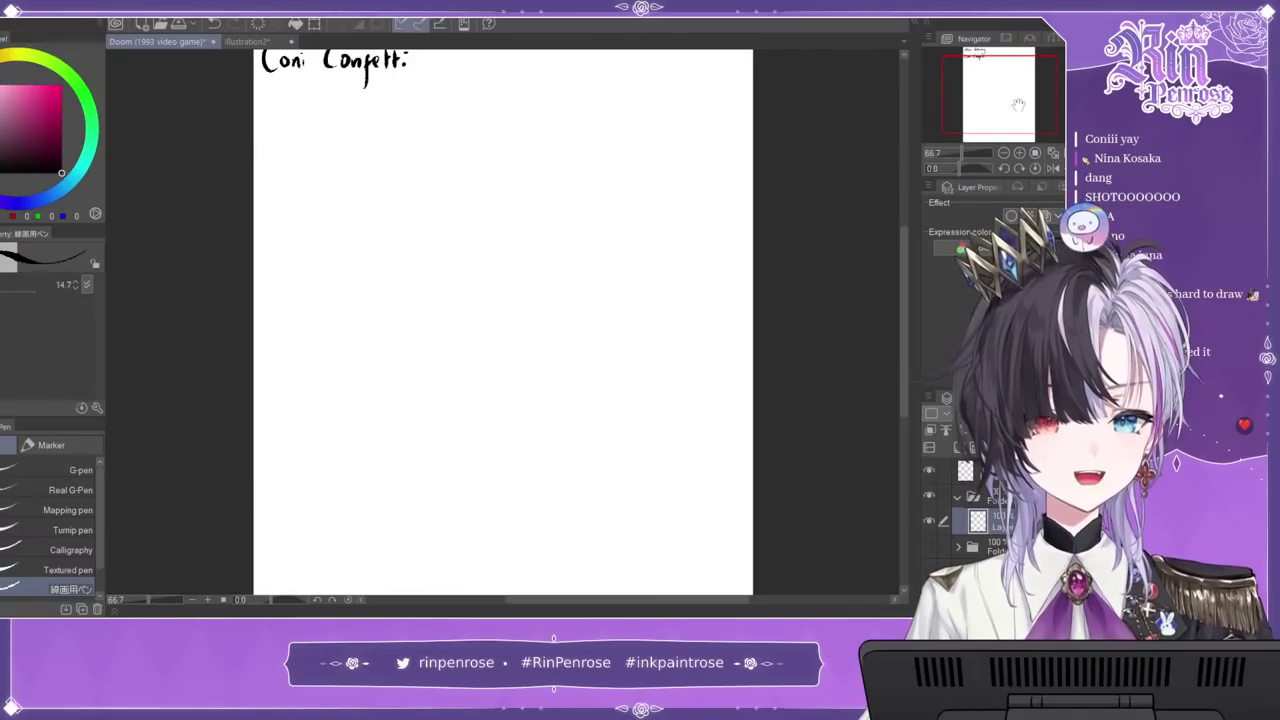
{"action": "mouse_move", "coordinate": [470, 133]}
{"action": "left_mouse_down"}
{"action": "mouse_move", "coordinate": [396, 186]}
{"action": "mouse_move", "coordinate": [390, 245]}
{"action": "mouse_move", "coordinate": [446, 308]}
{"action": "left_mouse_up"}
{"action": "left_click_drag", "start_coordinate": [402, 270], "coordinate": [470, 312]}
{"action": "left_click_drag", "start_coordinate": [416, 170], "coordinate": [551, 138]}
{"action": "mouse_move", "coordinate": [474, 124]}
{"action": "left_mouse_down"}
{"action": "mouse_move", "coordinate": [576, 169]}
{"action": "mouse_move", "coordinate": [597, 272]}
{"action": "left_mouse_up"}
{"action": "mouse_move", "coordinate": [600, 212]}
{"action": "left_mouse_down"}
{"action": "mouse_move", "coordinate": [548, 316]}
{"action": "mouse_move", "coordinate": [514, 318]}
{"action": "left_mouse_up"}
{"action": "key", "text": "ctrl+z"}
{"action": "left_click_drag", "start_coordinate": [410, 284], "coordinate": [514, 319]}
{"action": "left_click_drag", "start_coordinate": [438, 308], "coordinate": [552, 316]}
{"action": "key", "text": "ctrl+z"}
{"action": "key", "text": "ctrl+z"}
{"action": "mouse_move", "coordinate": [394, 258]}
{"action": "left_mouse_down"}
{"action": "mouse_move", "coordinate": [510, 327]}
{"action": "mouse_move", "coordinate": [543, 317]}
{"action": "left_mouse_up"}
{"action": "key", "text": "ctrl+z"}
{"action": "key", "text": "ctrl+z"}
{"action": "mouse_move", "coordinate": [395, 261]}
{"action": "left_mouse_down"}
{"action": "mouse_move", "coordinate": [406, 278]}
{"action": "mouse_move", "coordinate": [550, 311]}
{"action": "mouse_move", "coordinate": [580, 276]}
{"action": "left_mouse_up"}
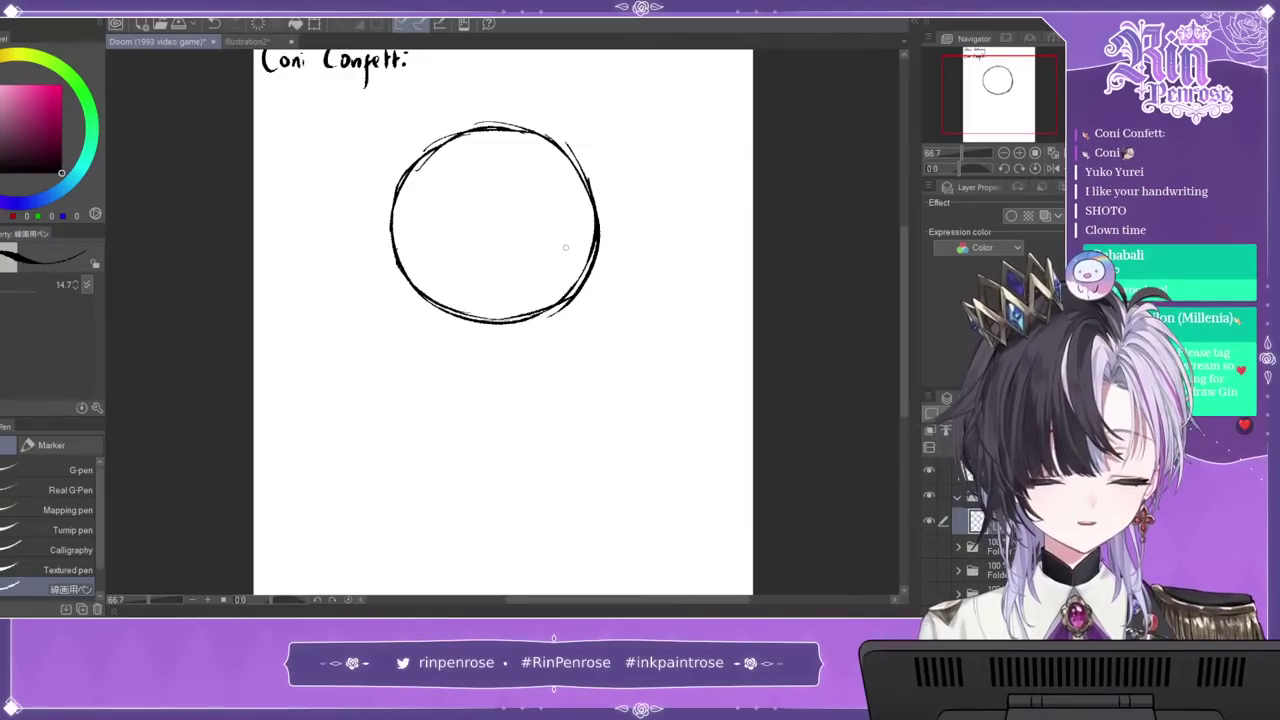
{"action": "key", "text": "ctrl+z"}
{"action": "left_click_drag", "start_coordinate": [522, 320], "coordinate": [592, 265]}
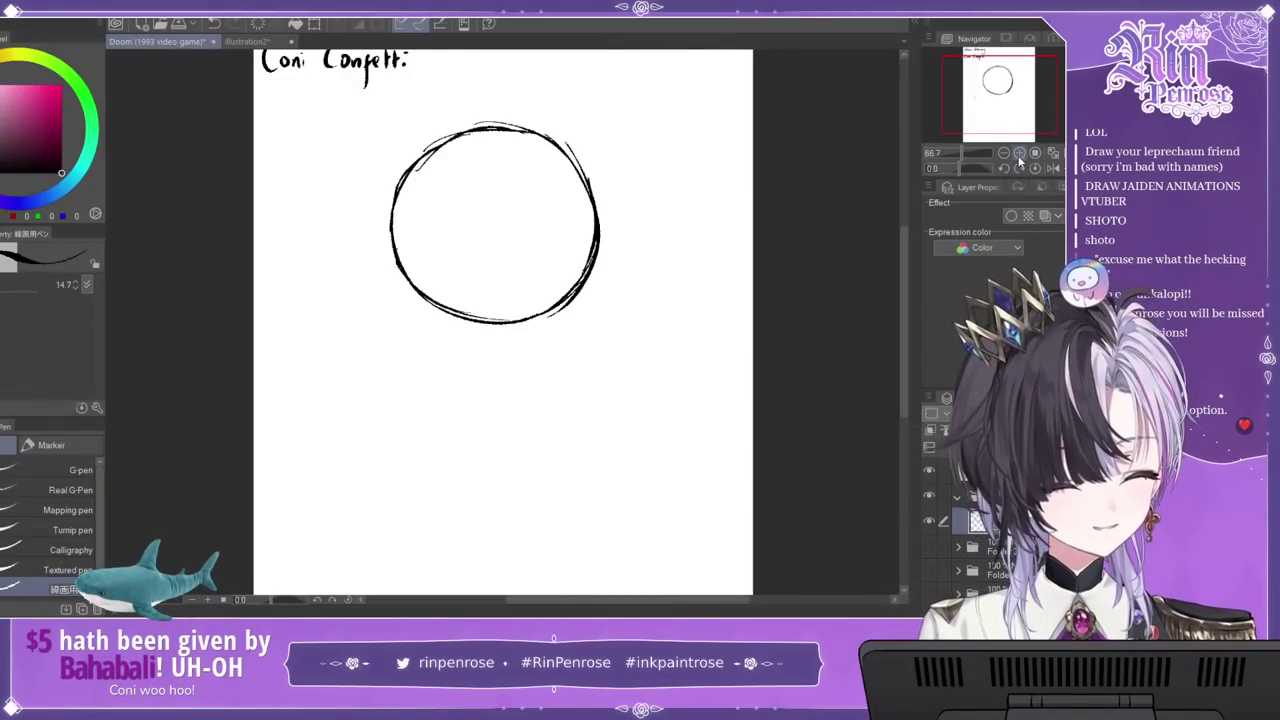
Step: Extend the head downward with curved cheek and chin lines on both sides, mirroring the canvas for the second side
{"action": "left_click", "coordinate": [1019, 153]}
{"action": "left_click_drag", "start_coordinate": [1002, 103], "coordinate": [1006, 102]}
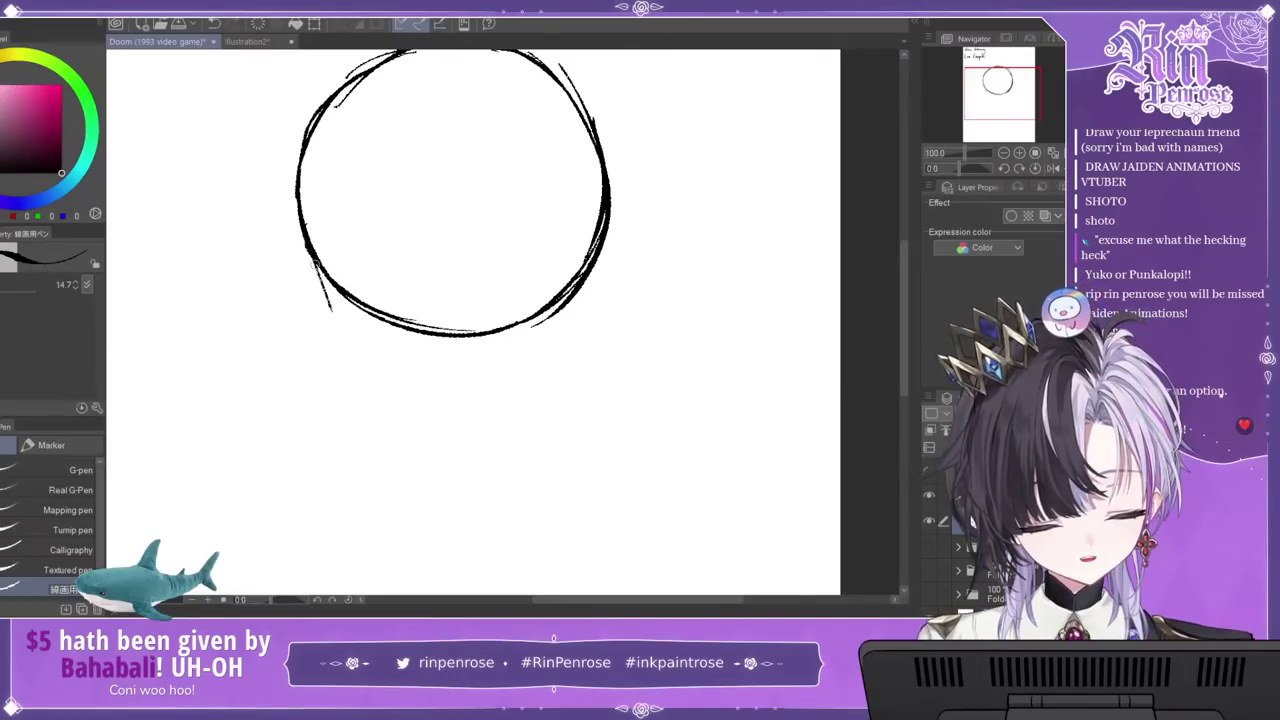
{"action": "left_click_drag", "start_coordinate": [322, 290], "coordinate": [448, 370]}
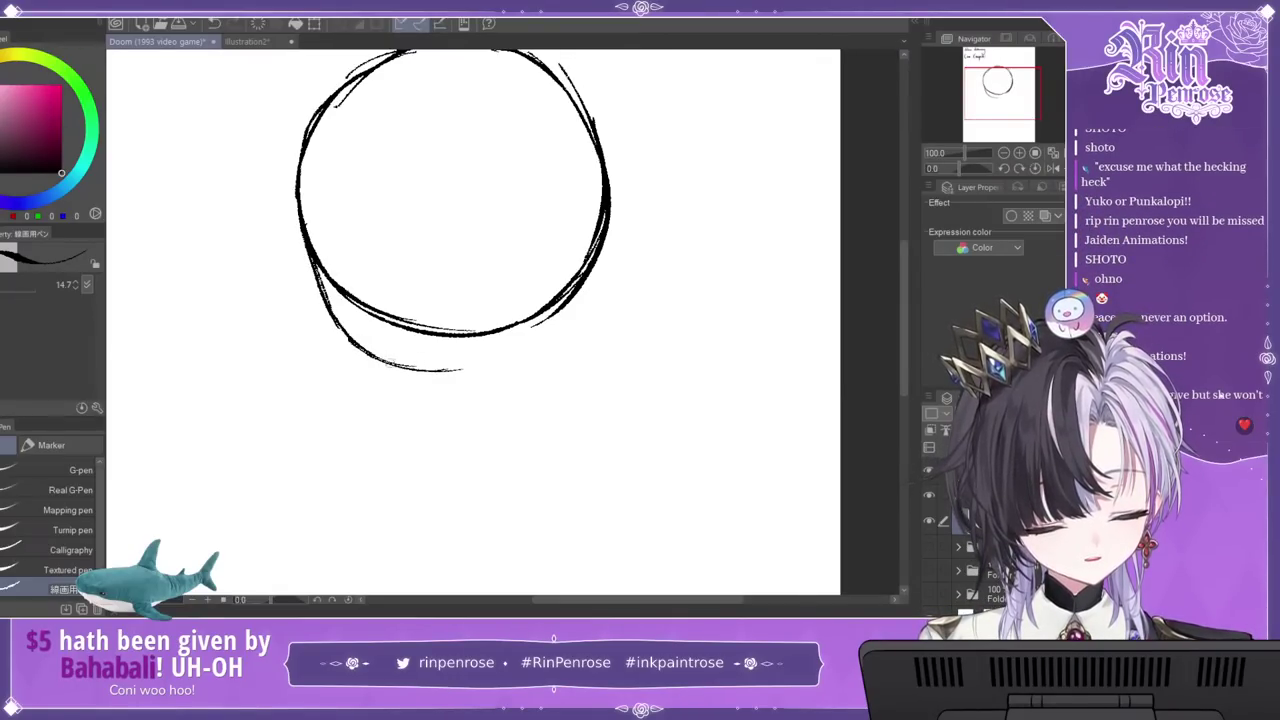
{"action": "left_click_drag", "start_coordinate": [312, 262], "coordinate": [377, 357]}
{"action": "left_click", "coordinate": [1053, 168]}
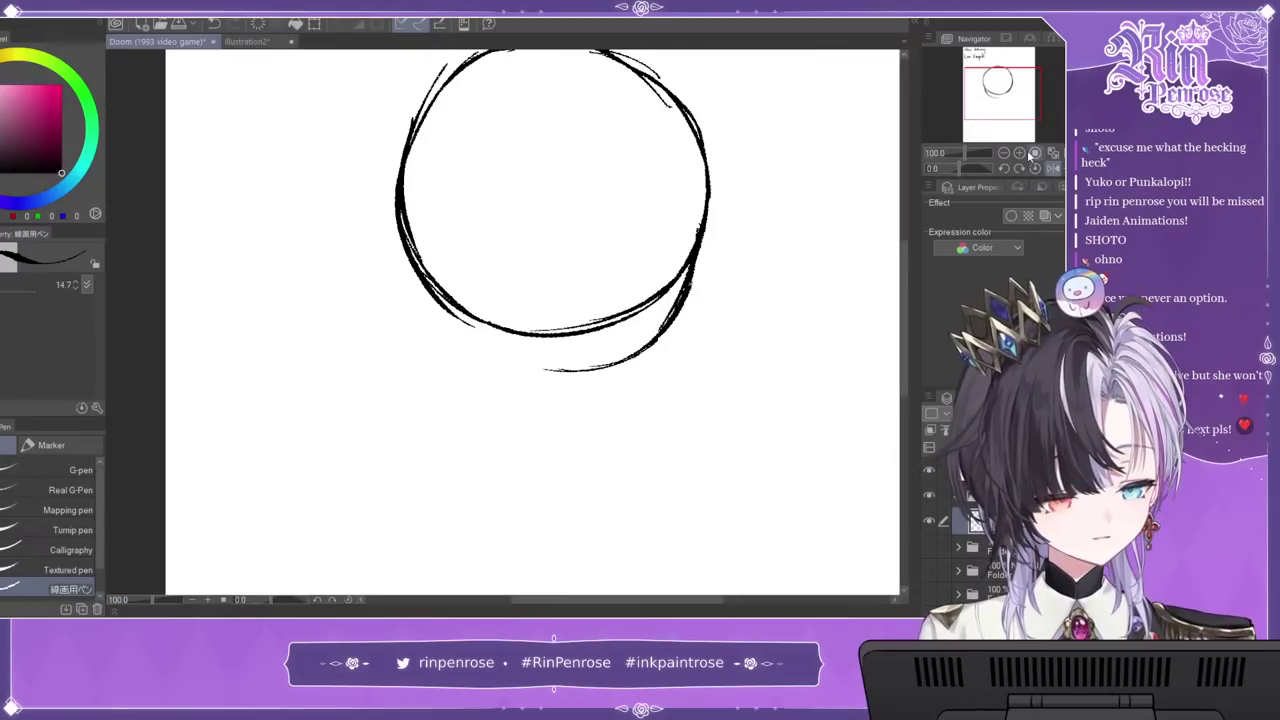
{"action": "left_click_drag", "start_coordinate": [402, 212], "coordinate": [466, 352]}
{"action": "mouse_move", "coordinate": [446, 324]}
{"action": "left_mouse_down"}
{"action": "mouse_move", "coordinate": [527, 369]}
{"action": "mouse_move", "coordinate": [582, 371]}
{"action": "left_mouse_up"}
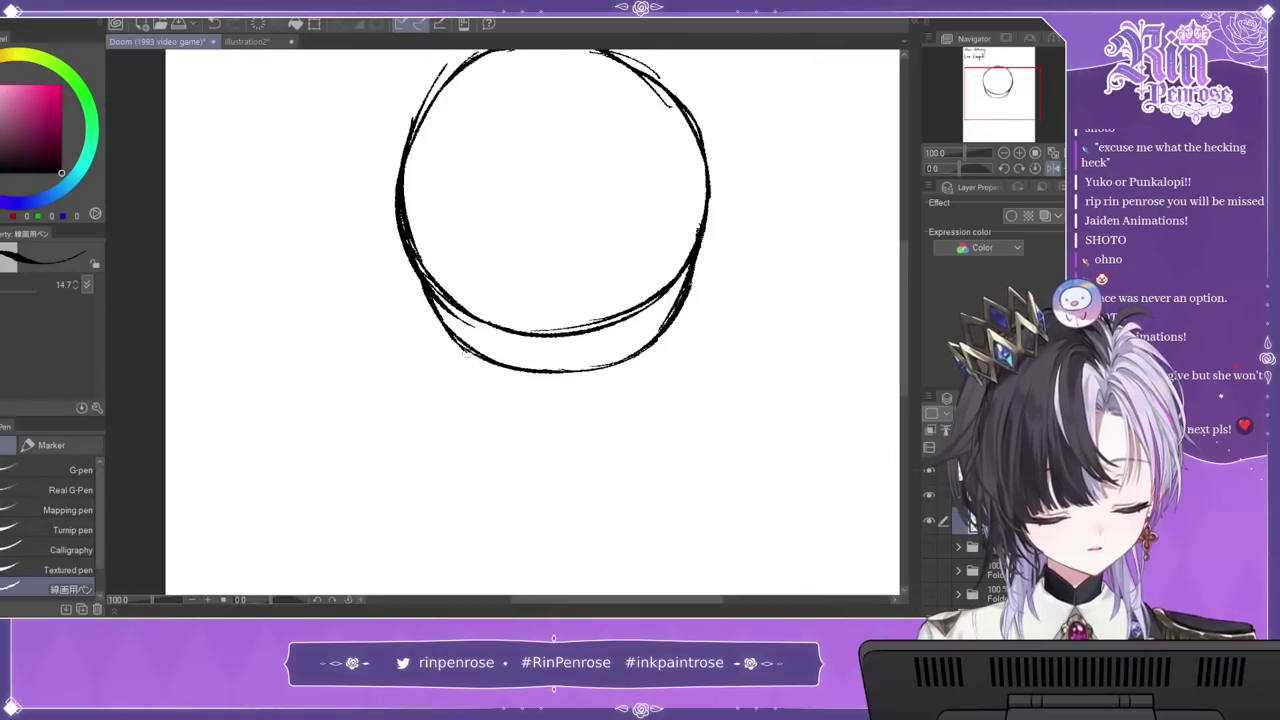
Step: Erase the circle's original lower arc inside the face, leaving only the new cheek and chin contour
{"action": "key", "text": "c"}
{"action": "mouse_move", "coordinate": [432, 274]}
{"action": "left_mouse_down"}
{"action": "mouse_move", "coordinate": [472, 324]}
{"action": "mouse_move", "coordinate": [448, 314]}
{"action": "left_mouse_up"}
{"action": "left_click_drag", "start_coordinate": [416, 242], "coordinate": [437, 292]}
{"action": "mouse_move", "coordinate": [503, 329]}
{"action": "left_mouse_down"}
{"action": "mouse_move", "coordinate": [593, 336]}
{"action": "mouse_move", "coordinate": [632, 304]}
{"action": "mouse_move", "coordinate": [562, 331]}
{"action": "mouse_move", "coordinate": [599, 325]}
{"action": "mouse_move", "coordinate": [630, 250]}
{"action": "left_mouse_up"}
{"action": "mouse_move", "coordinate": [636, 312]}
{"action": "left_mouse_down"}
{"action": "mouse_move", "coordinate": [677, 241]}
{"action": "mouse_move", "coordinate": [680, 272]}
{"action": "left_mouse_up"}
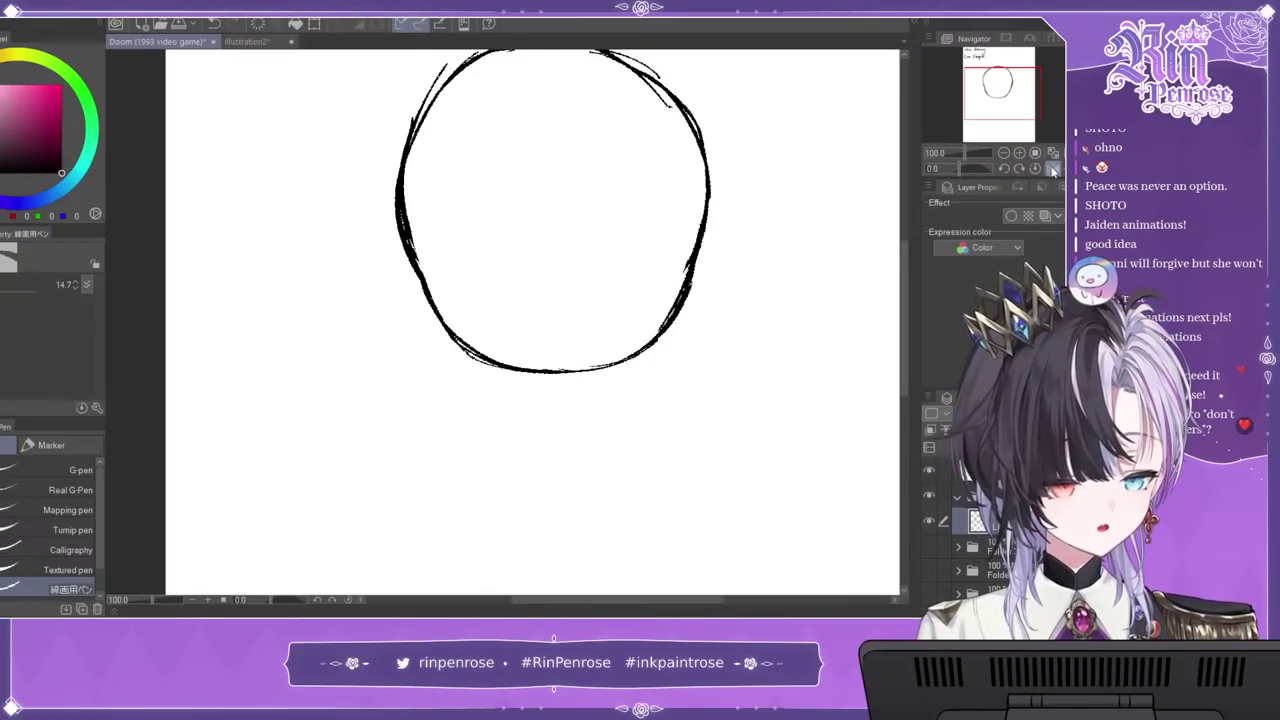
Step: Restore the canvas's unmirrored view and erase stray strokes along the head outline's top and sides
{"action": "left_click", "coordinate": [1052, 170]}
{"action": "left_click_drag", "start_coordinate": [1007, 84], "coordinate": [1006, 76]}
{"action": "mouse_move", "coordinate": [426, 115]}
{"action": "left_mouse_down"}
{"action": "mouse_move", "coordinate": [516, 120]}
{"action": "mouse_move", "coordinate": [466, 108]}
{"action": "left_mouse_up"}
{"action": "left_click_drag", "start_coordinate": [572, 130], "coordinate": [590, 166]}
{"action": "left_click_drag", "start_coordinate": [627, 254], "coordinate": [613, 330]}
{"action": "left_click", "coordinate": [1004, 154]}
{"action": "left_click_drag", "start_coordinate": [1012, 93], "coordinate": [1012, 96]}
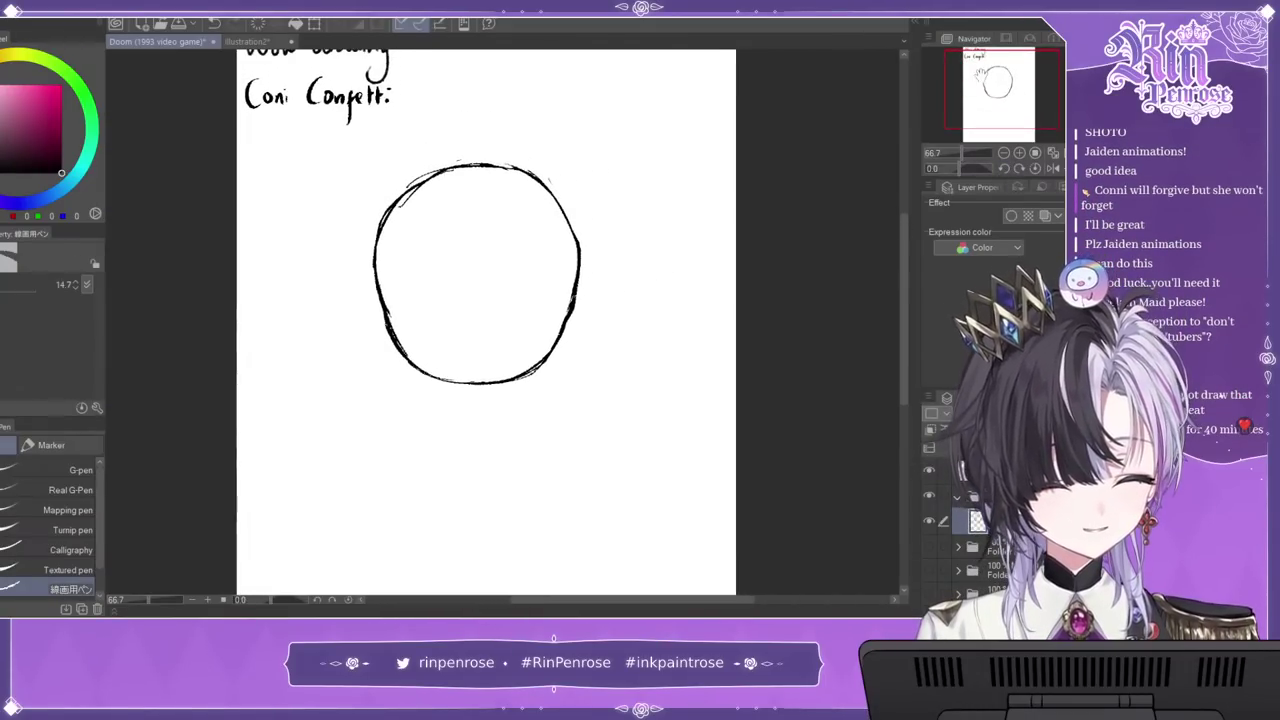
Step: Thicken the head's right contour in black and draw small rounded ears on both sides of the head
{"action": "key", "text": "c"}
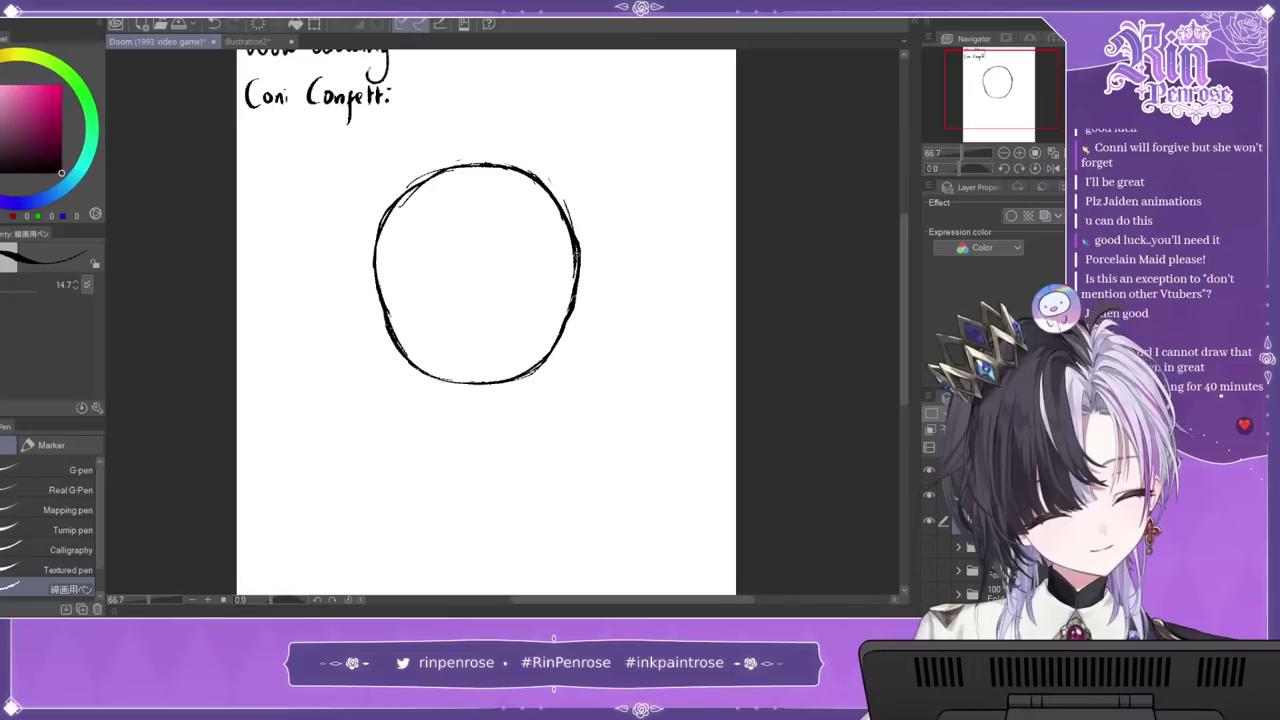
{"action": "mouse_move", "coordinate": [573, 296]}
{"action": "left_mouse_down"}
{"action": "mouse_move", "coordinate": [574, 331]}
{"action": "mouse_move", "coordinate": [554, 345]}
{"action": "mouse_move", "coordinate": [575, 332]}
{"action": "mouse_move", "coordinate": [554, 347]}
{"action": "mouse_move", "coordinate": [565, 312]}
{"action": "left_mouse_up"}
{"action": "key", "text": "ctrl+z"}
{"action": "left_click_drag", "start_coordinate": [380, 306], "coordinate": [396, 350]}
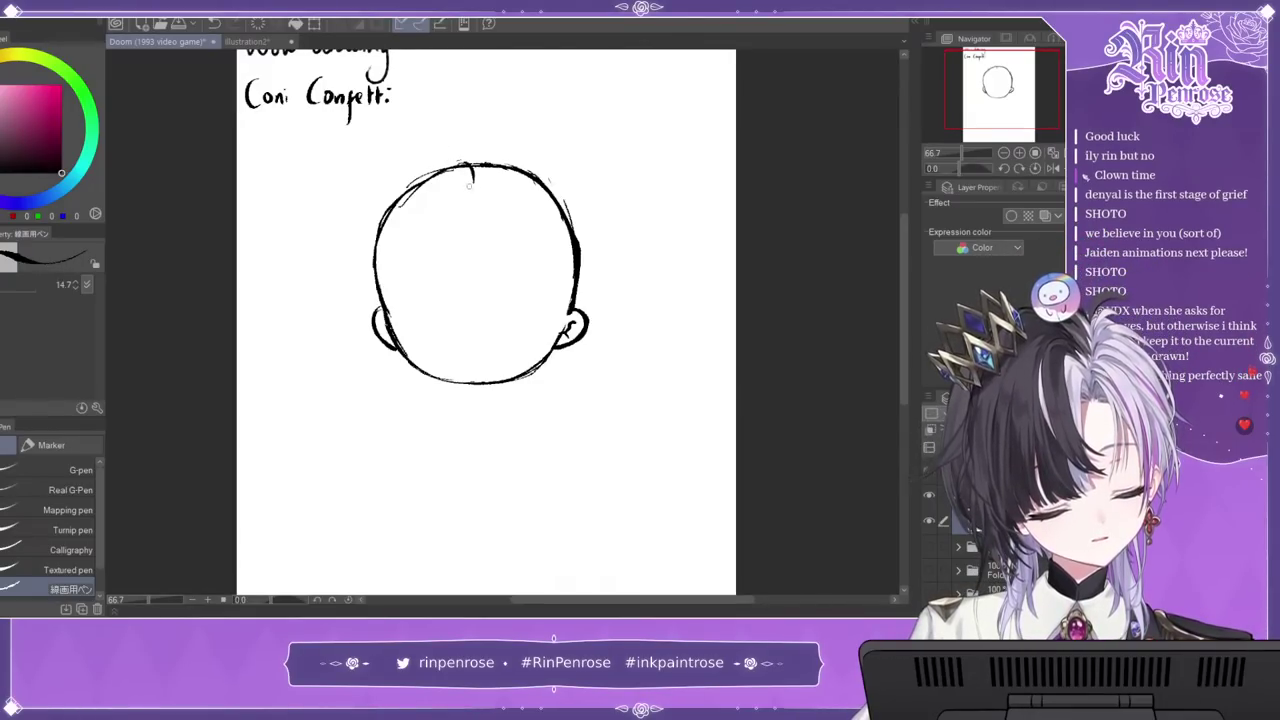
Step: Draw a curved hair strand across the upper forehead and a heart-shaped tuft on top of the head
{"action": "left_click_drag", "start_coordinate": [469, 176], "coordinate": [444, 230]}
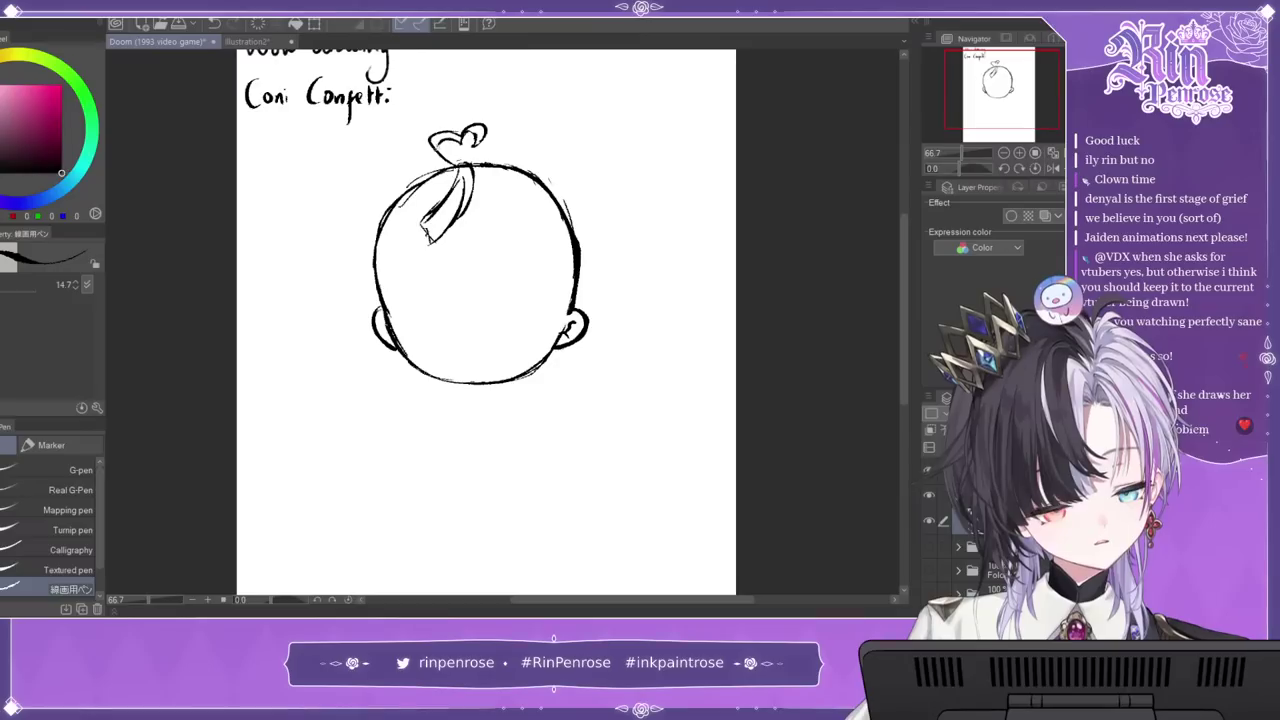
{"action": "left_click_drag", "start_coordinate": [443, 141], "coordinate": [463, 163]}
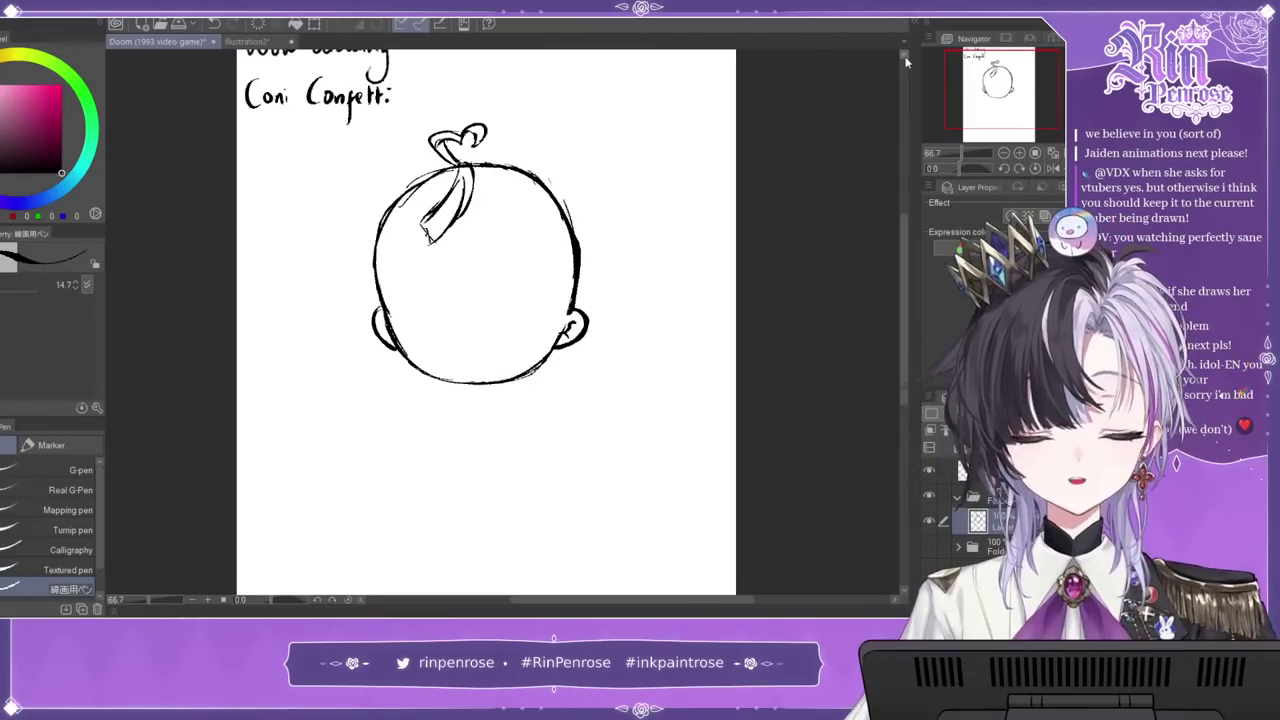
{"action": "left_click_drag", "start_coordinate": [1009, 113], "coordinate": [1010, 119]}
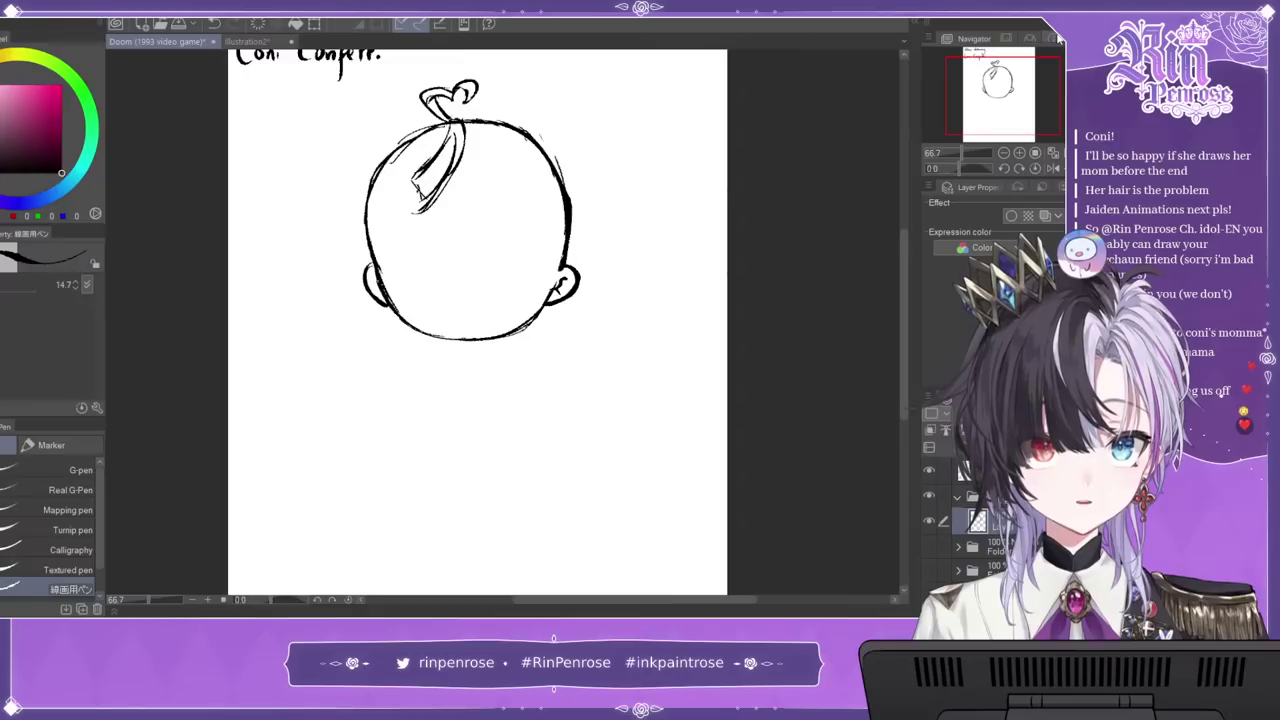
{"action": "left_click", "coordinate": [1019, 152]}
{"action": "left_click_drag", "start_coordinate": [376, 375], "coordinate": [491, 367]}
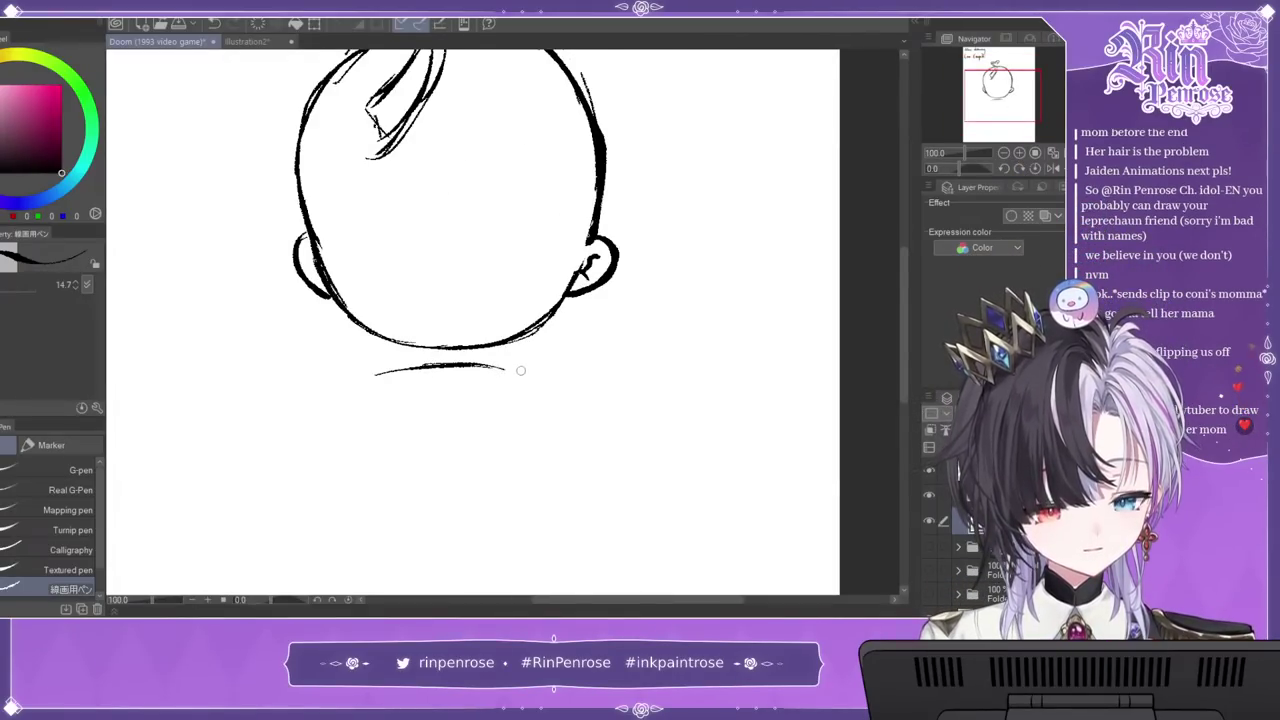
{"action": "key", "text": "ctrl+z"}
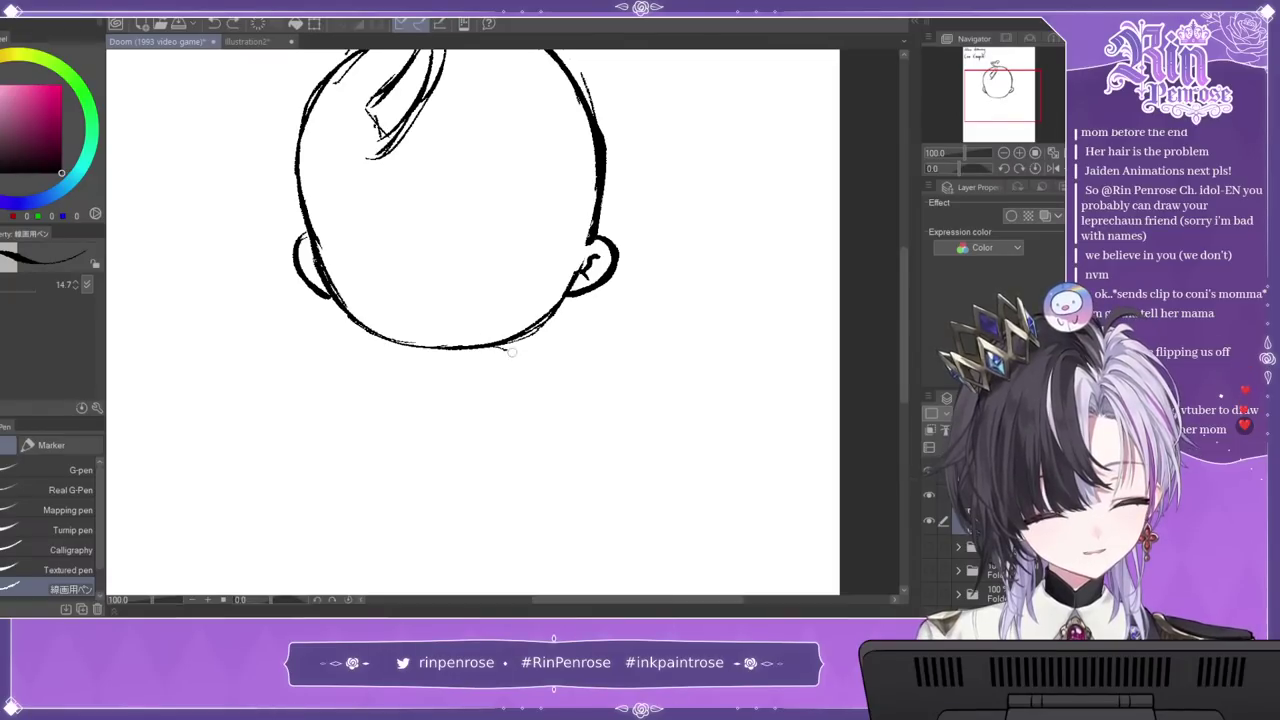
{"action": "key", "text": "ctrl+z"}
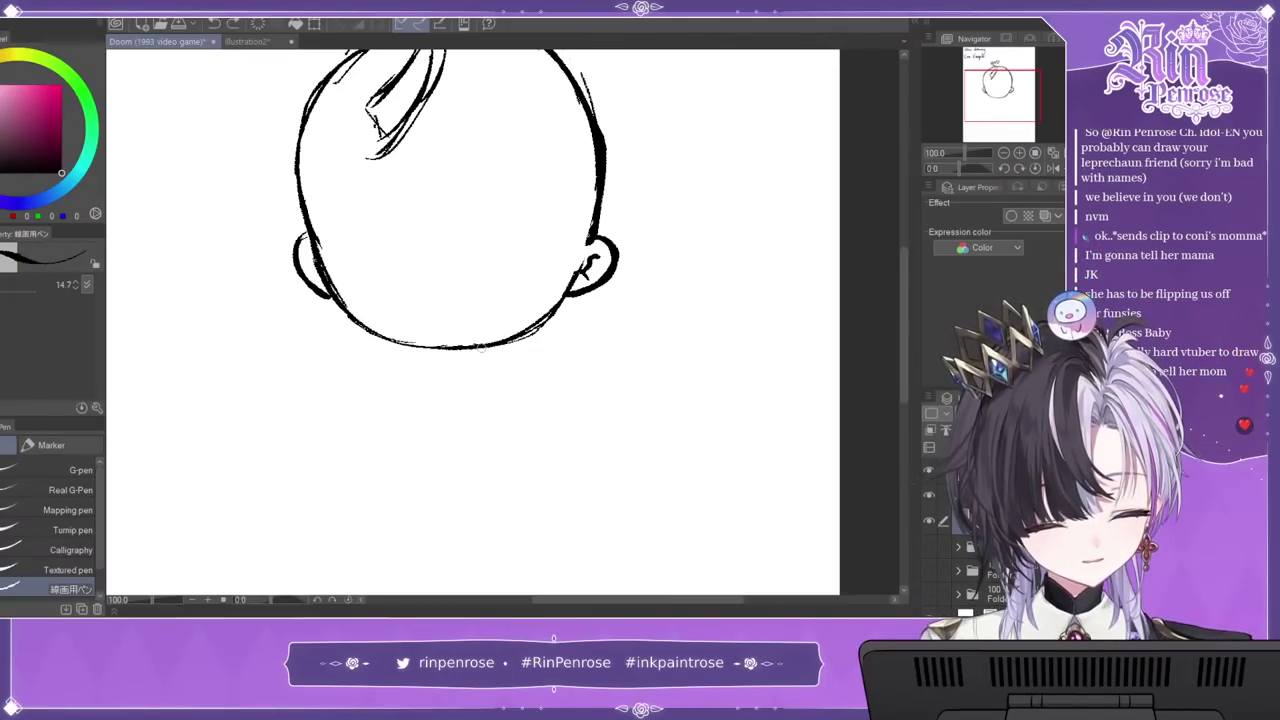
Step: Draw thick lines flaring down from below the chin to form both sides of the body
{"action": "mouse_move", "coordinate": [484, 346]}
{"action": "left_mouse_down"}
{"action": "mouse_move", "coordinate": [512, 371]}
{"action": "mouse_move", "coordinate": [521, 404]}
{"action": "left_mouse_up"}
{"action": "left_click_drag", "start_coordinate": [400, 350], "coordinate": [368, 452]}
{"action": "mouse_move", "coordinate": [486, 346]}
{"action": "left_mouse_down"}
{"action": "mouse_move", "coordinate": [510, 379]}
{"action": "mouse_move", "coordinate": [529, 457]}
{"action": "left_mouse_up"}
{"action": "left_click_drag", "start_coordinate": [410, 344], "coordinate": [360, 488]}
{"action": "left_click_drag", "start_coordinate": [514, 384], "coordinate": [536, 490]}
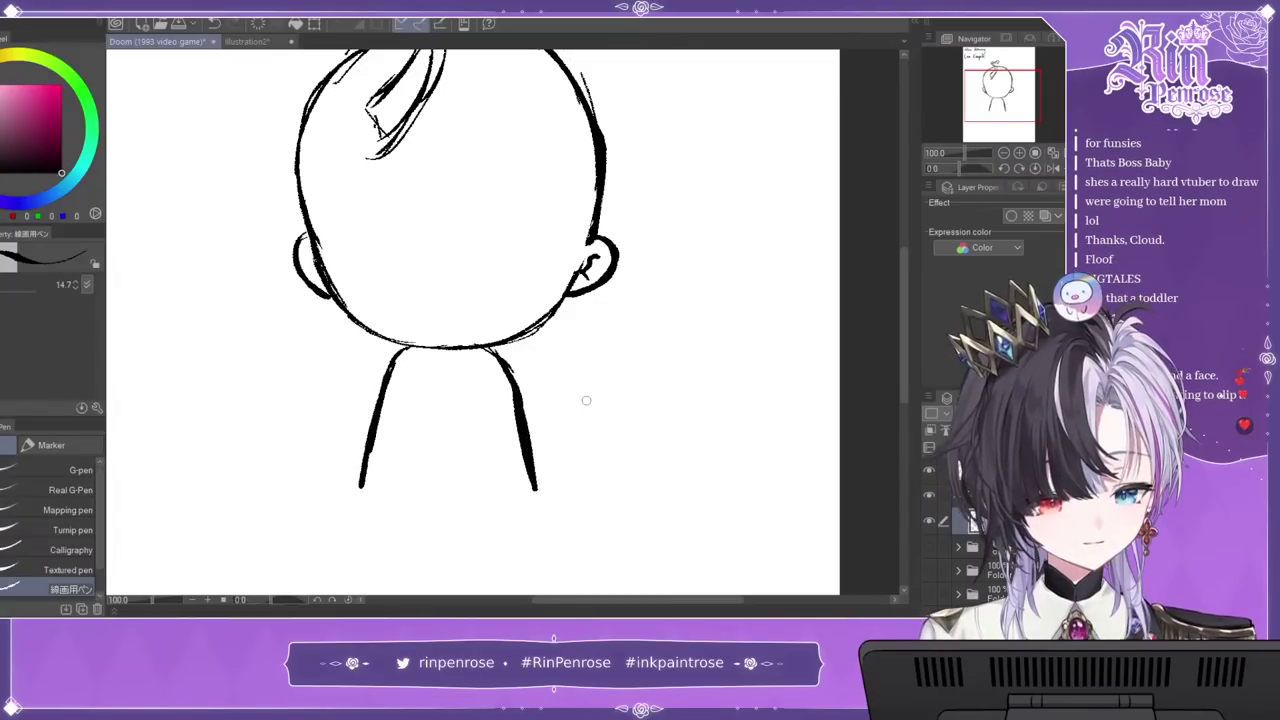
Step: Shift the figure slightly down the page, extend the body's side lines and scale the whole drawing down a little
{"action": "key", "text": "ctrl+0"}
{"action": "key", "text": "k"}
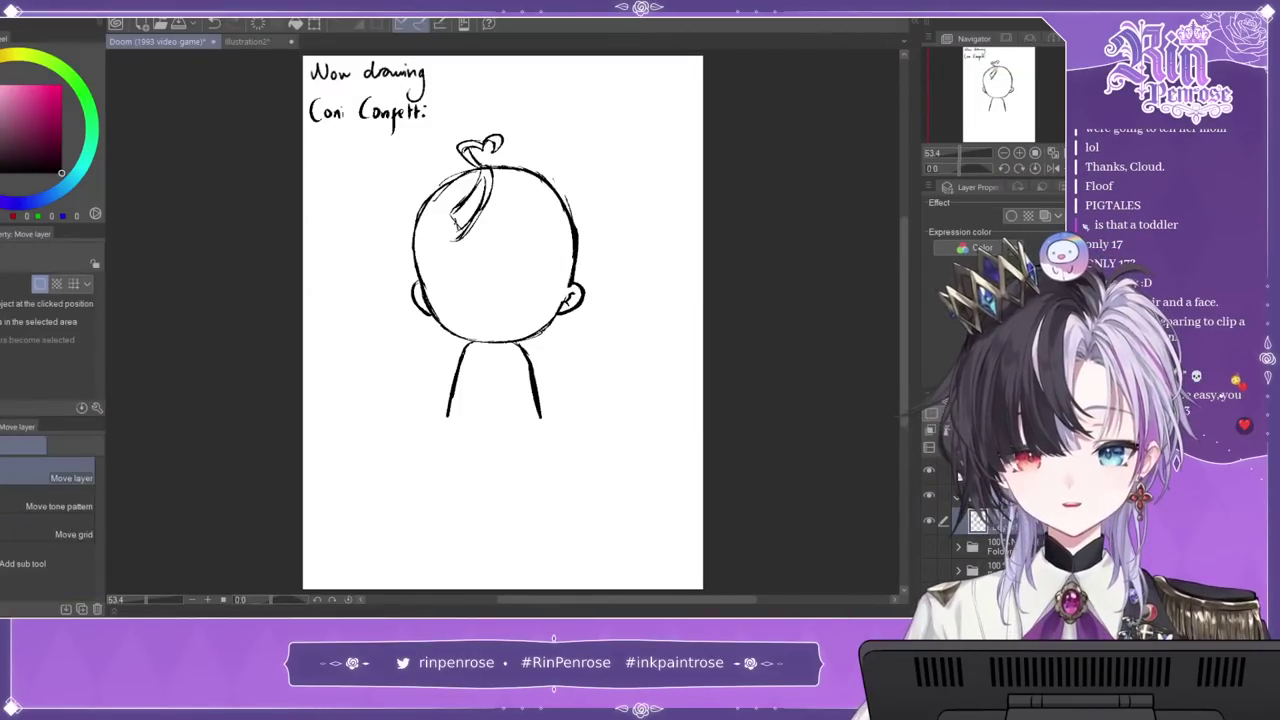
{"action": "left_click_drag", "start_coordinate": [555, 220], "coordinate": [551, 224]}
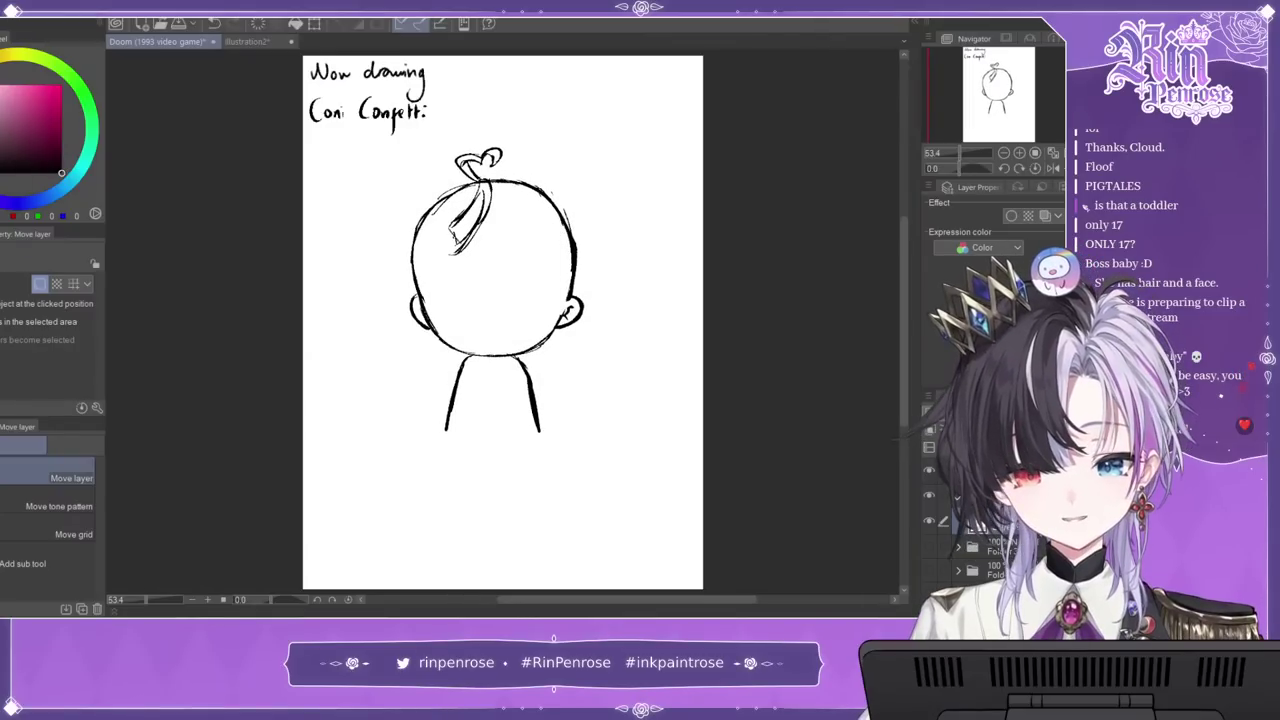
{"action": "key", "text": "p"}
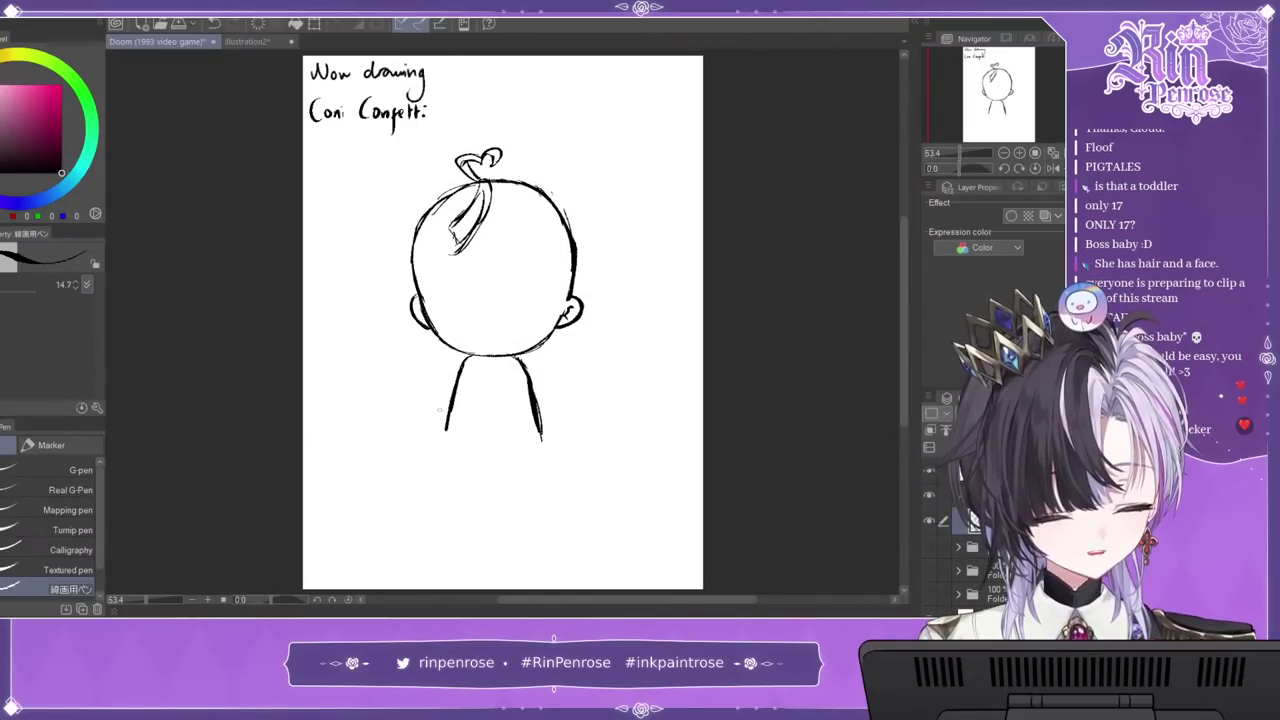
{"action": "key", "text": "ctrl+plus"}
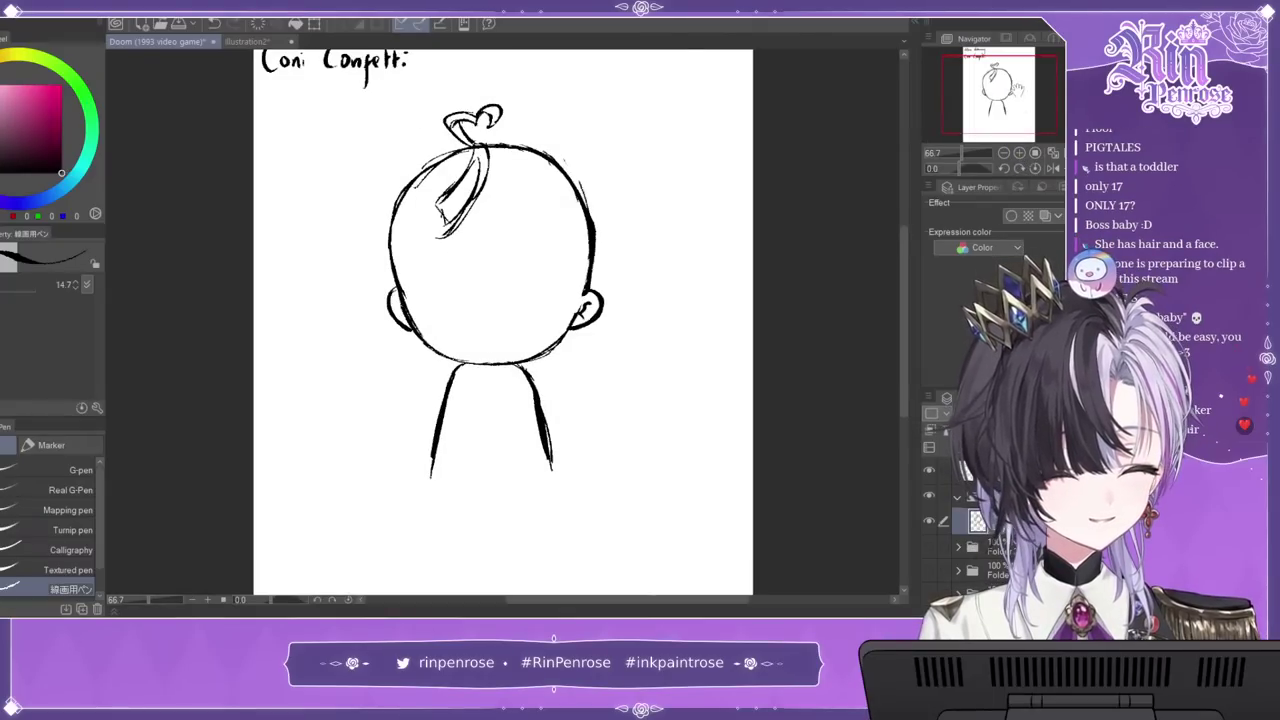
{"action": "key", "text": "ctrl+t"}
{"action": "left_click_drag", "start_coordinate": [604, 484], "coordinate": [588, 450]}
{"action": "left_click", "coordinate": [467, 475]}
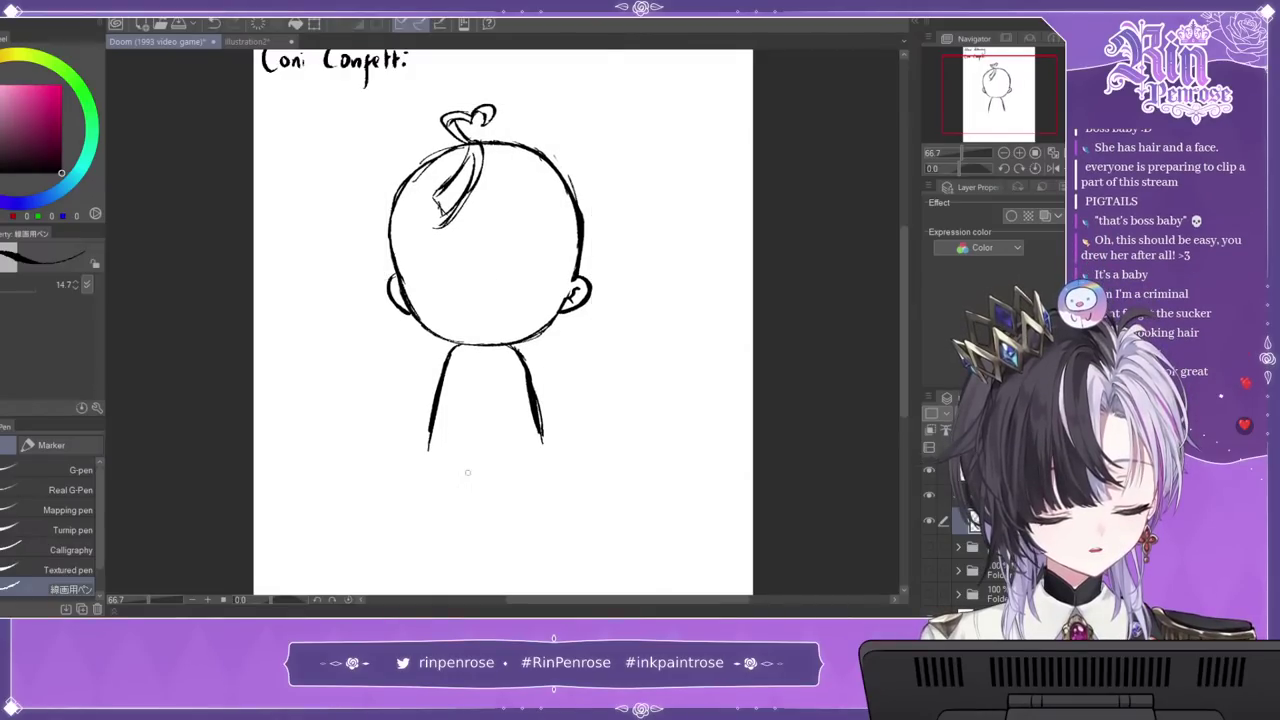
Step: Draw a large circle on each side of the head for the hair puffs and erase the ear lines inside them
{"action": "left_click_drag", "start_coordinate": [686, 134], "coordinate": [686, 136]}
{"action": "left_click_drag", "start_coordinate": [418, 157], "coordinate": [390, 334]}
{"action": "mouse_move", "coordinate": [417, 156]}
{"action": "left_mouse_down"}
{"action": "mouse_move", "coordinate": [330, 325]}
{"action": "mouse_move", "coordinate": [424, 336]}
{"action": "left_mouse_up"}
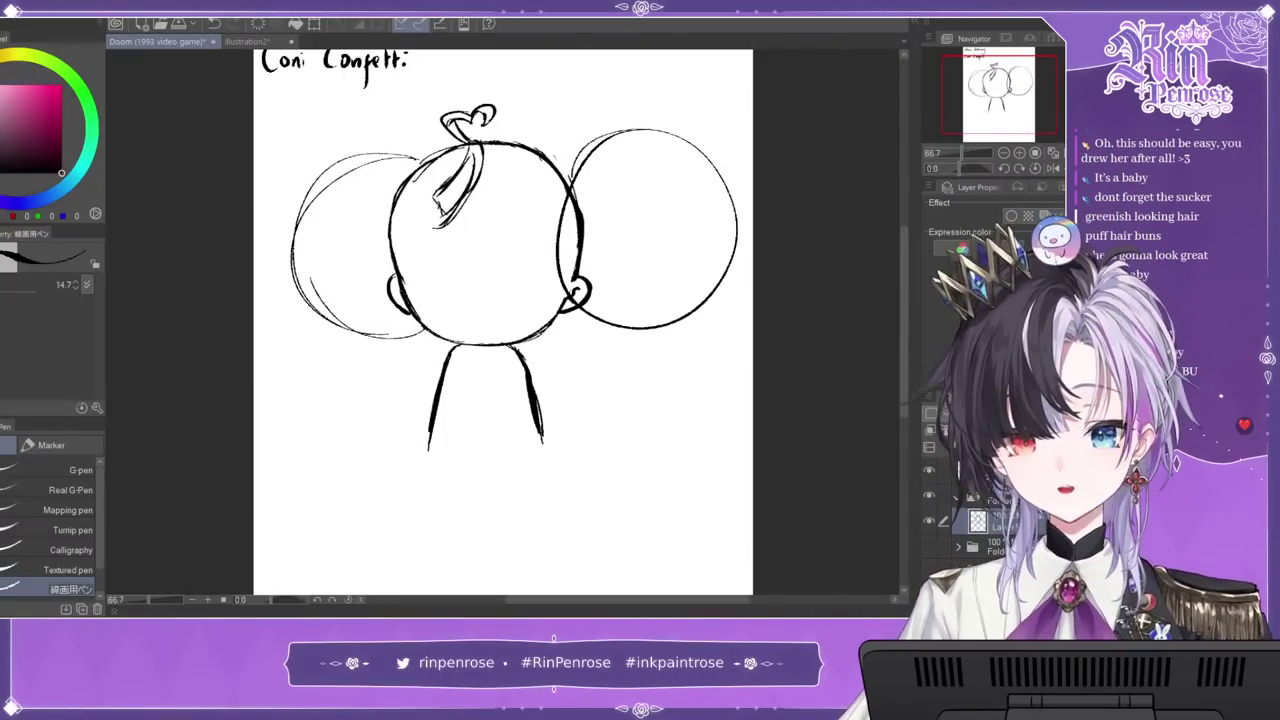
{"action": "left_click_drag", "start_coordinate": [582, 190], "coordinate": [578, 291]}
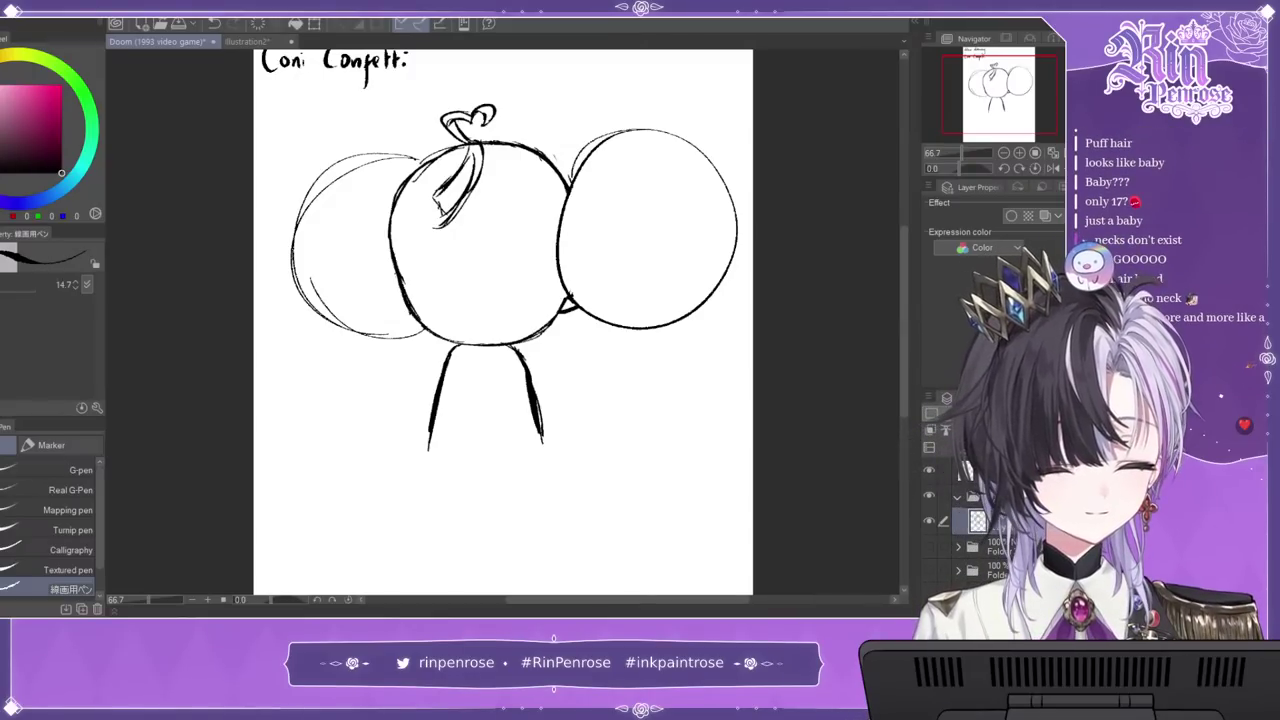
Step: Outline the left hair puff with fluffy pointed tufts and erase its thin guide circle
{"action": "mouse_move", "coordinate": [376, 128]}
{"action": "left_mouse_down"}
{"action": "mouse_move", "coordinate": [418, 156]}
{"action": "mouse_move", "coordinate": [310, 174]}
{"action": "mouse_move", "coordinate": [275, 214]}
{"action": "mouse_move", "coordinate": [284, 290]}
{"action": "mouse_move", "coordinate": [300, 295]}
{"action": "left_mouse_up"}
{"action": "mouse_move", "coordinate": [292, 288]}
{"action": "left_mouse_down"}
{"action": "mouse_move", "coordinate": [336, 334]}
{"action": "mouse_move", "coordinate": [398, 346]}
{"action": "left_mouse_up"}
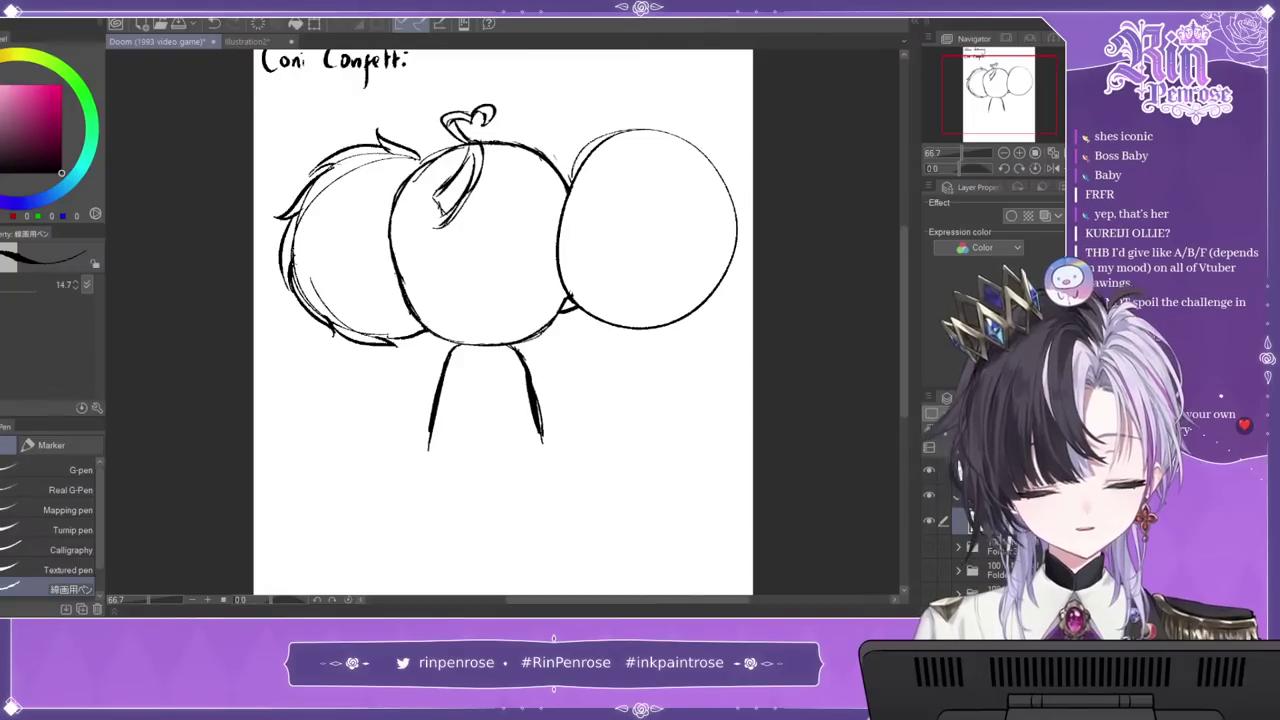
{"action": "left_click_drag", "start_coordinate": [314, 199], "coordinate": [364, 157]}
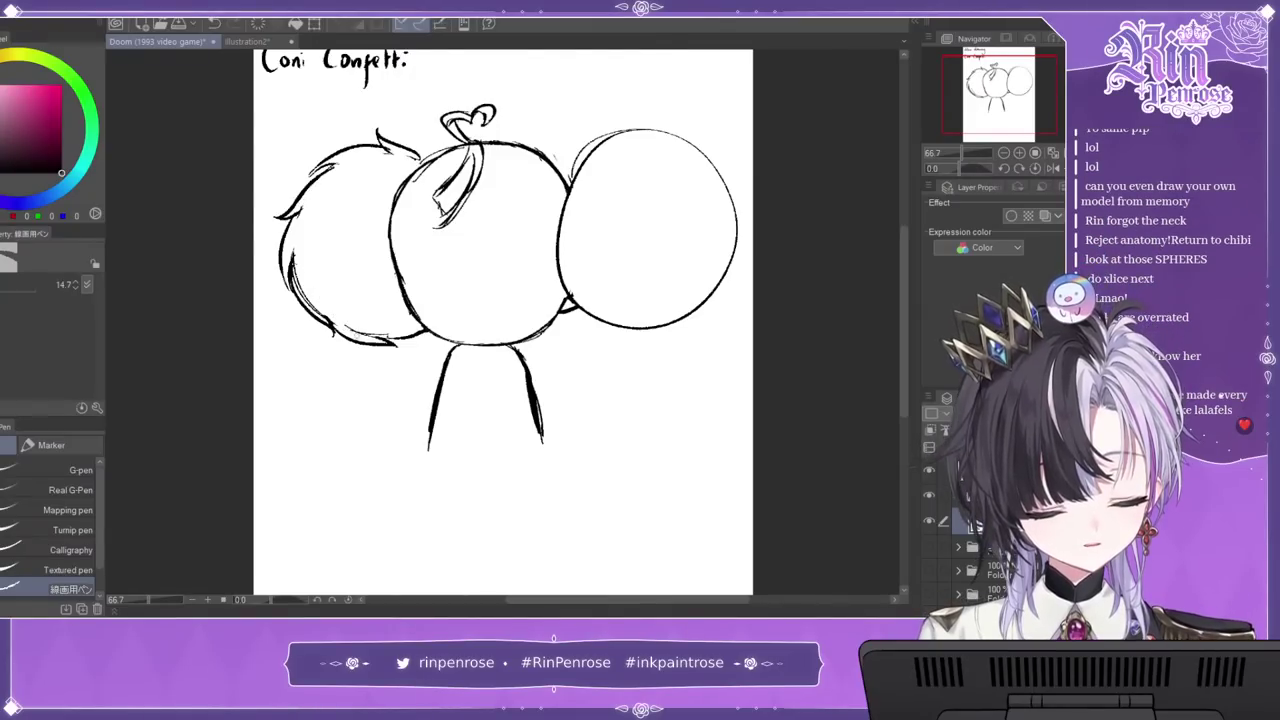
{"action": "left_click_drag", "start_coordinate": [368, 331], "coordinate": [390, 333]}
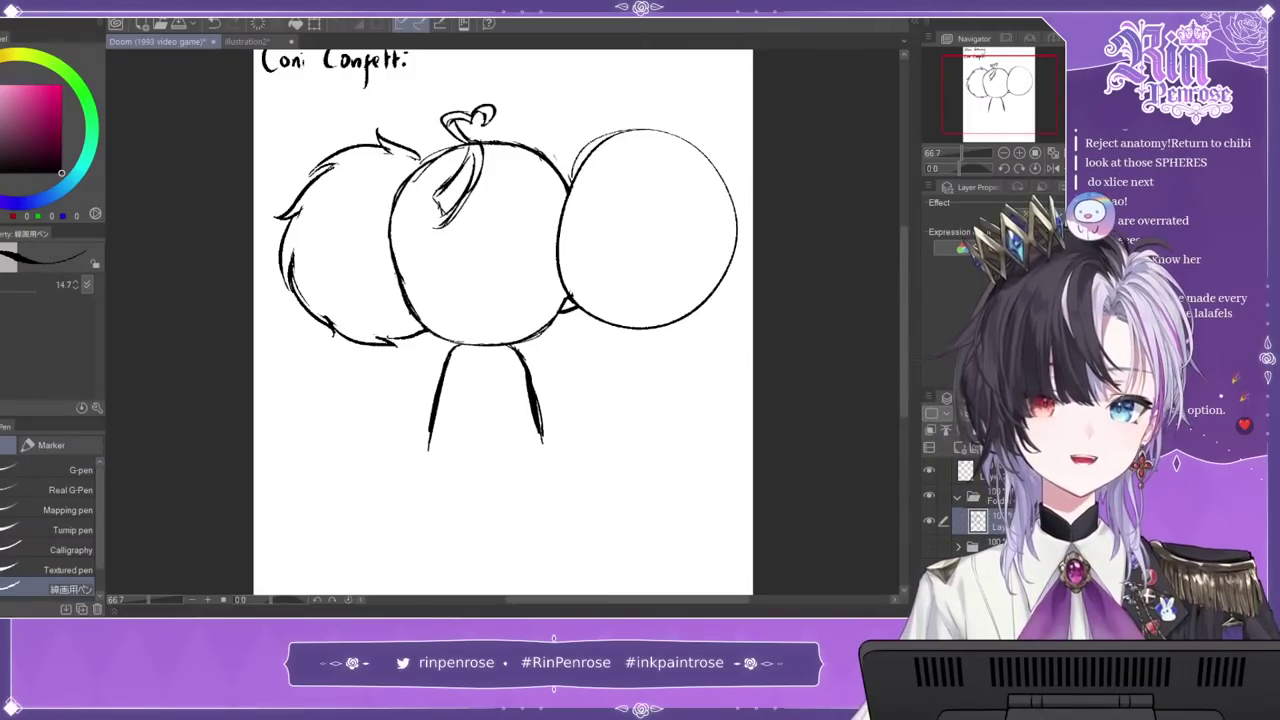
Step: Outline the right hair puff with fluffy tufts in mirrored view, erase its guide circle and restore the normal view
{"action": "left_click", "coordinate": [1035, 153]}
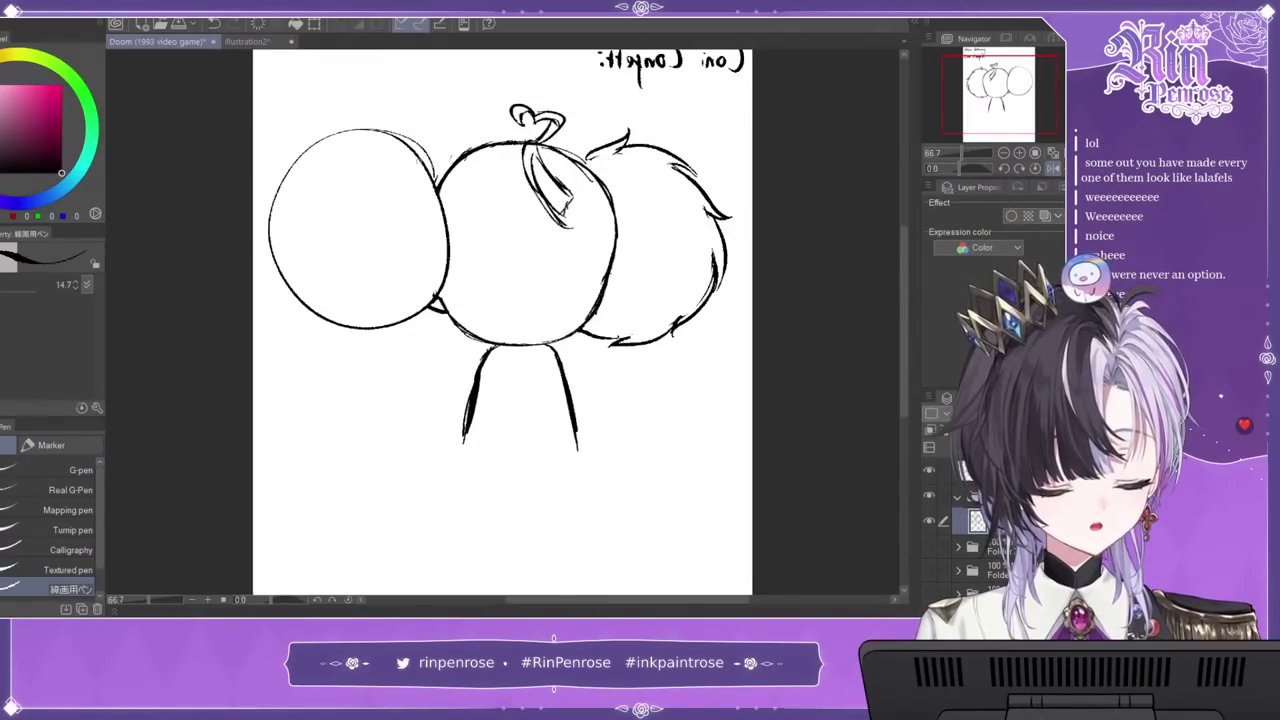
{"action": "mouse_move", "coordinate": [440, 187]}
{"action": "left_mouse_down"}
{"action": "mouse_move", "coordinate": [472, 247]}
{"action": "mouse_move", "coordinate": [452, 240]}
{"action": "mouse_move", "coordinate": [412, 107]}
{"action": "left_mouse_up"}
{"action": "mouse_move", "coordinate": [412, 108]}
{"action": "left_mouse_down"}
{"action": "mouse_move", "coordinate": [409, 137]}
{"action": "mouse_move", "coordinate": [322, 128]}
{"action": "mouse_move", "coordinate": [259, 197]}
{"action": "mouse_move", "coordinate": [272, 278]}
{"action": "mouse_move", "coordinate": [350, 338]}
{"action": "mouse_move", "coordinate": [438, 312]}
{"action": "left_mouse_up"}
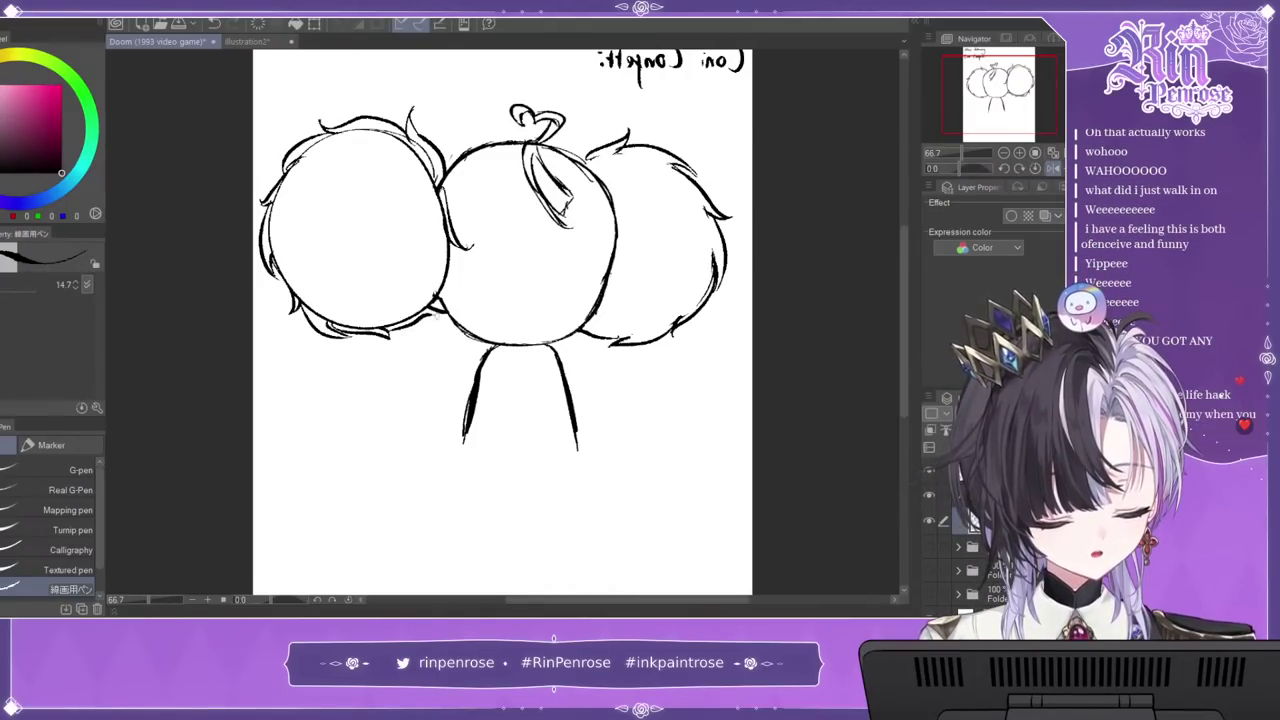
{"action": "left_click_drag", "start_coordinate": [462, 240], "coordinate": [448, 292]}
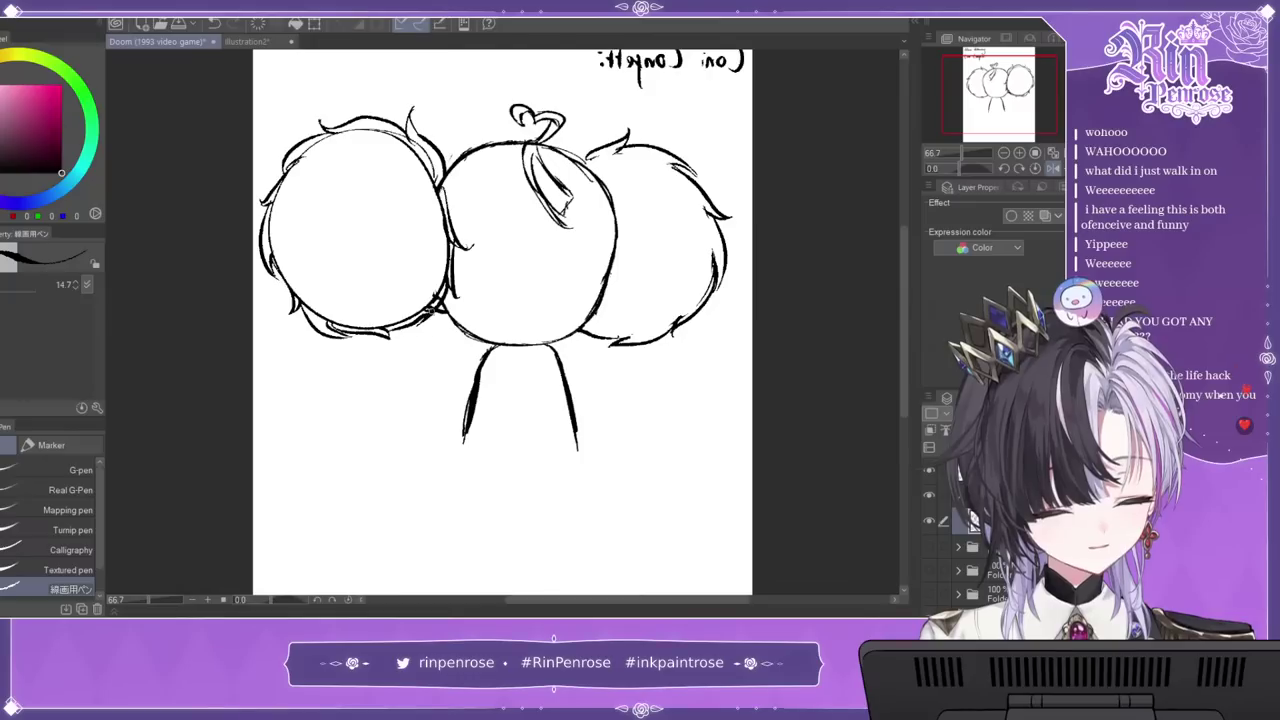
{"action": "left_click", "coordinate": [1053, 169]}
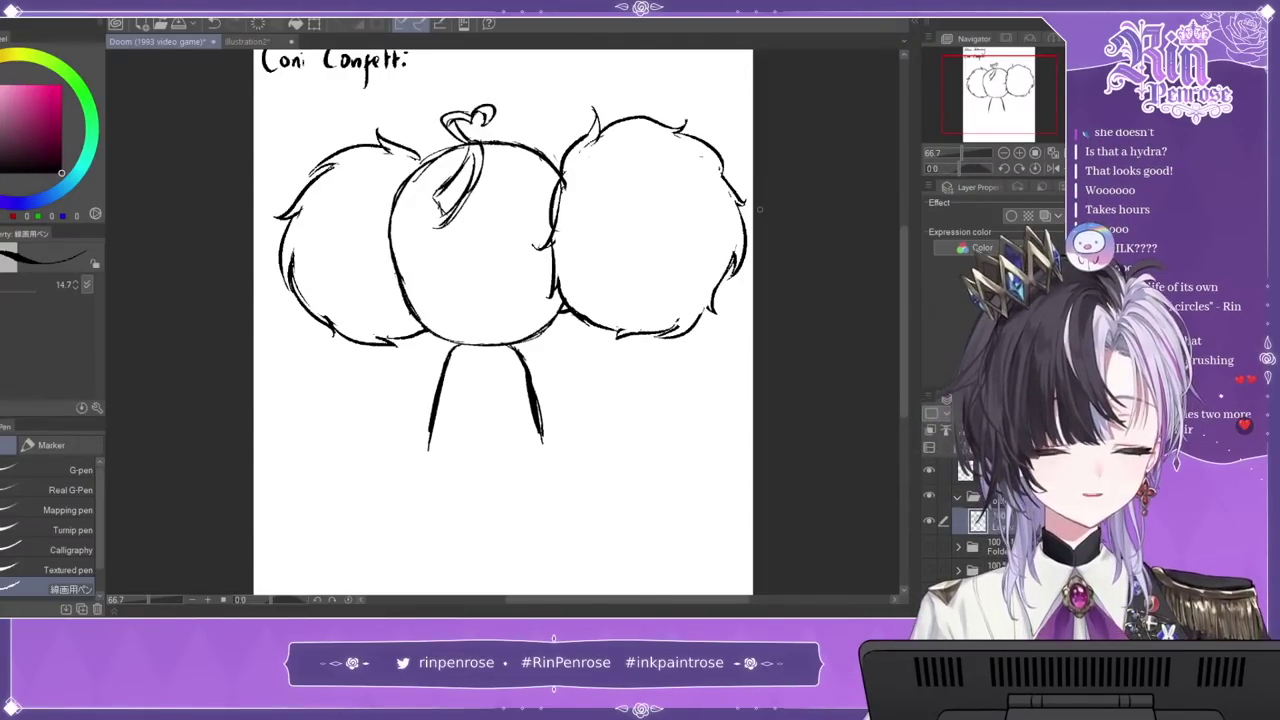
Step: Draw a wavy, heart-like neckline across the upper body between the two side lines
{"action": "left_click_drag", "start_coordinate": [996, 84], "coordinate": [999, 87]}
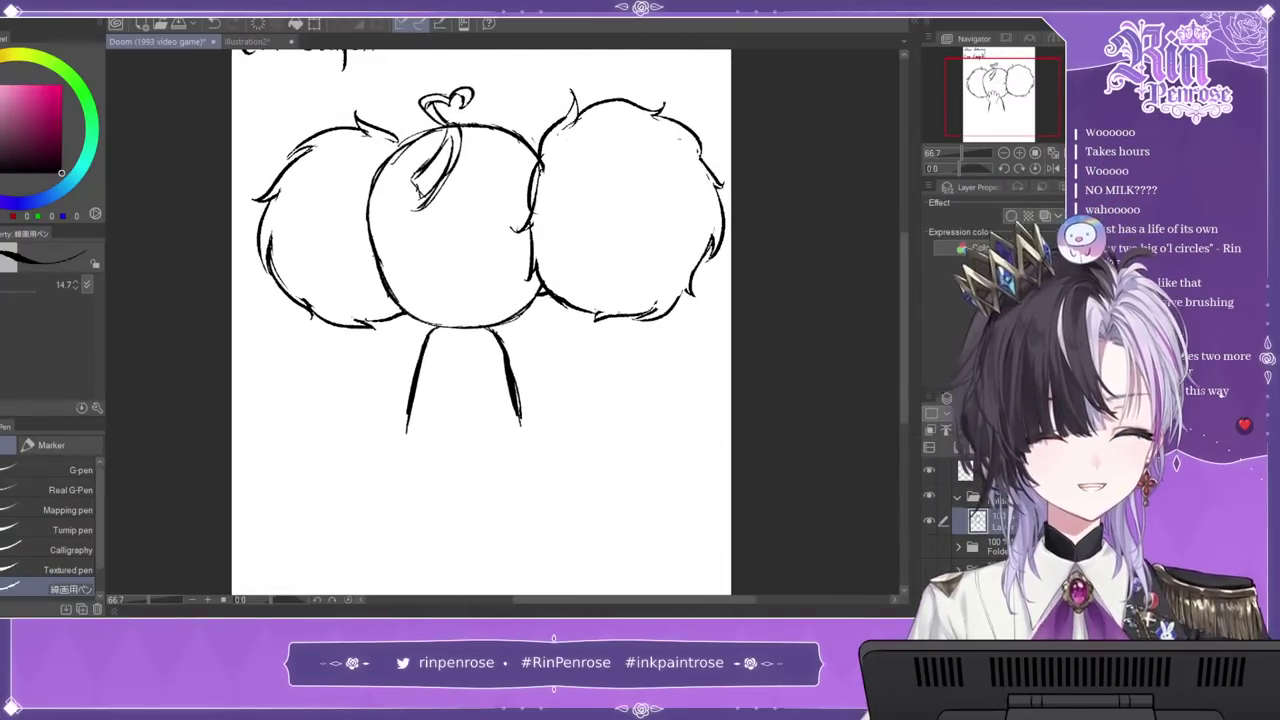
{"action": "left_click_drag", "start_coordinate": [433, 360], "coordinate": [525, 272]}
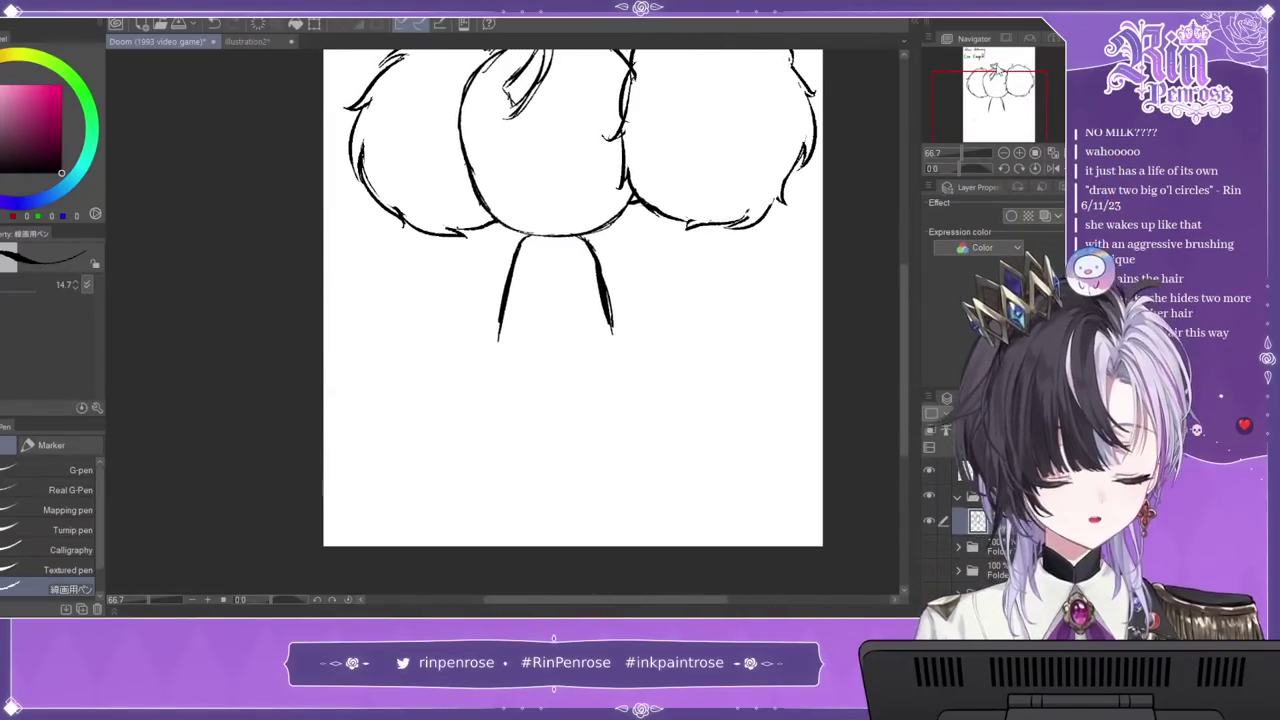
{"action": "left_click_drag", "start_coordinate": [561, 225], "coordinate": [517, 350]}
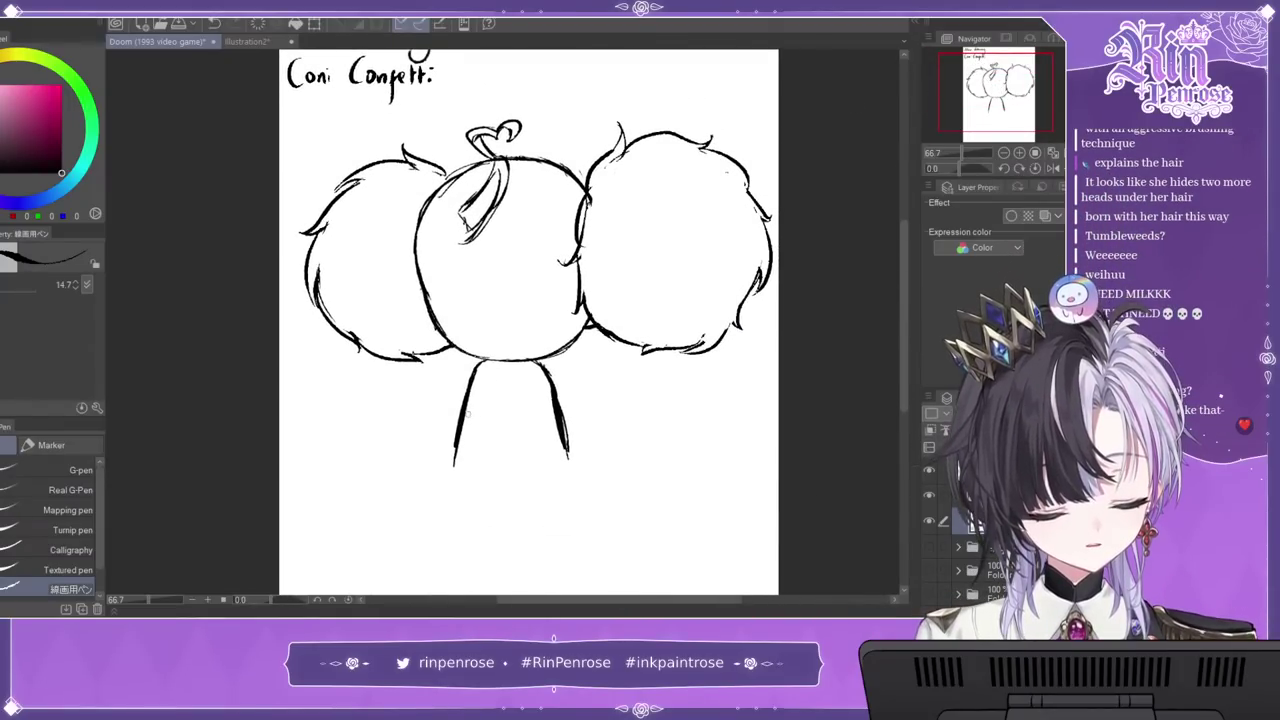
{"action": "left_click_drag", "start_coordinate": [467, 412], "coordinate": [489, 402]}
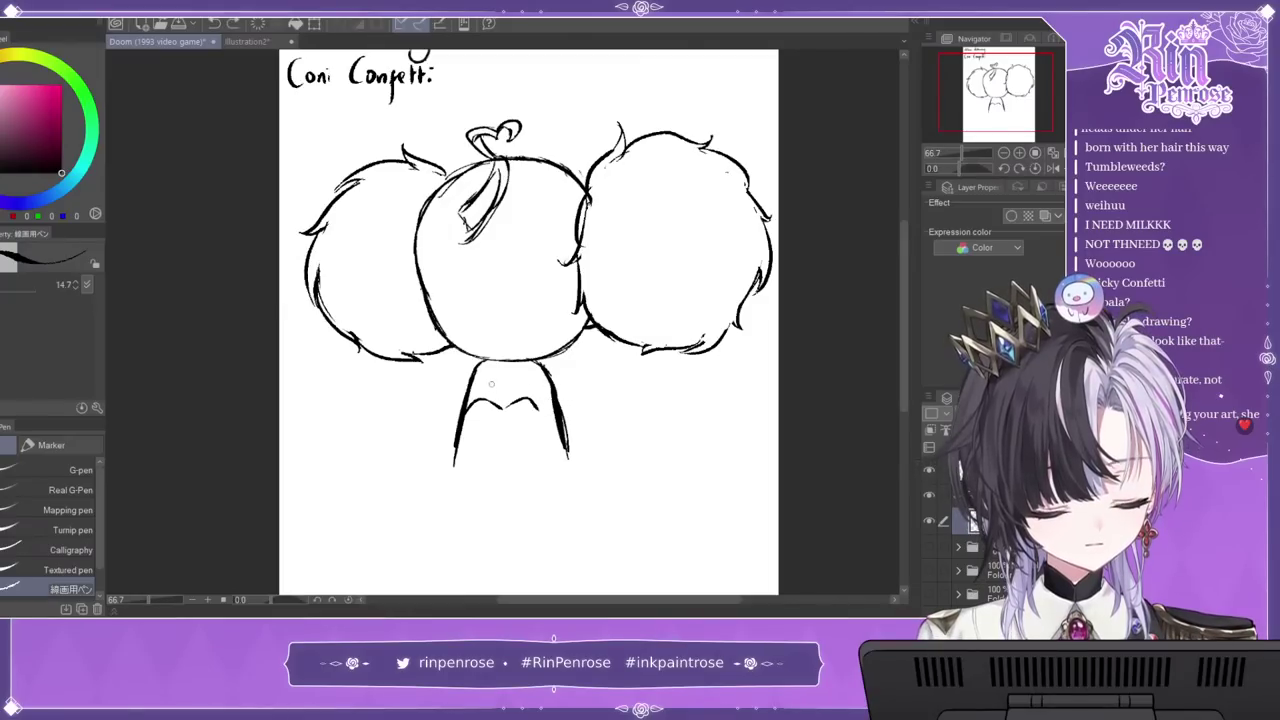
{"action": "left_click_drag", "start_coordinate": [540, 408], "coordinate": [557, 418]}
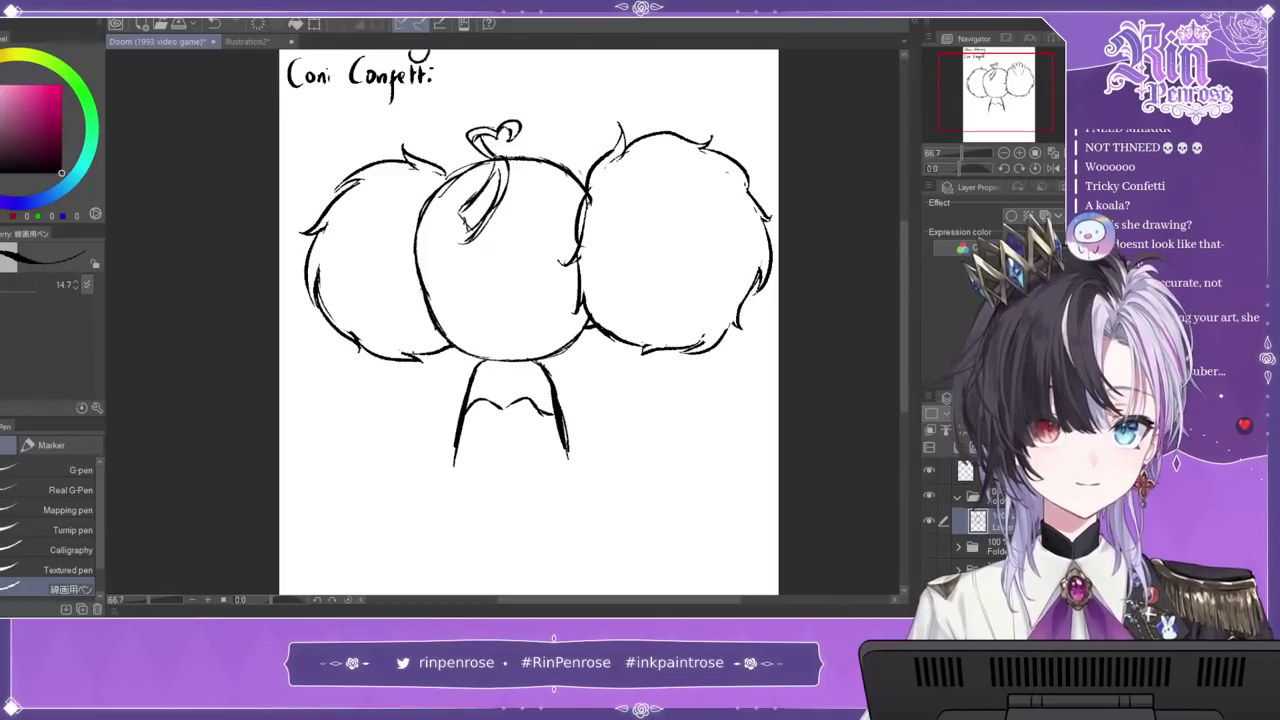
Step: Draw curved, pointed bangs fanning down across the forehead below the long hair strand
{"action": "left_click_drag", "start_coordinate": [1002, 102], "coordinate": [1003, 103]}
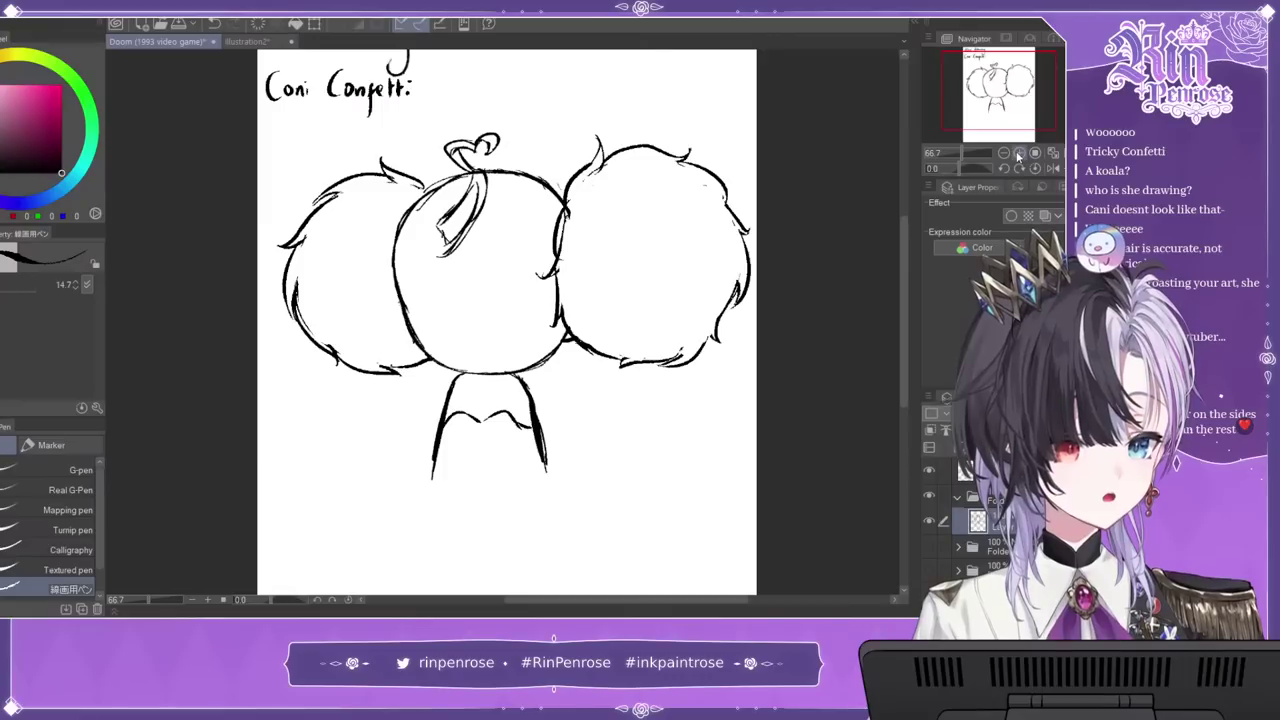
{"action": "left_click", "coordinate": [1019, 152]}
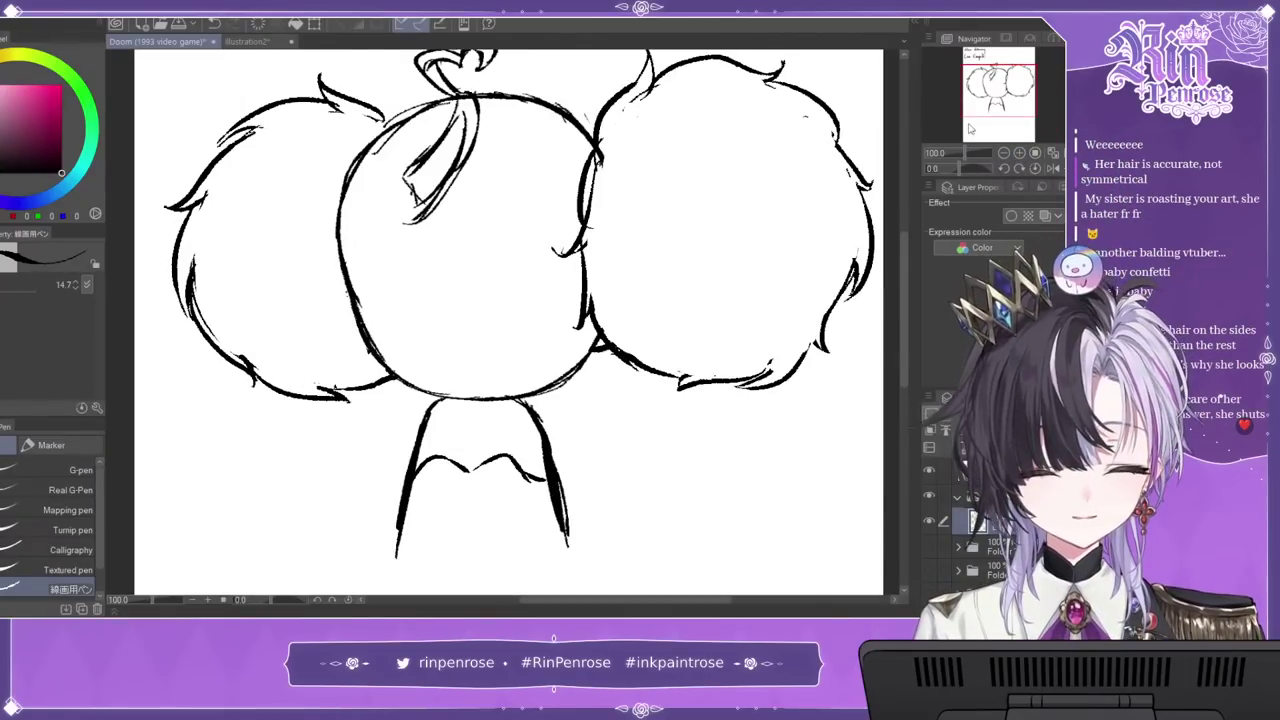
{"action": "mouse_move", "coordinate": [404, 162]}
{"action": "left_mouse_down"}
{"action": "mouse_move", "coordinate": [390, 205]}
{"action": "mouse_move", "coordinate": [430, 288]}
{"action": "left_mouse_up"}
{"action": "mouse_move", "coordinate": [468, 166]}
{"action": "left_mouse_down"}
{"action": "mouse_move", "coordinate": [432, 250]}
{"action": "mouse_move", "coordinate": [440, 214]}
{"action": "mouse_move", "coordinate": [430, 276]}
{"action": "left_mouse_up"}
{"action": "left_click_drag", "start_coordinate": [464, 196], "coordinate": [440, 250]}
{"action": "left_click_drag", "start_coordinate": [478, 166], "coordinate": [480, 264]}
{"action": "left_click_drag", "start_coordinate": [498, 162], "coordinate": [490, 258]}
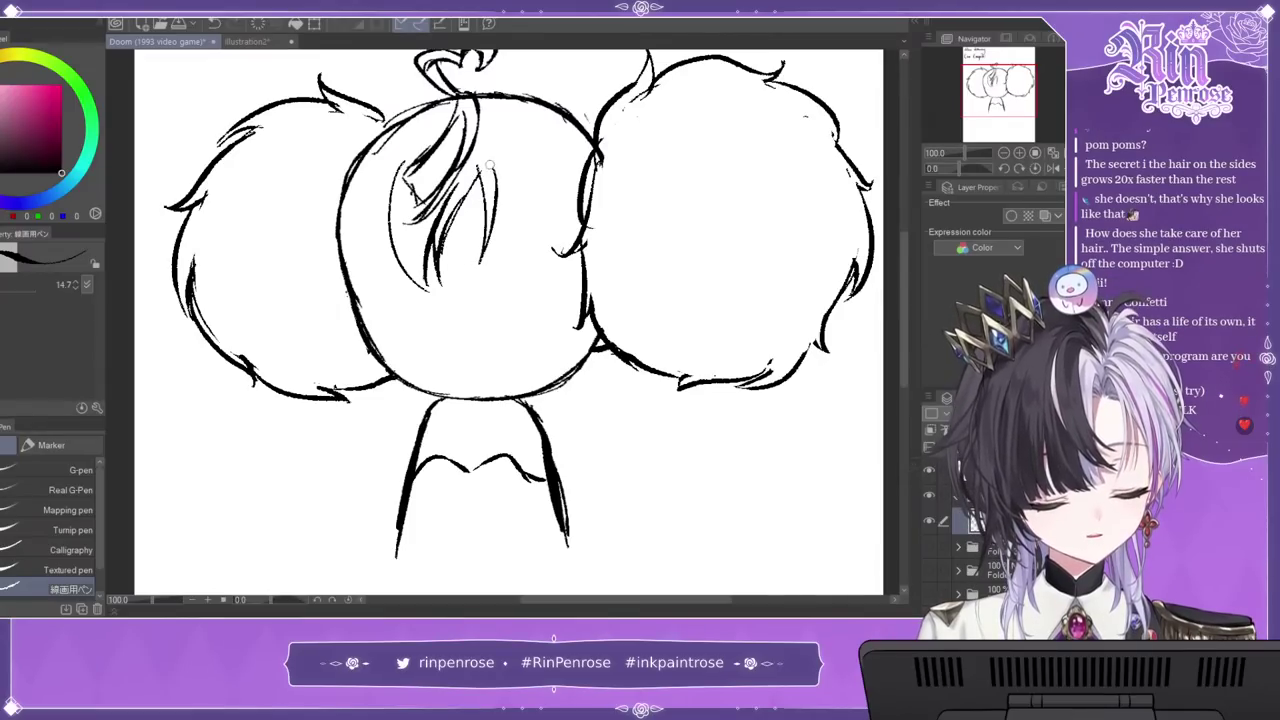
{"action": "left_click_drag", "start_coordinate": [506, 206], "coordinate": [496, 224]}
{"action": "left_click_drag", "start_coordinate": [516, 162], "coordinate": [506, 230]}
Step: Draw a long pointed side lock beside the face's right edge and erase the head and ear lines crossing it
{"action": "mouse_move", "coordinate": [542, 166]}
{"action": "left_mouse_down"}
{"action": "mouse_move", "coordinate": [570, 280]}
{"action": "mouse_move", "coordinate": [514, 438]}
{"action": "left_mouse_up"}
{"action": "left_click_drag", "start_coordinate": [602, 378], "coordinate": [546, 430]}
{"action": "mouse_move", "coordinate": [606, 358]}
{"action": "left_mouse_down"}
{"action": "mouse_move", "coordinate": [582, 412]}
{"action": "mouse_move", "coordinate": [598, 392]}
{"action": "left_mouse_up"}
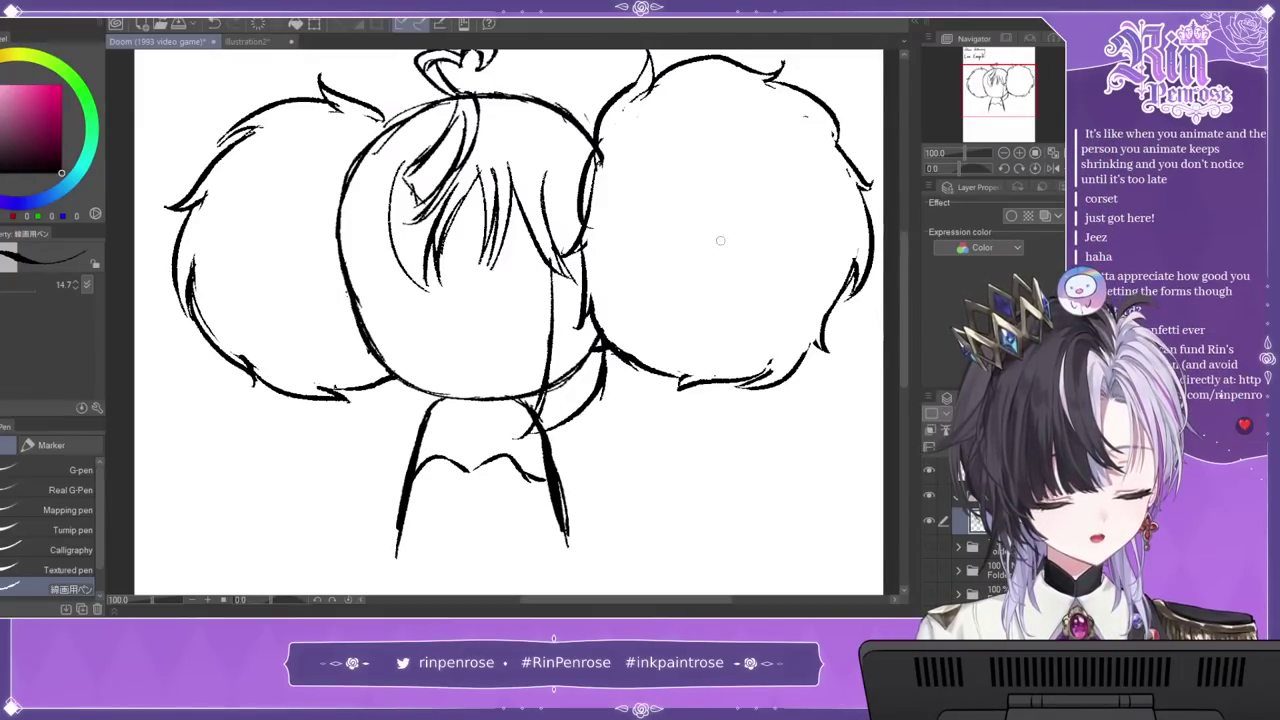
{"action": "left_click_drag", "start_coordinate": [608, 338], "coordinate": [580, 430]}
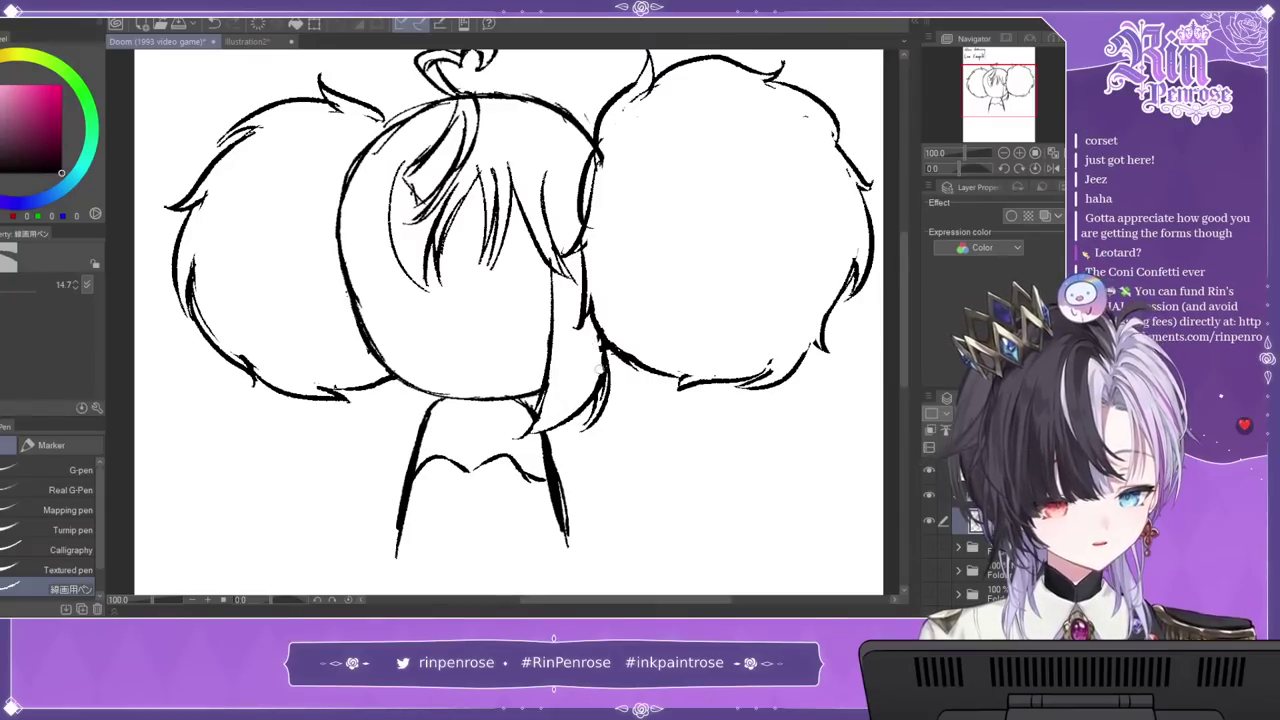
{"action": "left_click_drag", "start_coordinate": [599, 372], "coordinate": [597, 336]}
{"action": "left_click_drag", "start_coordinate": [600, 400], "coordinate": [595, 332]}
{"action": "left_click_drag", "start_coordinate": [558, 250], "coordinate": [570, 282]}
Step: Add long black strands from the upper right of the bangs down along the right side lock's inner edge
{"action": "left_click", "coordinate": [8, 88]}
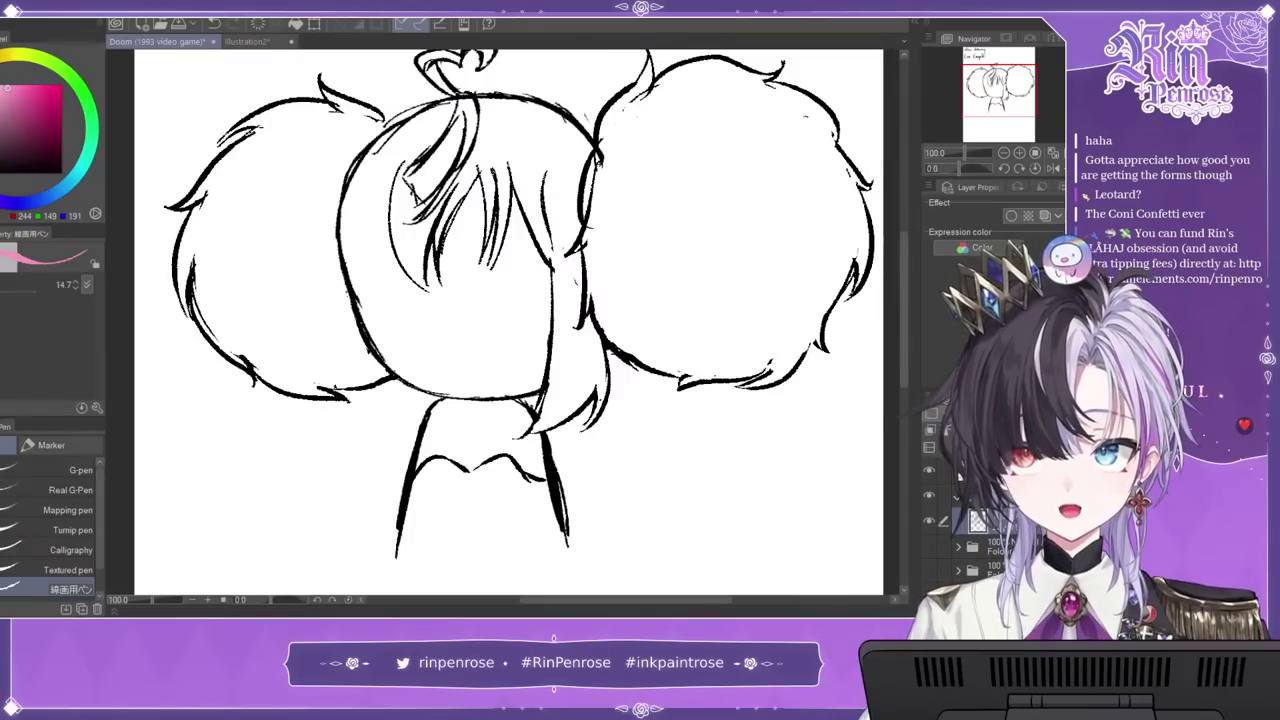
{"action": "key", "text": "x"}
{"action": "left_click_drag", "start_coordinate": [530, 137], "coordinate": [549, 260]}
{"action": "left_click_drag", "start_coordinate": [541, 165], "coordinate": [550, 297]}
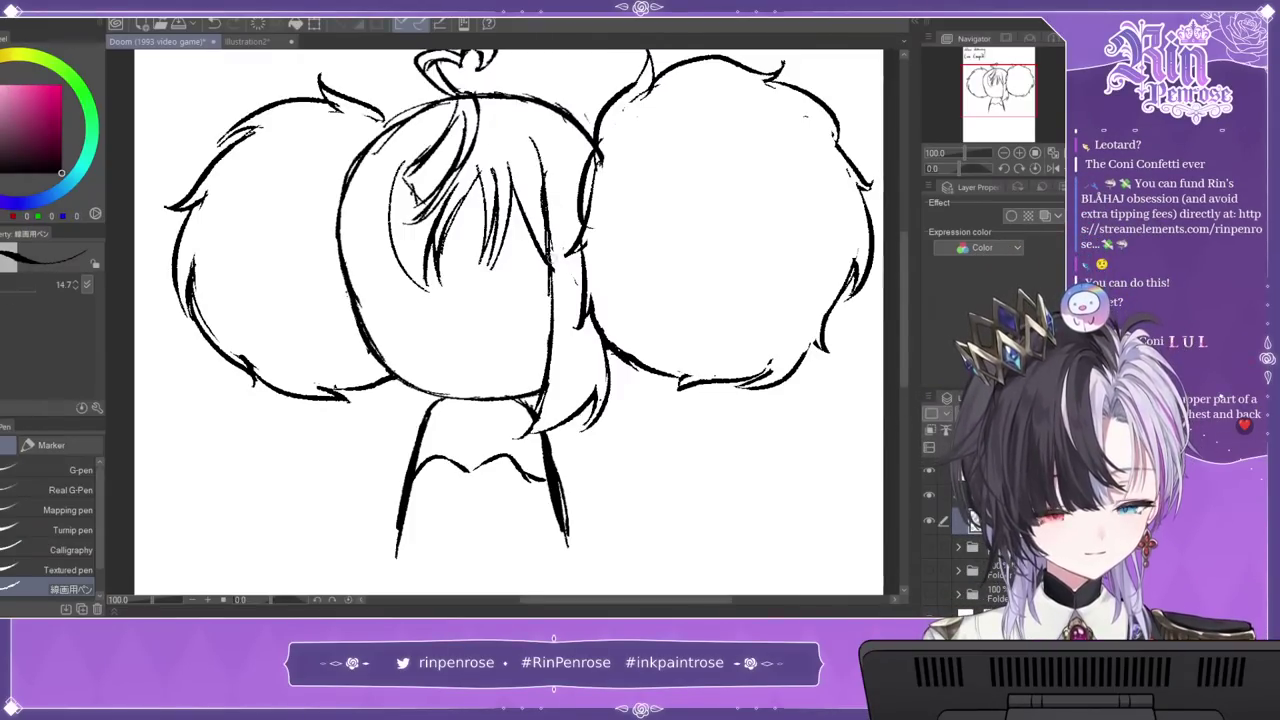
{"action": "left_click_drag", "start_coordinate": [551, 238], "coordinate": [548, 340]}
Step: Draw a long layered side lock down the left edge of the face, redoing its outer strands
{"action": "mouse_move", "coordinate": [402, 153]}
{"action": "left_mouse_down"}
{"action": "mouse_move", "coordinate": [376, 251]}
{"action": "mouse_move", "coordinate": [377, 346]}
{"action": "left_mouse_up"}
{"action": "left_click_drag", "start_coordinate": [378, 200], "coordinate": [388, 414]}
{"action": "mouse_move", "coordinate": [381, 317]}
{"action": "left_mouse_down"}
{"action": "mouse_move", "coordinate": [404, 402]}
{"action": "mouse_move", "coordinate": [338, 388]}
{"action": "left_mouse_up"}
{"action": "left_click_drag", "start_coordinate": [344, 212], "coordinate": [336, 372]}
{"action": "mouse_move", "coordinate": [340, 176]}
{"action": "left_mouse_down"}
{"action": "mouse_move", "coordinate": [318, 278]}
{"action": "mouse_move", "coordinate": [326, 378]}
{"action": "left_mouse_up"}
{"action": "mouse_move", "coordinate": [330, 282]}
{"action": "left_mouse_down"}
{"action": "mouse_move", "coordinate": [330, 365]}
{"action": "mouse_move", "coordinate": [342, 377]}
{"action": "left_mouse_up"}
{"action": "key", "text": "ctrl+z"}
{"action": "key", "text": "ctrl+z"}
{"action": "left_click_drag", "start_coordinate": [341, 190], "coordinate": [326, 371]}
{"action": "mouse_move", "coordinate": [331, 296]}
{"action": "left_mouse_down"}
{"action": "mouse_move", "coordinate": [319, 256]}
{"action": "mouse_move", "coordinate": [364, 291]}
{"action": "left_mouse_up"}
Step: Erase the old head outline and puff lines that show inside the left side lock
{"action": "key", "text": "c"}
{"action": "left_click_drag", "start_coordinate": [375, 368], "coordinate": [370, 337]}
{"action": "left_click_drag", "start_coordinate": [370, 387], "coordinate": [357, 388]}
{"action": "left_click_drag", "start_coordinate": [349, 294], "coordinate": [346, 260]}
{"action": "left_click_drag", "start_coordinate": [358, 327], "coordinate": [347, 210]}
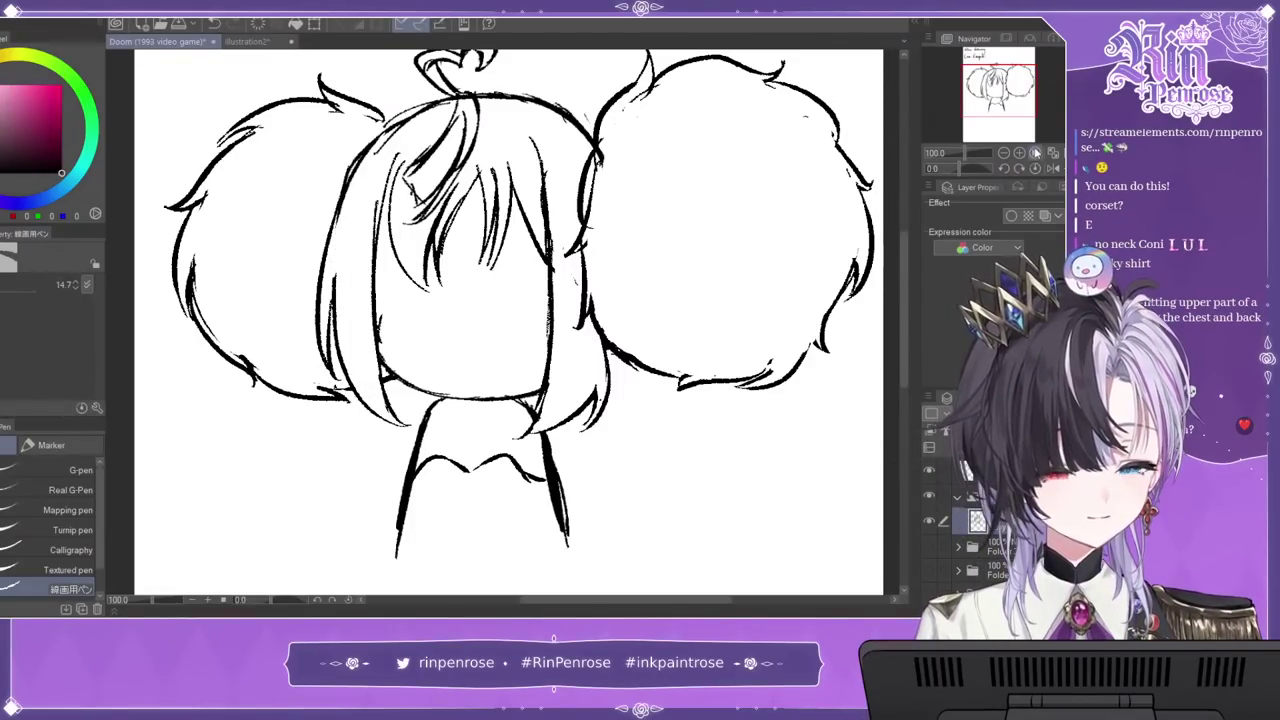
Step: Redraw the hair's upper left contour as a fuller curve from the heart tuft to the left lock, clearing the old outline
{"action": "key", "text": "c"}
{"action": "mouse_move", "coordinate": [452, 94]}
{"action": "left_mouse_down"}
{"action": "mouse_move", "coordinate": [348, 163]}
{"action": "mouse_move", "coordinate": [337, 191]}
{"action": "left_mouse_up"}
{"action": "left_click_drag", "start_coordinate": [377, 123], "coordinate": [327, 222]}
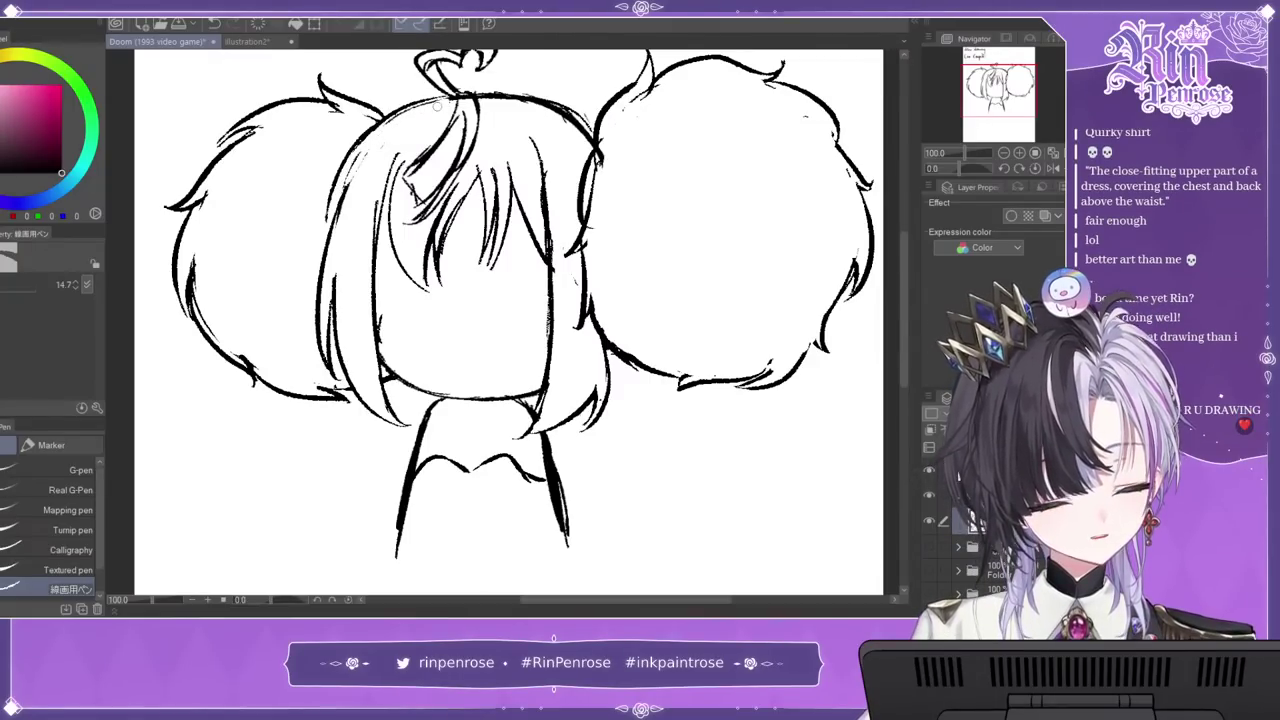
Step: Thicken the bangs with extra strands in the middle and along both sides of the face
{"action": "mouse_move", "coordinate": [470, 190]}
{"action": "left_mouse_down"}
{"action": "mouse_move", "coordinate": [442, 245]}
{"action": "mouse_move", "coordinate": [455, 262]}
{"action": "left_mouse_up"}
{"action": "key", "text": "c"}
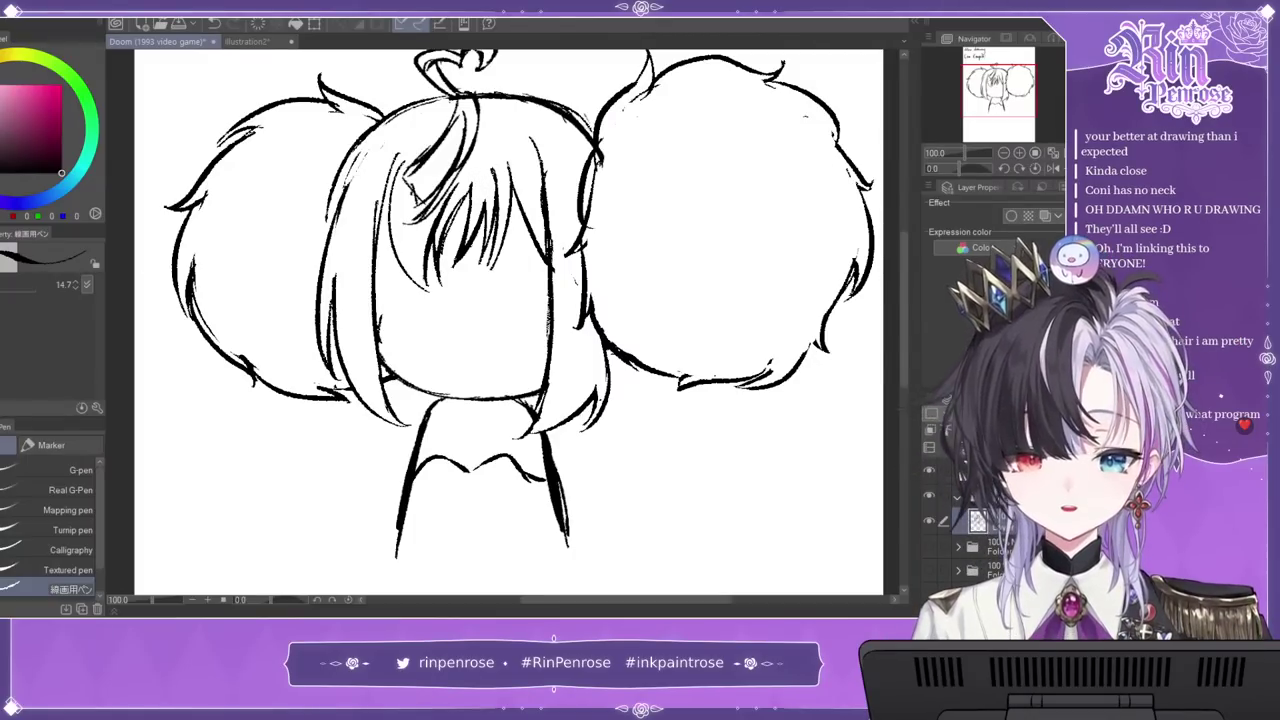
{"action": "left_click_drag", "start_coordinate": [396, 218], "coordinate": [382, 296]}
{"action": "left_click_drag", "start_coordinate": [392, 226], "coordinate": [376, 292]}
{"action": "left_click_drag", "start_coordinate": [512, 179], "coordinate": [545, 291]}
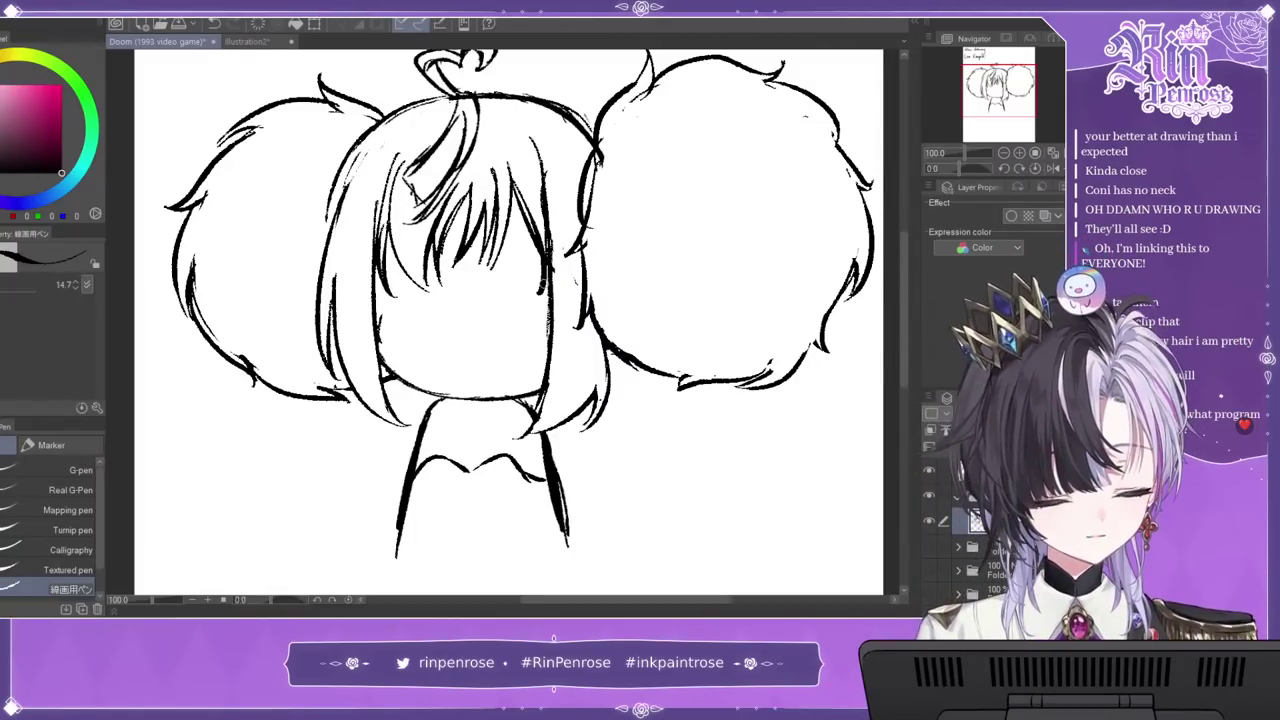
Step: Draw a small hair tie at the base of each puff with a wide ribbon end hanging from it
{"action": "left_click", "coordinate": [1053, 153]}
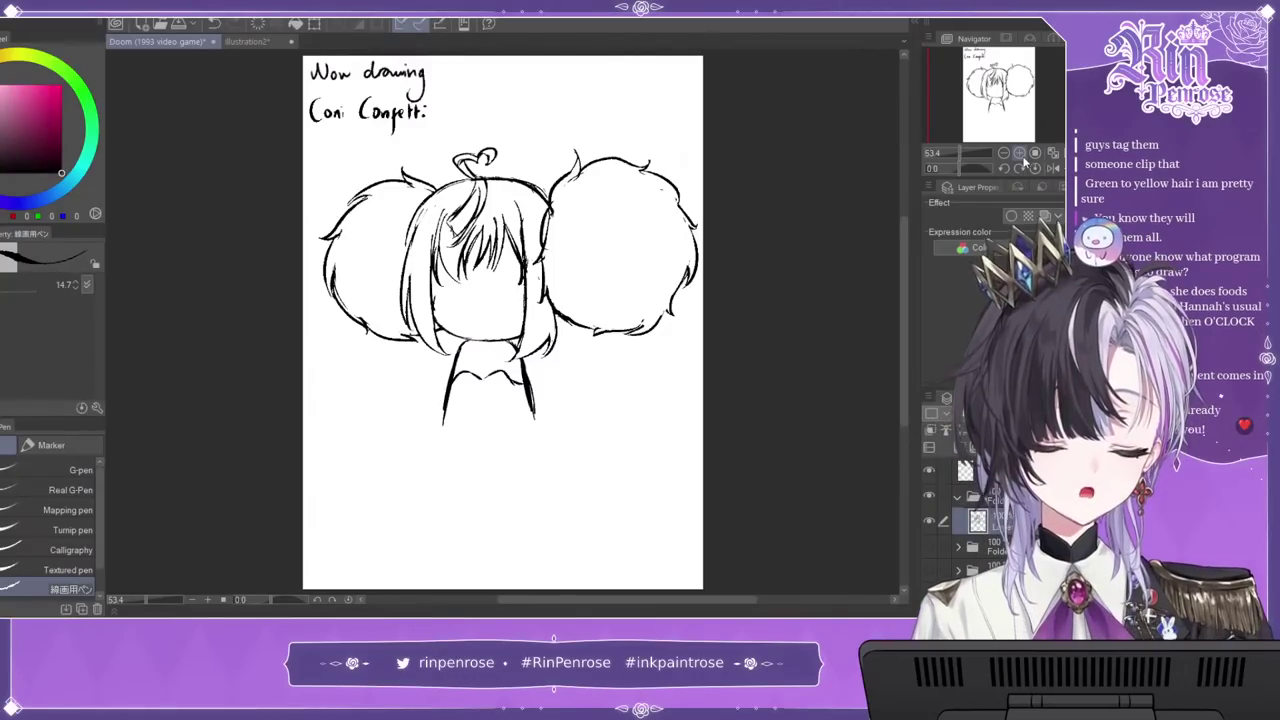
{"action": "left_click", "coordinate": [1020, 154]}
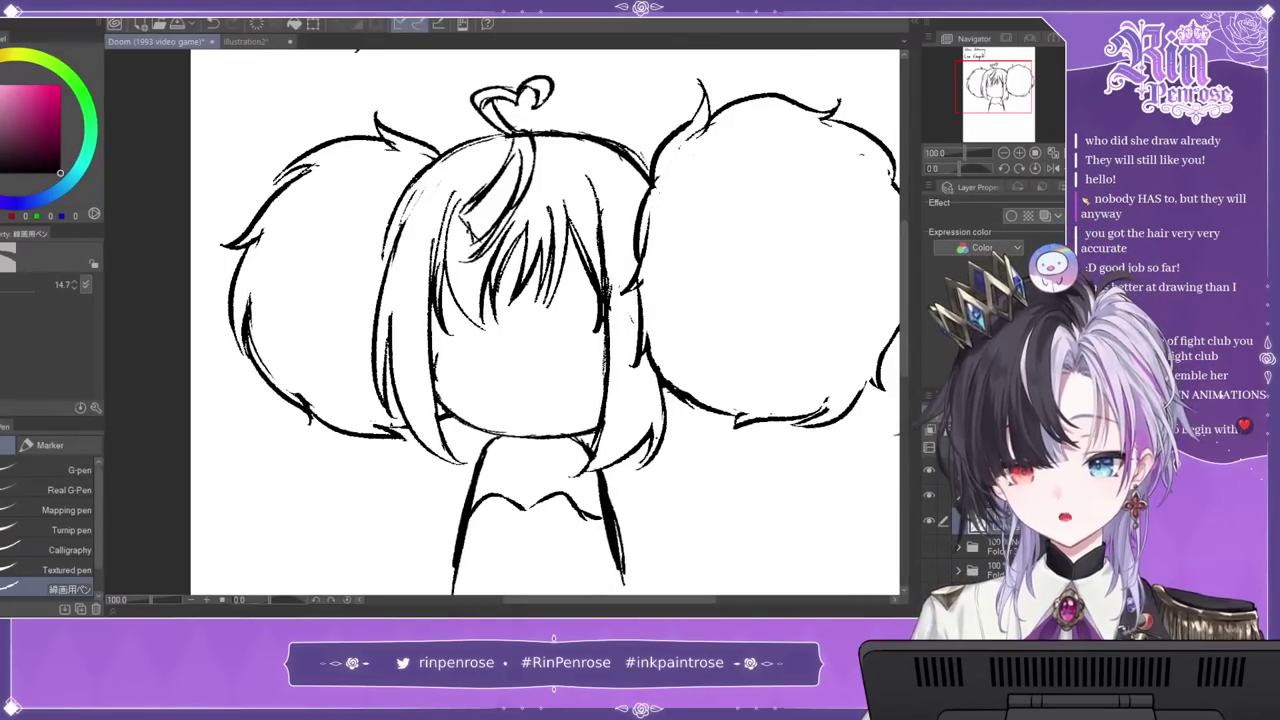
{"action": "mouse_move", "coordinate": [428, 162]}
{"action": "left_mouse_down"}
{"action": "mouse_move", "coordinate": [338, 258]}
{"action": "mouse_move", "coordinate": [350, 304]}
{"action": "mouse_move", "coordinate": [400, 246]}
{"action": "left_mouse_up"}
{"action": "mouse_move", "coordinate": [653, 172]}
{"action": "left_mouse_down"}
{"action": "mouse_move", "coordinate": [720, 296]}
{"action": "mouse_move", "coordinate": [647, 188]}
{"action": "mouse_move", "coordinate": [700, 282]}
{"action": "mouse_move", "coordinate": [660, 178]}
{"action": "left_mouse_up"}
{"action": "key", "text": "ctrl+z"}
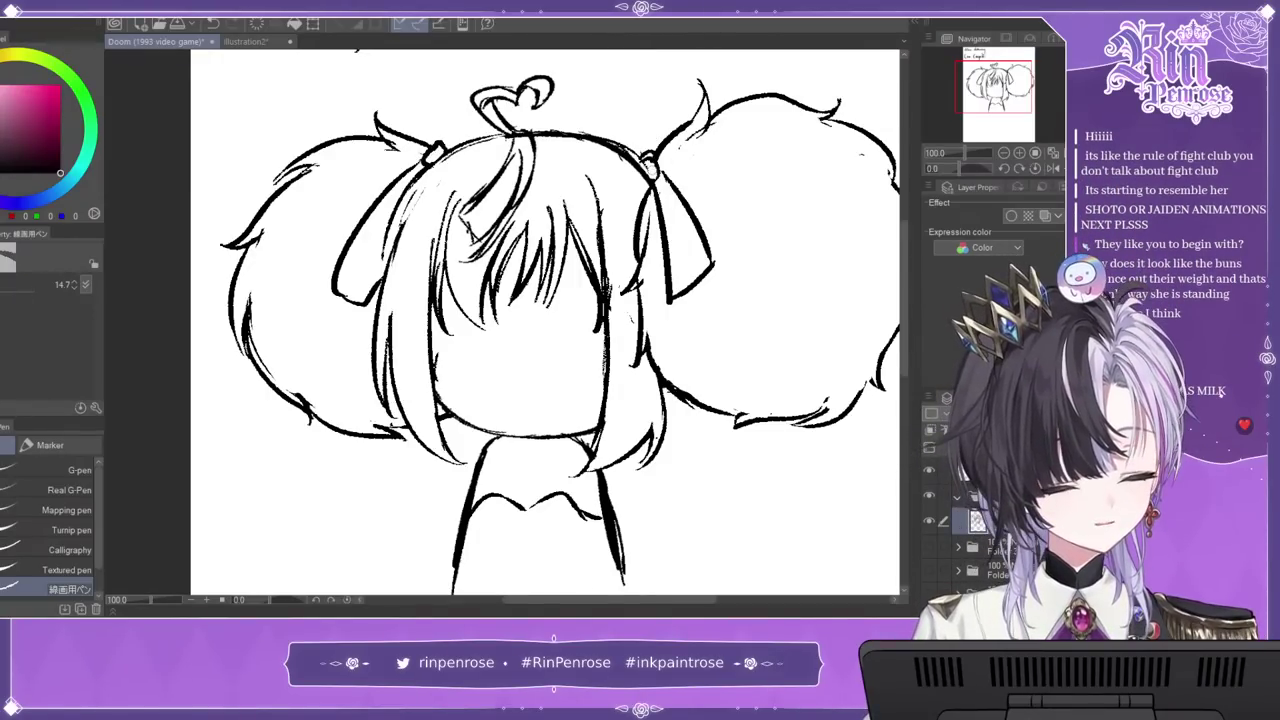
Step: Add a second, narrower ribbon tail below the first one on each side of the head
{"action": "mouse_move", "coordinate": [368, 326]}
{"action": "left_mouse_down"}
{"action": "mouse_move", "coordinate": [372, 288]}
{"action": "mouse_move", "coordinate": [354, 362]}
{"action": "left_mouse_up"}
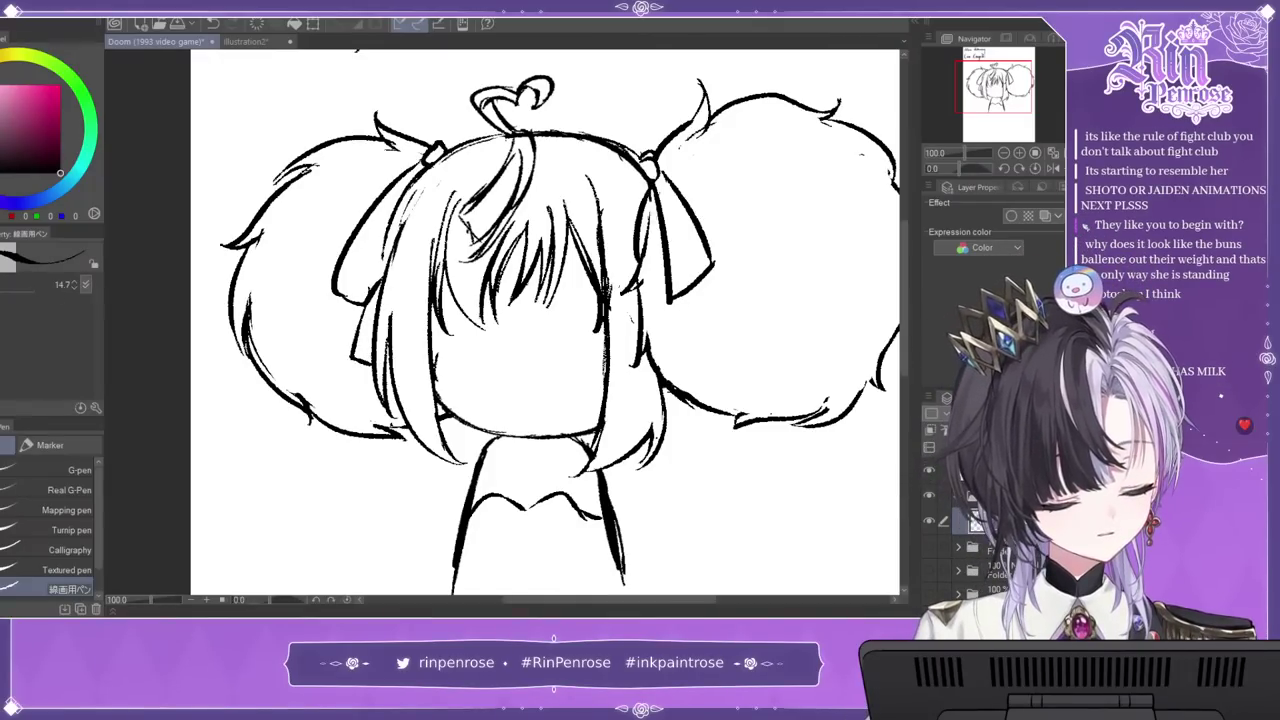
{"action": "left_click_drag", "start_coordinate": [650, 192], "coordinate": [666, 342]}
{"action": "mouse_move", "coordinate": [650, 390]}
{"action": "left_mouse_down"}
{"action": "mouse_move", "coordinate": [625, 299]}
{"action": "mouse_move", "coordinate": [619, 349]}
{"action": "left_mouse_up"}
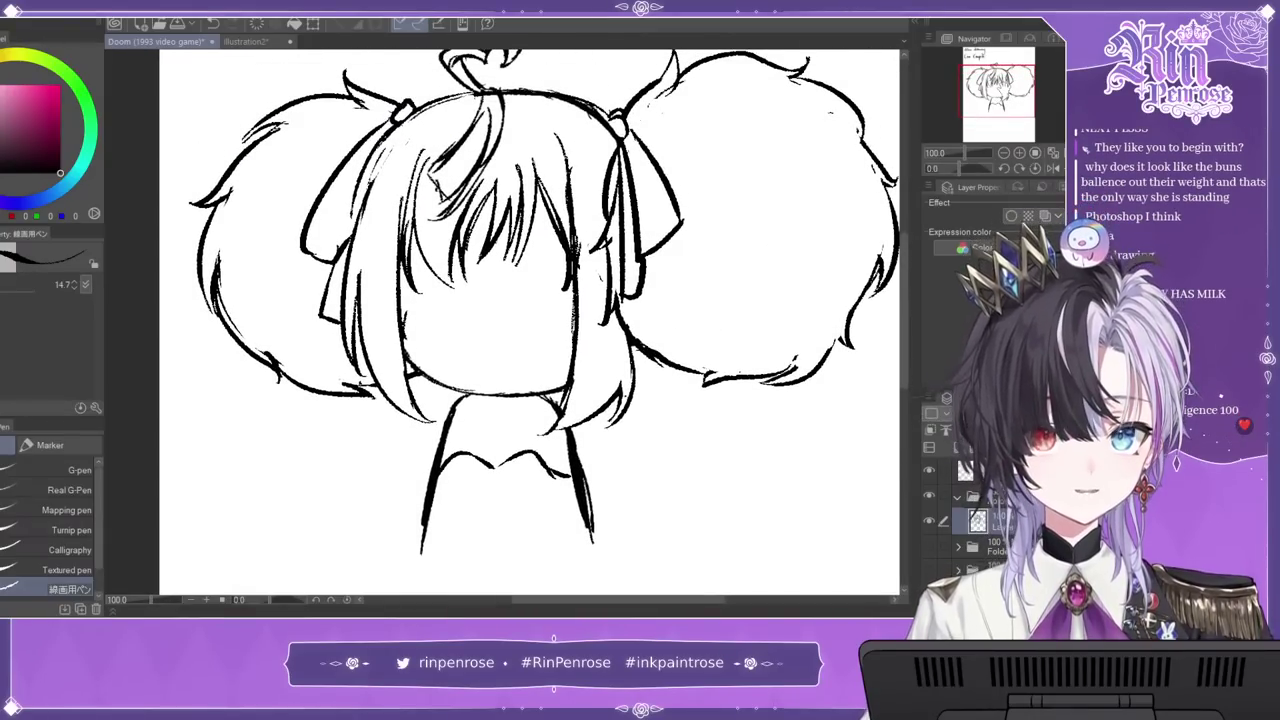
Step: Touch up the right side lock and draw a small black dot nose in the middle of the face
{"action": "mouse_move", "coordinate": [619, 349]}
{"action": "left_mouse_down"}
{"action": "mouse_move", "coordinate": [632, 342]}
{"action": "mouse_move", "coordinate": [644, 368]}
{"action": "mouse_move", "coordinate": [628, 384]}
{"action": "mouse_move", "coordinate": [640, 391]}
{"action": "mouse_move", "coordinate": [630, 333]}
{"action": "left_mouse_up"}
{"action": "left_click", "coordinate": [1019, 153]}
{"action": "left_click", "coordinate": [494, 317]}
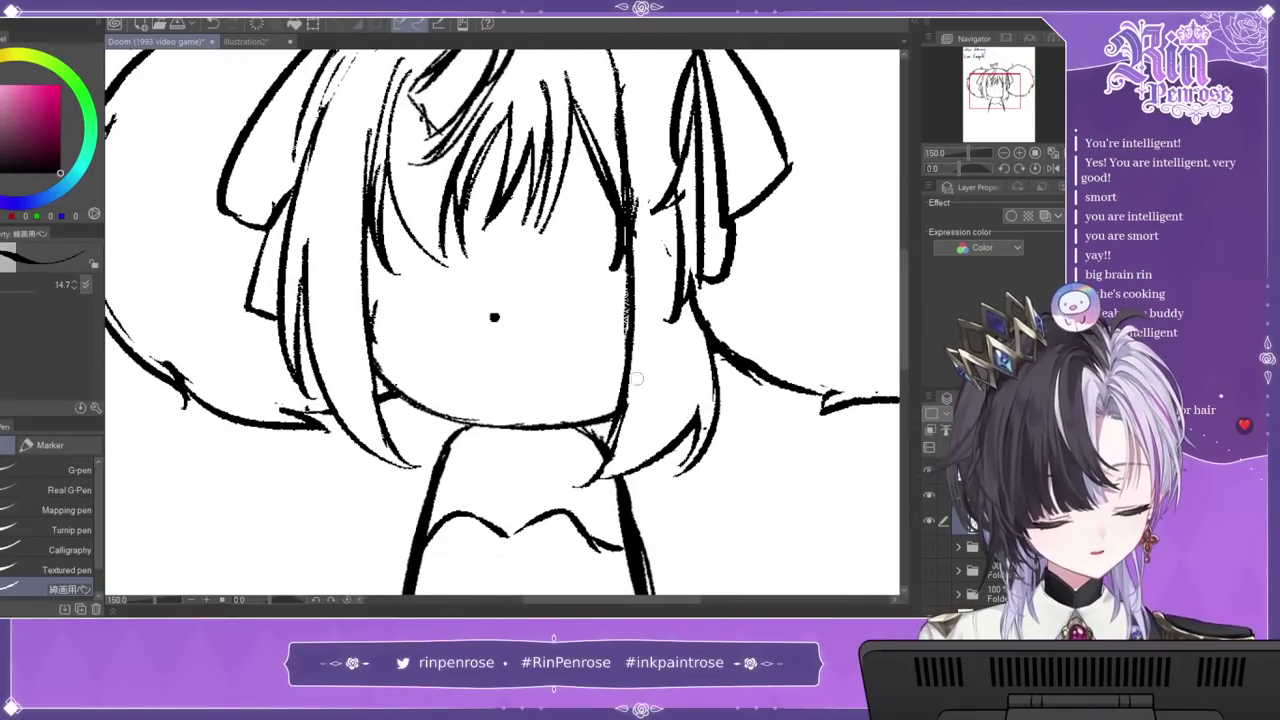
{"action": "left_click", "coordinate": [1068, 168]}
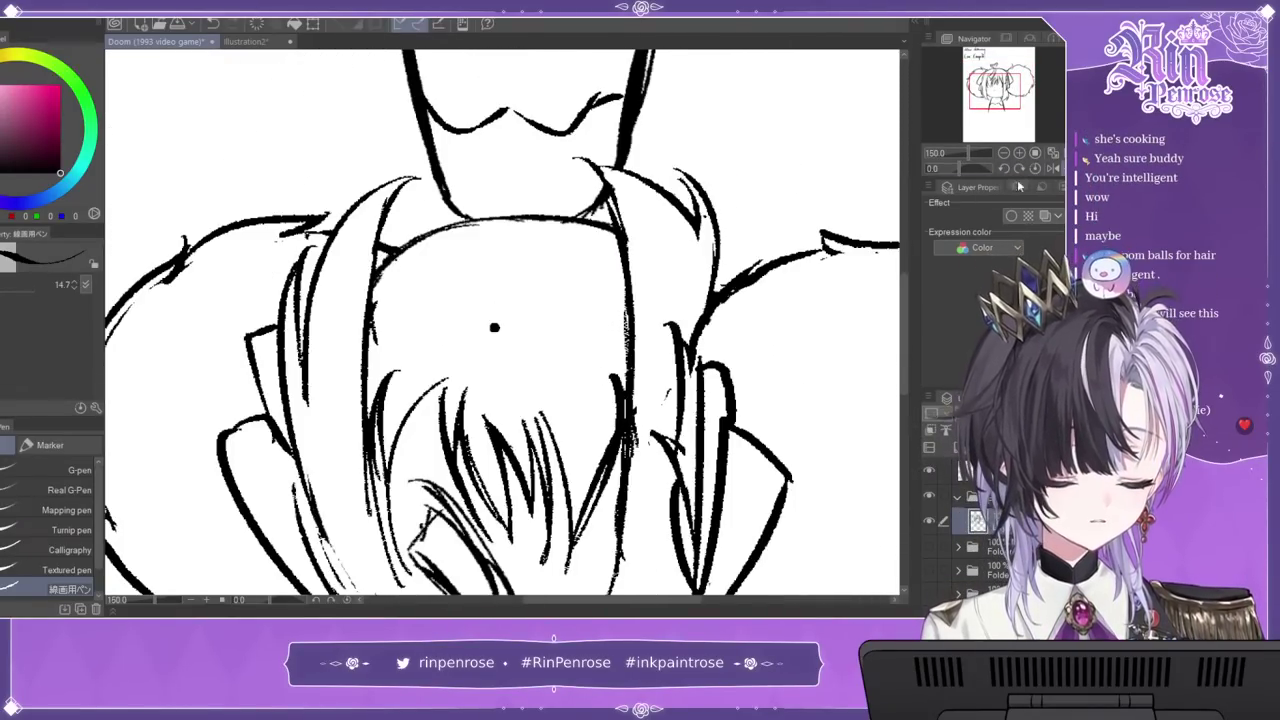
{"action": "left_click", "coordinate": [1068, 168]}
{"action": "left_click", "coordinate": [1053, 153]}
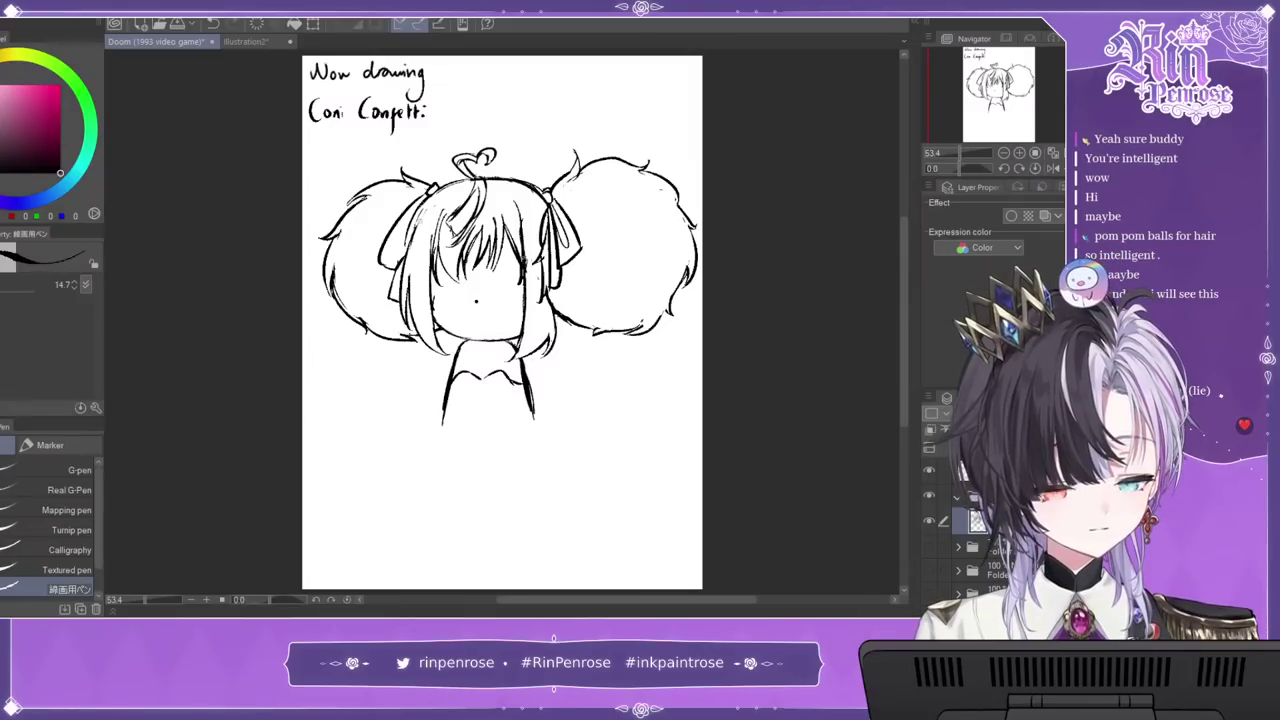
Step: Add narrow looped fold lines inside the wide ribbon ends hanging from the hair puffs
{"action": "left_click", "coordinate": [1019, 153]}
{"action": "left_click", "coordinate": [1019, 153]}
{"action": "left_click", "coordinate": [1019, 153]}
{"action": "left_click_drag", "start_coordinate": [1000, 96], "coordinate": [1007, 88]}
{"action": "left_click_drag", "start_coordinate": [396, 426], "coordinate": [276, 546]}
{"action": "mouse_move", "coordinate": [592, 206]}
{"action": "left_mouse_down"}
{"action": "mouse_move", "coordinate": [605, 198]}
{"action": "mouse_move", "coordinate": [622, 352]}
{"action": "left_mouse_up"}
{"action": "left_click_drag", "start_coordinate": [678, 262], "coordinate": [682, 405]}
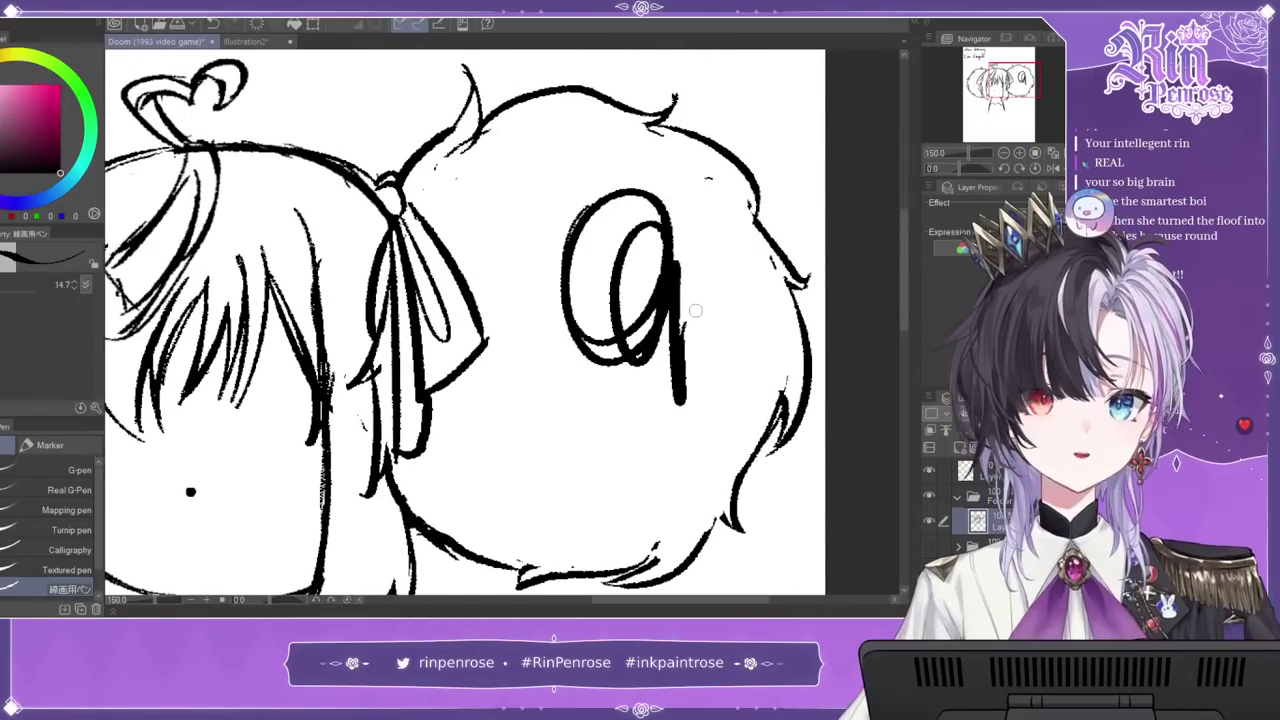
{"action": "key", "text": "ctrl+z"}
{"action": "key", "text": "ctrl+z"}
{"action": "key", "text": "ctrl+z"}
Step: Draw the face with two round black eyes holding white highlights, short eyebrows and a small curved smile under the nose
{"action": "mouse_move", "coordinate": [268, 442]}
{"action": "left_mouse_down"}
{"action": "mouse_move", "coordinate": [521, 345]}
{"action": "mouse_move", "coordinate": [556, 305]}
{"action": "left_mouse_up"}
{"action": "mouse_move", "coordinate": [398, 308]}
{"action": "left_mouse_down"}
{"action": "mouse_move", "coordinate": [410, 318]}
{"action": "mouse_move", "coordinate": [408, 305]}
{"action": "left_mouse_up"}
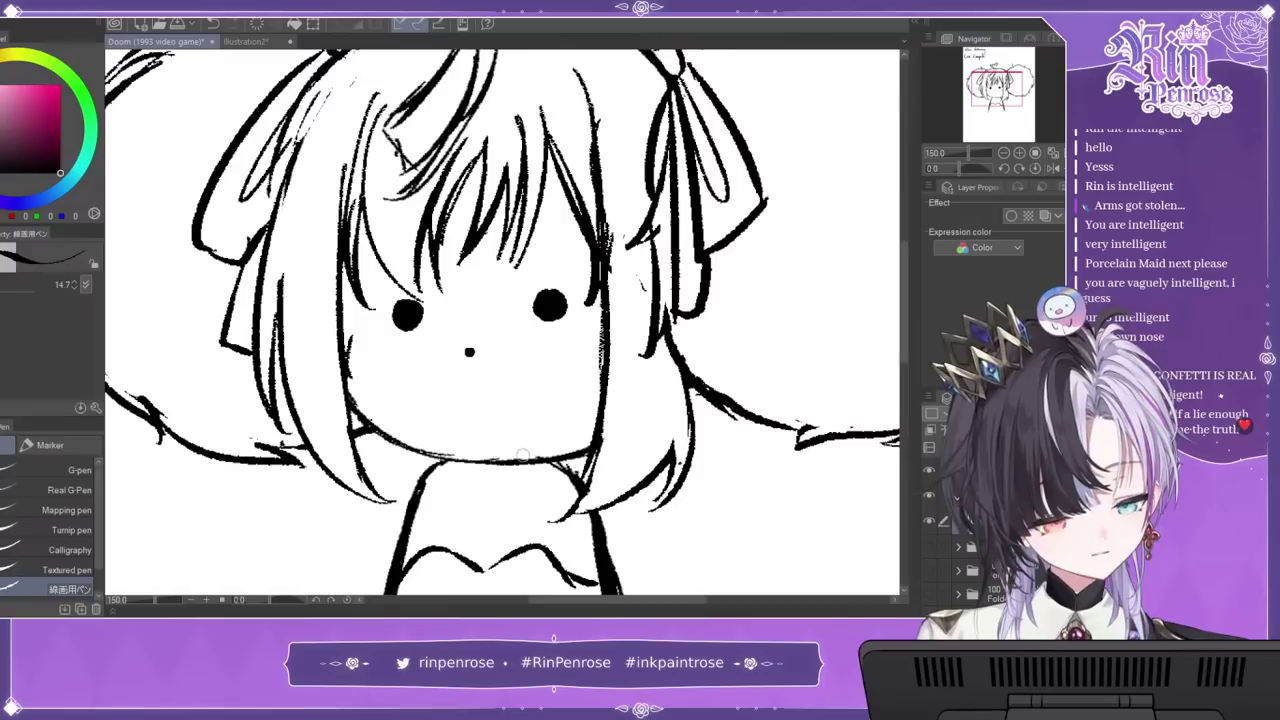
{"action": "left_click_drag", "start_coordinate": [453, 404], "coordinate": [495, 392]}
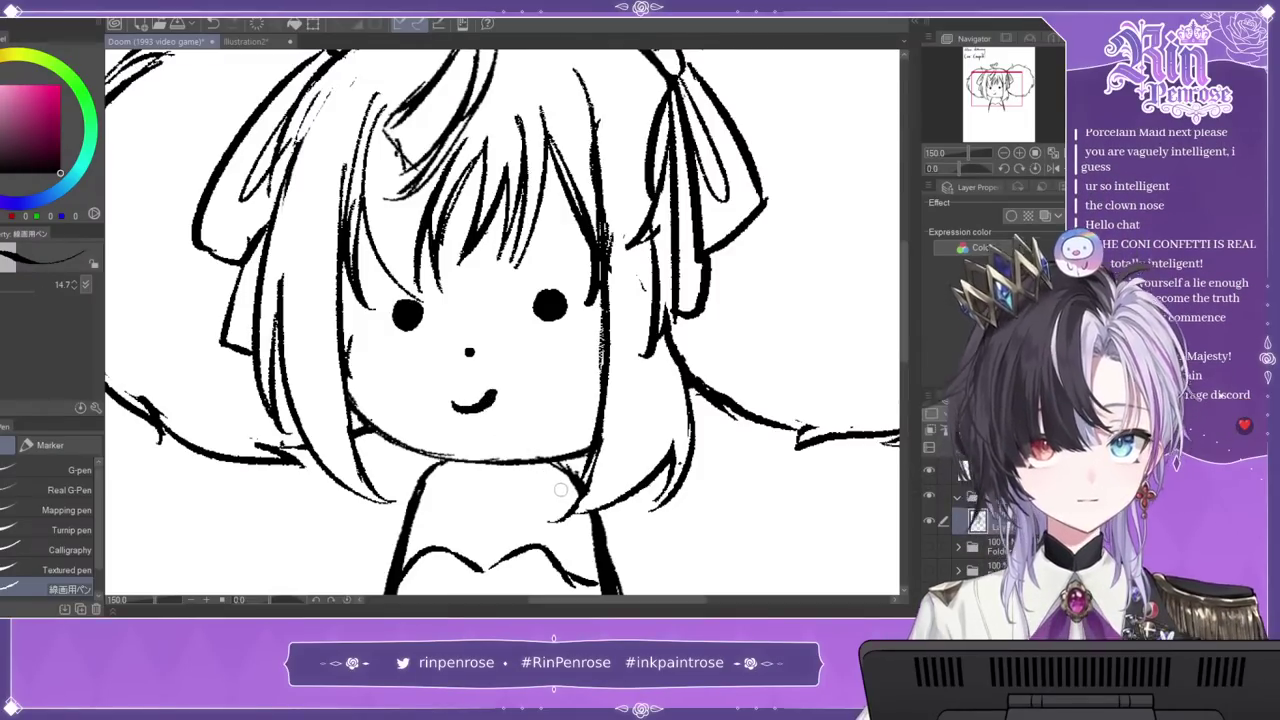
{"action": "key", "text": "ctrl+z"}
{"action": "left_click_drag", "start_coordinate": [457, 382], "coordinate": [484, 367]}
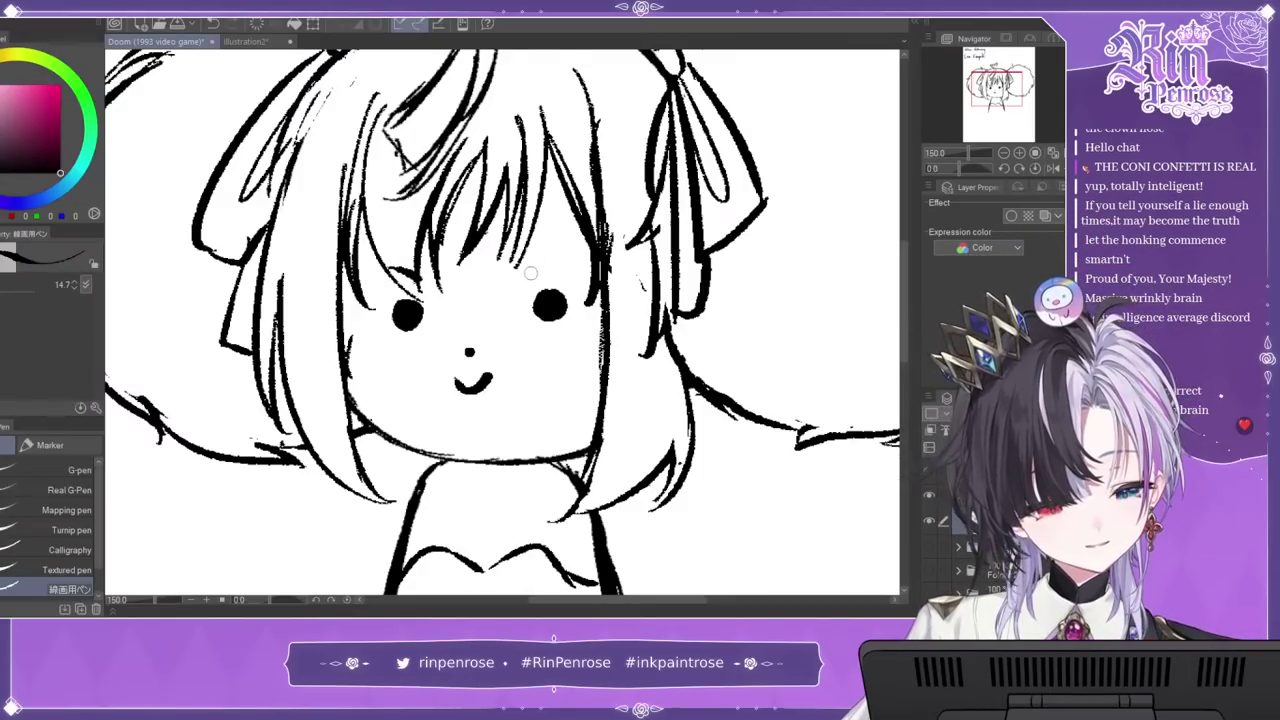
{"action": "left_click", "coordinate": [408, 310]}
{"action": "left_click", "coordinate": [553, 300]}
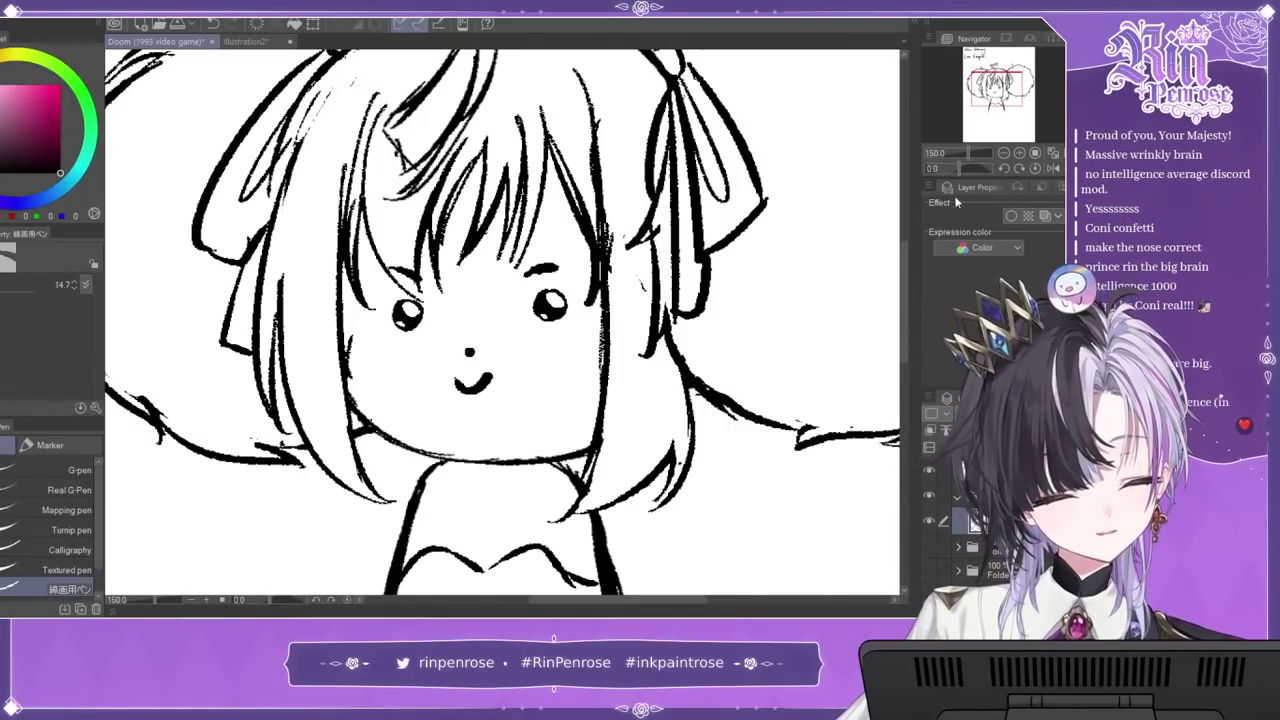
Step: Fill the left hair puff with teal green, RGB 51, 202, 171, on a new layer below the line art
{"action": "left_click", "coordinate": [1034, 153]}
{"action": "left_click", "coordinate": [1019, 153]}
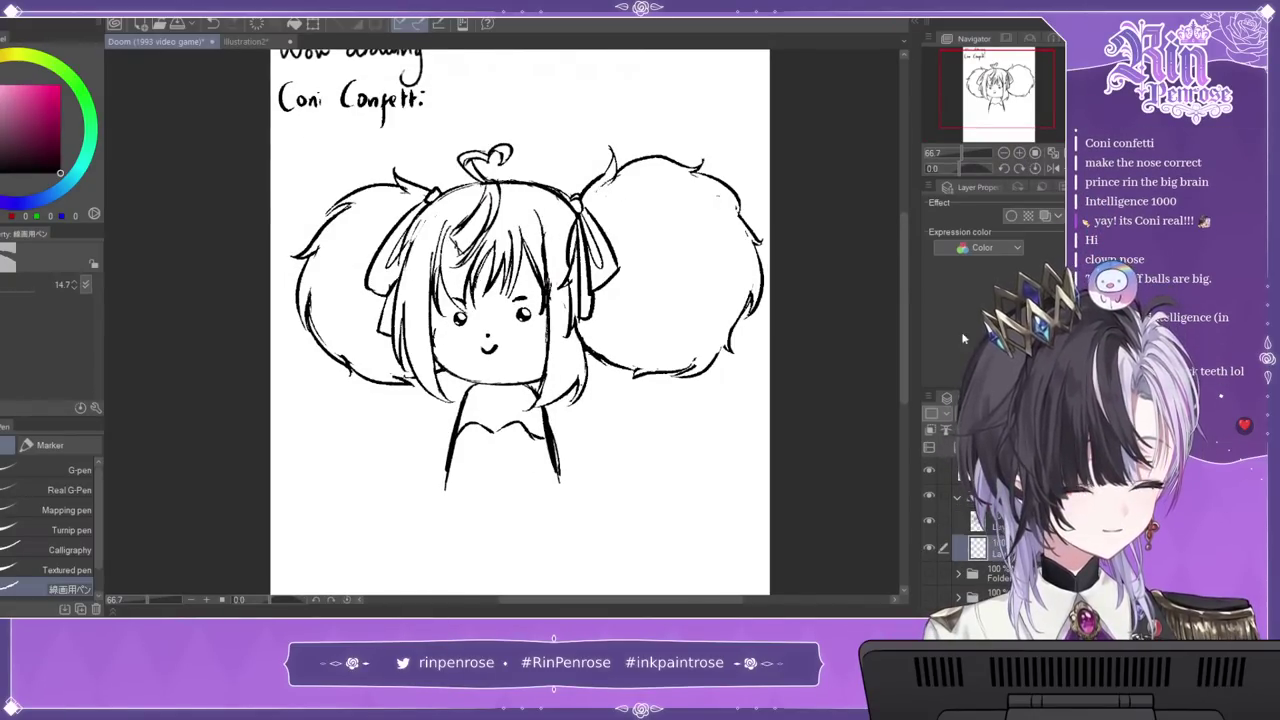
{"action": "left_click", "coordinate": [1017, 152]}
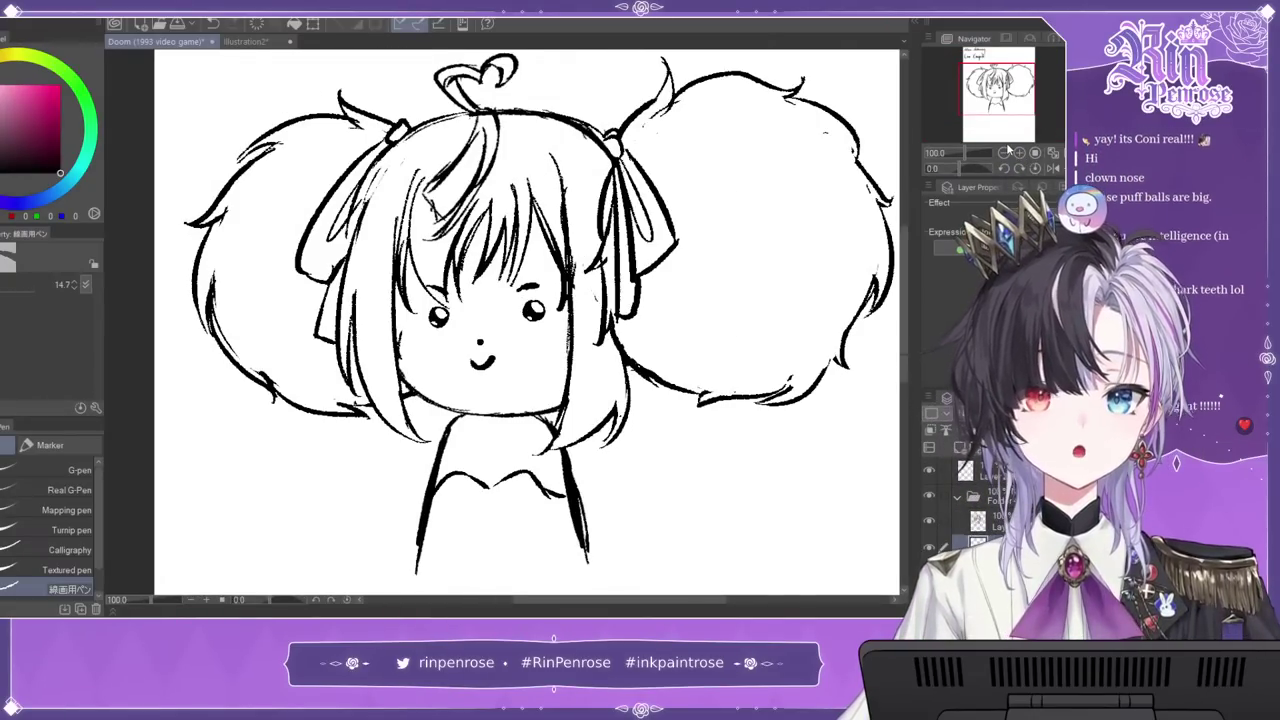
{"action": "left_click", "coordinate": [82, 136]}
{"action": "left_click", "coordinate": [88, 134]}
{"action": "left_click_drag", "start_coordinate": [31, 119], "coordinate": [32, 128]}
{"action": "key", "text": "g"}
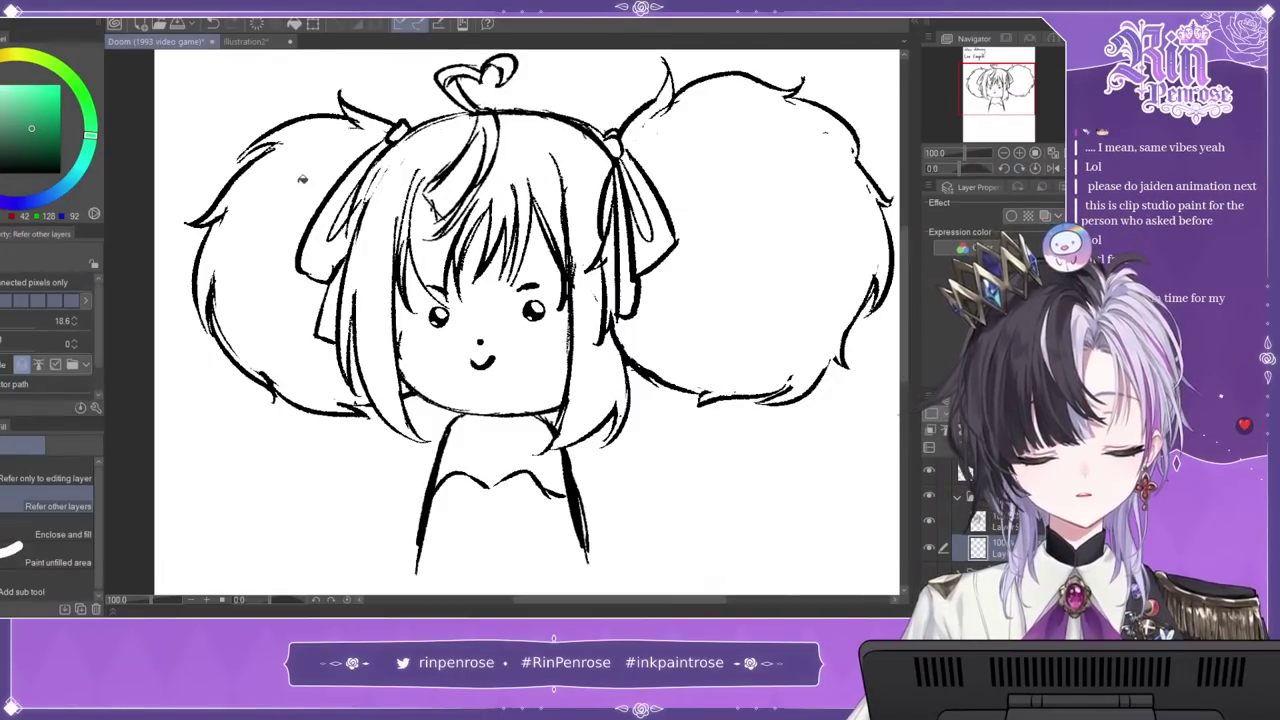
{"action": "left_click", "coordinate": [272, 196]}
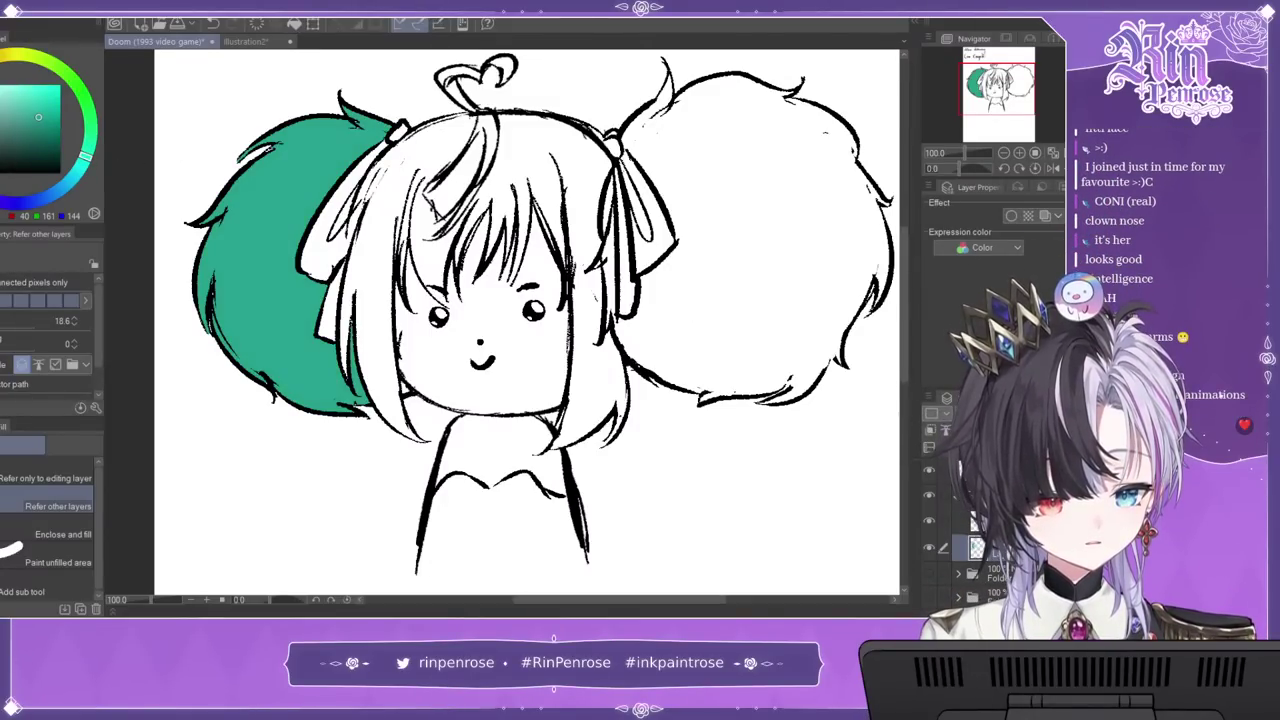
{"action": "left_click", "coordinate": [37, 101]}
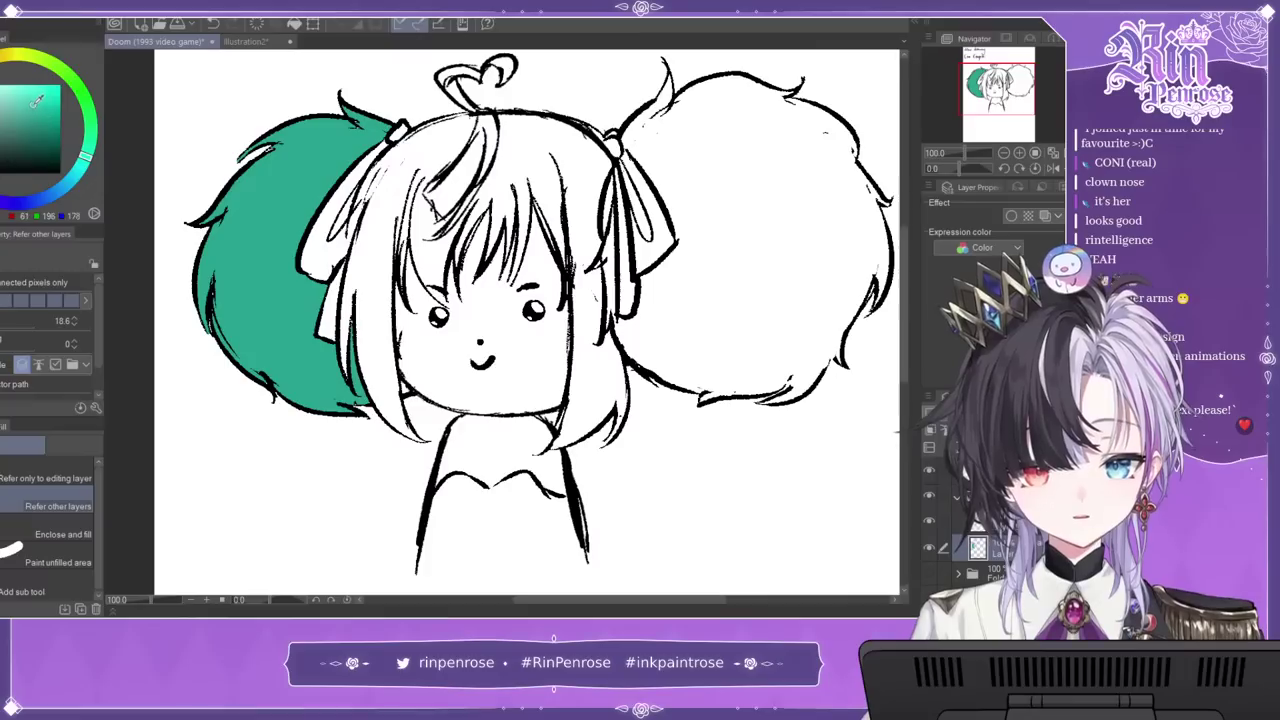
{"action": "left_click", "coordinate": [295, 21]}
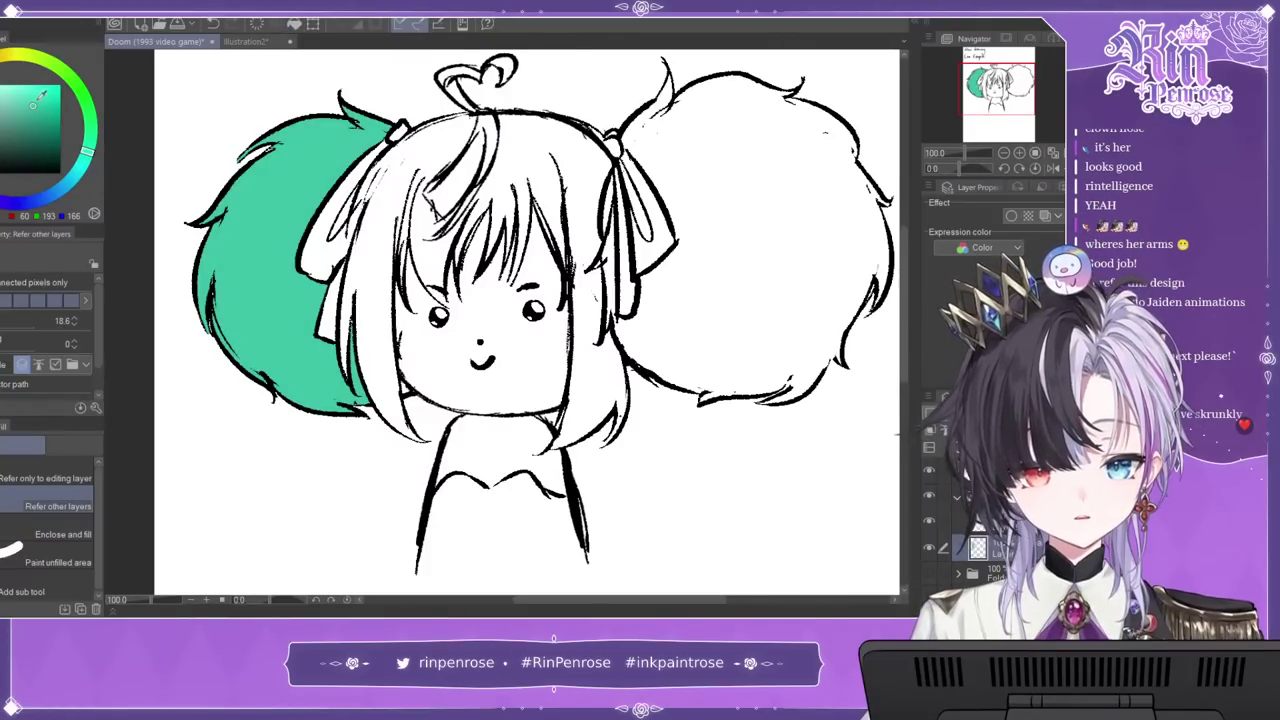
{"action": "left_click", "coordinate": [37, 102]}
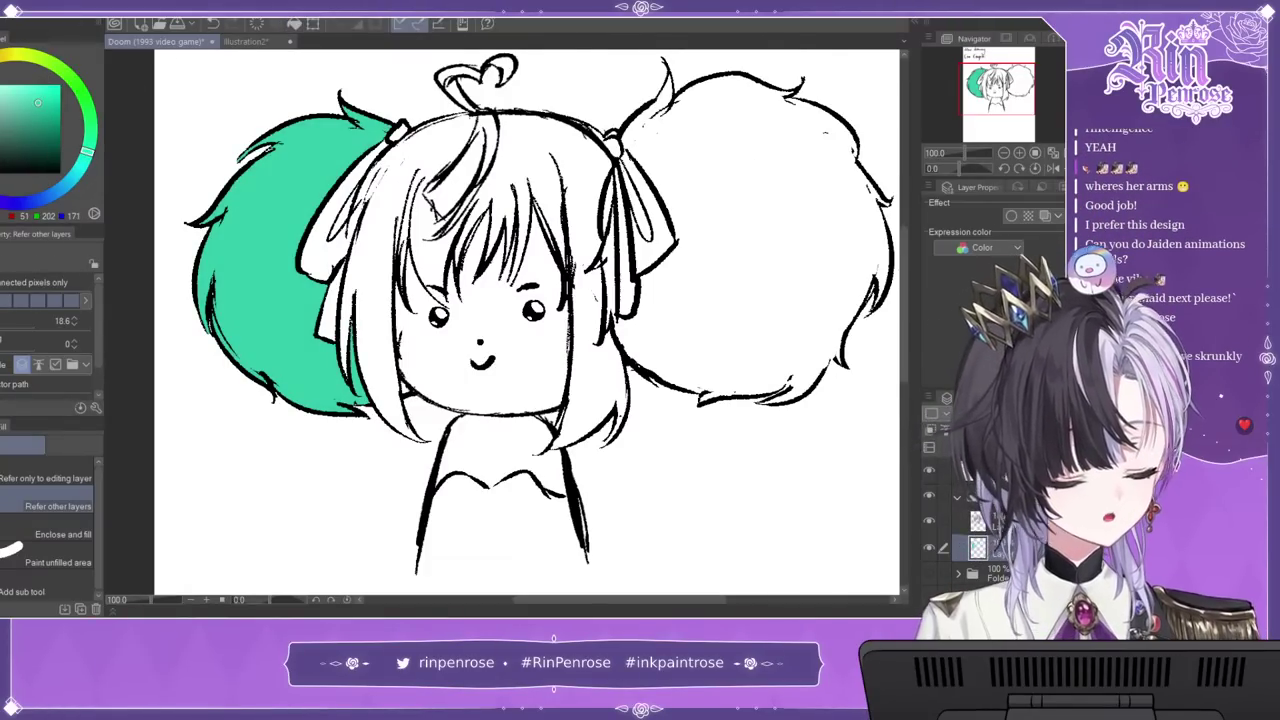
Step: Fill the right hair puff, the top of the head, the bangs and the side locks with the same teal green
{"action": "left_click", "coordinate": [660, 140]}
{"action": "left_click", "coordinate": [580, 150]}
{"action": "left_click", "coordinate": [640, 115]}
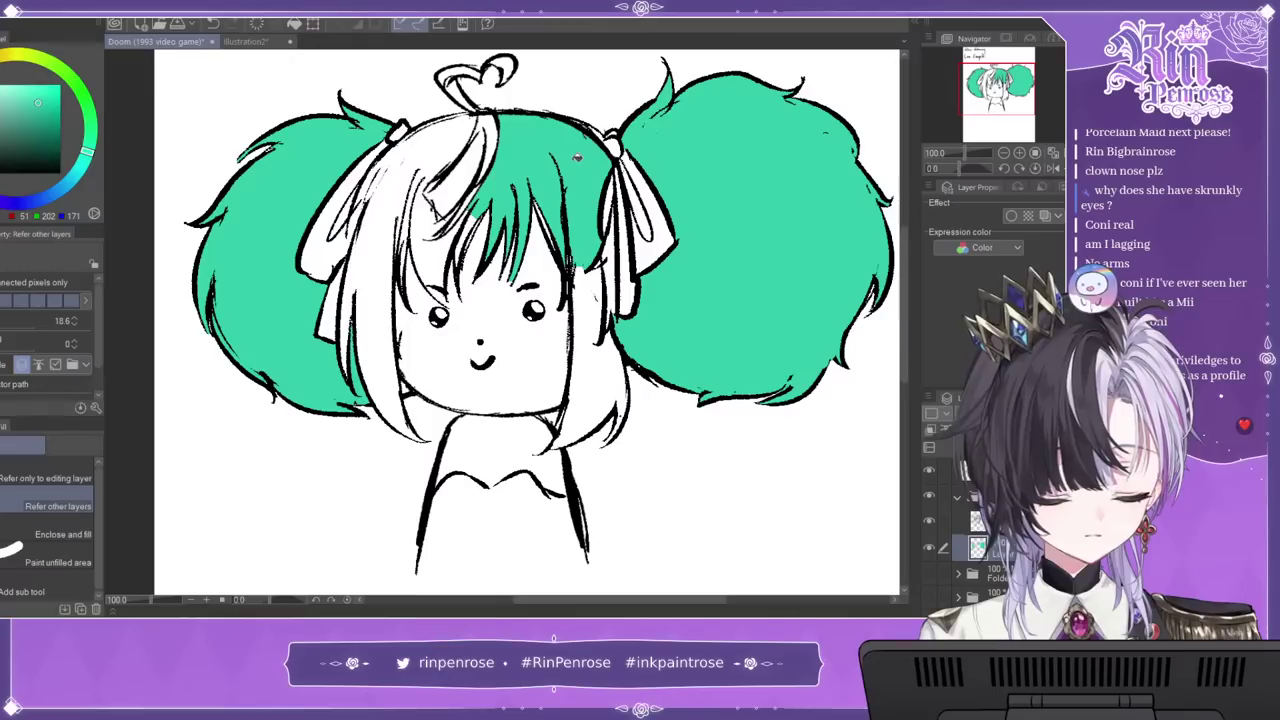
{"action": "left_click", "coordinate": [448, 230]}
{"action": "left_click", "coordinate": [590, 355]}
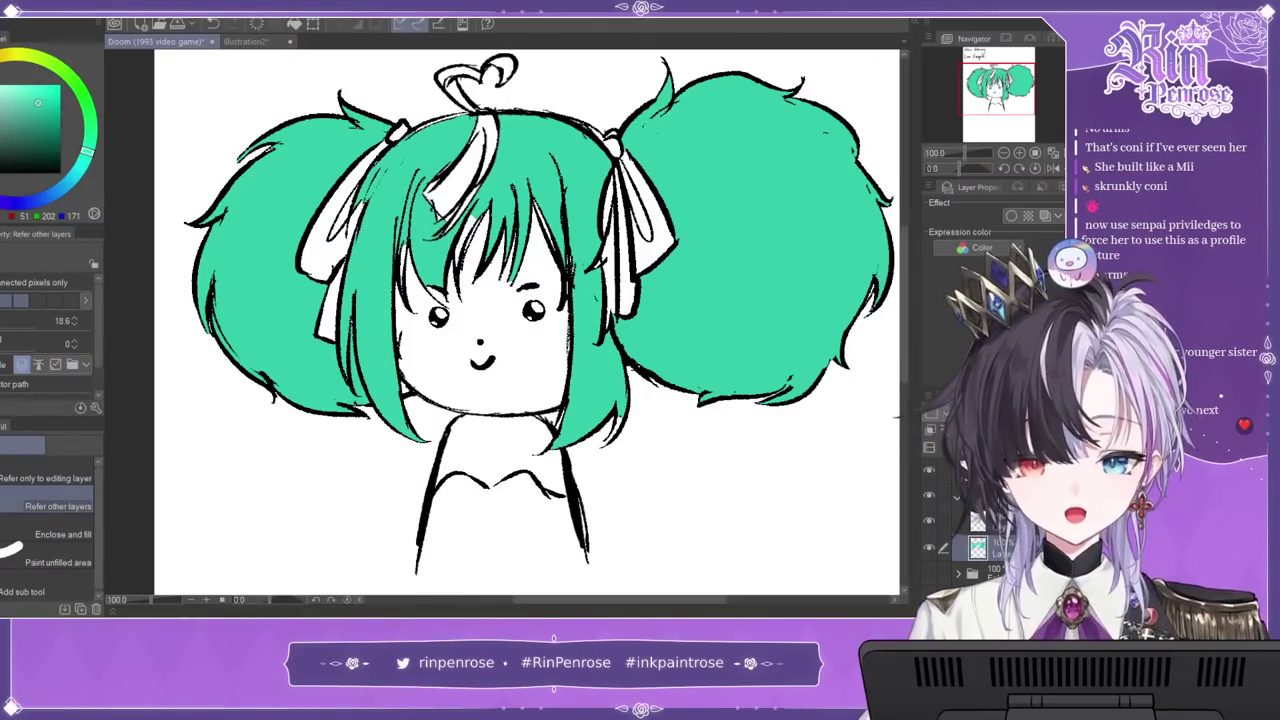
Step: Paint the white streak in the bangs and the heart-shaped tuft teal green with the pen
{"action": "key", "text": "p"}
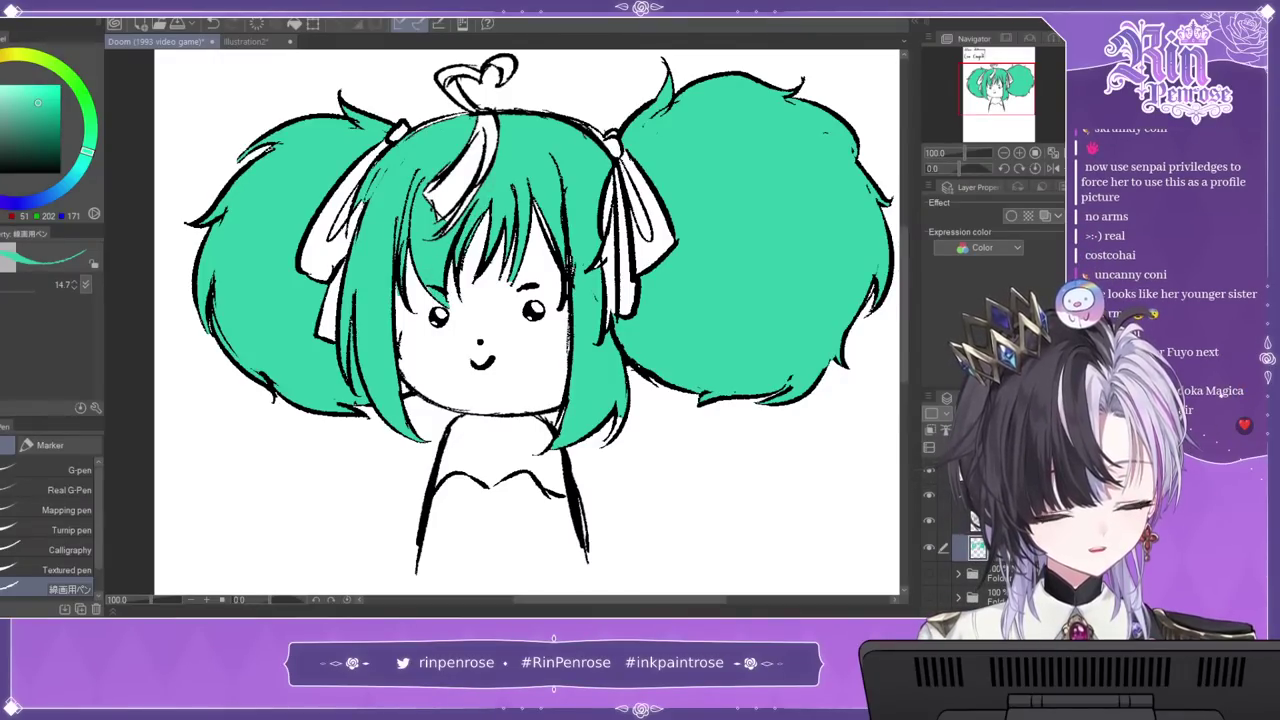
{"action": "mouse_move", "coordinate": [452, 208]}
{"action": "left_mouse_down"}
{"action": "mouse_move", "coordinate": [492, 132]}
{"action": "mouse_move", "coordinate": [480, 130]}
{"action": "left_mouse_up"}
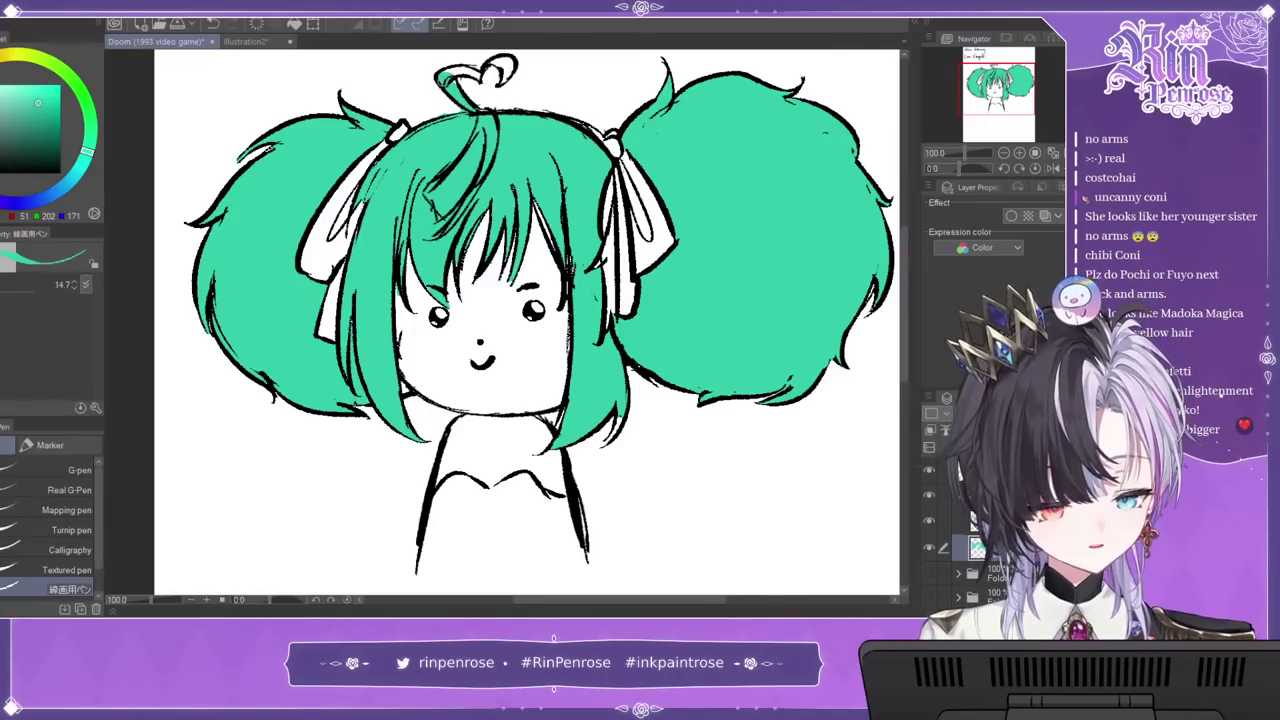
{"action": "left_click_drag", "start_coordinate": [487, 75], "coordinate": [507, 64]}
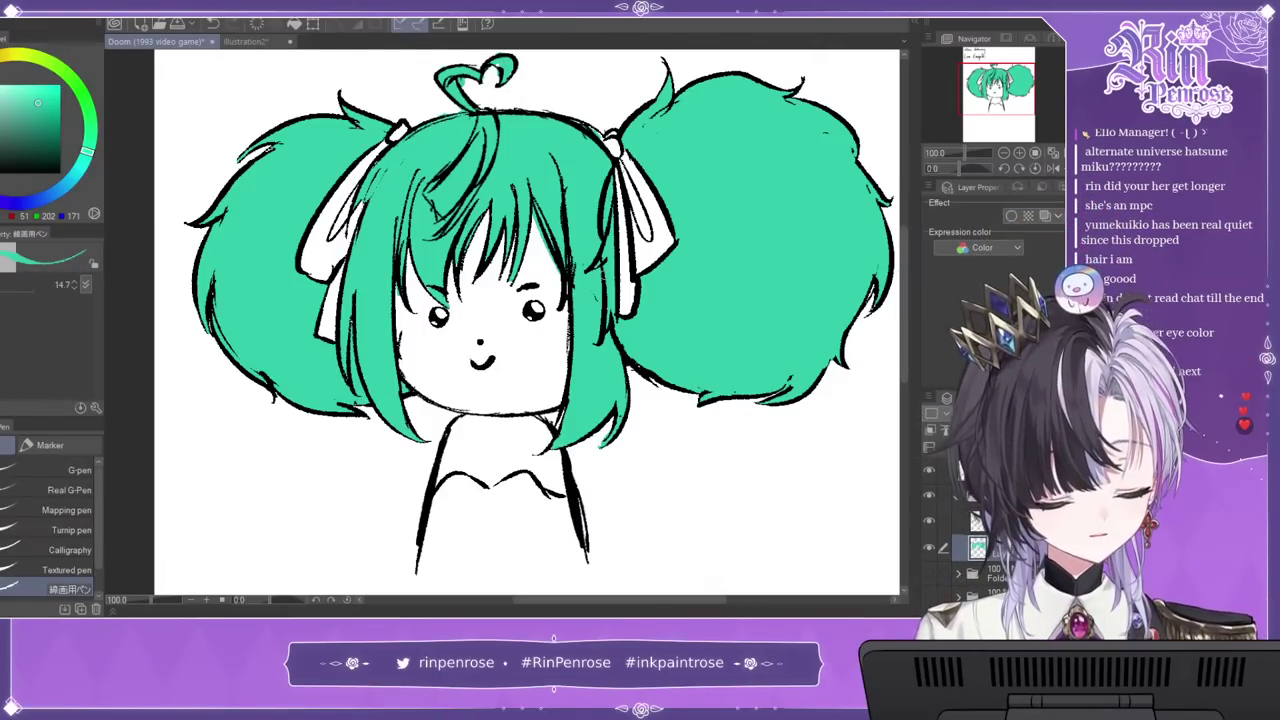
Step: Paint the left hair tie and its ribbon tails pinkish red, RGB 255, 90, 102
{"action": "left_click", "coordinate": [10, 97]}
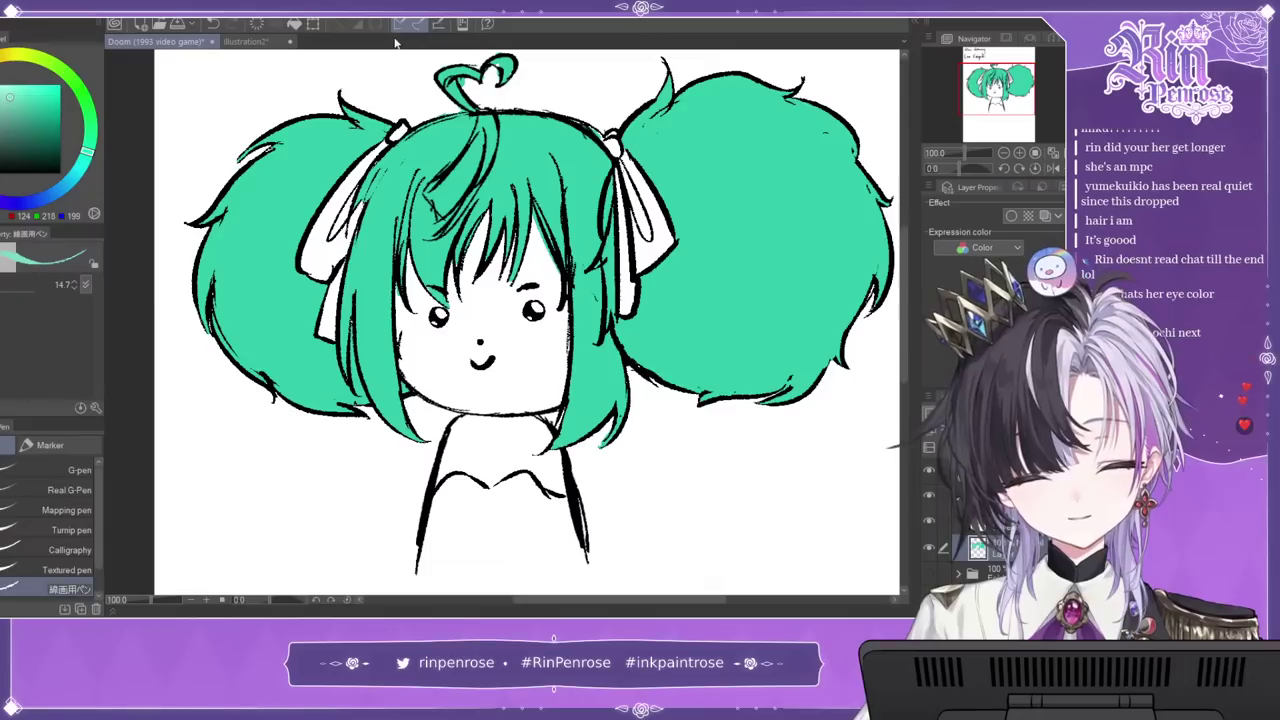
{"action": "left_click", "coordinate": [0, 95]}
{"action": "left_click", "coordinate": [25, 107]}
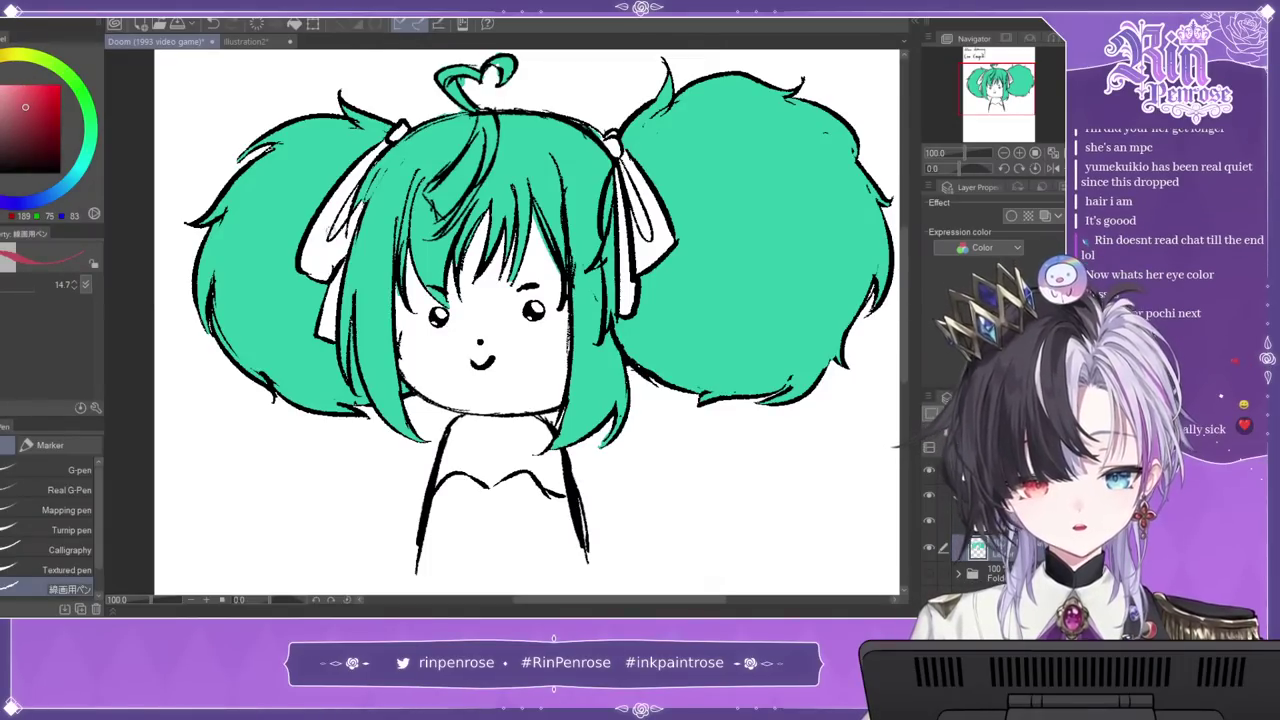
{"action": "left_click_drag", "start_coordinate": [336, 200], "coordinate": [308, 262]}
{"action": "key", "text": "ctrl+z"}
{"action": "left_click", "coordinate": [29, 84]}
{"action": "left_click_drag", "start_coordinate": [349, 176], "coordinate": [314, 274]}
{"action": "left_click_drag", "start_coordinate": [345, 204], "coordinate": [328, 276]}
{"action": "left_click_drag", "start_coordinate": [336, 284], "coordinate": [332, 336]}
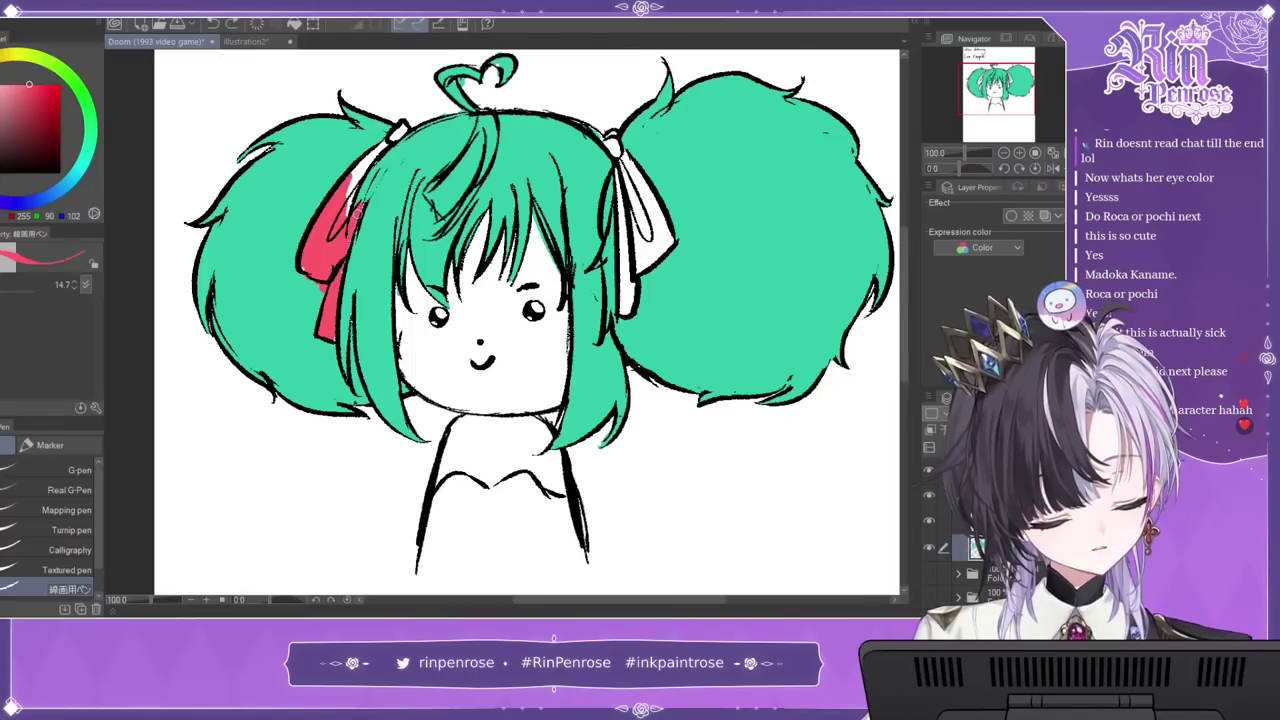
{"action": "left_click_drag", "start_coordinate": [360, 170], "coordinate": [348, 214]}
{"action": "left_click_drag", "start_coordinate": [382, 140], "coordinate": [354, 174]}
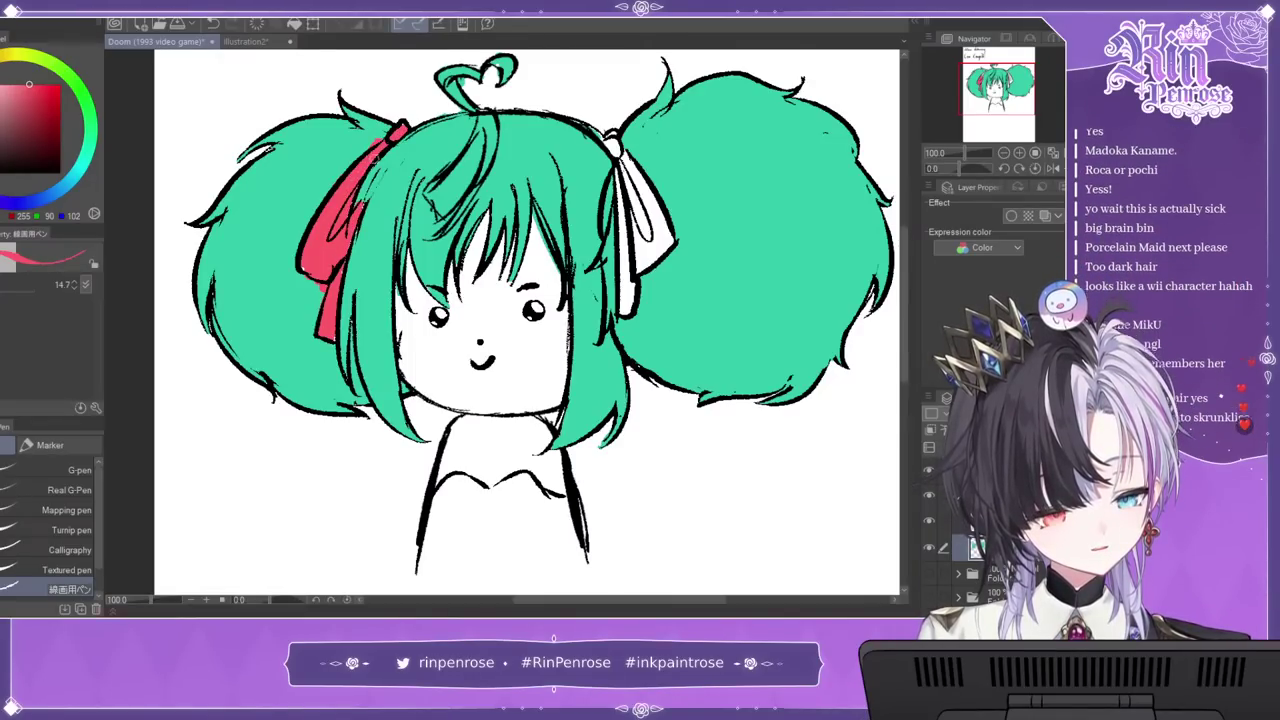
Step: Paint the right hair tie and its ribbon tails orange-red, RGB 241, 117, 87
{"action": "left_click", "coordinate": [25, 84]}
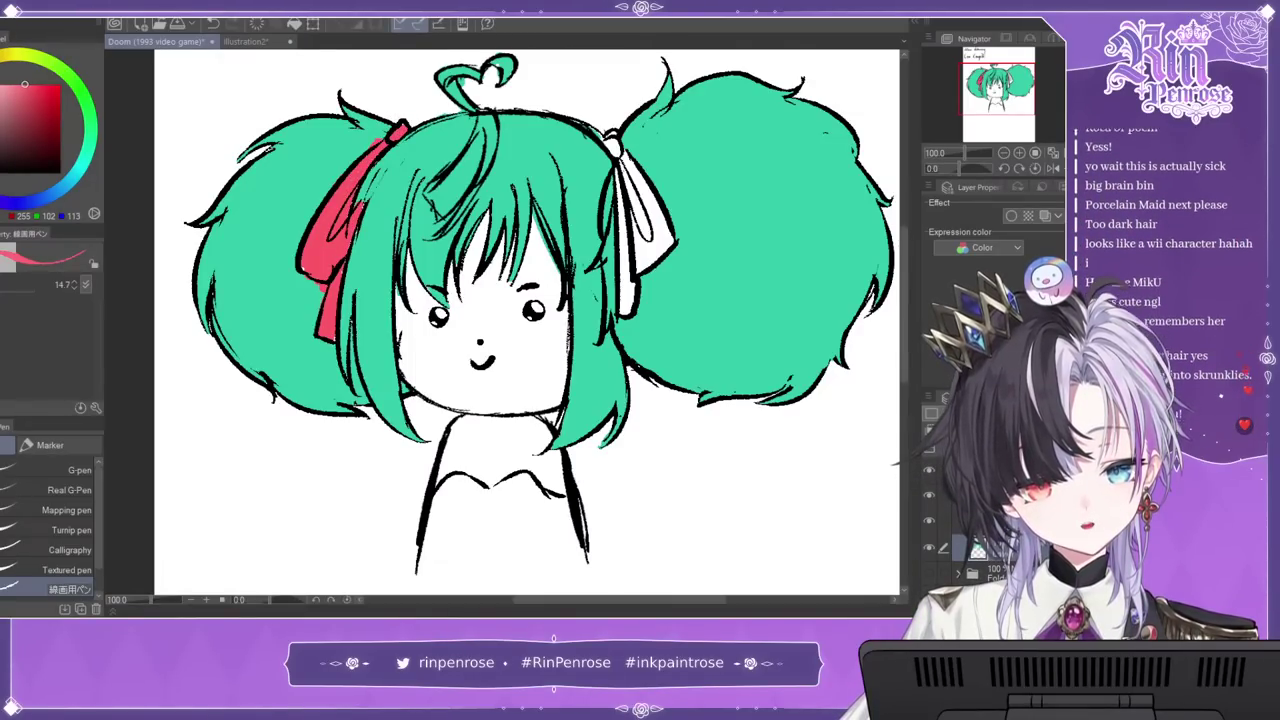
{"action": "left_click", "coordinate": [0, 78]}
{"action": "left_click", "coordinate": [43, 96]}
{"action": "mouse_move", "coordinate": [635, 178]}
{"action": "left_mouse_down"}
{"action": "mouse_move", "coordinate": [656, 232]}
{"action": "mouse_move", "coordinate": [663, 216]}
{"action": "mouse_move", "coordinate": [614, 142]}
{"action": "mouse_move", "coordinate": [656, 204]}
{"action": "left_mouse_up"}
{"action": "key", "text": "ctrl+z"}
{"action": "key", "text": "ctrl+z"}
{"action": "left_click", "coordinate": [29, 89]}
{"action": "mouse_move", "coordinate": [620, 152]}
{"action": "left_mouse_down"}
{"action": "mouse_move", "coordinate": [663, 240]}
{"action": "mouse_move", "coordinate": [620, 156]}
{"action": "left_mouse_up"}
{"action": "left_click_drag", "start_coordinate": [632, 210], "coordinate": [654, 246]}
{"action": "left_click_drag", "start_coordinate": [626, 186], "coordinate": [632, 258]}
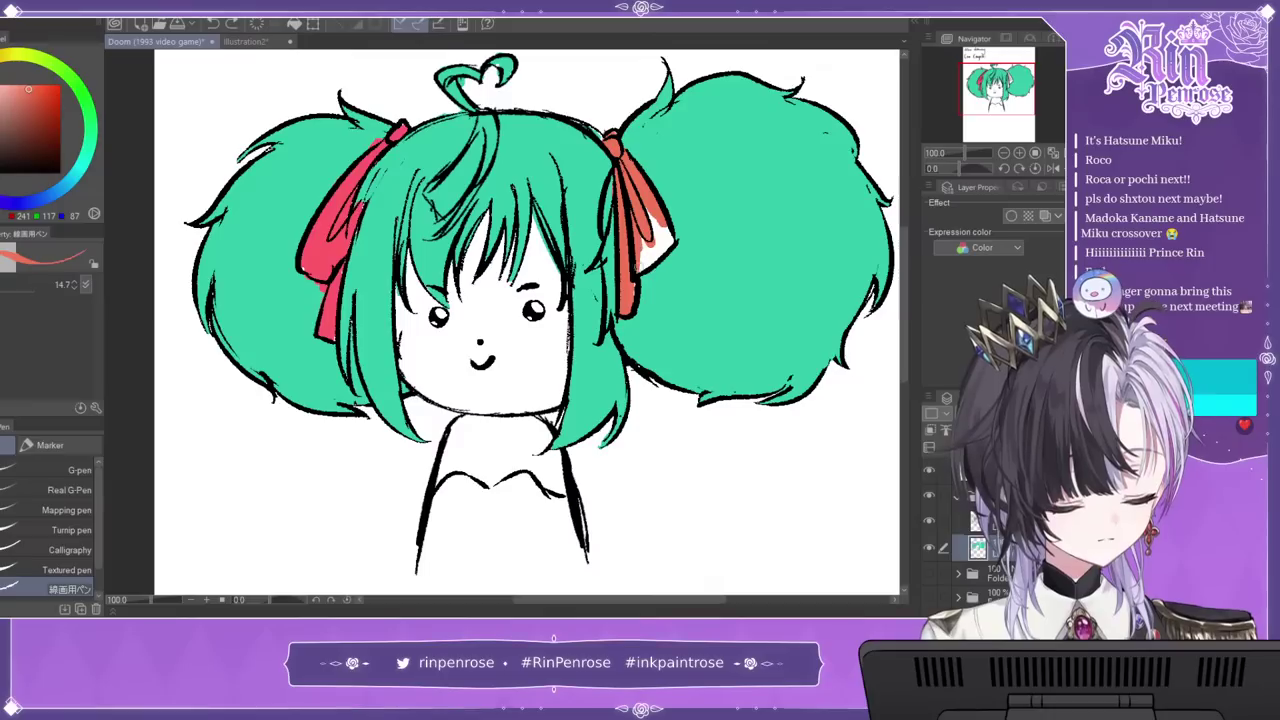
{"action": "left_click_drag", "start_coordinate": [648, 214], "coordinate": [642, 272]}
{"action": "left_click_drag", "start_coordinate": [664, 222], "coordinate": [670, 232]}
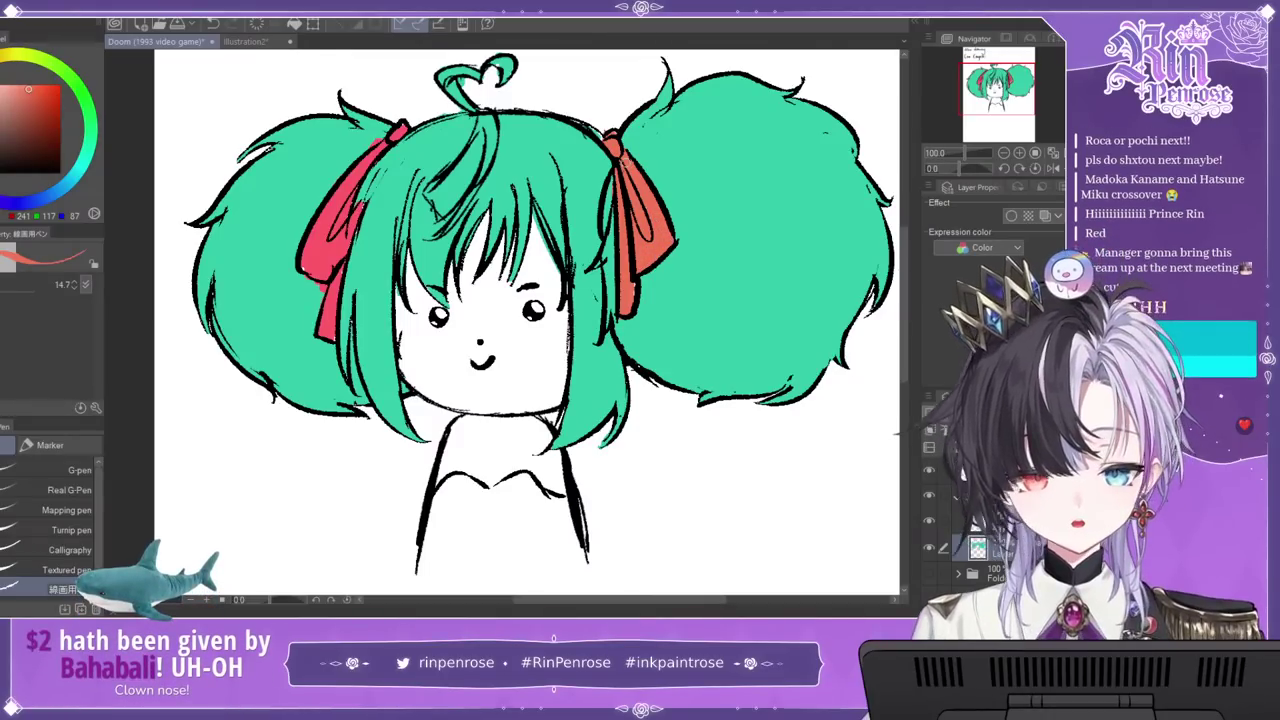
Step: Tint the lower part of both eyes pink, RGB 241, 110, 152, on the line art layer
{"action": "left_click", "coordinate": [0, 115]}
{"action": "left_click_drag", "start_coordinate": [18, 106], "coordinate": [20, 90]}
{"action": "left_click", "coordinate": [1000, 521]}
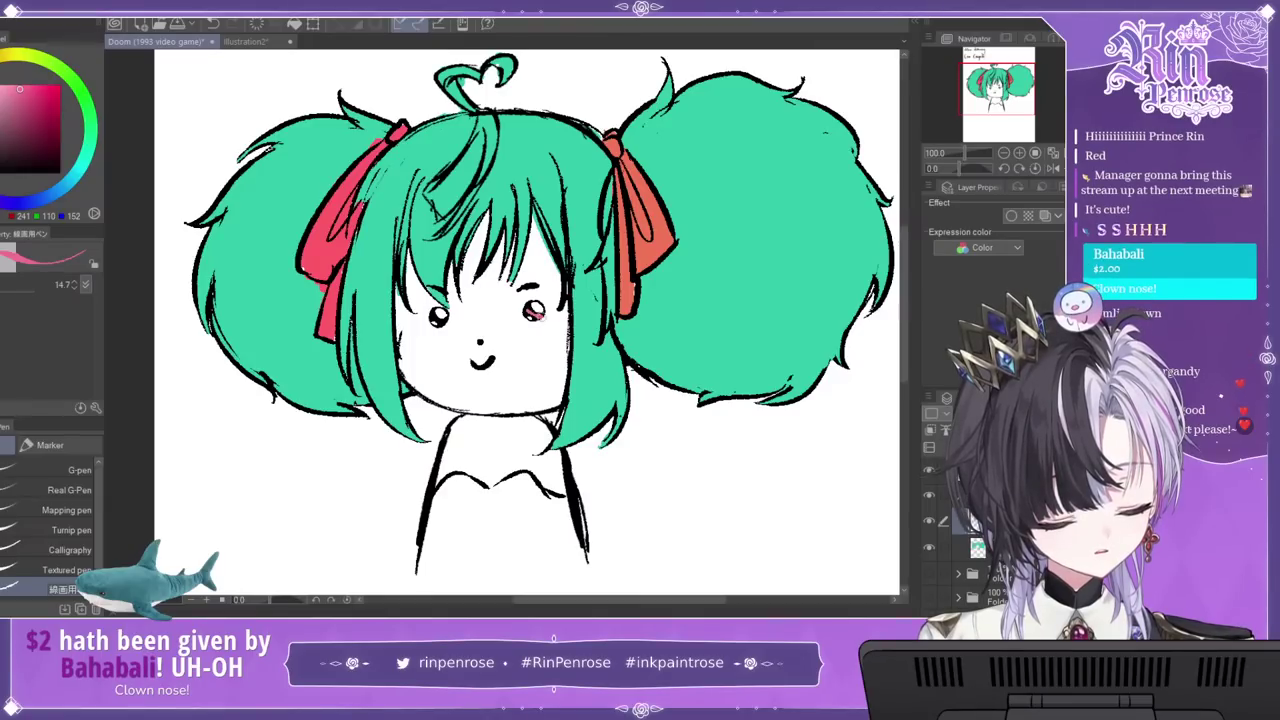
{"action": "left_click_drag", "start_coordinate": [432, 314], "coordinate": [438, 318]}
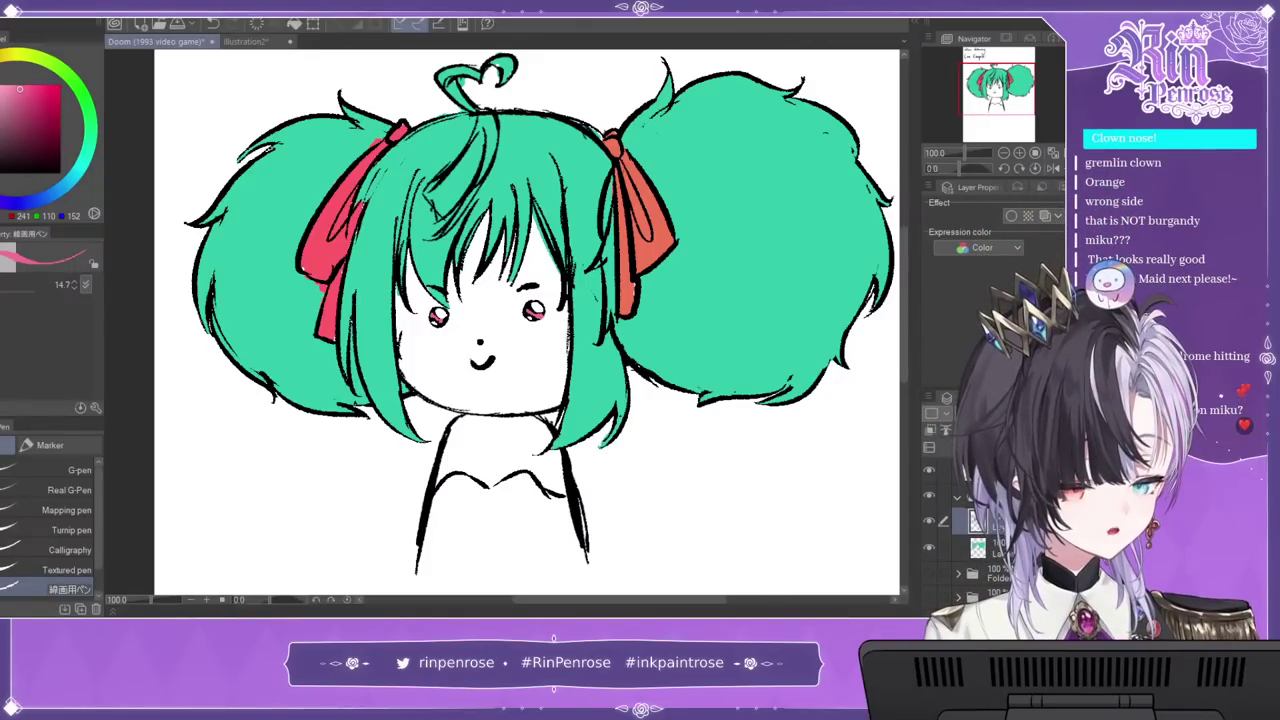
Step: Replace the dot nose with a large round black-outlined clown nose filled in red, RGB 255, 65, 76
{"action": "key", "text": "c"}
{"action": "left_click", "coordinate": [480, 342]}
{"action": "key", "text": "x"}
{"action": "left_click_drag", "start_coordinate": [480, 317], "coordinate": [476, 326]}
{"action": "key", "text": "ctrl+z"}
{"action": "key", "text": "ctrl+z"}
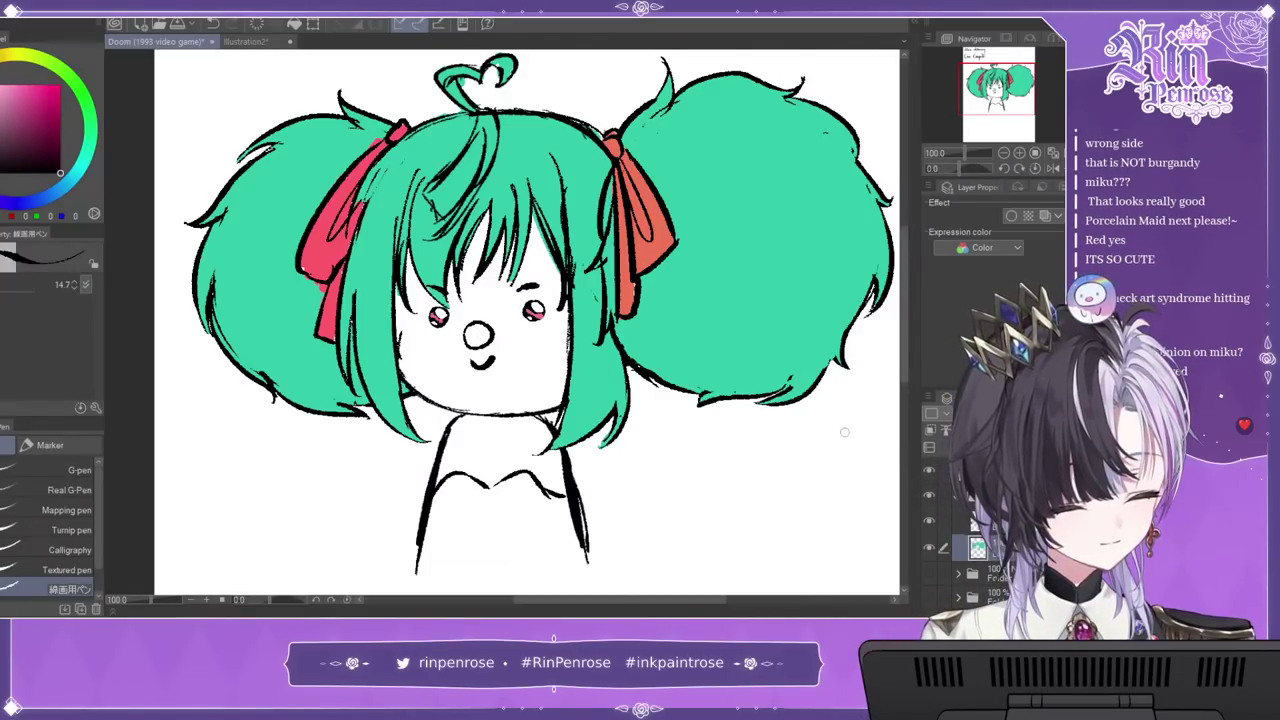
{"action": "key", "text": "x"}
{"action": "left_click_drag", "start_coordinate": [472, 330], "coordinate": [486, 335]}
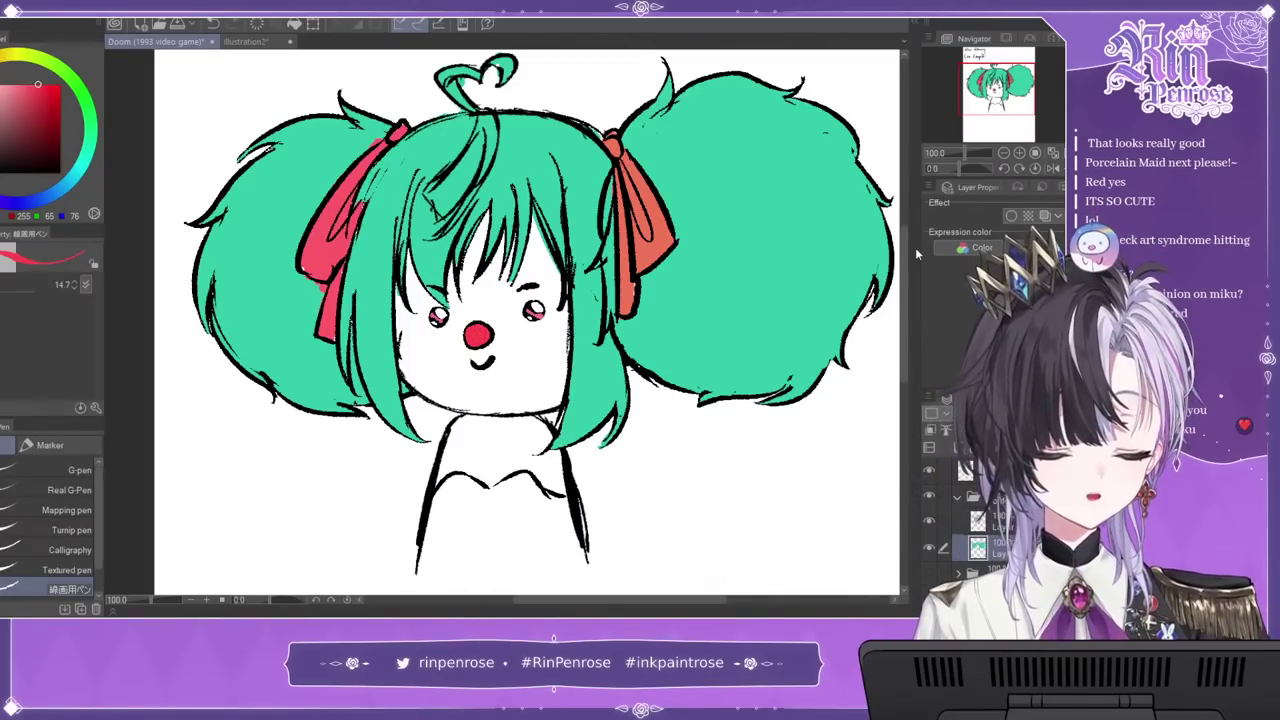
Step: Outline a dress on the torso with a V-shaped upper edge and curved hem, and fill it with the same red
{"action": "left_click_drag", "start_coordinate": [1007, 98], "coordinate": [1005, 118]}
{"action": "mouse_move", "coordinate": [596, 298]}
{"action": "left_mouse_down"}
{"action": "mouse_move", "coordinate": [494, 343]}
{"action": "mouse_move", "coordinate": [457, 315]}
{"action": "mouse_move", "coordinate": [448, 376]}
{"action": "left_mouse_up"}
{"action": "key", "text": "ctrl+z"}
{"action": "mouse_move", "coordinate": [607, 356]}
{"action": "left_mouse_down"}
{"action": "mouse_move", "coordinate": [461, 398]}
{"action": "mouse_move", "coordinate": [443, 372]}
{"action": "left_mouse_up"}
{"action": "key", "text": "g"}
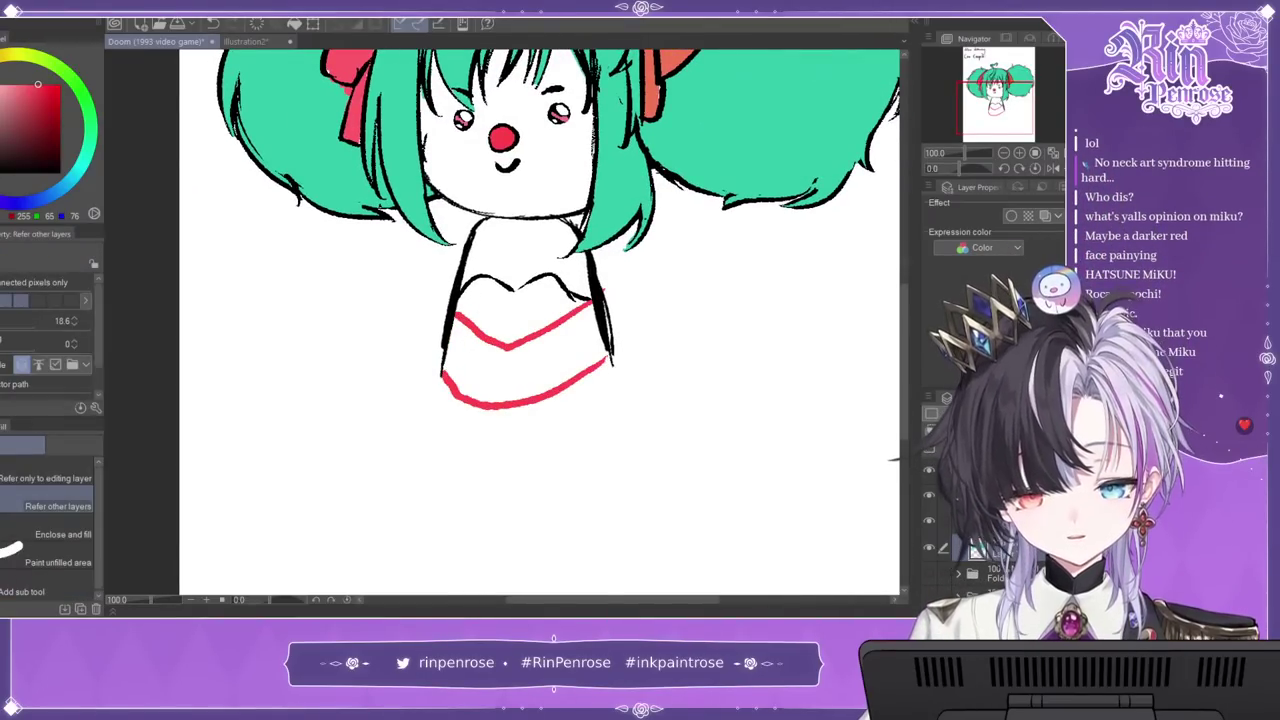
{"action": "left_click", "coordinate": [512, 368]}
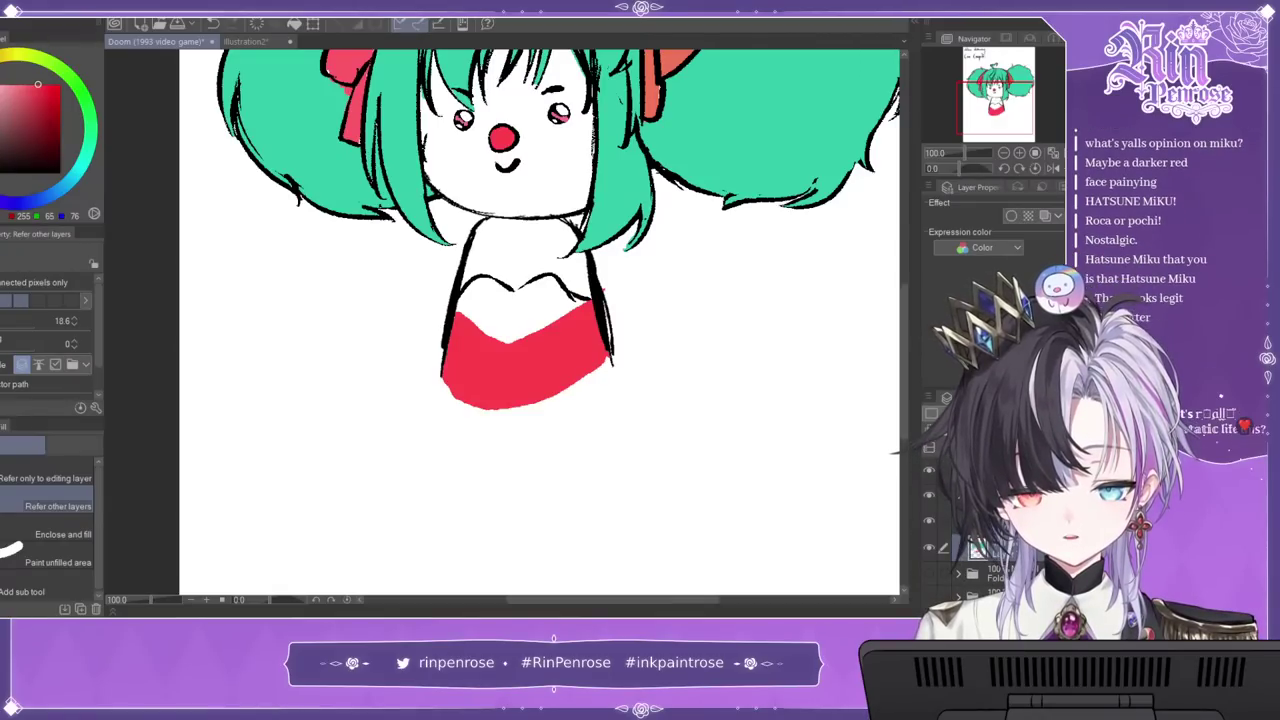
Step: Paint the left half of the dress orange, RGB 255, 116, 65, up to its vertical center line
{"action": "key", "text": "p"}
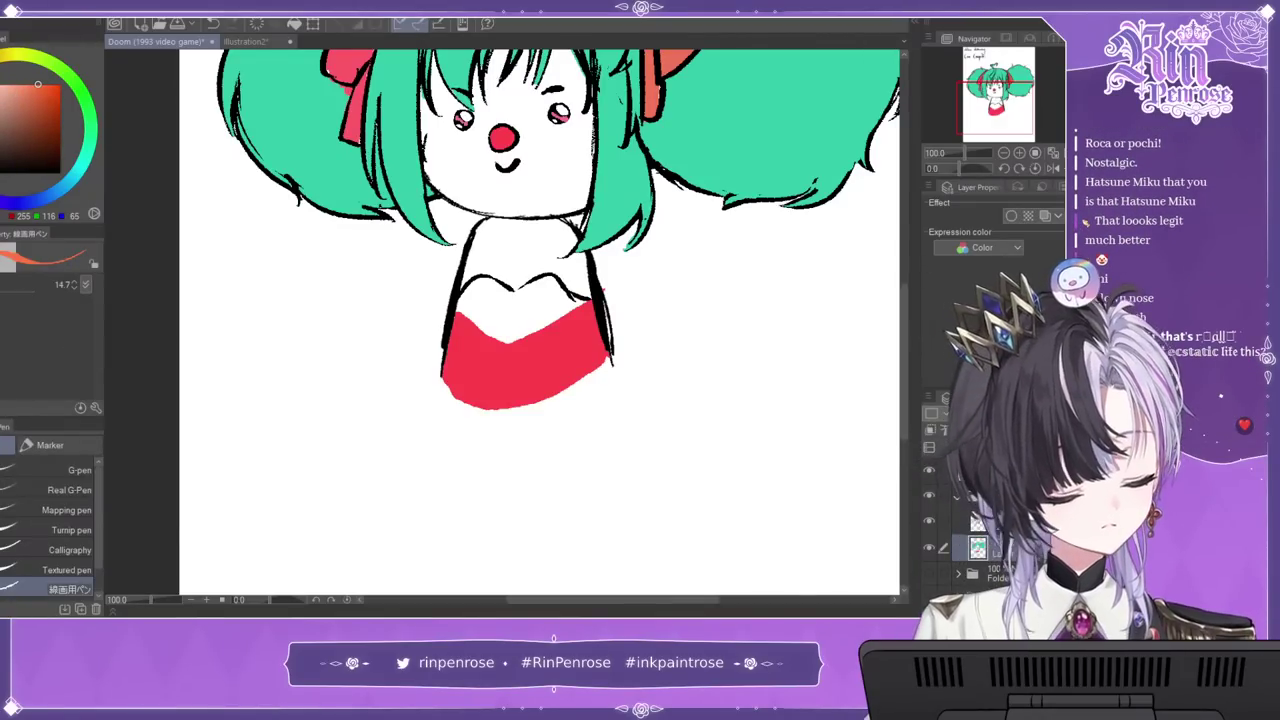
{"action": "left_click_drag", "start_coordinate": [501, 405], "coordinate": [492, 336]}
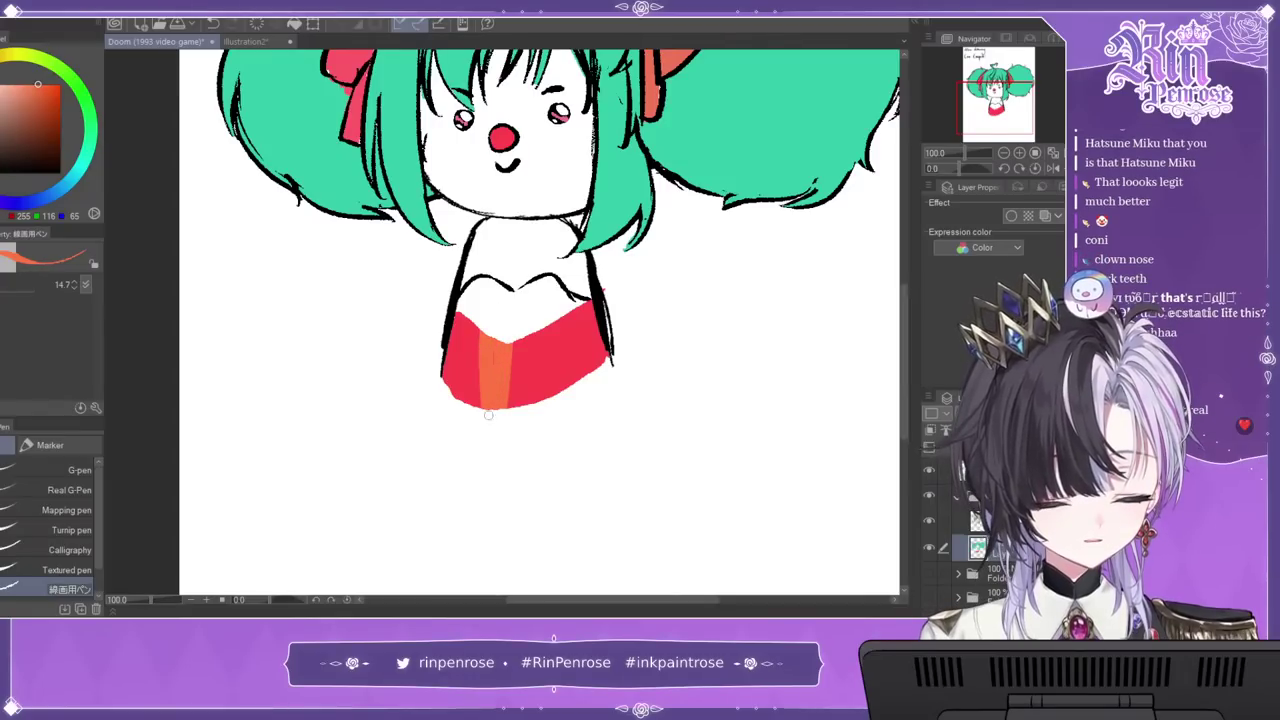
{"action": "mouse_move", "coordinate": [472, 408]}
{"action": "left_mouse_down"}
{"action": "mouse_move", "coordinate": [468, 316]}
{"action": "mouse_move", "coordinate": [445, 393]}
{"action": "left_mouse_up"}
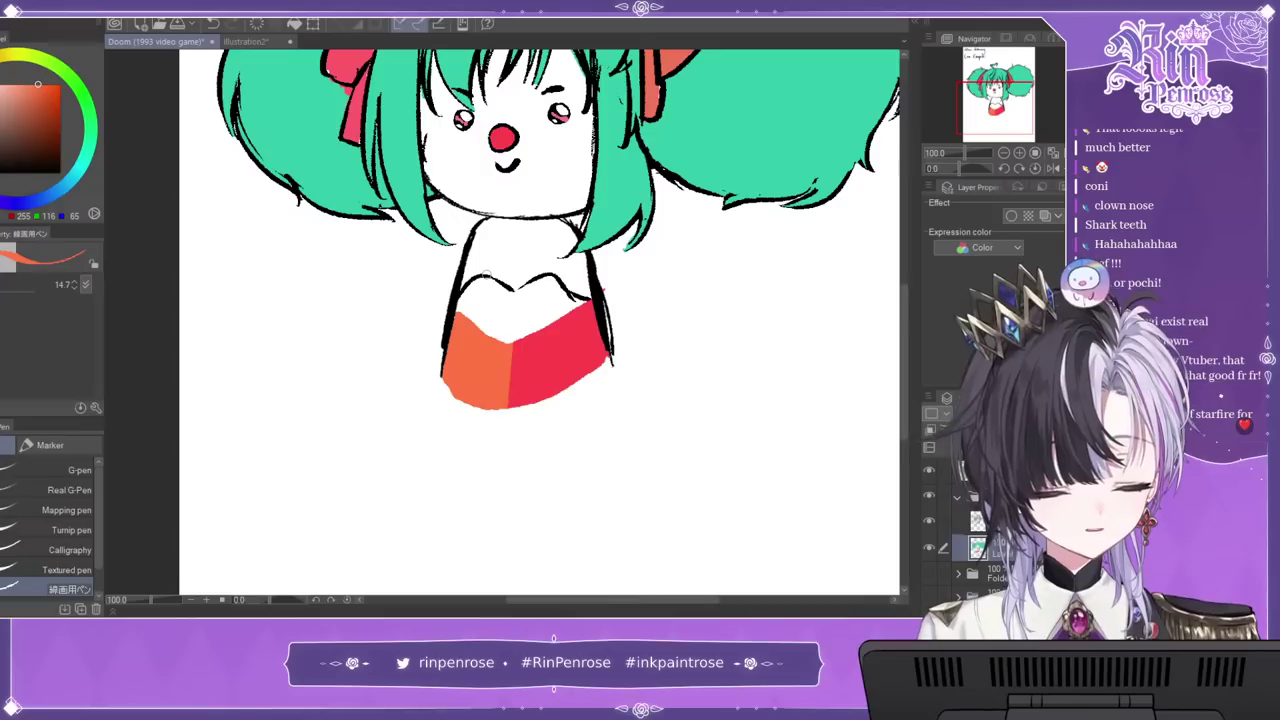
Step: Paint pale mint highlights, RGB 219, 255, 237, on the left hair puff, with an edge streak and two small stars
{"action": "left_click_drag", "start_coordinate": [1014, 116], "coordinate": [1021, 96]}
{"action": "left_click", "coordinate": [88, 128]}
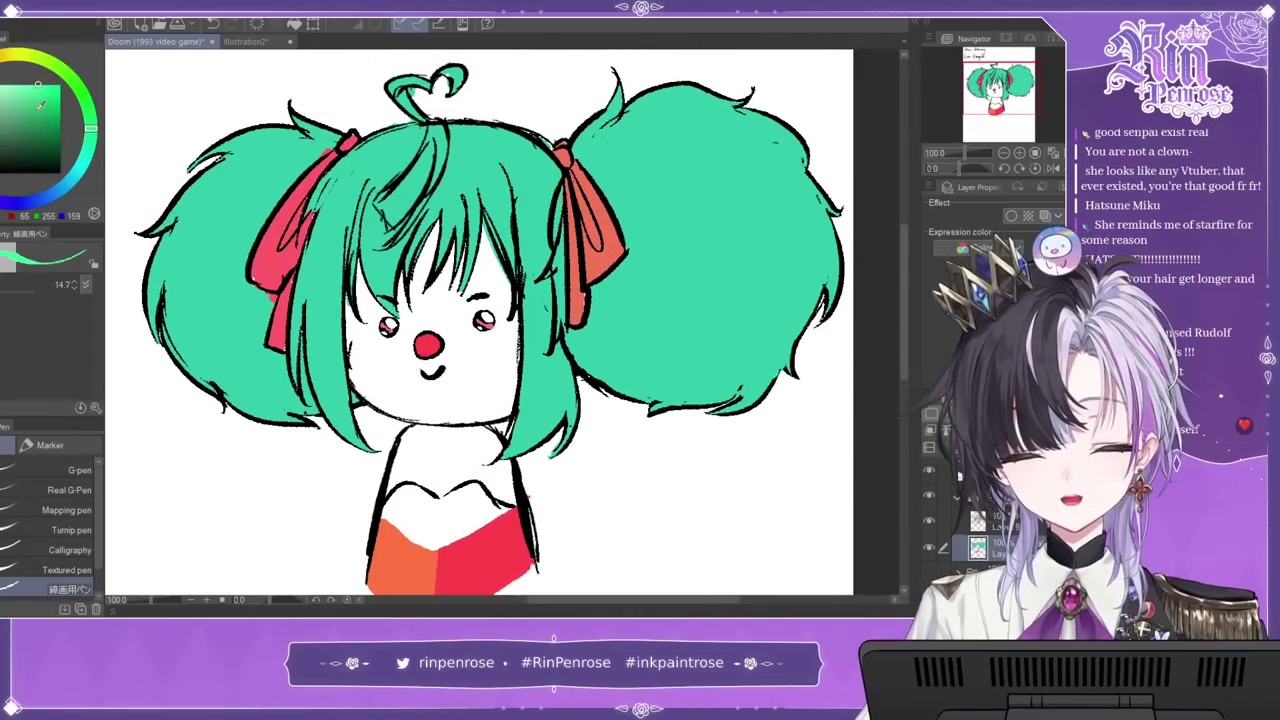
{"action": "left_click", "coordinate": [1, 105]}
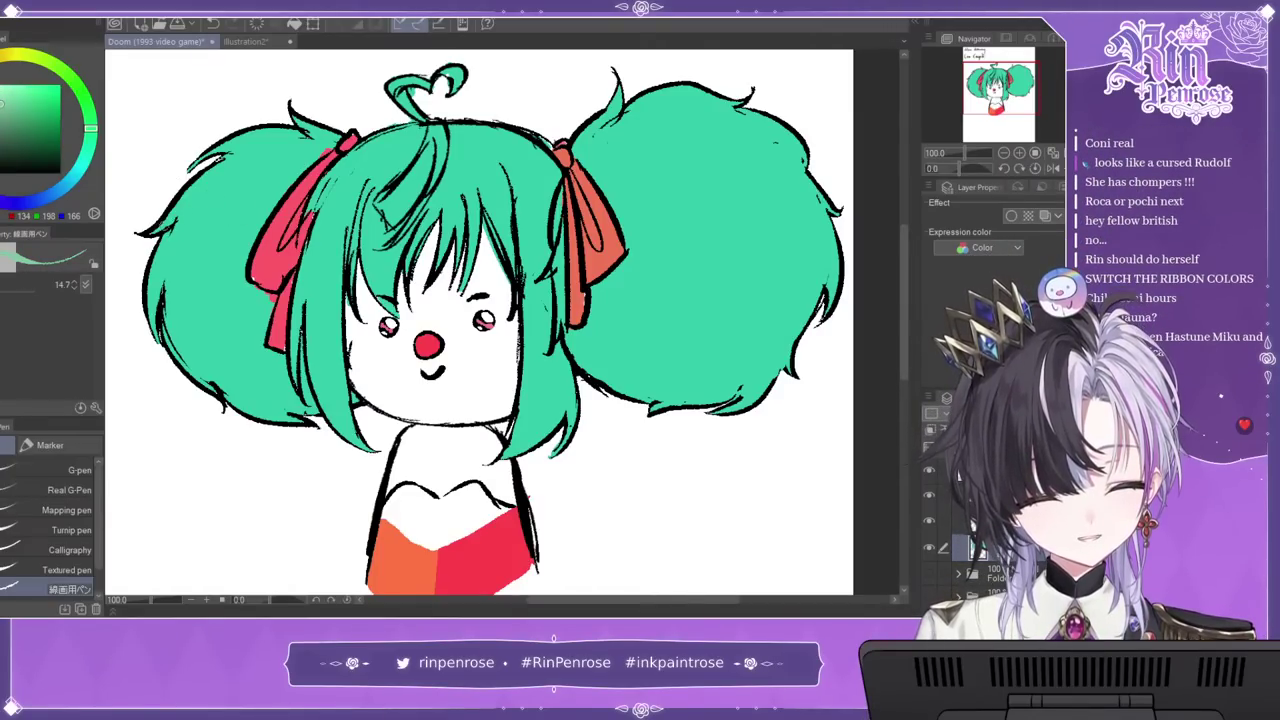
{"action": "key", "text": "ctrl+z"}
{"action": "left_click", "coordinate": [0, 86]}
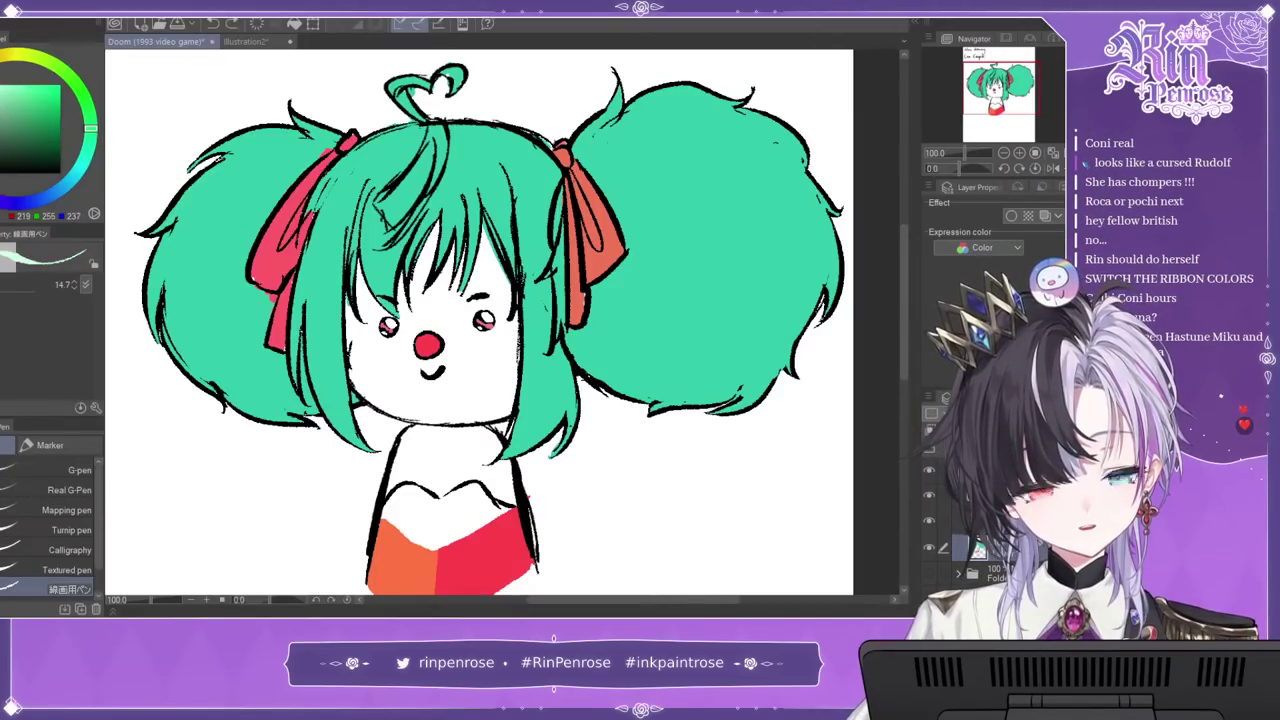
{"action": "left_click_drag", "start_coordinate": [165, 230], "coordinate": [235, 159]}
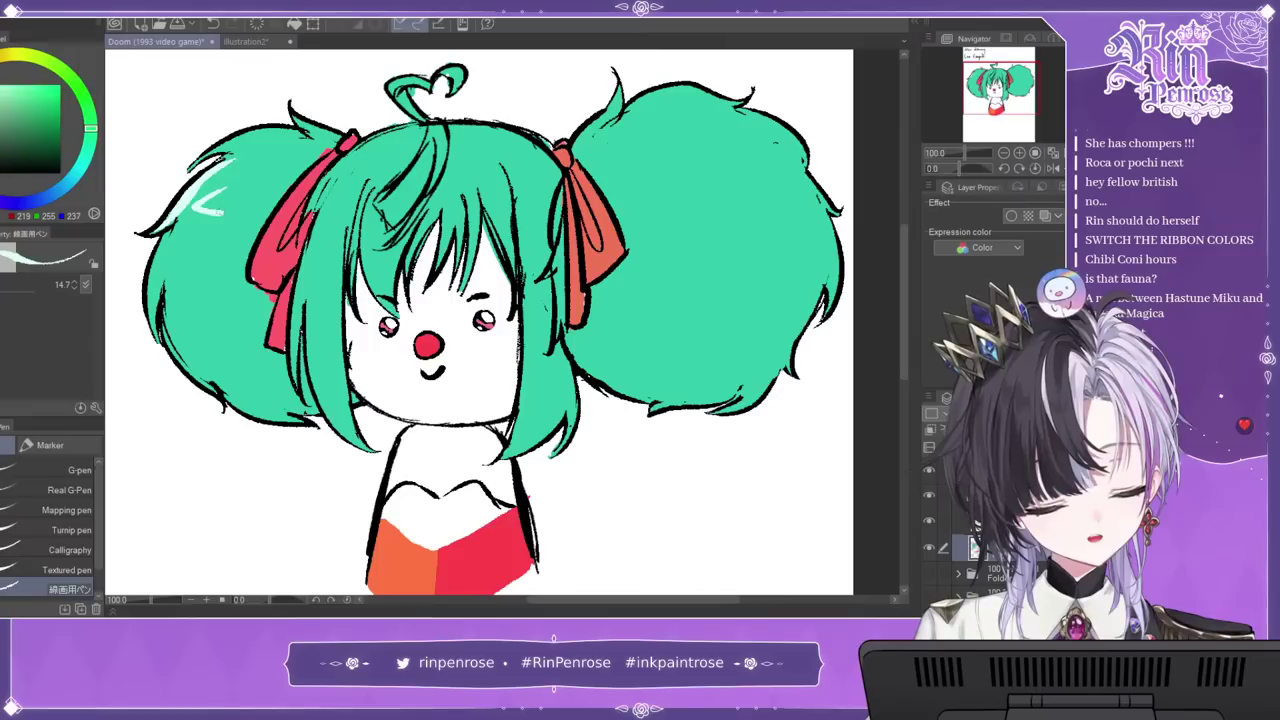
{"action": "left_click_drag", "start_coordinate": [234, 211], "coordinate": [228, 232]}
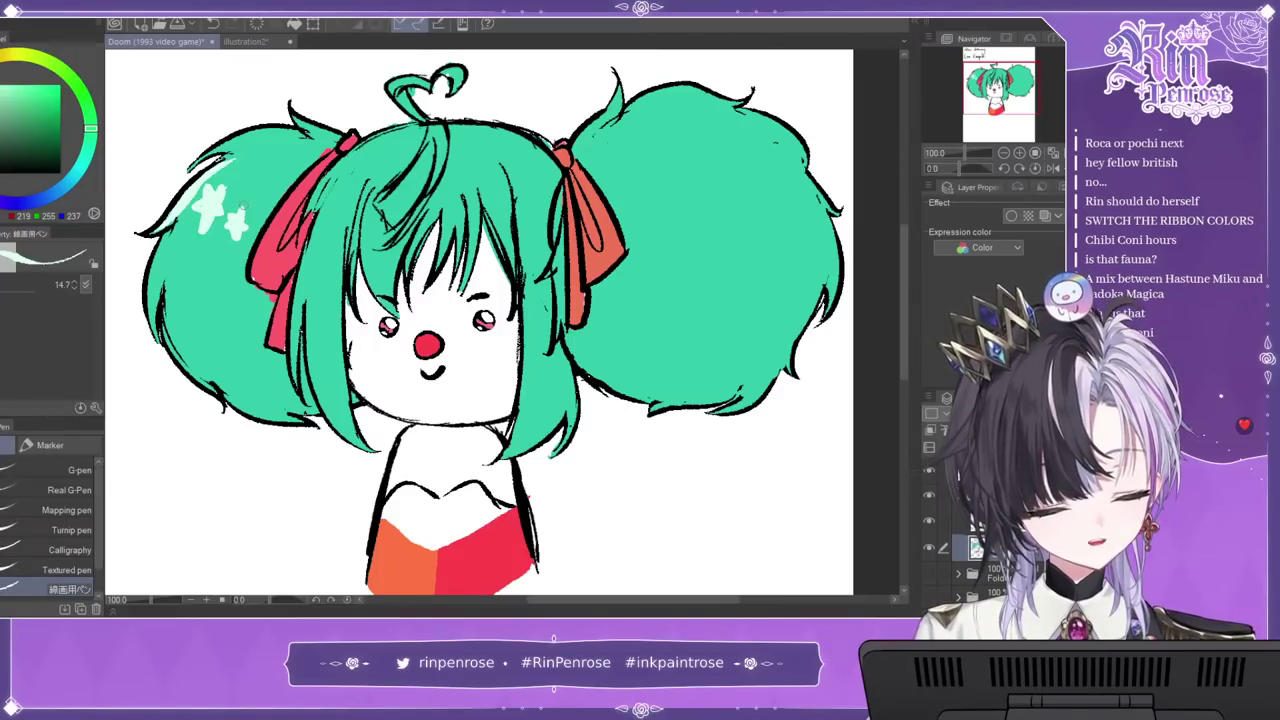
Step: Add the same pale mint edge highlights and two stars to the right hair puff
{"action": "mouse_move", "coordinate": [730, 110]}
{"action": "left_mouse_down"}
{"action": "mouse_move", "coordinate": [802, 156]}
{"action": "mouse_move", "coordinate": [792, 140]}
{"action": "mouse_move", "coordinate": [810, 170]}
{"action": "mouse_move", "coordinate": [832, 210]}
{"action": "mouse_move", "coordinate": [832, 294]}
{"action": "left_mouse_up"}
{"action": "left_click_drag", "start_coordinate": [822, 212], "coordinate": [834, 236]}
{"action": "left_click_drag", "start_coordinate": [769, 157], "coordinate": [778, 188]}
{"action": "mouse_move", "coordinate": [756, 168]}
{"action": "left_mouse_down"}
{"action": "mouse_move", "coordinate": [802, 178]}
{"action": "mouse_move", "coordinate": [731, 197]}
{"action": "left_mouse_up"}
{"action": "left_click_drag", "start_coordinate": [621, 85], "coordinate": [574, 146]}
Step: Paint pale yellow streaks, RGB 245, 255, 172, on the heart-shaped hair strand and the bangs
{"action": "left_click", "coordinate": [18, 62]}
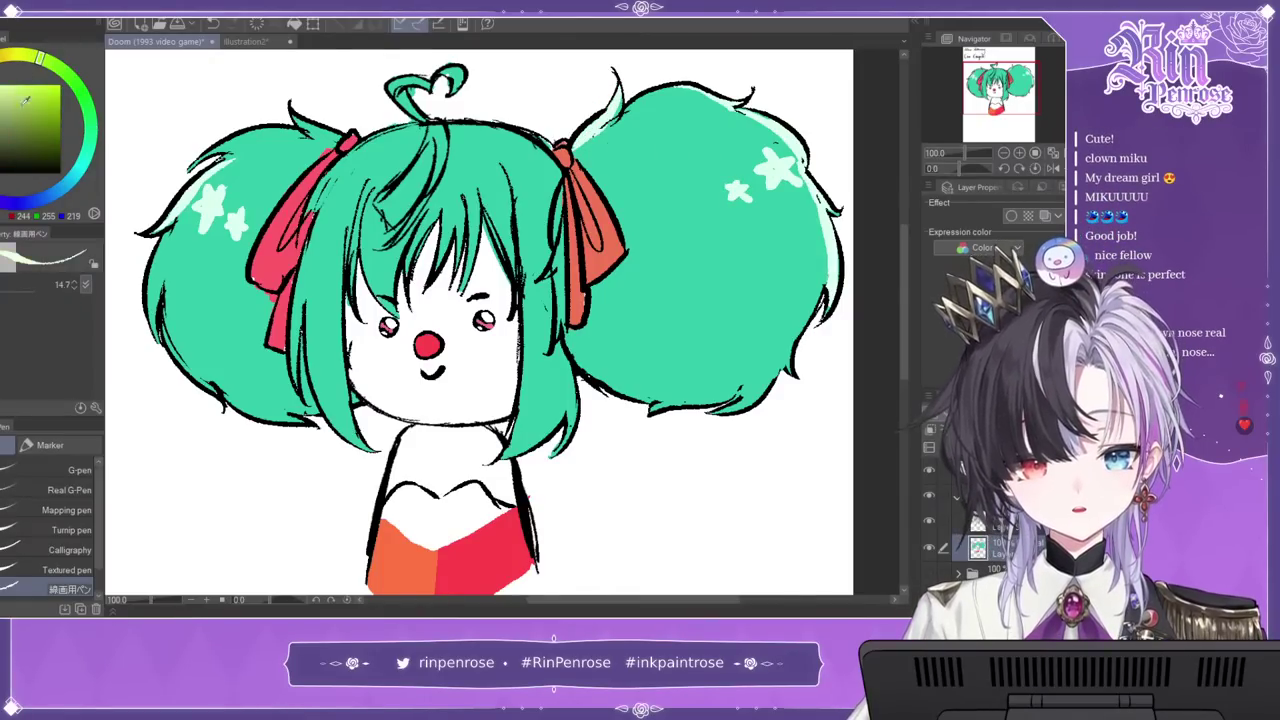
{"action": "mouse_move", "coordinate": [451, 80]}
{"action": "left_mouse_down"}
{"action": "mouse_move", "coordinate": [460, 92]}
{"action": "mouse_move", "coordinate": [406, 80]}
{"action": "left_mouse_up"}
{"action": "left_click", "coordinate": [26, 56]}
{"action": "left_click_drag", "start_coordinate": [378, 198], "coordinate": [384, 206]}
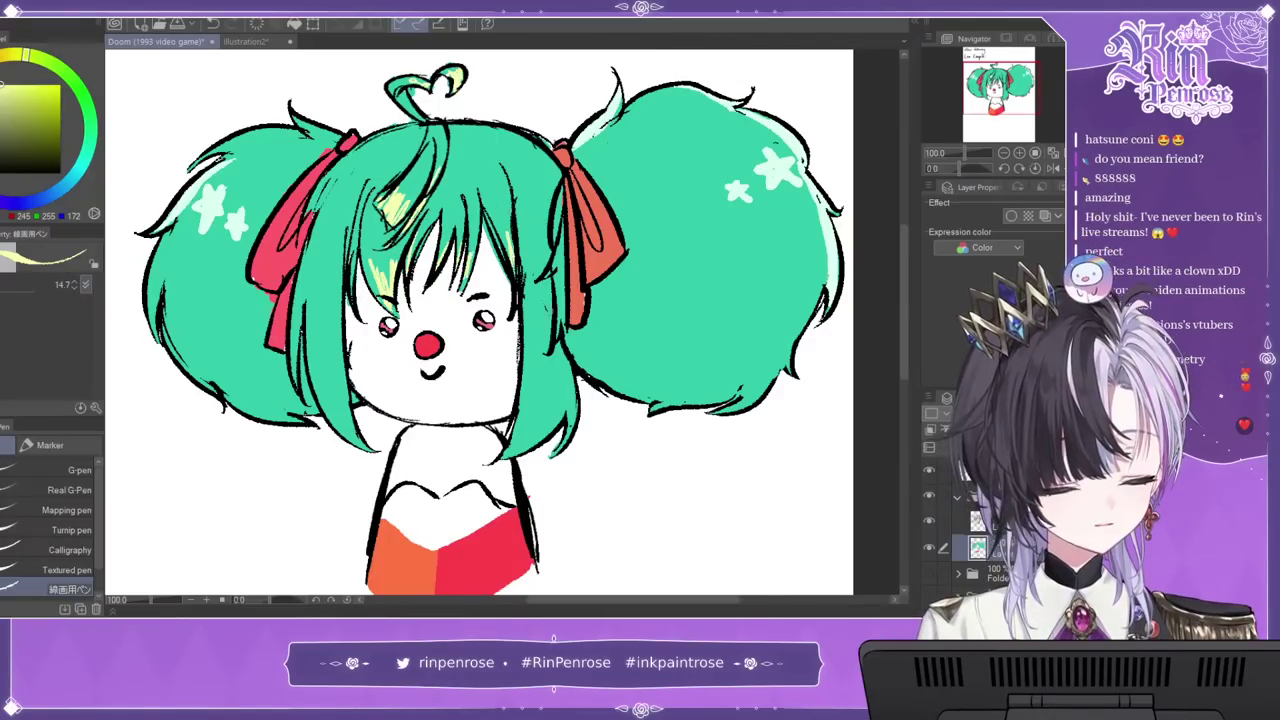
Step: Streak the lower ends of both side locks with the same pale yellow
{"action": "mouse_move", "coordinate": [312, 370]}
{"action": "left_mouse_down"}
{"action": "mouse_move", "coordinate": [348, 444]}
{"action": "mouse_move", "coordinate": [368, 450]}
{"action": "left_mouse_up"}
{"action": "left_click_drag", "start_coordinate": [335, 407], "coordinate": [315, 325]}
{"action": "left_click_drag", "start_coordinate": [334, 399], "coordinate": [319, 303]}
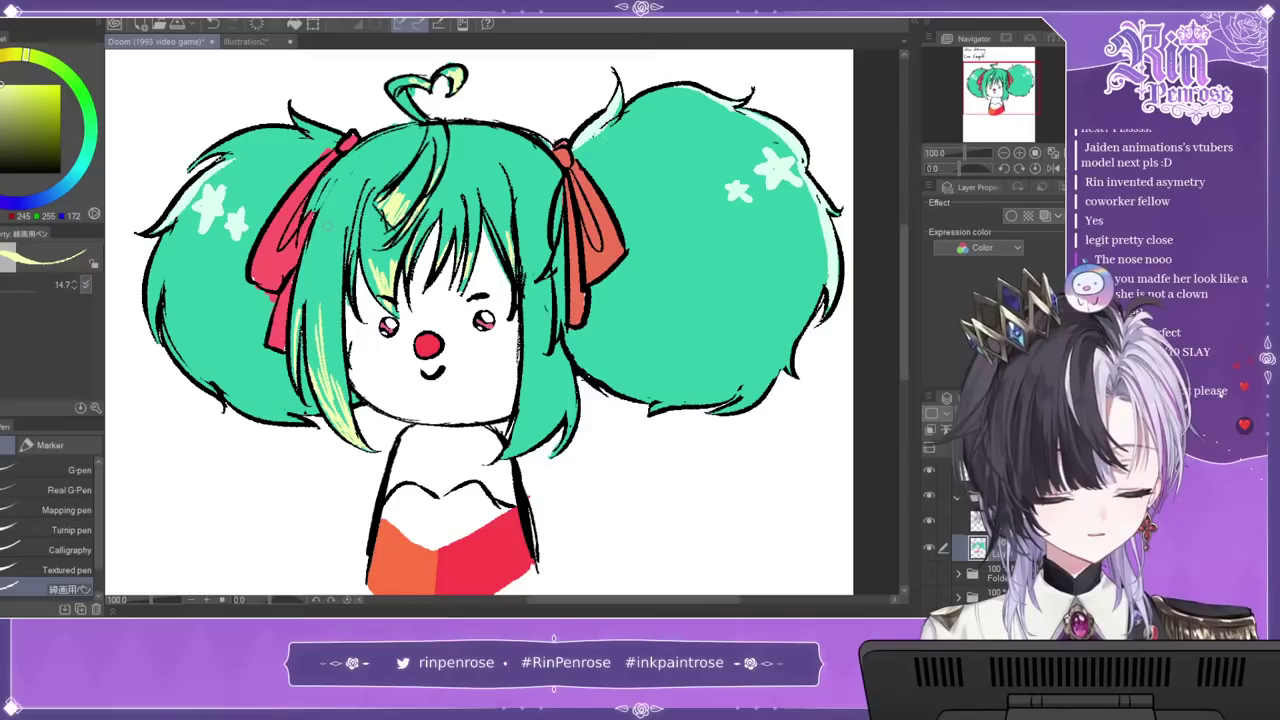
{"action": "mouse_move", "coordinate": [510, 460]}
{"action": "left_mouse_down"}
{"action": "mouse_move", "coordinate": [529, 372]}
{"action": "mouse_move", "coordinate": [545, 448]}
{"action": "left_mouse_up"}
{"action": "left_click_drag", "start_coordinate": [548, 372], "coordinate": [562, 450]}
{"action": "left_click_drag", "start_coordinate": [549, 382], "coordinate": [534, 422]}
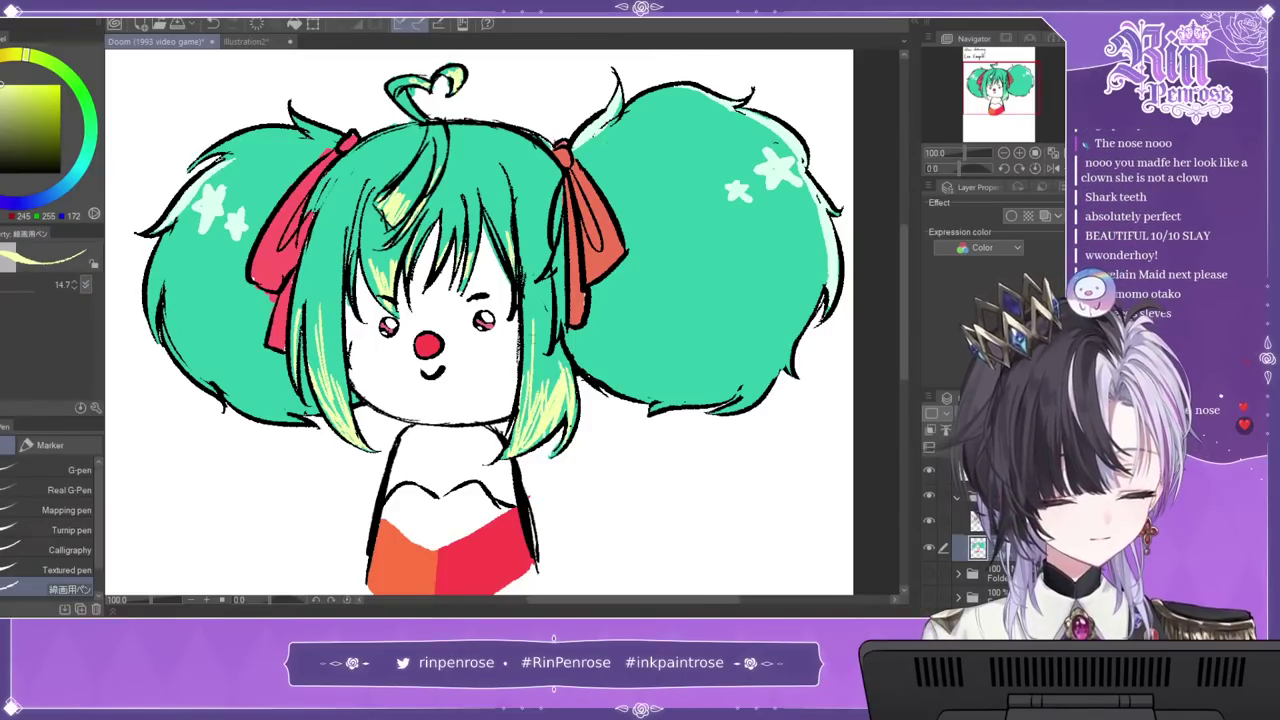
Step: Open the Coni.png reference image and close the Illustration2 document
{"action": "left_click", "coordinate": [1004, 153]}
{"action": "left_click_drag", "start_coordinate": [1001, 95], "coordinate": [1002, 91]}
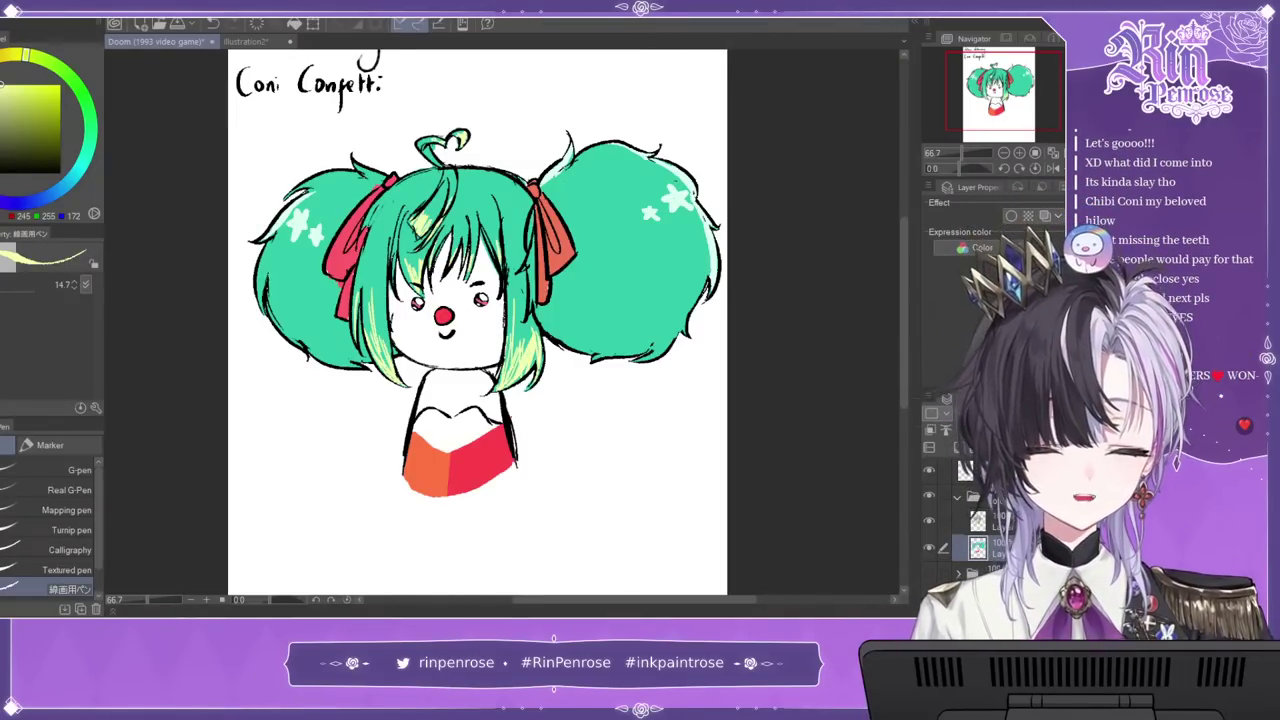
{"action": "scroll", "coordinate": [507, 102], "scroll_direction": "up", "scroll_amount": 9}
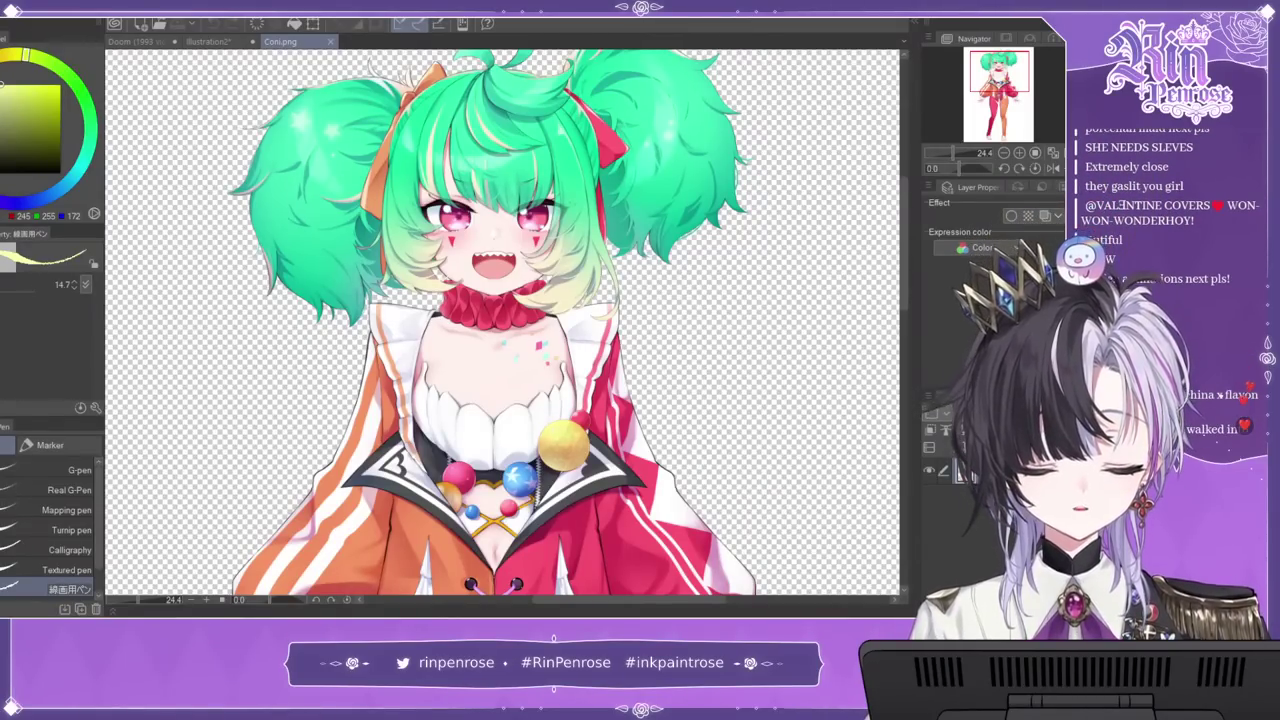
{"action": "left_click_drag", "start_coordinate": [208, 43], "coordinate": [163, 46]}
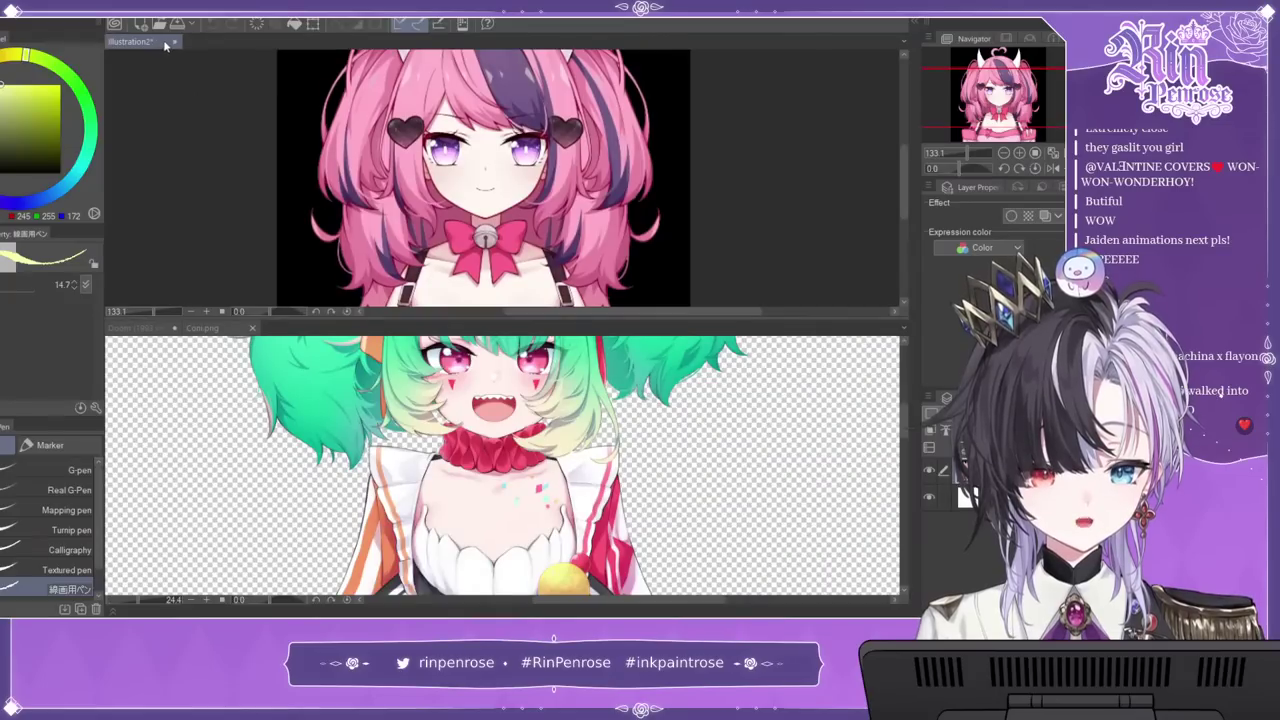
{"action": "left_click", "coordinate": [175, 43]}
{"action": "left_click", "coordinate": [497, 226]}
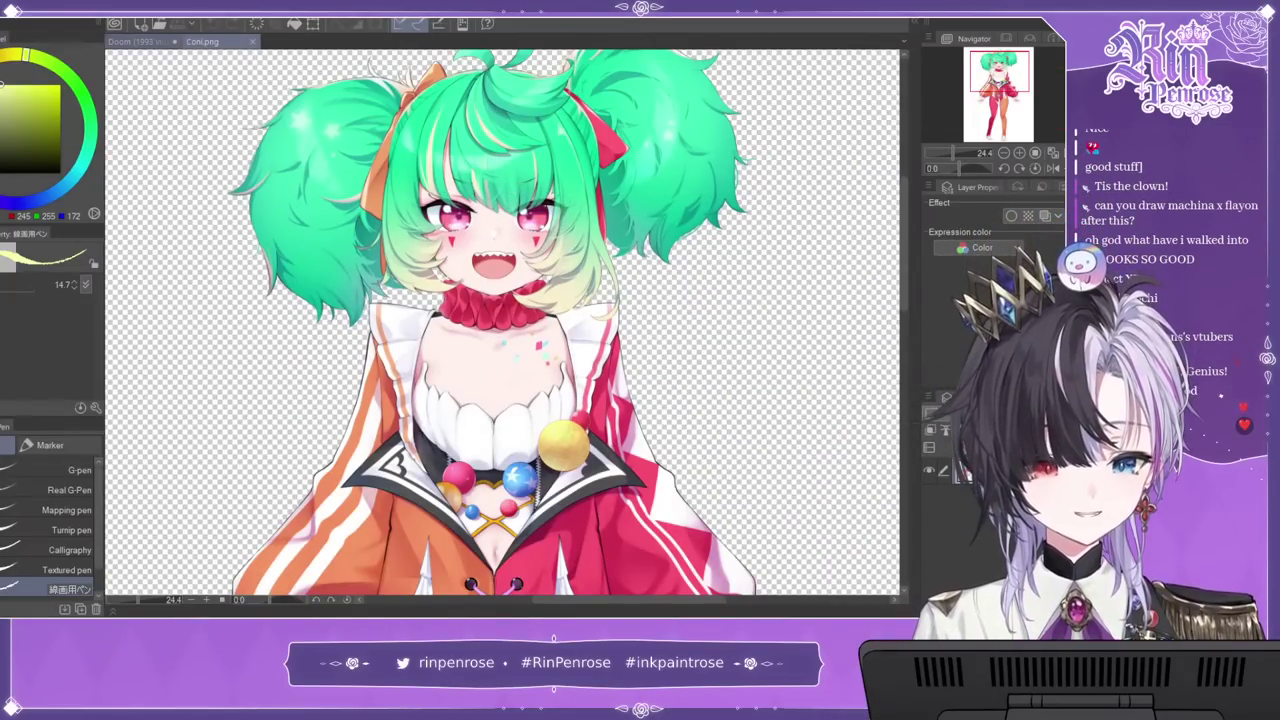
Step: Compare the chibi drawing with the Coni.png reference by switching back and forth between the two documents
{"action": "left_click", "coordinate": [135, 42]}
{"action": "left_click", "coordinate": [215, 42]}
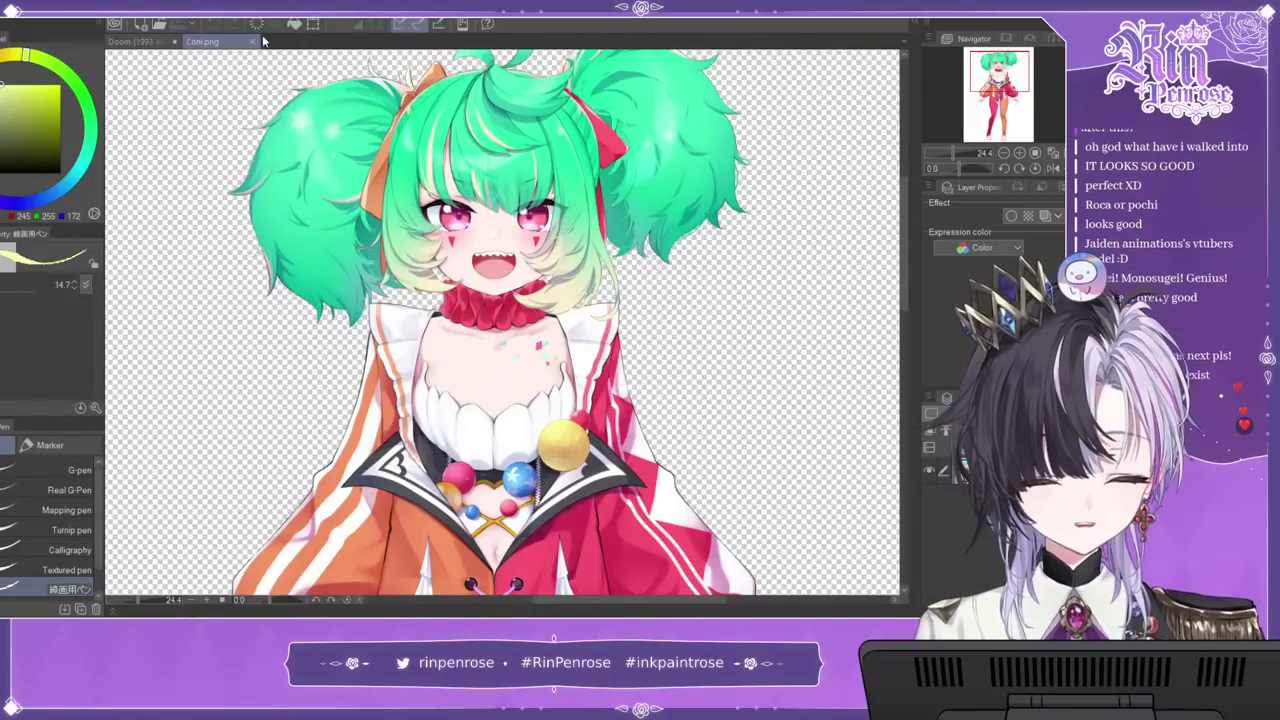
{"action": "left_click", "coordinate": [155, 42]}
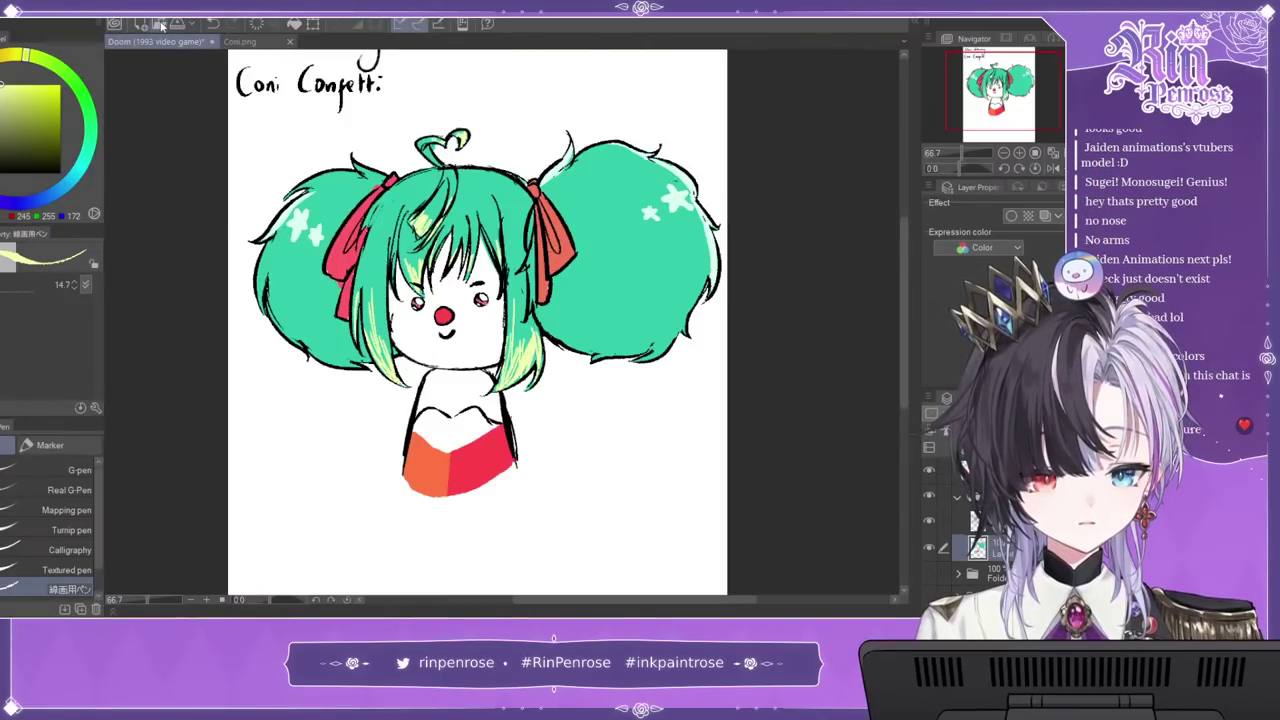
{"action": "left_click", "coordinate": [240, 42]}
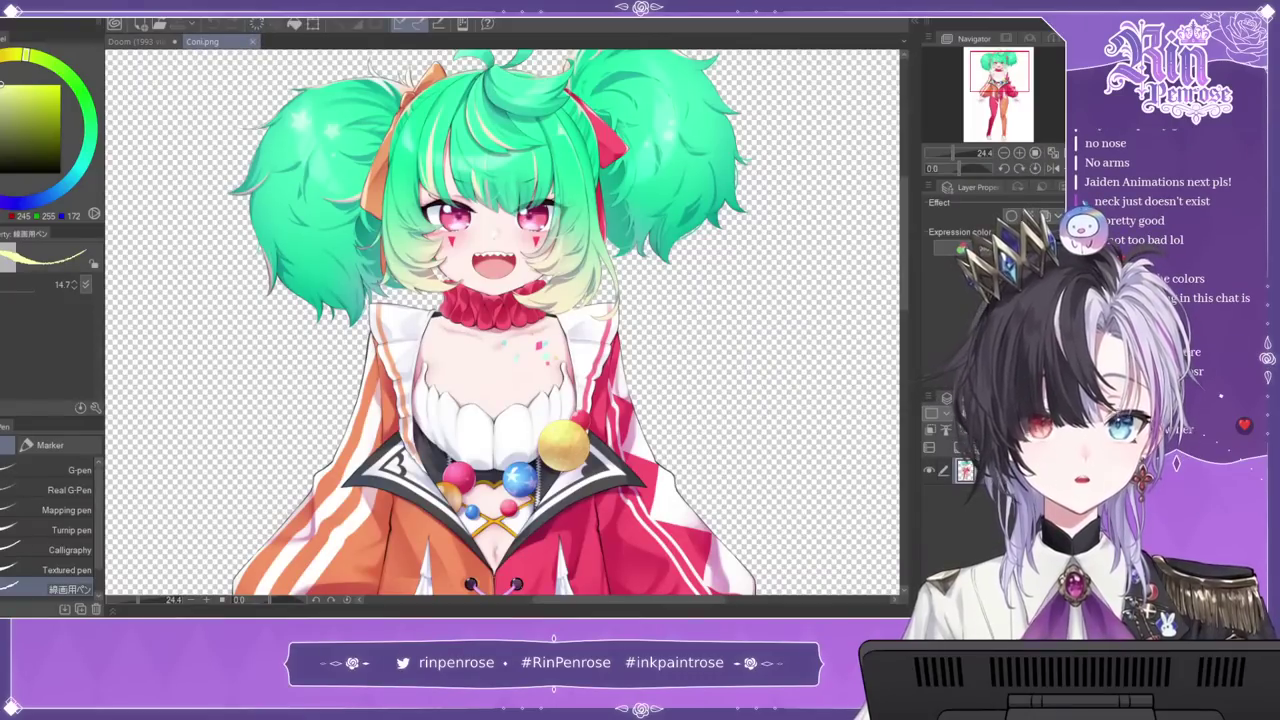
{"action": "left_click_drag", "start_coordinate": [906, 211], "coordinate": [906, 203]}
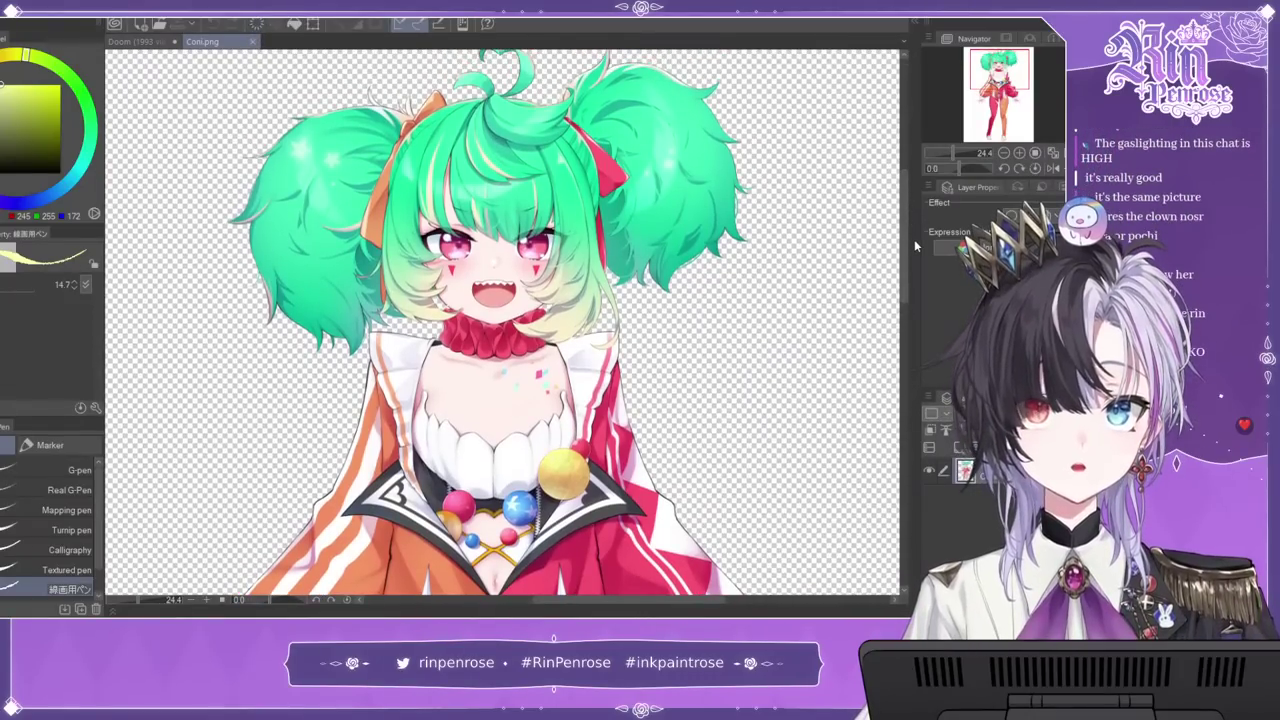
{"action": "left_click", "coordinate": [156, 41]}
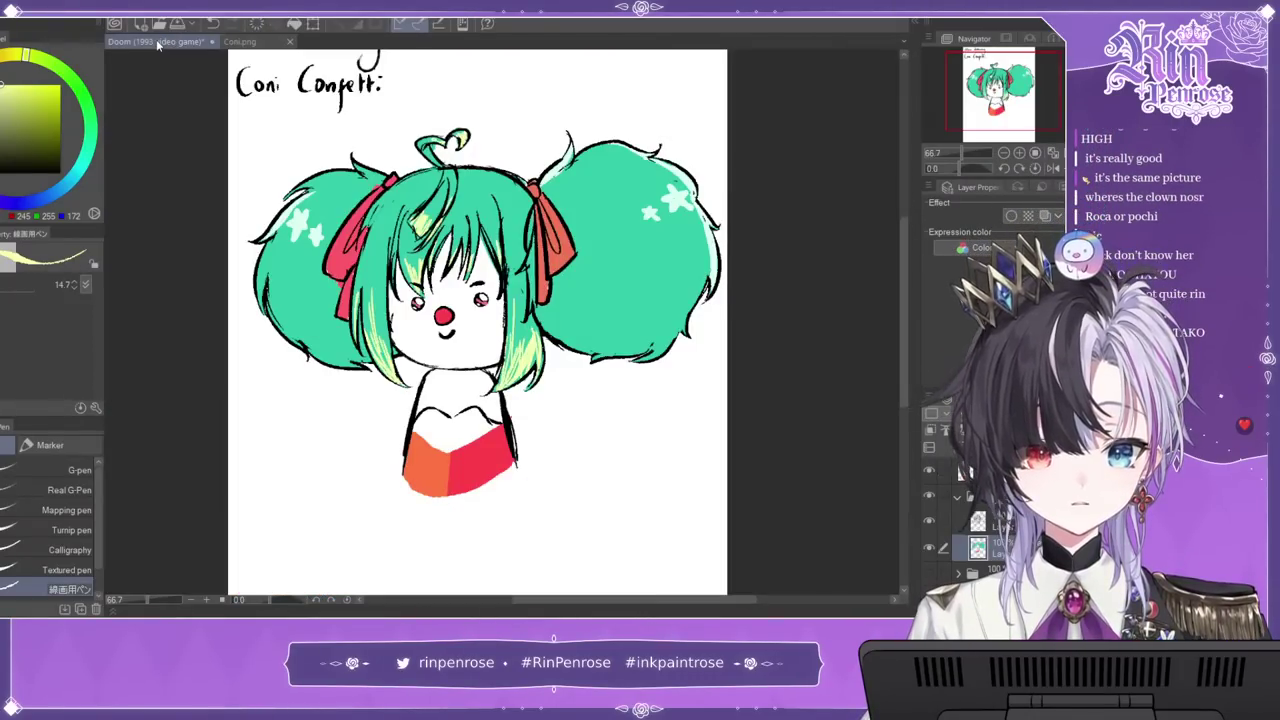
{"action": "left_click", "coordinate": [240, 42]}
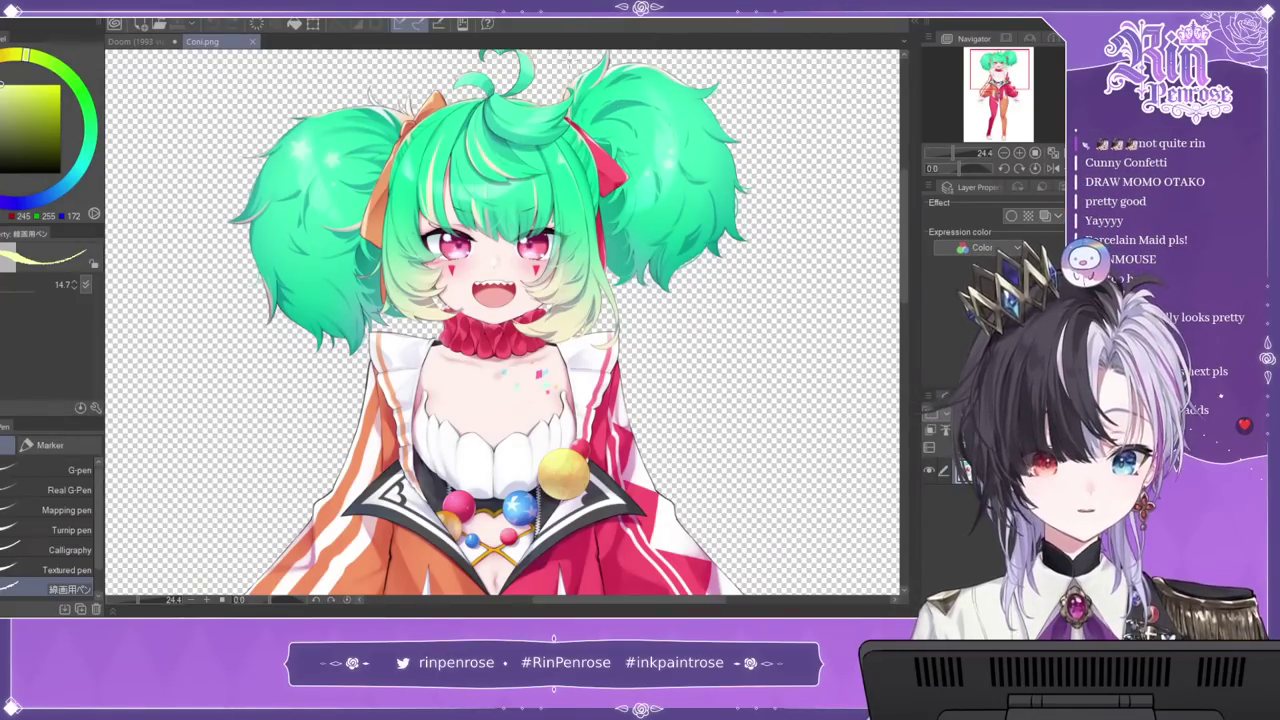
{"action": "left_click", "coordinate": [150, 41]}
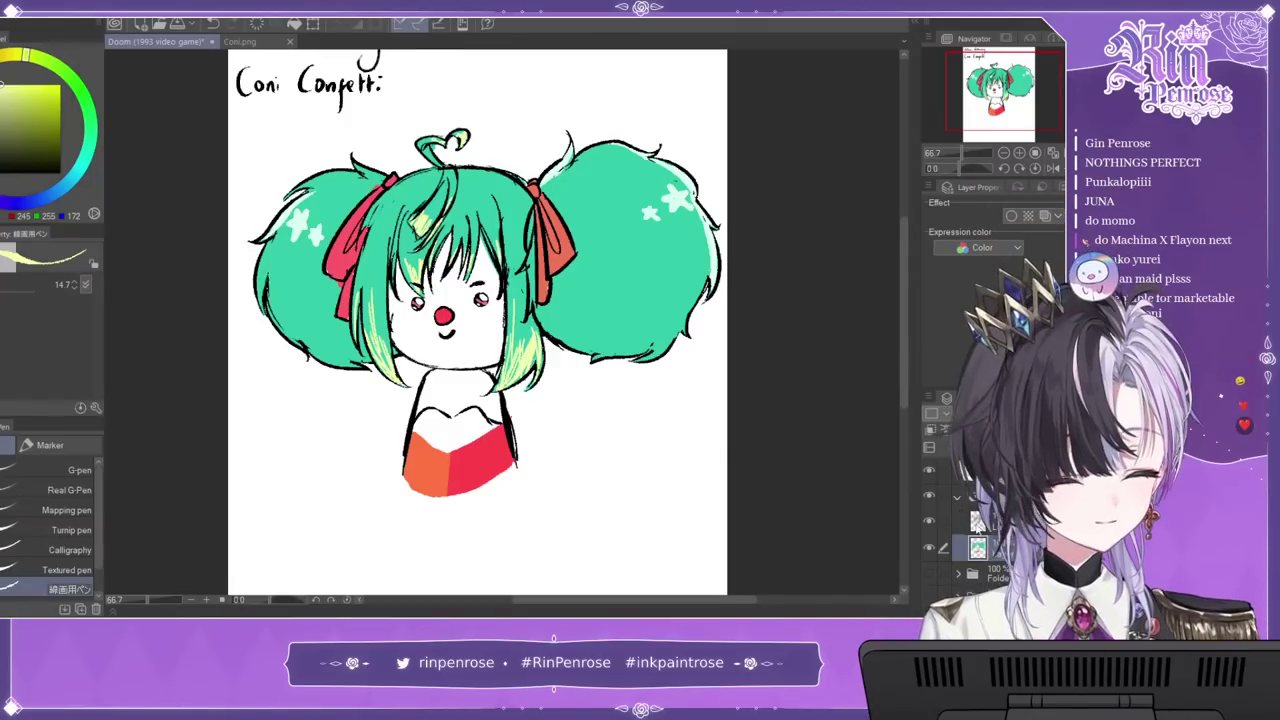
Step: Hide the finished Coni drawing and erase the name beneath "Now drawing", returning to a black pen
{"action": "left_click", "coordinate": [957, 497]}
{"action": "left_click", "coordinate": [972, 472]}
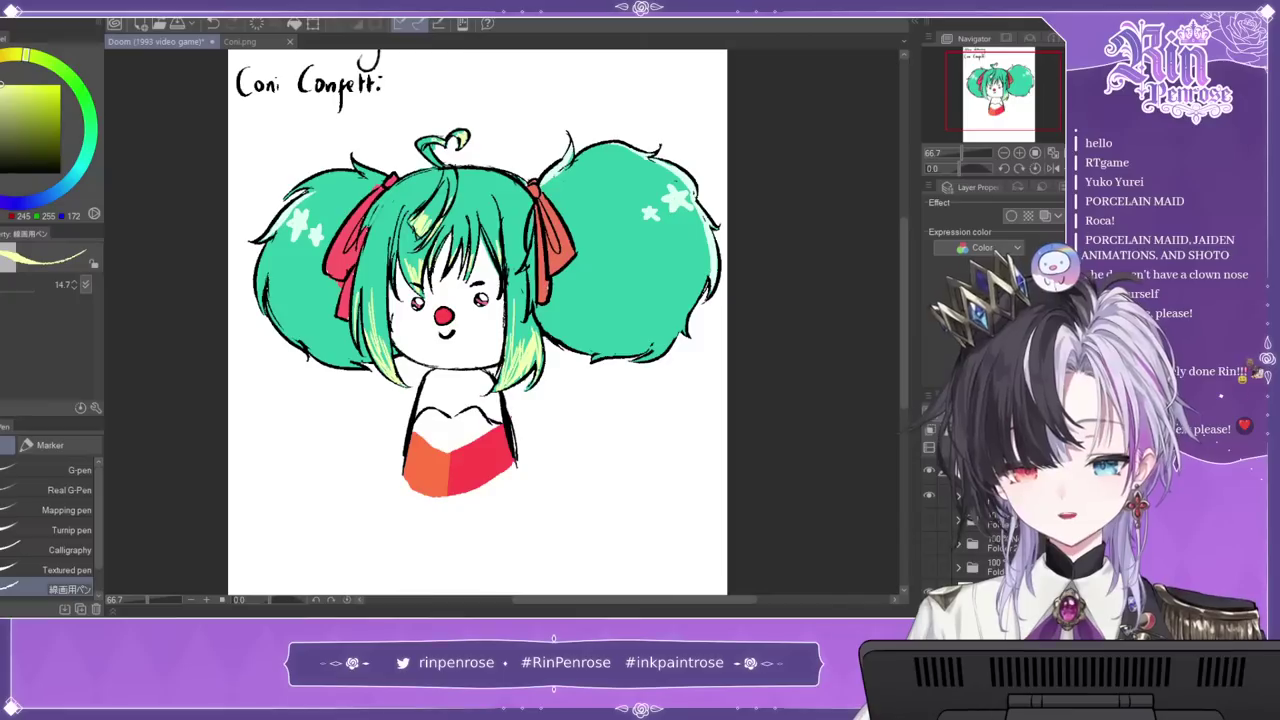
{"action": "key", "text": "b"}
{"action": "key", "text": "e"}
{"action": "left_click_drag", "start_coordinate": [480, 300], "coordinate": [498, 388]}
{"action": "left_click", "coordinate": [930, 496]}
{"action": "mouse_move", "coordinate": [268, 160]}
{"action": "left_mouse_down"}
{"action": "mouse_move", "coordinate": [309, 185]}
{"action": "mouse_move", "coordinate": [301, 156]}
{"action": "mouse_move", "coordinate": [342, 196]}
{"action": "mouse_move", "coordinate": [309, 155]}
{"action": "mouse_move", "coordinate": [350, 196]}
{"action": "mouse_move", "coordinate": [321, 154]}
{"action": "mouse_move", "coordinate": [360, 186]}
{"action": "mouse_move", "coordinate": [349, 158]}
{"action": "mouse_move", "coordinate": [398, 161]}
{"action": "left_mouse_up"}
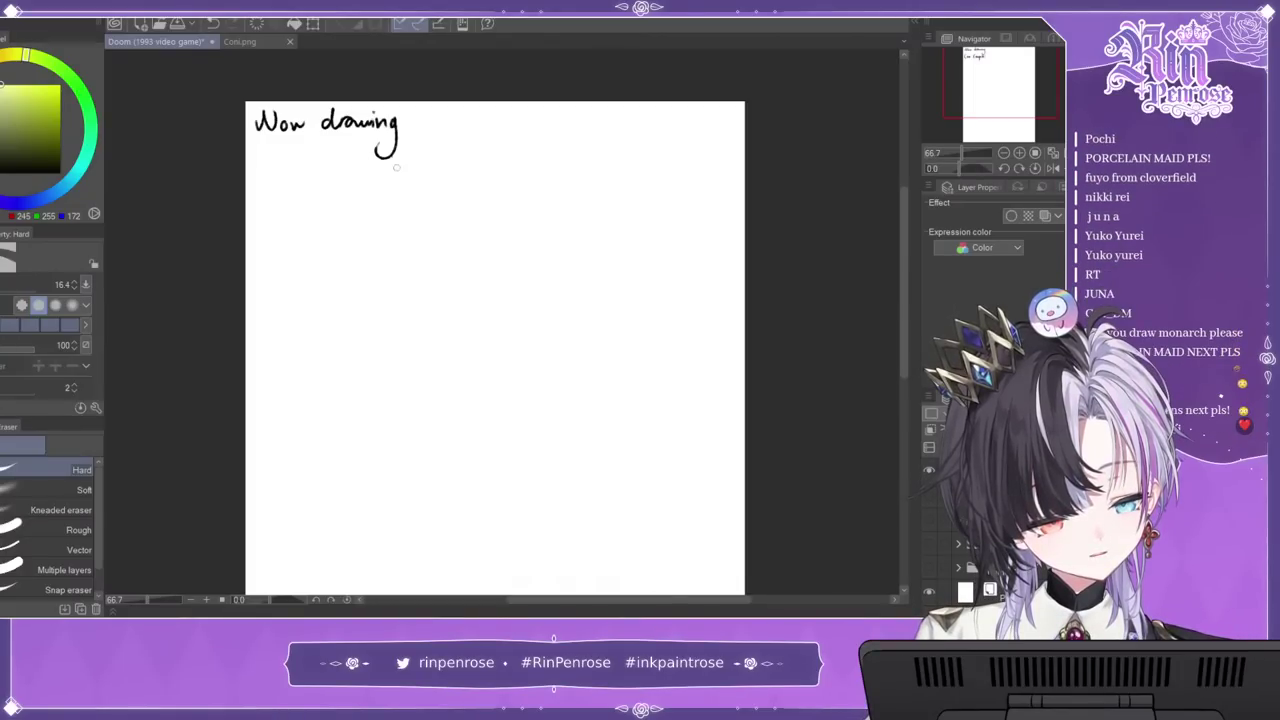
{"action": "key", "text": "p"}
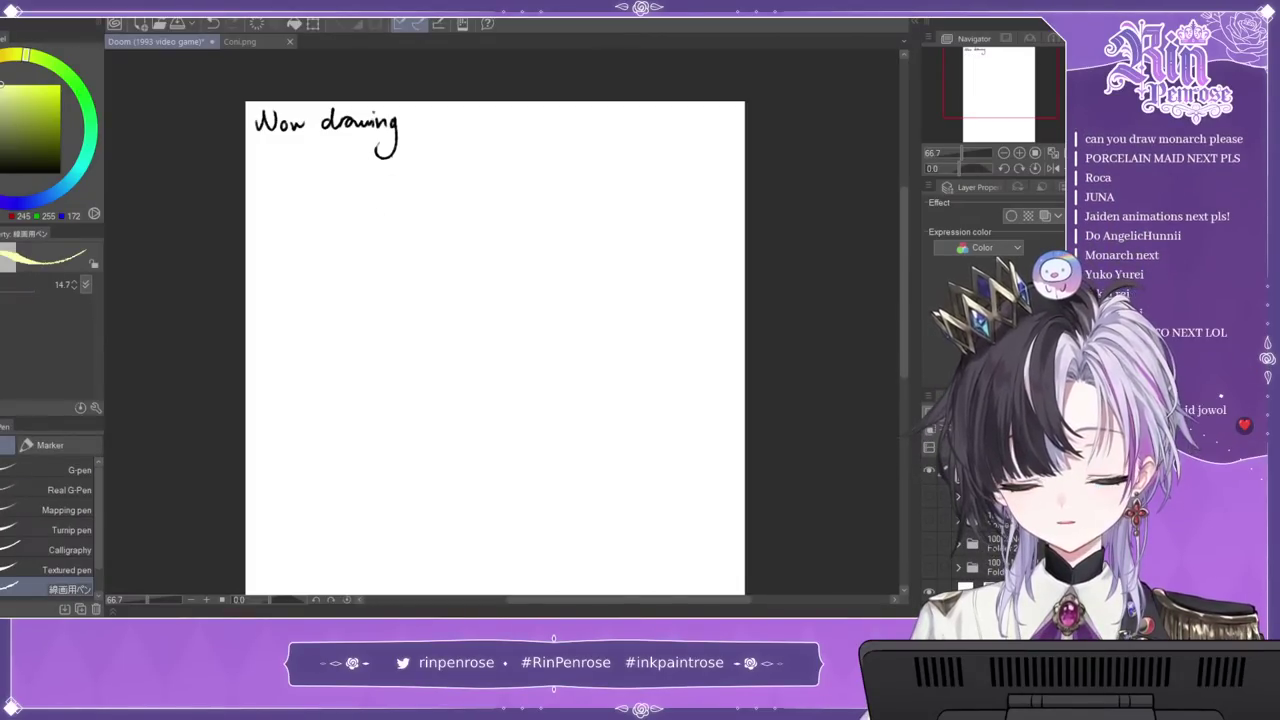
{"action": "key", "text": "x"}
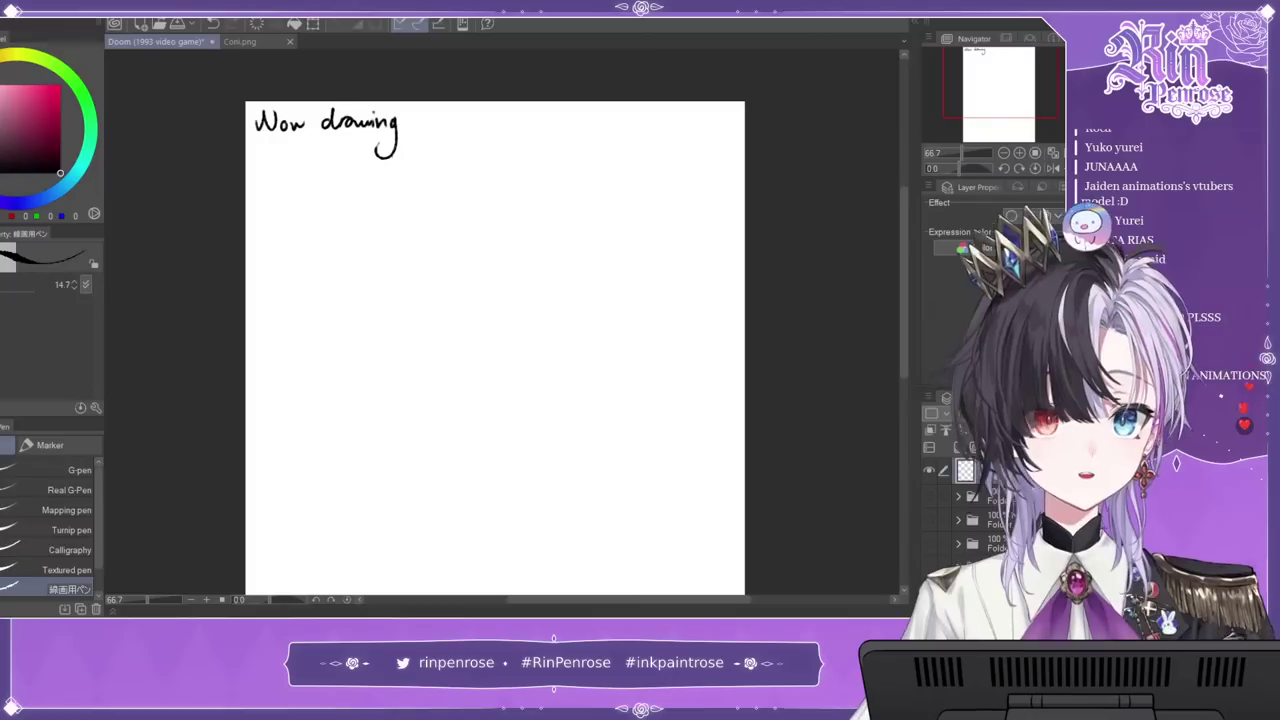
Step: Open the copied chat screenshot of the Coni drawing as a new illustration and view it enlarged
{"action": "key", "text": "ctrl+v"}
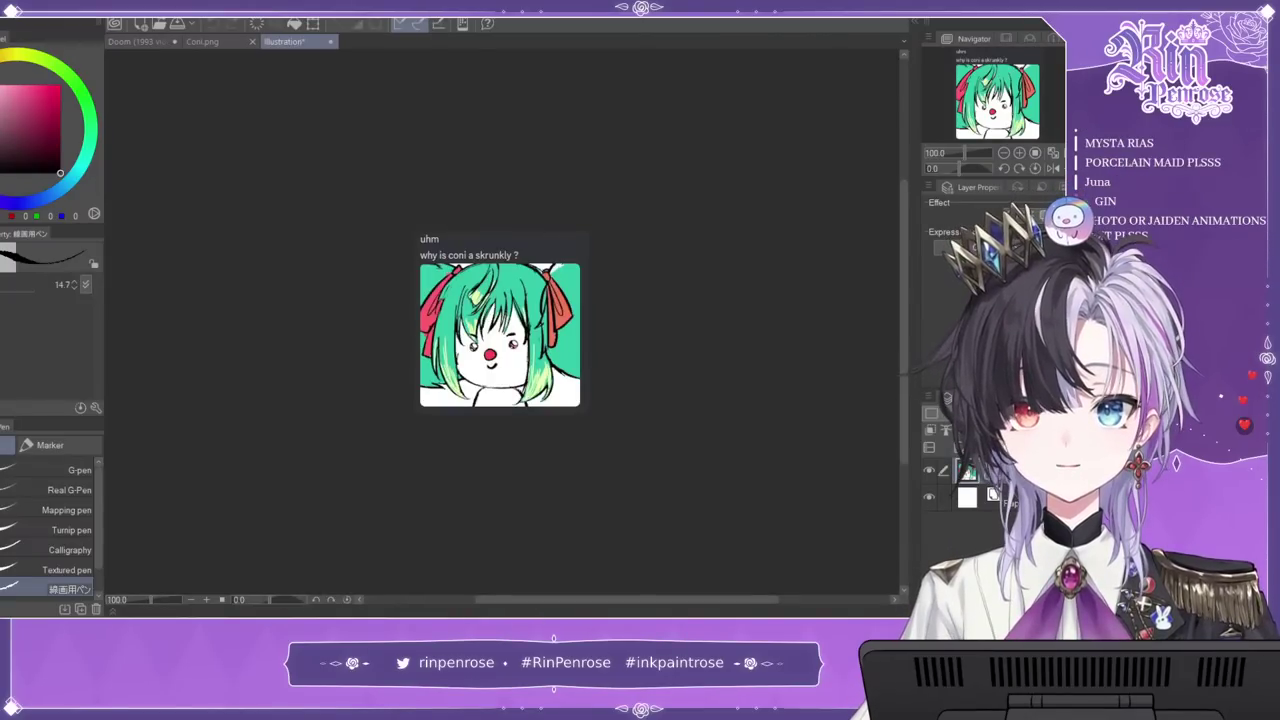
{"action": "scroll", "coordinate": [573, 305], "scroll_direction": "up", "scroll_amount": 11}
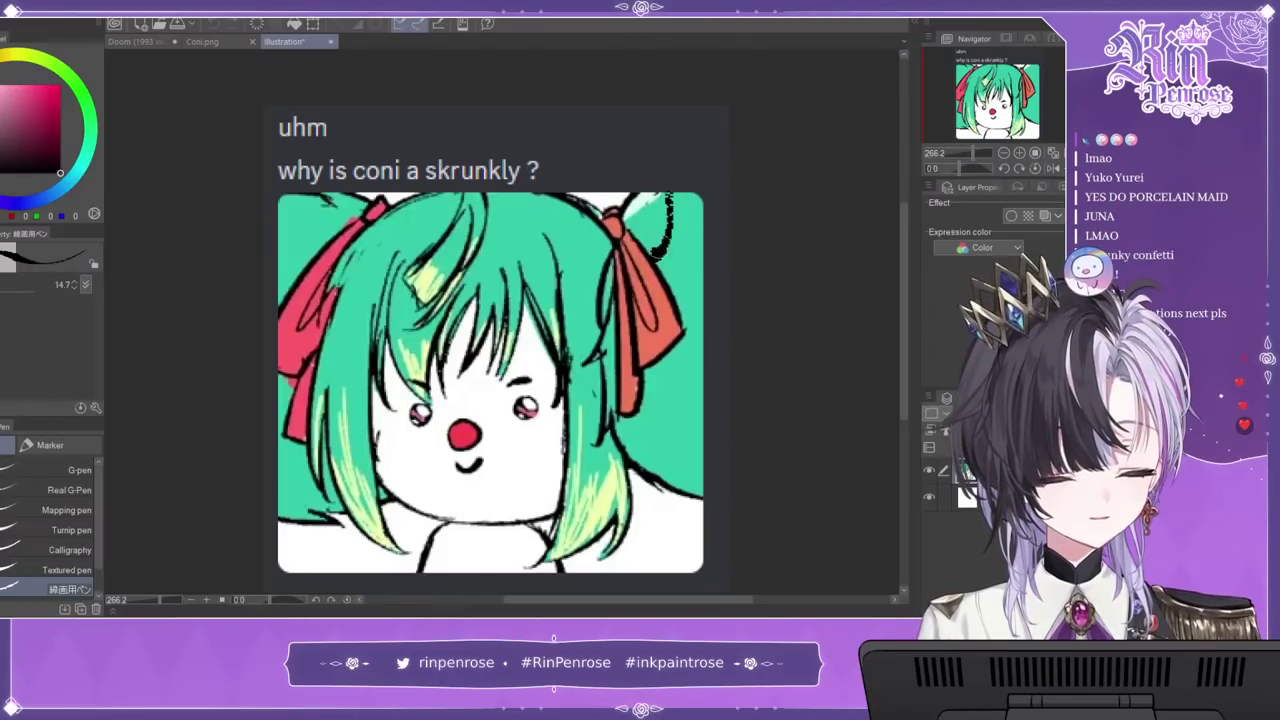
{"action": "left_click_drag", "start_coordinate": [660, 255], "coordinate": [710, 244]}
{"action": "key", "text": "ctrl+z"}
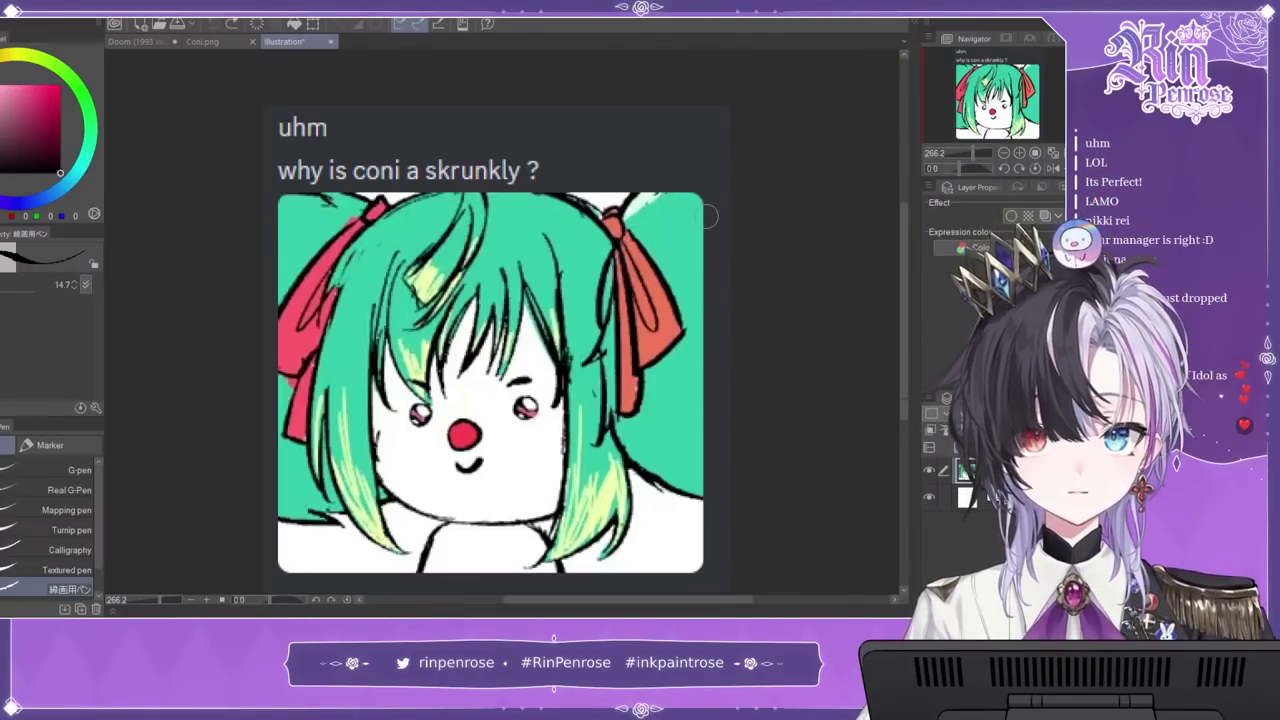
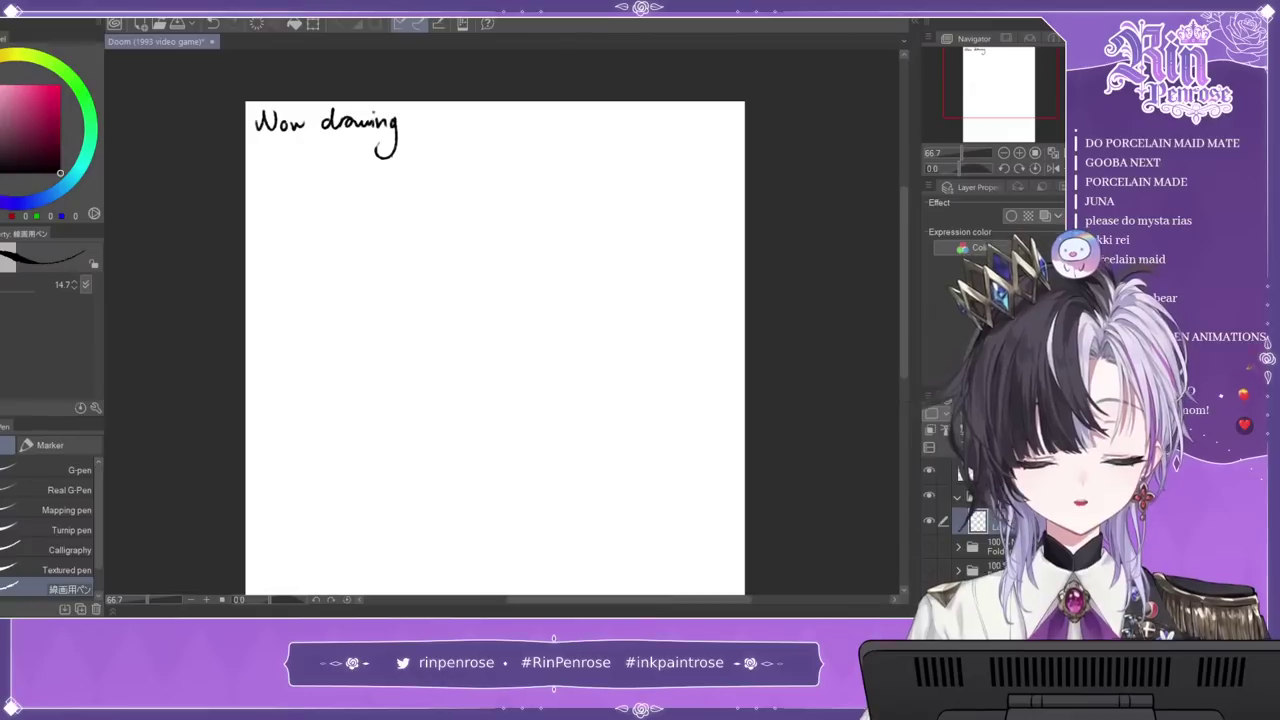
Step: Sketch a large black circle for the head in the upper middle of the blank canvas with overlapping strokes
{"action": "mouse_move", "coordinate": [475, 194]}
{"action": "left_mouse_down"}
{"action": "mouse_move", "coordinate": [403, 254]}
{"action": "mouse_move", "coordinate": [387, 305]}
{"action": "mouse_move", "coordinate": [393, 345]}
{"action": "mouse_move", "coordinate": [485, 390]}
{"action": "left_mouse_up"}
{"action": "left_click_drag", "start_coordinate": [490, 188], "coordinate": [525, 193]}
{"action": "left_click_drag", "start_coordinate": [430, 212], "coordinate": [564, 204]}
{"action": "left_click_drag", "start_coordinate": [488, 187], "coordinate": [584, 223]}
{"action": "key", "text": "ctrl+z"}
{"action": "key", "text": "ctrl+z"}
{"action": "mouse_move", "coordinate": [470, 191]}
{"action": "left_mouse_down"}
{"action": "mouse_move", "coordinate": [577, 230]}
{"action": "mouse_move", "coordinate": [594, 290]}
{"action": "mouse_move", "coordinate": [592, 350]}
{"action": "mouse_move", "coordinate": [518, 392]}
{"action": "left_mouse_up"}
{"action": "key", "text": "ctrl+z"}
{"action": "left_click_drag", "start_coordinate": [402, 359], "coordinate": [528, 392]}
{"action": "left_click_drag", "start_coordinate": [447, 386], "coordinate": [577, 365]}
{"action": "left_click_drag", "start_coordinate": [601, 292], "coordinate": [572, 368]}
{"action": "left_click_drag", "start_coordinate": [594, 257], "coordinate": [579, 365]}
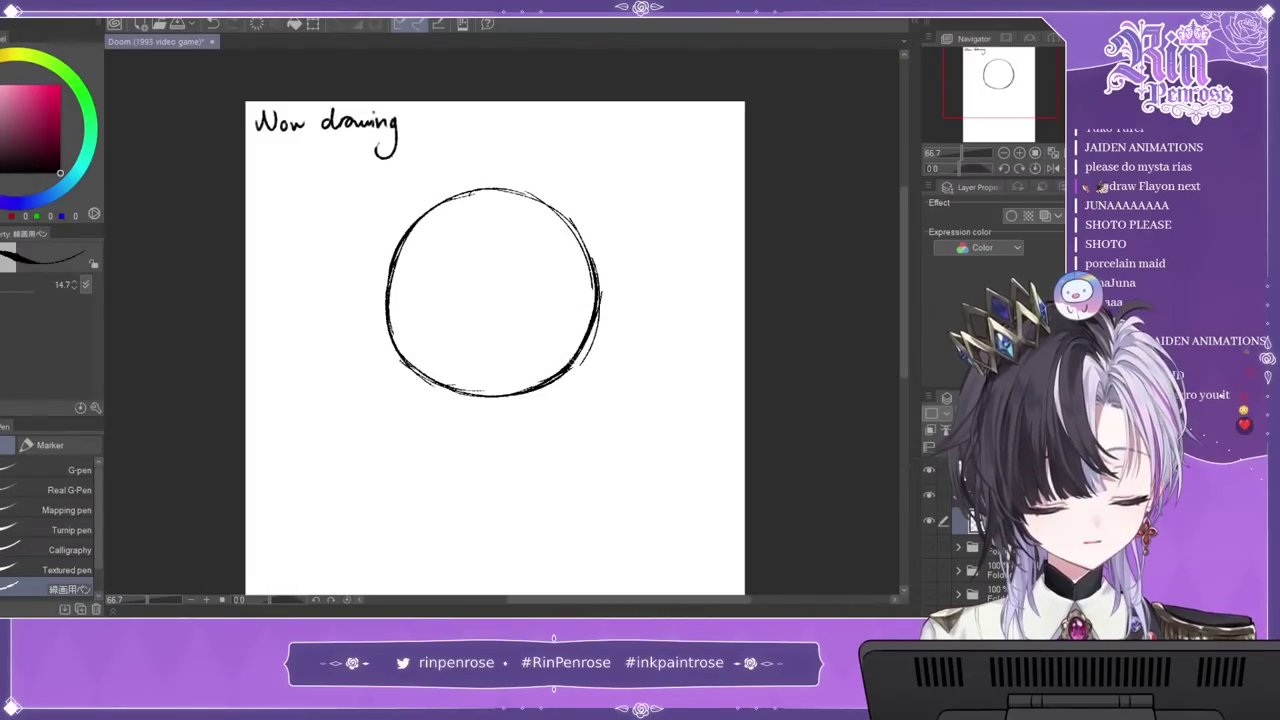
{"action": "key", "text": "ctrl+z"}
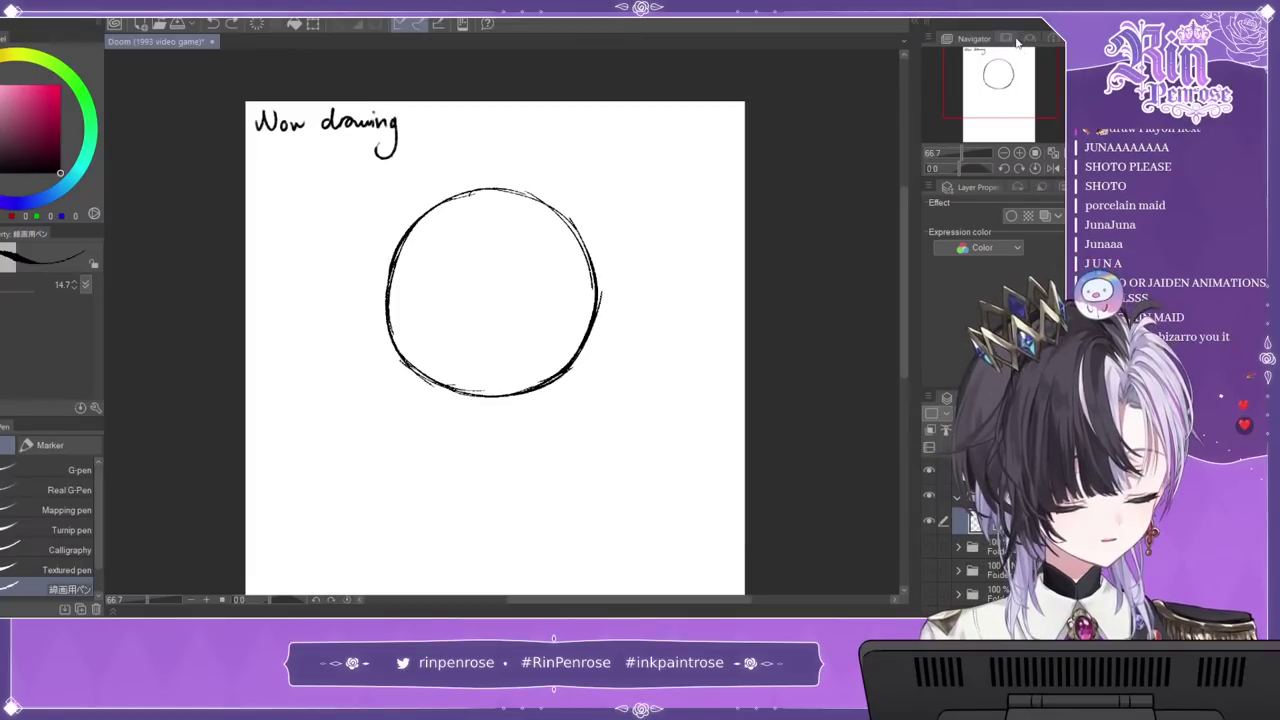
Step: Handwrite "Grave Brashly" in black on two lines beneath the "Now drawing" heading
{"action": "left_click", "coordinate": [1019, 152]}
{"action": "left_click", "coordinate": [1019, 152]}
{"action": "left_click_drag", "start_coordinate": [987, 64], "coordinate": [983, 63]}
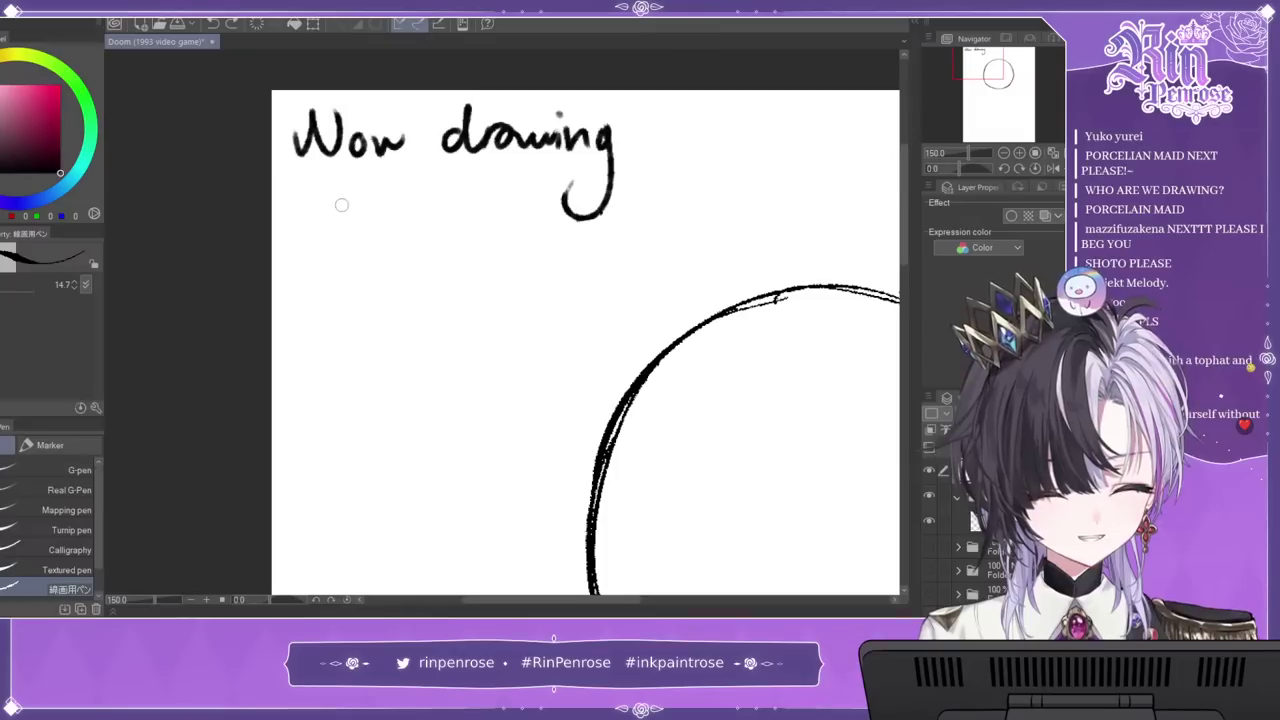
{"action": "left_click_drag", "start_coordinate": [313, 223], "coordinate": [343, 222]}
{"action": "mouse_move", "coordinate": [340, 228]}
{"action": "left_mouse_down"}
{"action": "mouse_move", "coordinate": [368, 220]}
{"action": "mouse_move", "coordinate": [397, 238]}
{"action": "left_mouse_up"}
{"action": "left_click_drag", "start_coordinate": [398, 218], "coordinate": [440, 236]}
{"action": "left_click_drag", "start_coordinate": [372, 262], "coordinate": [376, 308]}
{"action": "mouse_move", "coordinate": [381, 262]}
{"action": "left_mouse_down"}
{"action": "mouse_move", "coordinate": [395, 284]}
{"action": "mouse_move", "coordinate": [380, 314]}
{"action": "mouse_move", "coordinate": [430, 282]}
{"action": "left_mouse_up"}
{"action": "mouse_move", "coordinate": [450, 282]}
{"action": "left_mouse_down"}
{"action": "mouse_move", "coordinate": [442, 302]}
{"action": "mouse_move", "coordinate": [458, 304]}
{"action": "left_mouse_up"}
{"action": "mouse_move", "coordinate": [484, 282]}
{"action": "left_mouse_down"}
{"action": "mouse_move", "coordinate": [462, 302]}
{"action": "mouse_move", "coordinate": [500, 302]}
{"action": "left_mouse_up"}
{"action": "mouse_move", "coordinate": [510, 250]}
{"action": "left_mouse_down"}
{"action": "mouse_move", "coordinate": [512, 294]}
{"action": "mouse_move", "coordinate": [540, 305]}
{"action": "left_mouse_up"}
{"action": "left_click_drag", "start_coordinate": [556, 278], "coordinate": [505, 368]}
{"action": "key", "text": "ctrl+0"}
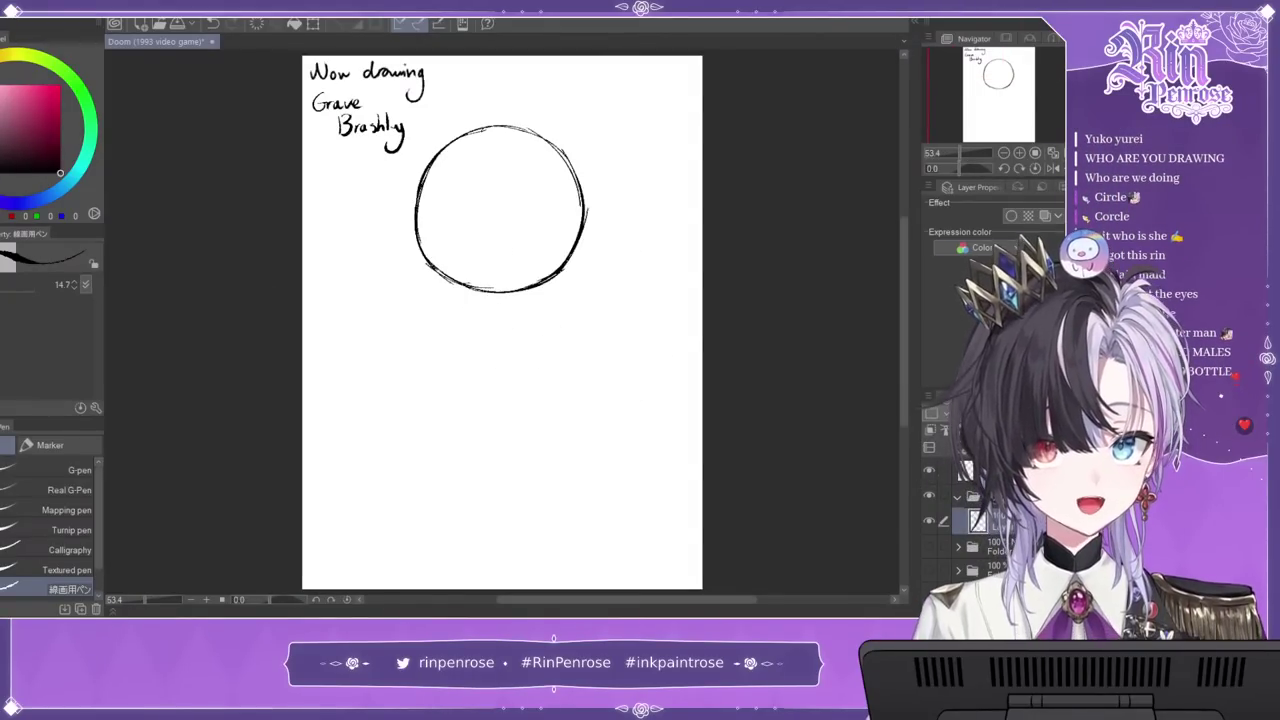
Step: Move the sketched head circle slightly lower on the canvas, then return to the pen
{"action": "key", "text": "k"}
{"action": "left_click_drag", "start_coordinate": [606, 262], "coordinate": [603, 290]}
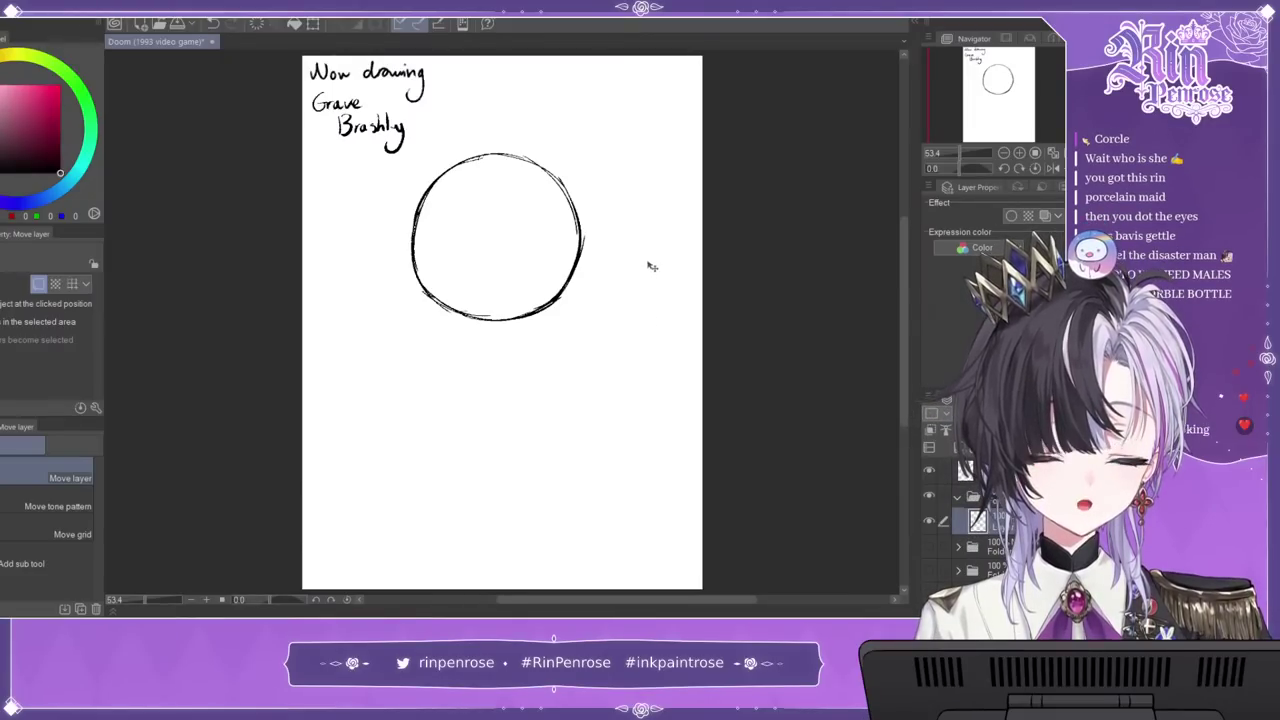
{"action": "key", "text": "p"}
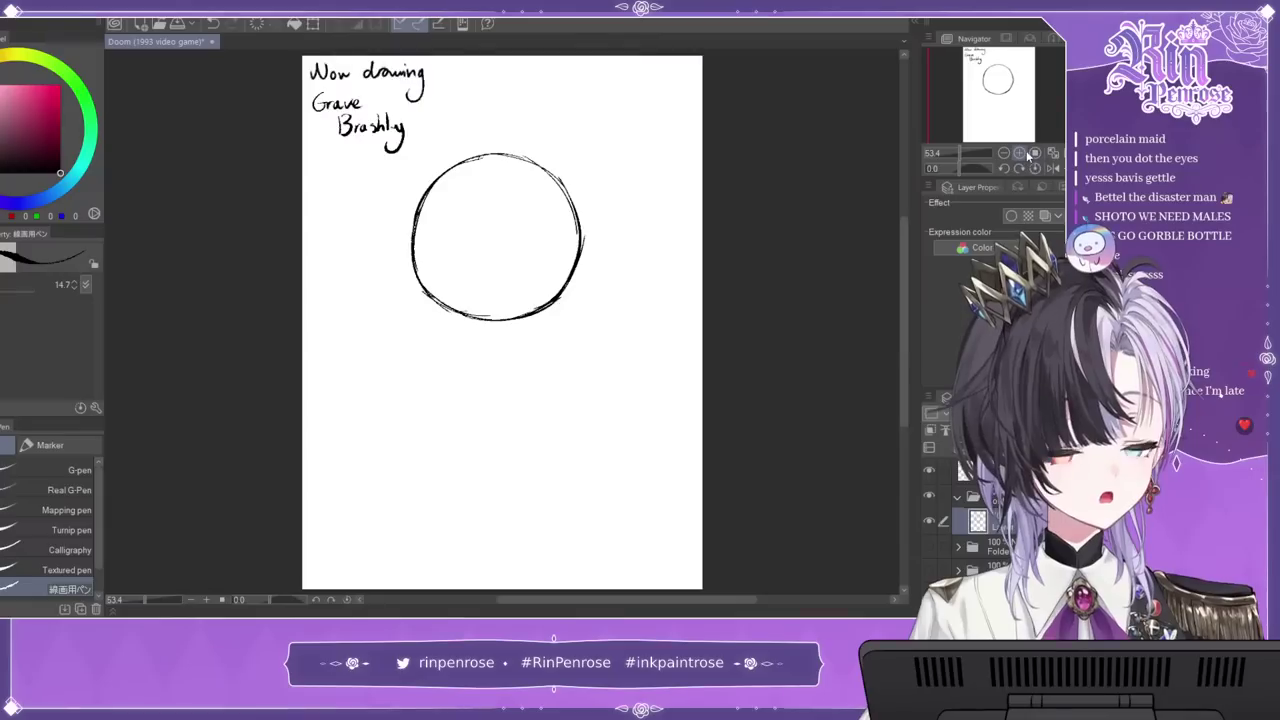
Step: Sketch the left jawline below the head circle, curving from the circle's lower left edge down to a chin point
{"action": "left_click", "coordinate": [1020, 153]}
{"action": "left_click_drag", "start_coordinate": [1018, 123], "coordinate": [1022, 123]}
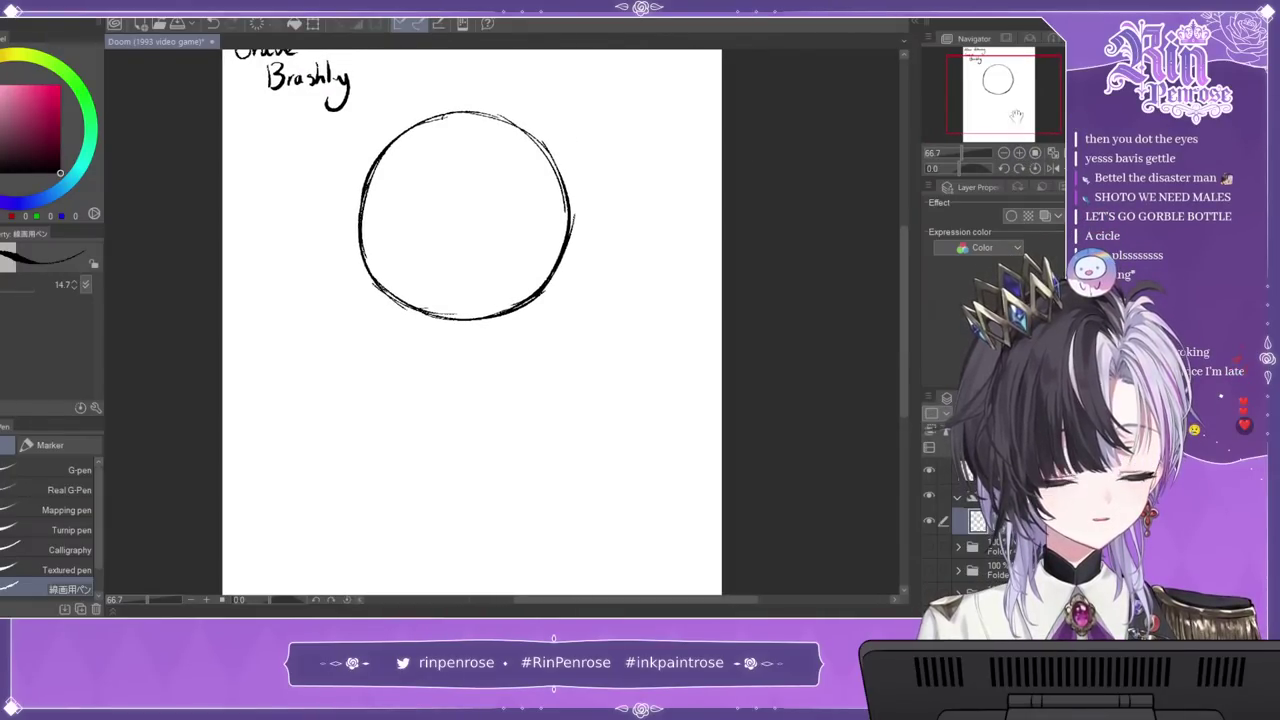
{"action": "left_click", "coordinate": [1019, 152]}
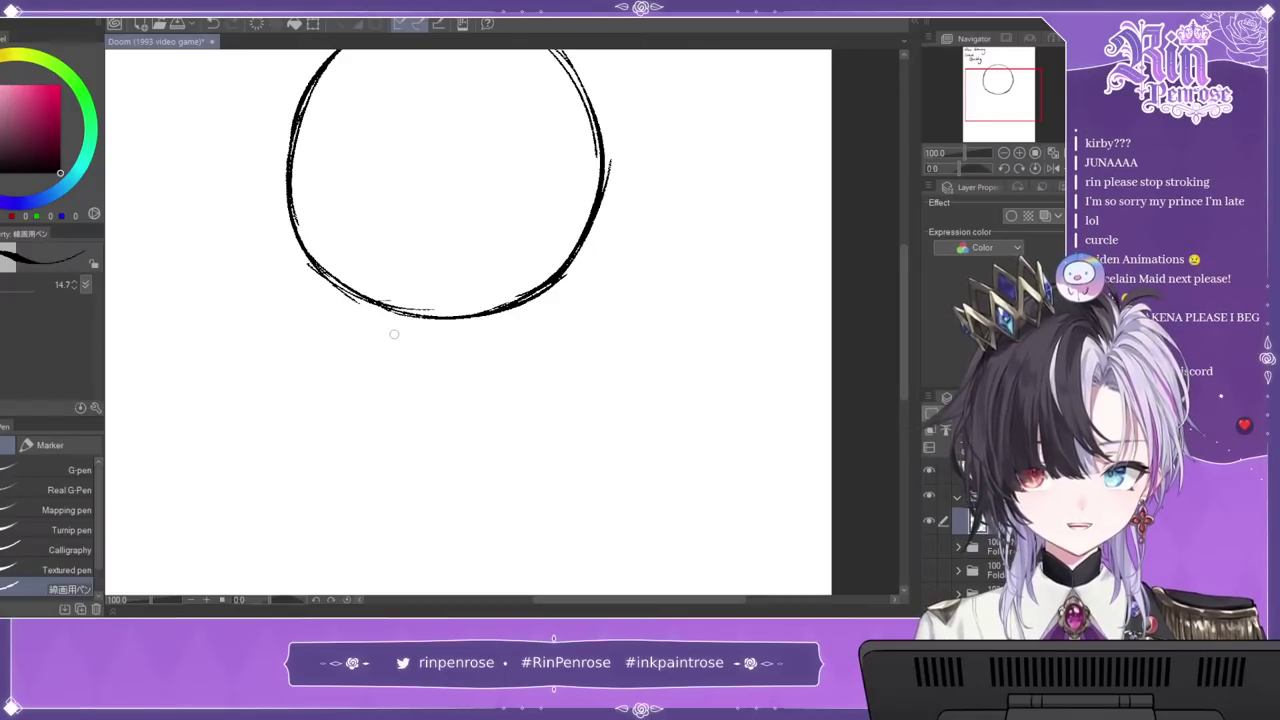
{"action": "key", "text": "ctrl+z"}
{"action": "left_click_drag", "start_coordinate": [293, 227], "coordinate": [333, 315]}
{"action": "mouse_move", "coordinate": [308, 264]}
{"action": "left_mouse_down"}
{"action": "mouse_move", "coordinate": [358, 343]}
{"action": "mouse_move", "coordinate": [433, 388]}
{"action": "left_mouse_up"}
{"action": "left_click_drag", "start_coordinate": [318, 303], "coordinate": [344, 332]}
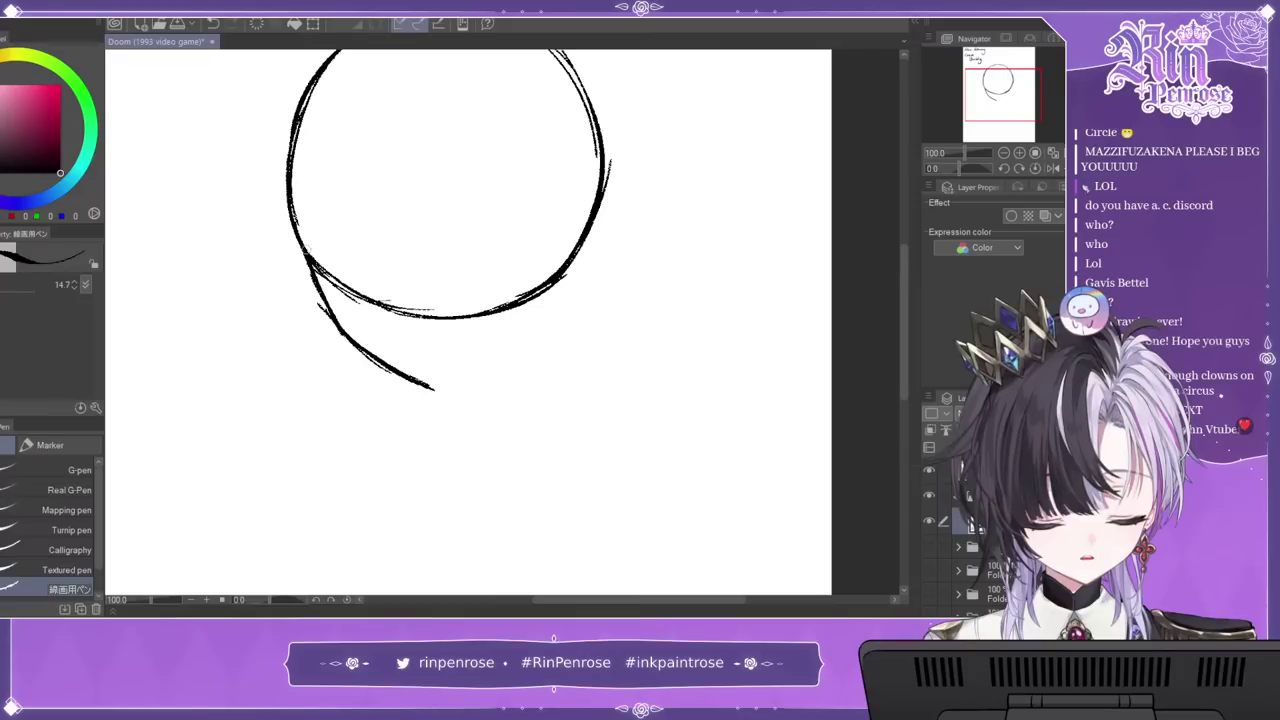
Step: Sketch the matching right jawline to the chin using a mirrored canvas view, and erase the stray strokes along the head's right edge
{"action": "left_click_drag", "start_coordinate": [577, 252], "coordinate": [548, 322]}
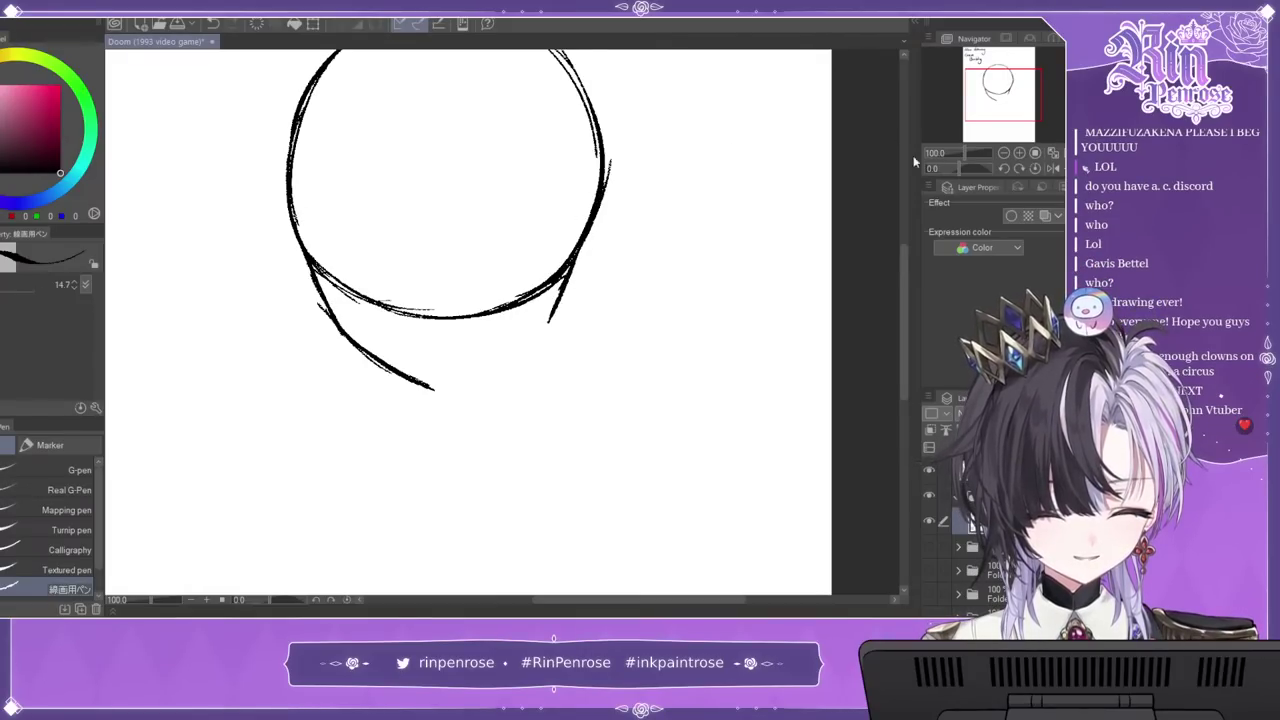
{"action": "left_click", "coordinate": [1052, 168]}
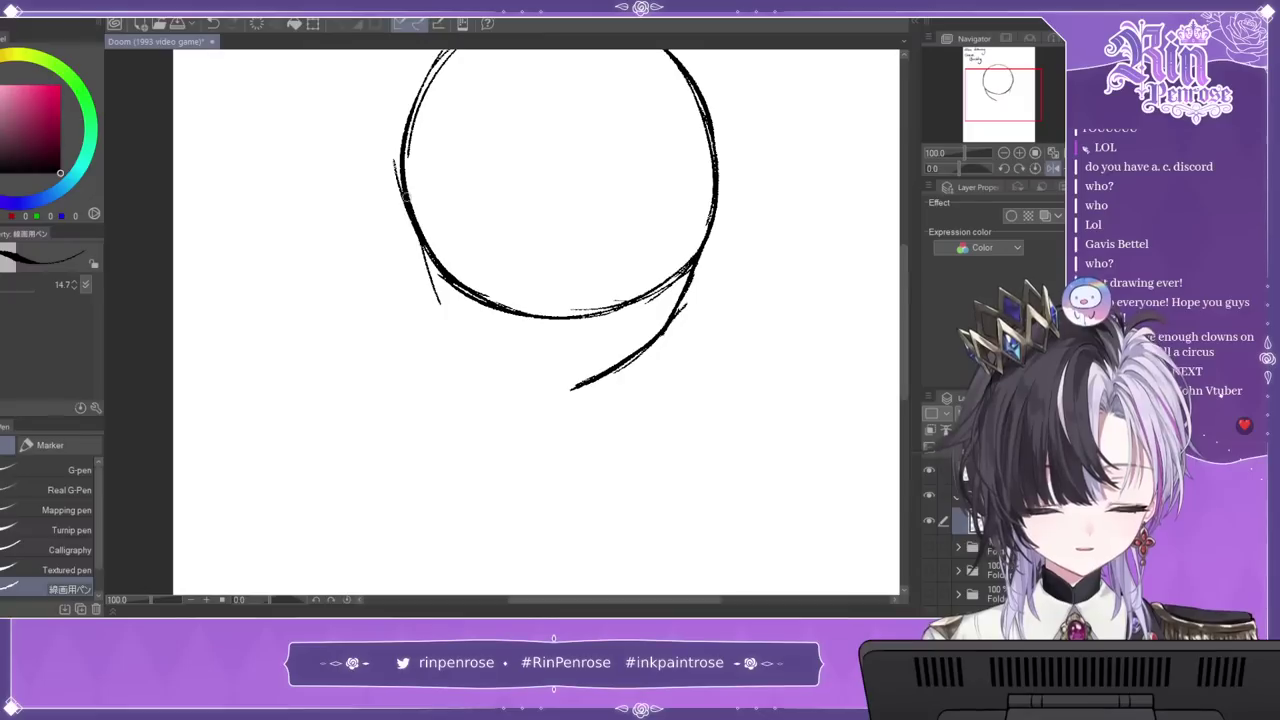
{"action": "mouse_move", "coordinate": [430, 270]}
{"action": "left_mouse_down"}
{"action": "mouse_move", "coordinate": [476, 354]}
{"action": "mouse_move", "coordinate": [570, 390]}
{"action": "left_mouse_up"}
{"action": "mouse_move", "coordinate": [464, 336]}
{"action": "left_mouse_down"}
{"action": "mouse_move", "coordinate": [538, 382]}
{"action": "mouse_move", "coordinate": [486, 354]}
{"action": "left_mouse_up"}
{"action": "left_click", "coordinate": [1052, 168]}
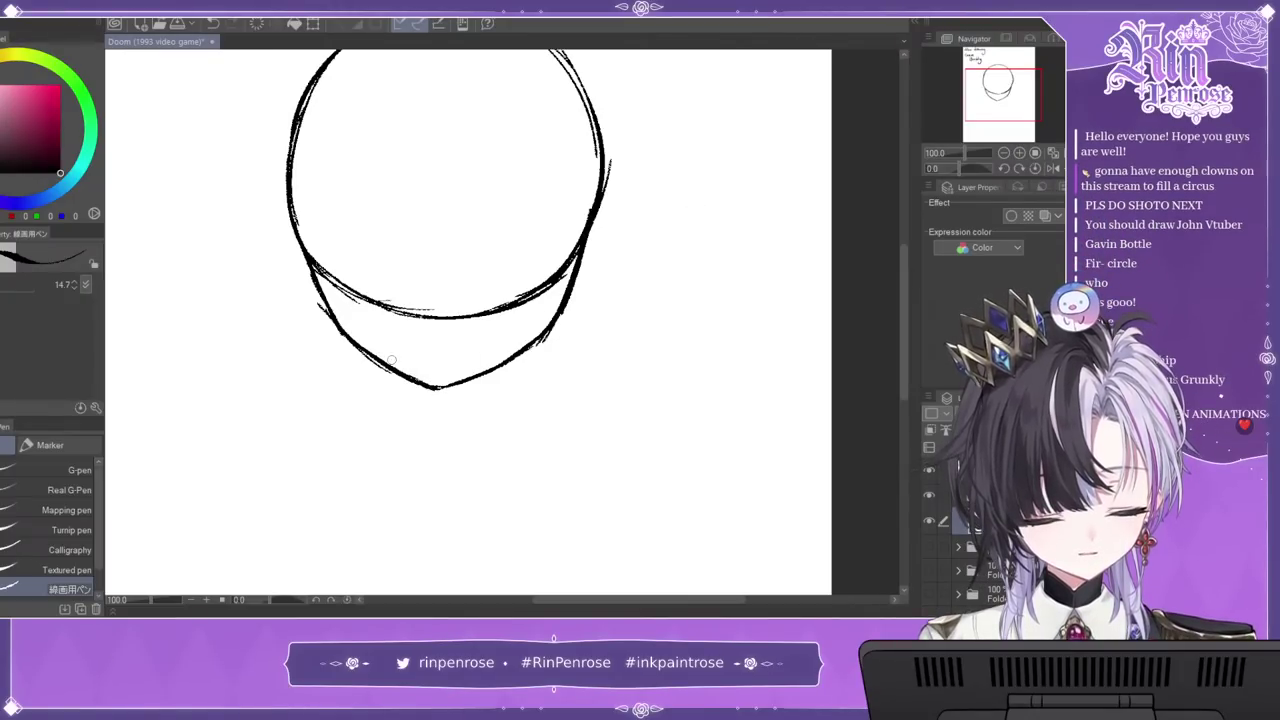
{"action": "key", "text": "c"}
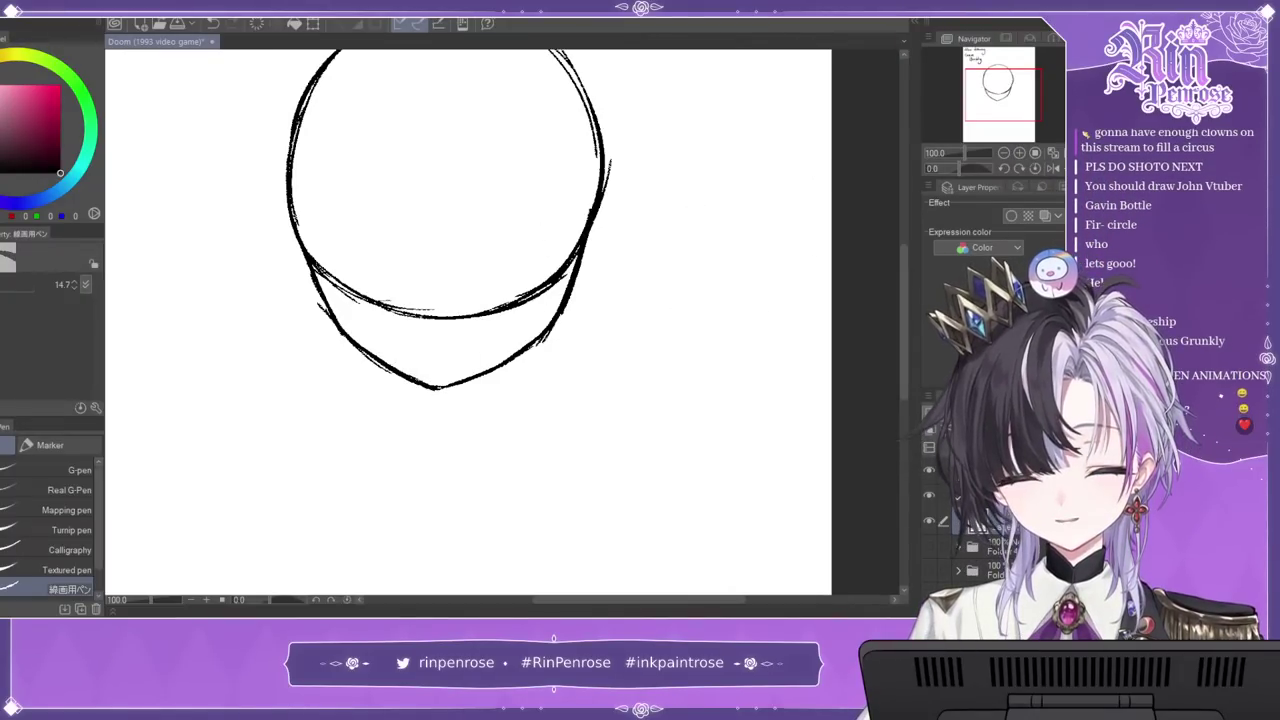
{"action": "left_click_drag", "start_coordinate": [609, 188], "coordinate": [615, 156]}
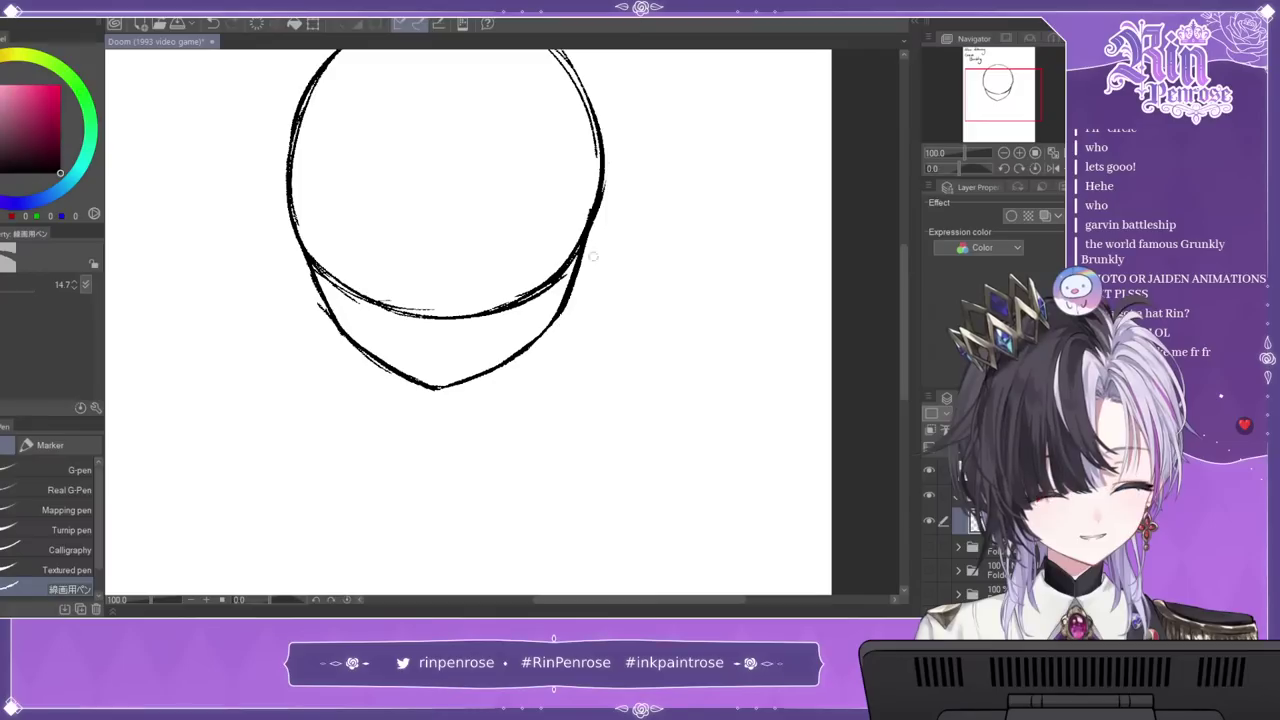
Step: Draw a small rounded ear on each side of the head where the circle meets the jawline
{"action": "left_click_drag", "start_coordinate": [1015, 95], "coordinate": [1014, 87]}
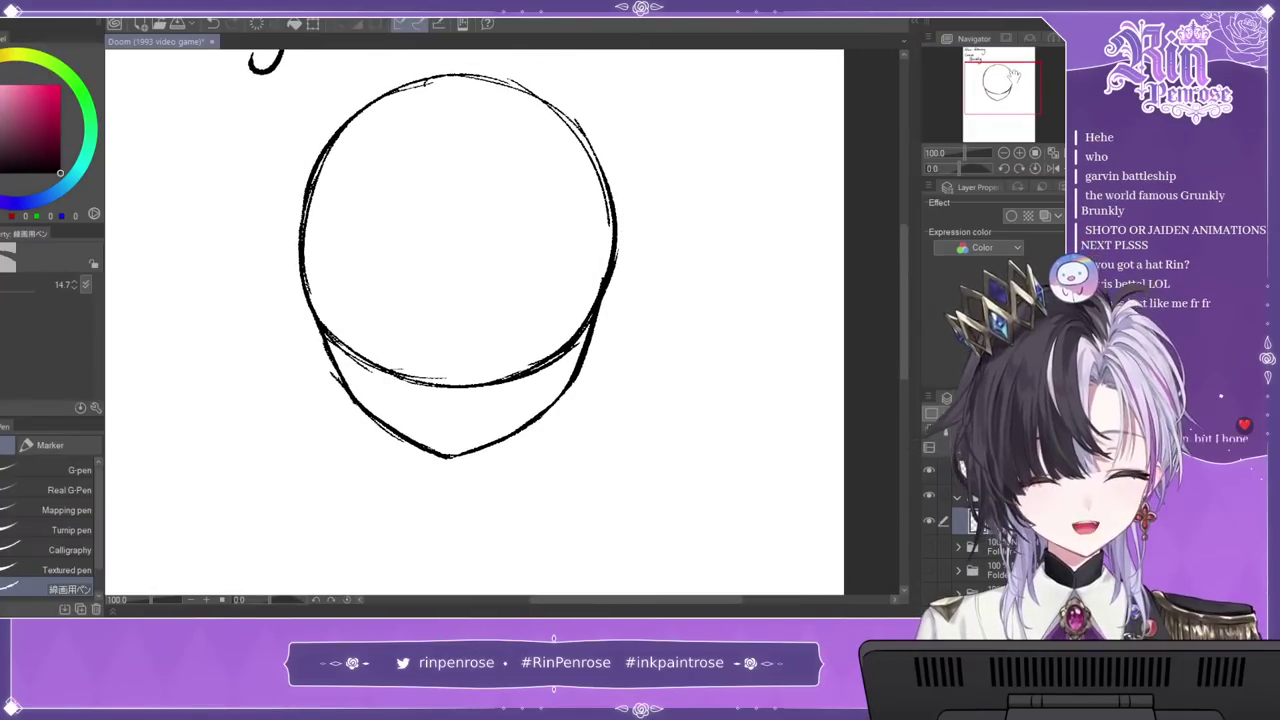
{"action": "left_click_drag", "start_coordinate": [318, 316], "coordinate": [338, 378]}
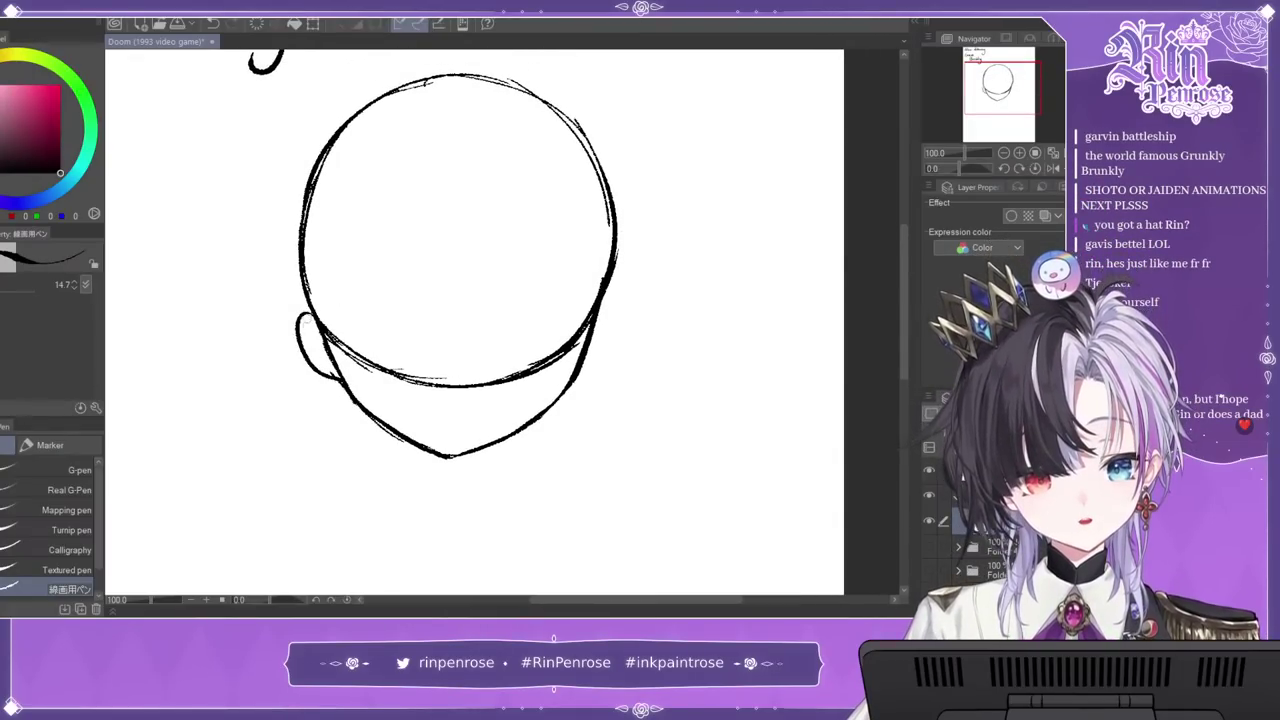
{"action": "mouse_move", "coordinate": [600, 305]}
{"action": "left_mouse_down"}
{"action": "mouse_move", "coordinate": [598, 362]}
{"action": "mouse_move", "coordinate": [580, 376]}
{"action": "left_mouse_up"}
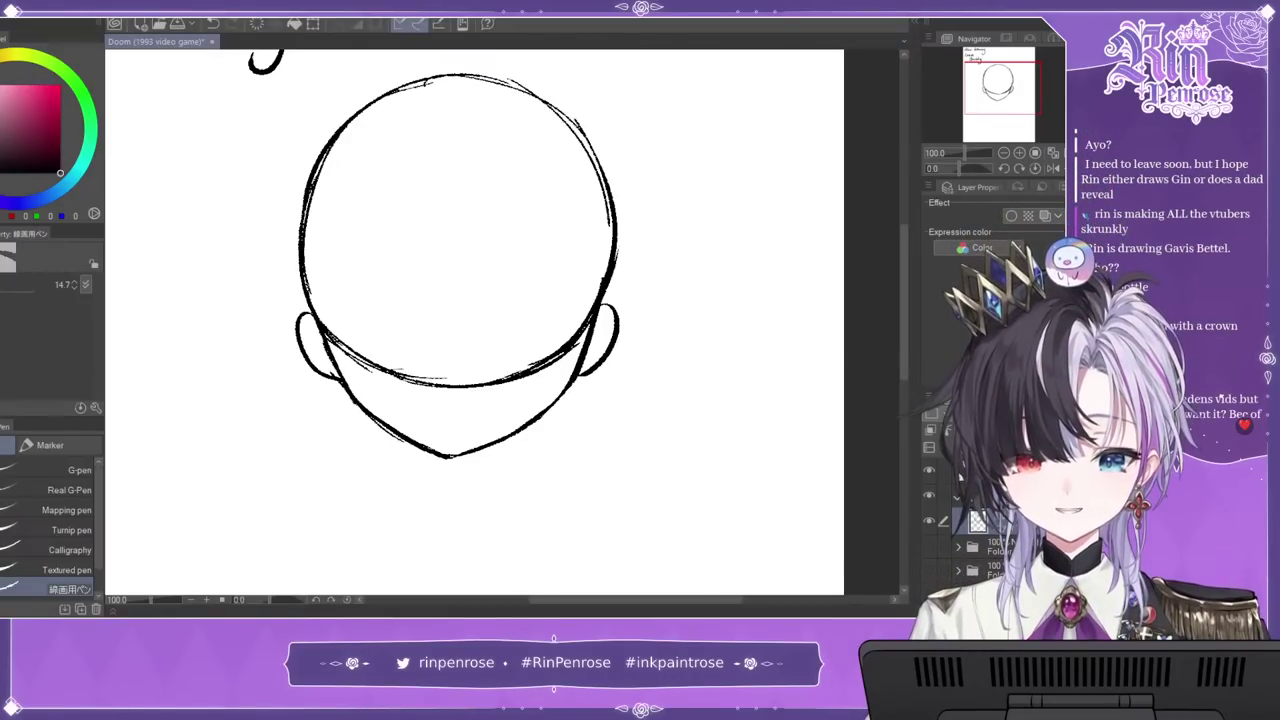
Step: Clean up and redraw the left jawline and the pointed chin, checking the face's symmetry in a mirrored view
{"action": "key", "text": "ctrl+z"}
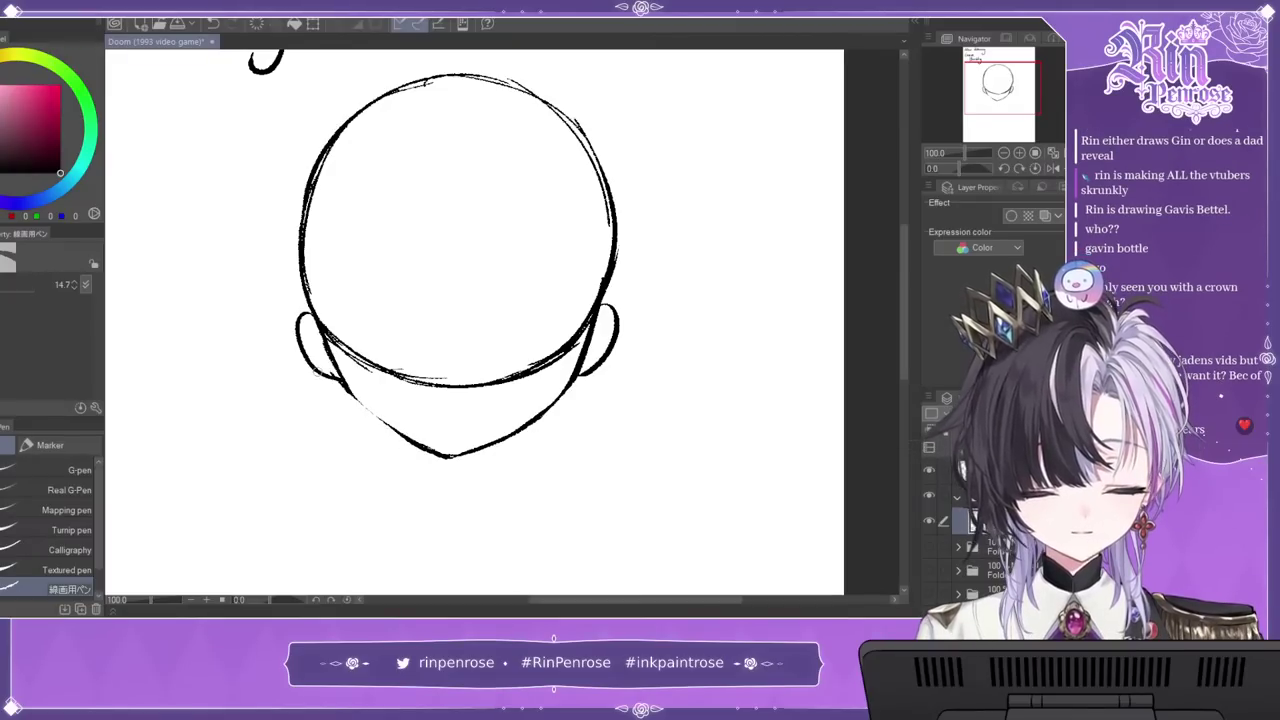
{"action": "left_click_drag", "start_coordinate": [350, 392], "coordinate": [444, 456]}
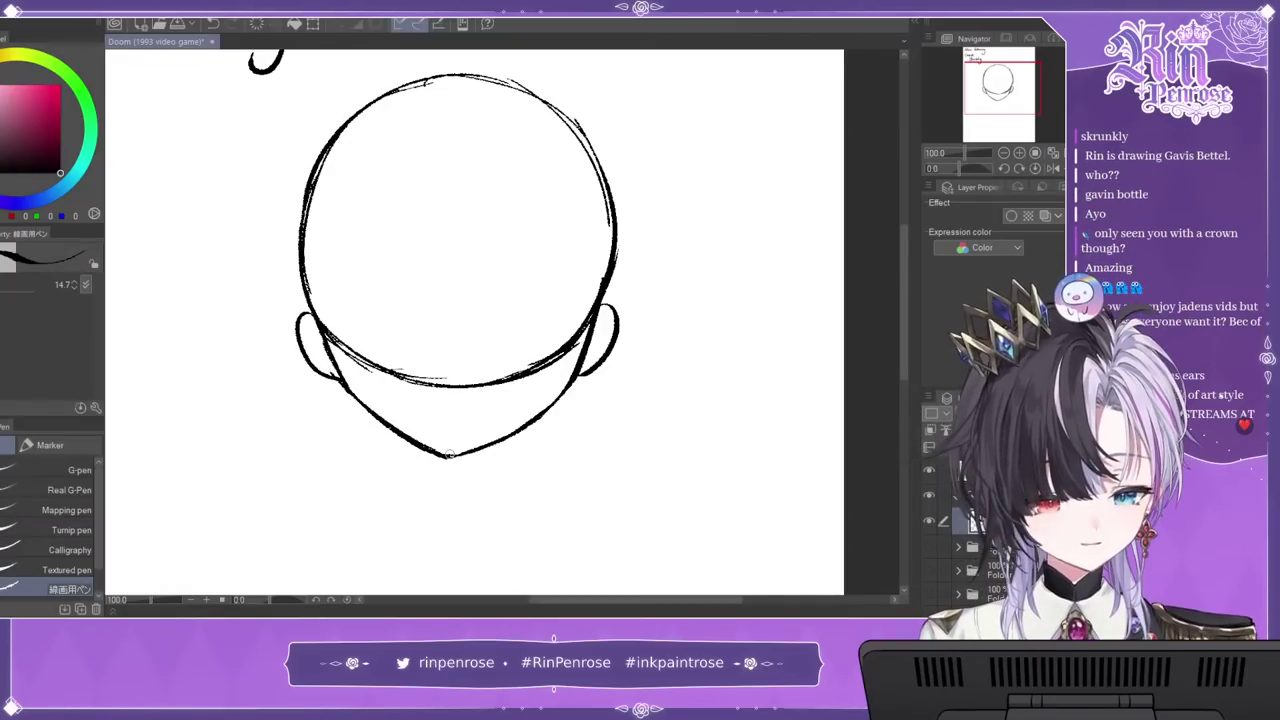
{"action": "left_click", "coordinate": [1054, 170]}
{"action": "left_click", "coordinate": [1054, 170]}
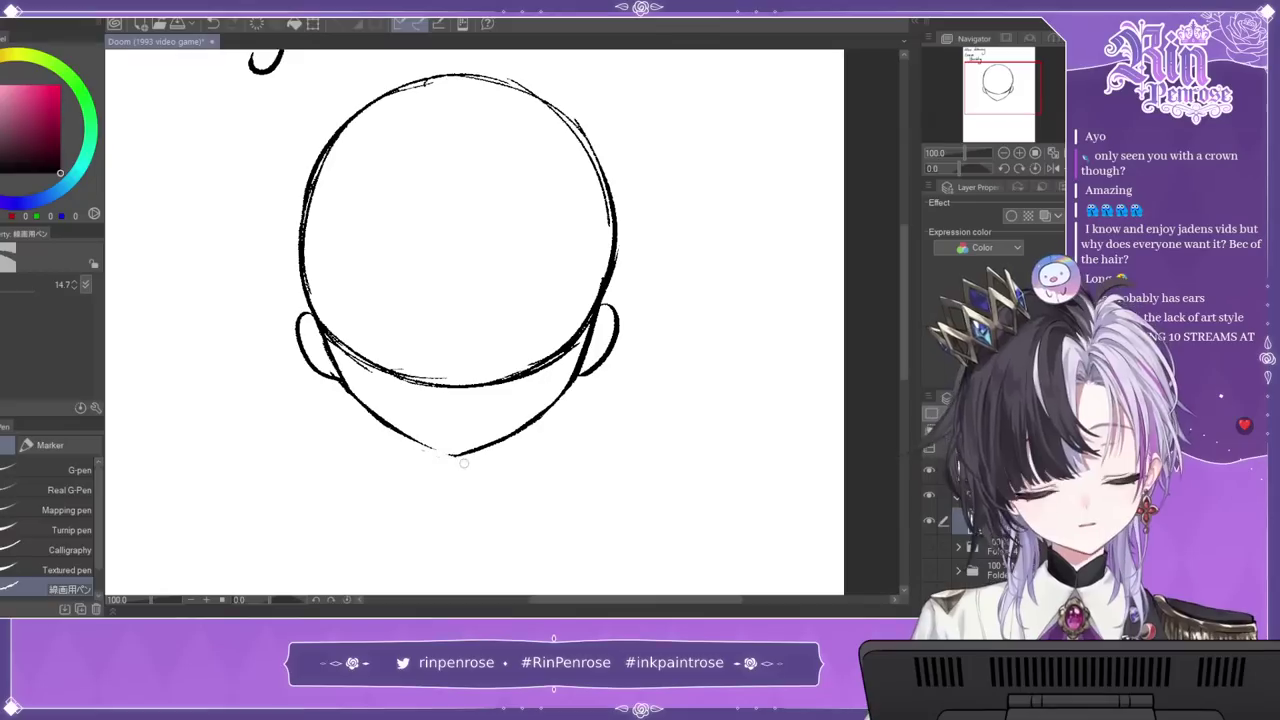
{"action": "left_click_drag", "start_coordinate": [462, 456], "coordinate": [376, 424]}
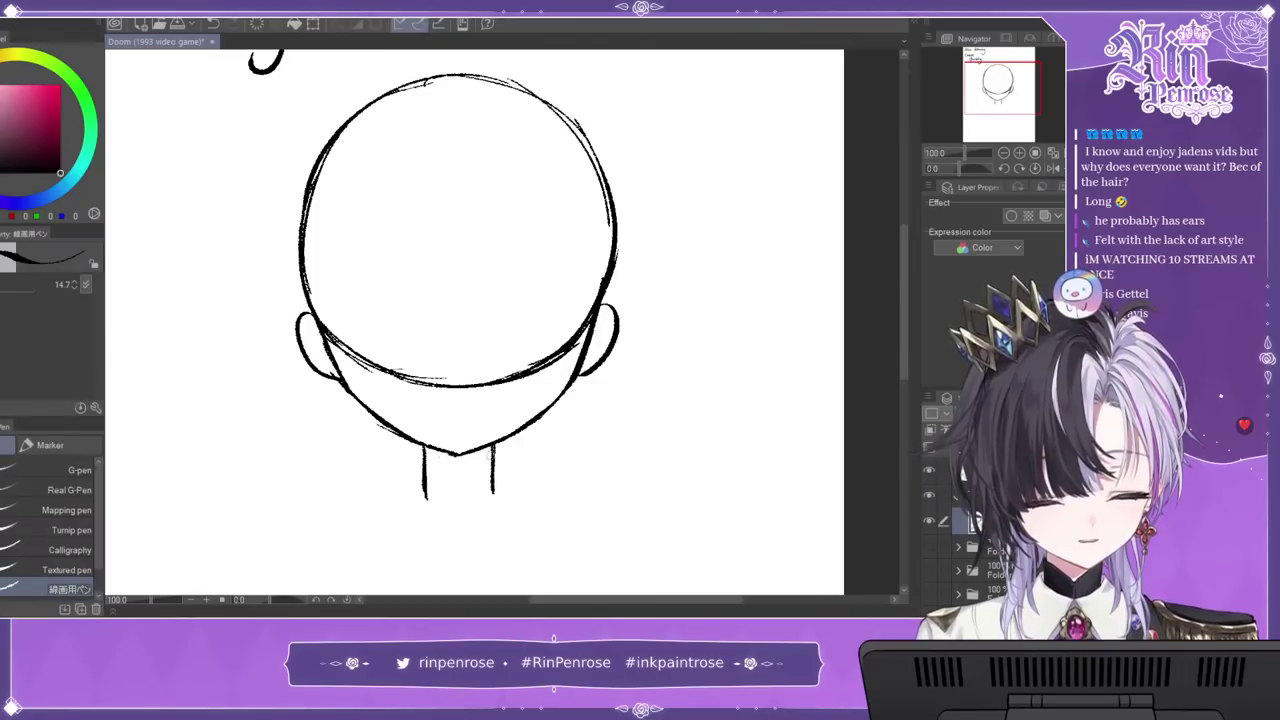
Step: Draw the two vertical neck lines below the chin and extend them outward into gently sloping shoulder lines
{"action": "left_click_drag", "start_coordinate": [491, 448], "coordinate": [492, 498]}
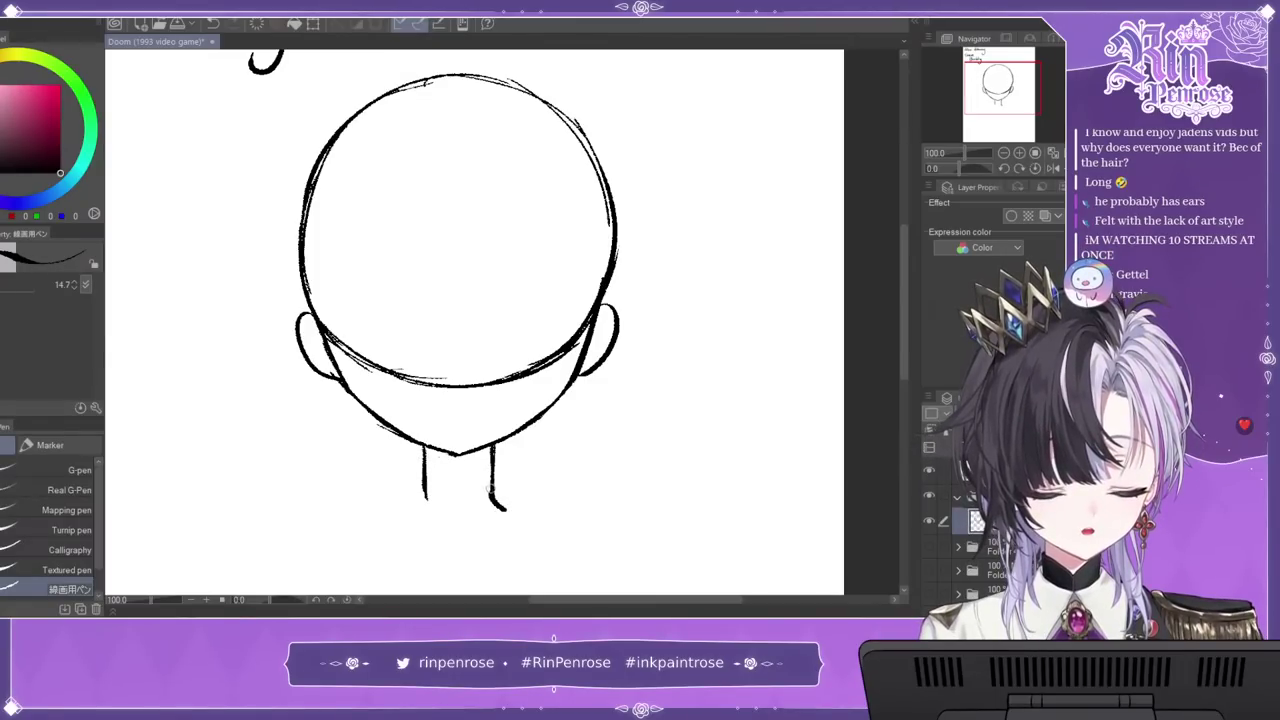
{"action": "key", "text": "ctrl+z"}
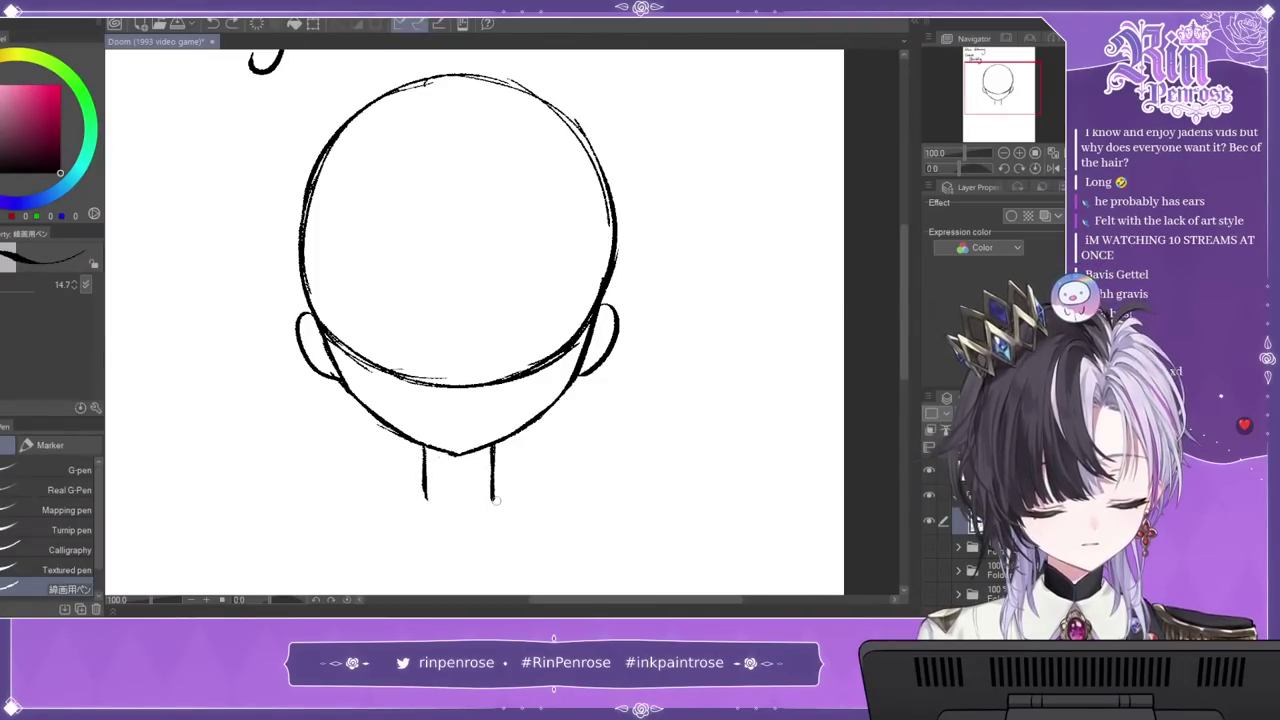
{"action": "key", "text": "ctrl+z"}
{"action": "left_click_drag", "start_coordinate": [424, 496], "coordinate": [414, 503]}
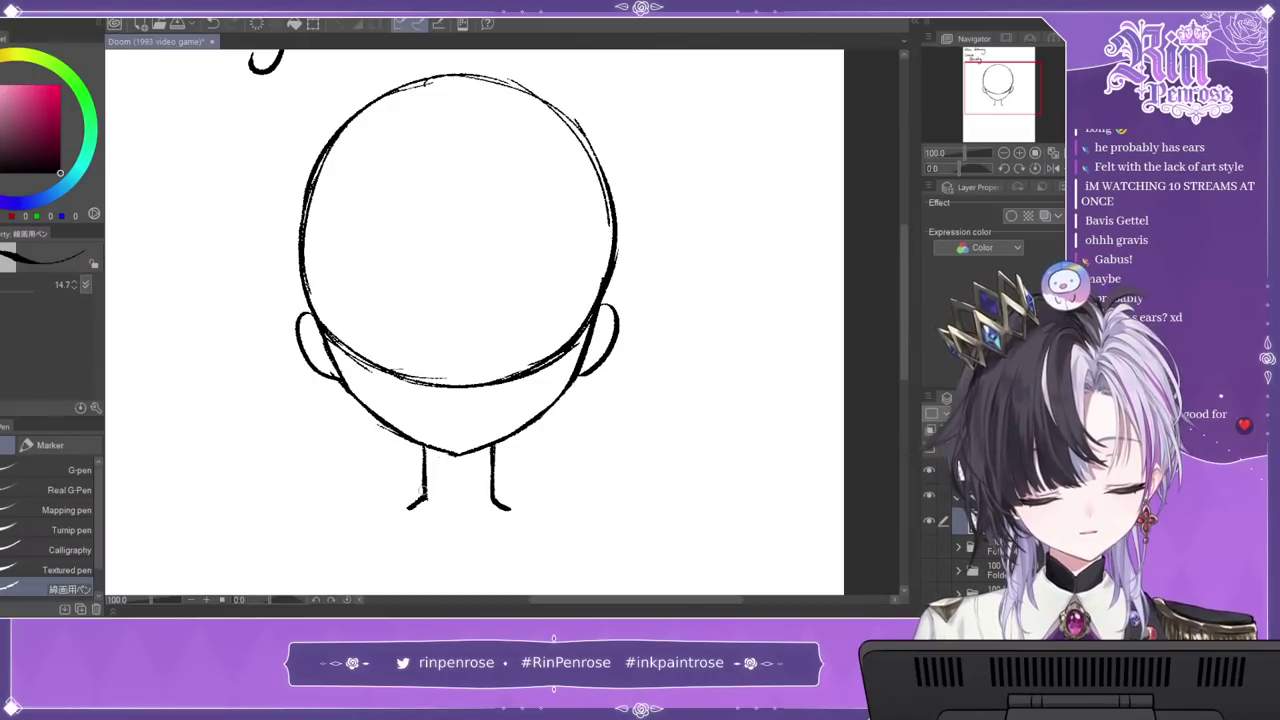
{"action": "left_click_drag", "start_coordinate": [511, 509], "coordinate": [599, 522]}
{"action": "mouse_move", "coordinate": [414, 503]}
{"action": "left_mouse_down"}
{"action": "mouse_move", "coordinate": [290, 527]}
{"action": "mouse_move", "coordinate": [398, 508]}
{"action": "left_mouse_up"}
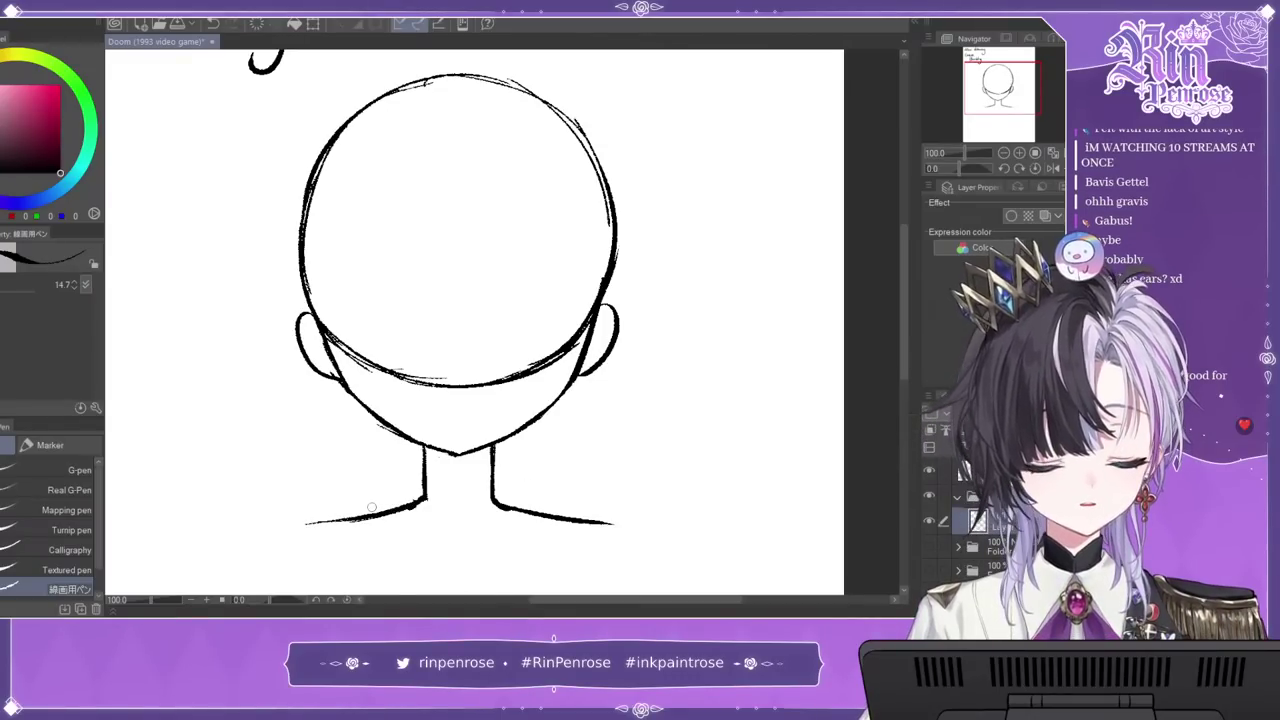
Step: Erase the head circle's lower arc inside the face so only the outer face outline remains
{"action": "key", "text": "c"}
{"action": "mouse_move", "coordinate": [343, 346]}
{"action": "left_mouse_down"}
{"action": "mouse_move", "coordinate": [323, 317]}
{"action": "mouse_move", "coordinate": [403, 391]}
{"action": "mouse_move", "coordinate": [410, 375]}
{"action": "mouse_move", "coordinate": [362, 360]}
{"action": "mouse_move", "coordinate": [491, 380]}
{"action": "mouse_move", "coordinate": [522, 363]}
{"action": "mouse_move", "coordinate": [509, 381]}
{"action": "mouse_move", "coordinate": [542, 364]}
{"action": "mouse_move", "coordinate": [581, 312]}
{"action": "mouse_move", "coordinate": [543, 368]}
{"action": "mouse_move", "coordinate": [423, 380]}
{"action": "mouse_move", "coordinate": [368, 345]}
{"action": "left_mouse_up"}
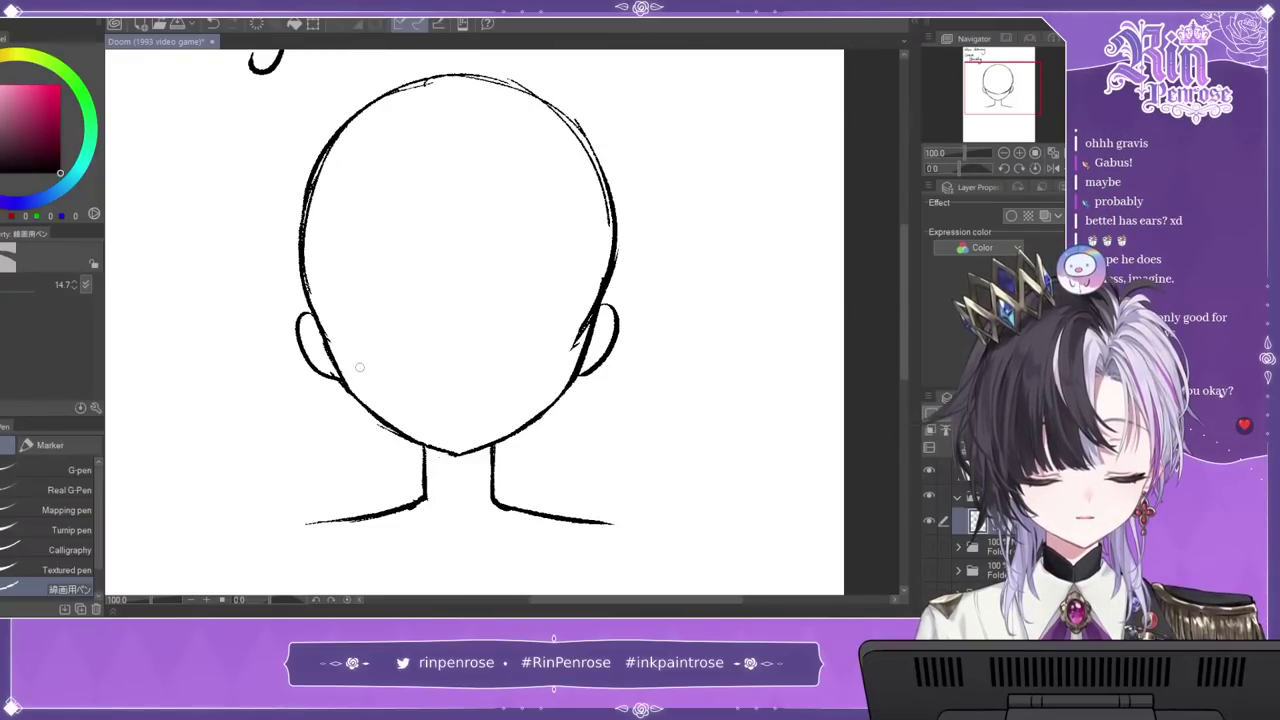
{"action": "left_click_drag", "start_coordinate": [580, 302], "coordinate": [577, 339]}
{"action": "key", "text": "c"}
Step: Sketch the central bangs as two long curved locks whose tips cross in the middle of the face
{"action": "mouse_move", "coordinate": [405, 132]}
{"action": "left_mouse_down"}
{"action": "mouse_move", "coordinate": [457, 272]}
{"action": "mouse_move", "coordinate": [492, 288]}
{"action": "left_mouse_up"}
{"action": "key", "text": "ctrl+z"}
{"action": "left_click_drag", "start_coordinate": [410, 150], "coordinate": [474, 318]}
{"action": "left_click_drag", "start_coordinate": [458, 275], "coordinate": [474, 318]}
{"action": "mouse_move", "coordinate": [485, 150]}
{"action": "left_mouse_down"}
{"action": "mouse_move", "coordinate": [503, 260]}
{"action": "mouse_move", "coordinate": [445, 325]}
{"action": "left_mouse_up"}
{"action": "left_click_drag", "start_coordinate": [498, 278], "coordinate": [445, 318]}
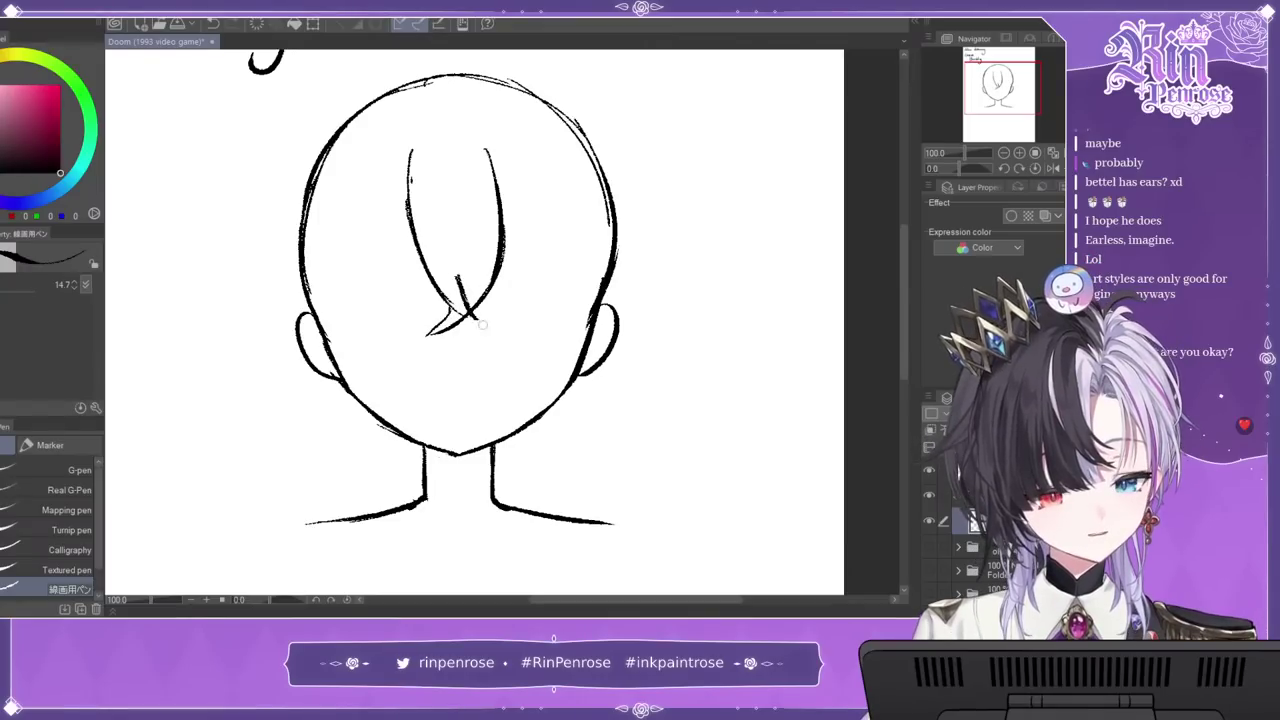
{"action": "left_click_drag", "start_coordinate": [486, 139], "coordinate": [478, 292]}
{"action": "left_click_drag", "start_coordinate": [420, 140], "coordinate": [440, 300]}
{"action": "left_click_drag", "start_coordinate": [408, 206], "coordinate": [448, 306]}
{"action": "left_click_drag", "start_coordinate": [421, 138], "coordinate": [408, 272]}
{"action": "left_click_drag", "start_coordinate": [447, 295], "coordinate": [457, 303]}
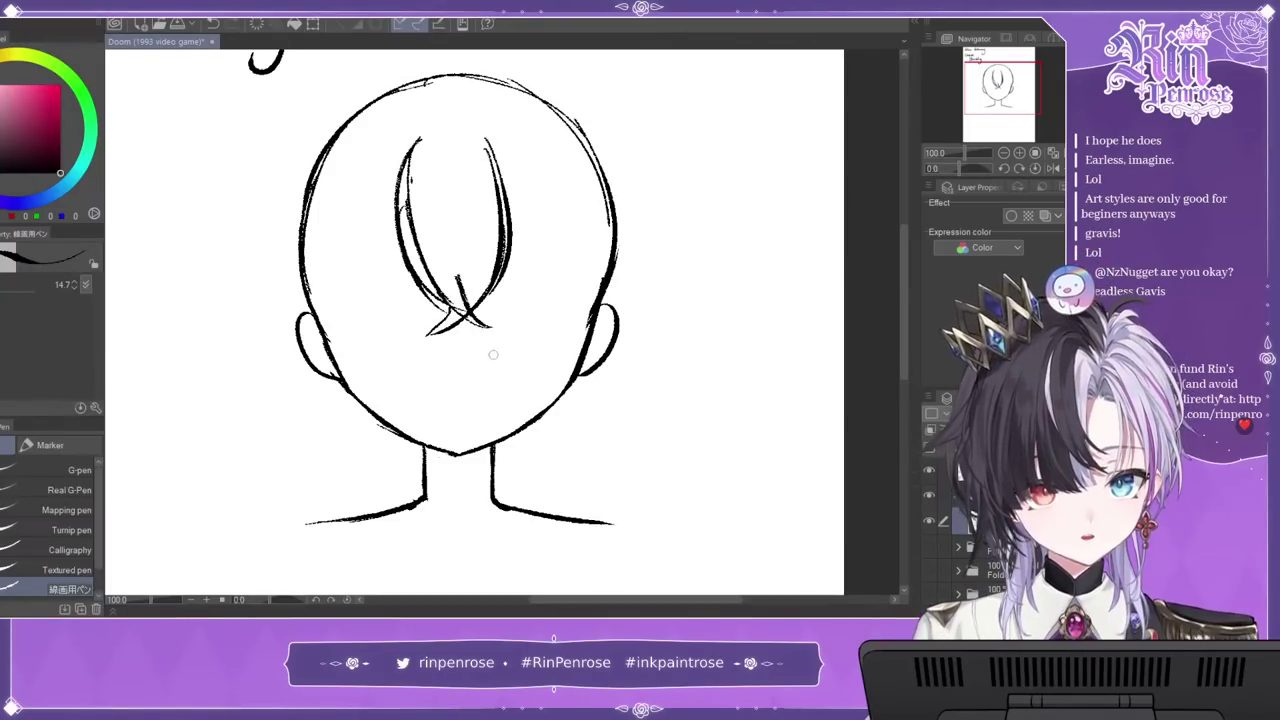
Step: Sketch wavy hair strands hanging from the left ear past the neck and over the left shoulder
{"action": "left_click_drag", "start_coordinate": [977, 62], "coordinate": [980, 66]}
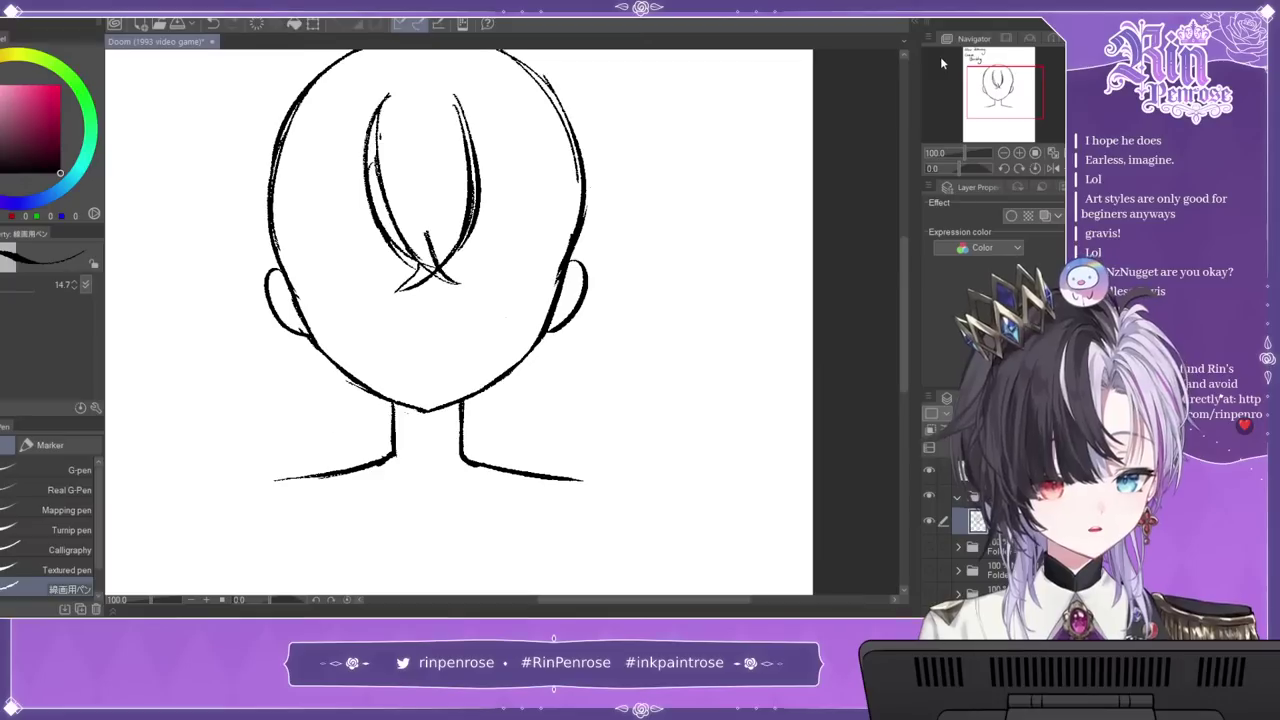
{"action": "mouse_move", "coordinate": [364, 412]}
{"action": "left_mouse_down"}
{"action": "mouse_move", "coordinate": [388, 446]}
{"action": "mouse_move", "coordinate": [378, 450]}
{"action": "left_mouse_up"}
{"action": "left_click_drag", "start_coordinate": [384, 466], "coordinate": [366, 512]}
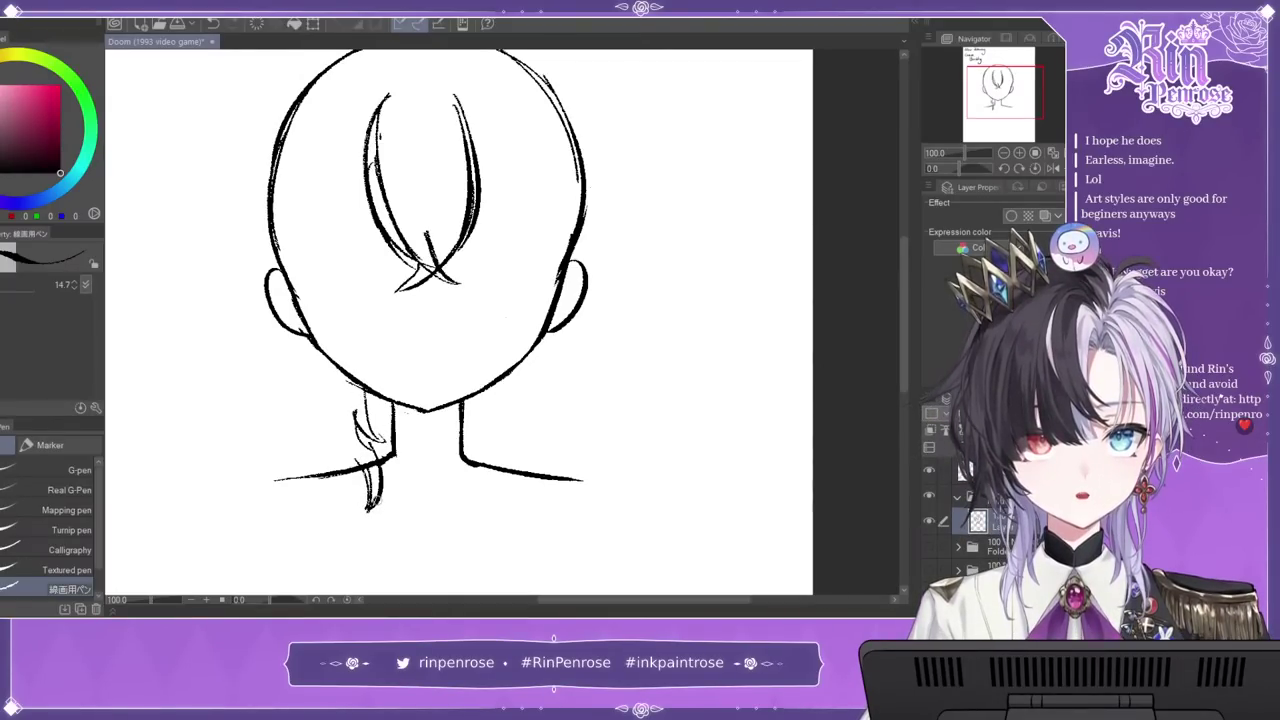
{"action": "left_click_drag", "start_coordinate": [300, 337], "coordinate": [290, 414]}
{"action": "mouse_move", "coordinate": [310, 365]}
{"action": "left_mouse_down"}
{"action": "mouse_move", "coordinate": [281, 430]}
{"action": "mouse_move", "coordinate": [314, 458]}
{"action": "left_mouse_up"}
{"action": "mouse_move", "coordinate": [304, 402]}
{"action": "left_mouse_down"}
{"action": "mouse_move", "coordinate": [340, 462]}
{"action": "mouse_move", "coordinate": [342, 524]}
{"action": "left_mouse_up"}
{"action": "left_click_drag", "start_coordinate": [366, 482], "coordinate": [358, 518]}
Step: Sketch matching wavy hair strands from the right ear over the right shoulder, and clear the shoulder lines overlapping the hair
{"action": "mouse_move", "coordinate": [532, 368]}
{"action": "left_mouse_down"}
{"action": "mouse_move", "coordinate": [544, 412]}
{"action": "mouse_move", "coordinate": [512, 460]}
{"action": "mouse_move", "coordinate": [516, 518]}
{"action": "mouse_move", "coordinate": [494, 516]}
{"action": "left_mouse_up"}
{"action": "mouse_move", "coordinate": [508, 432]}
{"action": "left_mouse_down"}
{"action": "mouse_move", "coordinate": [488, 508]}
{"action": "mouse_move", "coordinate": [526, 510]}
{"action": "left_mouse_up"}
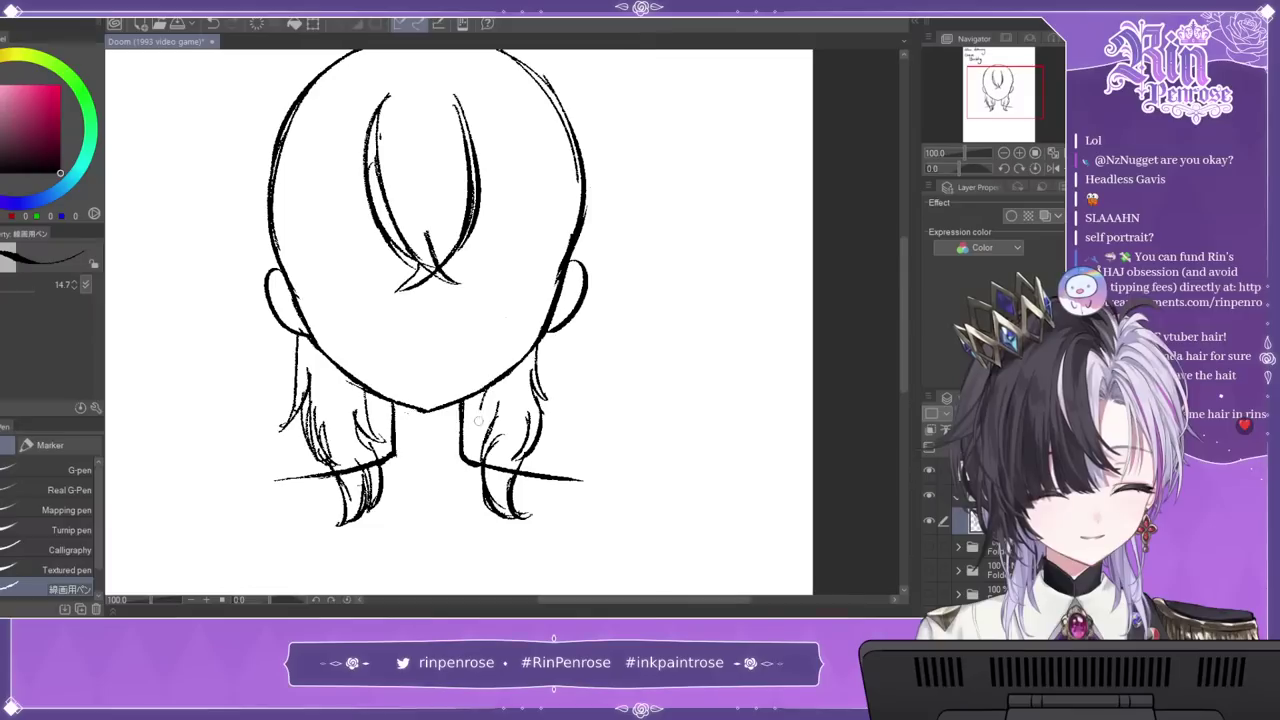
{"action": "left_click_drag", "start_coordinate": [500, 390], "coordinate": [484, 428]}
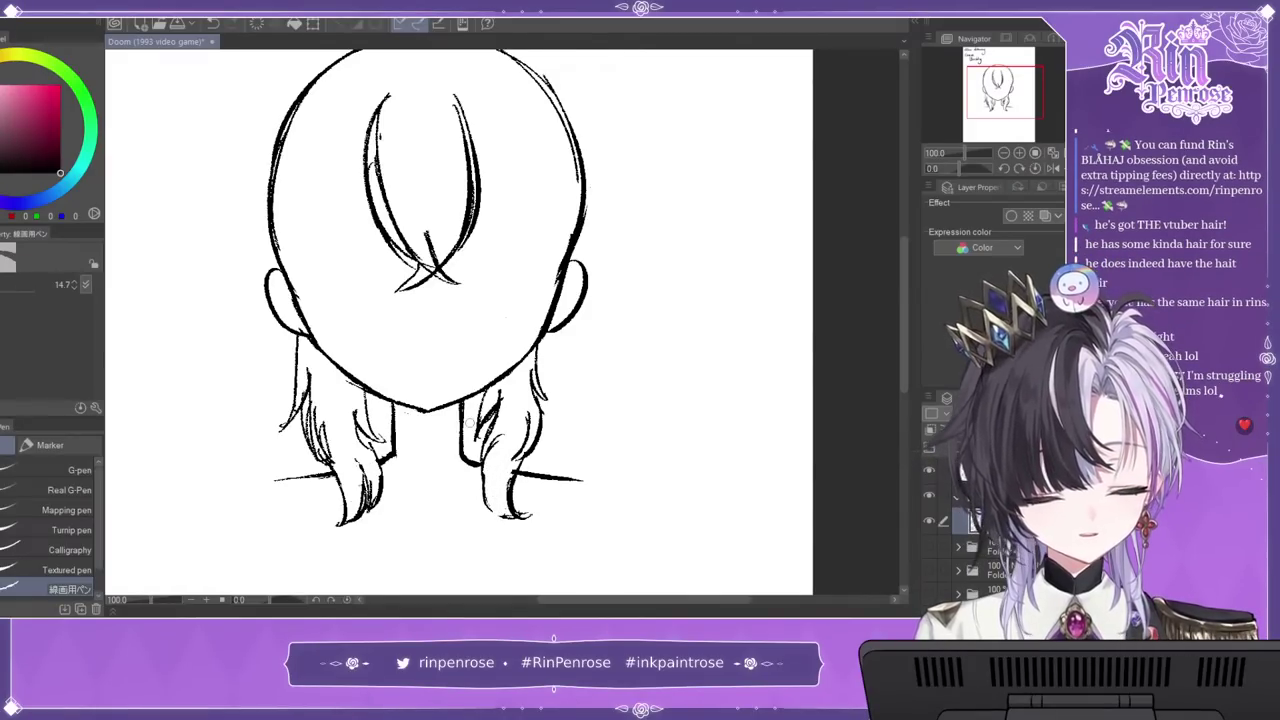
{"action": "left_click_drag", "start_coordinate": [482, 458], "coordinate": [508, 516]}
{"action": "left_click_drag", "start_coordinate": [507, 317], "coordinate": [538, 399]}
{"action": "mouse_move", "coordinate": [600, 200]}
{"action": "left_mouse_down"}
{"action": "mouse_move", "coordinate": [240, 312]}
{"action": "mouse_move", "coordinate": [282, 255]}
{"action": "left_mouse_up"}
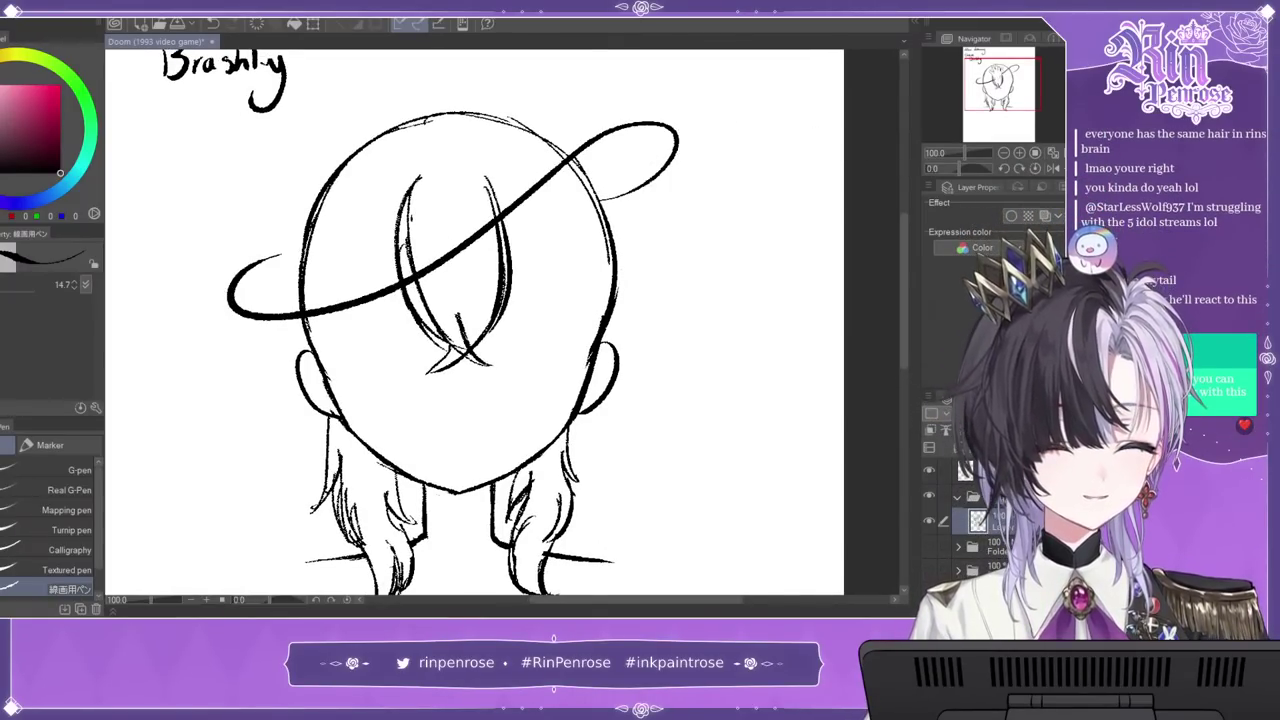
{"action": "left_click_drag", "start_coordinate": [996, 72], "coordinate": [1001, 50]}
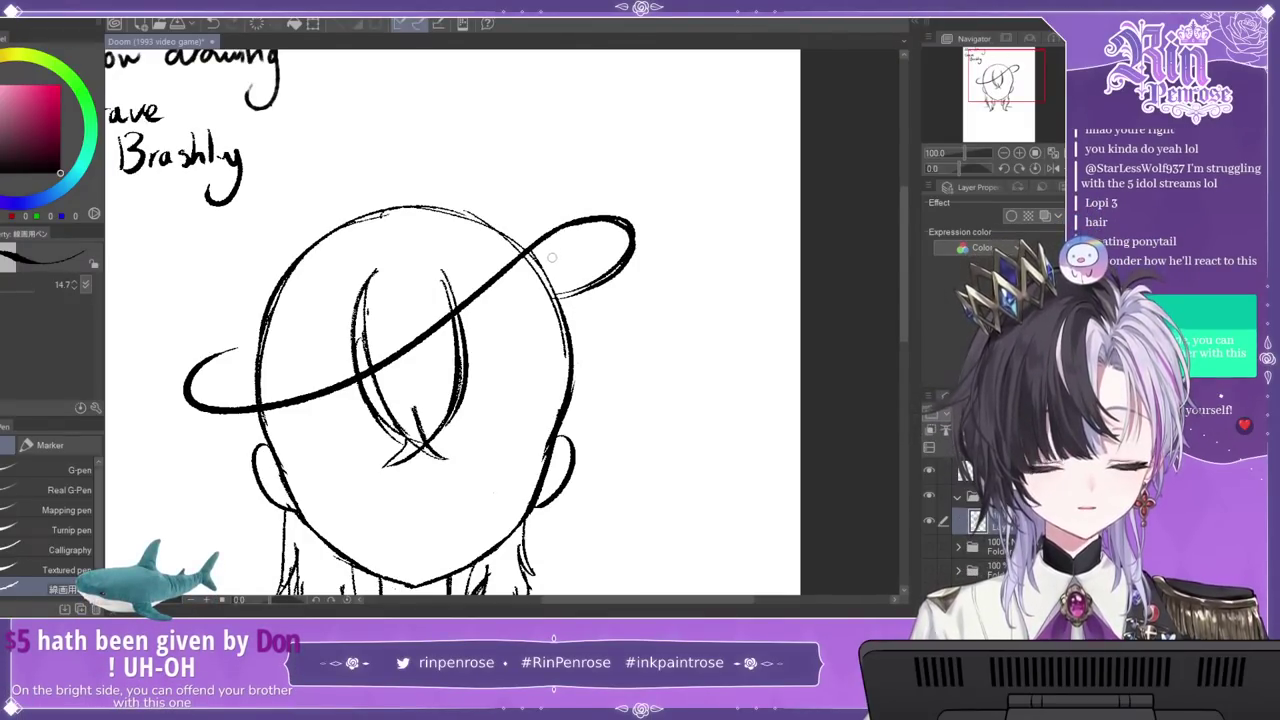
{"action": "key", "text": "ctrl+z"}
Step: Add curved bang strands across the left side of the forehead beside the central locks
{"action": "left_click_drag", "start_coordinate": [1009, 81], "coordinate": [1002, 83]}
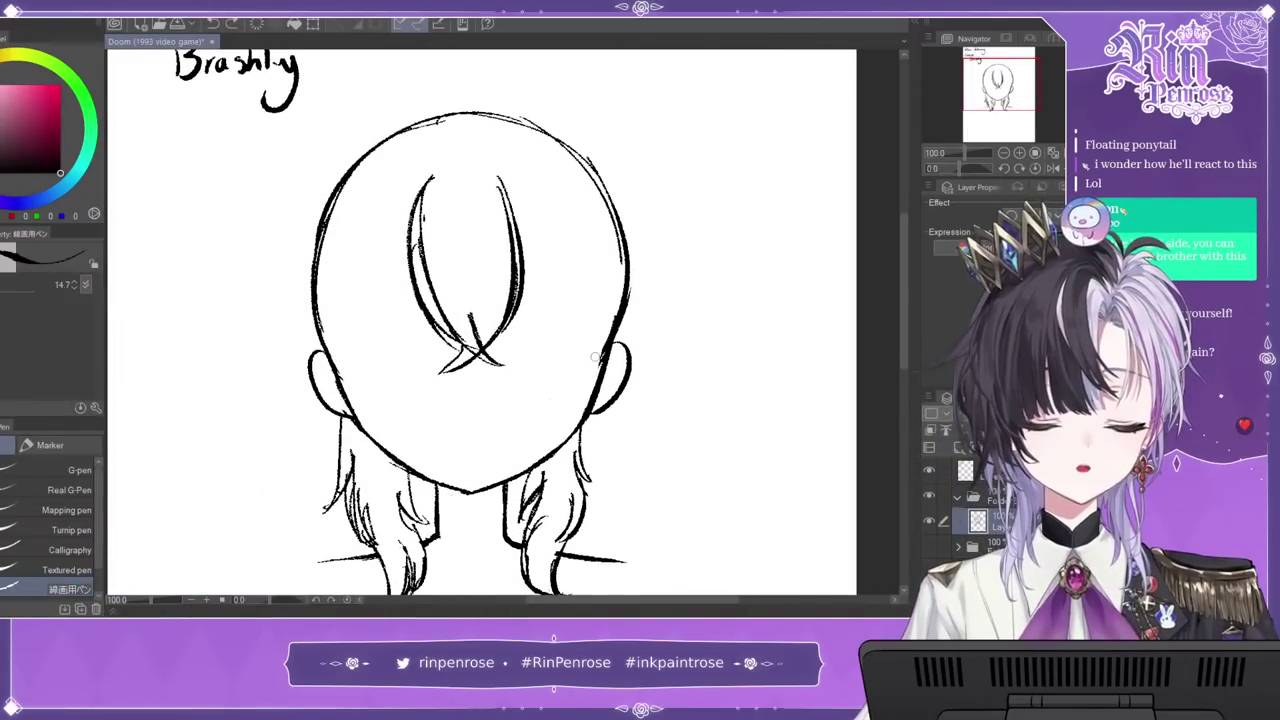
{"action": "left_click_drag", "start_coordinate": [396, 172], "coordinate": [398, 348]}
{"action": "mouse_move", "coordinate": [404, 210]}
{"action": "left_mouse_down"}
{"action": "mouse_move", "coordinate": [410, 354]}
{"action": "mouse_move", "coordinate": [361, 218]}
{"action": "left_mouse_up"}
{"action": "left_click_drag", "start_coordinate": [392, 175], "coordinate": [364, 302]}
{"action": "mouse_move", "coordinate": [405, 223]}
{"action": "left_mouse_down"}
{"action": "mouse_move", "coordinate": [412, 326]}
{"action": "mouse_move", "coordinate": [398, 236]}
{"action": "left_mouse_up"}
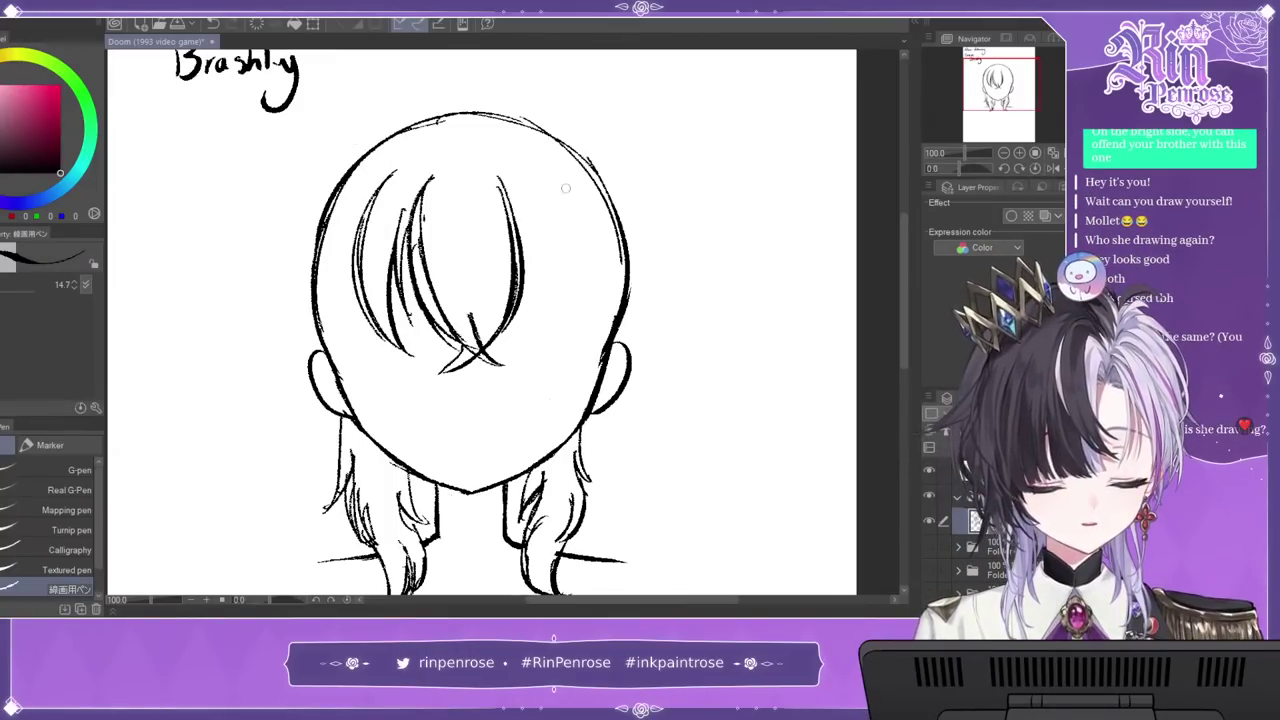
Step: Add curved bang strands across the right side of the forehead beside the central locks
{"action": "left_click_drag", "start_coordinate": [552, 170], "coordinate": [584, 302]}
{"action": "left_click_drag", "start_coordinate": [566, 256], "coordinate": [546, 332]}
{"action": "left_click_drag", "start_coordinate": [542, 178], "coordinate": [562, 258]}
{"action": "mouse_move", "coordinate": [548, 200]}
{"action": "left_mouse_down"}
{"action": "mouse_move", "coordinate": [552, 330]}
{"action": "mouse_move", "coordinate": [528, 334]}
{"action": "mouse_move", "coordinate": [520, 196]}
{"action": "mouse_move", "coordinate": [532, 322]}
{"action": "mouse_move", "coordinate": [584, 222]}
{"action": "left_mouse_up"}
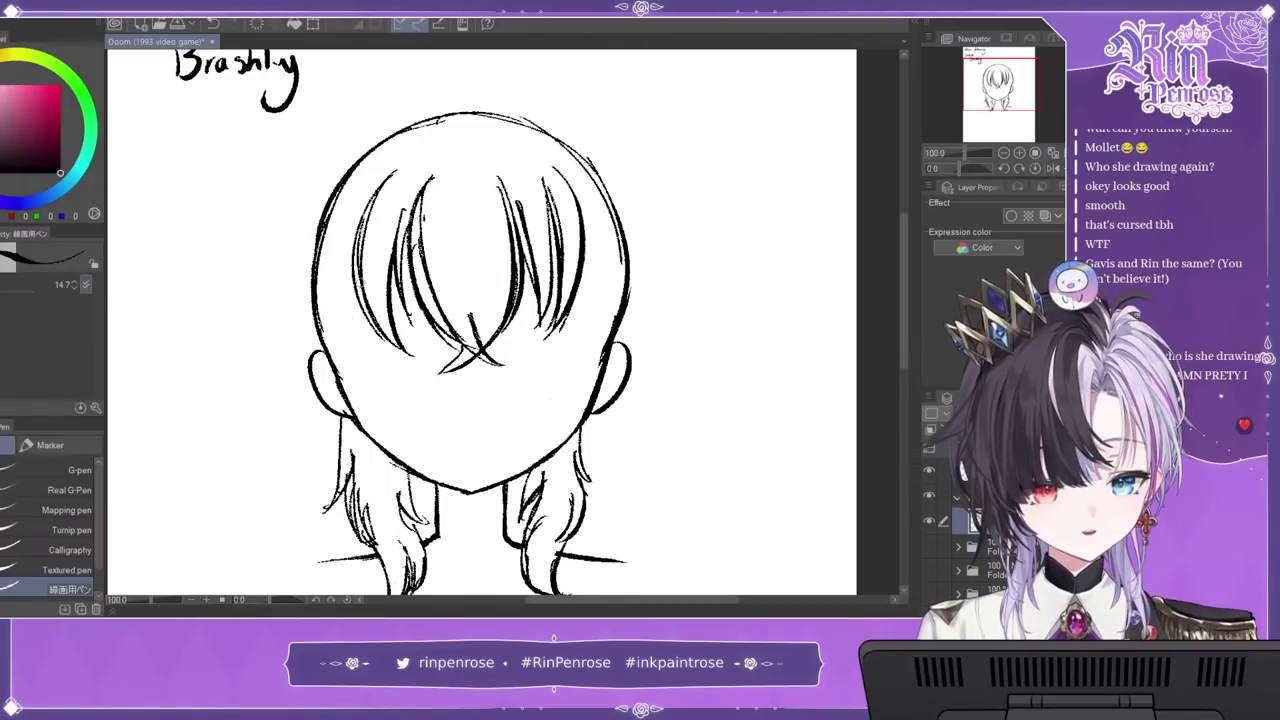
Step: Sketch the left side lock in front of the ear and the outer hair contour along the head's left edge
{"action": "left_click_drag", "start_coordinate": [356, 282], "coordinate": [370, 404]}
{"action": "left_click_drag", "start_coordinate": [350, 350], "coordinate": [384, 424]}
{"action": "mouse_move", "coordinate": [324, 276]}
{"action": "left_mouse_down"}
{"action": "mouse_move", "coordinate": [326, 404]}
{"action": "mouse_move", "coordinate": [322, 346]}
{"action": "mouse_move", "coordinate": [381, 397]}
{"action": "left_mouse_up"}
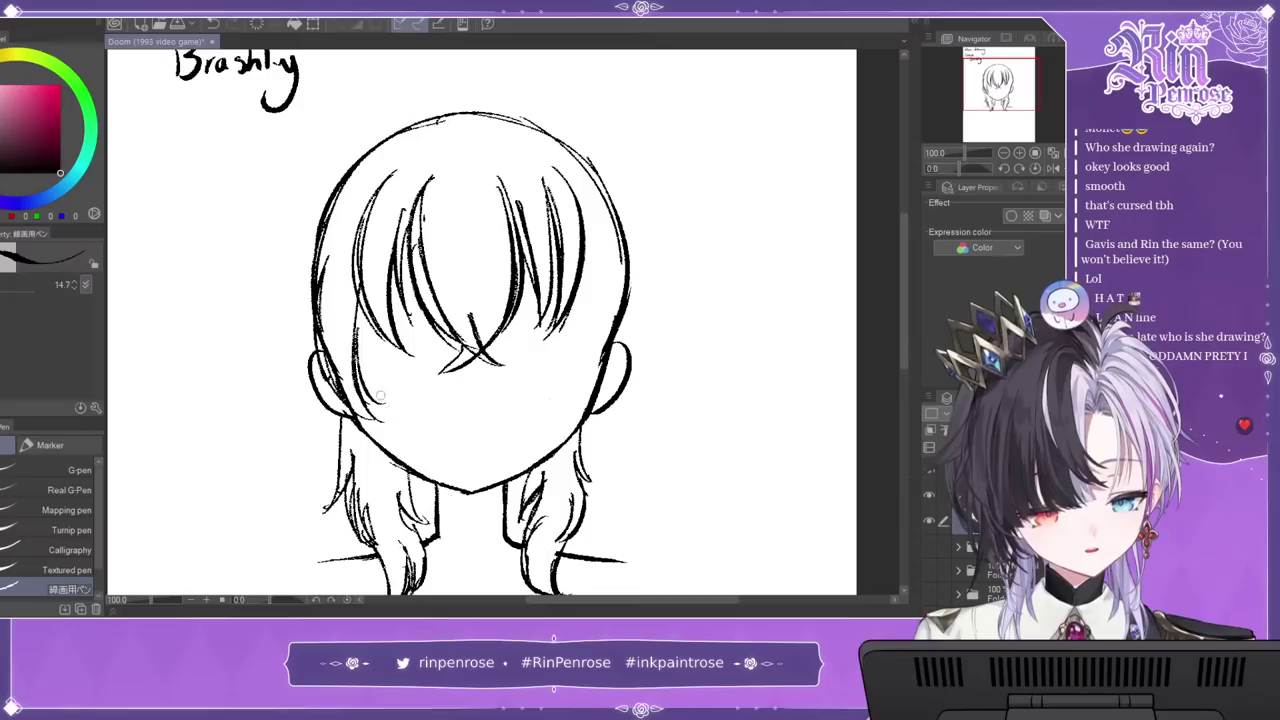
{"action": "left_click_drag", "start_coordinate": [340, 172], "coordinate": [304, 340]}
{"action": "left_click_drag", "start_coordinate": [308, 258], "coordinate": [345, 400]}
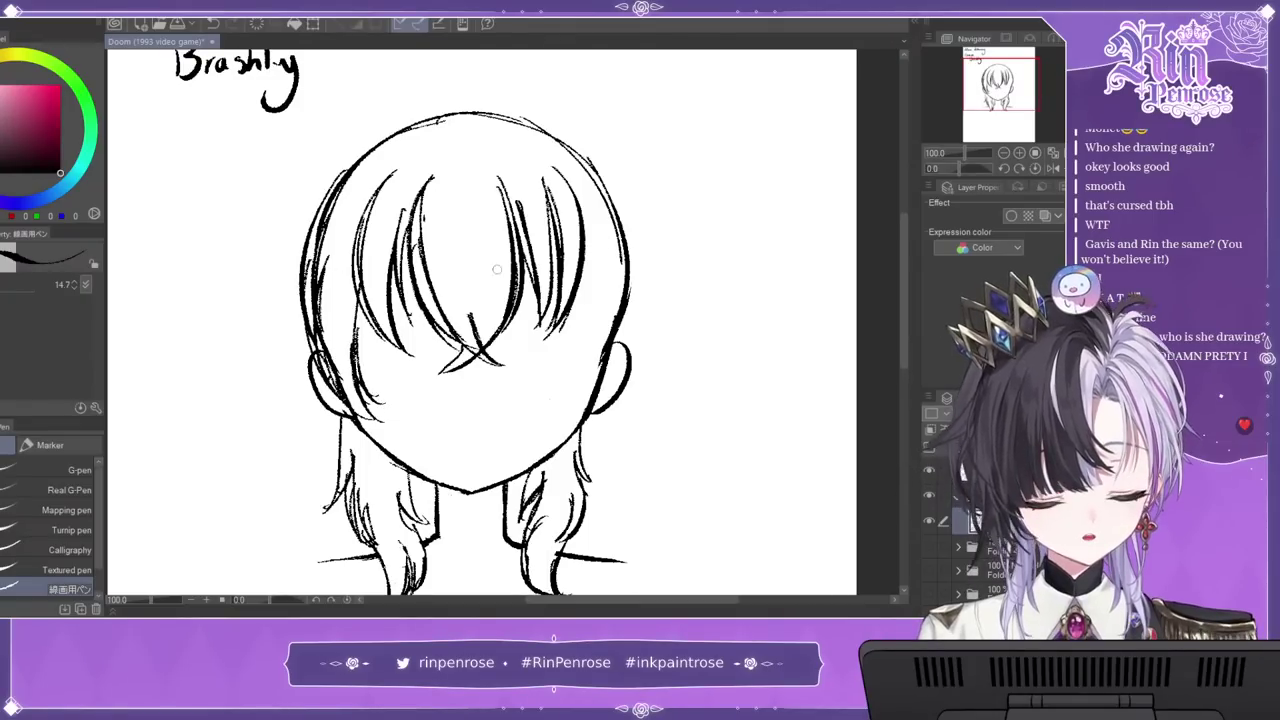
Step: Add a flicked-out strand on the head's left outer edge and sketch a long side lock in front of the right ear
{"action": "left_click_drag", "start_coordinate": [330, 194], "coordinate": [272, 296]}
{"action": "mouse_move", "coordinate": [579, 246]}
{"action": "left_mouse_down"}
{"action": "mouse_move", "coordinate": [588, 336]}
{"action": "mouse_move", "coordinate": [568, 398]}
{"action": "left_mouse_up"}
{"action": "left_click_drag", "start_coordinate": [610, 286], "coordinate": [588, 378]}
{"action": "left_click_drag", "start_coordinate": [588, 210], "coordinate": [614, 356]}
Step: Redraw the right side lock and outer hair contour in a mirrored view, ending the contour in a flick above the ear
{"action": "key", "text": "h"}
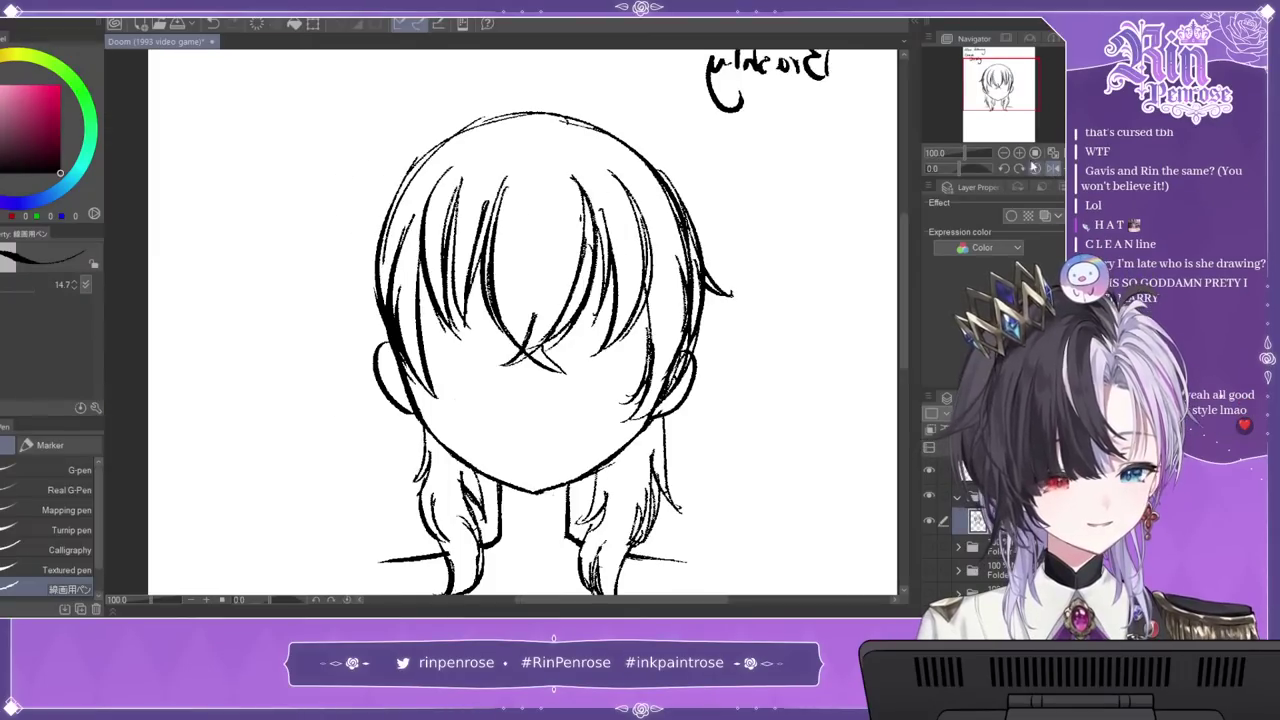
{"action": "mouse_move", "coordinate": [420, 276]}
{"action": "left_mouse_down"}
{"action": "mouse_move", "coordinate": [440, 388]}
{"action": "mouse_move", "coordinate": [458, 400]}
{"action": "mouse_move", "coordinate": [446, 404]}
{"action": "left_mouse_up"}
{"action": "left_click_drag", "start_coordinate": [366, 258], "coordinate": [402, 382]}
{"action": "mouse_move", "coordinate": [416, 154]}
{"action": "left_mouse_down"}
{"action": "mouse_move", "coordinate": [362, 310]}
{"action": "mouse_move", "coordinate": [348, 310]}
{"action": "mouse_move", "coordinate": [350, 360]}
{"action": "left_mouse_up"}
{"action": "mouse_move", "coordinate": [362, 280]}
{"action": "left_mouse_down"}
{"action": "mouse_move", "coordinate": [352, 298]}
{"action": "mouse_move", "coordinate": [428, 160]}
{"action": "left_mouse_up"}
{"action": "mouse_move", "coordinate": [396, 206]}
{"action": "left_mouse_down"}
{"action": "mouse_move", "coordinate": [381, 322]}
{"action": "mouse_move", "coordinate": [396, 354]}
{"action": "left_mouse_up"}
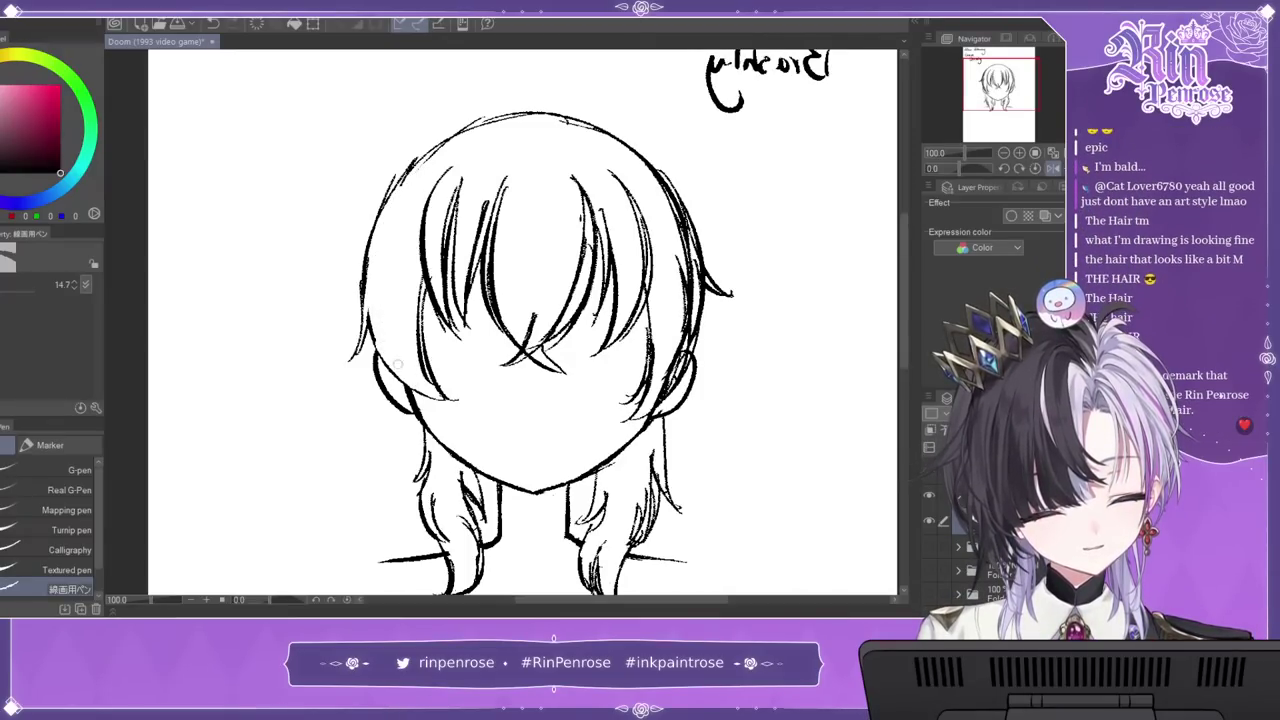
{"action": "left_click", "coordinate": [1038, 153]}
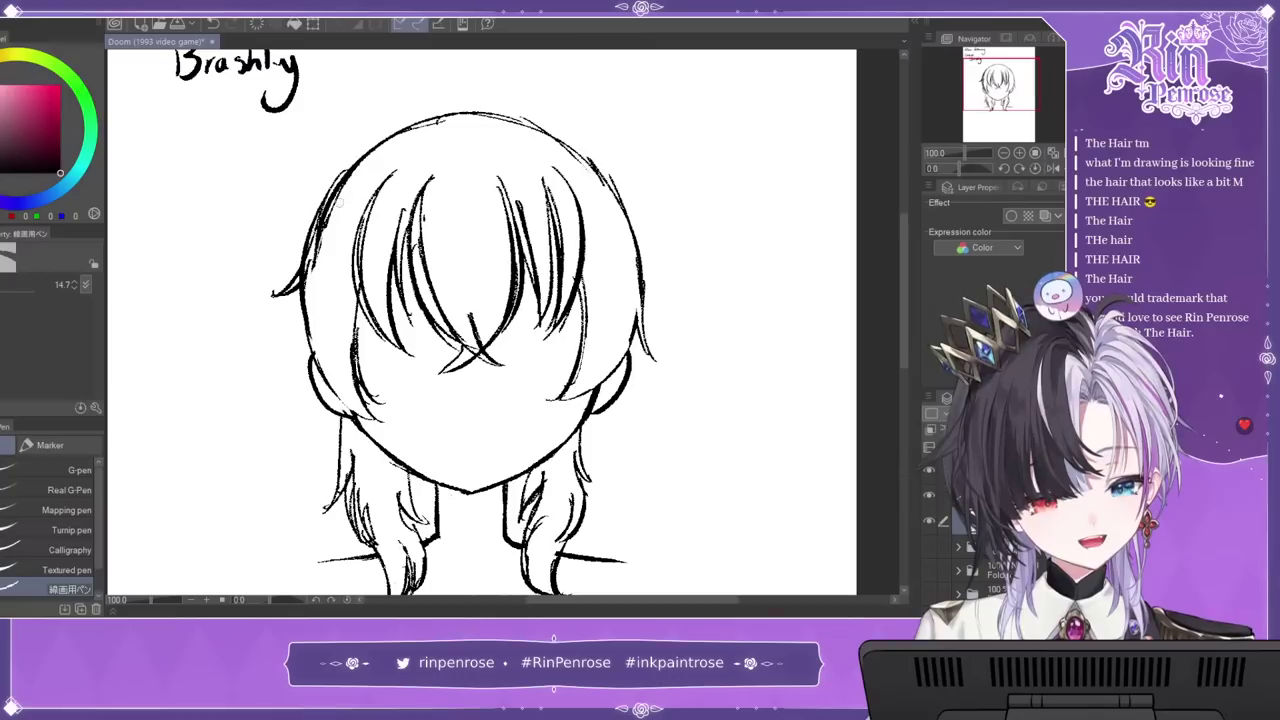
Step: Clear the extra strokes on the left hair contour and reinforce the hair outline over the top of the head
{"action": "key", "text": "ctrl+z"}
{"action": "key", "text": "ctrl+z"}
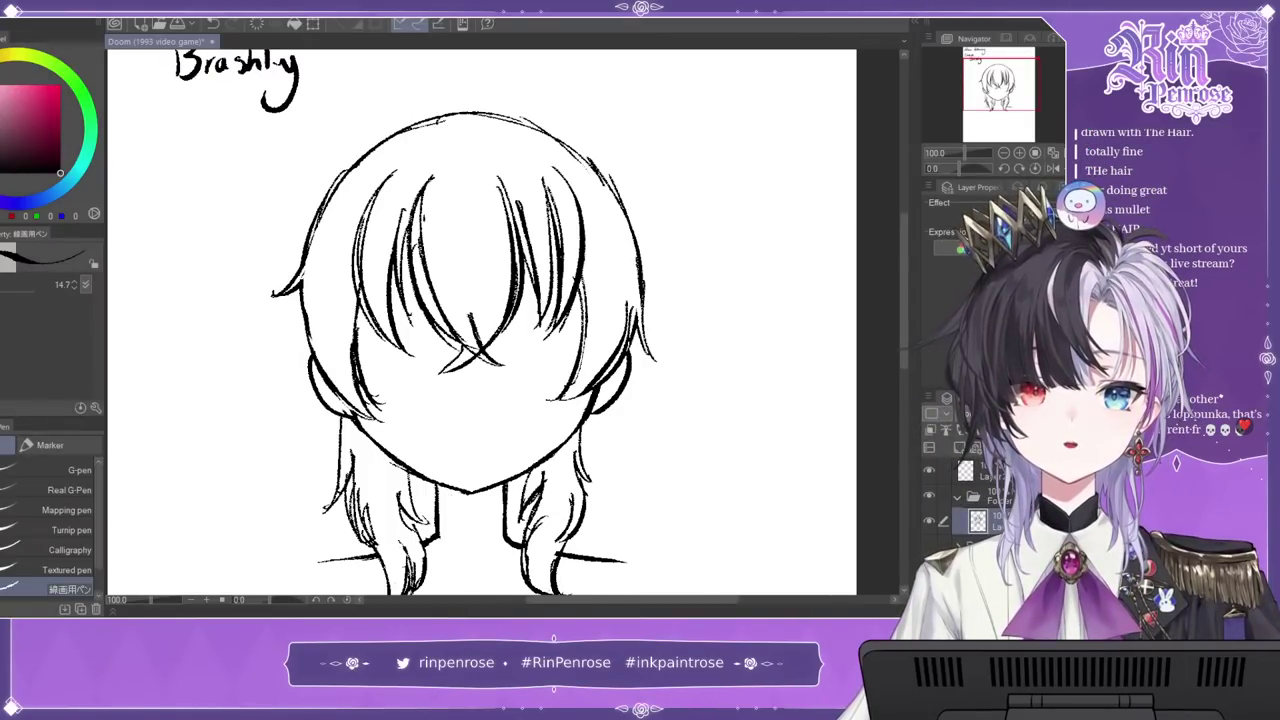
{"action": "left_click_drag", "start_coordinate": [952, 169], "coordinate": [948, 160]}
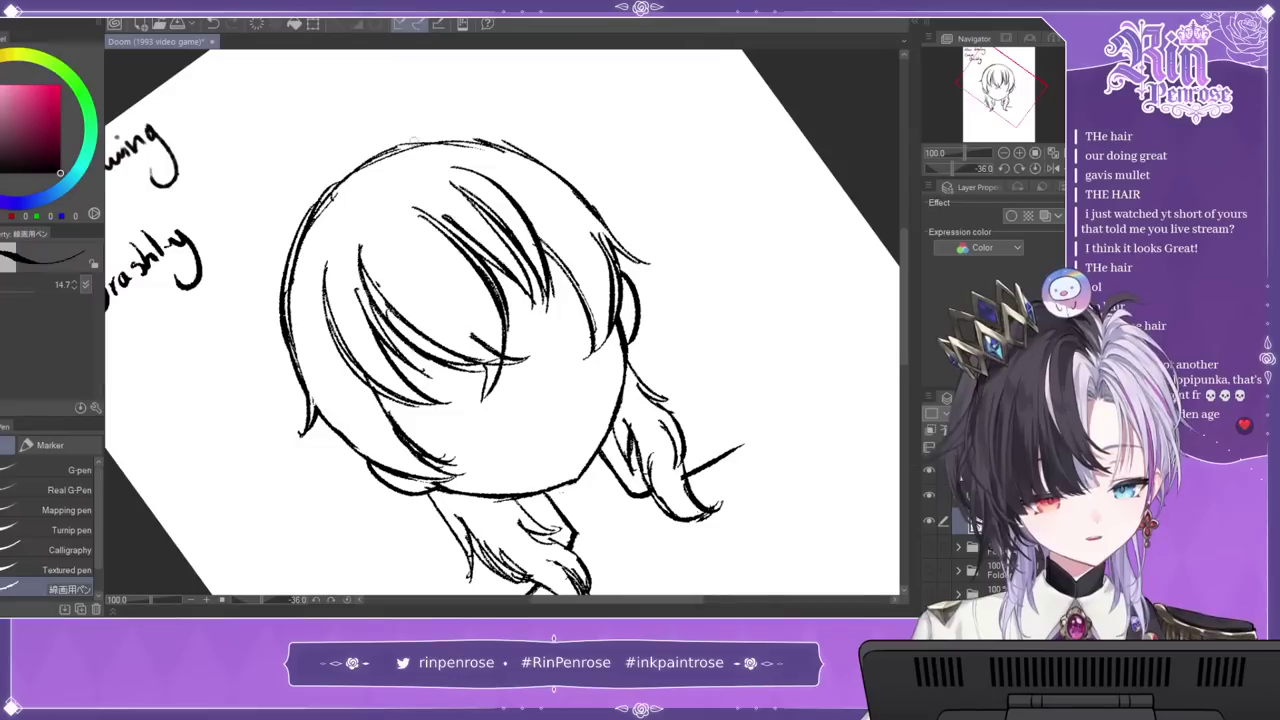
{"action": "left_click", "coordinate": [1035, 169]}
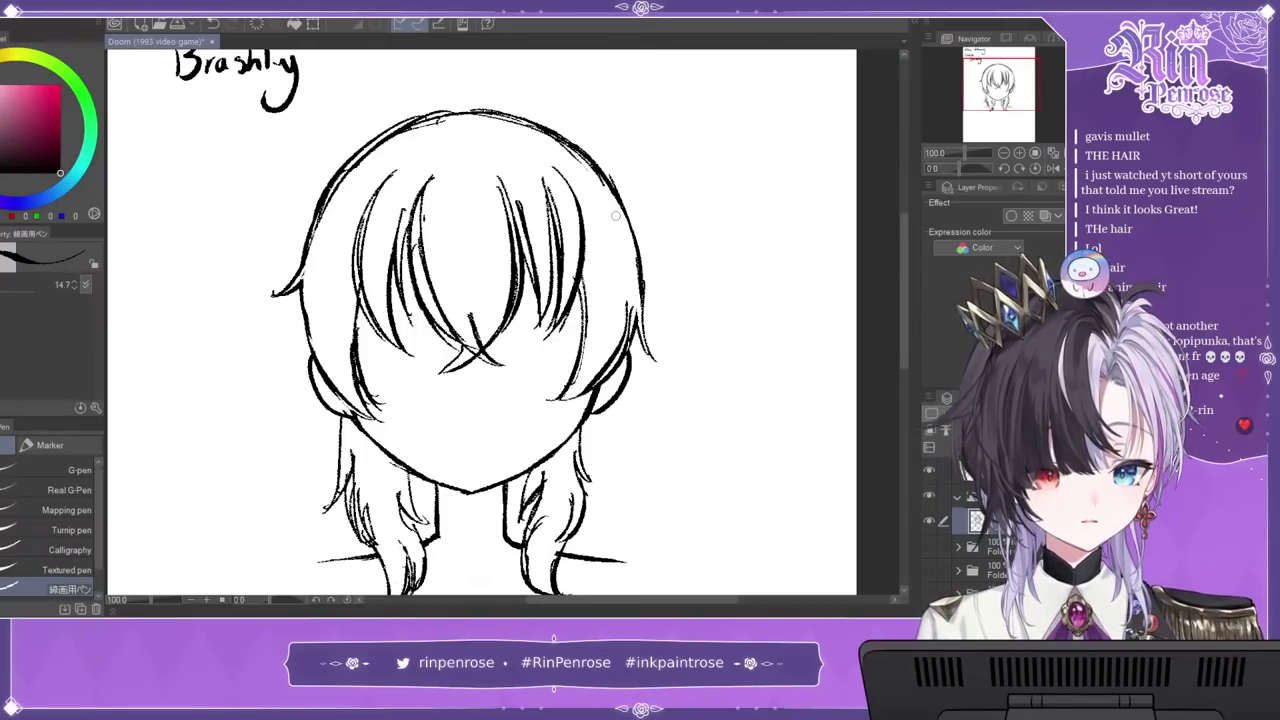
Step: Add loose pointed hair strands hanging below both ears along the outside of the neck hair
{"action": "left_click_drag", "start_coordinate": [632, 330], "coordinate": [626, 376]}
{"action": "left_click_drag", "start_coordinate": [628, 394], "coordinate": [612, 466]}
{"action": "left_click_drag", "start_coordinate": [612, 448], "coordinate": [588, 508]}
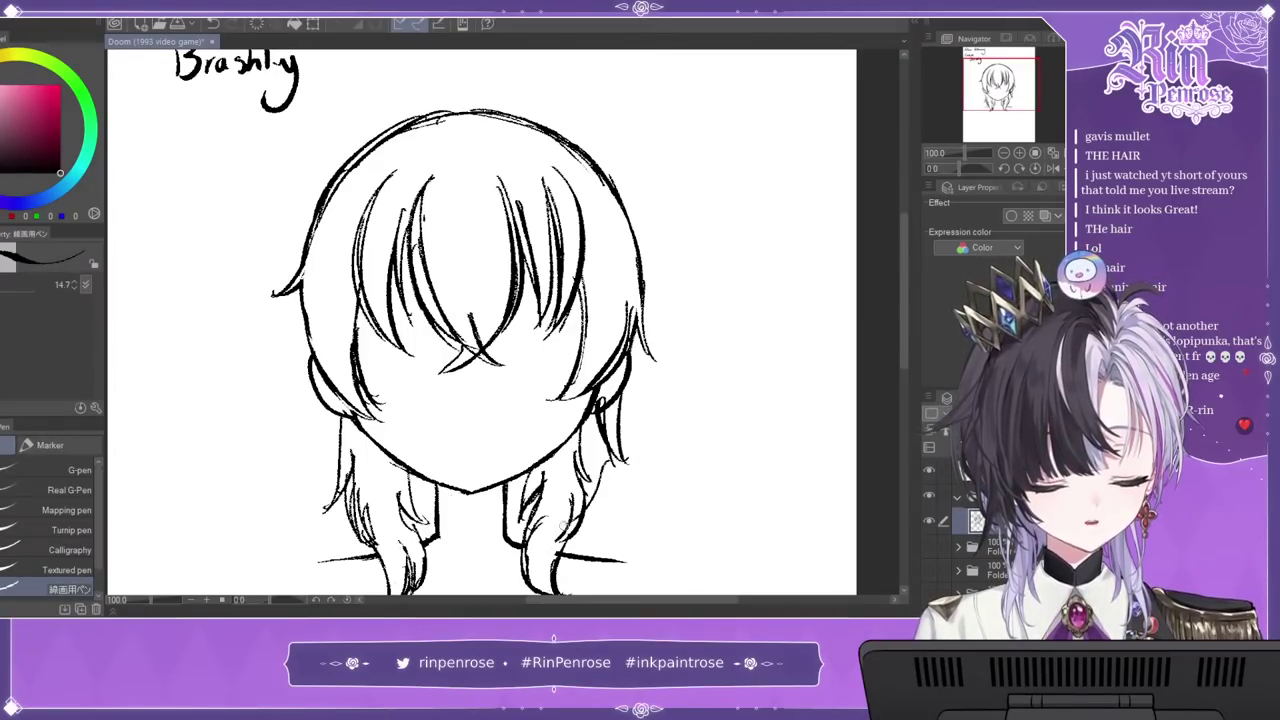
{"action": "left_click_drag", "start_coordinate": [316, 440], "coordinate": [332, 538]}
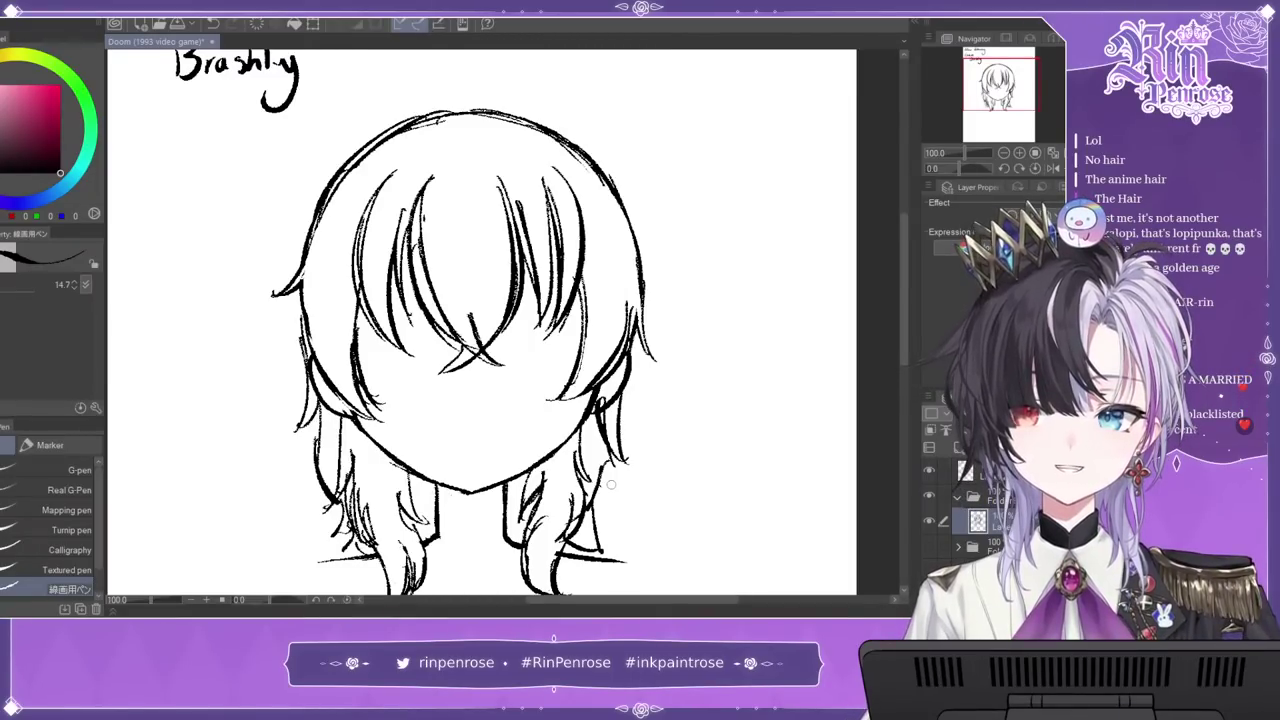
Step: Sketch crossed collar lines below the neck with a front garment edge running down, and undo the extra chest strokes
{"action": "left_click_drag", "start_coordinate": [500, 370], "coordinate": [481, 282]}
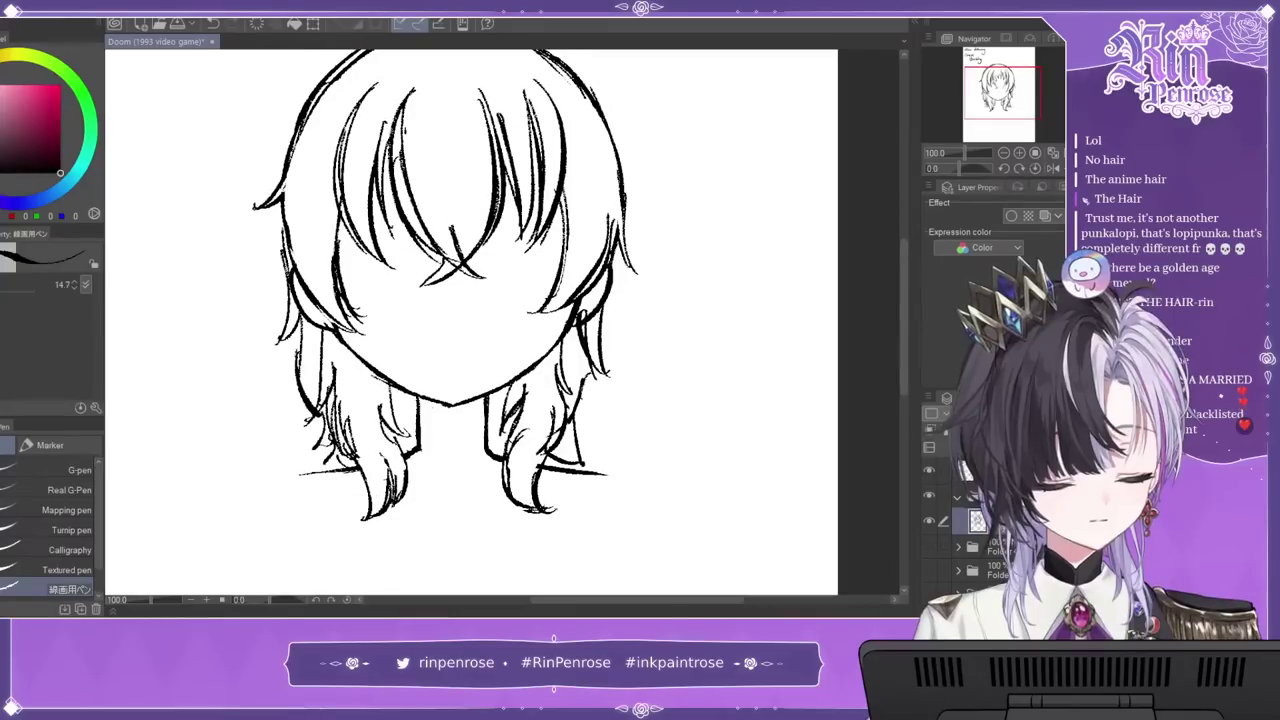
{"action": "scroll", "coordinate": [455, 320], "scroll_direction": "down", "scroll_amount": 2}
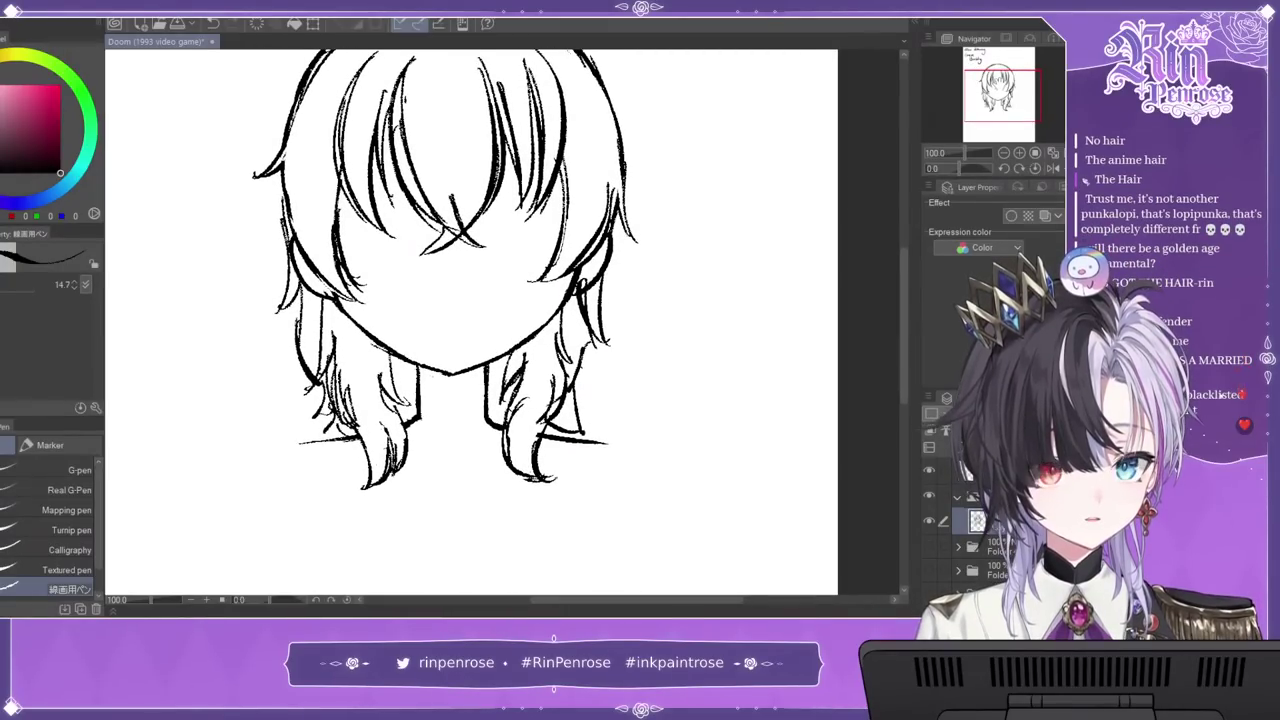
{"action": "left_click_drag", "start_coordinate": [484, 418], "coordinate": [418, 505]}
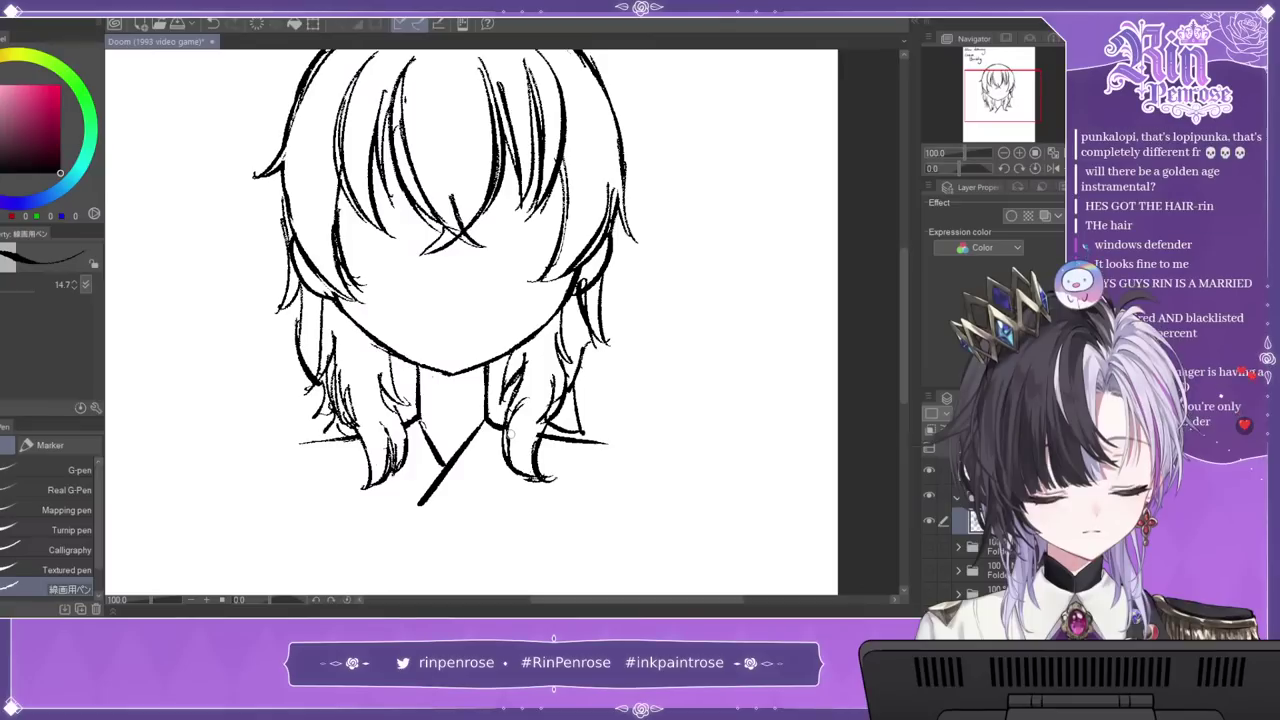
{"action": "mouse_move", "coordinate": [505, 465]}
{"action": "left_mouse_down"}
{"action": "mouse_move", "coordinate": [403, 512]}
{"action": "mouse_move", "coordinate": [380, 590]}
{"action": "left_mouse_up"}
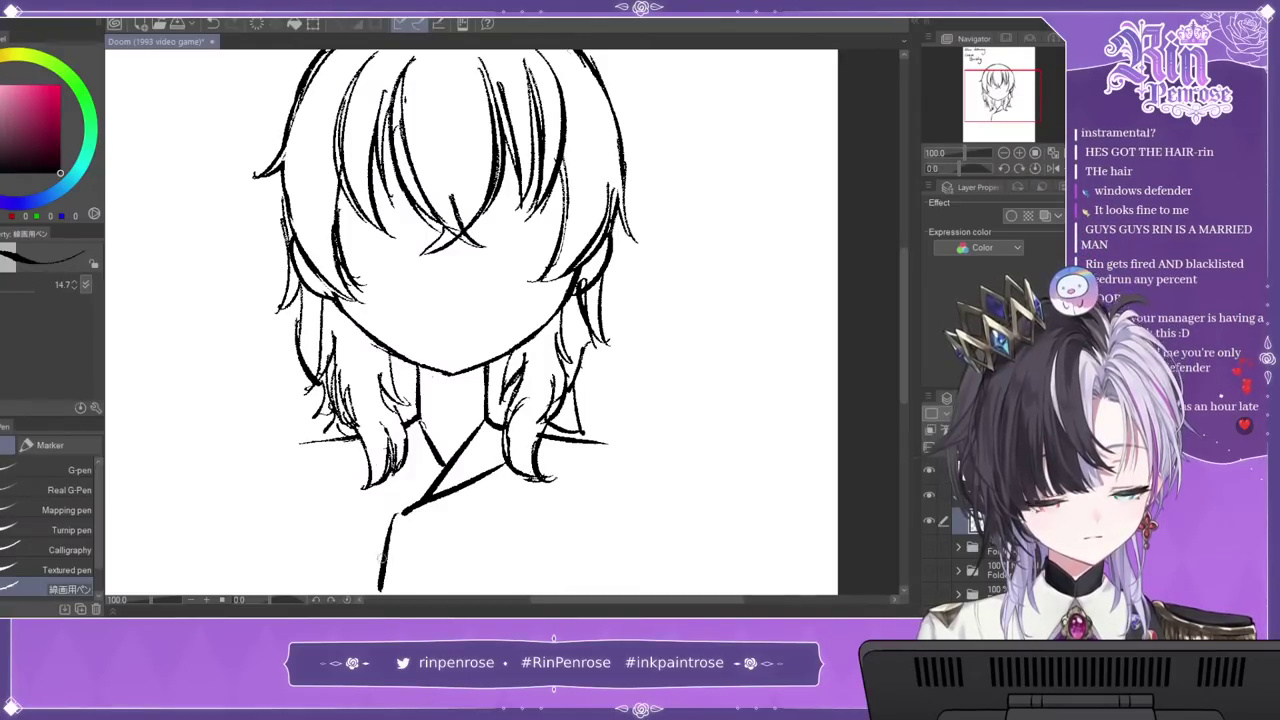
{"action": "left_click_drag", "start_coordinate": [512, 513], "coordinate": [522, 540]}
{"action": "left_click", "coordinate": [520, 563]}
{"action": "key", "text": "ctrl+z"}
{"action": "key", "text": "ctrl+z"}
{"action": "mouse_move", "coordinate": [791, 294]}
{"action": "left_mouse_down"}
{"action": "mouse_move", "coordinate": [725, 437]}
{"action": "mouse_move", "coordinate": [815, 373]}
{"action": "left_mouse_up"}
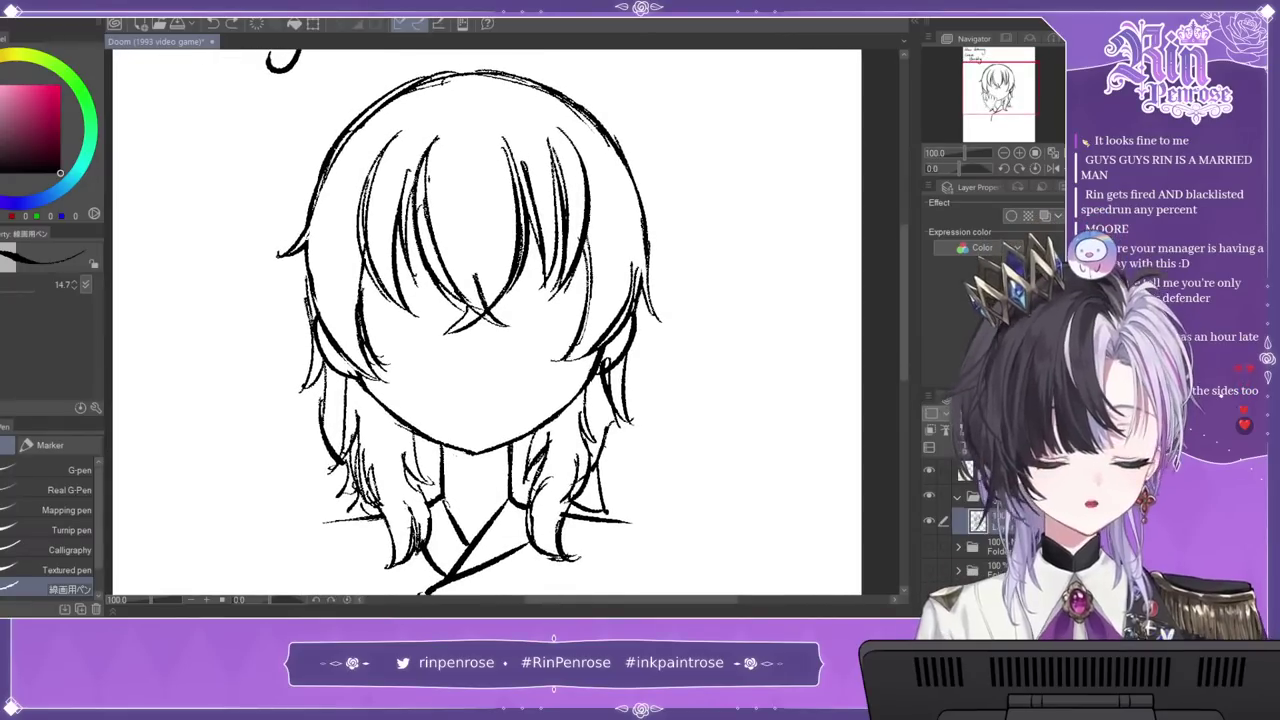
{"action": "mouse_move", "coordinate": [640, 190]}
{"action": "left_mouse_down"}
{"action": "mouse_move", "coordinate": [420, 290]}
{"action": "mouse_move", "coordinate": [258, 305]}
{"action": "left_mouse_up"}
{"action": "key", "text": "ctrl+z"}
{"action": "mouse_move", "coordinate": [640, 190]}
{"action": "left_mouse_down"}
{"action": "mouse_move", "coordinate": [600, 130]}
{"action": "mouse_move", "coordinate": [275, 258]}
{"action": "left_mouse_up"}
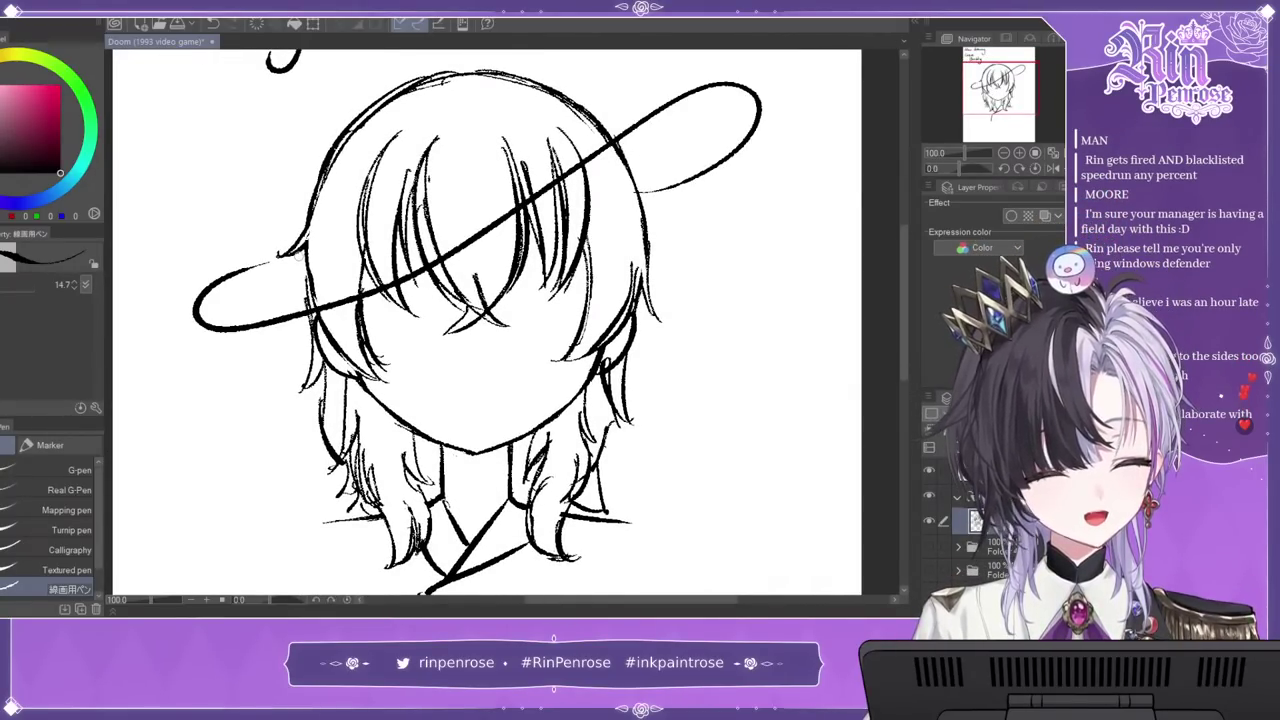
{"action": "key", "text": "ctrl+z"}
{"action": "mouse_move", "coordinate": [640, 190]}
{"action": "left_mouse_down"}
{"action": "mouse_move", "coordinate": [585, 153]}
{"action": "mouse_move", "coordinate": [245, 275]}
{"action": "left_mouse_up"}
{"action": "key", "text": "ctrl+z"}
Step: Draw a wide tilted hat brim across the forehead and delete the head and hair lines above its lower edge
{"action": "left_click_drag", "start_coordinate": [640, 190], "coordinate": [338, 257]}
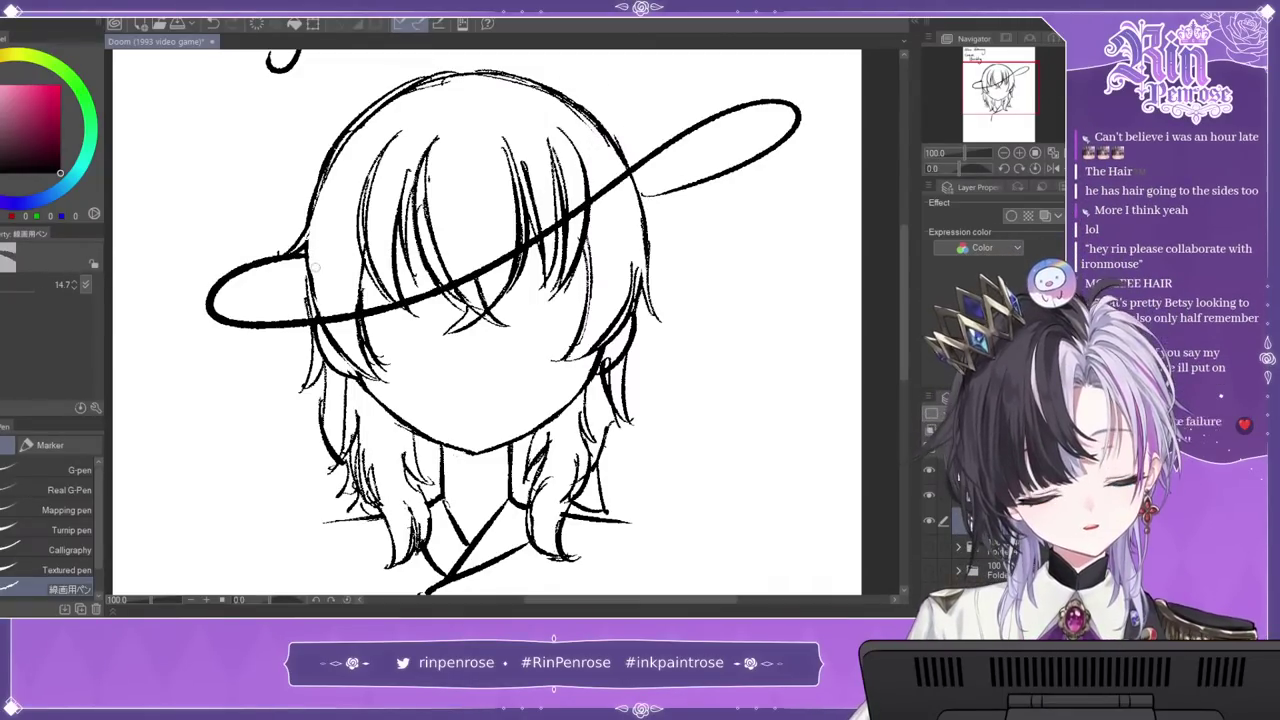
{"action": "left_click_drag", "start_coordinate": [962, 169], "coordinate": [947, 174]}
{"action": "key", "text": "m"}
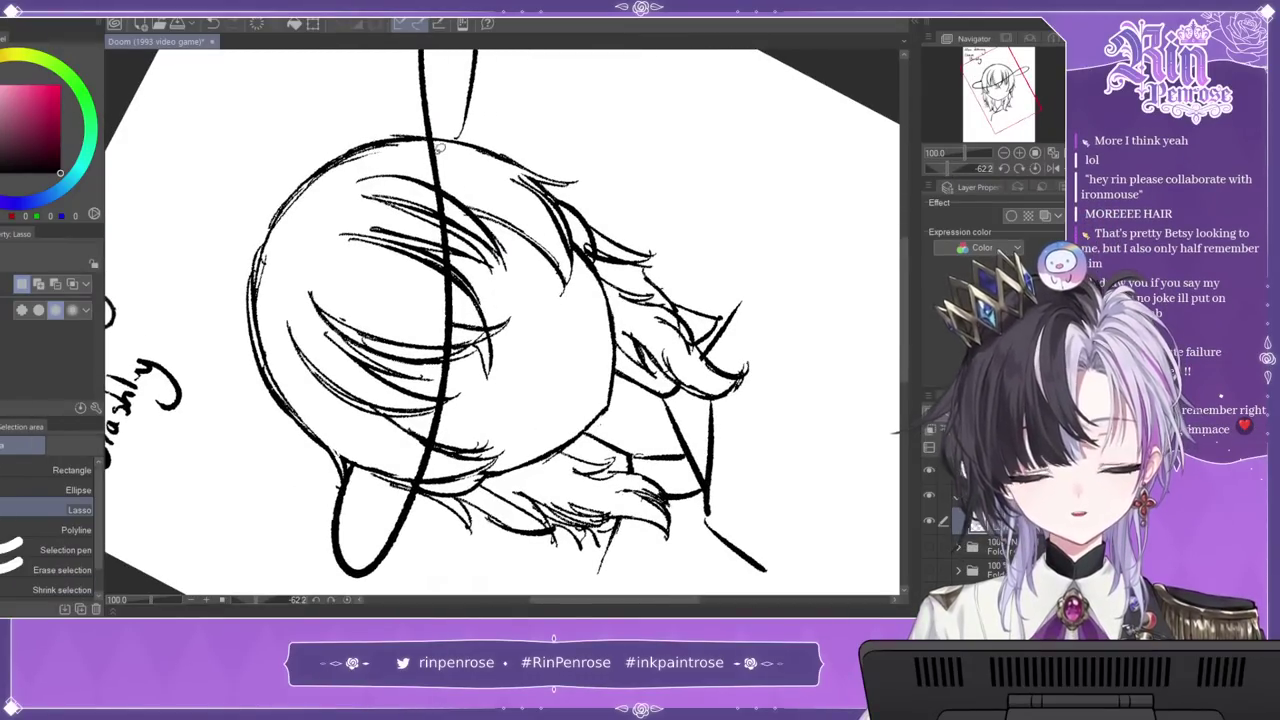
{"action": "left_click_drag", "start_coordinate": [436, 147], "coordinate": [424, 386]}
{"action": "mouse_move", "coordinate": [346, 480]}
{"action": "left_mouse_down"}
{"action": "mouse_move", "coordinate": [272, 134]}
{"action": "mouse_move", "coordinate": [430, 140]}
{"action": "left_mouse_up"}
{"action": "key", "text": "Delete"}
{"action": "key", "text": "ctrl+d"}
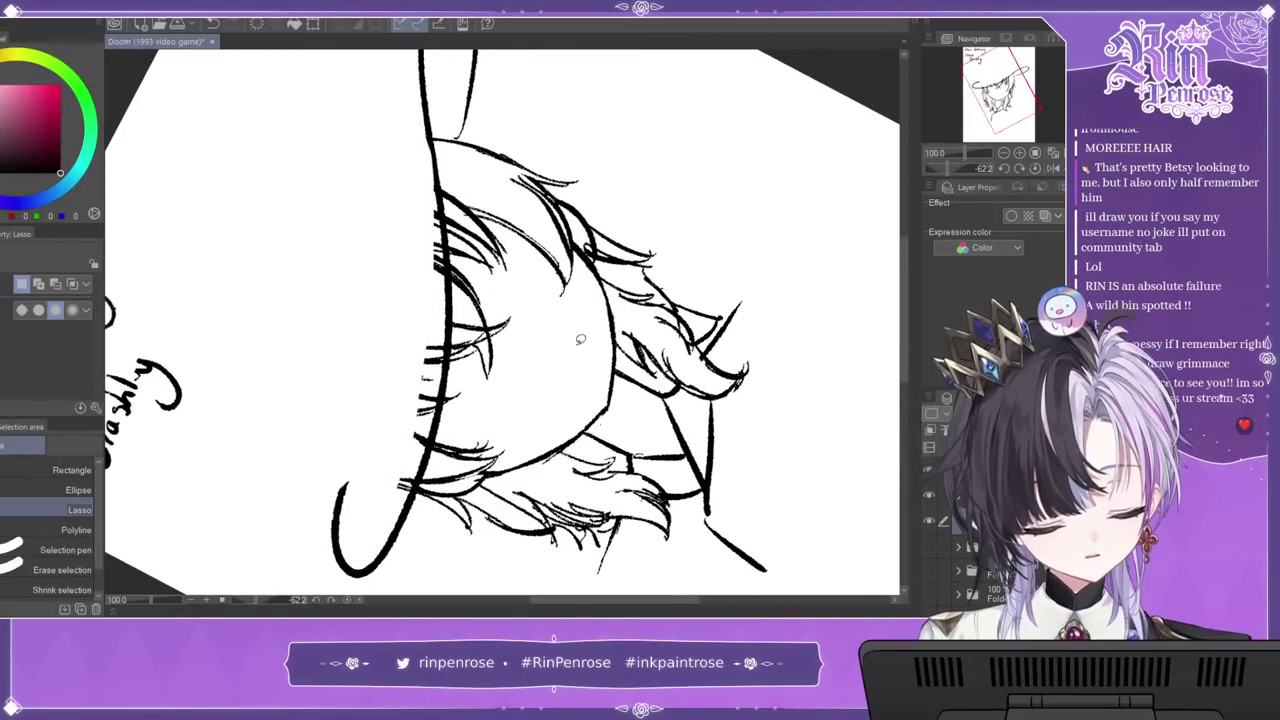
{"action": "left_click", "coordinate": [1035, 168]}
{"action": "key", "text": "p"}
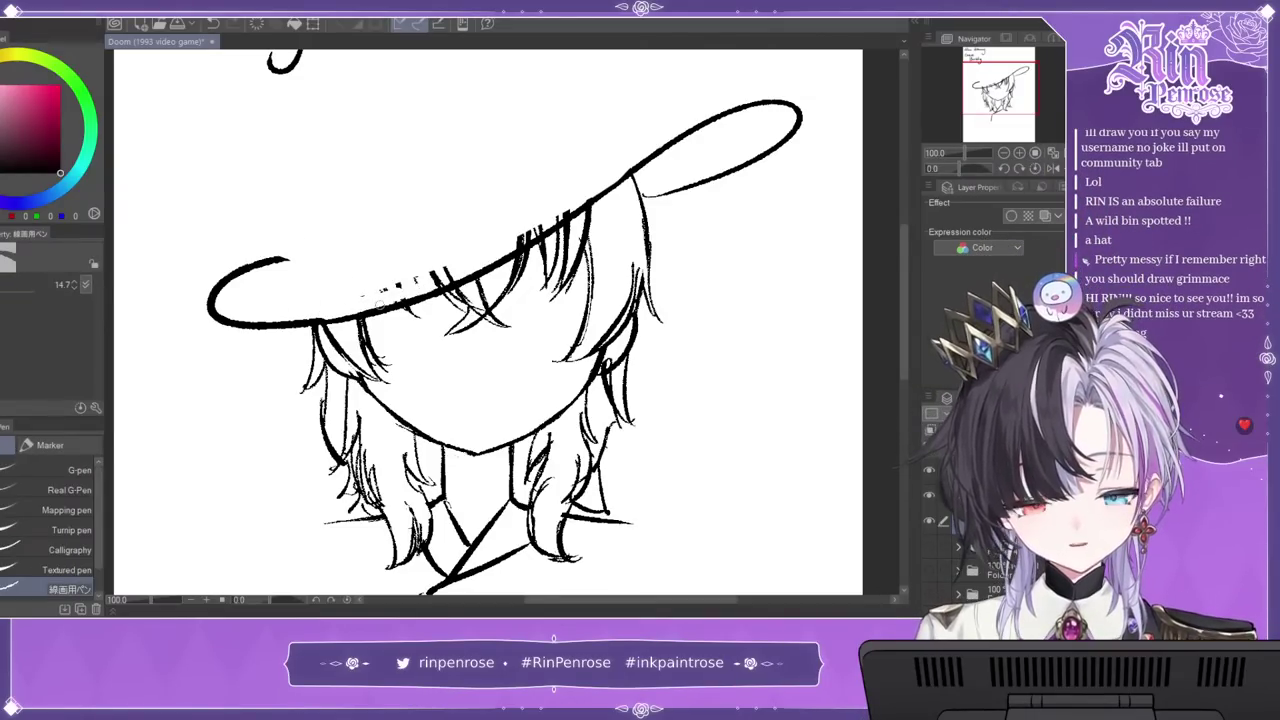
{"action": "left_click_drag", "start_coordinate": [408, 290], "coordinate": [540, 226]}
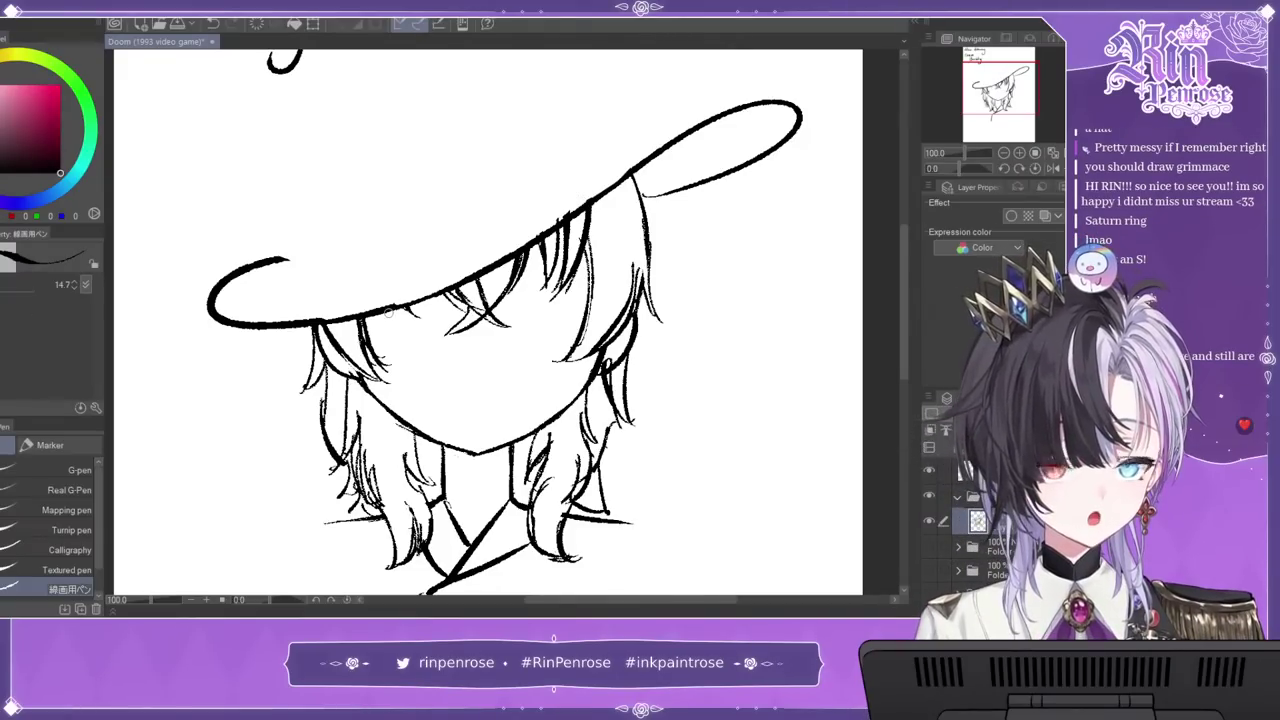
Step: Draw pointed drooping tips at both ends of the hat brim and push the brim ends inward with Liquify
{"action": "left_click_drag", "start_coordinate": [213, 292], "coordinate": [216, 383]}
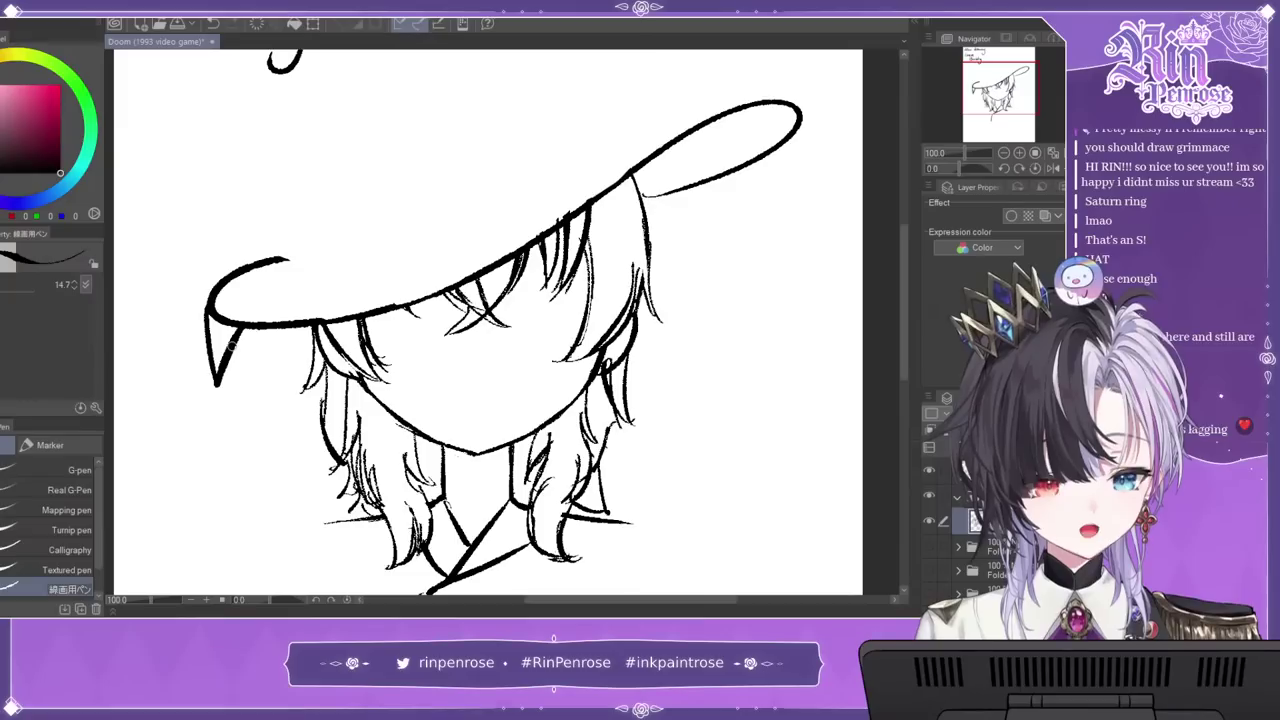
{"action": "mouse_move", "coordinate": [798, 122]}
{"action": "left_mouse_down"}
{"action": "mouse_move", "coordinate": [786, 224]}
{"action": "mouse_move", "coordinate": [750, 112]}
{"action": "left_mouse_up"}
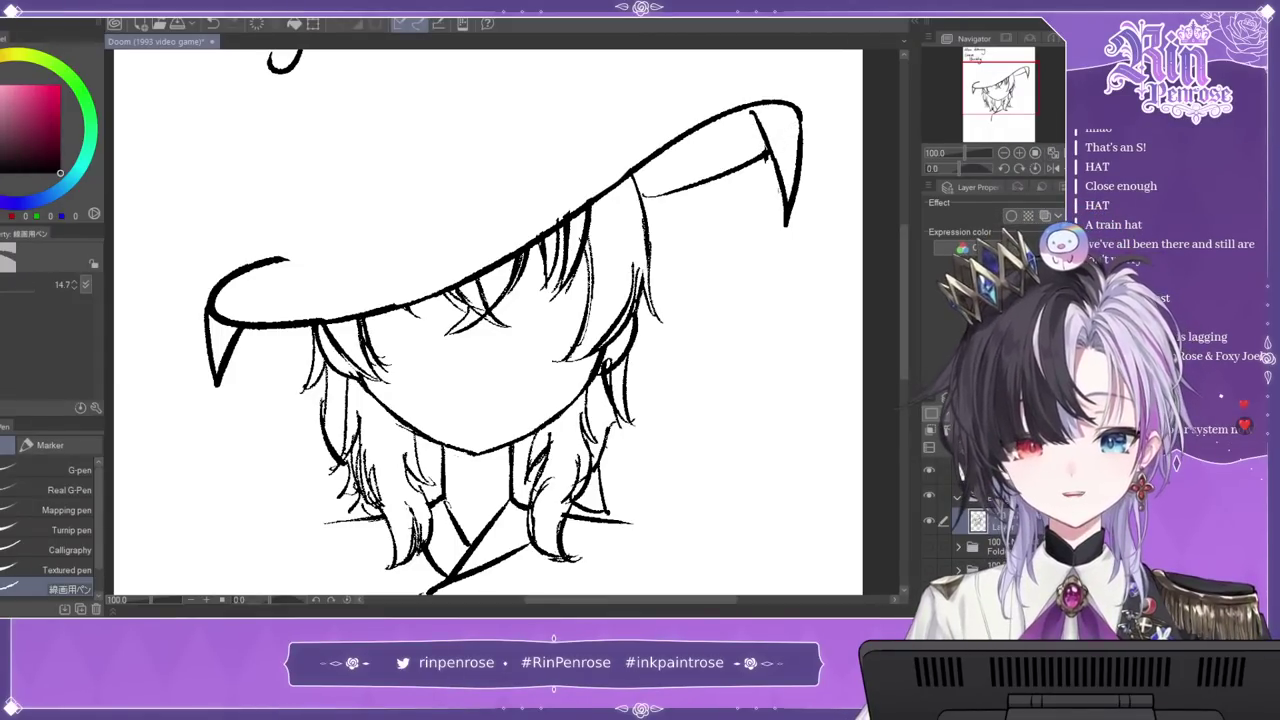
{"action": "key", "text": "j"}
{"action": "left_click_drag", "start_coordinate": [780, 146], "coordinate": [738, 160]}
{"action": "left_click_drag", "start_coordinate": [180, 324], "coordinate": [205, 308]}
{"action": "mouse_move", "coordinate": [751, 163]}
{"action": "left_mouse_down"}
{"action": "mouse_move", "coordinate": [755, 150]}
{"action": "mouse_move", "coordinate": [758, 183]}
{"action": "mouse_move", "coordinate": [737, 177]}
{"action": "left_mouse_up"}
{"action": "key", "text": "ctrl+z"}
{"action": "key", "text": "ctrl+z"}
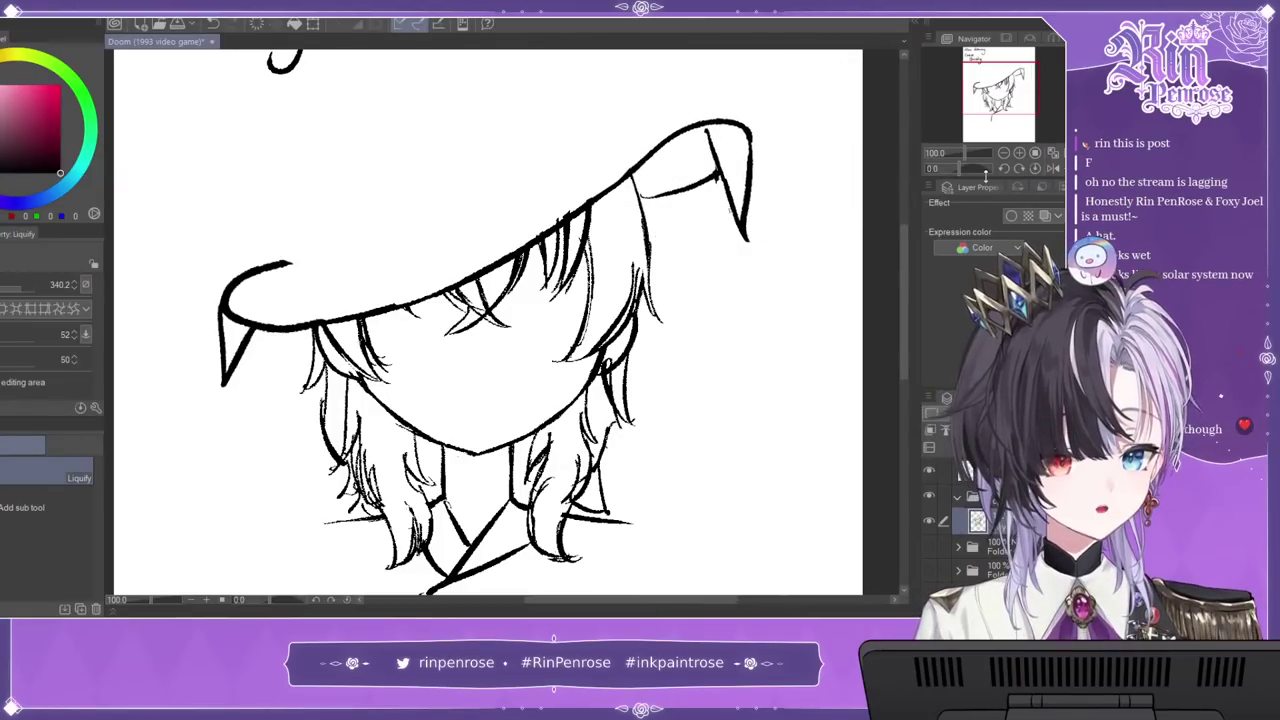
Step: Draw the curved upper edge of the brim and the two vertical sides of the hat's crown
{"action": "left_click_drag", "start_coordinate": [1019, 90], "coordinate": [1018, 88]}
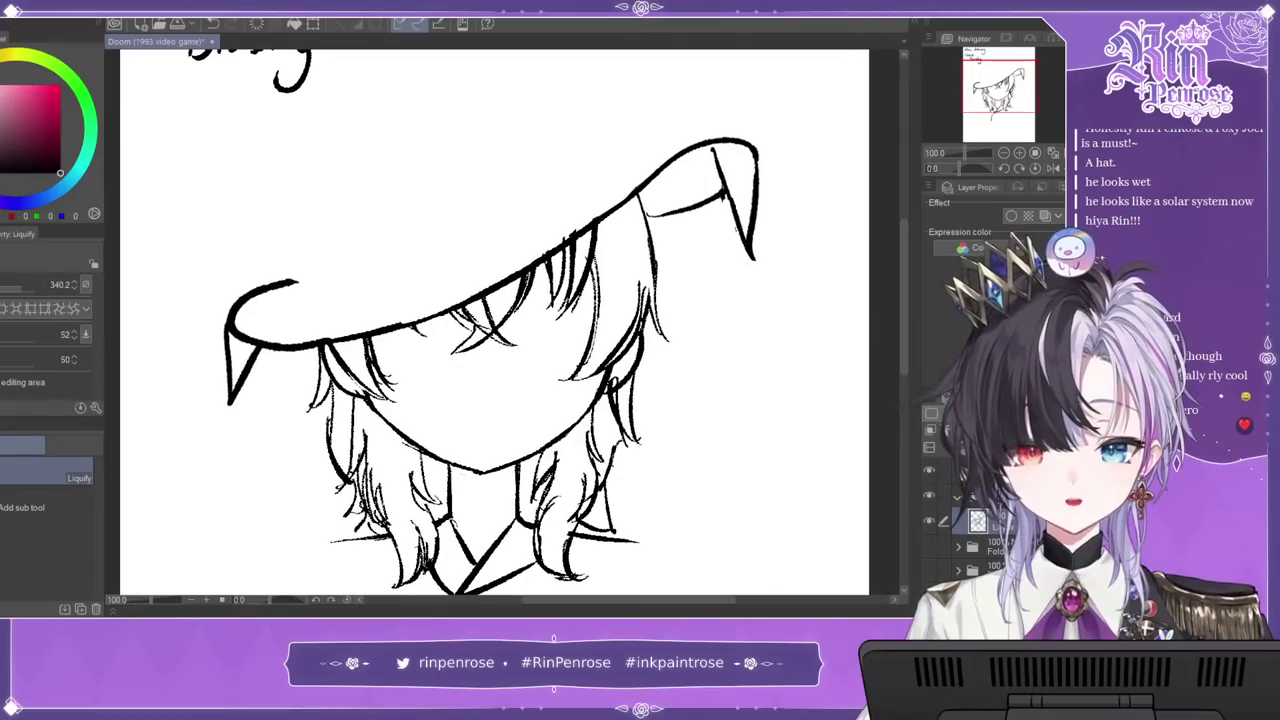
{"action": "key", "text": "p"}
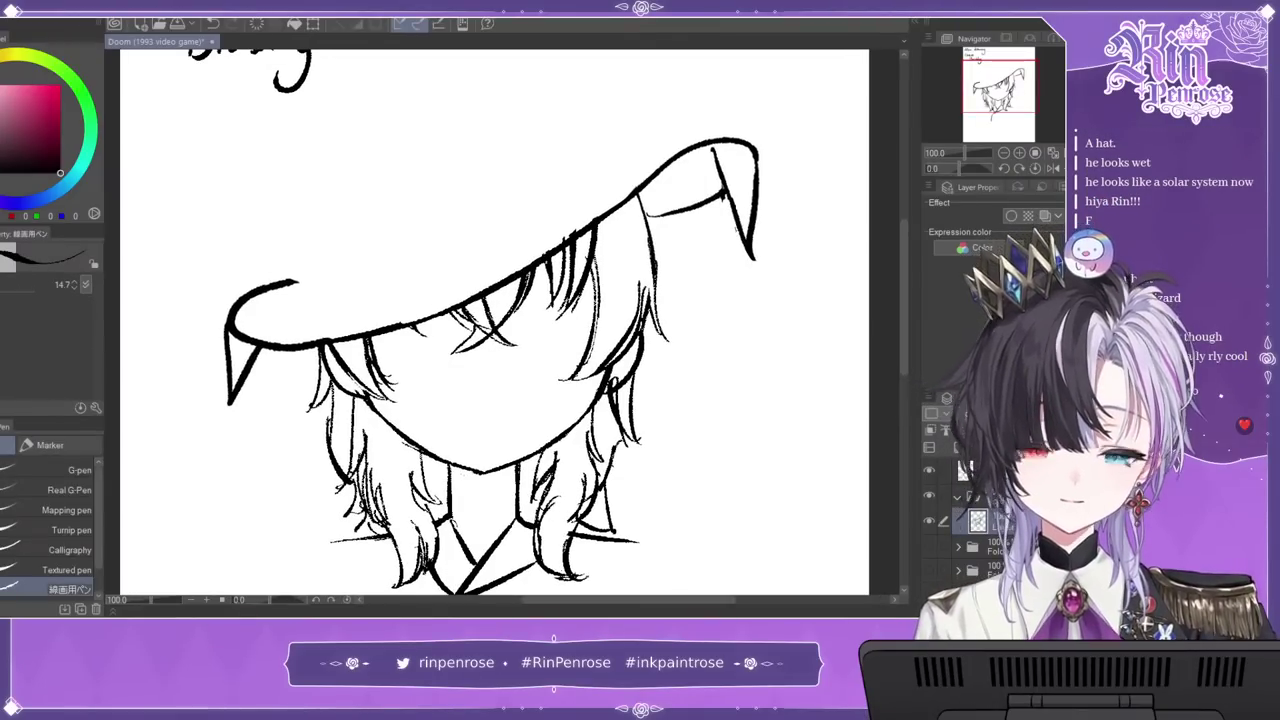
{"action": "left_click_drag", "start_coordinate": [300, 285], "coordinate": [425, 287]}
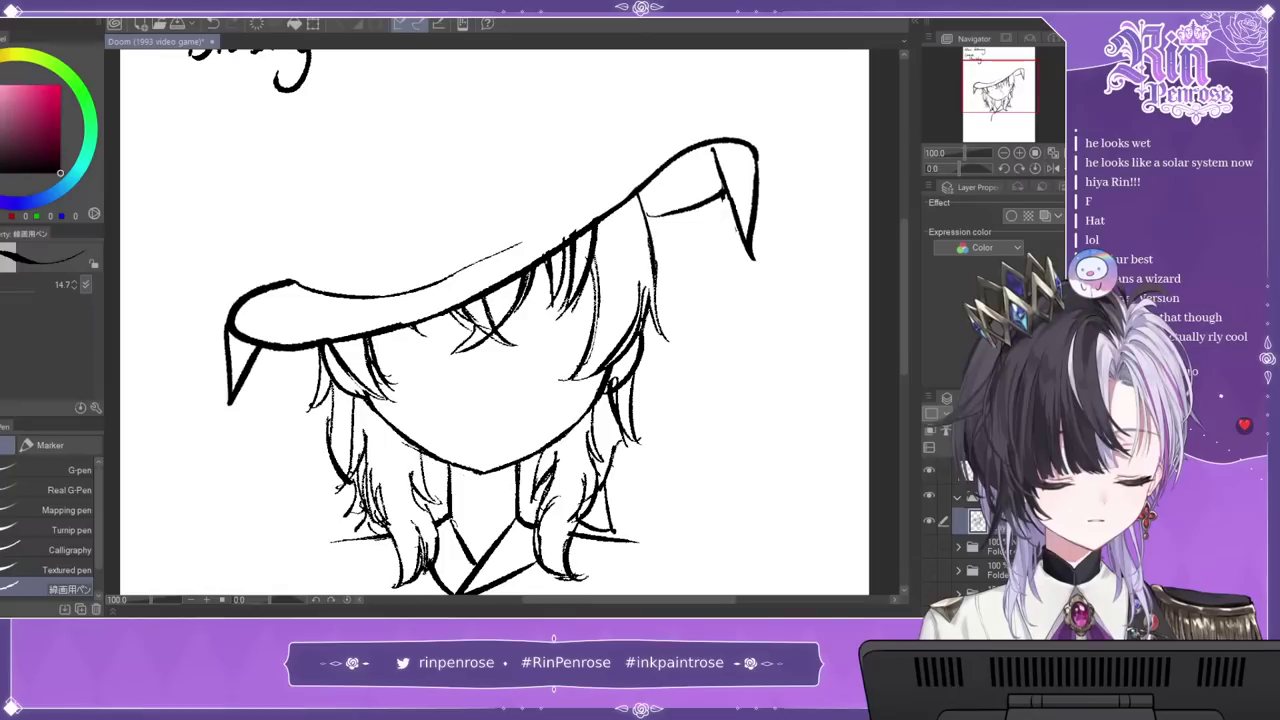
{"action": "left_click_drag", "start_coordinate": [510, 260], "coordinate": [523, 298]}
{"action": "left_click_drag", "start_coordinate": [306, 318], "coordinate": [309, 150]}
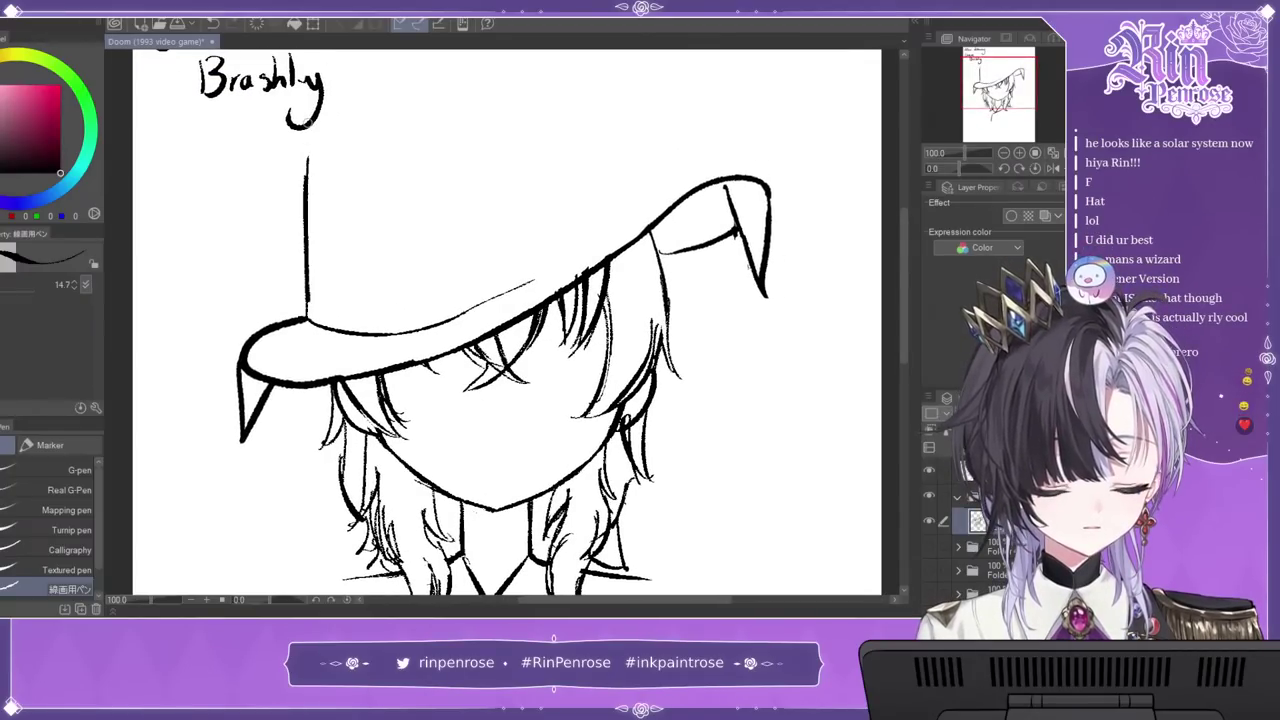
{"action": "left_click_drag", "start_coordinate": [692, 189], "coordinate": [558, 260]}
{"action": "left_click_drag", "start_coordinate": [625, 221], "coordinate": [505, 292]}
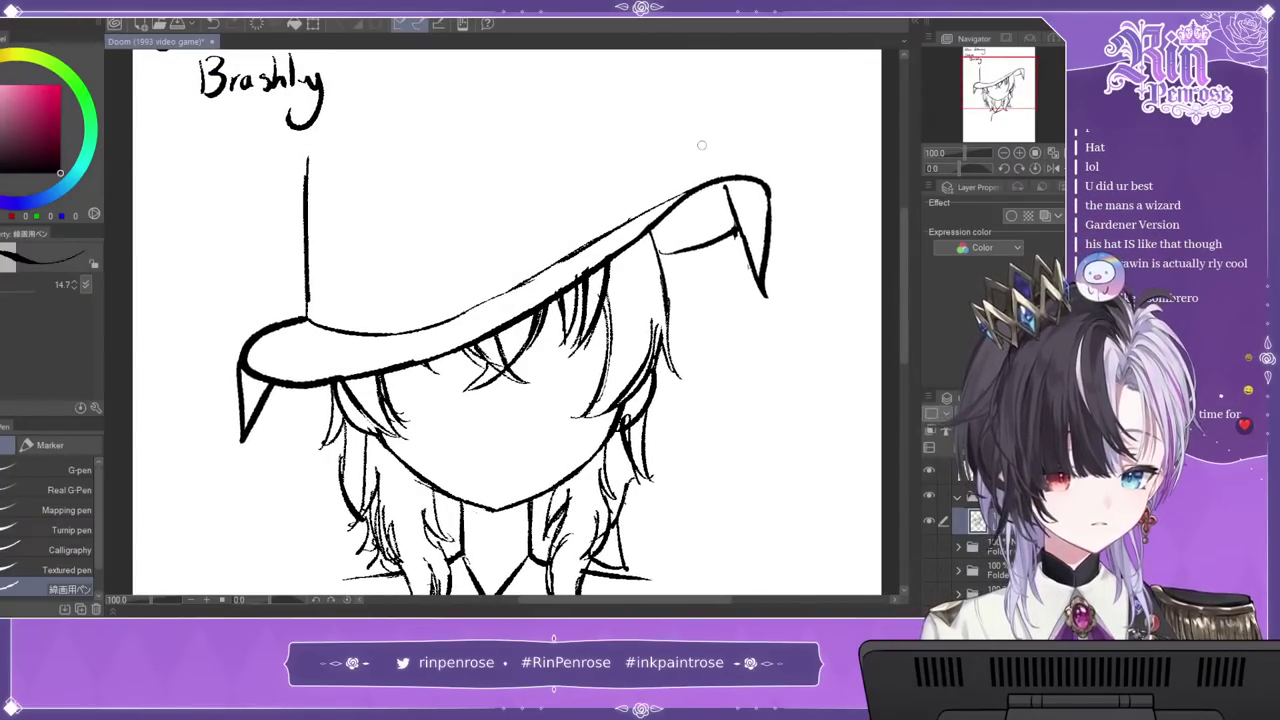
{"action": "mouse_move", "coordinate": [660, 204]}
{"action": "left_mouse_down"}
{"action": "mouse_move", "coordinate": [659, 86]}
{"action": "mouse_move", "coordinate": [666, 219]}
{"action": "mouse_move", "coordinate": [702, 131]}
{"action": "left_mouse_up"}
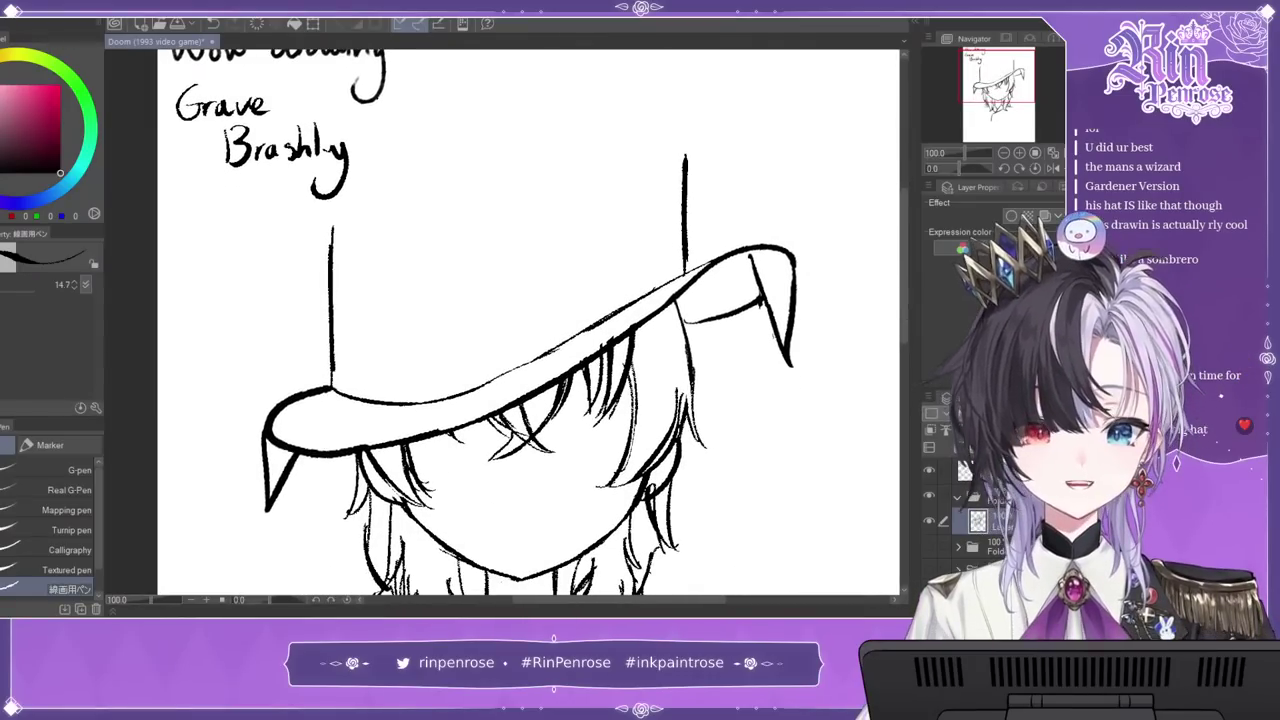
Step: Move the character sketch layer farther down the page and extend the left side of the hat's crown upward
{"action": "key", "text": "k"}
{"action": "left_click_drag", "start_coordinate": [595, 165], "coordinate": [590, 282]}
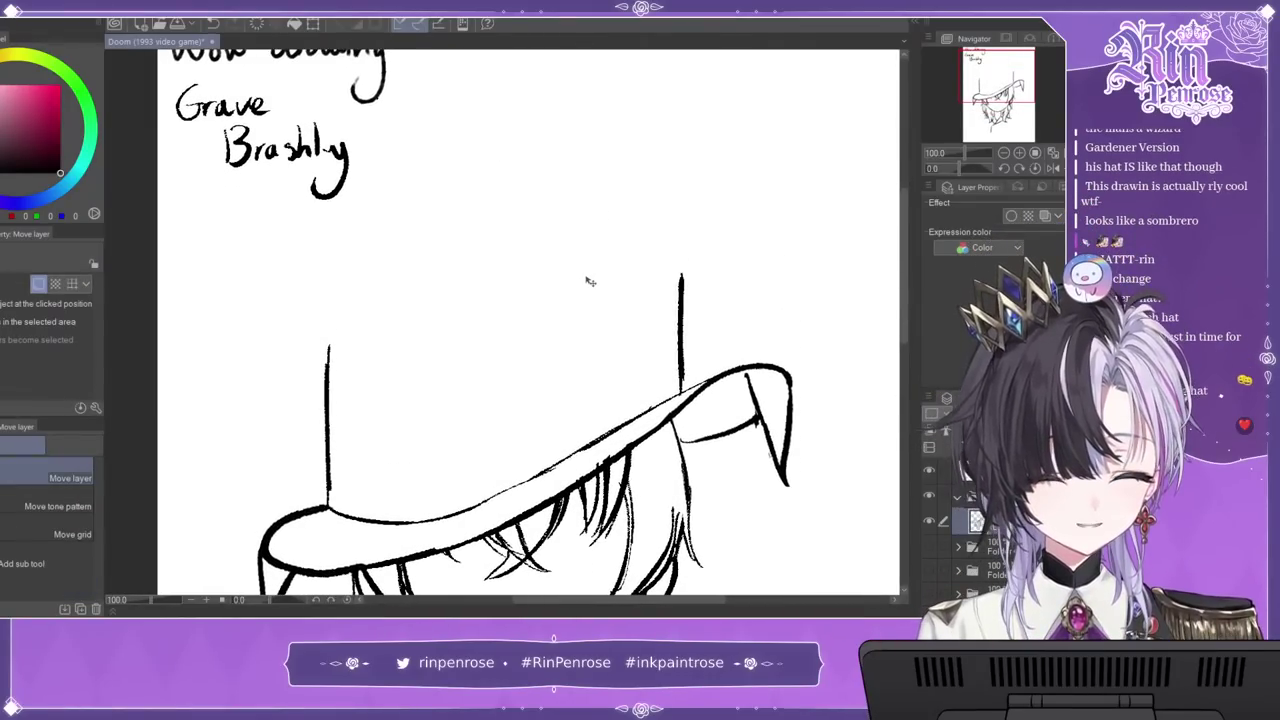
{"action": "key", "text": "p"}
{"action": "left_click_drag", "start_coordinate": [325, 395], "coordinate": [325, 253]}
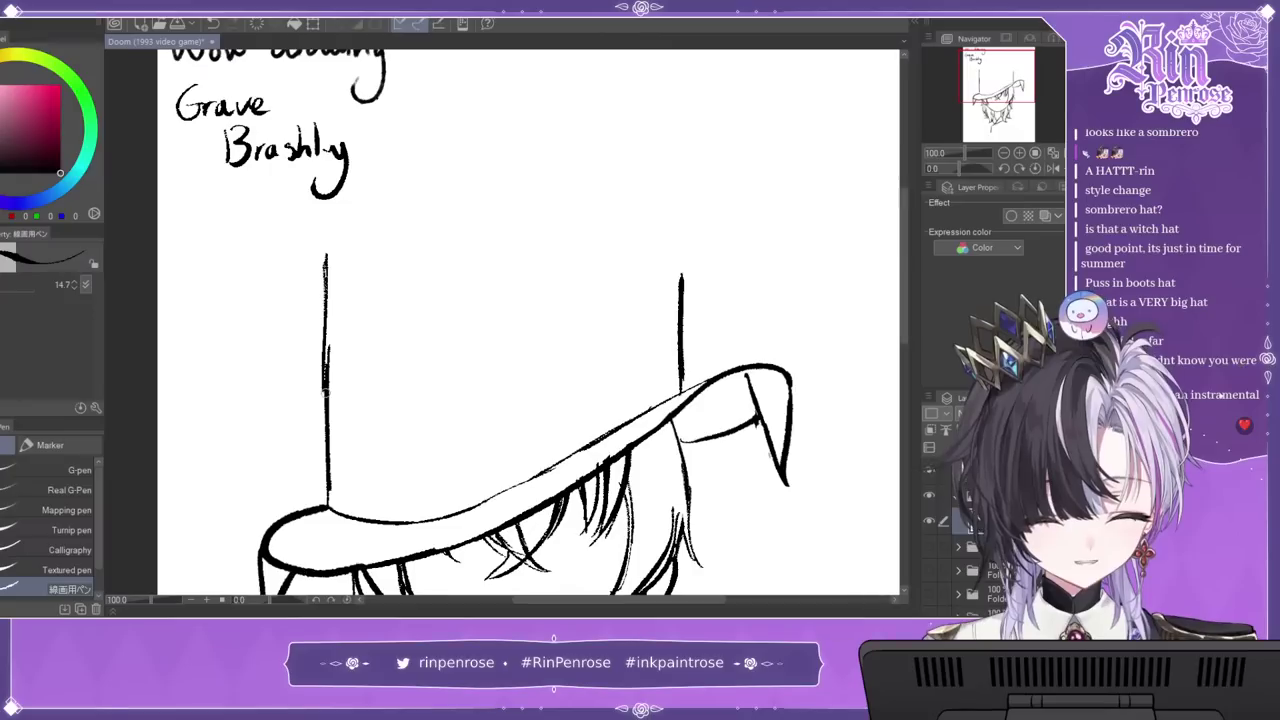
Step: Draw the hat's top with a dipping front edge and a curved back rim joining both crown sides
{"action": "mouse_move", "coordinate": [681, 300]}
{"action": "left_mouse_down"}
{"action": "mouse_move", "coordinate": [680, 234]}
{"action": "mouse_move", "coordinate": [460, 272]}
{"action": "mouse_move", "coordinate": [329, 237]}
{"action": "mouse_move", "coordinate": [400, 214]}
{"action": "mouse_move", "coordinate": [640, 282]}
{"action": "mouse_move", "coordinate": [667, 222]}
{"action": "mouse_move", "coordinate": [472, 199]}
{"action": "left_mouse_up"}
{"action": "key", "text": "ctrl+z"}
{"action": "mouse_move", "coordinate": [384, 207]}
{"action": "left_mouse_down"}
{"action": "mouse_move", "coordinate": [516, 203]}
{"action": "mouse_move", "coordinate": [628, 222]}
{"action": "left_mouse_up"}
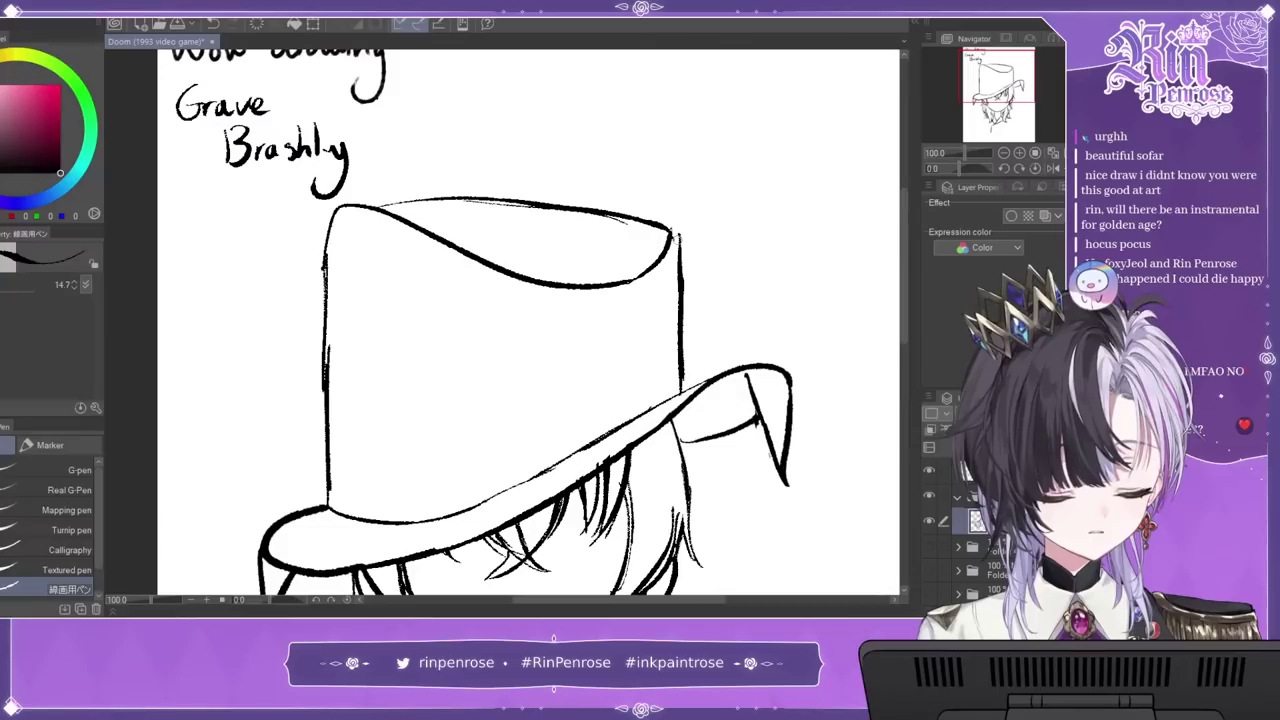
{"action": "key", "text": "ctrl+z"}
{"action": "key", "text": "ctrl+z"}
{"action": "key", "text": "ctrl+z"}
{"action": "mouse_move", "coordinate": [349, 204]}
{"action": "left_mouse_down"}
{"action": "mouse_move", "coordinate": [544, 194]}
{"action": "mouse_move", "coordinate": [668, 220]}
{"action": "left_mouse_up"}
Step: Draw a curved hat band line around the lower part of the crown, above the brim
{"action": "scroll", "coordinate": [701, 187], "scroll_direction": "down", "scroll_amount": 5}
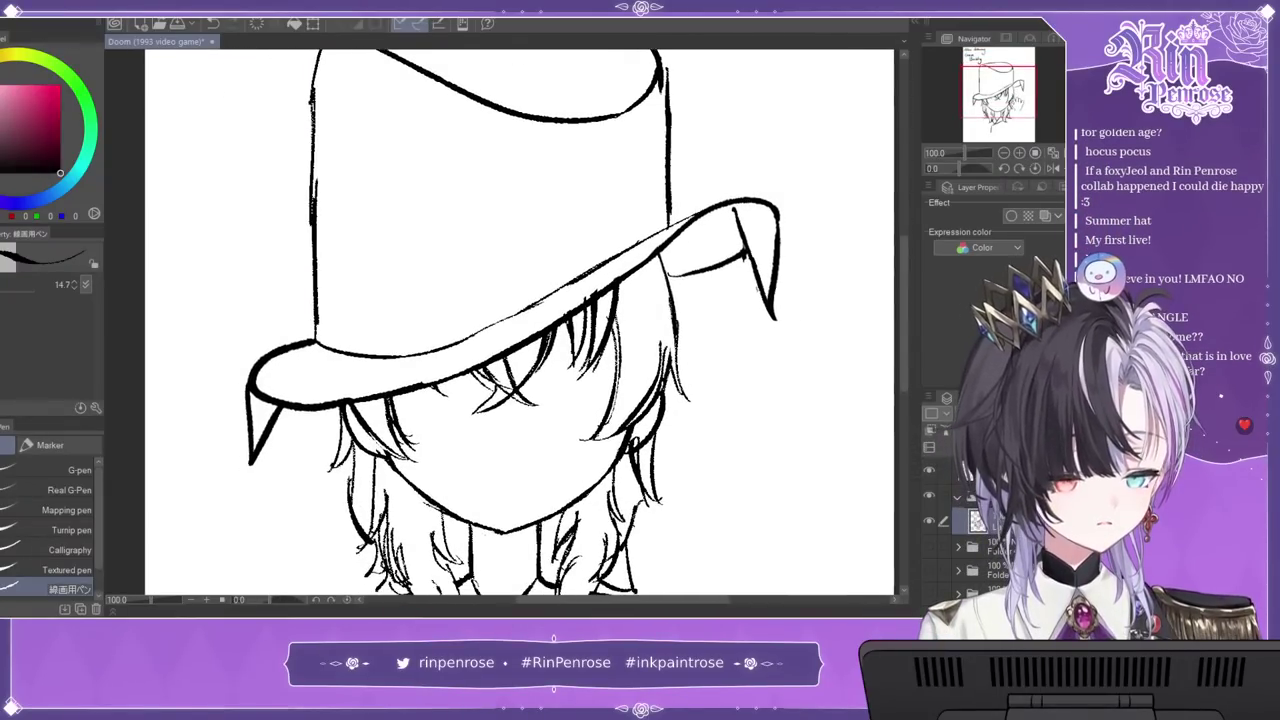
{"action": "mouse_move", "coordinate": [308, 187]}
{"action": "left_mouse_down"}
{"action": "mouse_move", "coordinate": [524, 240]}
{"action": "mouse_move", "coordinate": [556, 230]}
{"action": "left_mouse_up"}
{"action": "mouse_move", "coordinate": [400, 218]}
{"action": "left_mouse_down"}
{"action": "mouse_move", "coordinate": [601, 178]}
{"action": "mouse_move", "coordinate": [646, 149]}
{"action": "left_mouse_up"}
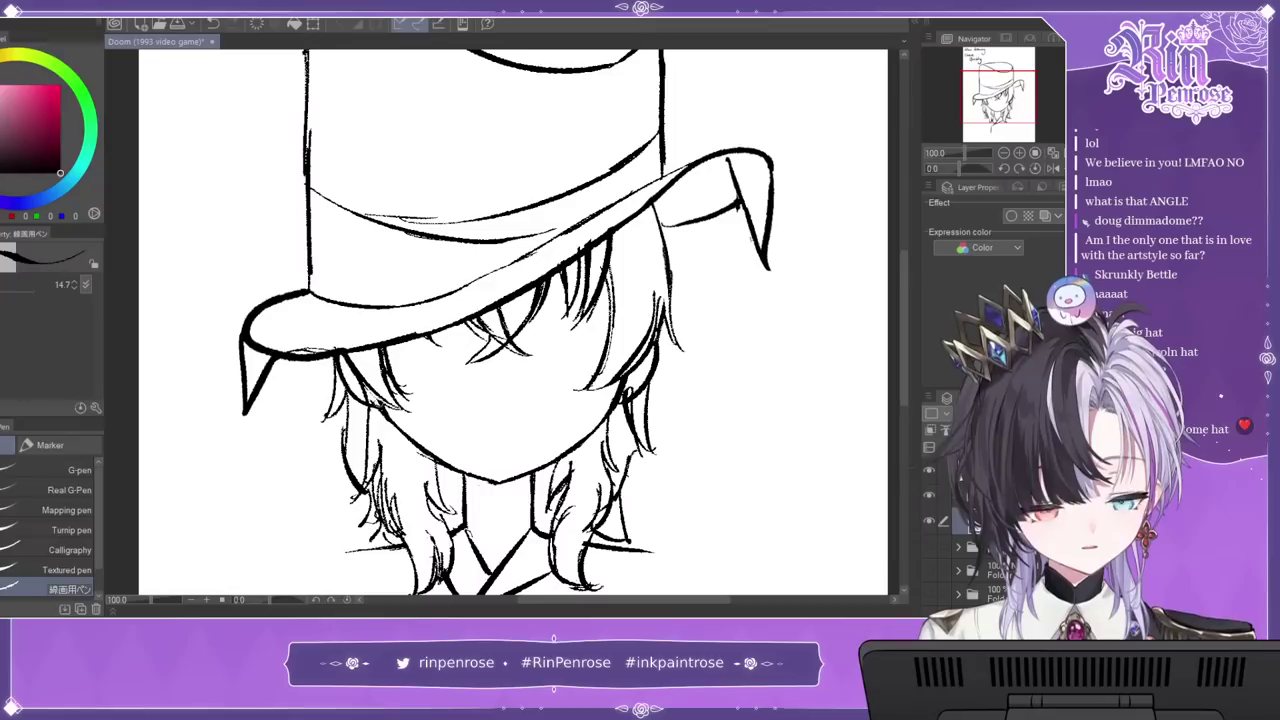
Step: Add scalloped, jagged notches along the lower edge of the hat brim above the bangs
{"action": "mouse_move", "coordinate": [400, 330]}
{"action": "left_mouse_down"}
{"action": "mouse_move", "coordinate": [376, 382]}
{"action": "mouse_move", "coordinate": [436, 350]}
{"action": "mouse_move", "coordinate": [440, 366]}
{"action": "left_mouse_up"}
{"action": "left_click_drag", "start_coordinate": [474, 312], "coordinate": [510, 290]}
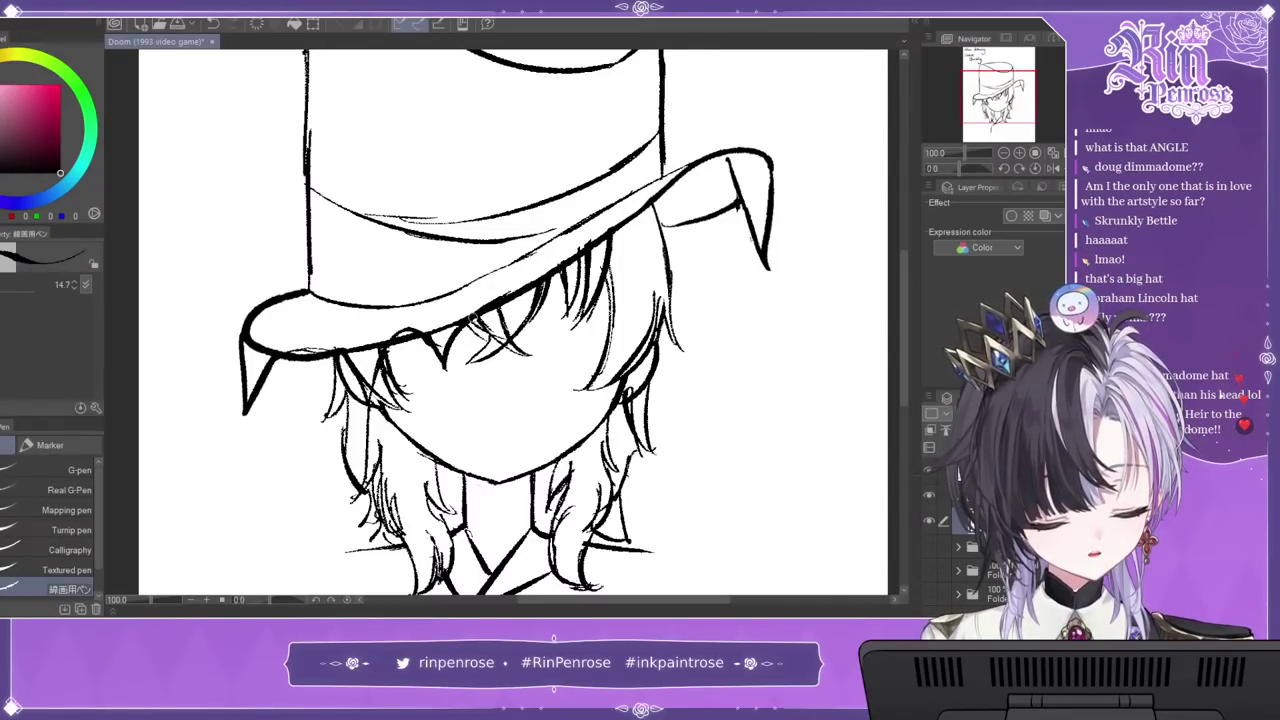
{"action": "left_click_drag", "start_coordinate": [622, 240], "coordinate": [656, 224]}
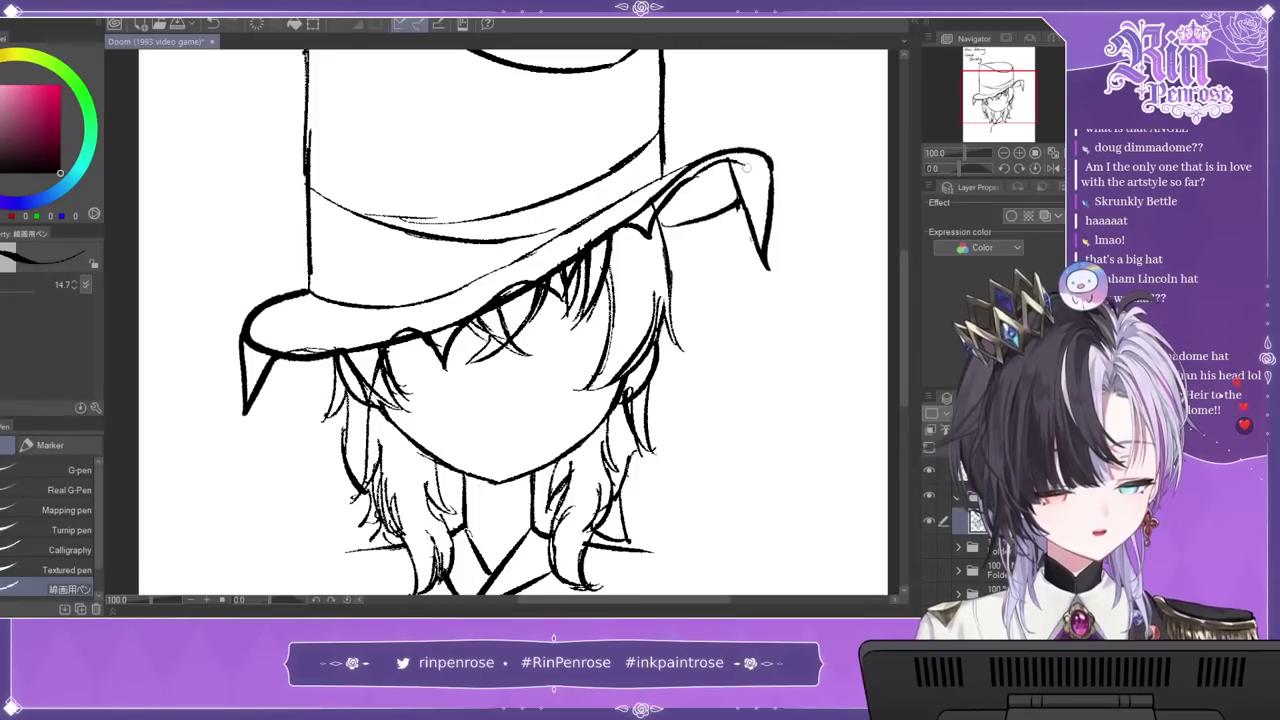
Step: Draw small melting drips hanging from the hat brim's notches and both pointed tips, clearing stray lines inside the brim
{"action": "left_click_drag", "start_coordinate": [436, 378], "coordinate": [450, 370]}
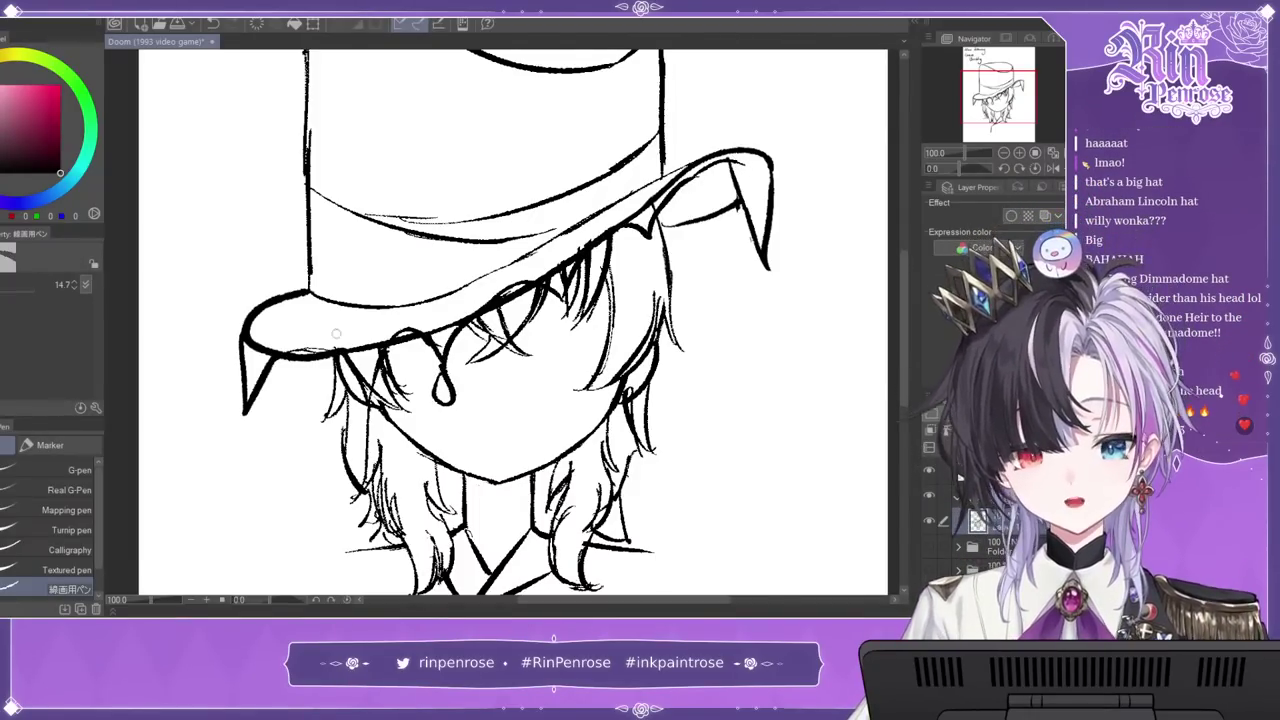
{"action": "left_click_drag", "start_coordinate": [351, 345], "coordinate": [355, 355]}
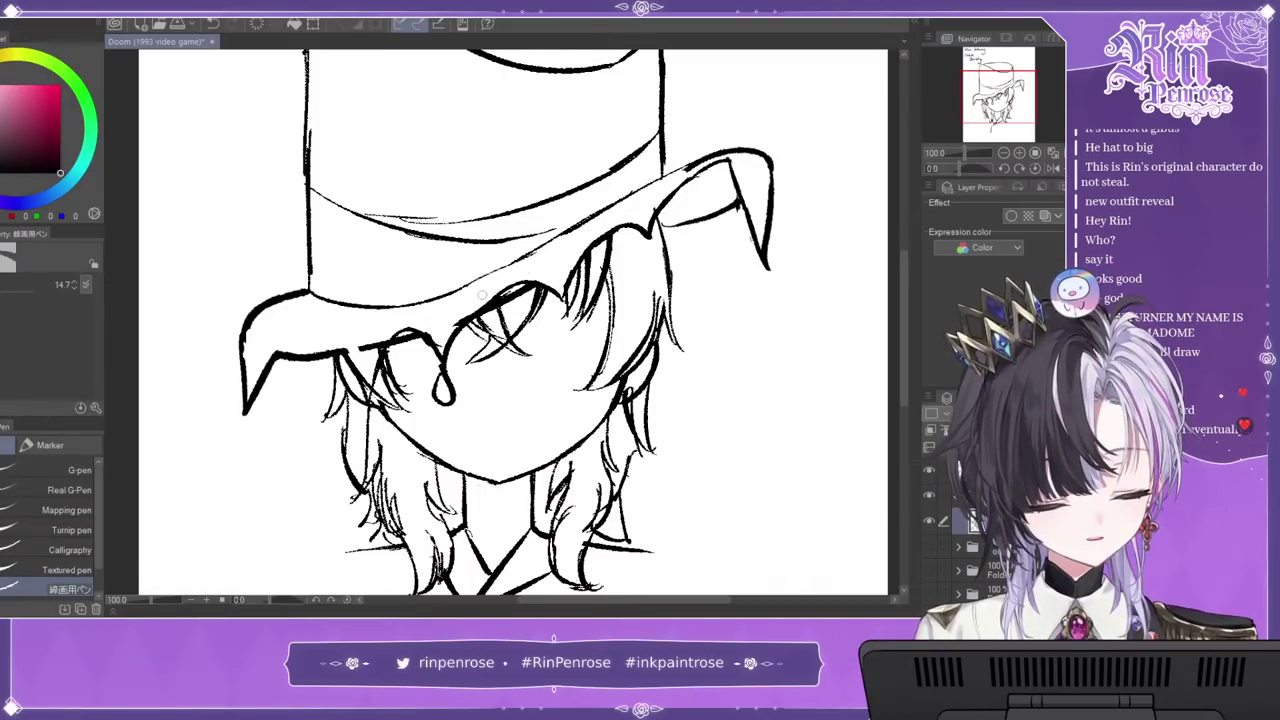
{"action": "scroll", "coordinate": [439, 336], "scroll_direction": "down", "scroll_amount": 1}
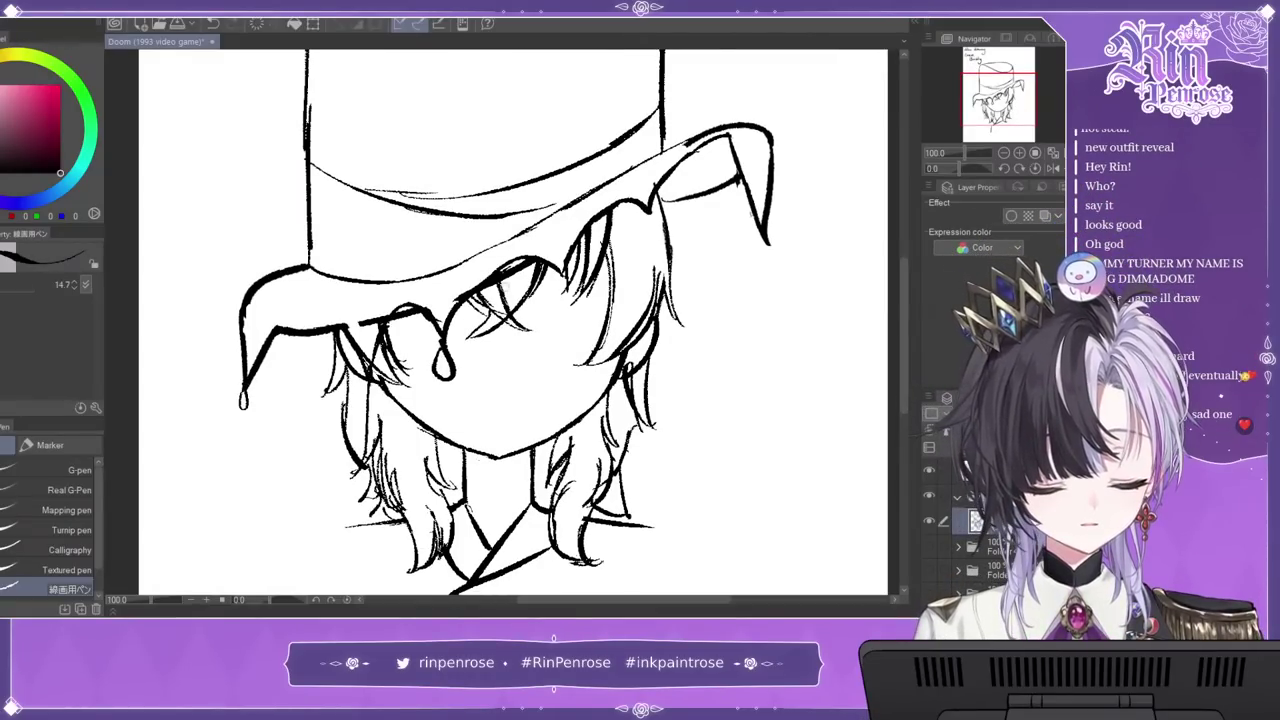
{"action": "left_click_drag", "start_coordinate": [648, 222], "coordinate": [649, 211]}
{"action": "mouse_move", "coordinate": [765, 243]}
{"action": "left_mouse_down"}
{"action": "mouse_move", "coordinate": [791, 84]}
{"action": "mouse_move", "coordinate": [736, 233]}
{"action": "left_mouse_up"}
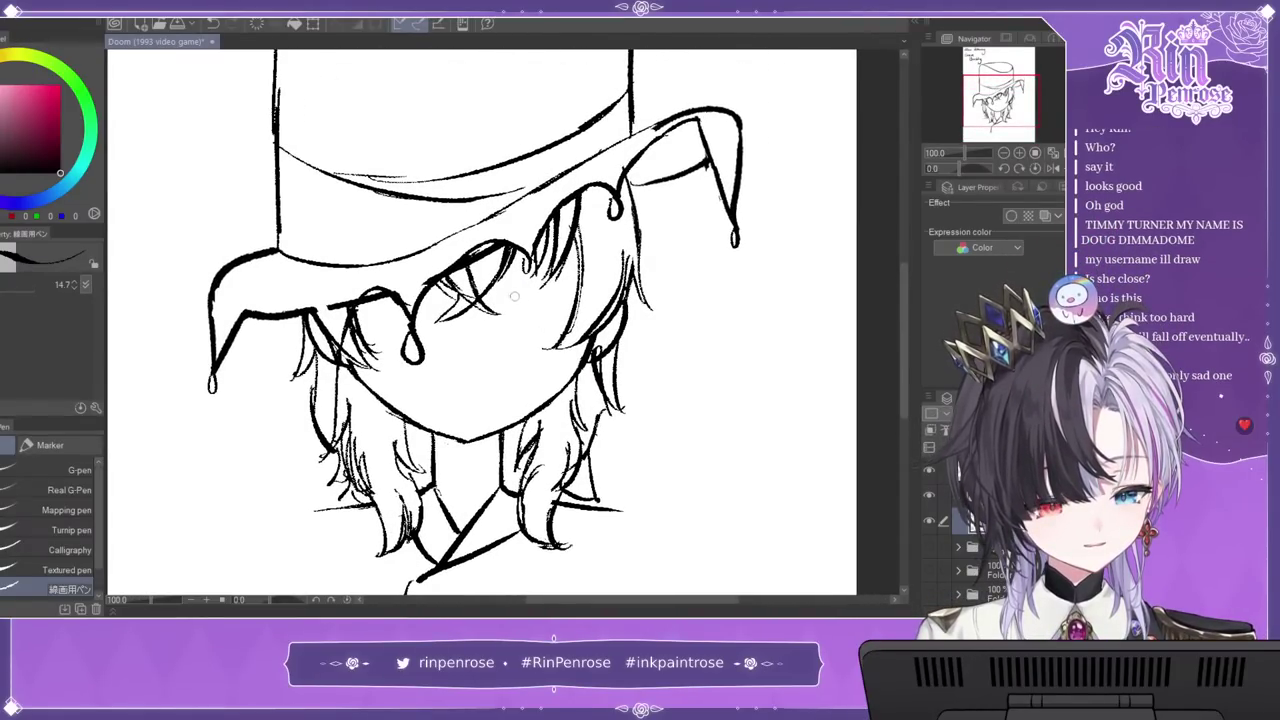
Step: Dot the nose and draw two large solid black round eyes, clearing the part of one eye covered by the brim's notch
{"action": "left_click_drag", "start_coordinate": [461, 347], "coordinate": [461, 353]}
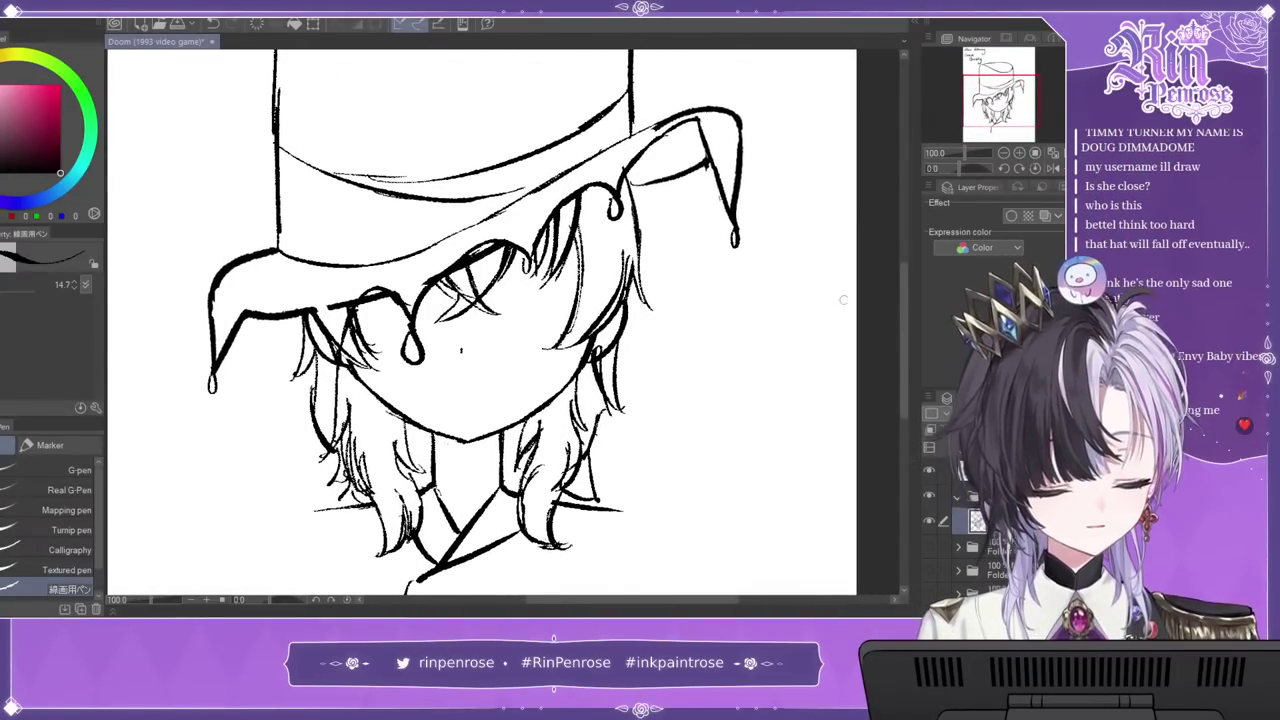
{"action": "scroll", "coordinate": [480, 352], "scroll_direction": "up", "scroll_amount": 2}
{"action": "mouse_move", "coordinate": [538, 279]}
{"action": "left_mouse_down"}
{"action": "mouse_move", "coordinate": [520, 339]}
{"action": "mouse_move", "coordinate": [503, 284]}
{"action": "mouse_move", "coordinate": [530, 332]}
{"action": "mouse_move", "coordinate": [566, 305]}
{"action": "left_mouse_up"}
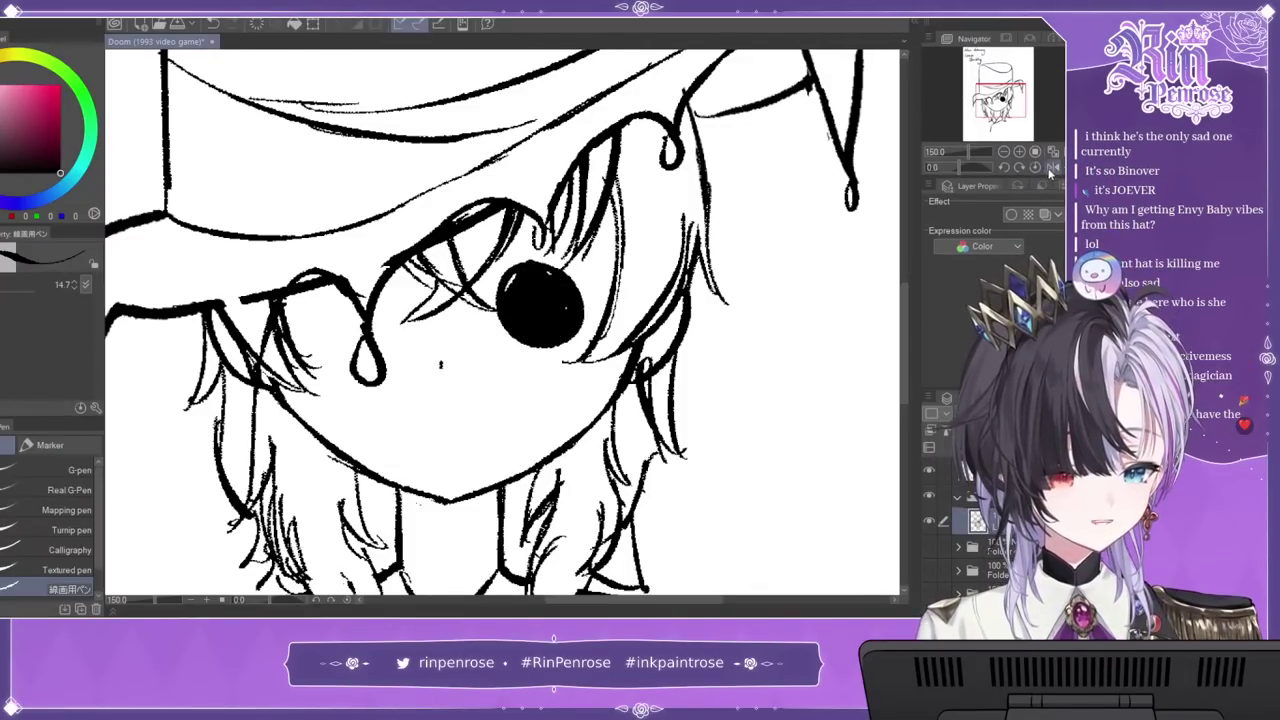
{"action": "left_click", "coordinate": [1053, 167]}
{"action": "mouse_move", "coordinate": [622, 273]}
{"action": "left_mouse_down"}
{"action": "mouse_move", "coordinate": [645, 280]}
{"action": "mouse_move", "coordinate": [665, 320]}
{"action": "mouse_move", "coordinate": [664, 278]}
{"action": "mouse_move", "coordinate": [652, 296]}
{"action": "left_mouse_up"}
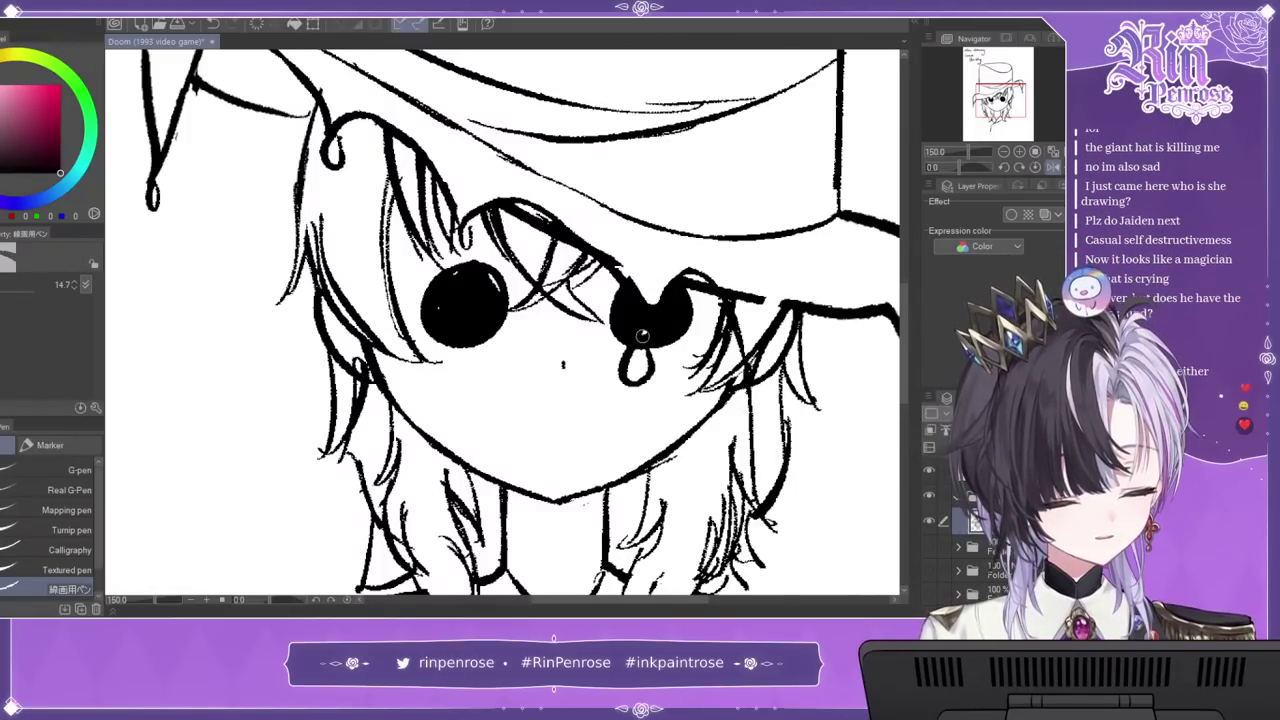
{"action": "key", "text": "ctrl+z"}
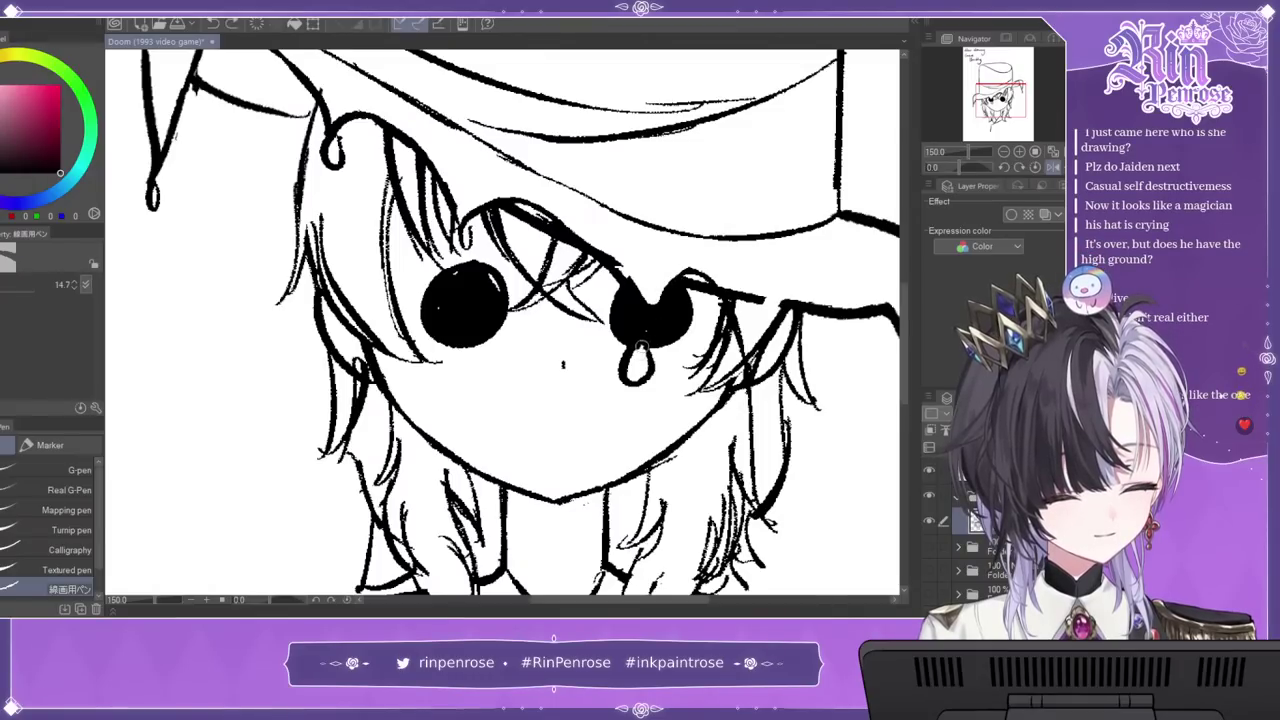
{"action": "mouse_move", "coordinate": [678, 280]}
{"action": "left_mouse_down"}
{"action": "mouse_move", "coordinate": [616, 265]}
{"action": "mouse_move", "coordinate": [644, 301]}
{"action": "mouse_move", "coordinate": [678, 277]}
{"action": "left_mouse_up"}
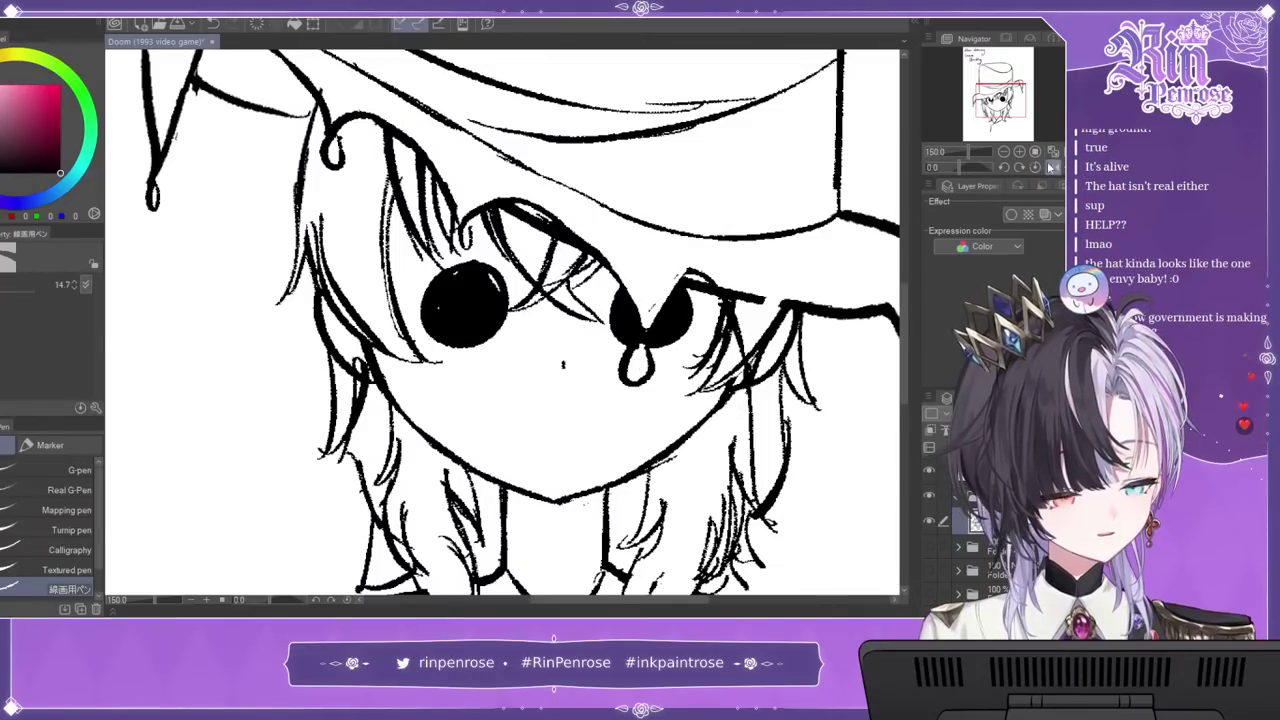
Step: Add white highlights to both black eyes and draw a small frowning mouth below the nose
{"action": "left_click", "coordinate": [1050, 168]}
{"action": "mouse_move", "coordinate": [546, 286]}
{"action": "left_mouse_down"}
{"action": "mouse_move", "coordinate": [560, 300]}
{"action": "mouse_move", "coordinate": [543, 295]}
{"action": "left_mouse_up"}
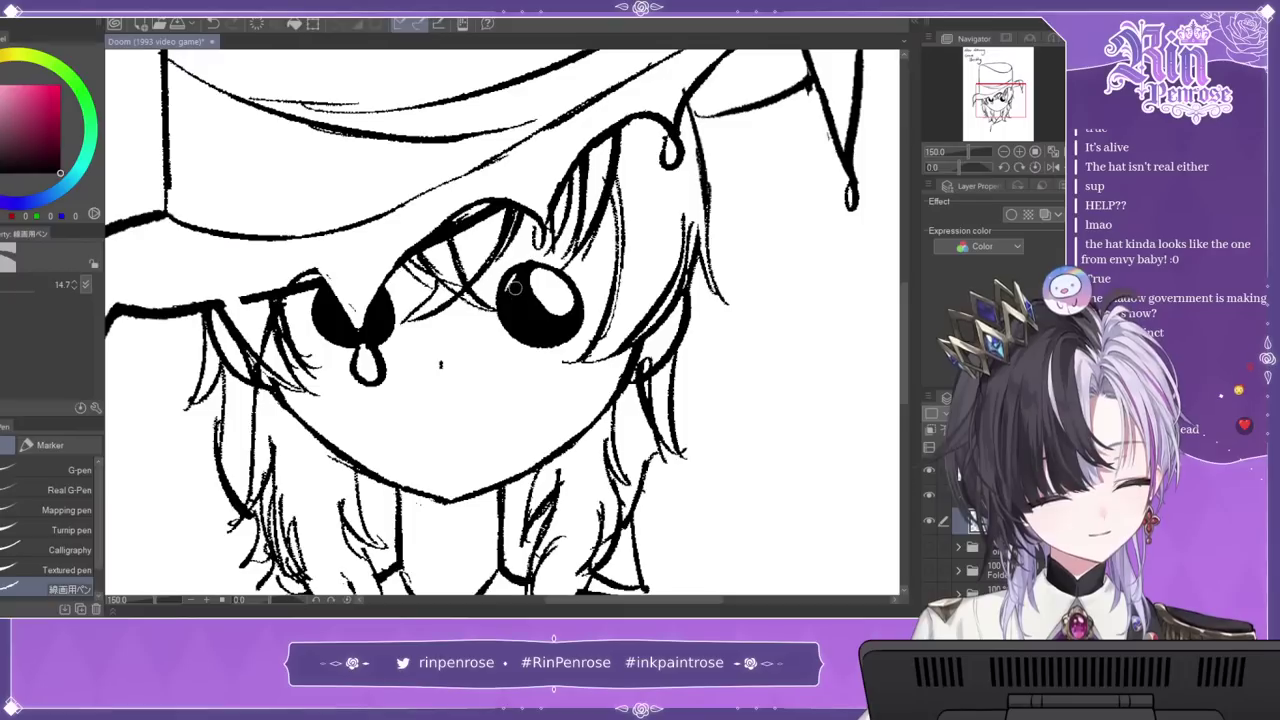
{"action": "left_click_drag", "start_coordinate": [378, 310], "coordinate": [329, 306]}
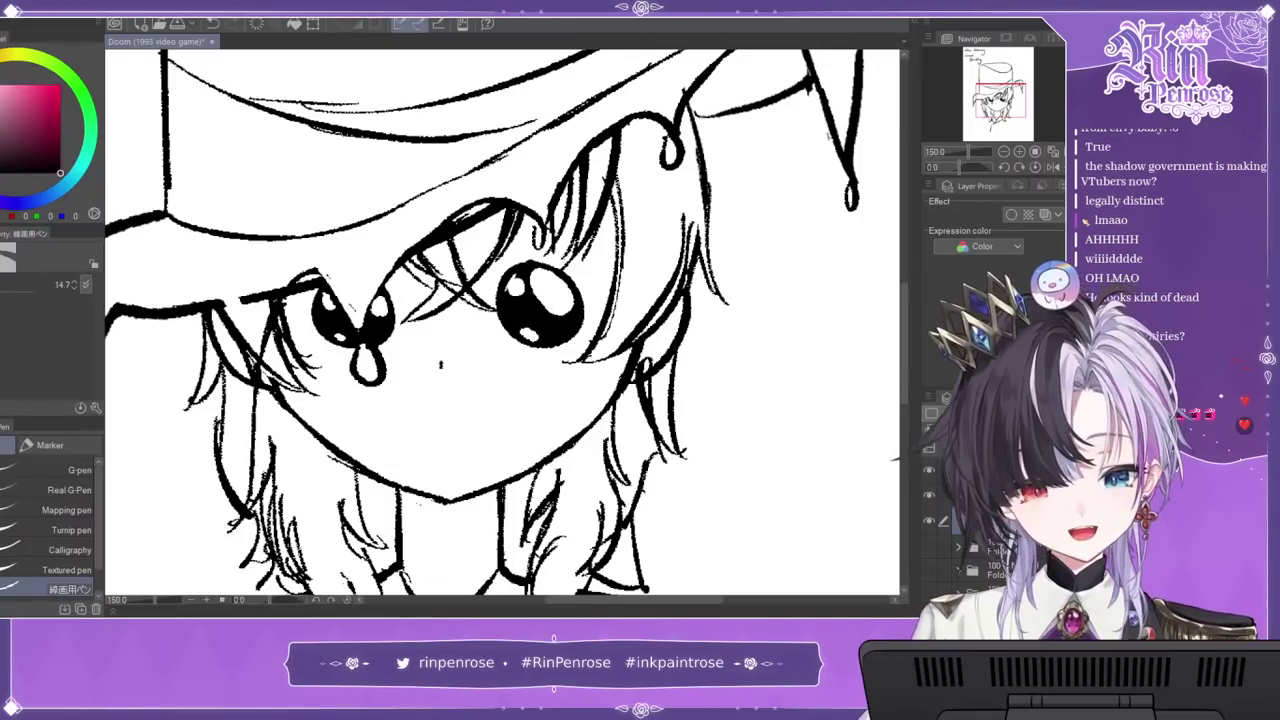
{"action": "left_click_drag", "start_coordinate": [454, 424], "coordinate": [466, 437]}
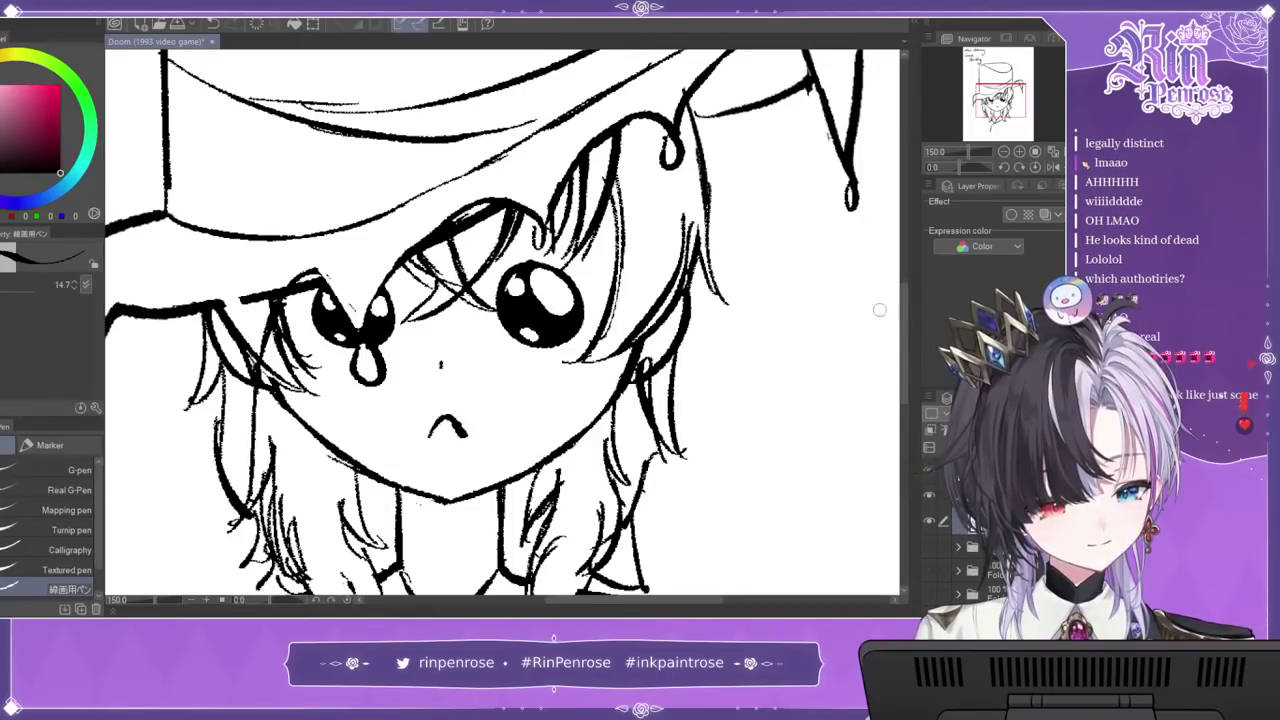
Step: Paint the character's jacket solid purple with the Mapping pen on a layer beneath the line art
{"action": "left_click", "coordinate": [1003, 151]}
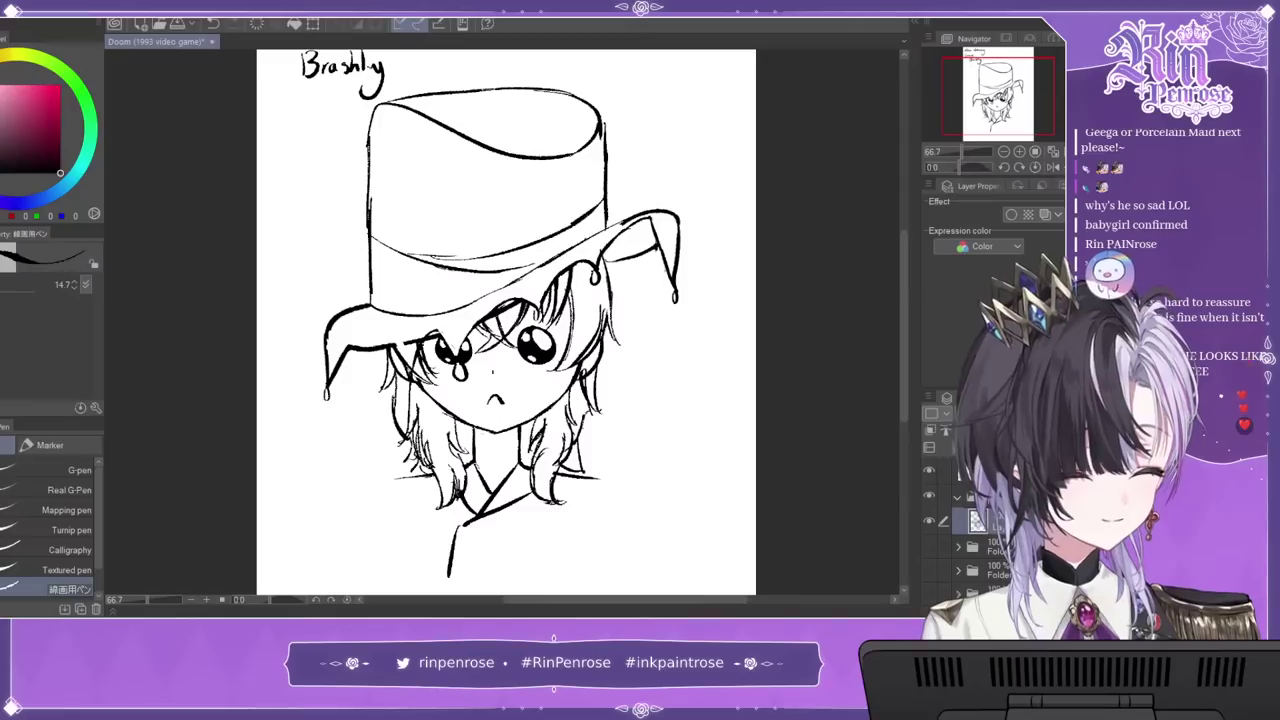
{"action": "left_click", "coordinate": [1020, 152]}
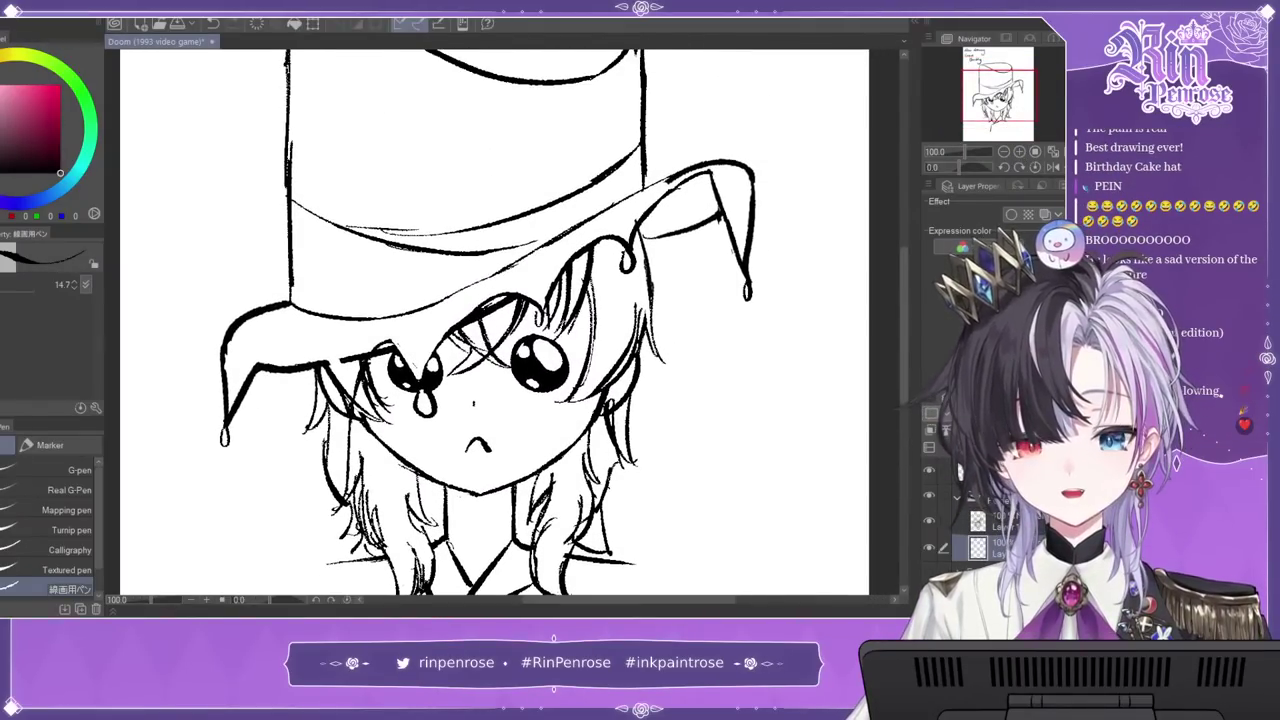
{"action": "left_click", "coordinate": [31, 102]}
{"action": "mouse_move", "coordinate": [448, 570]}
{"action": "left_mouse_down"}
{"action": "mouse_move", "coordinate": [422, 300]}
{"action": "mouse_move", "coordinate": [421, 412]}
{"action": "left_mouse_up"}
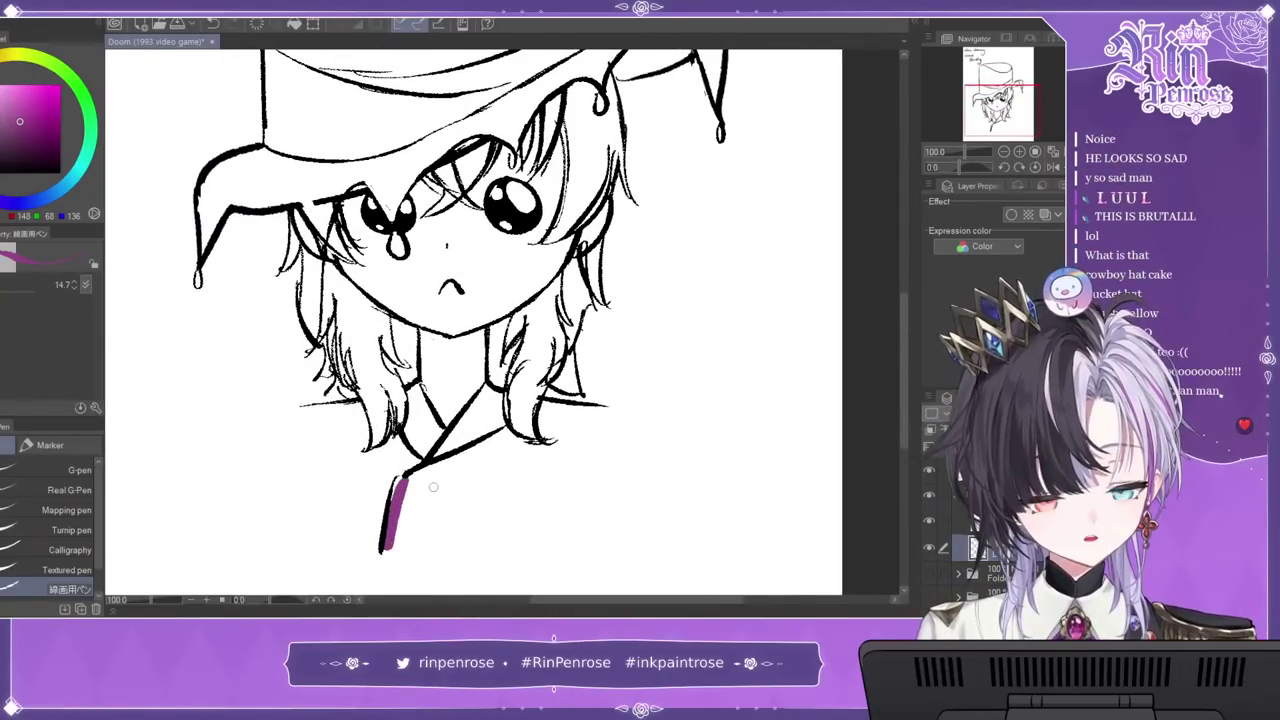
{"action": "left_click", "coordinate": [66, 510]}
{"action": "mouse_move", "coordinate": [453, 463]}
{"action": "left_mouse_down"}
{"action": "mouse_move", "coordinate": [398, 496]}
{"action": "mouse_move", "coordinate": [431, 480]}
{"action": "mouse_move", "coordinate": [399, 537]}
{"action": "mouse_move", "coordinate": [450, 525]}
{"action": "mouse_move", "coordinate": [528, 477]}
{"action": "mouse_move", "coordinate": [522, 444]}
{"action": "mouse_move", "coordinate": [566, 456]}
{"action": "mouse_move", "coordinate": [572, 417]}
{"action": "mouse_move", "coordinate": [591, 447]}
{"action": "mouse_move", "coordinate": [583, 527]}
{"action": "mouse_move", "coordinate": [552, 496]}
{"action": "mouse_move", "coordinate": [528, 540]}
{"action": "mouse_move", "coordinate": [402, 513]}
{"action": "mouse_move", "coordinate": [397, 473]}
{"action": "mouse_move", "coordinate": [410, 473]}
{"action": "mouse_move", "coordinate": [368, 458]}
{"action": "mouse_move", "coordinate": [362, 533]}
{"action": "mouse_move", "coordinate": [352, 413]}
{"action": "mouse_move", "coordinate": [341, 453]}
{"action": "mouse_move", "coordinate": [321, 420]}
{"action": "mouse_move", "coordinate": [297, 452]}
{"action": "mouse_move", "coordinate": [405, 482]}
{"action": "left_mouse_up"}
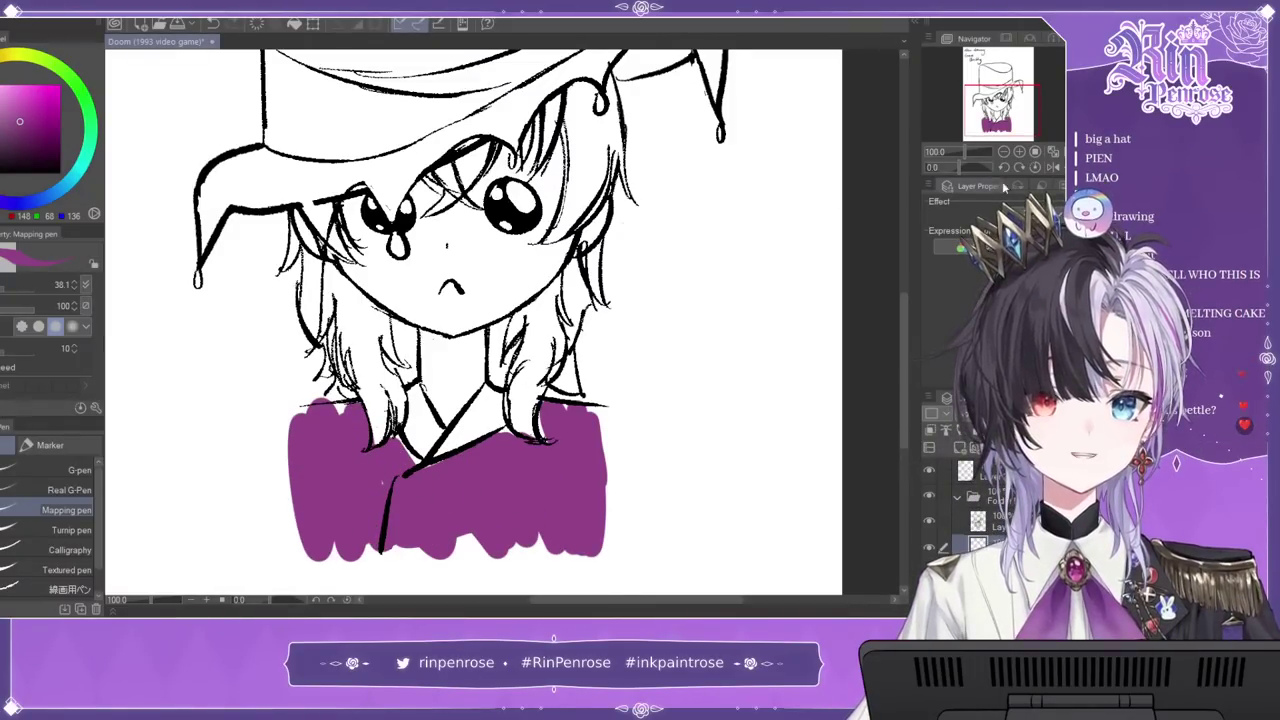
Step: Draw a pink criss-cross diamond lattice over the purple jacket on the right side of its front seam
{"action": "left_click_drag", "start_coordinate": [19, 121], "coordinate": [21, 70]}
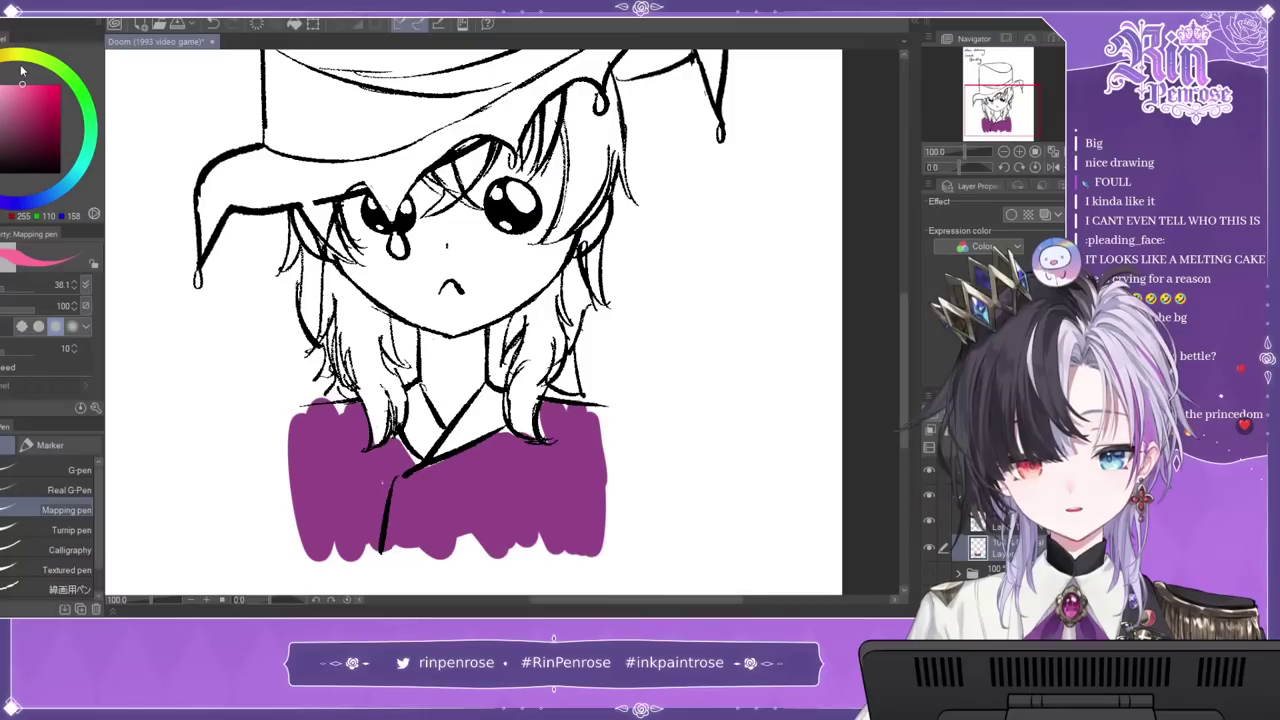
{"action": "left_click_drag", "start_coordinate": [440, 467], "coordinate": [410, 548]}
{"action": "left_click_drag", "start_coordinate": [505, 440], "coordinate": [472, 550]}
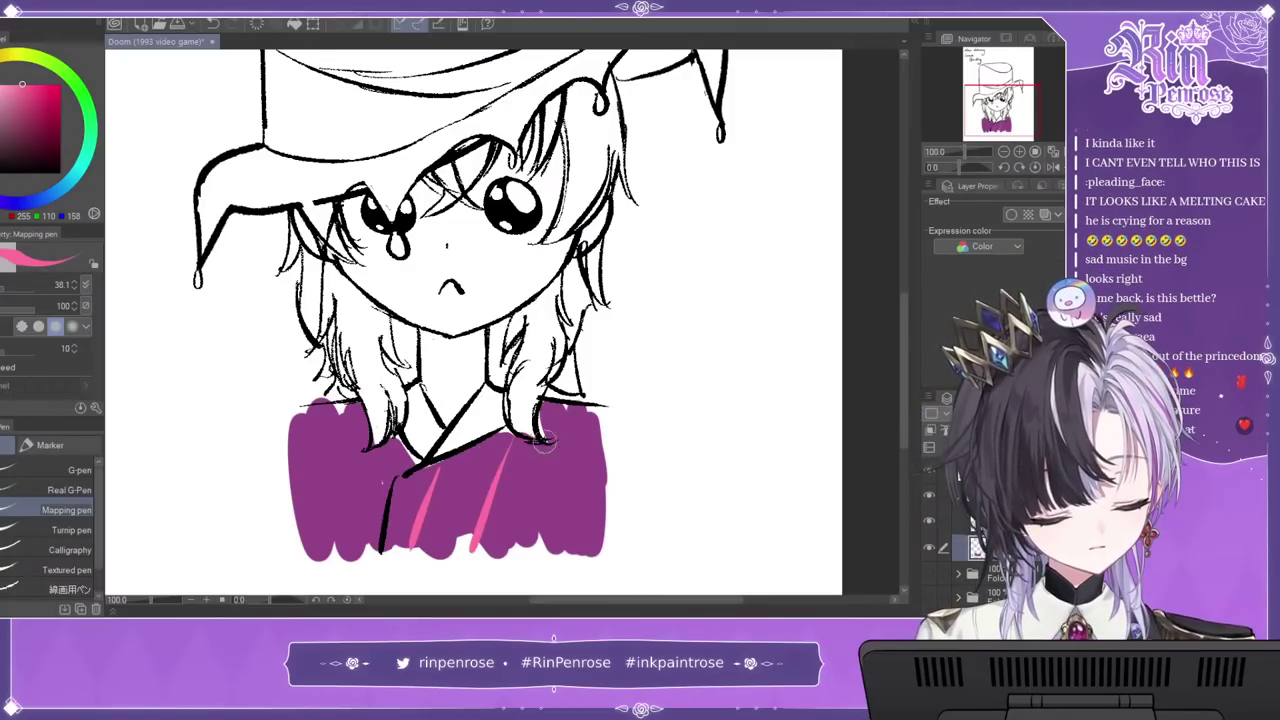
{"action": "left_click_drag", "start_coordinate": [595, 410], "coordinate": [540, 545]}
{"action": "left_click_drag", "start_coordinate": [417, 470], "coordinate": [470, 547]}
{"action": "left_click_drag", "start_coordinate": [489, 444], "coordinate": [574, 544]}
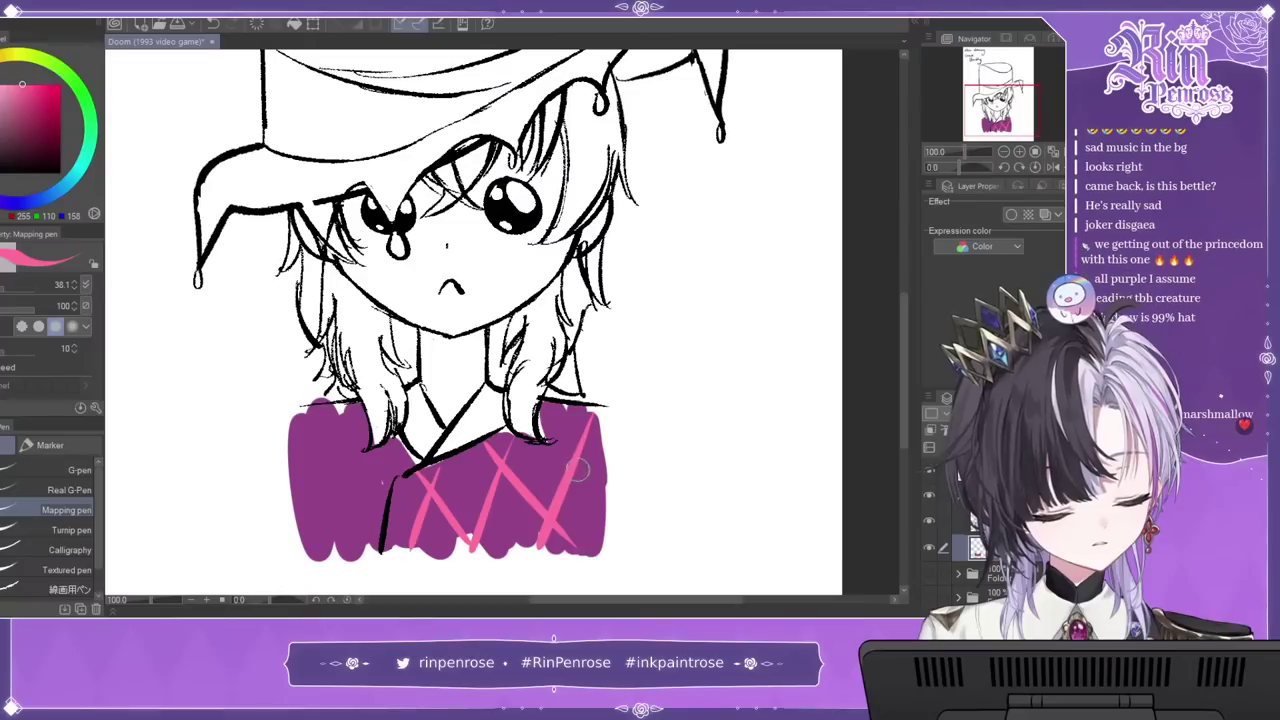
{"action": "left_click_drag", "start_coordinate": [547, 415], "coordinate": [602, 504]}
Step: Fill alternating diamonds of the jacket's lattice with the same pink
{"action": "mouse_move", "coordinate": [525, 448]}
{"action": "left_mouse_down"}
{"action": "mouse_move", "coordinate": [498, 547]}
{"action": "mouse_move", "coordinate": [520, 519]}
{"action": "mouse_move", "coordinate": [513, 497]}
{"action": "mouse_move", "coordinate": [464, 531]}
{"action": "mouse_move", "coordinate": [446, 500]}
{"action": "left_mouse_up"}
{"action": "key", "text": "ctrl+z"}
{"action": "mouse_move", "coordinate": [496, 464]}
{"action": "left_mouse_down"}
{"action": "mouse_move", "coordinate": [475, 486]}
{"action": "mouse_move", "coordinate": [400, 495]}
{"action": "left_mouse_up"}
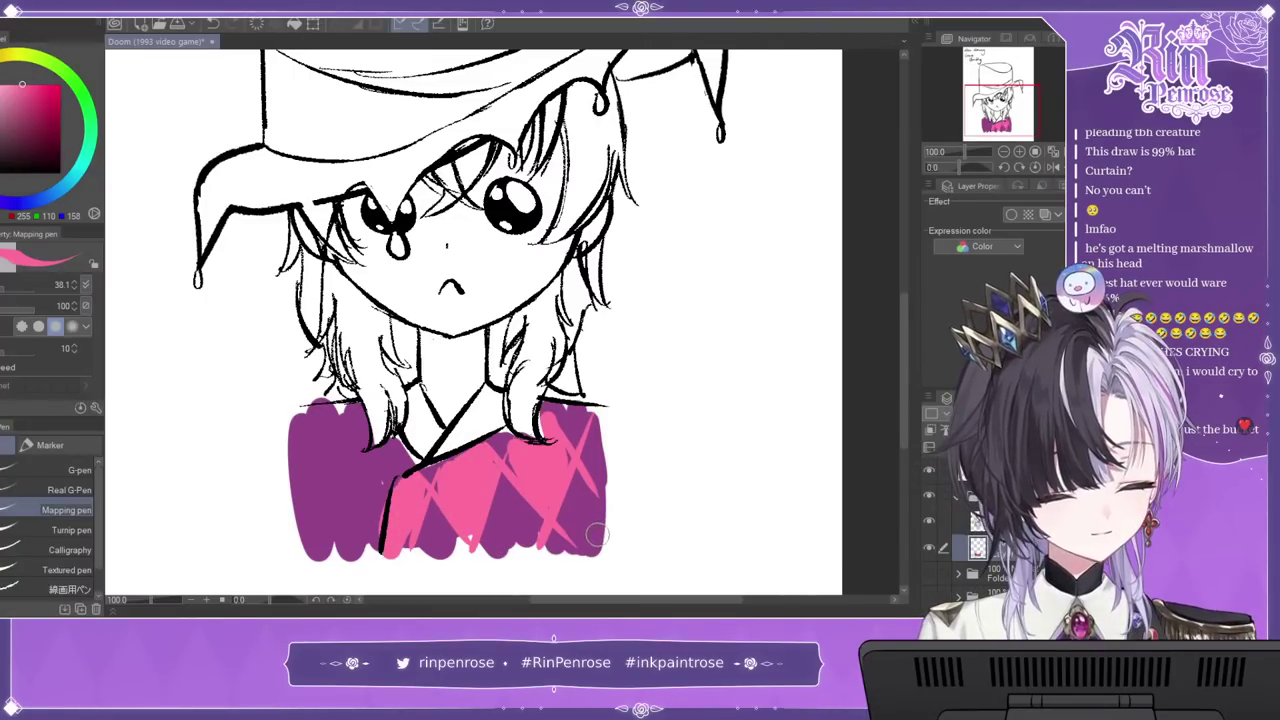
{"action": "left_click_drag", "start_coordinate": [594, 482], "coordinate": [598, 434]}
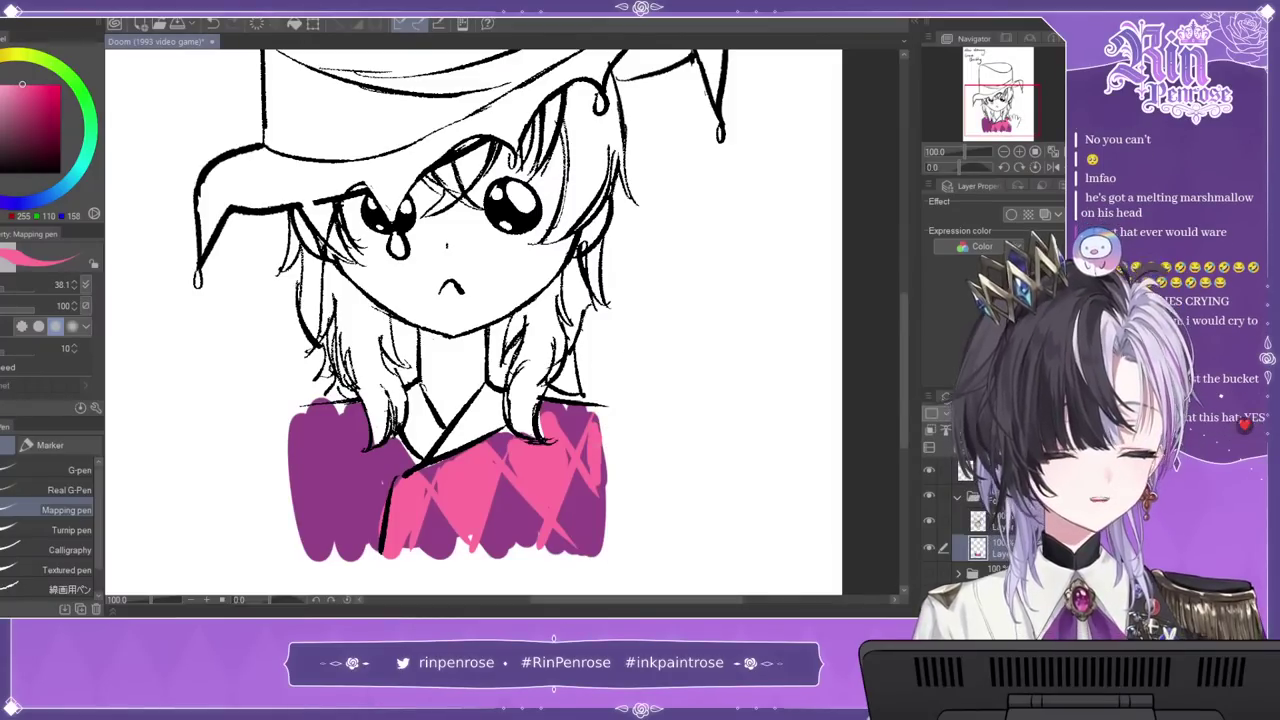
Step: Add diagonal pink stripes across the purple jacket on the left side of the front seam
{"action": "left_click_drag", "start_coordinate": [322, 402], "coordinate": [378, 510]}
{"action": "key", "text": "ctrl+z"}
{"action": "mouse_move", "coordinate": [322, 410]}
{"action": "left_mouse_down"}
{"action": "mouse_move", "coordinate": [296, 488]}
{"action": "mouse_move", "coordinate": [318, 500]}
{"action": "left_mouse_up"}
{"action": "mouse_move", "coordinate": [371, 432]}
{"action": "left_mouse_down"}
{"action": "mouse_move", "coordinate": [338, 508]}
{"action": "mouse_move", "coordinate": [362, 518]}
{"action": "left_mouse_up"}
Step: Color the long front hair lock on the left side of the face light blue
{"action": "mouse_move", "coordinate": [1019, 85]}
{"action": "left_mouse_down"}
{"action": "mouse_move", "coordinate": [1022, 61]}
{"action": "mouse_move", "coordinate": [1002, 104]}
{"action": "mouse_move", "coordinate": [1001, 91]}
{"action": "left_mouse_up"}
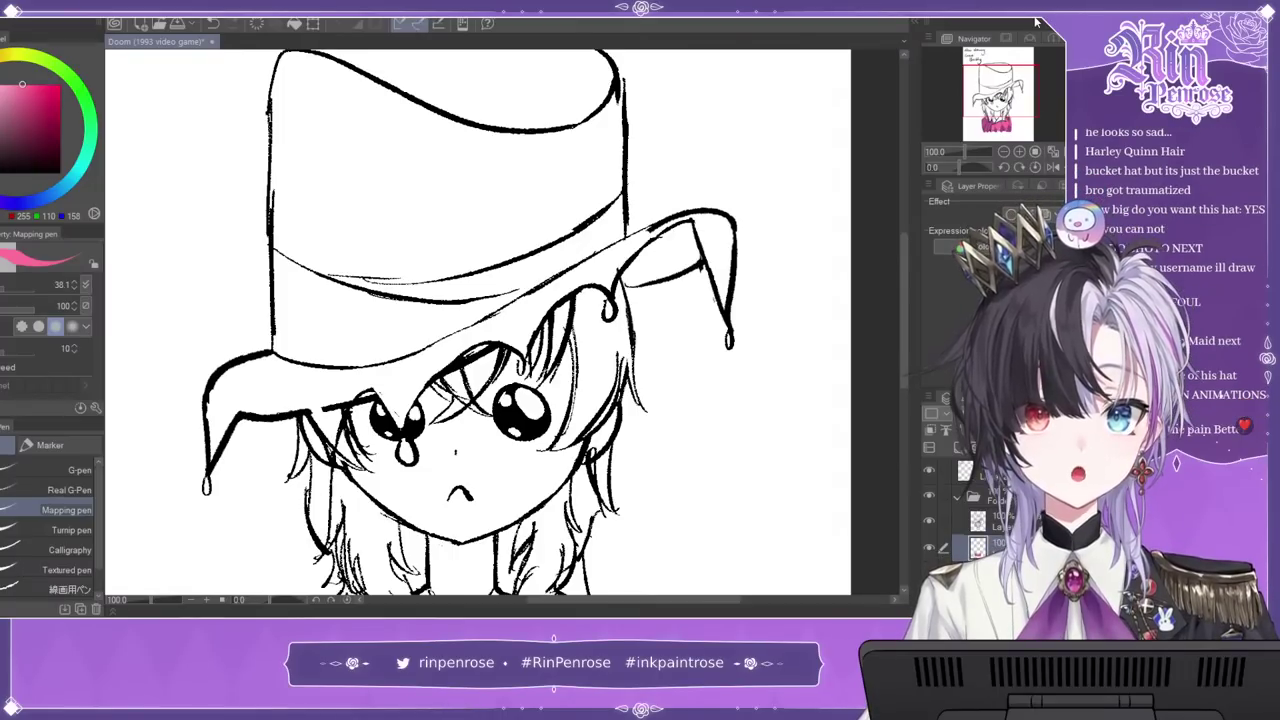
{"action": "scroll", "coordinate": [475, 320], "scroll_direction": "down", "scroll_amount": 2}
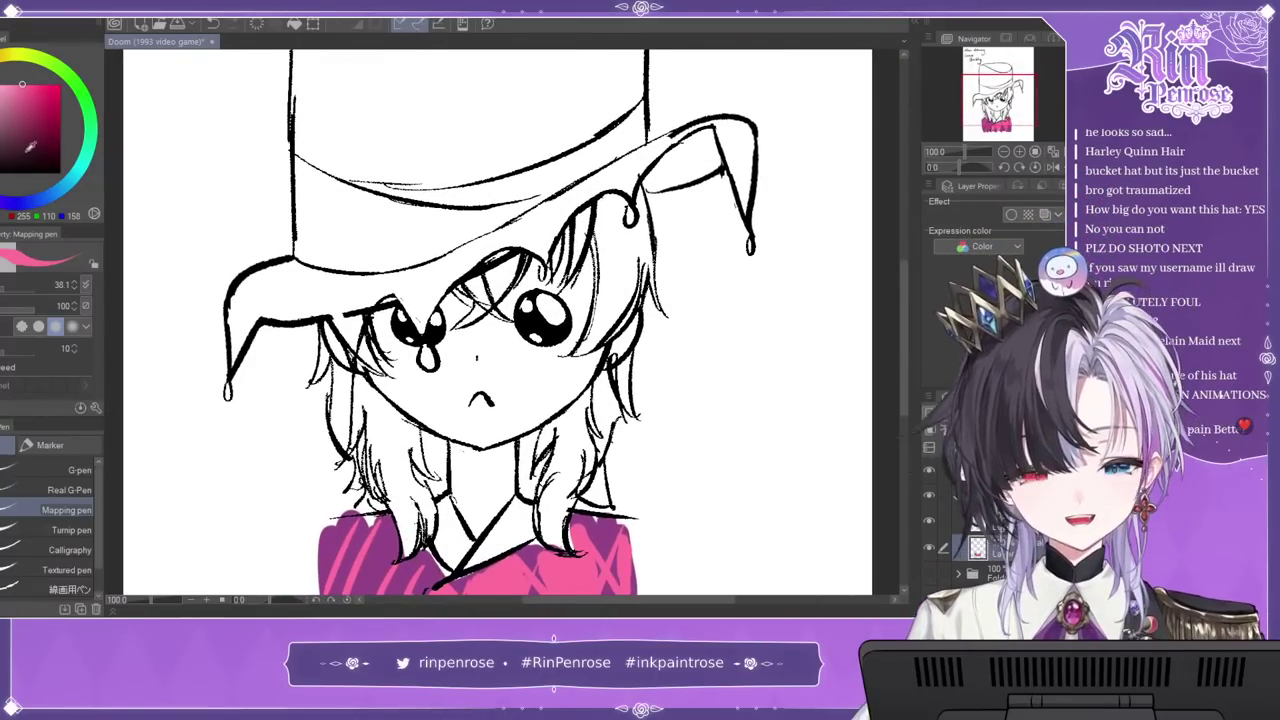
{"action": "left_click", "coordinate": [62, 188]}
{"action": "left_click", "coordinate": [5, 85]}
{"action": "left_click_drag", "start_coordinate": [412, 535], "coordinate": [376, 424]}
{"action": "left_click_drag", "start_coordinate": [372, 478], "coordinate": [364, 386]}
Step: Color the long hair lock right of the face pink, plus the small strand beside the left eye
{"action": "left_click_drag", "start_coordinate": [0, 92], "coordinate": [0, 128]}
{"action": "left_click", "coordinate": [17, 84]}
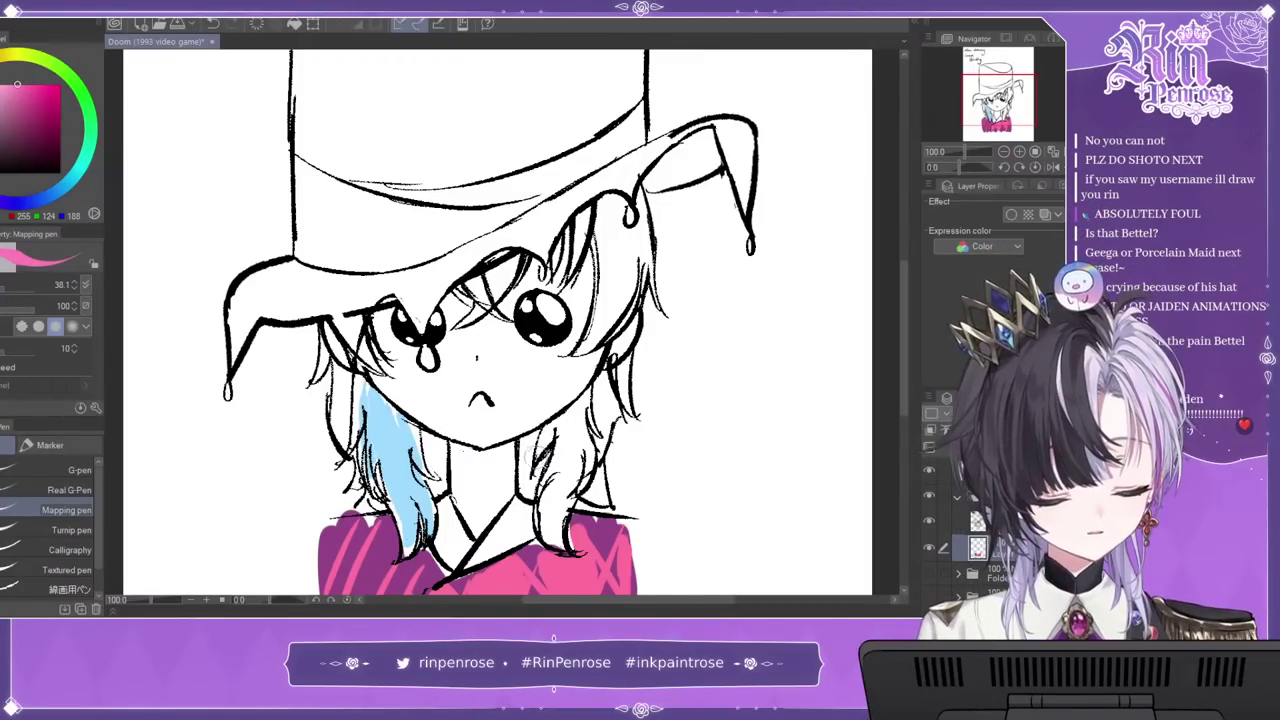
{"action": "left_click_drag", "start_coordinate": [590, 412], "coordinate": [566, 488]}
{"action": "mouse_move", "coordinate": [575, 462]}
{"action": "left_mouse_down"}
{"action": "mouse_move", "coordinate": [558, 520]}
{"action": "mouse_move", "coordinate": [540, 512]}
{"action": "left_mouse_up"}
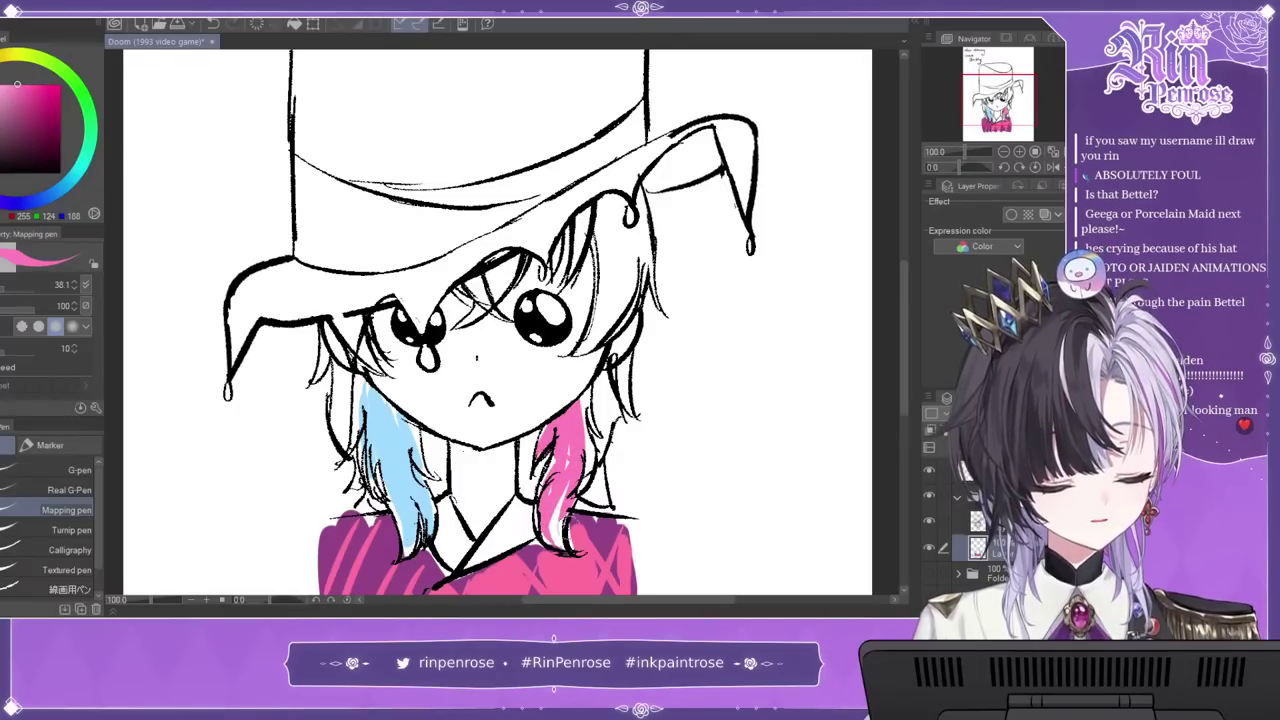
{"action": "left_click_drag", "start_coordinate": [388, 336], "coordinate": [362, 372]}
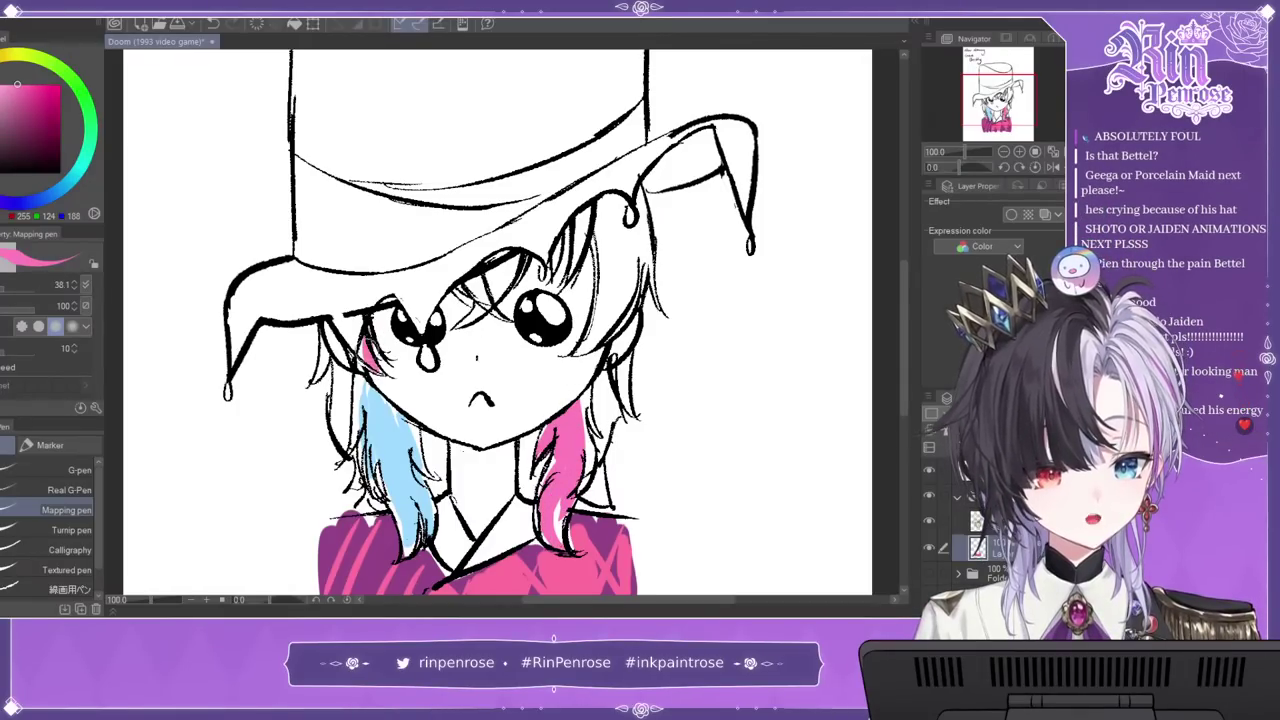
Step: Sample the lock's light blue and paint a streak down the bangs beside the right eye
{"action": "left_click", "coordinate": [390, 450], "text": "alt"}
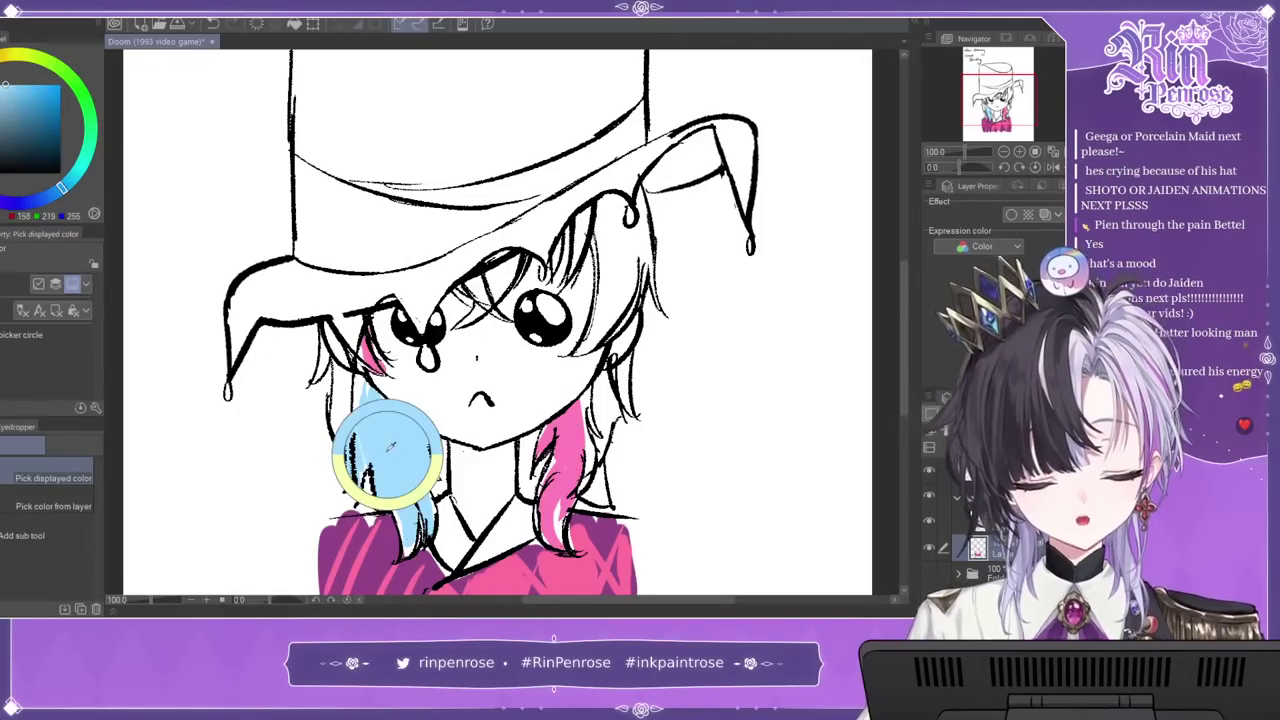
{"action": "left_click_drag", "start_coordinate": [598, 240], "coordinate": [608, 345]}
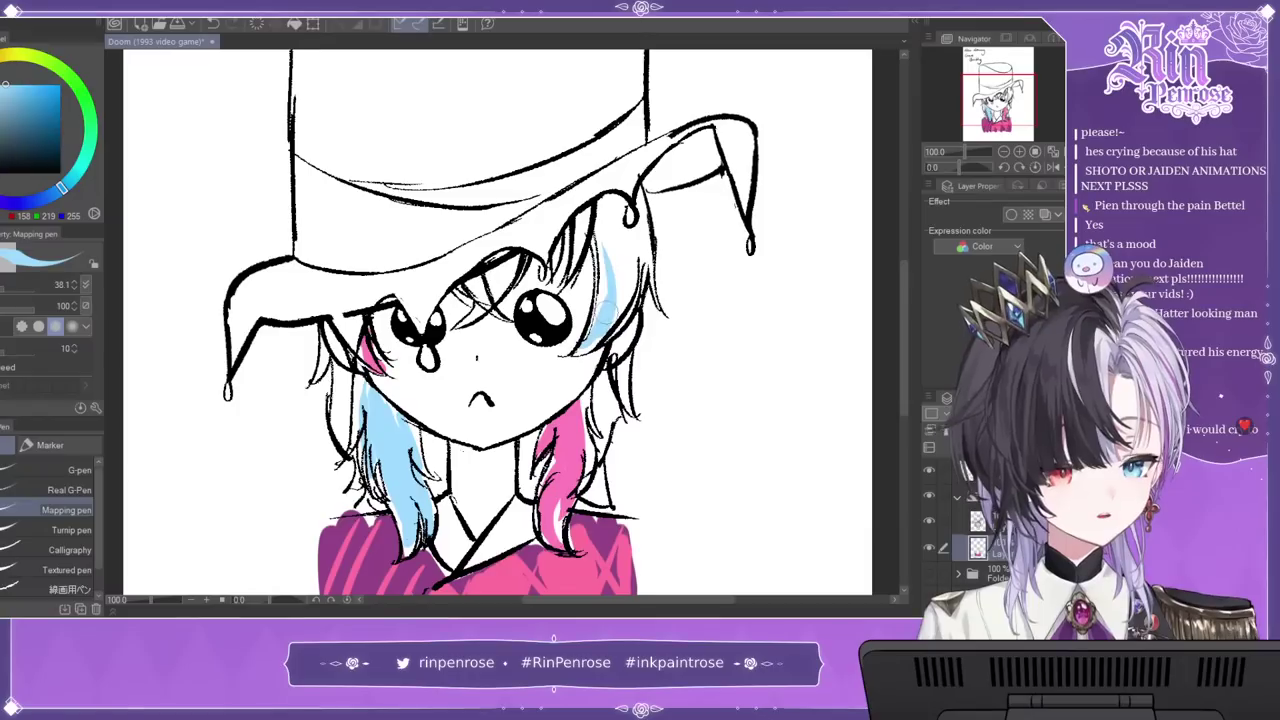
{"action": "left_click_drag", "start_coordinate": [614, 214], "coordinate": [620, 328]}
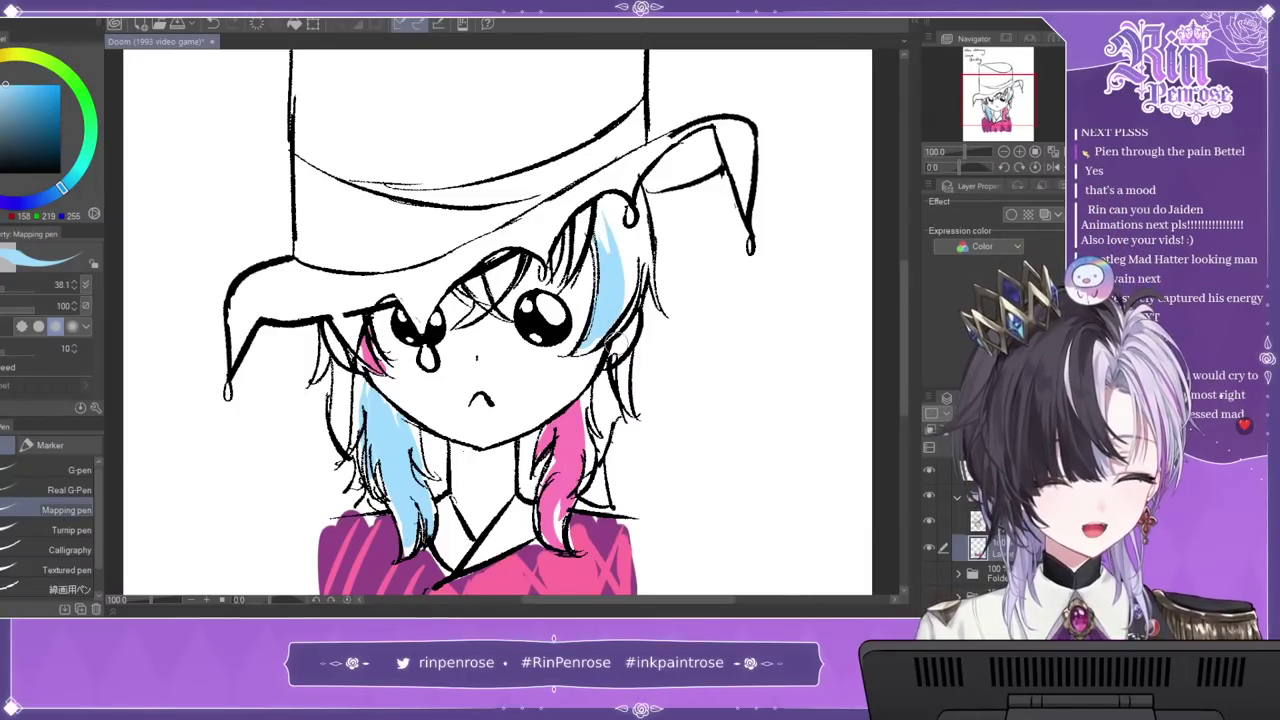
{"action": "left_click", "coordinate": [9, 58]}
{"action": "left_click", "coordinate": [0, 86]}
{"action": "left_click_drag", "start_coordinate": [328, 332], "coordinate": [320, 374]}
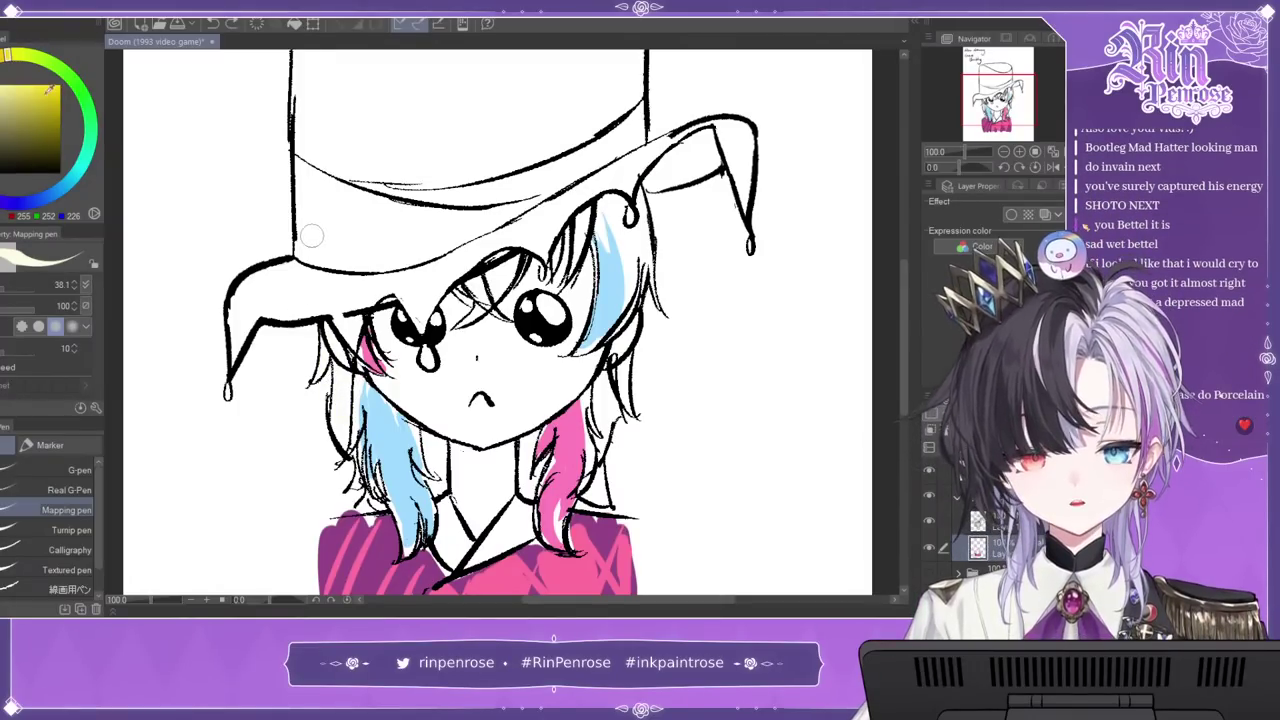
Step: Fill the remaining hair on both sides and in the bangs with a warm light gray
{"action": "left_click", "coordinate": [0, 67]}
{"action": "left_click", "coordinate": [0, 91]}
{"action": "left_click_drag", "start_coordinate": [343, 362], "coordinate": [342, 440]}
{"action": "mouse_move", "coordinate": [334, 340]}
{"action": "left_mouse_down"}
{"action": "mouse_move", "coordinate": [328, 366]}
{"action": "mouse_move", "coordinate": [359, 406]}
{"action": "left_mouse_up"}
{"action": "left_click_drag", "start_coordinate": [350, 455], "coordinate": [352, 486]}
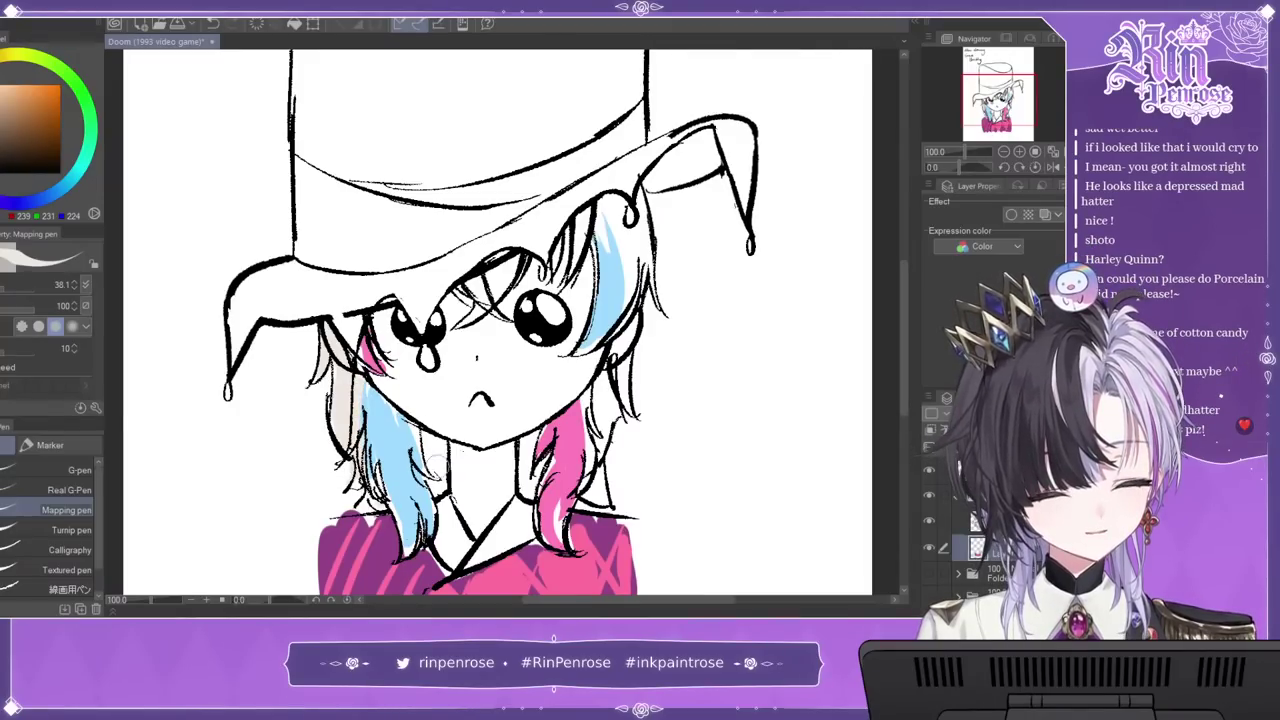
{"action": "left_click_drag", "start_coordinate": [432, 440], "coordinate": [438, 486]}
{"action": "mouse_move", "coordinate": [468, 294]}
{"action": "left_mouse_down"}
{"action": "mouse_move", "coordinate": [482, 300]}
{"action": "mouse_move", "coordinate": [487, 287]}
{"action": "mouse_move", "coordinate": [490, 300]}
{"action": "left_mouse_up"}
{"action": "mouse_move", "coordinate": [586, 214]}
{"action": "left_mouse_down"}
{"action": "mouse_move", "coordinate": [621, 247]}
{"action": "mouse_move", "coordinate": [605, 243]}
{"action": "mouse_move", "coordinate": [609, 212]}
{"action": "mouse_move", "coordinate": [640, 250]}
{"action": "left_mouse_up"}
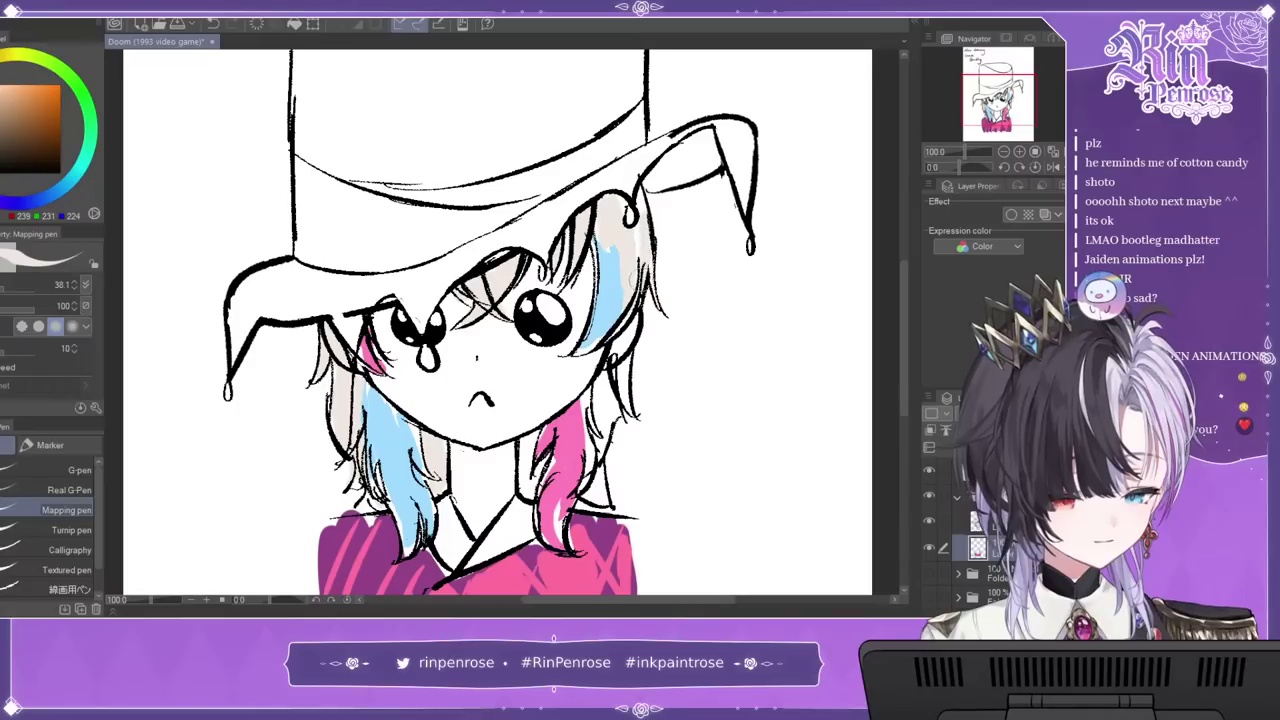
{"action": "left_click_drag", "start_coordinate": [606, 398], "coordinate": [625, 370]}
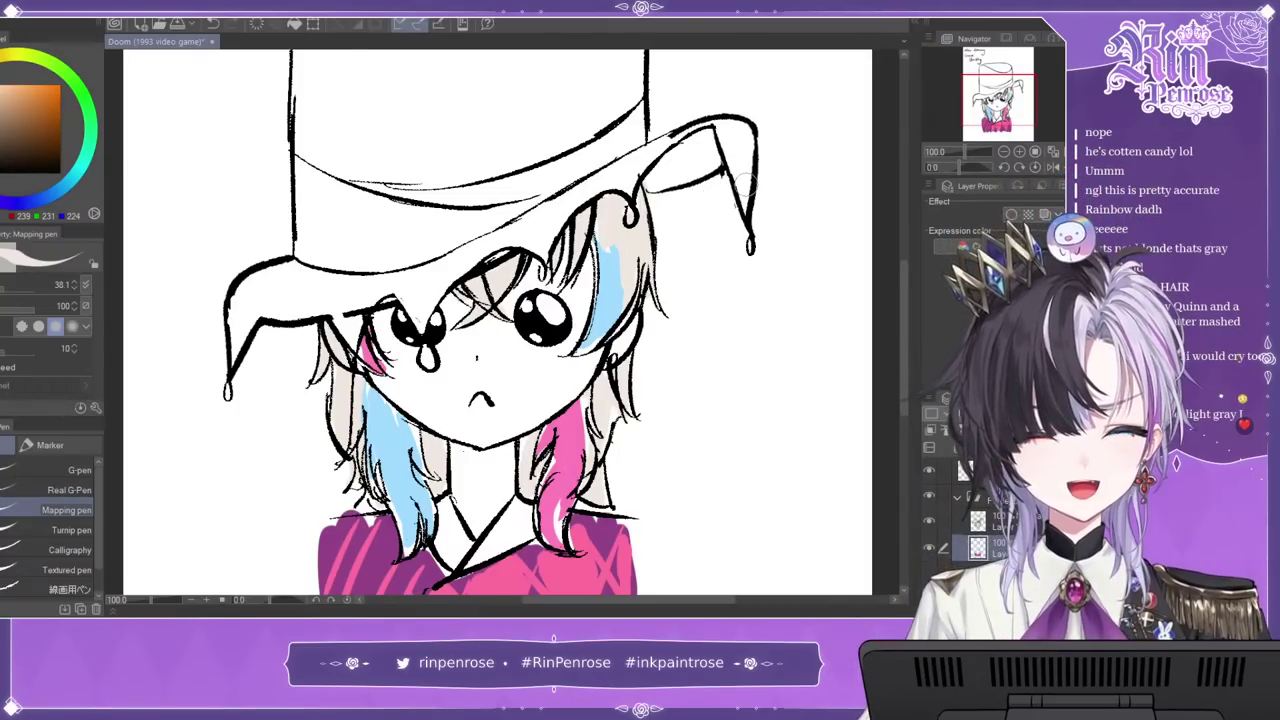
Step: Color the lower part of the eye right of center pink, and the teary left eye light blue using the sampled hair color
{"action": "key", "text": "x"}
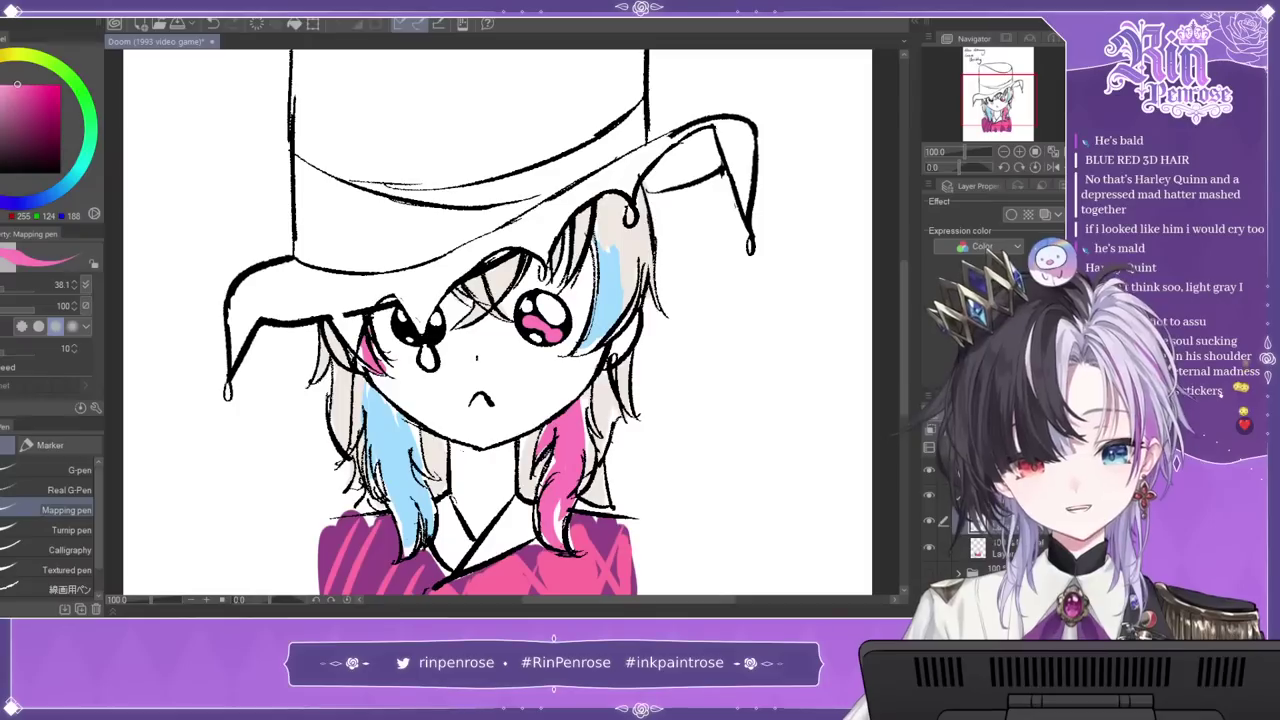
{"action": "left_click", "coordinate": [375, 415], "text": "alt"}
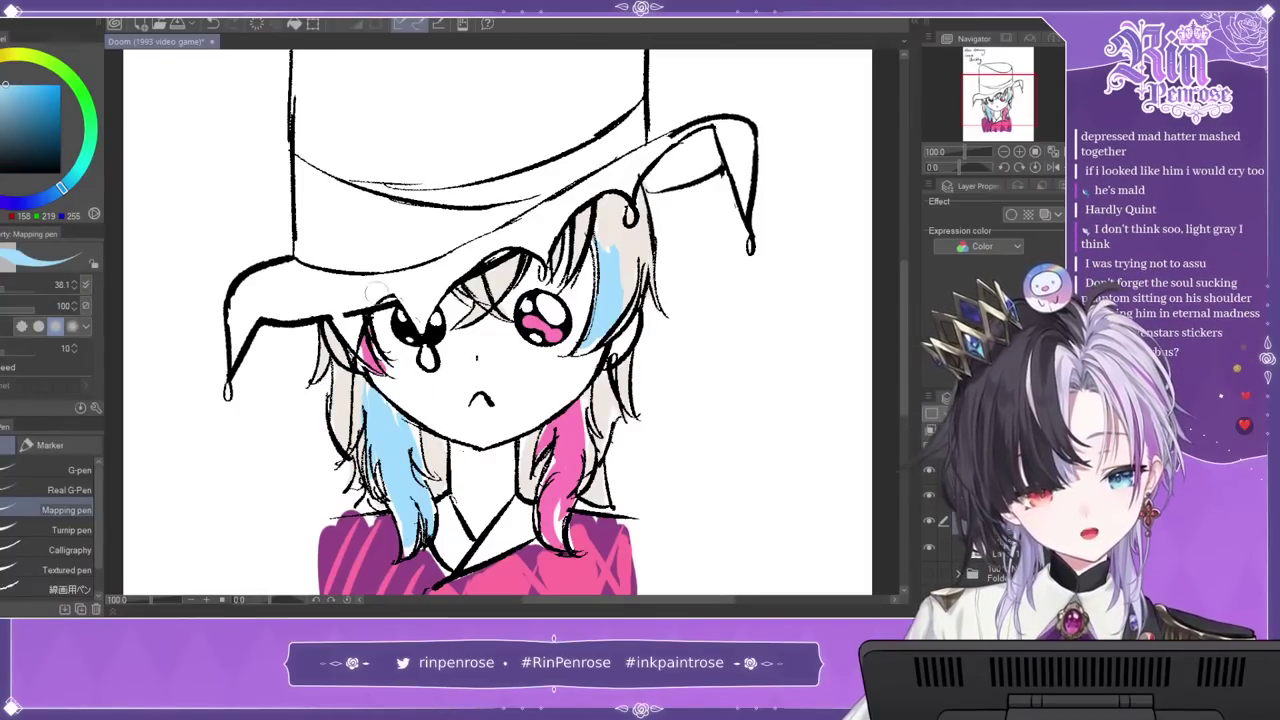
{"action": "left_click", "coordinate": [434, 327]}
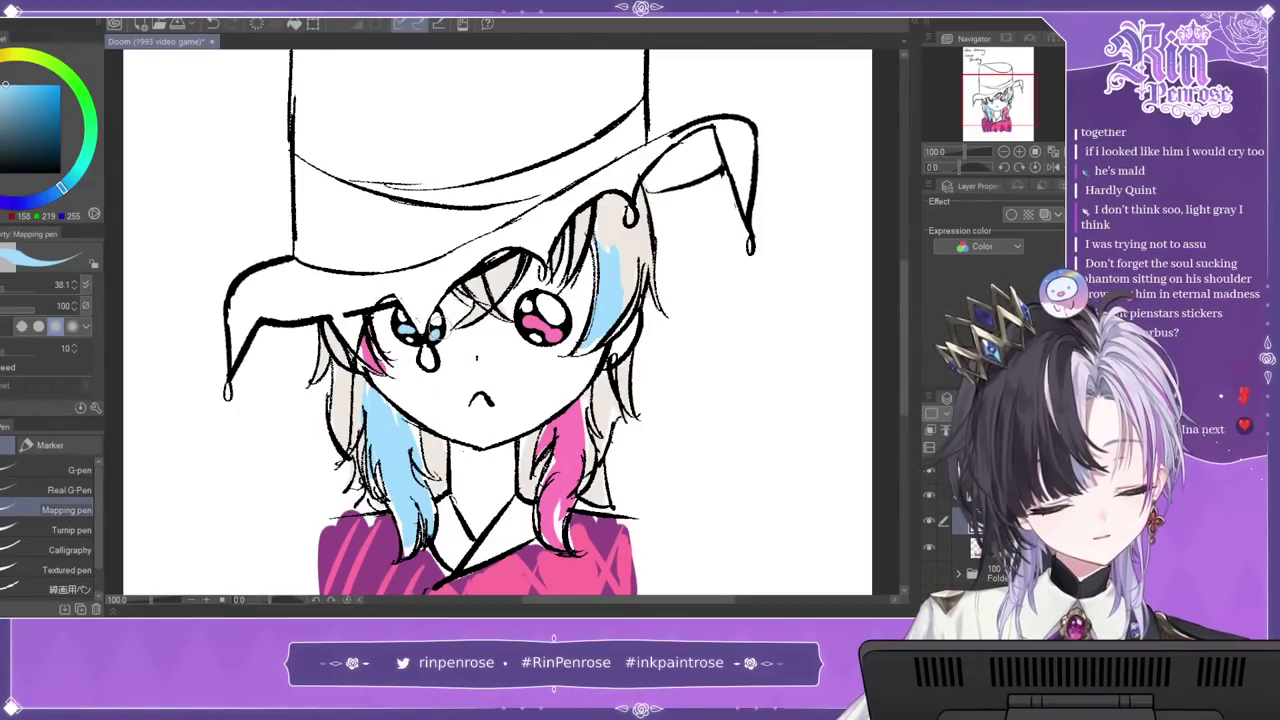
Step: Fill the hat's top, crown, band and main brim with a dark muted purple, using the surrounding line art as boundaries
{"action": "left_click", "coordinate": [1004, 152]}
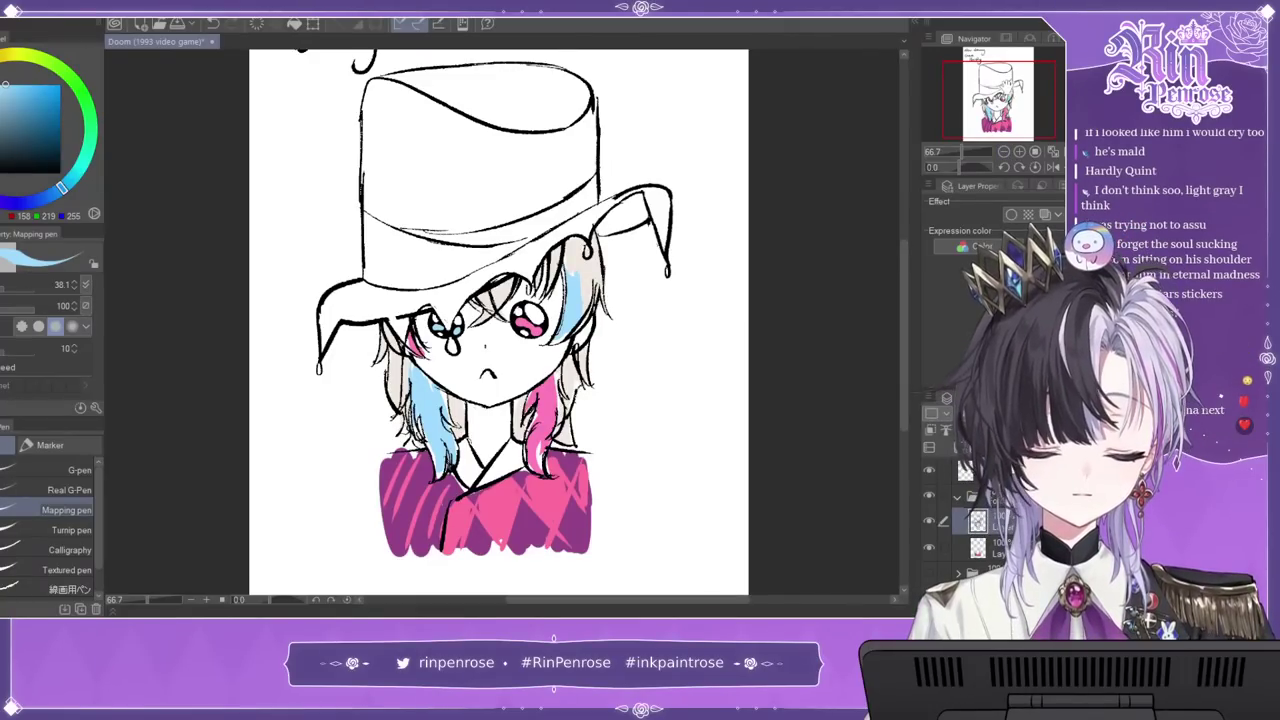
{"action": "left_click", "coordinate": [4, 148]}
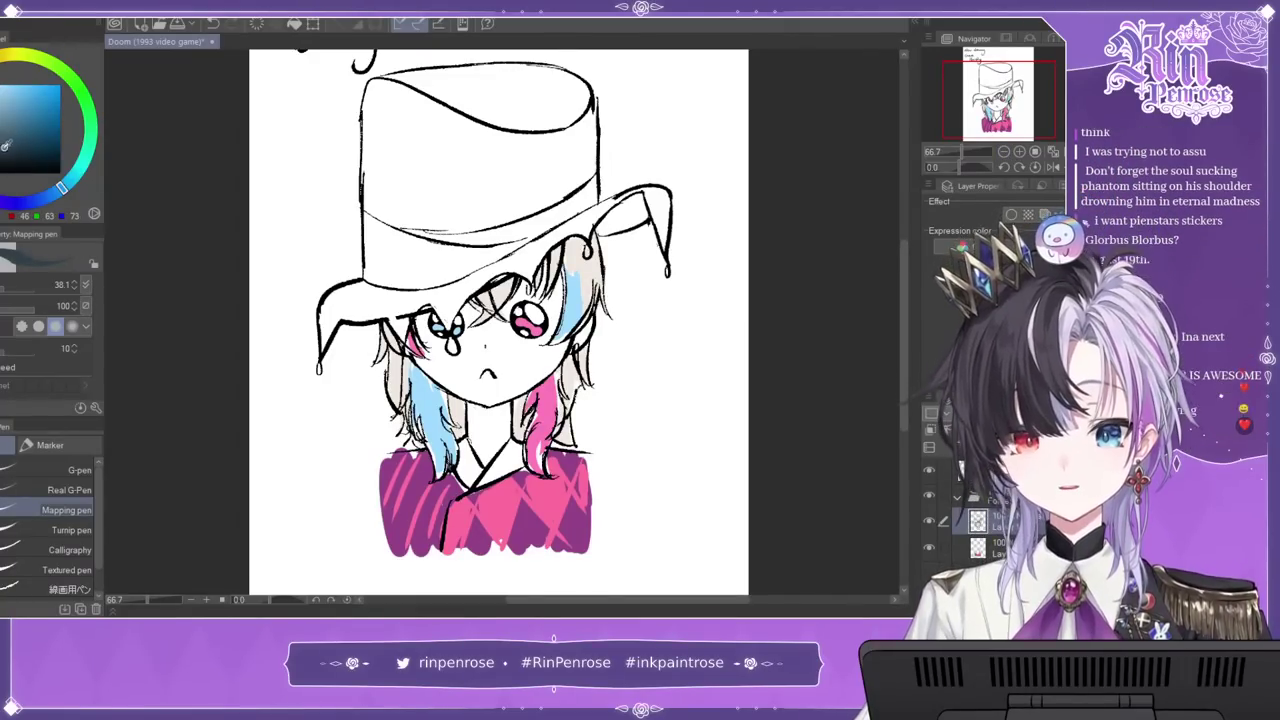
{"action": "left_click", "coordinate": [0, 160]}
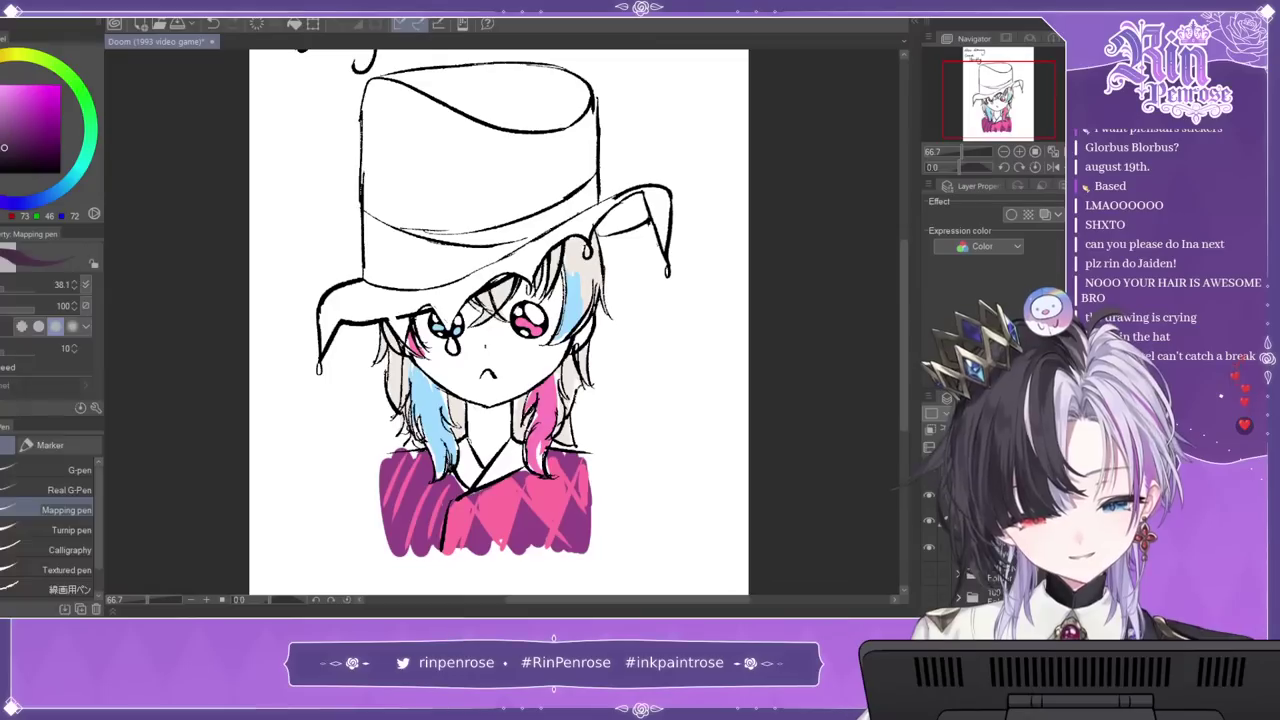
{"action": "key", "text": "g"}
{"action": "left_click", "coordinate": [443, 165]}
{"action": "left_click", "coordinate": [536, 131]}
{"action": "left_click", "coordinate": [520, 239]}
{"action": "left_click", "coordinate": [499, 265]}
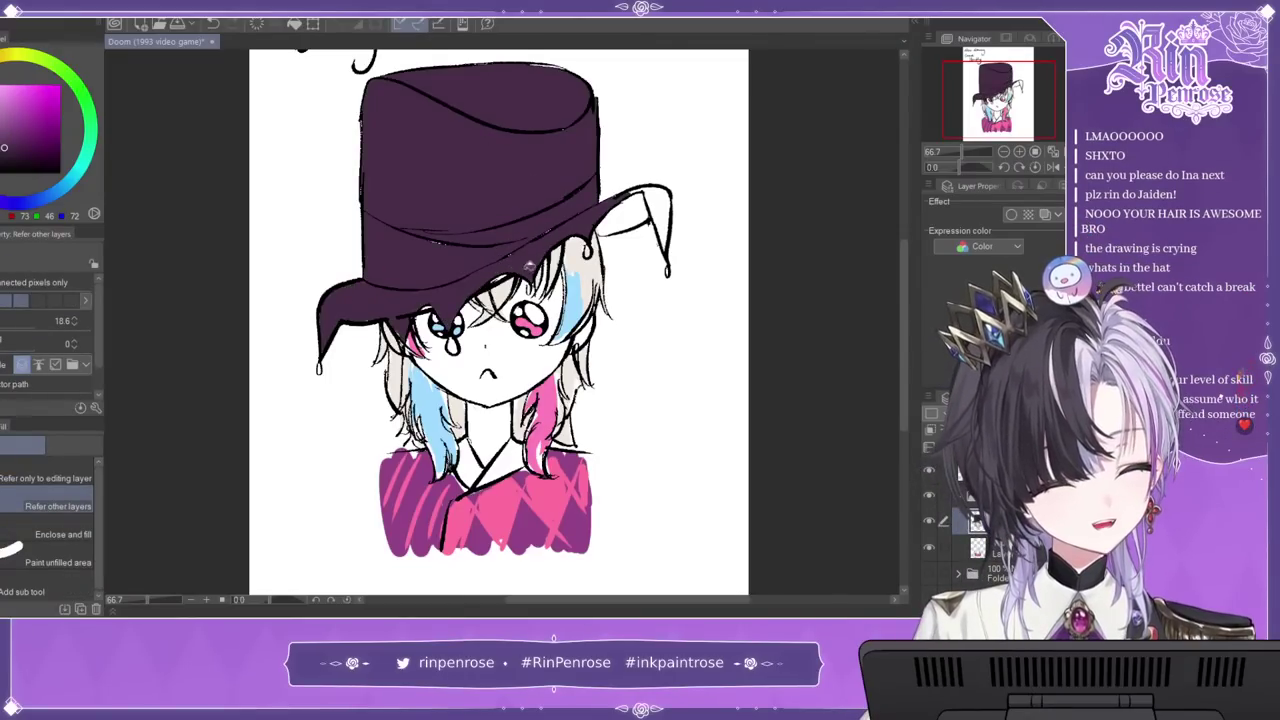
Step: Paint the teardrop below the left eye and the drips hanging from the hat brim pink (RGB 255, 133, 158)
{"action": "key", "text": "x"}
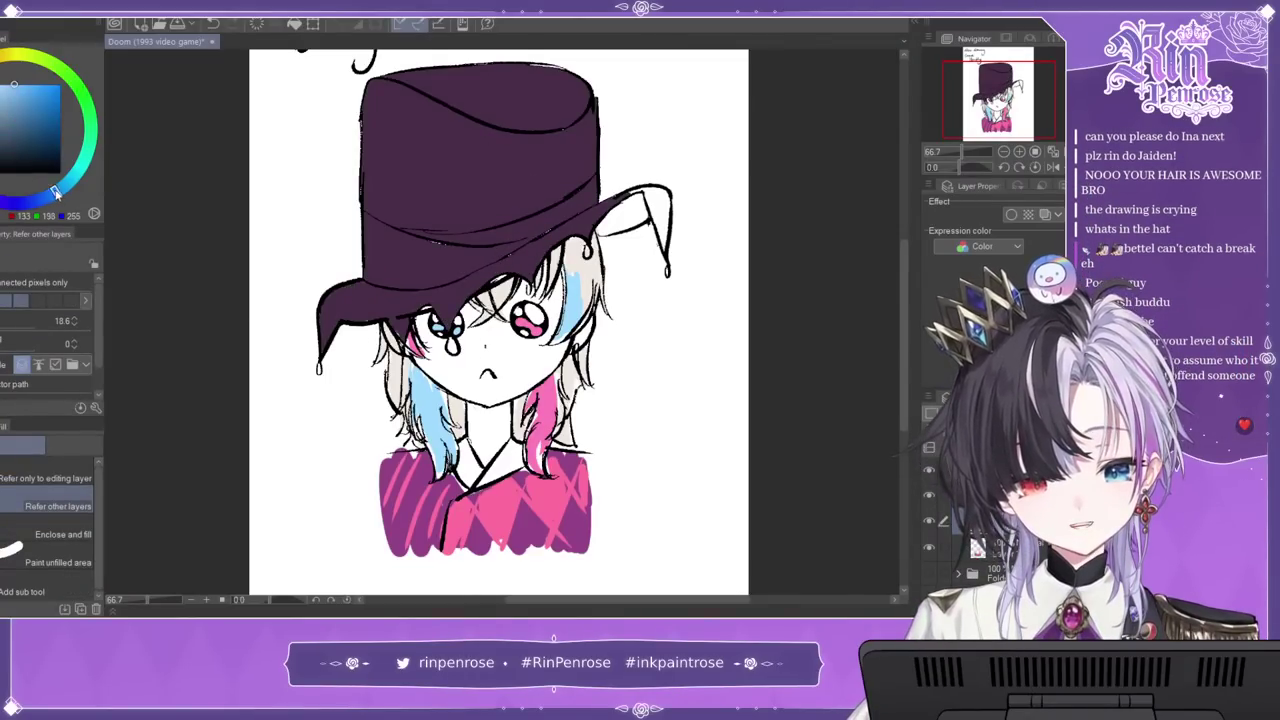
{"action": "key", "text": "p"}
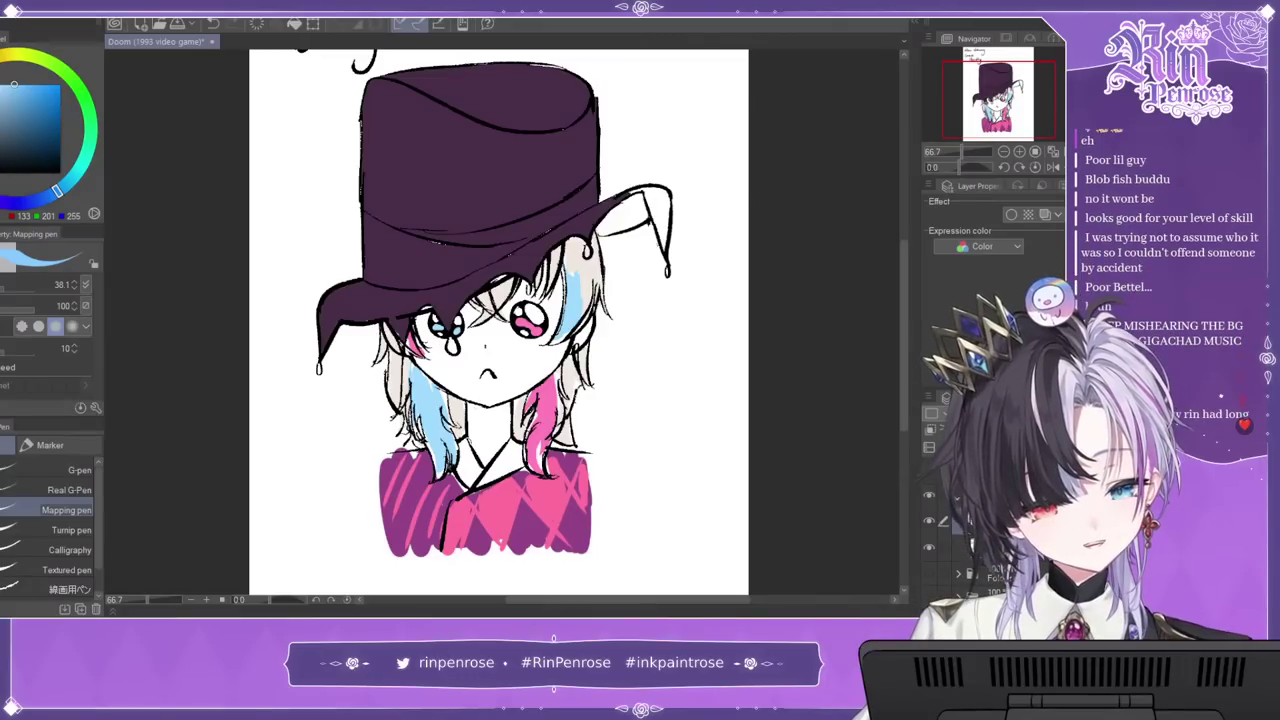
{"action": "left_click", "coordinate": [0, 105]}
{"action": "left_click", "coordinate": [667, 269]}
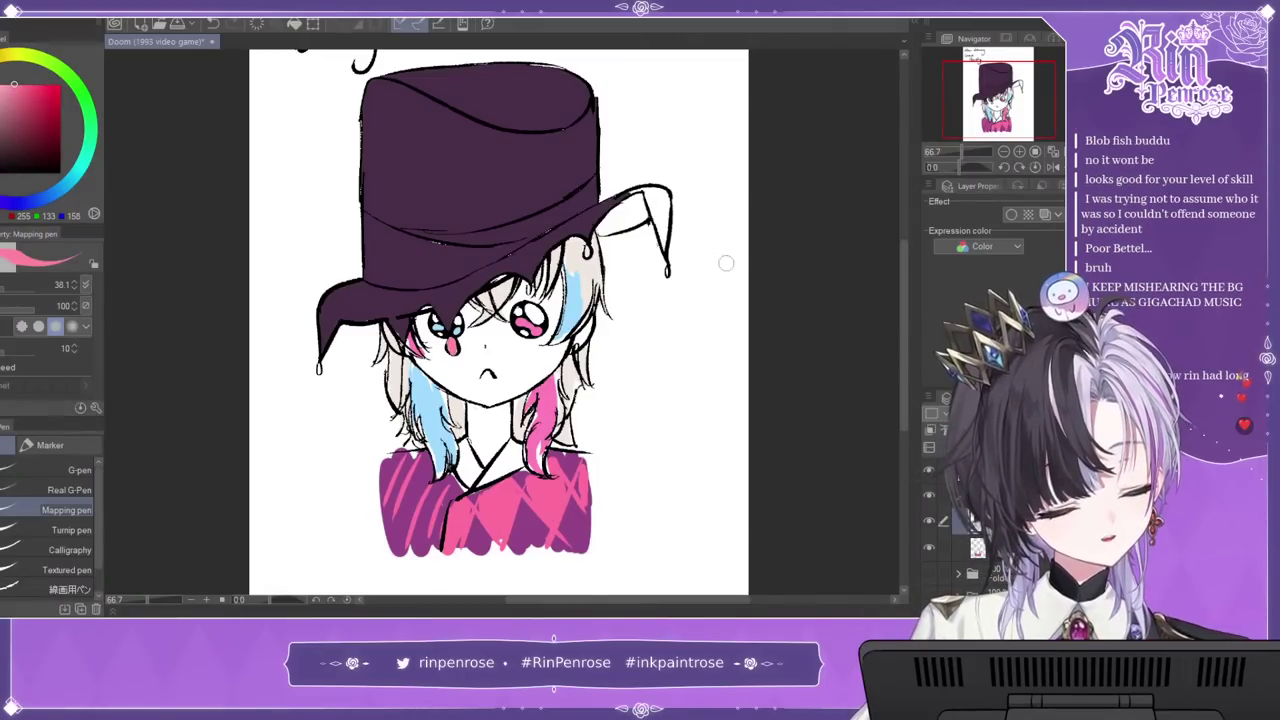
{"action": "left_click", "coordinate": [587, 249]}
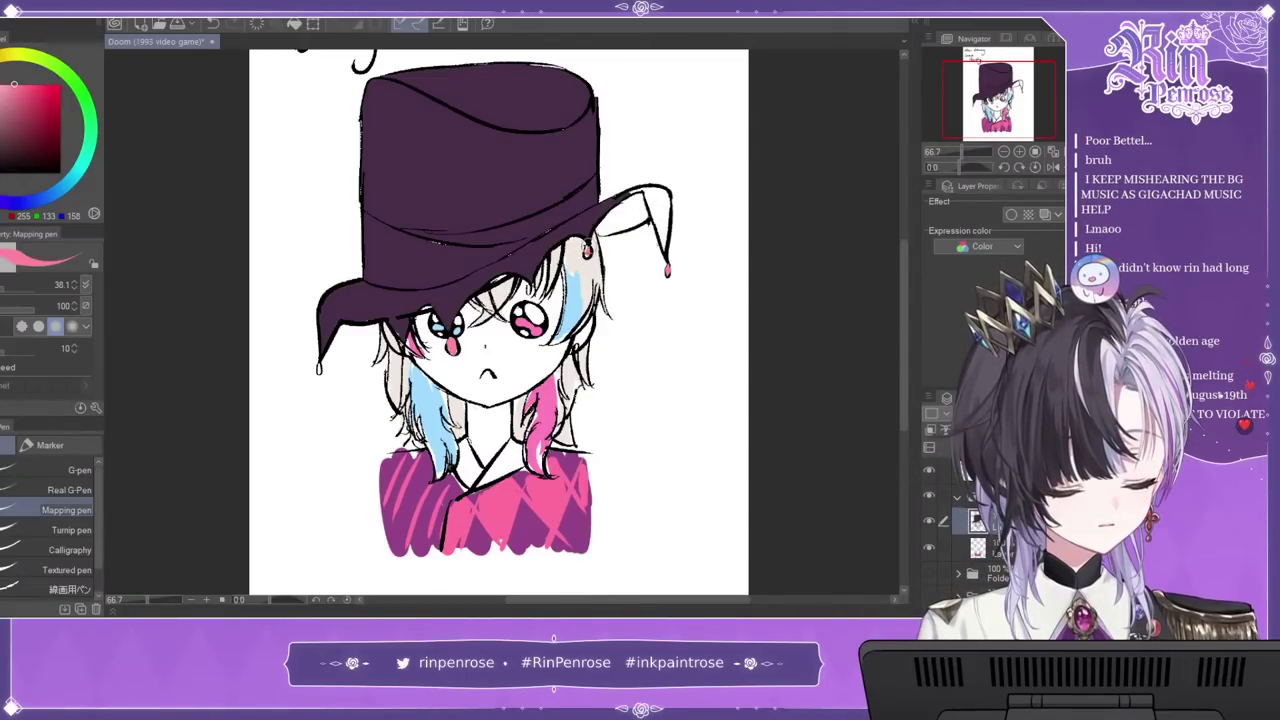
{"action": "left_click_drag", "start_coordinate": [402, 350], "coordinate": [402, 359]}
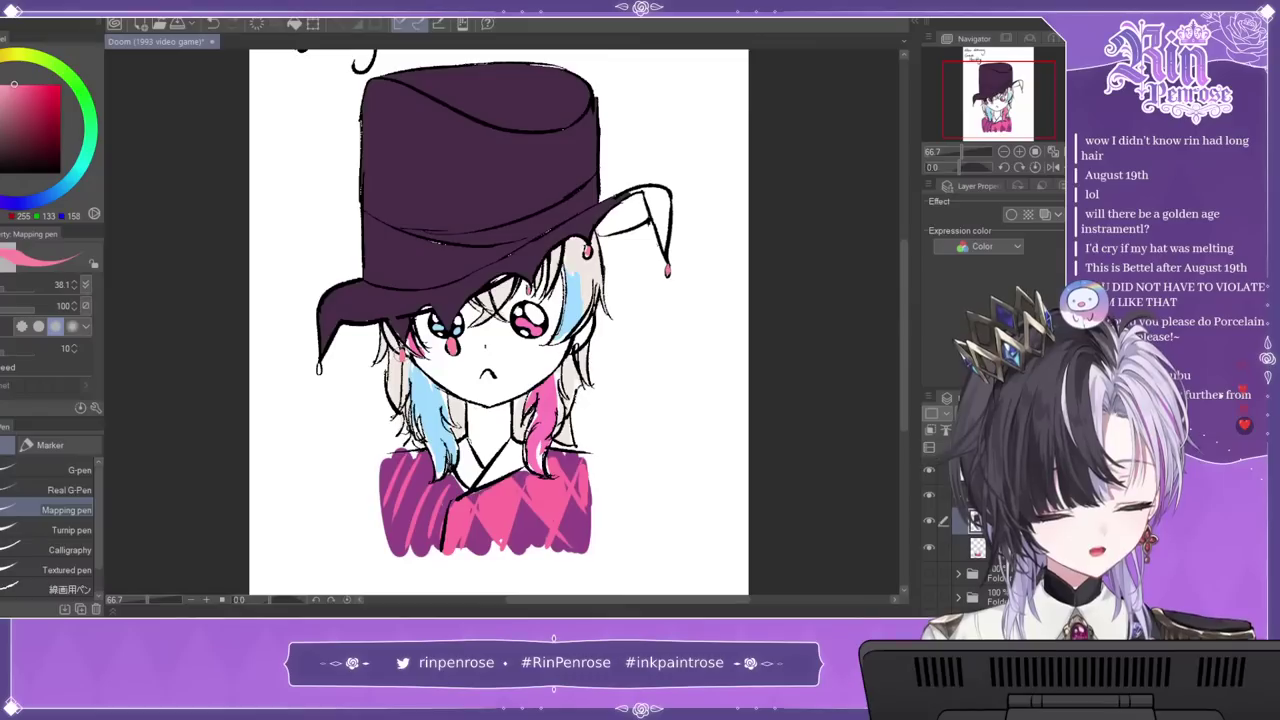
Step: Sample the hat's dark purple and paint the curled brim end on the right side of the hat
{"action": "key", "text": "m"}
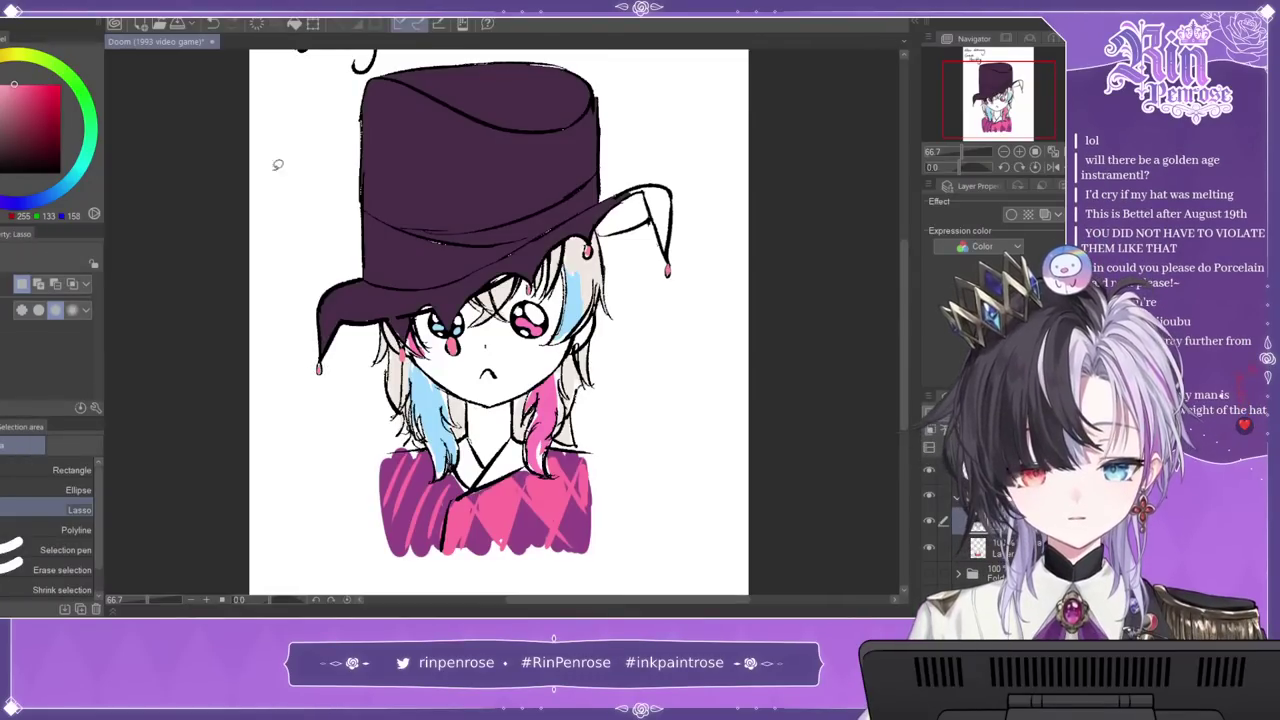
{"action": "key", "text": "i"}
{"action": "left_click", "coordinate": [441, 169]}
{"action": "key", "text": "p"}
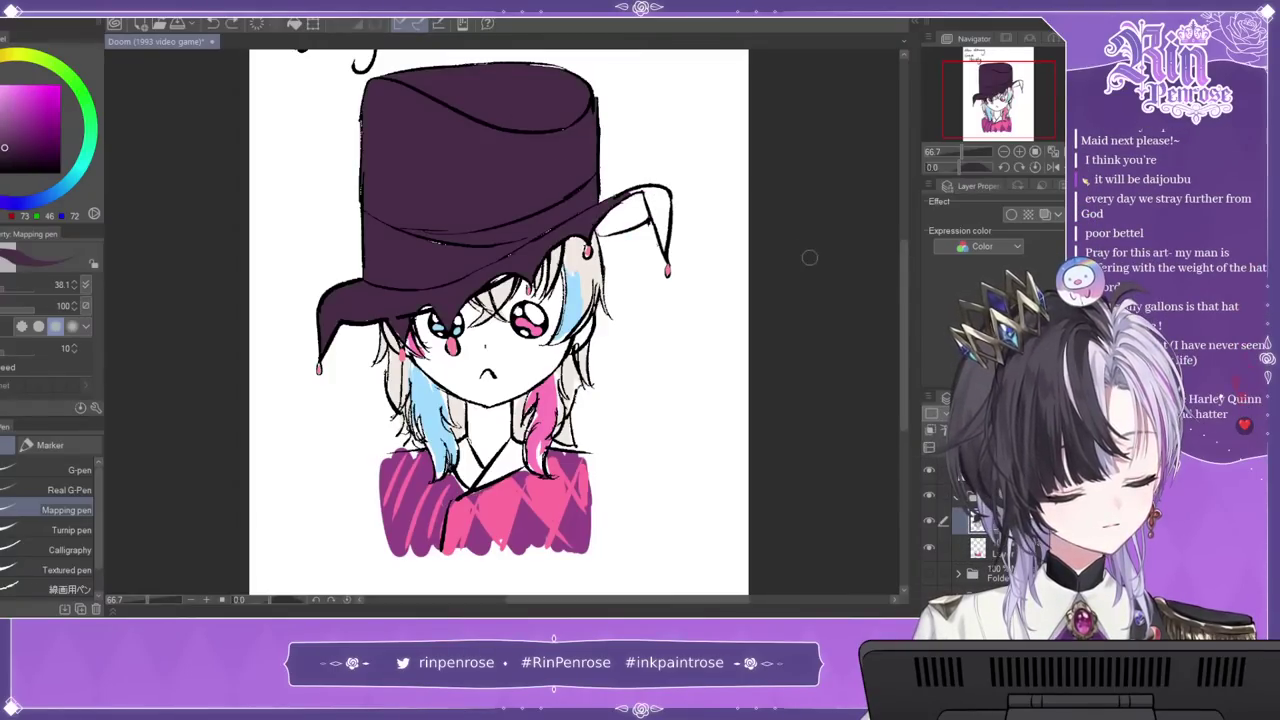
{"action": "mouse_move", "coordinate": [630, 210]}
{"action": "left_mouse_down"}
{"action": "mouse_move", "coordinate": [619, 207]}
{"action": "mouse_move", "coordinate": [657, 199]}
{"action": "mouse_move", "coordinate": [665, 228]}
{"action": "left_mouse_up"}
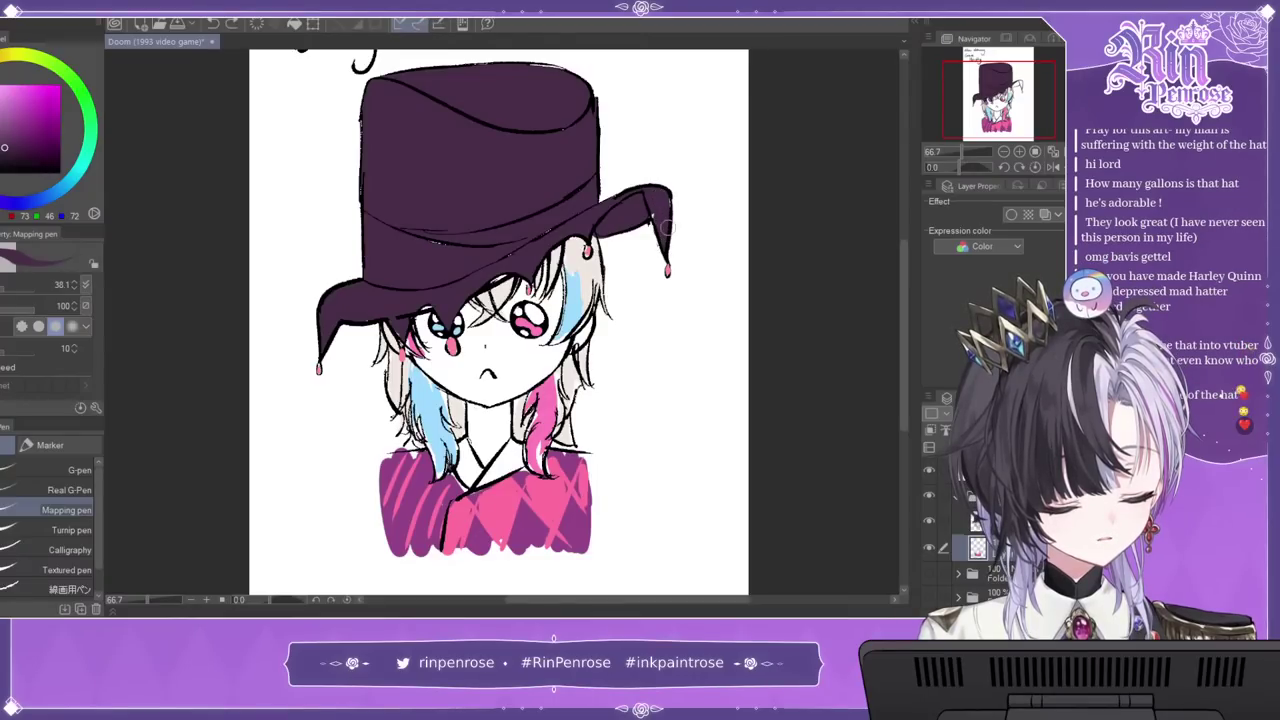
Step: Fill the hat's lower band area with darker purple (RGB 57, 27, 56), and the underside of the right brim curl with light pink-purple
{"action": "left_click", "coordinate": [18, 152]}
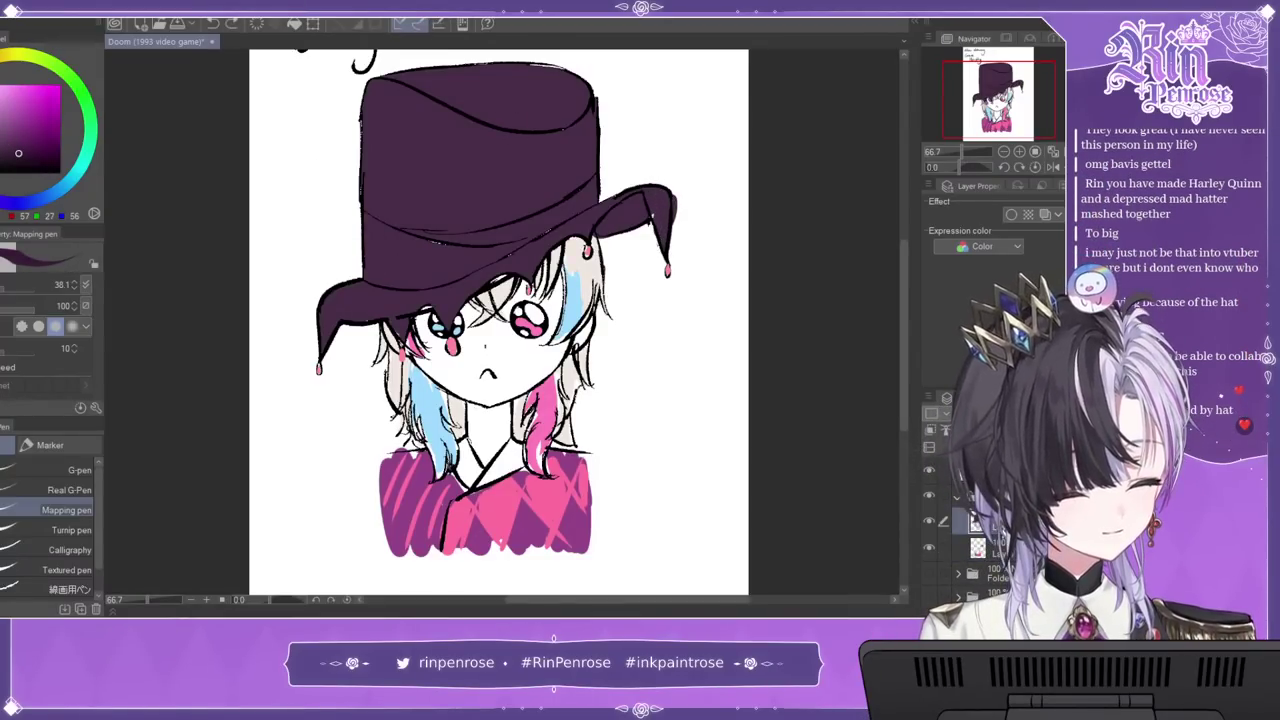
{"action": "key", "text": "g"}
{"action": "left_click", "coordinate": [471, 236]}
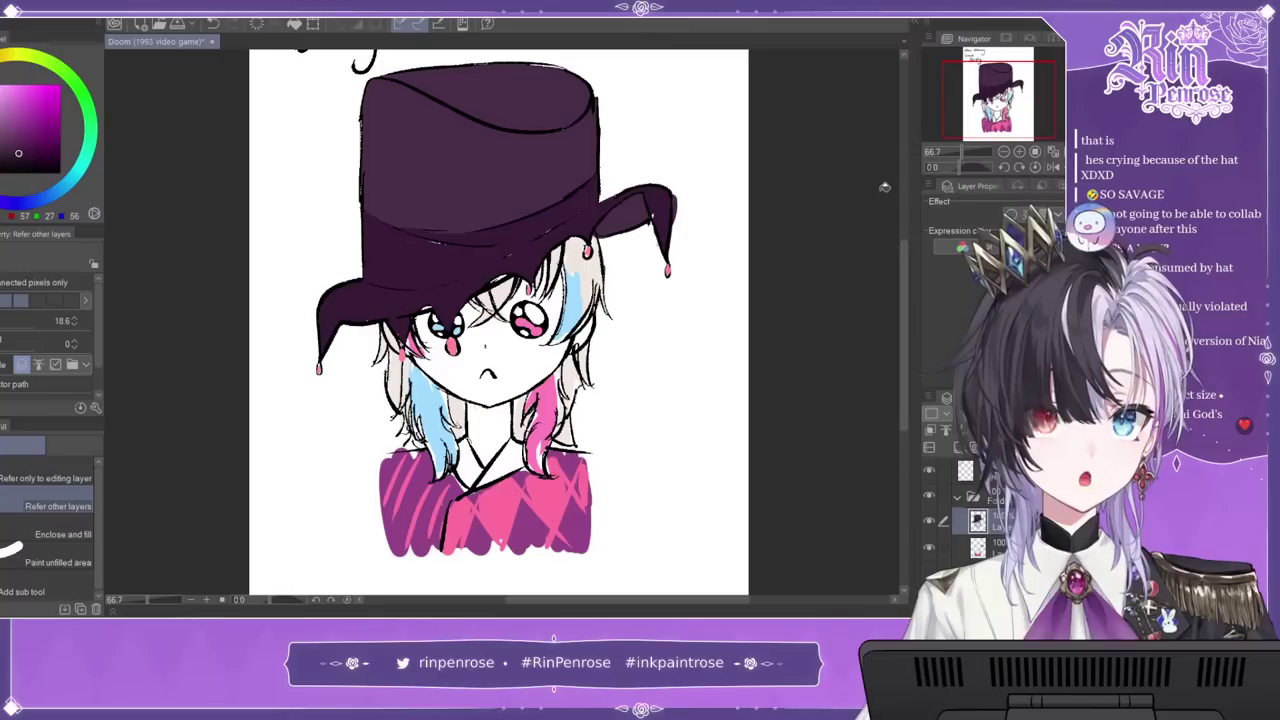
{"action": "left_click", "coordinate": [618, 249]}
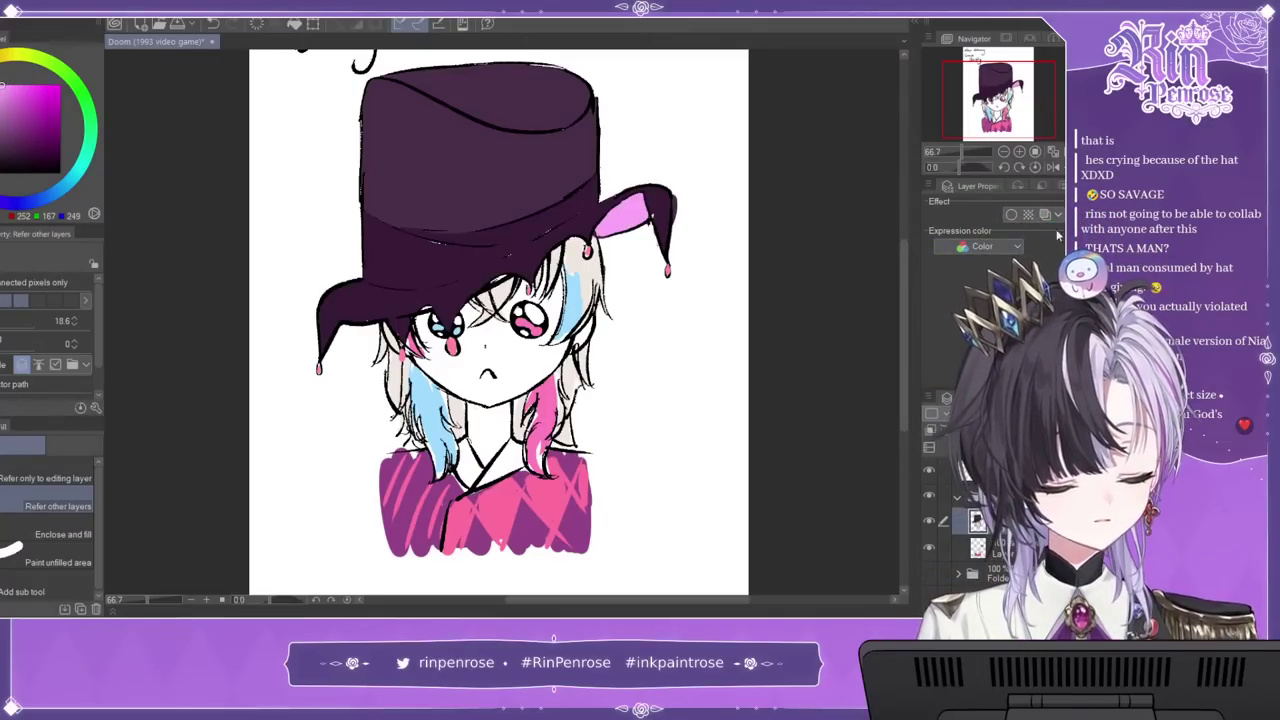
Step: Try squashing the hat down onto the face and twirling the character with a large Liquify brush, undoing each distortion
{"action": "left_click", "coordinate": [1004, 151]}
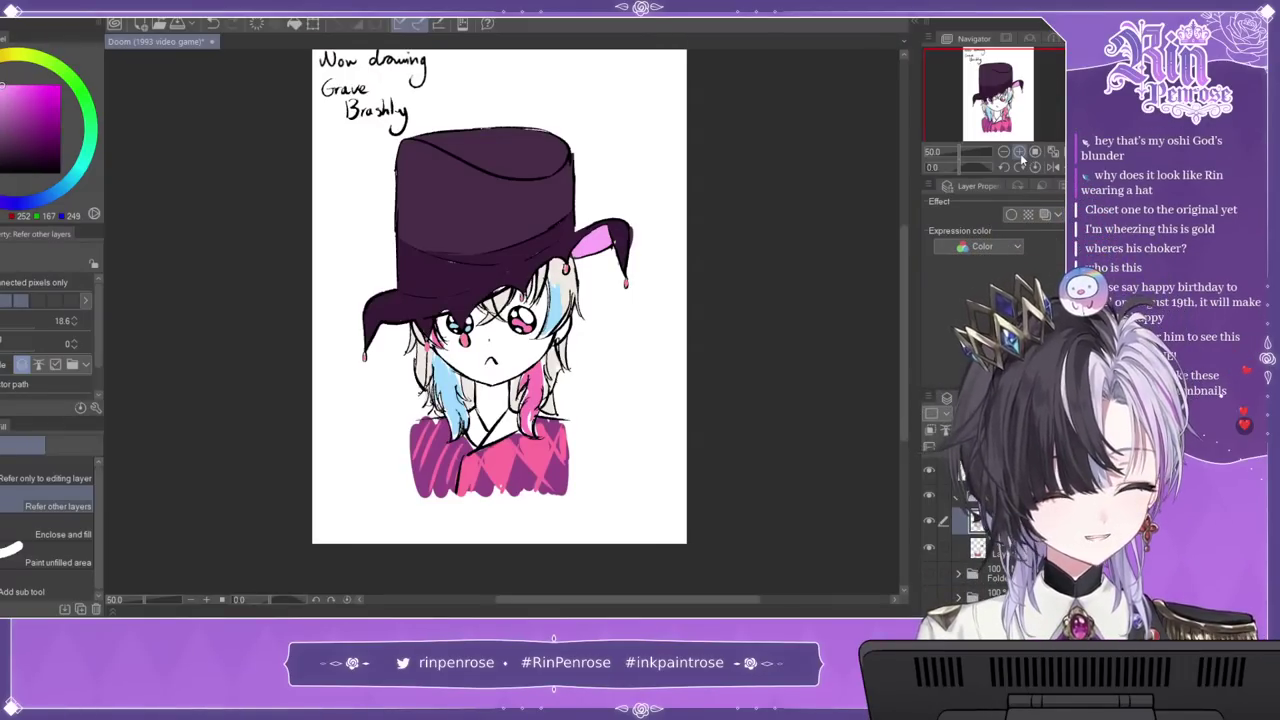
{"action": "key", "text": "j"}
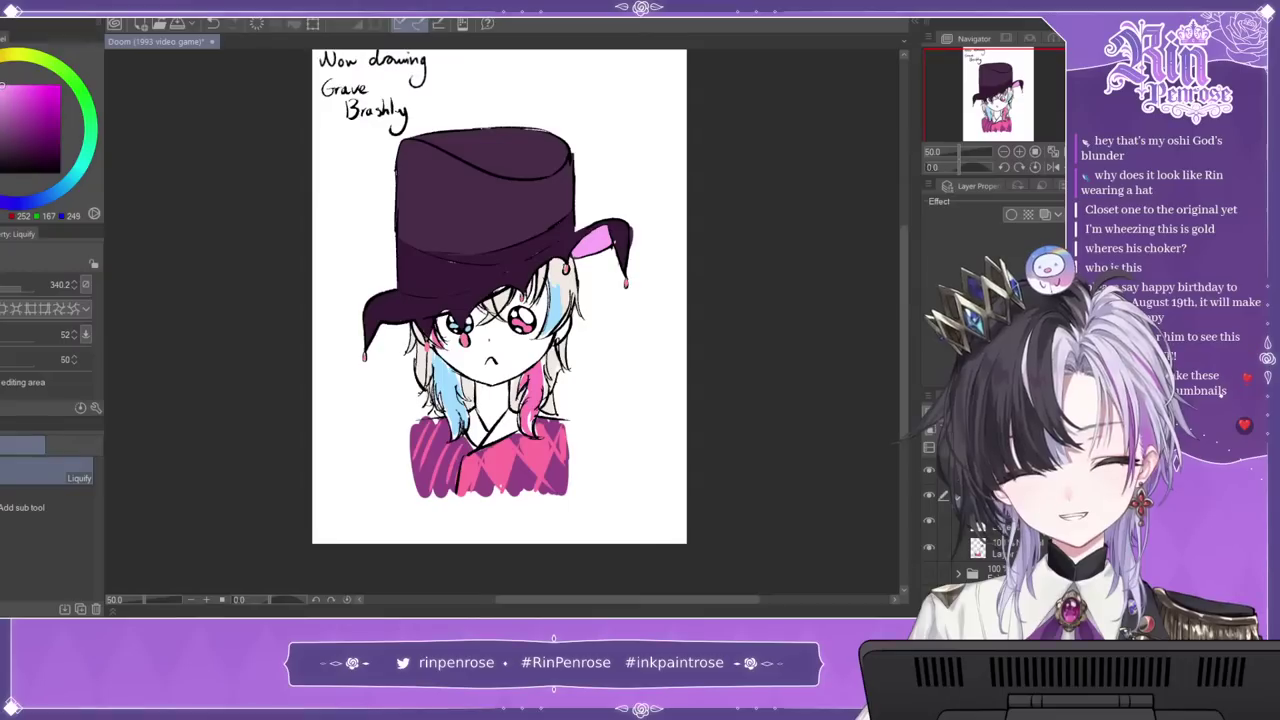
{"action": "left_click_drag", "start_coordinate": [473, 103], "coordinate": [493, 336]}
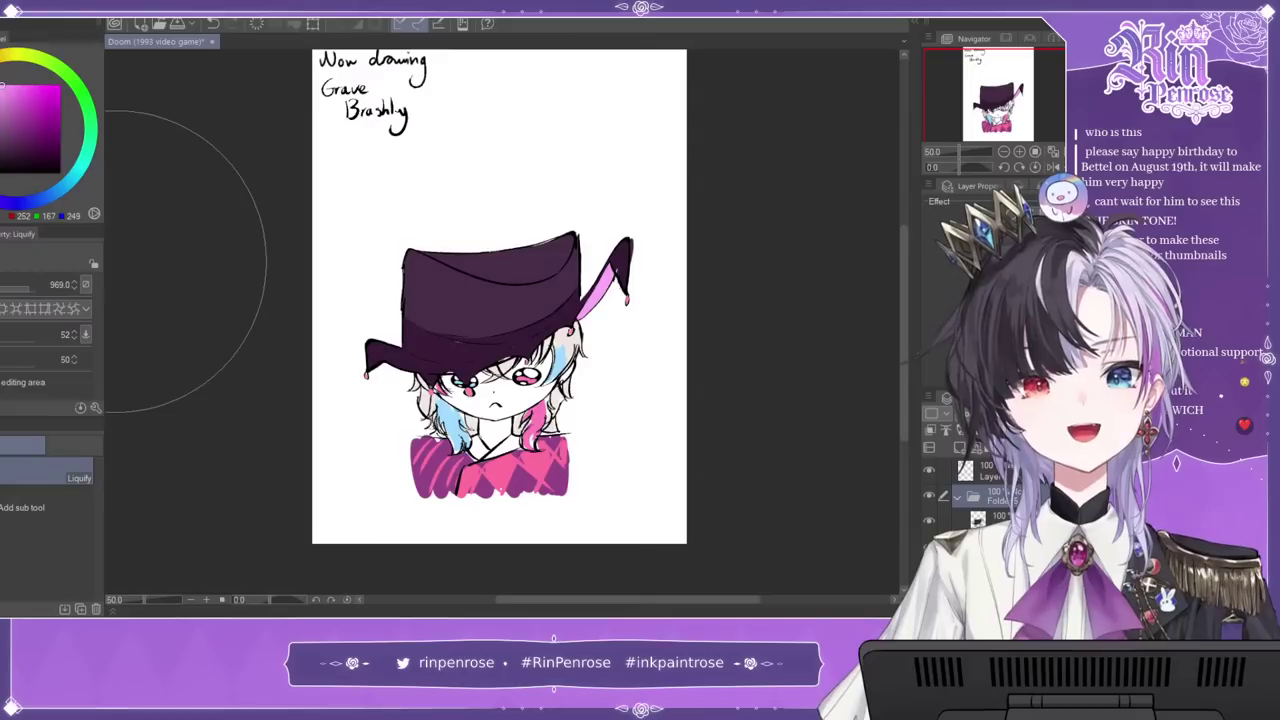
{"action": "key", "text": "ctrl+z"}
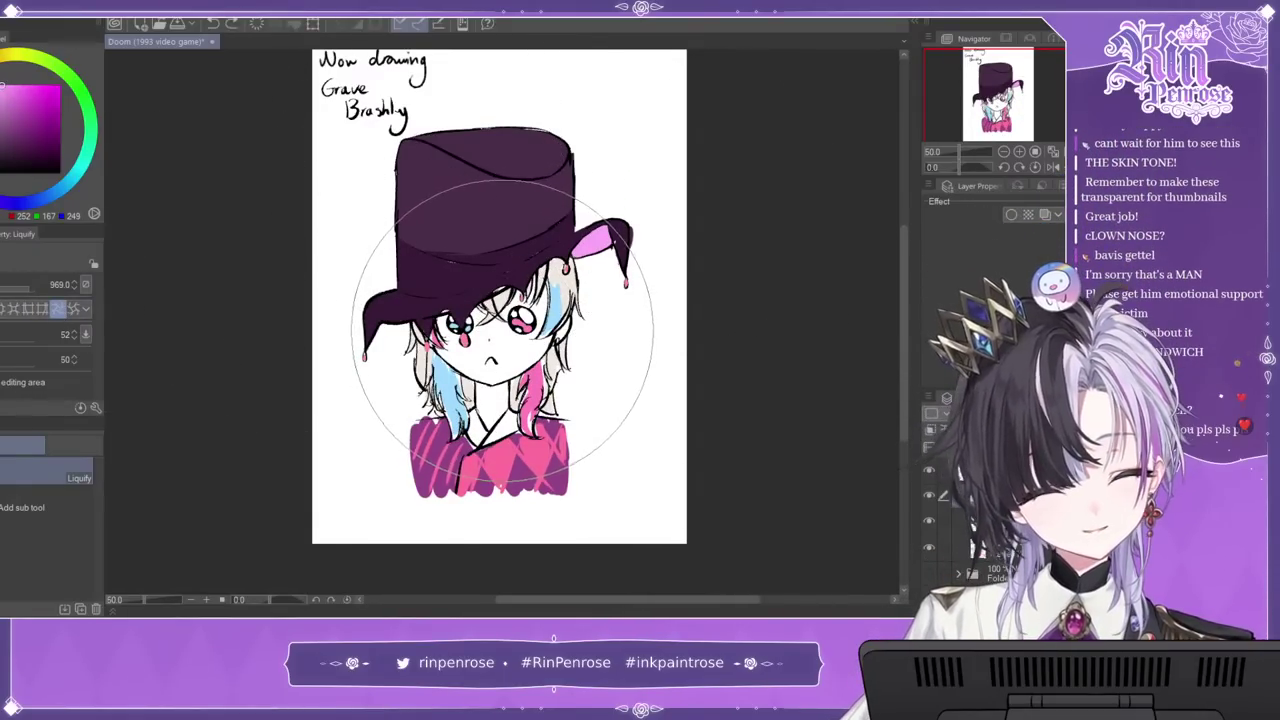
{"action": "left_click", "coordinate": [497, 312]}
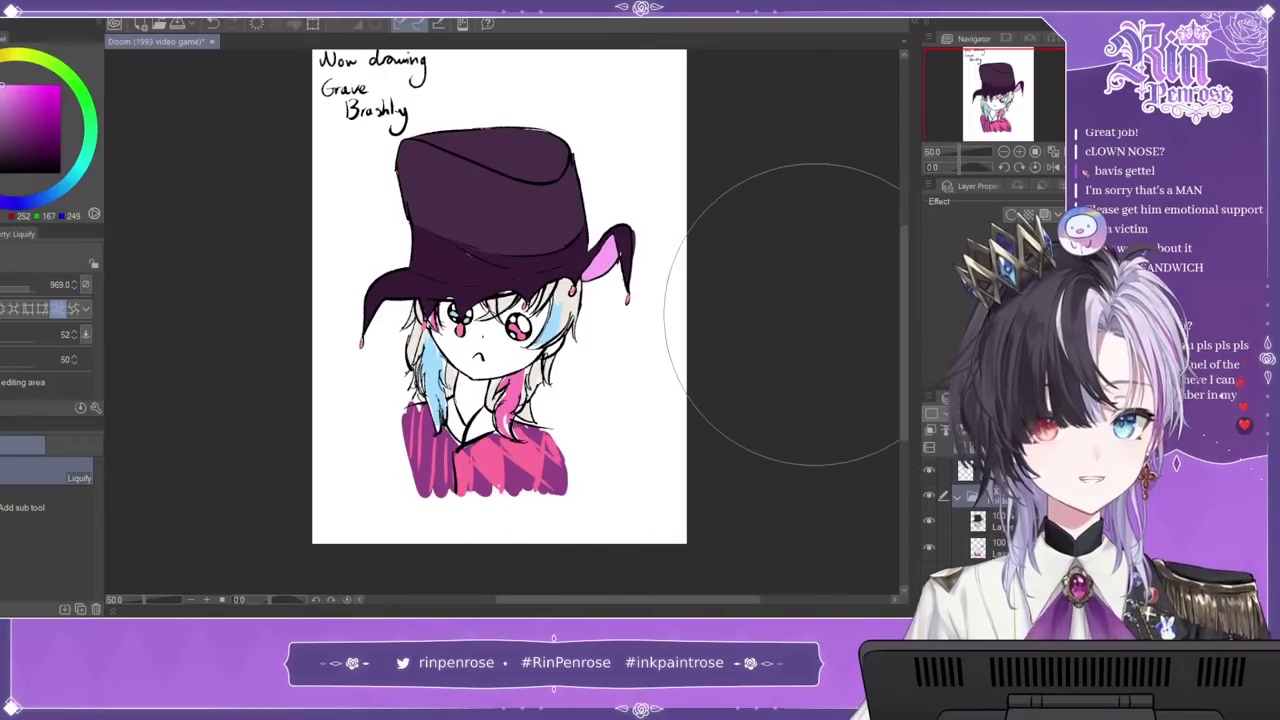
{"action": "key", "text": "ctrl+z"}
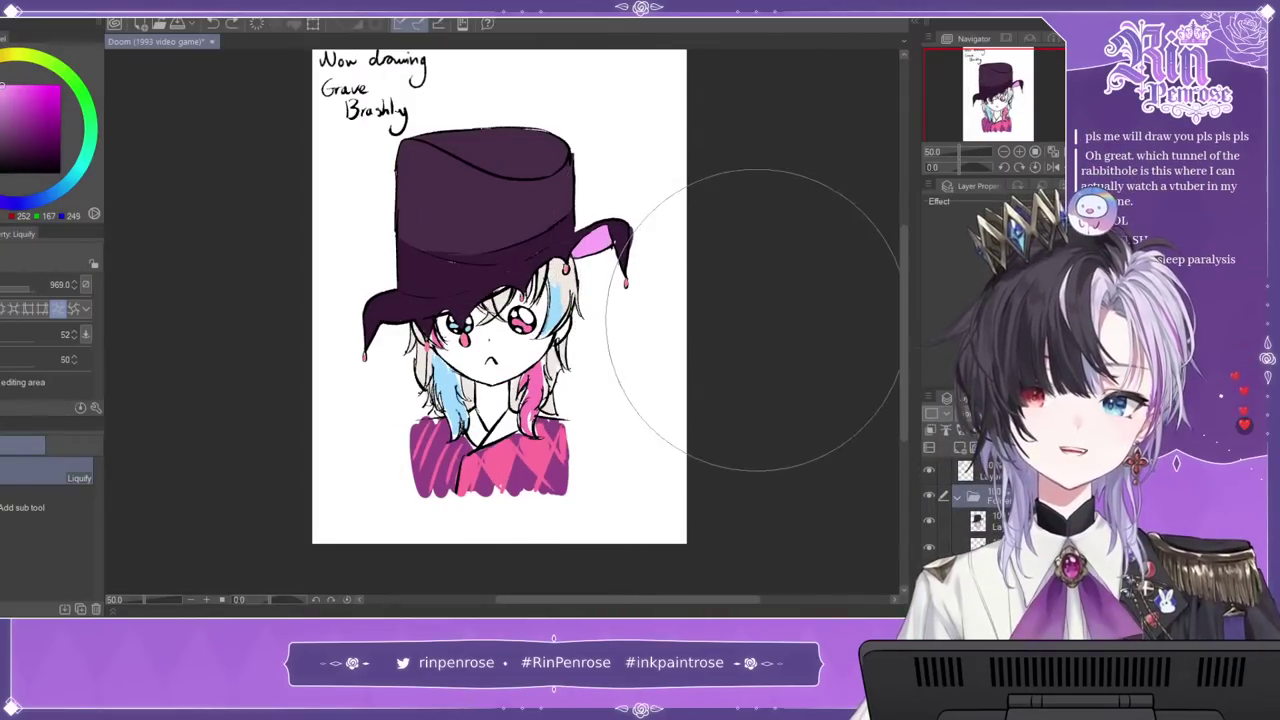
Step: Try pinching the hat's crown and the upper face strongly inward with Liquify, and undo it
{"action": "left_click", "coordinate": [12, 310]}
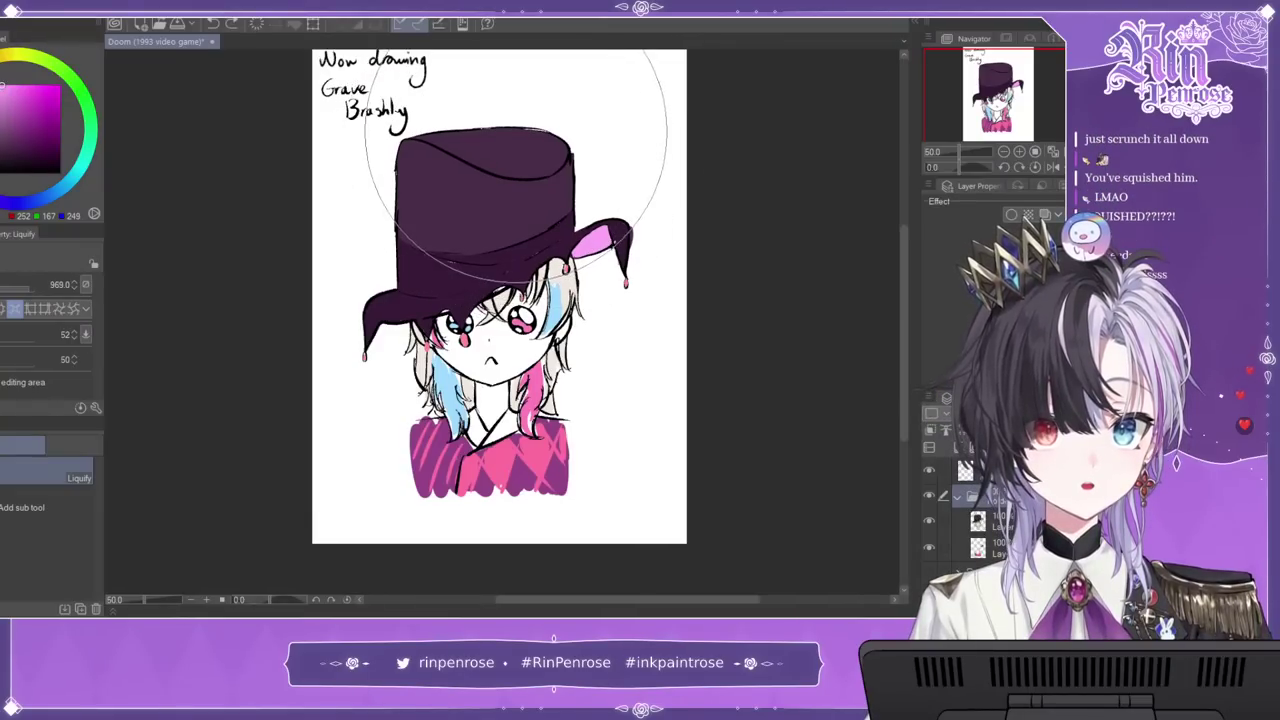
{"action": "left_click_drag", "start_coordinate": [1013, 93], "coordinate": [1012, 77]}
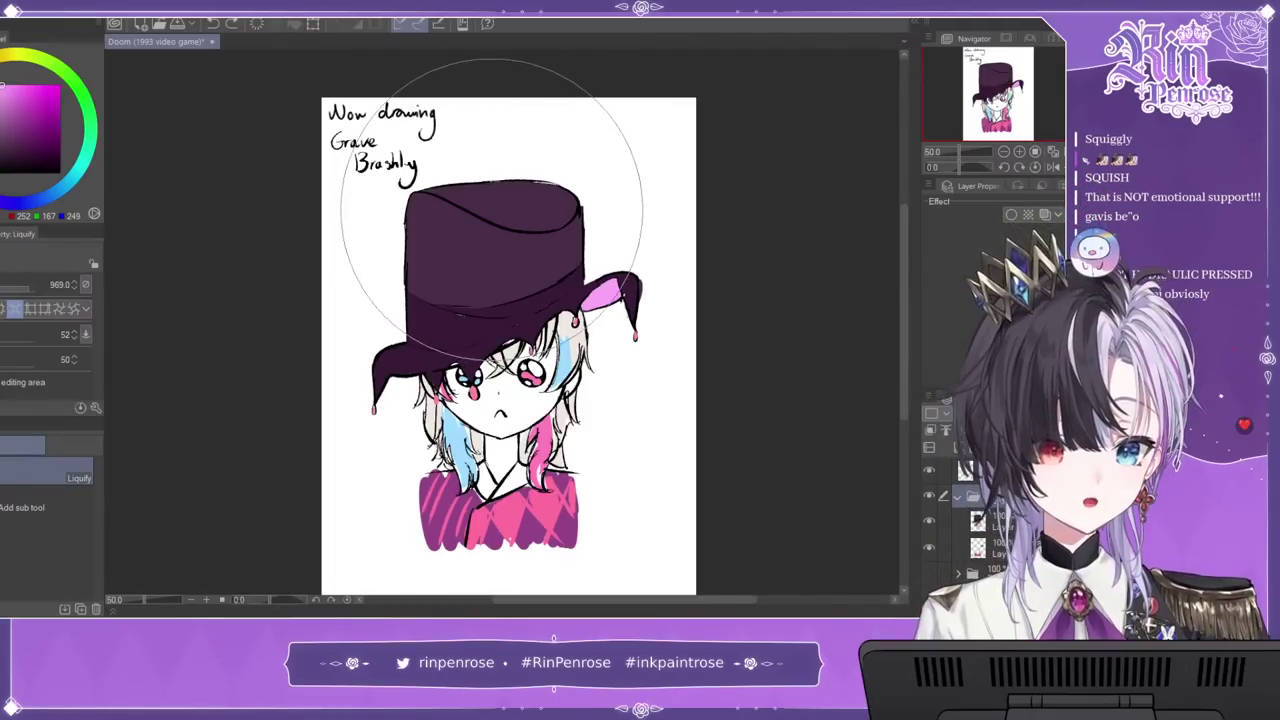
{"action": "left_click", "coordinate": [499, 198]}
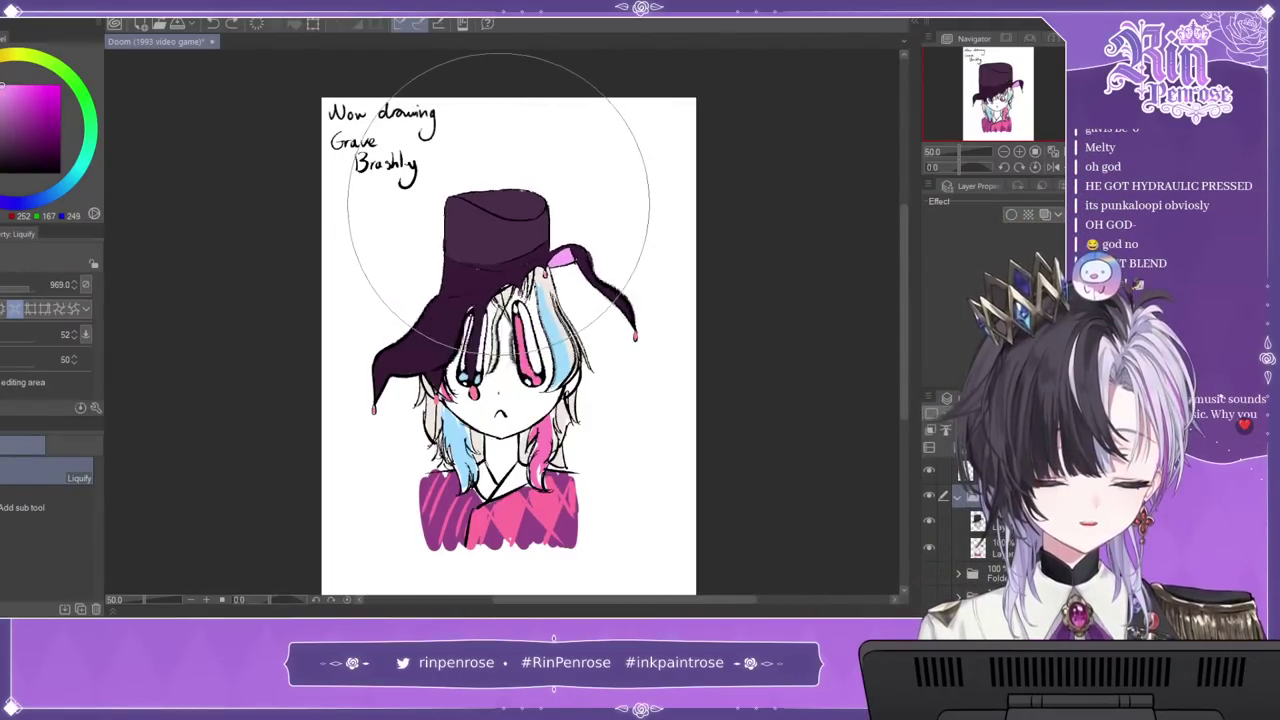
{"action": "key", "text": "ctrl+z"}
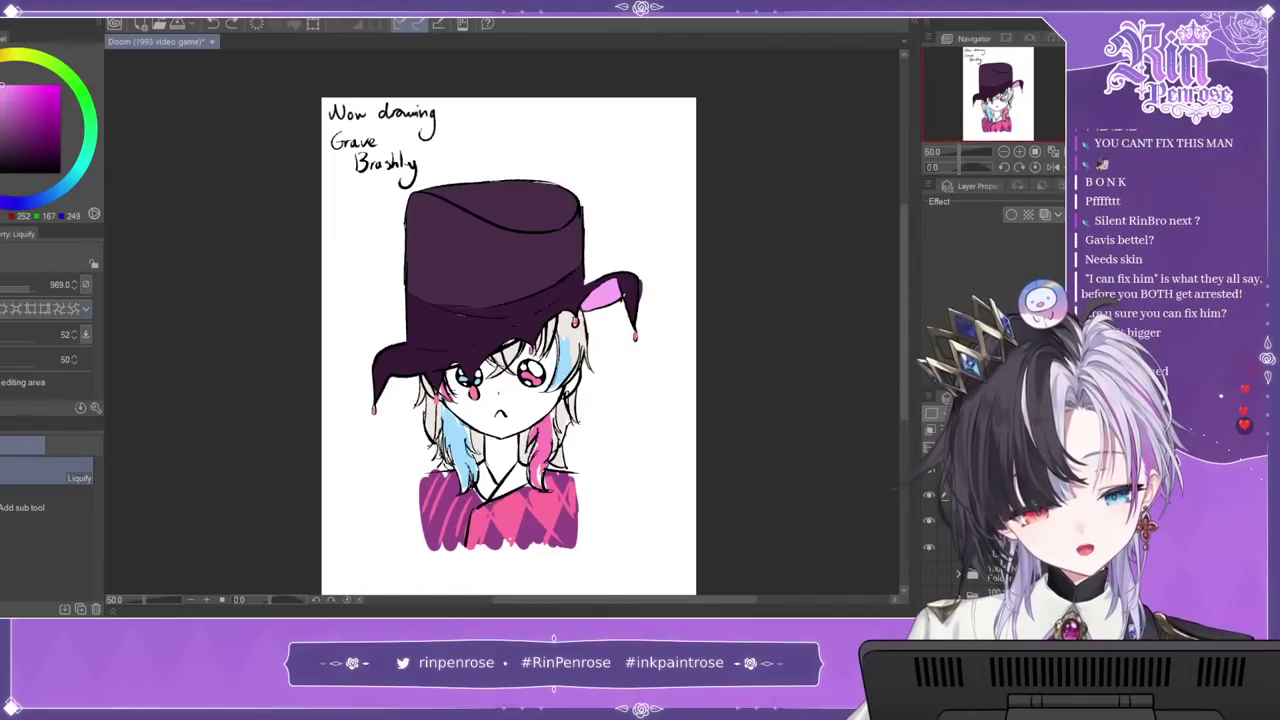
Step: Try a slight Liquify pinch centered on the lower hat, and undo it
{"action": "left_click", "coordinate": [18, 308]}
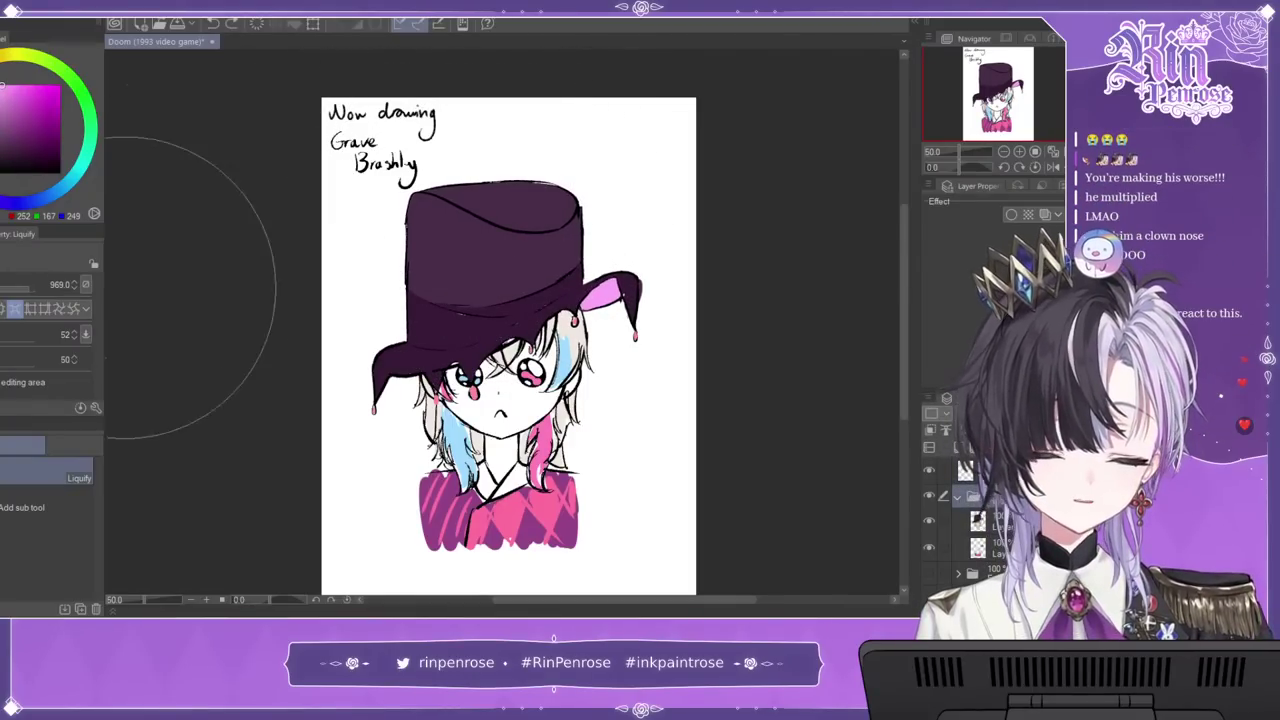
{"action": "left_click", "coordinate": [496, 292]}
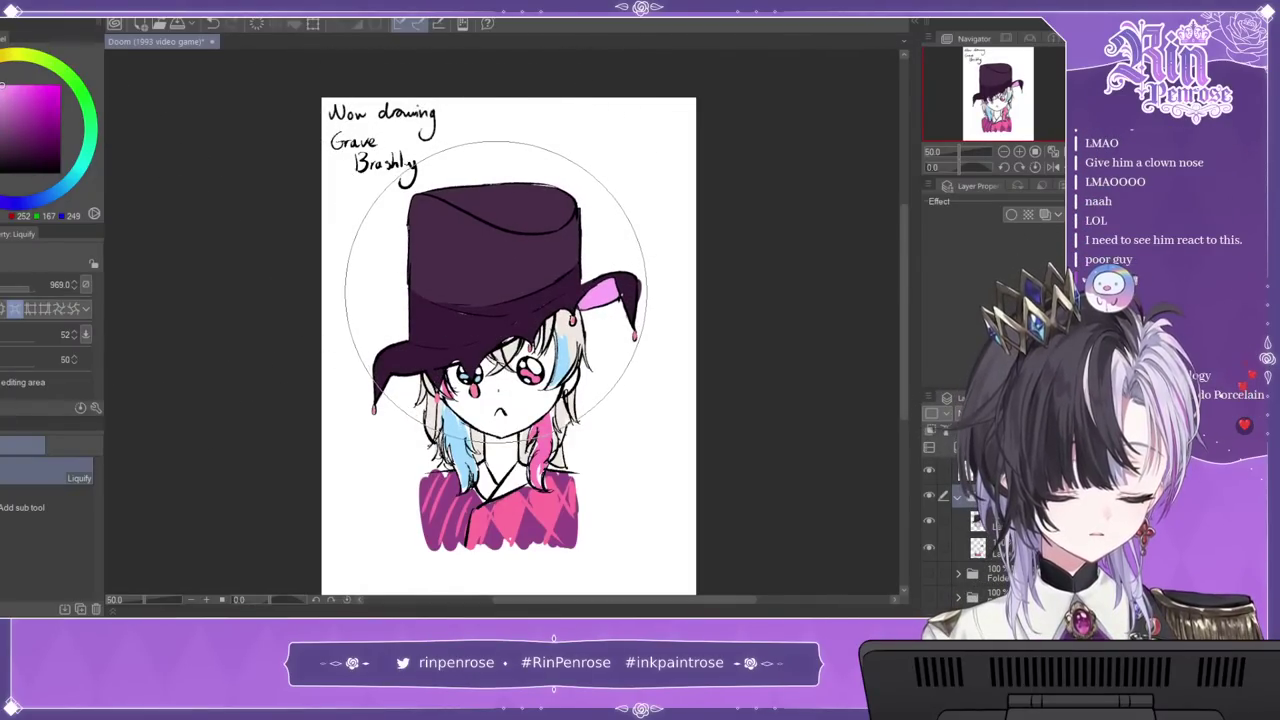
{"action": "left_click", "coordinate": [496, 292]}
{"action": "key", "text": "ctrl+z"}
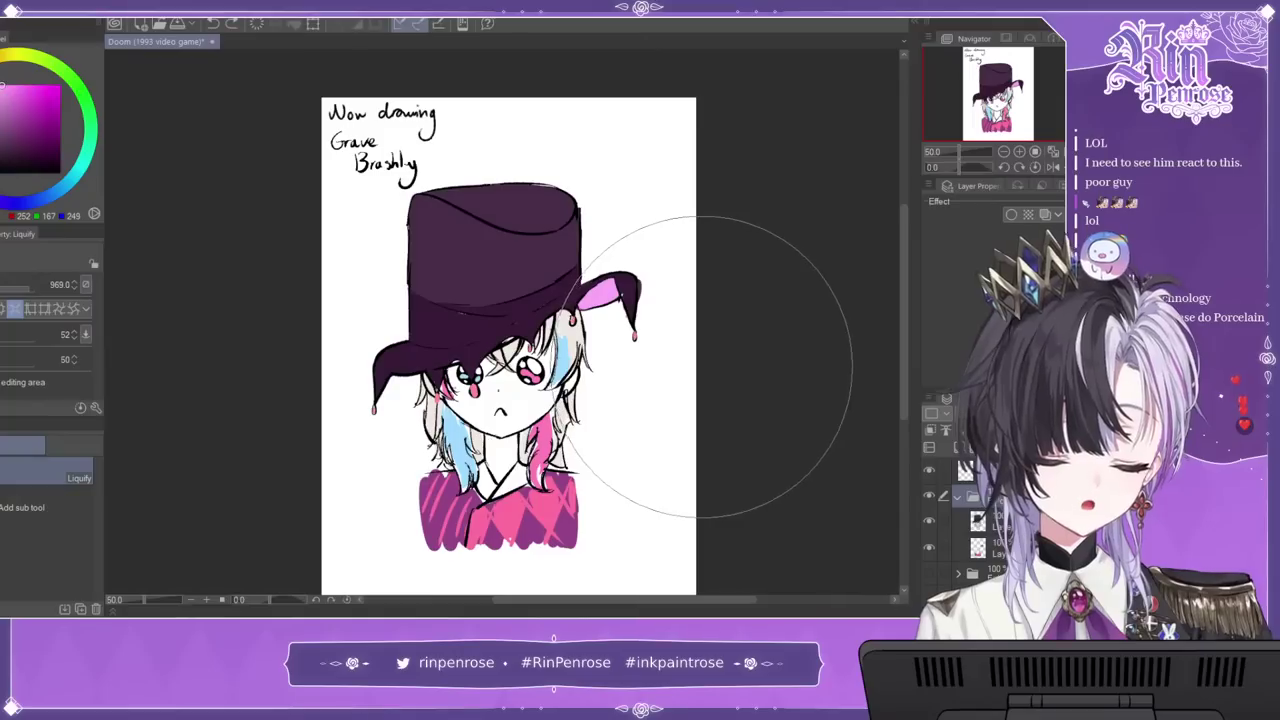
{"action": "key", "text": "ctrl+z"}
Step: Nudge the hat's crown down and both brim ends inward with the Liquify push mode, raising the strength to 100
{"action": "left_click", "coordinate": [1, 309]}
{"action": "left_click_drag", "start_coordinate": [490, 130], "coordinate": [488, 158]}
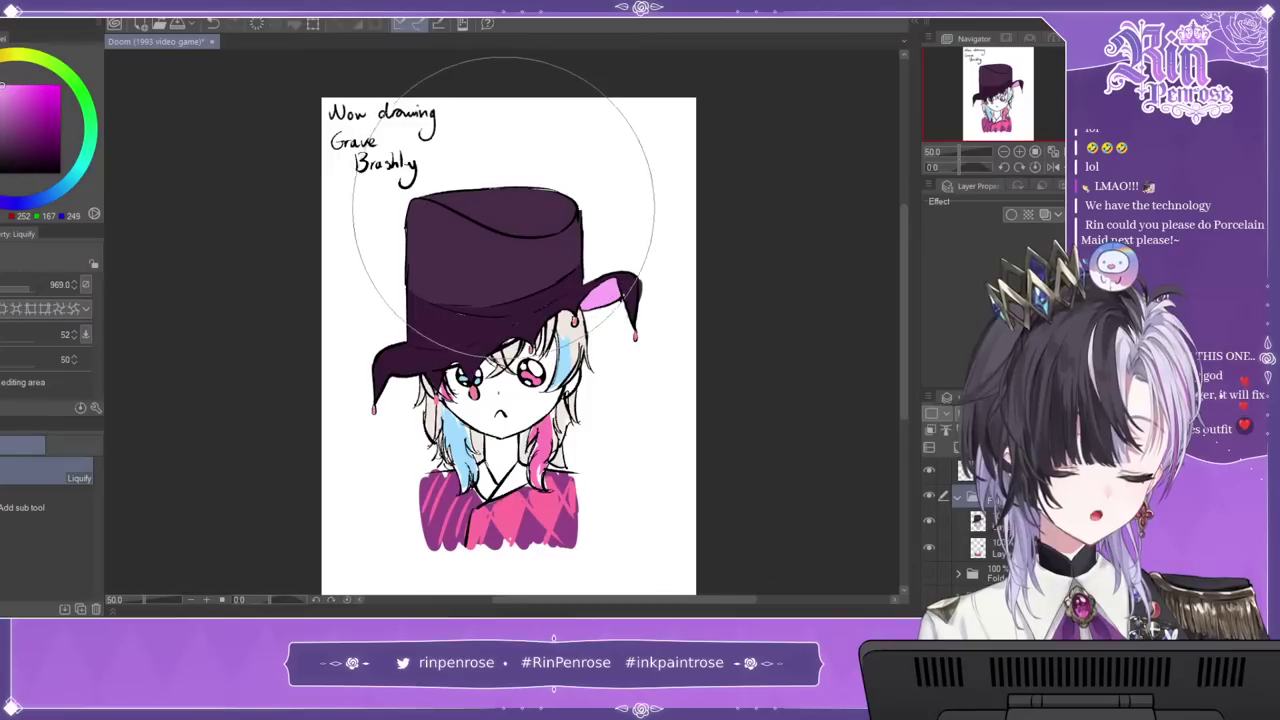
{"action": "left_click_drag", "start_coordinate": [758, 252], "coordinate": [726, 236]}
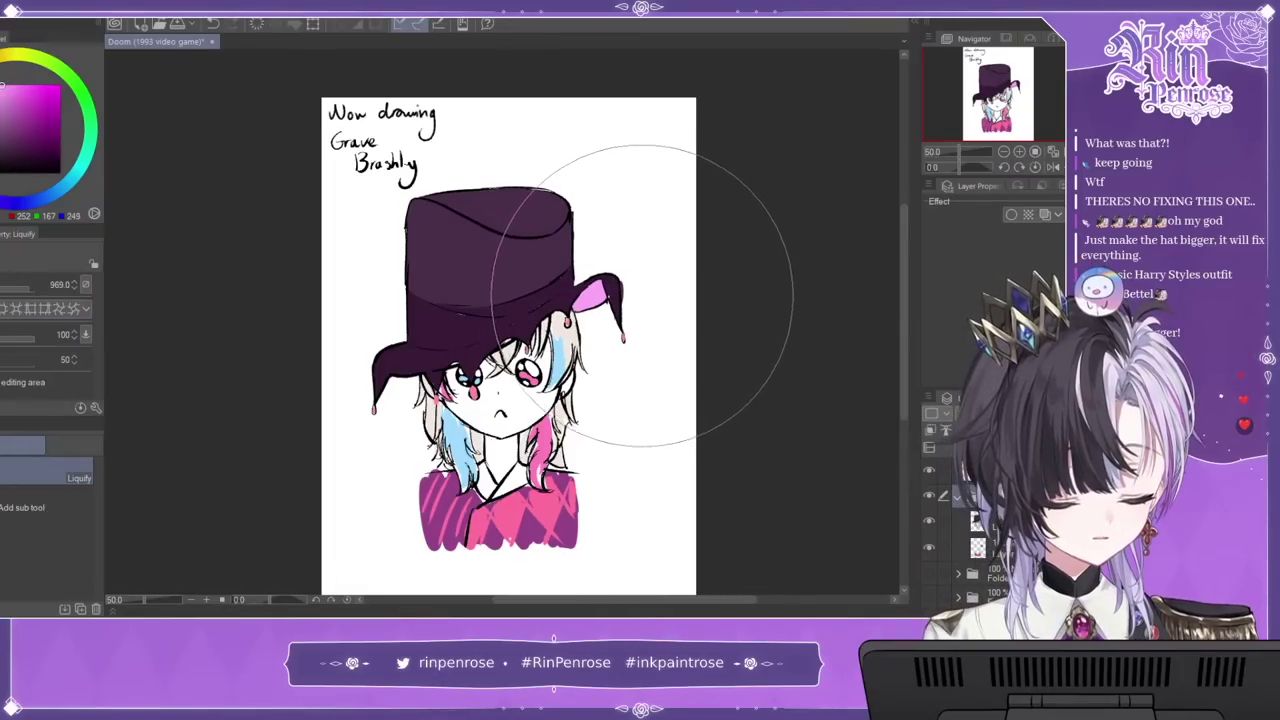
{"action": "left_click_drag", "start_coordinate": [745, 276], "coordinate": [737, 281]}
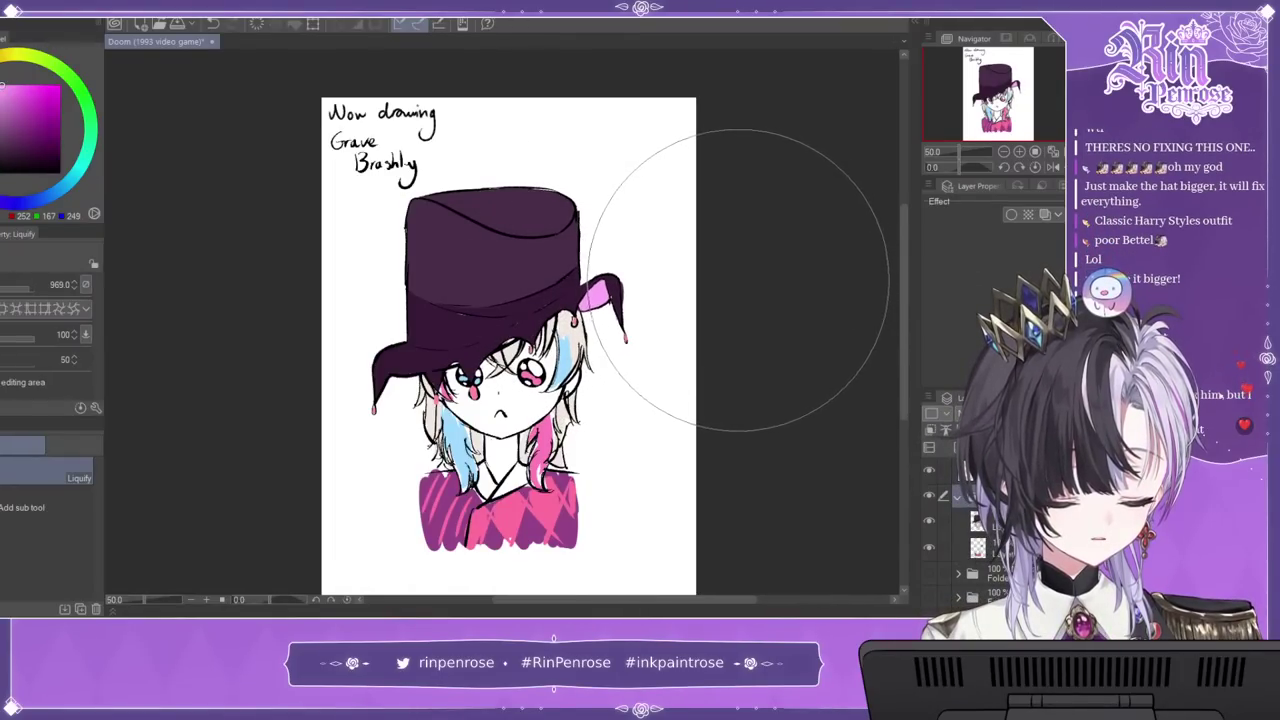
{"action": "left_click_drag", "start_coordinate": [266, 338], "coordinate": [279, 334]}
{"action": "mouse_move", "coordinate": [487, 134]}
{"action": "left_mouse_down"}
{"action": "mouse_move", "coordinate": [486, 168]}
{"action": "mouse_move", "coordinate": [525, 160]}
{"action": "mouse_move", "coordinate": [545, 195]}
{"action": "mouse_move", "coordinate": [622, 176]}
{"action": "left_mouse_up"}
{"action": "left_click_drag", "start_coordinate": [488, 136], "coordinate": [489, 147]}
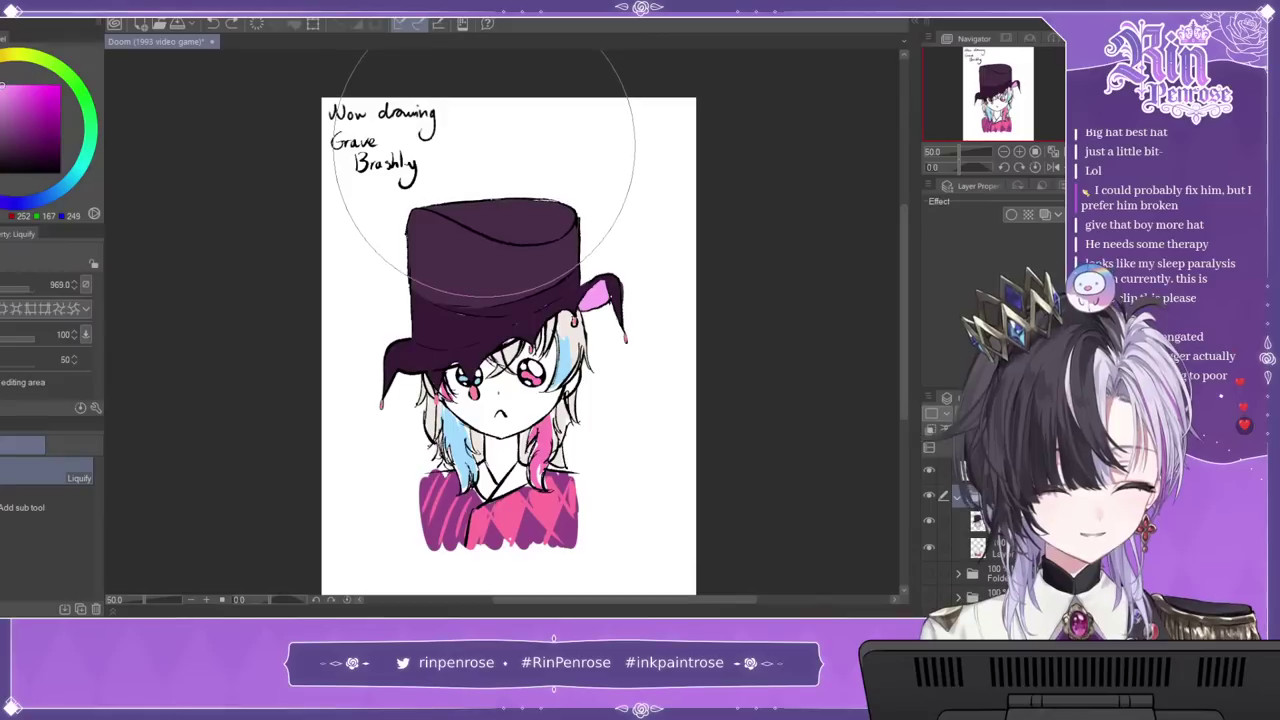
Step: Move the whole character up and slightly to the right on the page
{"action": "key", "text": "ctrl+0"}
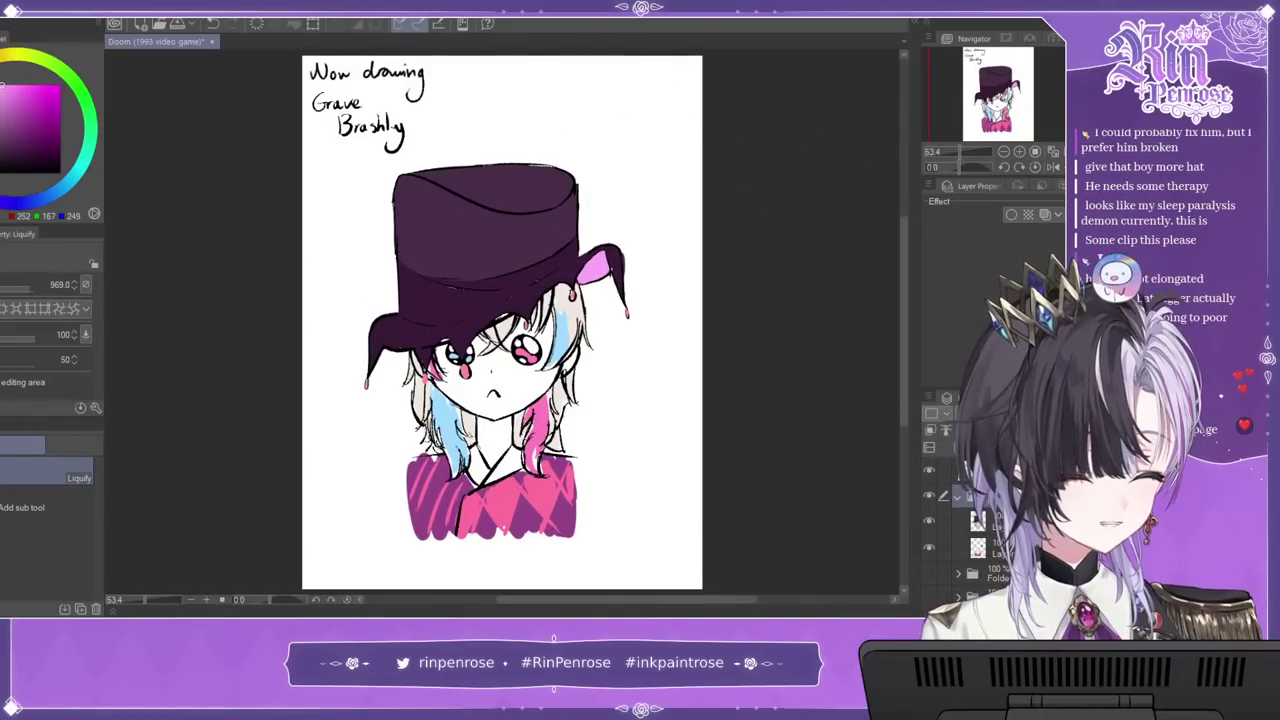
{"action": "key", "text": "w"}
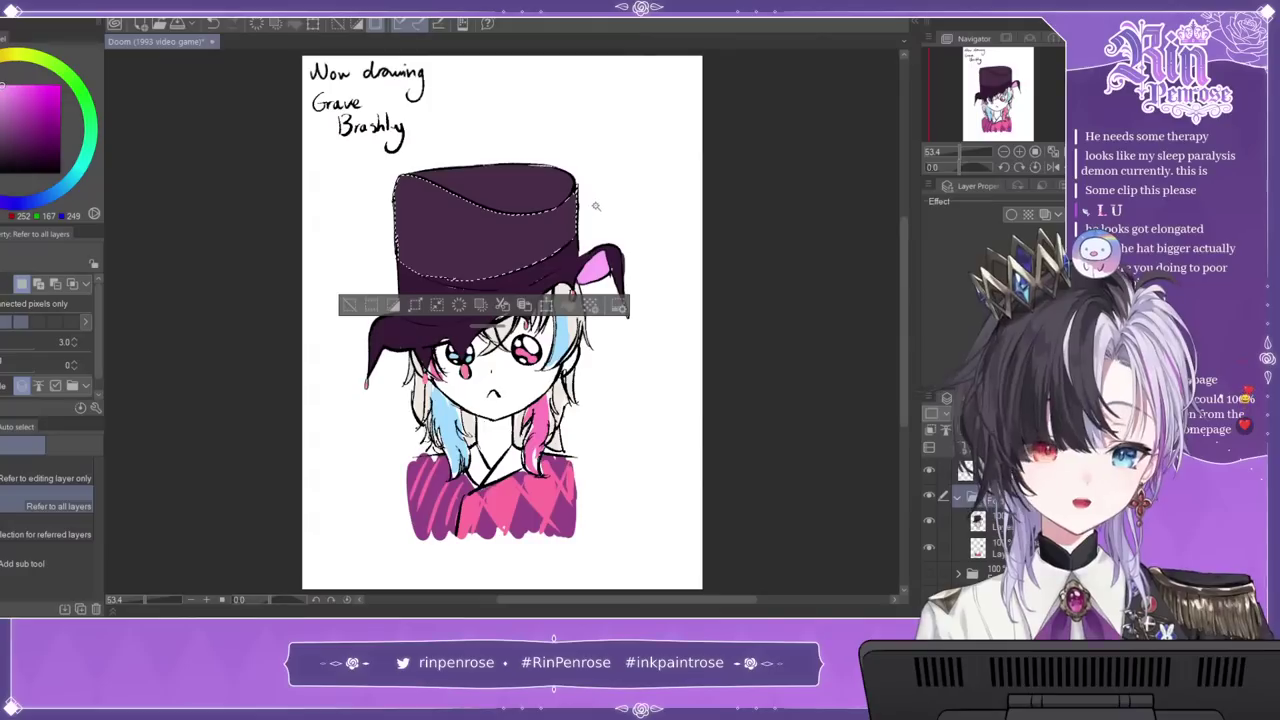
{"action": "key", "text": "k"}
{"action": "left_click_drag", "start_coordinate": [653, 325], "coordinate": [664, 285]}
{"action": "scroll", "coordinate": [664, 286], "scroll_direction": "up", "scroll_amount": 2}
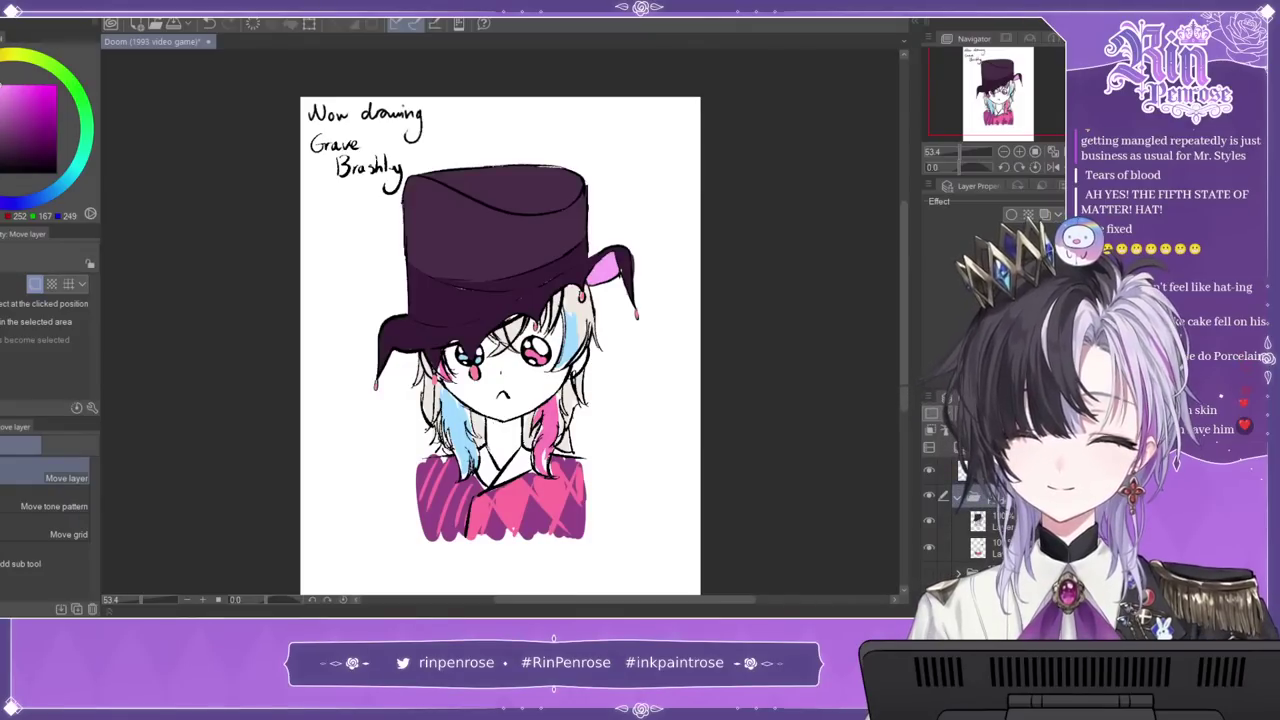
Step: Place the character's full-color reference artwork in a new document and return to the drawing
{"action": "key", "text": "ctrl+shift+n"}
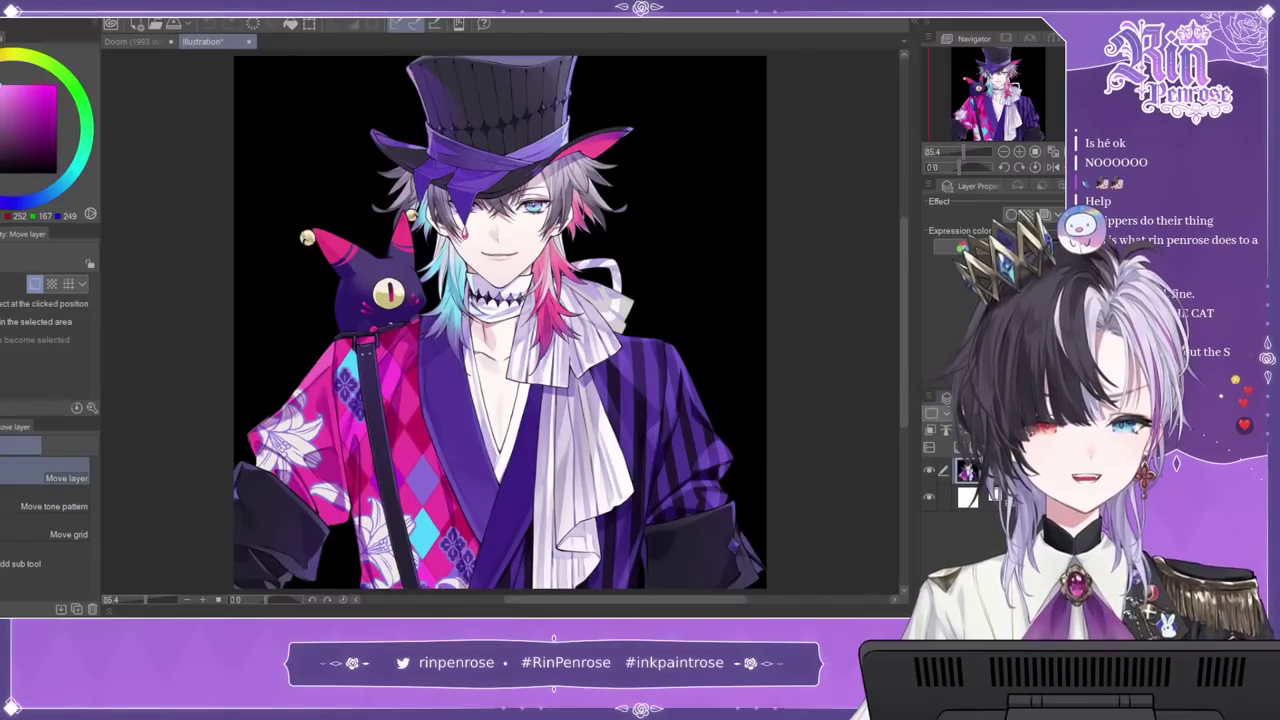
{"action": "left_click", "coordinate": [125, 42]}
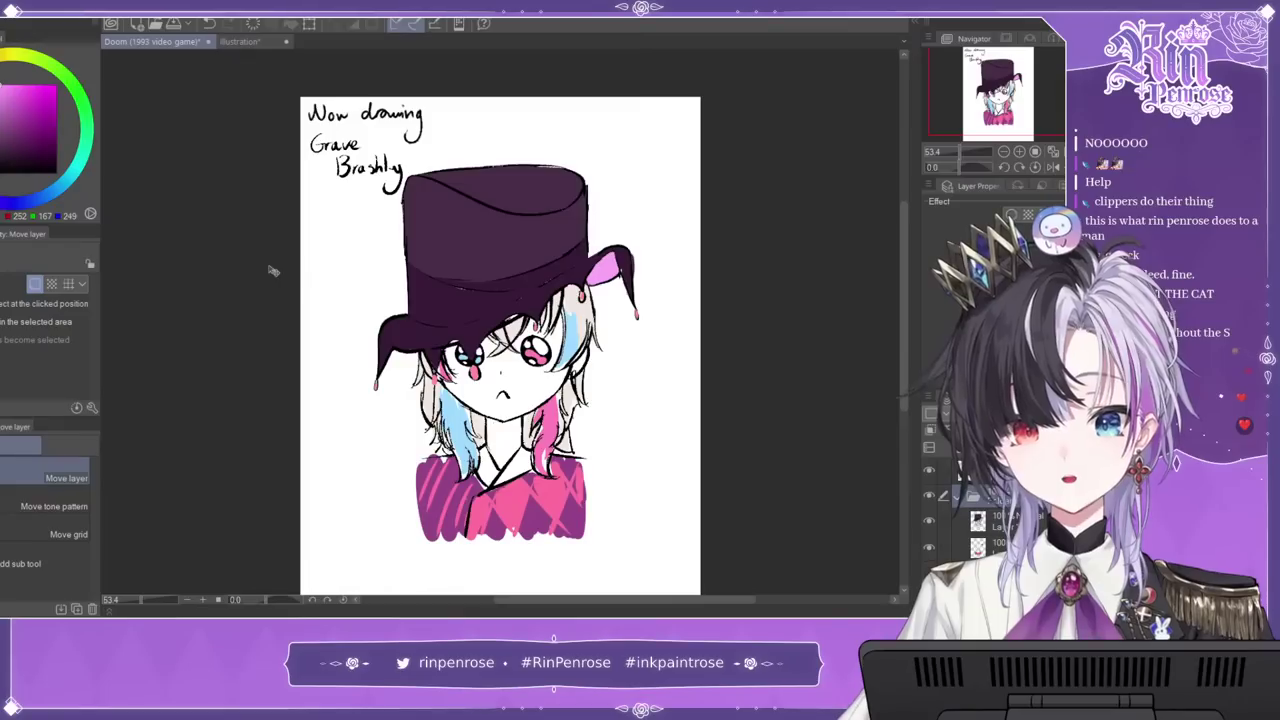
Step: Paint a small dark purple creature with two pointed ears beside the character's left-hand shoulder on a new layer, using the Mapping pen
{"action": "key", "text": "p"}
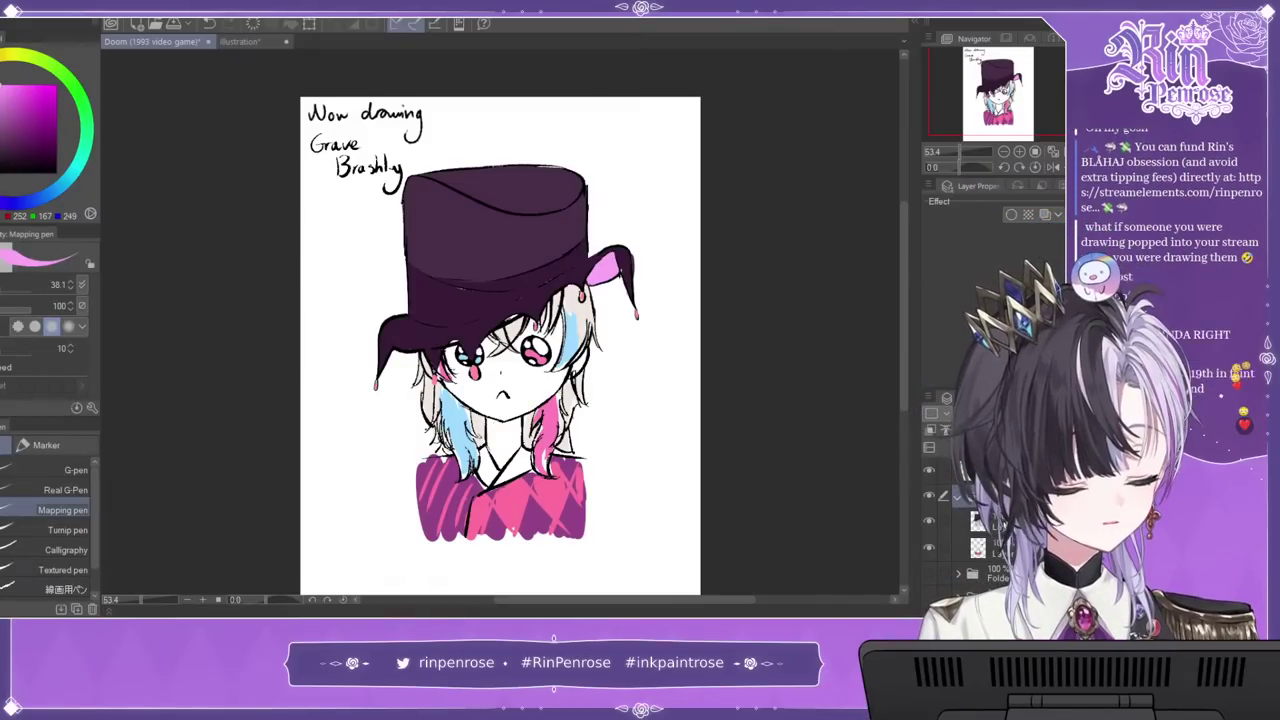
{"action": "left_click", "coordinate": [1019, 152]}
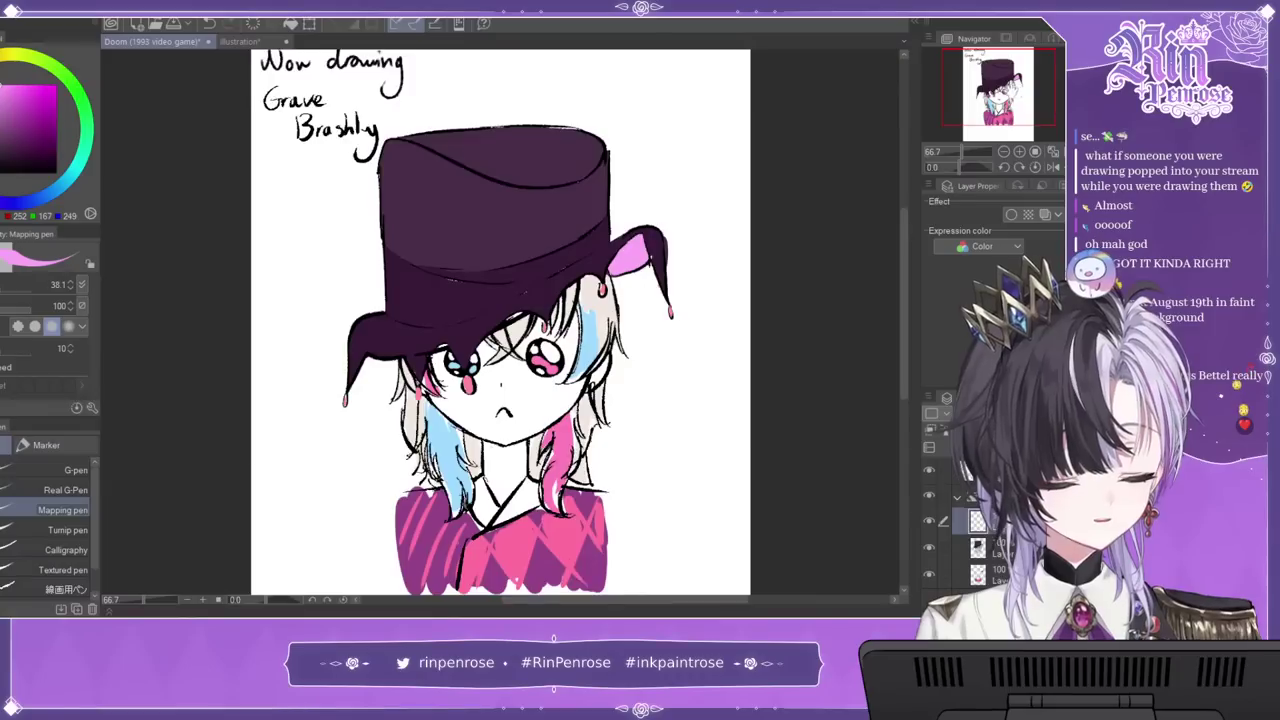
{"action": "left_click", "coordinate": [998, 106]}
{"action": "left_click", "coordinate": [41, 117]}
{"action": "left_click", "coordinate": [33, 135]}
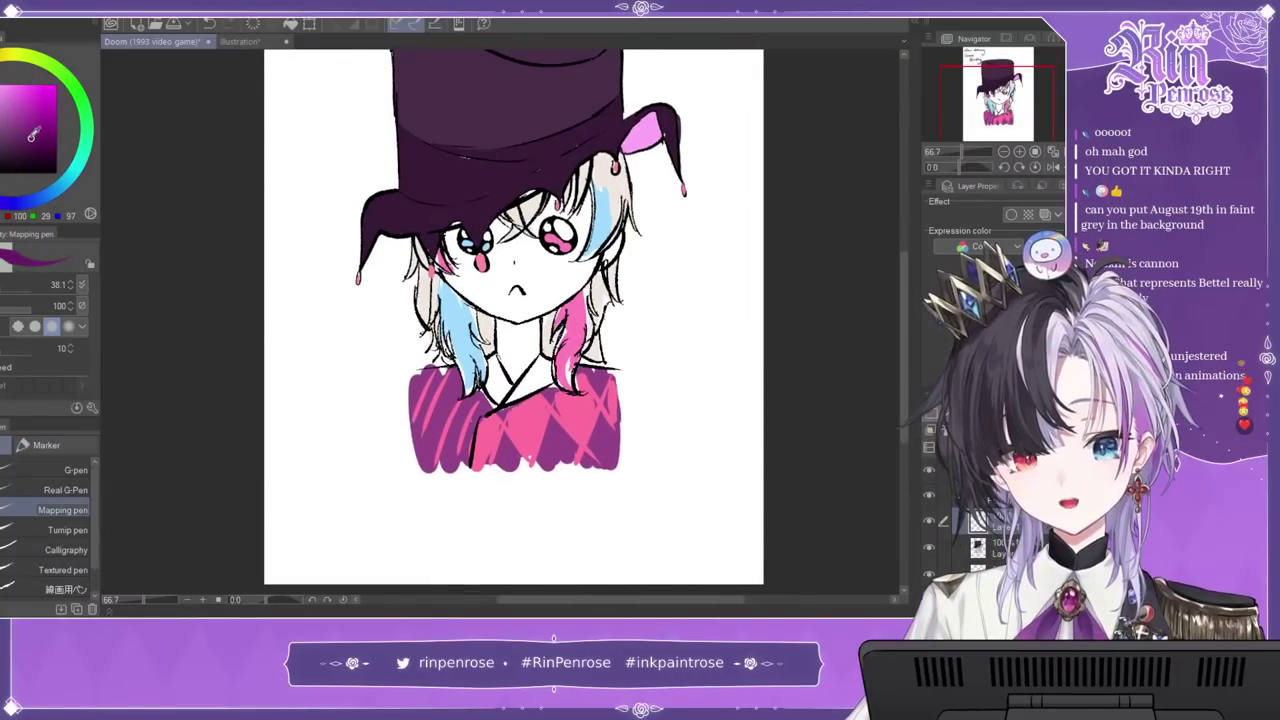
{"action": "mouse_move", "coordinate": [398, 327]}
{"action": "left_mouse_down"}
{"action": "mouse_move", "coordinate": [346, 346]}
{"action": "mouse_move", "coordinate": [360, 338]}
{"action": "mouse_move", "coordinate": [349, 356]}
{"action": "mouse_move", "coordinate": [377, 369]}
{"action": "mouse_move", "coordinate": [393, 342]}
{"action": "mouse_move", "coordinate": [358, 369]}
{"action": "left_mouse_up"}
{"action": "mouse_move", "coordinate": [357, 325]}
{"action": "left_mouse_down"}
{"action": "mouse_move", "coordinate": [397, 305]}
{"action": "mouse_move", "coordinate": [407, 340]}
{"action": "mouse_move", "coordinate": [400, 302]}
{"action": "mouse_move", "coordinate": [370, 315]}
{"action": "mouse_move", "coordinate": [352, 287]}
{"action": "mouse_move", "coordinate": [387, 328]}
{"action": "mouse_move", "coordinate": [343, 284]}
{"action": "mouse_move", "coordinate": [395, 339]}
{"action": "left_mouse_up"}
{"action": "key", "text": "ctrl+z"}
{"action": "key", "text": "ctrl+z"}
Step: Paint a round yellow-orange eye on the creature and add small feet in the sampled body purple
{"action": "left_click", "coordinate": [2, 54]}
{"action": "left_click", "coordinate": [16, 85]}
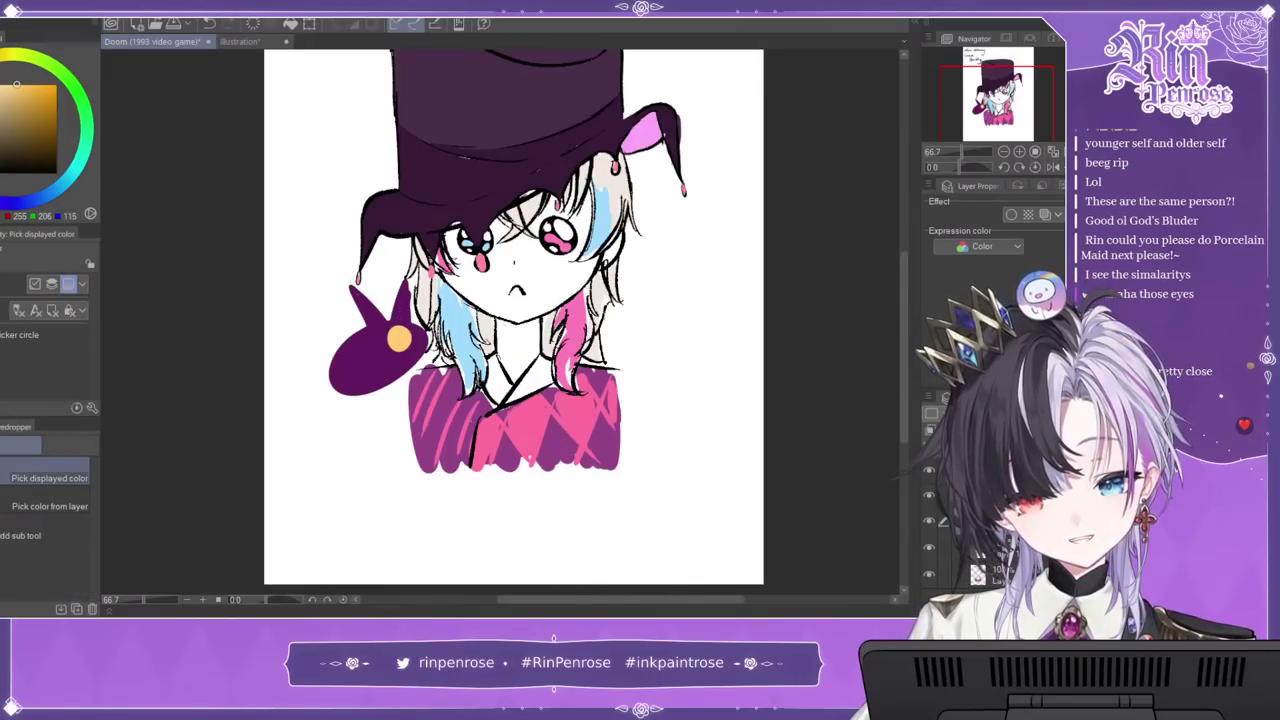
{"action": "left_click", "coordinate": [375, 361], "text": "alt"}
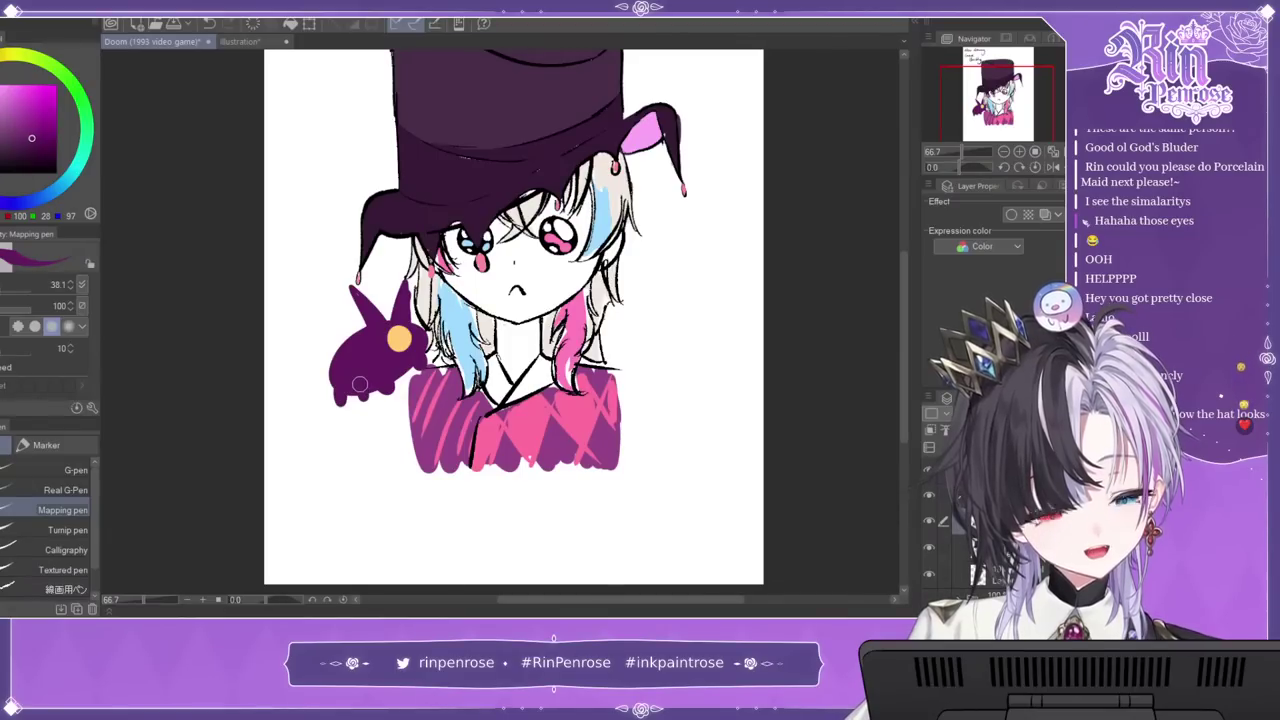
Step: Color the creature's inner ears and pupil in magenta pink
{"action": "left_click", "coordinate": [32, 118]}
{"action": "left_click", "coordinate": [1, 56]}
{"action": "left_click", "coordinate": [35, 99]}
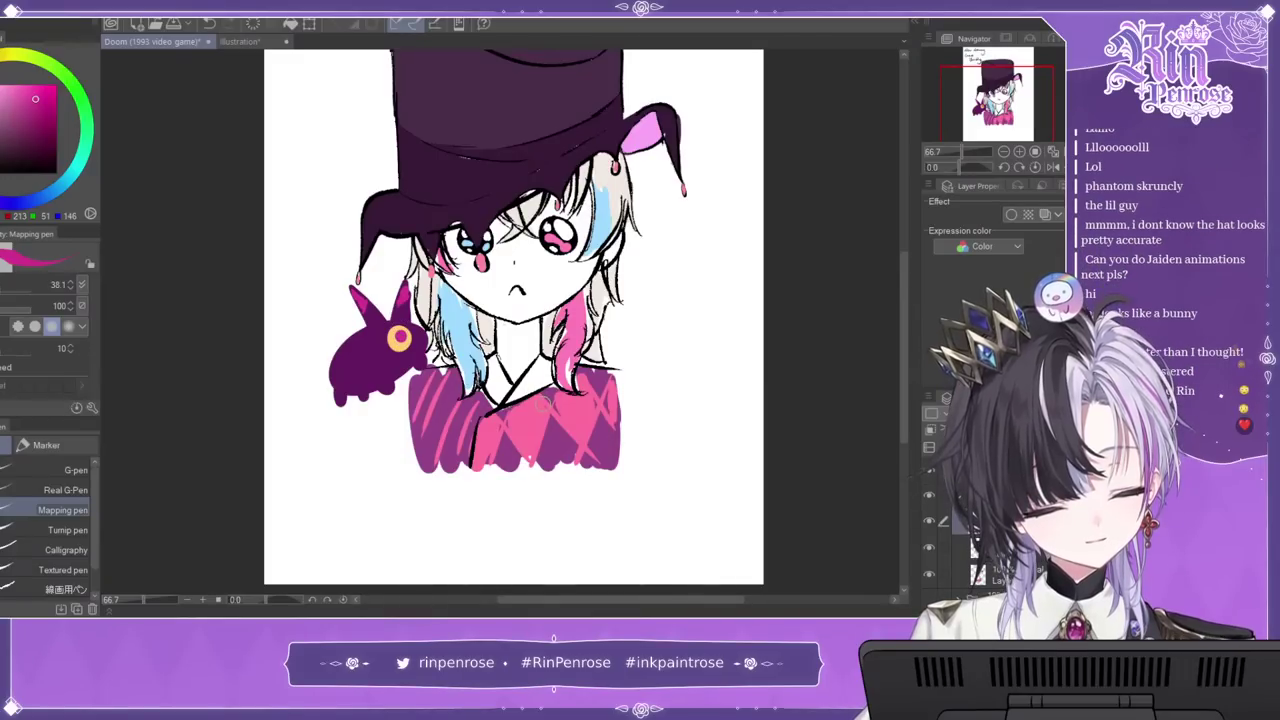
Step: Compare the drawing with the reference artwork and review the whole page
{"action": "left_click", "coordinate": [238, 41]}
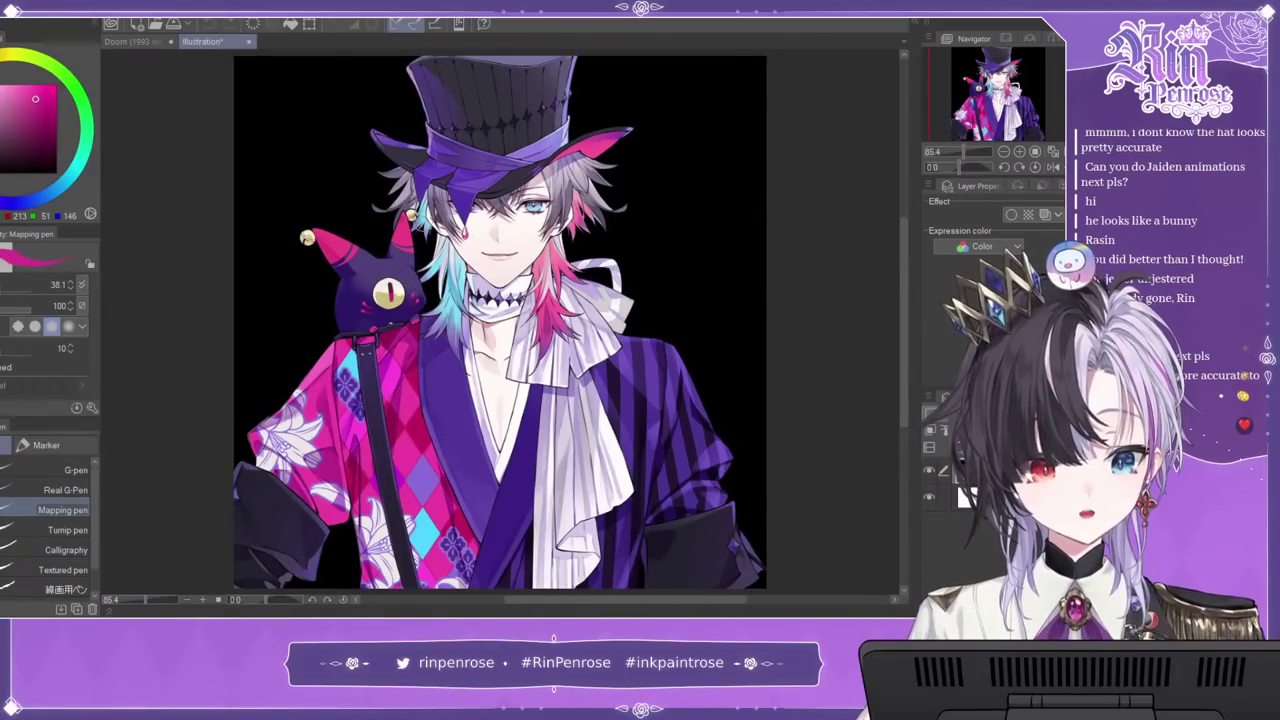
{"action": "left_click", "coordinate": [155, 38]}
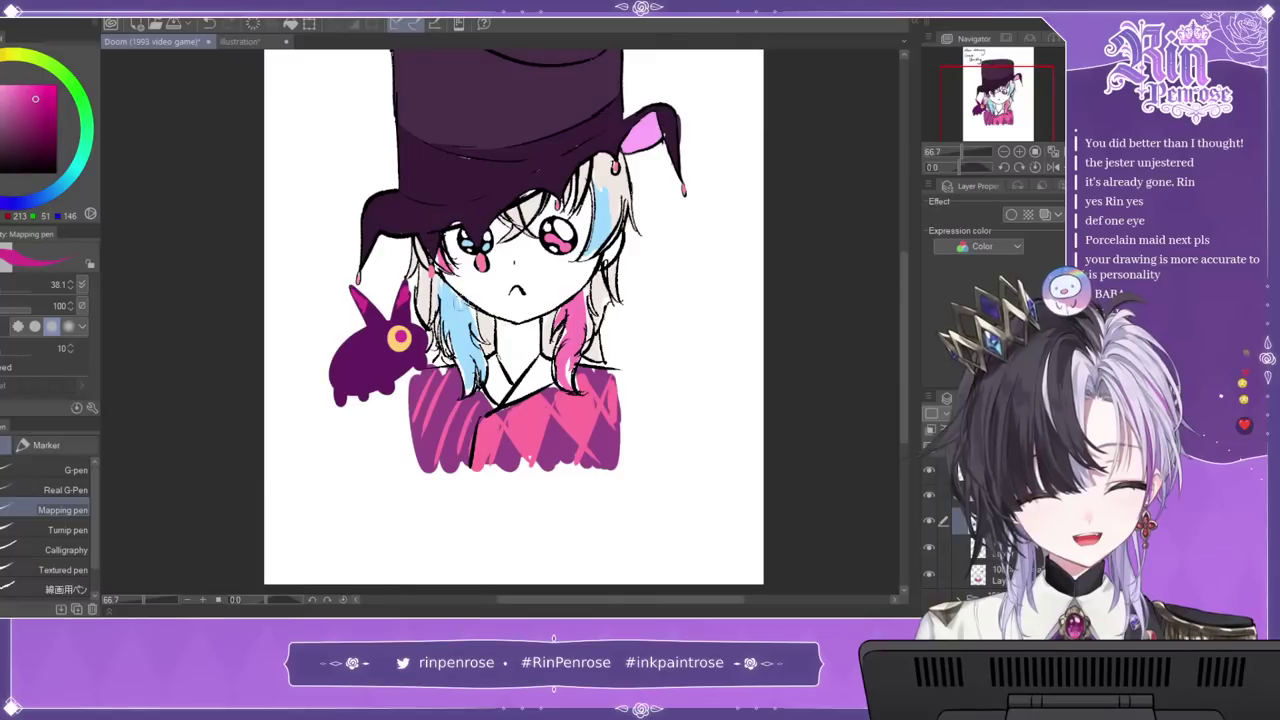
{"action": "key", "text": "ctrl+0"}
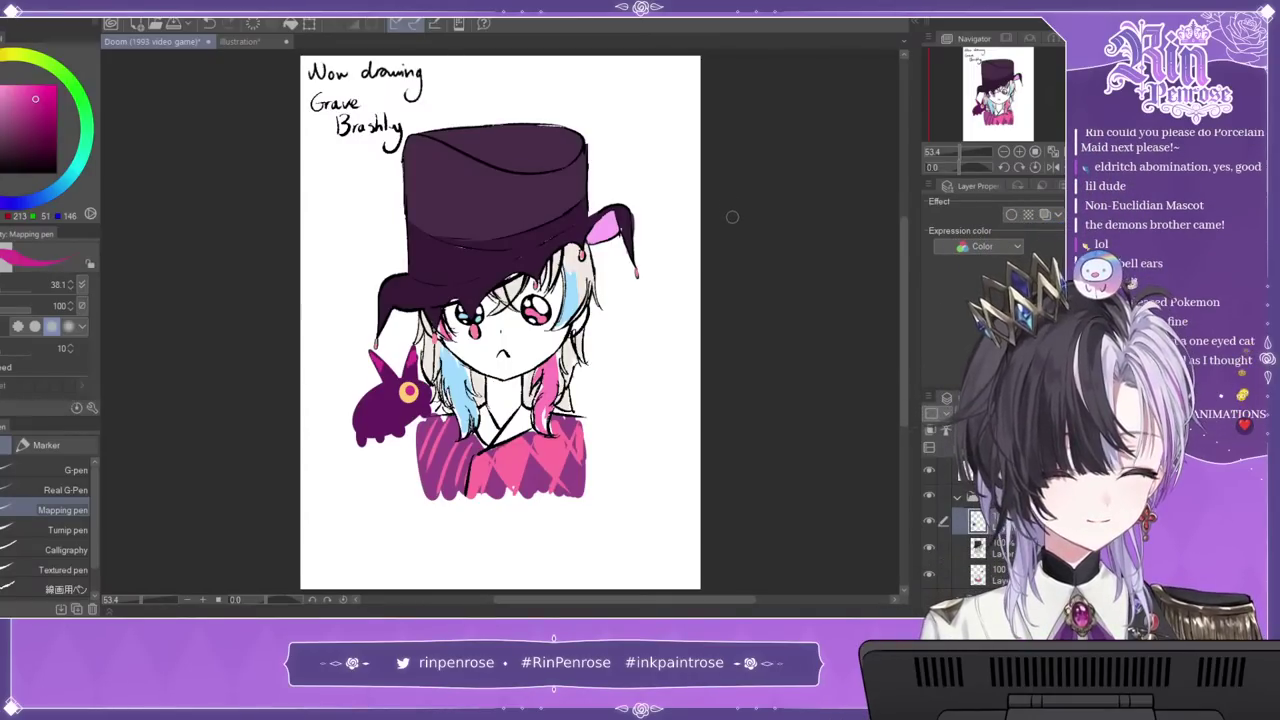
Step: Check the finished sketch against the reference illustration, close that illustration, and hide the finished character's layer folder
{"action": "left_click", "coordinate": [268, 41]}
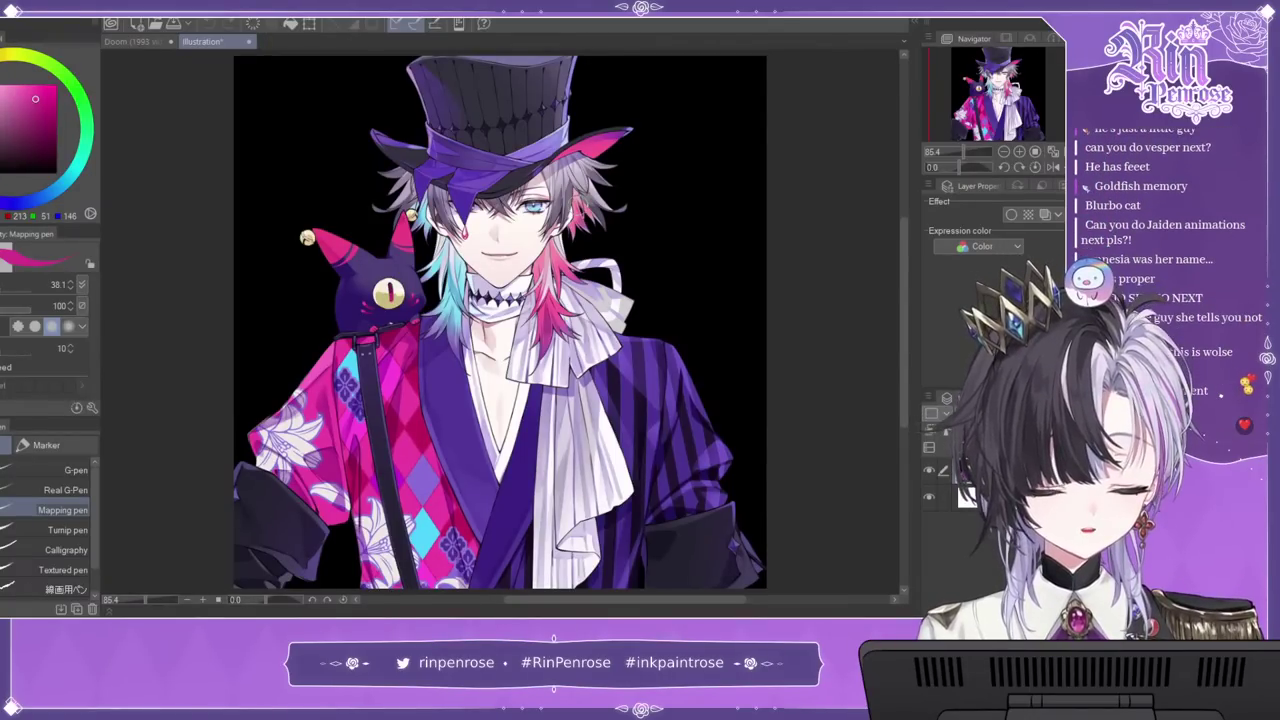
{"action": "left_click", "coordinate": [156, 38]}
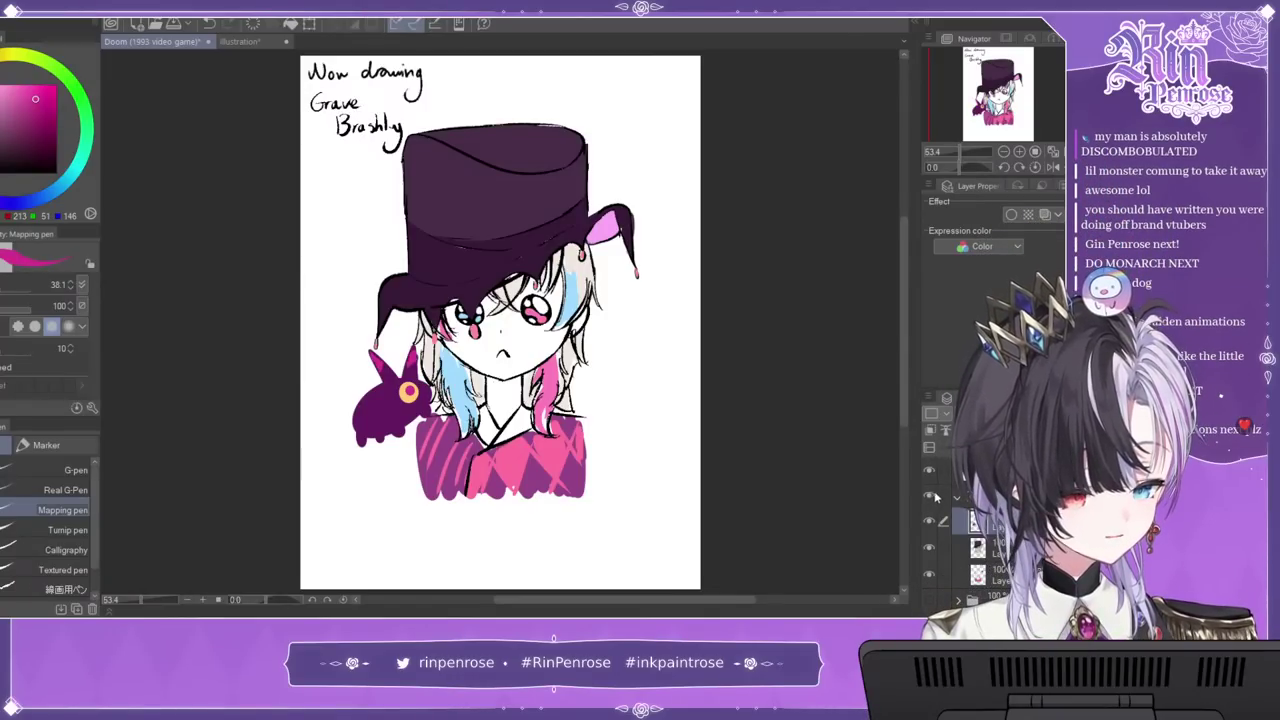
{"action": "left_click", "coordinate": [286, 42]}
{"action": "left_click", "coordinate": [508, 220]}
{"action": "left_click", "coordinate": [929, 496]}
Step: Erase the lettering "Grave Brashly" below "Now drawing" on the title layer
{"action": "left_click", "coordinate": [988, 472]}
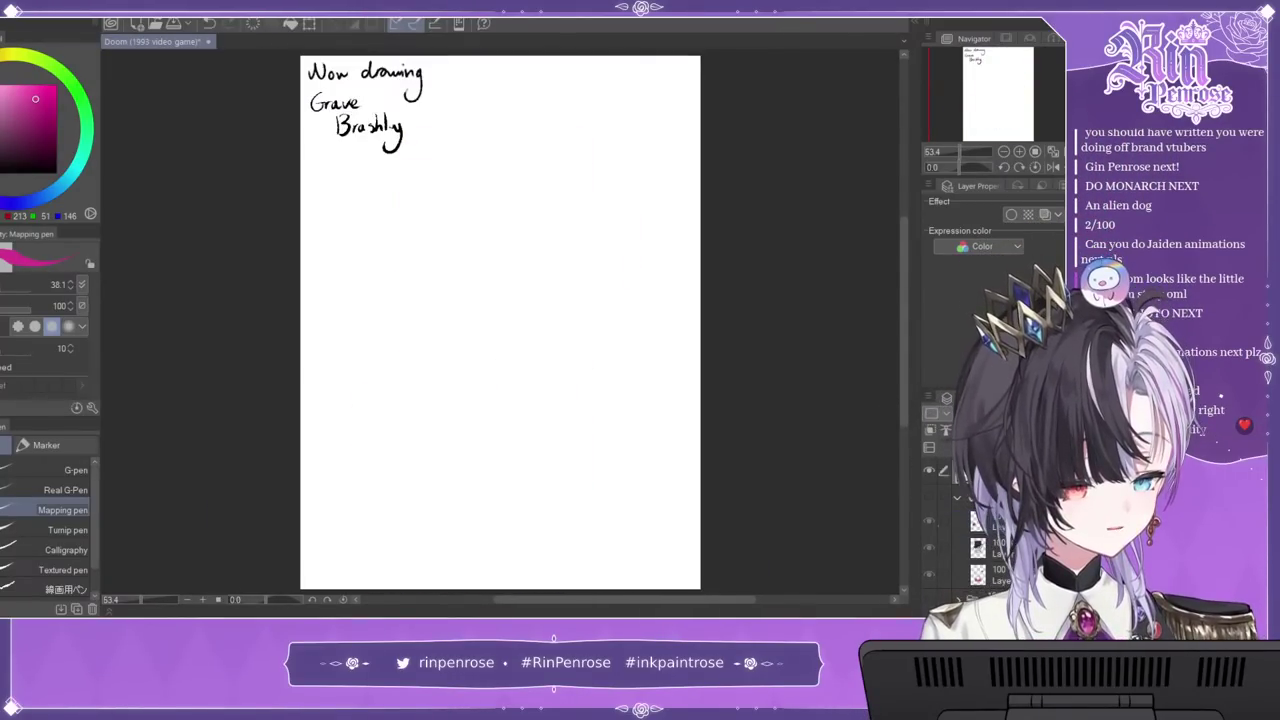
{"action": "left_click", "coordinate": [1021, 153]}
{"action": "left_click", "coordinate": [1021, 153]}
{"action": "left_click", "coordinate": [1021, 153]}
{"action": "left_click_drag", "start_coordinate": [1009, 105], "coordinate": [993, 69]}
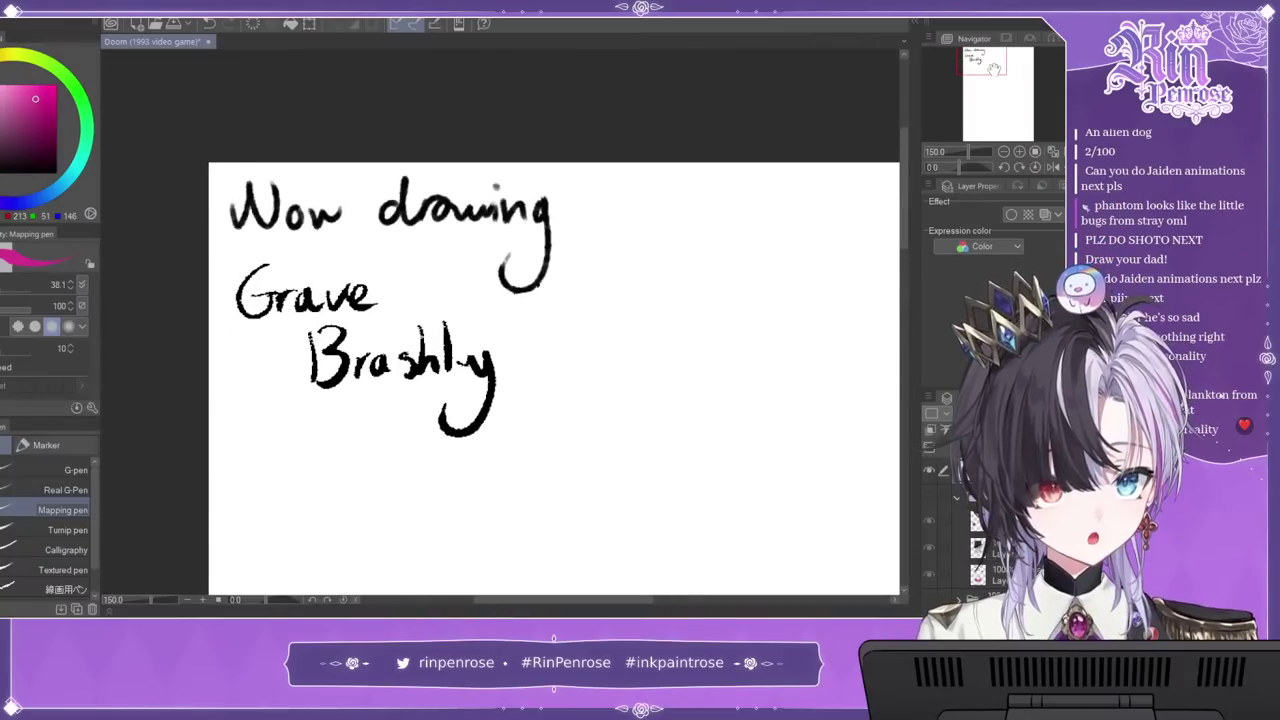
{"action": "key", "text": "e"}
{"action": "mouse_move", "coordinate": [243, 322]}
{"action": "left_mouse_down"}
{"action": "mouse_move", "coordinate": [261, 266]}
{"action": "mouse_move", "coordinate": [265, 313]}
{"action": "mouse_move", "coordinate": [315, 362]}
{"action": "mouse_move", "coordinate": [267, 264]}
{"action": "mouse_move", "coordinate": [283, 340]}
{"action": "mouse_move", "coordinate": [333, 398]}
{"action": "mouse_move", "coordinate": [297, 282]}
{"action": "mouse_move", "coordinate": [368, 376]}
{"action": "mouse_move", "coordinate": [307, 236]}
{"action": "left_mouse_up"}
{"action": "mouse_move", "coordinate": [424, 370]}
{"action": "left_mouse_down"}
{"action": "mouse_move", "coordinate": [379, 284]}
{"action": "mouse_move", "coordinate": [427, 314]}
{"action": "mouse_move", "coordinate": [470, 380]}
{"action": "mouse_move", "coordinate": [499, 391]}
{"action": "mouse_move", "coordinate": [463, 327]}
{"action": "left_mouse_up"}
{"action": "mouse_move", "coordinate": [459, 412]}
{"action": "left_mouse_down"}
{"action": "mouse_move", "coordinate": [330, 323]}
{"action": "mouse_move", "coordinate": [466, 412]}
{"action": "mouse_move", "coordinate": [394, 369]}
{"action": "left_mouse_up"}
Step: Letter "Machina" by hand below "Now drawing" in black with the 線画用ペン brush
{"action": "key", "text": "p"}
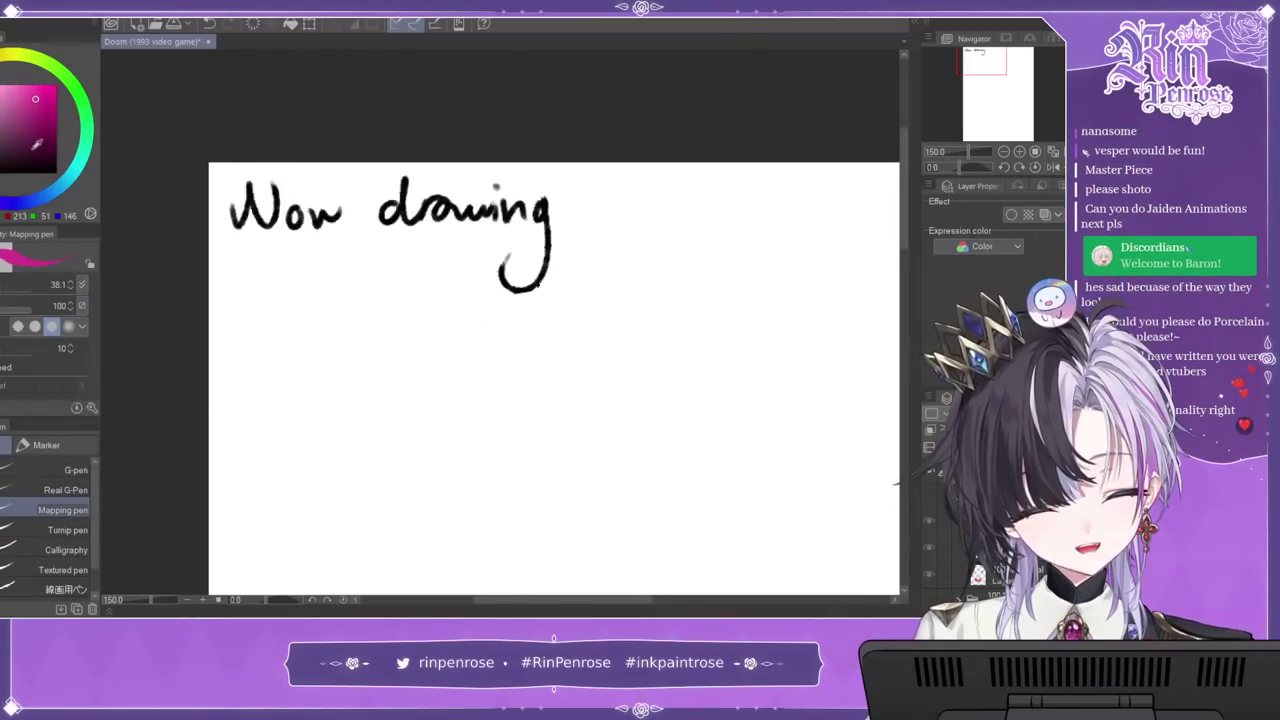
{"action": "left_click", "coordinate": [62, 589]}
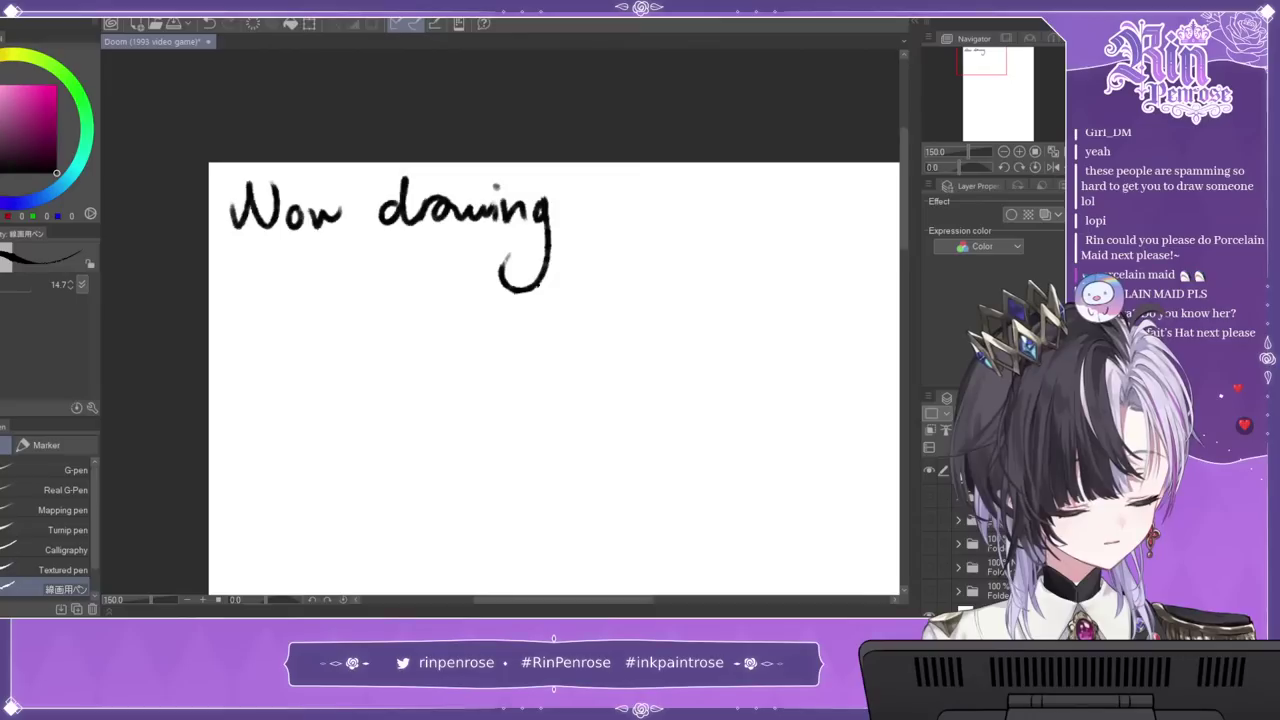
{"action": "mouse_move", "coordinate": [232, 318]}
{"action": "left_mouse_down"}
{"action": "mouse_move", "coordinate": [247, 262]}
{"action": "mouse_move", "coordinate": [282, 318]}
{"action": "mouse_move", "coordinate": [314, 318]}
{"action": "left_mouse_up"}
{"action": "left_click_drag", "start_coordinate": [336, 298], "coordinate": [322, 316]}
{"action": "mouse_move", "coordinate": [350, 264]}
{"action": "left_mouse_down"}
{"action": "mouse_move", "coordinate": [413, 319]}
{"action": "mouse_move", "coordinate": [450, 318]}
{"action": "left_mouse_up"}
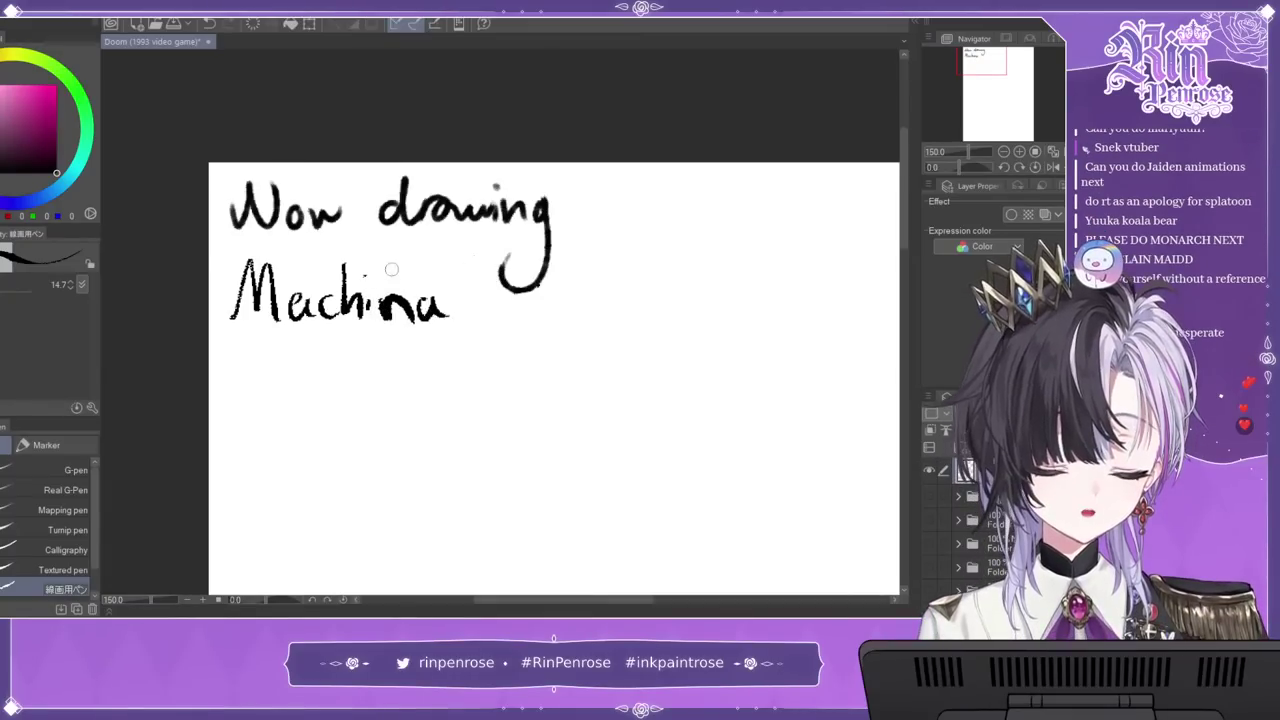
{"action": "left_click_drag", "start_coordinate": [462, 260], "coordinate": [500, 325]}
{"action": "left_click_drag", "start_coordinate": [505, 258], "coordinate": [462, 326]}
{"action": "key", "text": "ctrl+z"}
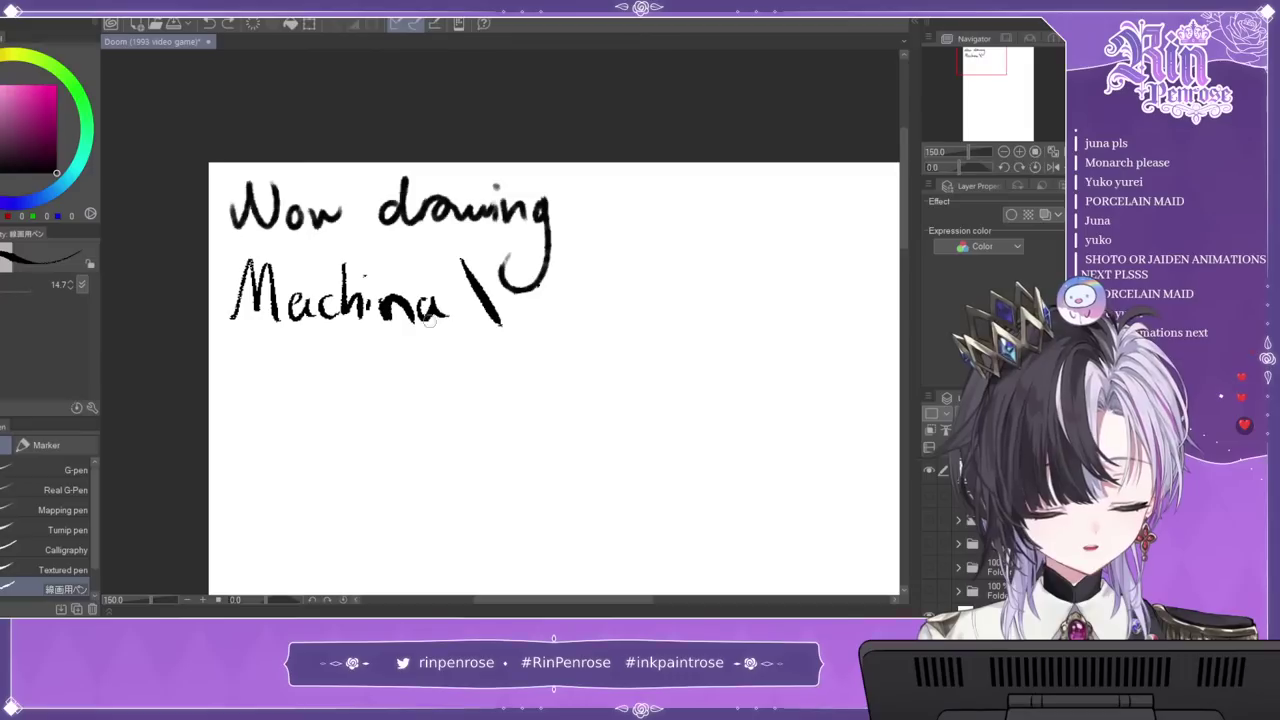
{"action": "key", "text": "ctrl+z"}
Step: Letter "X Flayon" by hand on the line below "Machina"
{"action": "left_click_drag", "start_coordinate": [274, 330], "coordinate": [228, 402]}
{"action": "mouse_move", "coordinate": [226, 334]}
{"action": "left_mouse_down"}
{"action": "mouse_move", "coordinate": [284, 408]}
{"action": "mouse_move", "coordinate": [323, 405]}
{"action": "left_mouse_up"}
{"action": "left_click_drag", "start_coordinate": [320, 346], "coordinate": [362, 341]}
{"action": "mouse_move", "coordinate": [368, 338]}
{"action": "left_mouse_down"}
{"action": "mouse_move", "coordinate": [366, 406]}
{"action": "mouse_move", "coordinate": [405, 401]}
{"action": "mouse_move", "coordinate": [395, 442]}
{"action": "left_mouse_up"}
{"action": "mouse_move", "coordinate": [462, 372]}
{"action": "left_mouse_down"}
{"action": "mouse_move", "coordinate": [448, 392]}
{"action": "mouse_move", "coordinate": [470, 374]}
{"action": "left_mouse_up"}
{"action": "left_click_drag", "start_coordinate": [482, 400], "coordinate": [506, 398]}
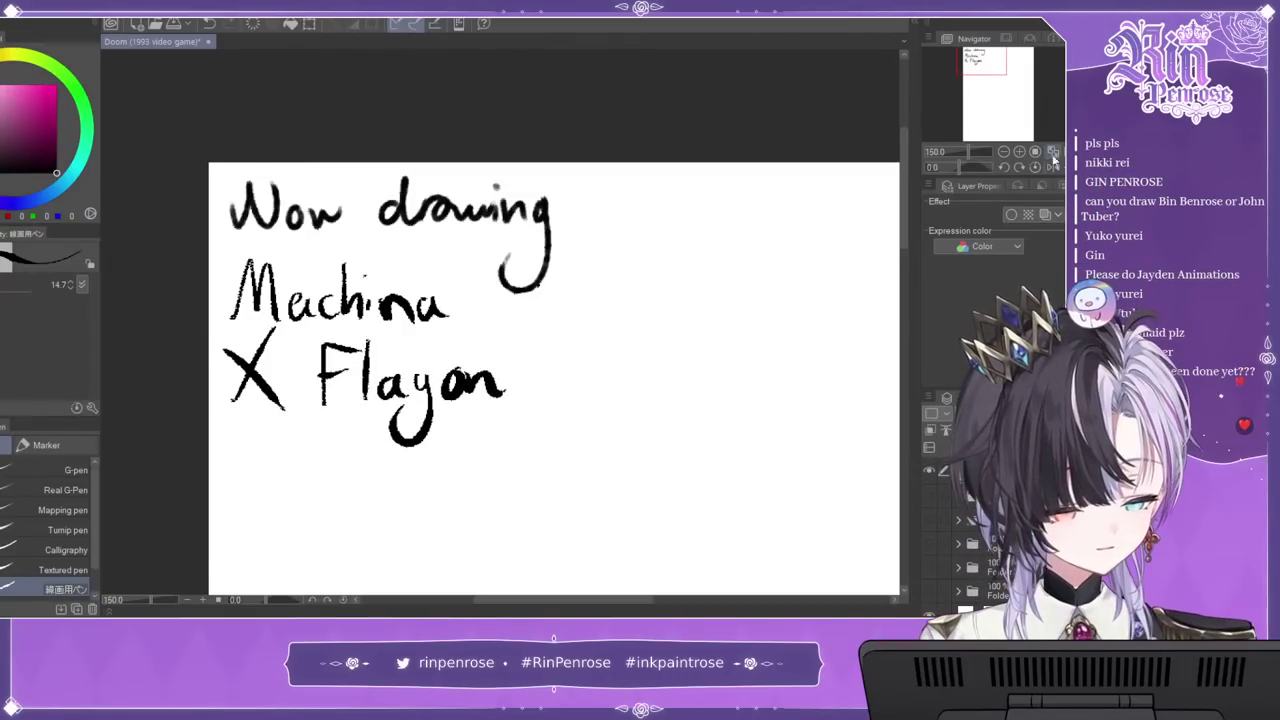
Step: On a new layer in a folder, sketch a large oval head with a protruding rounded muzzle, erasing the overlapping inner line
{"action": "key", "text": "ctrl+0"}
{"action": "key", "text": "ctrl+shift+n"}
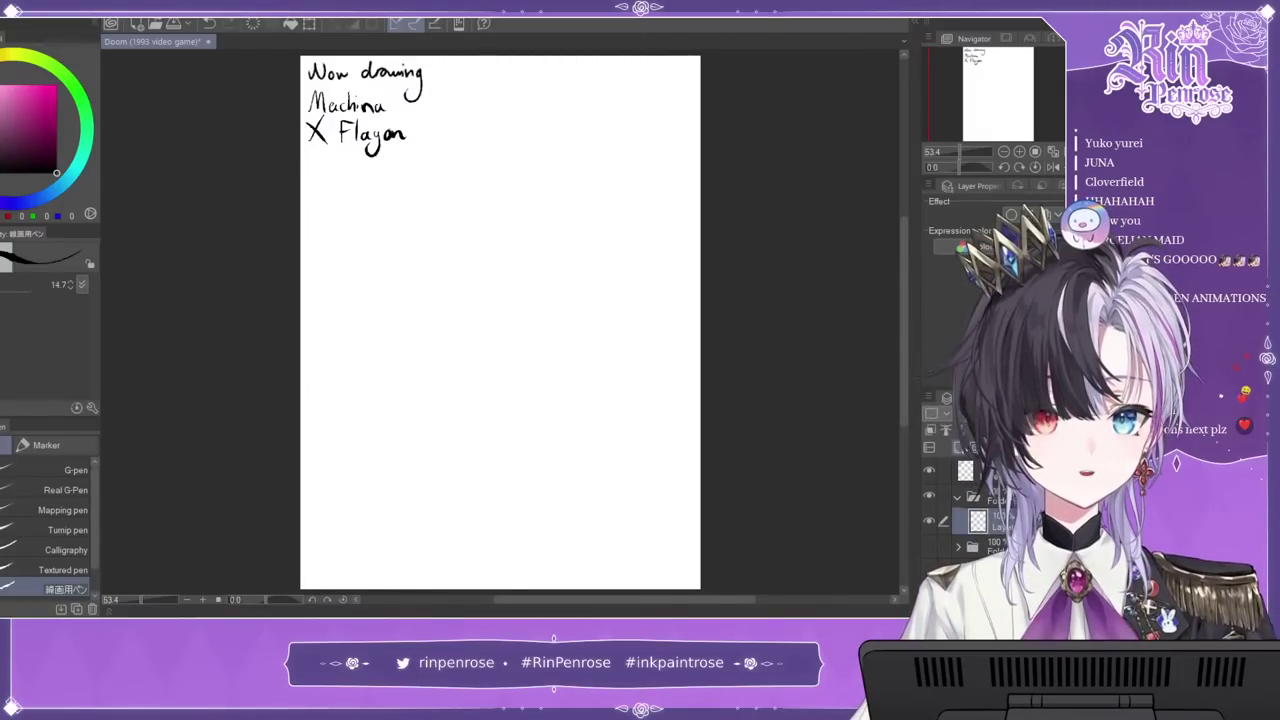
{"action": "key", "text": "ctrl+plus"}
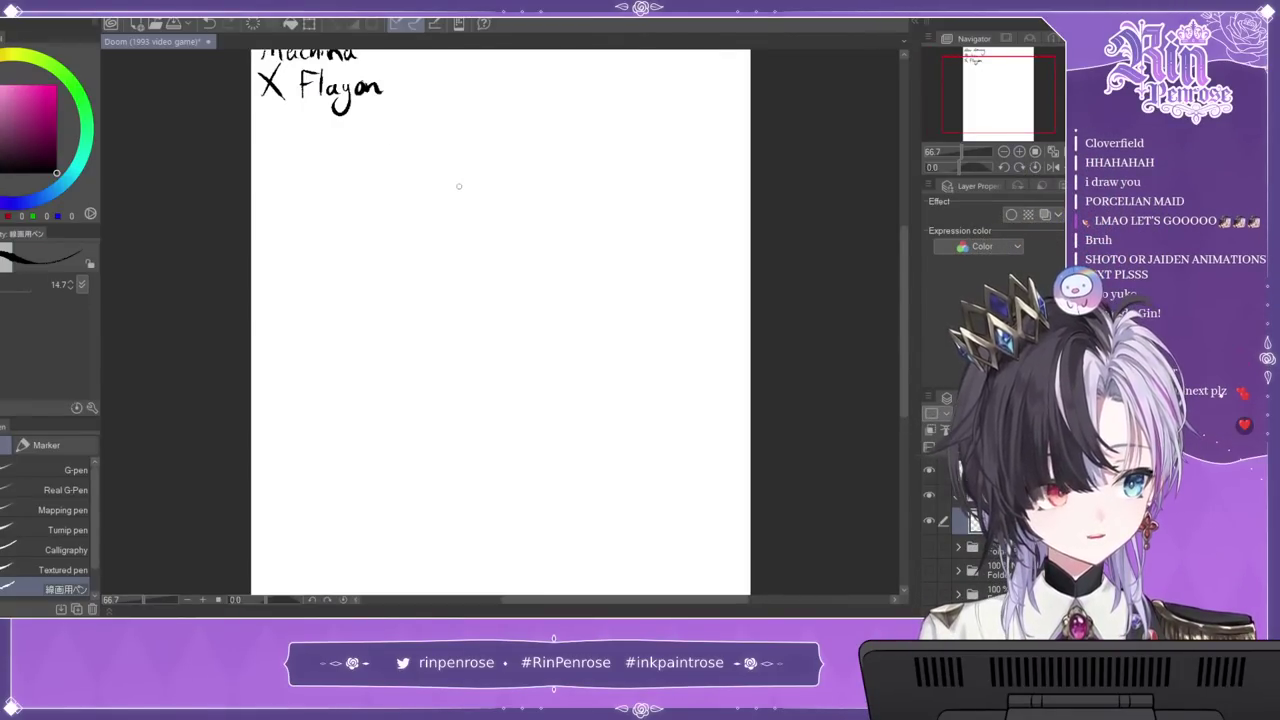
{"action": "mouse_move", "coordinate": [514, 196]}
{"action": "left_mouse_down"}
{"action": "mouse_move", "coordinate": [540, 192]}
{"action": "mouse_move", "coordinate": [447, 189]}
{"action": "left_mouse_up"}
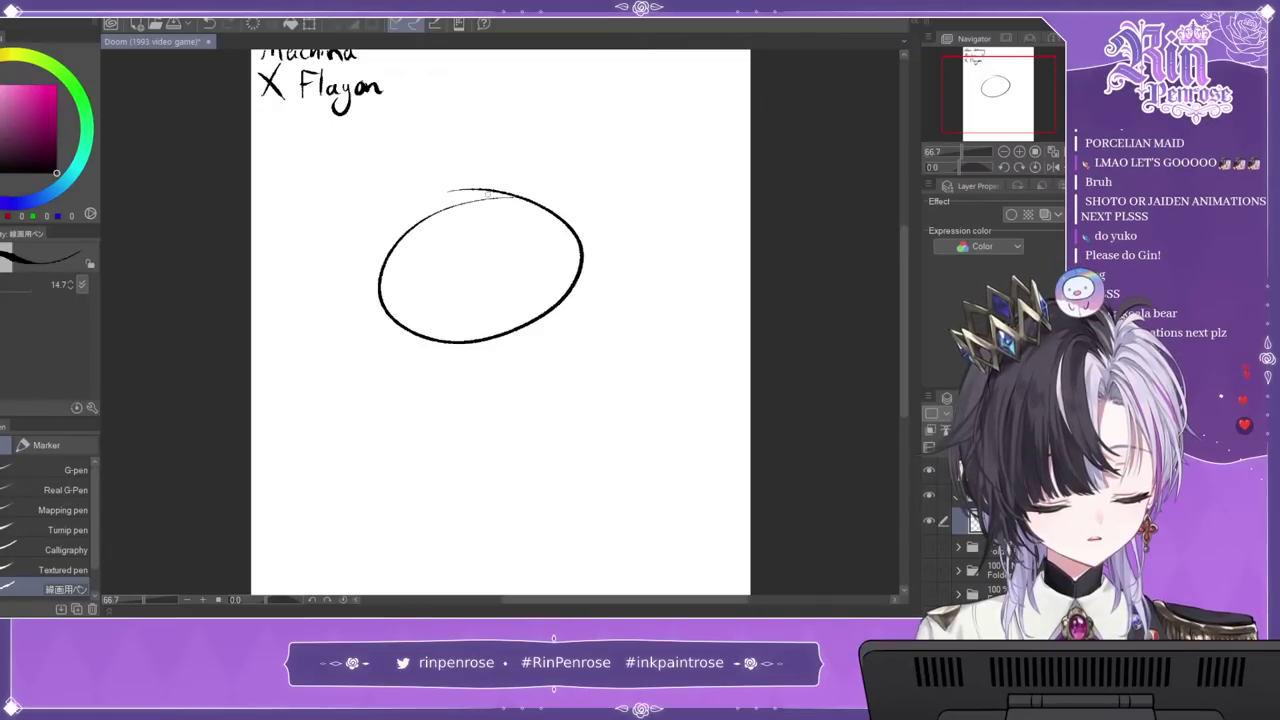
{"action": "mouse_move", "coordinate": [385, 326]}
{"action": "left_mouse_down"}
{"action": "mouse_move", "coordinate": [378, 338]}
{"action": "mouse_move", "coordinate": [545, 305]}
{"action": "left_mouse_up"}
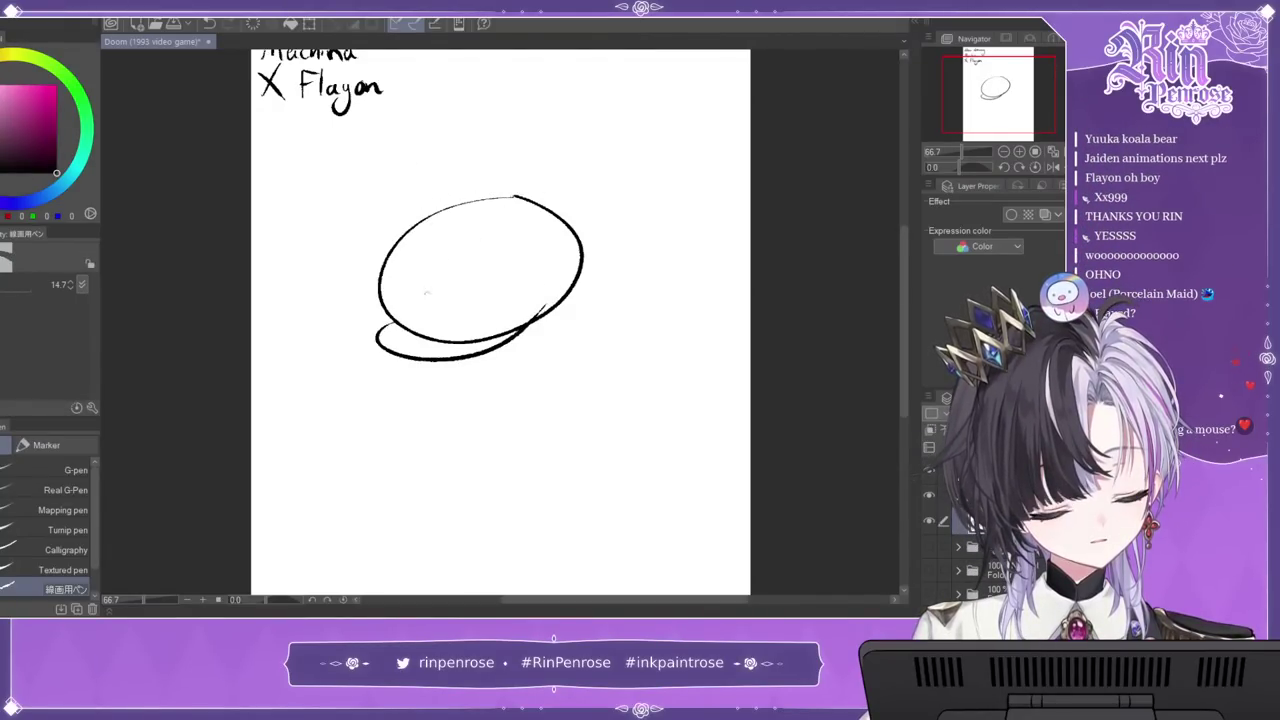
{"action": "mouse_move", "coordinate": [429, 331]}
{"action": "left_mouse_down"}
{"action": "mouse_move", "coordinate": [465, 347]}
{"action": "mouse_move", "coordinate": [528, 314]}
{"action": "left_mouse_up"}
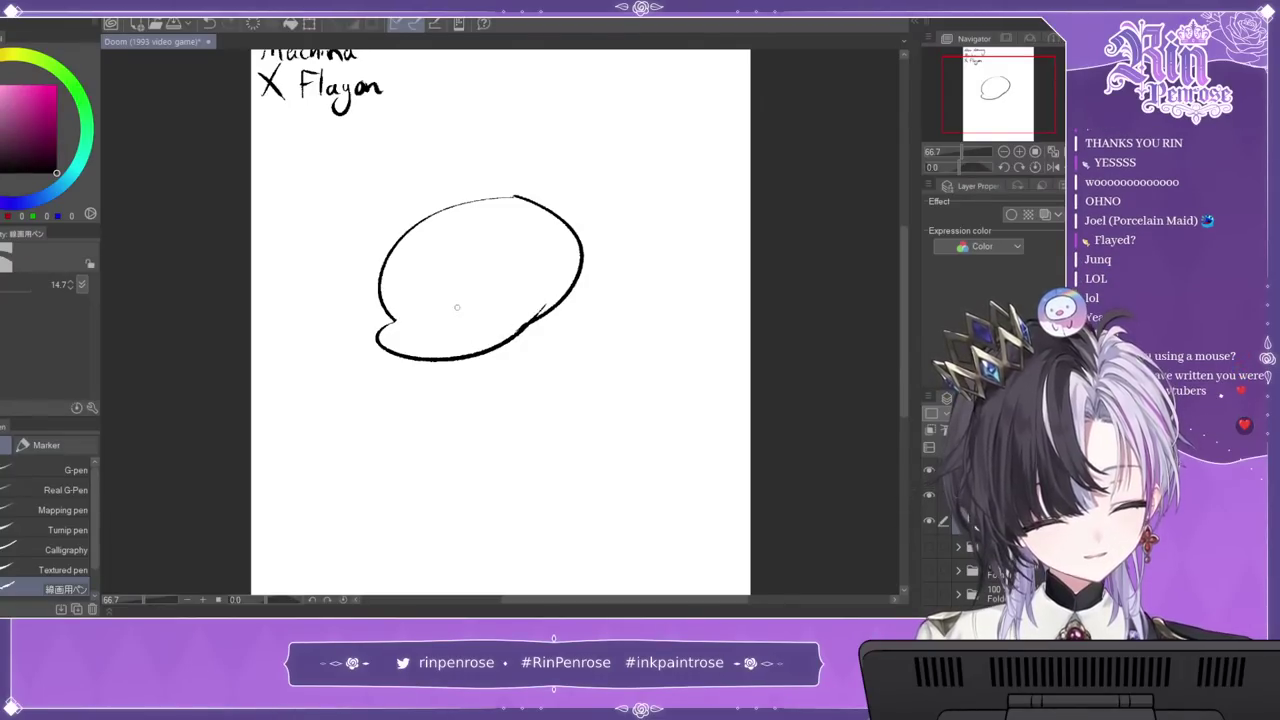
{"action": "left_click_drag", "start_coordinate": [505, 341], "coordinate": [592, 391]}
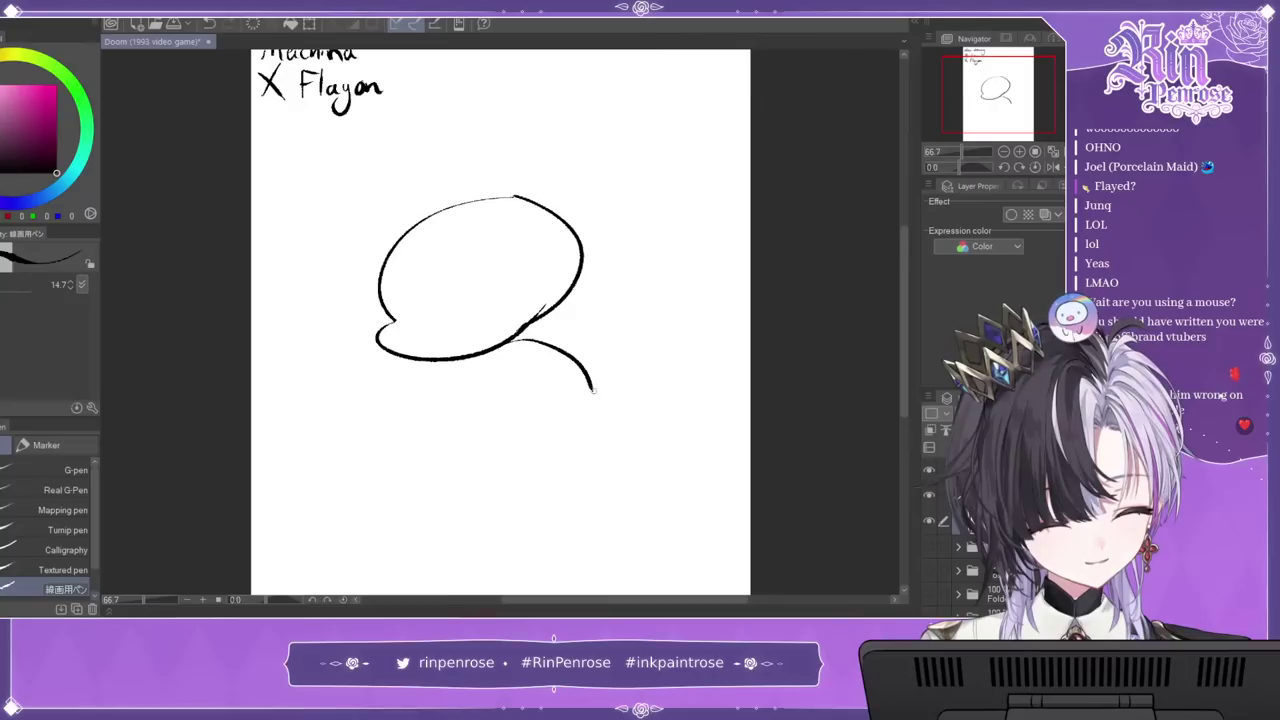
{"action": "key", "text": "ctrl+z"}
{"action": "mouse_move", "coordinate": [505, 341]}
{"action": "left_mouse_down"}
{"action": "mouse_move", "coordinate": [565, 360]}
{"action": "mouse_move", "coordinate": [632, 450]}
{"action": "left_mouse_up"}
{"action": "key", "text": "ctrl+z"}
{"action": "key", "text": "ctrl+z"}
Step: Draw two curved arms ending in round hands and the two side lines of the torso beneath the head
{"action": "mouse_move", "coordinate": [518, 333]}
{"action": "left_mouse_down"}
{"action": "mouse_move", "coordinate": [630, 433]}
{"action": "mouse_move", "coordinate": [590, 433]}
{"action": "mouse_move", "coordinate": [532, 366]}
{"action": "left_mouse_up"}
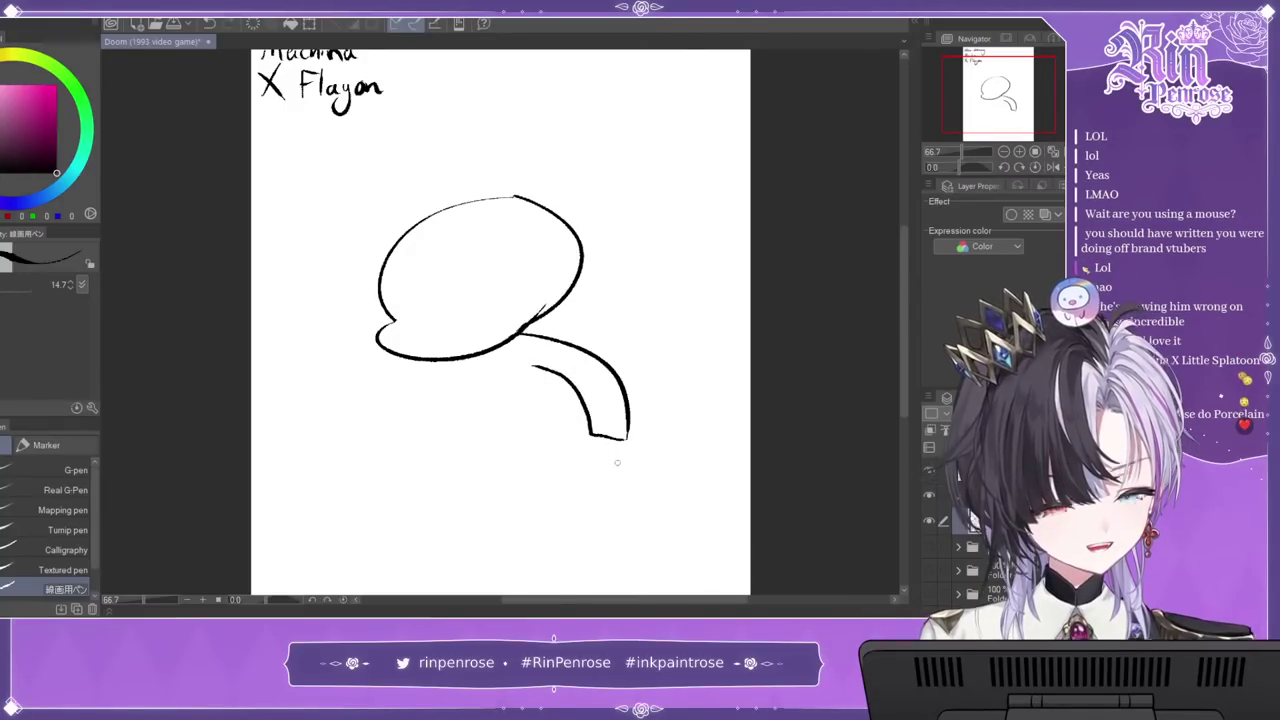
{"action": "mouse_move", "coordinate": [605, 441]}
{"action": "left_mouse_down"}
{"action": "mouse_move", "coordinate": [600, 468]}
{"action": "mouse_move", "coordinate": [608, 441]}
{"action": "left_mouse_up"}
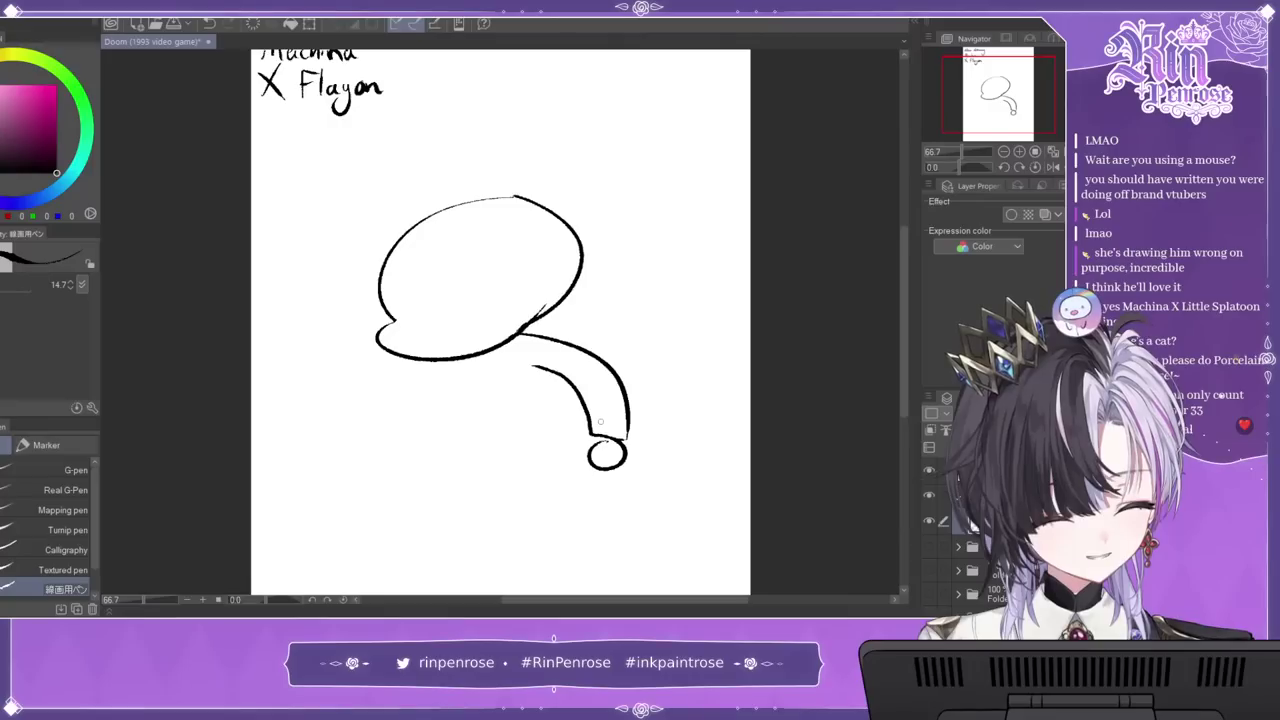
{"action": "left_click_drag", "start_coordinate": [413, 360], "coordinate": [365, 428]}
{"action": "left_click_drag", "start_coordinate": [434, 362], "coordinate": [427, 458]}
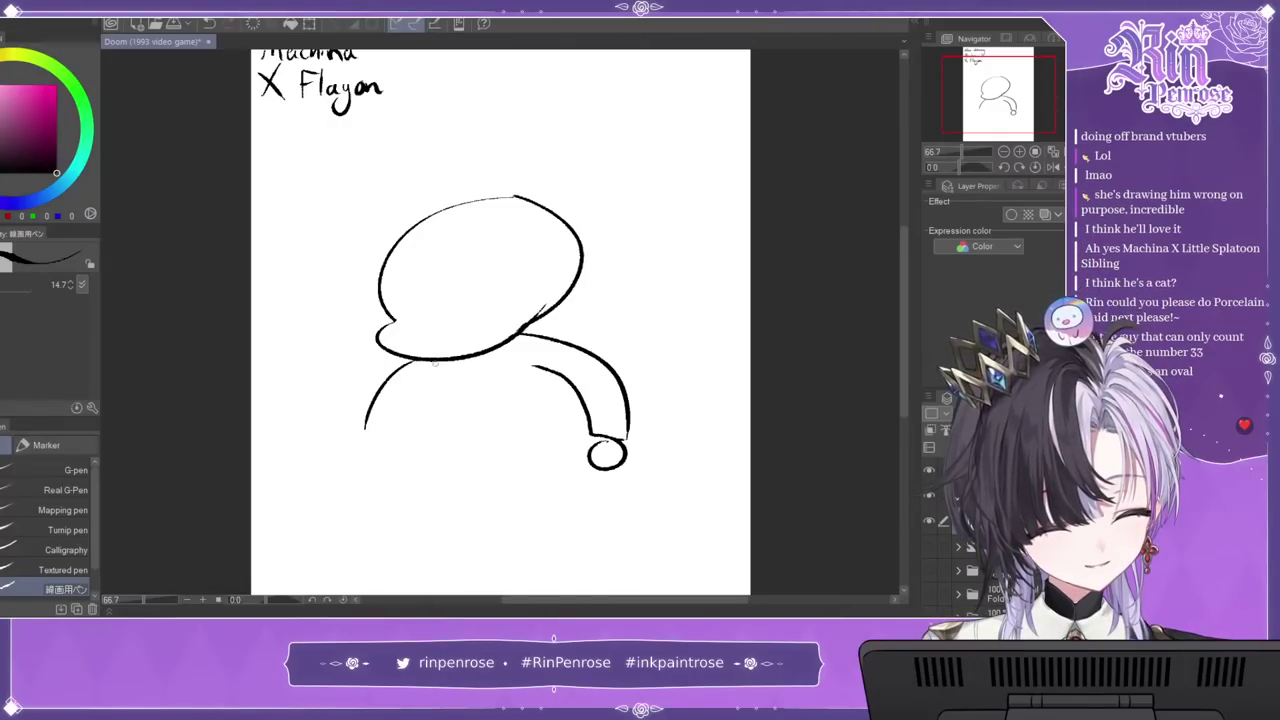
{"action": "left_click_drag", "start_coordinate": [514, 340], "coordinate": [539, 460]}
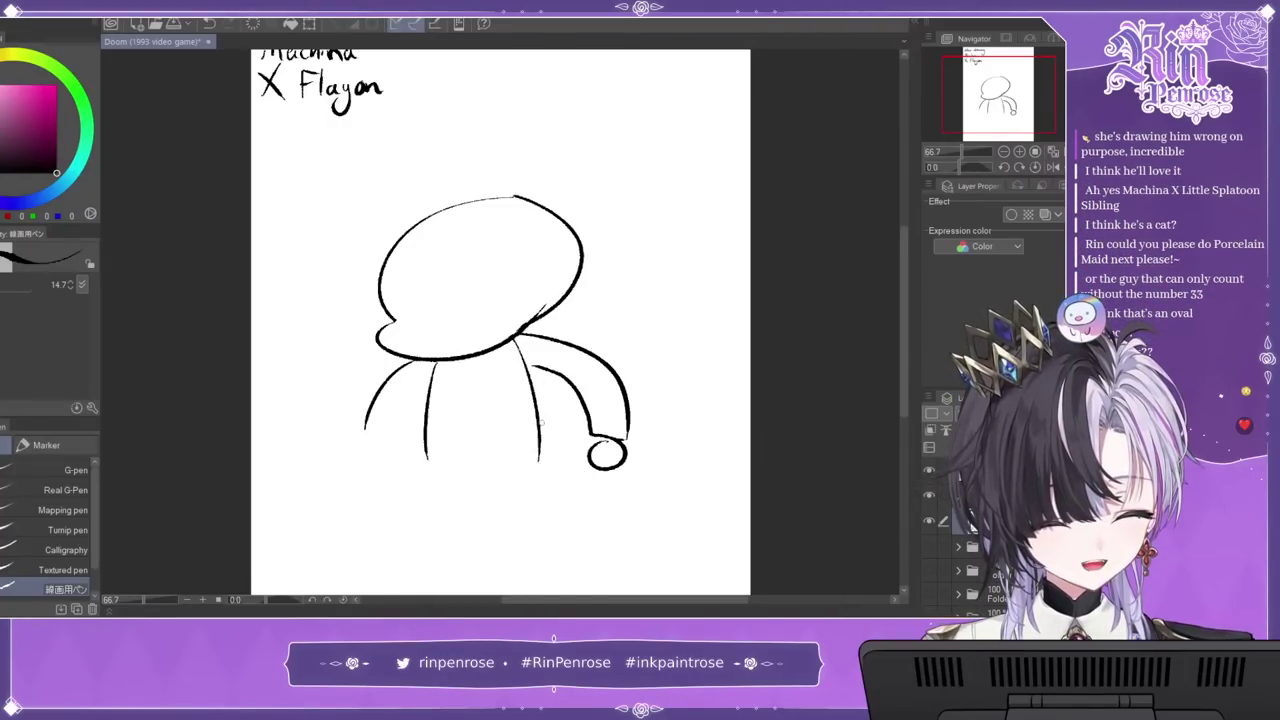
{"action": "left_click_drag", "start_coordinate": [430, 382], "coordinate": [372, 460]}
{"action": "key", "text": "ctrl+z"}
{"action": "mouse_move", "coordinate": [430, 378]}
{"action": "left_mouse_down"}
{"action": "mouse_move", "coordinate": [390, 460]}
{"action": "mouse_move", "coordinate": [361, 441]}
{"action": "mouse_move", "coordinate": [371, 477]}
{"action": "mouse_move", "coordinate": [389, 459]}
{"action": "left_mouse_up"}
Step: Close the torso with a bottom hem and draw two short legs with outward-pointing feet
{"action": "left_click_drag", "start_coordinate": [1005, 103], "coordinate": [1006, 122]}
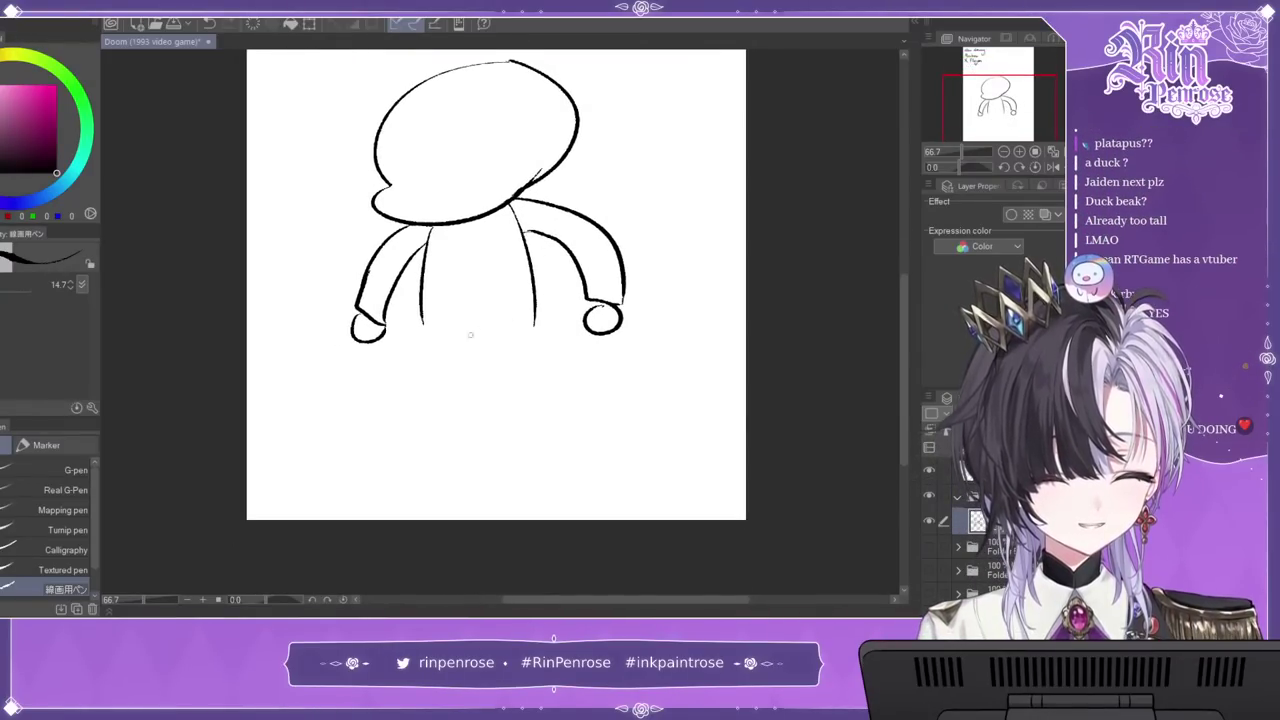
{"action": "mouse_move", "coordinate": [427, 268]}
{"action": "left_mouse_down"}
{"action": "mouse_move", "coordinate": [445, 350]}
{"action": "mouse_move", "coordinate": [528, 350]}
{"action": "left_mouse_up"}
{"action": "left_click_drag", "start_coordinate": [537, 284], "coordinate": [539, 348]}
{"action": "left_click_drag", "start_coordinate": [425, 352], "coordinate": [409, 455]}
{"action": "key", "text": "ctrl+z"}
{"action": "mouse_move", "coordinate": [422, 350]}
{"action": "left_mouse_down"}
{"action": "mouse_move", "coordinate": [411, 387]}
{"action": "mouse_move", "coordinate": [469, 402]}
{"action": "left_mouse_up"}
{"action": "left_click_drag", "start_coordinate": [466, 352], "coordinate": [466, 402]}
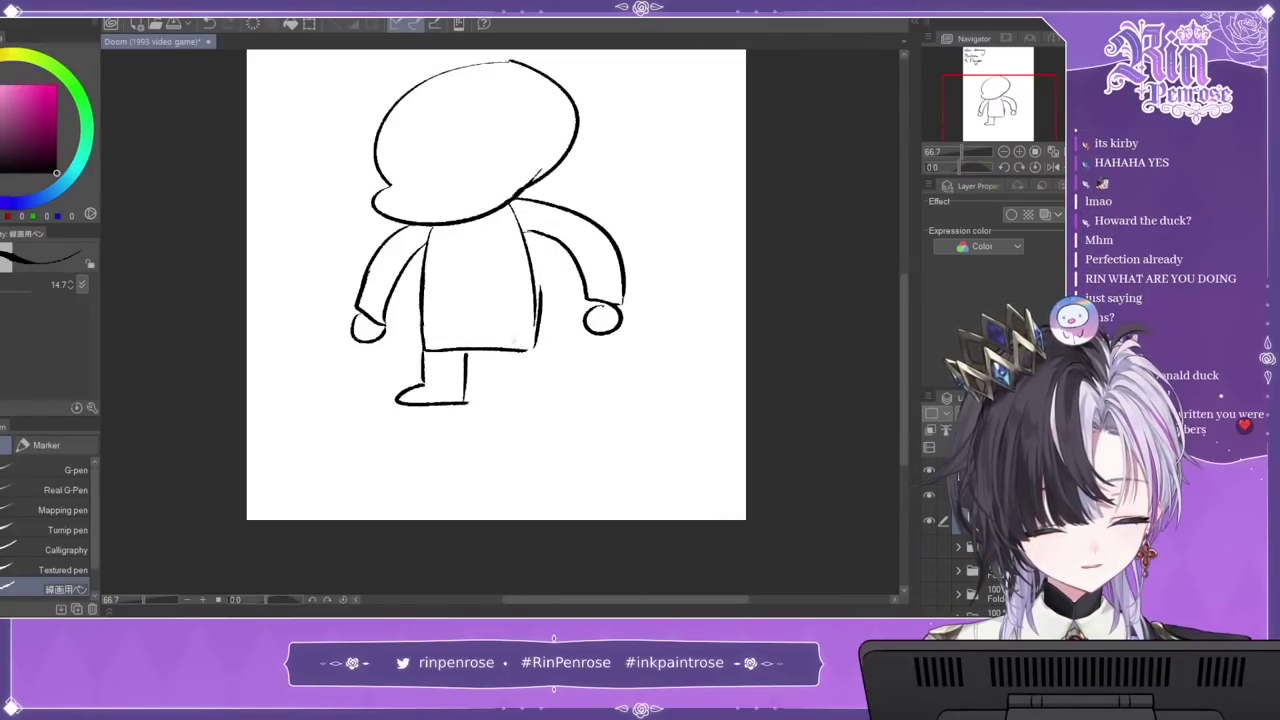
{"action": "mouse_move", "coordinate": [538, 328]}
{"action": "left_mouse_down"}
{"action": "mouse_move", "coordinate": [533, 376]}
{"action": "mouse_move", "coordinate": [494, 405]}
{"action": "left_mouse_up"}
{"action": "left_click_drag", "start_coordinate": [495, 350], "coordinate": [495, 402]}
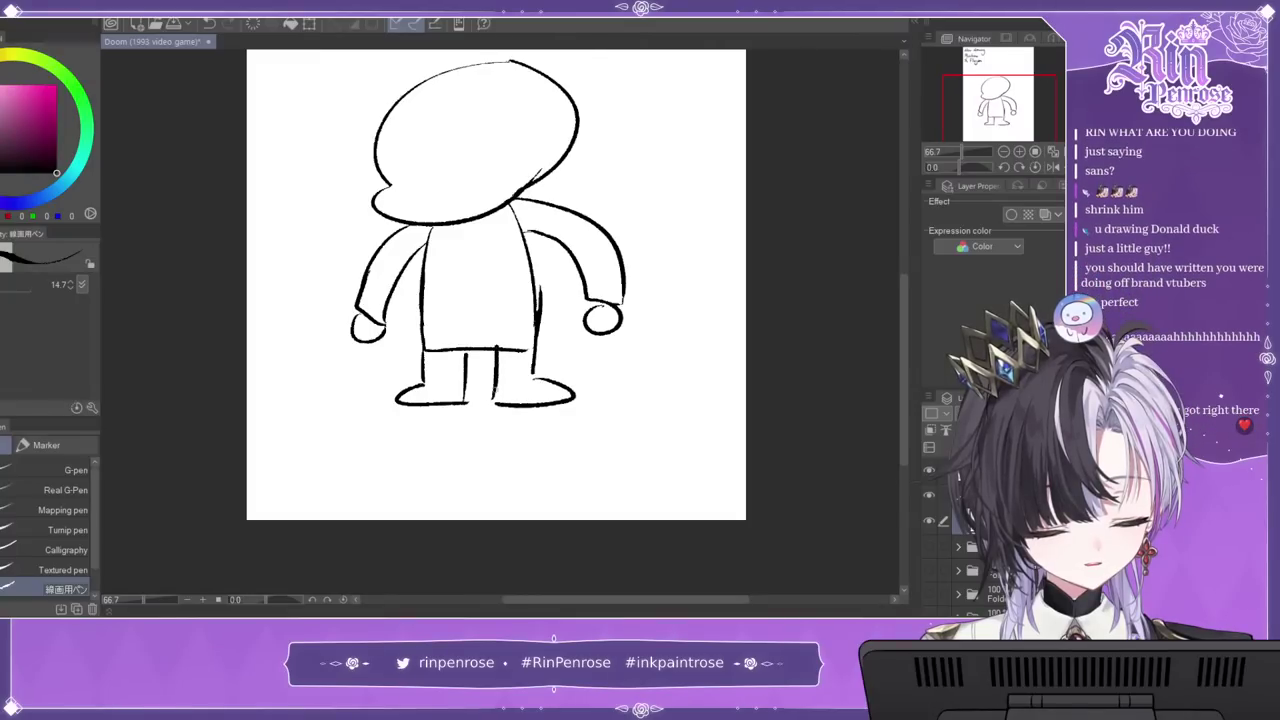
Step: Draw curved, parted bangs over the face and darken their tips and the parting with dense strokes
{"action": "left_click_drag", "start_coordinate": [1012, 108], "coordinate": [1007, 88]}
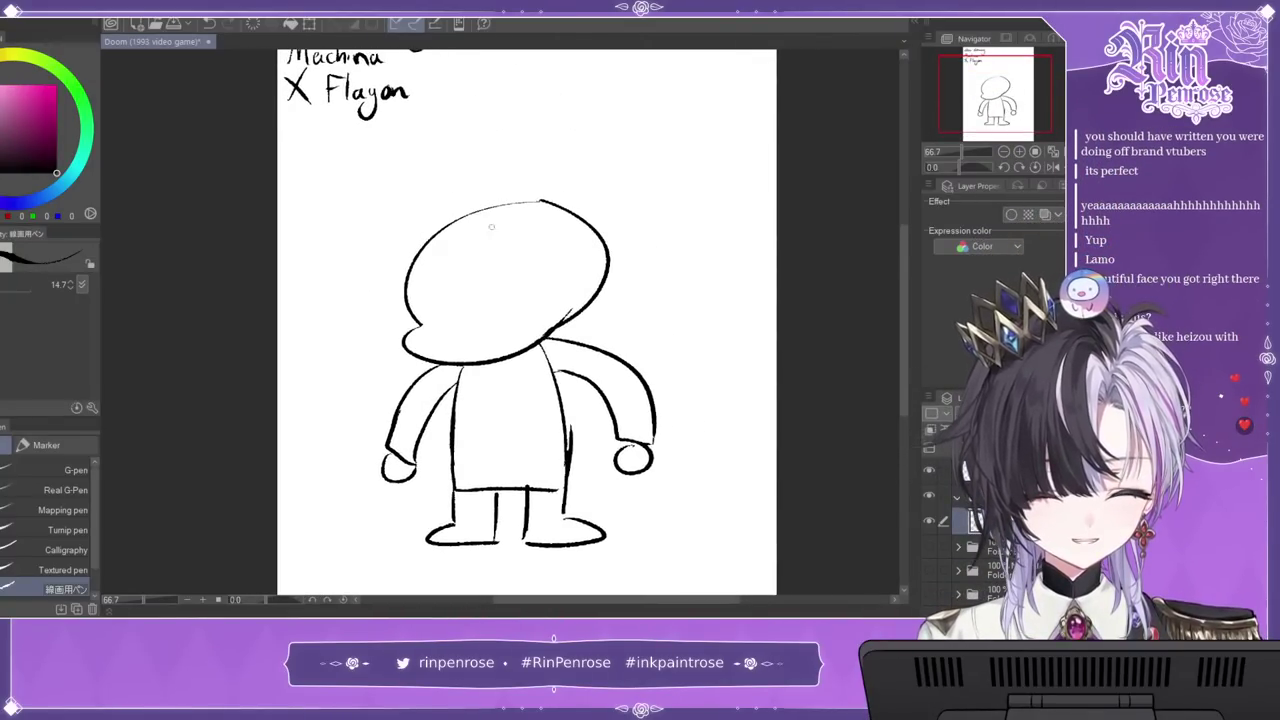
{"action": "left_click_drag", "start_coordinate": [499, 257], "coordinate": [466, 308]}
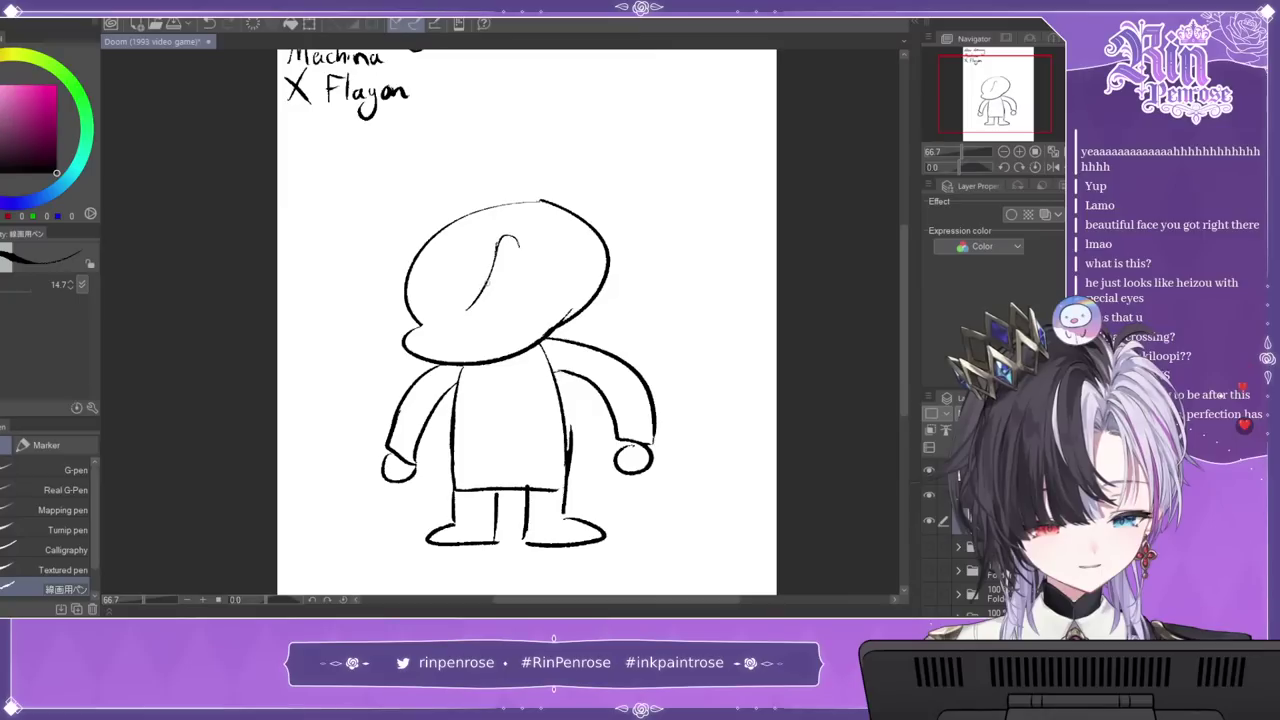
{"action": "left_click_drag", "start_coordinate": [460, 230], "coordinate": [462, 308]}
{"action": "mouse_move", "coordinate": [518, 246]}
{"action": "left_mouse_down"}
{"action": "mouse_move", "coordinate": [500, 252]}
{"action": "mouse_move", "coordinate": [474, 313]}
{"action": "mouse_move", "coordinate": [442, 308]}
{"action": "mouse_move", "coordinate": [528, 242]}
{"action": "left_mouse_up"}
{"action": "left_click_drag", "start_coordinate": [552, 244], "coordinate": [514, 318]}
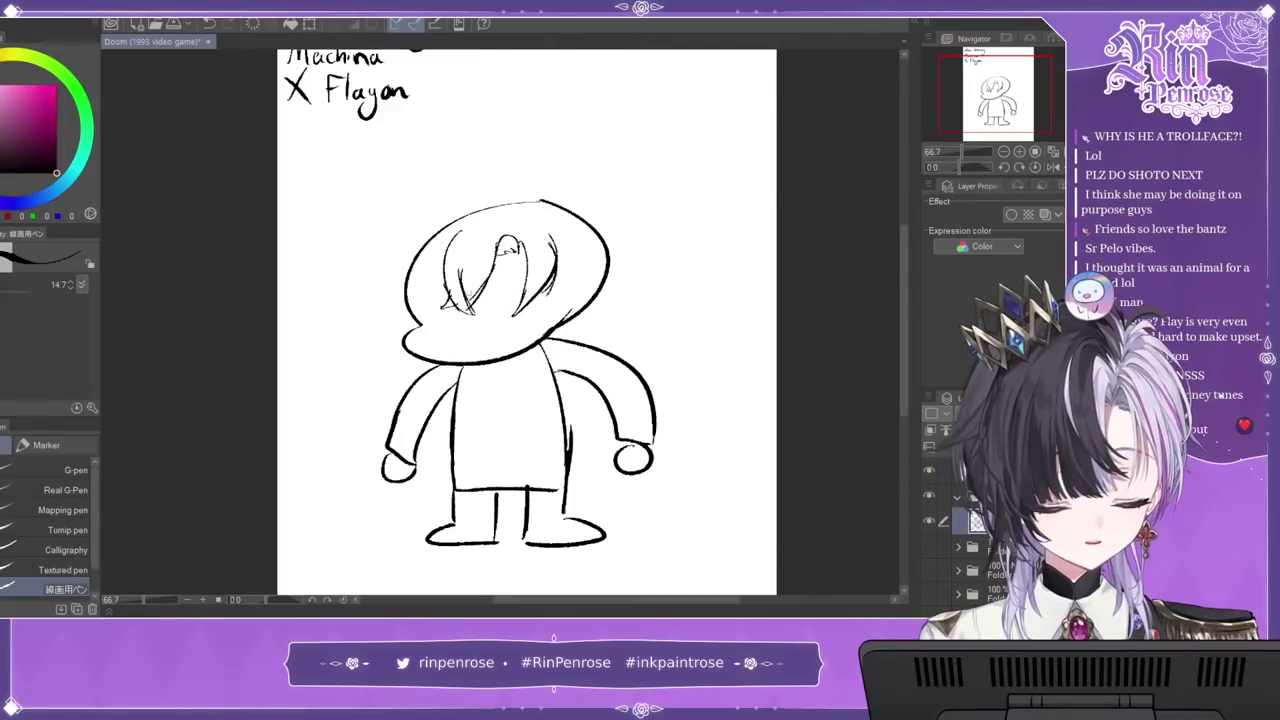
{"action": "mouse_move", "coordinate": [450, 266]}
{"action": "left_mouse_down"}
{"action": "mouse_move", "coordinate": [455, 306]}
{"action": "mouse_move", "coordinate": [482, 278]}
{"action": "mouse_move", "coordinate": [516, 309]}
{"action": "left_mouse_up"}
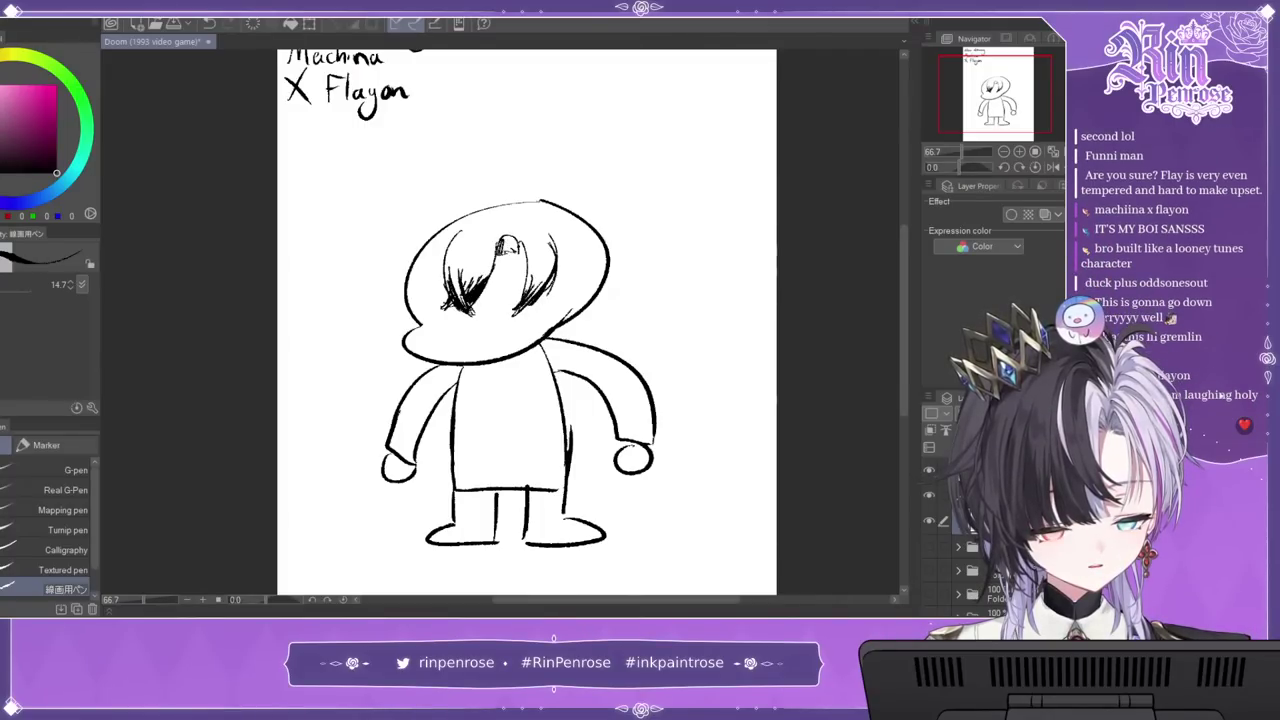
{"action": "left_click_drag", "start_coordinate": [503, 238], "coordinate": [510, 254]}
Step: Outline the hair over the top of the head and add a small ear at the back of the cheek
{"action": "mouse_move", "coordinate": [522, 199]}
{"action": "left_mouse_down"}
{"action": "mouse_move", "coordinate": [430, 260]}
{"action": "mouse_move", "coordinate": [451, 211]}
{"action": "mouse_move", "coordinate": [398, 284]}
{"action": "left_mouse_up"}
{"action": "left_click_drag", "start_coordinate": [516, 194], "coordinate": [604, 238]}
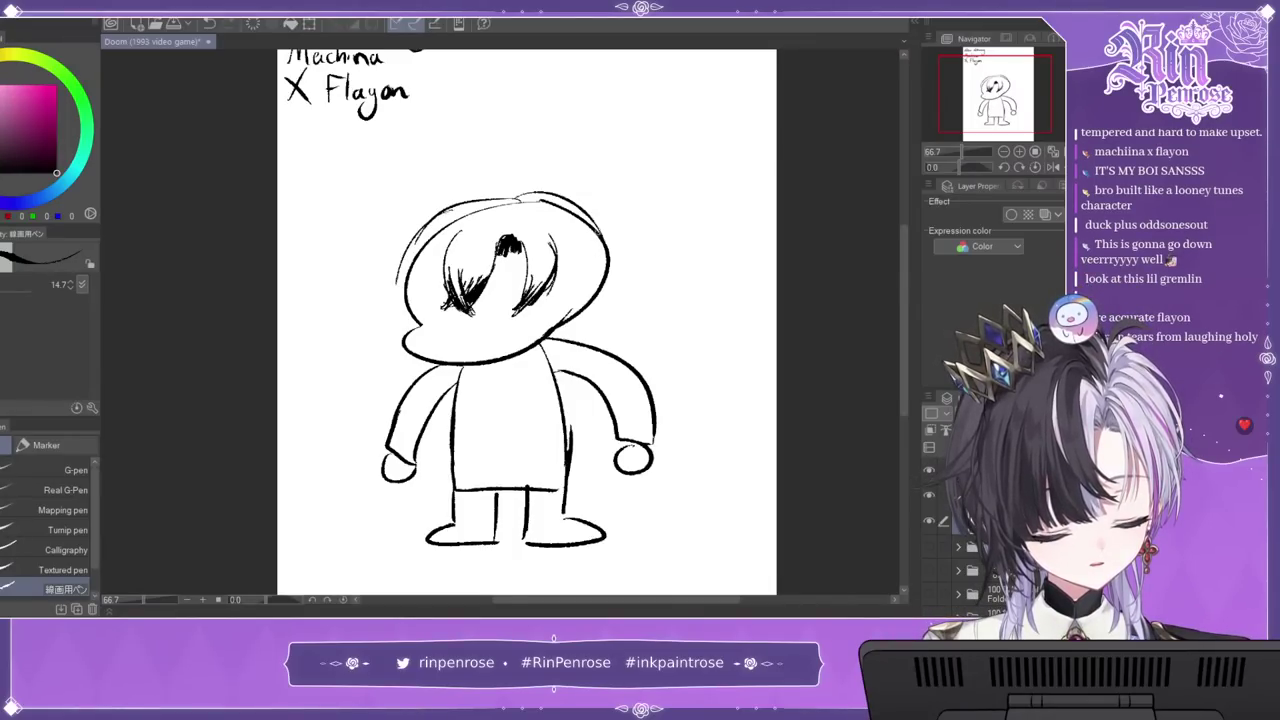
{"action": "mouse_move", "coordinate": [566, 295]}
{"action": "left_mouse_down"}
{"action": "mouse_move", "coordinate": [572, 332]}
{"action": "mouse_move", "coordinate": [546, 338]}
{"action": "mouse_move", "coordinate": [568, 323]}
{"action": "left_mouse_up"}
{"action": "key", "text": "ctrl+z"}
{"action": "key", "text": "c"}
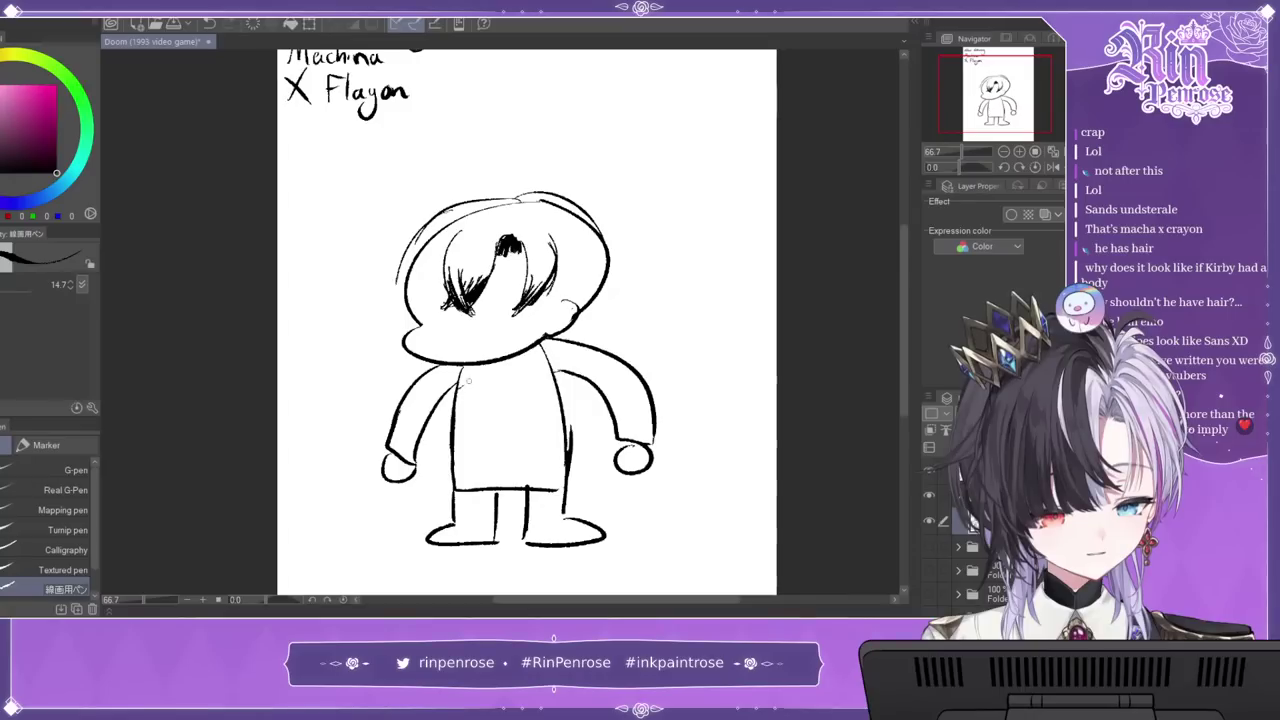
Step: Draw collar lines across the top of the torso, redoing the strokes that do not fit
{"action": "left_click_drag", "start_coordinate": [462, 368], "coordinate": [565, 389]}
{"action": "key", "text": "ctrl+z"}
{"action": "left_click_drag", "start_coordinate": [482, 366], "coordinate": [557, 398]}
{"action": "key", "text": "ctrl+z"}
{"action": "left_click_drag", "start_coordinate": [484, 363], "coordinate": [554, 376]}
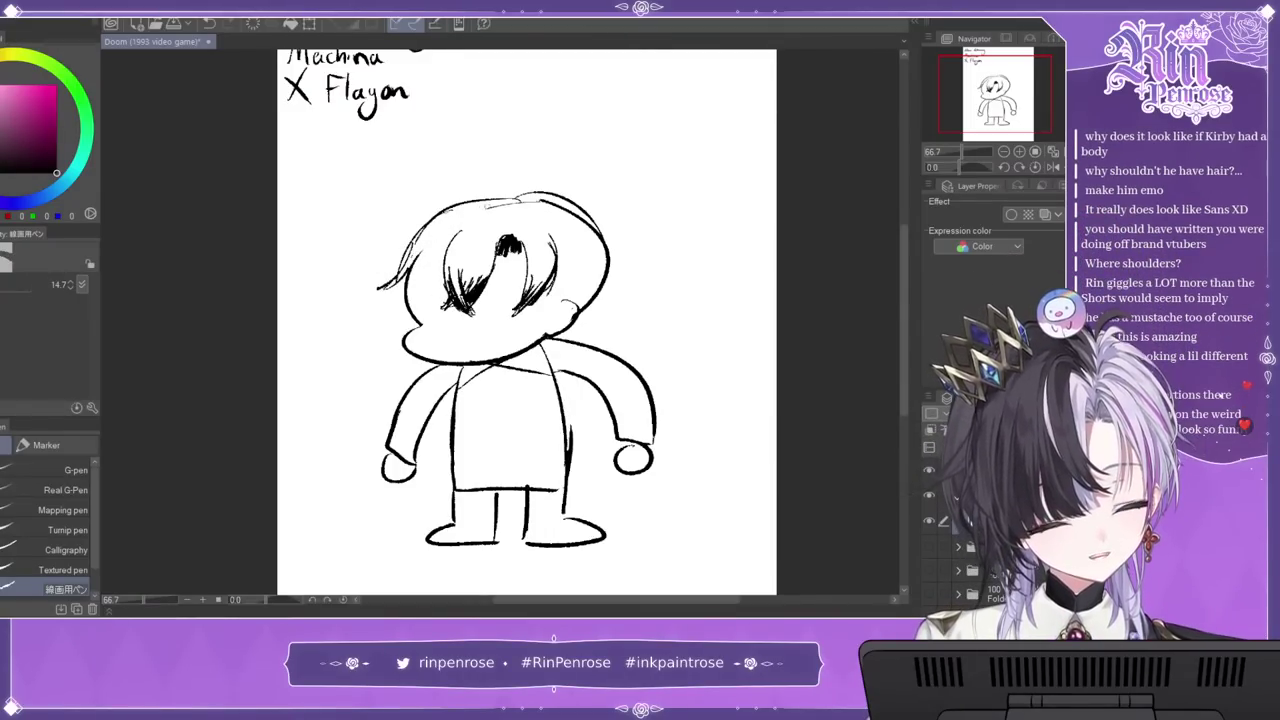
Step: Replace the head outline behind the ear with pointed hair tips and fill both sides of the hair with dark strands
{"action": "mouse_move", "coordinate": [590, 228]}
{"action": "left_mouse_down"}
{"action": "mouse_move", "coordinate": [552, 201]}
{"action": "mouse_move", "coordinate": [610, 268]}
{"action": "mouse_move", "coordinate": [598, 291]}
{"action": "left_mouse_up"}
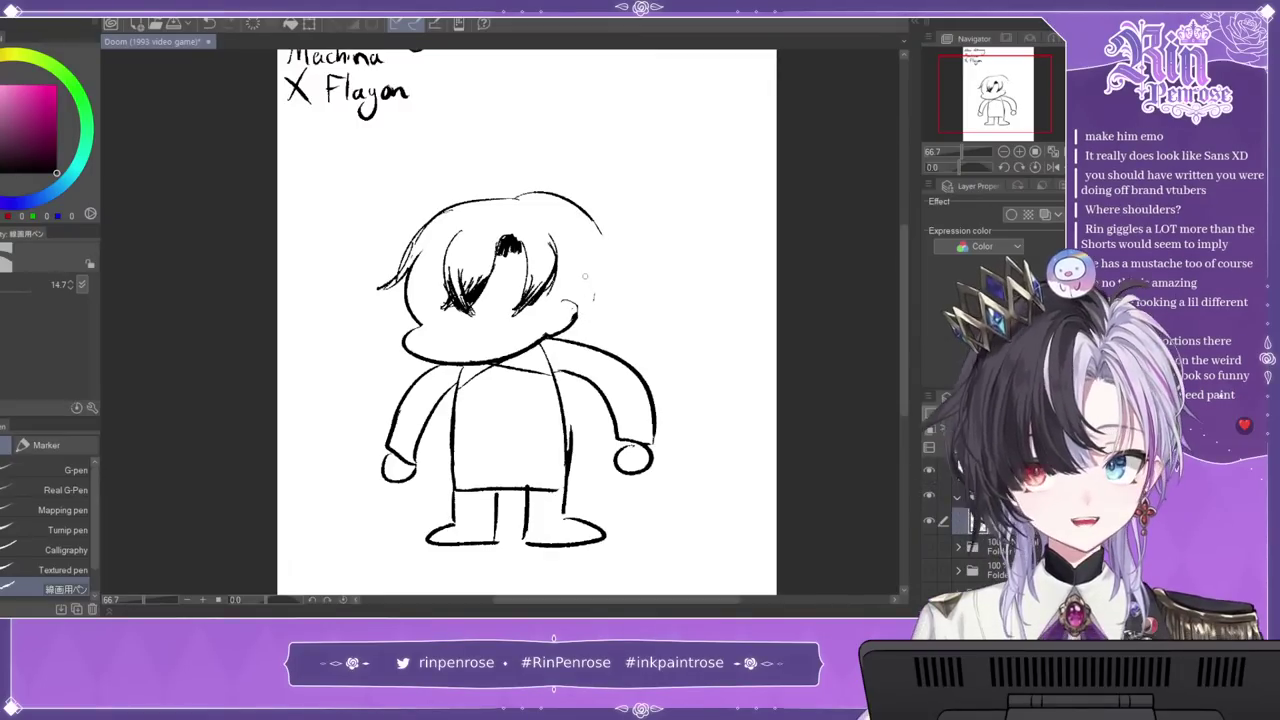
{"action": "mouse_move", "coordinate": [598, 218]}
{"action": "left_mouse_down"}
{"action": "mouse_move", "coordinate": [622, 277]}
{"action": "mouse_move", "coordinate": [582, 334]}
{"action": "mouse_move", "coordinate": [560, 335]}
{"action": "left_mouse_up"}
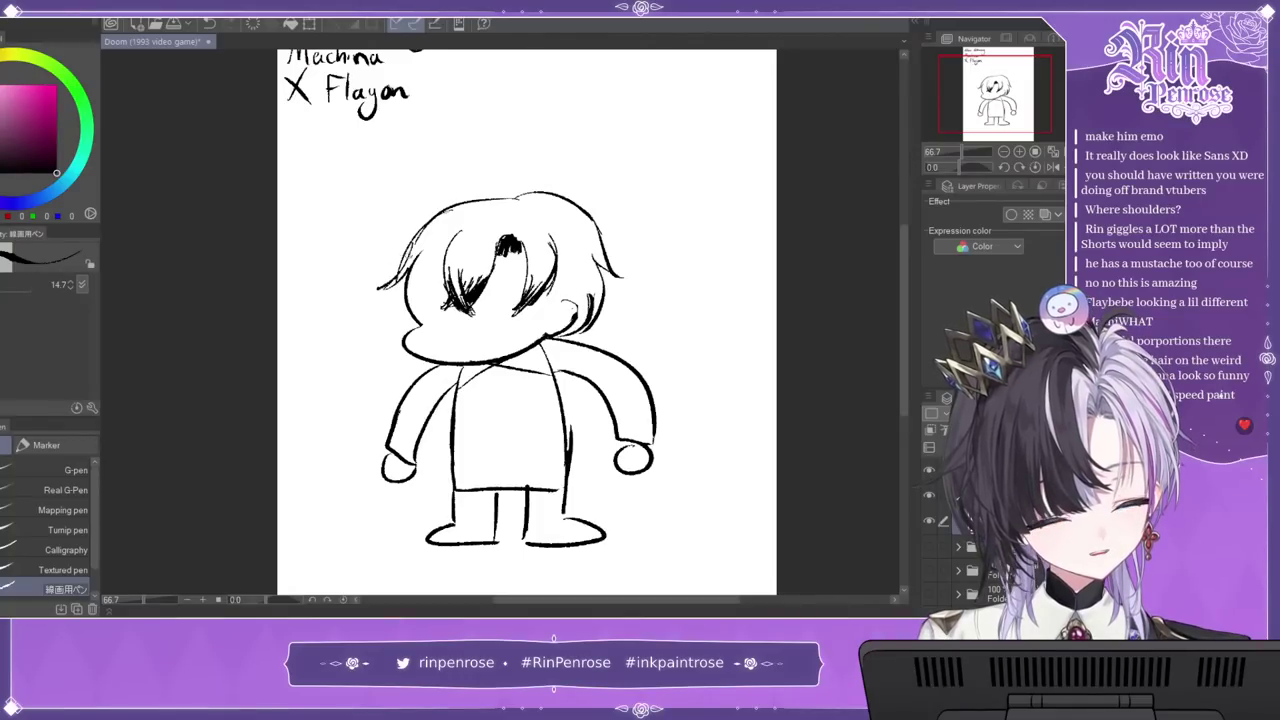
{"action": "left_click_drag", "start_coordinate": [458, 234], "coordinate": [430, 312]}
{"action": "key", "text": "ctrl+z"}
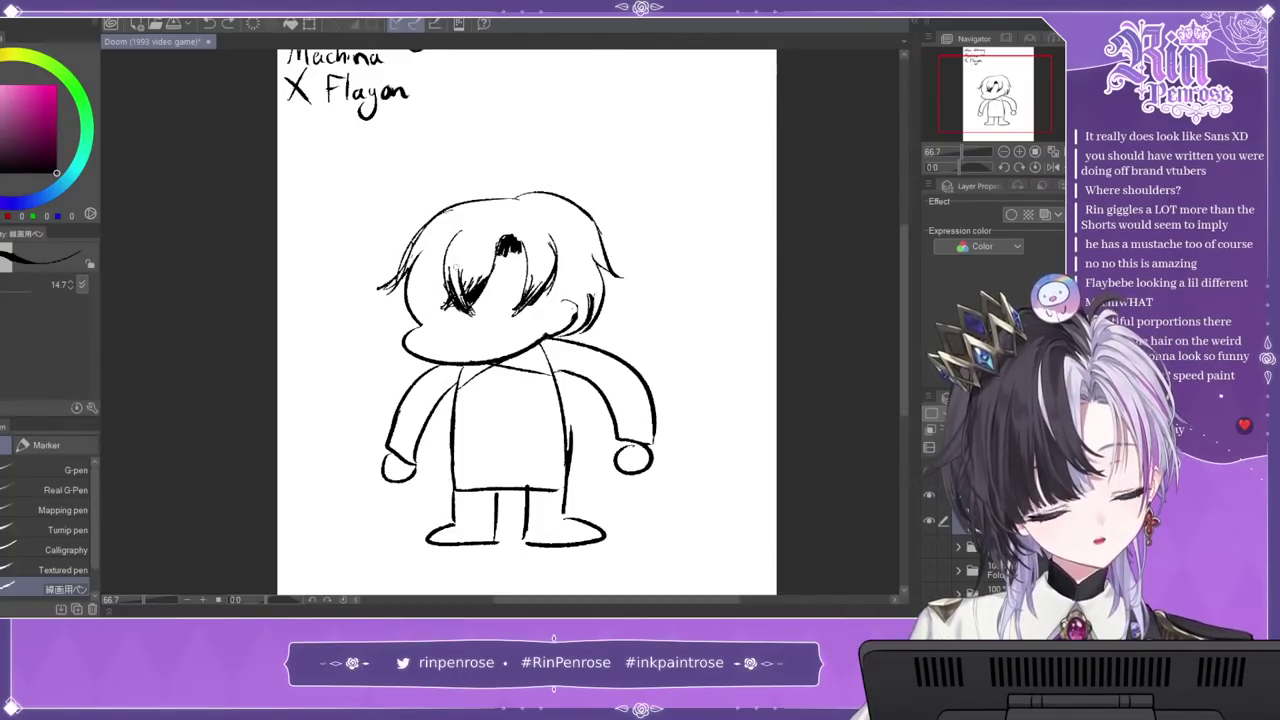
{"action": "left_click_drag", "start_coordinate": [446, 244], "coordinate": [420, 311]}
{"action": "left_click_drag", "start_coordinate": [430, 251], "coordinate": [426, 307]}
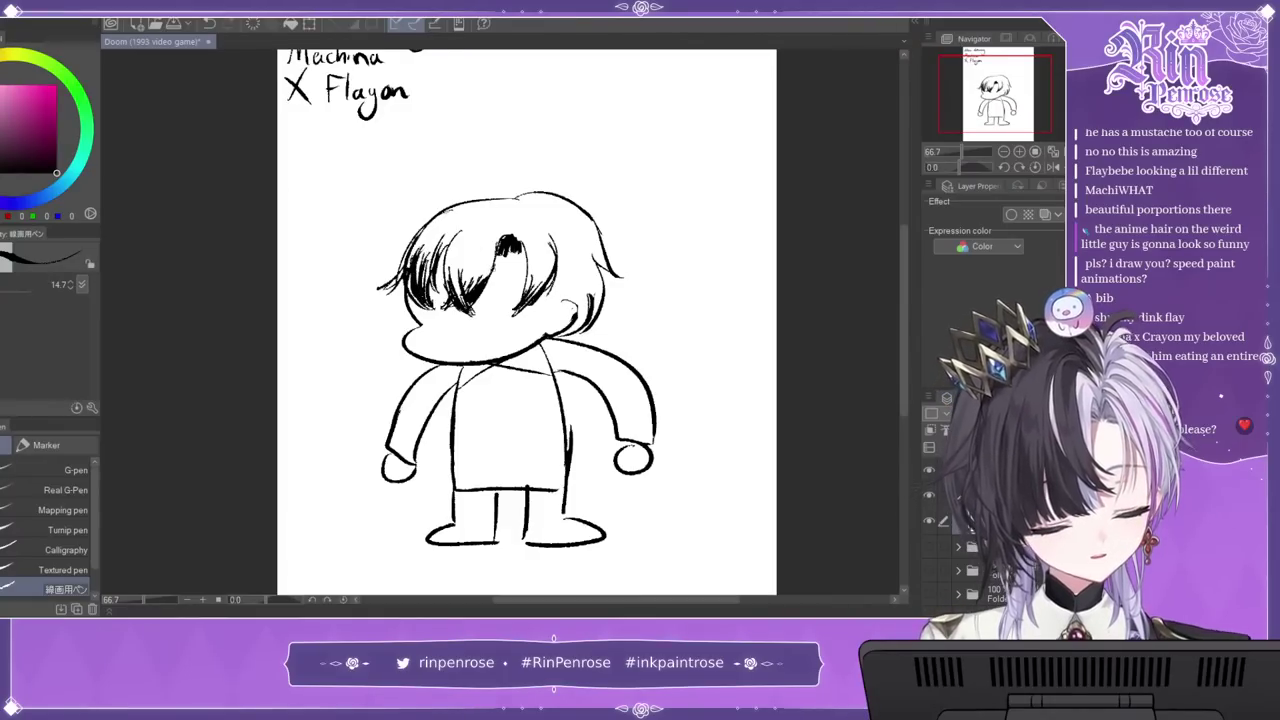
{"action": "mouse_move", "coordinate": [550, 233]}
{"action": "left_mouse_down"}
{"action": "mouse_move", "coordinate": [564, 302]}
{"action": "mouse_move", "coordinate": [541, 320]}
{"action": "mouse_move", "coordinate": [551, 311]}
{"action": "left_mouse_up"}
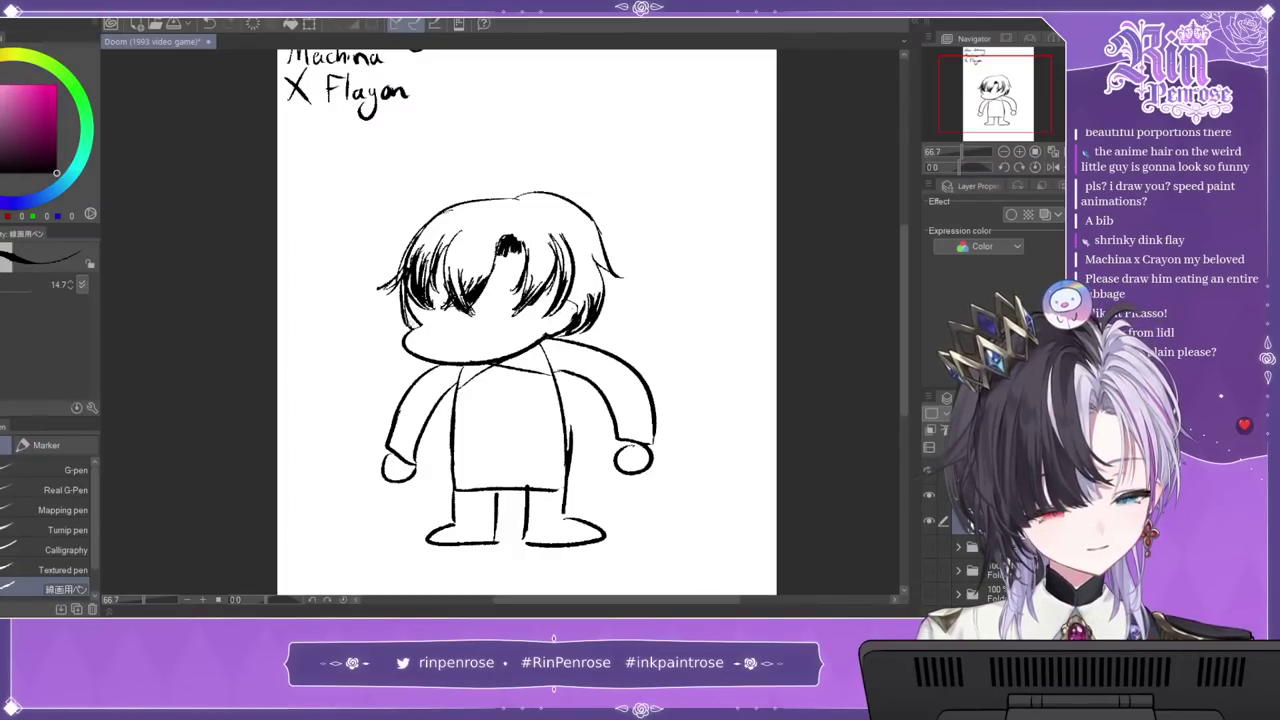
{"action": "left_click_drag", "start_coordinate": [411, 304], "coordinate": [419, 326]}
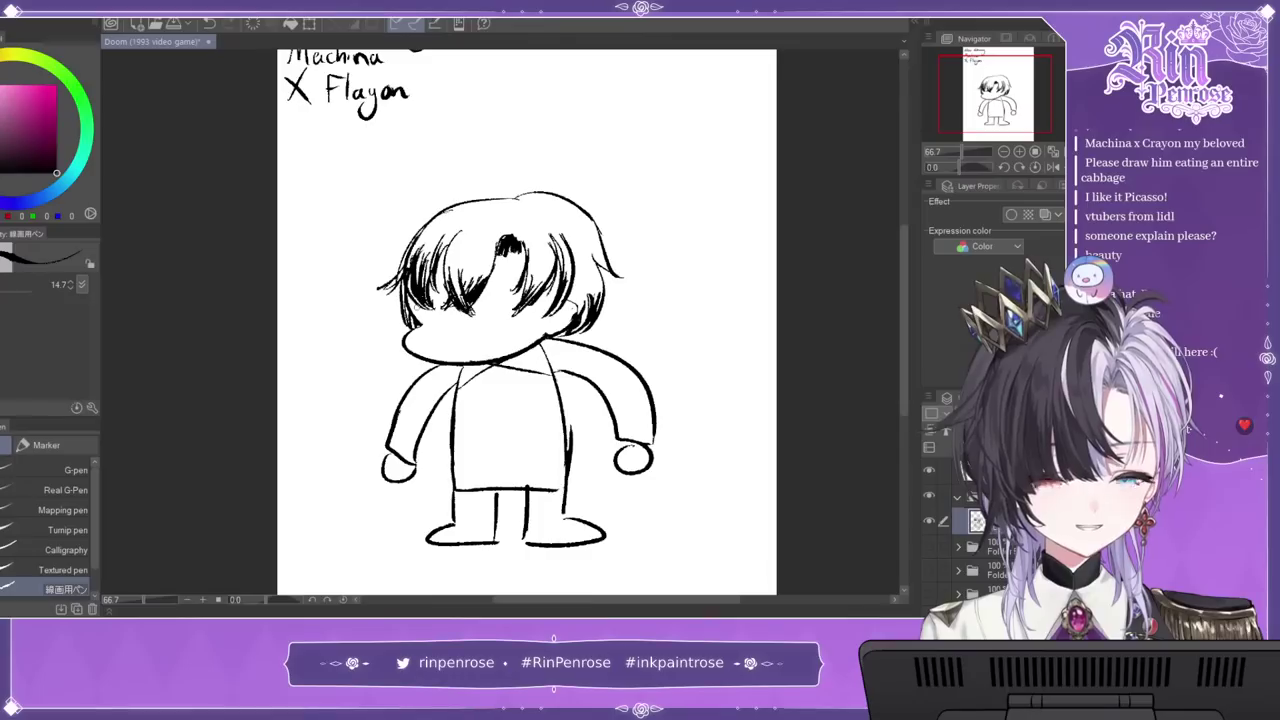
Step: Draw curved inner lines along both sides of the torso and add dark pointed claws to the tips of both feet
{"action": "left_click_drag", "start_coordinate": [552, 390], "coordinate": [570, 472]}
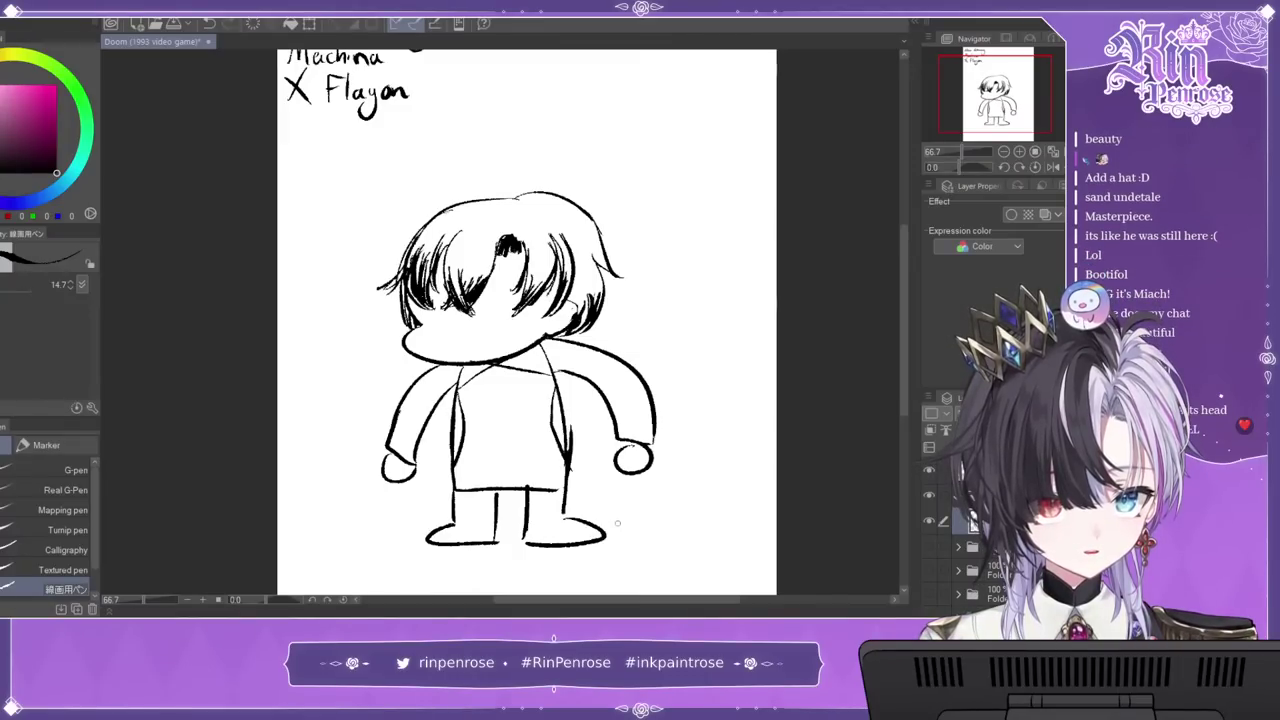
{"action": "left_click_drag", "start_coordinate": [592, 527], "coordinate": [615, 533]}
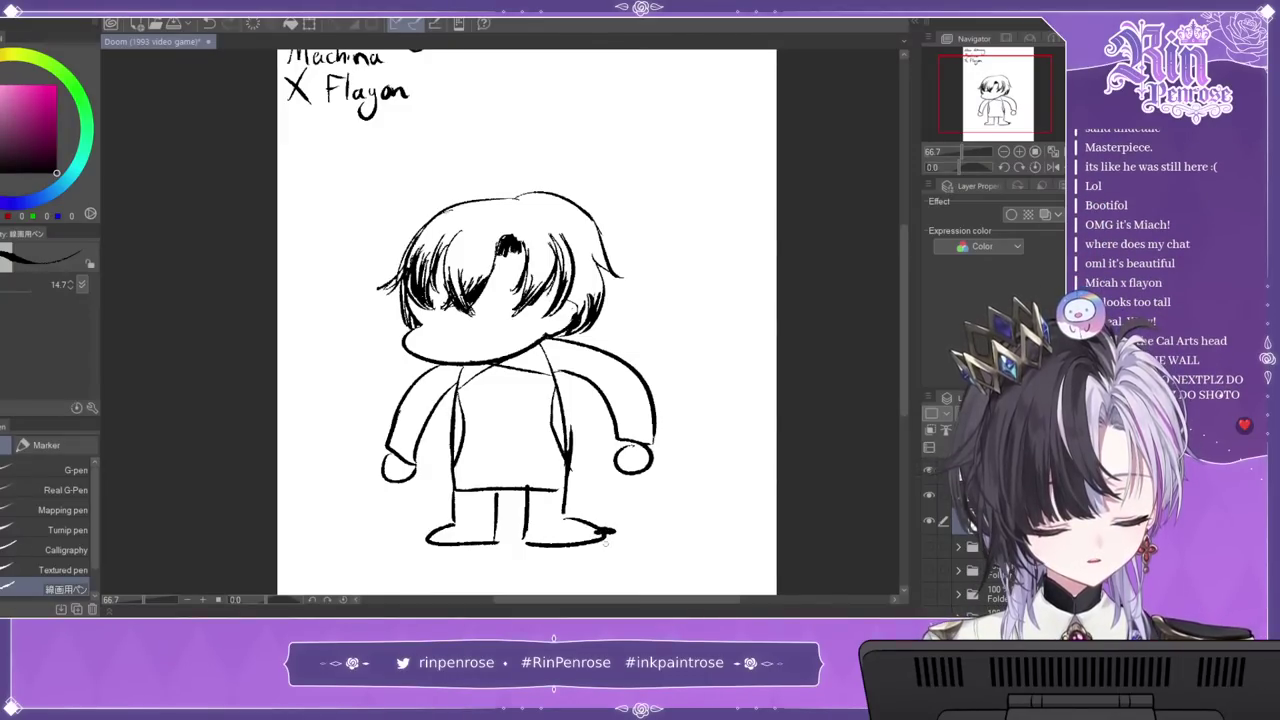
{"action": "left_click_drag", "start_coordinate": [418, 542], "coordinate": [430, 547]}
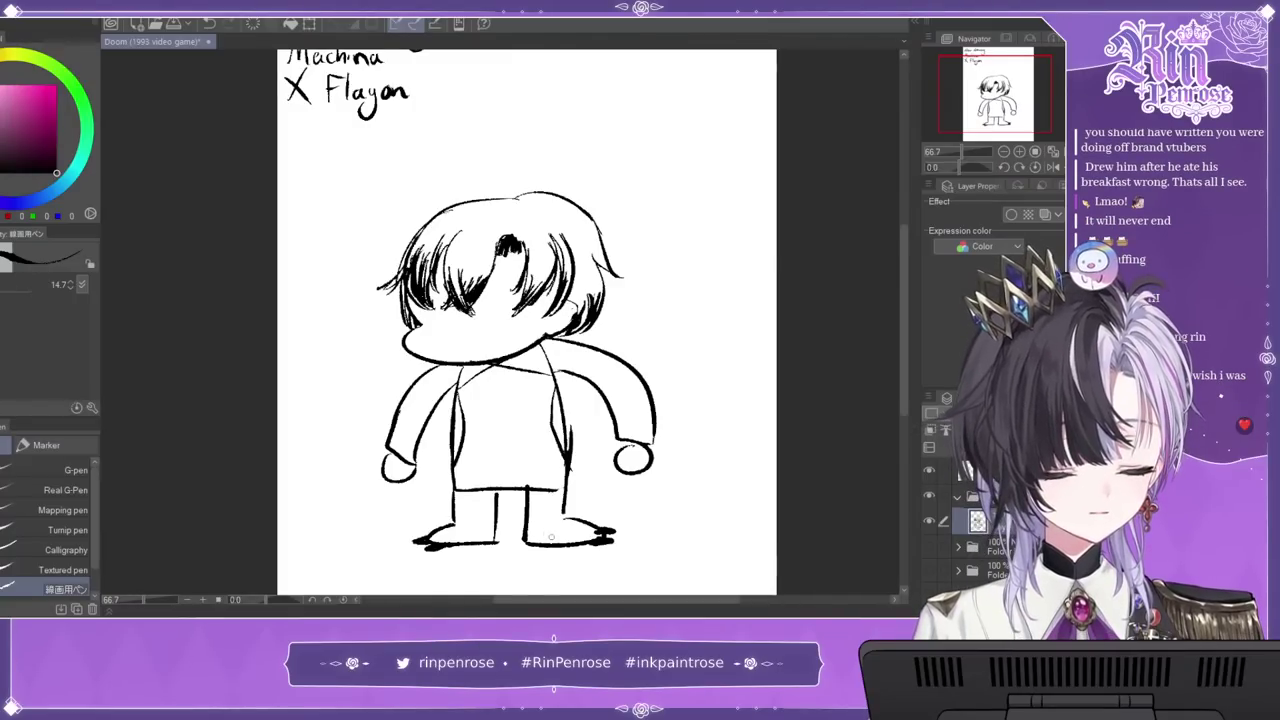
Step: Draw a small curved tail with a clawed end beside the torso and a pointed hair tuft on top of the head
{"action": "left_click_drag", "start_coordinate": [499, 202], "coordinate": [526, 157]}
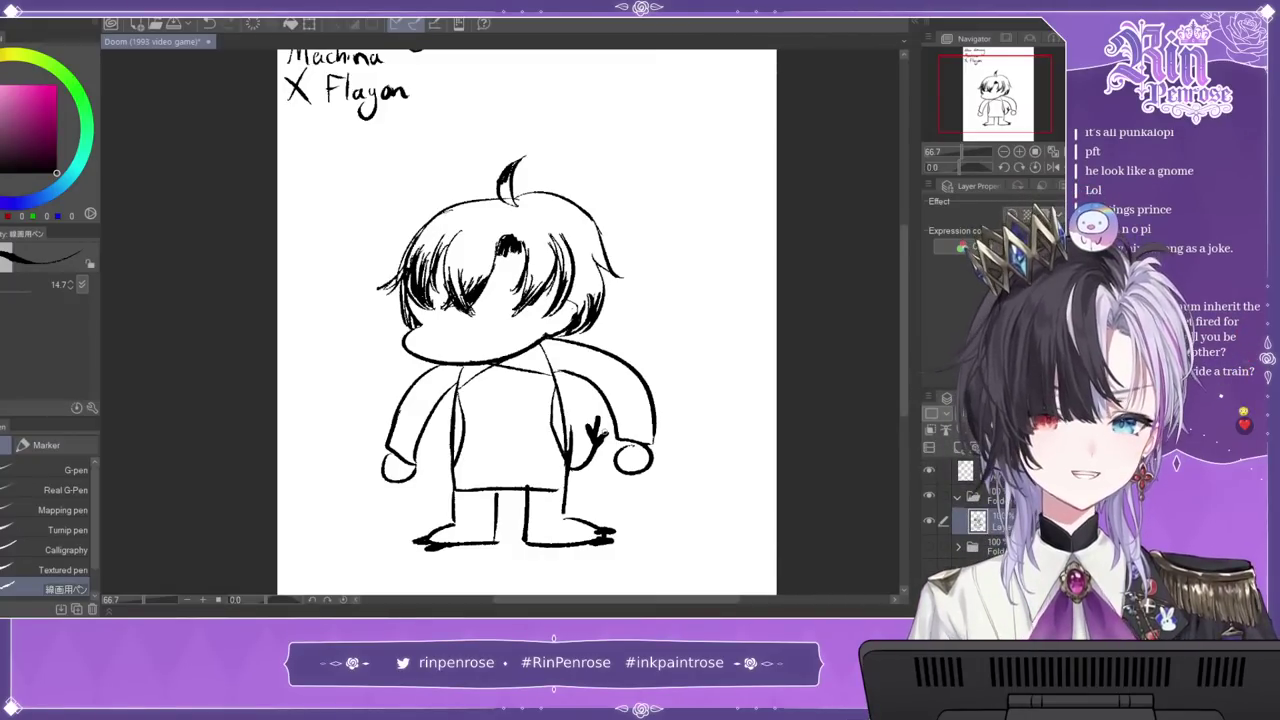
Step: Try to add a pointed cat ear on top of the head
{"action": "left_click", "coordinate": [1019, 152]}
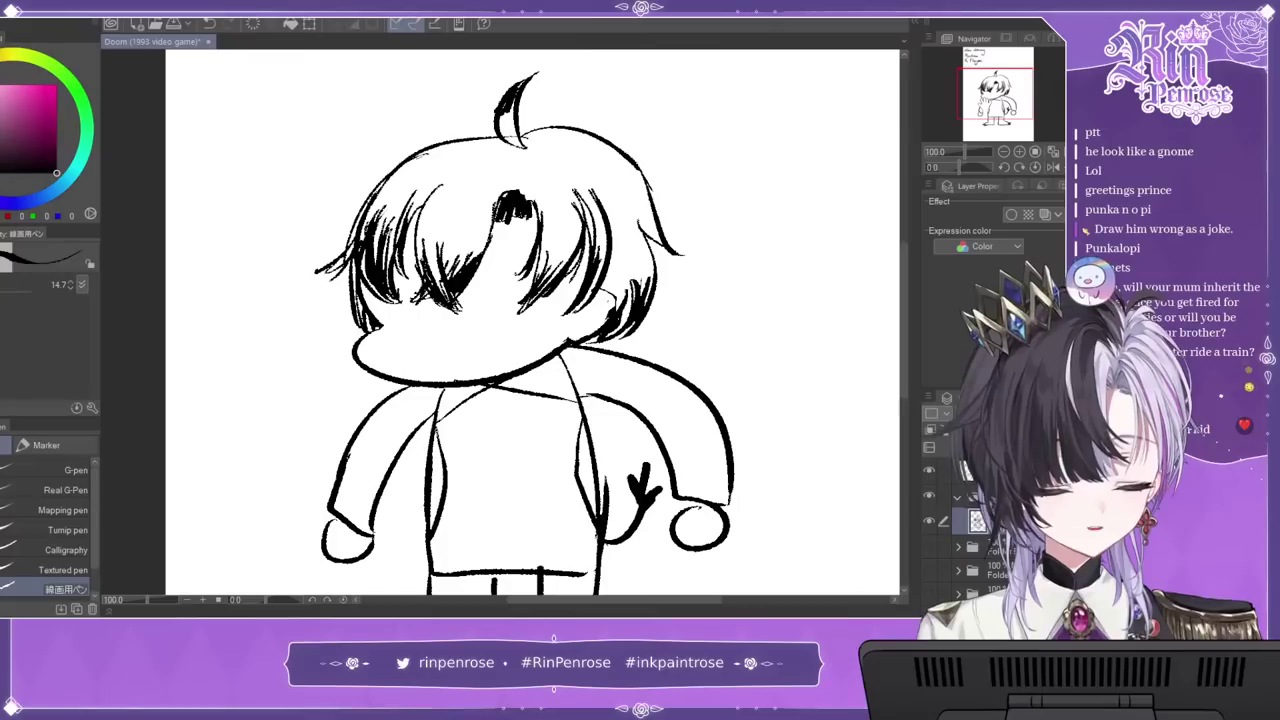
{"action": "left_click_drag", "start_coordinate": [558, 147], "coordinate": [613, 160]}
{"action": "left_click_drag", "start_coordinate": [399, 160], "coordinate": [369, 170]}
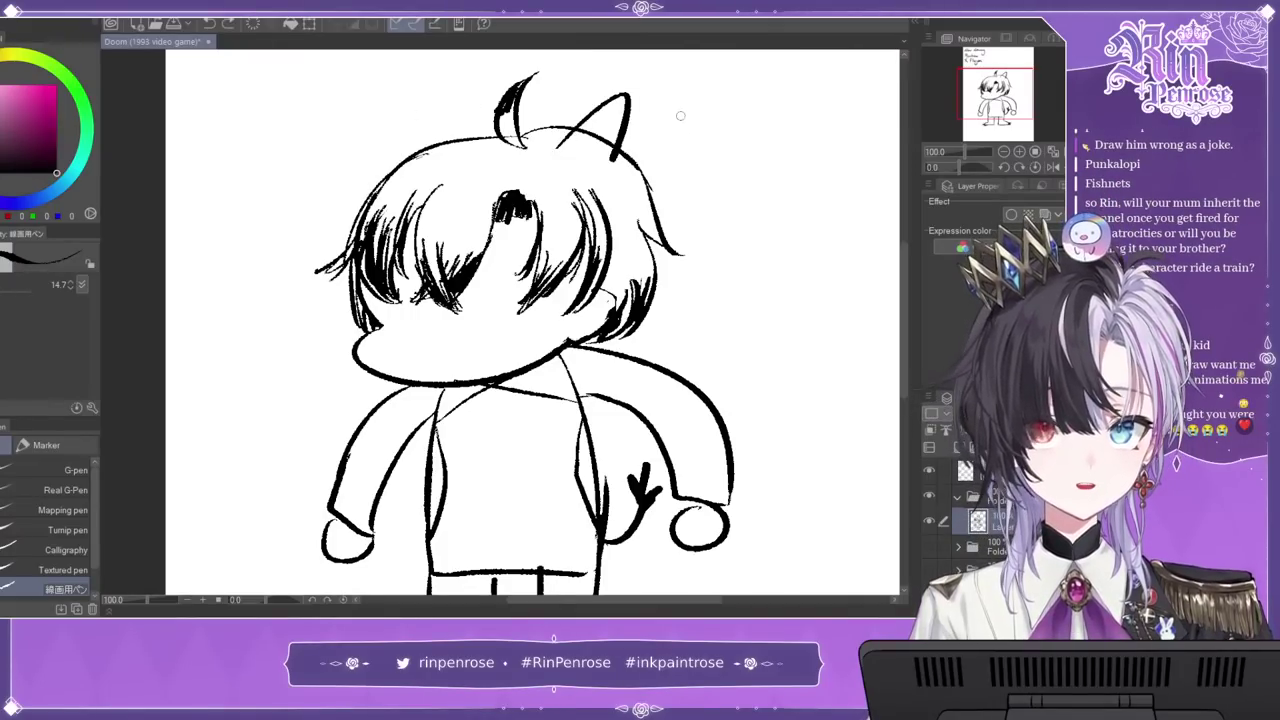
{"action": "key", "text": "ctrl+z"}
Step: Draw two large oval eyes with dark pupils beneath the bangs and a wavy frowning mouth below them
{"action": "left_click_drag", "start_coordinate": [995, 112], "coordinate": [993, 100]}
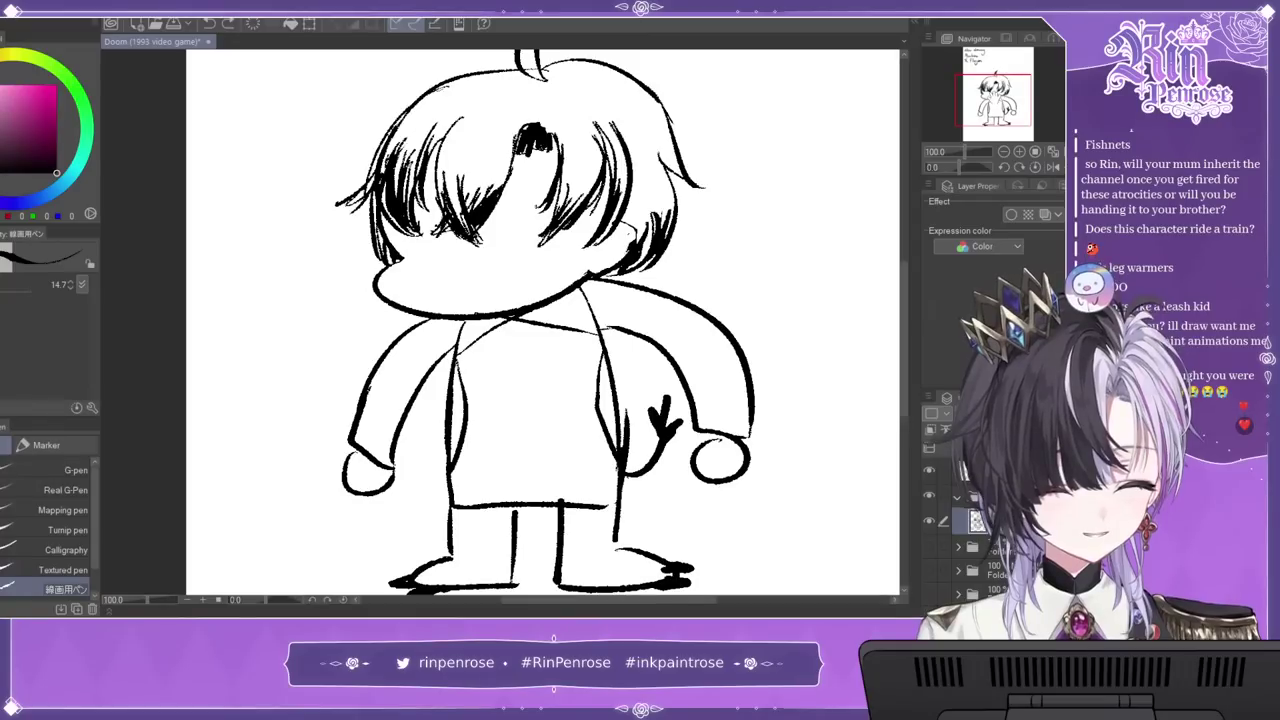
{"action": "left_click", "coordinate": [1018, 152]}
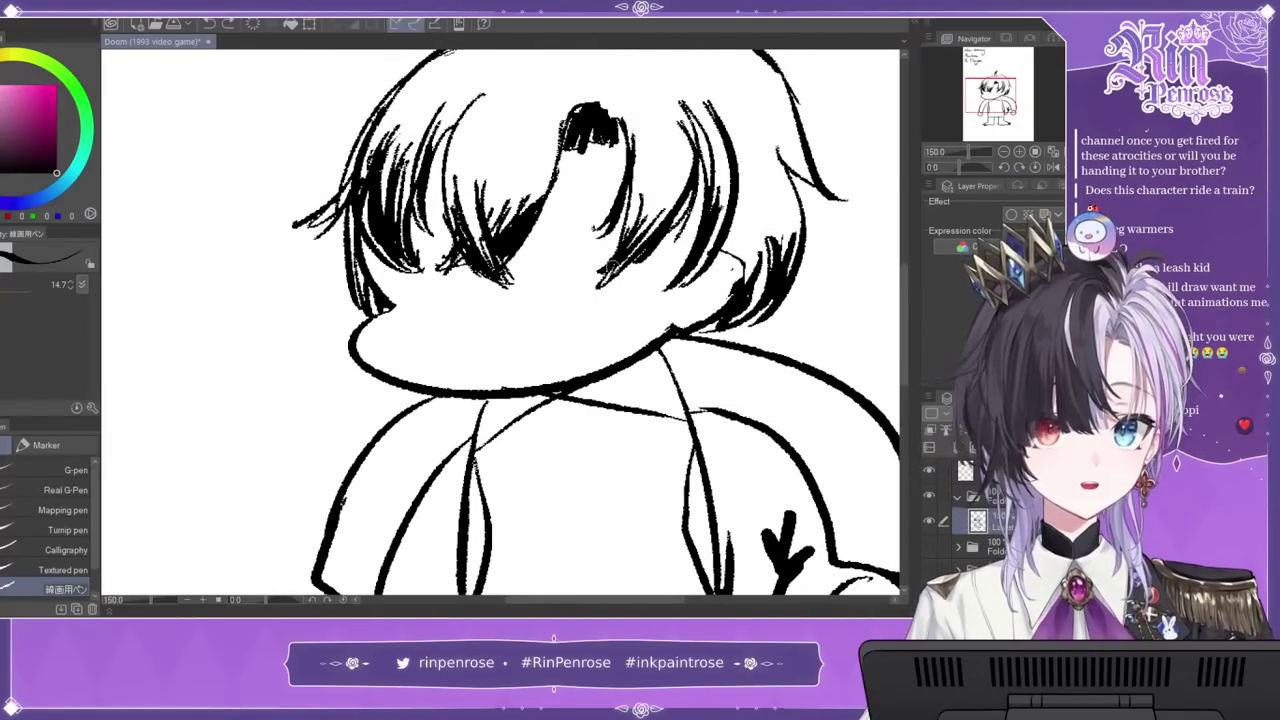
{"action": "left_click_drag", "start_coordinate": [612, 226], "coordinate": [618, 262]}
{"action": "mouse_move", "coordinate": [398, 254]}
{"action": "left_mouse_down"}
{"action": "mouse_move", "coordinate": [402, 238]}
{"action": "mouse_move", "coordinate": [410, 283]}
{"action": "left_mouse_up"}
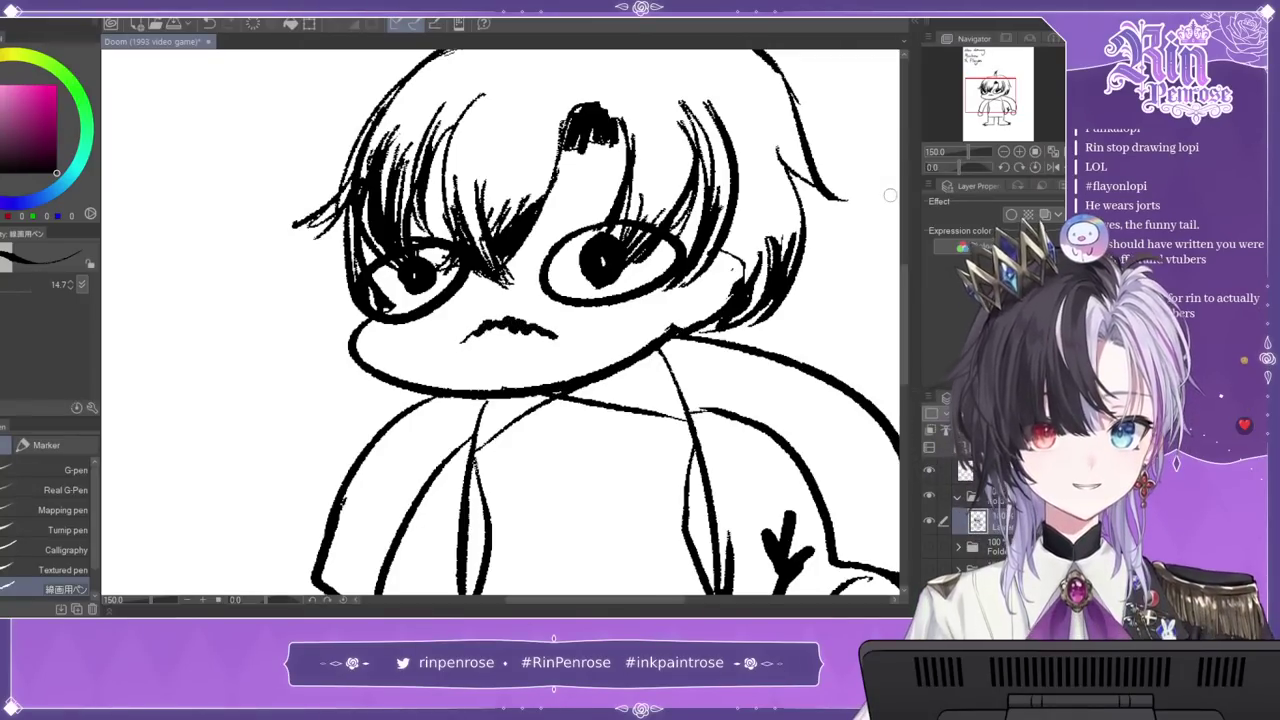
Step: Select the wavy frown, try turning it upside down with a transform, and replace it with a small curved smile
{"action": "left_click", "coordinate": [1003, 154]}
{"action": "left_click", "coordinate": [1003, 154]}
{"action": "left_click", "coordinate": [1019, 153]}
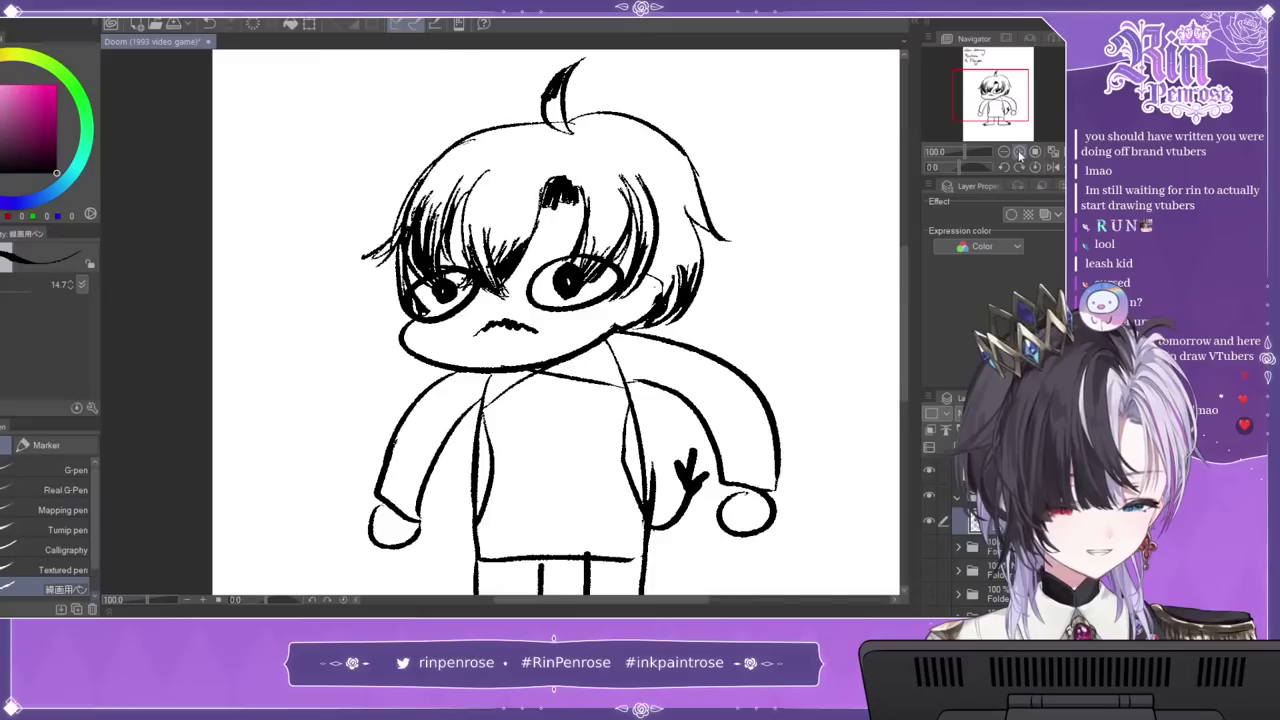
{"action": "left_click", "coordinate": [1019, 153]}
{"action": "key", "text": "m"}
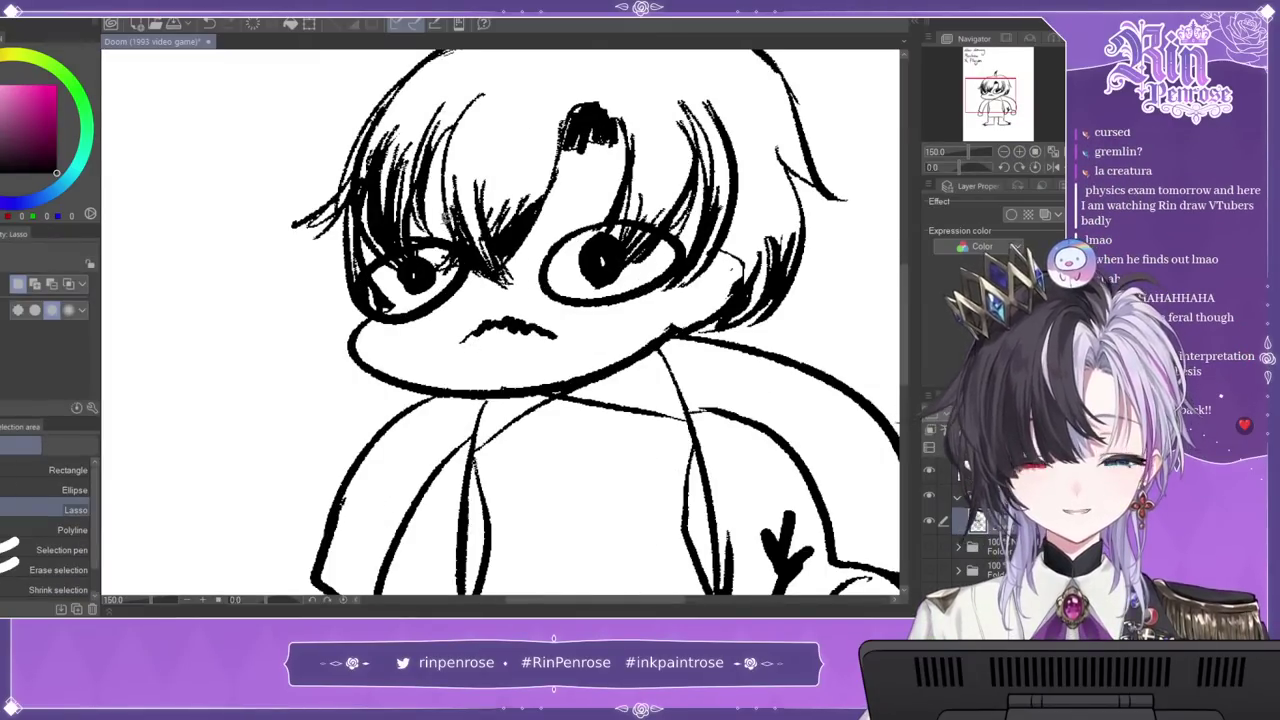
{"action": "mouse_move", "coordinate": [488, 301]}
{"action": "left_mouse_down"}
{"action": "mouse_move", "coordinate": [562, 314]}
{"action": "mouse_move", "coordinate": [589, 378]}
{"action": "mouse_move", "coordinate": [447, 355]}
{"action": "mouse_move", "coordinate": [600, 325]}
{"action": "left_mouse_up"}
{"action": "key", "text": "ctrl+t"}
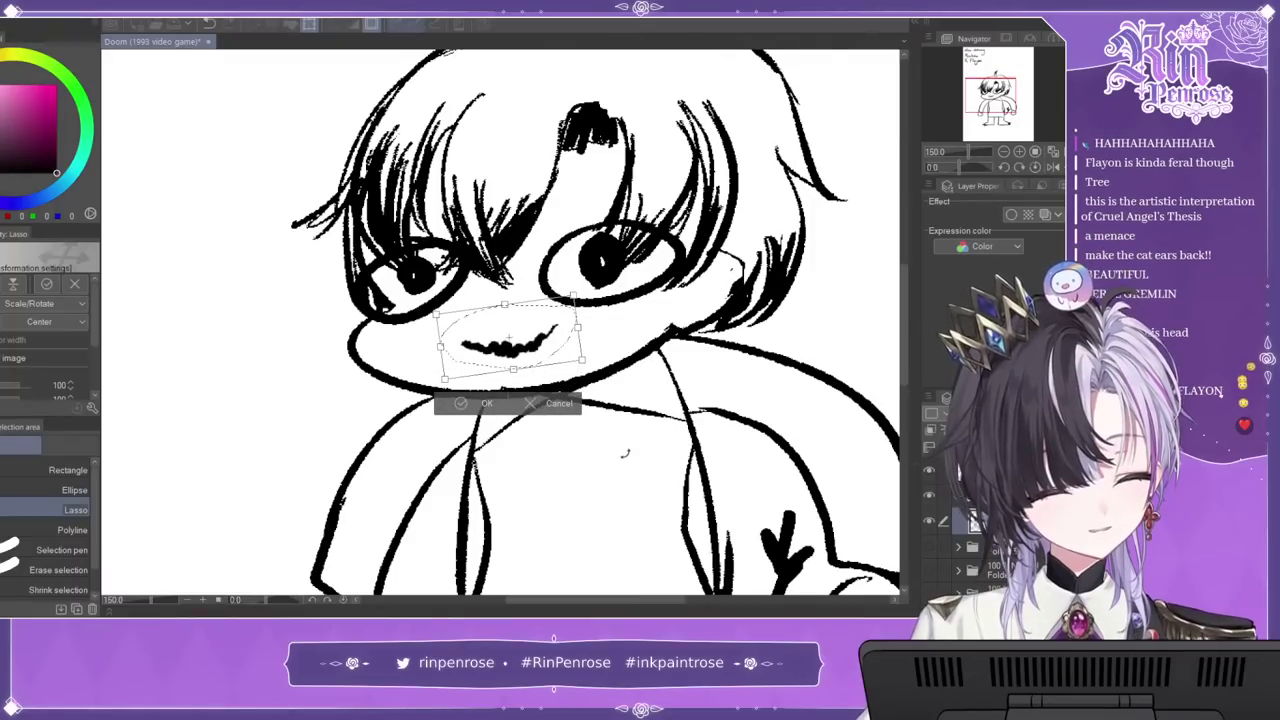
{"action": "left_click", "coordinate": [567, 402]}
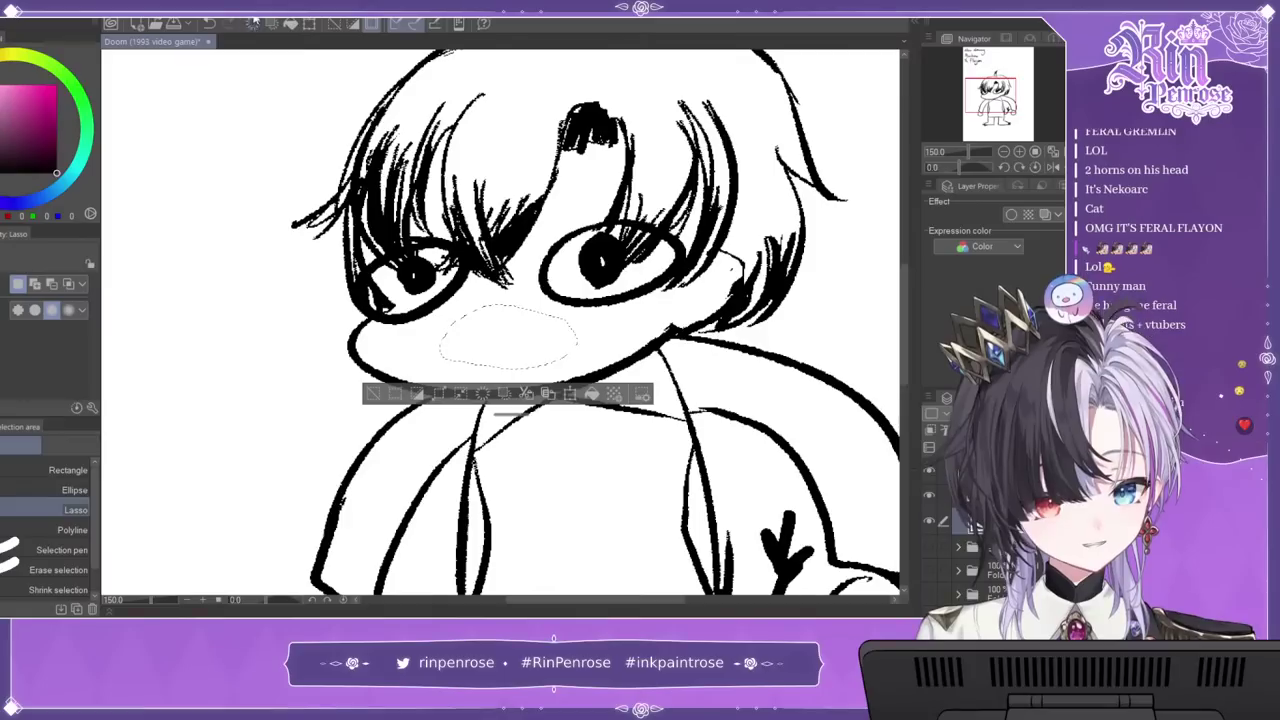
{"action": "left_click", "coordinate": [287, 185]}
{"action": "left_click", "coordinate": [146, 119]}
{"action": "key", "text": "p"}
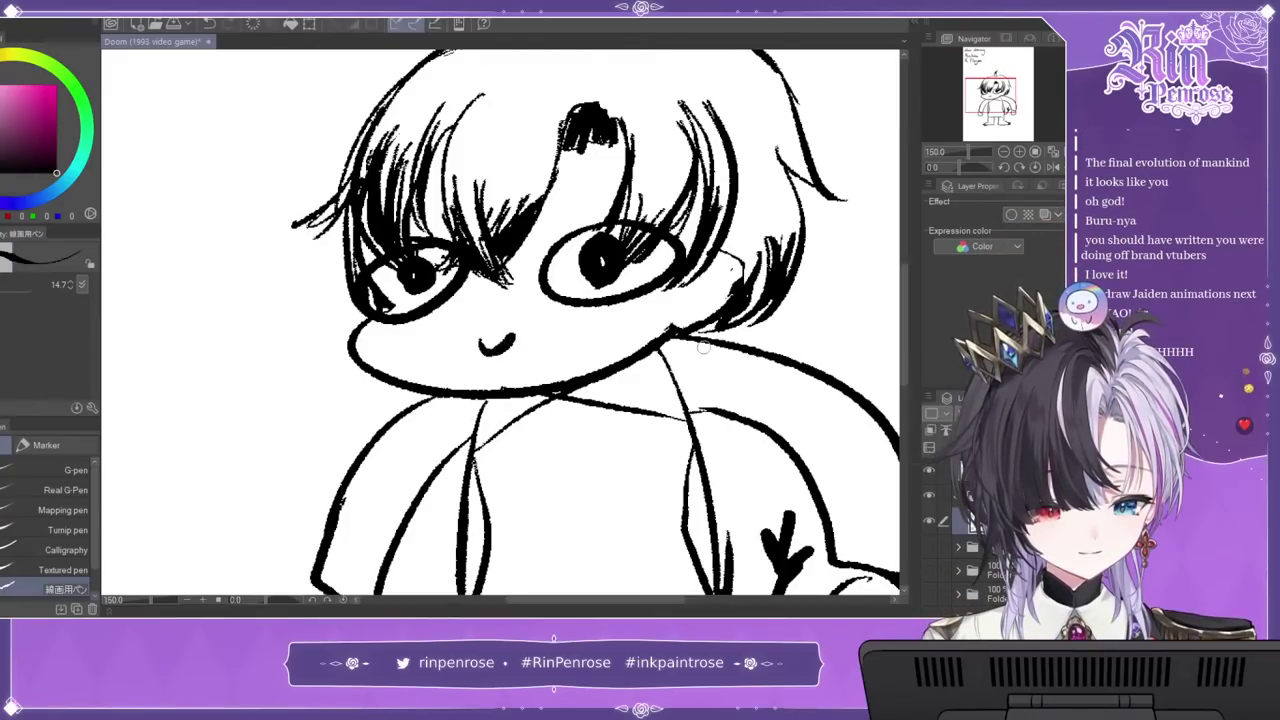
Step: Colour the whole hair and its tuft red (211, 54, 39) on a new layer beneath the line art
{"action": "left_click", "coordinate": [1004, 152]}
{"action": "left_click", "coordinate": [1004, 152]}
{"action": "left_click_drag", "start_coordinate": [1003, 96], "coordinate": [1007, 102]}
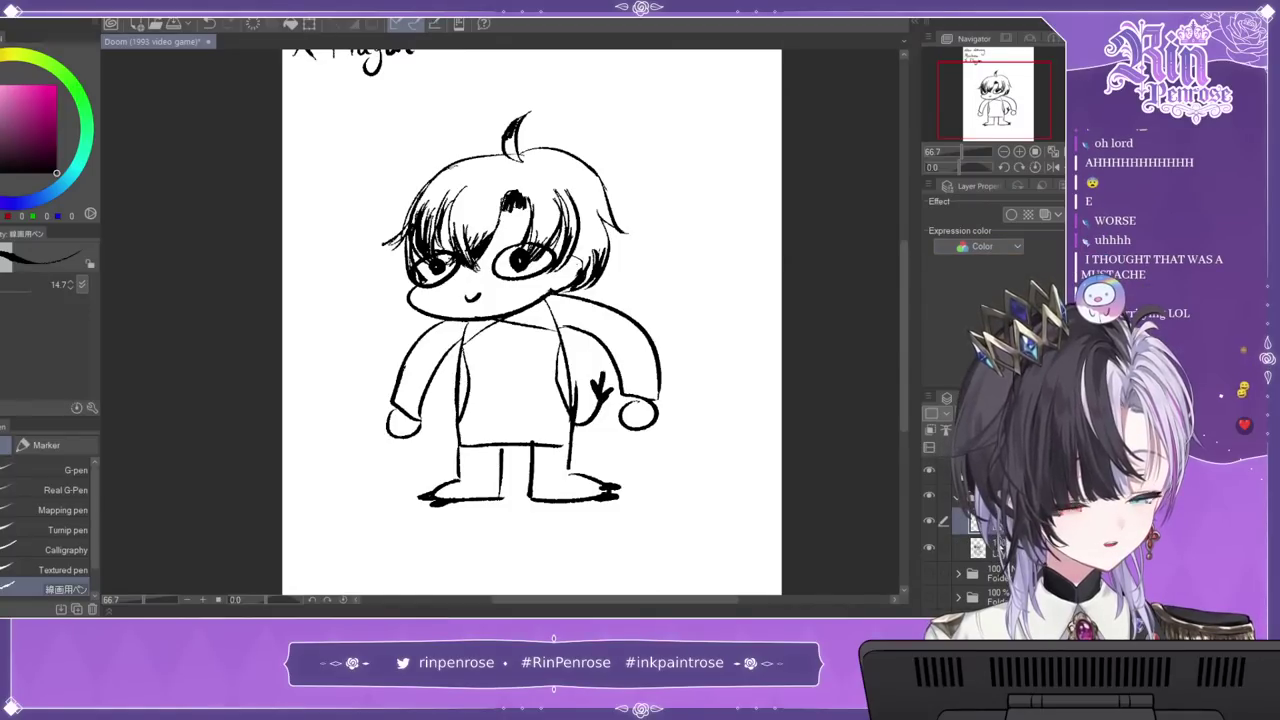
{"action": "left_click", "coordinate": [42, 96]}
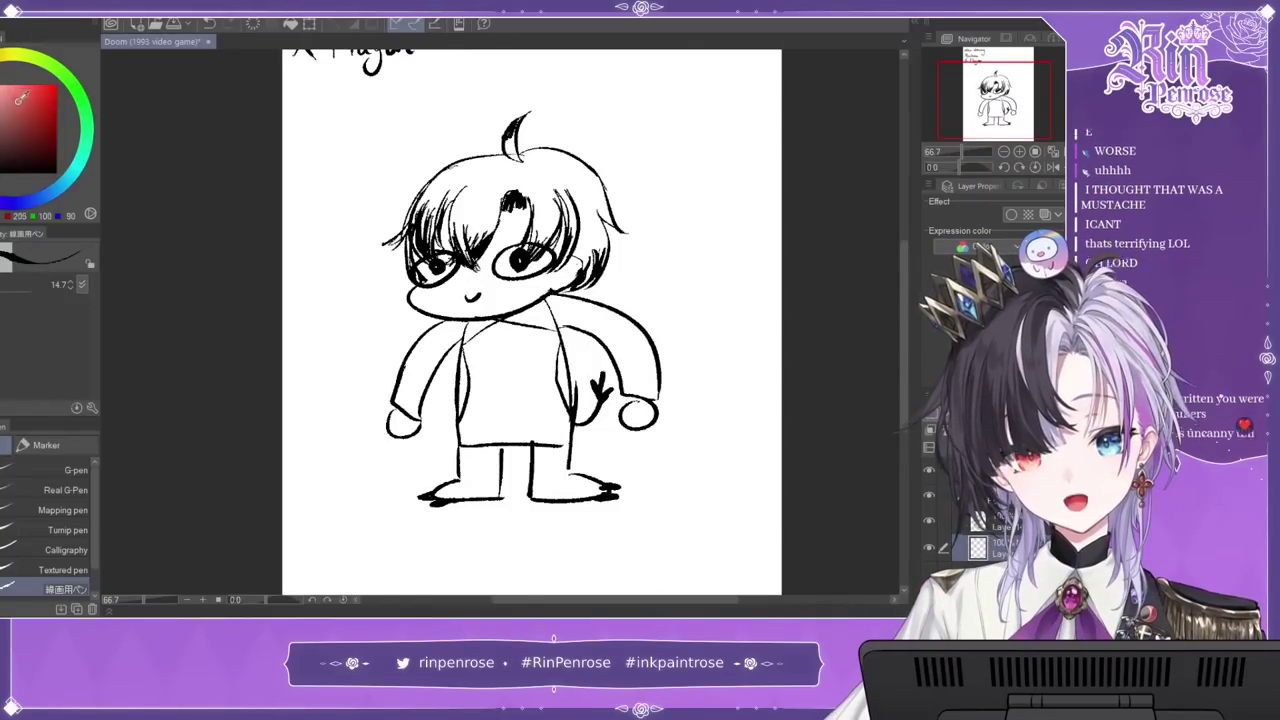
{"action": "left_click_drag", "start_coordinate": [432, 186], "coordinate": [421, 240]}
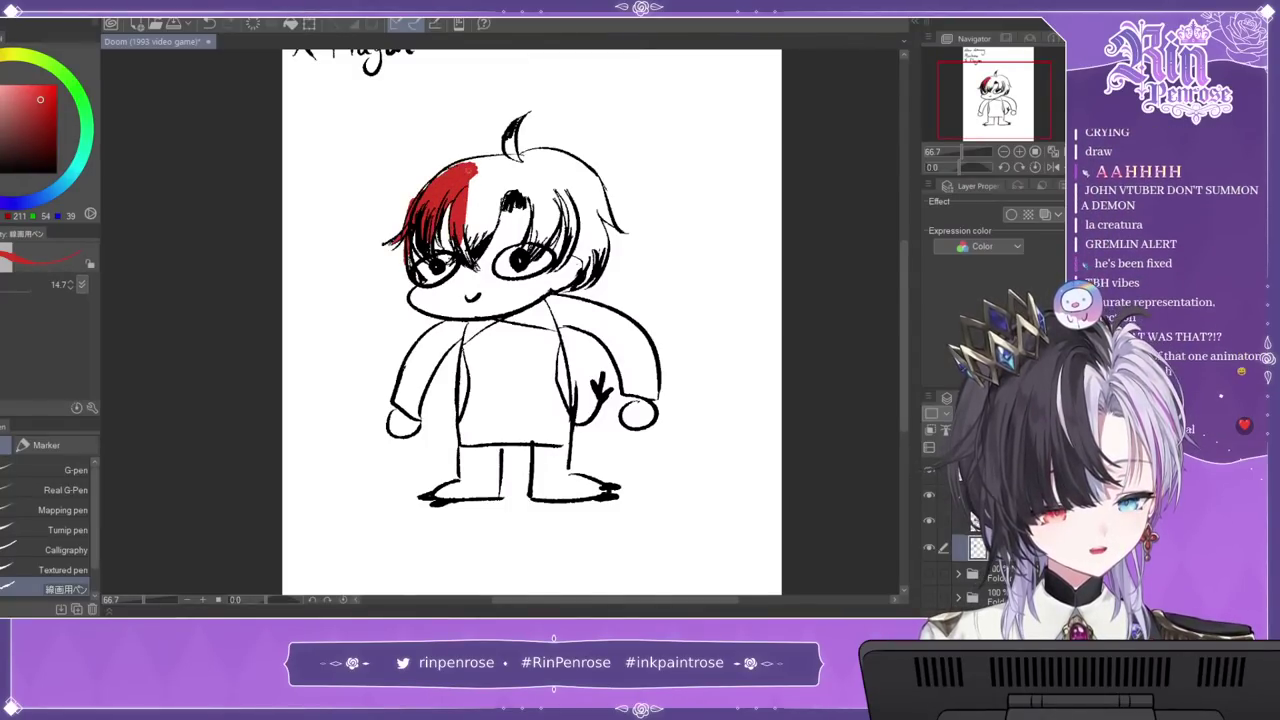
{"action": "left_click_drag", "start_coordinate": [476, 172], "coordinate": [466, 244]}
{"action": "left_click_drag", "start_coordinate": [498, 168], "coordinate": [490, 236]}
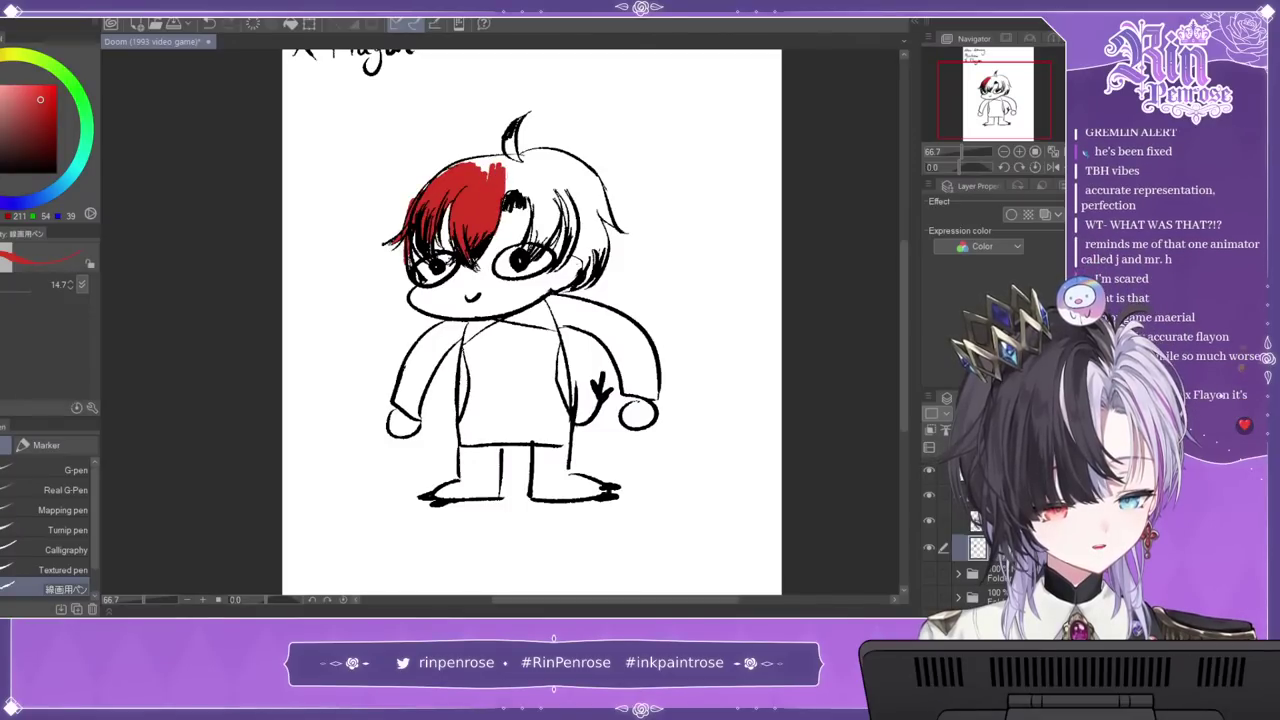
{"action": "mouse_move", "coordinate": [510, 140]}
{"action": "left_mouse_down"}
{"action": "mouse_move", "coordinate": [482, 160]}
{"action": "mouse_move", "coordinate": [479, 190]}
{"action": "mouse_move", "coordinate": [484, 167]}
{"action": "mouse_move", "coordinate": [471, 161]}
{"action": "mouse_move", "coordinate": [519, 168]}
{"action": "mouse_move", "coordinate": [526, 152]}
{"action": "mouse_move", "coordinate": [522, 192]}
{"action": "left_mouse_up"}
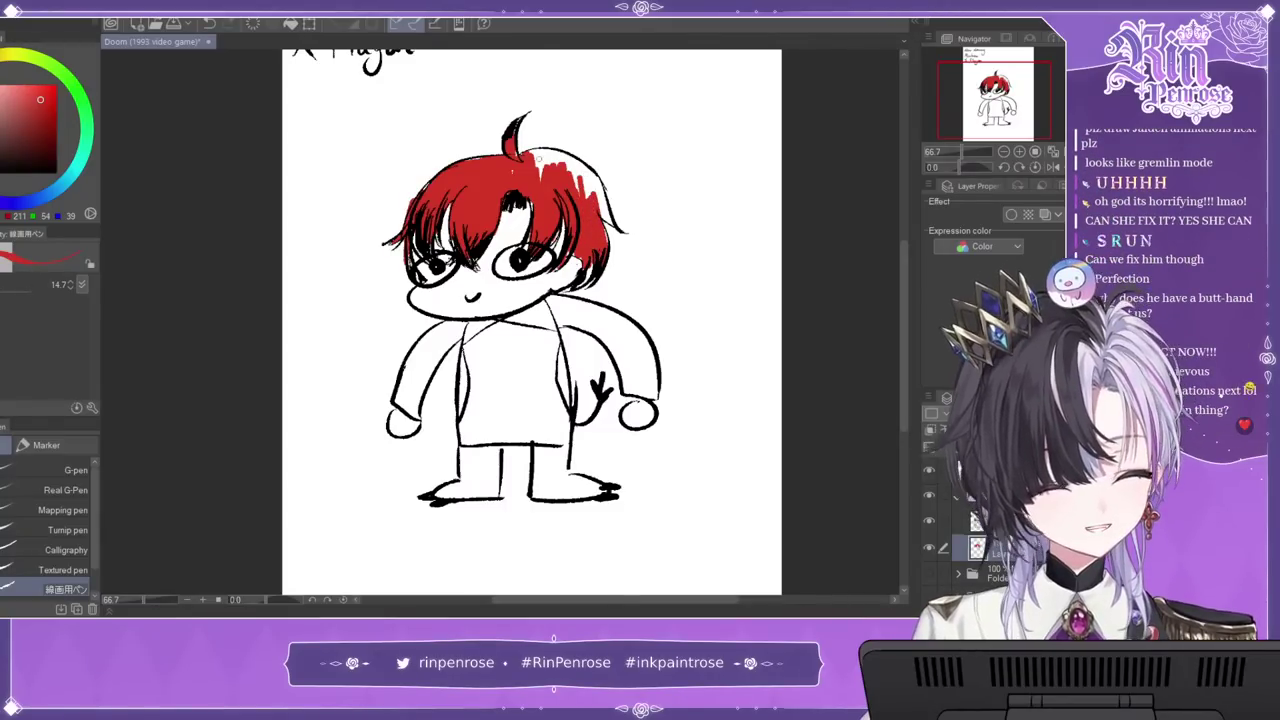
{"action": "mouse_move", "coordinate": [540, 158]}
{"action": "left_mouse_down"}
{"action": "mouse_move", "coordinate": [578, 172]}
{"action": "mouse_move", "coordinate": [604, 208]}
{"action": "mouse_move", "coordinate": [577, 197]}
{"action": "left_mouse_up"}
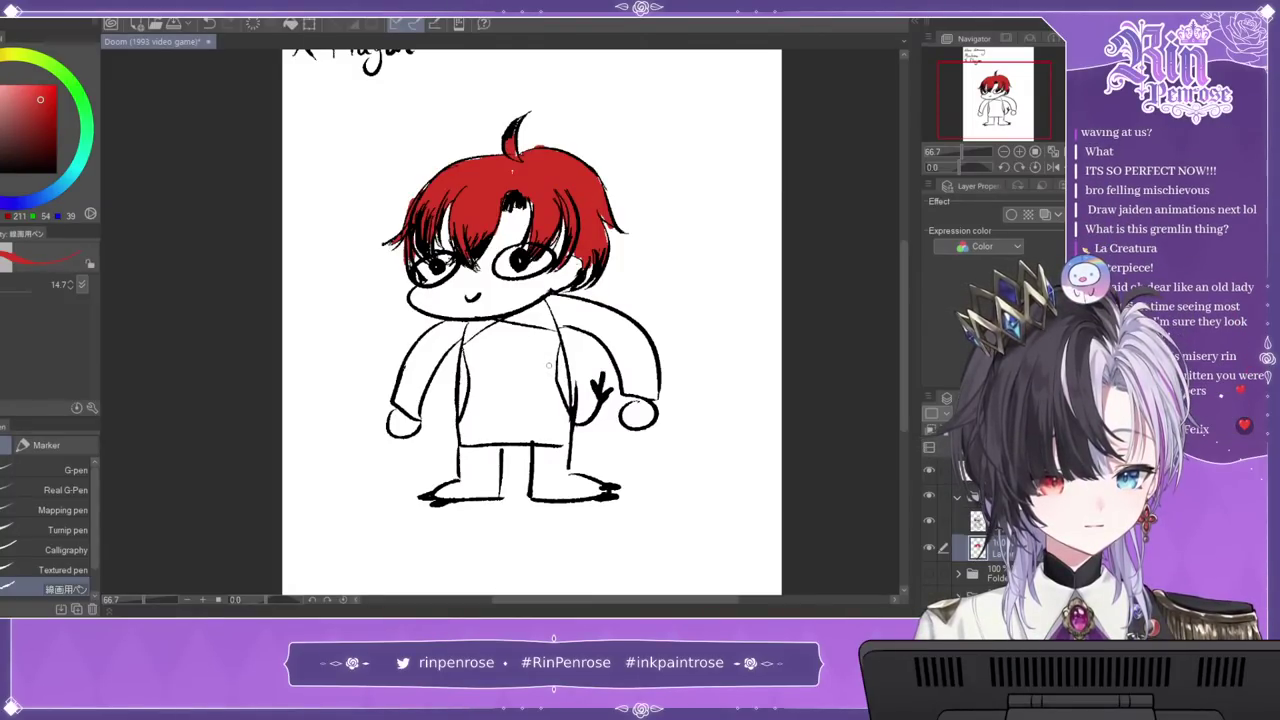
Step: Write a large red F on the chest and move the whole figure up slightly beneath the title
{"action": "left_click_drag", "start_coordinate": [496, 379], "coordinate": [519, 378]}
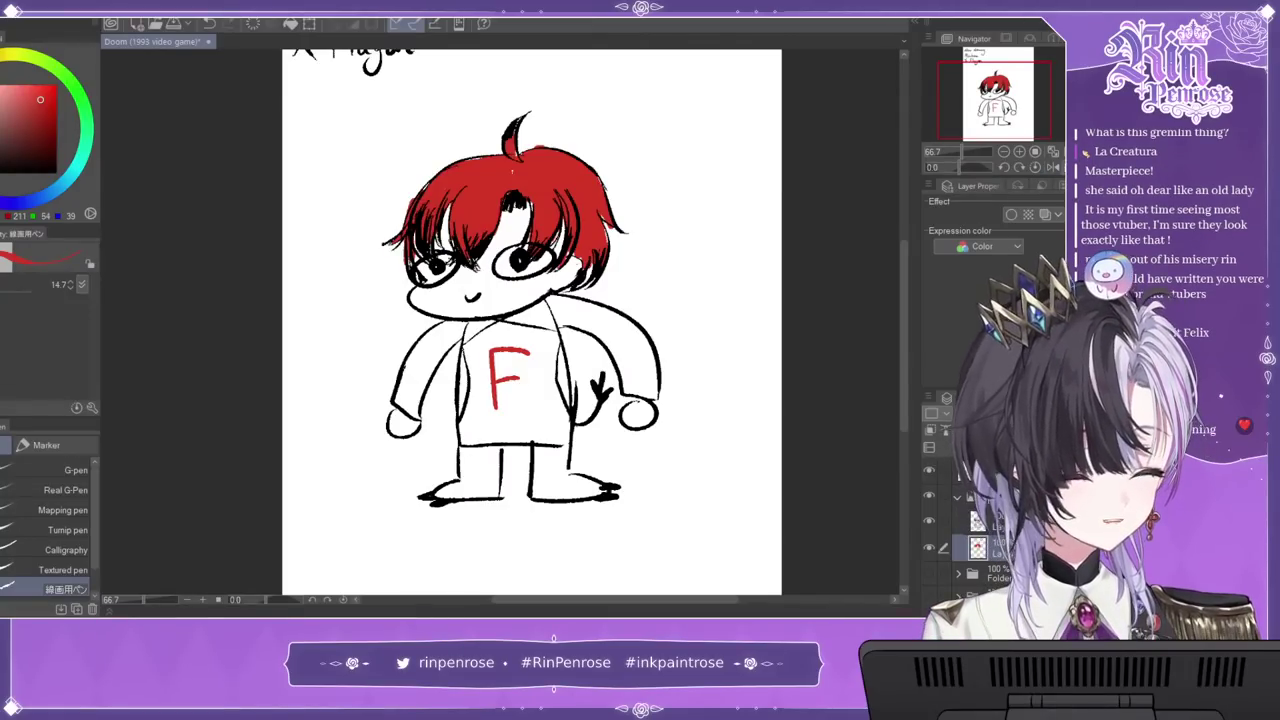
{"action": "key", "text": "ctrl+0"}
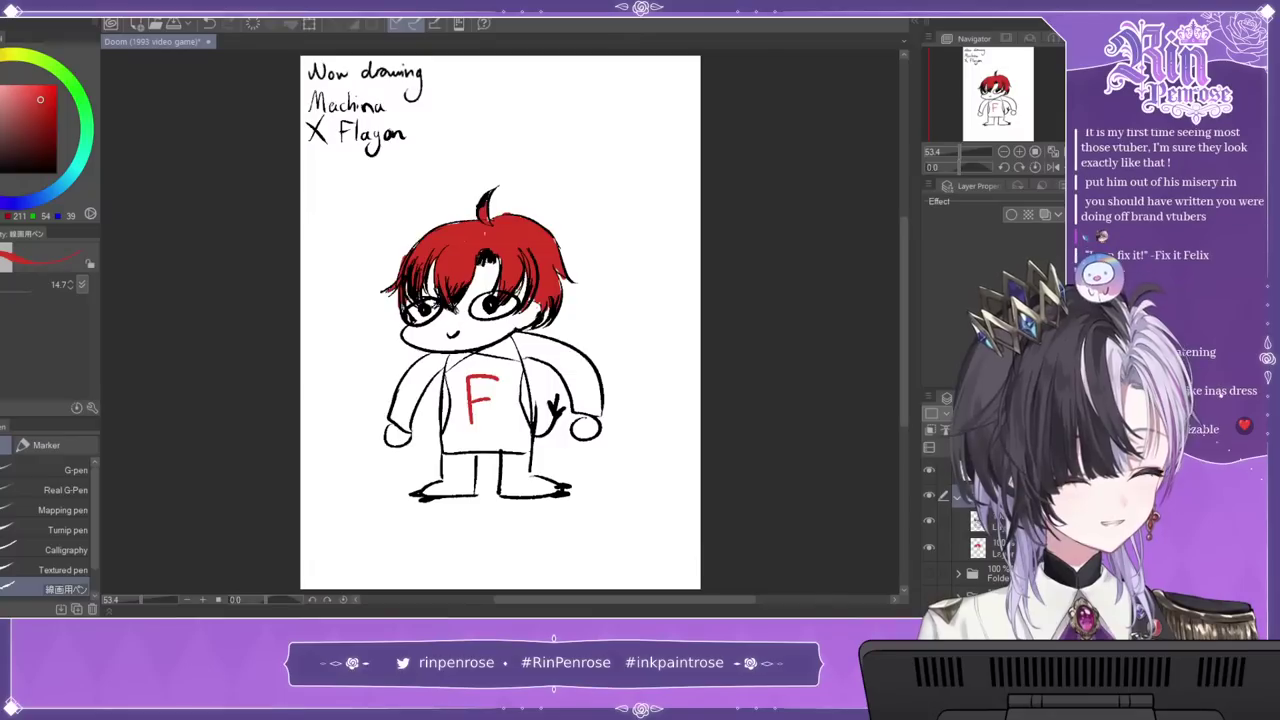
{"action": "key", "text": "k"}
{"action": "left_click_drag", "start_coordinate": [623, 316], "coordinate": [621, 284]}
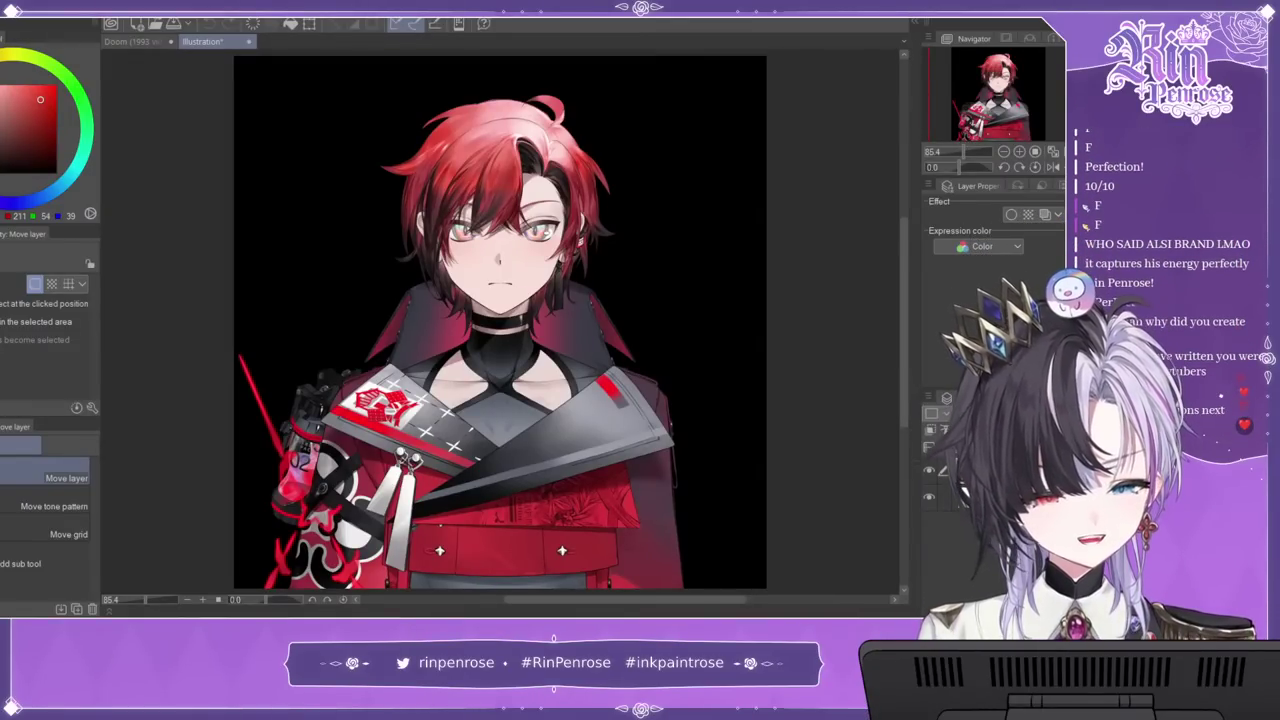
Step: Compare the finished cartoon with the reference illustration by switching between the two documents
{"action": "left_click", "coordinate": [143, 42]}
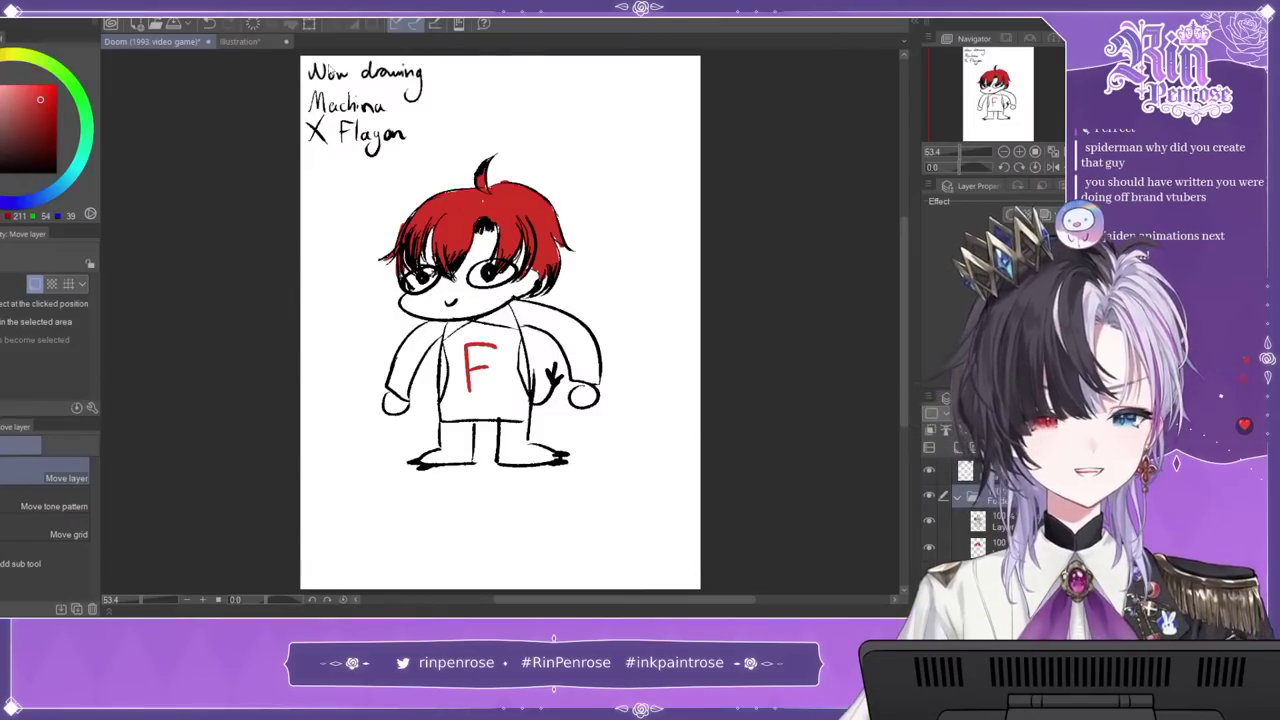
{"action": "left_click", "coordinate": [245, 41]}
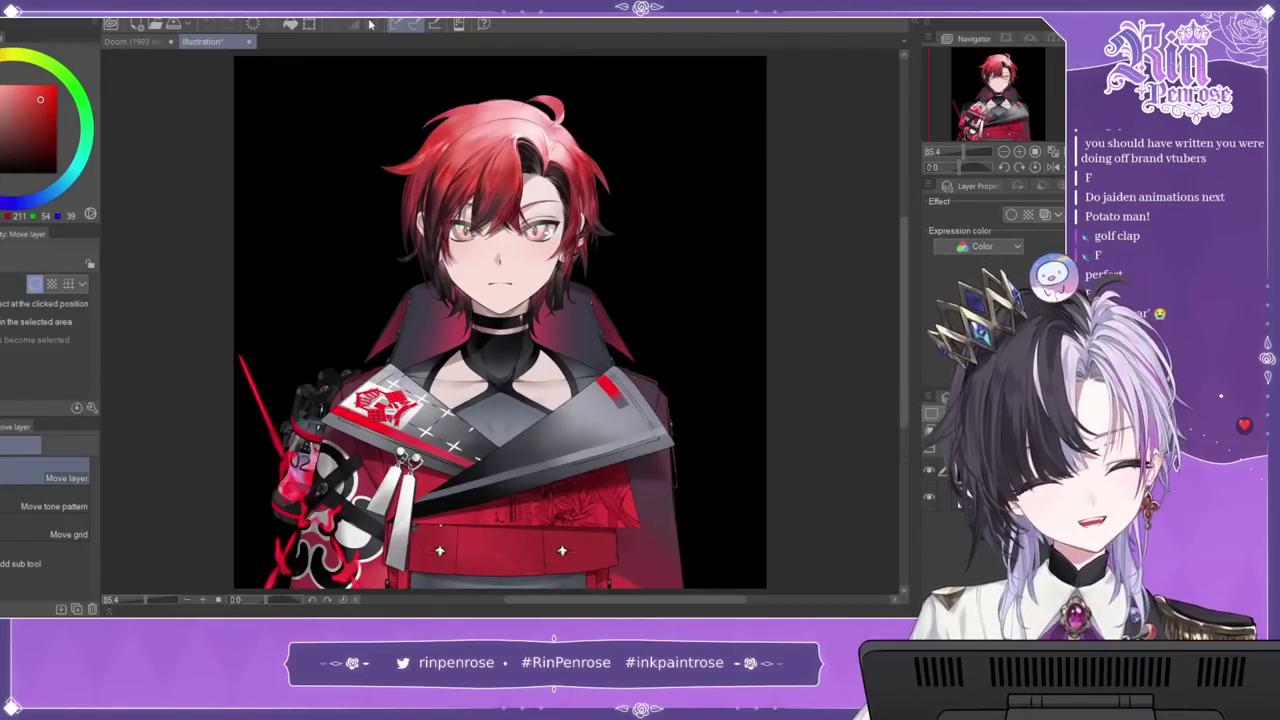
{"action": "left_click", "coordinate": [148, 41]}
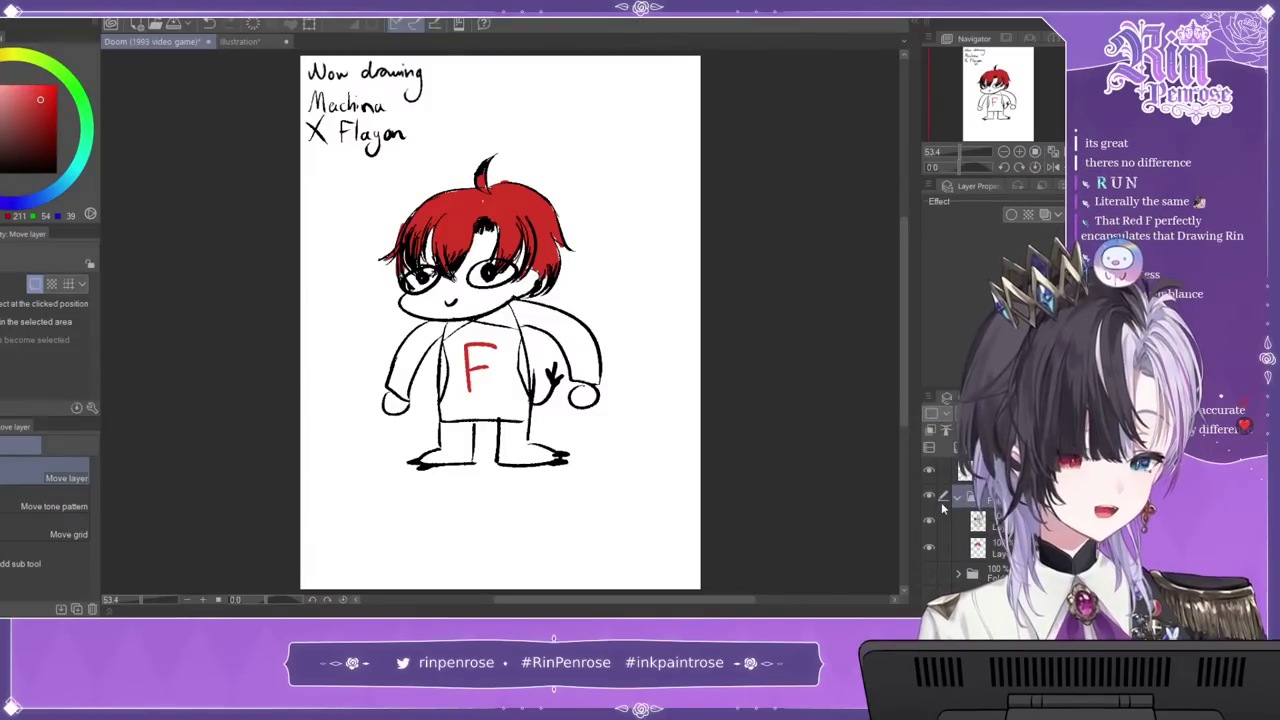
{"action": "left_click", "coordinate": [240, 42]}
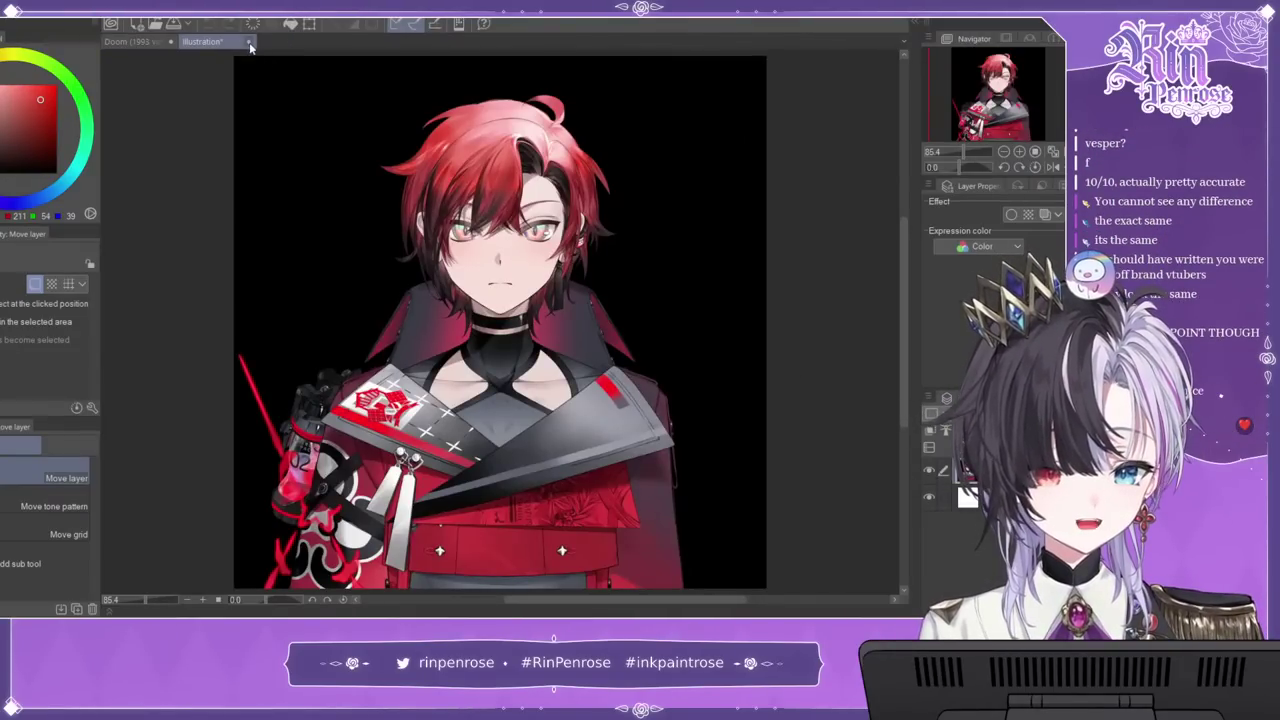
Step: Close the reference illustration and hide the folder holding the finished cartoon
{"action": "left_click", "coordinate": [248, 42]}
{"action": "left_click", "coordinate": [929, 496]}
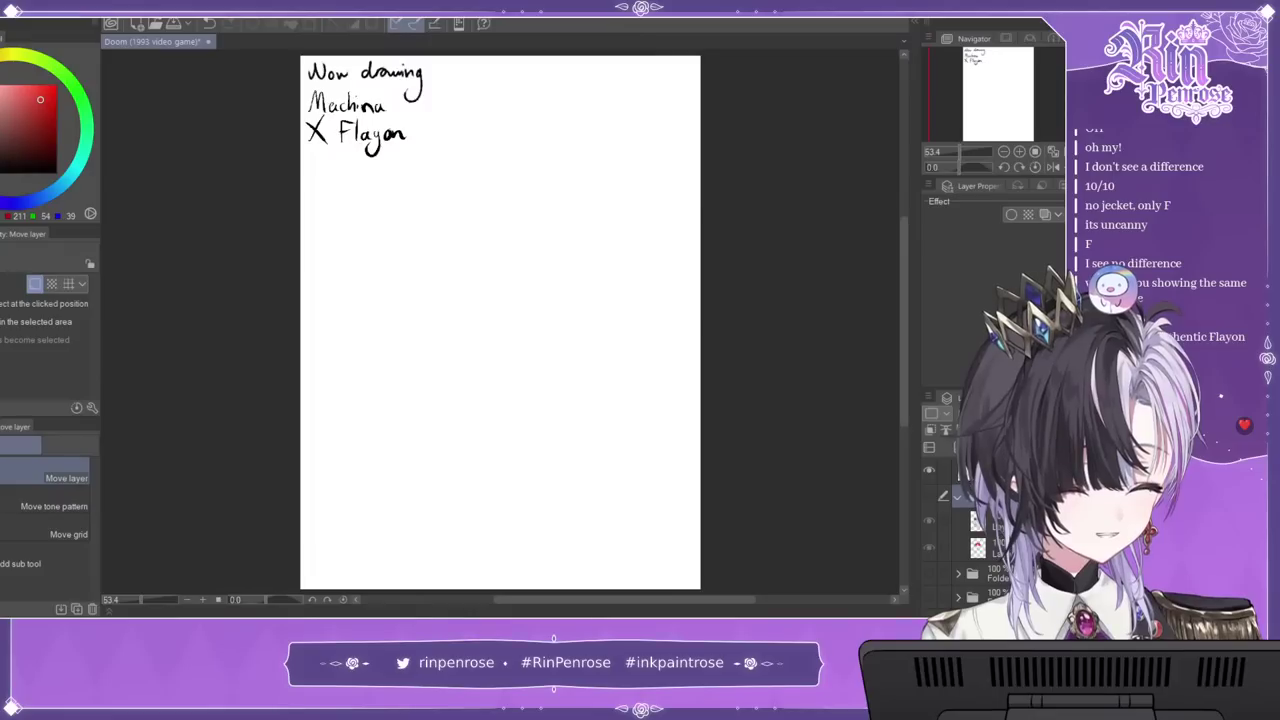
Step: Remove "Machina X Flayon" from the title layer with a lasso selection, keeping only "Now drawing"
{"action": "left_click", "coordinate": [975, 471]}
{"action": "left_click", "coordinate": [1020, 152]}
{"action": "left_click", "coordinate": [1020, 152]}
{"action": "left_click", "coordinate": [1020, 152]}
{"action": "left_click_drag", "start_coordinate": [997, 92], "coordinate": [986, 68]}
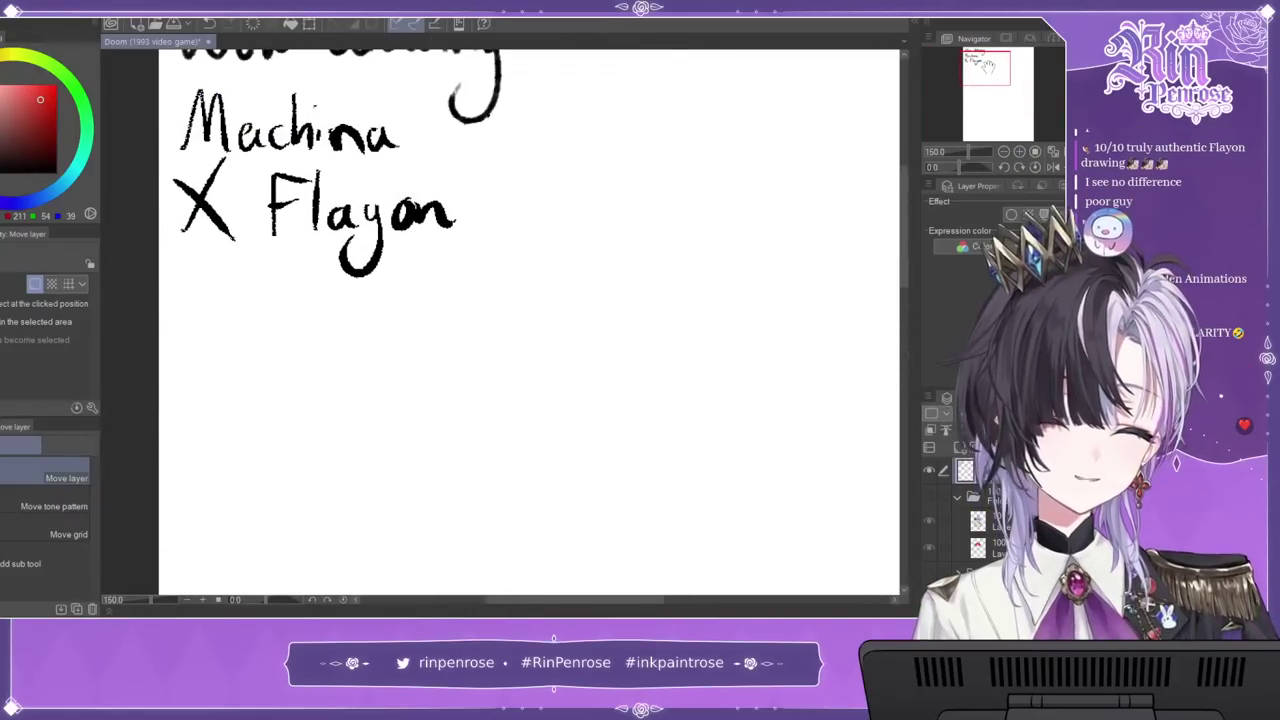
{"action": "key", "text": "m"}
{"action": "mouse_move", "coordinate": [185, 76]}
{"action": "left_mouse_down"}
{"action": "mouse_move", "coordinate": [396, 351]}
{"action": "mouse_move", "coordinate": [506, 228]}
{"action": "mouse_move", "coordinate": [439, 136]}
{"action": "mouse_move", "coordinate": [290, 78]}
{"action": "left_mouse_up"}
{"action": "key", "text": "Delete"}
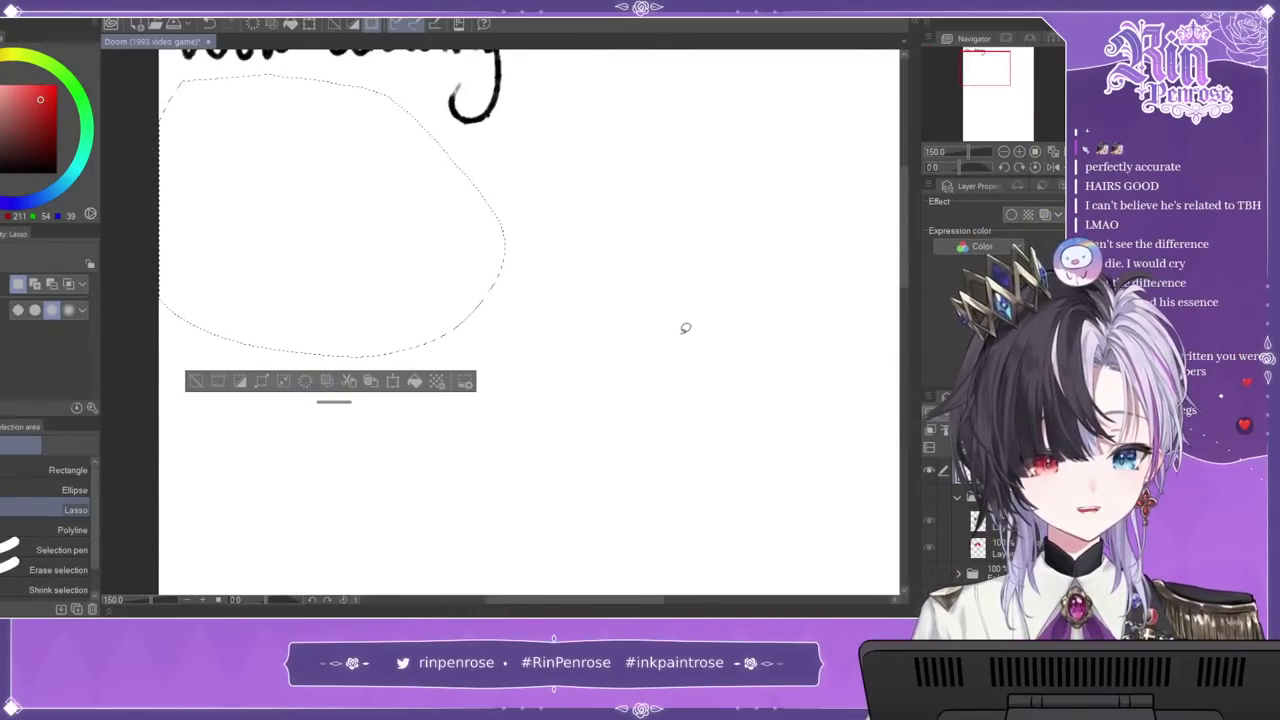
{"action": "key", "text": "ctrl+d"}
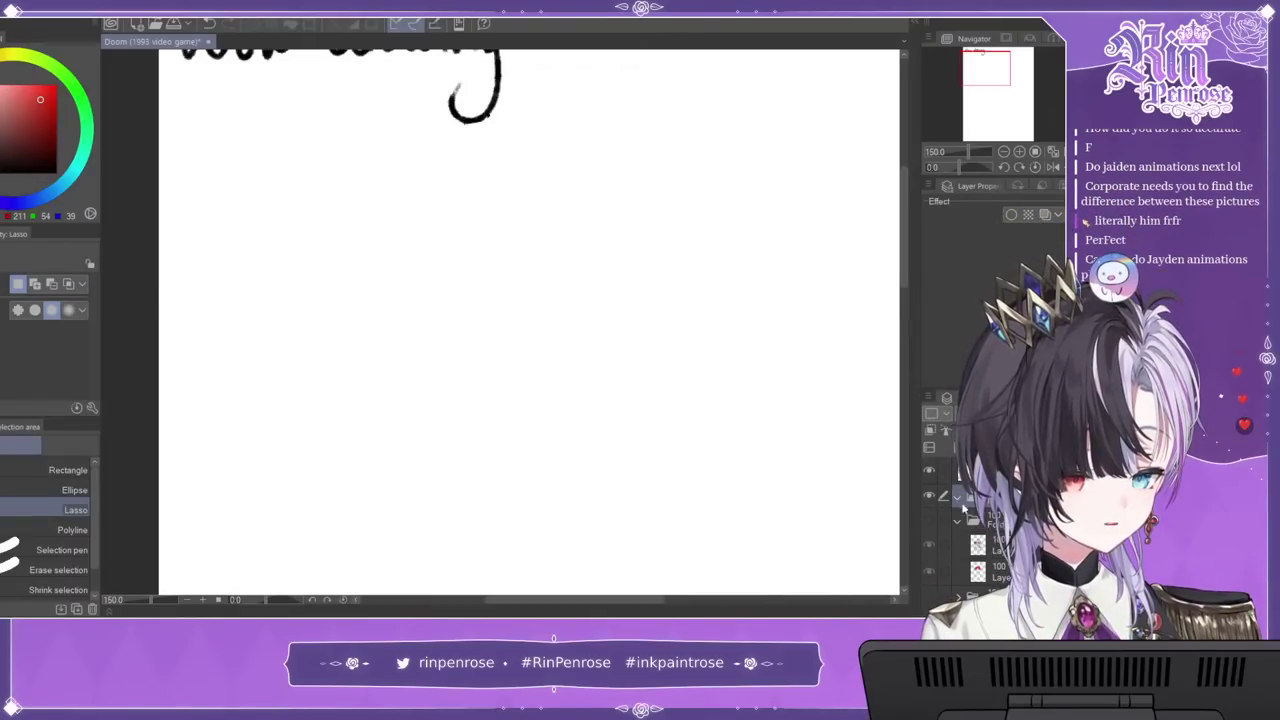
Step: Add a new folder above the hidden cartoon's folder and set the pen colour to black
{"action": "key", "text": "ctrl+0"}
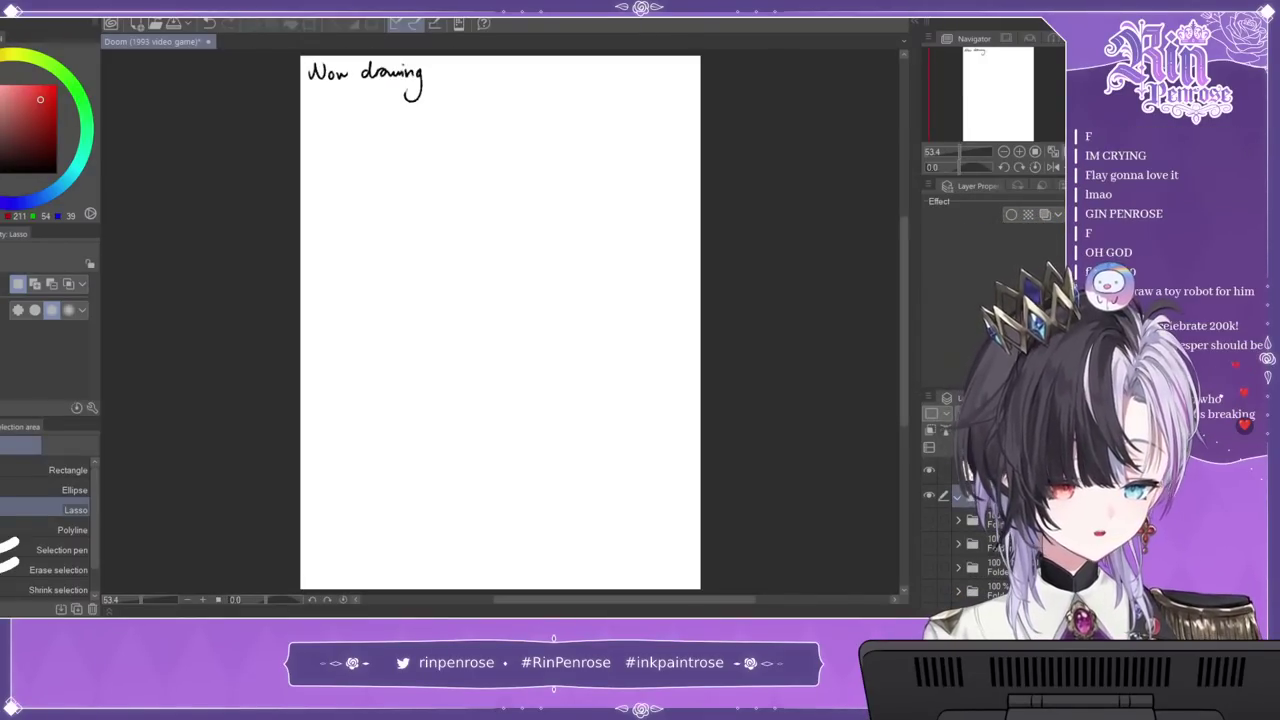
{"action": "key", "text": "p"}
{"action": "left_click_drag", "start_coordinate": [30, 93], "coordinate": [170, 302]}
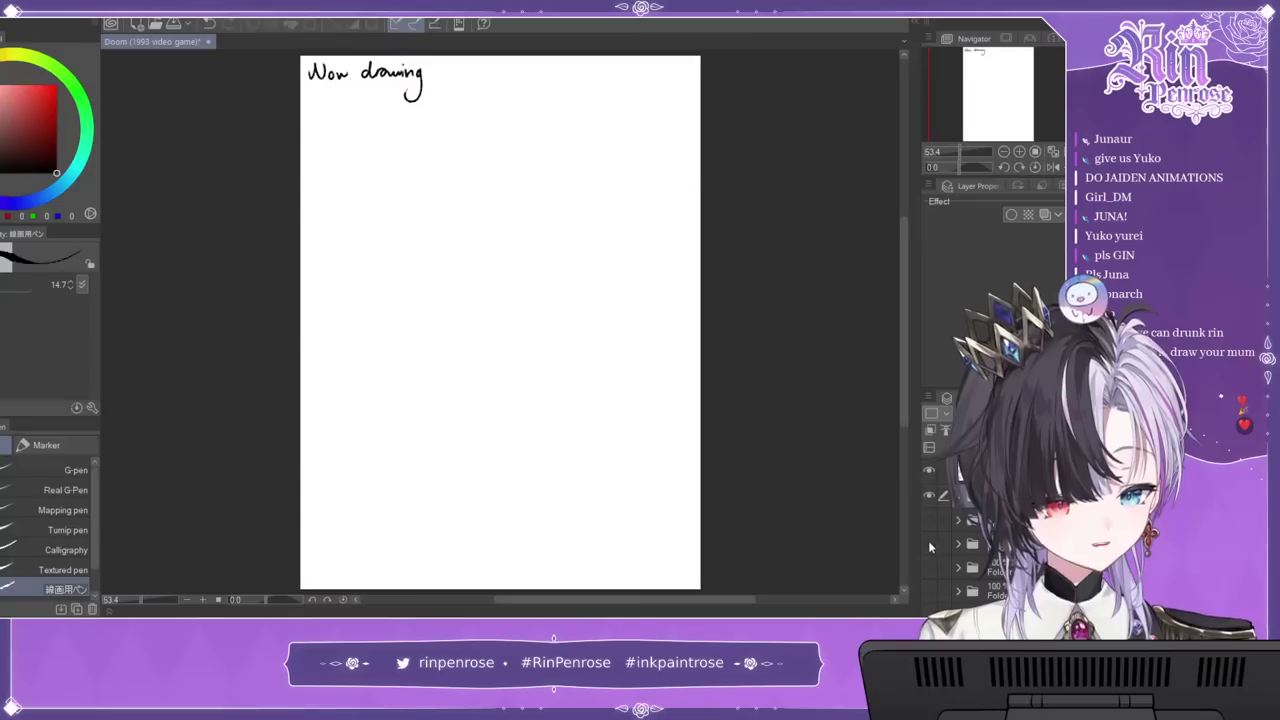
Step: Show the earlier drawing of the character in the top hat and hide it again
{"action": "left_click", "coordinate": [930, 546]}
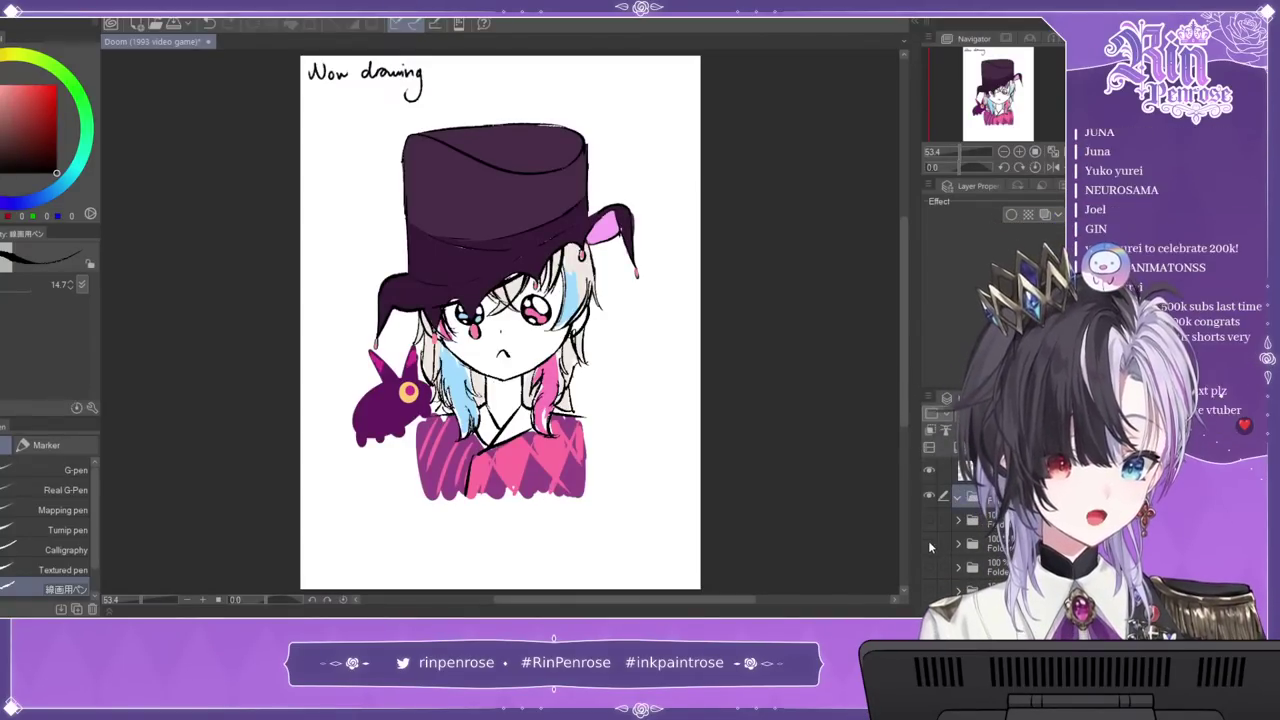
{"action": "left_click", "coordinate": [930, 542]}
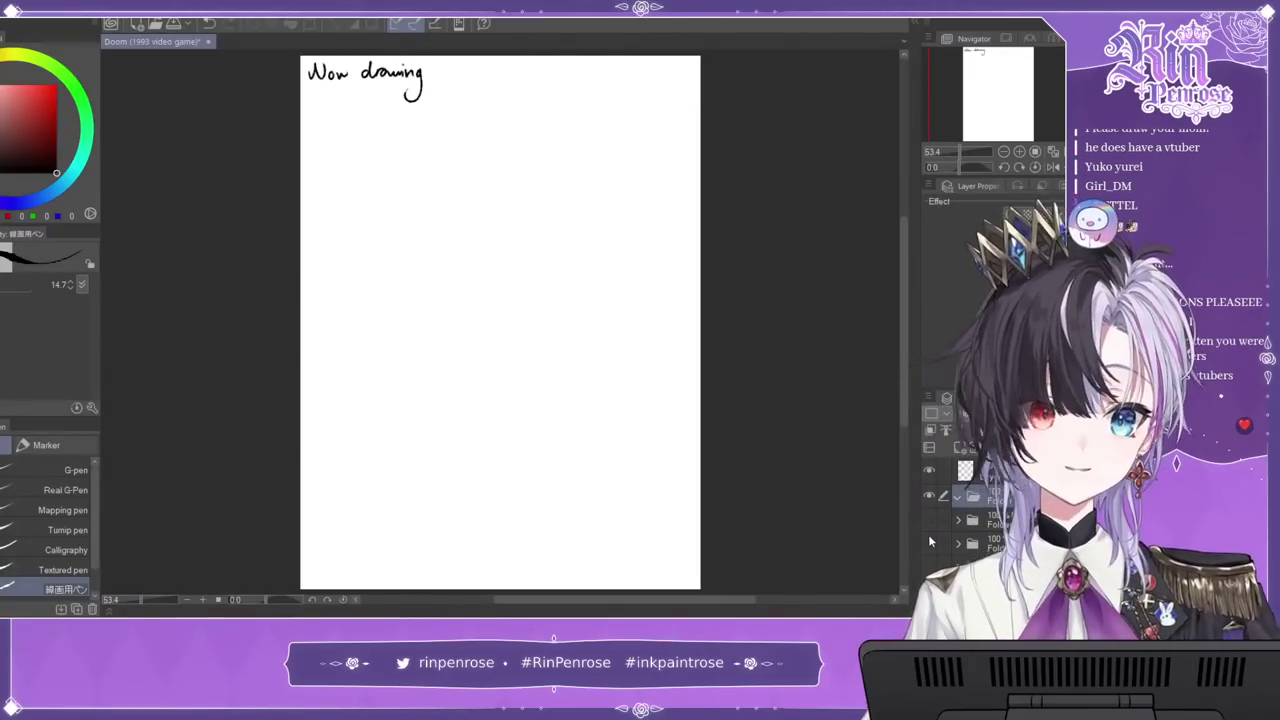
Step: Add a new layer inside the new folder and handwrite "Takanashi" below "Now drawing" on the title layer
{"action": "left_click", "coordinate": [958, 447]}
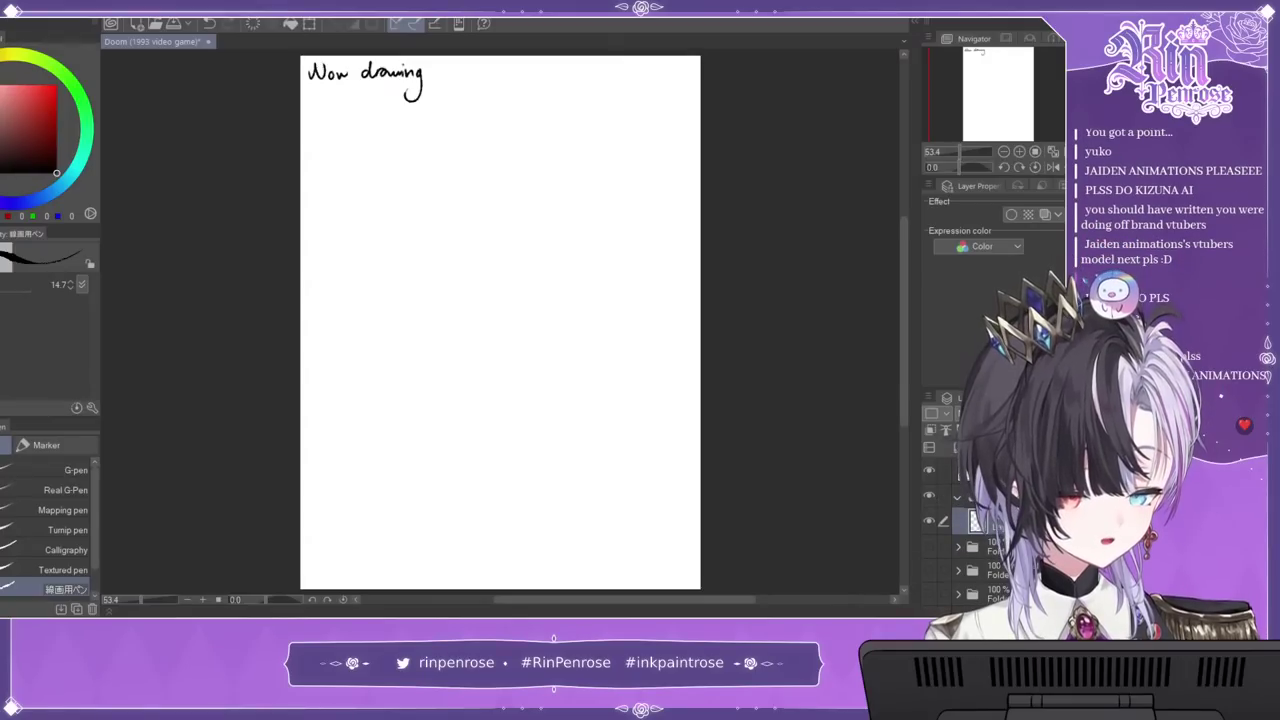
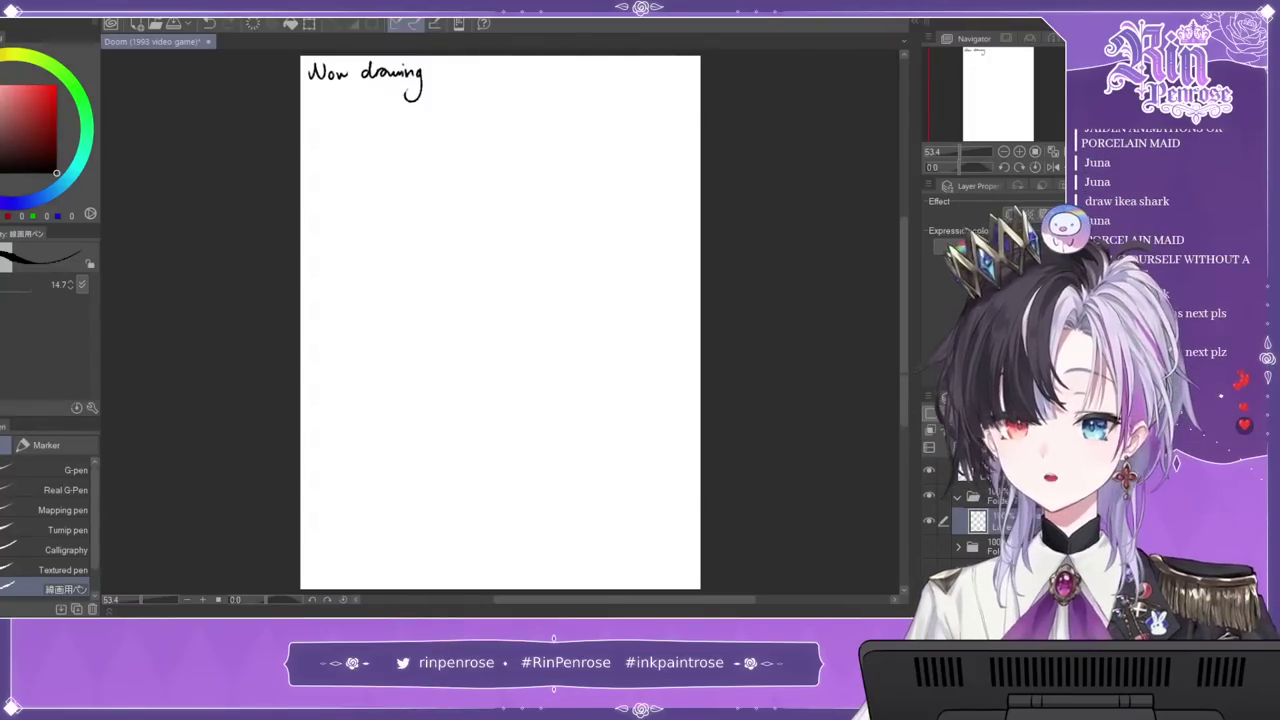
{"action": "left_click", "coordinate": [1019, 153]}
{"action": "left_click", "coordinate": [1019, 153]}
{"action": "left_click_drag", "start_coordinate": [1011, 110], "coordinate": [1007, 85]}
{"action": "mouse_move", "coordinate": [190, 176]}
{"action": "left_mouse_down"}
{"action": "mouse_move", "coordinate": [190, 215]}
{"action": "mouse_move", "coordinate": [206, 170]}
{"action": "left_mouse_up"}
{"action": "left_click_drag", "start_coordinate": [222, 193], "coordinate": [222, 214]}
{"action": "mouse_move", "coordinate": [228, 170]}
{"action": "left_mouse_down"}
{"action": "mouse_move", "coordinate": [254, 212]}
{"action": "mouse_move", "coordinate": [295, 205]}
{"action": "mouse_move", "coordinate": [222, 214]}
{"action": "left_mouse_up"}
{"action": "key", "text": "ctrl+z"}
{"action": "key", "text": "ctrl+z"}
{"action": "key", "text": "ctrl+z"}
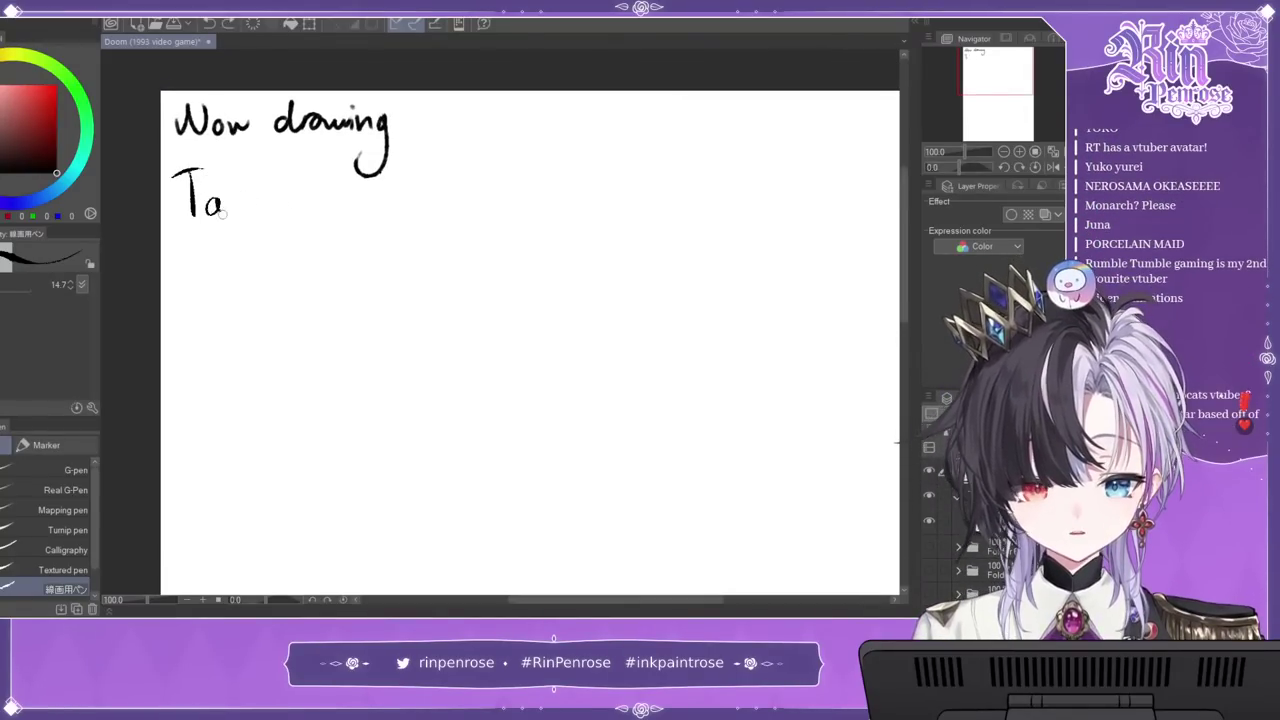
{"action": "left_click_drag", "start_coordinate": [236, 160], "coordinate": [236, 214]}
{"action": "mouse_move", "coordinate": [254, 190]}
{"action": "left_mouse_down"}
{"action": "mouse_move", "coordinate": [258, 212]}
{"action": "mouse_move", "coordinate": [306, 210]}
{"action": "left_mouse_up"}
{"action": "left_click_drag", "start_coordinate": [322, 194], "coordinate": [322, 208]}
{"action": "left_click_drag", "start_coordinate": [342, 165], "coordinate": [354, 208]}
{"action": "left_click_drag", "start_coordinate": [360, 194], "coordinate": [362, 208]}
{"action": "left_click", "coordinate": [357, 180]}
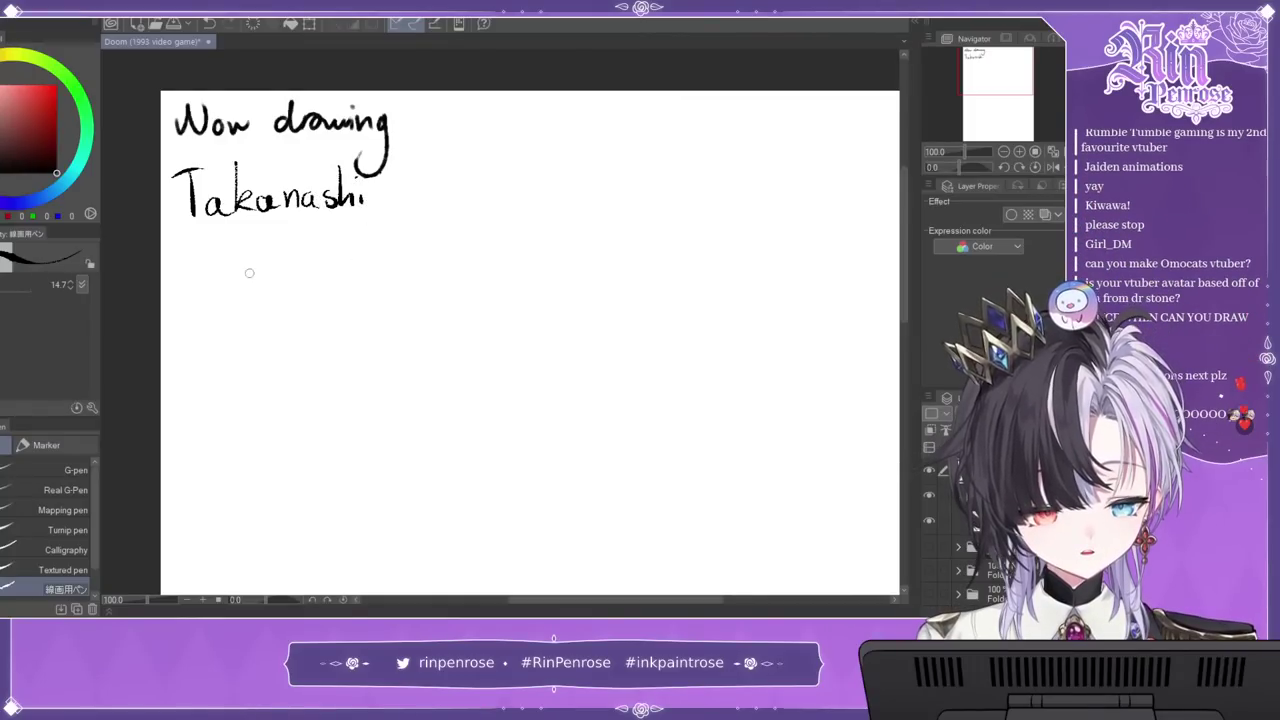
Step: Handwrite "Kiara" below "Takanashi" in the title
{"action": "left_click_drag", "start_coordinate": [188, 241], "coordinate": [188, 286]}
{"action": "mouse_move", "coordinate": [212, 246]}
{"action": "left_mouse_down"}
{"action": "mouse_move", "coordinate": [212, 288]}
{"action": "mouse_move", "coordinate": [192, 265]}
{"action": "mouse_move", "coordinate": [220, 287]}
{"action": "left_mouse_up"}
{"action": "key", "text": "ctrl+z"}
{"action": "left_click", "coordinate": [226, 258]}
{"action": "mouse_move", "coordinate": [226, 266]}
{"action": "left_mouse_down"}
{"action": "mouse_move", "coordinate": [226, 285]}
{"action": "mouse_move", "coordinate": [254, 263]}
{"action": "mouse_move", "coordinate": [290, 276]}
{"action": "mouse_move", "coordinate": [264, 282]}
{"action": "mouse_move", "coordinate": [247, 262]}
{"action": "mouse_move", "coordinate": [262, 282]}
{"action": "left_mouse_up"}
{"action": "key", "text": "ctrl+z"}
{"action": "key", "text": "ctrl+z"}
{"action": "key", "text": "ctrl+z"}
{"action": "left_click_drag", "start_coordinate": [268, 266], "coordinate": [318, 280]}
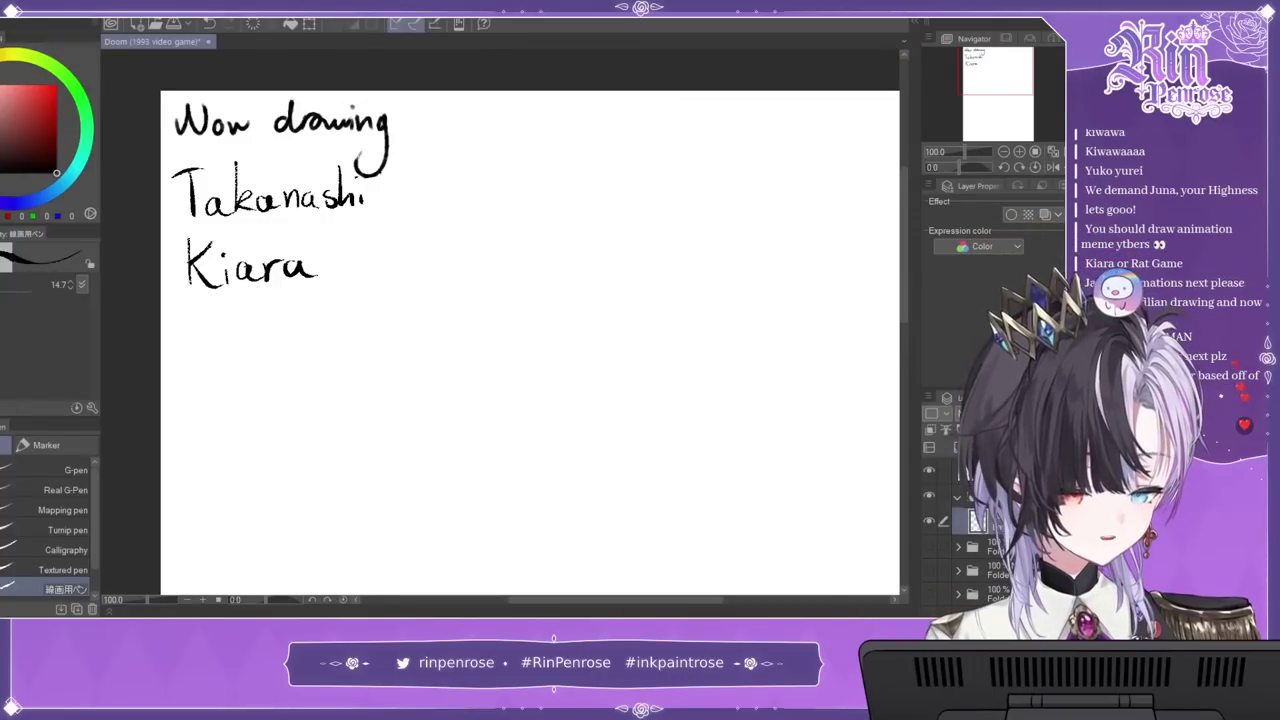
{"action": "key", "text": "ctrl+0"}
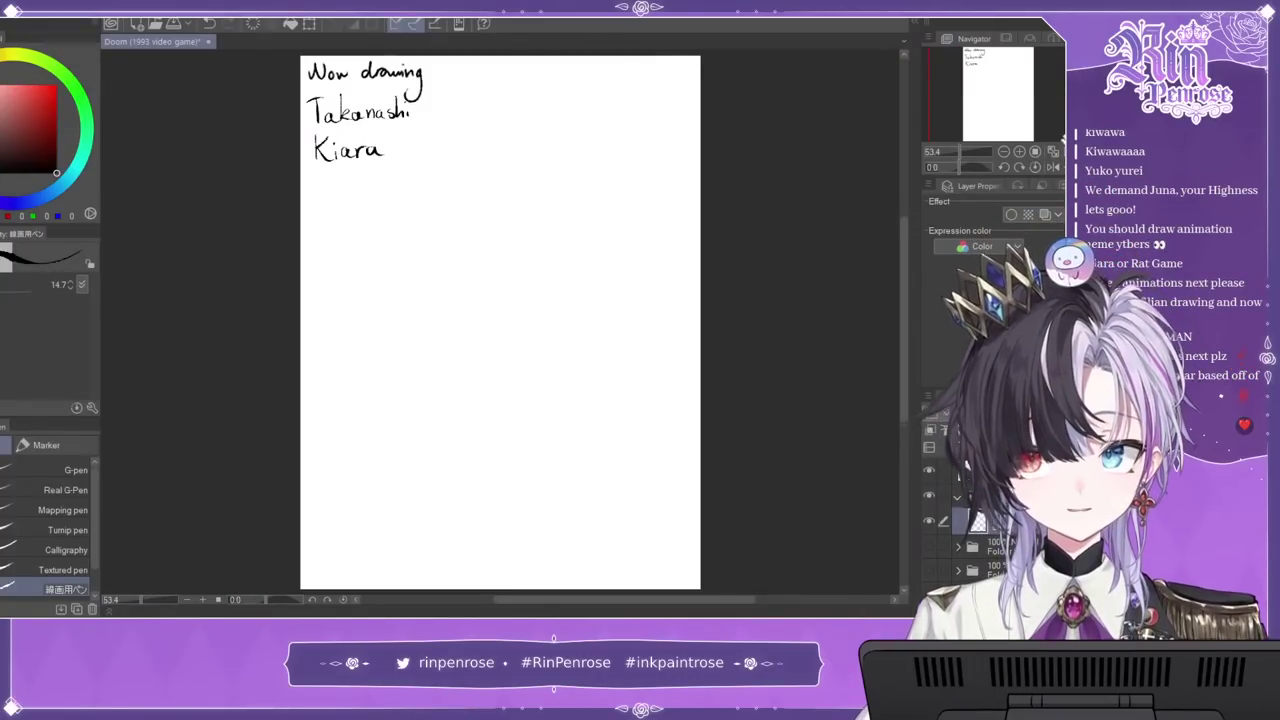
Step: Draw a large black circle for the character's head below the title
{"action": "left_click", "coordinate": [1020, 152]}
{"action": "left_click_drag", "start_coordinate": [997, 86], "coordinate": [1003, 89]}
{"action": "mouse_move", "coordinate": [422, 152]}
{"action": "left_mouse_down"}
{"action": "mouse_move", "coordinate": [359, 204]}
{"action": "mouse_move", "coordinate": [325, 283]}
{"action": "mouse_move", "coordinate": [333, 266]}
{"action": "mouse_move", "coordinate": [448, 382]}
{"action": "left_mouse_up"}
{"action": "mouse_move", "coordinate": [350, 203]}
{"action": "left_mouse_down"}
{"action": "mouse_move", "coordinate": [372, 180]}
{"action": "mouse_move", "coordinate": [518, 162]}
{"action": "mouse_move", "coordinate": [562, 225]}
{"action": "mouse_move", "coordinate": [558, 308]}
{"action": "mouse_move", "coordinate": [536, 360]}
{"action": "mouse_move", "coordinate": [470, 385]}
{"action": "left_mouse_up"}
{"action": "left_click_drag", "start_coordinate": [340, 340], "coordinate": [452, 377]}
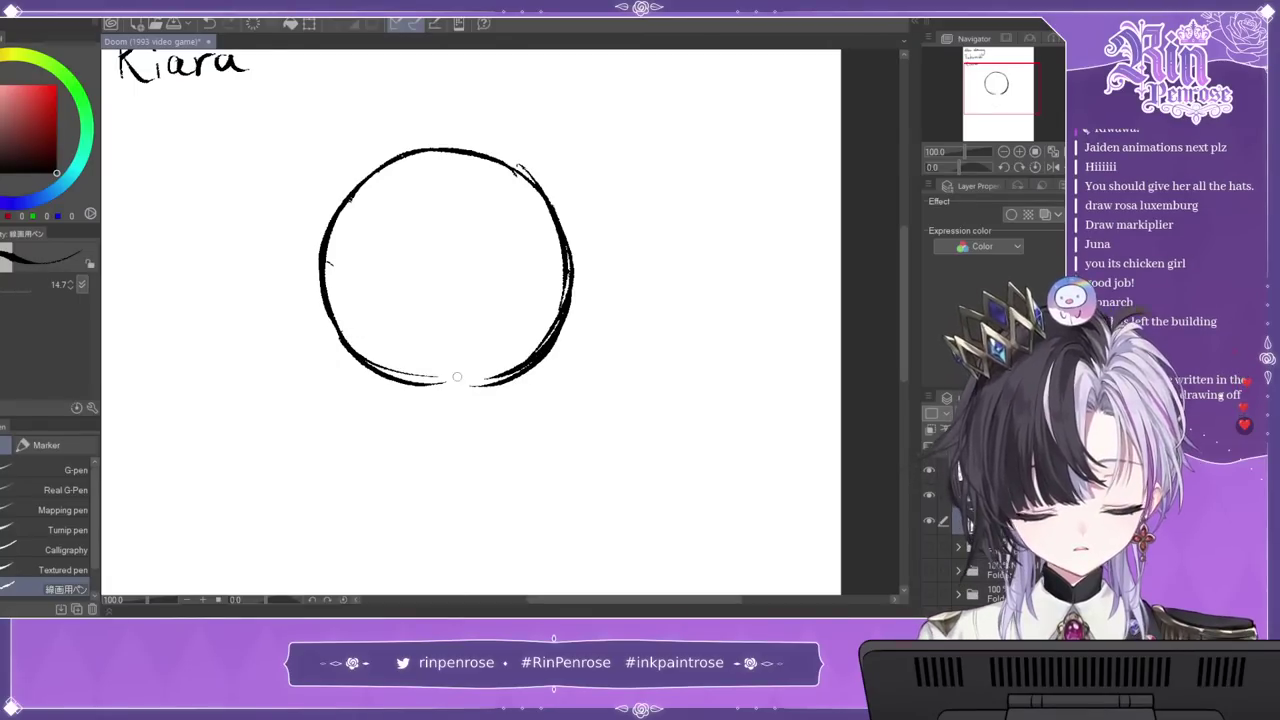
Step: Add a rounded cheek and chin line below the circle, checking it mirrored, and erase the circle's lower arc inside the face
{"action": "left_click", "coordinate": [1050, 166]}
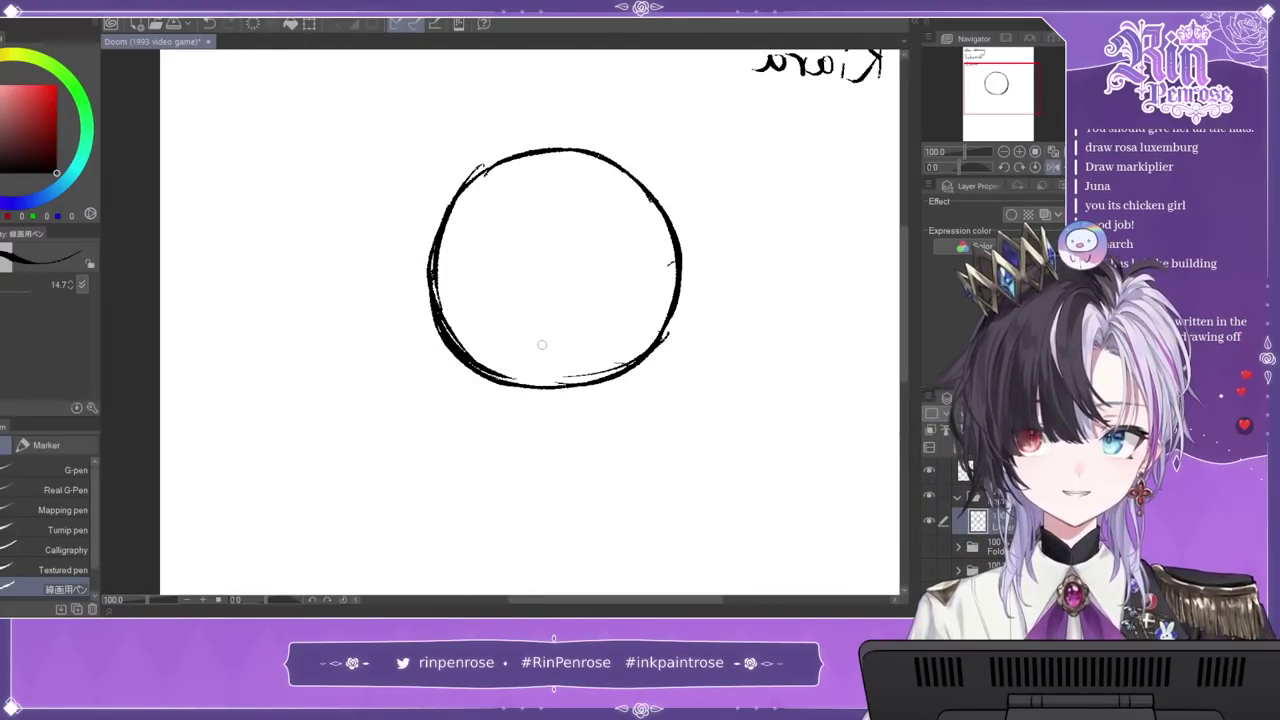
{"action": "mouse_move", "coordinate": [435, 308]}
{"action": "left_mouse_down"}
{"action": "mouse_move", "coordinate": [448, 378]}
{"action": "mouse_move", "coordinate": [477, 405]}
{"action": "mouse_move", "coordinate": [528, 423]}
{"action": "mouse_move", "coordinate": [572, 419]}
{"action": "mouse_move", "coordinate": [622, 394]}
{"action": "mouse_move", "coordinate": [652, 276]}
{"action": "left_mouse_up"}
{"action": "left_click", "coordinate": [1050, 166]}
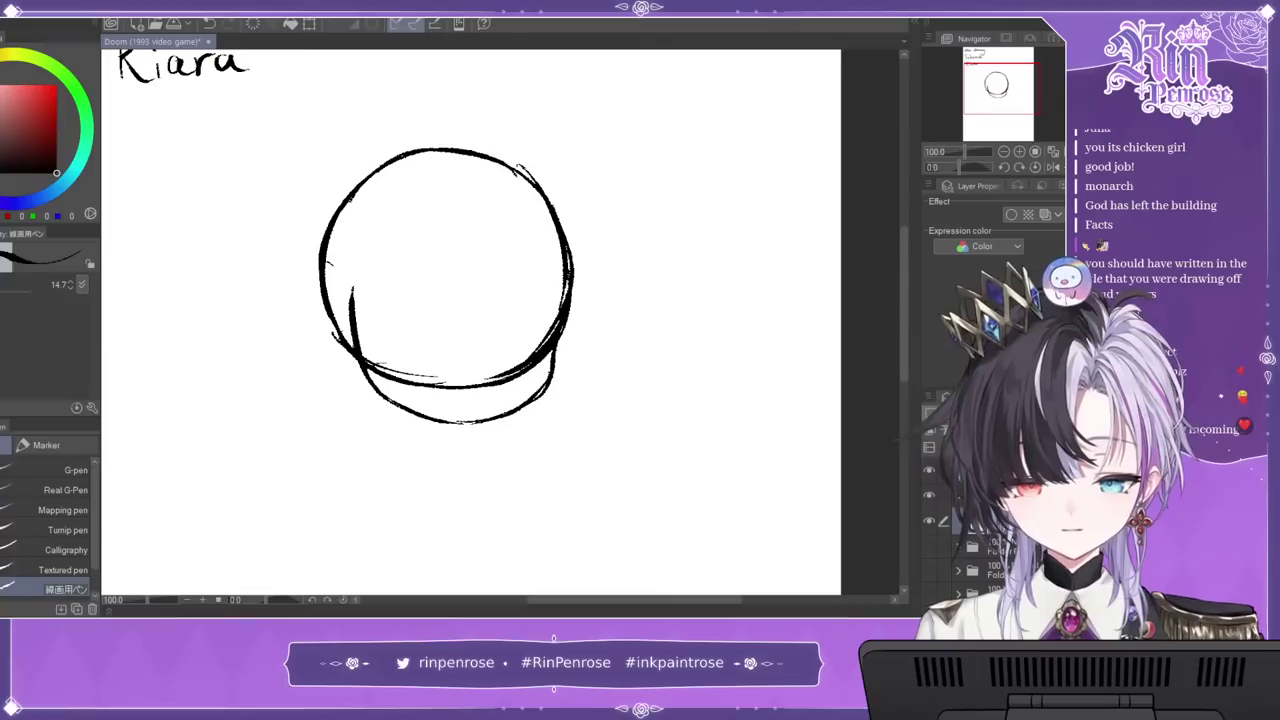
{"action": "mouse_move", "coordinate": [375, 360]}
{"action": "left_mouse_down"}
{"action": "mouse_move", "coordinate": [455, 389]}
{"action": "mouse_move", "coordinate": [477, 374]}
{"action": "mouse_move", "coordinate": [456, 368]}
{"action": "mouse_move", "coordinate": [511, 375]}
{"action": "mouse_move", "coordinate": [528, 342]}
{"action": "mouse_move", "coordinate": [508, 361]}
{"action": "mouse_move", "coordinate": [536, 336]}
{"action": "left_mouse_up"}
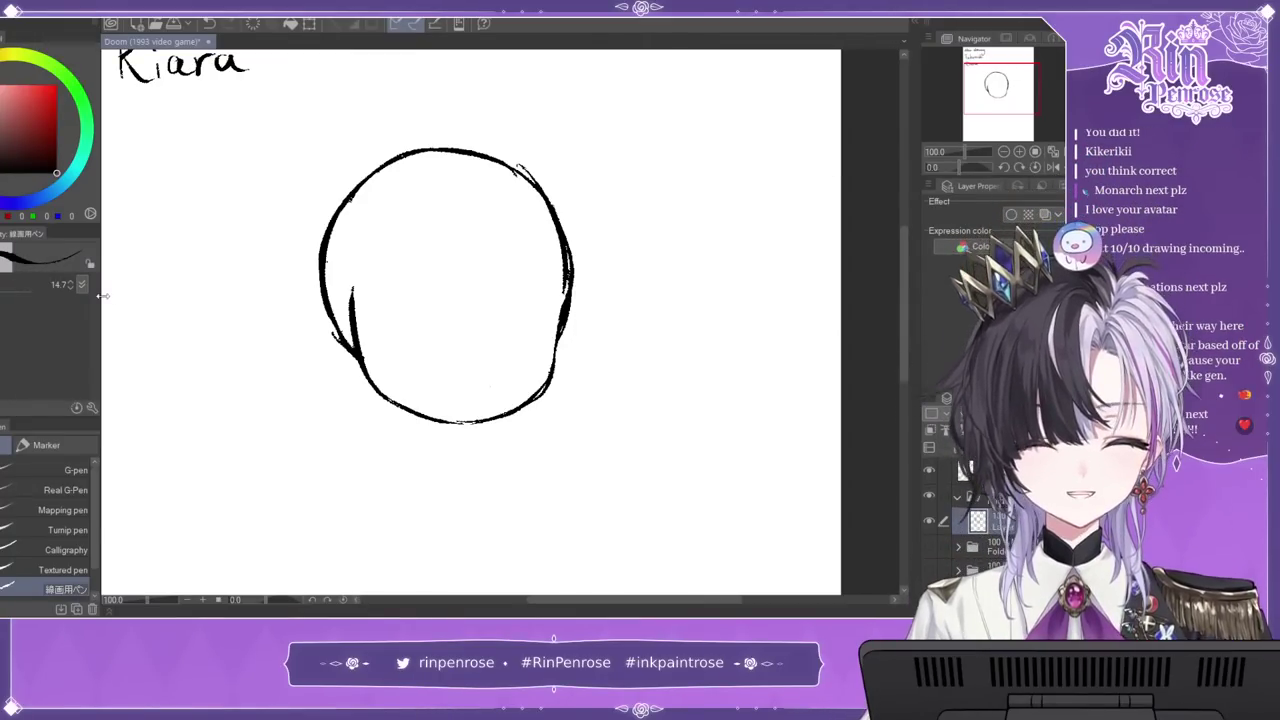
Step: Draw two short vertical lines beneath the chin for the neck
{"action": "left_click_drag", "start_coordinate": [1004, 71], "coordinate": [1002, 83]}
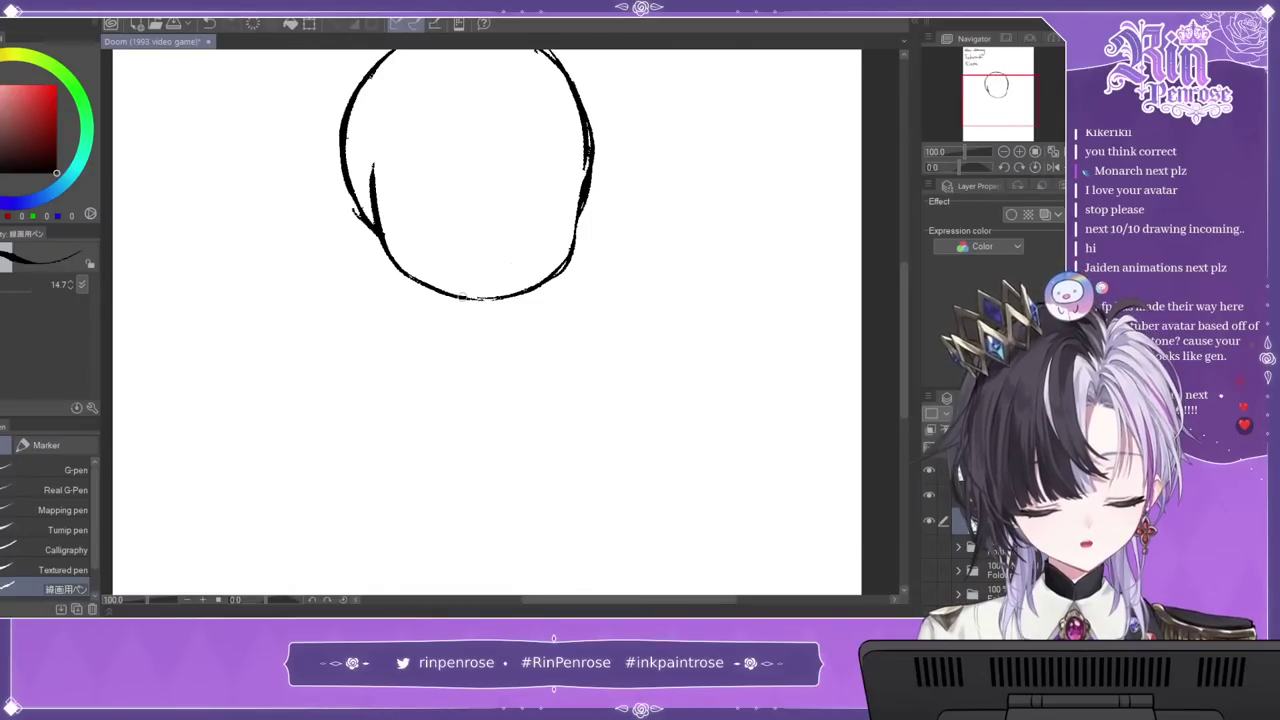
{"action": "left_click_drag", "start_coordinate": [486, 301], "coordinate": [485, 325]}
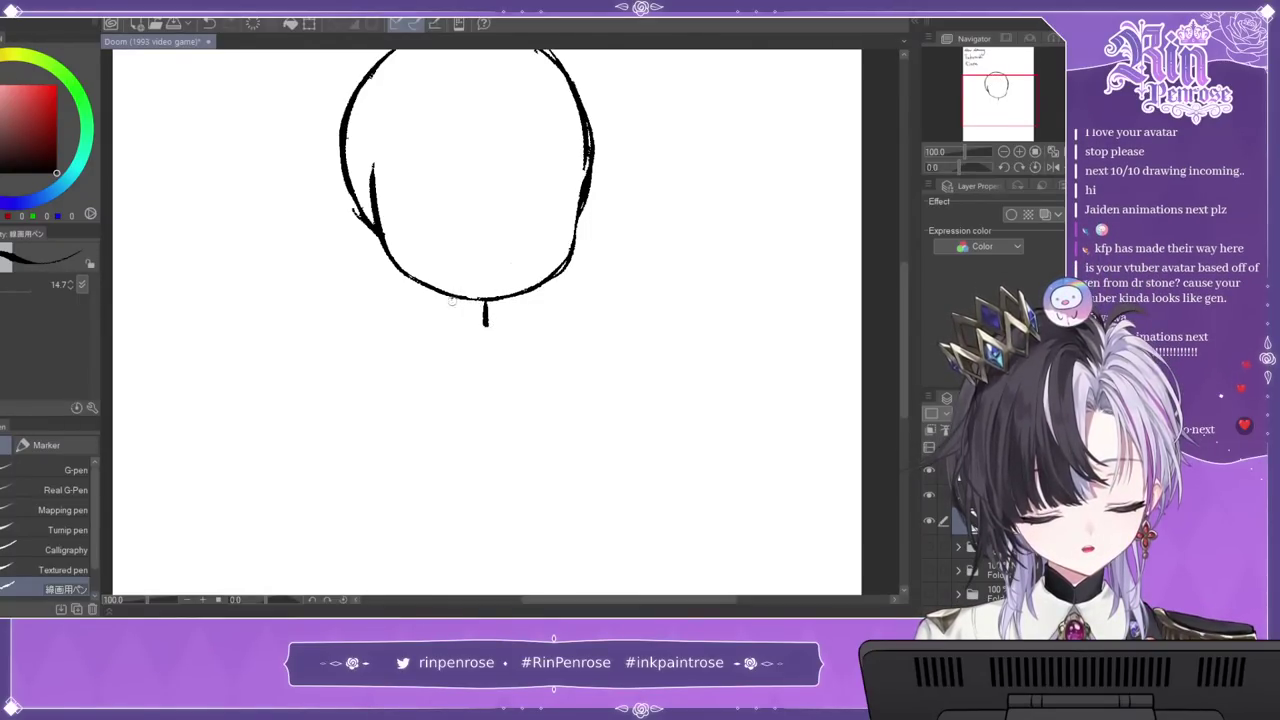
{"action": "key", "text": "ctrl+z"}
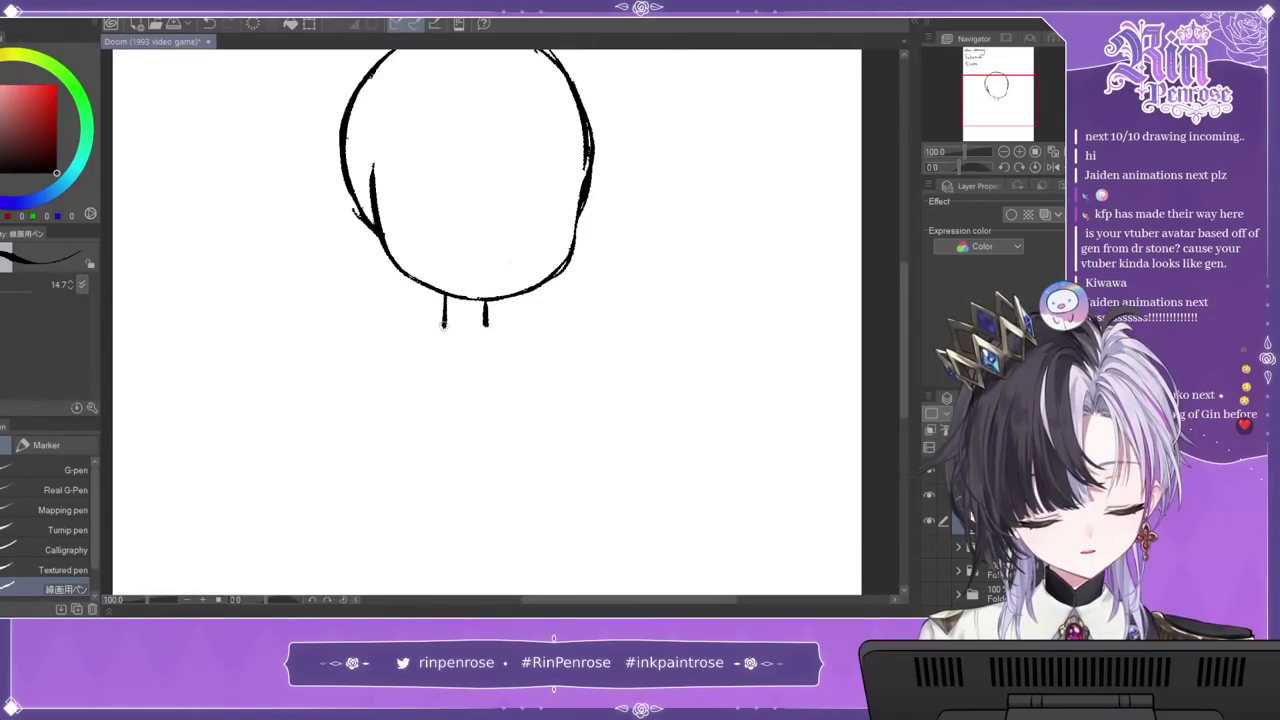
{"action": "left_click_drag", "start_coordinate": [486, 298], "coordinate": [487, 332]}
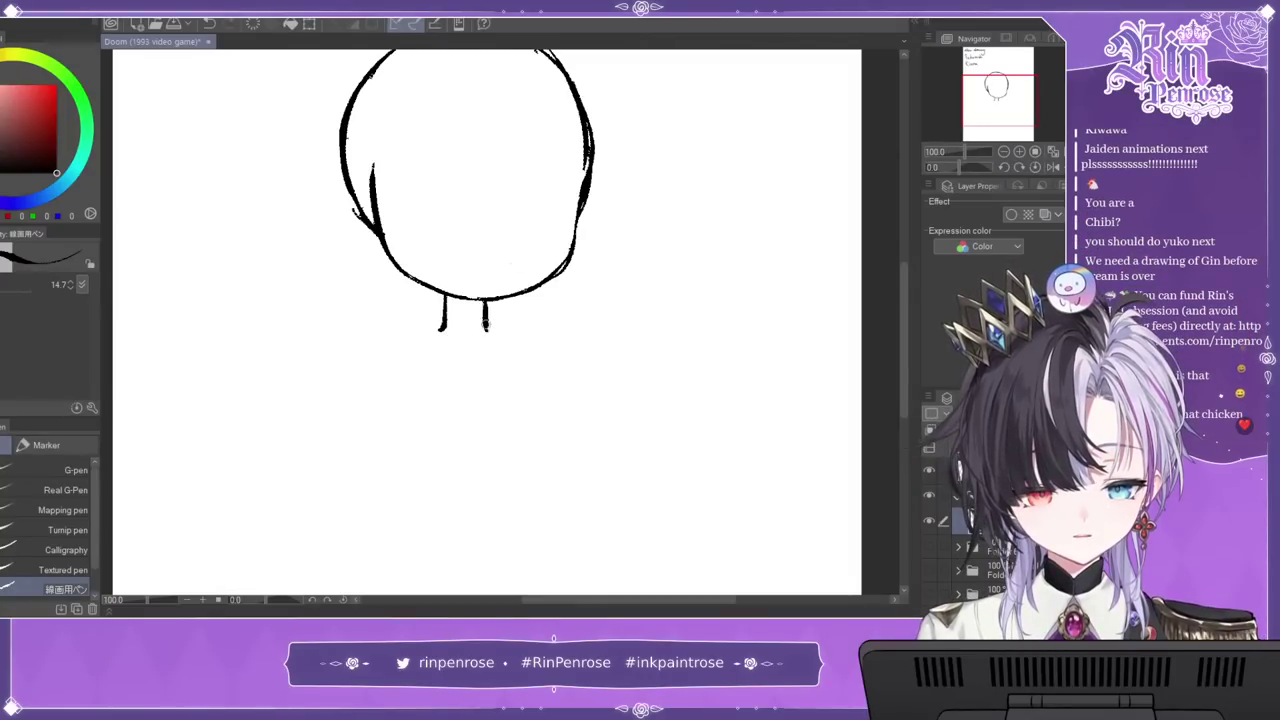
Step: Draw both sloping shoulders from the base of the neck and thicken their rounded outer curves
{"action": "left_click_drag", "start_coordinate": [443, 328], "coordinate": [368, 367]}
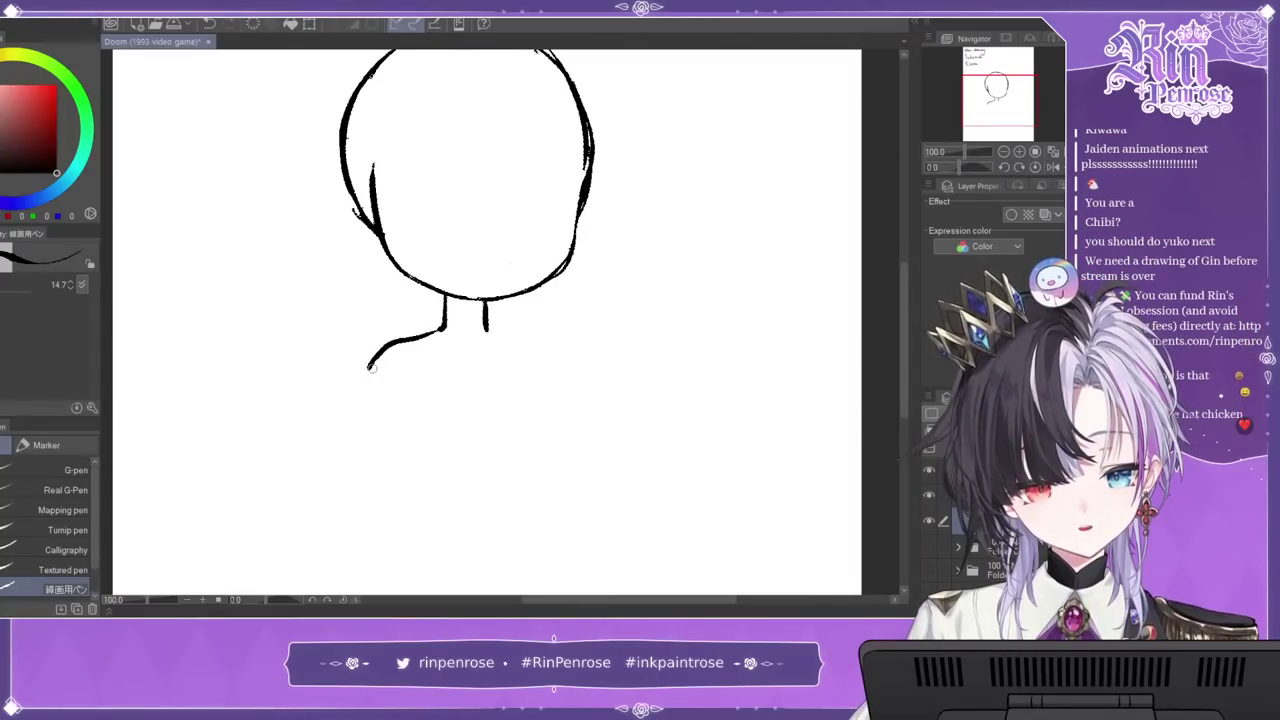
{"action": "mouse_move", "coordinate": [485, 328]}
{"action": "left_mouse_down"}
{"action": "mouse_move", "coordinate": [530, 346]}
{"action": "mouse_move", "coordinate": [544, 373]}
{"action": "left_mouse_up"}
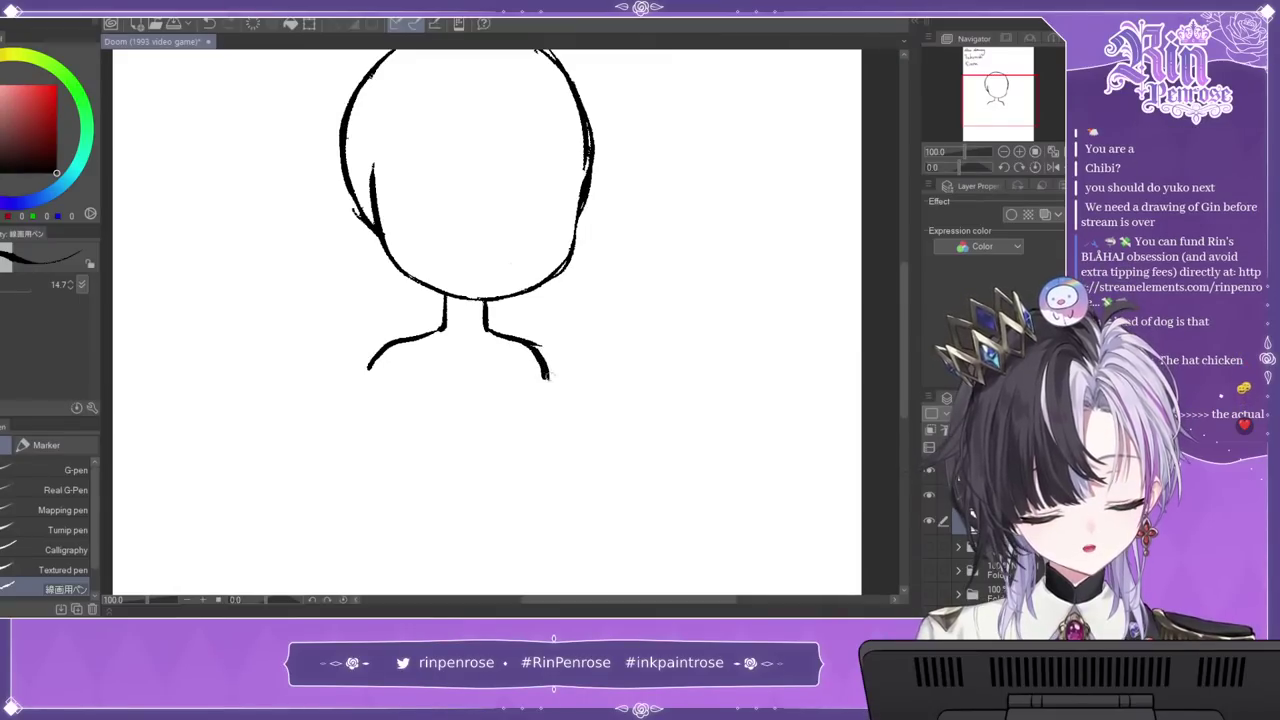
{"action": "left_click_drag", "start_coordinate": [389, 342], "coordinate": [370, 383]}
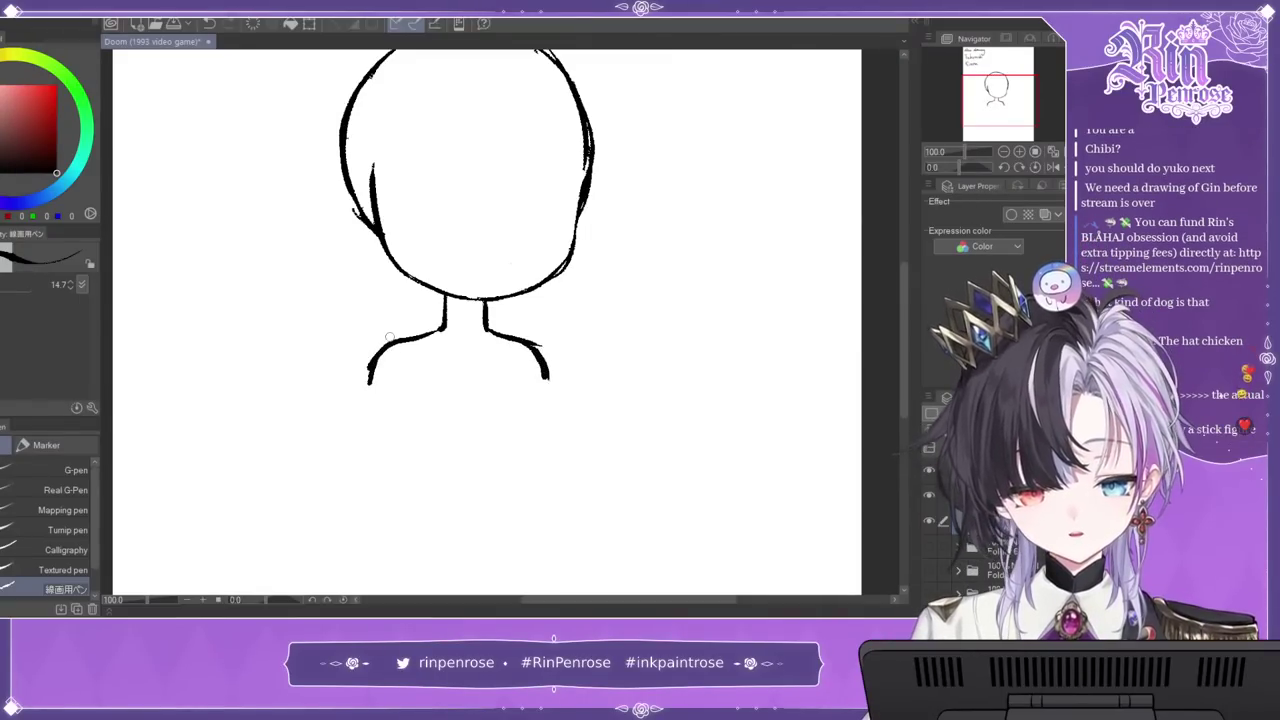
{"action": "left_click_drag", "start_coordinate": [544, 368], "coordinate": [546, 391]}
{"action": "left_click_drag", "start_coordinate": [539, 344], "coordinate": [545, 366]}
{"action": "left_click_drag", "start_coordinate": [392, 346], "coordinate": [371, 397]}
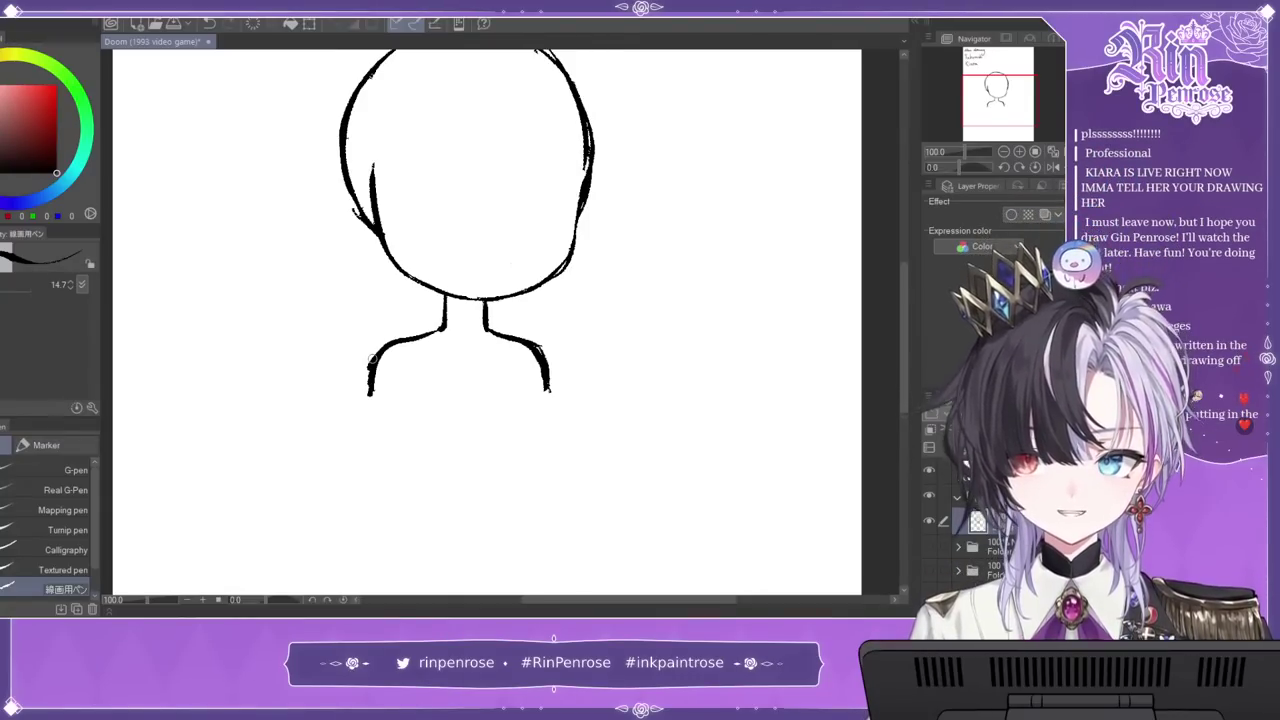
Step: Extend the shoulder lines down as outer arms and draw the two inner lines separating the arms from the torso
{"action": "left_click_drag", "start_coordinate": [403, 364], "coordinate": [396, 424]}
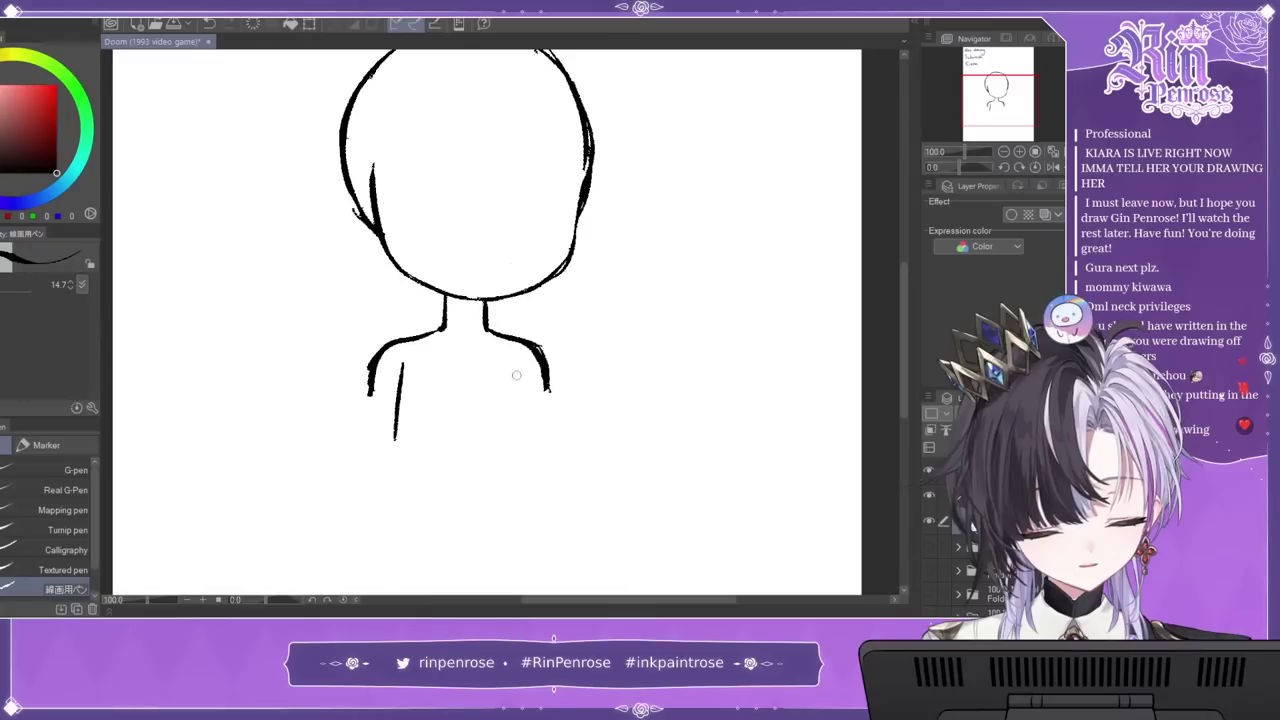
{"action": "left_click_drag", "start_coordinate": [546, 378], "coordinate": [544, 437]}
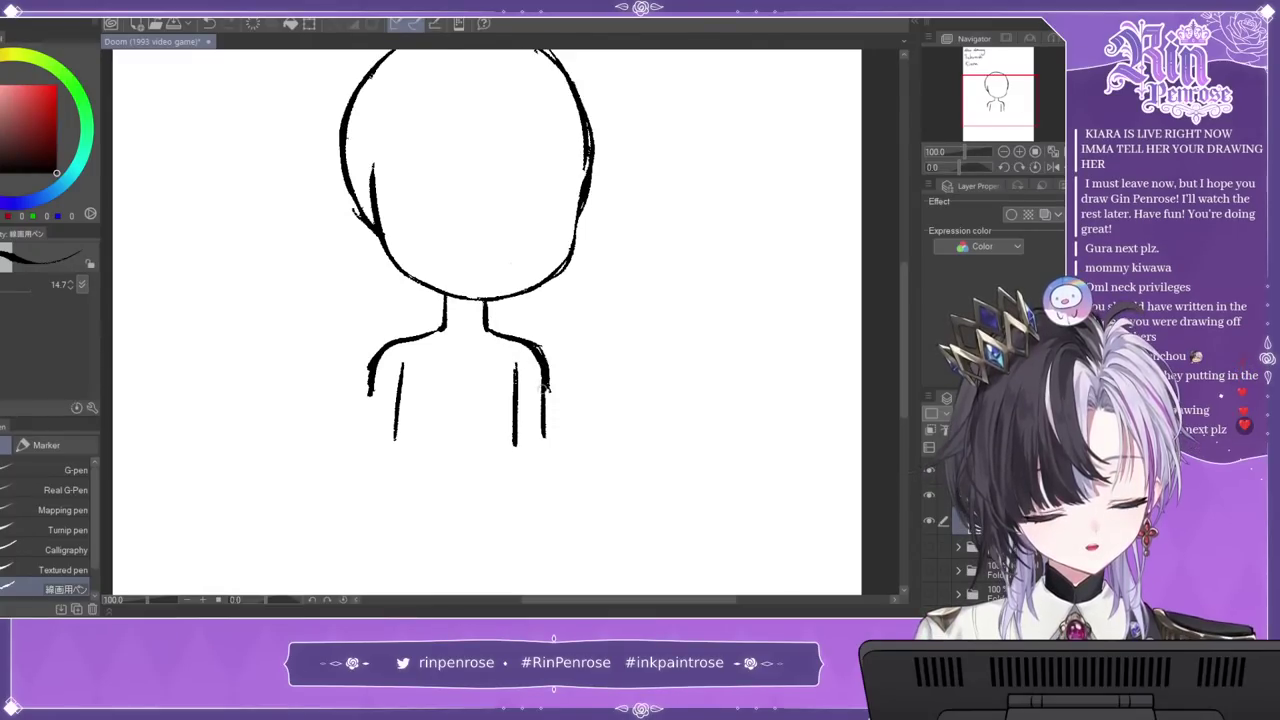
{"action": "left_click_drag", "start_coordinate": [372, 365], "coordinate": [370, 436]}
{"action": "mouse_move", "coordinate": [470, 340]}
{"action": "left_mouse_down"}
{"action": "mouse_move", "coordinate": [540, 278]}
{"action": "mouse_move", "coordinate": [530, 368]}
{"action": "left_mouse_up"}
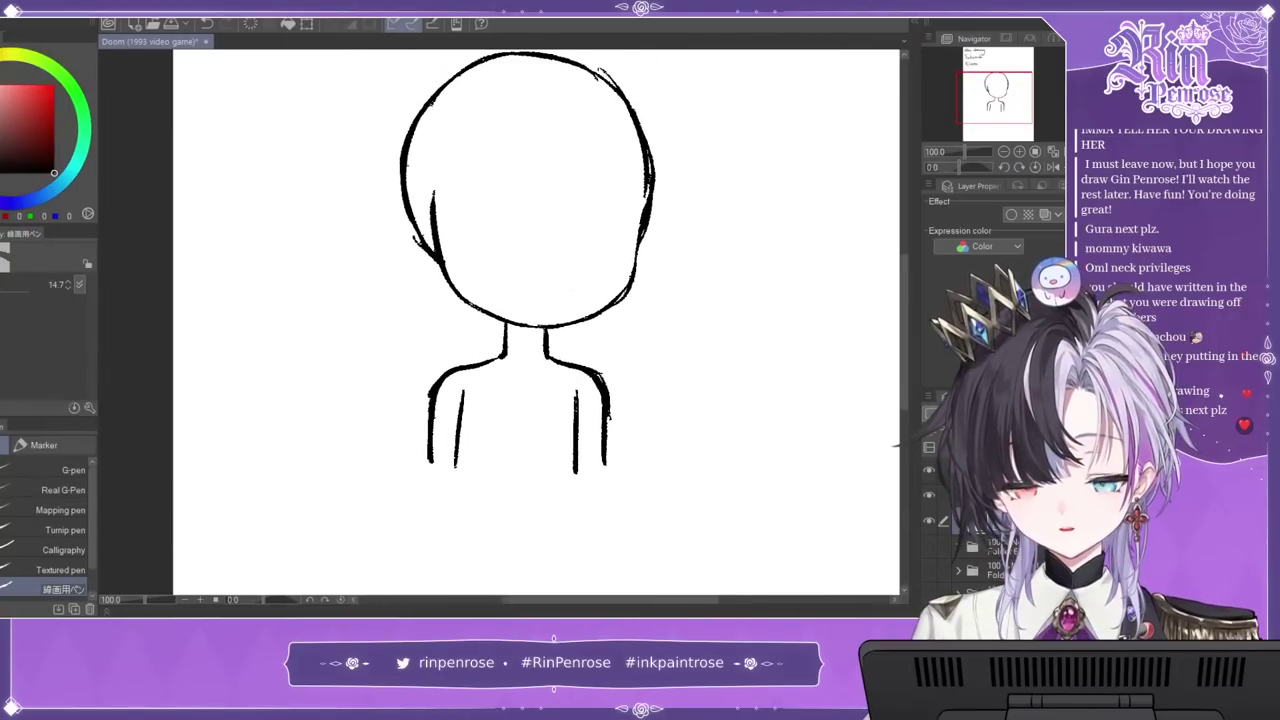
Step: Redraw the left inner arm line closer to the torso's centre and reshape the right one into a thin bent curve
{"action": "key", "text": "ctrl+z"}
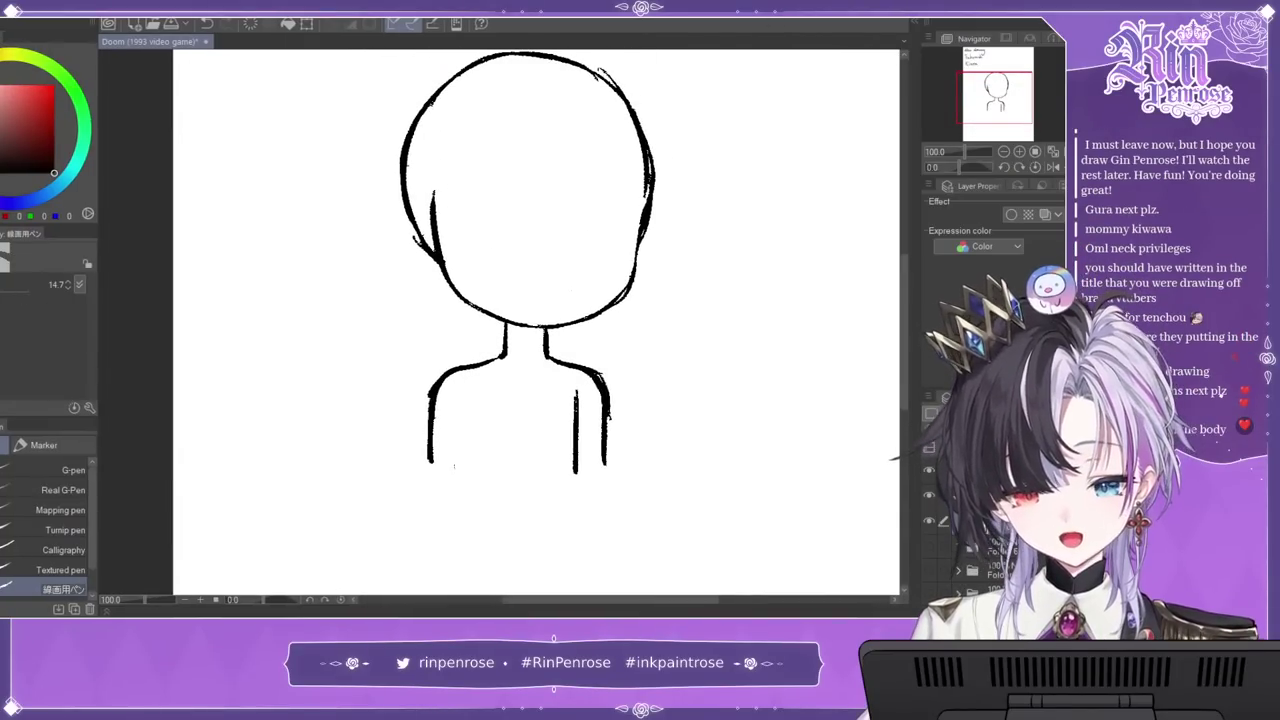
{"action": "left_click_drag", "start_coordinate": [472, 395], "coordinate": [466, 478]}
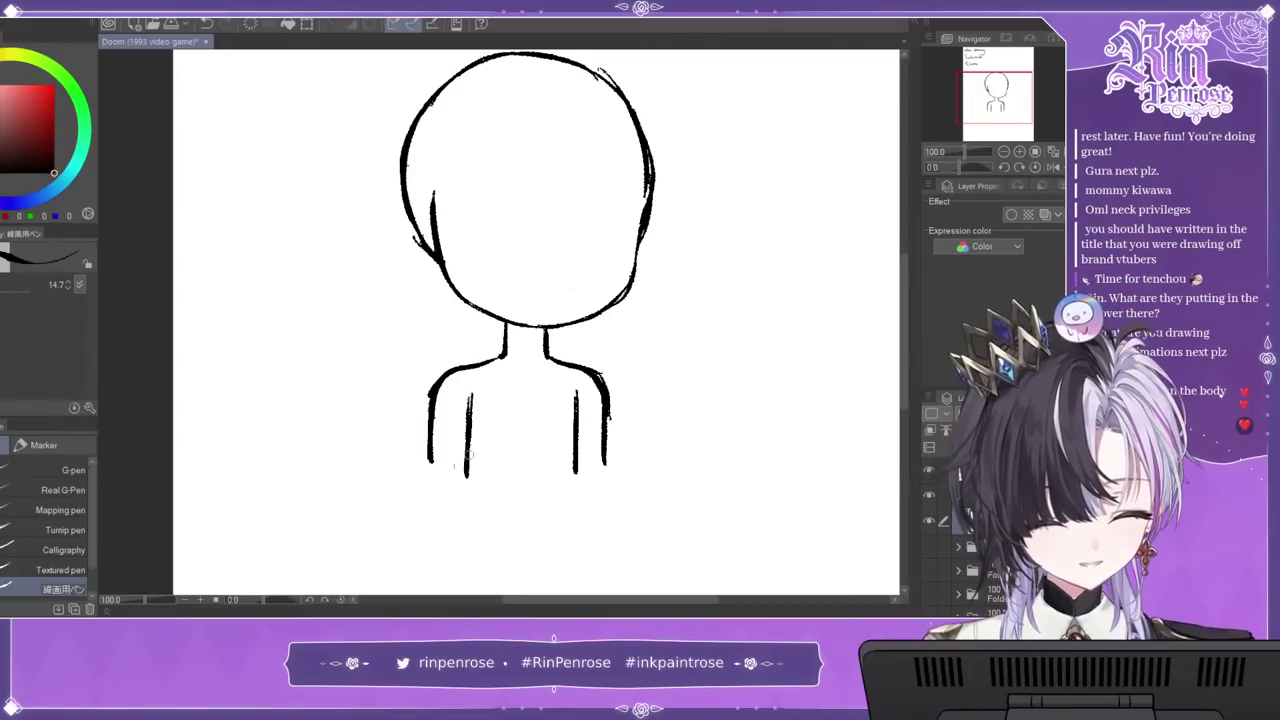
{"action": "left_click_drag", "start_coordinate": [577, 405], "coordinate": [580, 450]}
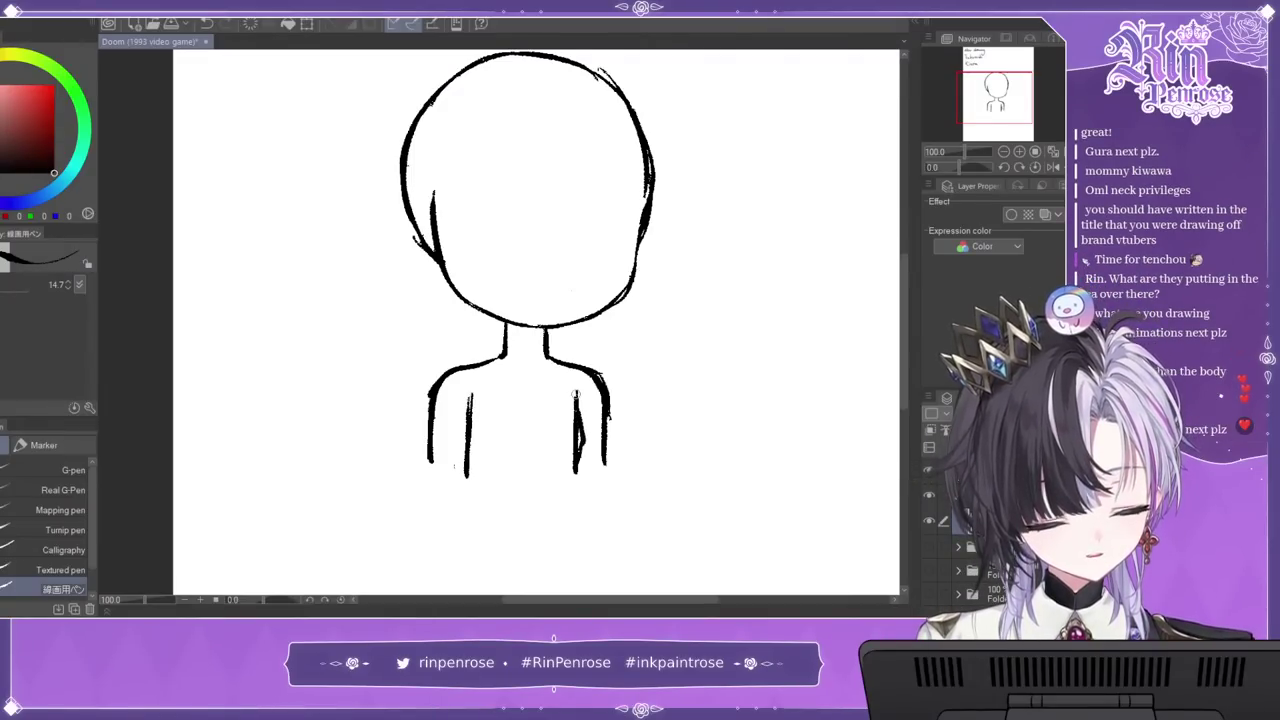
{"action": "key", "text": "ctrl+z"}
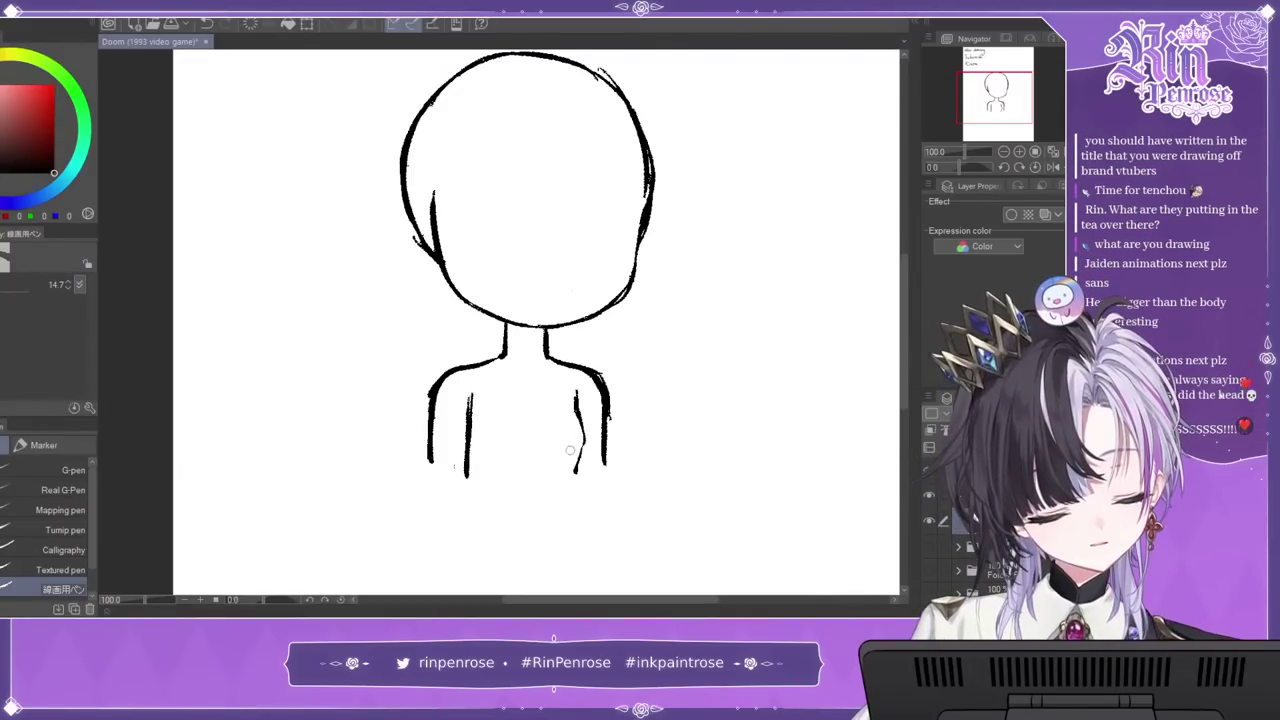
Step: Draw a rounded ear on the left side of the head and sketch fringe strands sweeping to the right
{"action": "left_click_drag", "start_coordinate": [1018, 105], "coordinate": [1013, 85]}
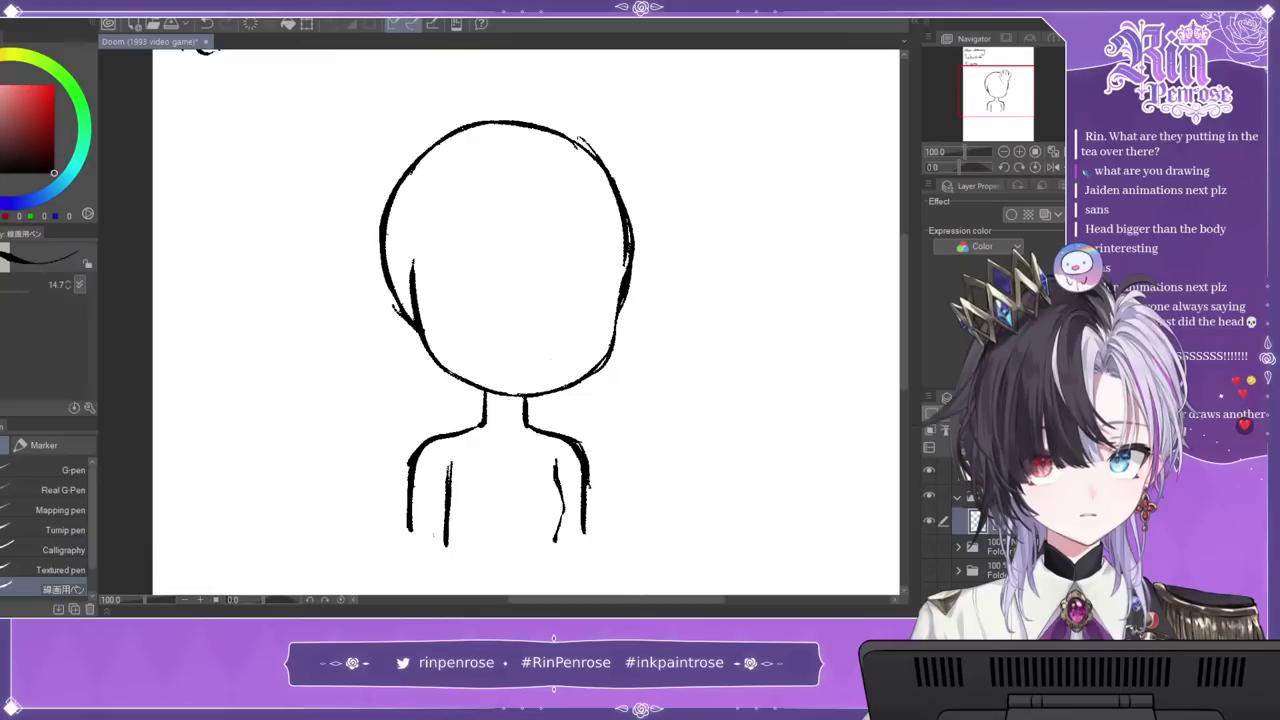
{"action": "mouse_move", "coordinate": [408, 297]}
{"action": "left_mouse_down"}
{"action": "mouse_move", "coordinate": [387, 324]}
{"action": "mouse_move", "coordinate": [430, 356]}
{"action": "left_mouse_up"}
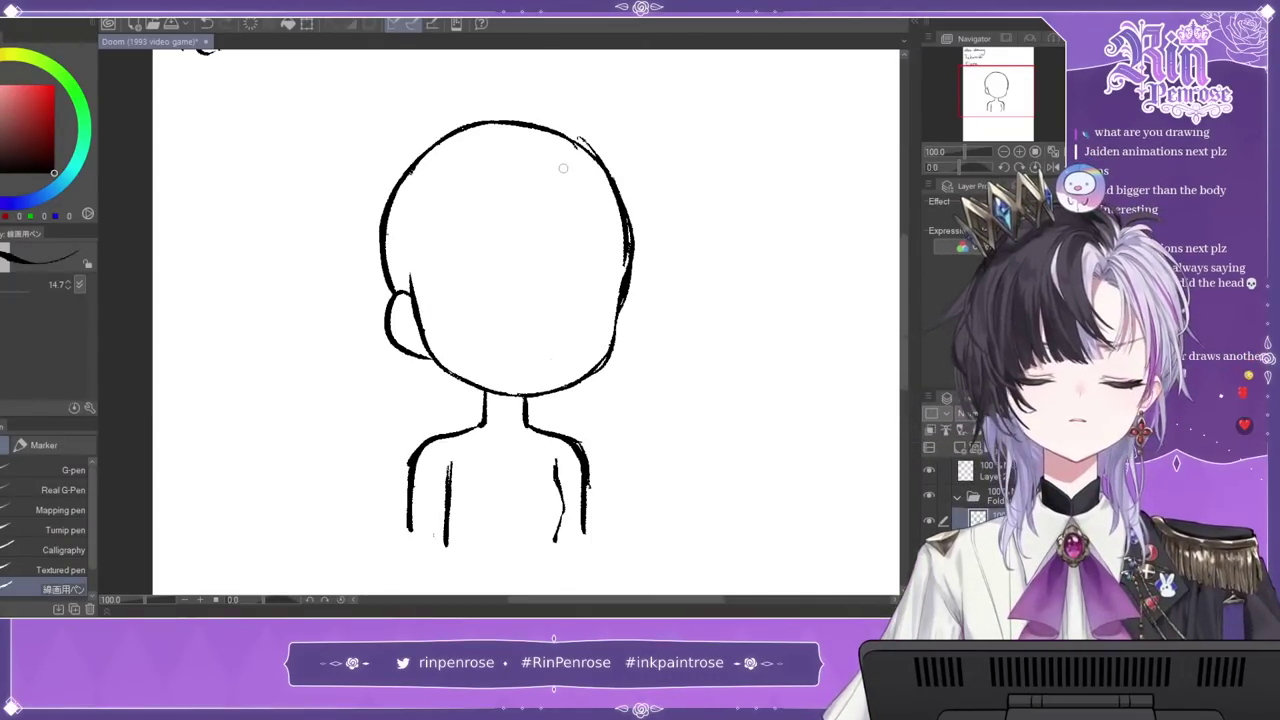
{"action": "left_click_drag", "start_coordinate": [487, 170], "coordinate": [523, 268]}
{"action": "key", "text": "ctrl+z"}
{"action": "left_click_drag", "start_coordinate": [482, 180], "coordinate": [514, 290]}
{"action": "mouse_move", "coordinate": [537, 205]}
{"action": "left_mouse_down"}
{"action": "mouse_move", "coordinate": [578, 290]}
{"action": "mouse_move", "coordinate": [614, 287]}
{"action": "left_mouse_up"}
{"action": "left_click_drag", "start_coordinate": [547, 157], "coordinate": [646, 285]}
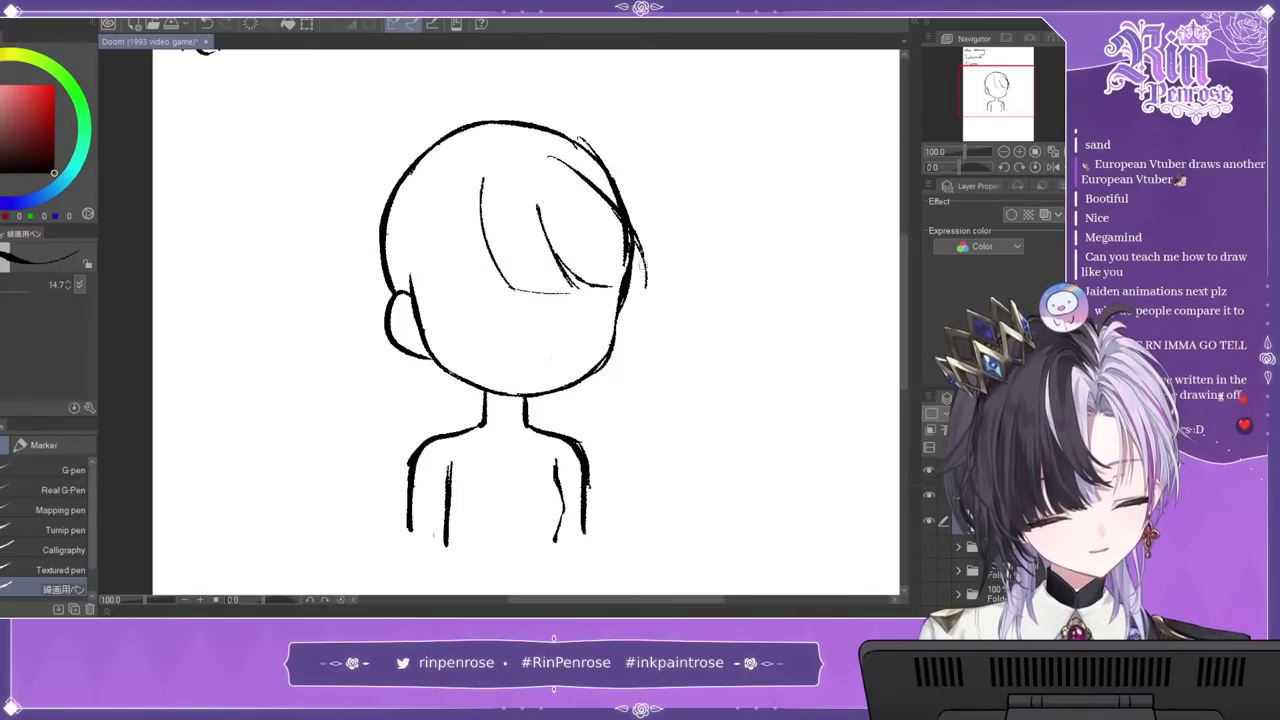
{"action": "left_click_drag", "start_coordinate": [606, 218], "coordinate": [645, 292]}
Step: Redraw the long central fringe strand from higher on the head and thicken the strand beside it
{"action": "mouse_move", "coordinate": [485, 160]}
{"action": "left_mouse_down"}
{"action": "mouse_move", "coordinate": [482, 224]}
{"action": "mouse_move", "coordinate": [501, 283]}
{"action": "left_mouse_up"}
{"action": "key", "text": "ctrl+z"}
{"action": "left_click_drag", "start_coordinate": [486, 162], "coordinate": [513, 288]}
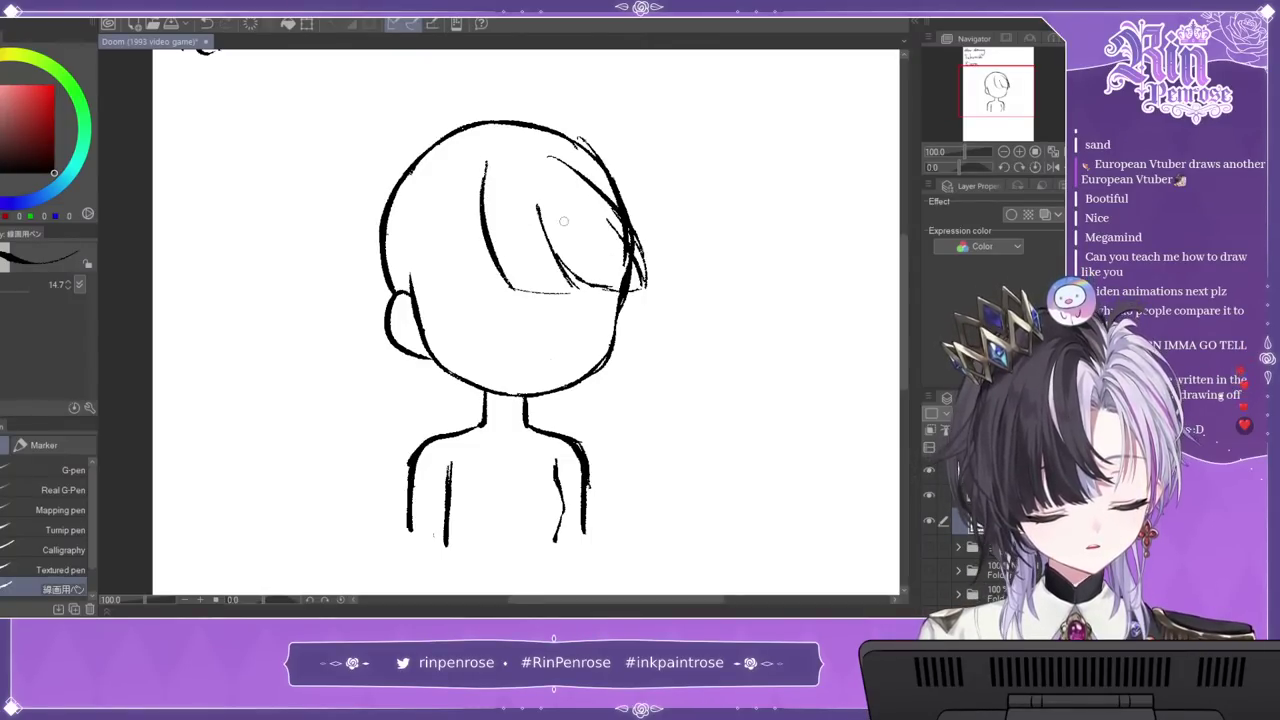
{"action": "left_click_drag", "start_coordinate": [537, 208], "coordinate": [580, 294]}
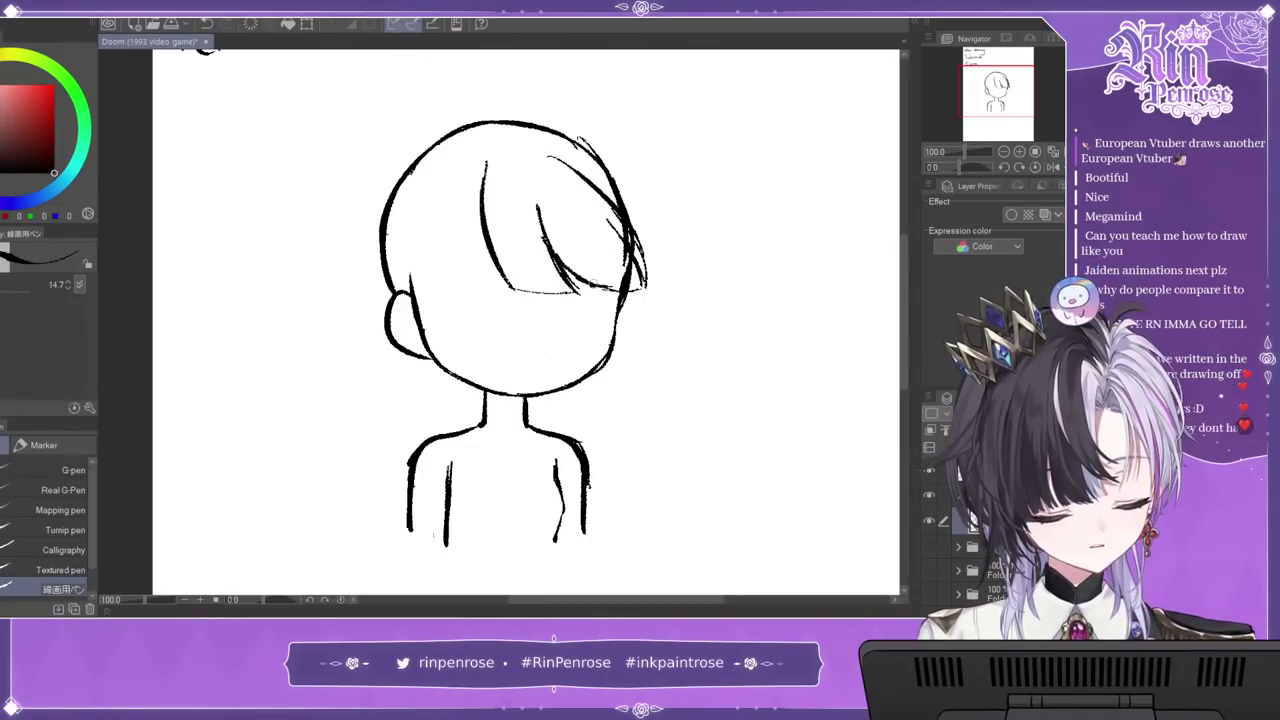
Step: Add the left fringe strands above the ear and erase the head outline overlapping the right-hand lock
{"action": "mouse_move", "coordinate": [478, 166]}
{"action": "left_mouse_down"}
{"action": "mouse_move", "coordinate": [472, 290]}
{"action": "mouse_move", "coordinate": [417, 274]}
{"action": "mouse_move", "coordinate": [476, 154]}
{"action": "mouse_move", "coordinate": [424, 277]}
{"action": "left_mouse_up"}
{"action": "key", "text": "ctrl+z"}
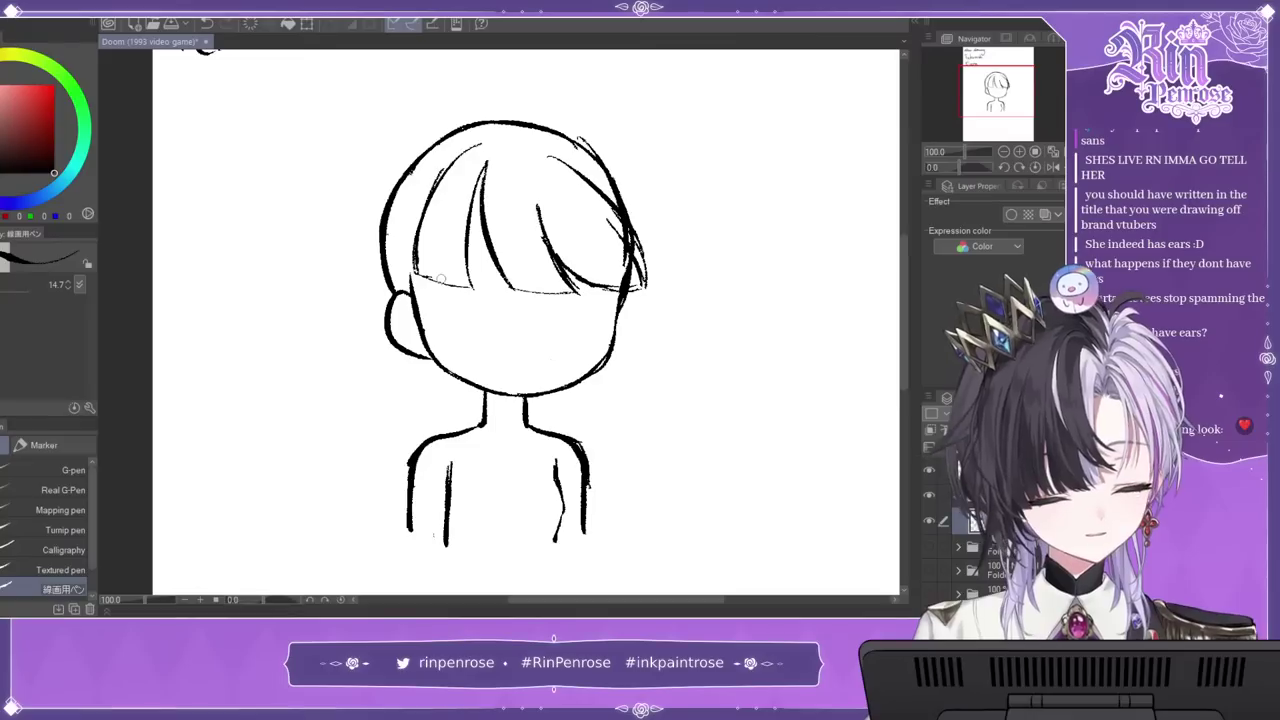
{"action": "left_click_drag", "start_coordinate": [634, 274], "coordinate": [641, 275]}
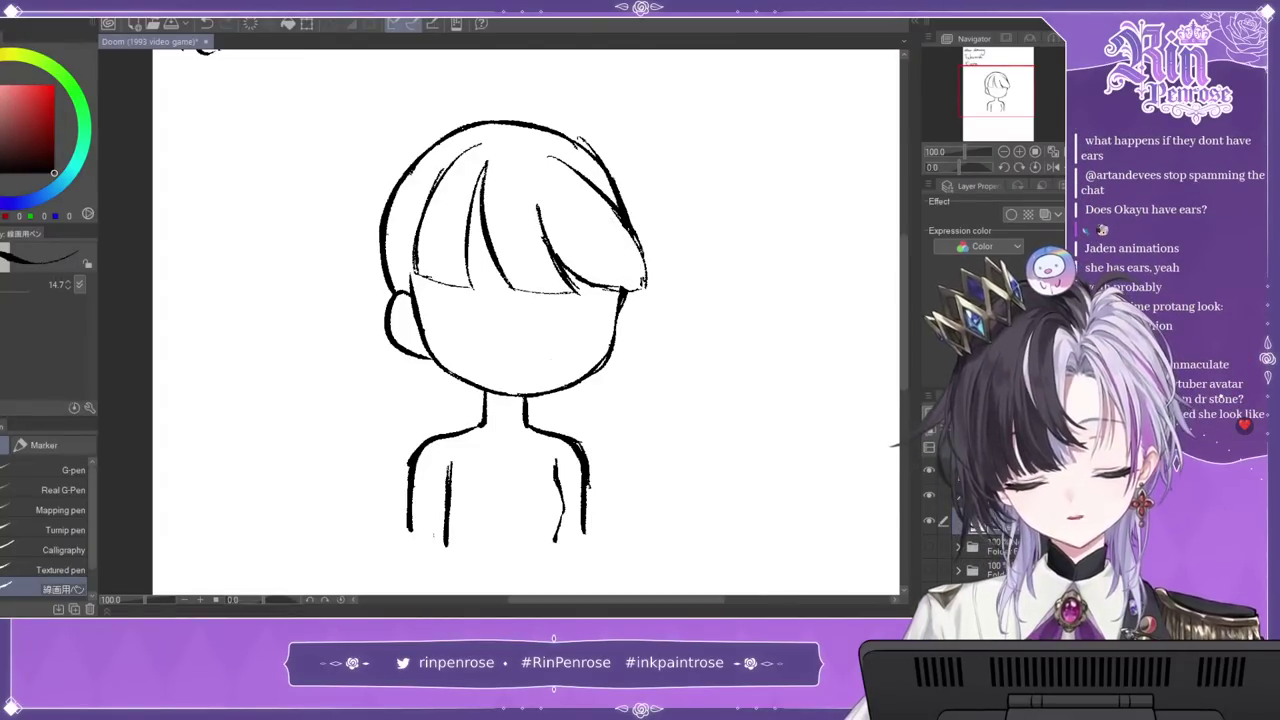
Step: Draw a puffy tuft of hair behind the left side of the head and a tiny chef's hat on the upper right
{"action": "mouse_move", "coordinate": [489, 118]}
{"action": "left_mouse_down"}
{"action": "mouse_move", "coordinate": [365, 158]}
{"action": "mouse_move", "coordinate": [380, 262]}
{"action": "left_mouse_up"}
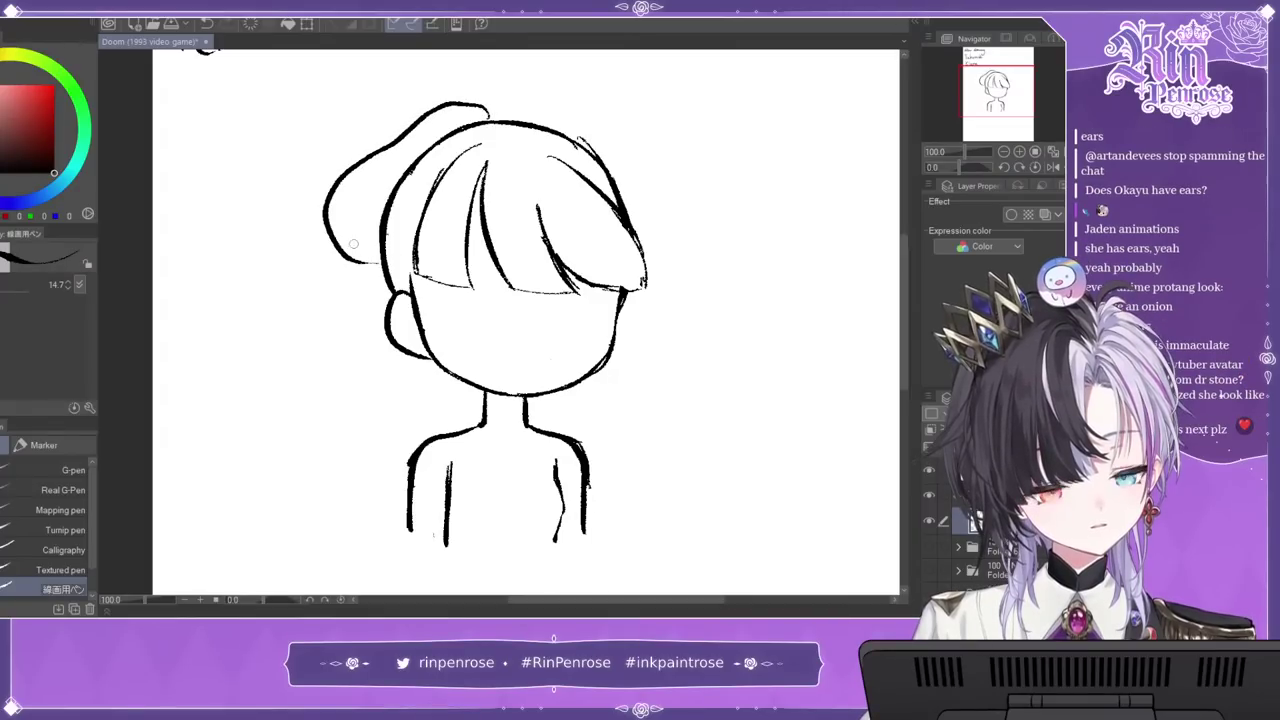
{"action": "mouse_move", "coordinate": [572, 126]}
{"action": "left_mouse_down"}
{"action": "mouse_move", "coordinate": [589, 141]}
{"action": "mouse_move", "coordinate": [597, 101]}
{"action": "mouse_move", "coordinate": [597, 117]}
{"action": "mouse_move", "coordinate": [577, 104]}
{"action": "left_mouse_up"}
{"action": "key", "text": "ctrl+z"}
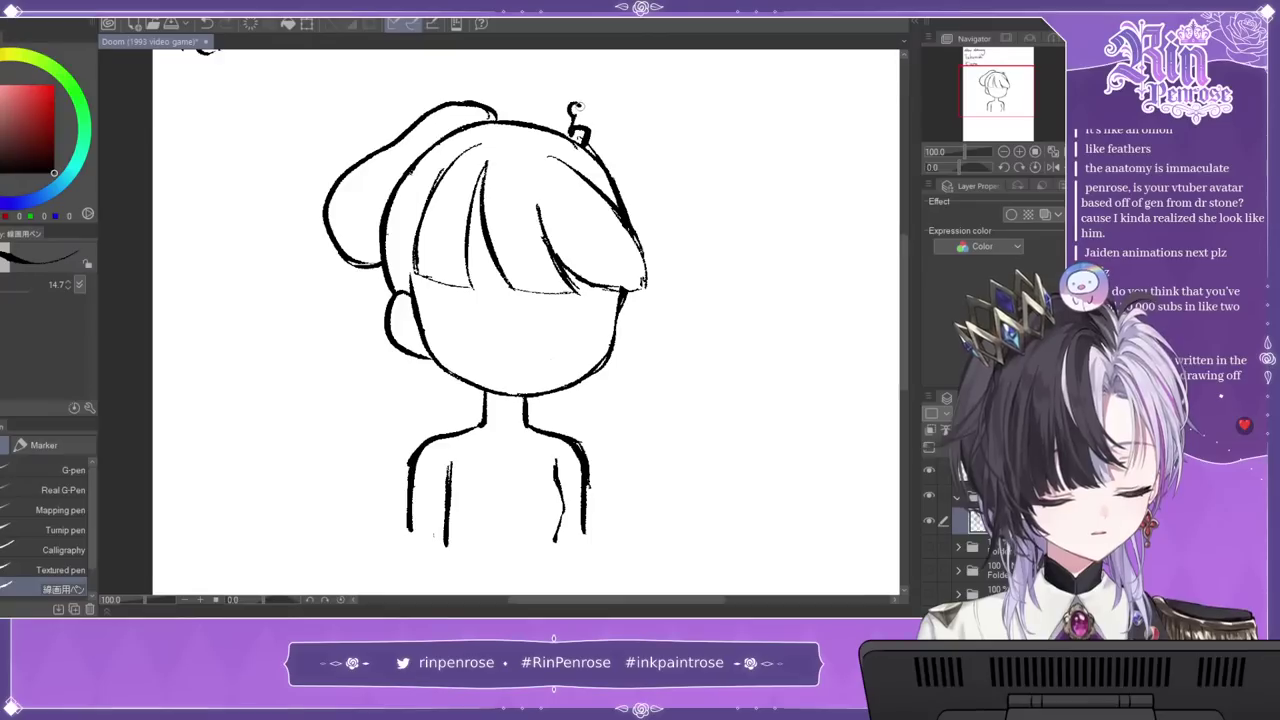
{"action": "left_click_drag", "start_coordinate": [400, 172], "coordinate": [370, 258]}
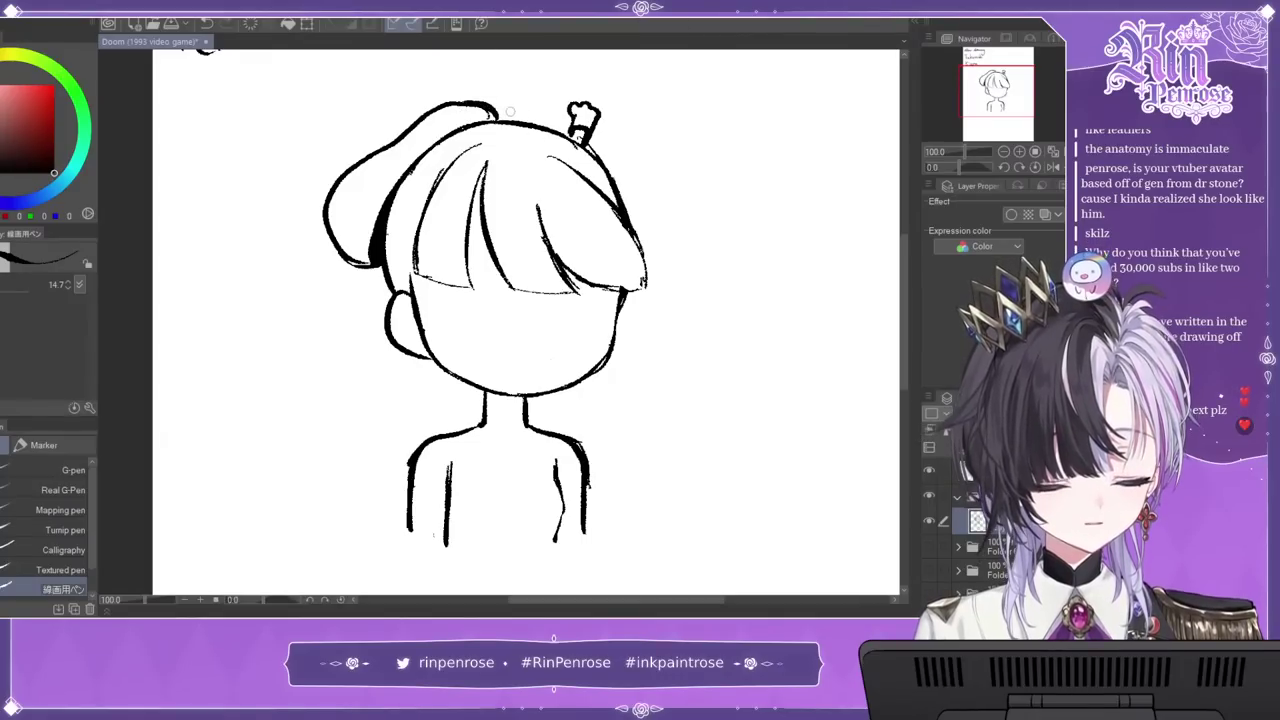
Step: Thicken the head outline beside the left hair tuft and draw a flicked-out lock hanging below the tuft
{"action": "mouse_move", "coordinate": [488, 117]}
{"action": "left_mouse_down"}
{"action": "mouse_move", "coordinate": [423, 149]}
{"action": "mouse_move", "coordinate": [387, 197]}
{"action": "left_mouse_up"}
{"action": "left_click_drag", "start_coordinate": [440, 136], "coordinate": [401, 187]}
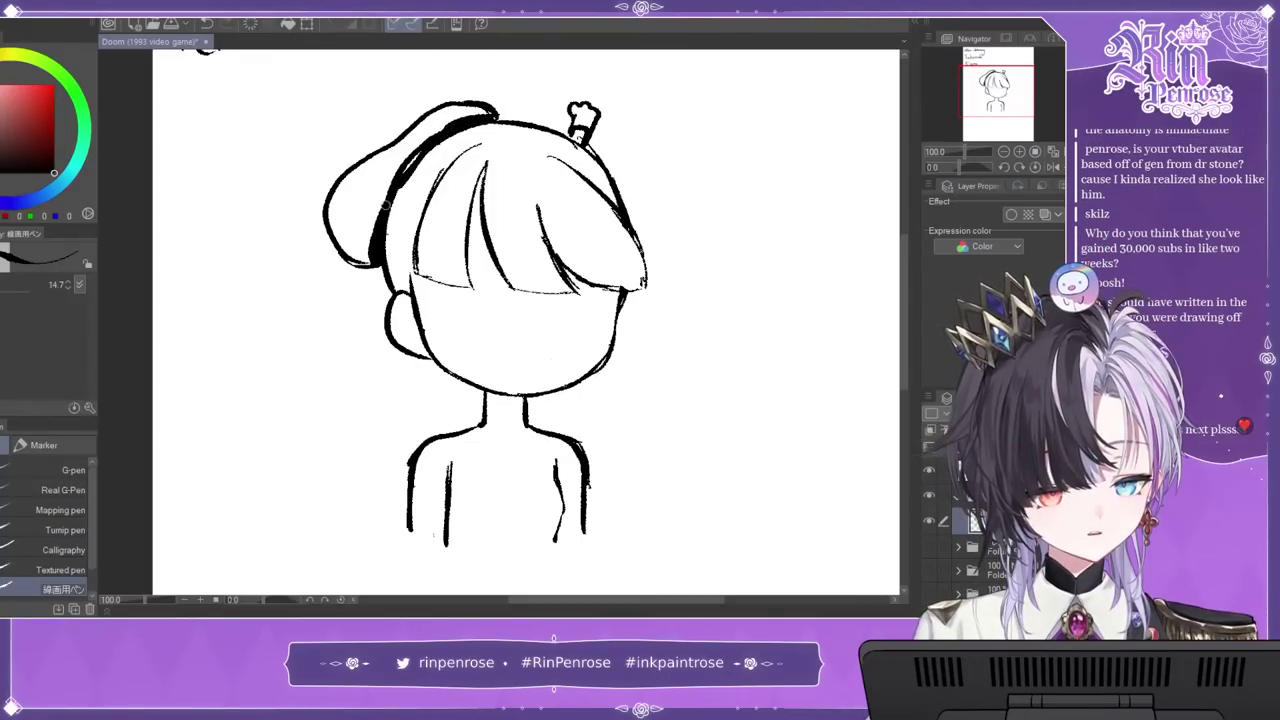
{"action": "mouse_move", "coordinate": [366, 268]}
{"action": "left_mouse_down"}
{"action": "mouse_move", "coordinate": [314, 320]}
{"action": "mouse_move", "coordinate": [316, 334]}
{"action": "mouse_move", "coordinate": [352, 334]}
{"action": "left_mouse_up"}
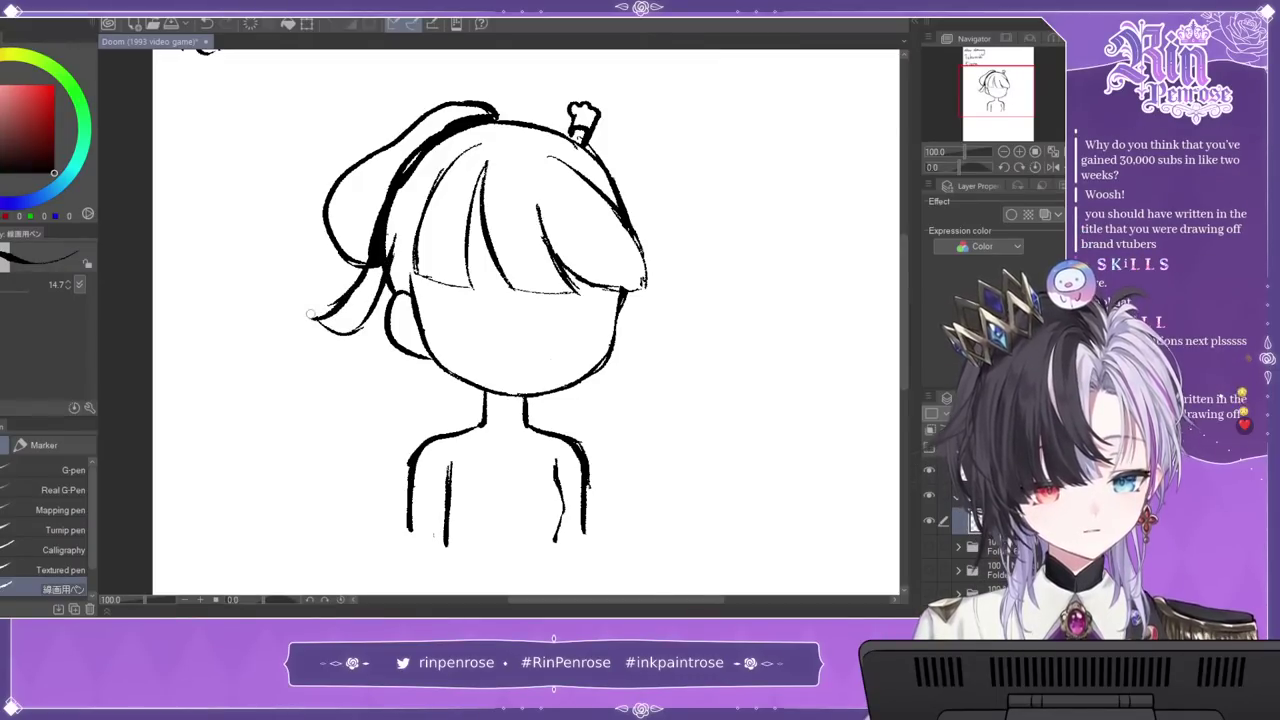
{"action": "mouse_move", "coordinate": [388, 272]}
{"action": "left_mouse_down"}
{"action": "mouse_move", "coordinate": [385, 234]}
{"action": "mouse_move", "coordinate": [406, 182]}
{"action": "left_mouse_up"}
{"action": "left_click_drag", "start_coordinate": [380, 264], "coordinate": [442, 144]}
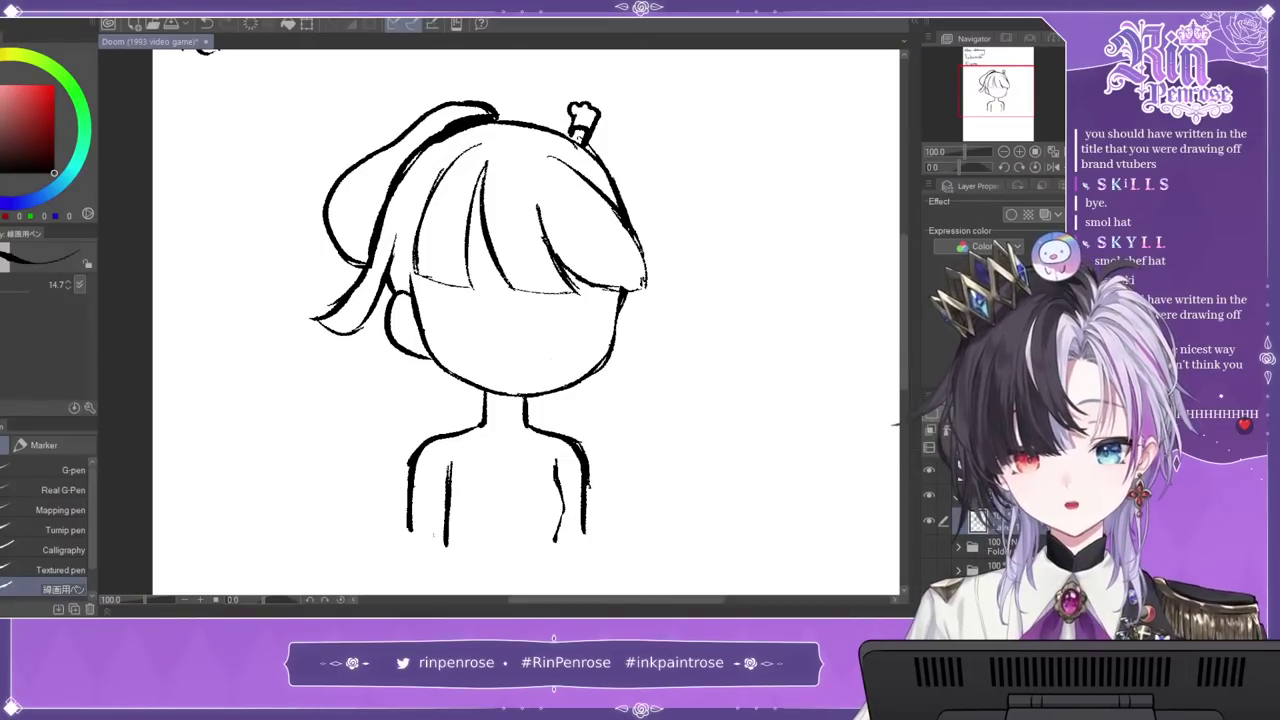
Step: Draw the long back hair down to both shoulders, add a small flicked lock on the right, and thicken the crown outline
{"action": "left_click_drag", "start_coordinate": [374, 318], "coordinate": [364, 438]}
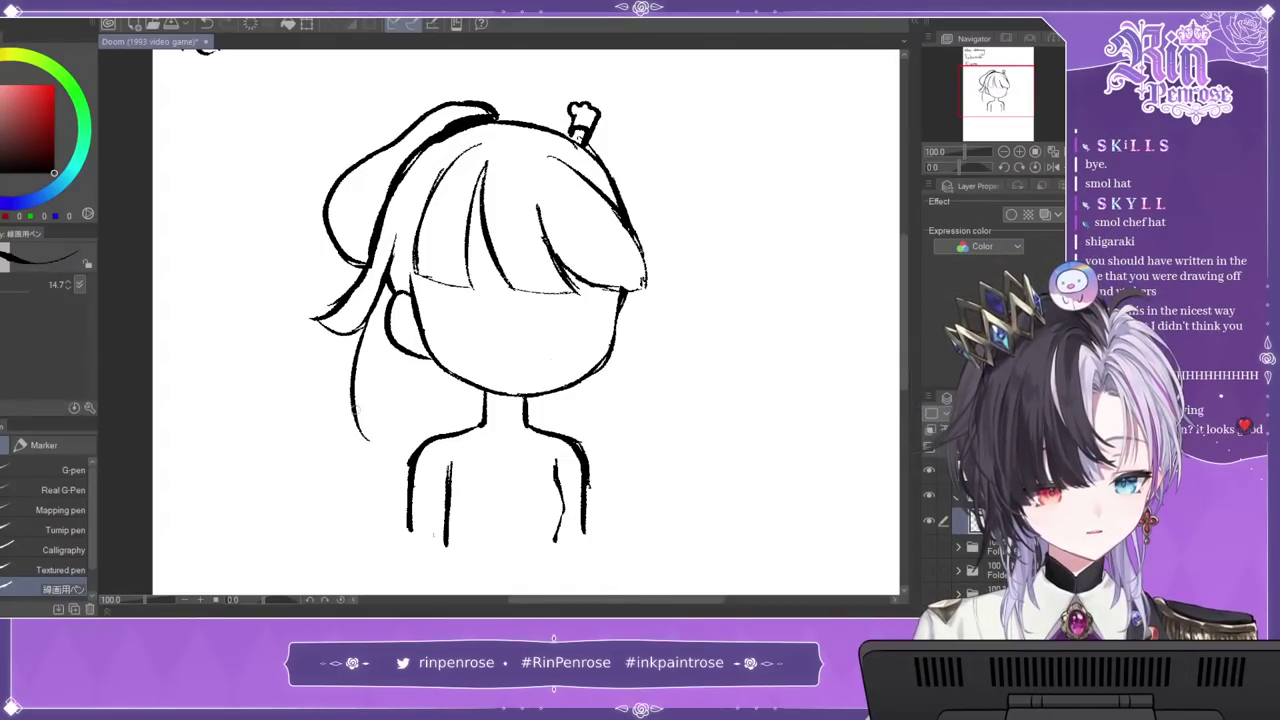
{"action": "left_click_drag", "start_coordinate": [352, 394], "coordinate": [390, 457]}
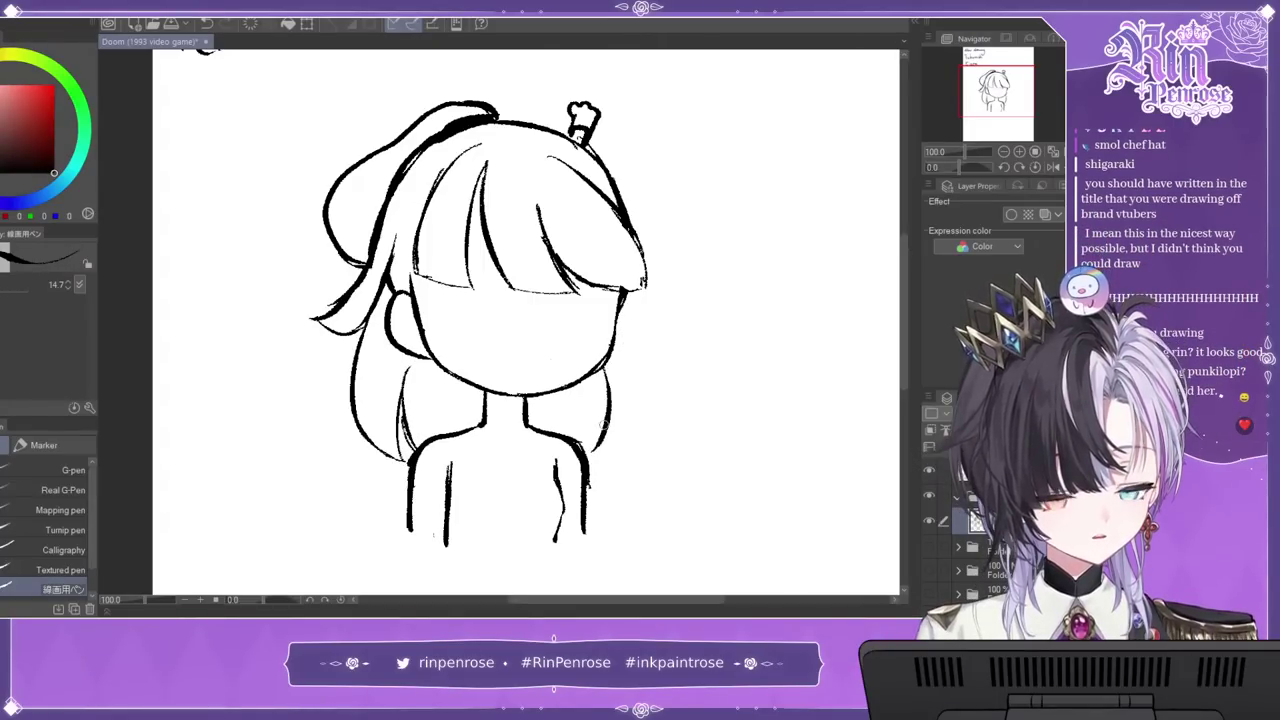
{"action": "left_click_drag", "start_coordinate": [608, 415], "coordinate": [590, 456]}
{"action": "left_click_drag", "start_coordinate": [624, 298], "coordinate": [664, 333]}
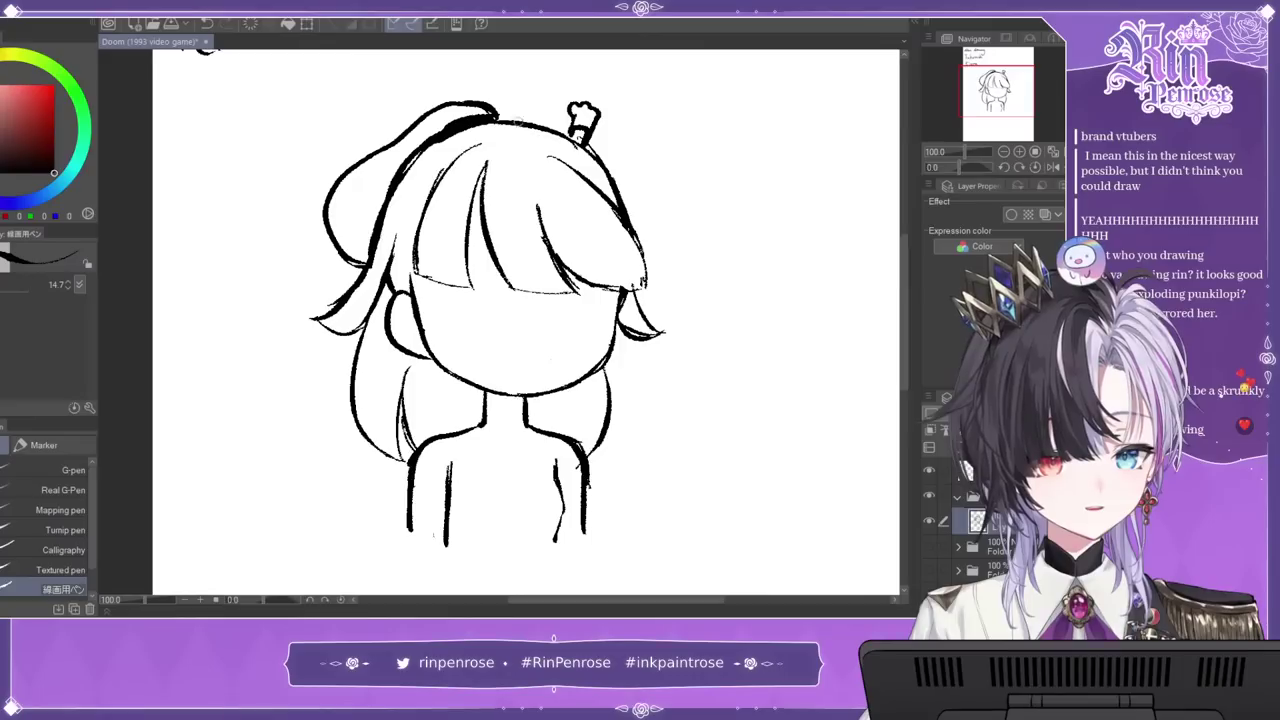
{"action": "left_click_drag", "start_coordinate": [498, 121], "coordinate": [556, 130]}
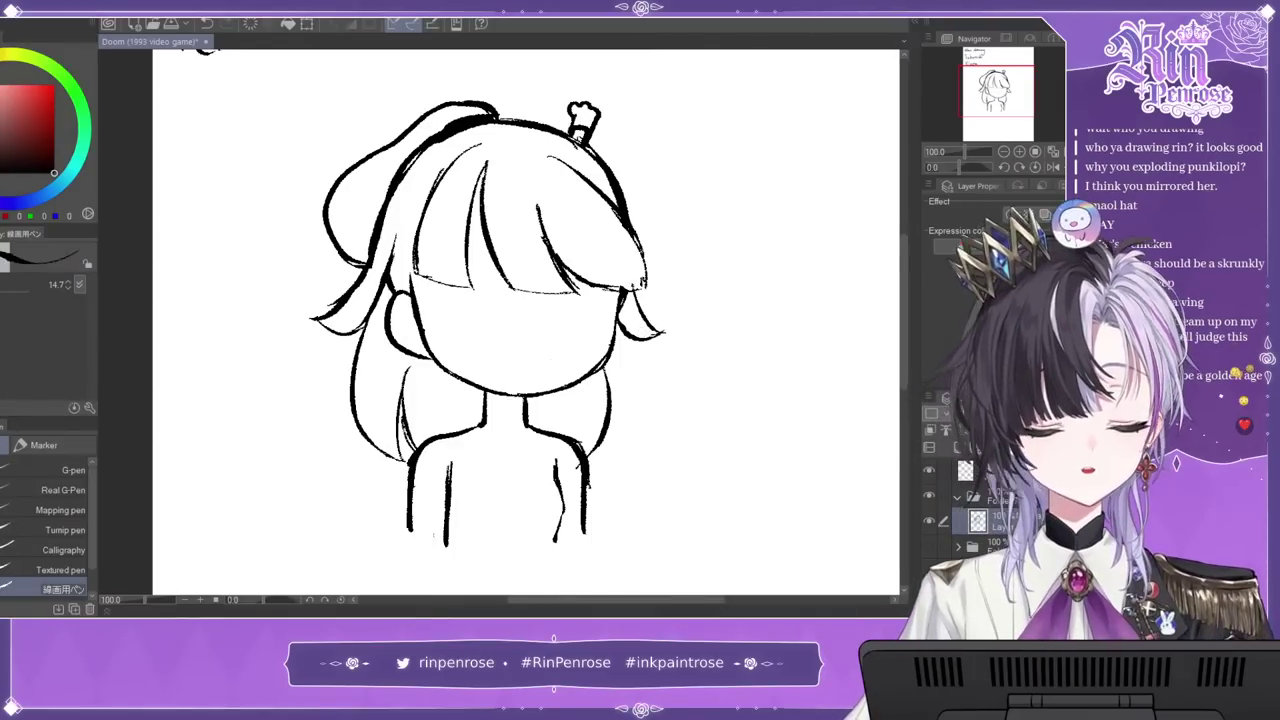
Step: Draw the upper edge of an off-shoulder top across the chest and double cuff bands on both arms, with curved outer sleeve edges
{"action": "mouse_move", "coordinate": [530, 320]}
{"action": "left_mouse_down"}
{"action": "mouse_move", "coordinate": [559, 347]}
{"action": "mouse_move", "coordinate": [537, 361]}
{"action": "left_mouse_up"}
{"action": "scroll", "coordinate": [455, 465], "scroll_direction": "down", "scroll_amount": 3}
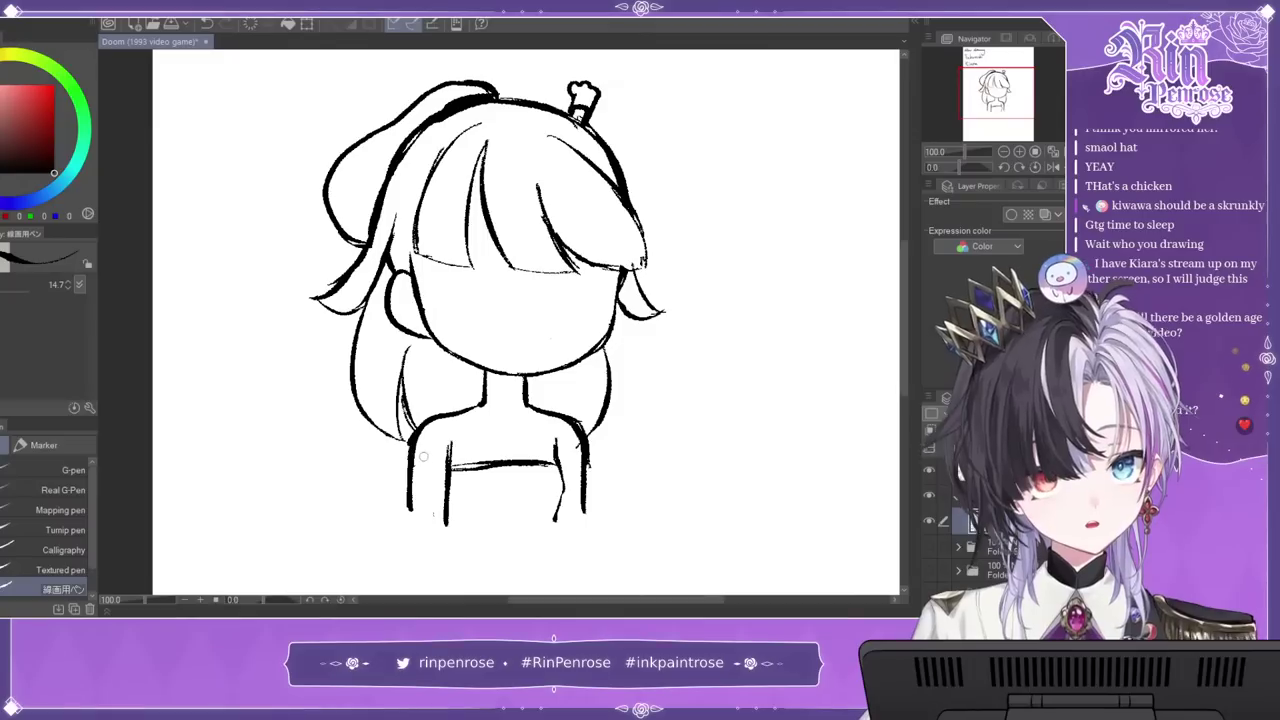
{"action": "mouse_move", "coordinate": [413, 478]}
{"action": "left_mouse_down"}
{"action": "mouse_move", "coordinate": [447, 481]}
{"action": "mouse_move", "coordinate": [418, 520]}
{"action": "left_mouse_up"}
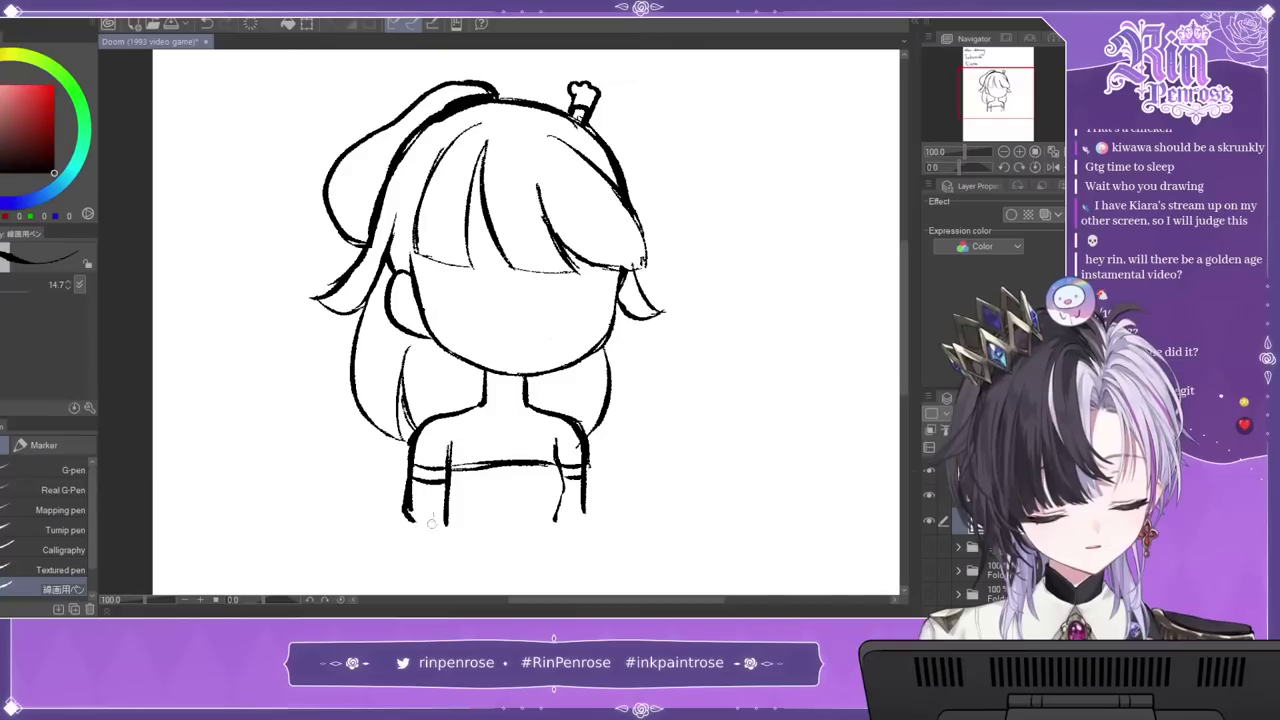
{"action": "left_click_drag", "start_coordinate": [586, 484], "coordinate": [592, 517]}
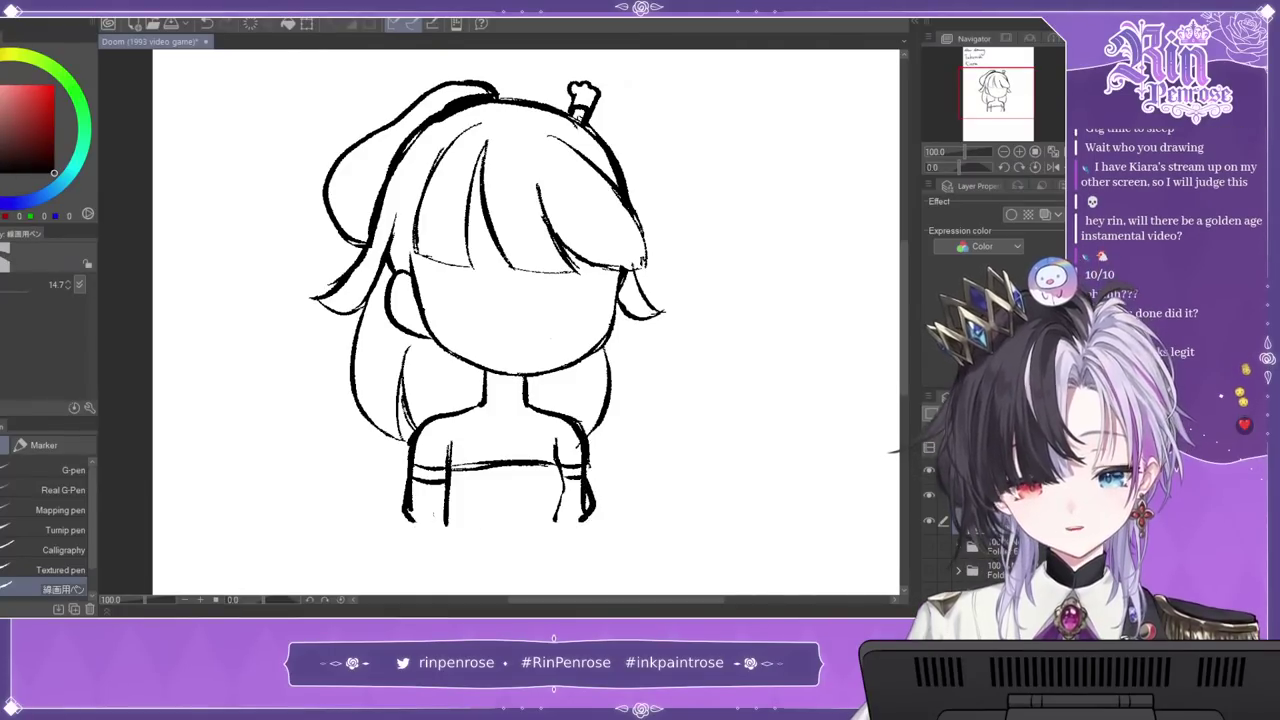
Step: Redraw the lower arm lines as rounded puffy sleeves and draw a small shield-shaped pocket on the chest
{"action": "left_click_drag", "start_coordinate": [416, 490], "coordinate": [415, 519]}
{"action": "left_click_drag", "start_coordinate": [447, 489], "coordinate": [447, 523]}
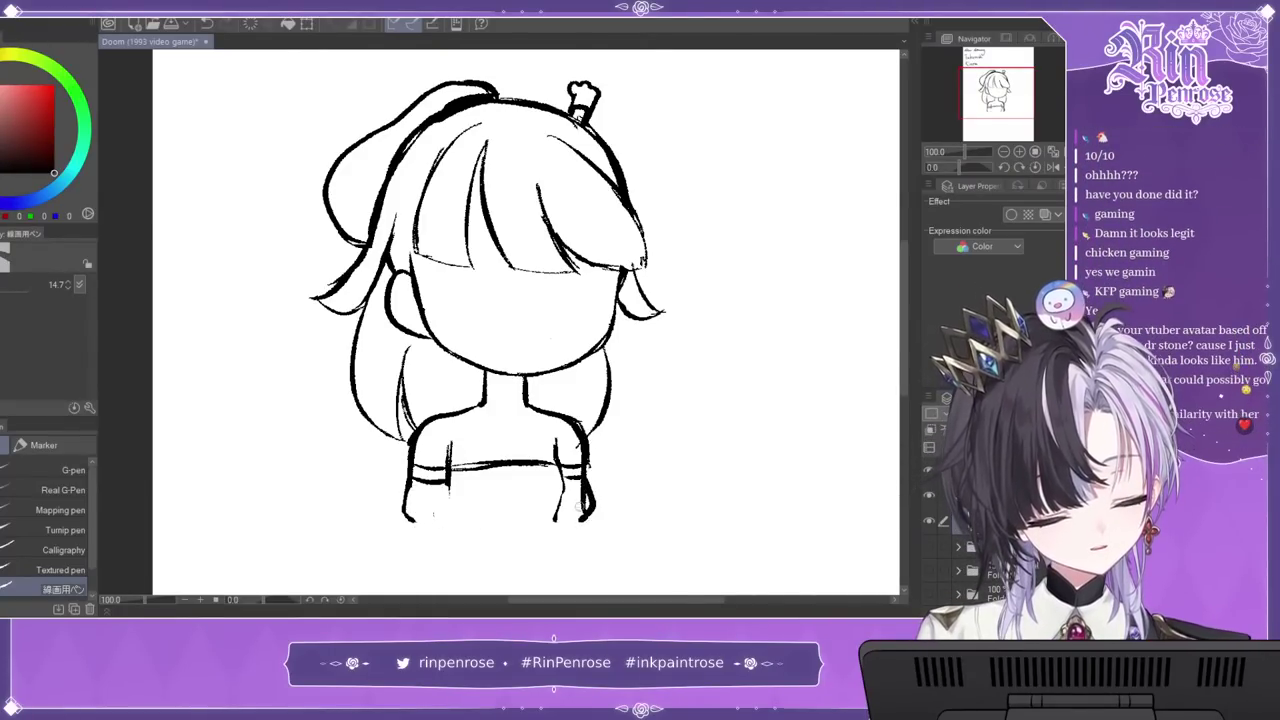
{"action": "left_click_drag", "start_coordinate": [581, 486], "coordinate": [582, 495]}
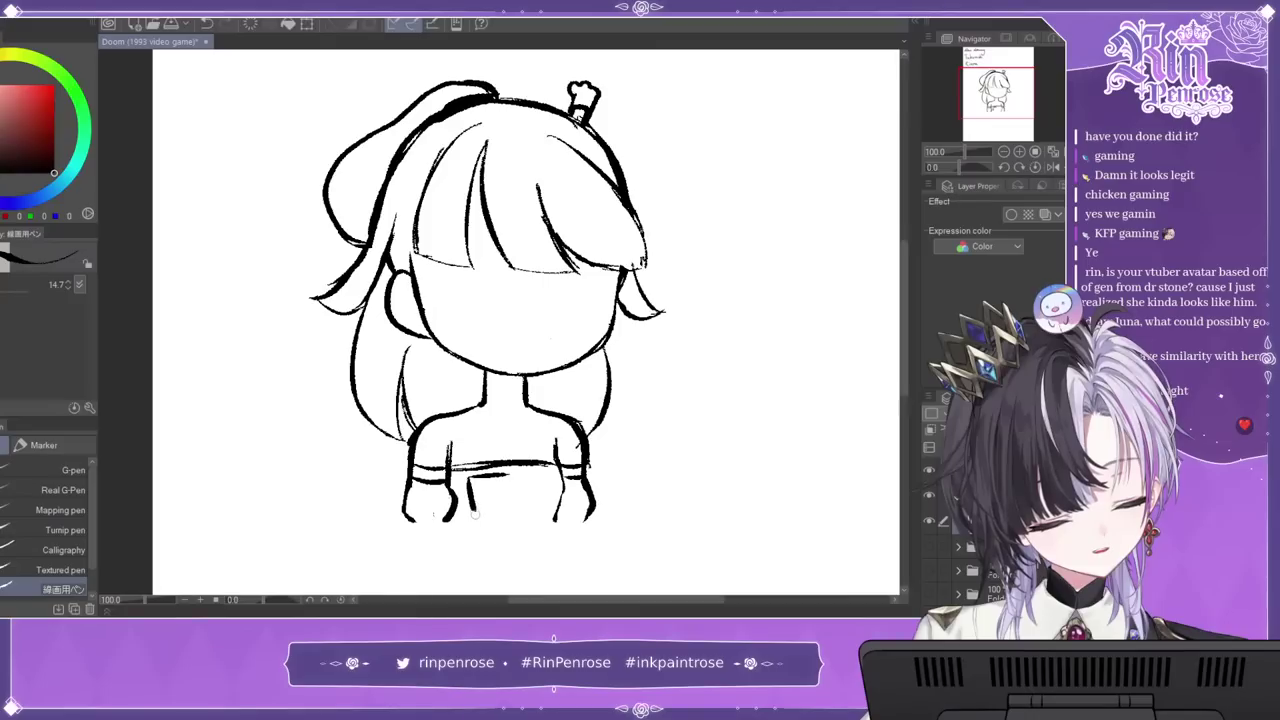
{"action": "left_click_drag", "start_coordinate": [510, 514], "coordinate": [508, 477]}
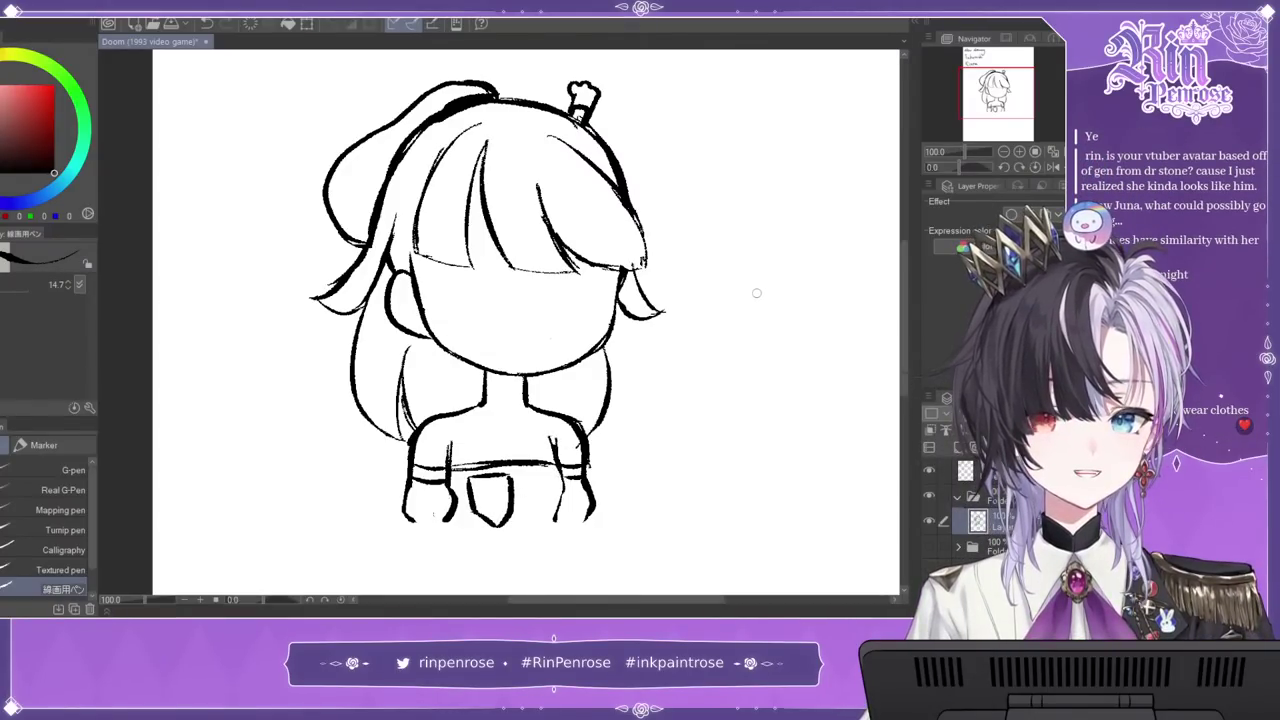
Step: Draw pointed teardrop shapes hanging on both sides of the neck and add an extra strand to the right side of the fringe
{"action": "left_click_drag", "start_coordinate": [999, 91], "coordinate": [1003, 88]}
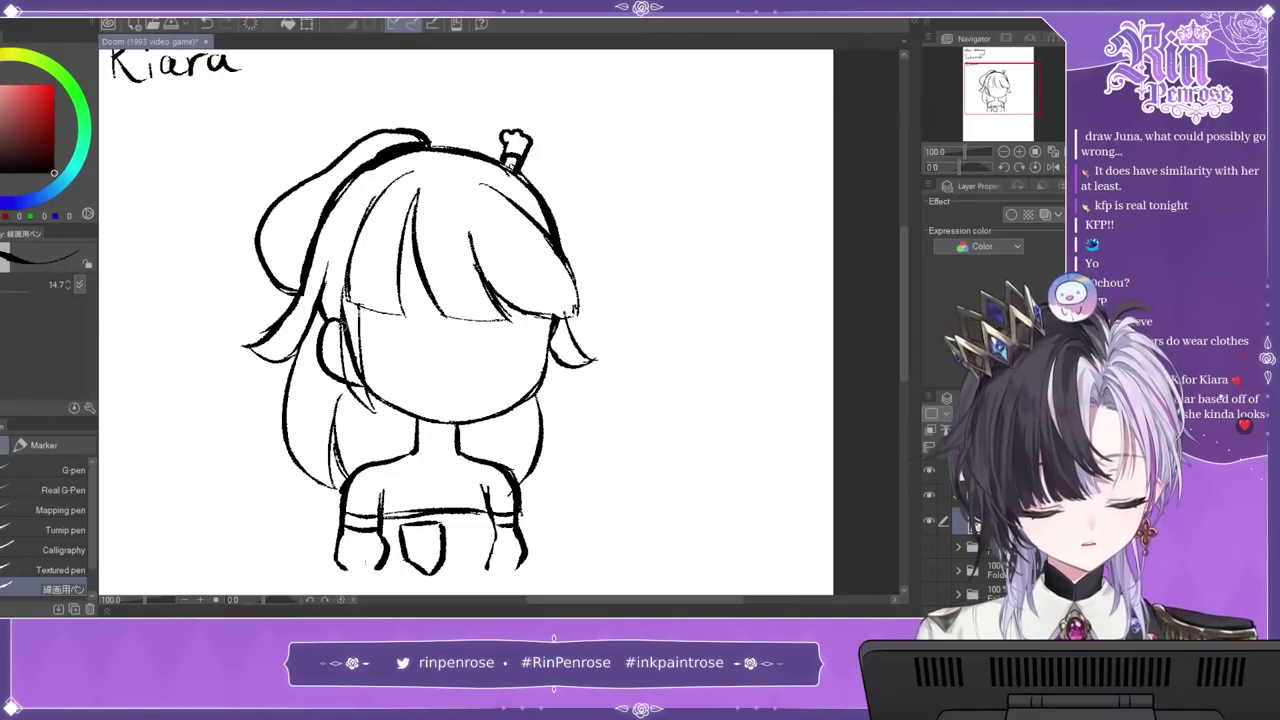
{"action": "key", "text": "ctrl+z"}
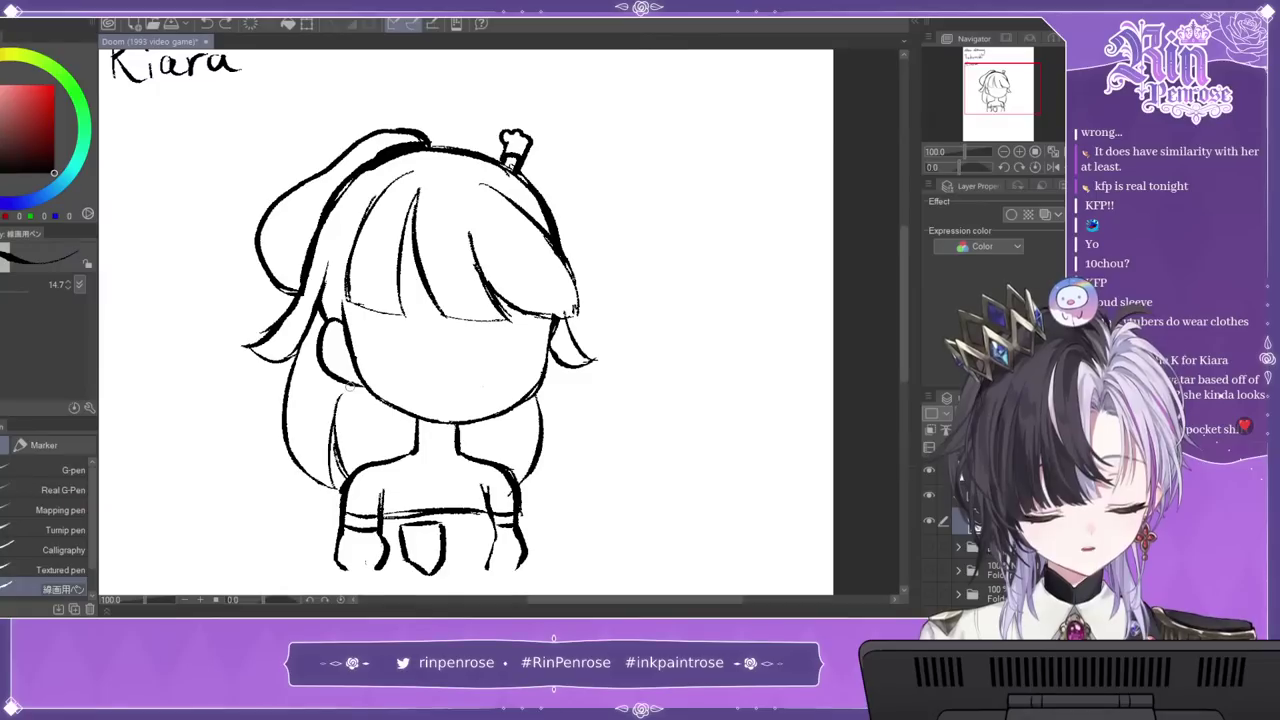
{"action": "mouse_move", "coordinate": [348, 397]}
{"action": "left_mouse_down"}
{"action": "mouse_move", "coordinate": [370, 453]}
{"action": "mouse_move", "coordinate": [381, 398]}
{"action": "mouse_move", "coordinate": [377, 442]}
{"action": "left_mouse_up"}
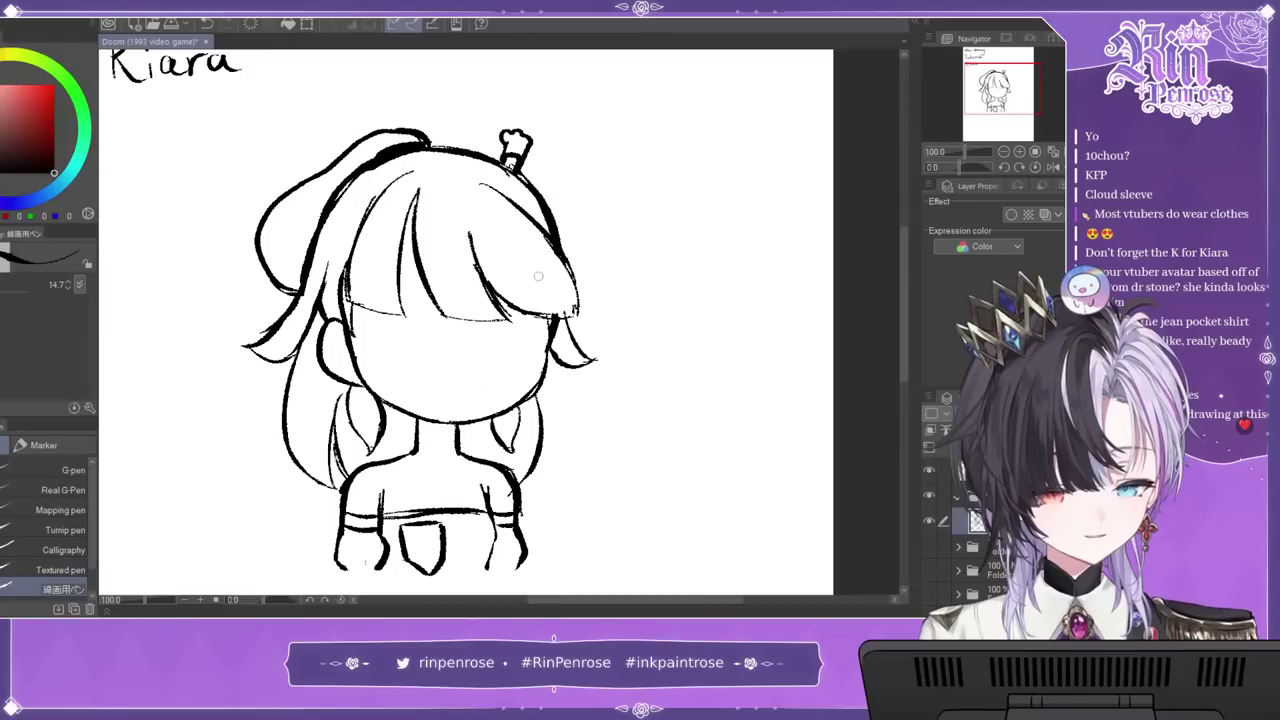
{"action": "left_click_drag", "start_coordinate": [560, 330], "coordinate": [594, 323]}
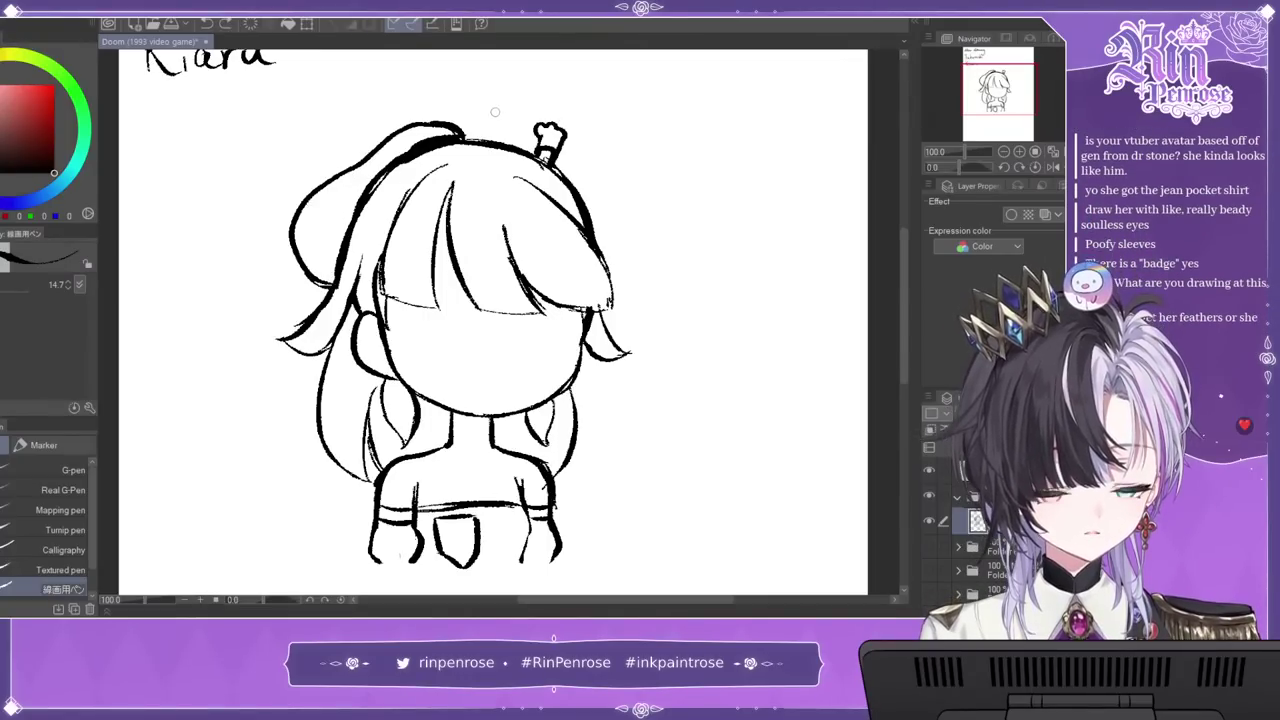
{"action": "mouse_move", "coordinate": [500, 300]}
{"action": "left_mouse_down"}
{"action": "mouse_move", "coordinate": [547, 205]}
{"action": "mouse_move", "coordinate": [492, 199]}
{"action": "mouse_move", "coordinate": [499, 309]}
{"action": "left_mouse_up"}
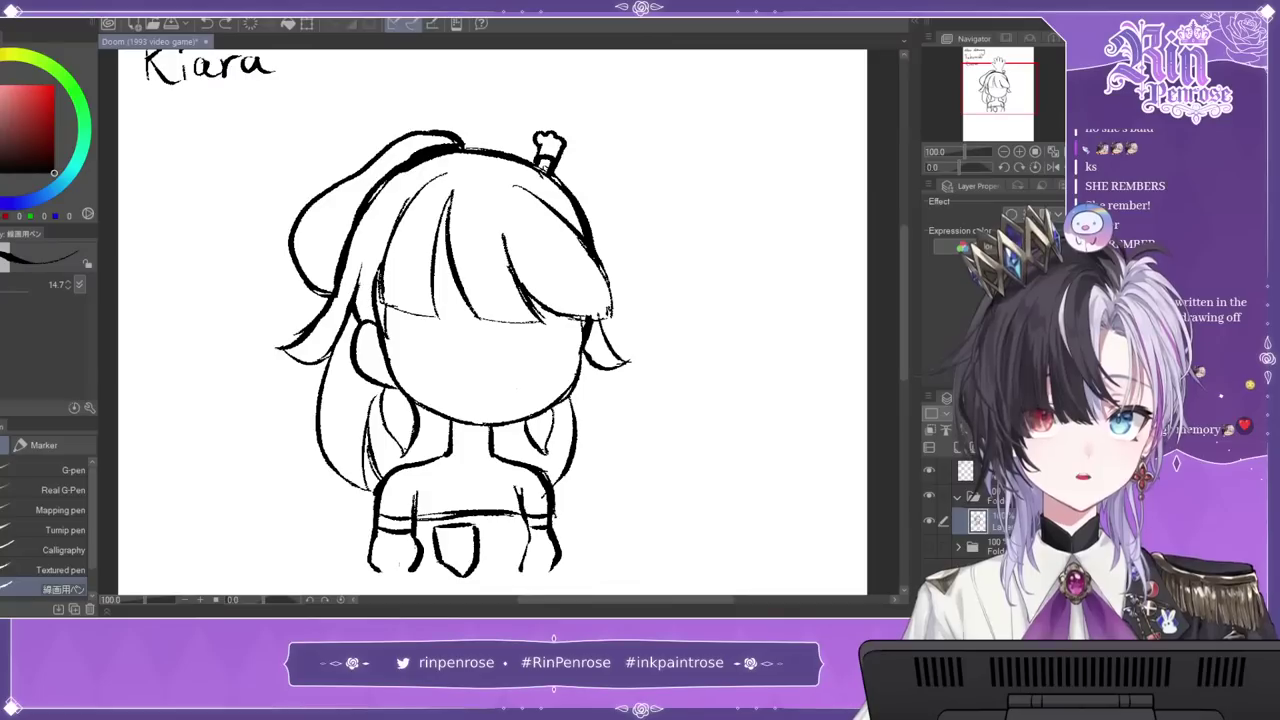
{"action": "left_click_drag", "start_coordinate": [446, 347], "coordinate": [458, 373]}
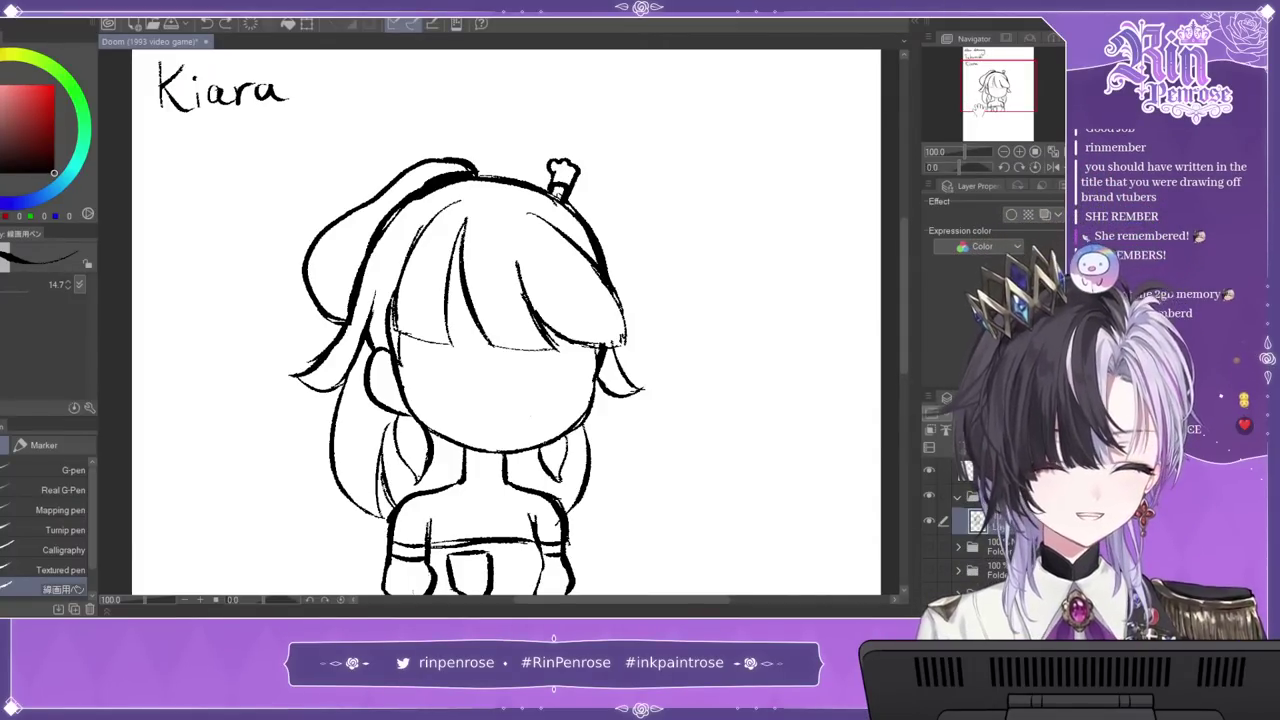
{"action": "left_click_drag", "start_coordinate": [557, 250], "coordinate": [605, 343]}
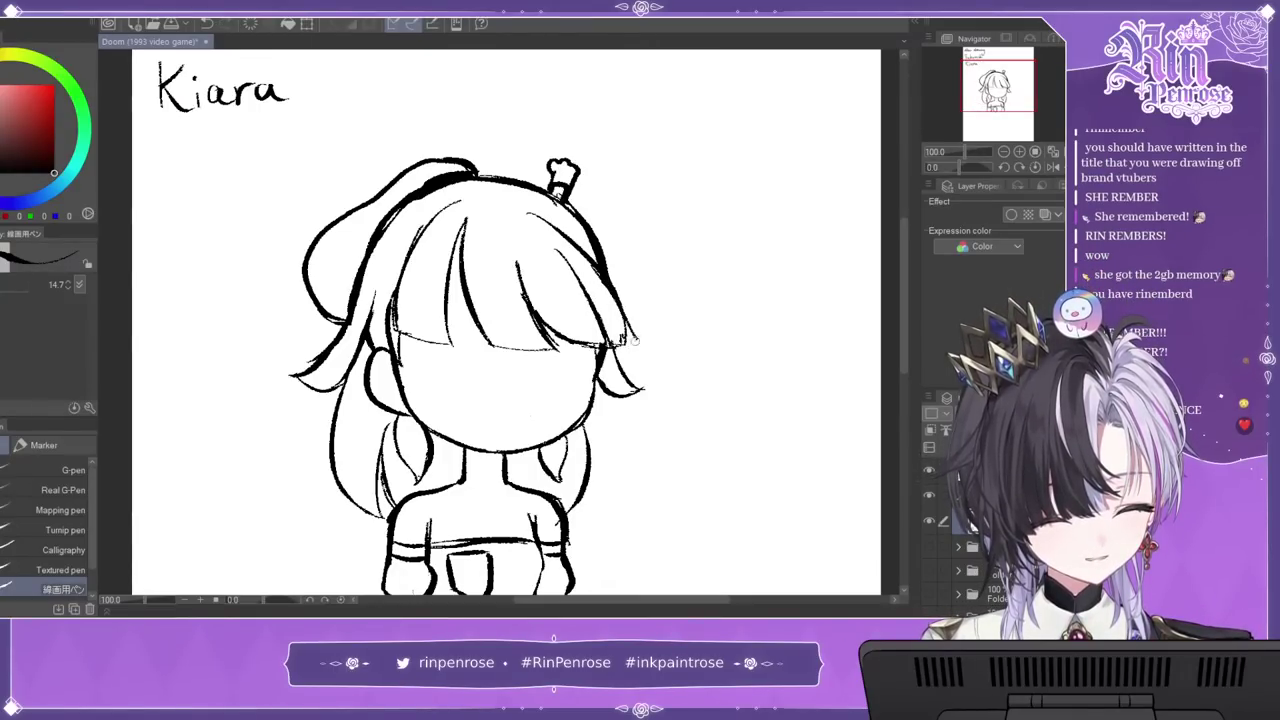
Step: Draw two solid black dot eyes and a small V-shaped smile on the face
{"action": "left_click", "coordinate": [1019, 163]}
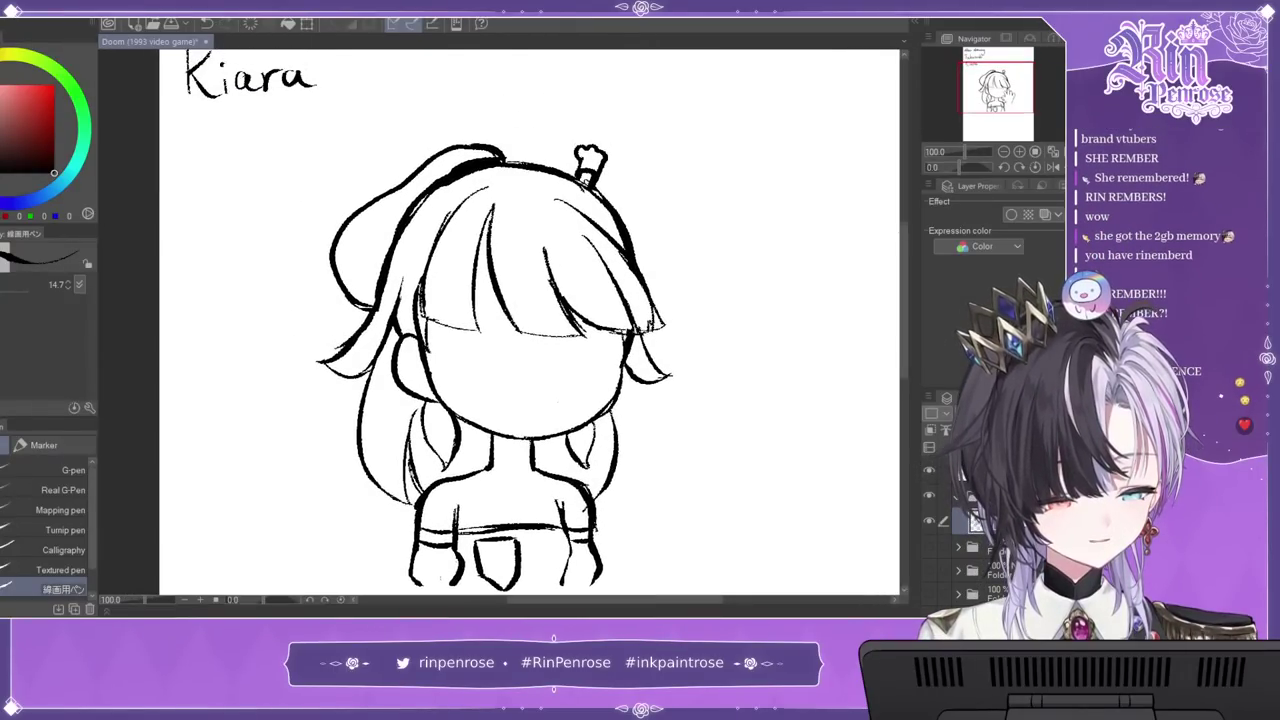
{"action": "left_click", "coordinate": [1005, 168]}
{"action": "key", "text": "ctrl+plus"}
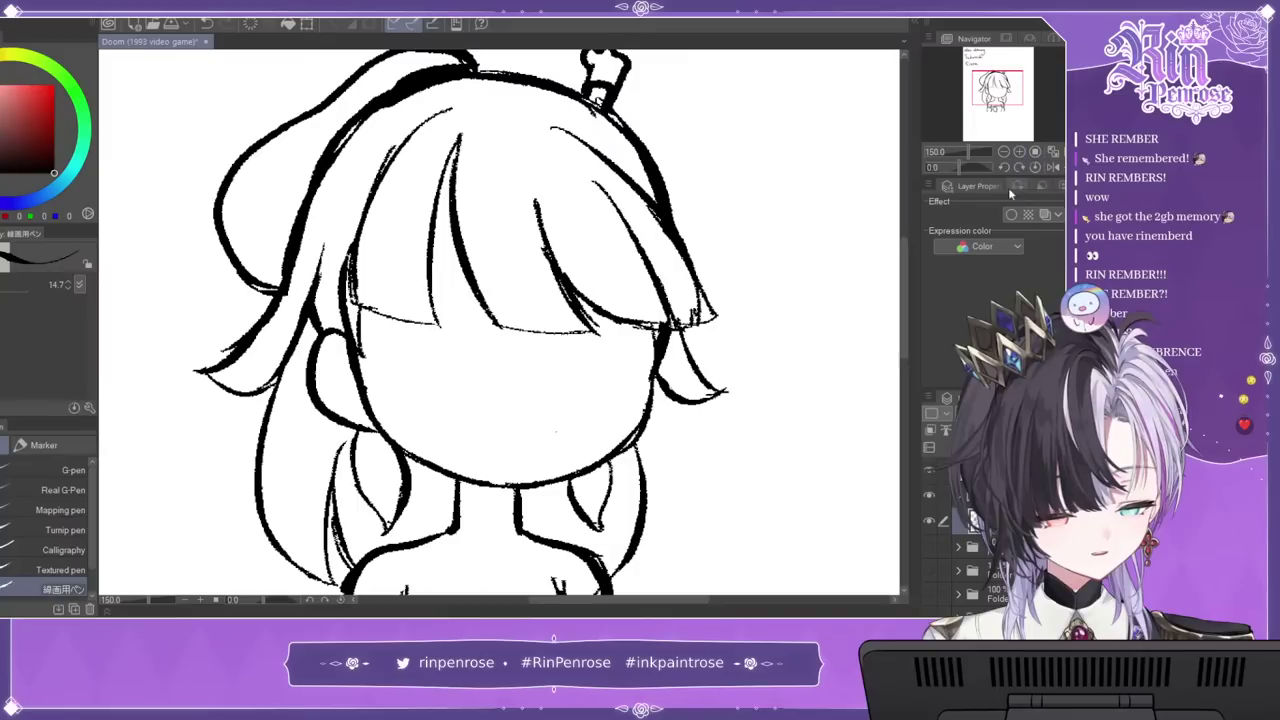
{"action": "left_click_drag", "start_coordinate": [584, 350], "coordinate": [593, 361]}
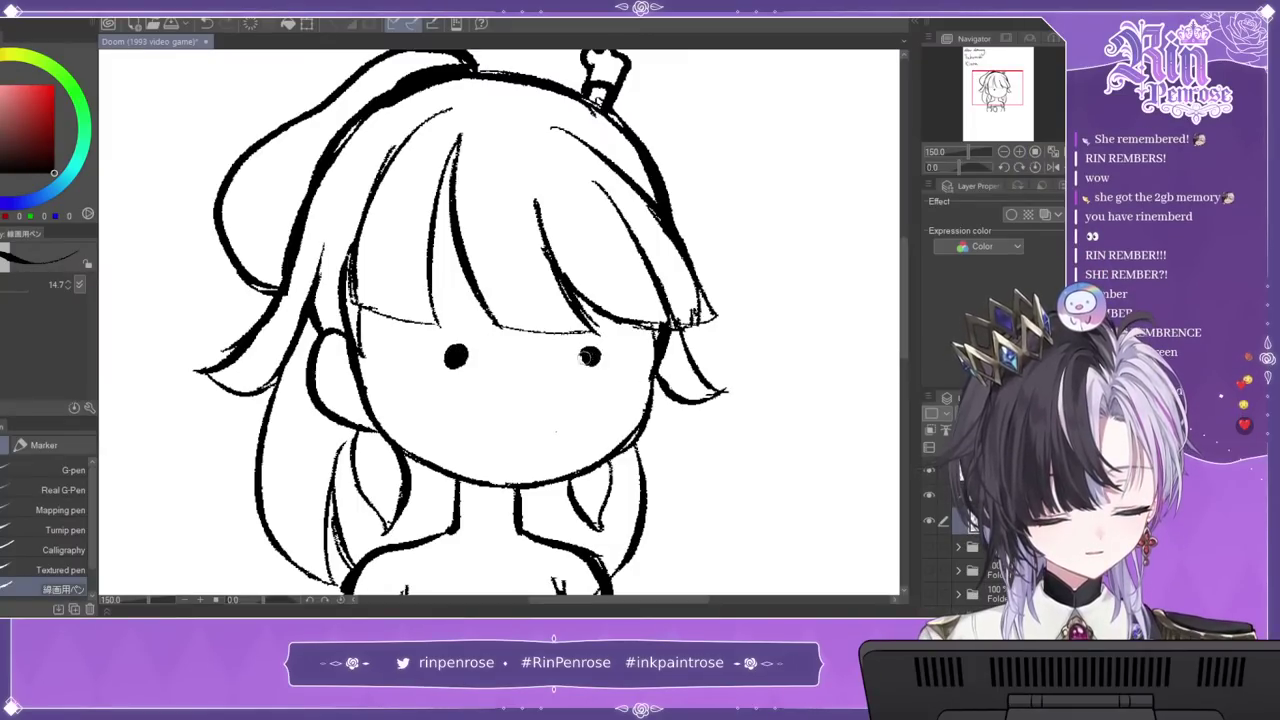
{"action": "left_click_drag", "start_coordinate": [514, 425], "coordinate": [547, 420]}
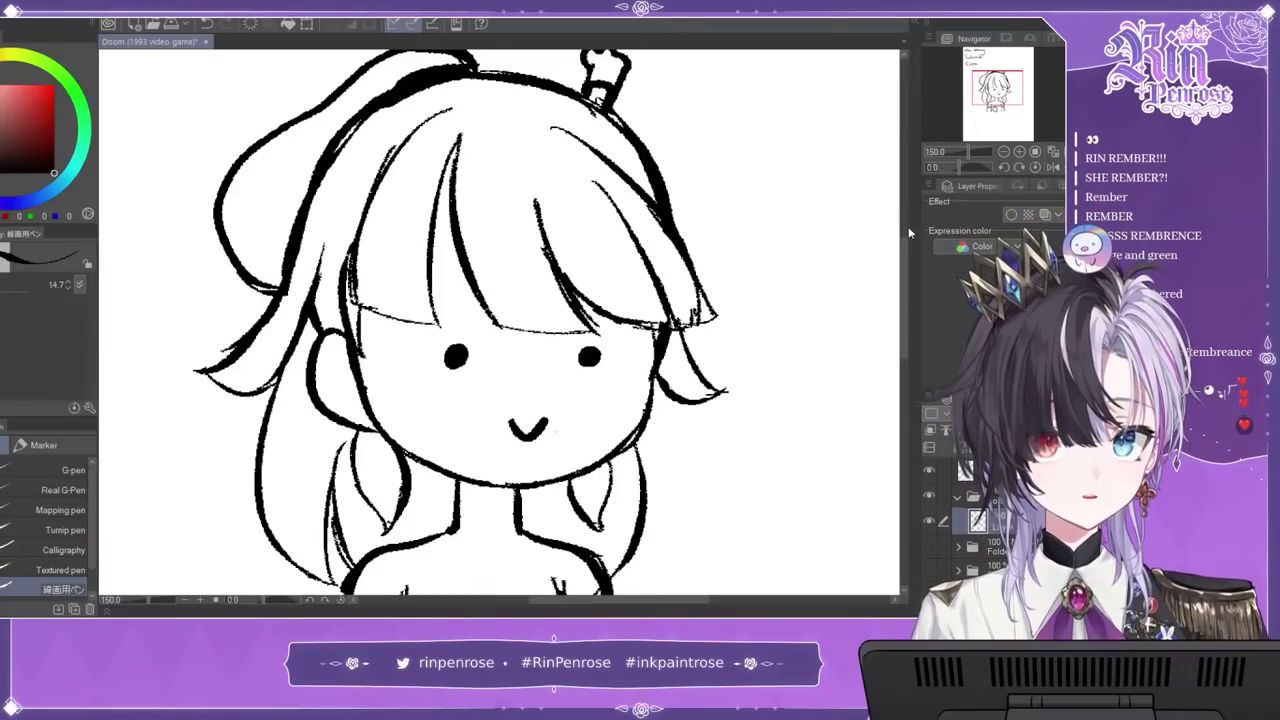
Step: Draw a double-lined choker around the neck and small brow marks just below the fringe
{"action": "key", "text": "ctrl+minus"}
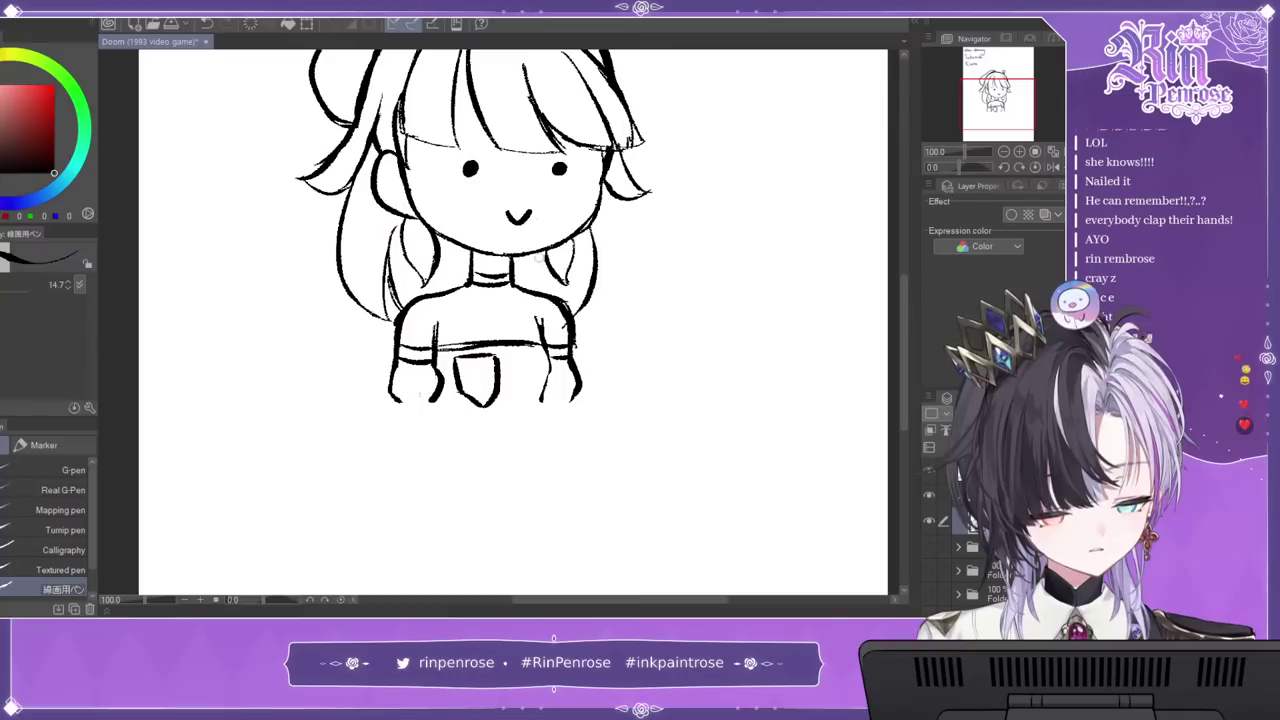
{"action": "mouse_move", "coordinate": [473, 332]}
{"action": "left_mouse_down"}
{"action": "mouse_move", "coordinate": [463, 400]}
{"action": "mouse_move", "coordinate": [418, 420]}
{"action": "left_mouse_up"}
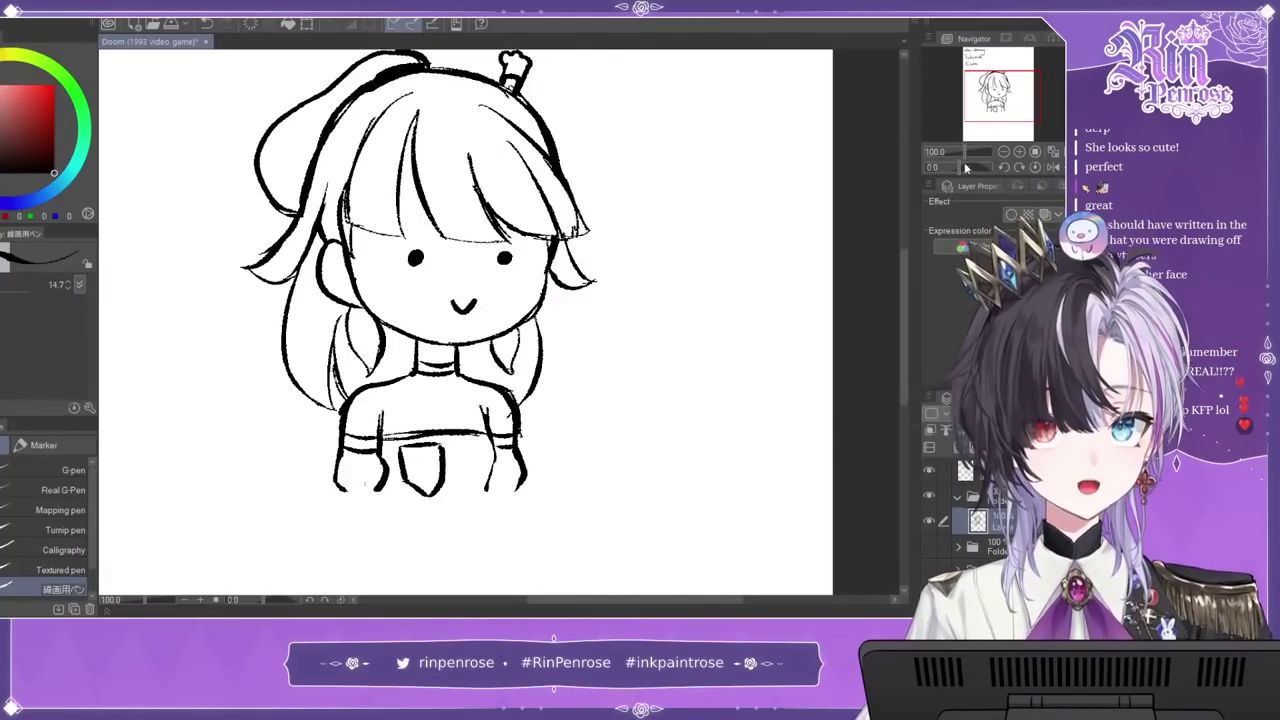
{"action": "left_click_drag", "start_coordinate": [492, 163], "coordinate": [527, 238]}
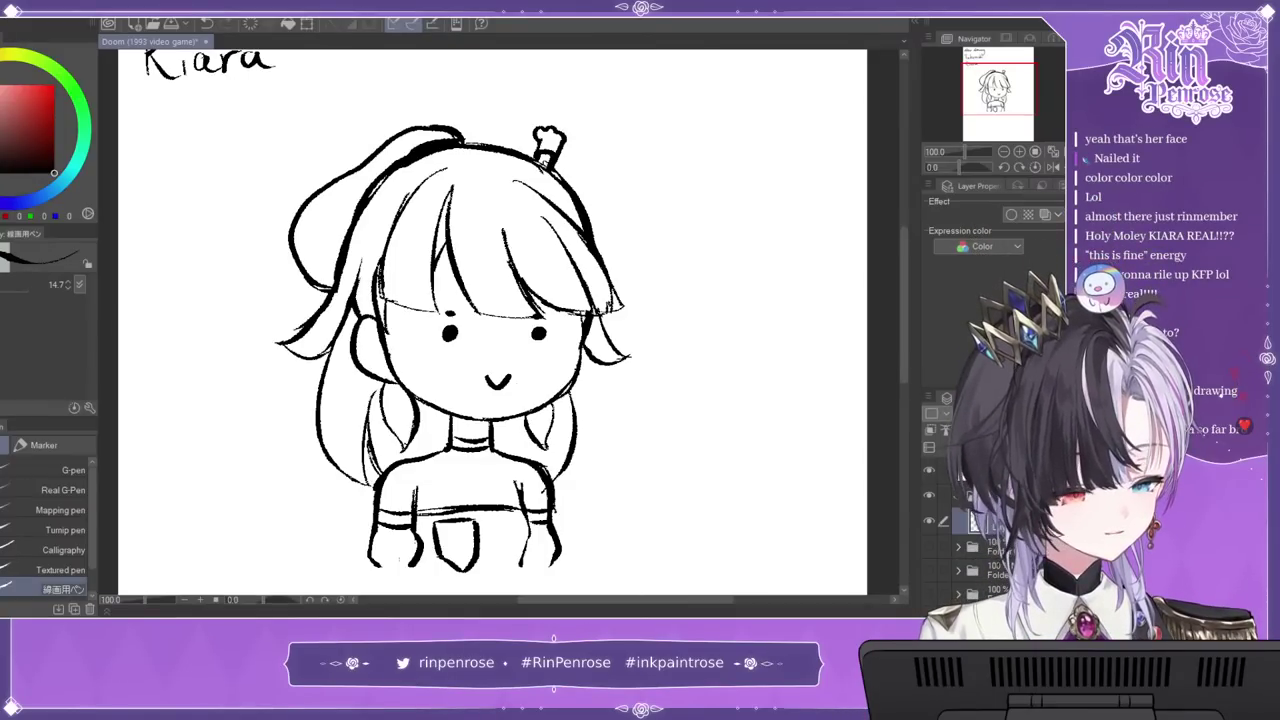
Step: On a new layer below the line art, fill the hair except the left tuft with orange (RGB 241, 130, 82), including the right fringe tip
{"action": "left_click", "coordinate": [25, 88]}
{"action": "left_click", "coordinate": [0, 105]}
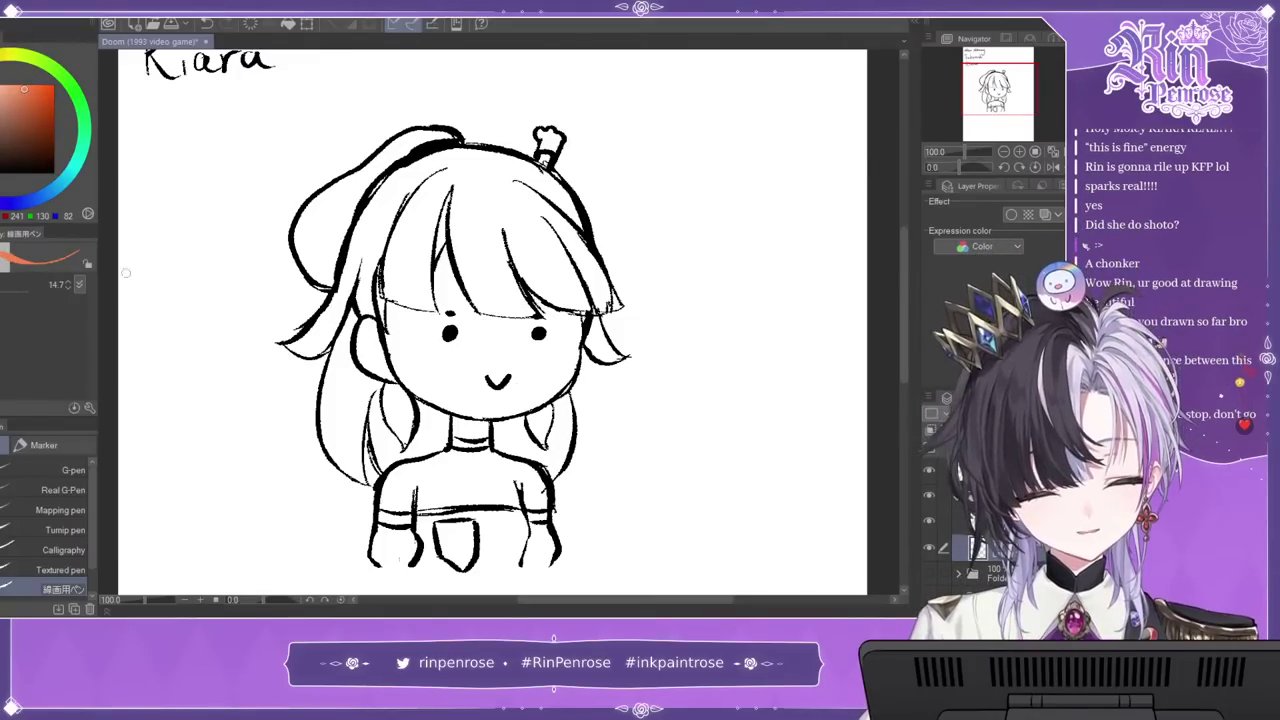
{"action": "key", "text": "g"}
{"action": "left_click", "coordinate": [351, 400]}
{"action": "left_click", "coordinate": [326, 323]}
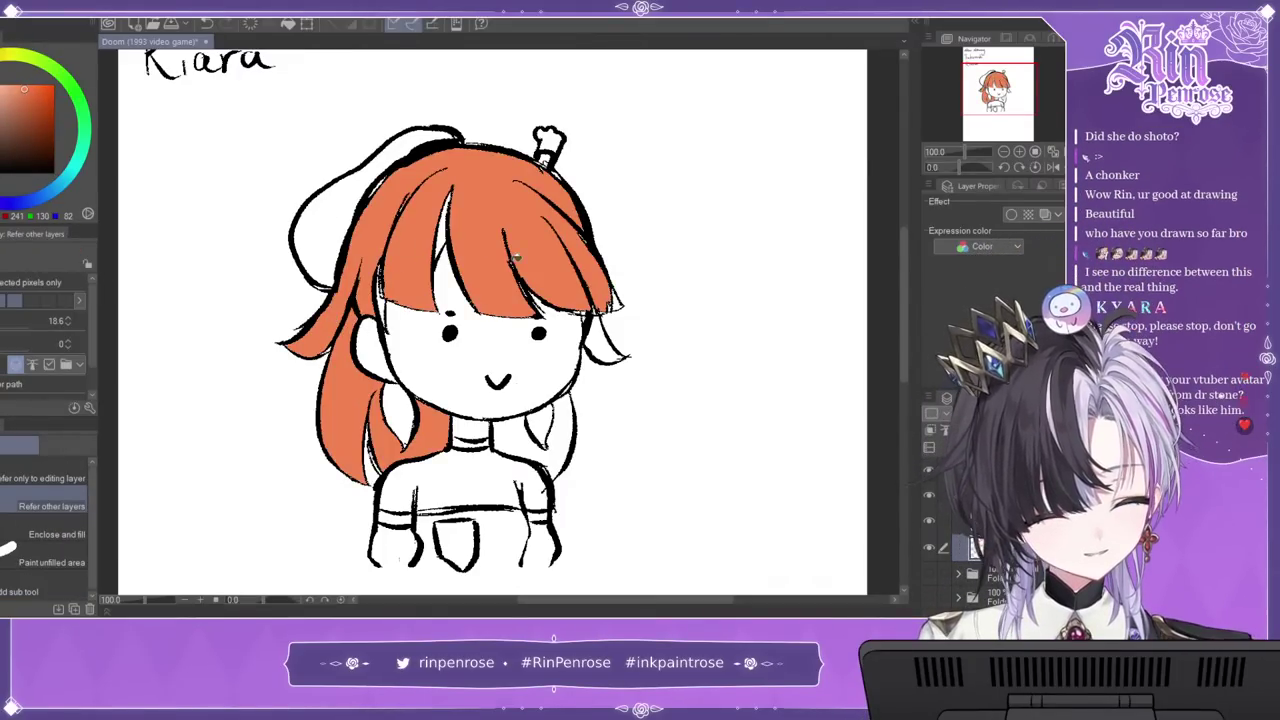
{"action": "left_click", "coordinate": [596, 354]}
{"action": "left_click", "coordinate": [550, 425]}
{"action": "left_click", "coordinate": [560, 450]}
{"action": "key", "text": "p"}
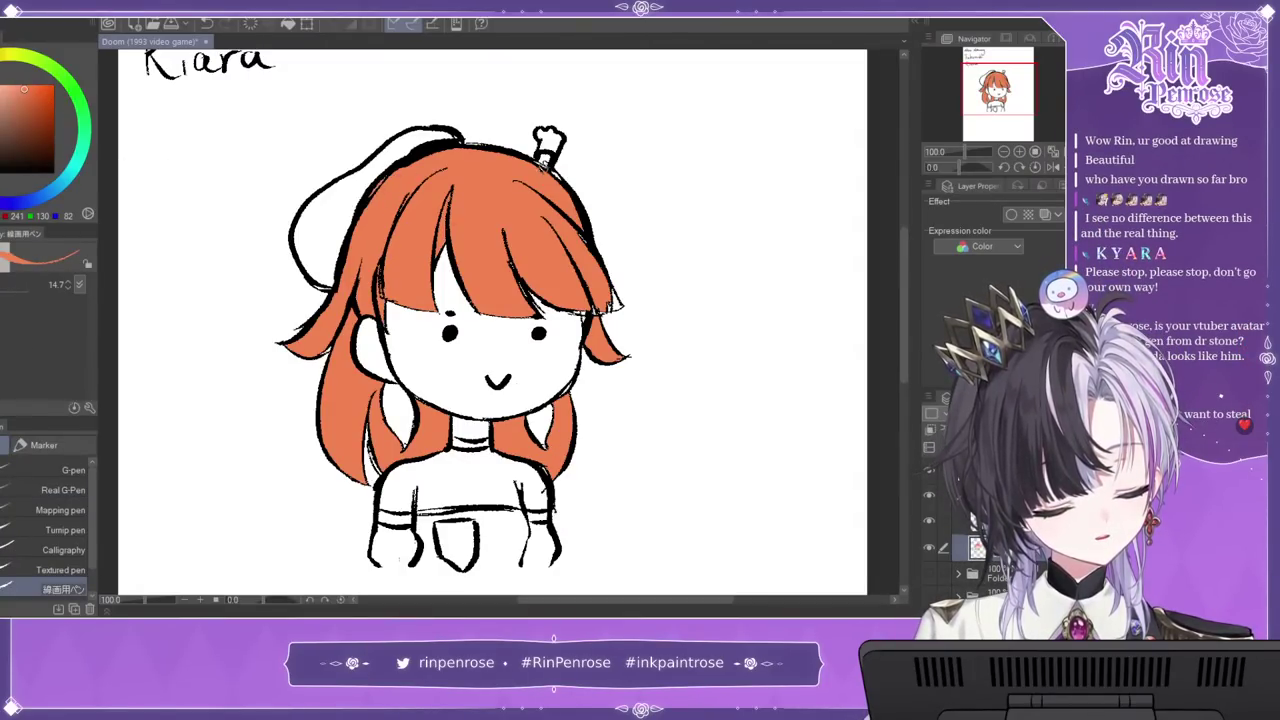
{"action": "mouse_move", "coordinate": [612, 296]}
{"action": "left_mouse_down"}
{"action": "mouse_move", "coordinate": [619, 307]}
{"action": "mouse_move", "coordinate": [584, 311]}
{"action": "left_mouse_up"}
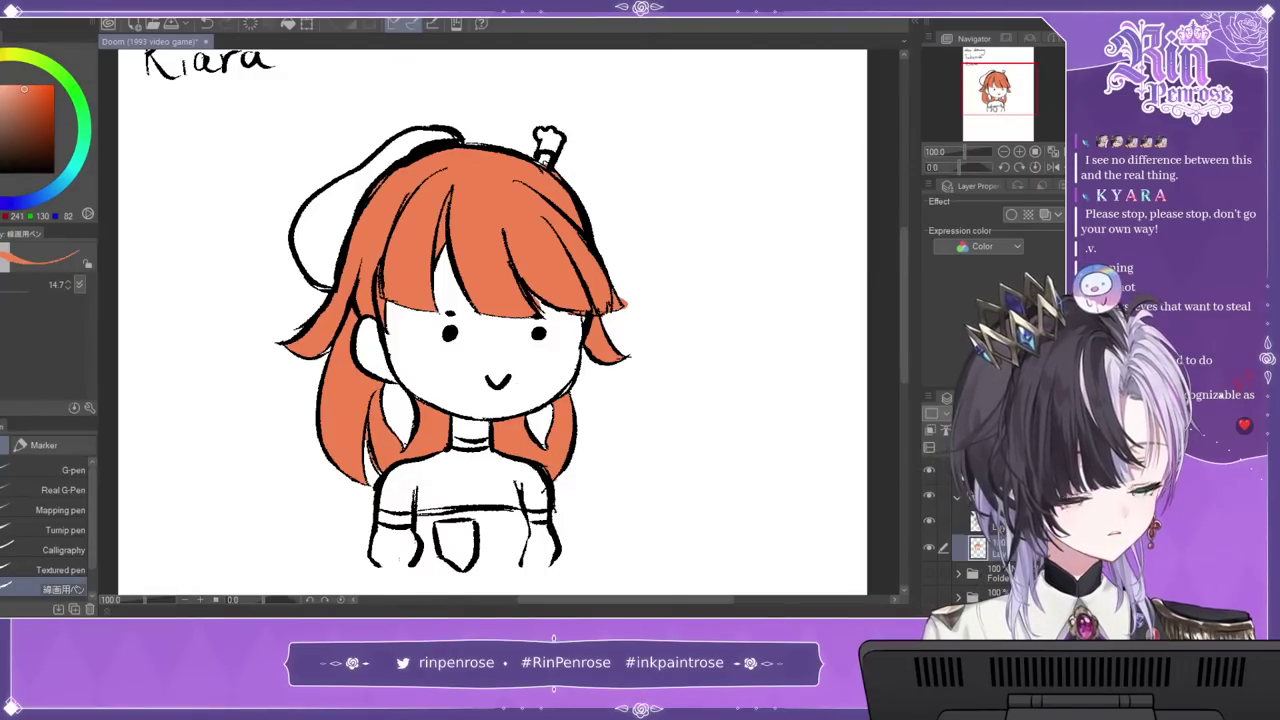
Step: Paint turquoise (RGB 42, 248, 211) streaks over the tips of the flicked locks and the long back hair on both sides
{"action": "left_click_drag", "start_coordinate": [62, 188], "coordinate": [80, 153]}
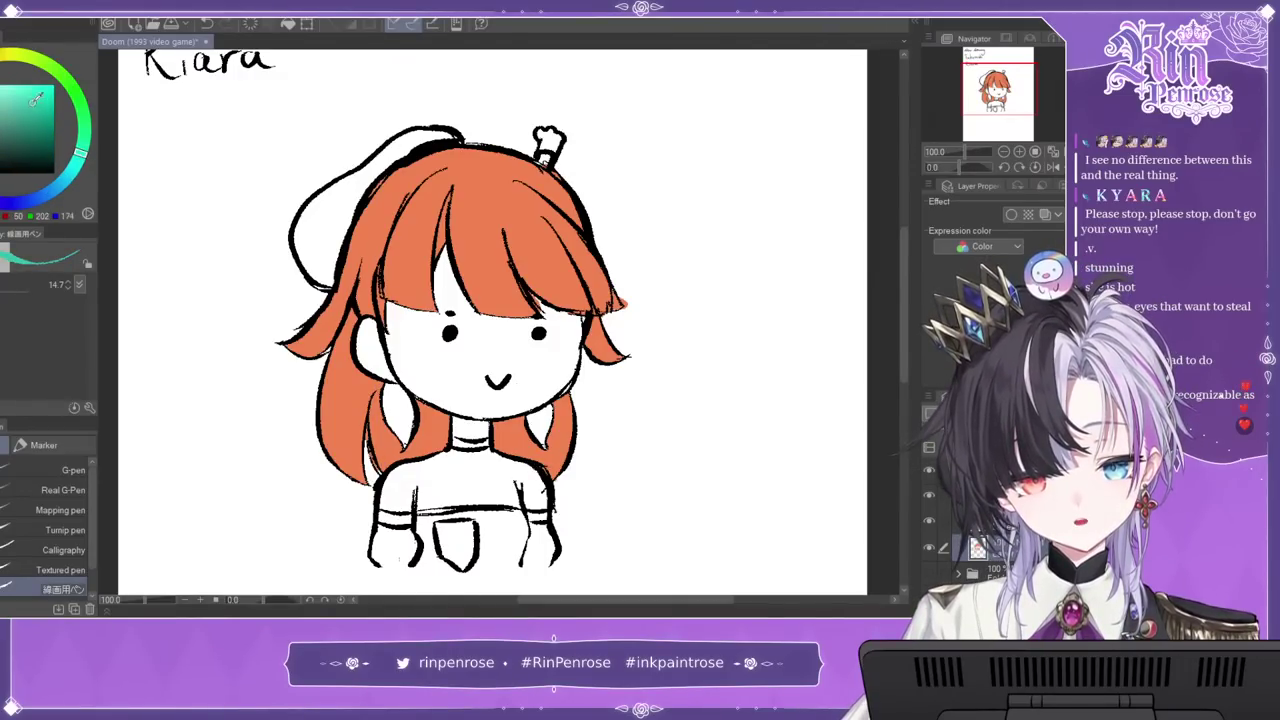
{"action": "left_click_drag", "start_coordinate": [36, 101], "coordinate": [38, 88]}
{"action": "left_click_drag", "start_coordinate": [330, 372], "coordinate": [355, 482]}
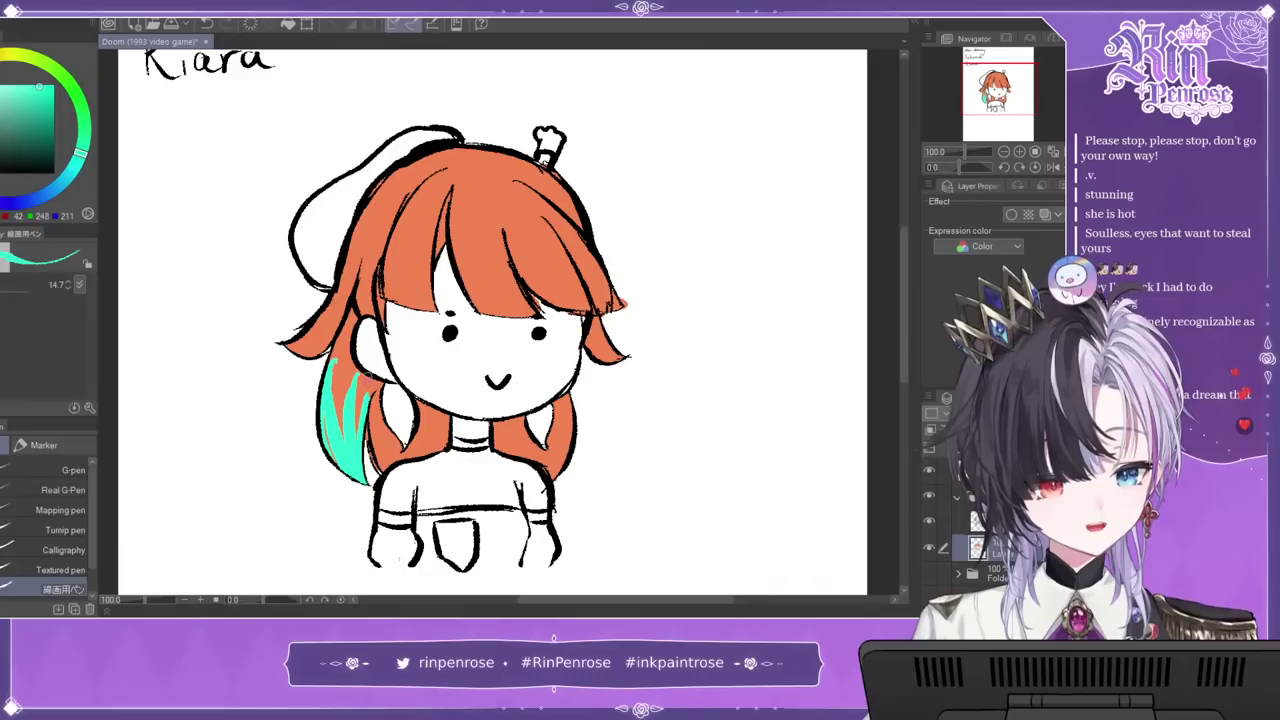
{"action": "mouse_move", "coordinate": [340, 282]}
{"action": "left_mouse_down"}
{"action": "mouse_move", "coordinate": [298, 345]}
{"action": "mouse_move", "coordinate": [310, 362]}
{"action": "mouse_move", "coordinate": [287, 350]}
{"action": "left_mouse_up"}
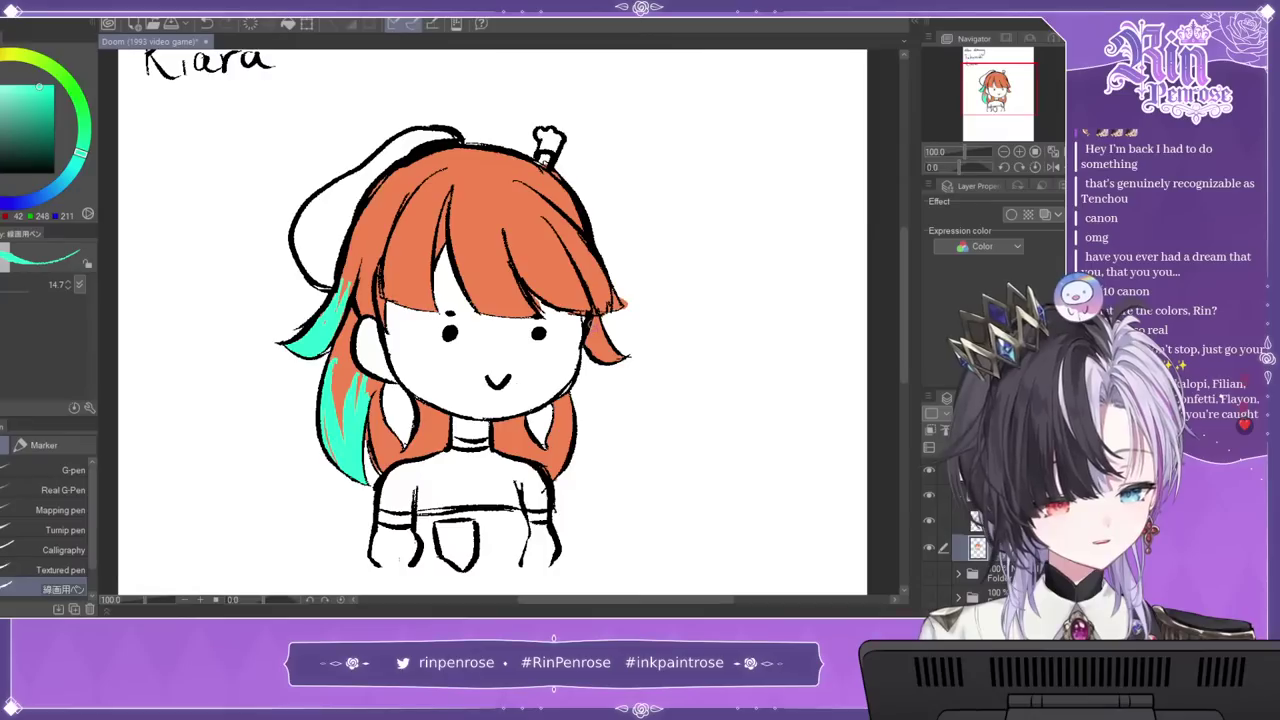
{"action": "left_click_drag", "start_coordinate": [592, 326], "coordinate": [614, 358]}
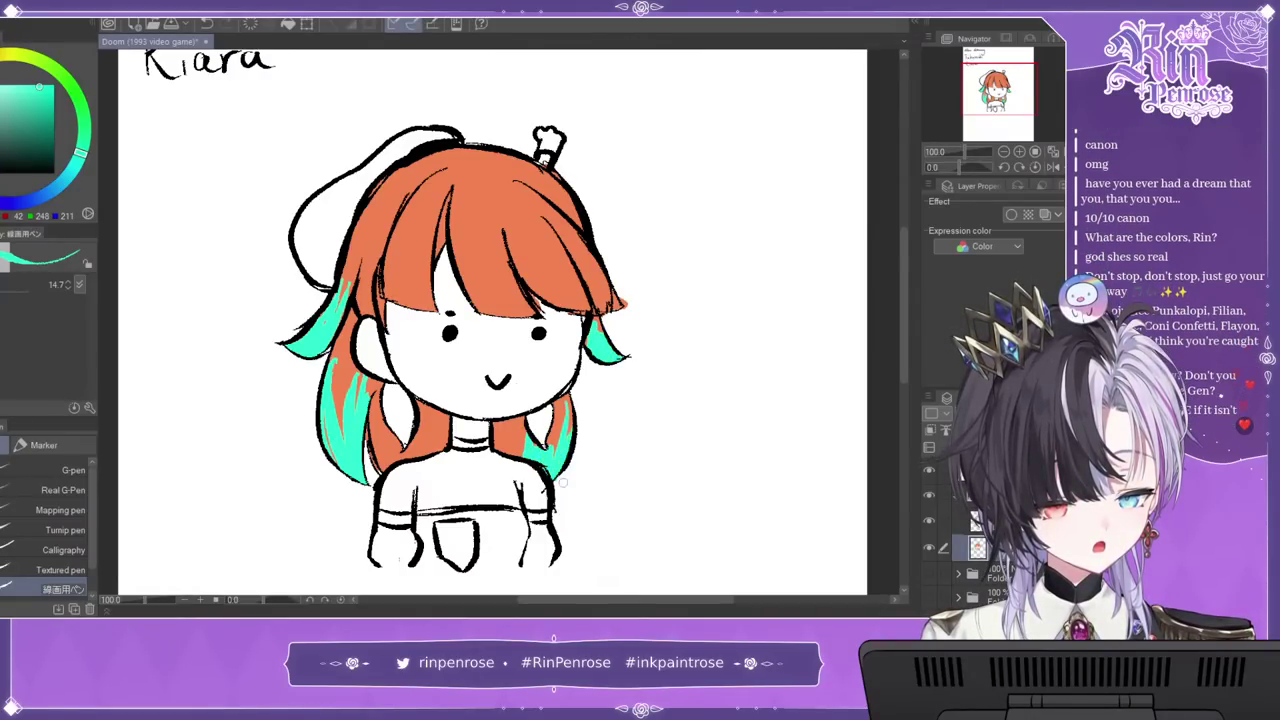
Step: Paint turquoise streaks into the hair beside the neck and up from the fringe tips, including the right fringe tip
{"action": "left_click_drag", "start_coordinate": [498, 436], "coordinate": [524, 454]}
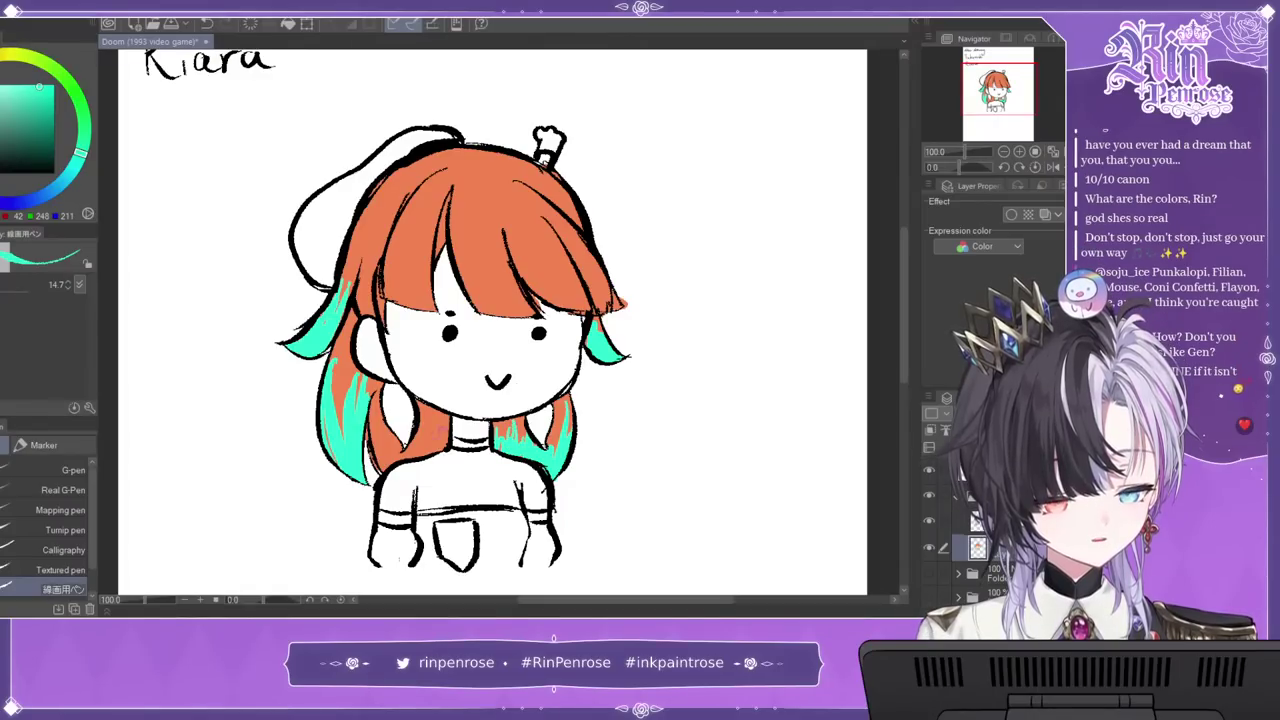
{"action": "left_click_drag", "start_coordinate": [420, 426], "coordinate": [435, 453]}
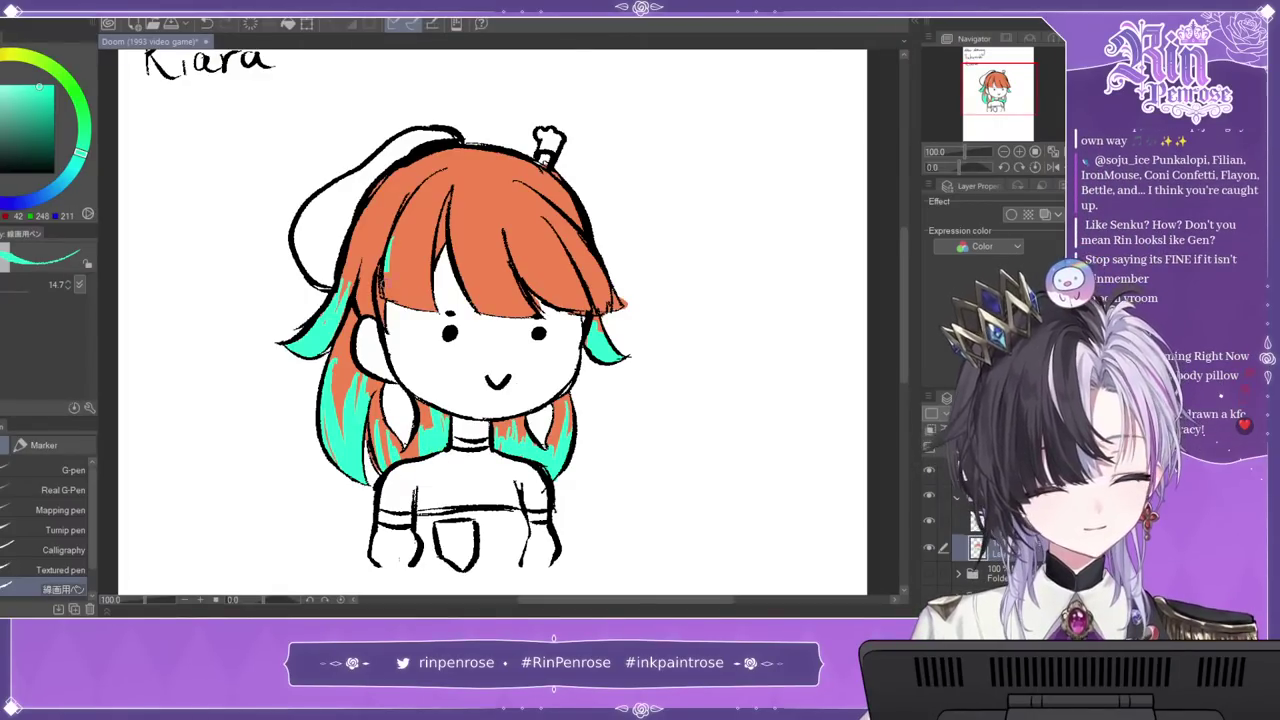
{"action": "left_click_drag", "start_coordinate": [386, 258], "coordinate": [392, 300]}
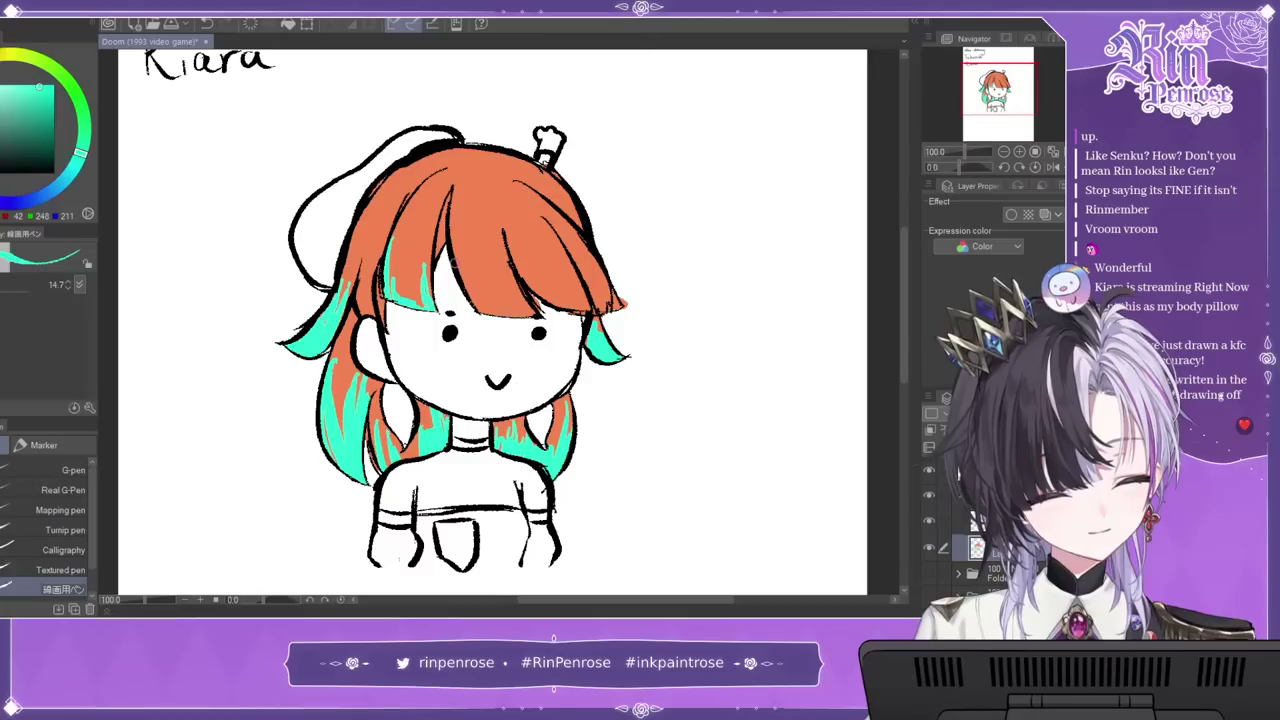
{"action": "left_click_drag", "start_coordinate": [458, 272], "coordinate": [492, 315]}
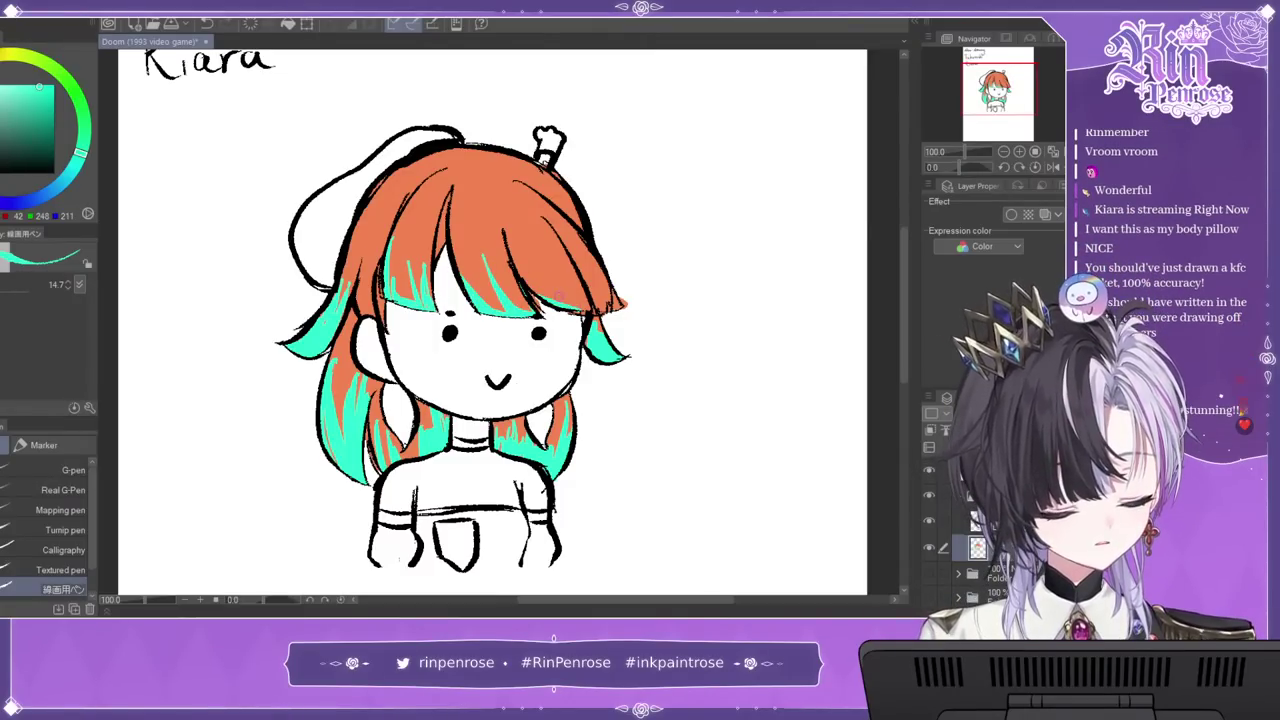
{"action": "left_click_drag", "start_coordinate": [604, 298], "coordinate": [625, 306]}
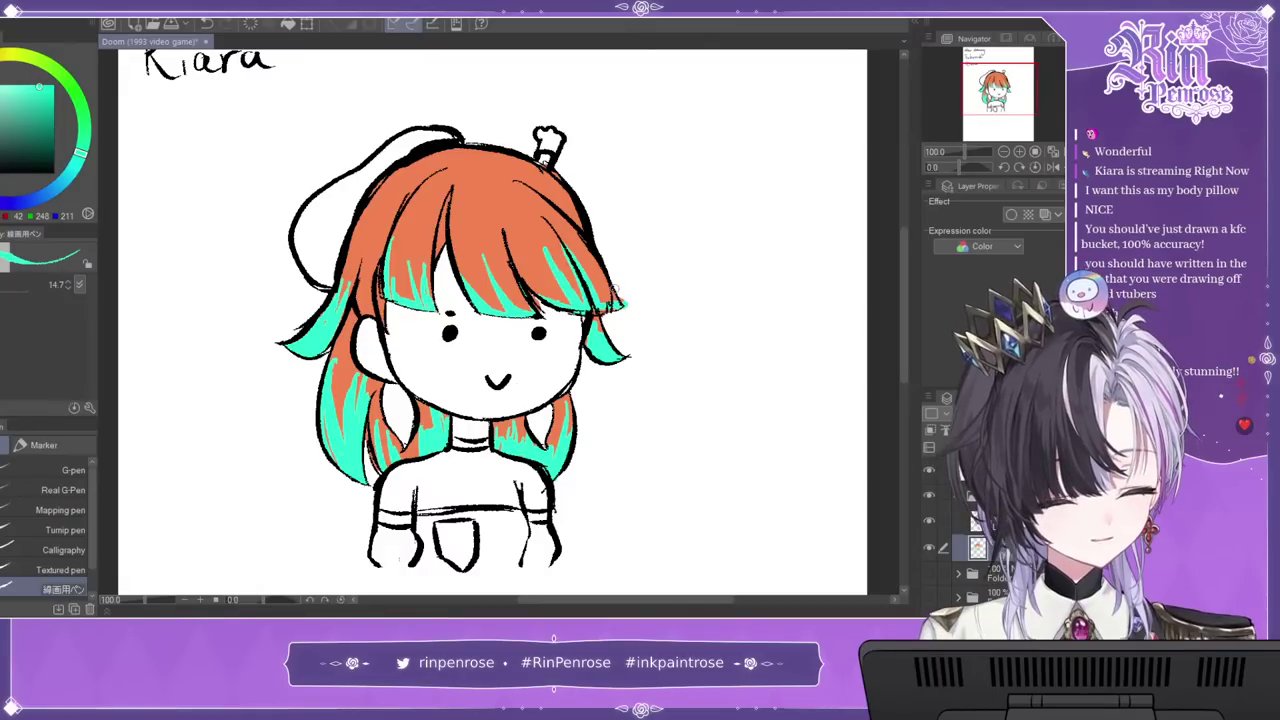
Step: Colour the band of the small chef-hat pin and fill the large hat with red (RGB 248, 73, 42)
{"action": "left_click", "coordinate": [1, 81]}
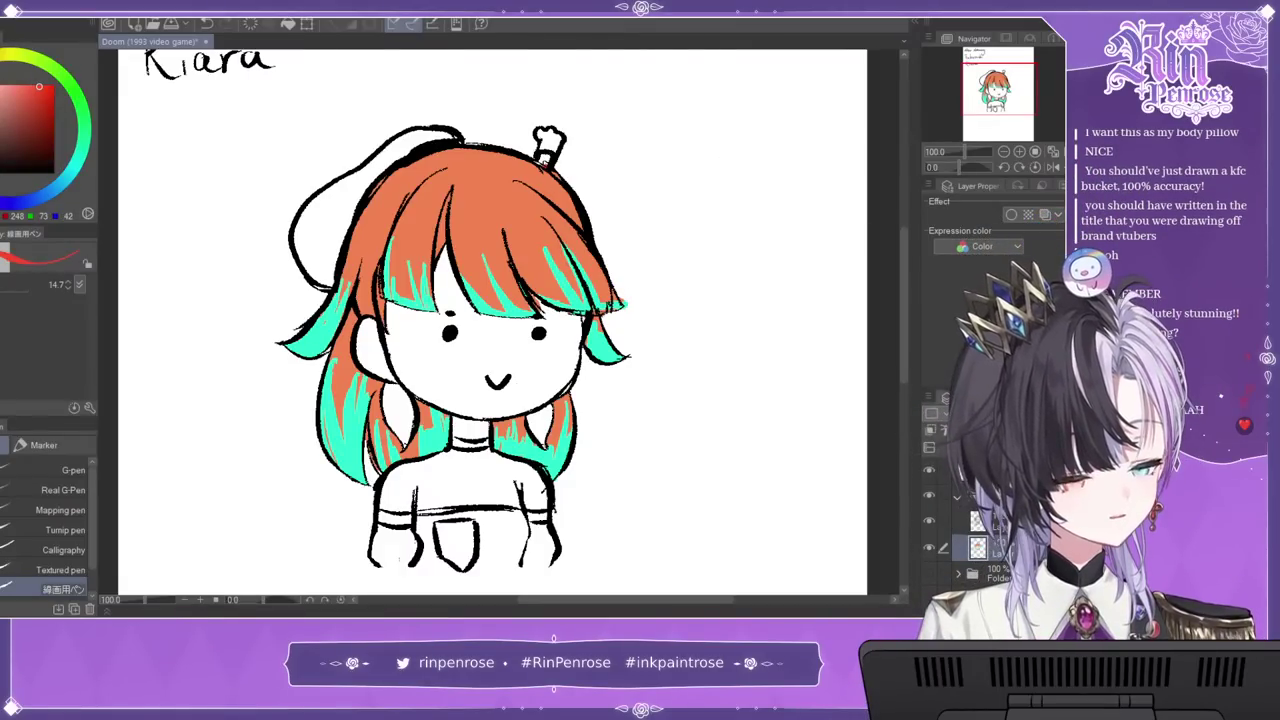
{"action": "left_click_drag", "start_coordinate": [545, 159], "coordinate": [541, 165]}
{"action": "key", "text": "g"}
{"action": "left_click", "coordinate": [346, 219]}
Step: Close the bottom of the torso with a red line, and fill the dress and lower sleeves with orange (RGB 248, 120, 42)
{"action": "left_click_drag", "start_coordinate": [492, 523], "coordinate": [512, 463]}
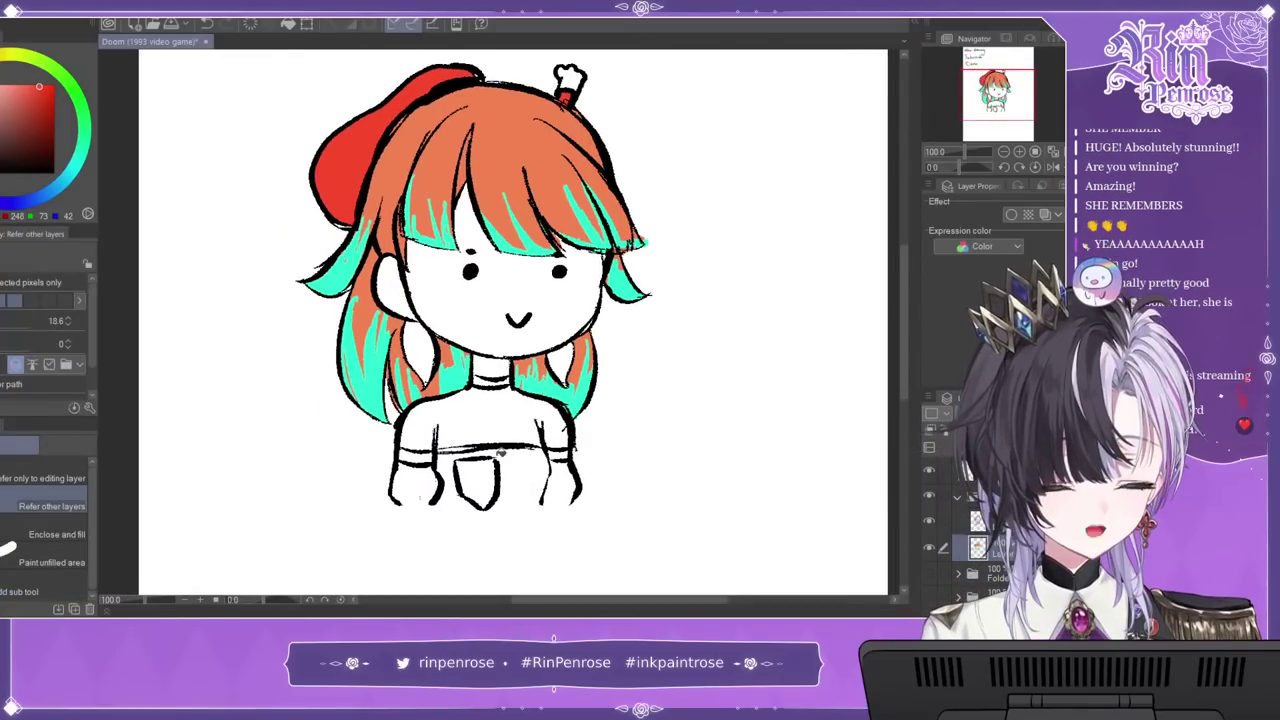
{"action": "key", "text": "p"}
{"action": "left_click_drag", "start_coordinate": [442, 505], "coordinate": [575, 503]}
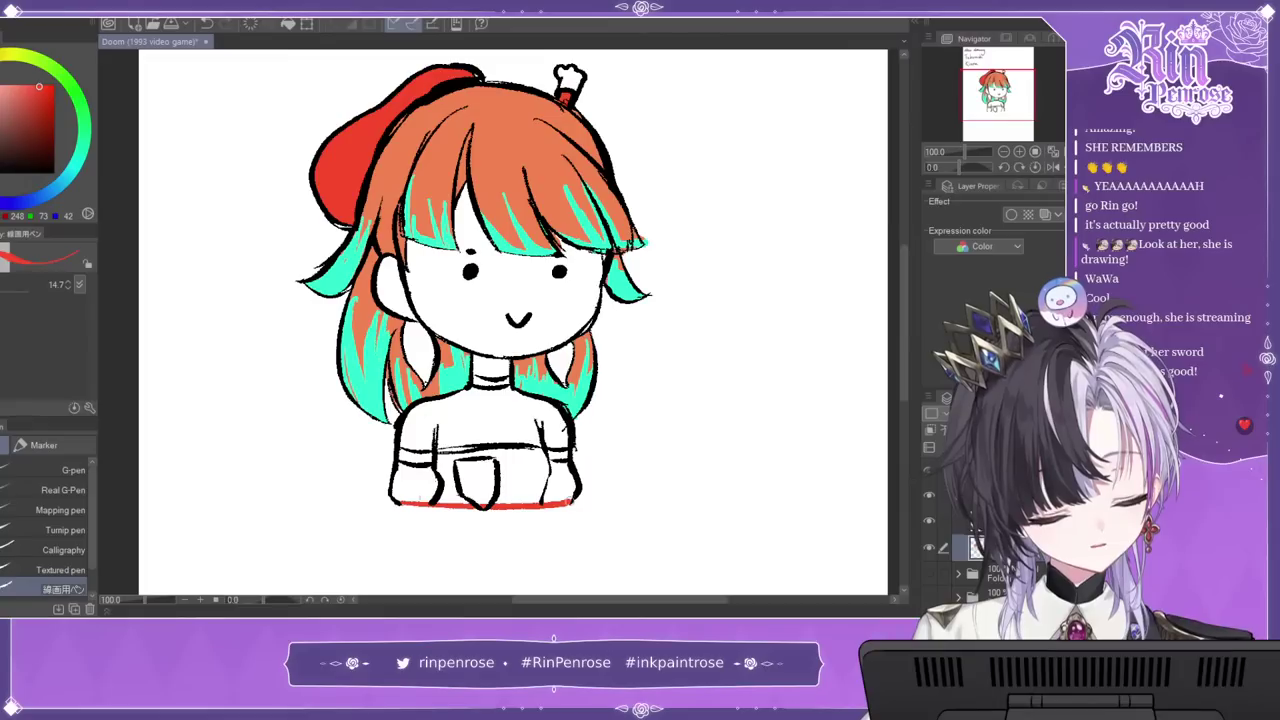
{"action": "key", "text": "g"}
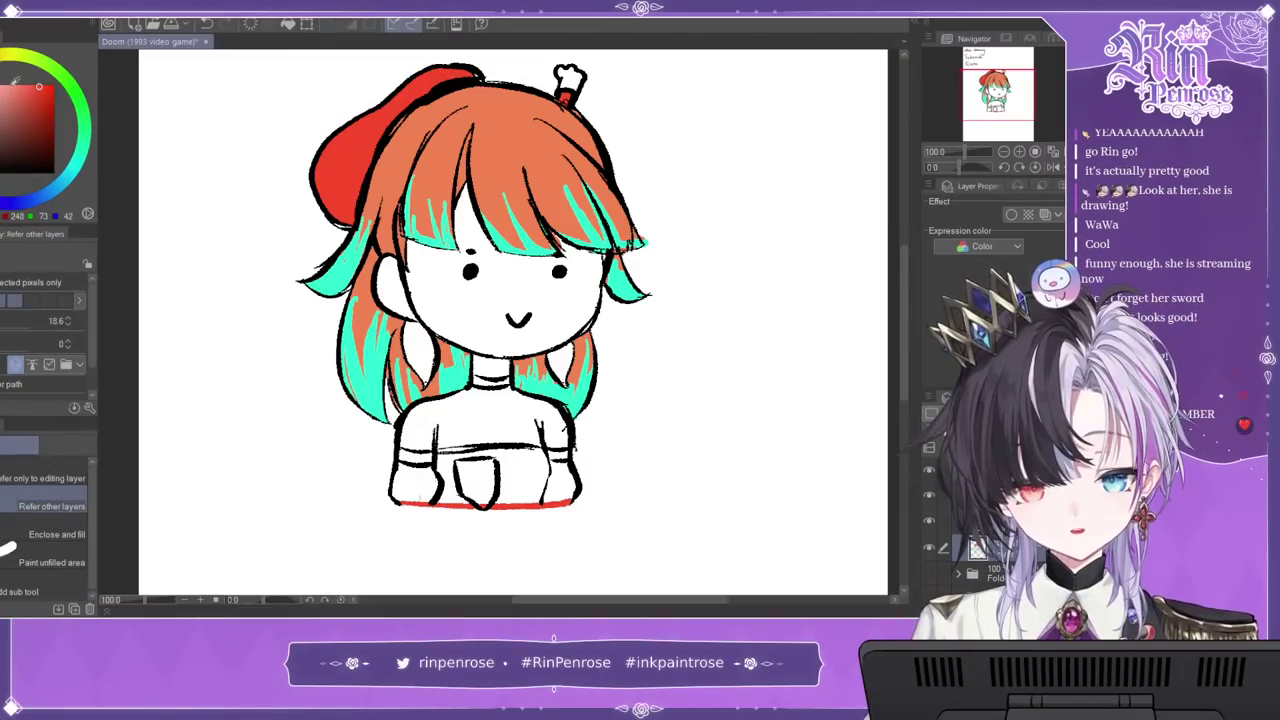
{"action": "left_click", "coordinate": [1, 68]}
{"action": "mouse_move", "coordinate": [417, 481]}
{"action": "left_mouse_down"}
{"action": "mouse_move", "coordinate": [452, 495]}
{"action": "mouse_move", "coordinate": [589, 481]}
{"action": "left_mouse_up"}
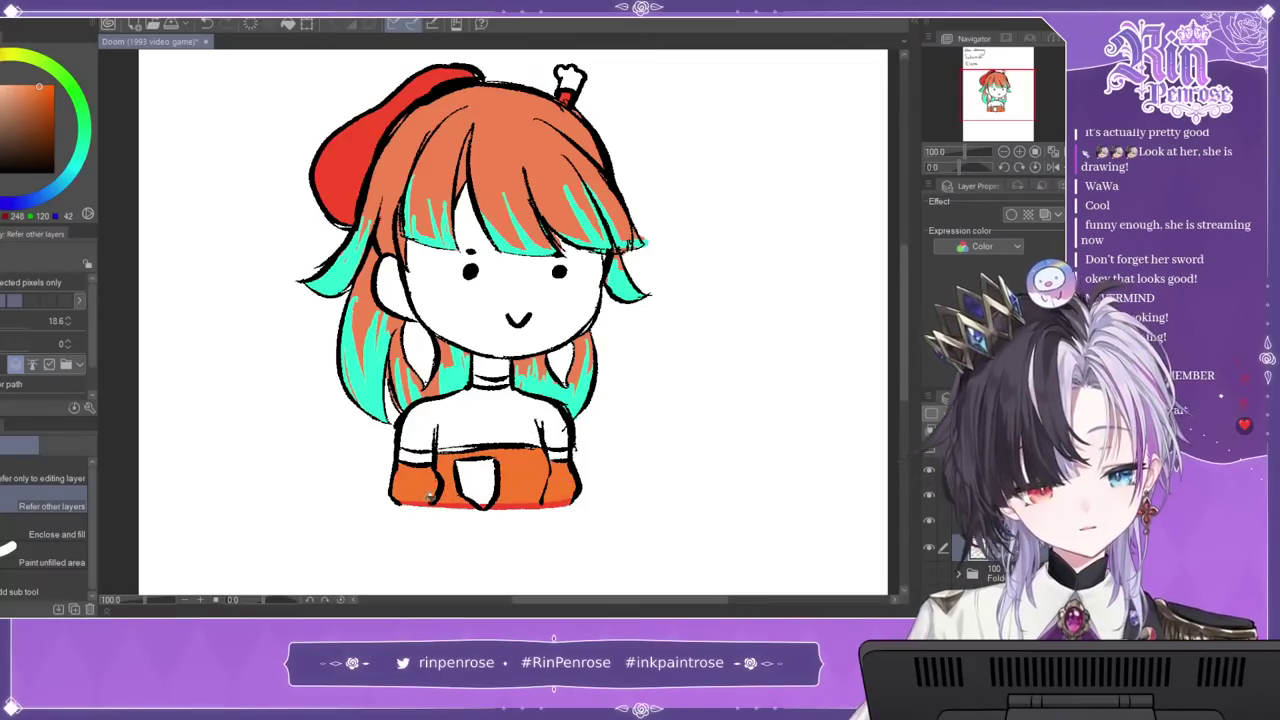
Step: Fill the chest pocket, the choker and both armbands with dark blue (RGB 44, 32, 125)
{"action": "left_click", "coordinate": [33, 201]}
{"action": "left_click", "coordinate": [23, 161]}
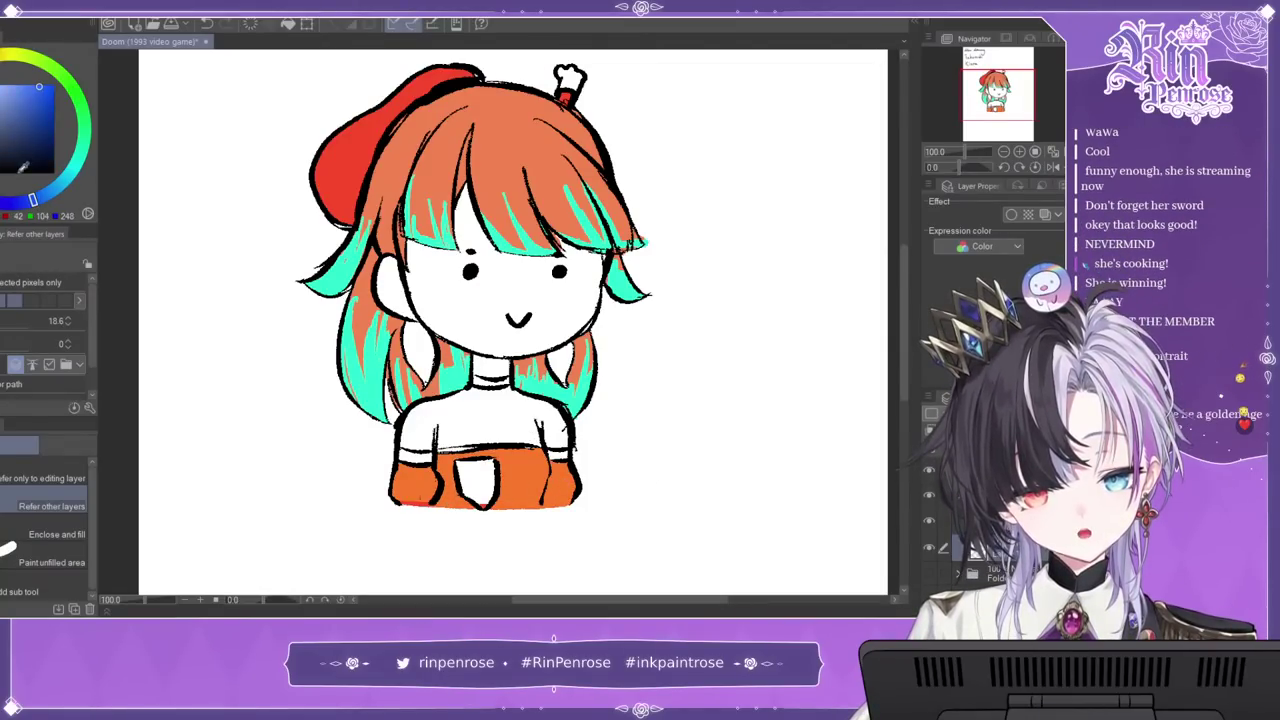
{"action": "left_click", "coordinate": [2, 203]}
{"action": "left_click", "coordinate": [31, 129]}
{"action": "left_click", "coordinate": [469, 478]}
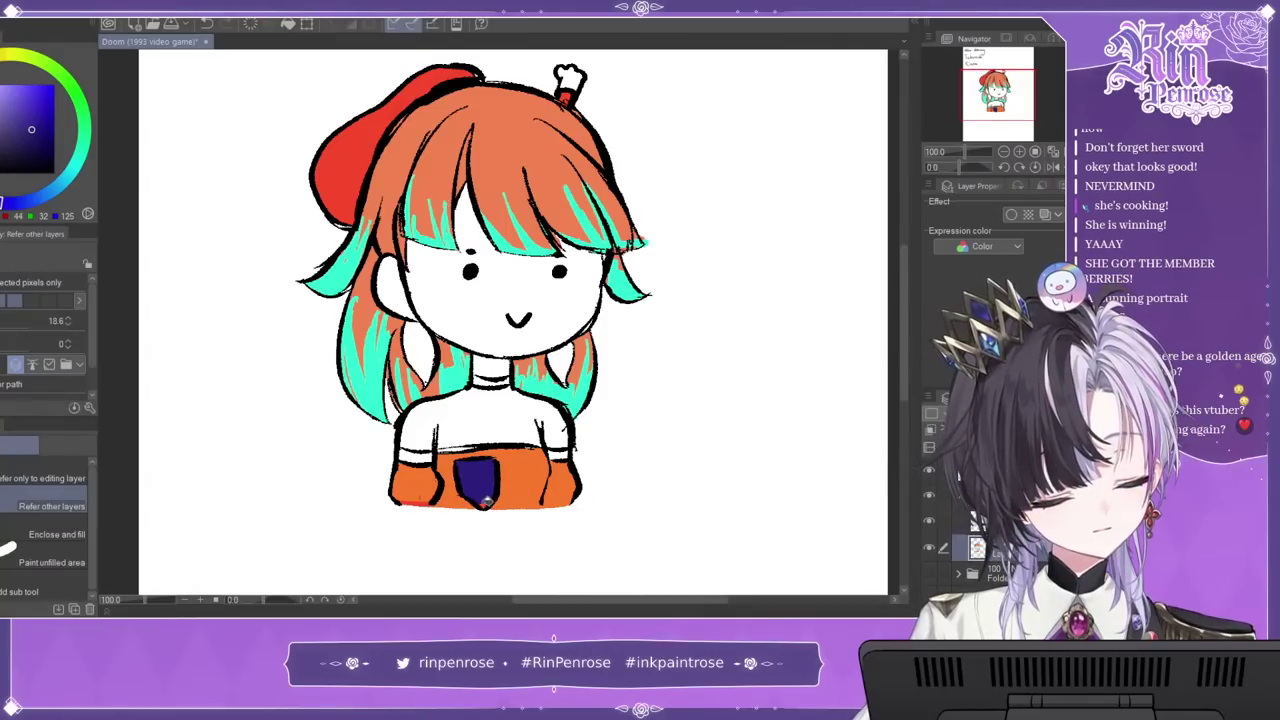
{"action": "left_click", "coordinate": [558, 455]}
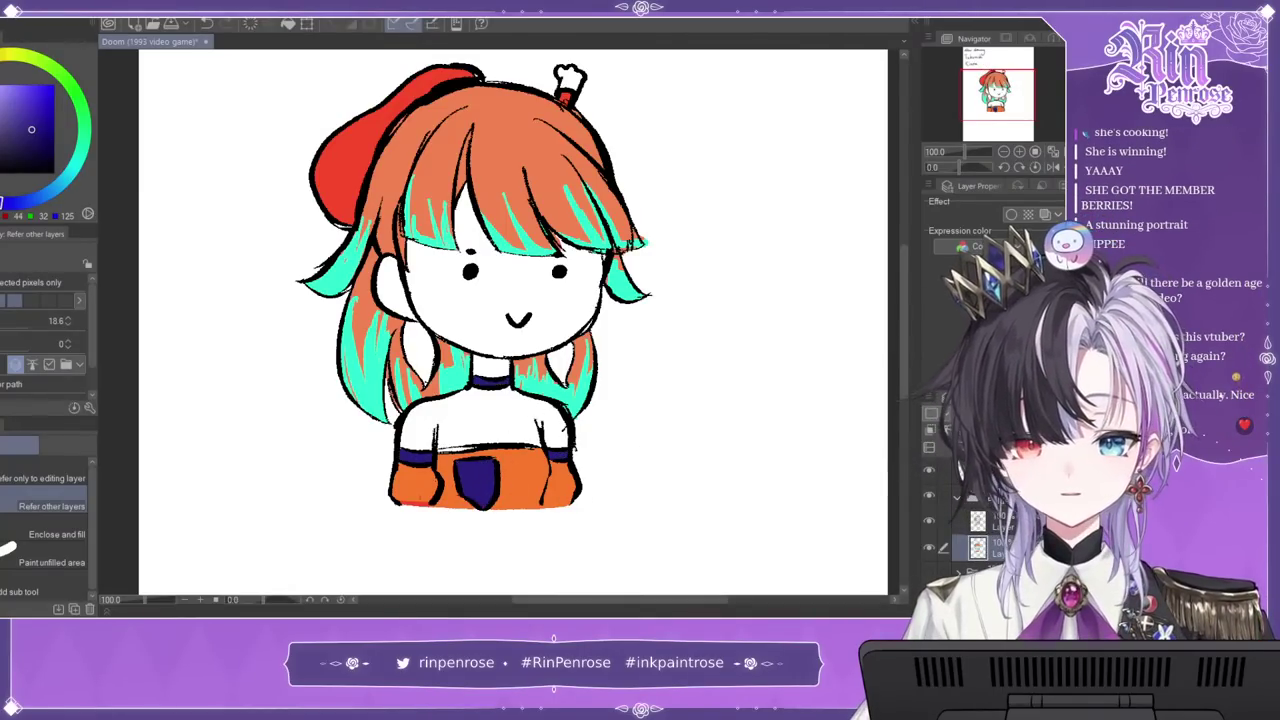
Step: Colour the drop shapes on both sides of the neck light blue (RGB 83, 223, 241)
{"action": "left_click", "coordinate": [82, 140]}
{"action": "left_click", "coordinate": [23, 90]}
{"action": "key", "text": "p"}
{"action": "left_click_drag", "start_coordinate": [408, 326], "coordinate": [424, 372]}
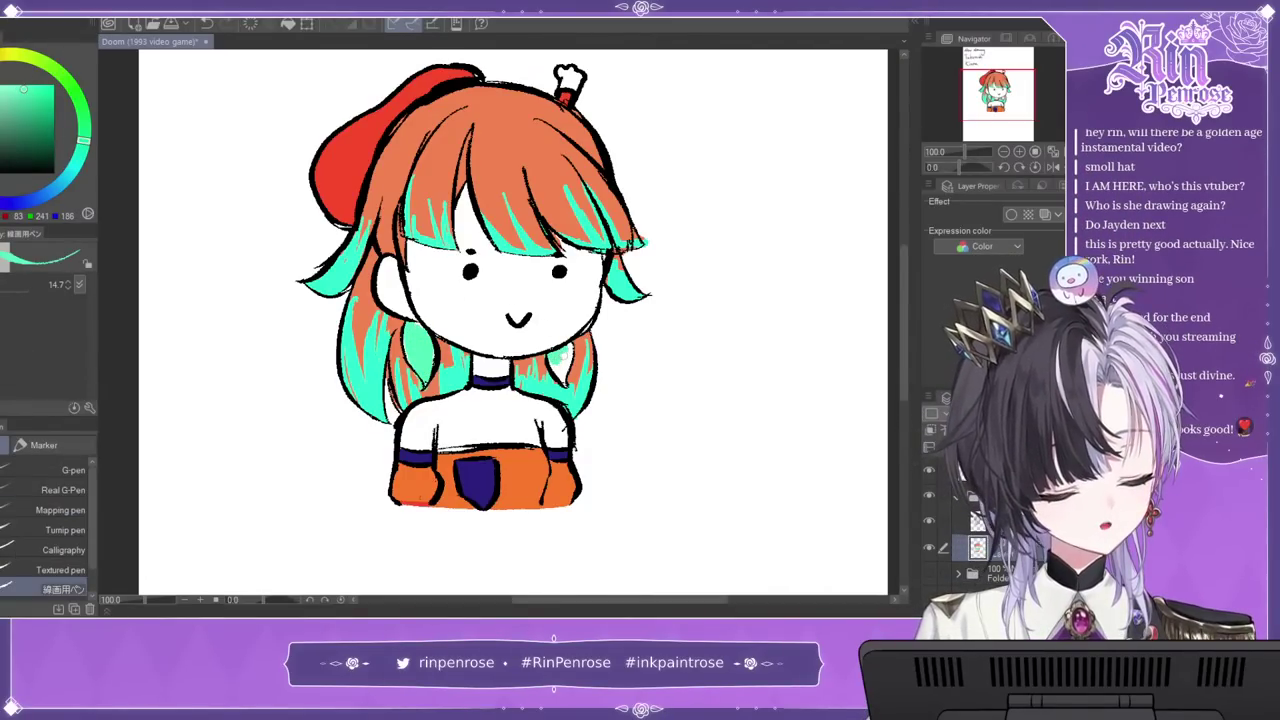
{"action": "left_click", "coordinate": [70, 173]}
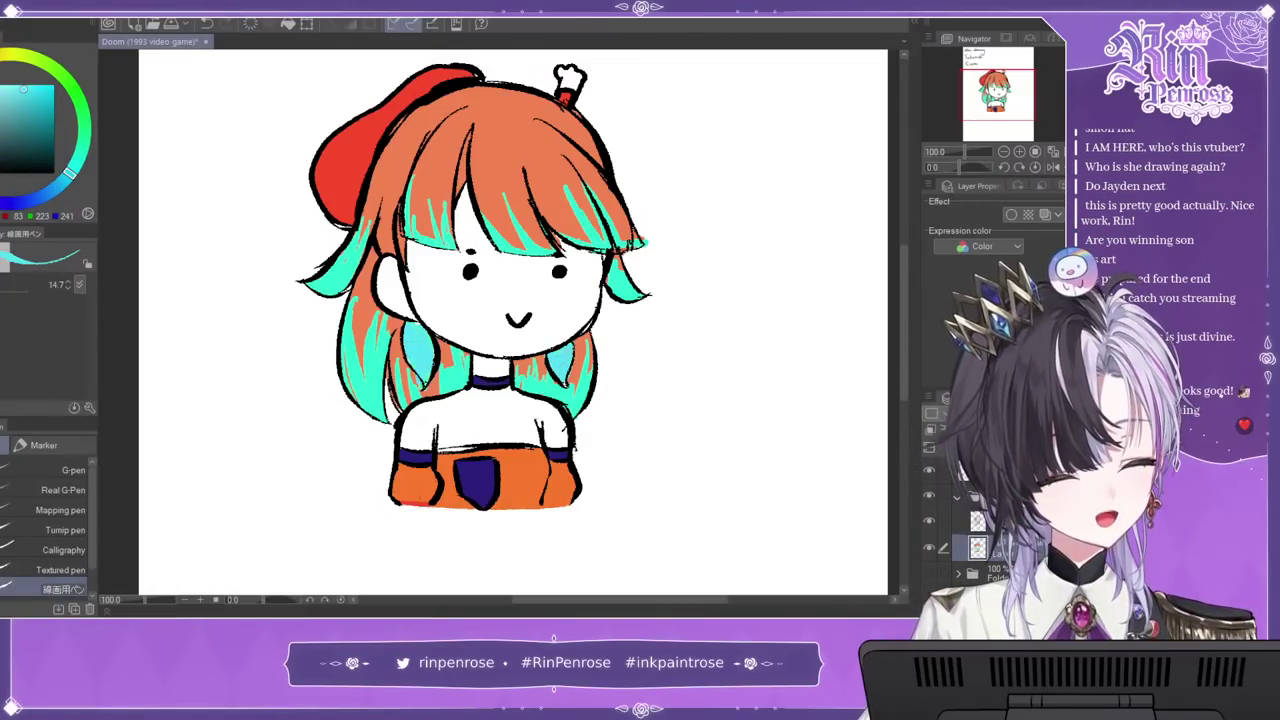
{"action": "left_click_drag", "start_coordinate": [996, 95], "coordinate": [997, 91]}
{"action": "left_click", "coordinate": [1053, 152]}
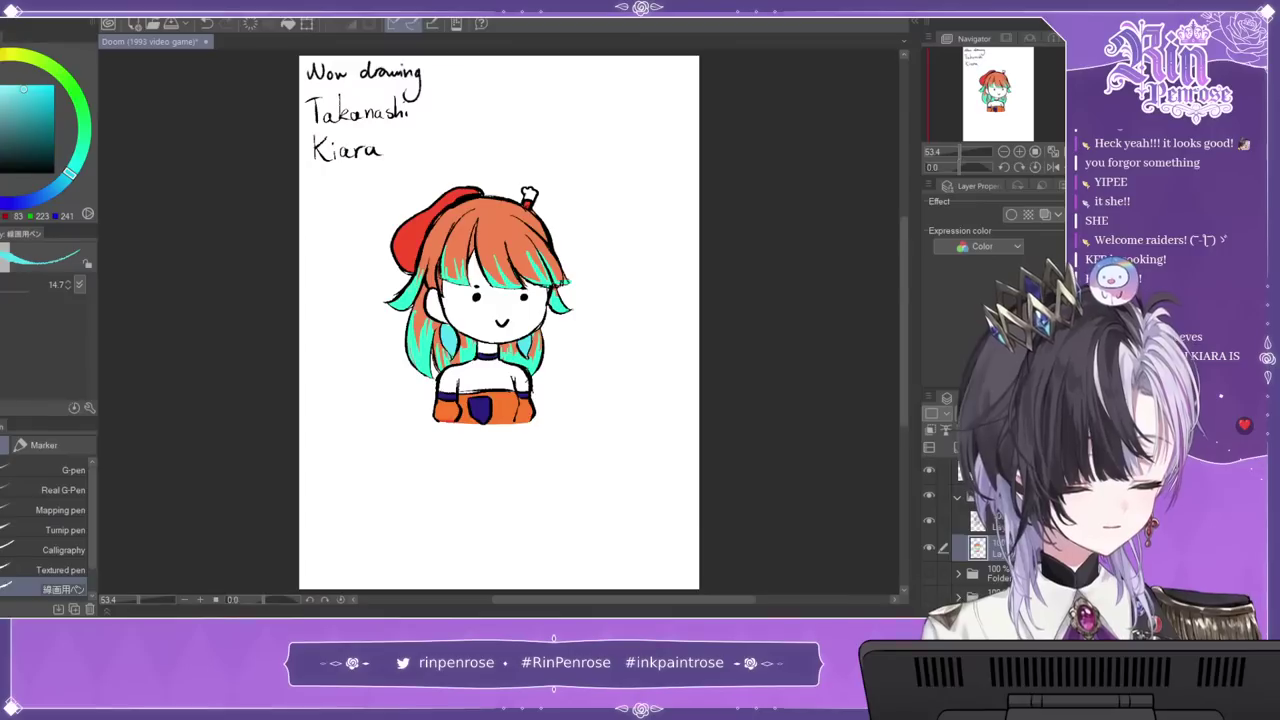
{"action": "left_click", "coordinate": [1005, 497]}
{"action": "left_click", "coordinate": [306, 22]}
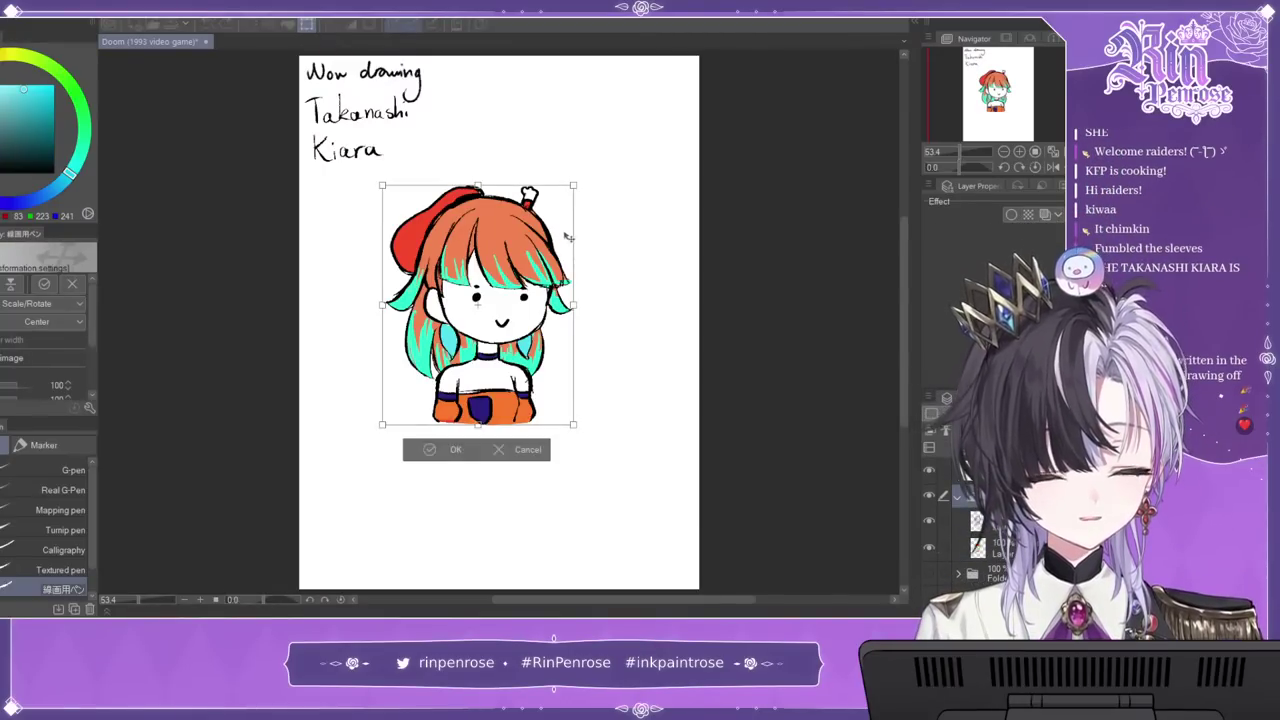
{"action": "left_click_drag", "start_coordinate": [569, 424], "coordinate": [651, 443]}
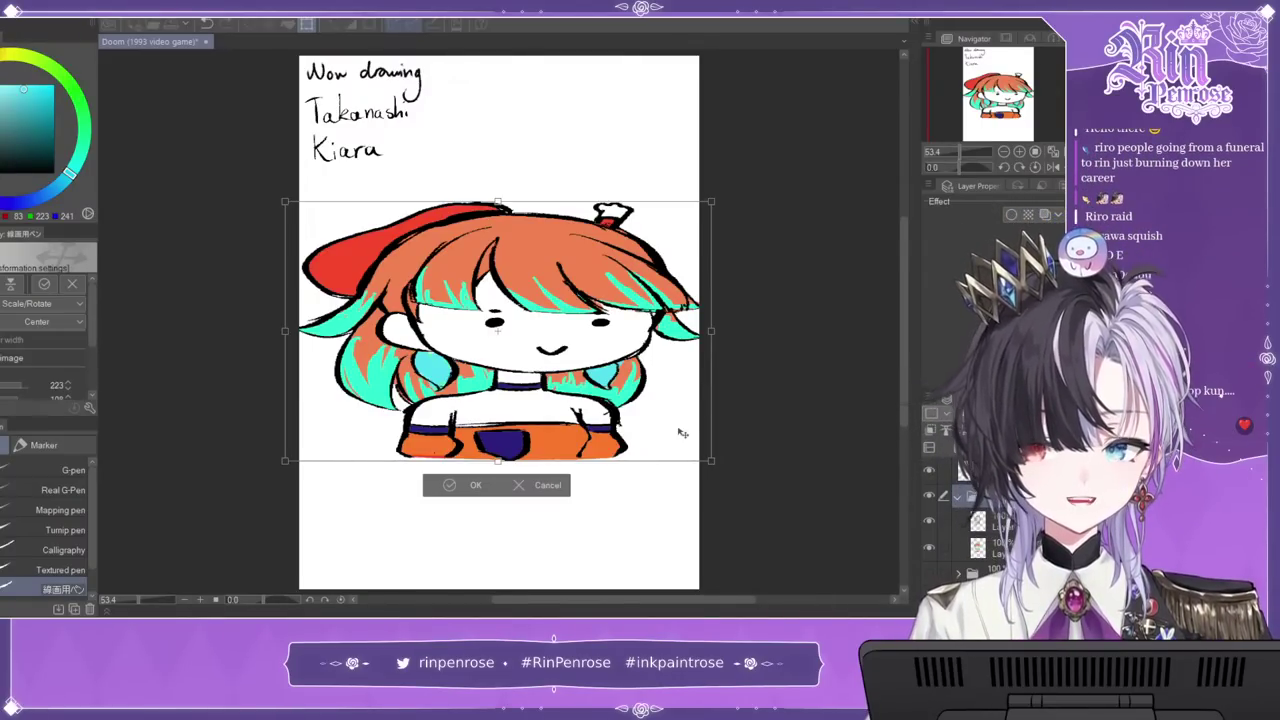
{"action": "left_click_drag", "start_coordinate": [704, 440], "coordinate": [717, 405]}
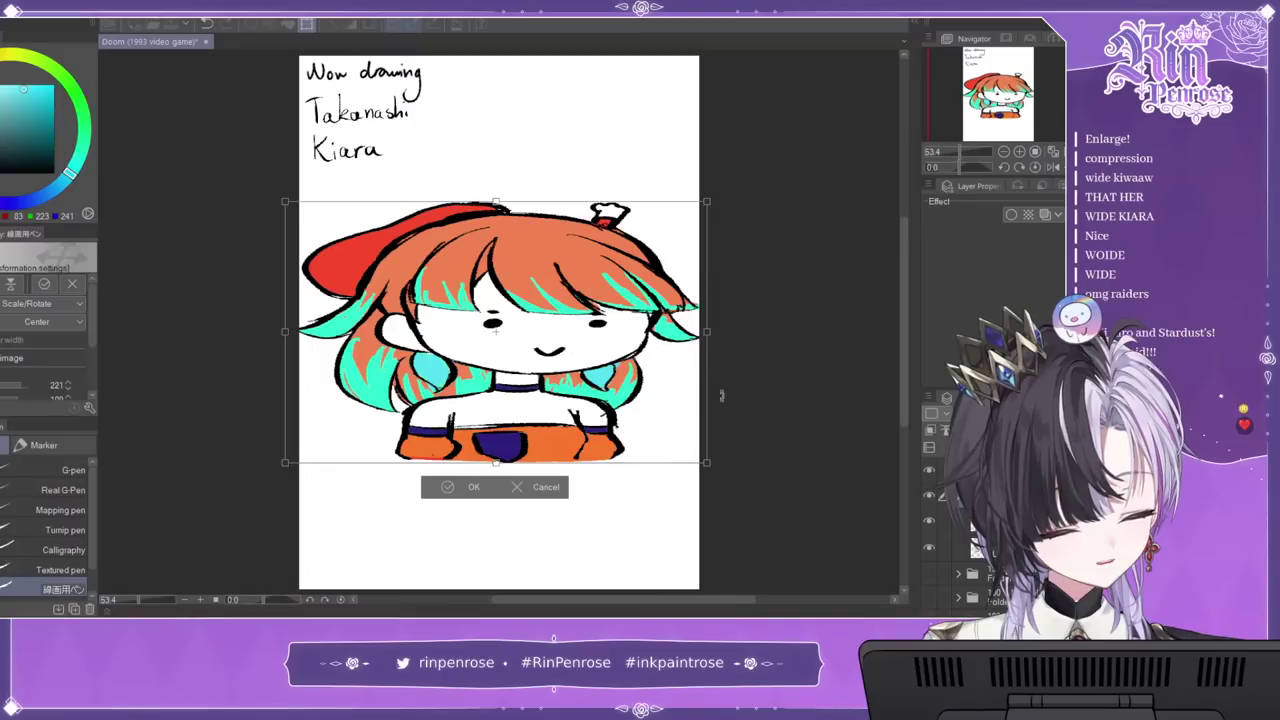
{"action": "left_click_drag", "start_coordinate": [707, 464], "coordinate": [747, 325]}
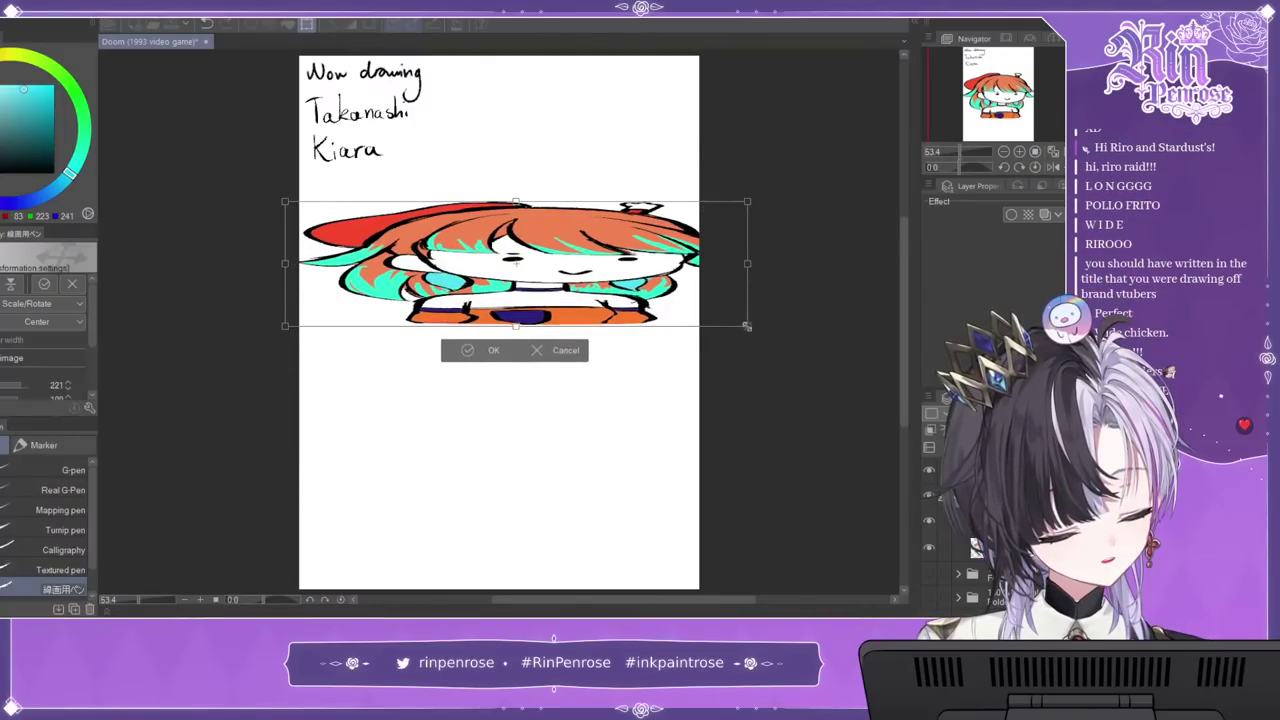
{"action": "left_click", "coordinate": [563, 352]}
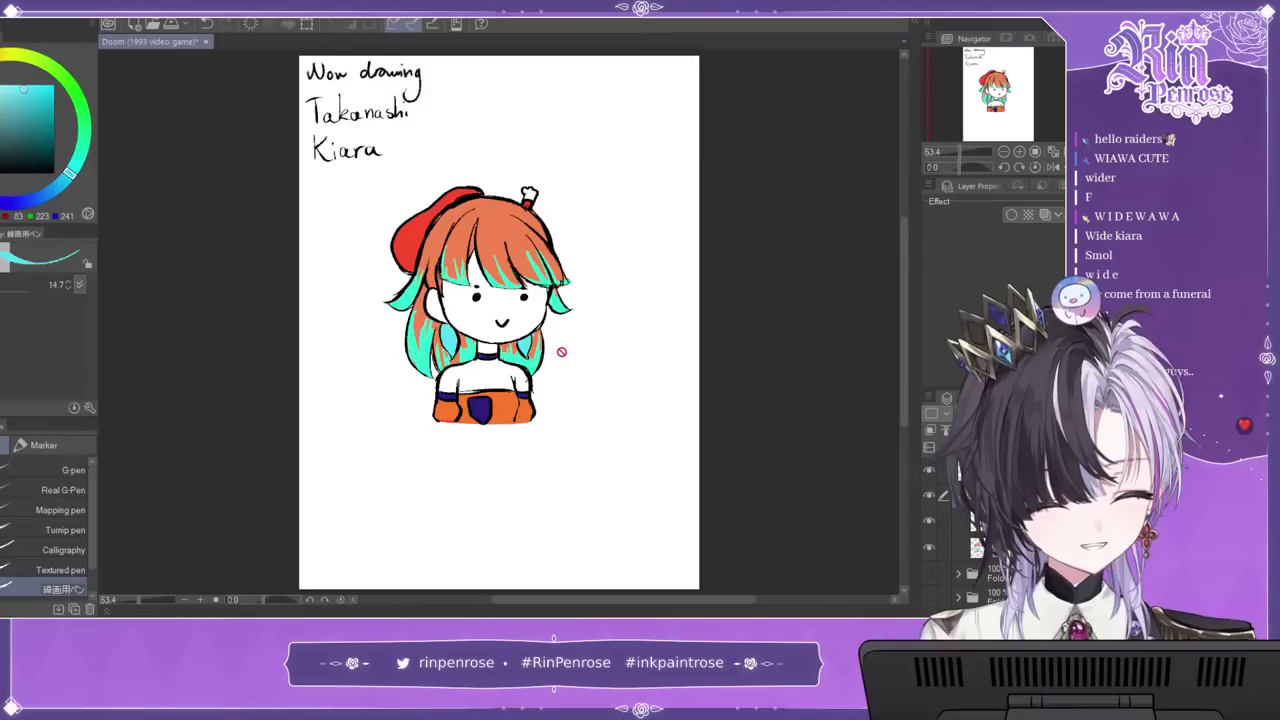
Step: Try stretching the whole character to 196% width and squashing its height, and undo the transformation
{"action": "left_click", "coordinate": [307, 22]}
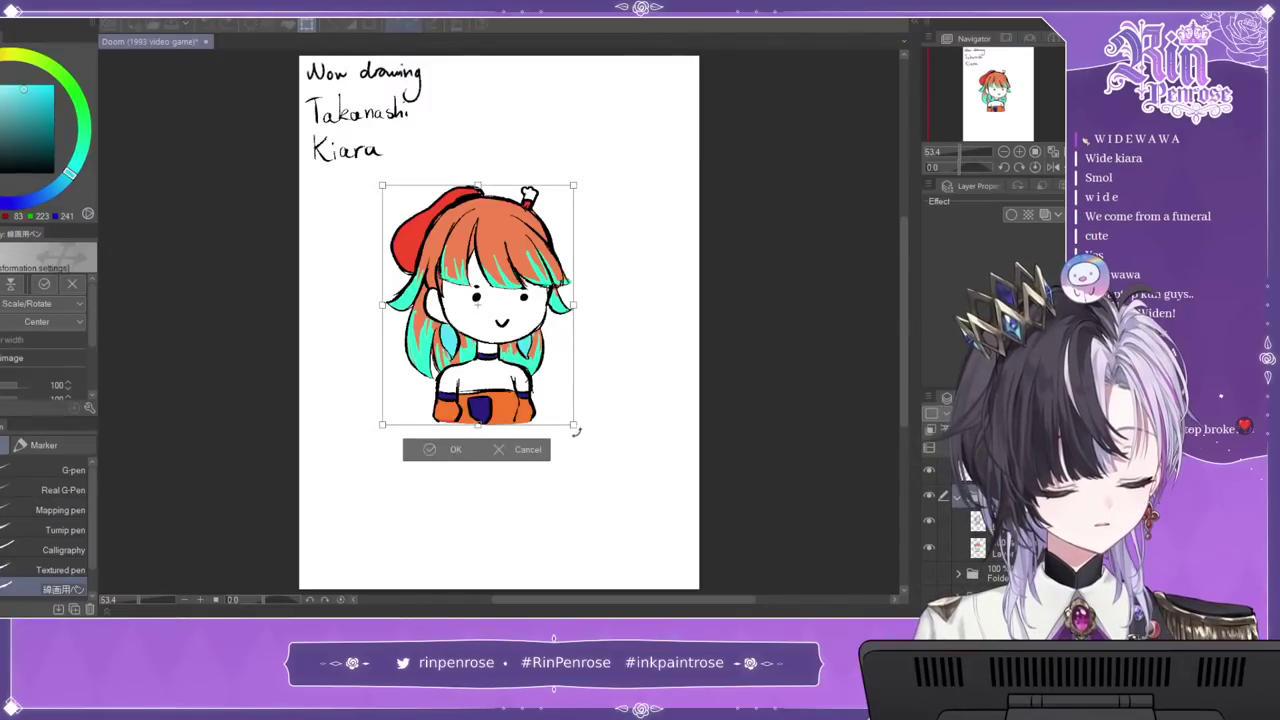
{"action": "left_click_drag", "start_coordinate": [572, 187], "coordinate": [681, 438]}
{"action": "left_click_drag", "start_coordinate": [495, 507], "coordinate": [495, 298]}
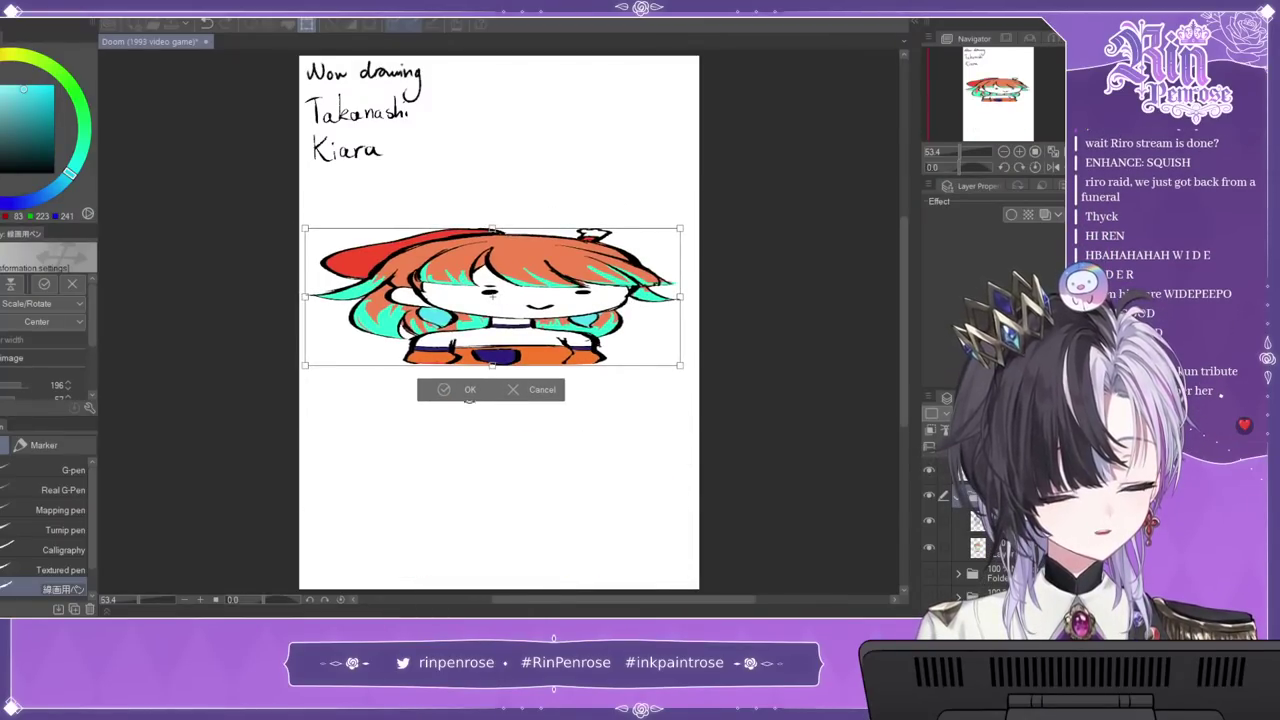
{"action": "left_click", "coordinate": [470, 392]}
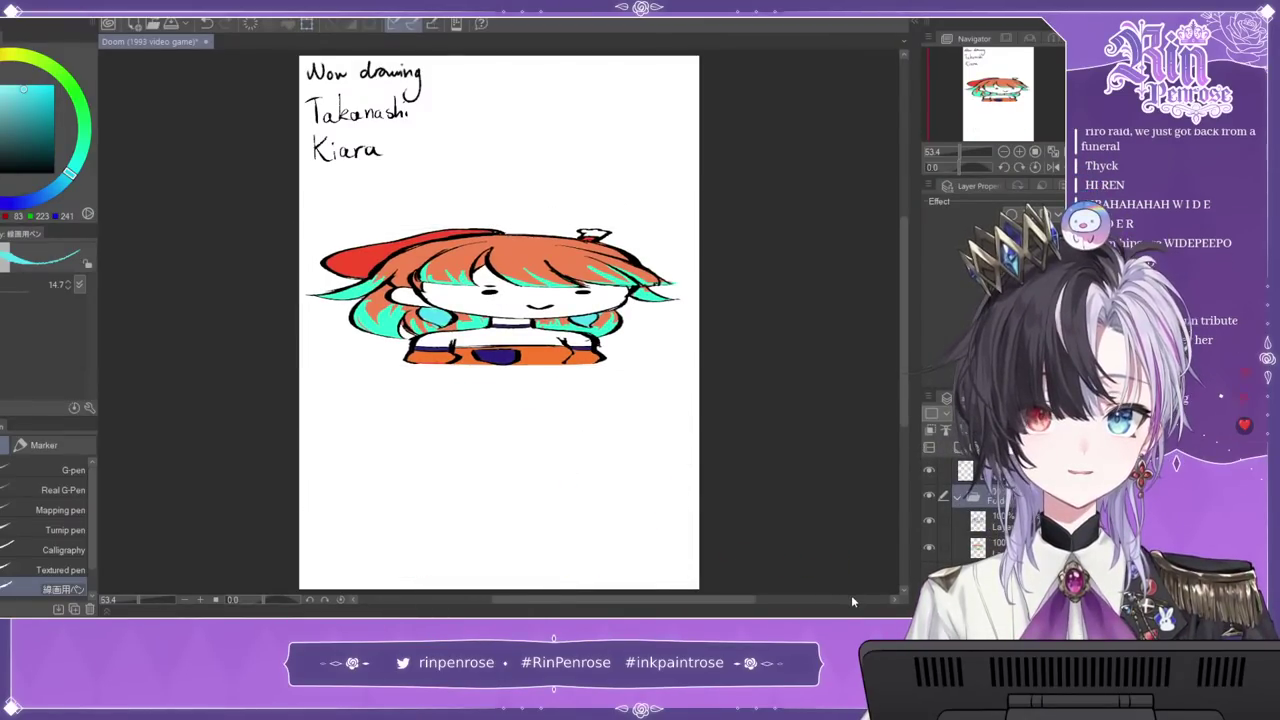
{"action": "key", "text": "ctrl+z"}
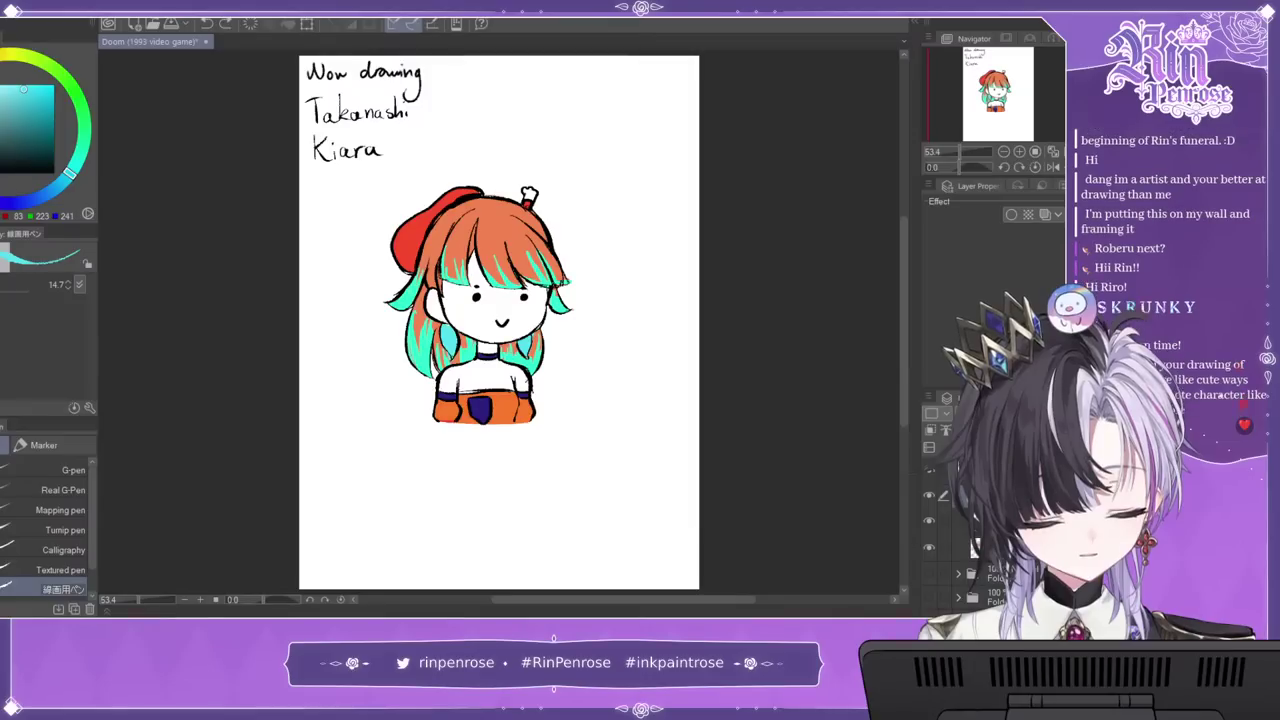
Step: Paste the copied reference portrait of the character as a new illustration and view it at 150%
{"action": "key", "text": "ctrl+v"}
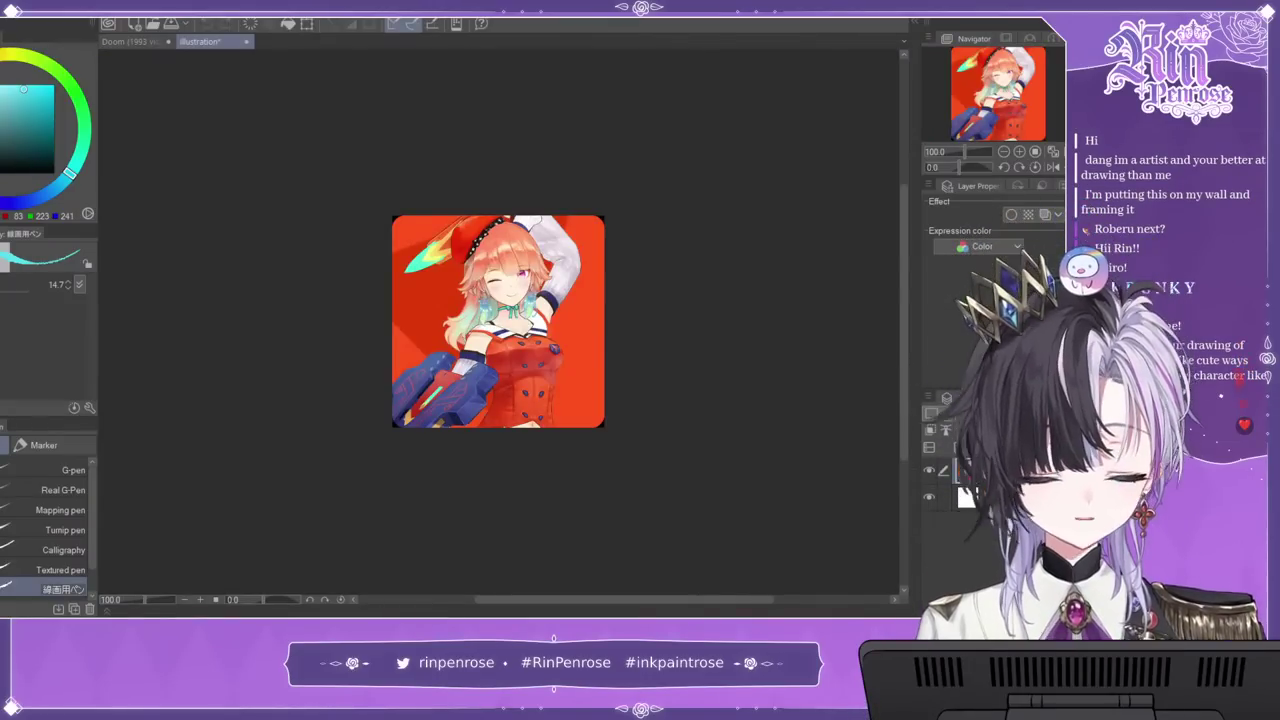
{"action": "left_click", "coordinate": [1020, 153]}
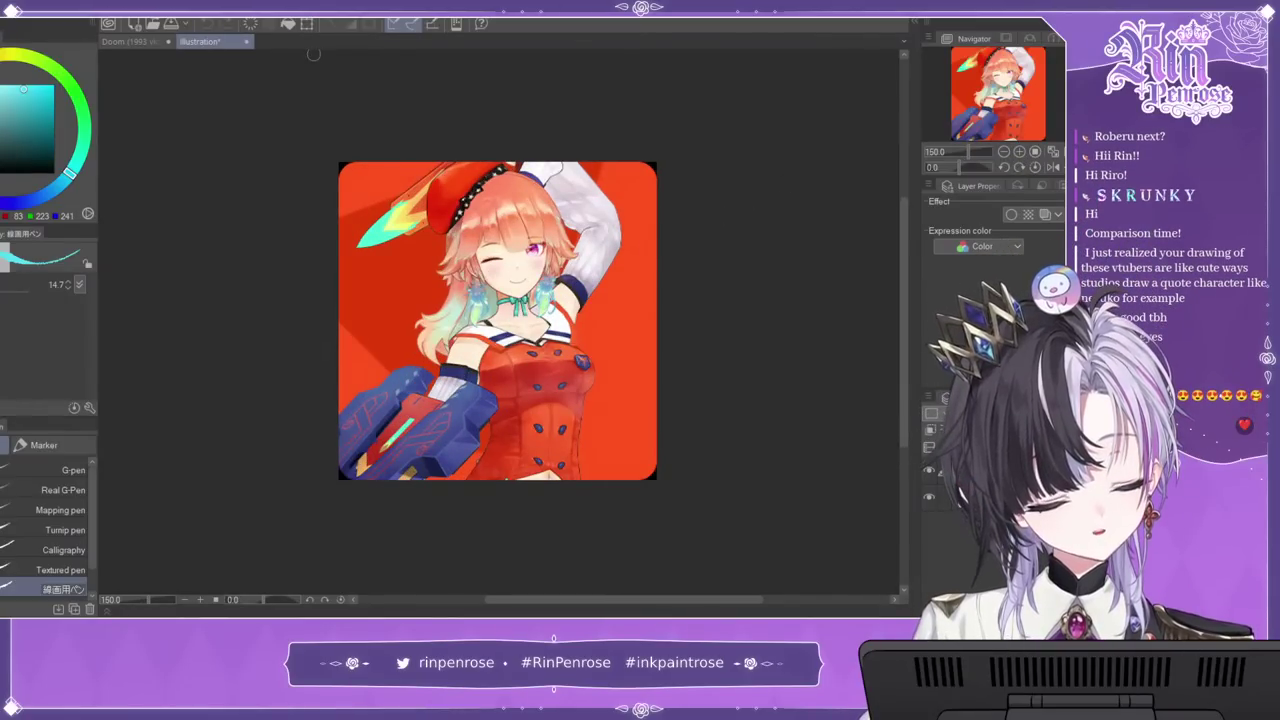
Step: Compare the cartoon at 100% with the reference portrait at 200%, alternating between the two documents and finishing on the cartoon
{"action": "left_click", "coordinate": [147, 41]}
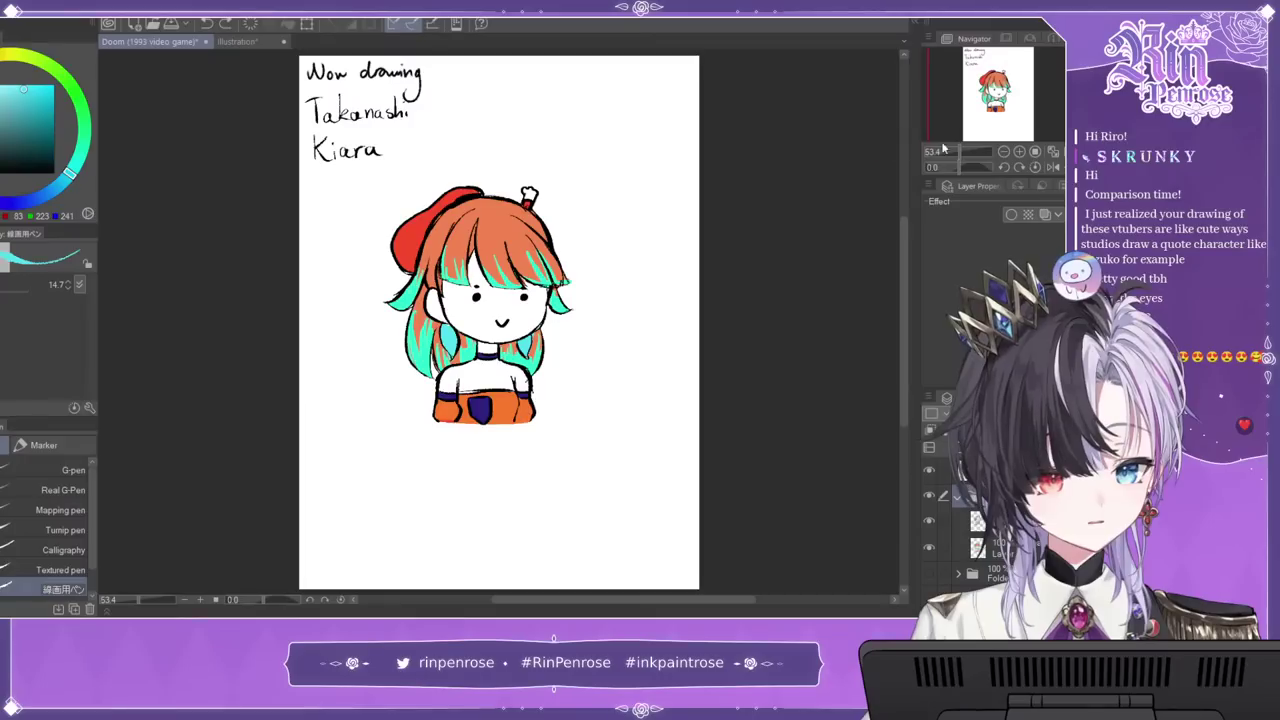
{"action": "left_click", "coordinate": [1020, 153]}
{"action": "left_click", "coordinate": [1020, 153]}
{"action": "left_click", "coordinate": [1020, 153]}
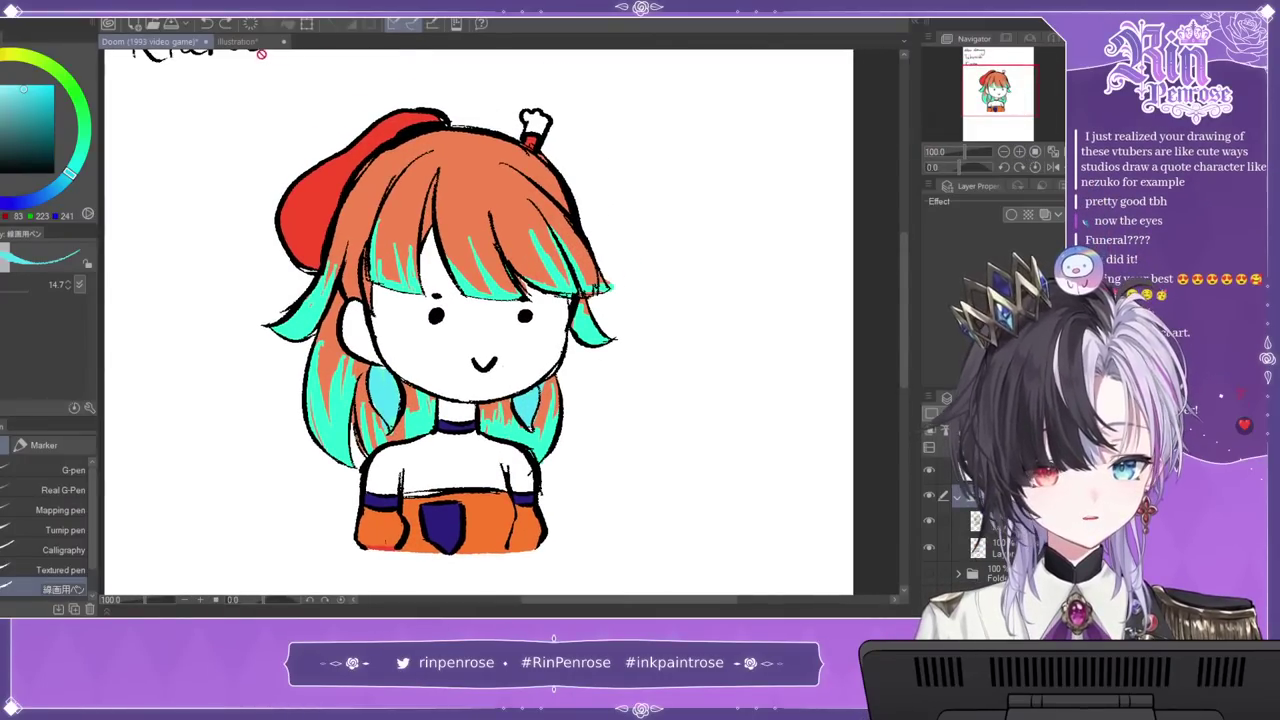
{"action": "left_click", "coordinate": [264, 42]}
{"action": "left_click", "coordinate": [1021, 152]}
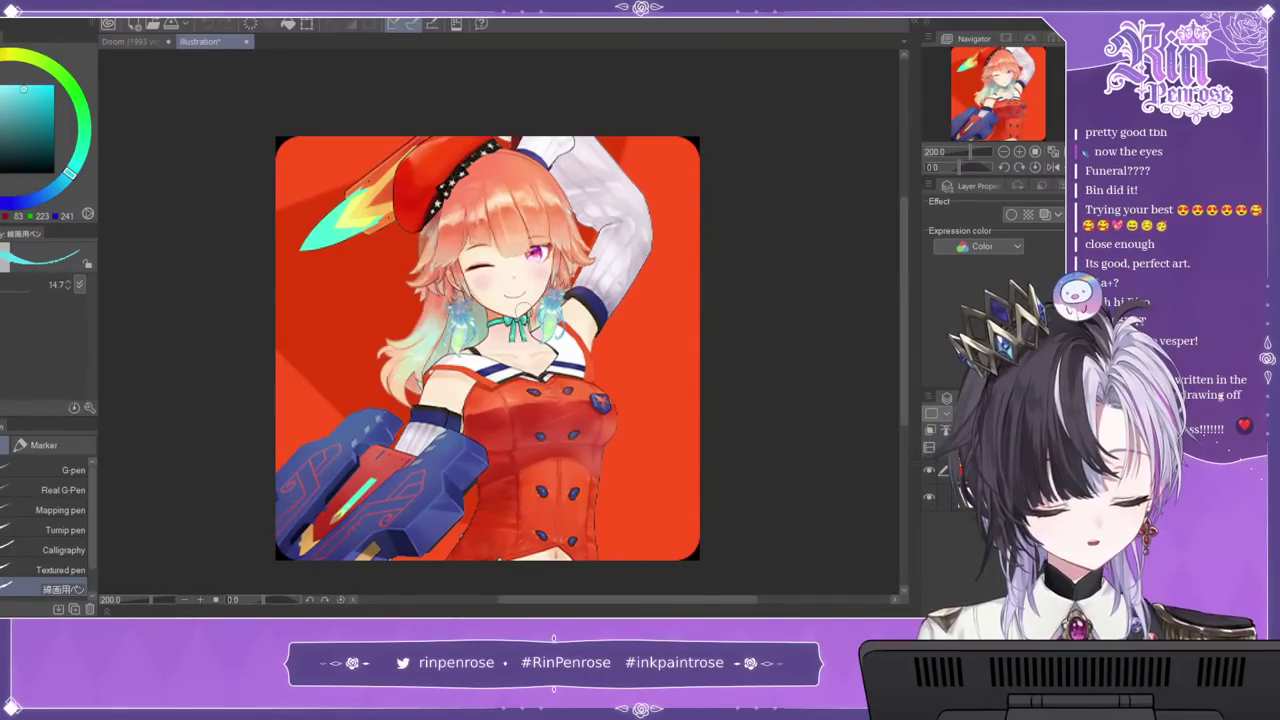
{"action": "left_click", "coordinate": [134, 40]}
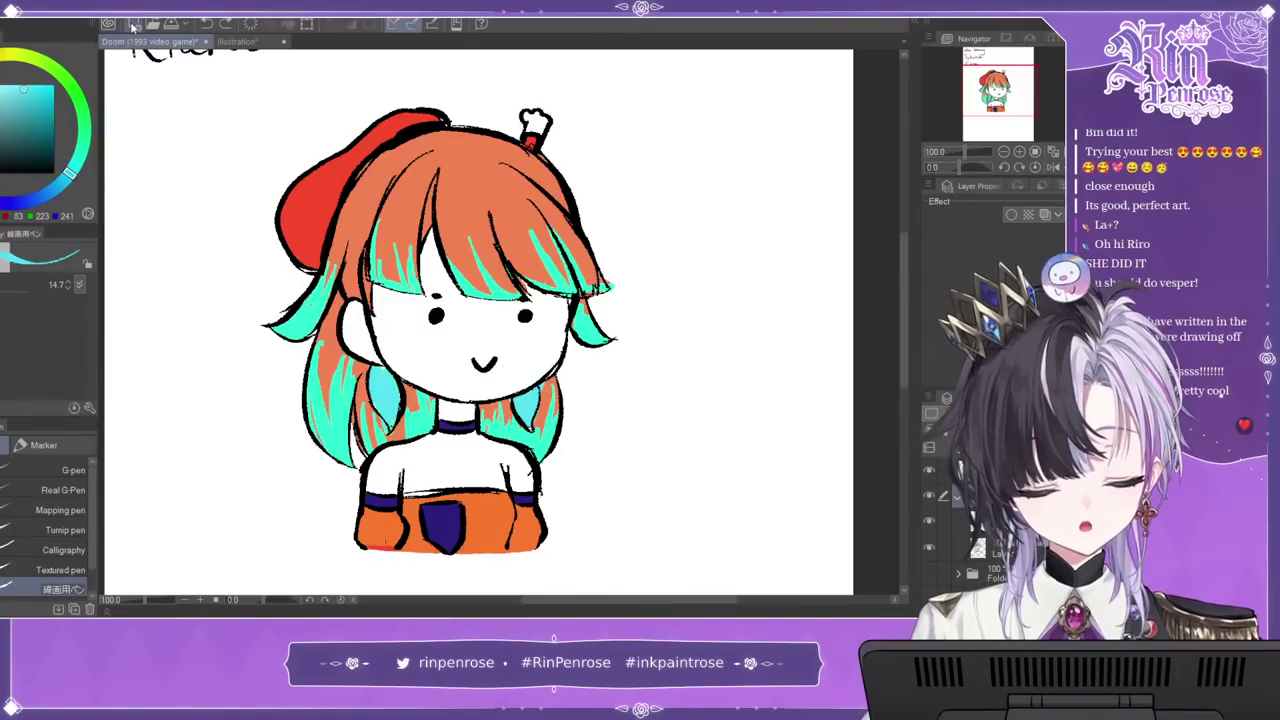
{"action": "left_click", "coordinate": [237, 41]}
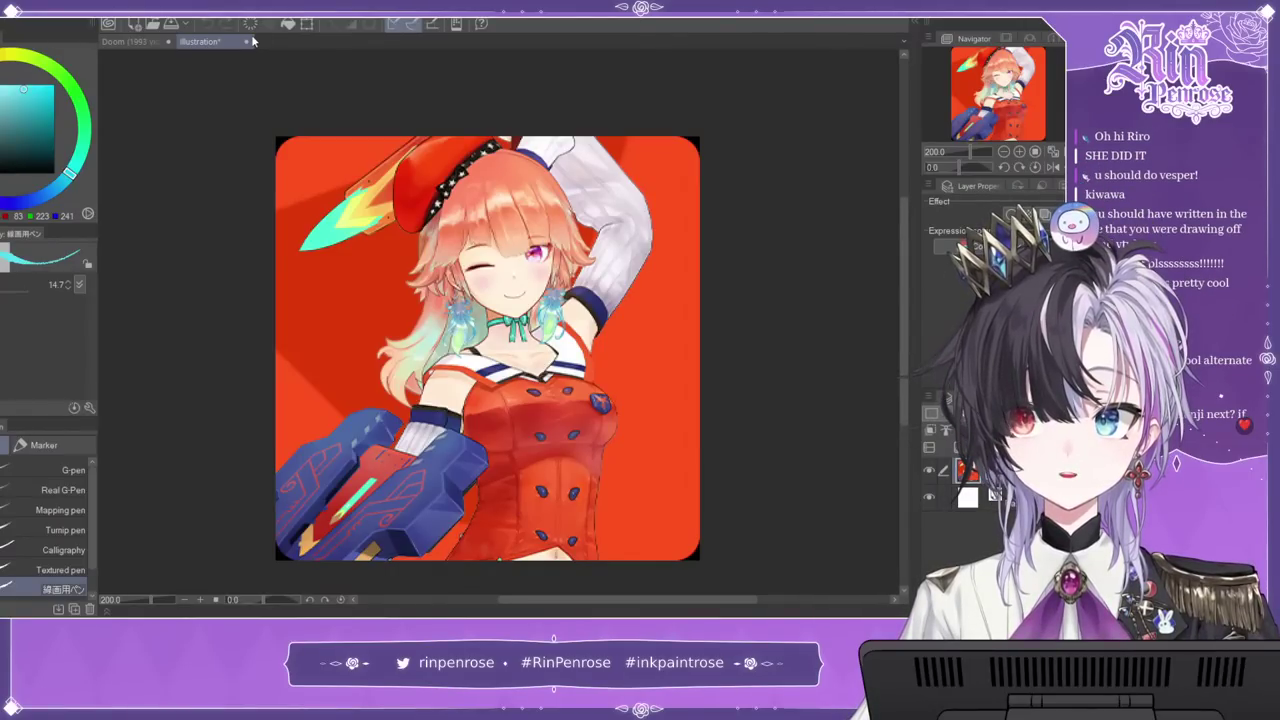
{"action": "left_click", "coordinate": [155, 42]}
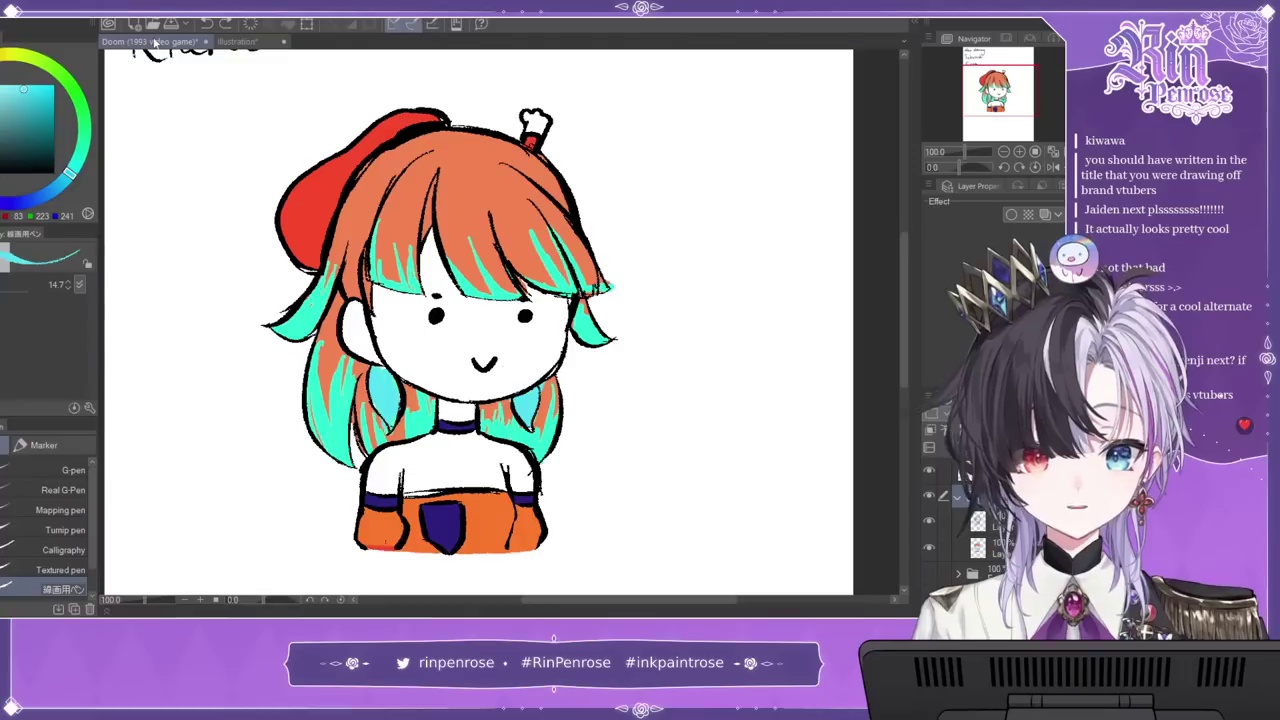
{"action": "left_click", "coordinate": [240, 40]}
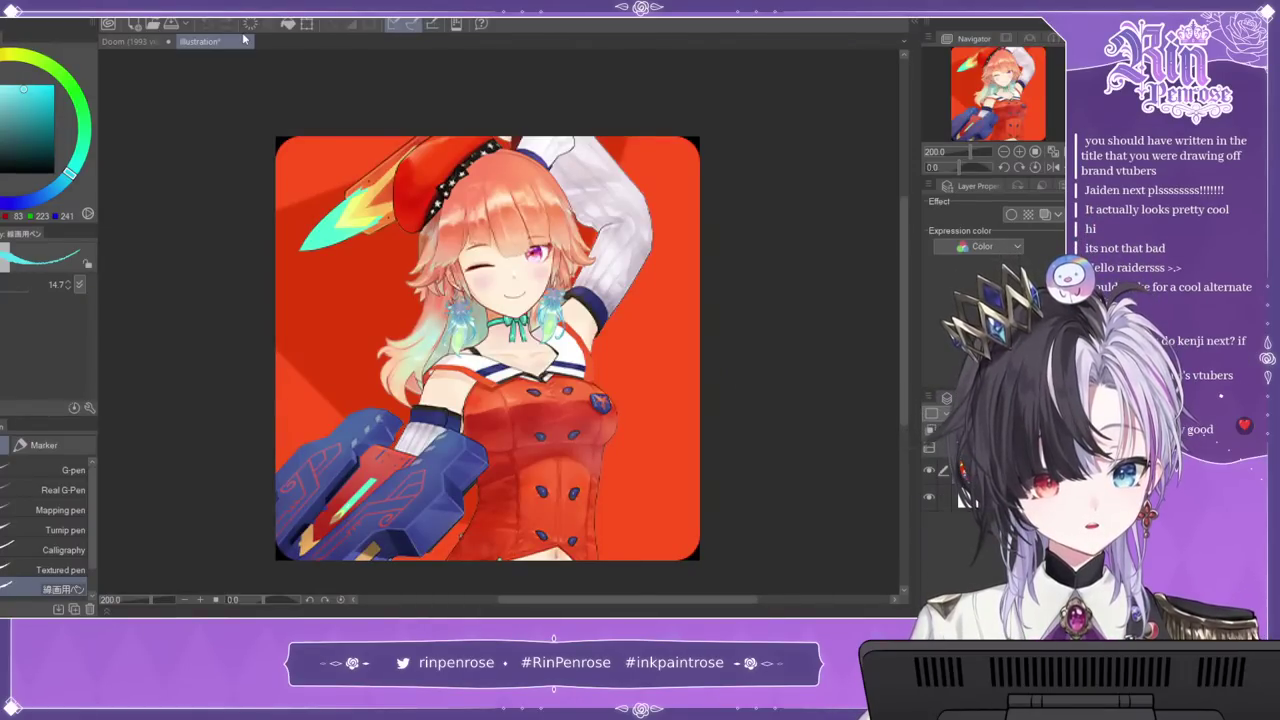
{"action": "left_click", "coordinate": [150, 42]}
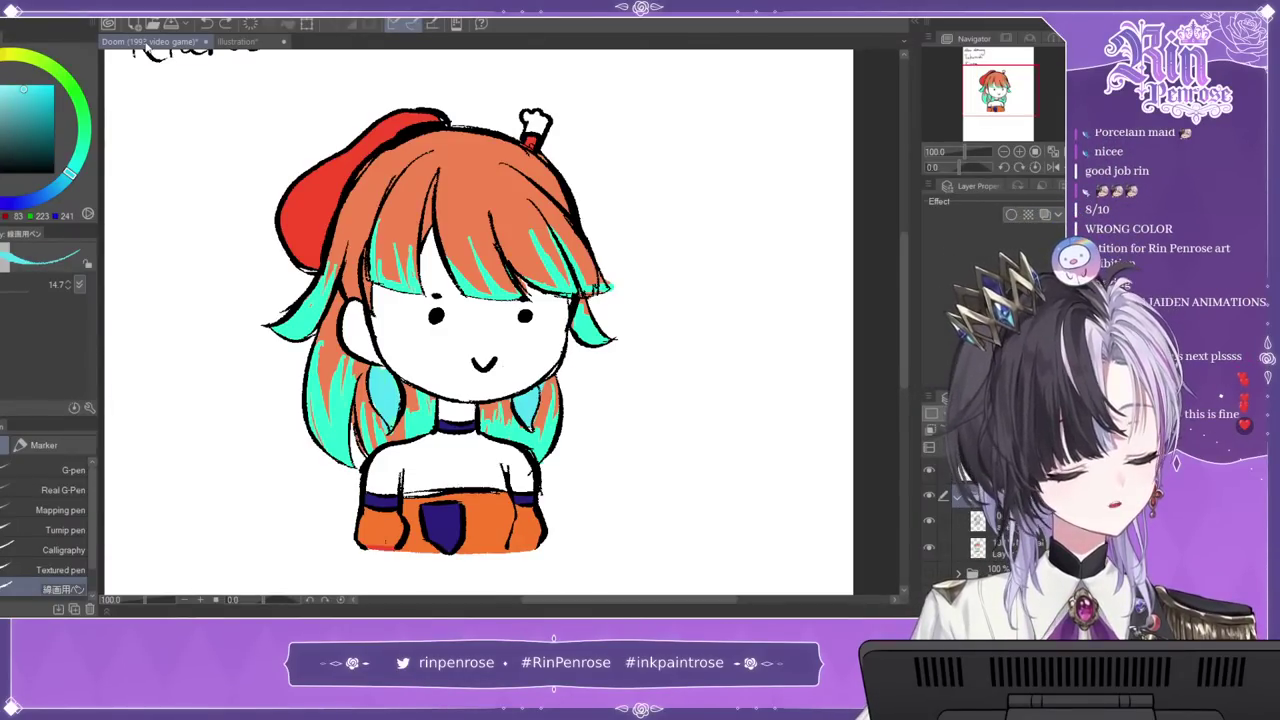
Step: Hide the finished Takanashi Kiara drawing's folder and erase the handwritten name "Takanashi Kiara" under the "Now drawing" title
{"action": "left_click", "coordinate": [932, 495]}
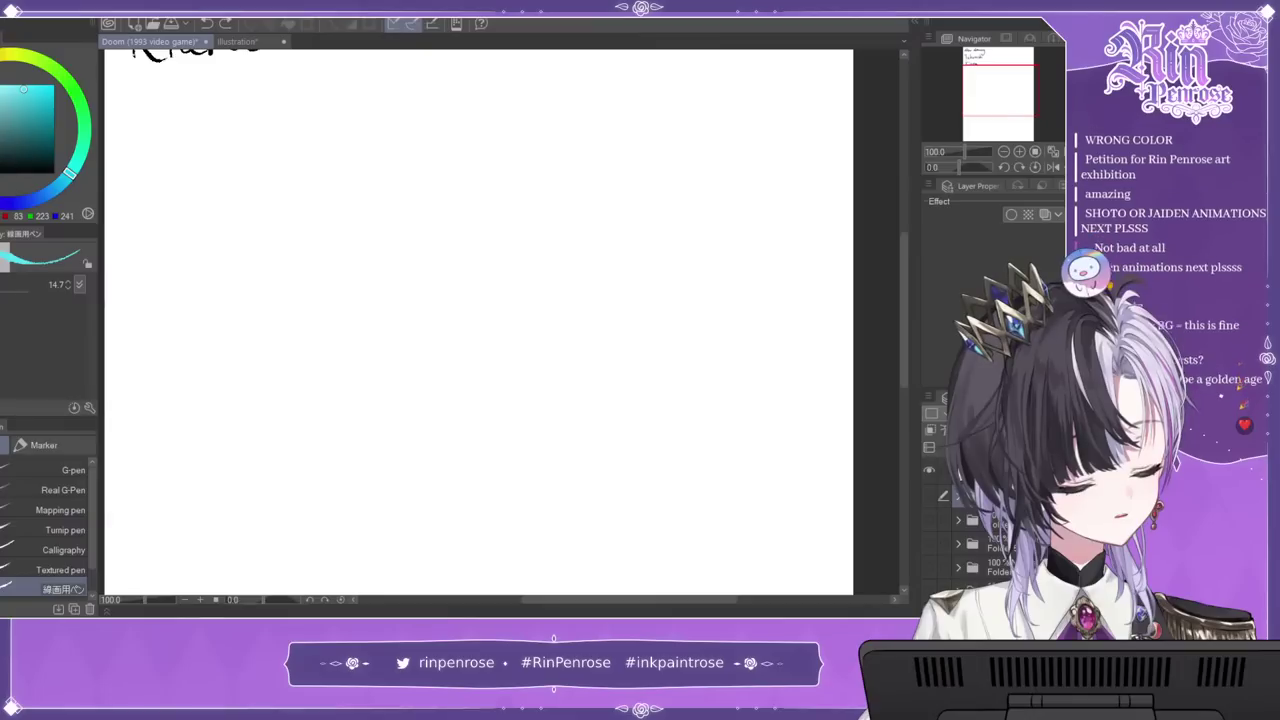
{"action": "key", "text": "ctrl+0"}
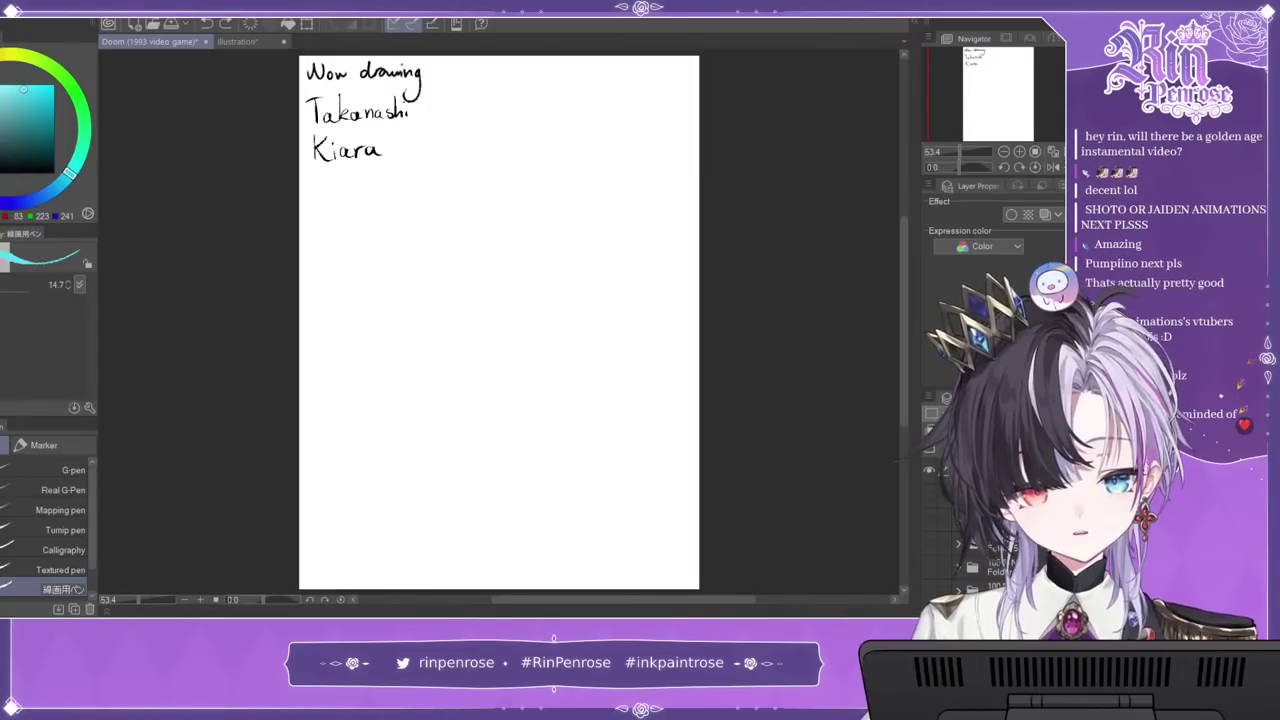
{"action": "key", "text": "e"}
{"action": "left_click_drag", "start_coordinate": [316, 142], "coordinate": [320, 158]}
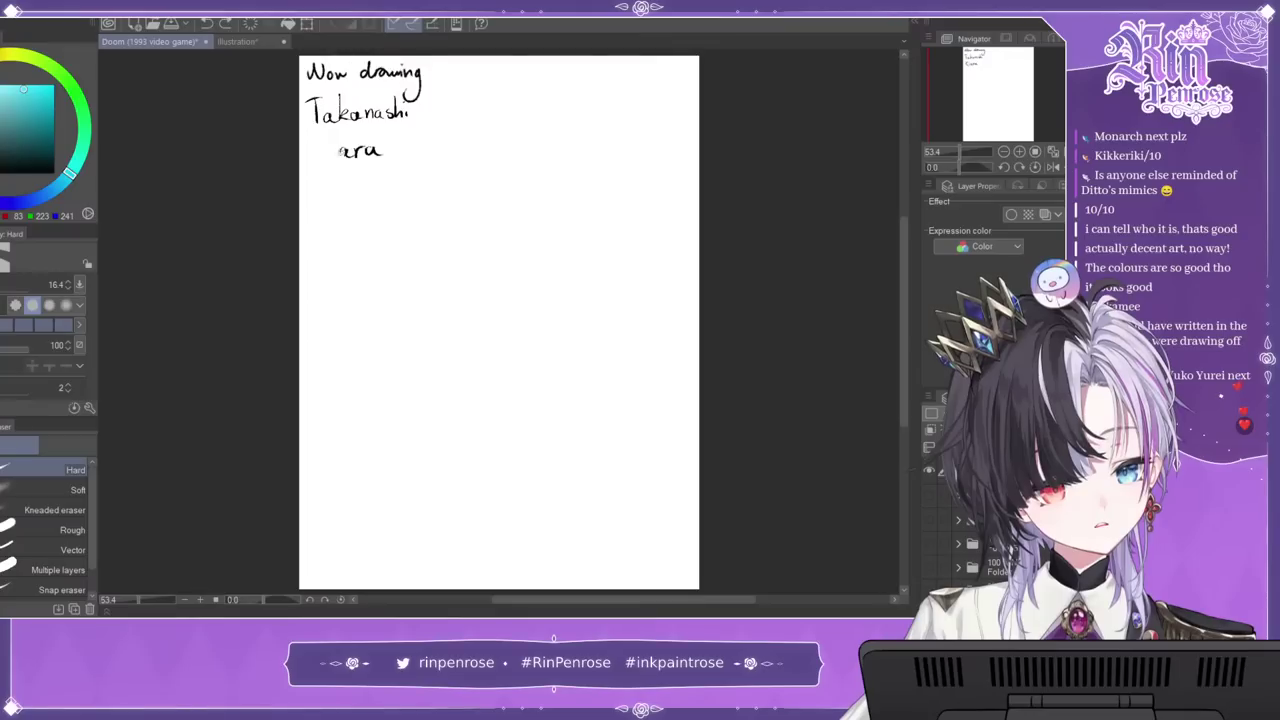
{"action": "left_click_drag", "start_coordinate": [355, 112], "coordinate": [400, 119]}
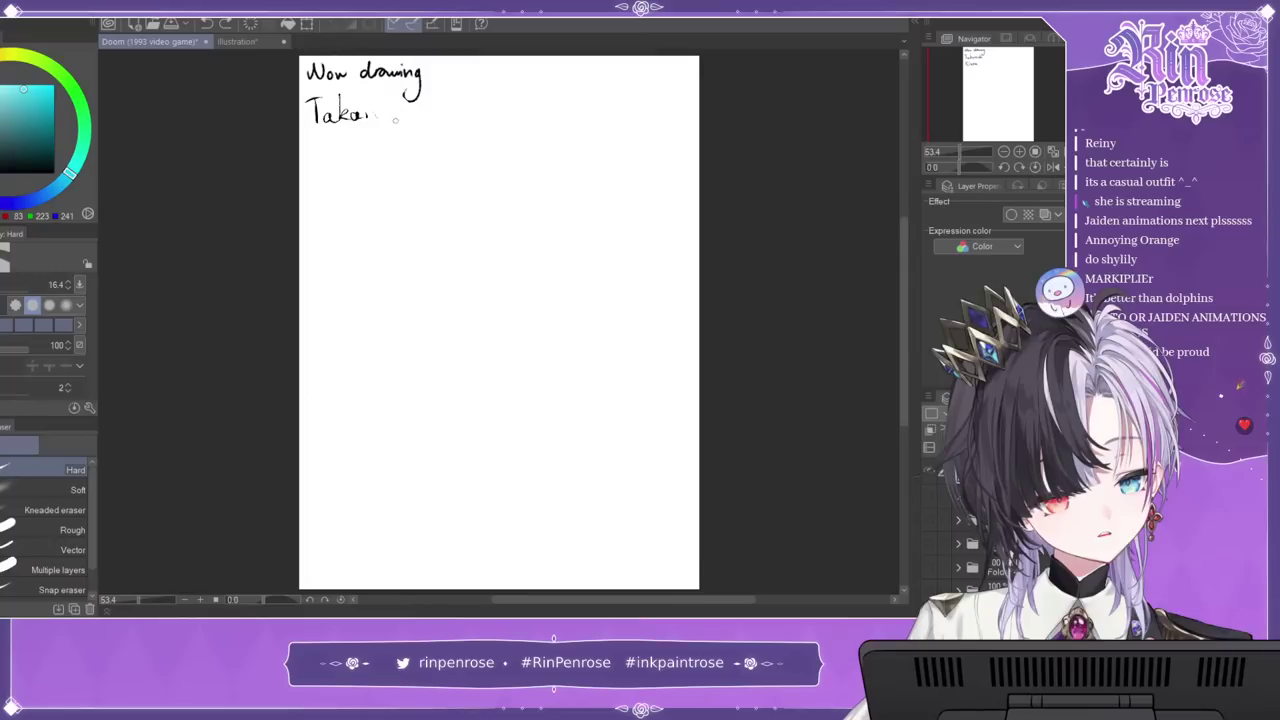
{"action": "key", "text": "ctrl+z"}
{"action": "key", "text": "ctrl+z"}
{"action": "key", "text": "ctrl+z"}
{"action": "key", "text": "ctrl+z"}
{"action": "mouse_move", "coordinate": [407, 108]}
{"action": "left_mouse_down"}
{"action": "mouse_move", "coordinate": [334, 88]}
{"action": "mouse_move", "coordinate": [316, 168]}
{"action": "mouse_move", "coordinate": [314, 104]}
{"action": "mouse_move", "coordinate": [330, 171]}
{"action": "mouse_move", "coordinate": [334, 96]}
{"action": "mouse_move", "coordinate": [345, 161]}
{"action": "mouse_move", "coordinate": [347, 102]}
{"action": "mouse_move", "coordinate": [340, 166]}
{"action": "mouse_move", "coordinate": [359, 96]}
{"action": "mouse_move", "coordinate": [355, 154]}
{"action": "mouse_move", "coordinate": [360, 105]}
{"action": "mouse_move", "coordinate": [368, 171]}
{"action": "left_mouse_up"}
{"action": "left_click_drag", "start_coordinate": [376, 120], "coordinate": [389, 134]}
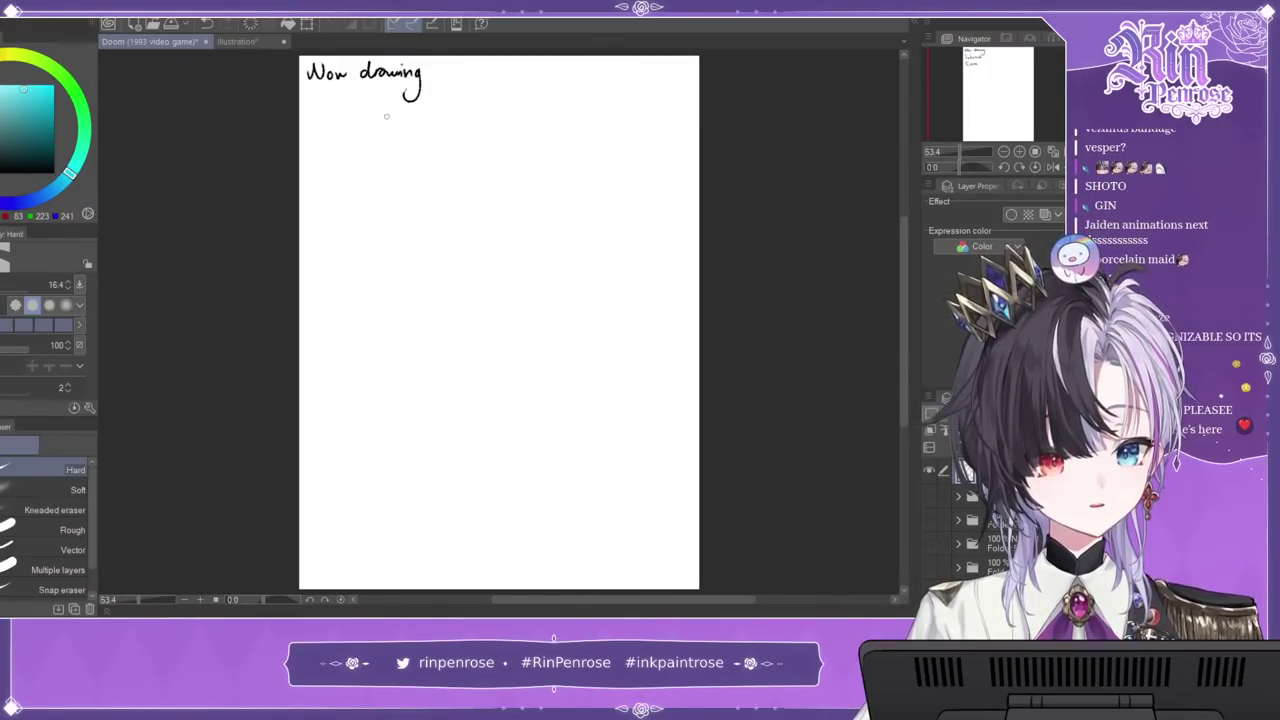
Step: Add a new layer folder above the hidden character folder, with a new empty layer inside it
{"action": "left_click", "coordinate": [998, 497]}
{"action": "left_click", "coordinate": [929, 497]}
{"action": "left_click", "coordinate": [958, 497]}
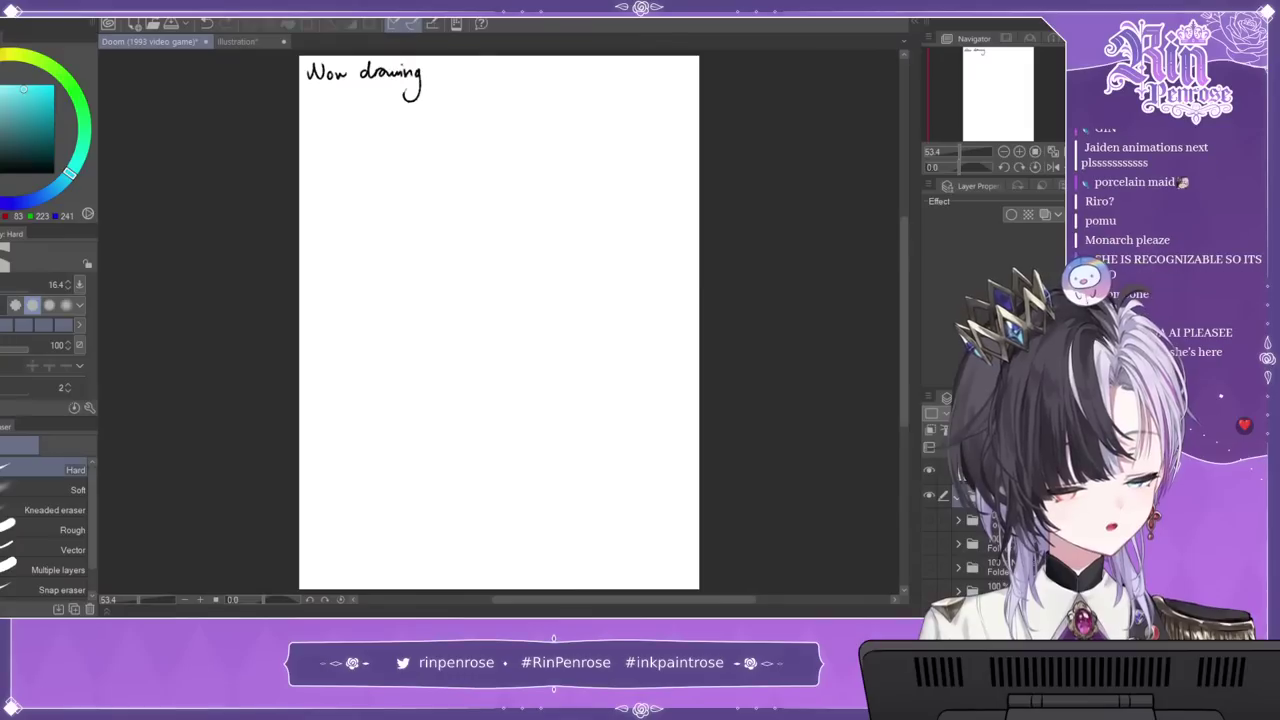
{"action": "left_click", "coordinate": [998, 521]}
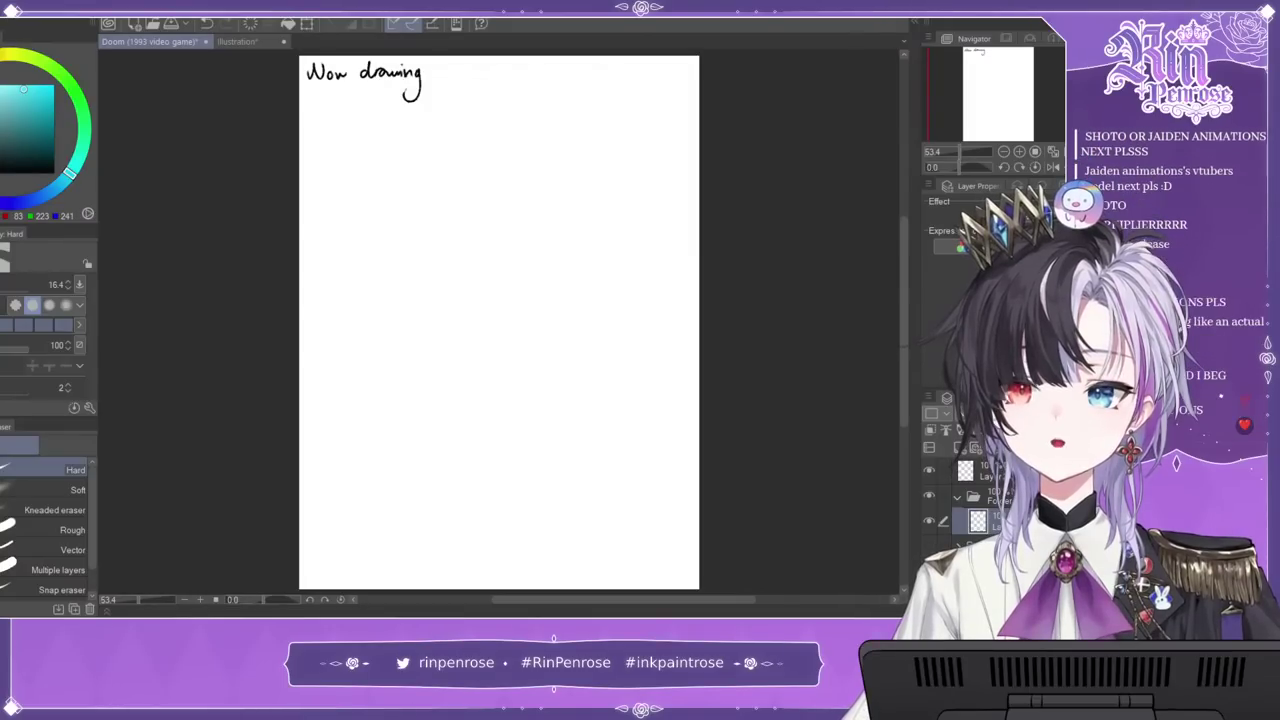
Step: Close the reference illustration, and briefly show the earlier character drawings before hiding their folders again
{"action": "left_click", "coordinate": [930, 545]}
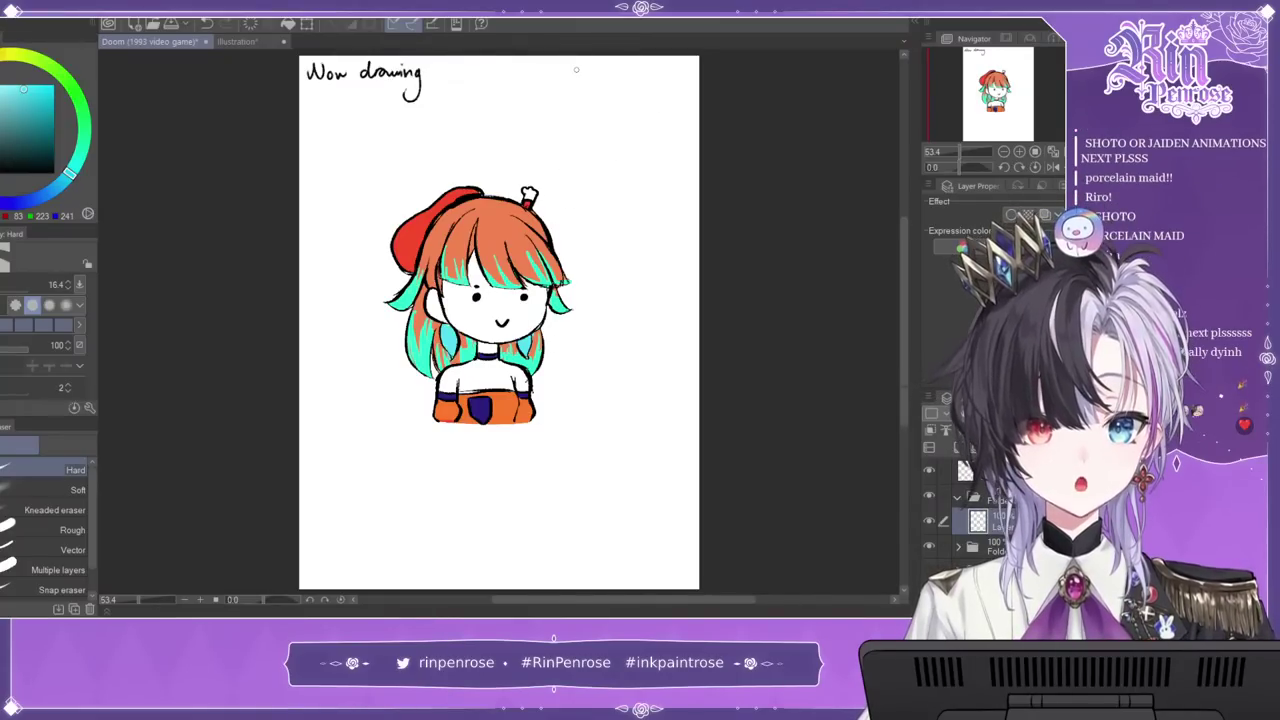
{"action": "left_click", "coordinate": [272, 41]}
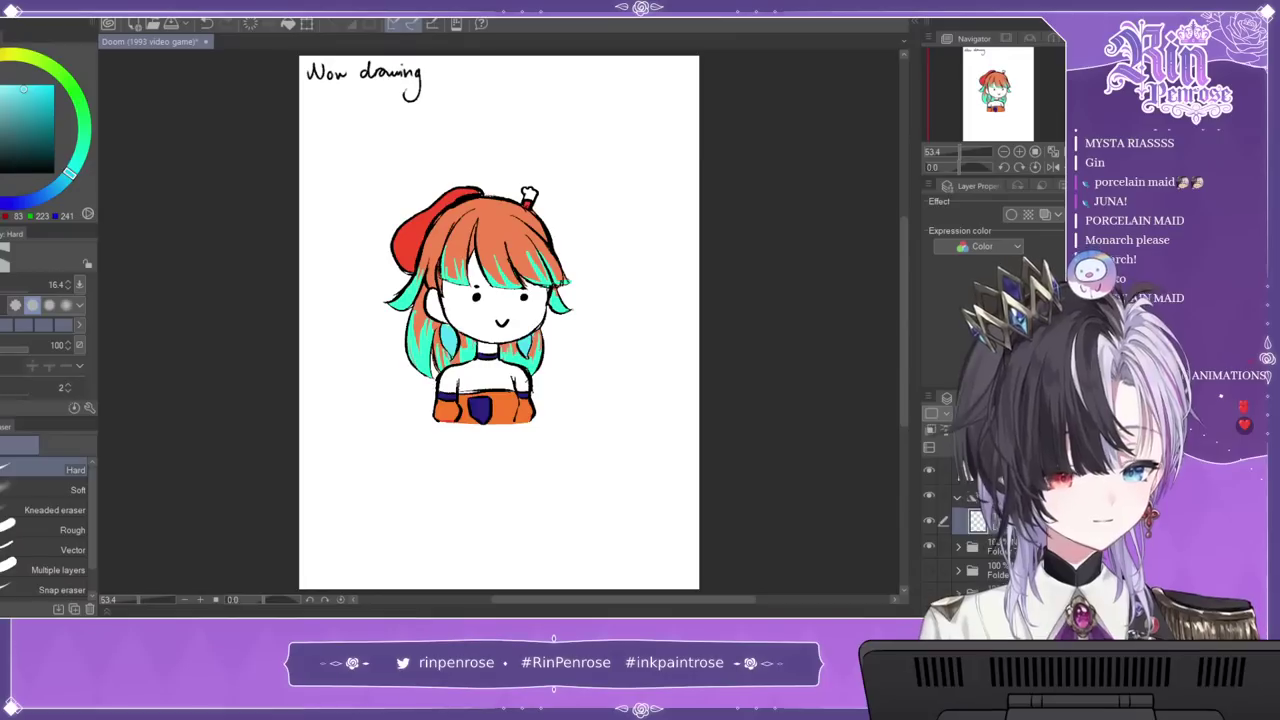
{"action": "left_click", "coordinate": [929, 570]}
{"action": "left_click", "coordinate": [929, 570]}
{"action": "left_click", "coordinate": [929, 570]}
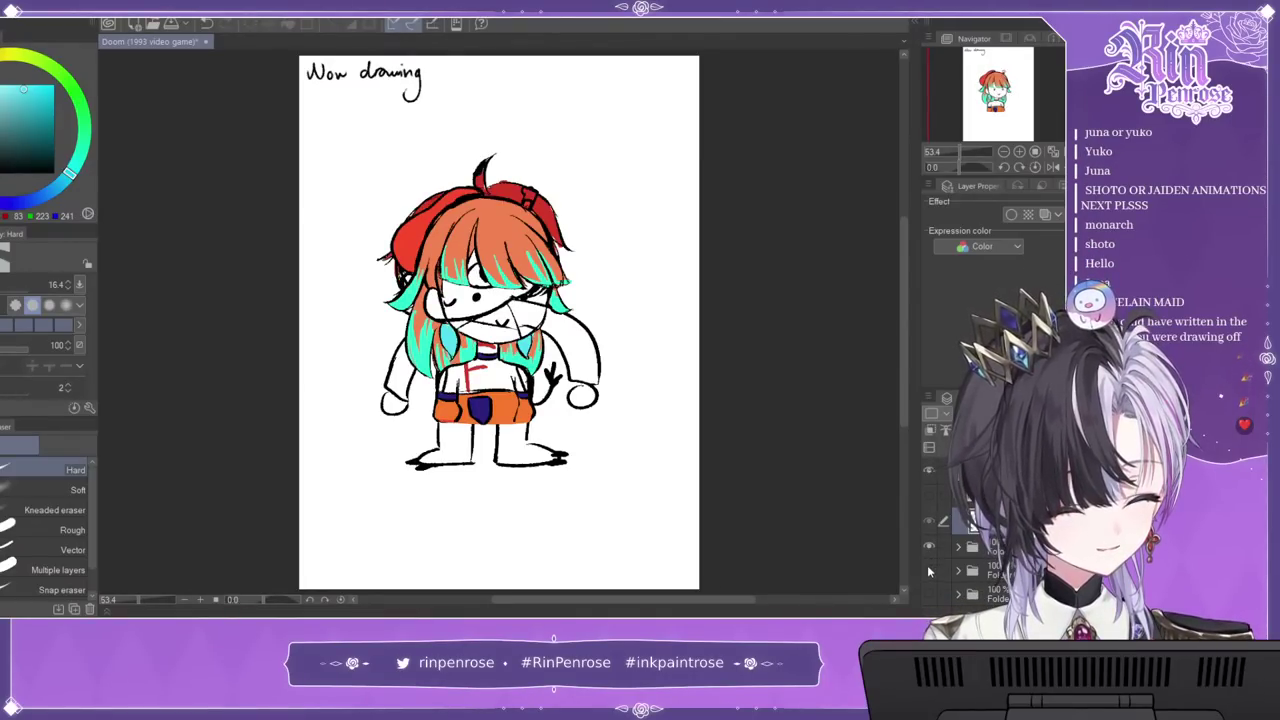
{"action": "left_click", "coordinate": [931, 545]}
{"action": "left_click", "coordinate": [929, 497]}
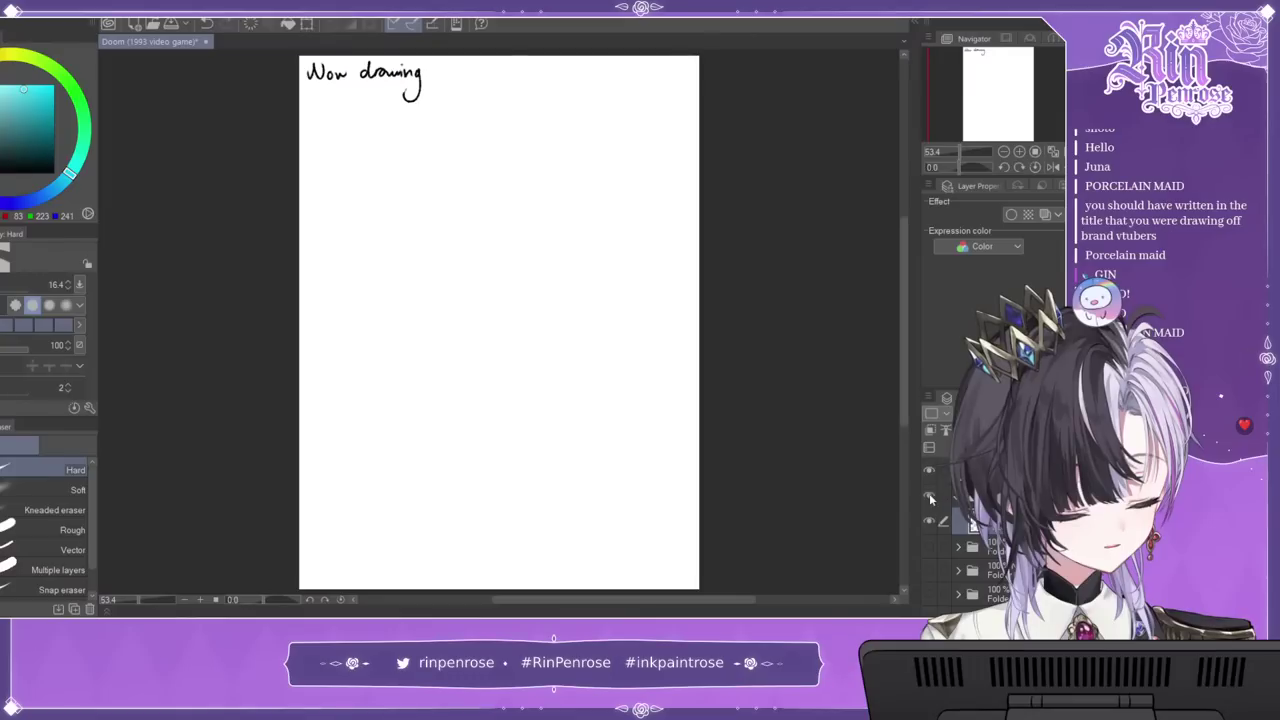
Step: Handwrite the name "Gawr Gura" on two lines under the "Now drawing" title with the black pen at 100% zoom
{"action": "key", "text": "p"}
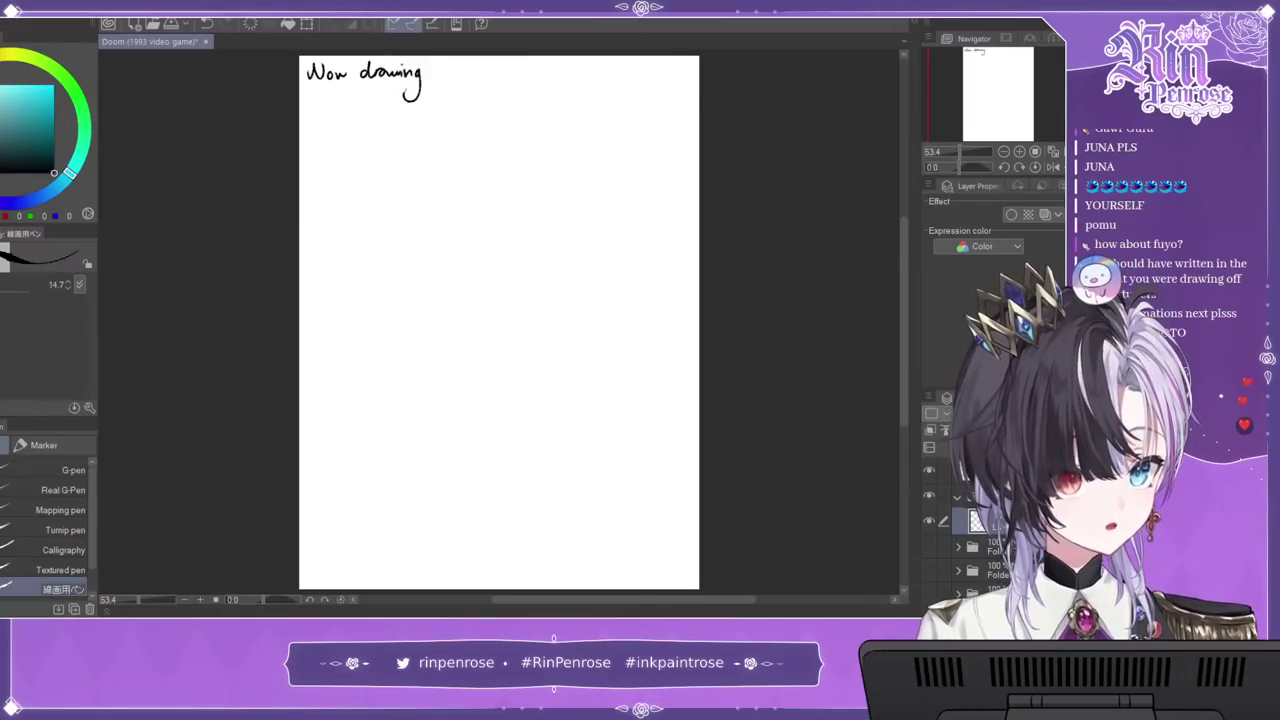
{"action": "left_click", "coordinate": [1020, 152]}
{"action": "left_click", "coordinate": [1020, 152]}
{"action": "left_click_drag", "start_coordinate": [998, 96], "coordinate": [982, 76]}
{"action": "mouse_move", "coordinate": [258, 205]}
{"action": "left_mouse_down"}
{"action": "mouse_move", "coordinate": [232, 257]}
{"action": "mouse_move", "coordinate": [283, 236]}
{"action": "mouse_move", "coordinate": [330, 258]}
{"action": "left_mouse_up"}
{"action": "mouse_move", "coordinate": [334, 232]}
{"action": "left_mouse_down"}
{"action": "mouse_move", "coordinate": [342, 262]}
{"action": "mouse_move", "coordinate": [364, 228]}
{"action": "left_mouse_up"}
{"action": "mouse_move", "coordinate": [370, 238]}
{"action": "left_mouse_down"}
{"action": "mouse_move", "coordinate": [372, 258]}
{"action": "mouse_move", "coordinate": [392, 232]}
{"action": "left_mouse_up"}
{"action": "mouse_move", "coordinate": [281, 294]}
{"action": "left_mouse_down"}
{"action": "mouse_move", "coordinate": [318, 340]}
{"action": "mouse_move", "coordinate": [358, 317]}
{"action": "left_mouse_up"}
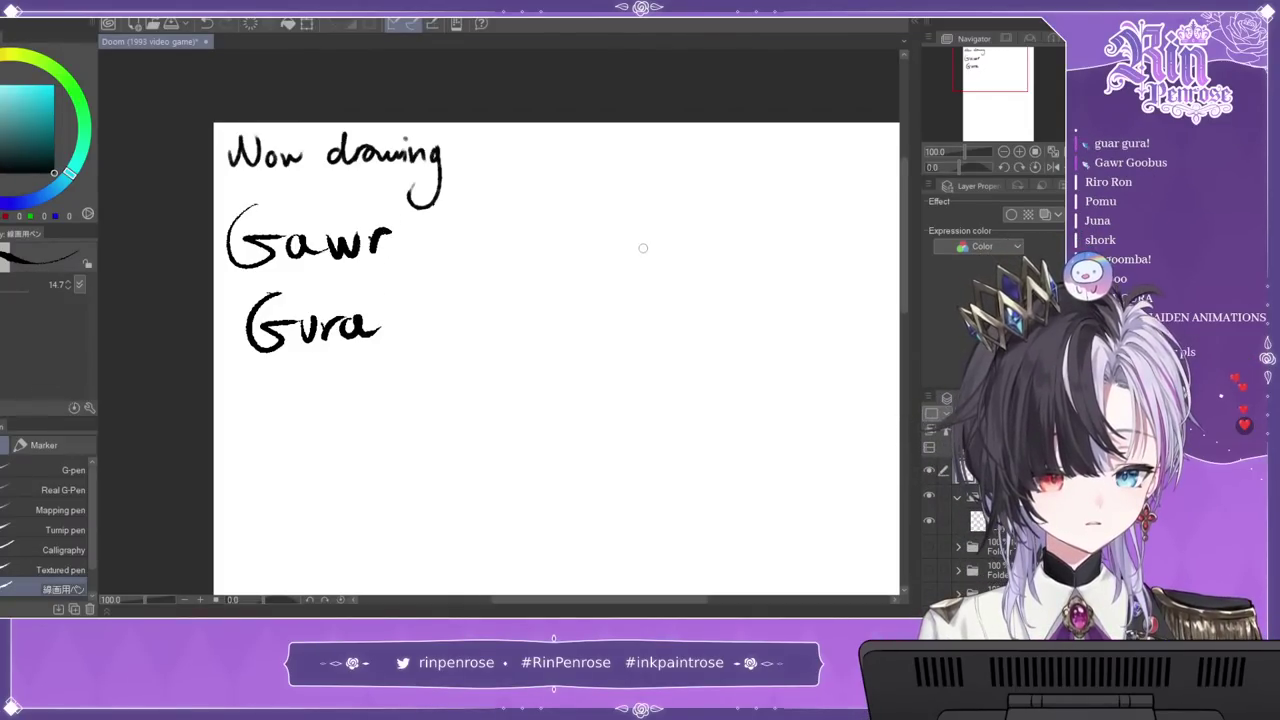
Step: Draw a shark outline incorporating a large letter G beside the name, with an eye and mouth, and undo it
{"action": "mouse_move", "coordinate": [644, 208]}
{"action": "left_mouse_down"}
{"action": "mouse_move", "coordinate": [602, 289]}
{"action": "mouse_move", "coordinate": [660, 296]}
{"action": "mouse_move", "coordinate": [653, 288]}
{"action": "mouse_move", "coordinate": [725, 256]}
{"action": "mouse_move", "coordinate": [816, 285]}
{"action": "mouse_move", "coordinate": [712, 407]}
{"action": "mouse_move", "coordinate": [693, 398]}
{"action": "mouse_move", "coordinate": [636, 423]}
{"action": "mouse_move", "coordinate": [507, 396]}
{"action": "mouse_move", "coordinate": [445, 363]}
{"action": "mouse_move", "coordinate": [406, 366]}
{"action": "mouse_move", "coordinate": [553, 205]}
{"action": "mouse_move", "coordinate": [637, 197]}
{"action": "left_mouse_up"}
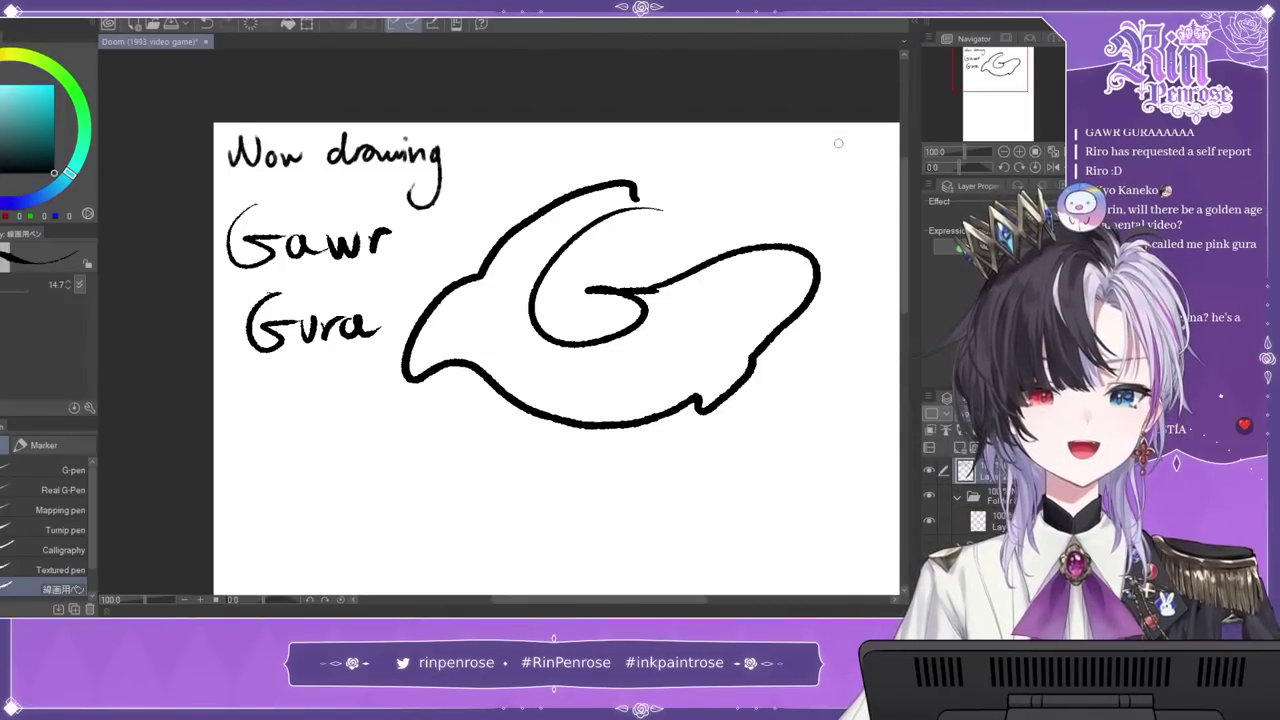
{"action": "left_click", "coordinate": [742, 292]}
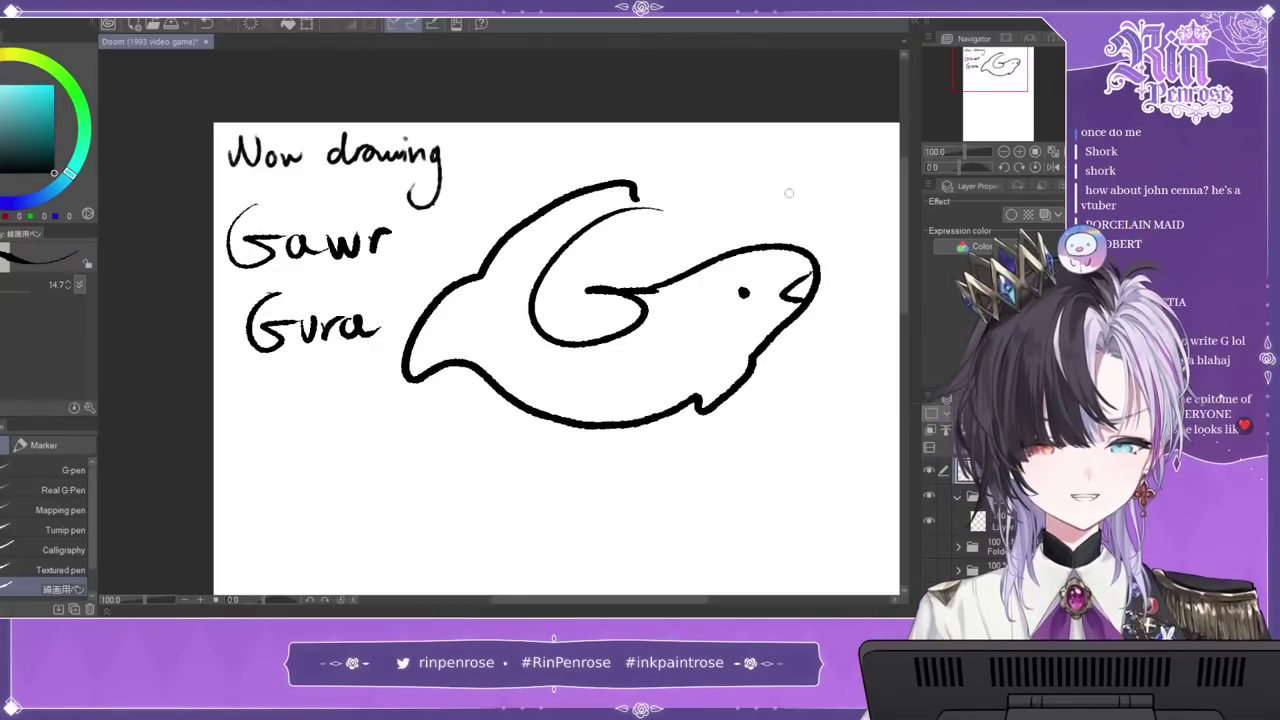
{"action": "key", "text": "ctrl+z"}
{"action": "key", "text": "ctrl+z"}
{"action": "key", "text": "ctrl+z"}
{"action": "key", "text": "ctrl+z"}
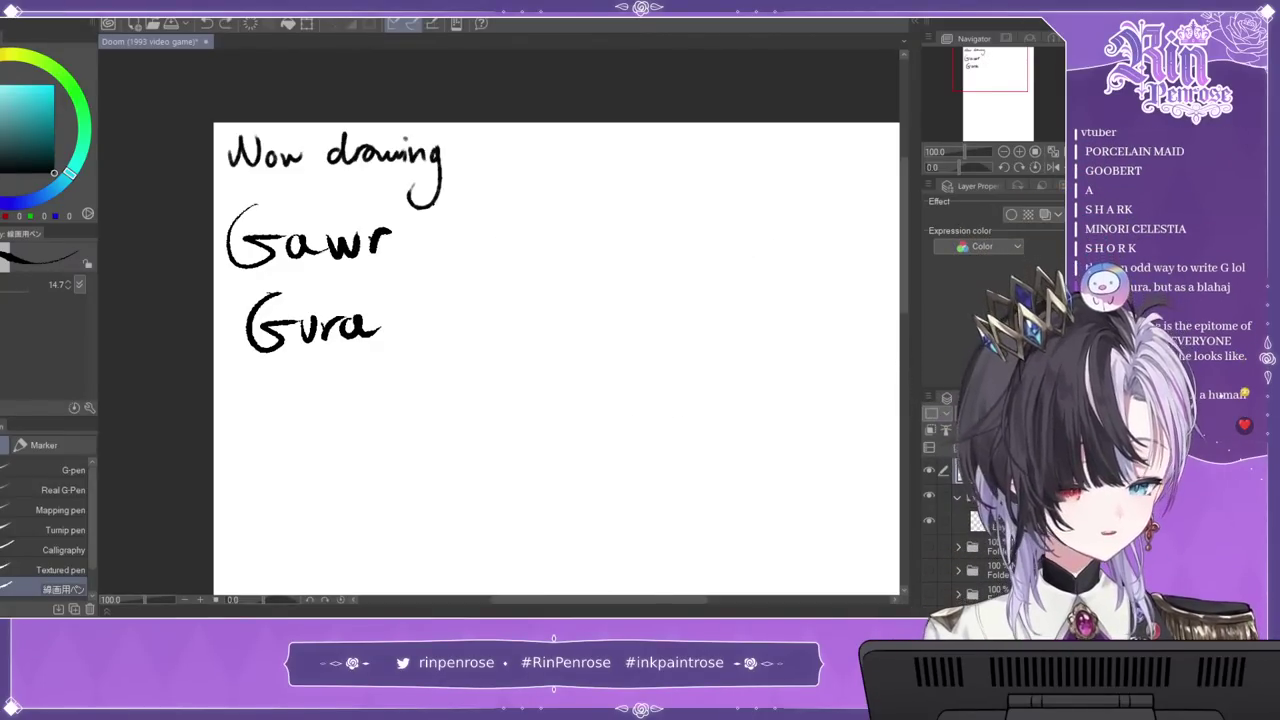
Step: Sketch a large circle for the head on the new folder's layer, in the middle of the page below the name
{"action": "left_click", "coordinate": [1053, 152]}
{"action": "left_click", "coordinate": [1035, 152]}
{"action": "left_click_drag", "start_coordinate": [1022, 111], "coordinate": [1022, 103]}
{"action": "mouse_move", "coordinate": [469, 186]}
{"action": "left_mouse_down"}
{"action": "mouse_move", "coordinate": [341, 350]}
{"action": "mouse_move", "coordinate": [395, 425]}
{"action": "left_mouse_up"}
{"action": "left_click_drag", "start_coordinate": [344, 358], "coordinate": [494, 445]}
{"action": "mouse_move", "coordinate": [370, 248]}
{"action": "left_mouse_down"}
{"action": "mouse_move", "coordinate": [520, 205]}
{"action": "mouse_move", "coordinate": [566, 216]}
{"action": "mouse_move", "coordinate": [608, 263]}
{"action": "left_mouse_up"}
{"action": "left_click_drag", "start_coordinate": [563, 224], "coordinate": [630, 362]}
{"action": "left_click_drag", "start_coordinate": [612, 278], "coordinate": [577, 432]}
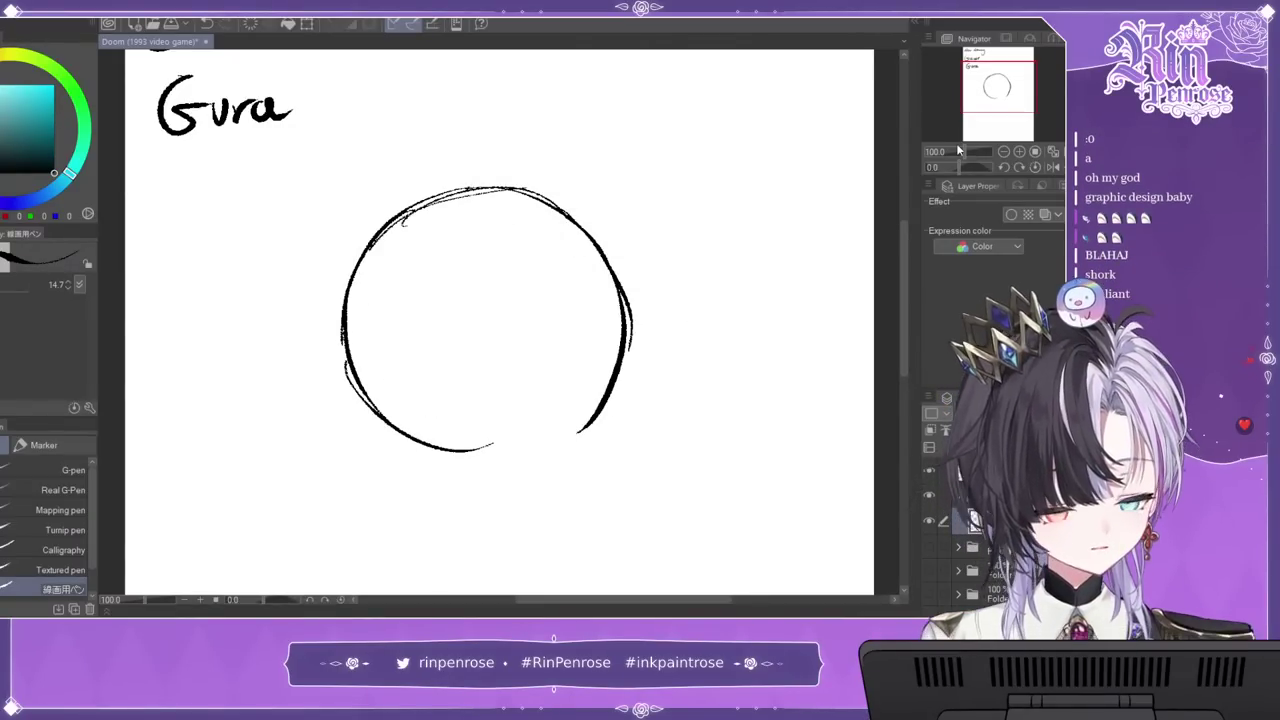
Step: Close the gap at the bottom of the head circle, working with the canvas view flipped horizontally
{"action": "left_click", "coordinate": [999, 95]}
{"action": "left_click", "coordinate": [1053, 167]}
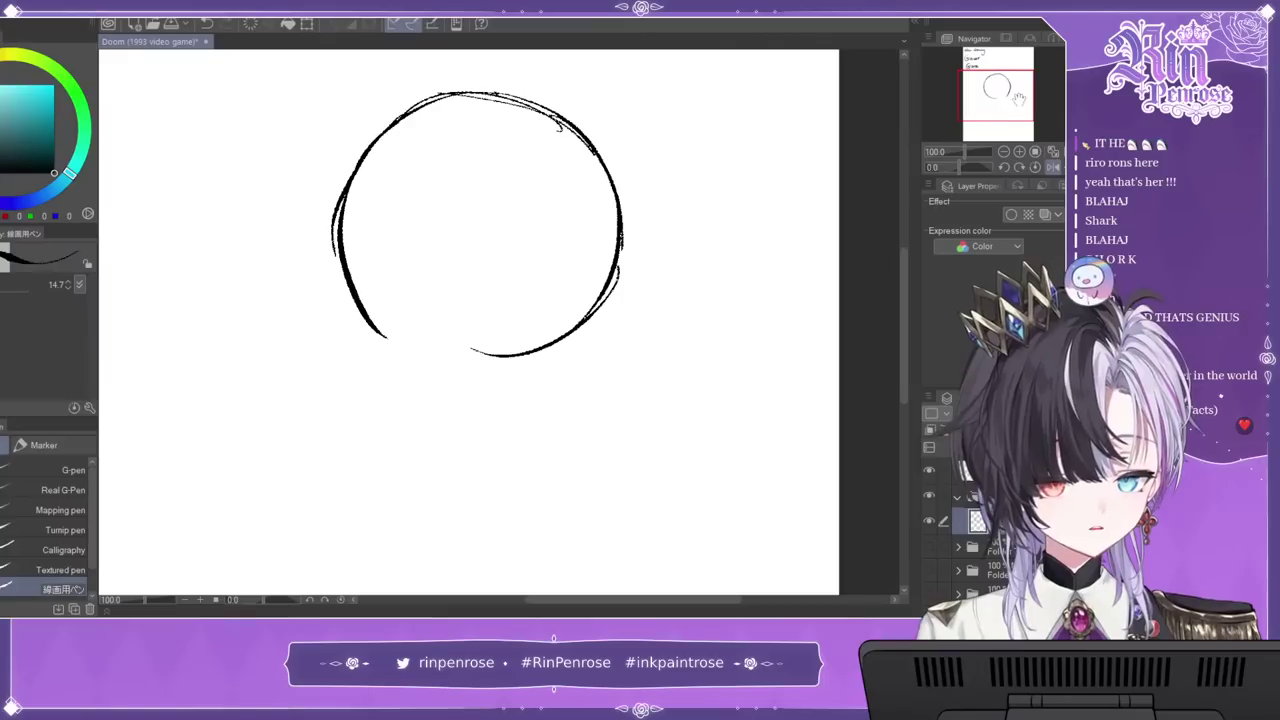
{"action": "left_click_drag", "start_coordinate": [354, 283], "coordinate": [426, 344]}
{"action": "left_click_drag", "start_coordinate": [366, 308], "coordinate": [498, 358]}
{"action": "left_click_drag", "start_coordinate": [378, 325], "coordinate": [502, 360]}
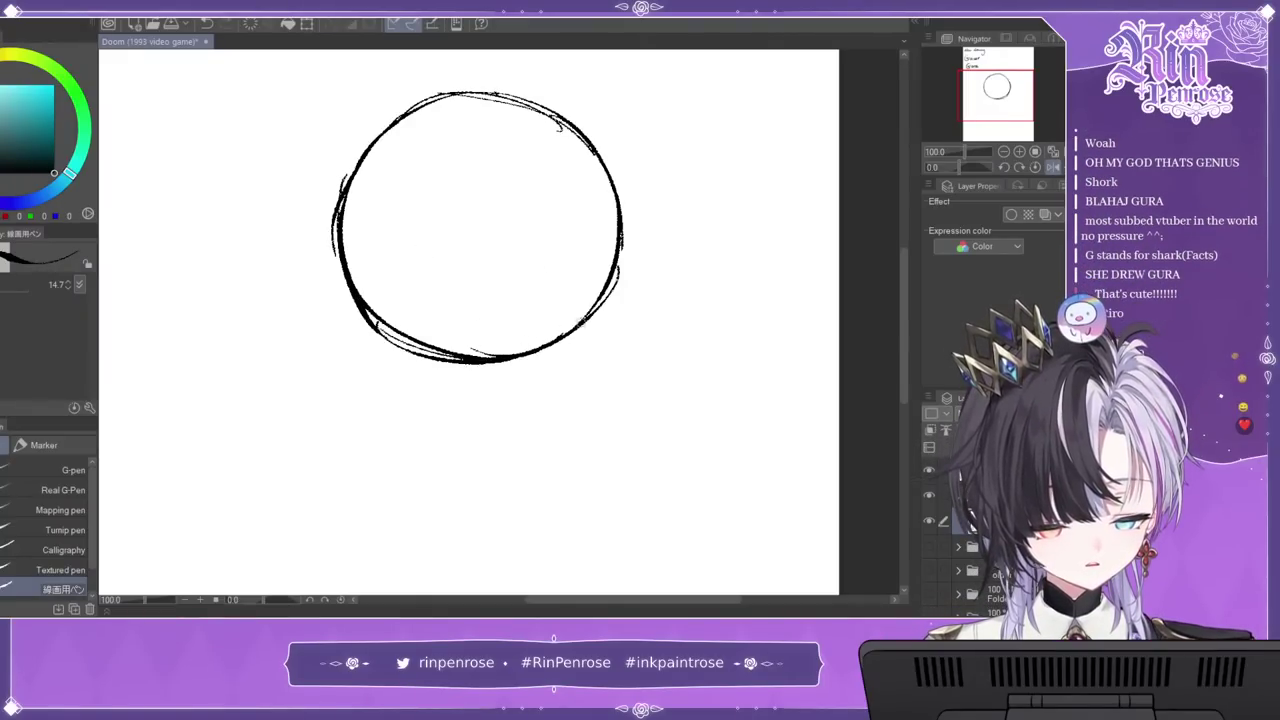
{"action": "left_click", "coordinate": [1053, 167]}
Step: Erase the rough lower-right arc of the head circle and redraw it as one cleaner line
{"action": "key", "text": "c"}
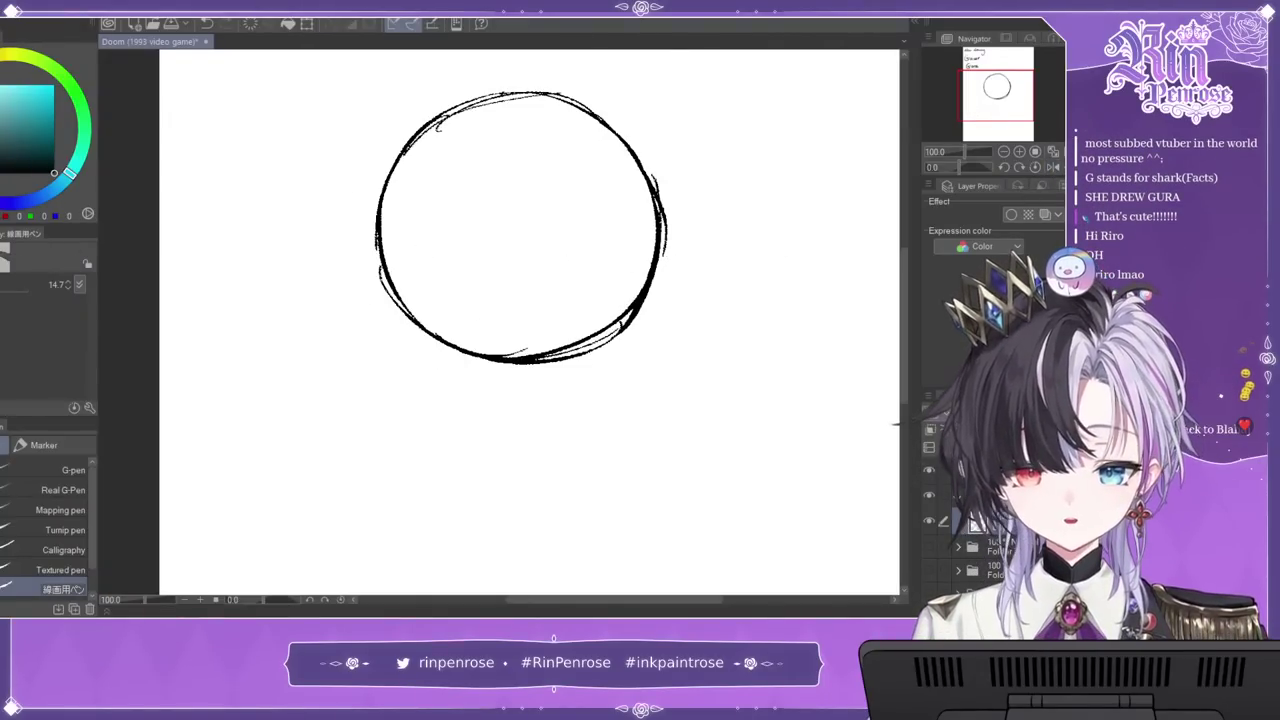
{"action": "mouse_move", "coordinate": [516, 345]}
{"action": "left_mouse_down"}
{"action": "mouse_move", "coordinate": [601, 248]}
{"action": "mouse_move", "coordinate": [570, 281]}
{"action": "mouse_move", "coordinate": [606, 323]}
{"action": "mouse_move", "coordinate": [654, 287]}
{"action": "mouse_move", "coordinate": [558, 368]}
{"action": "mouse_move", "coordinate": [602, 342]}
{"action": "left_mouse_up"}
{"action": "left_click_drag", "start_coordinate": [550, 361], "coordinate": [599, 347]}
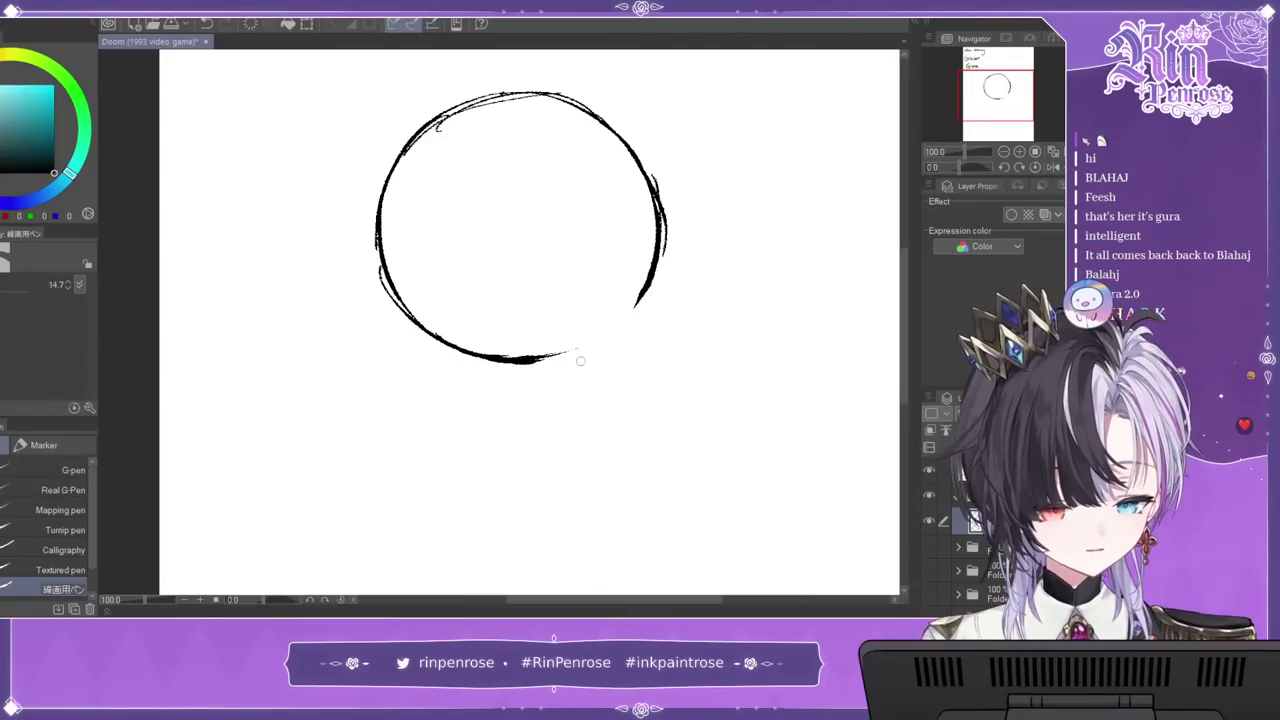
{"action": "key", "text": "ctrl+z"}
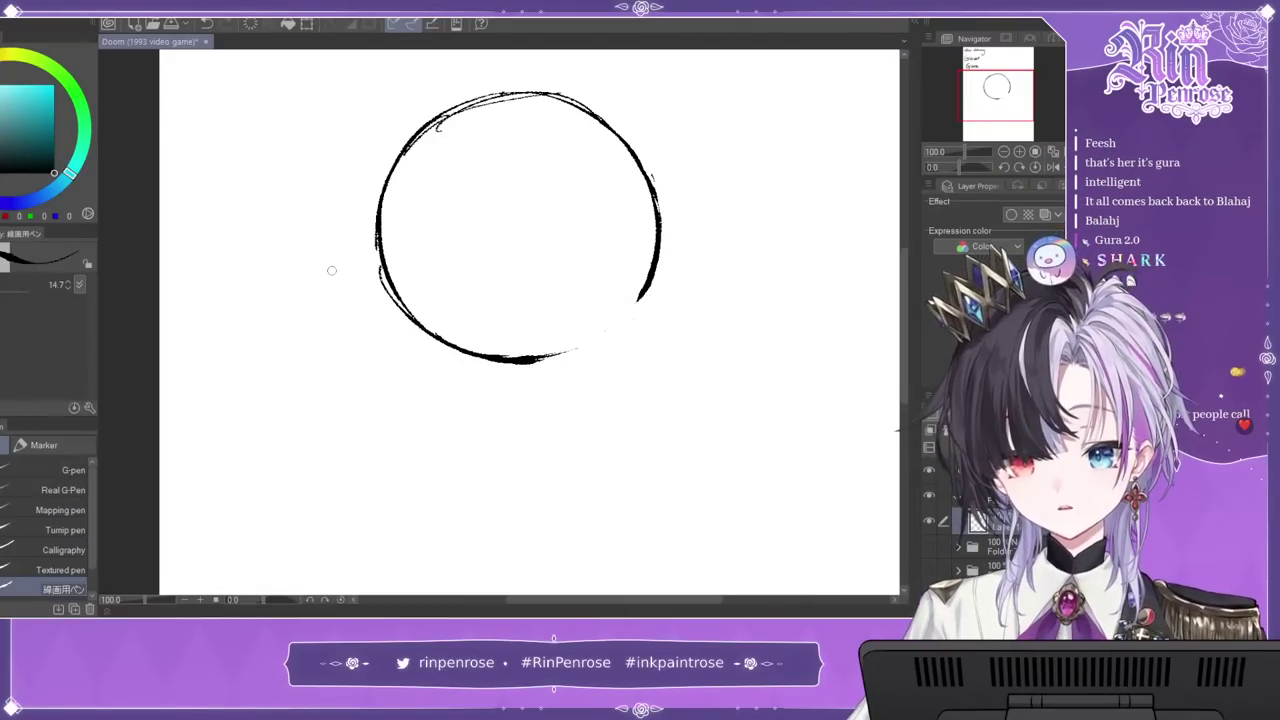
{"action": "mouse_move", "coordinate": [466, 352]}
{"action": "left_mouse_down"}
{"action": "mouse_move", "coordinate": [505, 357]}
{"action": "mouse_move", "coordinate": [632, 306]}
{"action": "left_mouse_up"}
{"action": "key", "text": "ctrl+z"}
{"action": "left_click_drag", "start_coordinate": [624, 314], "coordinate": [650, 280]}
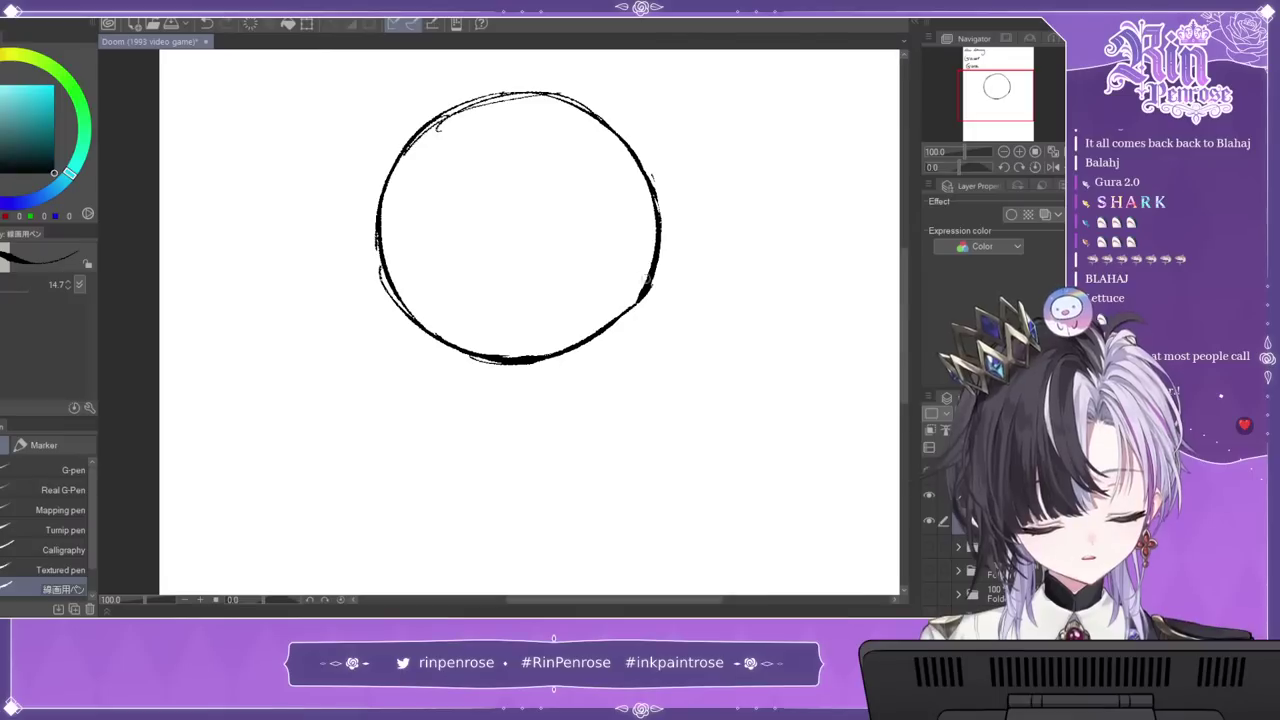
{"action": "key", "text": "ctrl+z"}
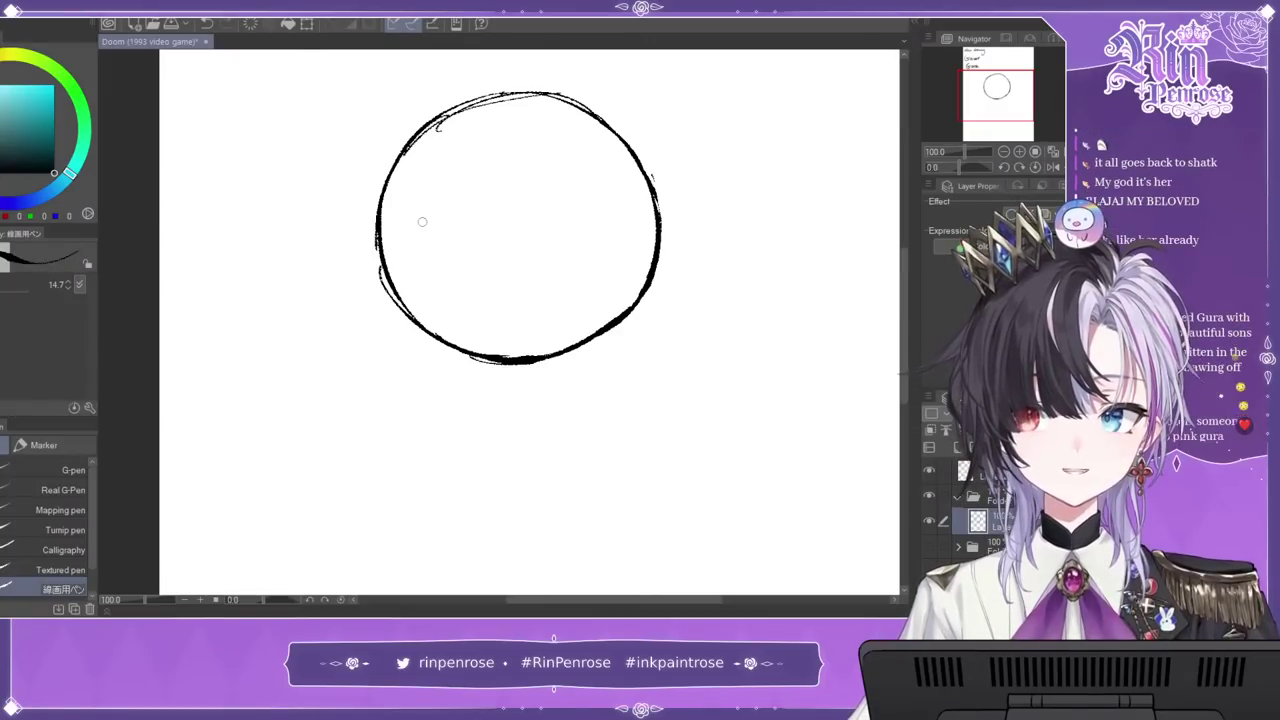
Step: Draw the cheek and chin curve beneath the head circle and erase the circle's lower arc inside the face
{"action": "mouse_move", "coordinate": [385, 276]}
{"action": "left_mouse_down"}
{"action": "mouse_move", "coordinate": [398, 345]}
{"action": "mouse_move", "coordinate": [445, 387]}
{"action": "mouse_move", "coordinate": [493, 400]}
{"action": "mouse_move", "coordinate": [593, 359]}
{"action": "left_mouse_up"}
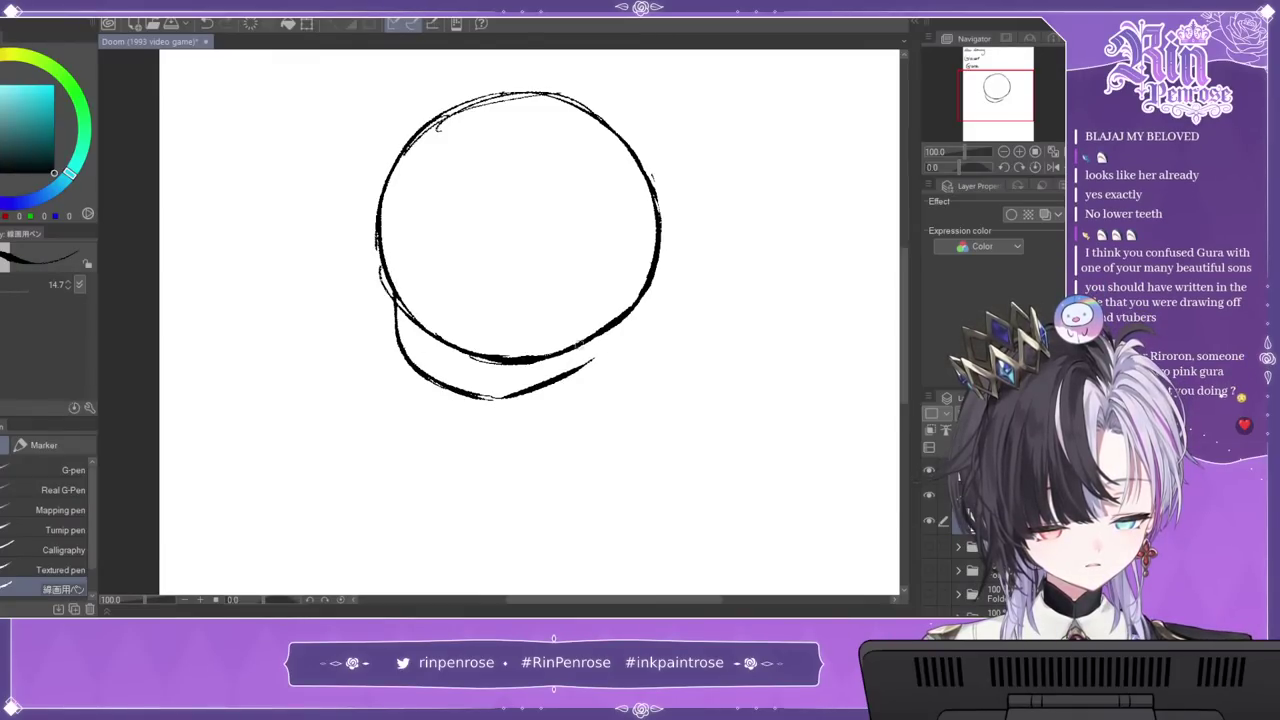
{"action": "key", "text": "ctrl+z"}
{"action": "left_click_drag", "start_coordinate": [468, 393], "coordinate": [572, 380]}
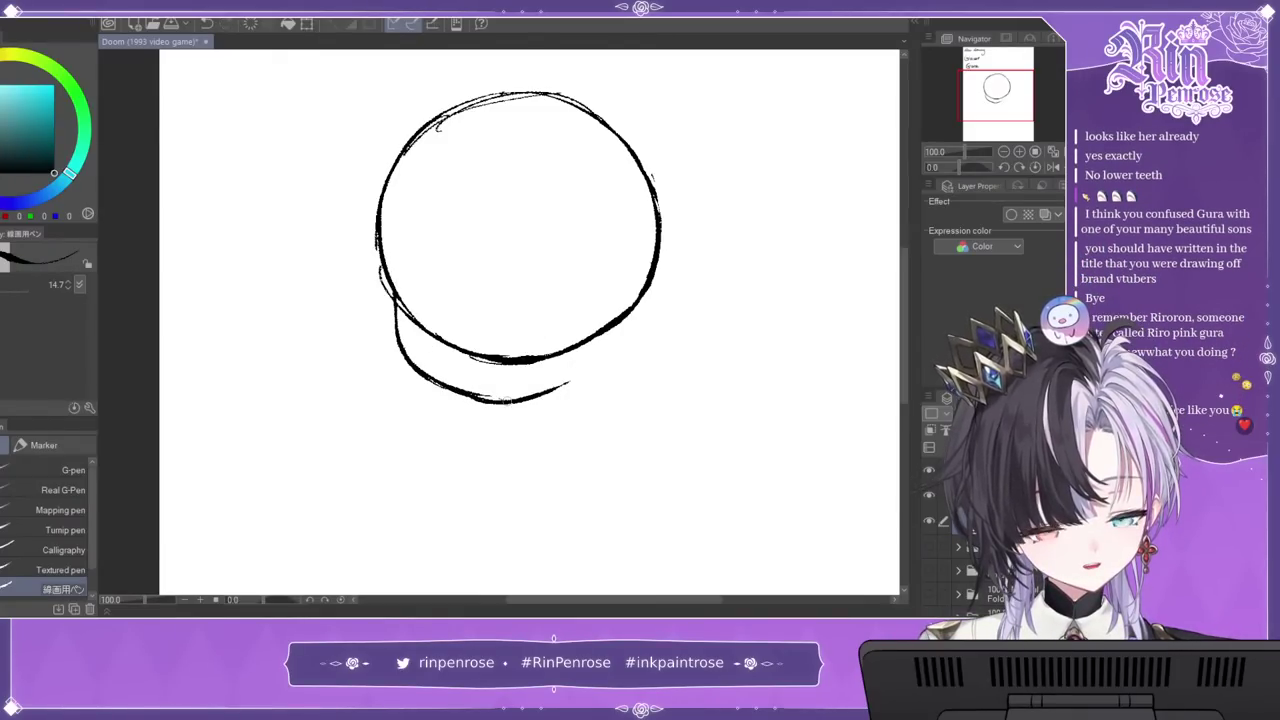
{"action": "key", "text": "ctrl+z"}
{"action": "mouse_move", "coordinate": [478, 396]}
{"action": "left_mouse_down"}
{"action": "mouse_move", "coordinate": [584, 374]}
{"action": "mouse_move", "coordinate": [597, 350]}
{"action": "left_mouse_up"}
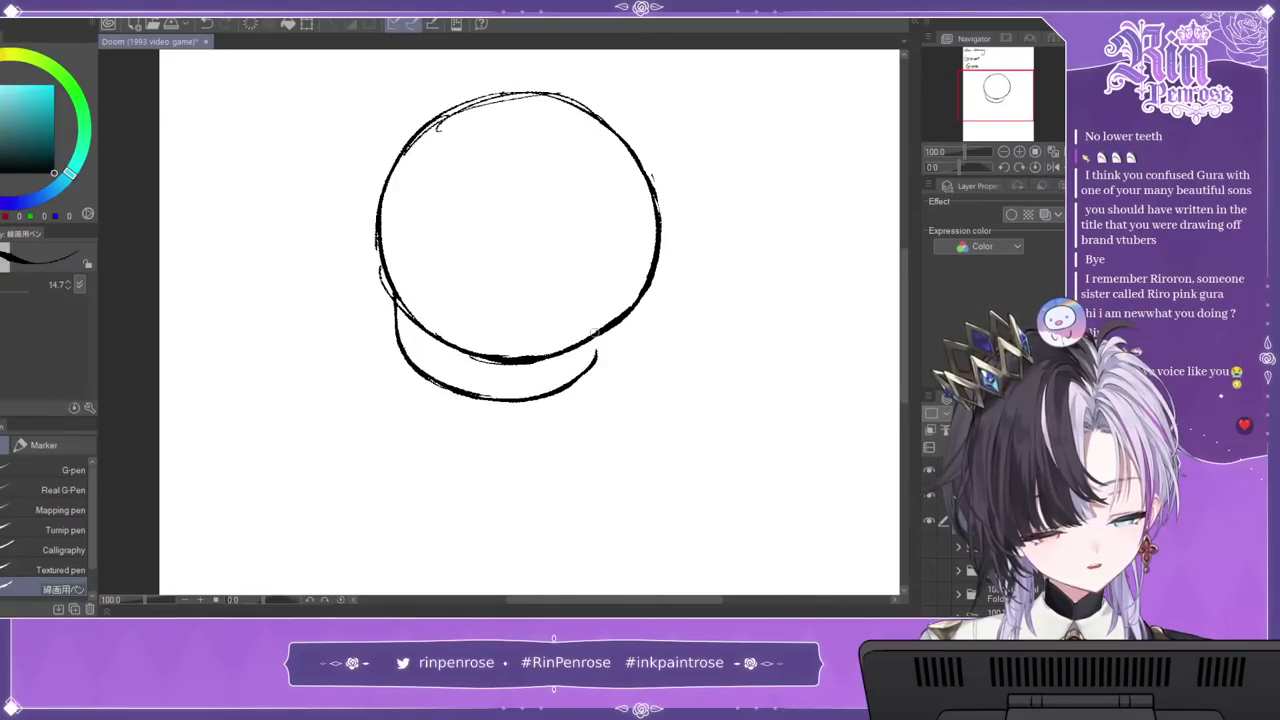
{"action": "mouse_move", "coordinate": [566, 392]}
{"action": "left_mouse_down"}
{"action": "mouse_move", "coordinate": [610, 330]}
{"action": "mouse_move", "coordinate": [604, 300]}
{"action": "left_mouse_up"}
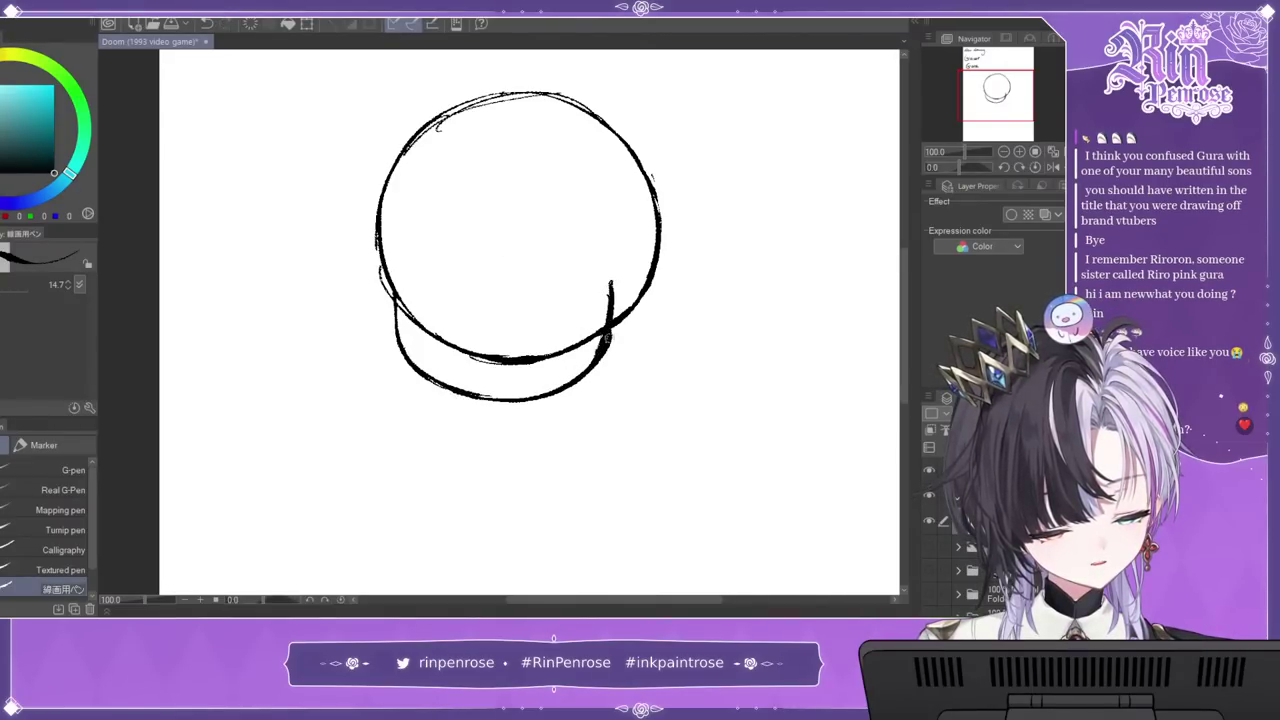
{"action": "key", "text": "ctrl+z"}
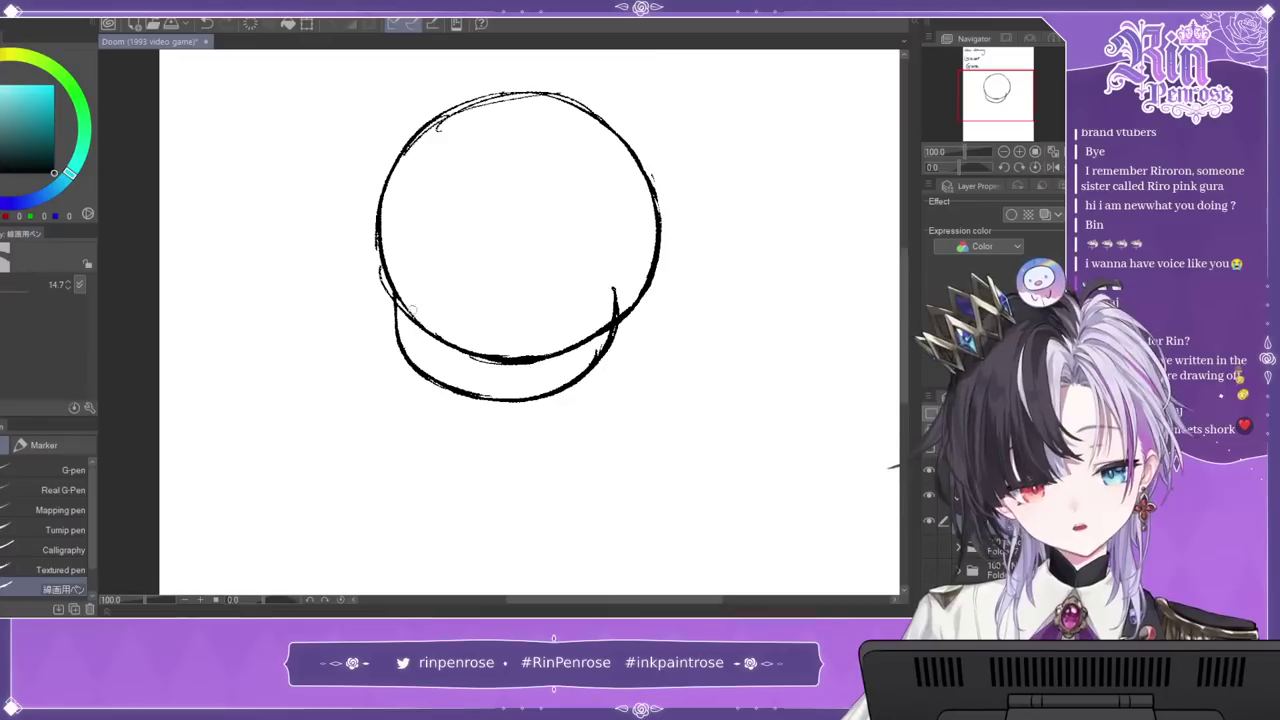
{"action": "mouse_move", "coordinate": [409, 316]}
{"action": "left_mouse_down"}
{"action": "mouse_move", "coordinate": [515, 362]}
{"action": "mouse_move", "coordinate": [522, 344]}
{"action": "mouse_move", "coordinate": [531, 359]}
{"action": "mouse_move", "coordinate": [584, 338]}
{"action": "mouse_move", "coordinate": [590, 350]}
{"action": "mouse_move", "coordinate": [612, 316]}
{"action": "left_mouse_up"}
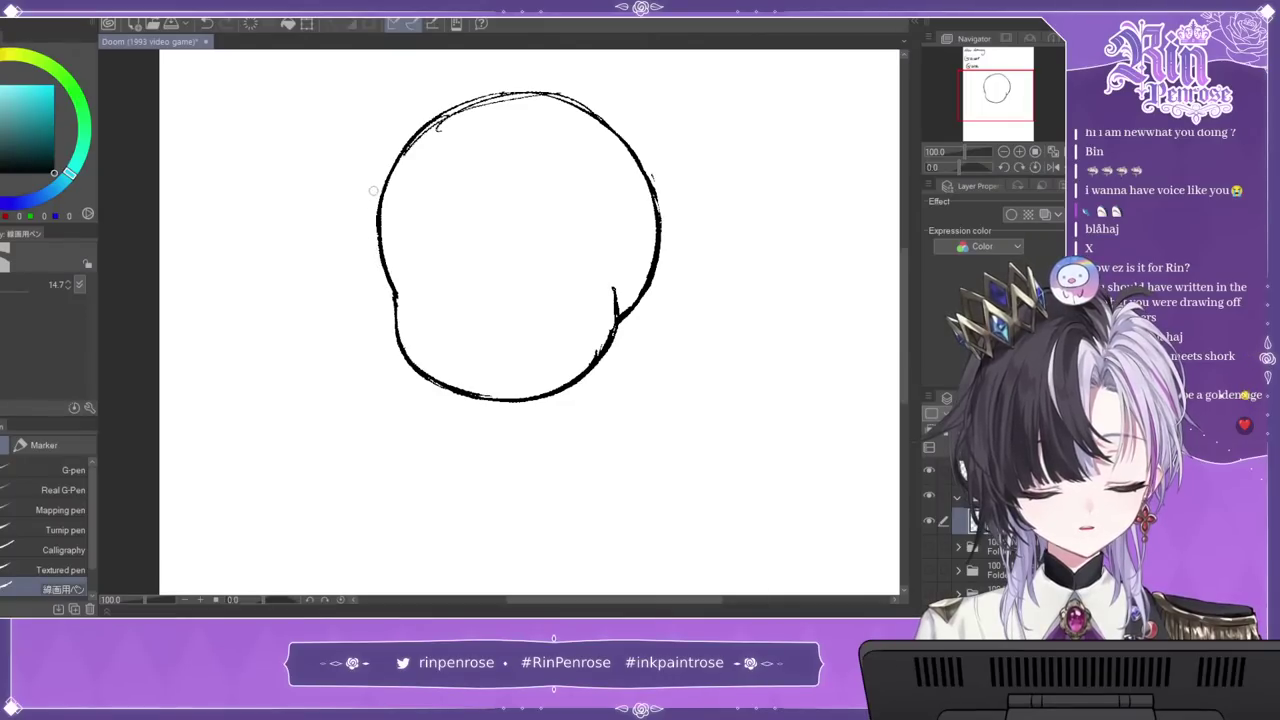
Step: Draw a rounded ear on the right side of the face, erase the face line inside it and add inner-ear lines
{"action": "key", "text": "c"}
{"action": "left_click_drag", "start_coordinate": [613, 291], "coordinate": [620, 342]}
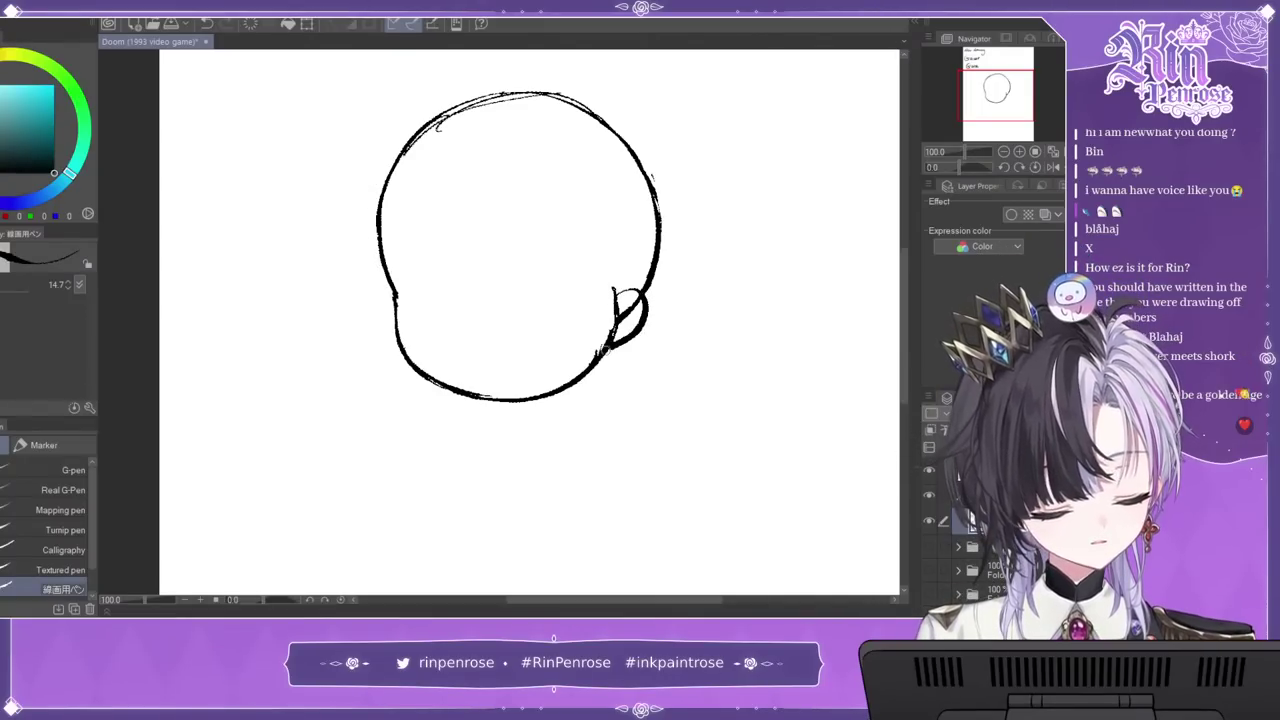
{"action": "key", "text": "ctrl+z"}
{"action": "left_click_drag", "start_coordinate": [616, 288], "coordinate": [604, 352]}
{"action": "key", "text": "c"}
{"action": "left_click_drag", "start_coordinate": [616, 298], "coordinate": [611, 312]}
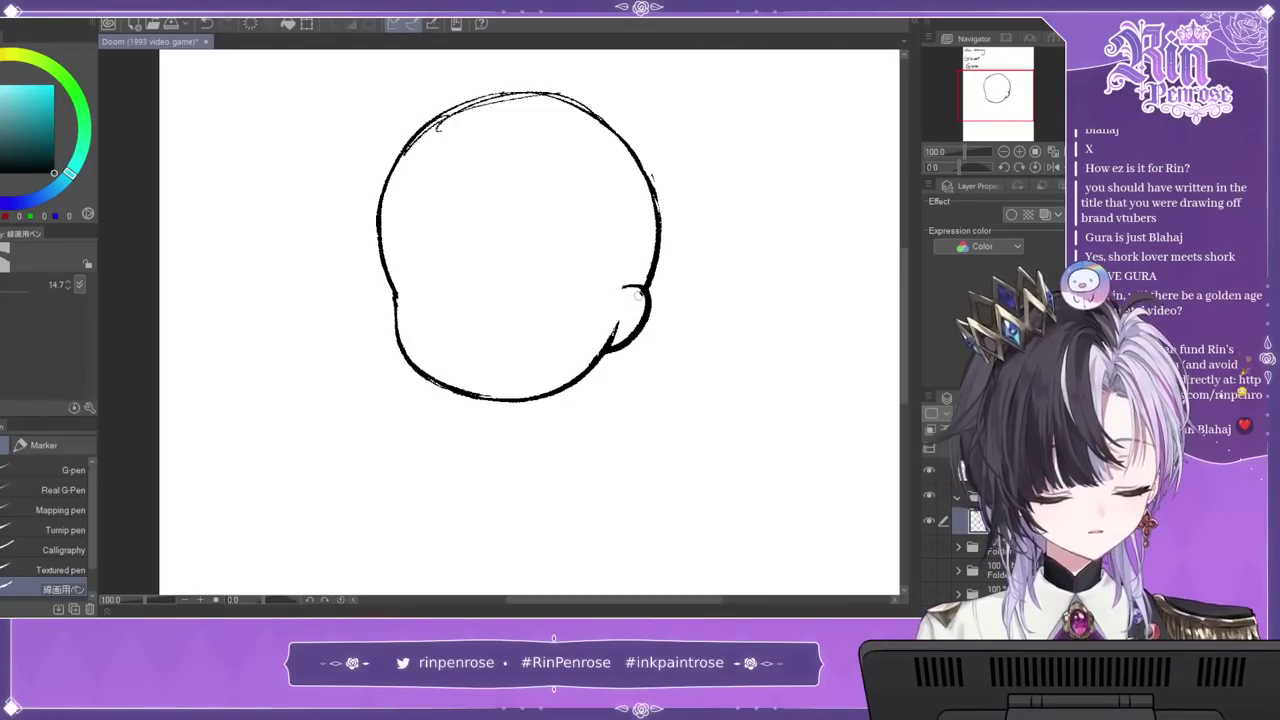
{"action": "key", "text": "c"}
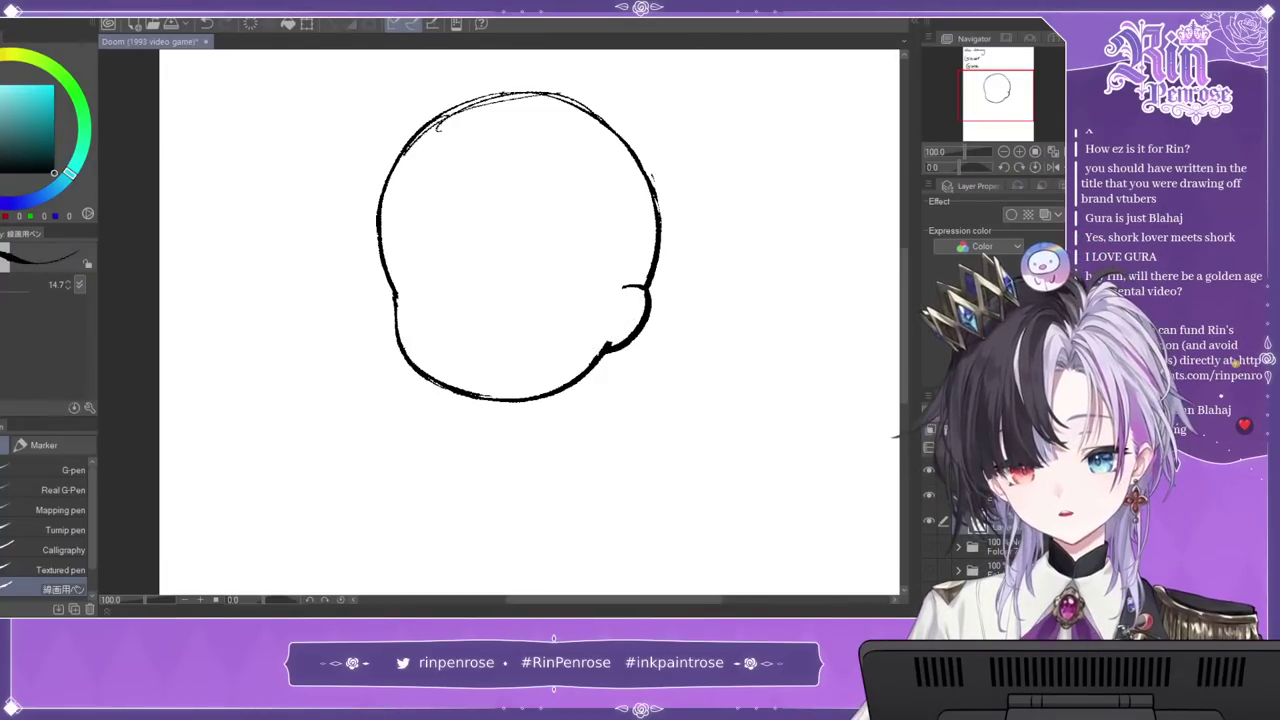
{"action": "mouse_move", "coordinate": [622, 326]}
{"action": "left_mouse_down"}
{"action": "mouse_move", "coordinate": [612, 318]}
{"action": "mouse_move", "coordinate": [640, 302]}
{"action": "left_mouse_up"}
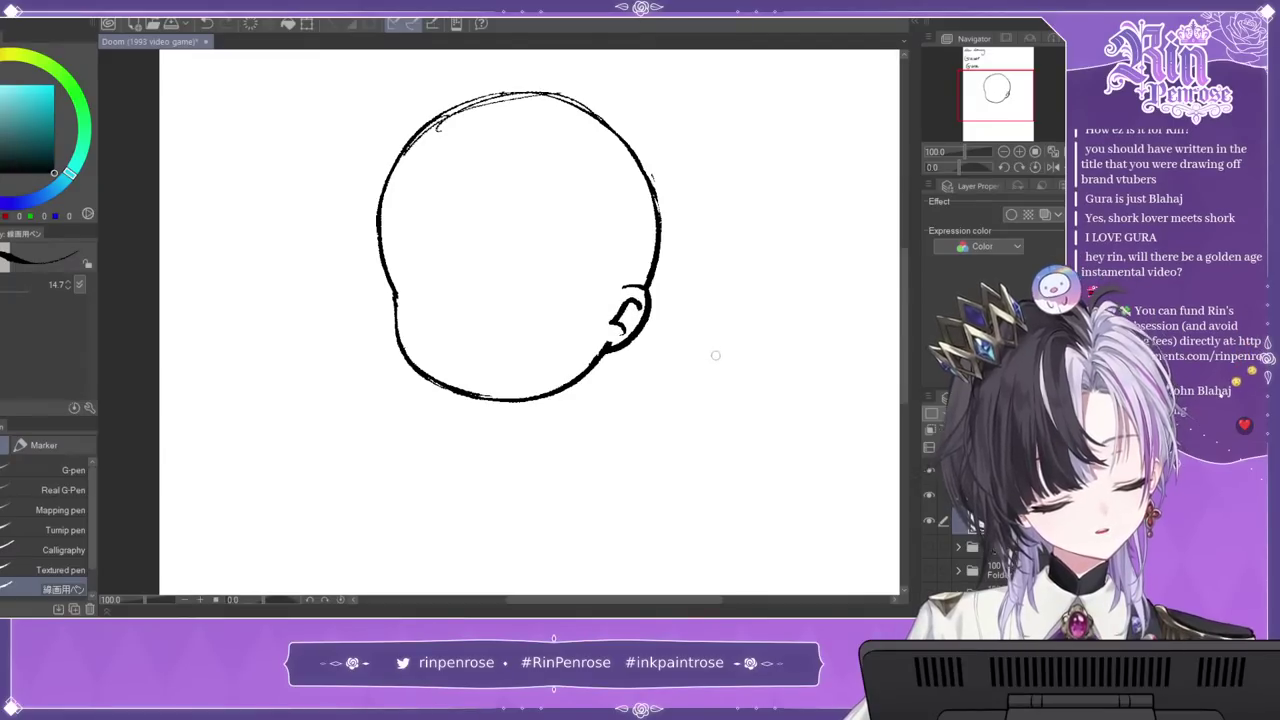
{"action": "left_click_drag", "start_coordinate": [1009, 88], "coordinate": [1010, 87]}
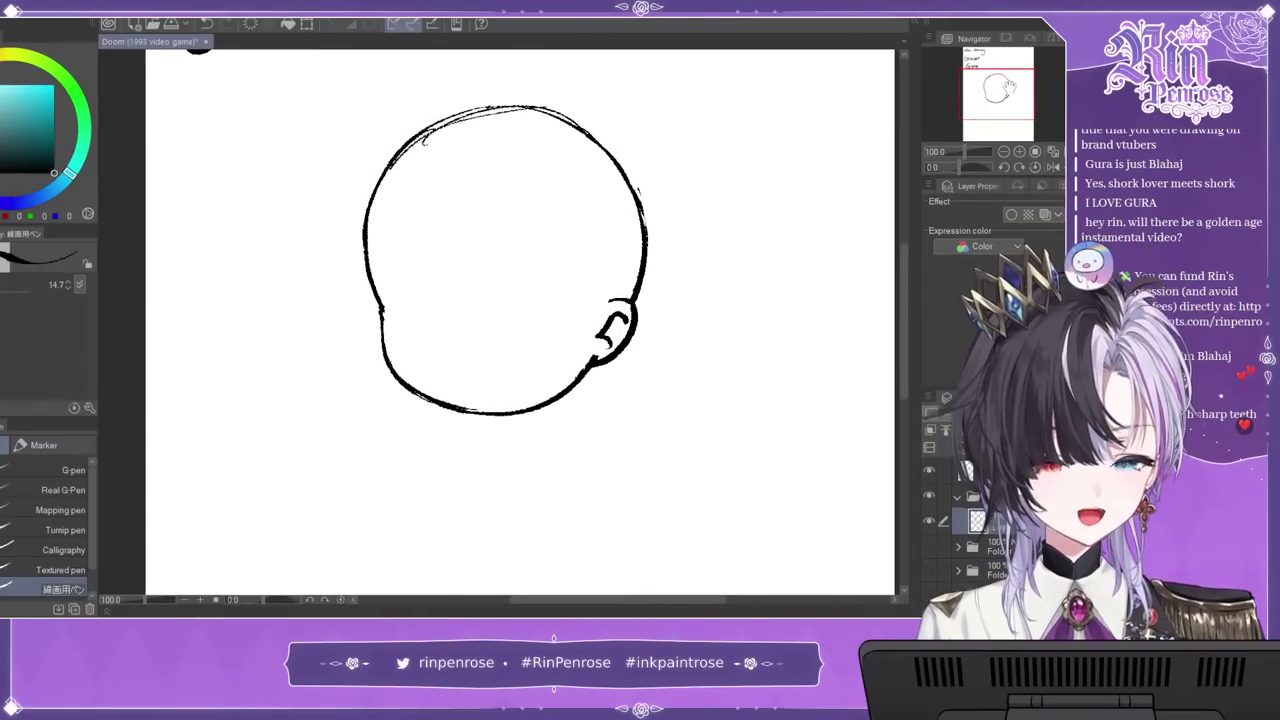
{"action": "left_click_drag", "start_coordinate": [402, 137], "coordinate": [348, 242]}
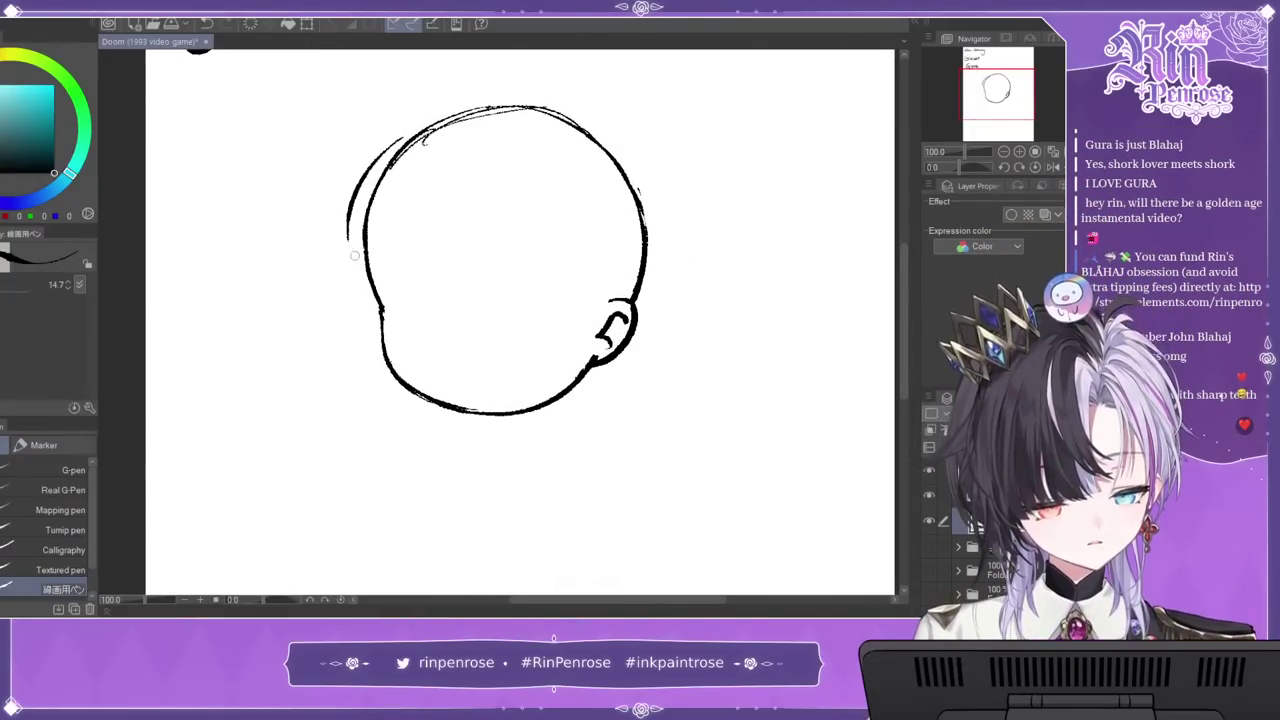
{"action": "key", "text": "ctrl+z"}
{"action": "mouse_move", "coordinate": [400, 142]}
{"action": "left_mouse_down"}
{"action": "mouse_move", "coordinate": [355, 216]}
{"action": "mouse_move", "coordinate": [500, 215]}
{"action": "left_mouse_up"}
{"action": "key", "text": "ctrl+z"}
{"action": "left_click_drag", "start_coordinate": [348, 249], "coordinate": [557, 237]}
{"action": "left_click_drag", "start_coordinate": [537, 142], "coordinate": [567, 247]}
{"action": "key", "text": "ctrl+z"}
{"action": "key", "text": "ctrl+z"}
{"action": "key", "text": "ctrl+z"}
{"action": "key", "text": "ctrl+z"}
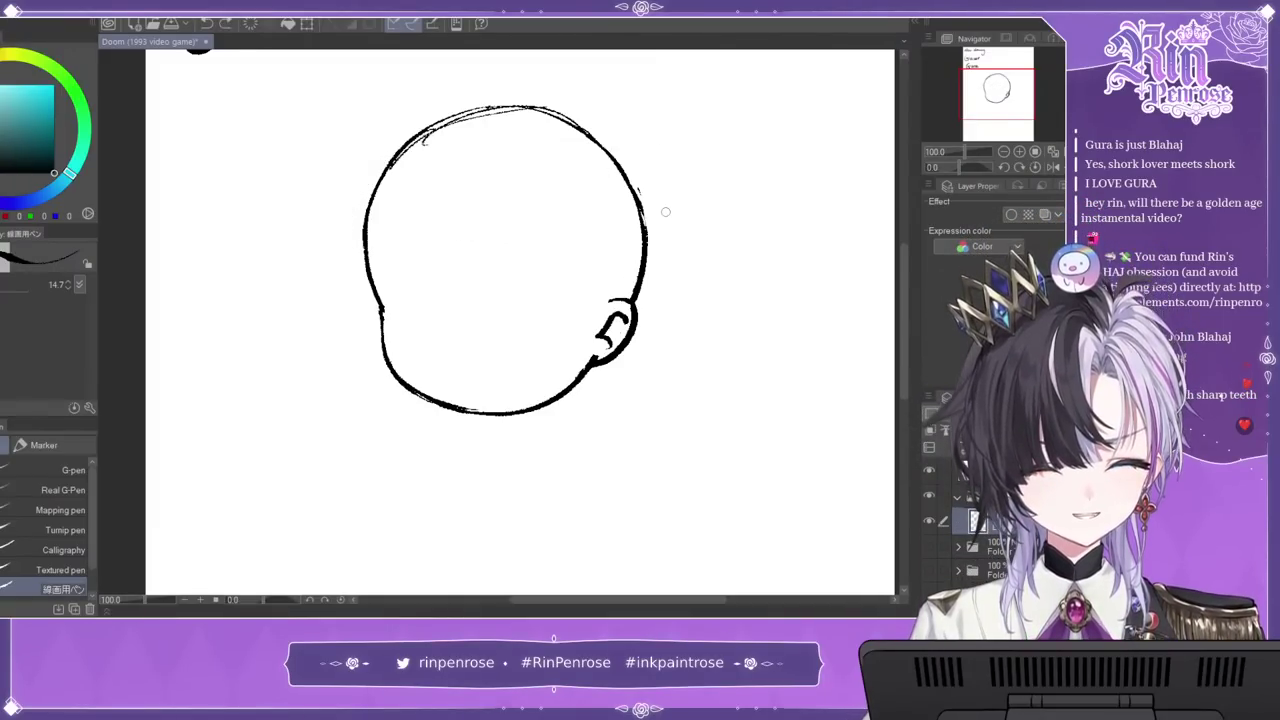
Step: Draw a straight-cut fringe across the forehead, with curved side edges and short strand lines rising from its lower edge
{"action": "left_click_drag", "start_coordinate": [414, 156], "coordinate": [379, 236]}
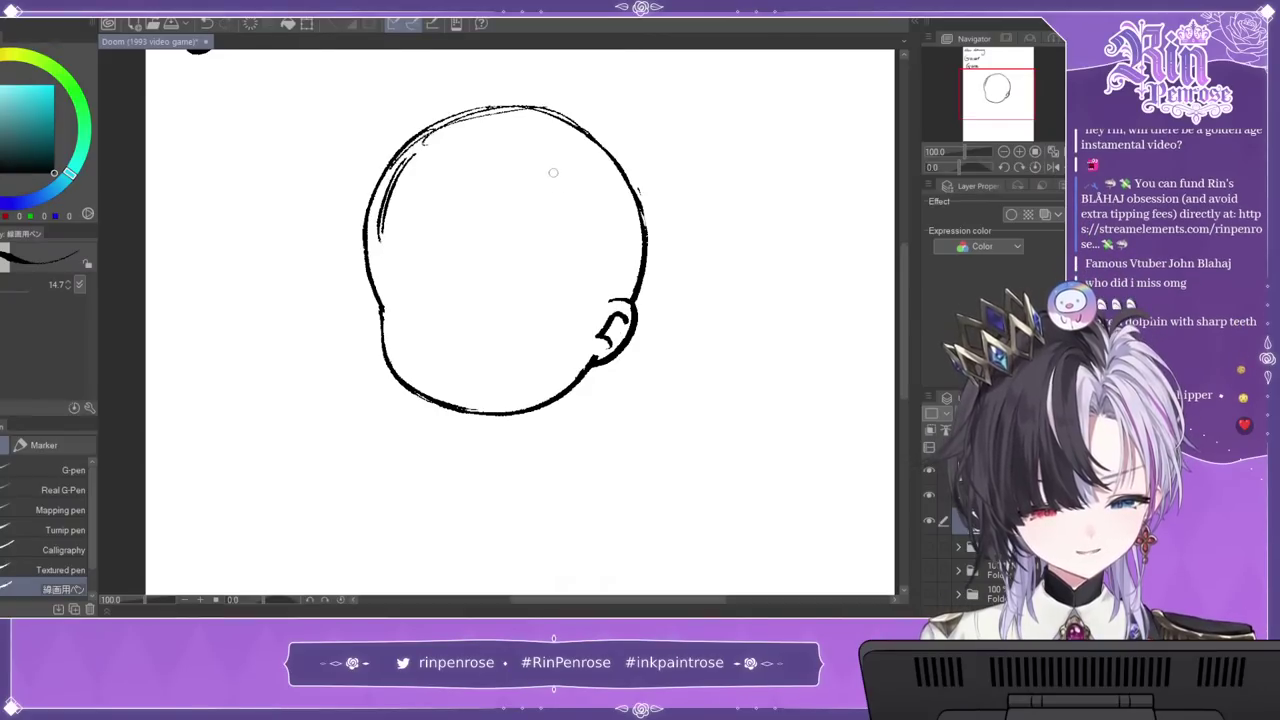
{"action": "left_click_drag", "start_coordinate": [549, 142], "coordinate": [573, 242]}
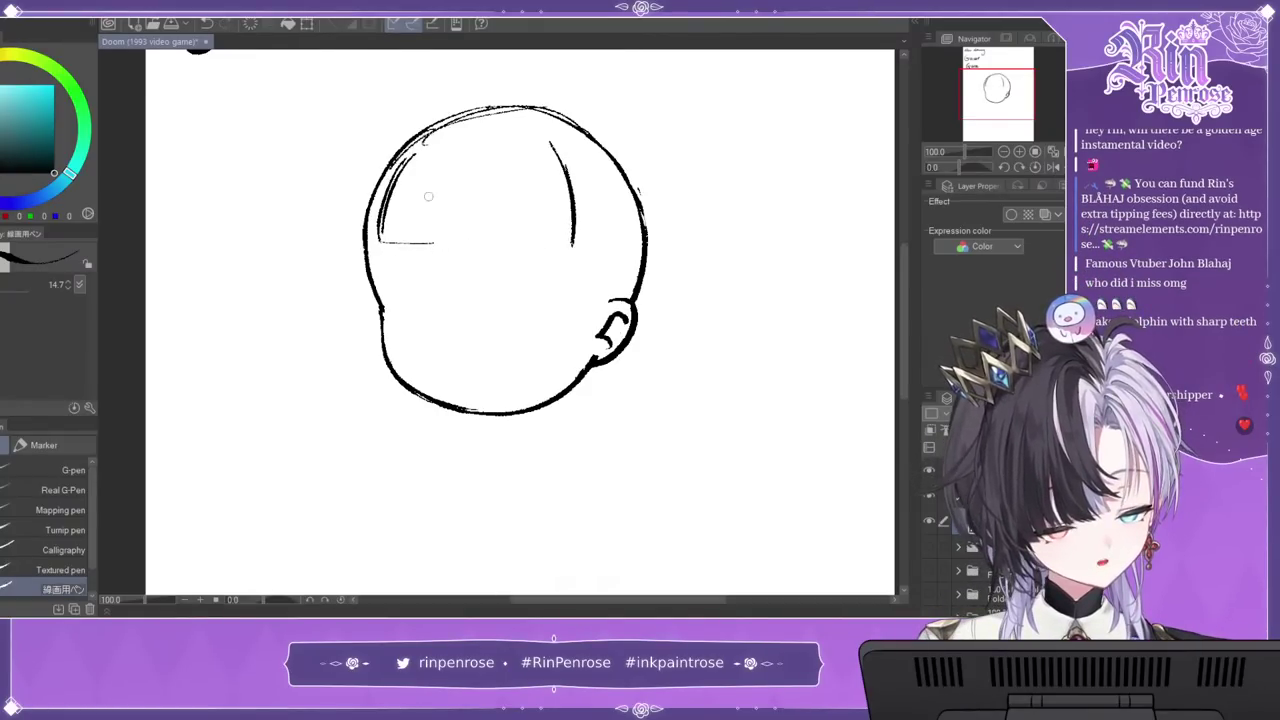
{"action": "mouse_move", "coordinate": [445, 190]}
{"action": "left_mouse_down"}
{"action": "mouse_move", "coordinate": [437, 242]}
{"action": "mouse_move", "coordinate": [481, 193]}
{"action": "left_mouse_up"}
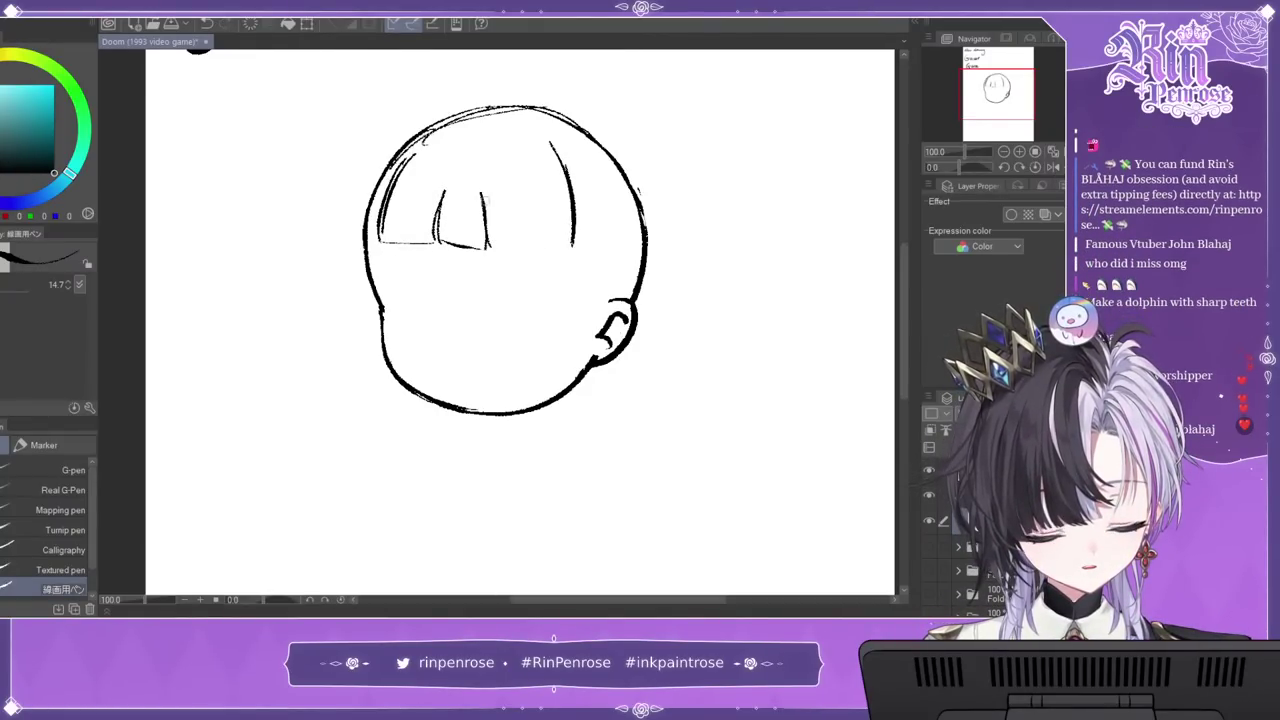
{"action": "key", "text": "ctrl+z"}
{"action": "key", "text": "ctrl+z"}
{"action": "left_click_drag", "start_coordinate": [439, 242], "coordinate": [475, 241]}
{"action": "left_click_drag", "start_coordinate": [481, 181], "coordinate": [482, 235]}
{"action": "mouse_move", "coordinate": [511, 183]}
{"action": "left_mouse_down"}
{"action": "mouse_move", "coordinate": [534, 236]}
{"action": "mouse_move", "coordinate": [567, 241]}
{"action": "left_mouse_up"}
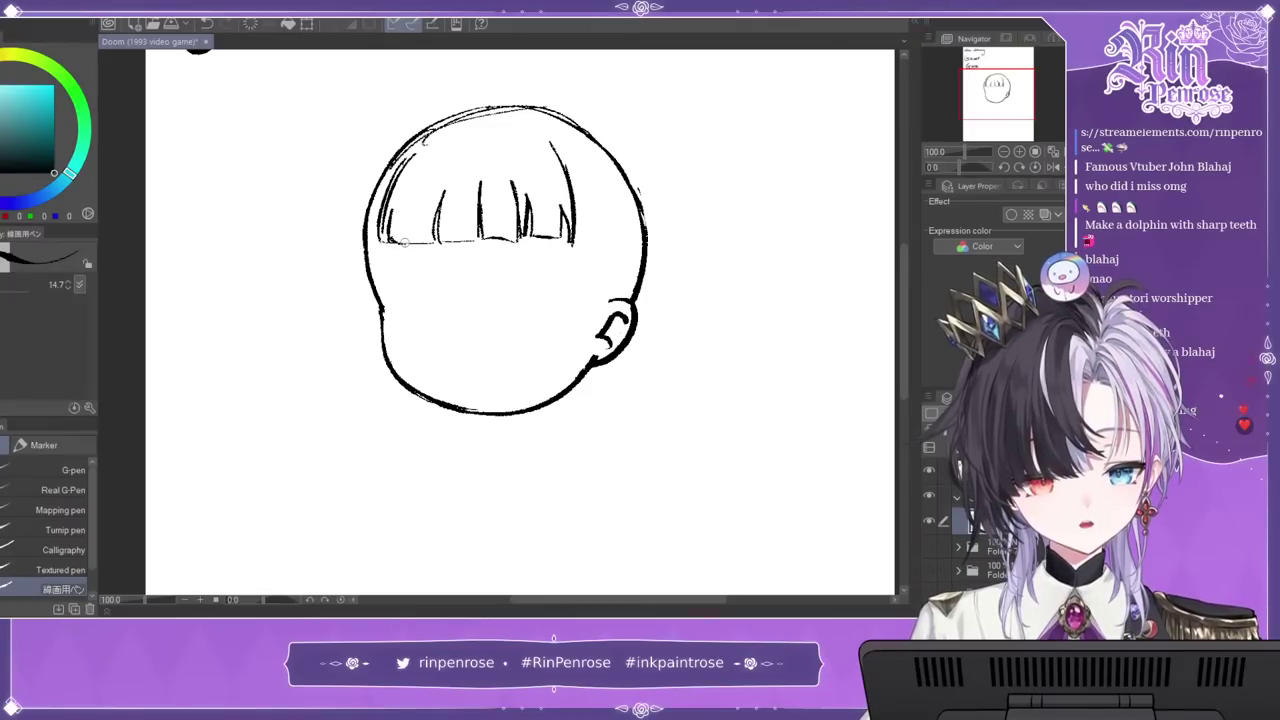
{"action": "left_click_drag", "start_coordinate": [569, 243], "coordinate": [556, 455]}
{"action": "key", "text": "ctrl+z"}
{"action": "left_click_drag", "start_coordinate": [481, 416], "coordinate": [481, 444]}
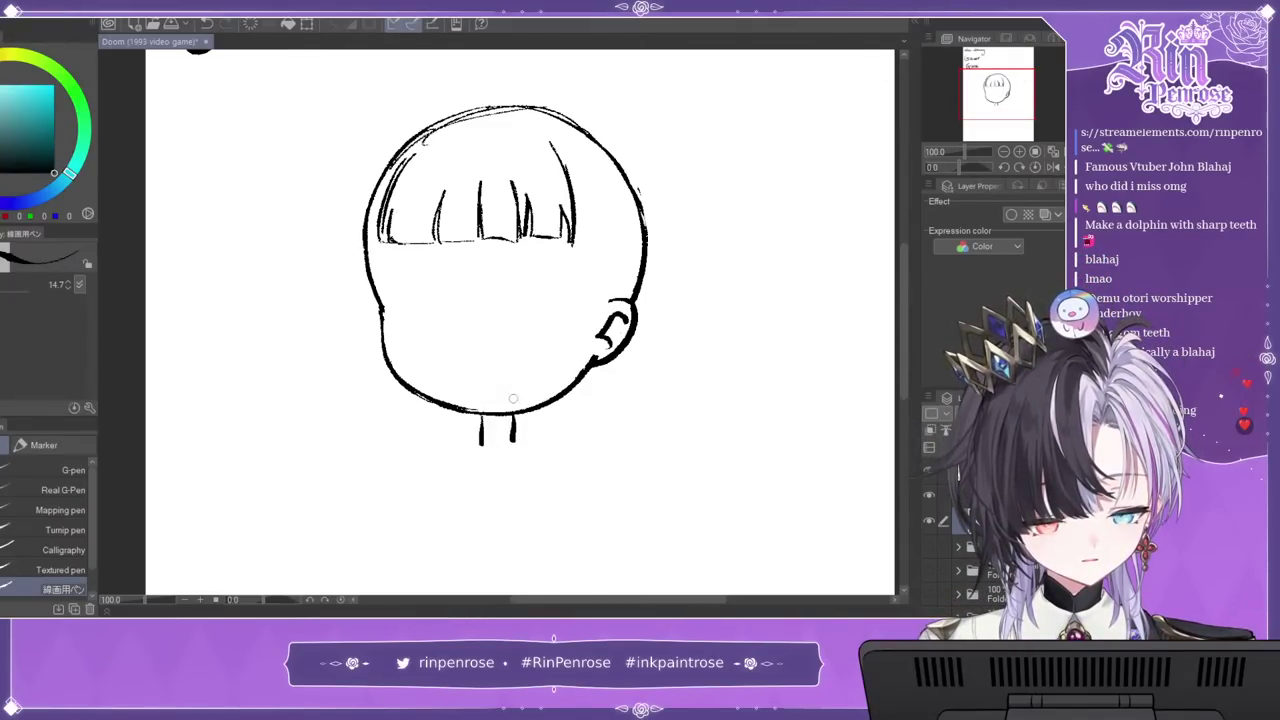
{"action": "left_click_drag", "start_coordinate": [1033, 76], "coordinate": [1033, 87]}
{"action": "key", "text": "ctrl+z"}
{"action": "key", "text": "ctrl+z"}
Step: Draw two sloping shoulder lines running outward and down from beneath the chin, thickening the left one
{"action": "left_click_drag", "start_coordinate": [450, 301], "coordinate": [417, 388]}
{"action": "left_click_drag", "start_coordinate": [560, 308], "coordinate": [579, 402]}
{"action": "key", "text": "ctrl+z"}
{"action": "key", "text": "ctrl+z"}
{"action": "left_click_drag", "start_coordinate": [558, 306], "coordinate": [594, 404]}
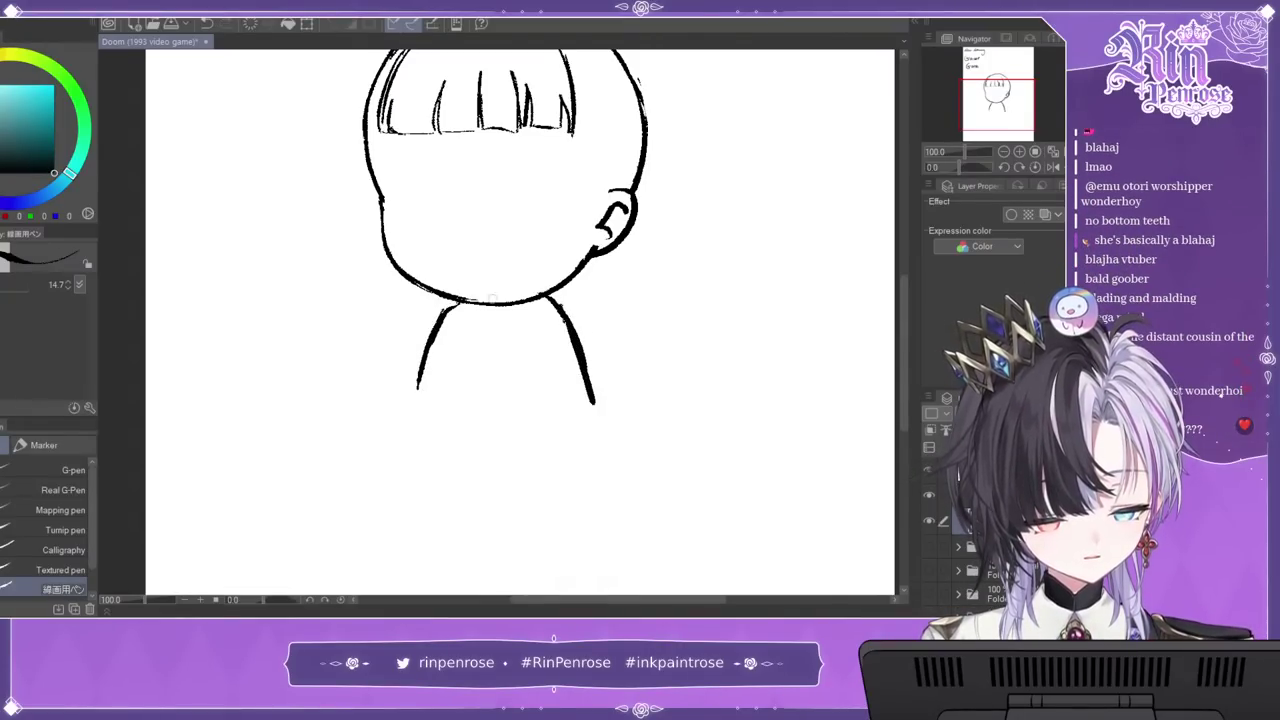
{"action": "left_click_drag", "start_coordinate": [447, 310], "coordinate": [414, 410]}
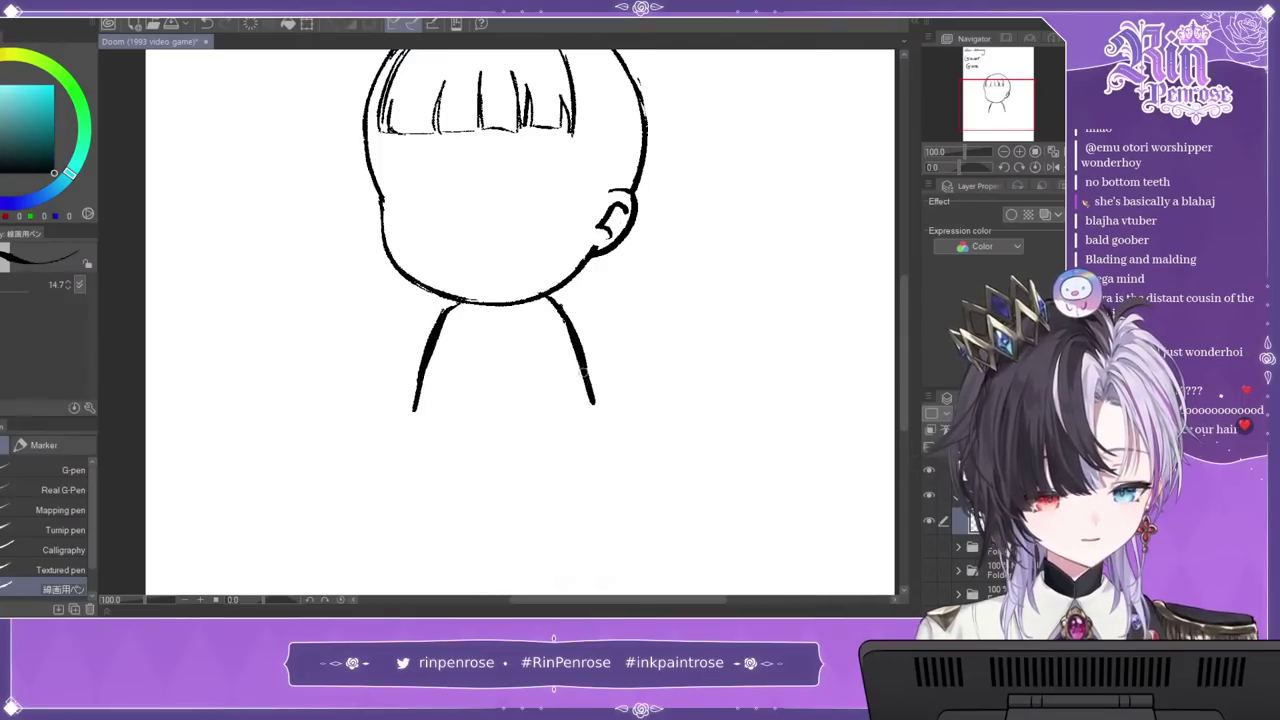
Step: Draw the outer hair contour and a long curved lock hanging beside the left side of the face
{"action": "left_click_drag", "start_coordinate": [1019, 106], "coordinate": [1022, 100]}
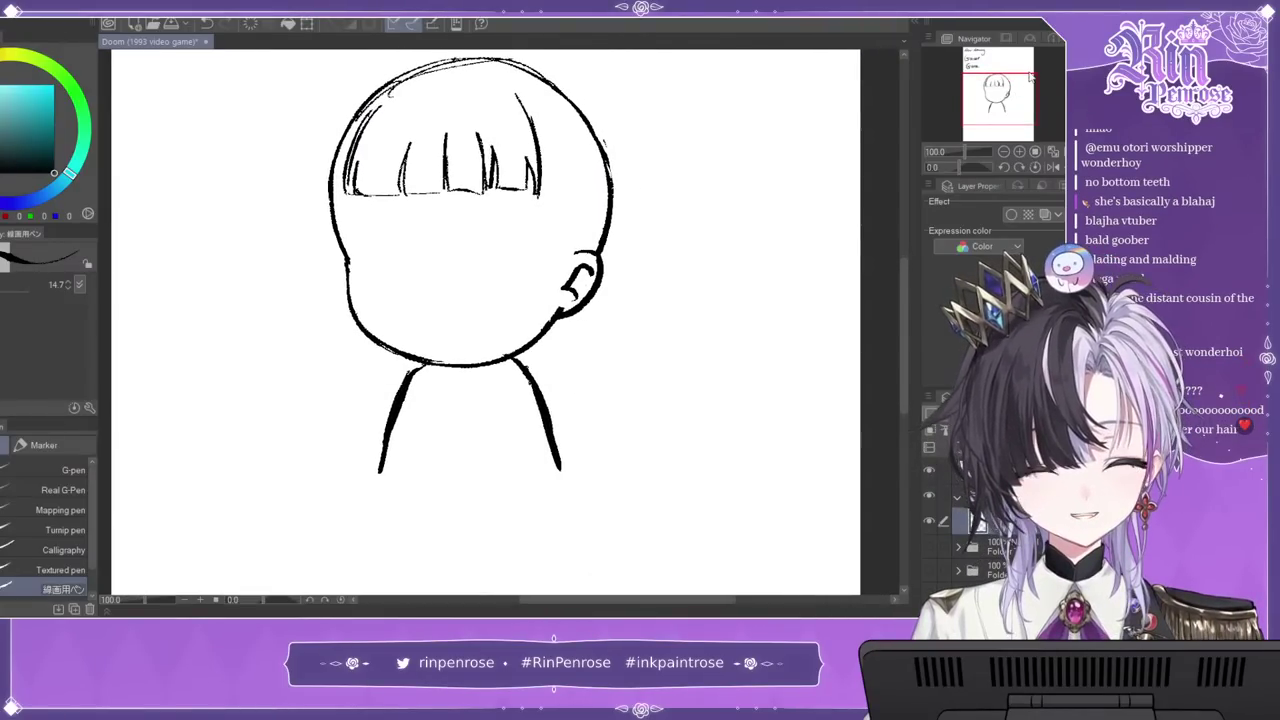
{"action": "left_click_drag", "start_coordinate": [1000, 28], "coordinate": [1028, 40]}
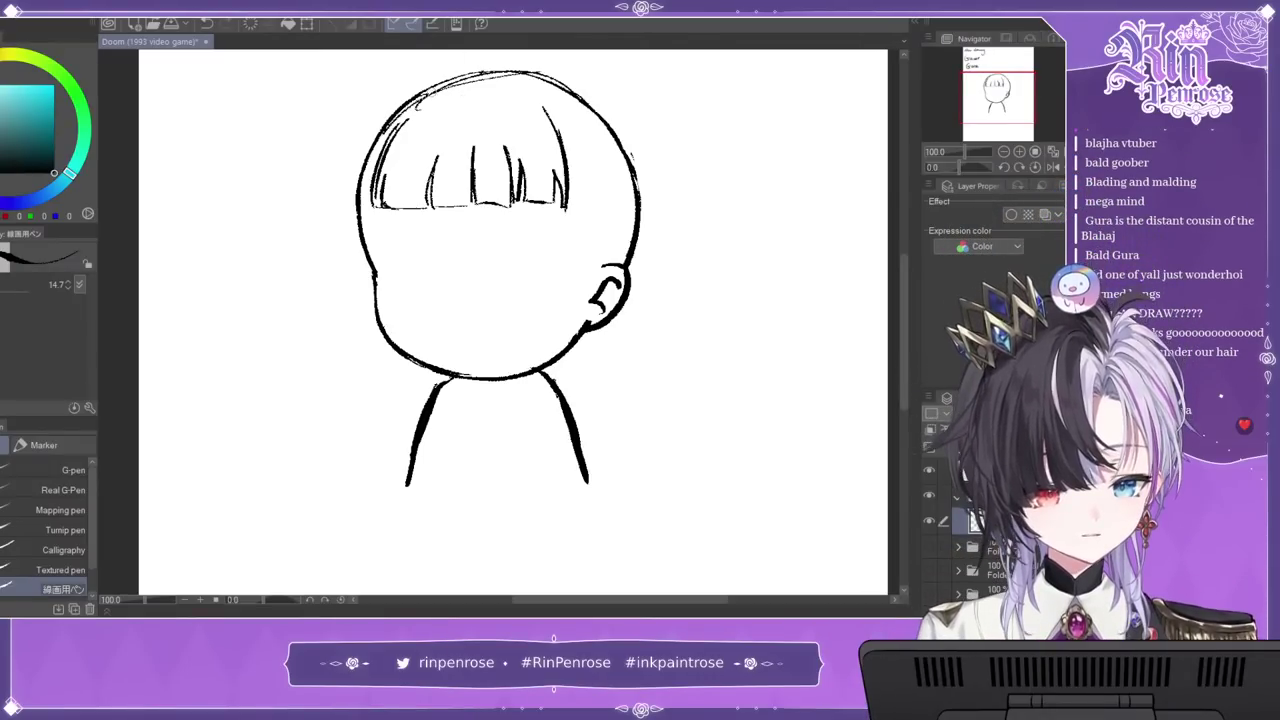
{"action": "left_click_drag", "start_coordinate": [410, 98], "coordinate": [345, 200]}
{"action": "left_click_drag", "start_coordinate": [375, 120], "coordinate": [348, 320]}
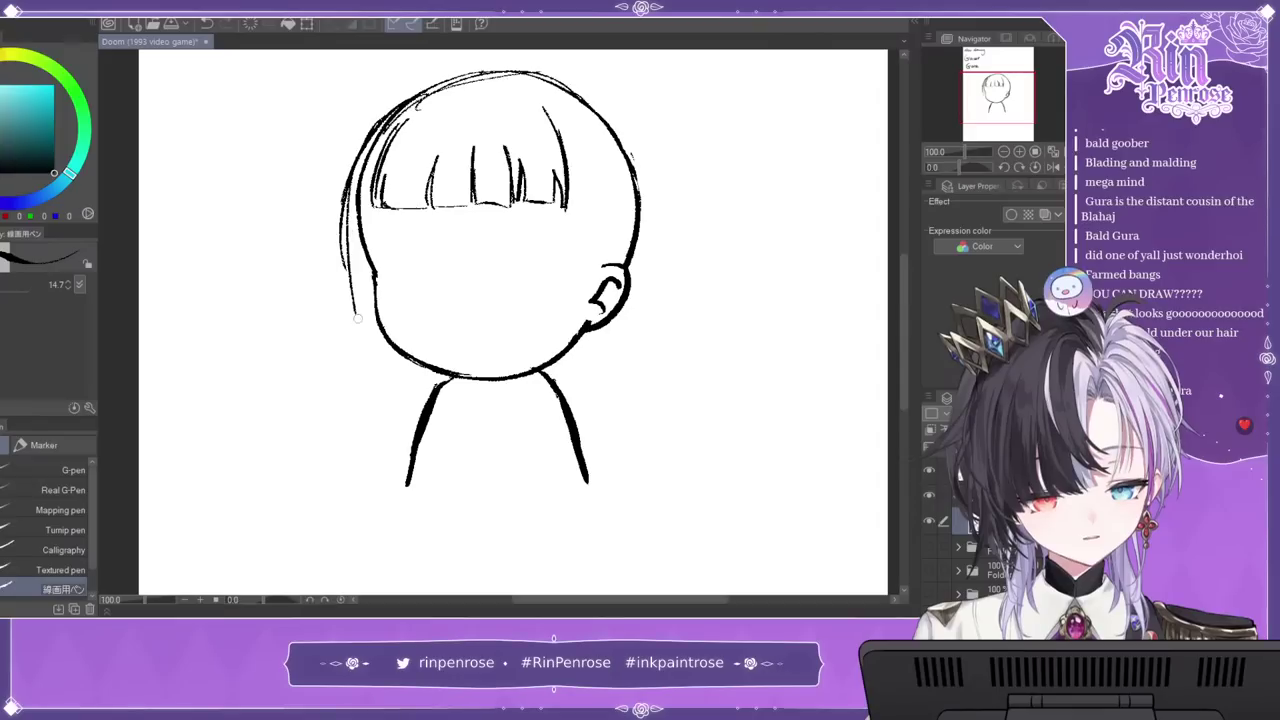
{"action": "left_click_drag", "start_coordinate": [345, 225], "coordinate": [357, 400]}
{"action": "left_click_drag", "start_coordinate": [350, 300], "coordinate": [406, 474]}
{"action": "key", "text": "ctrl+z"}
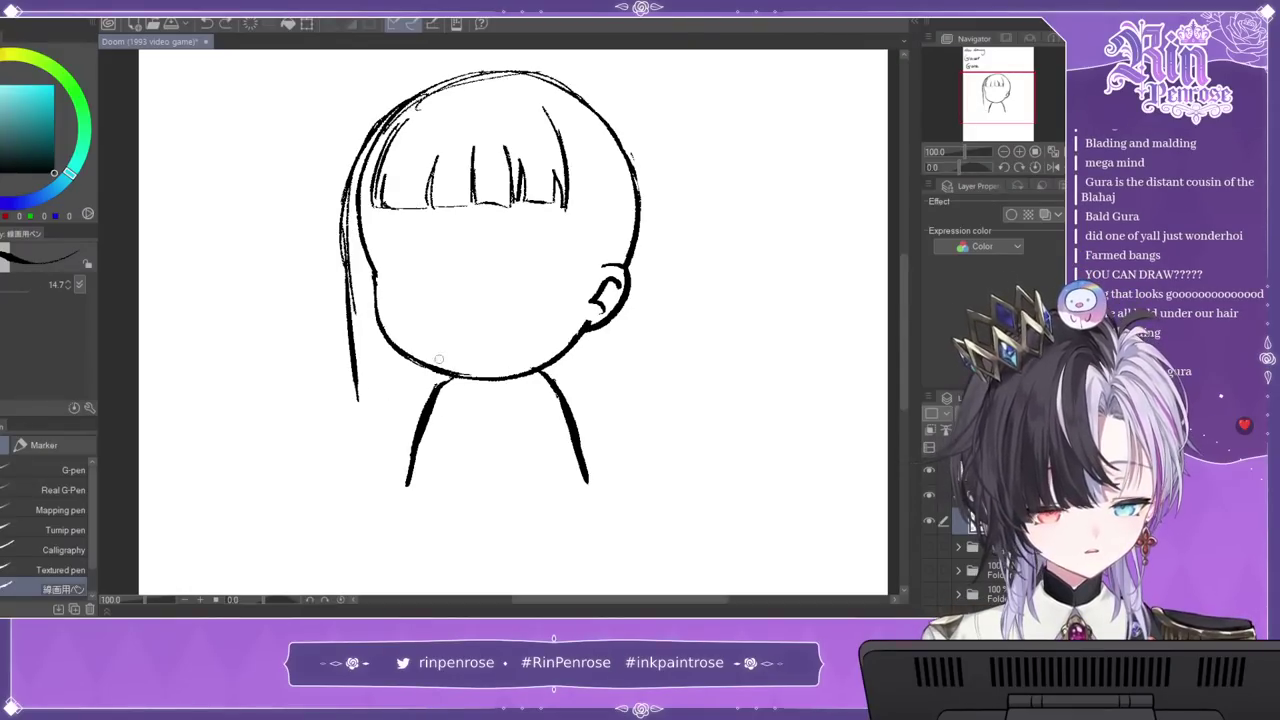
{"action": "key", "text": "ctrl+z"}
{"action": "key", "text": "ctrl+z"}
{"action": "left_click_drag", "start_coordinate": [342, 198], "coordinate": [338, 350]}
{"action": "mouse_move", "coordinate": [340, 255]}
{"action": "left_mouse_down"}
{"action": "mouse_move", "coordinate": [392, 418]}
{"action": "mouse_move", "coordinate": [353, 343]}
{"action": "left_mouse_up"}
Step: Draw a long pointed lock down the right side of the face, crossing in front of the ear
{"action": "mouse_move", "coordinate": [565, 162]}
{"action": "left_mouse_down"}
{"action": "mouse_move", "coordinate": [556, 376]}
{"action": "mouse_move", "coordinate": [530, 408]}
{"action": "left_mouse_up"}
{"action": "left_click_drag", "start_coordinate": [603, 312], "coordinate": [566, 396]}
{"action": "left_click_drag", "start_coordinate": [586, 150], "coordinate": [602, 322]}
{"action": "left_click_drag", "start_coordinate": [576, 104], "coordinate": [612, 276]}
{"action": "left_click_drag", "start_coordinate": [602, 172], "coordinate": [610, 392]}
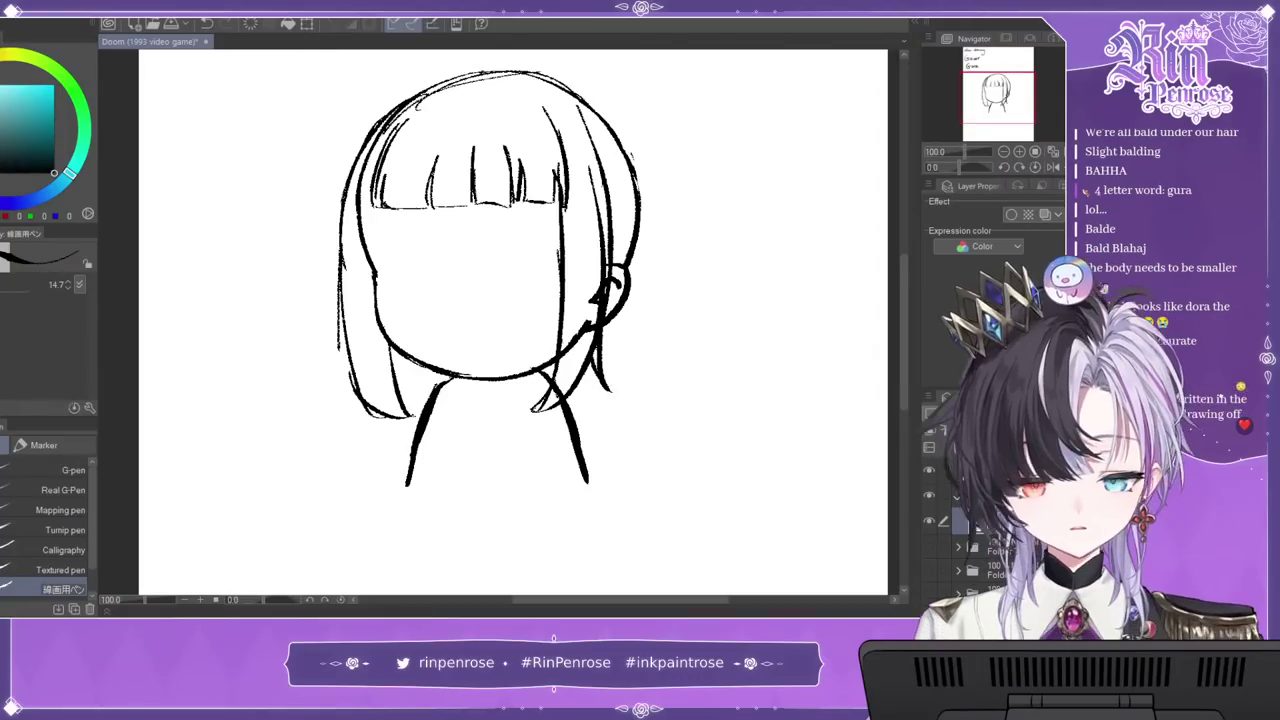
Step: Erase the cheek and ear lines inside the right lock and the stray end of the left outer hair line
{"action": "left_click_drag", "start_coordinate": [337, 349], "coordinate": [338, 264]}
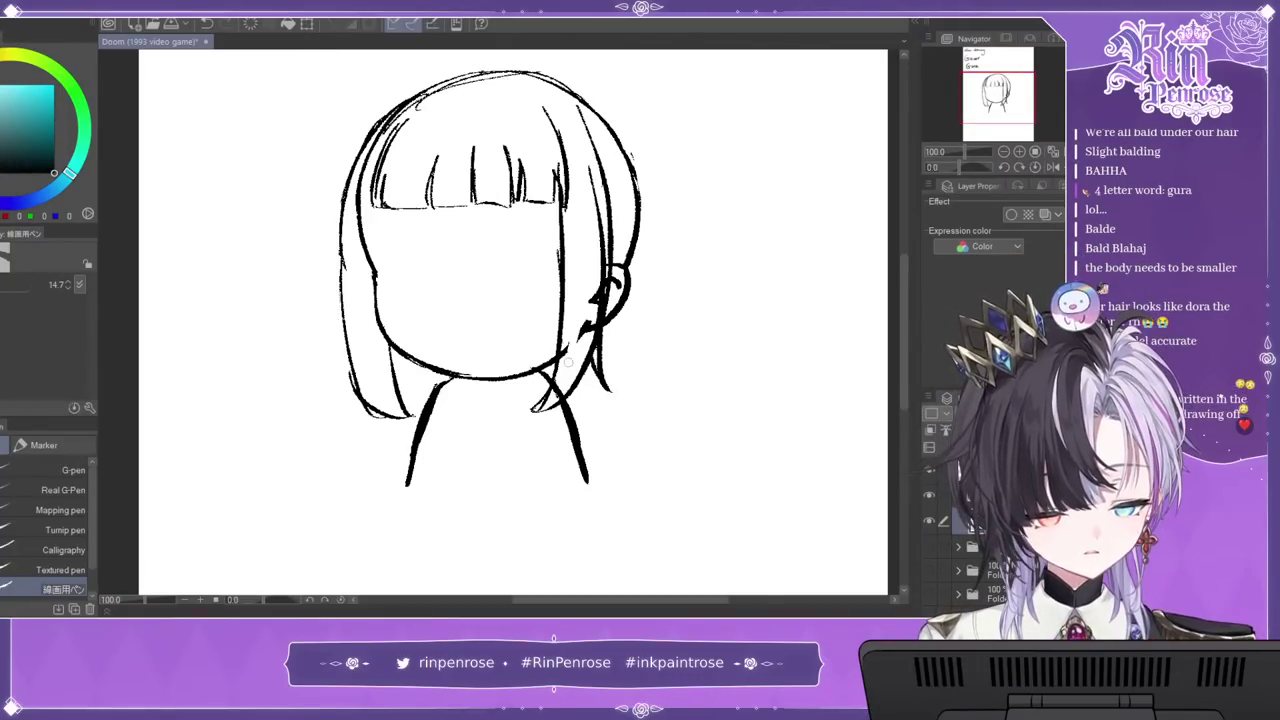
{"action": "mouse_move", "coordinate": [586, 325]}
{"action": "left_mouse_down"}
{"action": "mouse_move", "coordinate": [595, 170]}
{"action": "mouse_move", "coordinate": [593, 277]}
{"action": "left_mouse_up"}
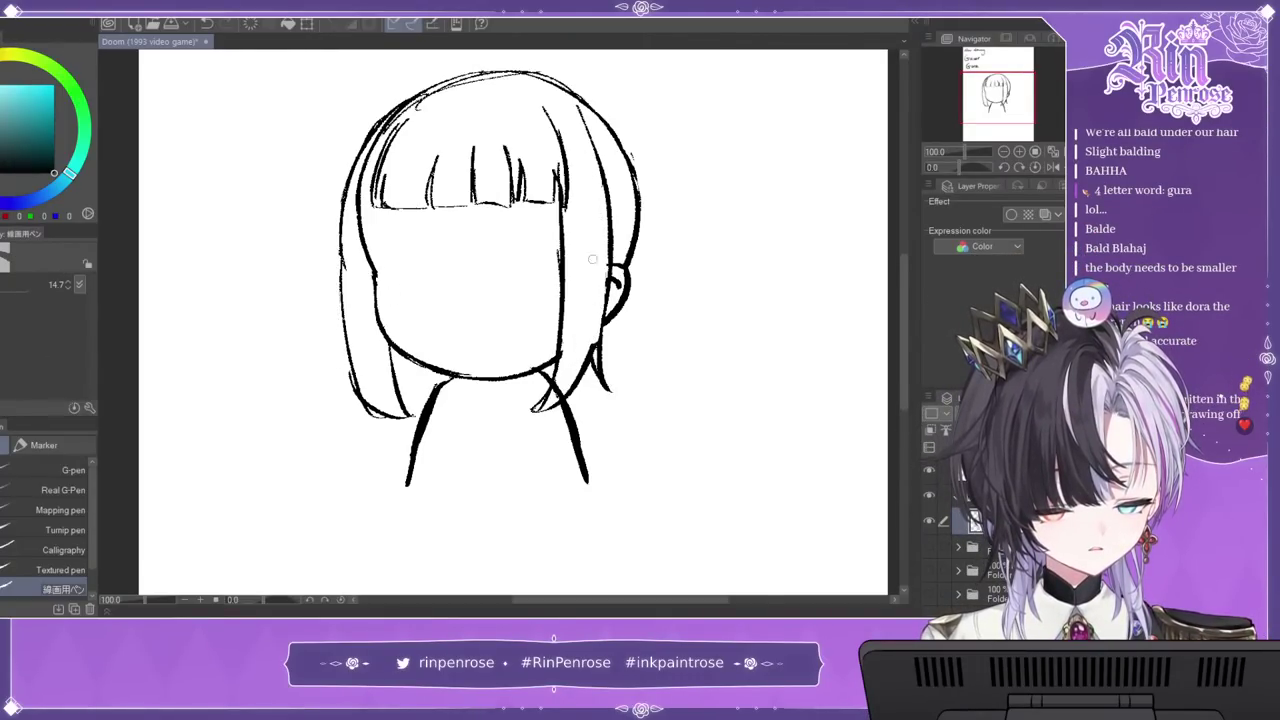
{"action": "left_click_drag", "start_coordinate": [600, 341], "coordinate": [597, 362]}
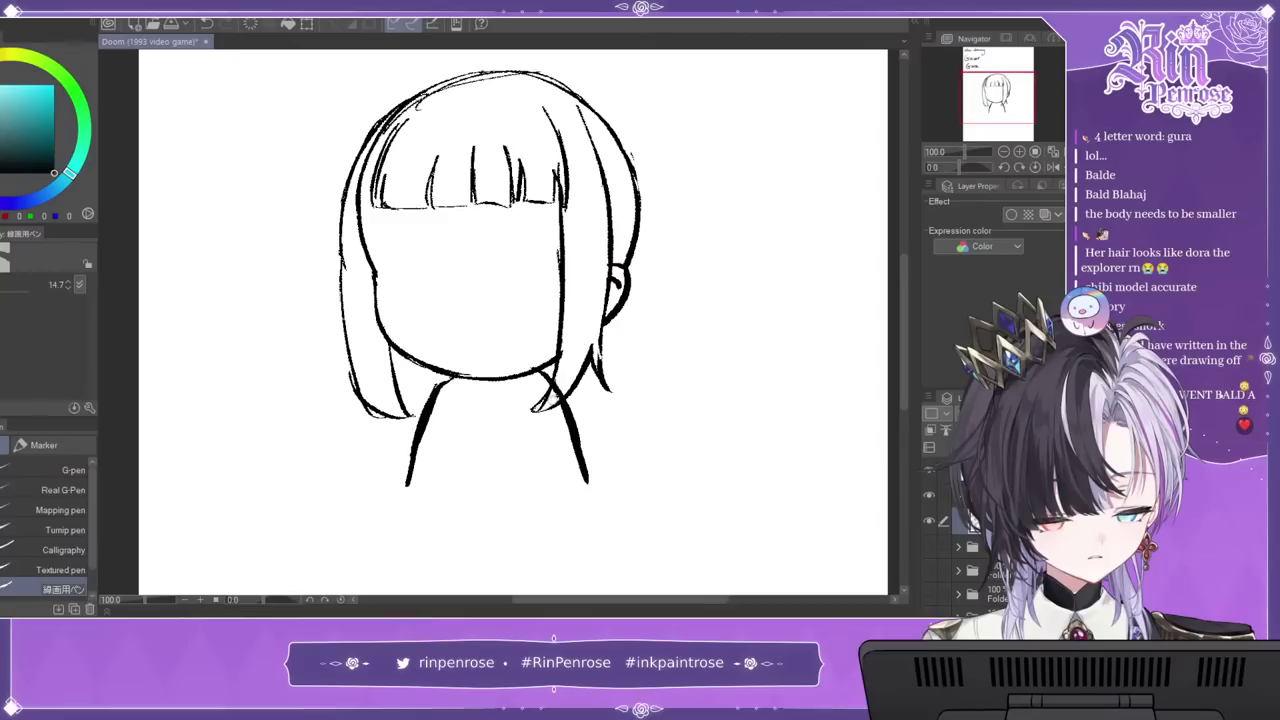
Step: Redraw the lower end of the left outer hair as an outward-flicked tip and clean up the lines around it
{"action": "key", "text": "c"}
{"action": "left_click_drag", "start_coordinate": [337, 253], "coordinate": [331, 363]}
{"action": "left_click_drag", "start_coordinate": [345, 322], "coordinate": [327, 362]}
{"action": "key", "text": "e"}
{"action": "left_click_drag", "start_coordinate": [345, 254], "coordinate": [348, 268]}
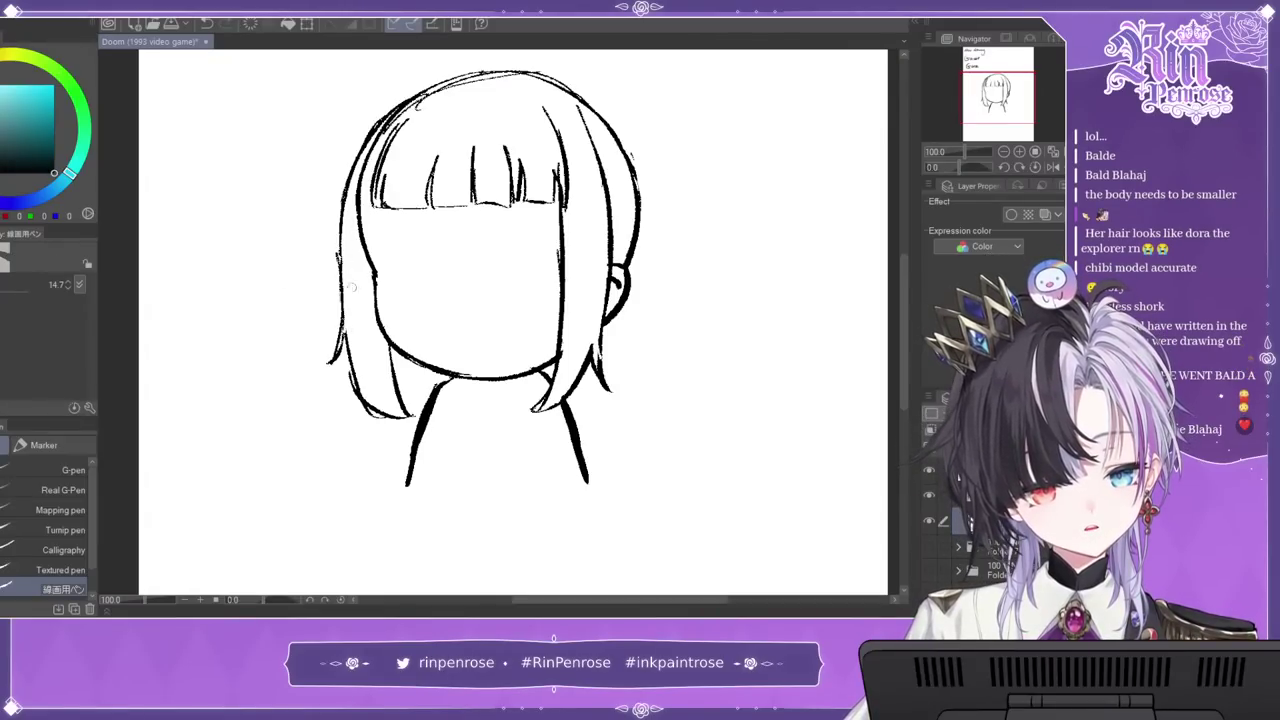
{"action": "left_click_drag", "start_coordinate": [349, 373], "coordinate": [372, 419]}
{"action": "key", "text": "p"}
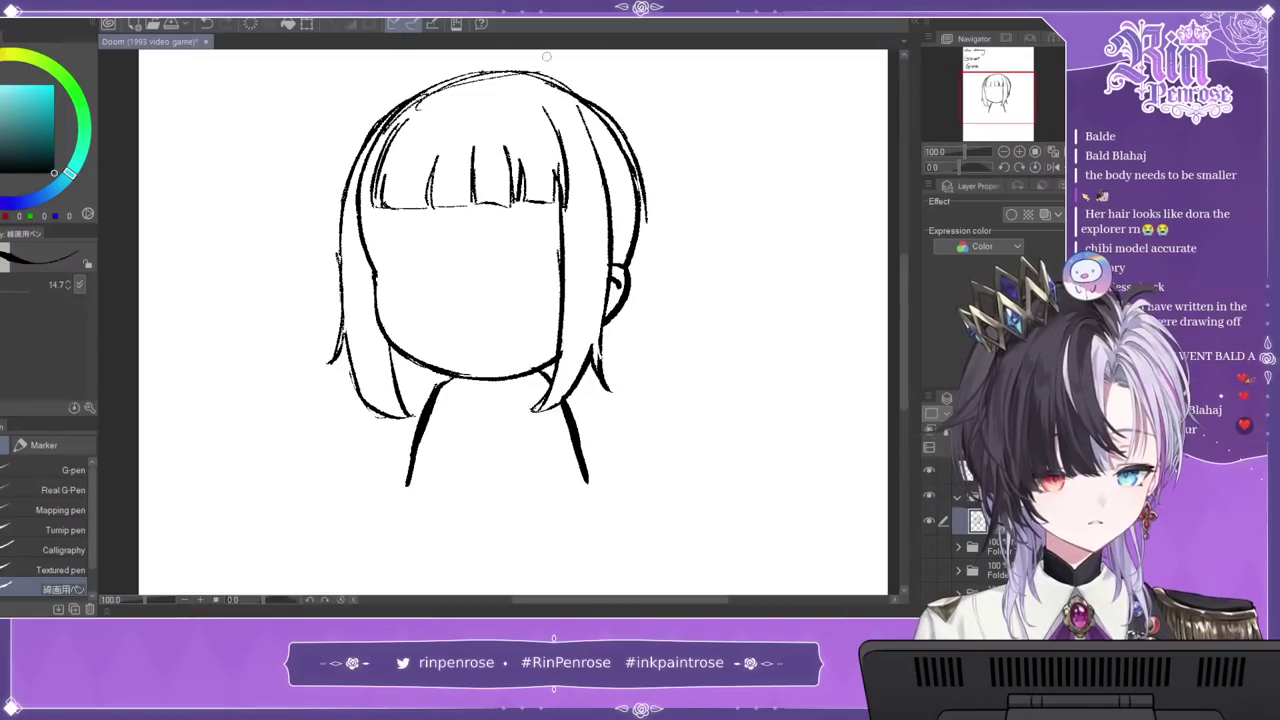
Step: Draw the layered back hair behind the right ear down to the shoulder, and add short strands beside the left of the neck
{"action": "mouse_move", "coordinate": [572, 90]}
{"action": "left_mouse_down"}
{"action": "mouse_move", "coordinate": [628, 158]}
{"action": "mouse_move", "coordinate": [645, 250]}
{"action": "mouse_move", "coordinate": [660, 352]}
{"action": "mouse_move", "coordinate": [624, 418]}
{"action": "left_mouse_up"}
{"action": "left_click_drag", "start_coordinate": [632, 350], "coordinate": [604, 430]}
{"action": "left_click_drag", "start_coordinate": [604, 378], "coordinate": [592, 455]}
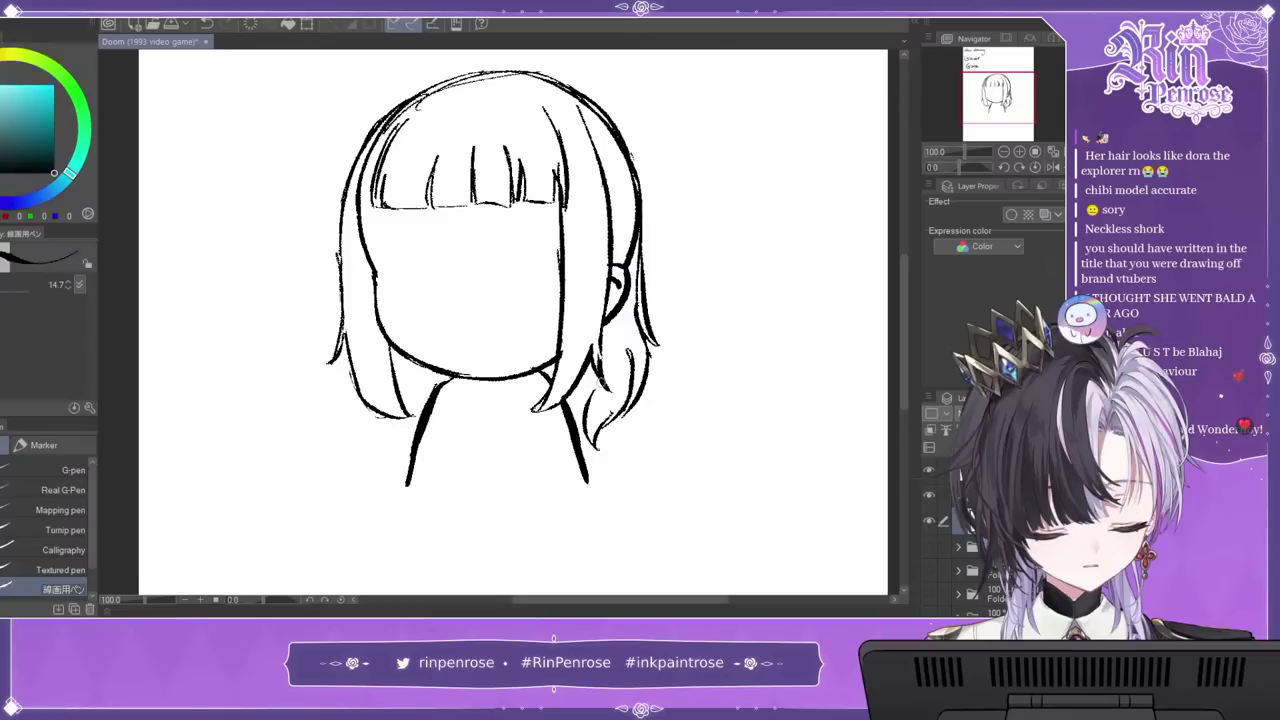
{"action": "key", "text": "ctrl+z"}
{"action": "key", "text": "ctrl+z"}
{"action": "key", "text": "ctrl+z"}
{"action": "key", "text": "ctrl+z"}
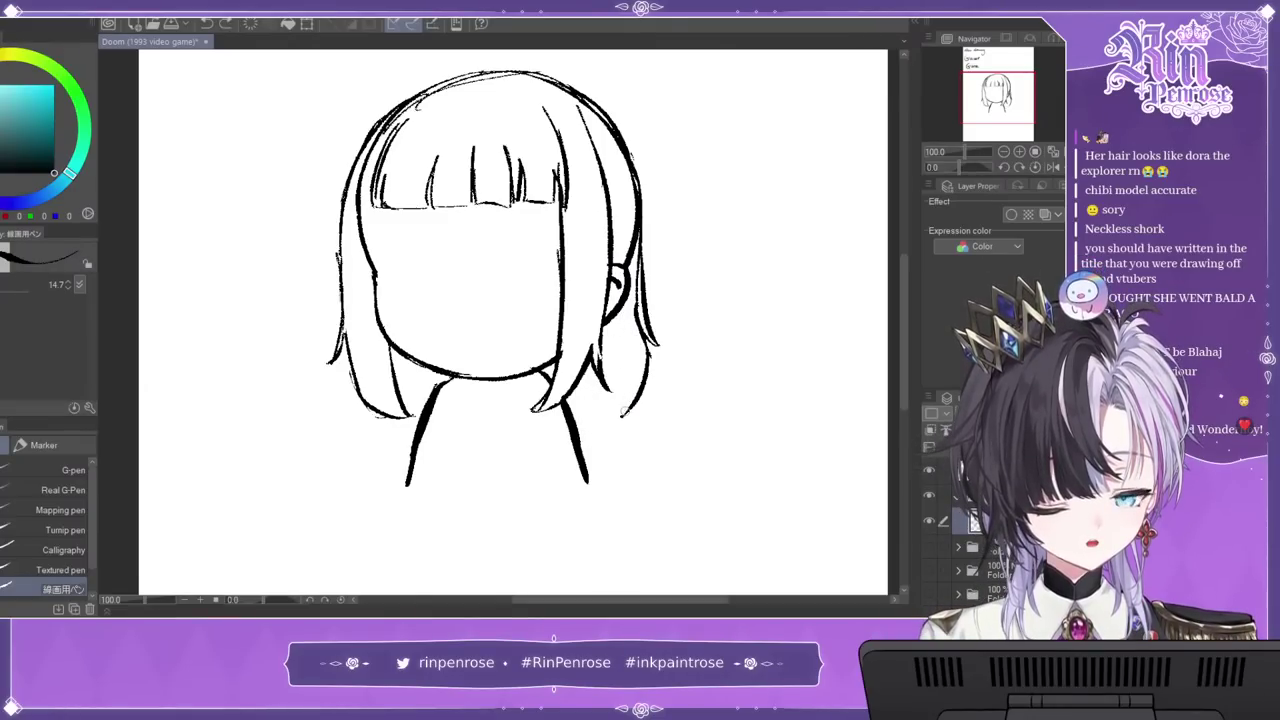
{"action": "left_click_drag", "start_coordinate": [636, 324], "coordinate": [620, 420]}
{"action": "left_click_drag", "start_coordinate": [634, 376], "coordinate": [588, 430]}
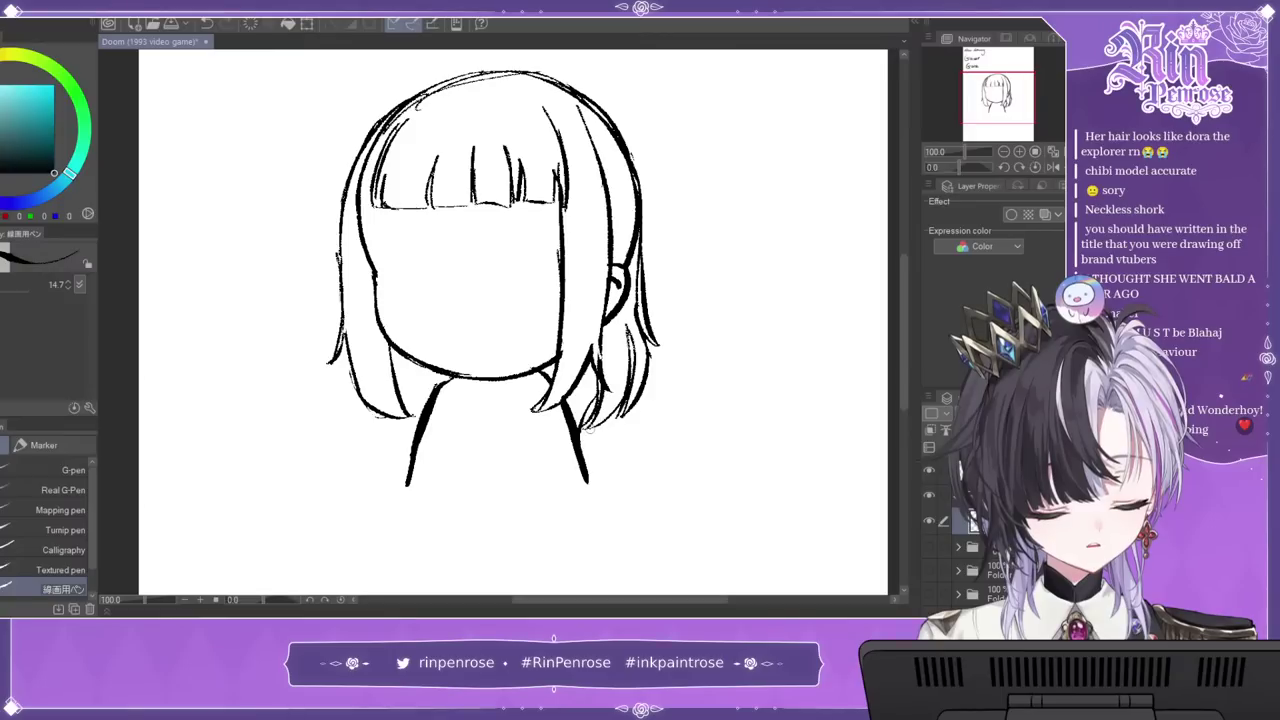
{"action": "mouse_move", "coordinate": [394, 360]}
{"action": "left_mouse_down"}
{"action": "mouse_move", "coordinate": [414, 410]}
{"action": "mouse_move", "coordinate": [424, 384]}
{"action": "left_mouse_up"}
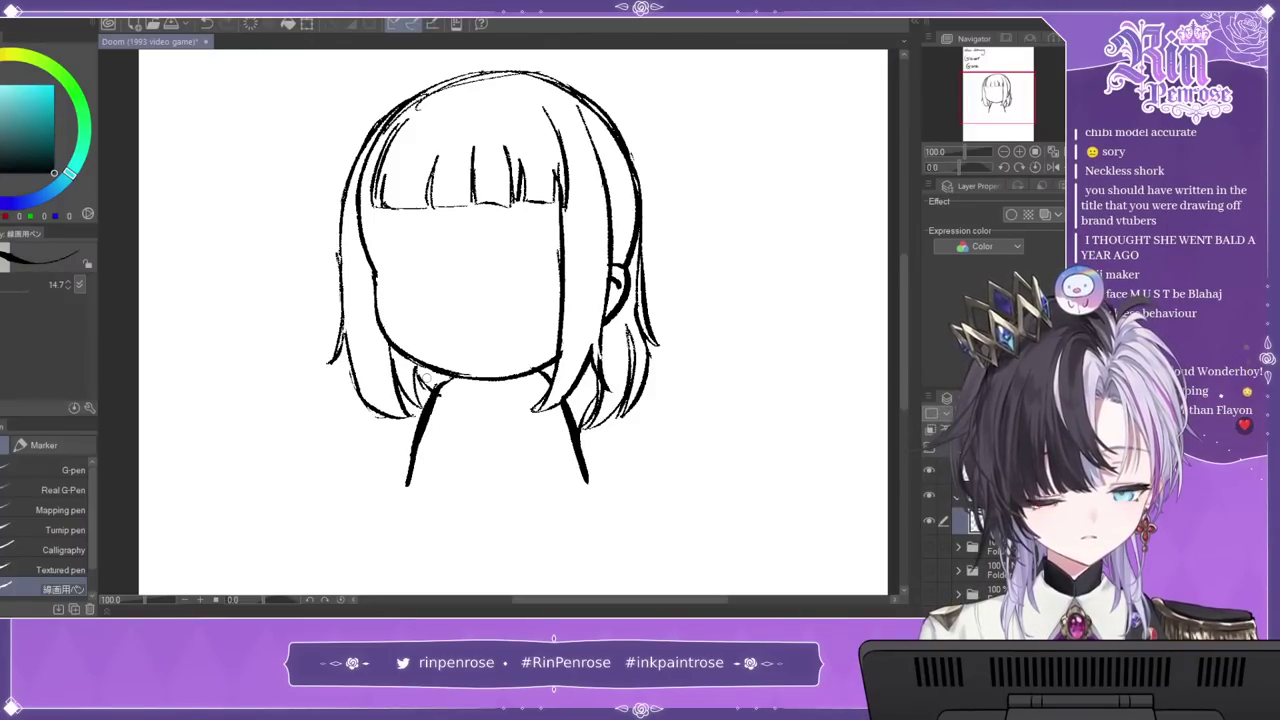
Step: Redraw the left face edge further in, erase the old outline there and add a tapered side lock over the cheek
{"action": "left_click_drag", "start_coordinate": [416, 226], "coordinate": [444, 240]}
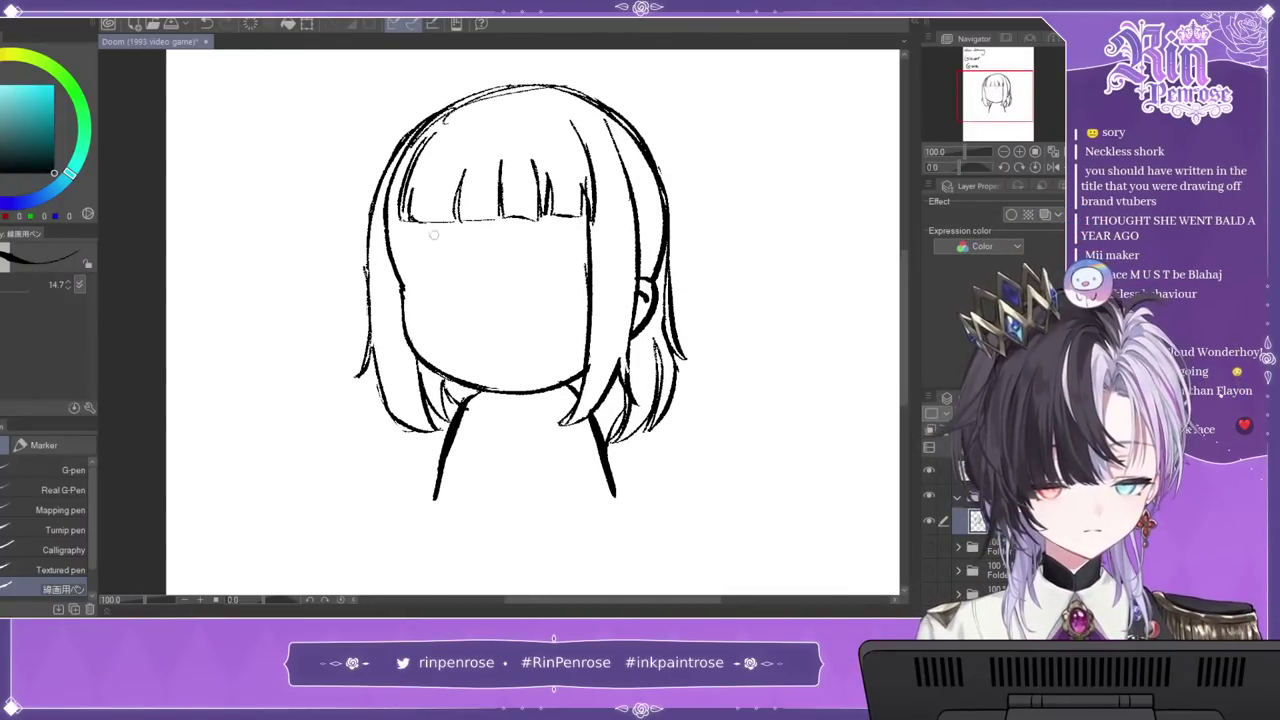
{"action": "left_click_drag", "start_coordinate": [402, 200], "coordinate": [401, 284]}
{"action": "key", "text": "c"}
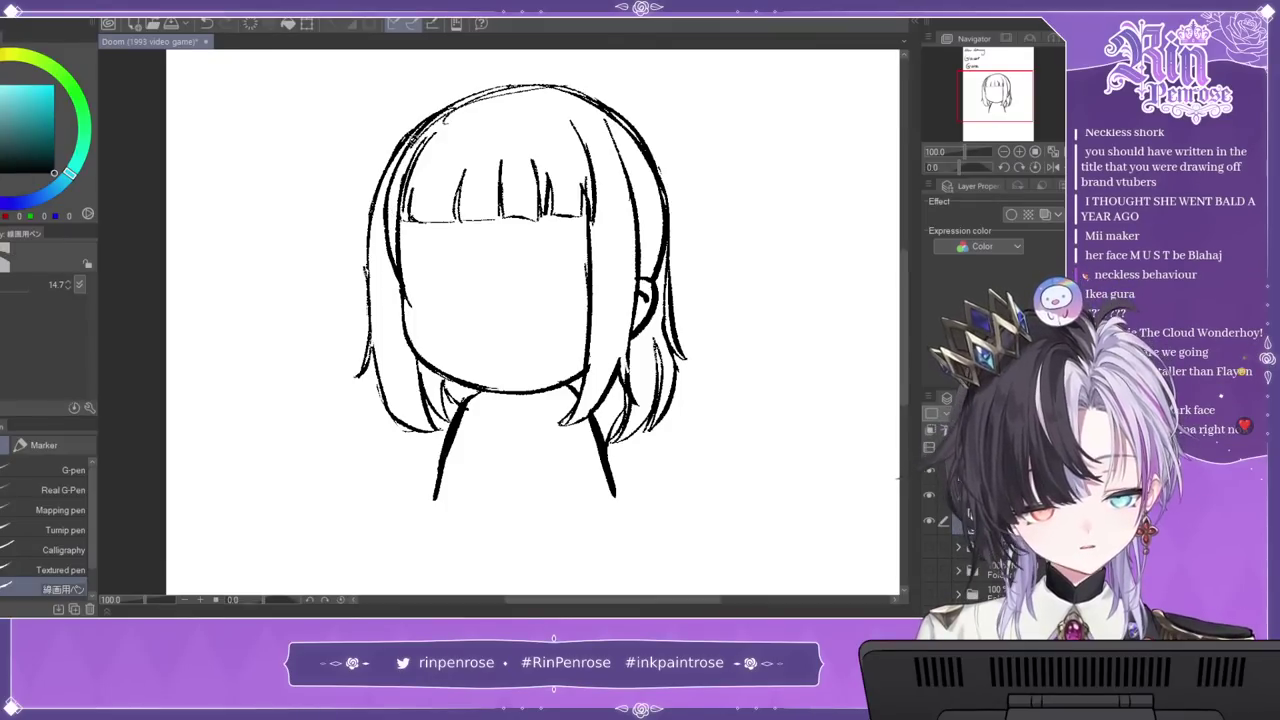
{"action": "left_click_drag", "start_coordinate": [408, 142], "coordinate": [388, 238]}
{"action": "key", "text": "ctrl+z"}
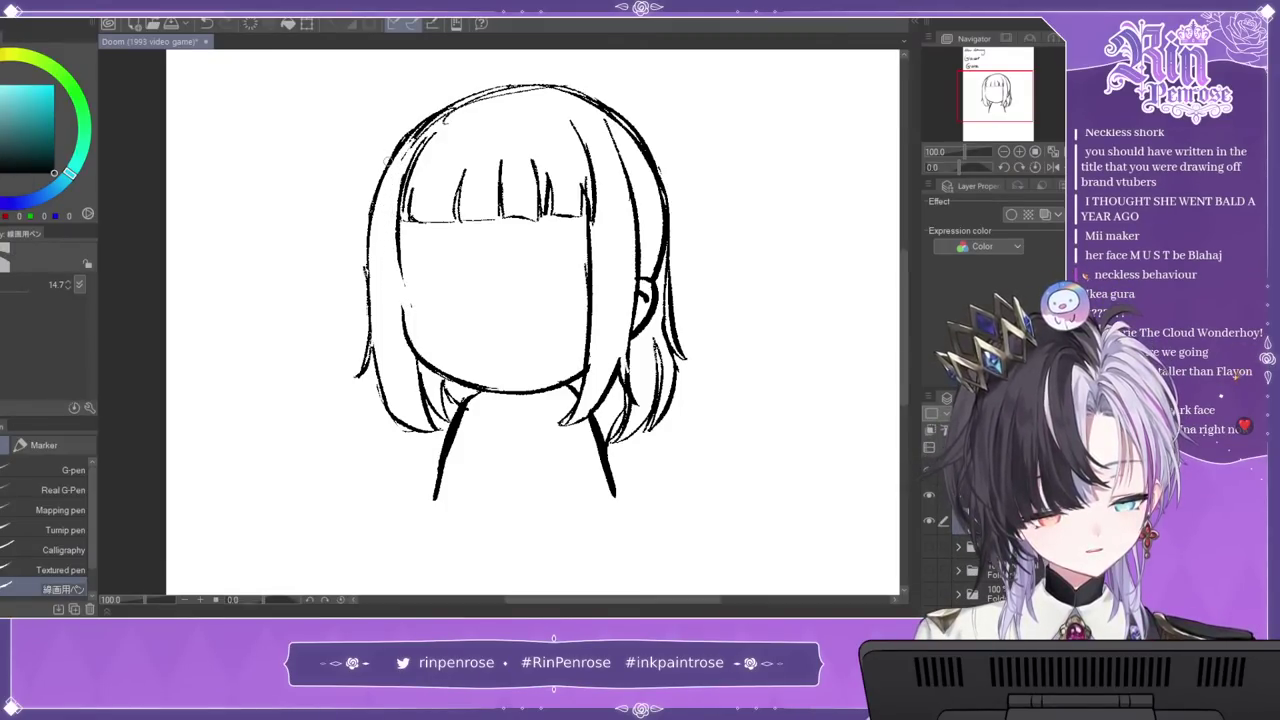
{"action": "mouse_move", "coordinate": [398, 240]}
{"action": "left_mouse_down"}
{"action": "mouse_move", "coordinate": [406, 301]}
{"action": "mouse_move", "coordinate": [424, 322]}
{"action": "left_mouse_up"}
{"action": "left_click_drag", "start_coordinate": [390, 190], "coordinate": [412, 315]}
{"action": "left_click_drag", "start_coordinate": [444, 121], "coordinate": [403, 233]}
{"action": "key", "text": "ctrl+z"}
{"action": "left_click_drag", "start_coordinate": [436, 132], "coordinate": [401, 240]}
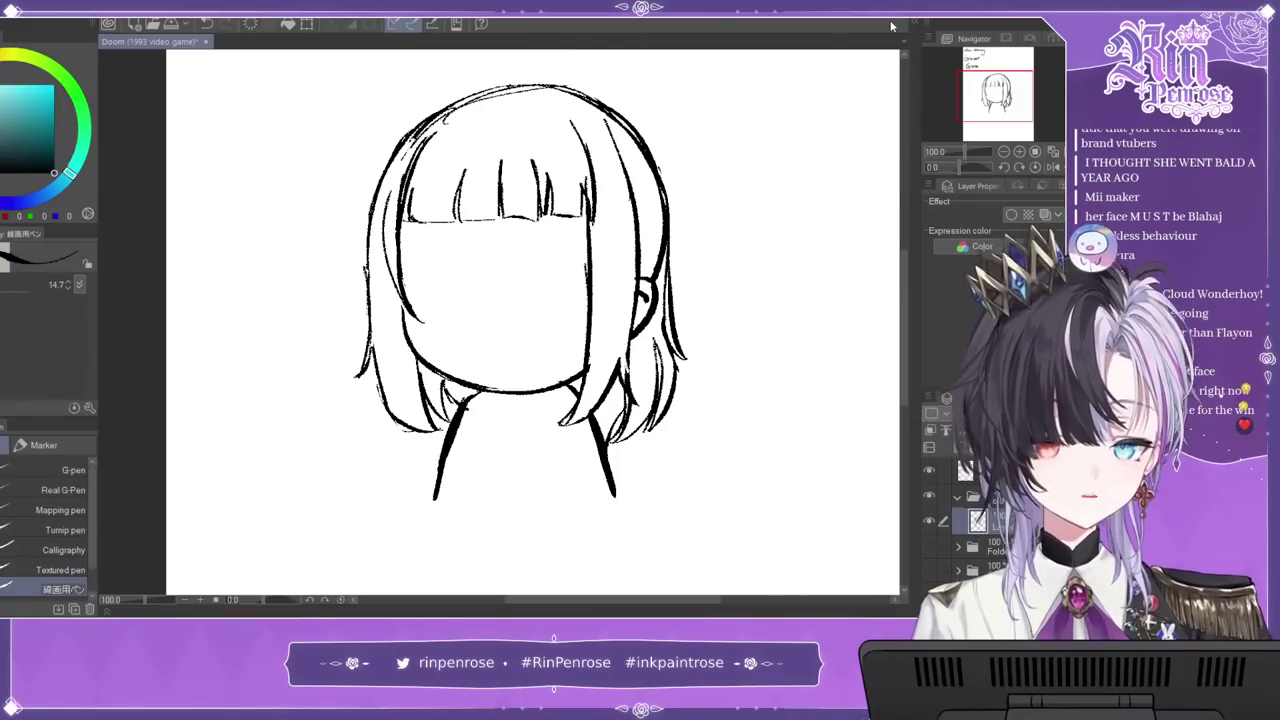
Step: Draw a small flicked-out pigtail of pointed strands on the upper left side of the head
{"action": "left_click_drag", "start_coordinate": [1012, 57], "coordinate": [1010, 52]}
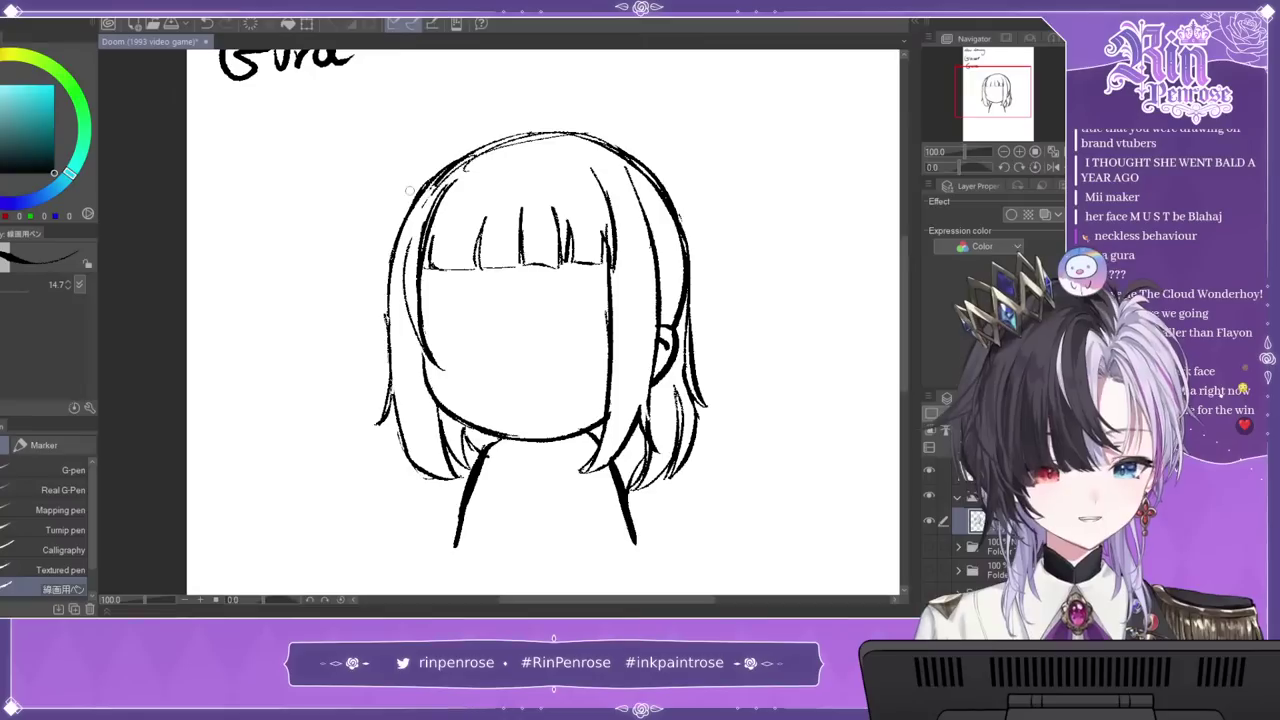
{"action": "mouse_move", "coordinate": [421, 183]}
{"action": "left_mouse_down"}
{"action": "mouse_move", "coordinate": [355, 240]}
{"action": "mouse_move", "coordinate": [366, 305]}
{"action": "left_mouse_up"}
{"action": "left_click_drag", "start_coordinate": [390, 252], "coordinate": [374, 302]}
{"action": "left_click_drag", "start_coordinate": [386, 292], "coordinate": [392, 304]}
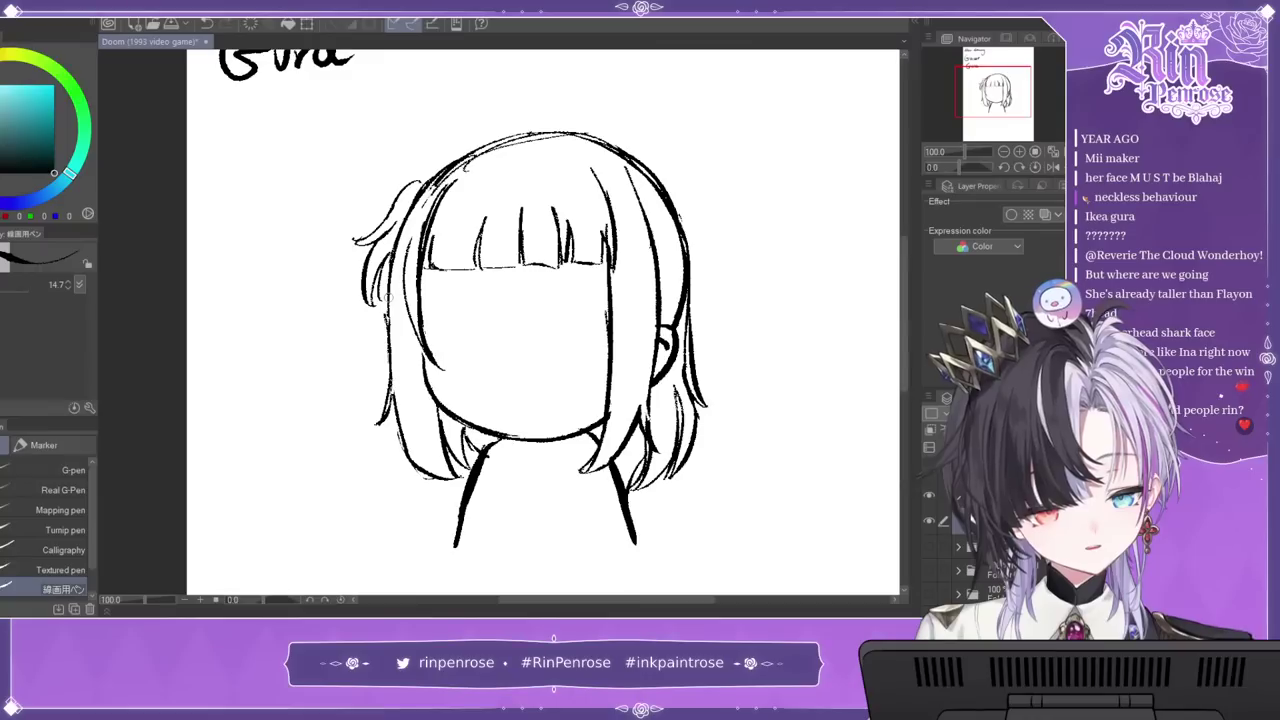
Step: Draw a matching pigtail on the upper right side of the head and erase the head outline running through it
{"action": "mouse_move", "coordinate": [645, 168]}
{"action": "left_mouse_down"}
{"action": "mouse_move", "coordinate": [725, 248]}
{"action": "mouse_move", "coordinate": [712, 296]}
{"action": "left_mouse_up"}
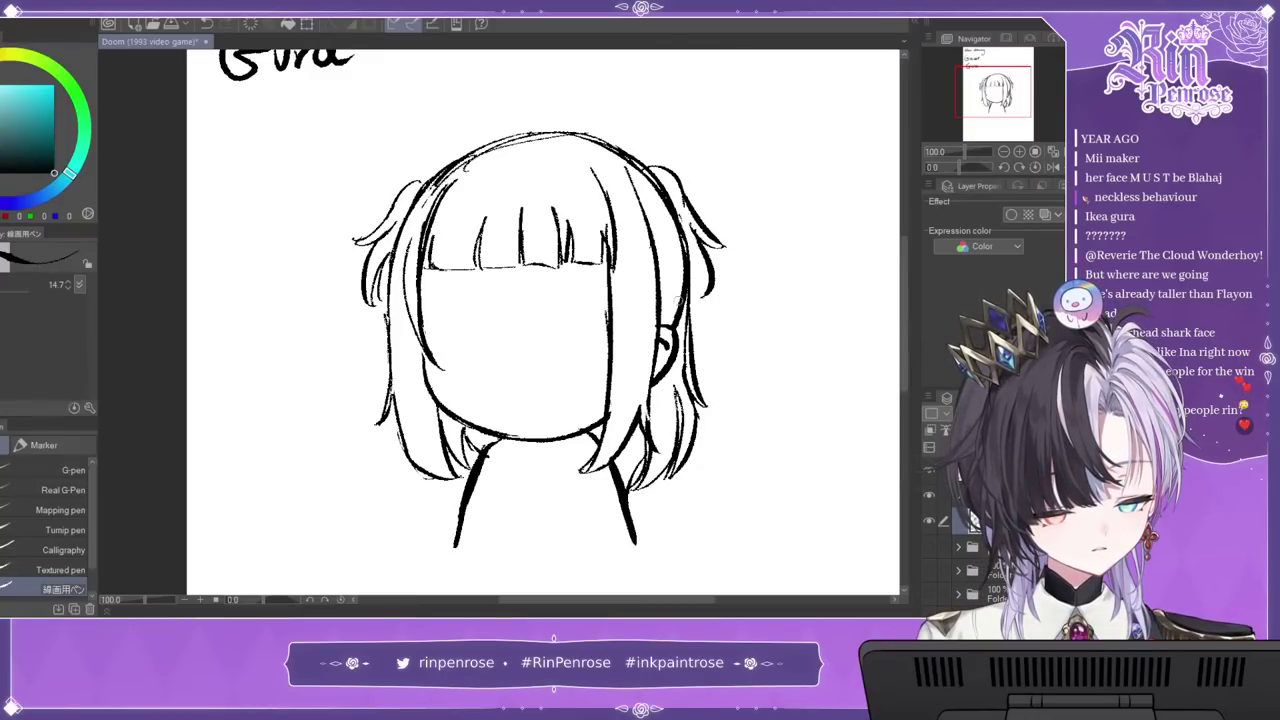
{"action": "left_click_drag", "start_coordinate": [656, 236], "coordinate": [684, 262]}
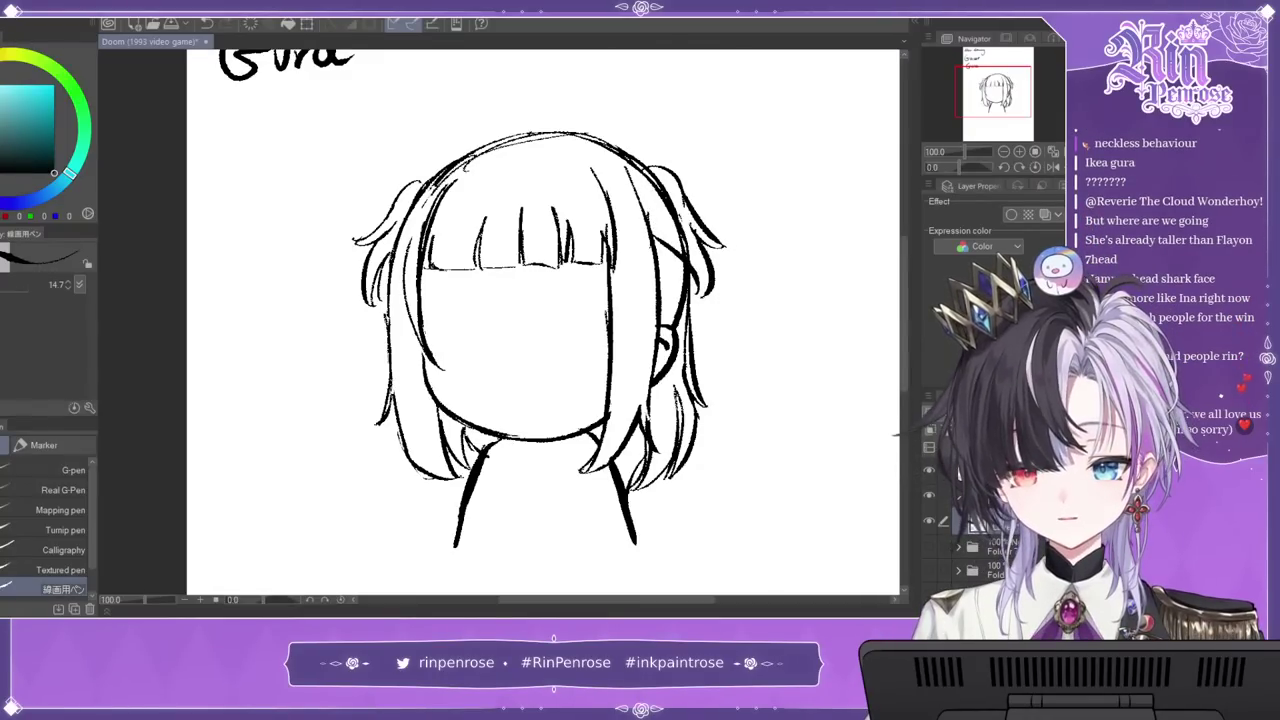
{"action": "left_click_drag", "start_coordinate": [669, 200], "coordinate": [648, 173]}
{"action": "left_click_drag", "start_coordinate": [674, 208], "coordinate": [688, 248]}
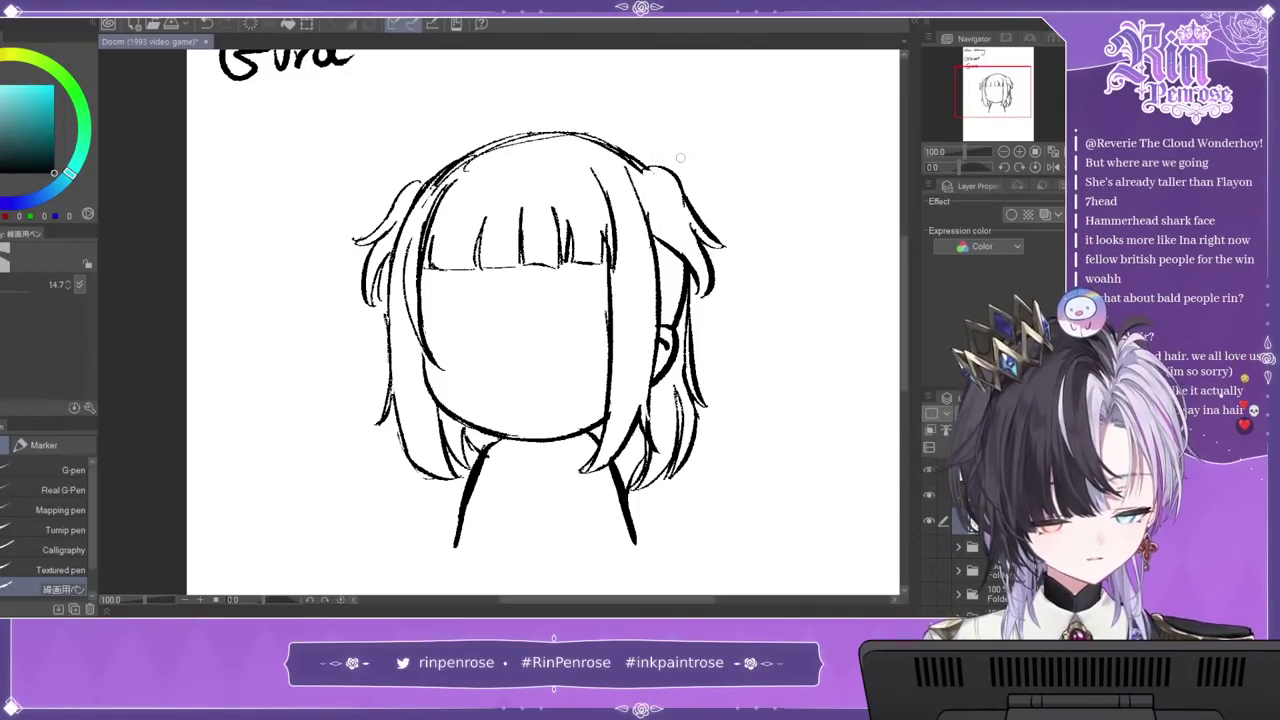
Step: Draw diamond-shaped hair ties with inner facet lines at the base of both pigtails
{"action": "key", "text": "c"}
{"action": "mouse_move", "coordinate": [641, 164]}
{"action": "left_mouse_down"}
{"action": "mouse_move", "coordinate": [650, 202]}
{"action": "mouse_move", "coordinate": [644, 158]}
{"action": "left_mouse_up"}
{"action": "key", "text": "ctrl+z"}
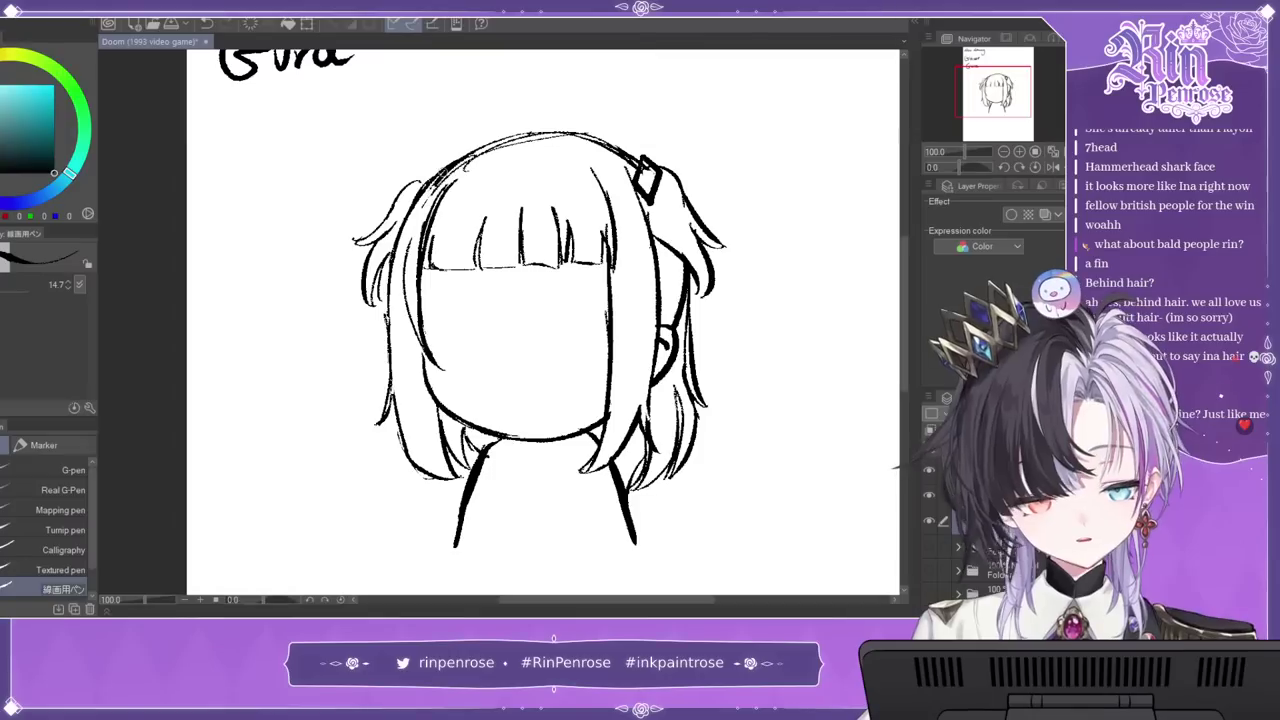
{"action": "left_click_drag", "start_coordinate": [427, 172], "coordinate": [405, 218]}
{"action": "key", "text": "c"}
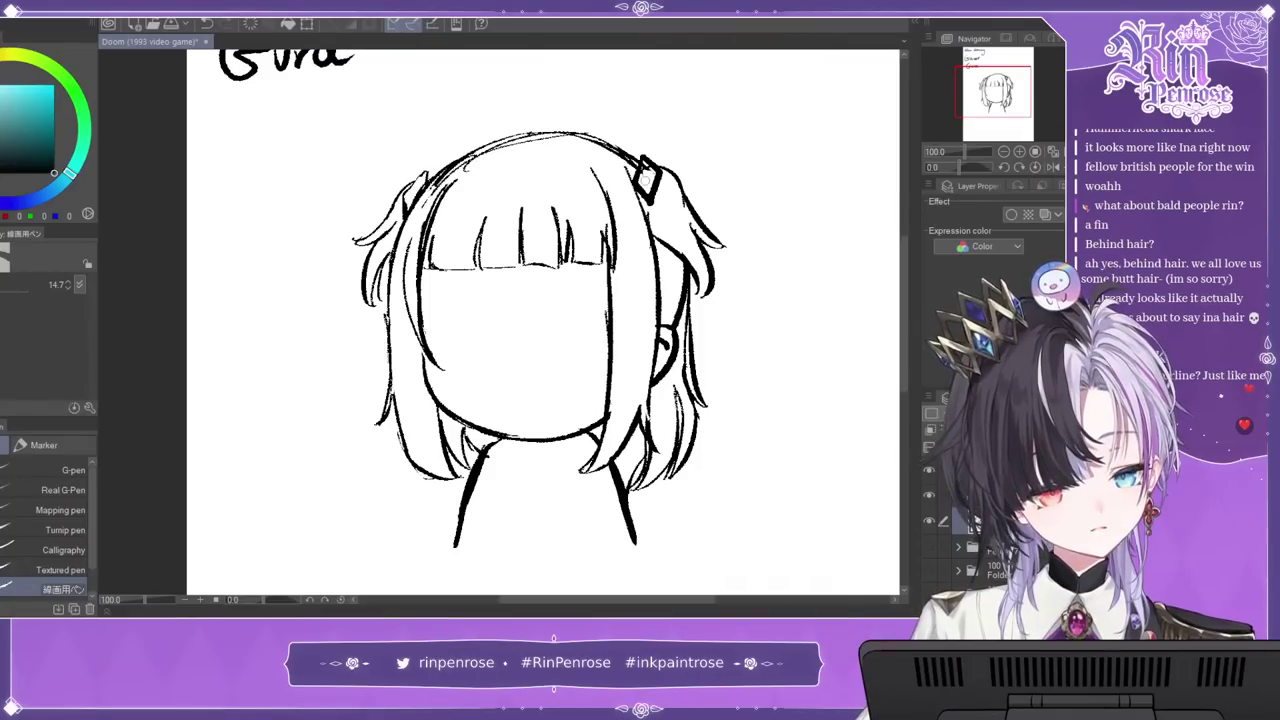
{"action": "mouse_move", "coordinate": [651, 172]}
{"action": "left_mouse_down"}
{"action": "mouse_move", "coordinate": [648, 192]}
{"action": "mouse_move", "coordinate": [659, 176]}
{"action": "mouse_move", "coordinate": [642, 157]}
{"action": "mouse_move", "coordinate": [634, 186]}
{"action": "left_mouse_up"}
{"action": "key", "text": "c"}
{"action": "left_click_drag", "start_coordinate": [432, 194], "coordinate": [425, 168]}
{"action": "key", "text": "ctrl+z"}
{"action": "key", "text": "ctrl+z"}
{"action": "left_click_drag", "start_coordinate": [402, 212], "coordinate": [408, 188]}
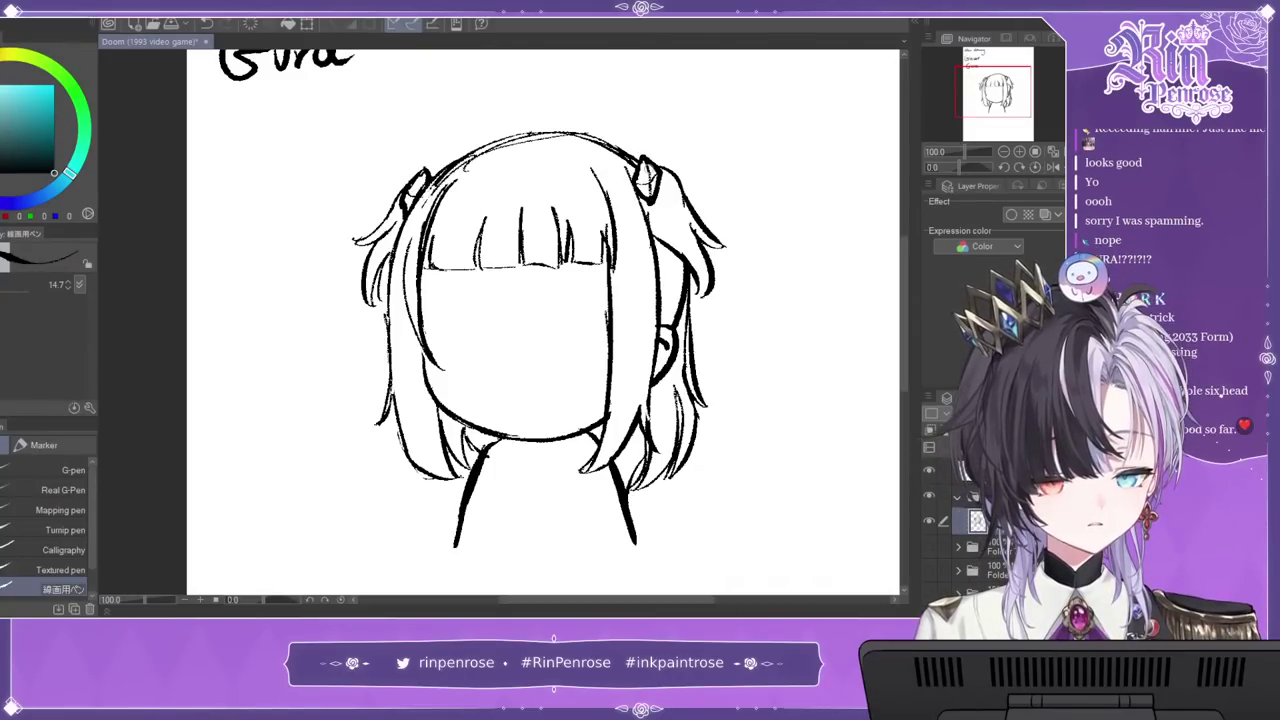
Step: Undo the last facet lines and draw small shark faces with dot eyes and toothy mouths on both hair ties
{"action": "key", "text": "ctrl+z"}
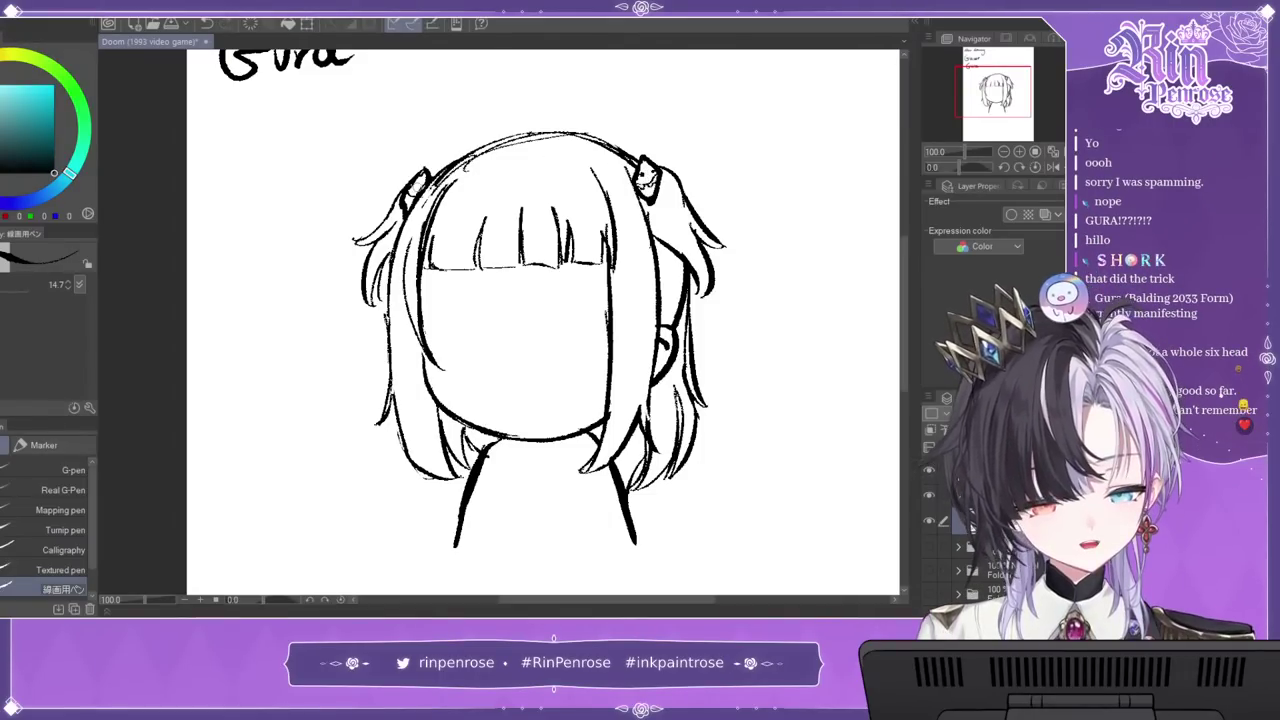
{"action": "left_click", "coordinate": [417, 187]}
{"action": "left_click_drag", "start_coordinate": [1002, 73], "coordinate": [1002, 78]}
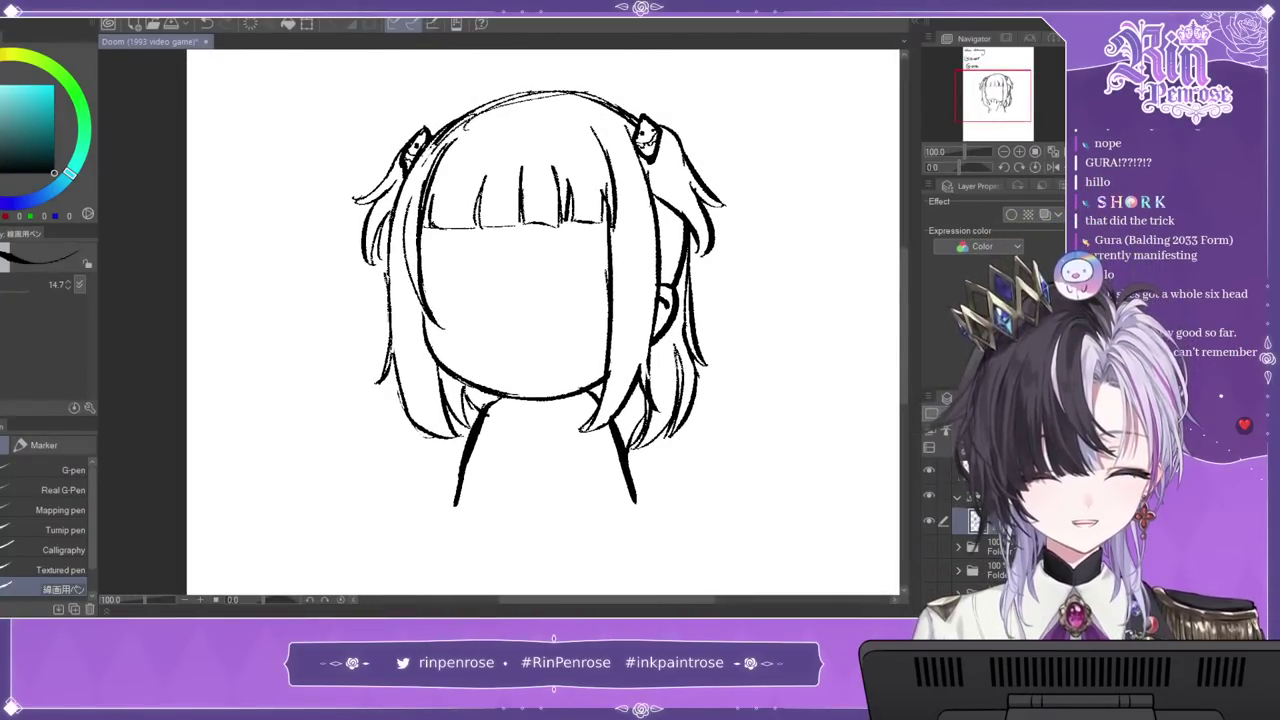
Step: Draw an open hood collar beneath the chin with a small bow at its centre front
{"action": "left_click_drag", "start_coordinate": [545, 345], "coordinate": [600, 242]}
{"action": "left_click_drag", "start_coordinate": [578, 340], "coordinate": [655, 285]}
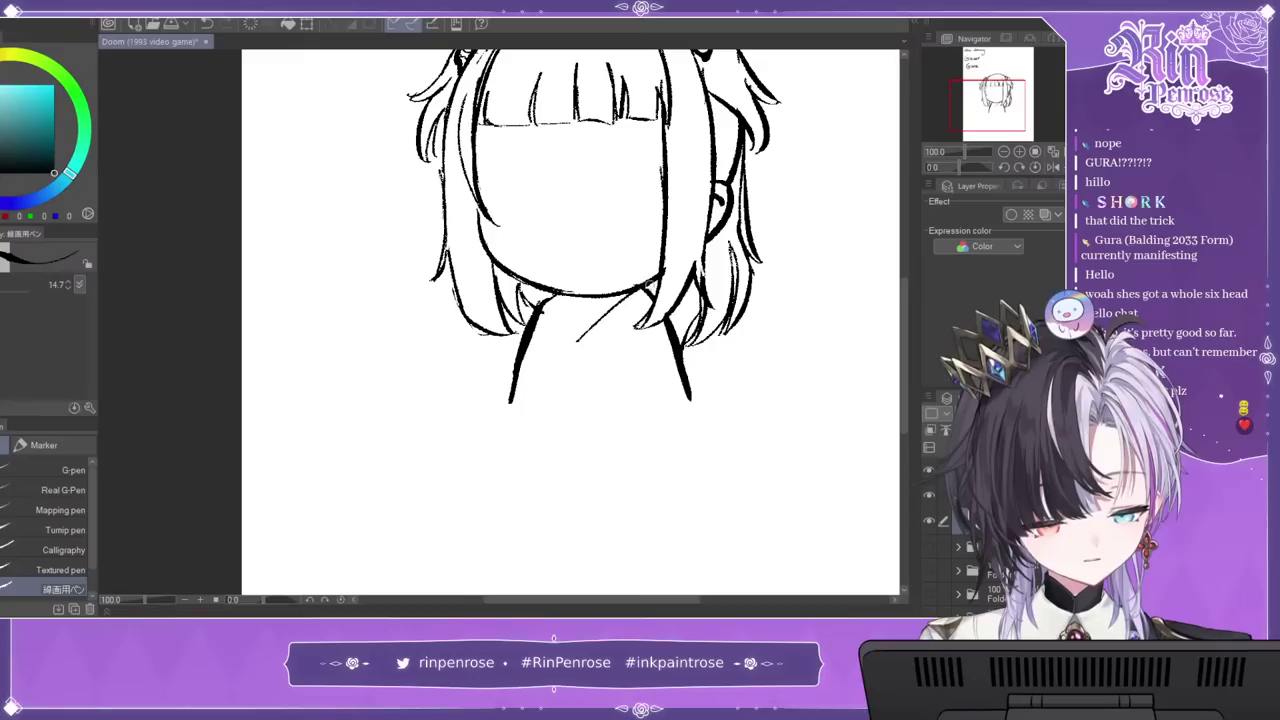
{"action": "left_click_drag", "start_coordinate": [578, 342], "coordinate": [666, 312]}
{"action": "mouse_move", "coordinate": [574, 342]}
{"action": "left_mouse_down"}
{"action": "mouse_move", "coordinate": [567, 300]}
{"action": "mouse_move", "coordinate": [575, 345]}
{"action": "left_mouse_up"}
{"action": "left_click_drag", "start_coordinate": [540, 302], "coordinate": [558, 292]}
{"action": "left_click_drag", "start_coordinate": [572, 346], "coordinate": [581, 342]}
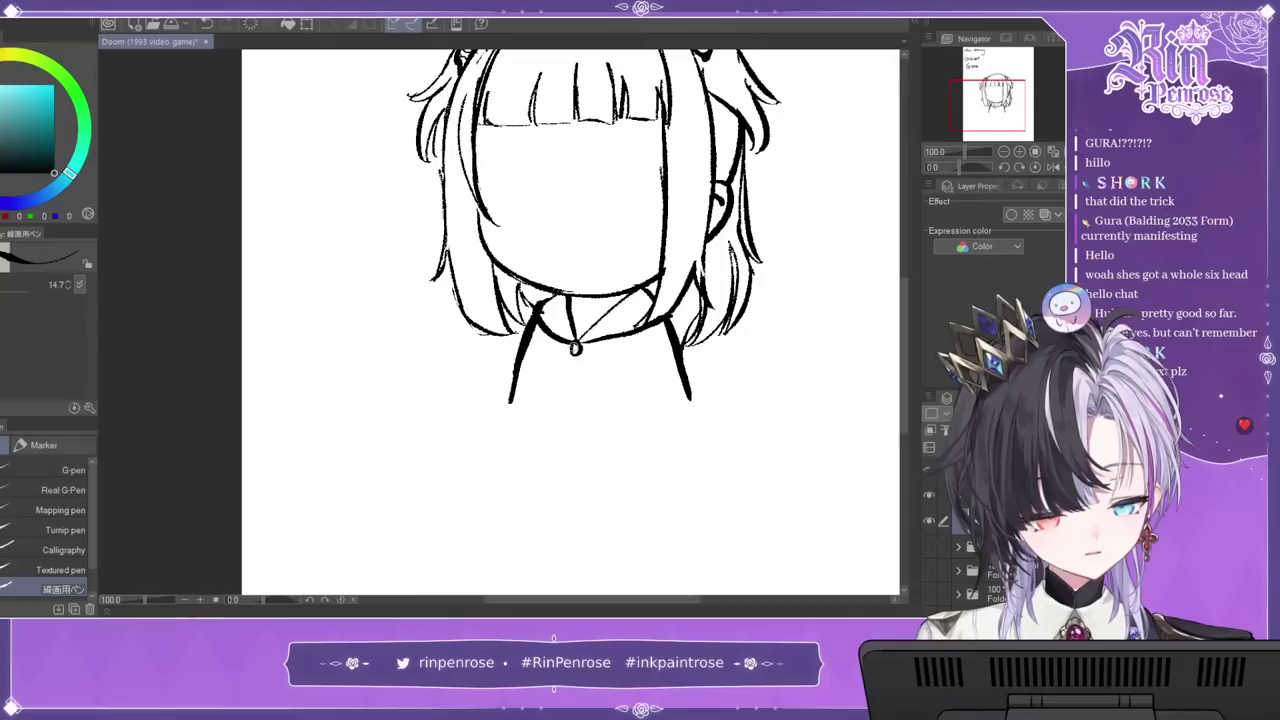
{"action": "key", "text": "ctrl+z"}
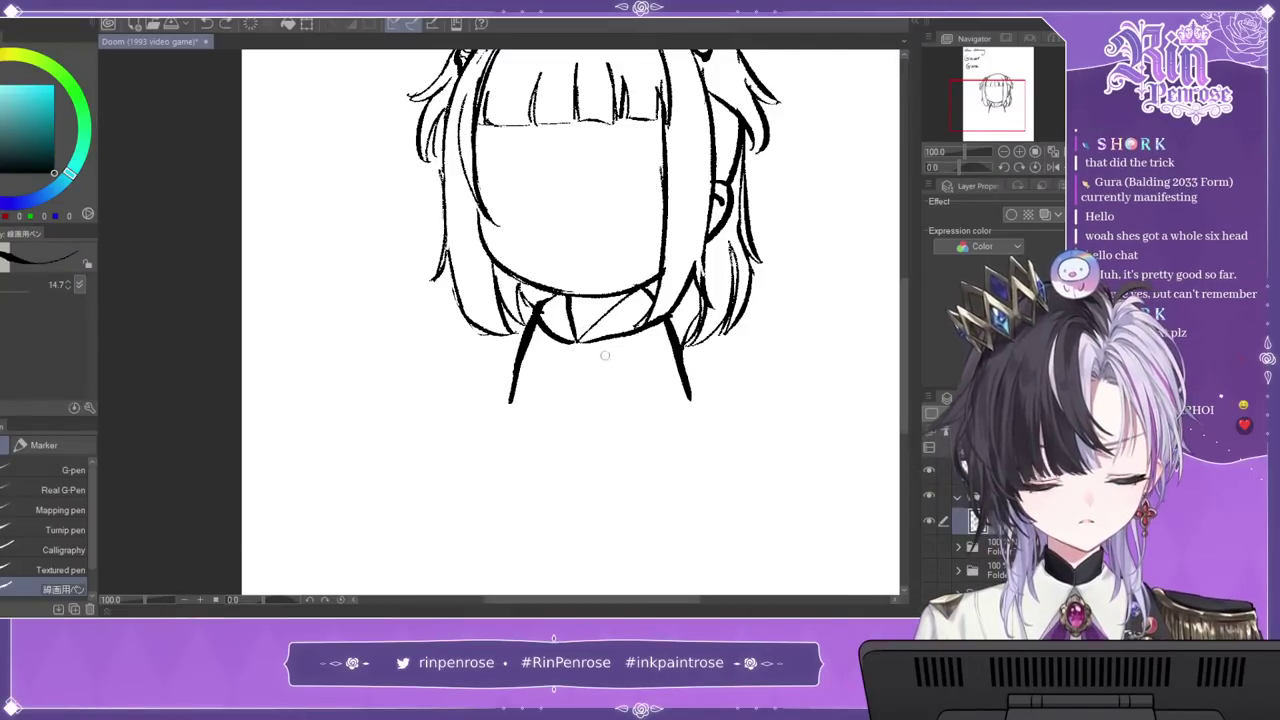
{"action": "mouse_move", "coordinate": [573, 342]}
{"action": "left_mouse_down"}
{"action": "mouse_move", "coordinate": [592, 348]}
{"action": "mouse_move", "coordinate": [560, 343]}
{"action": "mouse_move", "coordinate": [572, 347]}
{"action": "left_mouse_up"}
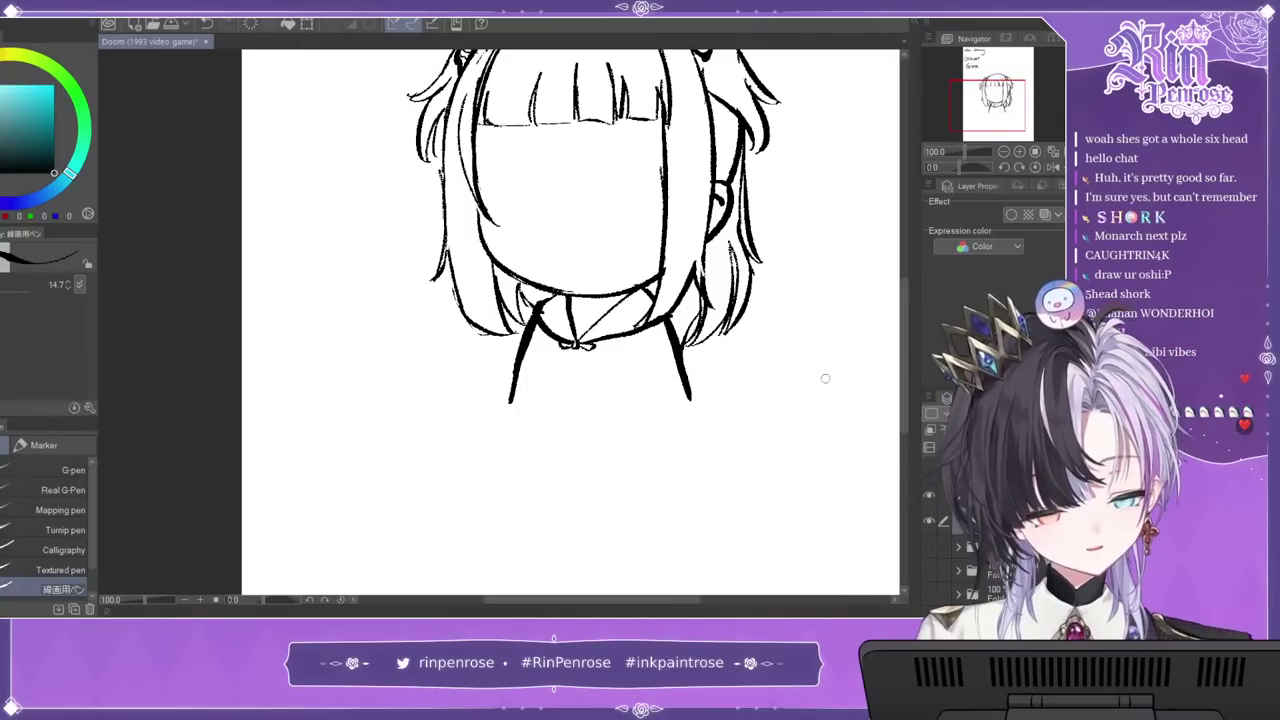
Step: Extend both side lines of the torso downward, flaring slightly outward
{"action": "left_click_drag", "start_coordinate": [672, 350], "coordinate": [704, 464]}
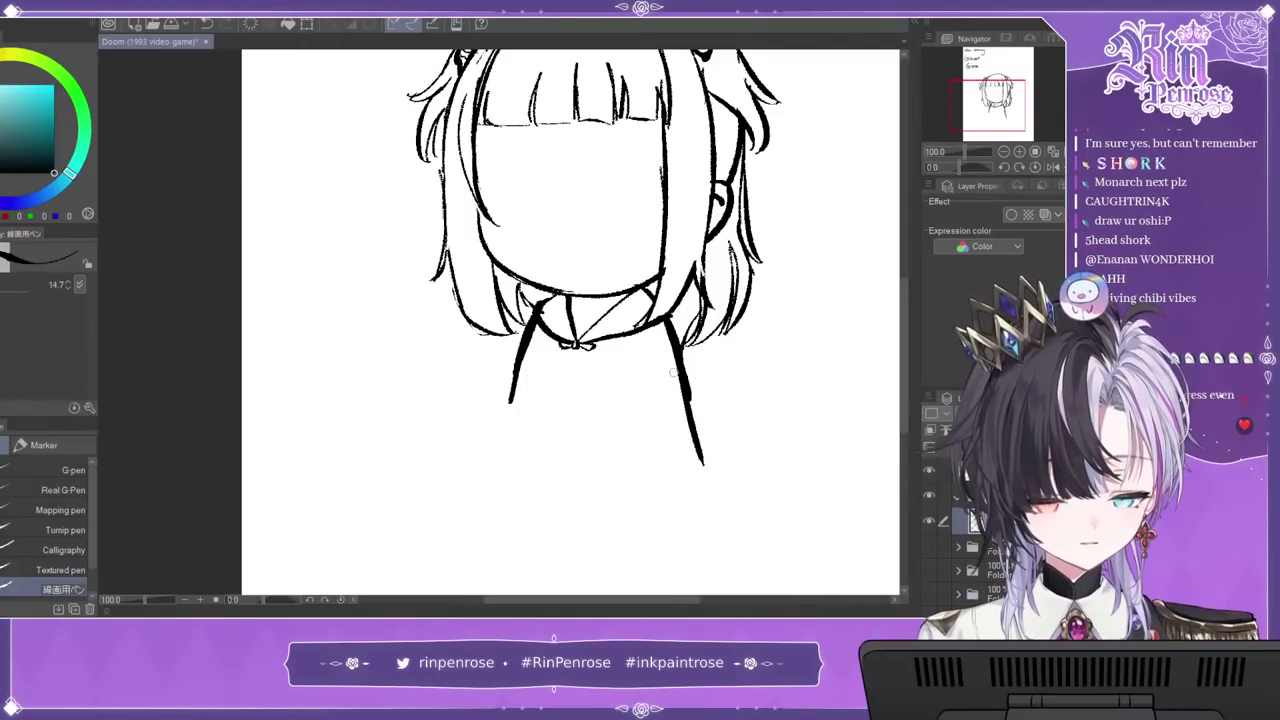
{"action": "left_click_drag", "start_coordinate": [521, 352], "coordinate": [505, 480]}
{"action": "key", "text": "ctrl+z"}
{"action": "left_click_drag", "start_coordinate": [518, 348], "coordinate": [498, 480]}
{"action": "mouse_move", "coordinate": [682, 392]}
{"action": "left_mouse_down"}
{"action": "mouse_move", "coordinate": [630, 415]}
{"action": "mouse_move", "coordinate": [703, 482]}
{"action": "left_mouse_up"}
Step: Draw a rounded shark mouth with zigzag upper and lower teeth on the lower right side of the torso
{"action": "left_click_drag", "start_coordinate": [604, 452], "coordinate": [688, 403]}
{"action": "left_click_drag", "start_coordinate": [694, 458], "coordinate": [624, 480]}
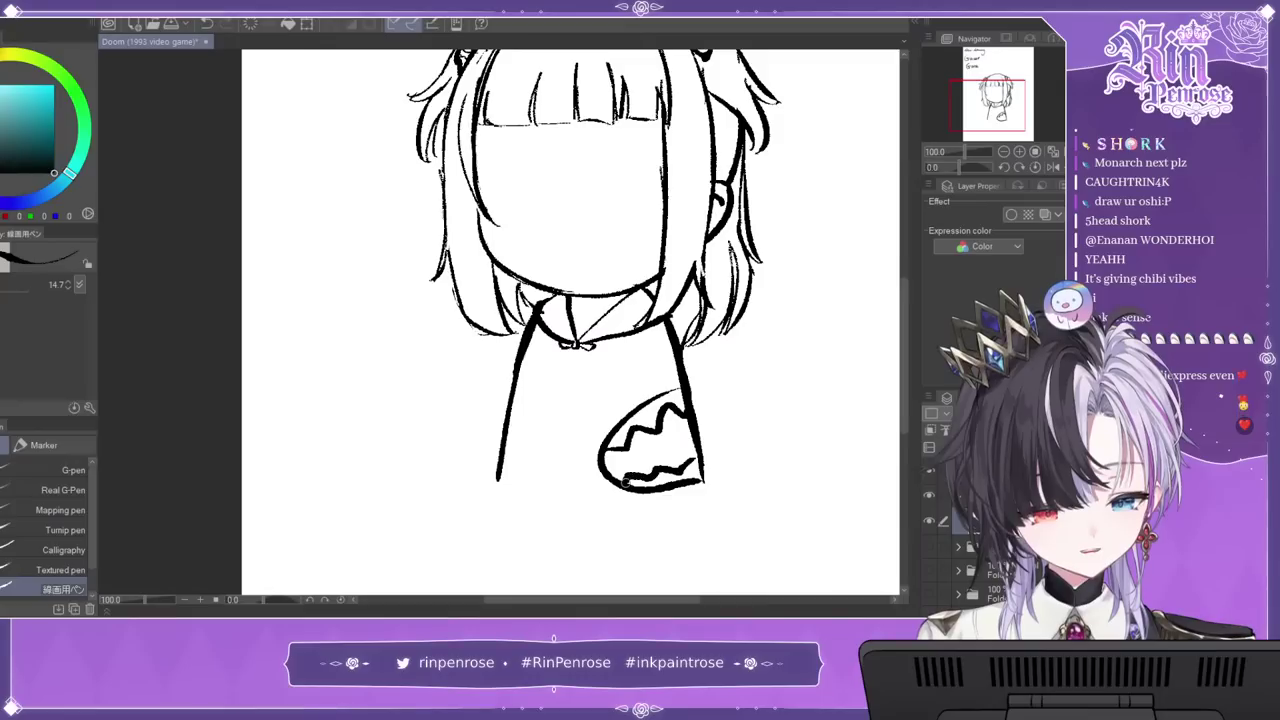
{"action": "mouse_move", "coordinate": [868, 294]}
{"action": "left_mouse_down"}
{"action": "mouse_move", "coordinate": [876, 320]}
{"action": "mouse_move", "coordinate": [847, 391]}
{"action": "left_mouse_up"}
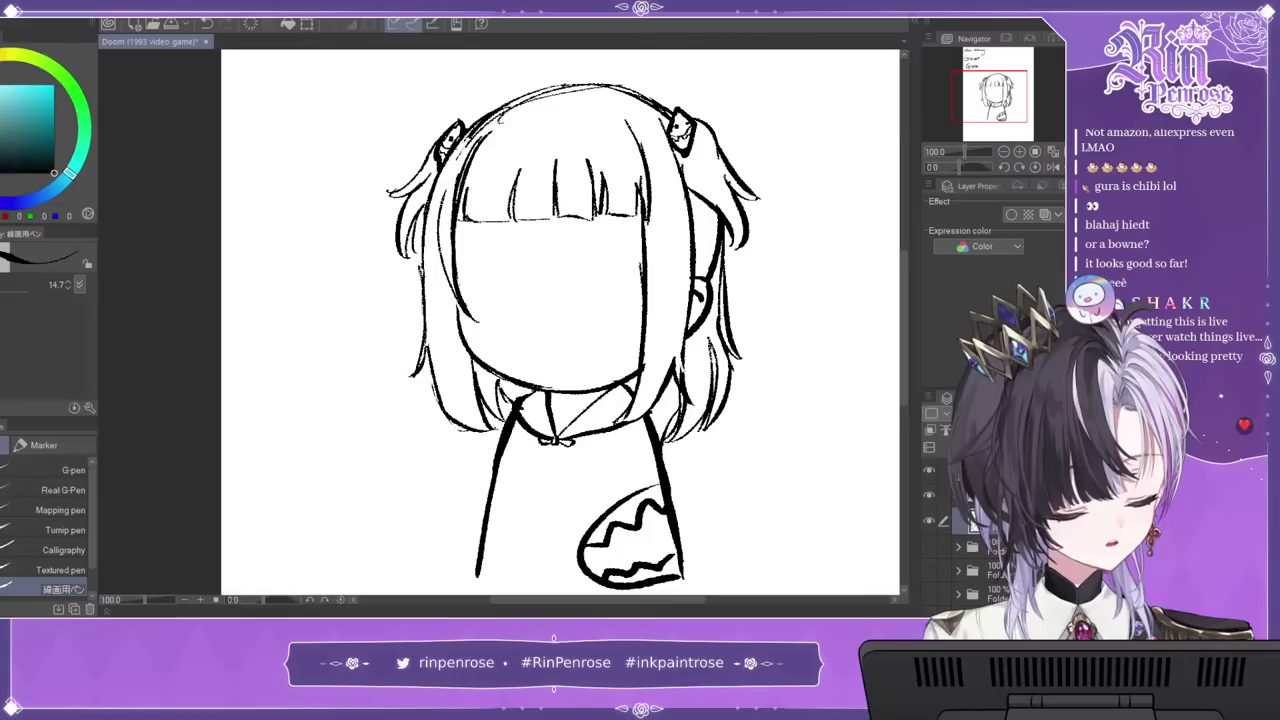
Step: Choose a light cyan blue and paint tapered streaks into the bangs on a new layer below the line art
{"action": "left_click_drag", "start_coordinate": [69, 174], "coordinate": [55, 188]}
{"action": "left_click_drag", "start_coordinate": [32, 104], "coordinate": [24, 85]}
{"action": "left_click", "coordinate": [66, 179]}
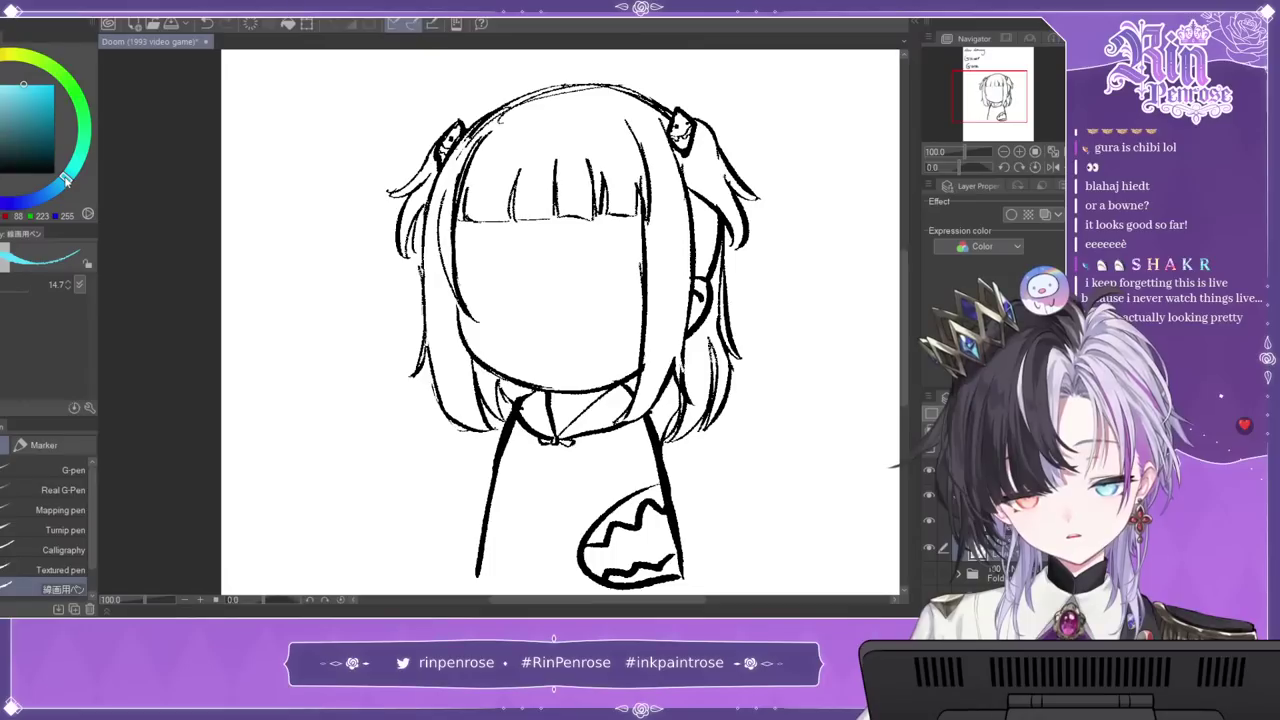
{"action": "left_click_drag", "start_coordinate": [511, 171], "coordinate": [499, 215]}
{"action": "mouse_move", "coordinate": [509, 168]}
{"action": "left_mouse_down"}
{"action": "mouse_move", "coordinate": [495, 218]}
{"action": "mouse_move", "coordinate": [470, 223]}
{"action": "left_mouse_up"}
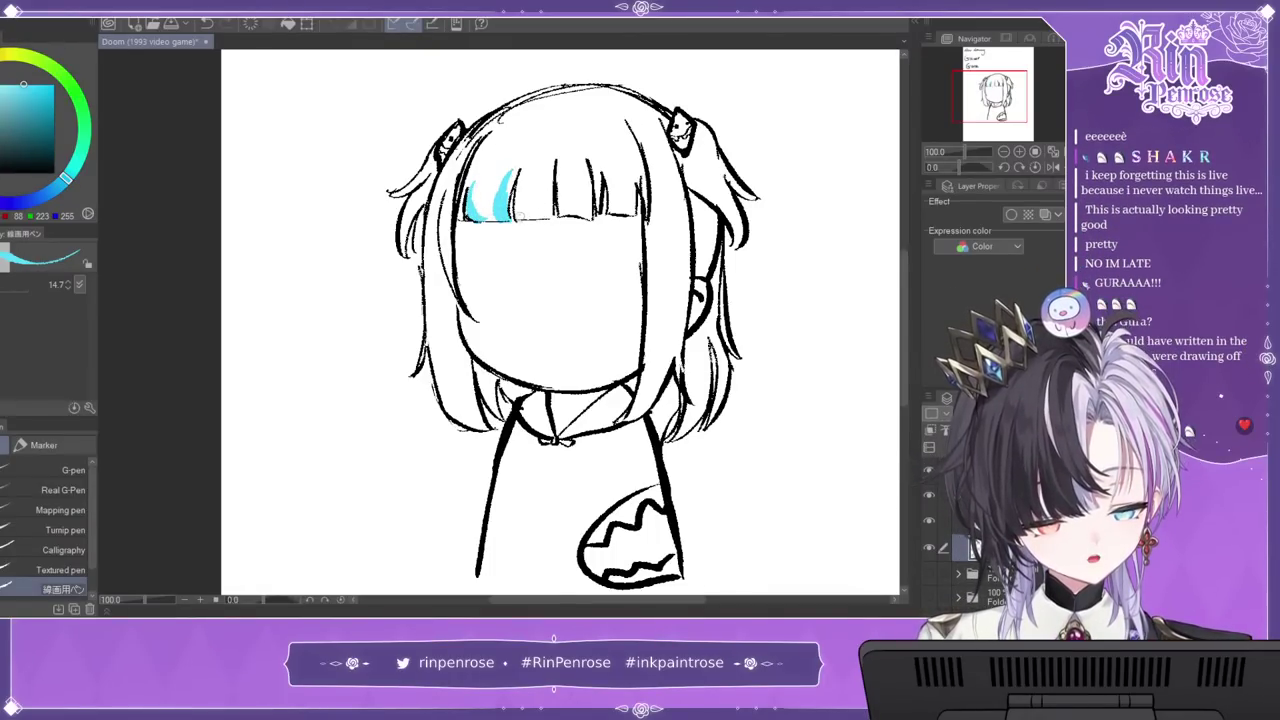
{"action": "left_click_drag", "start_coordinate": [548, 187], "coordinate": [541, 218]}
{"action": "left_click_drag", "start_coordinate": [585, 180], "coordinate": [589, 217]}
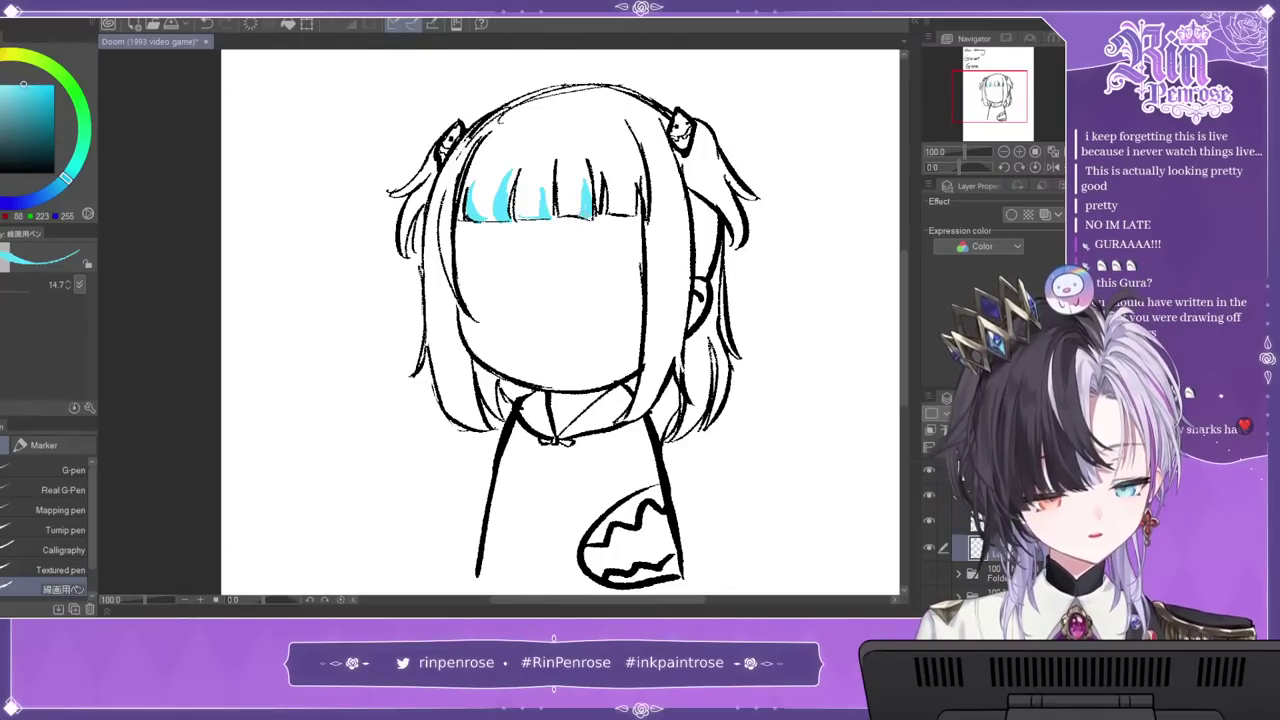
{"action": "left_click_drag", "start_coordinate": [627, 177], "coordinate": [630, 216]}
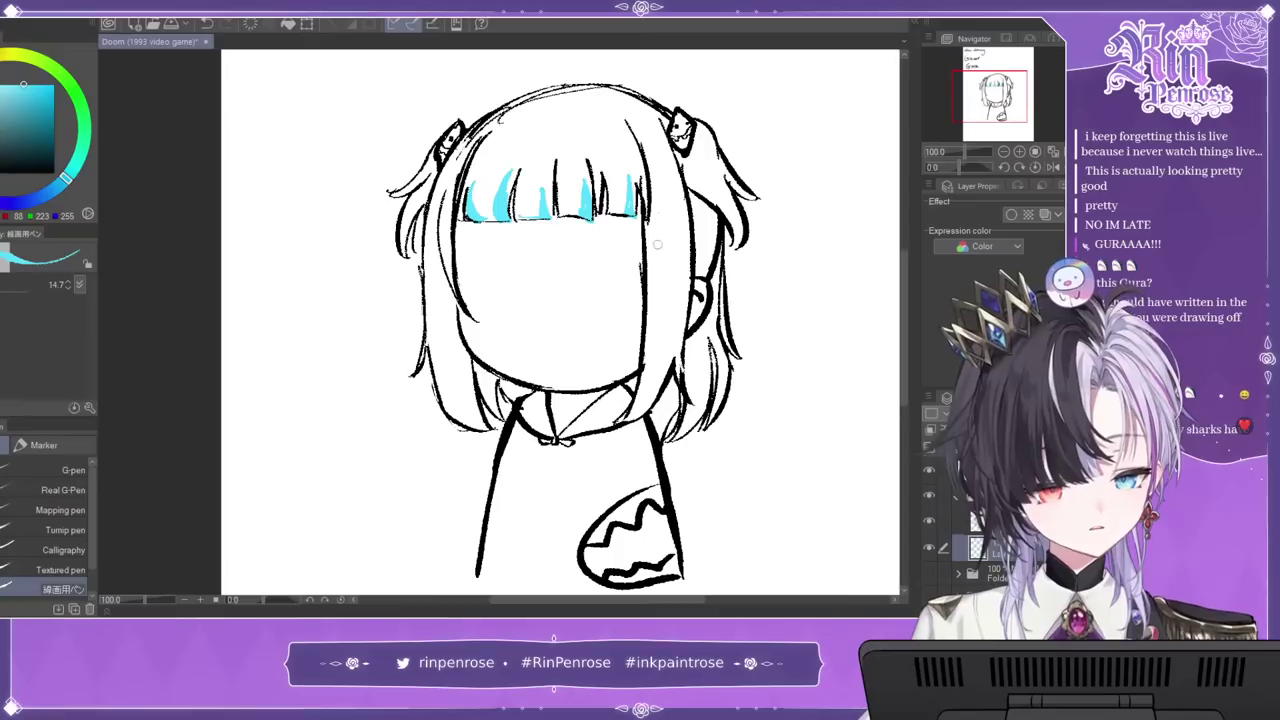
Step: Paint light blue streaks along the ends of the left side hair and in the left pigtail
{"action": "left_click_drag", "start_coordinate": [444, 284], "coordinate": [476, 420]}
{"action": "left_click_drag", "start_coordinate": [446, 344], "coordinate": [484, 430]}
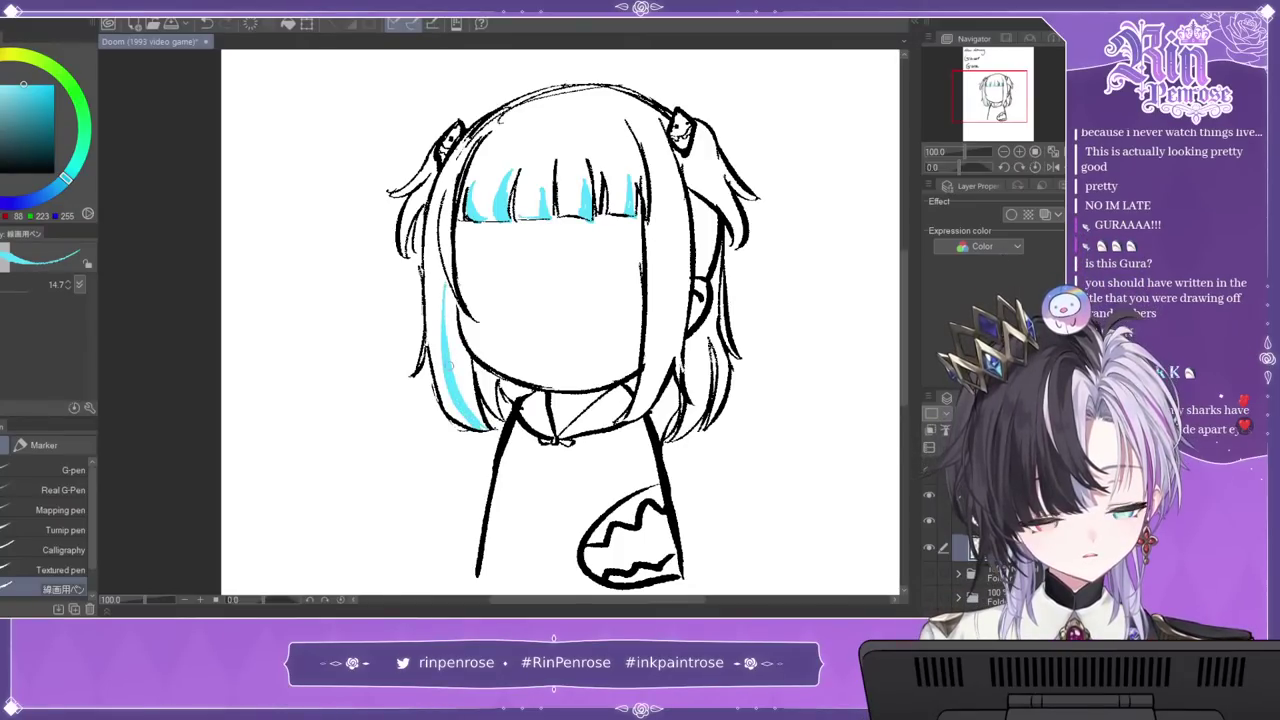
{"action": "mouse_move", "coordinate": [431, 312]}
{"action": "left_mouse_down"}
{"action": "mouse_move", "coordinate": [455, 408]}
{"action": "mouse_move", "coordinate": [500, 420]}
{"action": "left_mouse_up"}
{"action": "left_click_drag", "start_coordinate": [402, 252], "coordinate": [427, 180]}
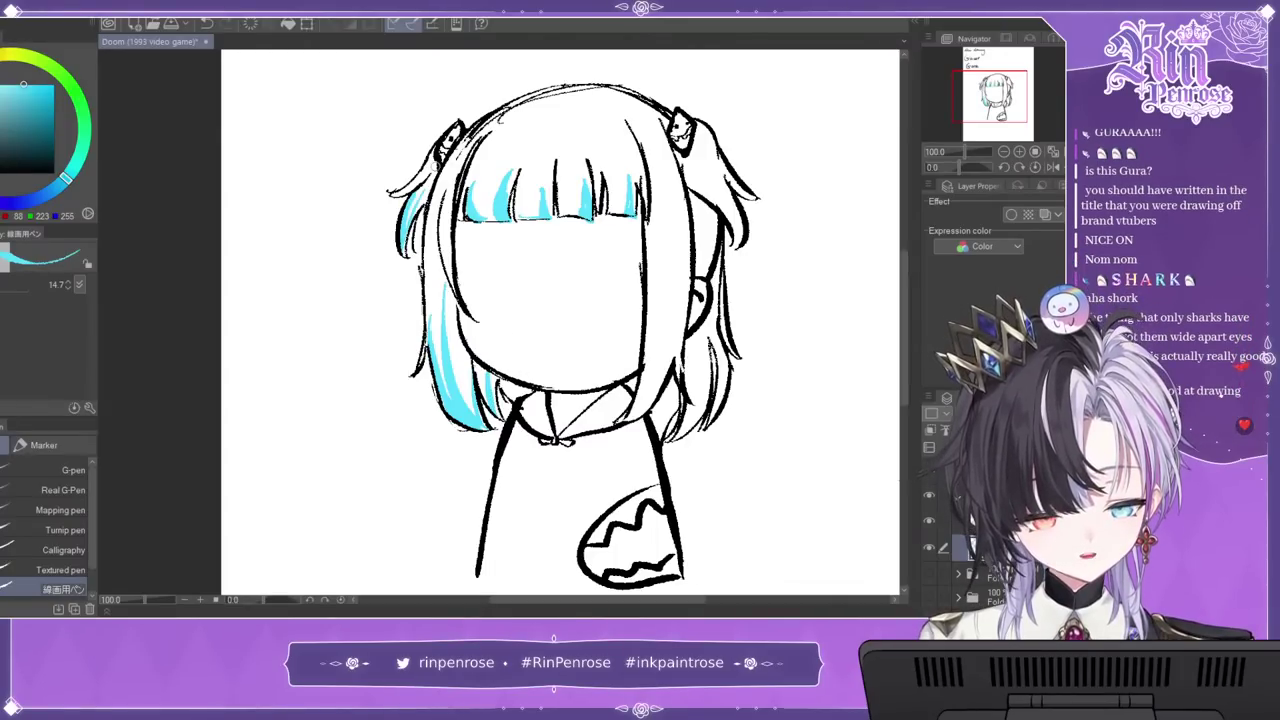
Step: Paint light blue streaks in the right pigtail and right side hair, and add one along the left inner side lock
{"action": "left_click_drag", "start_coordinate": [704, 152], "coordinate": [742, 240]}
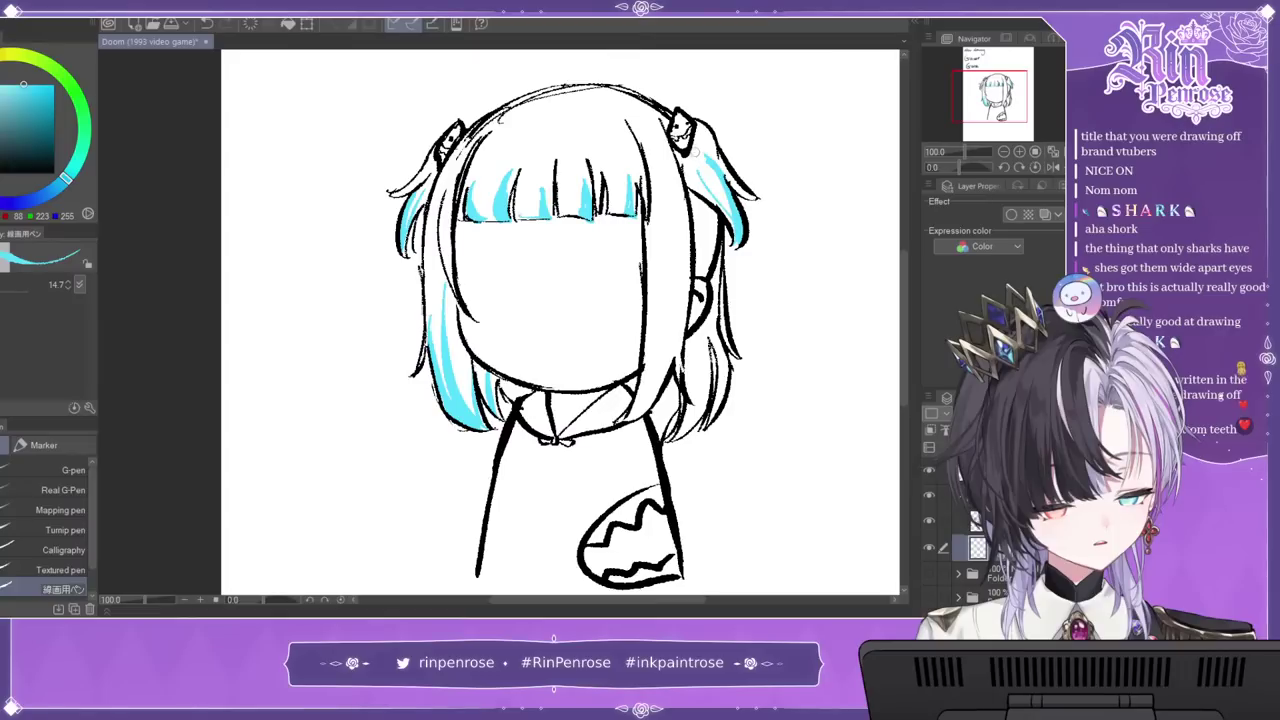
{"action": "left_click_drag", "start_coordinate": [710, 338], "coordinate": [672, 432]}
{"action": "left_click_drag", "start_coordinate": [726, 350], "coordinate": [710, 422]}
{"action": "left_click_drag", "start_coordinate": [734, 292], "coordinate": [720, 350]}
{"action": "left_click_drag", "start_coordinate": [652, 320], "coordinate": [630, 428]}
{"action": "key", "text": "ctrl+z"}
{"action": "left_click_drag", "start_coordinate": [661, 310], "coordinate": [634, 412]}
{"action": "left_click_drag", "start_coordinate": [660, 360], "coordinate": [630, 427]}
{"action": "left_click_drag", "start_coordinate": [656, 372], "coordinate": [680, 312]}
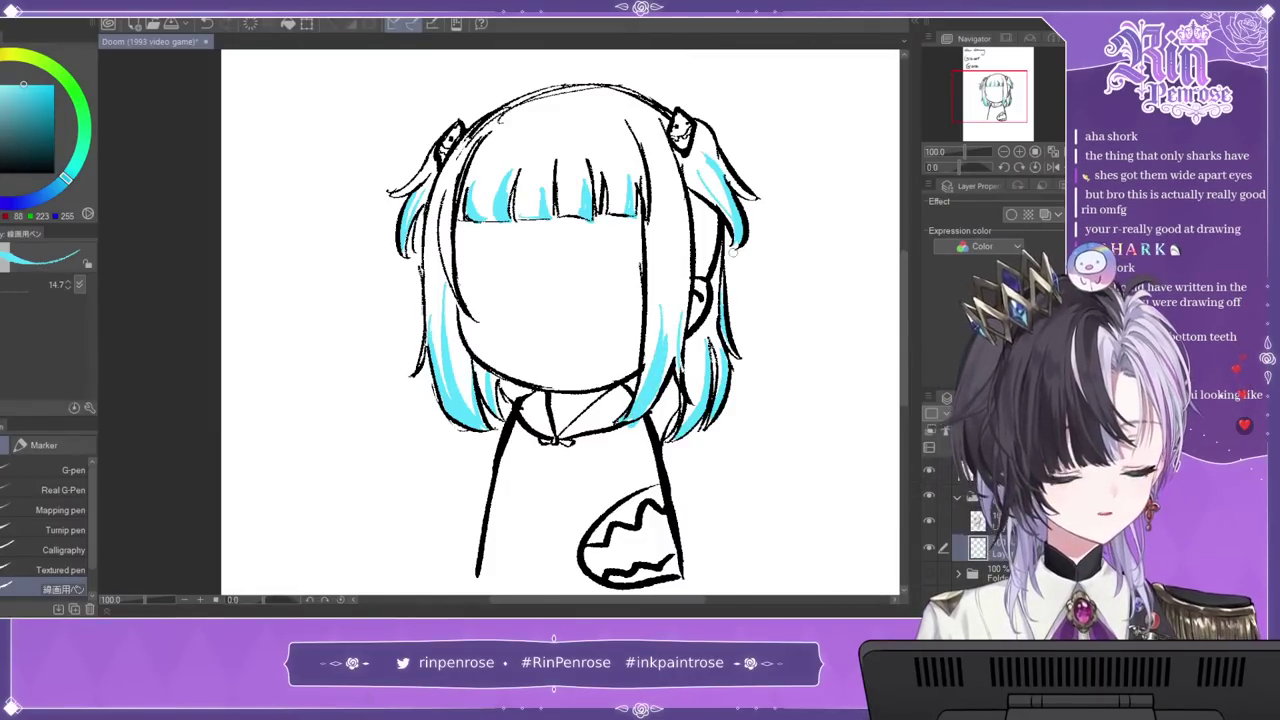
{"action": "left_click_drag", "start_coordinate": [455, 288], "coordinate": [451, 237]}
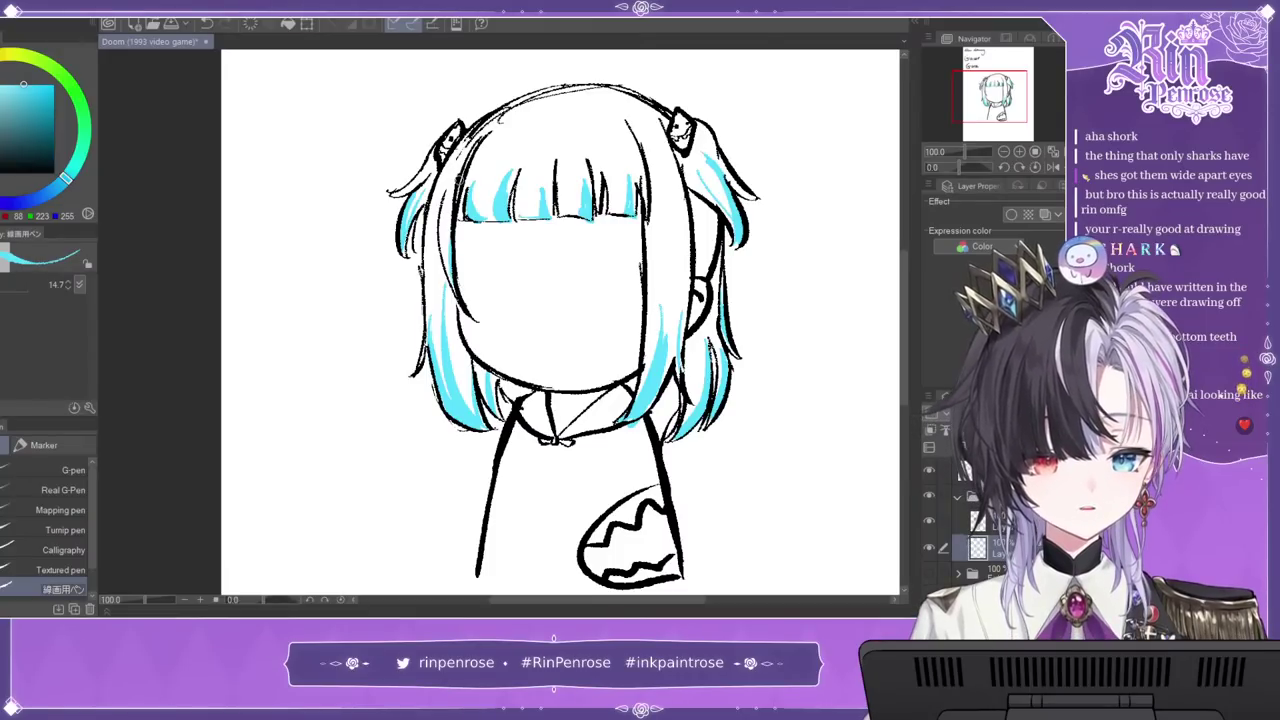
Step: Fill the torso's shark mouth and the small mouths on both hair ties with pinkish red
{"action": "key", "text": "x"}
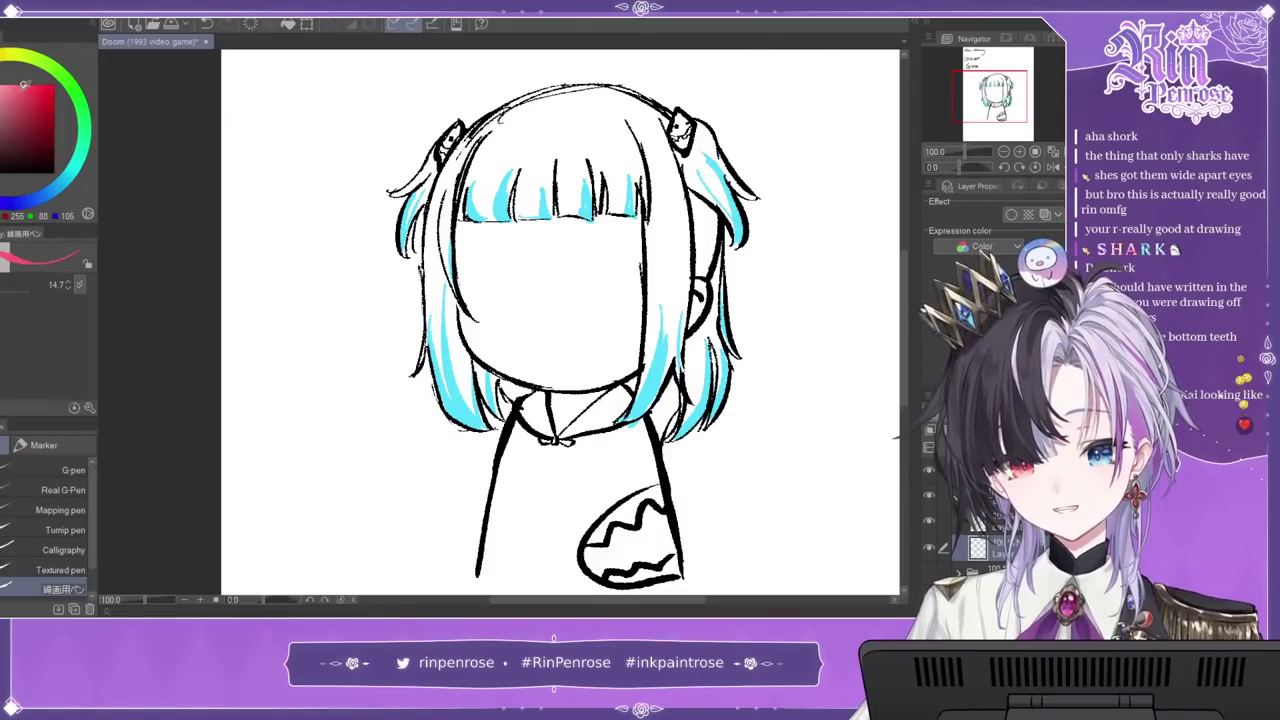
{"action": "key", "text": "g"}
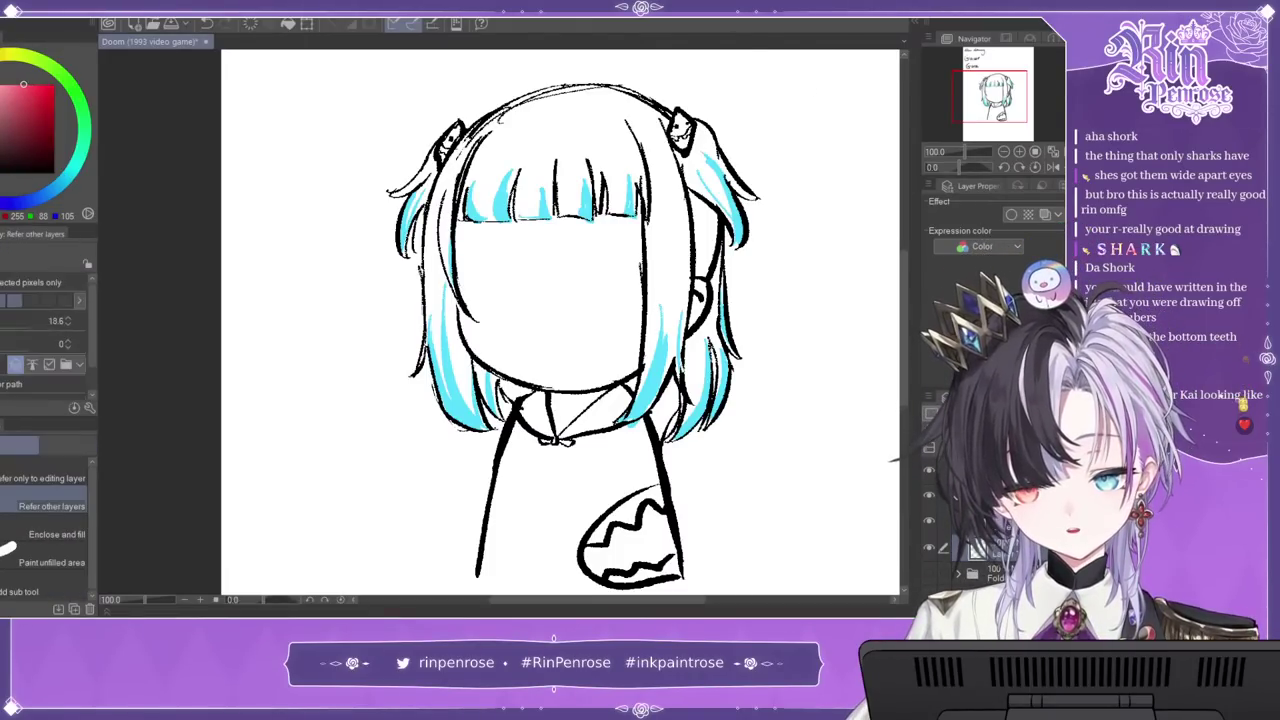
{"action": "left_click", "coordinate": [652, 522]}
{"action": "left_click", "coordinate": [684, 138]}
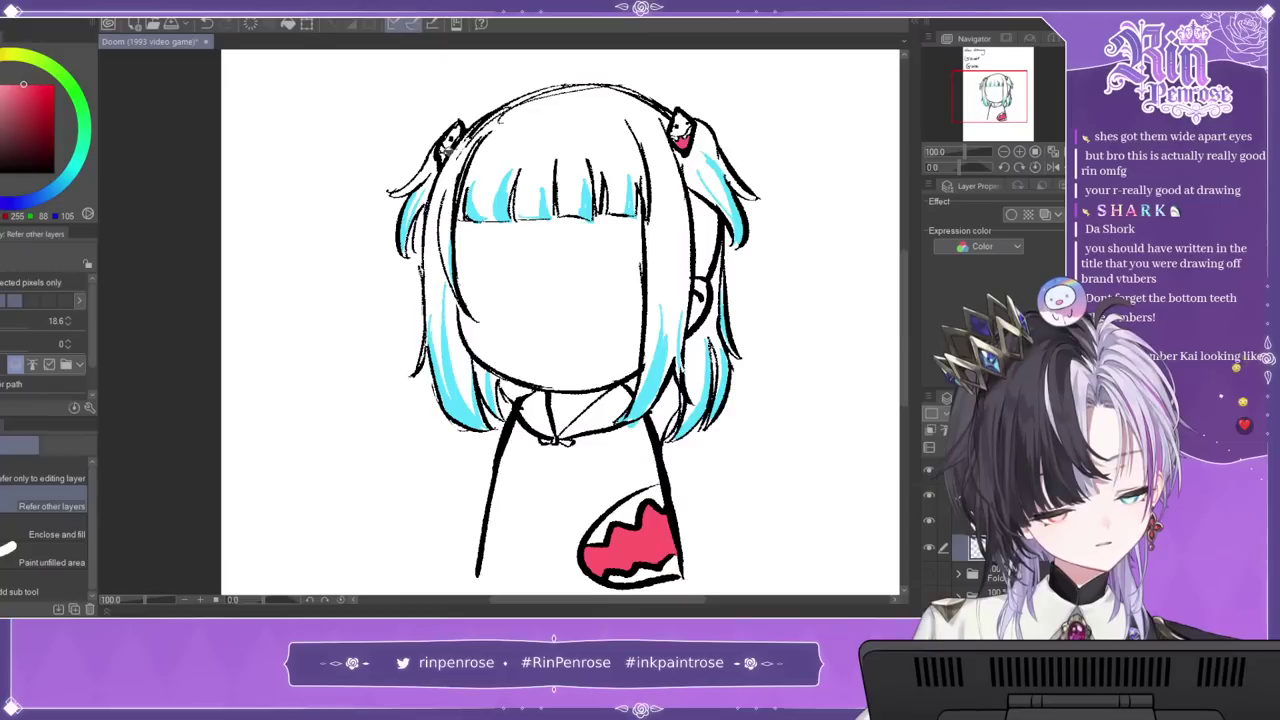
{"action": "left_click_drag", "start_coordinate": [998, 94], "coordinate": [999, 100]}
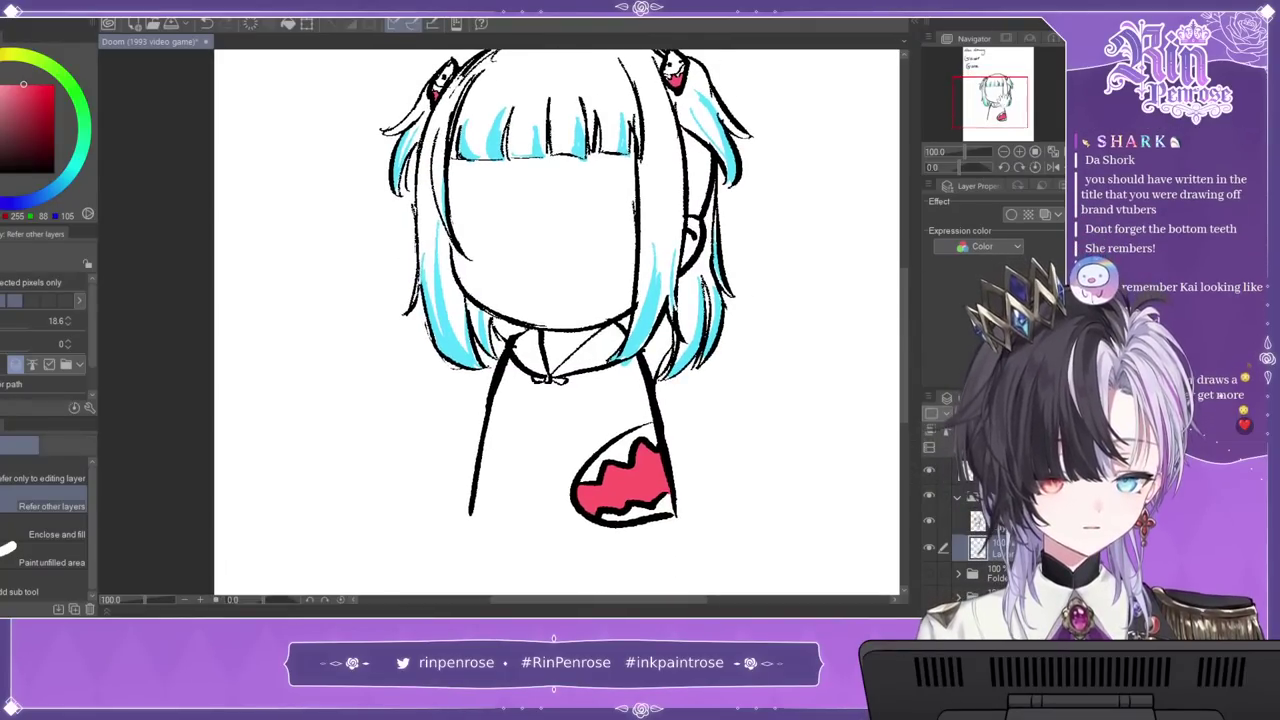
{"action": "left_click", "coordinate": [18, 205]}
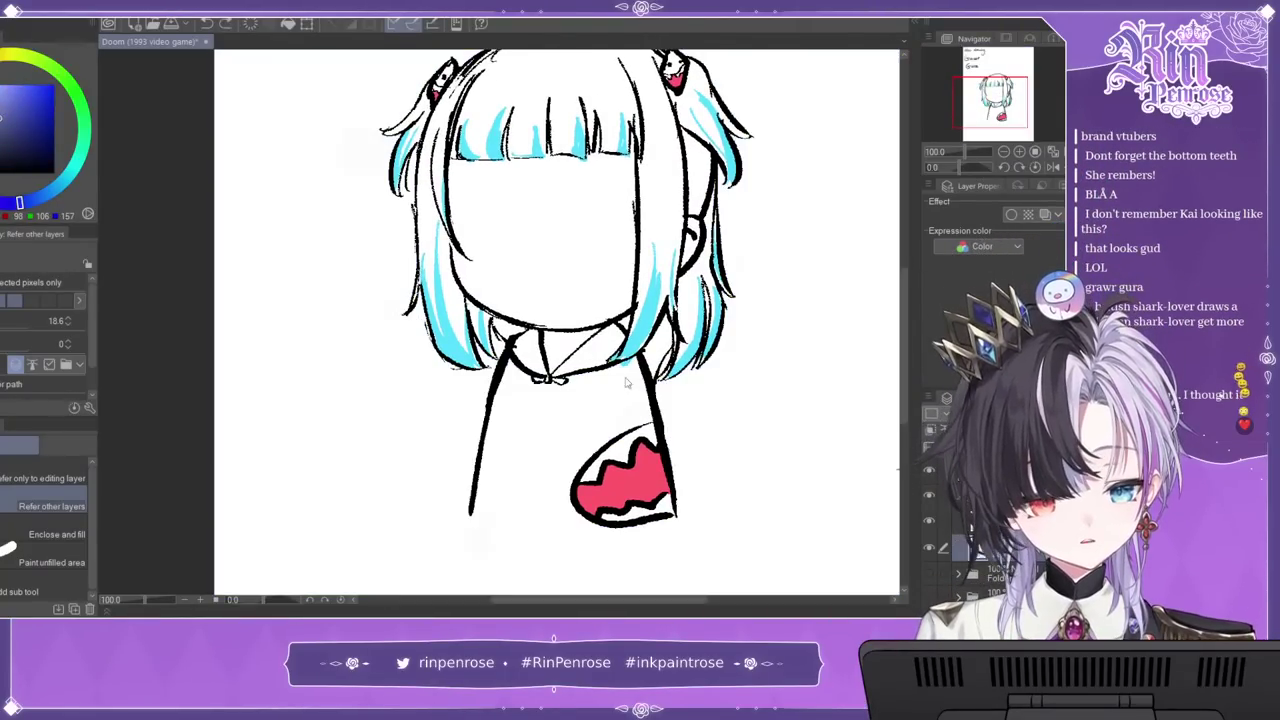
{"action": "left_click", "coordinate": [38, 200]}
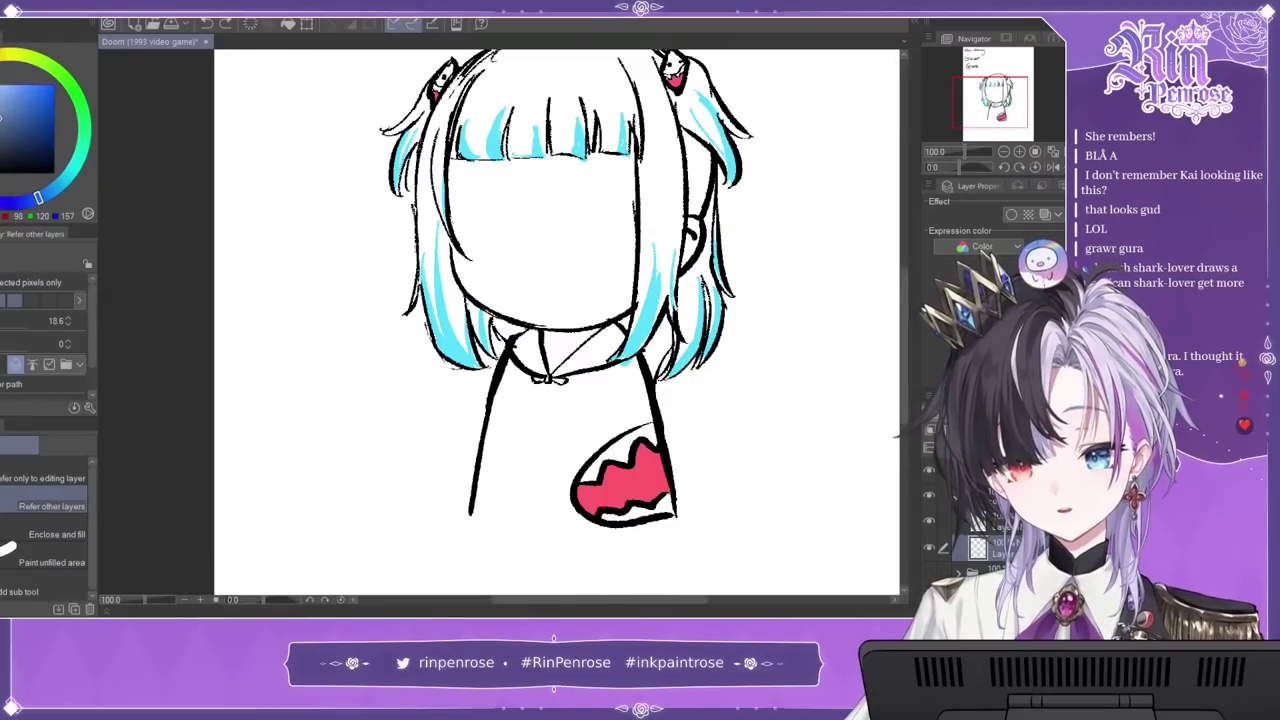
{"action": "left_click", "coordinate": [542, 428]}
{"action": "key", "text": "ctrl+z"}
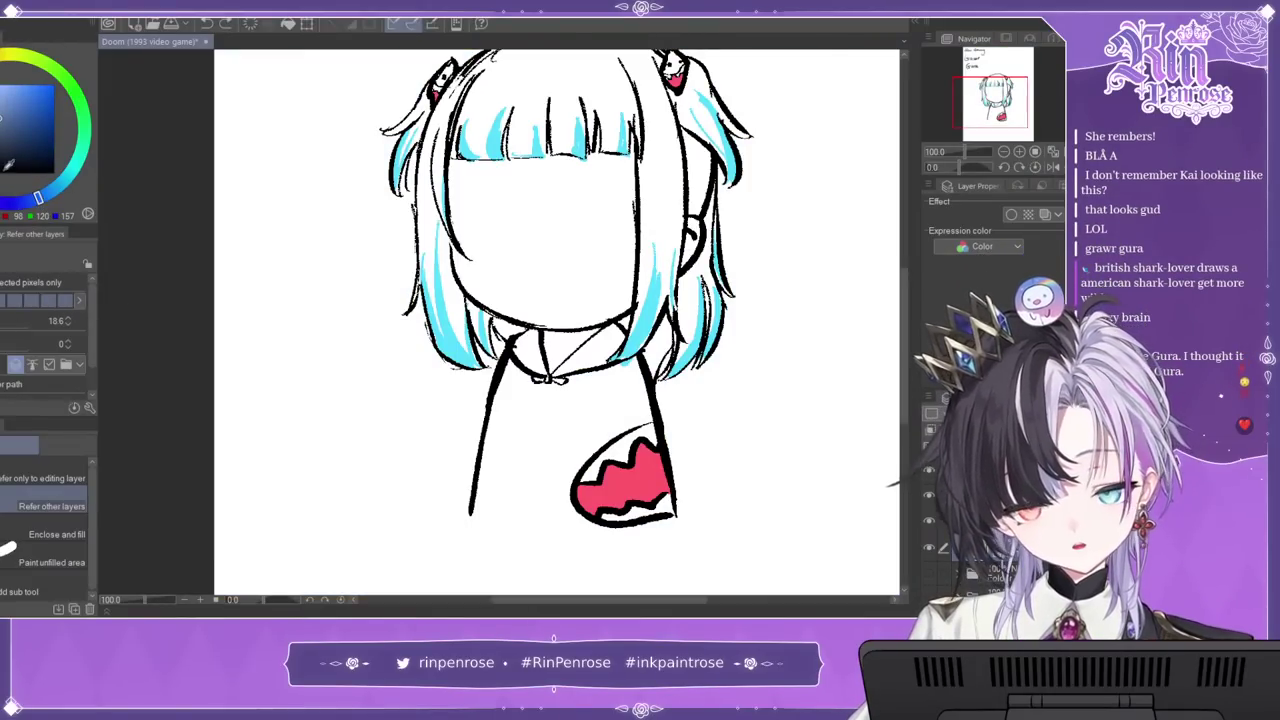
Step: Close the torso's hem with a stroke in blue (74, 155, 218), fill the torso with it and fill the hood collar grey (168, 177, 184)
{"action": "key", "text": "p"}
{"action": "left_click", "coordinate": [51, 192]}
{"action": "left_click", "coordinate": [24, 98]}
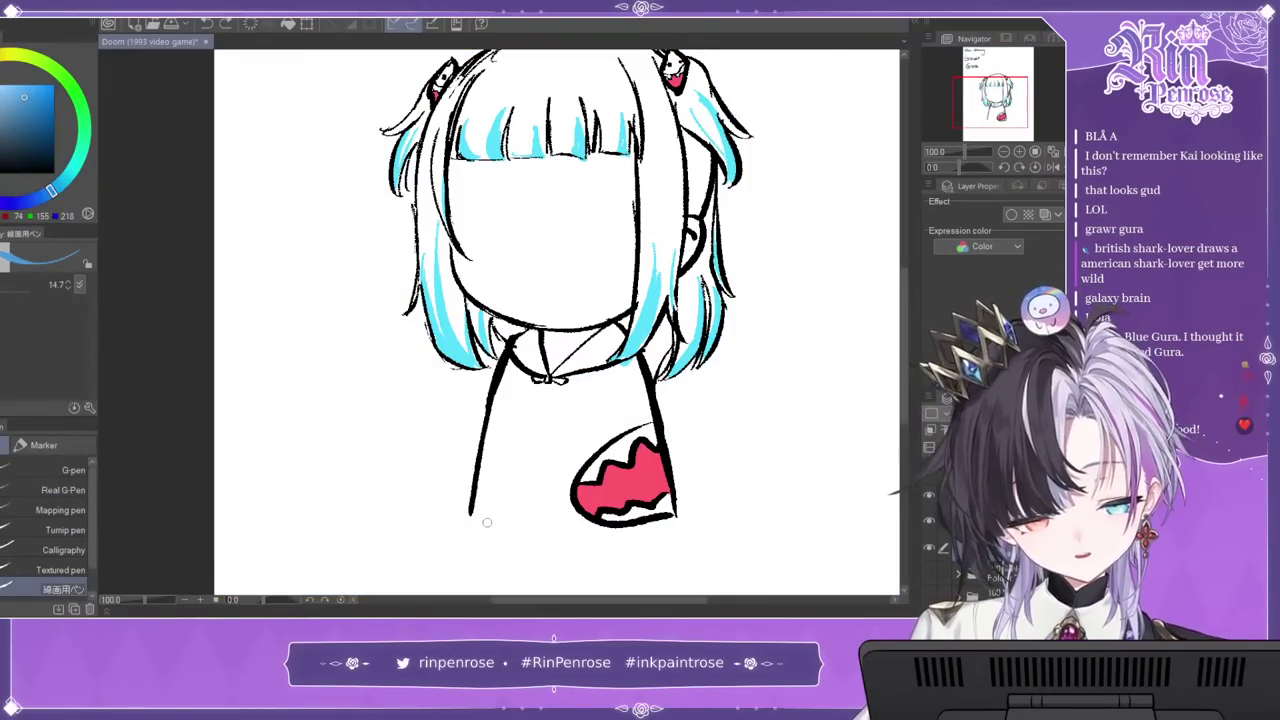
{"action": "left_click_drag", "start_coordinate": [472, 515], "coordinate": [592, 527]}
{"action": "key", "text": "g"}
{"action": "left_click", "coordinate": [580, 392]}
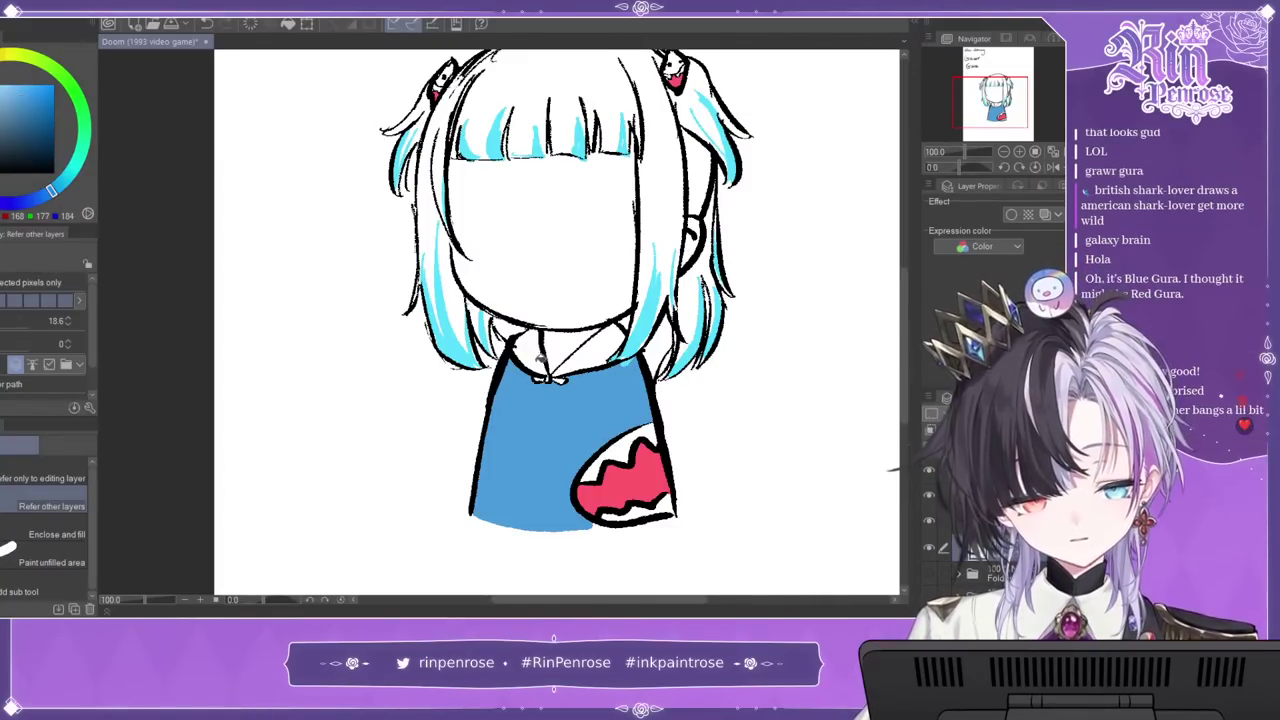
{"action": "left_click_drag", "start_coordinate": [525, 350], "coordinate": [603, 352]}
{"action": "left_click_drag", "start_coordinate": [1007, 108], "coordinate": [1010, 104]}
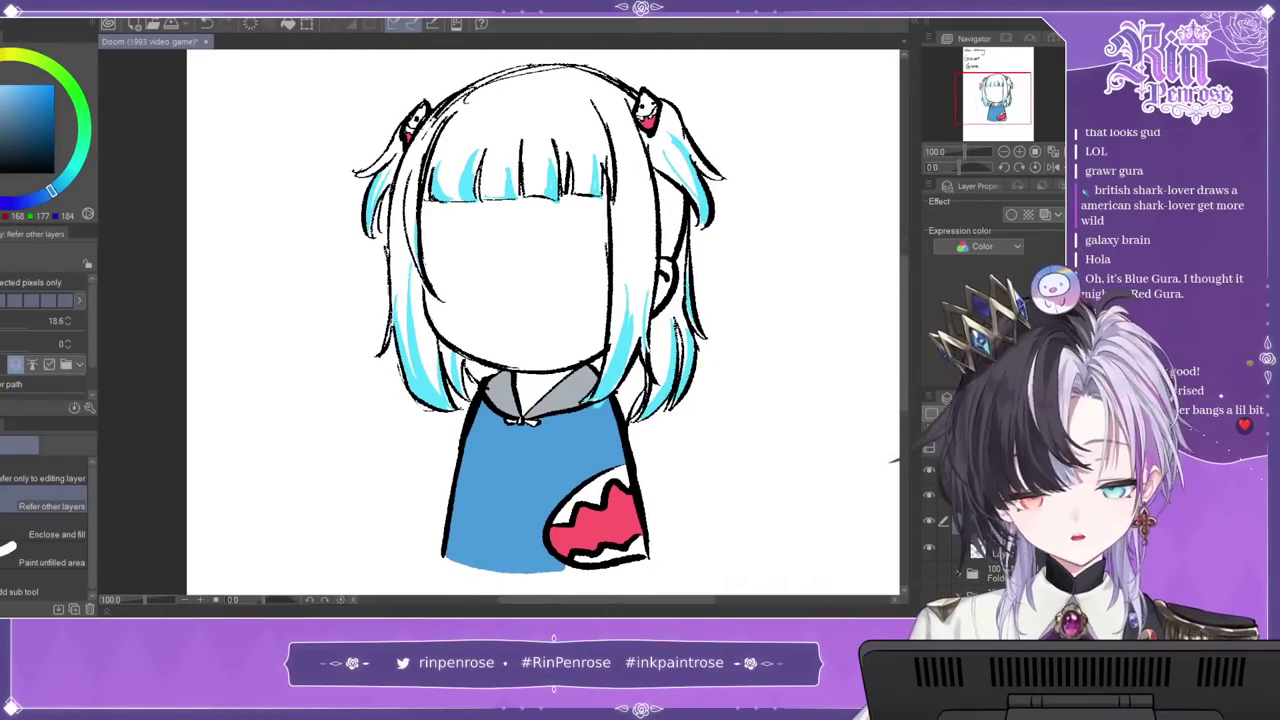
Step: Dab small grey spots of varying size across the upper hair on both sides above the bangs
{"action": "key", "text": "p"}
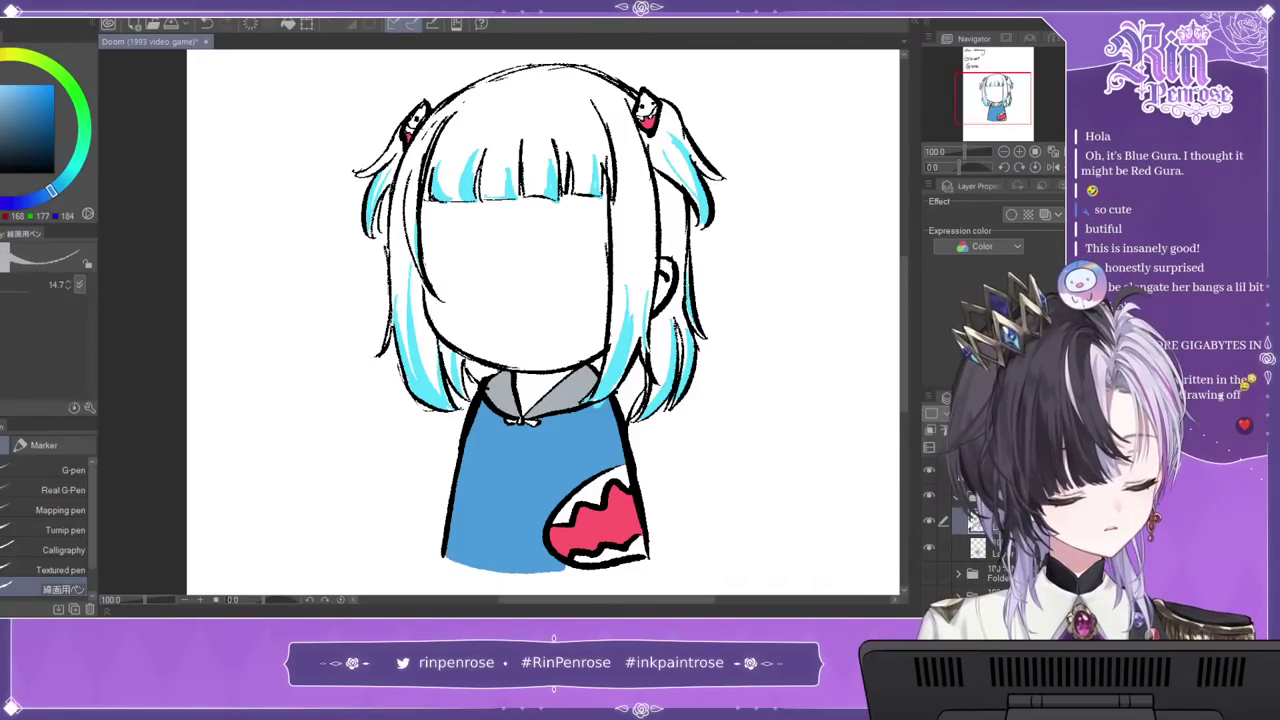
{"action": "left_click_drag", "start_coordinate": [452, 109], "coordinate": [461, 102]}
{"action": "left_click", "coordinate": [469, 112]}
{"action": "left_click", "coordinate": [484, 119]}
{"action": "left_click", "coordinate": [556, 121]}
{"action": "left_click", "coordinate": [583, 115]}
{"action": "left_click", "coordinate": [610, 101]}
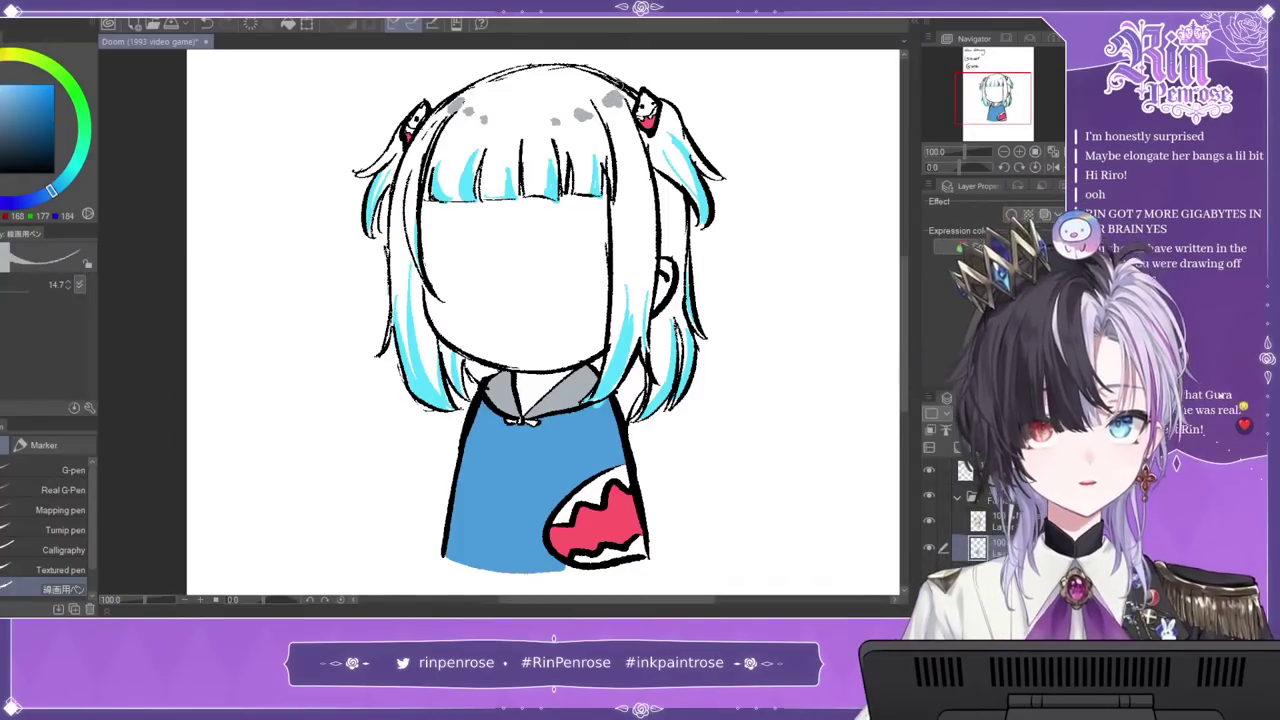
Step: Sketch a small hatched nose in black at brush size 7.7 in the middle of the face on a new layer
{"action": "left_click", "coordinate": [1000, 522]}
{"action": "left_click", "coordinate": [54, 173]}
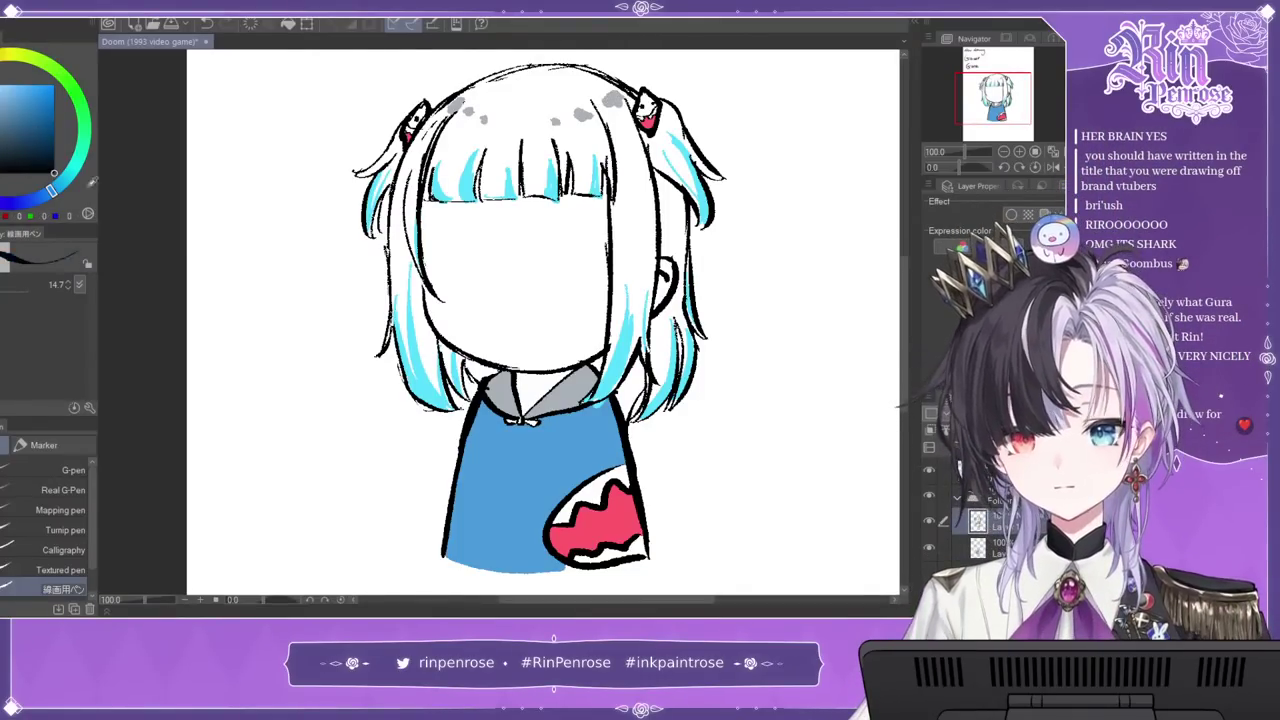
{"action": "left_click", "coordinate": [1019, 152]}
{"action": "left_click_drag", "start_coordinate": [1008, 87], "coordinate": [1012, 79]}
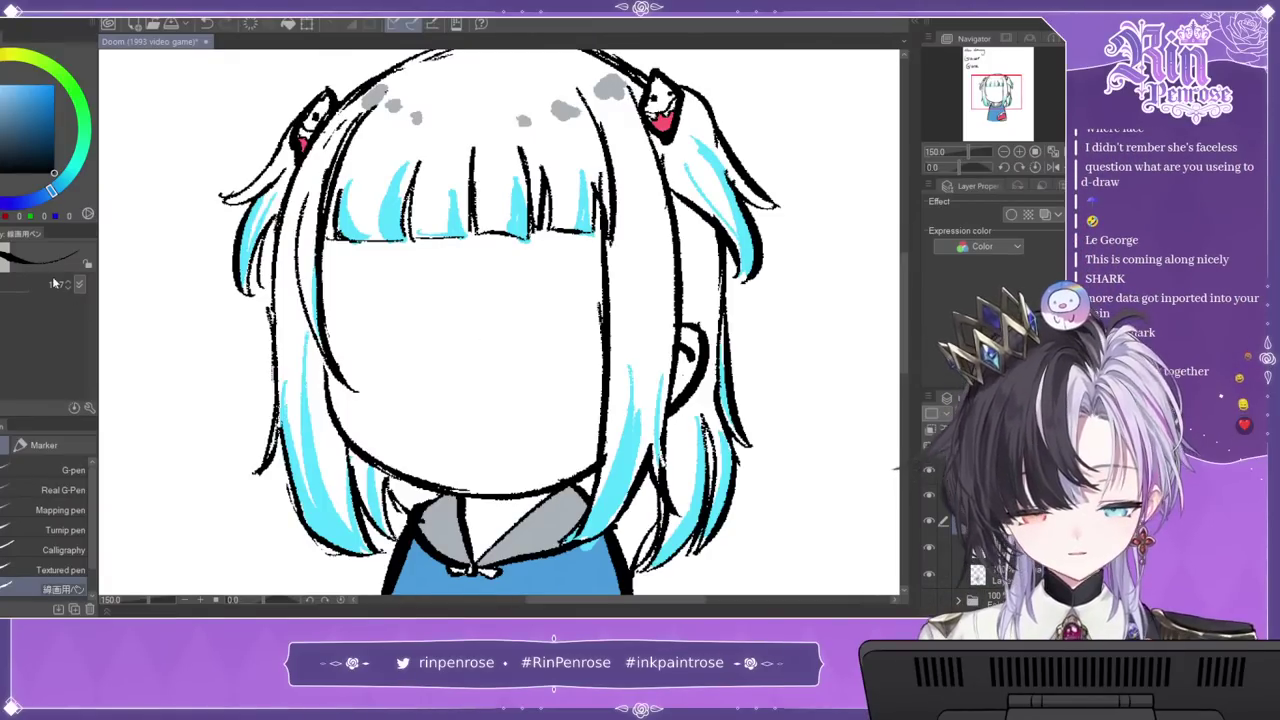
{"action": "left_click", "coordinate": [67, 289]}
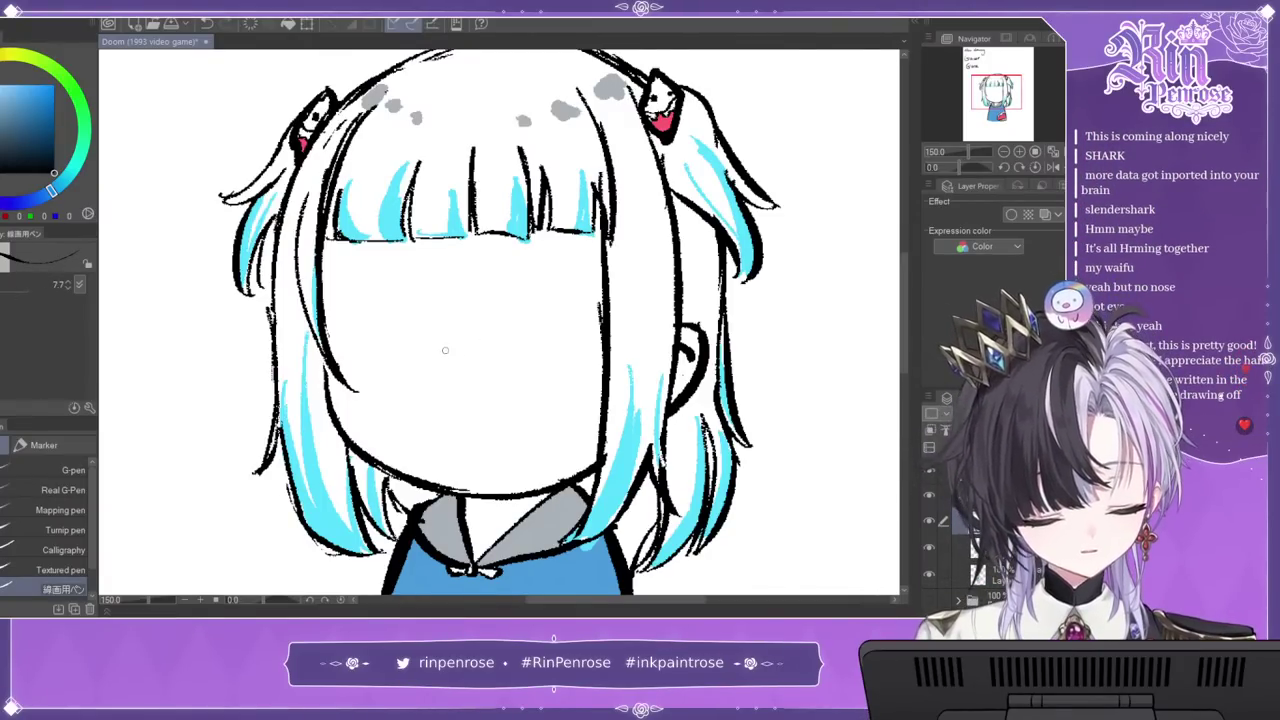
{"action": "left_click_drag", "start_coordinate": [446, 342], "coordinate": [436, 381]}
{"action": "mouse_move", "coordinate": [465, 331]}
{"action": "left_mouse_down"}
{"action": "mouse_move", "coordinate": [464, 384]}
{"action": "mouse_move", "coordinate": [466, 355]}
{"action": "mouse_move", "coordinate": [437, 387]}
{"action": "mouse_move", "coordinate": [450, 388]}
{"action": "mouse_move", "coordinate": [466, 345]}
{"action": "left_mouse_up"}
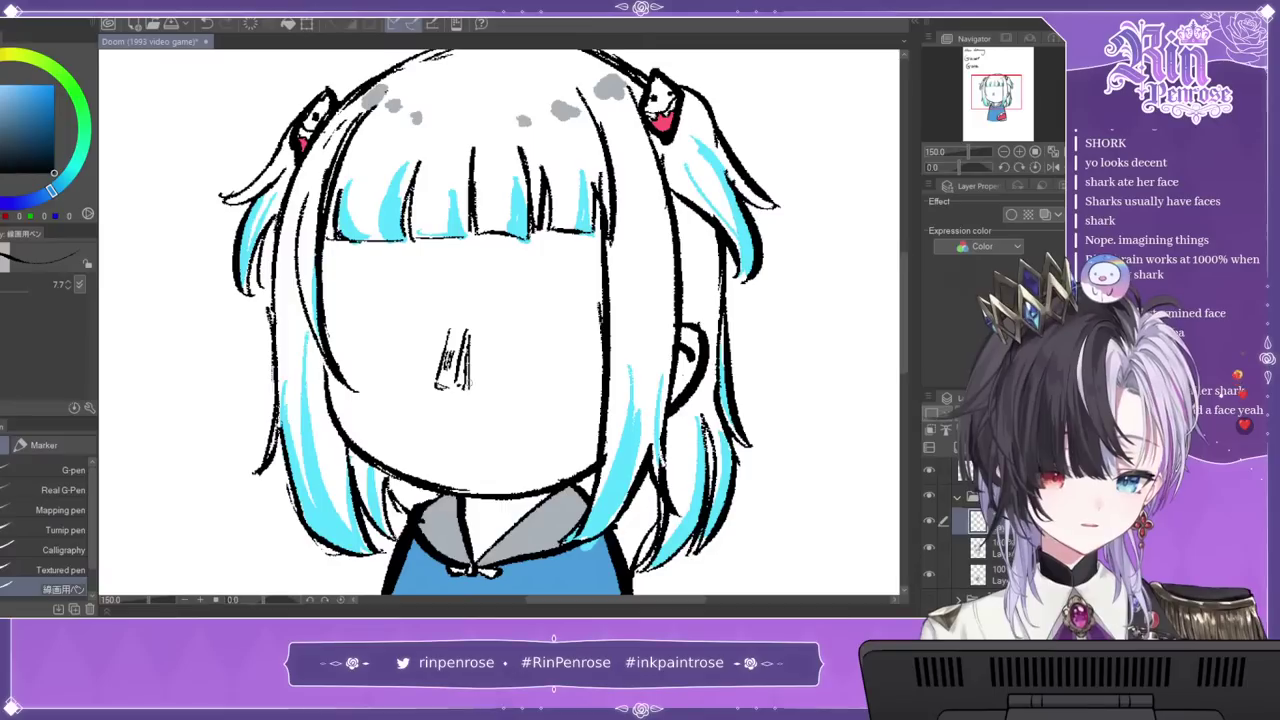
Step: Move the nose sketch slightly to the right and down on the face
{"action": "key", "text": "k"}
{"action": "left_click_drag", "start_coordinate": [592, 277], "coordinate": [602, 282]}
{"action": "key", "text": "p"}
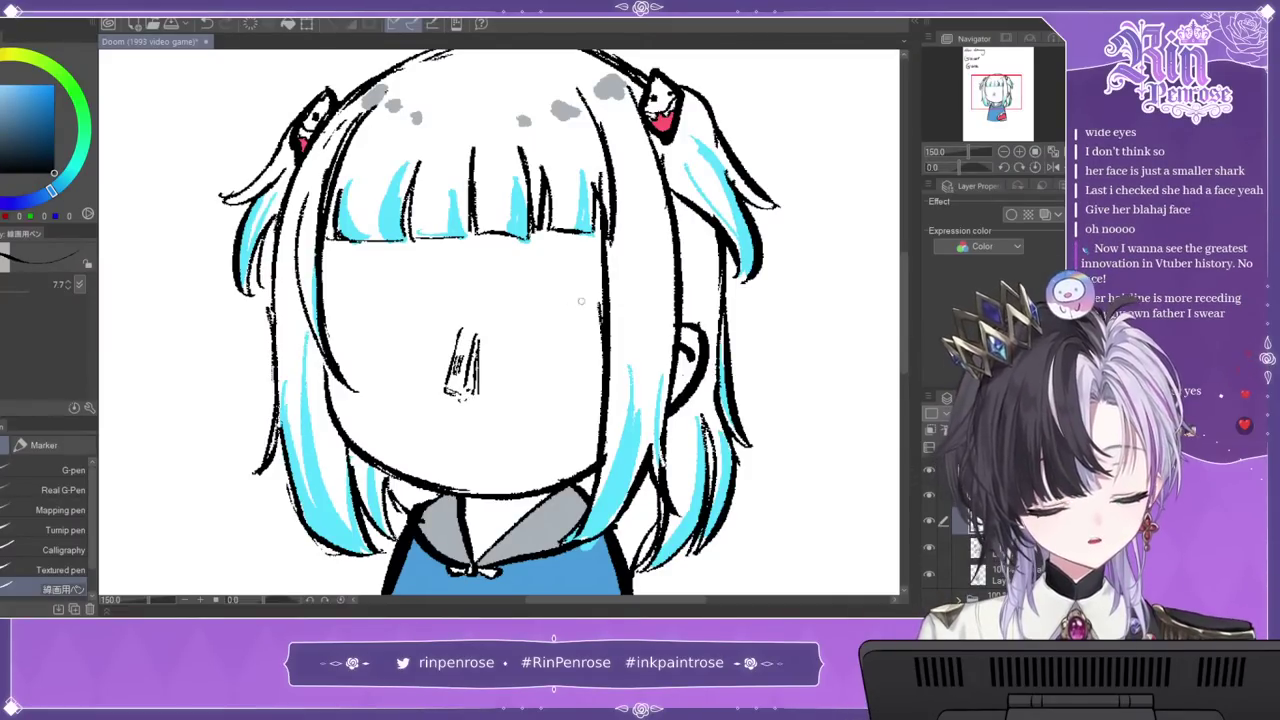
Step: Sketch a realistic eye right of the nose at brush size 7.7, with upper lid, shaded outer corner and thick iris outline
{"action": "mouse_move", "coordinate": [535, 306]}
{"action": "left_mouse_down"}
{"action": "mouse_move", "coordinate": [577, 307]}
{"action": "mouse_move", "coordinate": [588, 318]}
{"action": "mouse_move", "coordinate": [576, 338]}
{"action": "left_mouse_up"}
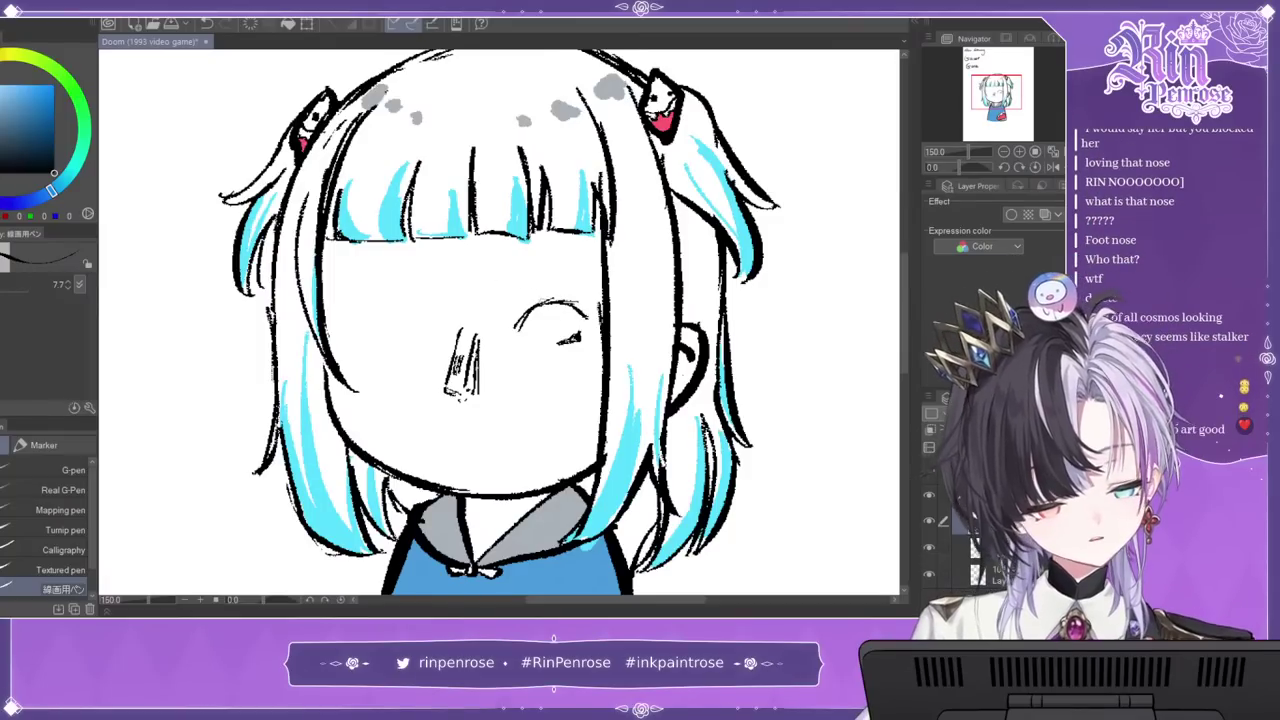
{"action": "left_click_drag", "start_coordinate": [521, 309], "coordinate": [557, 300]}
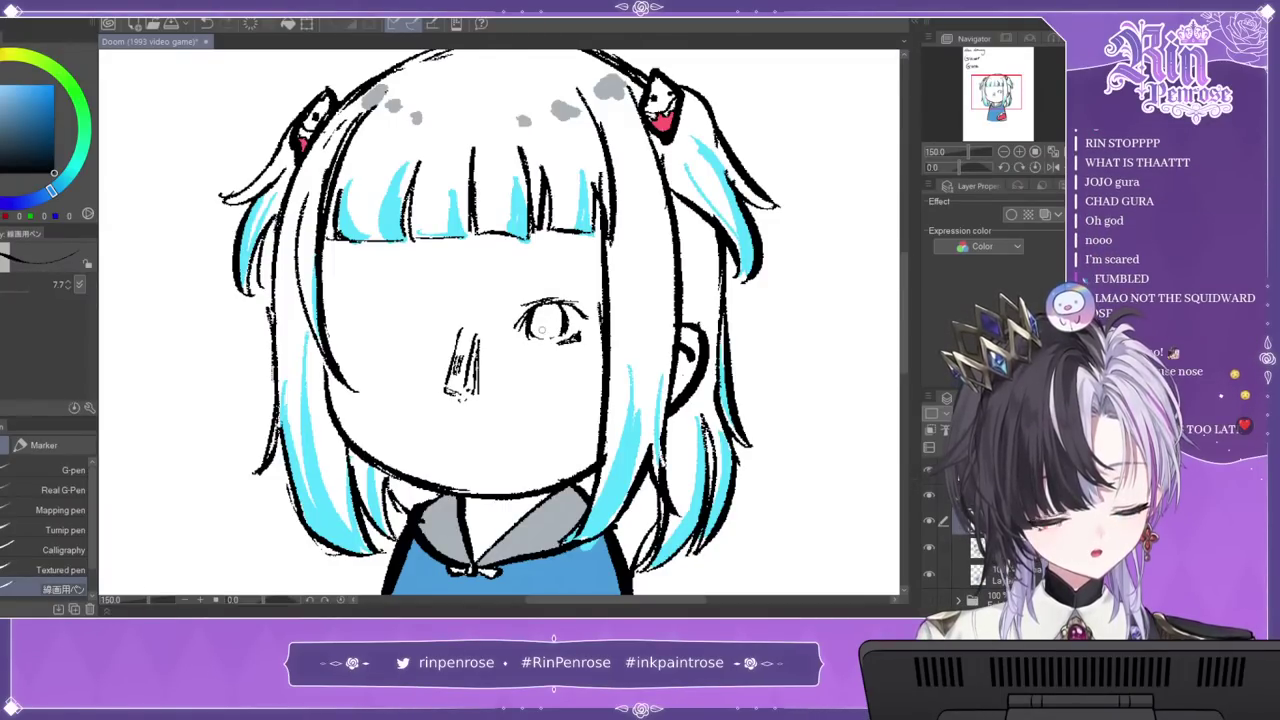
{"action": "key", "text": "ctrl+z"}
{"action": "left_click_drag", "start_coordinate": [562, 306], "coordinate": [564, 334]}
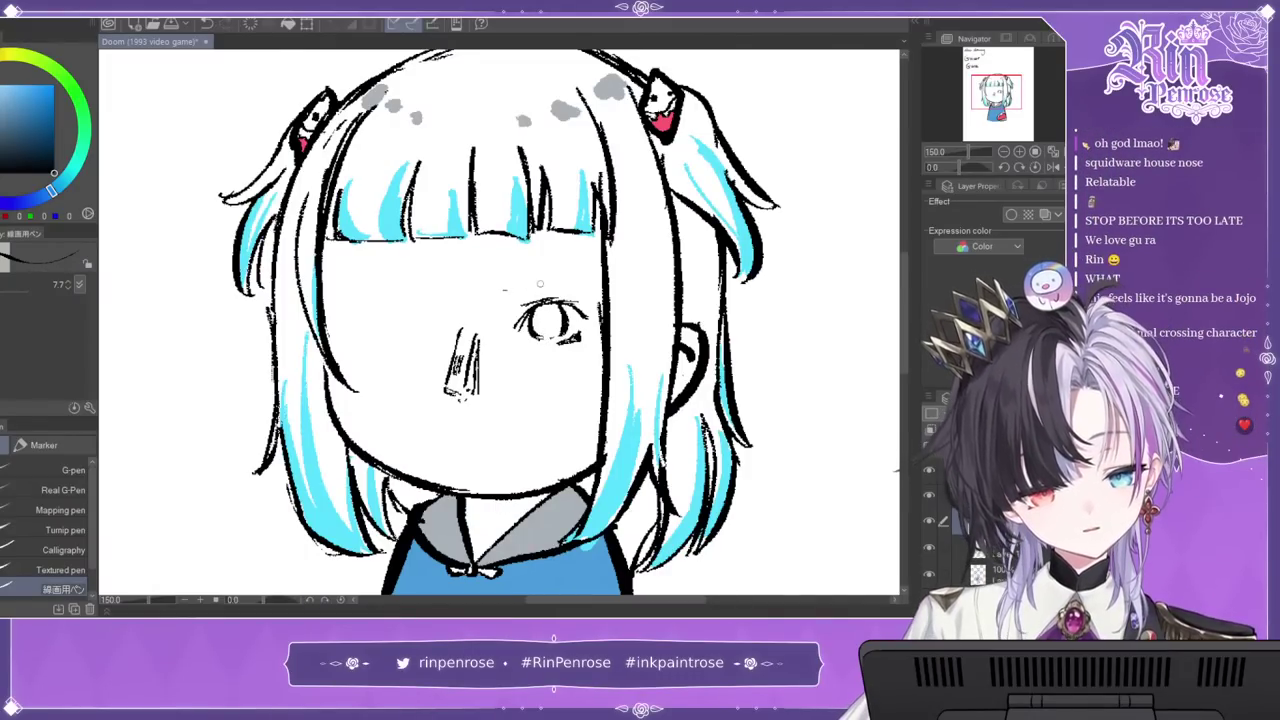
Step: Draw a thin arched eyebrow above the eye right of the nose, undoing the strokes that miss
{"action": "mouse_move", "coordinate": [505, 292]}
{"action": "left_mouse_down"}
{"action": "mouse_move", "coordinate": [596, 280]}
{"action": "mouse_move", "coordinate": [509, 284]}
{"action": "mouse_move", "coordinate": [502, 296]}
{"action": "mouse_move", "coordinate": [484, 274]}
{"action": "mouse_move", "coordinate": [513, 284]}
{"action": "mouse_move", "coordinate": [591, 273]}
{"action": "left_mouse_up"}
{"action": "key", "text": "ctrl+z"}
{"action": "key", "text": "ctrl+z"}
{"action": "key", "text": "ctrl+z"}
{"action": "key", "text": "ctrl+z"}
{"action": "left_click_drag", "start_coordinate": [499, 297], "coordinate": [578, 285]}
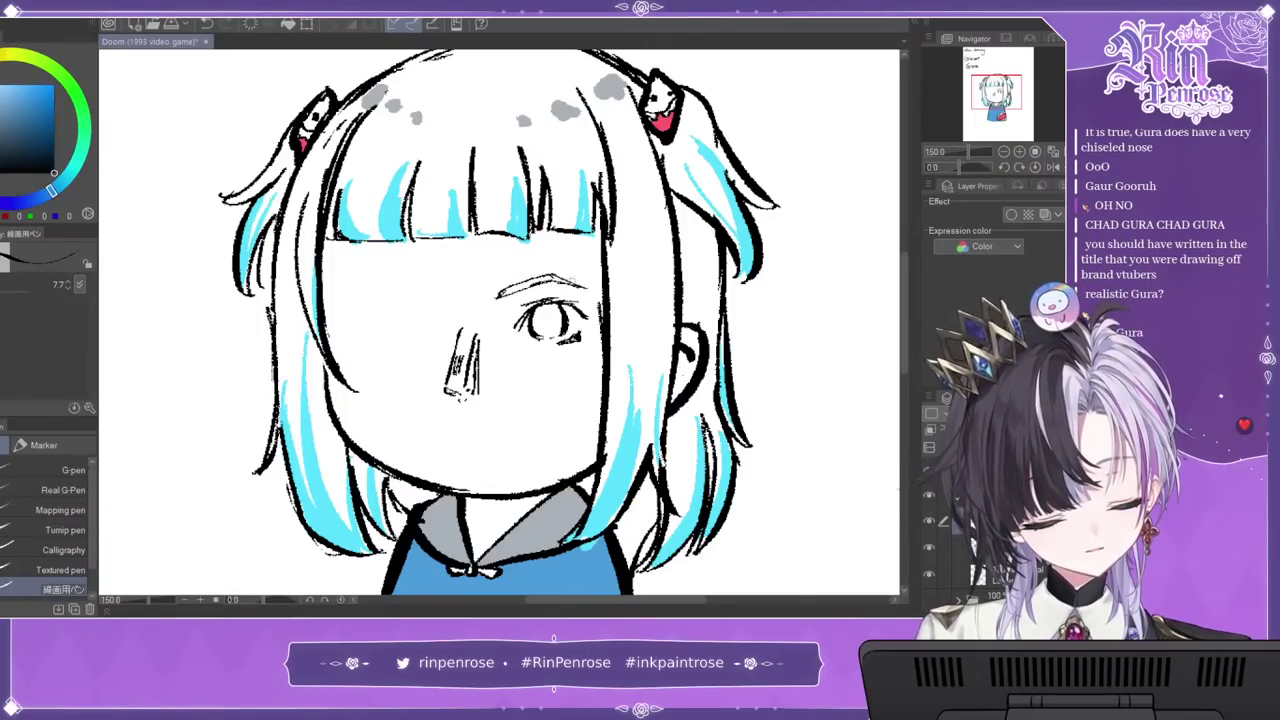
Step: Sketch the second eye's upper lid and outer corner left of the nose, using a mirrored view to match the first
{"action": "left_click", "coordinate": [1053, 167]}
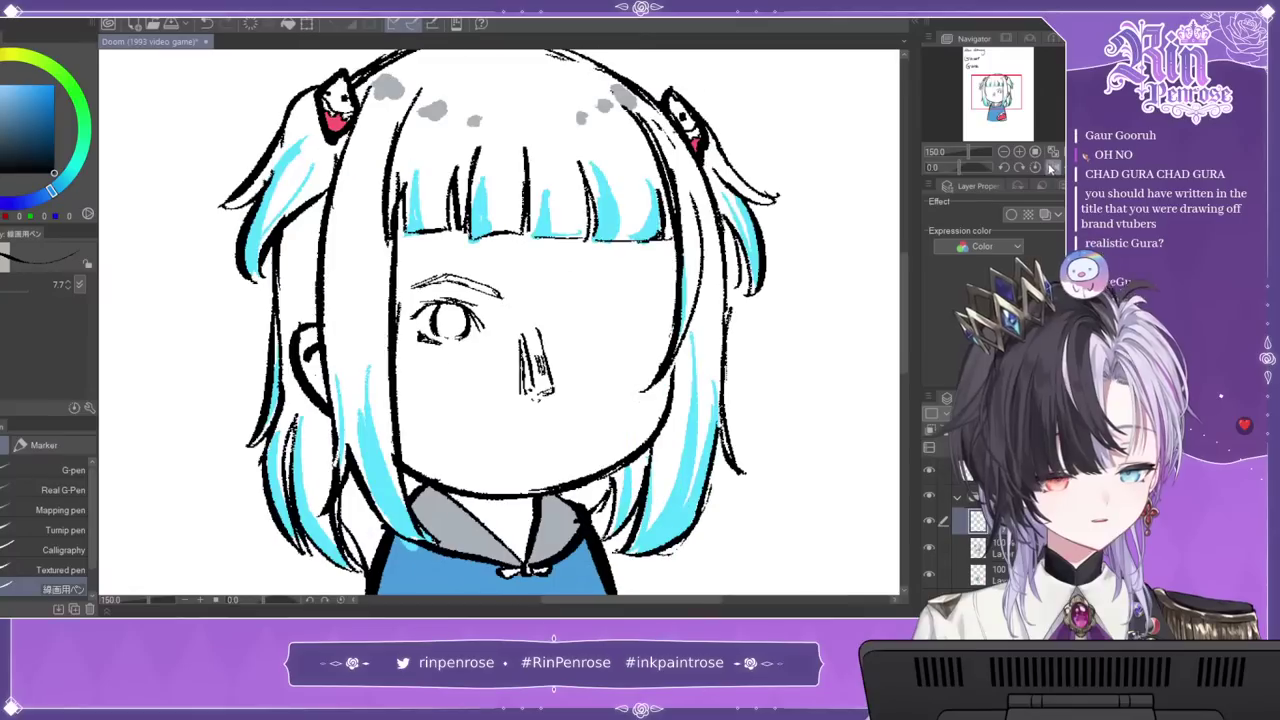
{"action": "mouse_move", "coordinate": [579, 322]}
{"action": "left_mouse_down"}
{"action": "mouse_move", "coordinate": [620, 302]}
{"action": "mouse_move", "coordinate": [636, 311]}
{"action": "mouse_move", "coordinate": [630, 334]}
{"action": "left_mouse_up"}
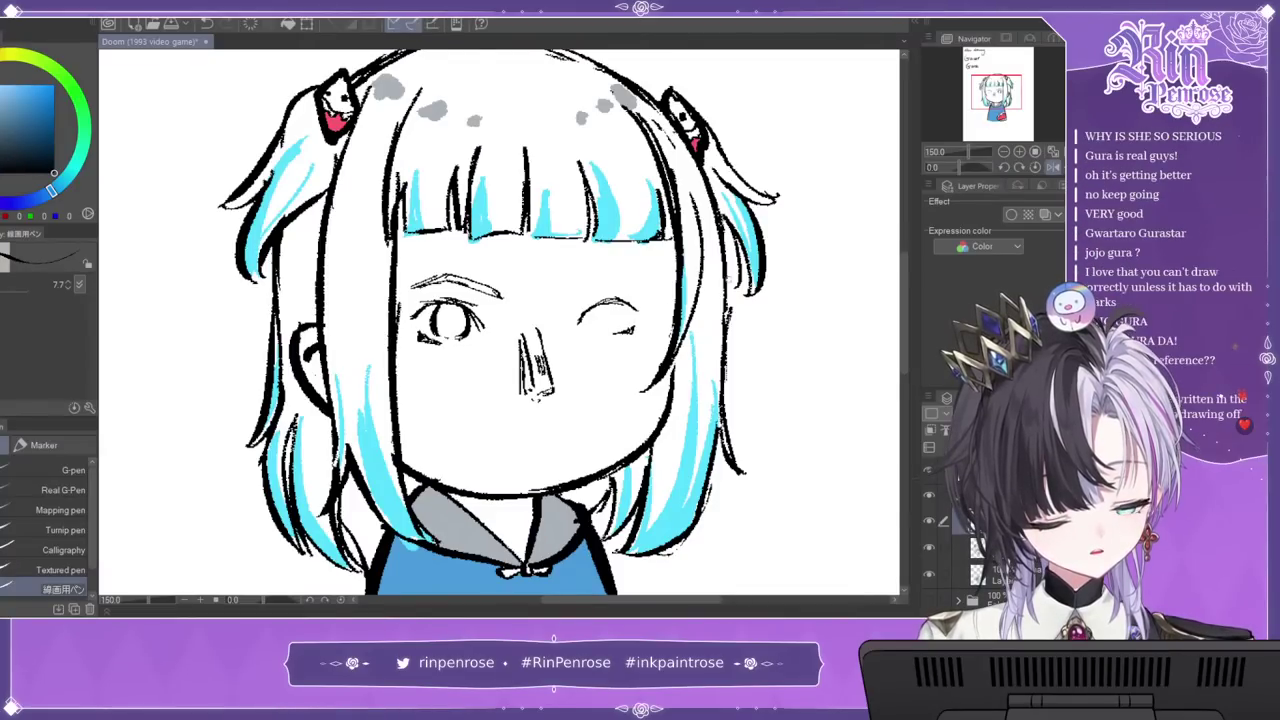
{"action": "left_click", "coordinate": [1052, 168]}
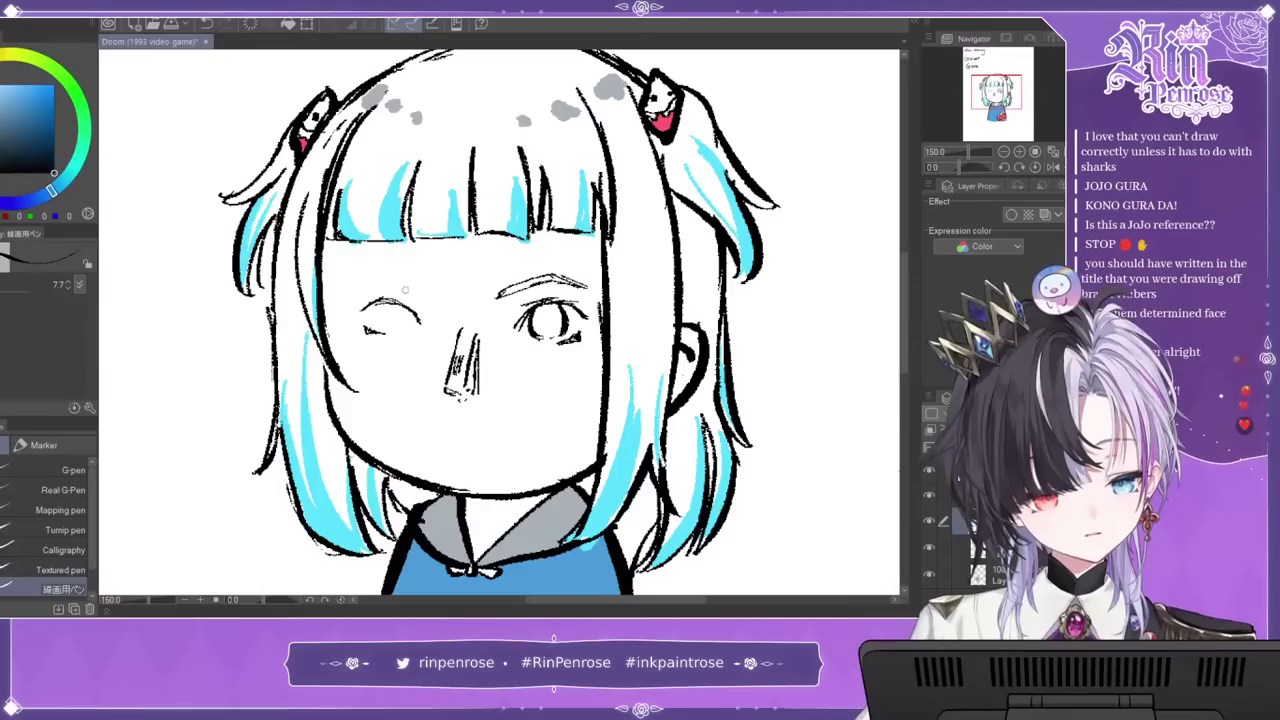
{"action": "left_click_drag", "start_coordinate": [402, 304], "coordinate": [422, 323]}
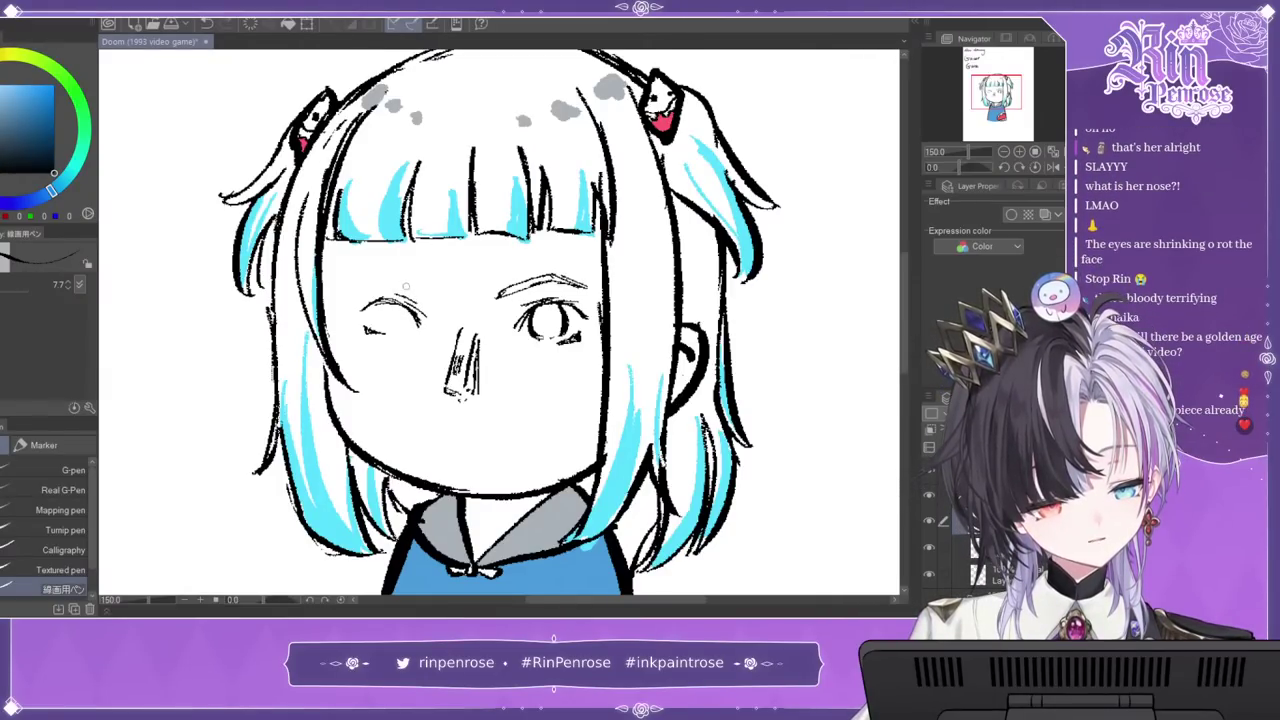
Step: Draw the frowning left eyebrow, outline the iris of the eye below it and sketch pouting lips under the nose
{"action": "mouse_move", "coordinate": [426, 300]}
{"action": "left_mouse_down"}
{"action": "mouse_move", "coordinate": [398, 285]}
{"action": "mouse_move", "coordinate": [366, 300]}
{"action": "left_mouse_up"}
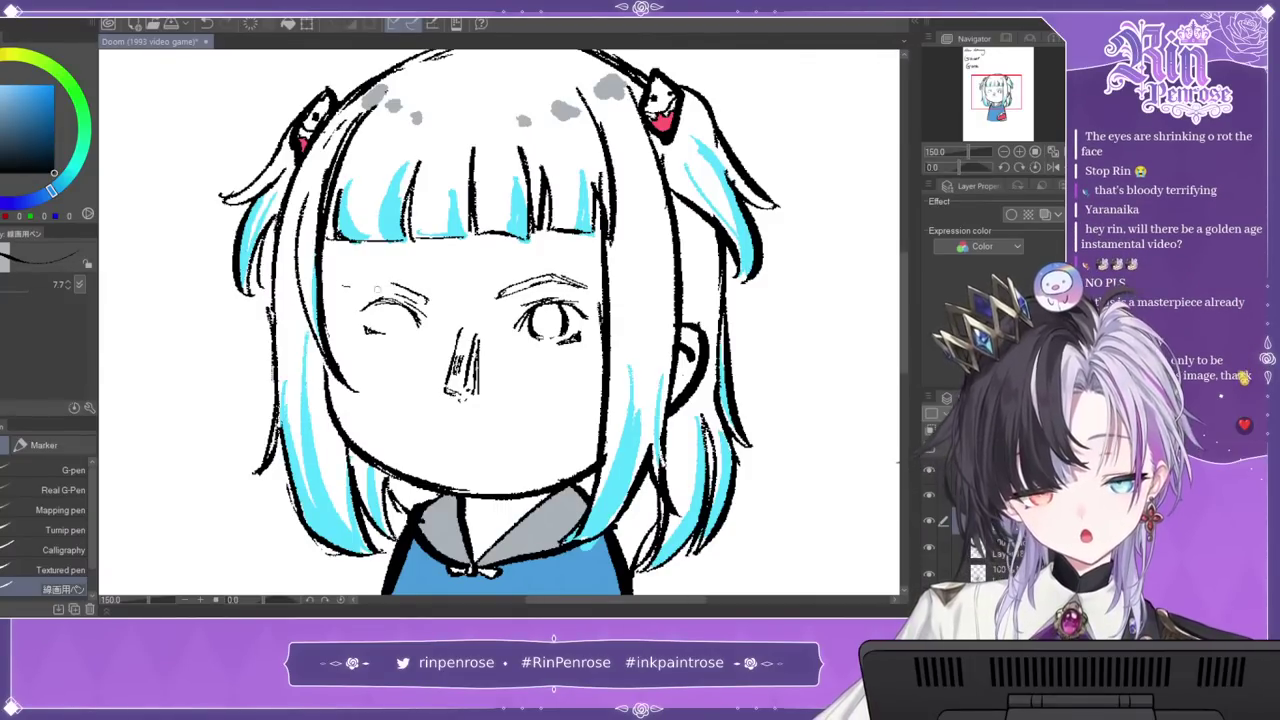
{"action": "mouse_move", "coordinate": [389, 286]}
{"action": "left_mouse_down"}
{"action": "mouse_move", "coordinate": [366, 295]}
{"action": "mouse_move", "coordinate": [404, 295]}
{"action": "mouse_move", "coordinate": [383, 290]}
{"action": "left_mouse_up"}
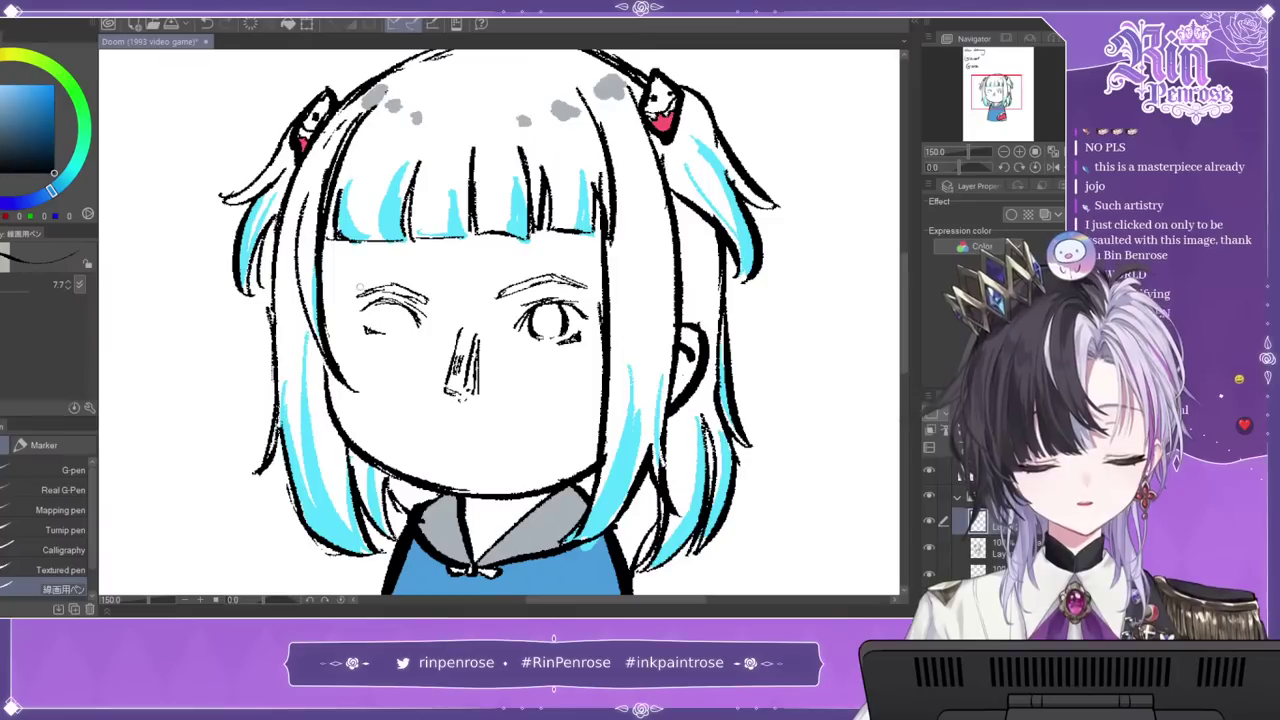
{"action": "left_click_drag", "start_coordinate": [393, 289], "coordinate": [419, 299]}
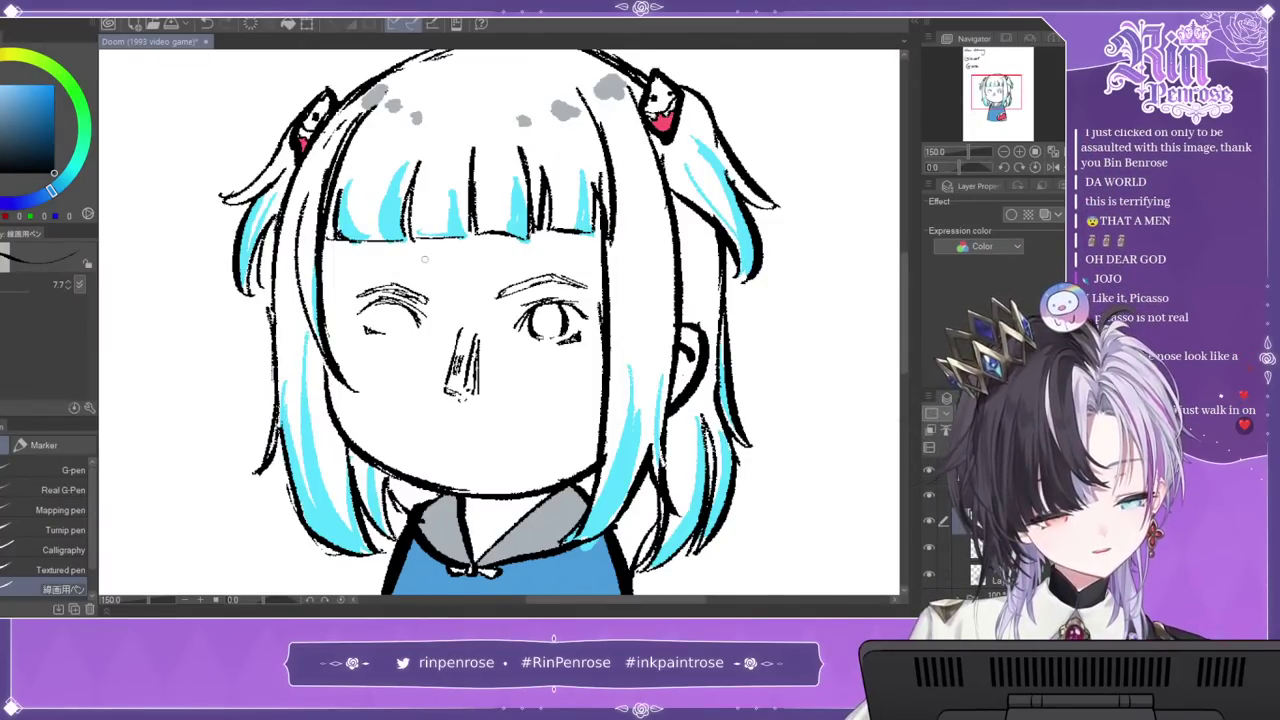
{"action": "left_click_drag", "start_coordinate": [371, 304], "coordinate": [374, 330]}
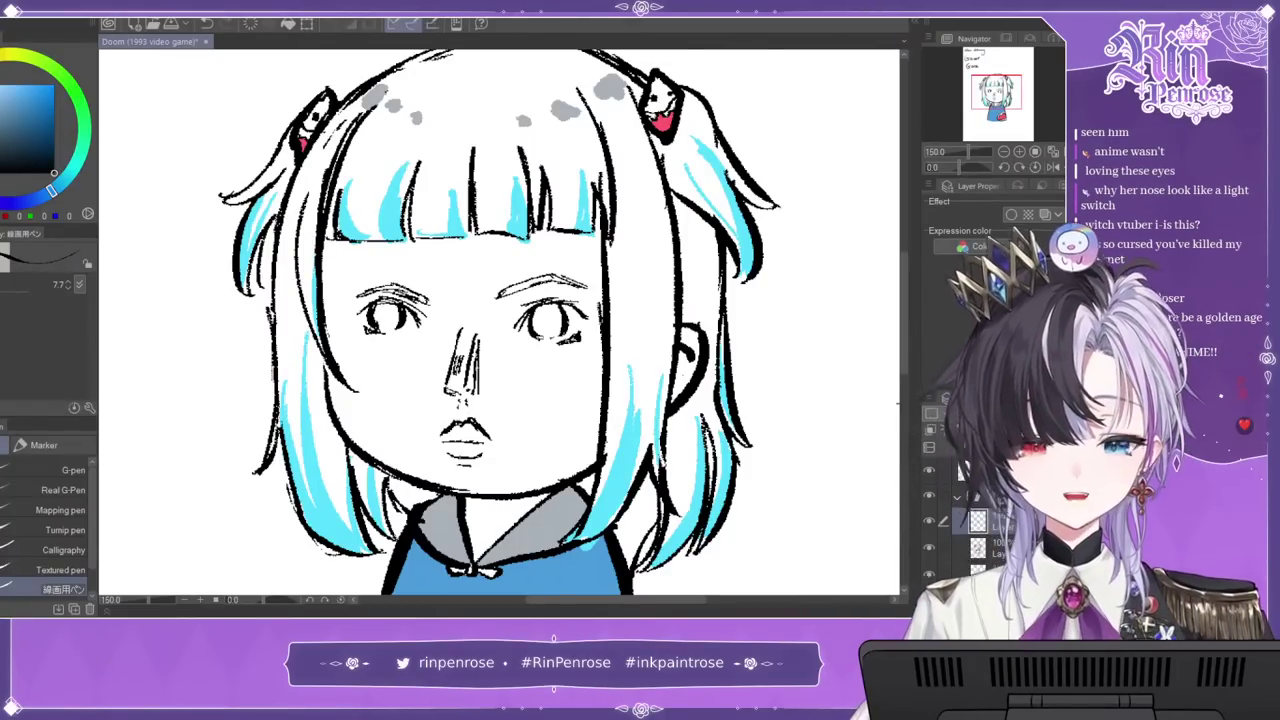
Step: Widen the eyes and the left eyebrow slightly with Liquify at brush size 193.6
{"action": "key", "text": "j"}
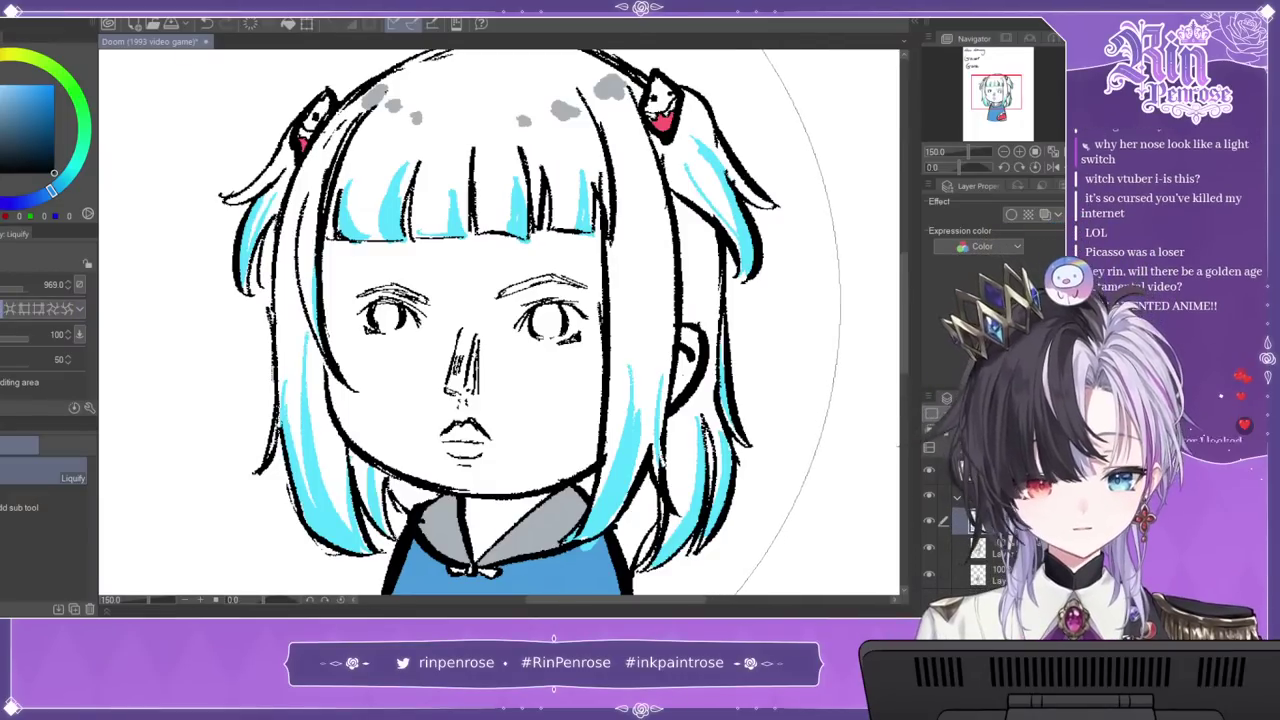
{"action": "left_click", "coordinate": [12, 287]}
{"action": "left_click", "coordinate": [382, 295]}
{"action": "key", "text": "ctrl+z"}
{"action": "left_click", "coordinate": [381, 280]}
{"action": "left_click", "coordinate": [376, 277]}
{"action": "left_click", "coordinate": [581, 300]}
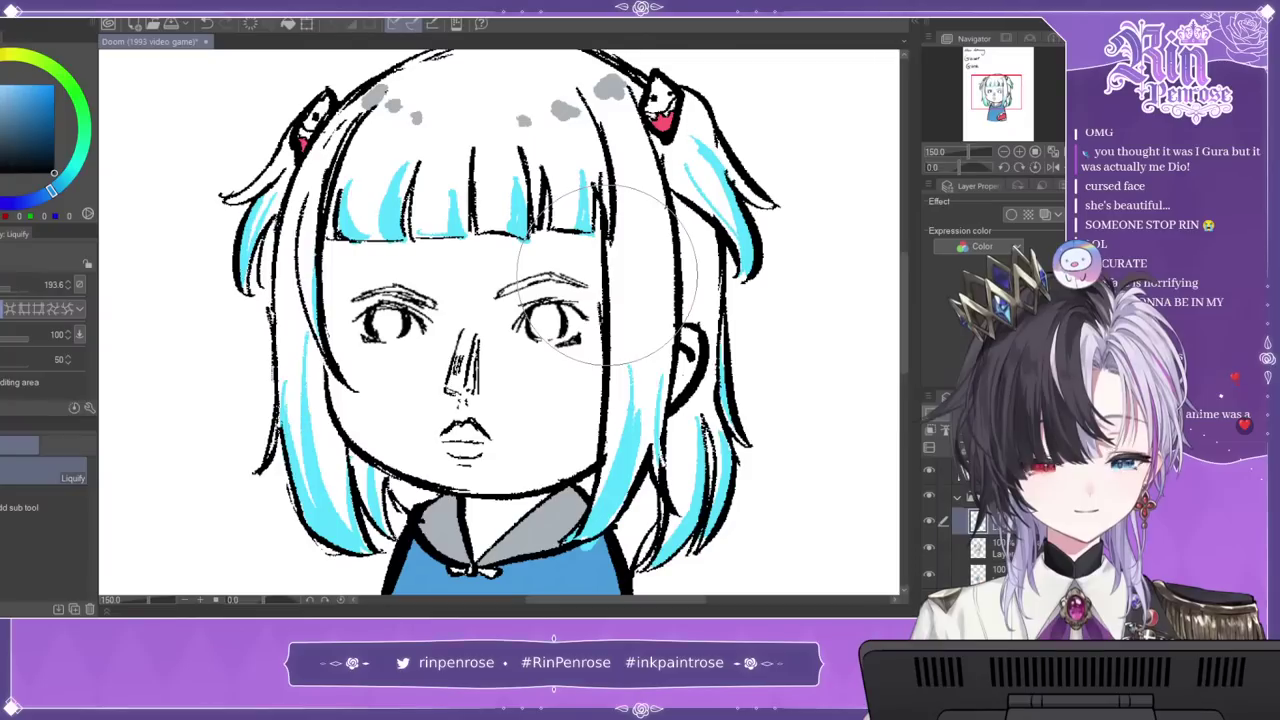
Step: Add short frown lines between the eyebrows, creases under the eyes and small strokes at the lip corners
{"action": "key", "text": "p"}
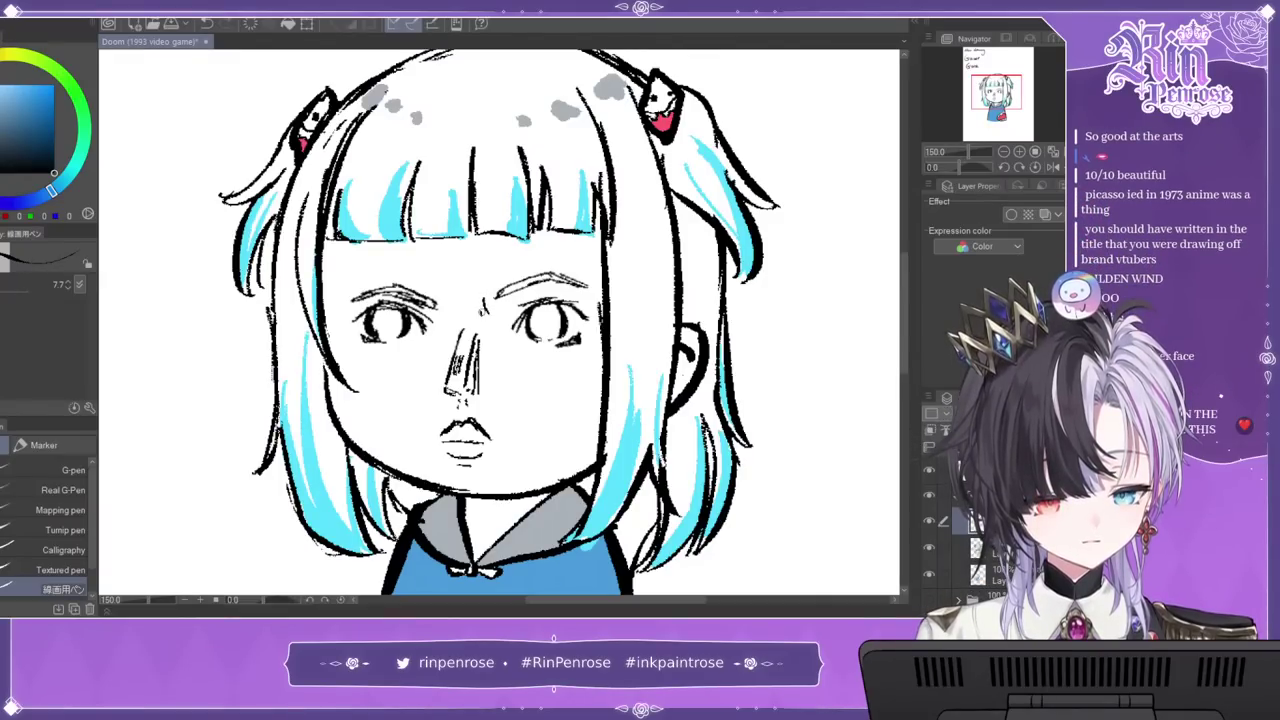
{"action": "left_click_drag", "start_coordinate": [444, 301], "coordinate": [443, 312]}
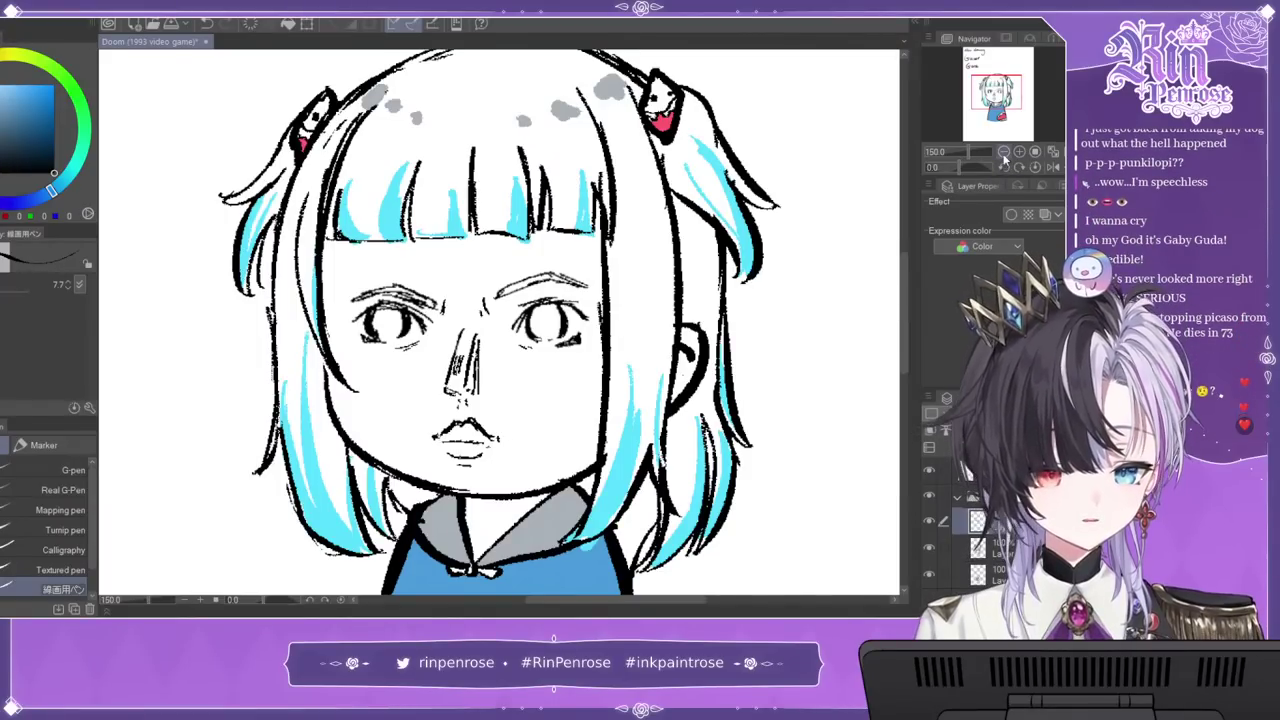
Step: Fill both irises with blue (59, 170, 255) on the lower colour layer
{"action": "key", "text": "ctrl+minus"}
{"action": "left_click", "coordinate": [998, 574]}
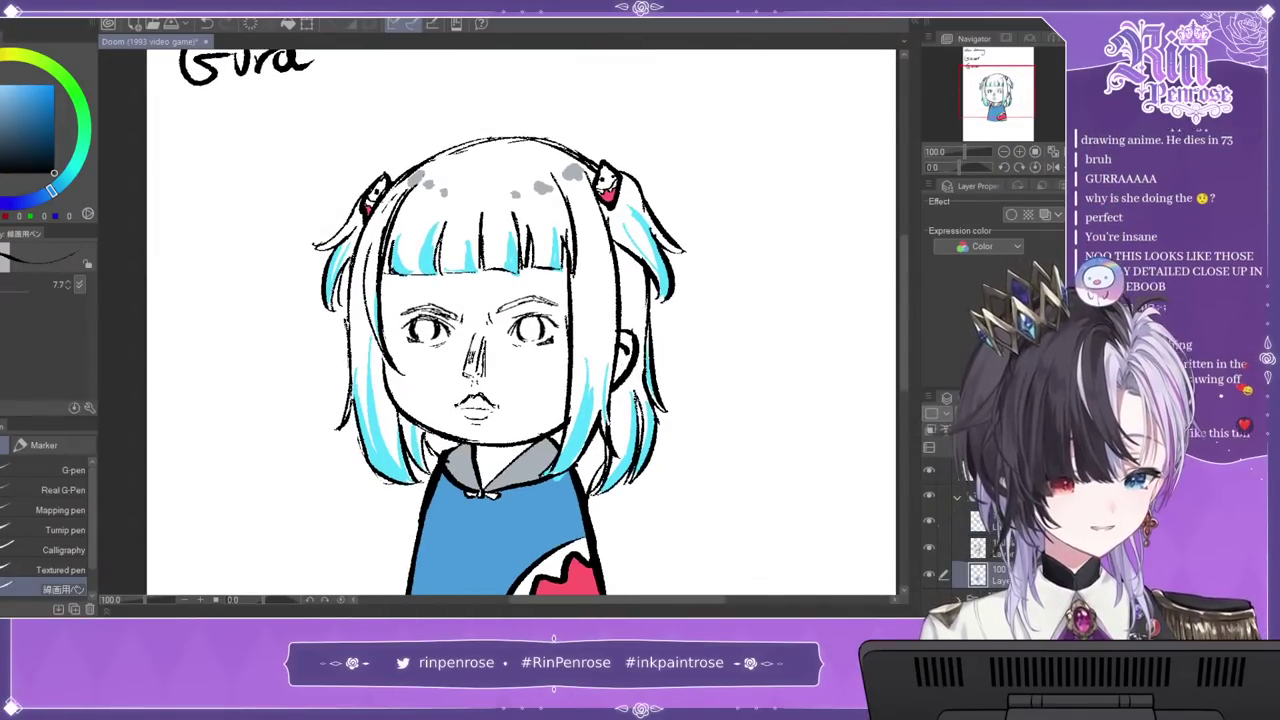
{"action": "left_click_drag", "start_coordinate": [40, 112], "coordinate": [33, 84]}
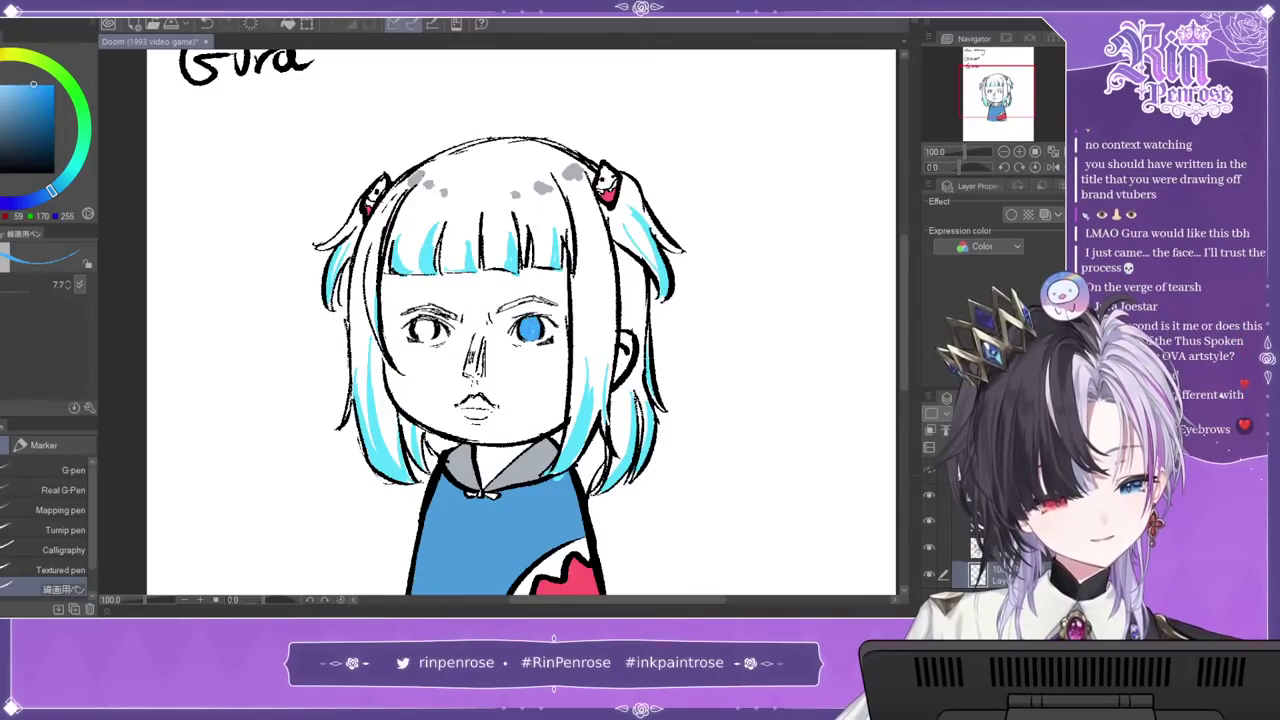
{"action": "left_click_drag", "start_coordinate": [421, 322], "coordinate": [430, 336]}
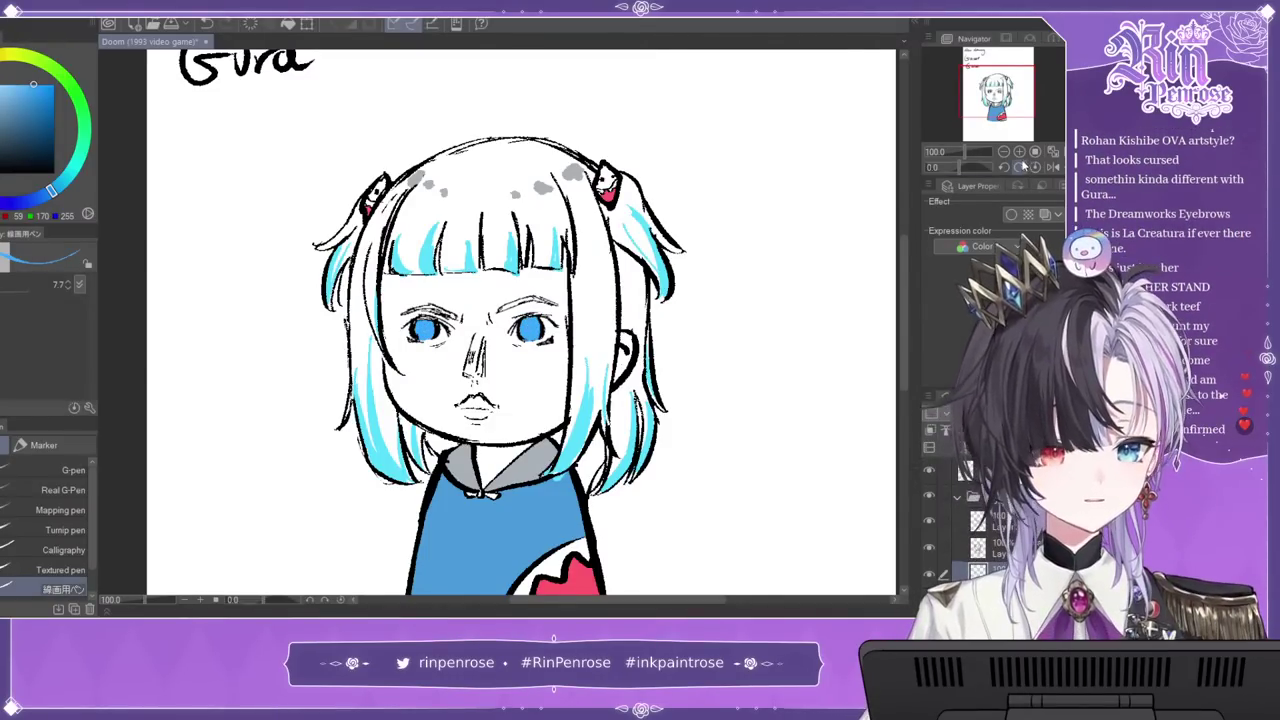
Step: Shade the upper half of both irises and add pupil marks in dark blue (16, 58, 91)
{"action": "left_click", "coordinate": [1020, 153]}
{"action": "left_click", "coordinate": [1020, 153]}
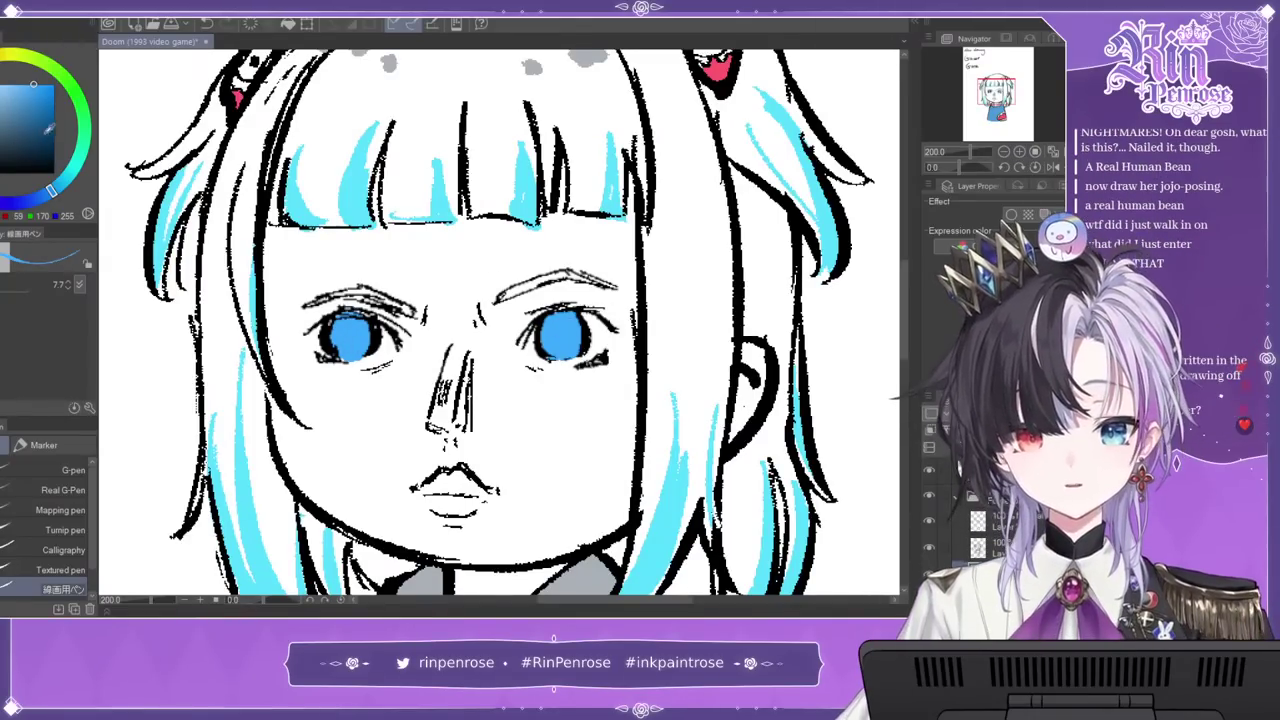
{"action": "left_click", "coordinate": [38, 141]}
{"action": "left_click_drag", "start_coordinate": [330, 326], "coordinate": [368, 320]}
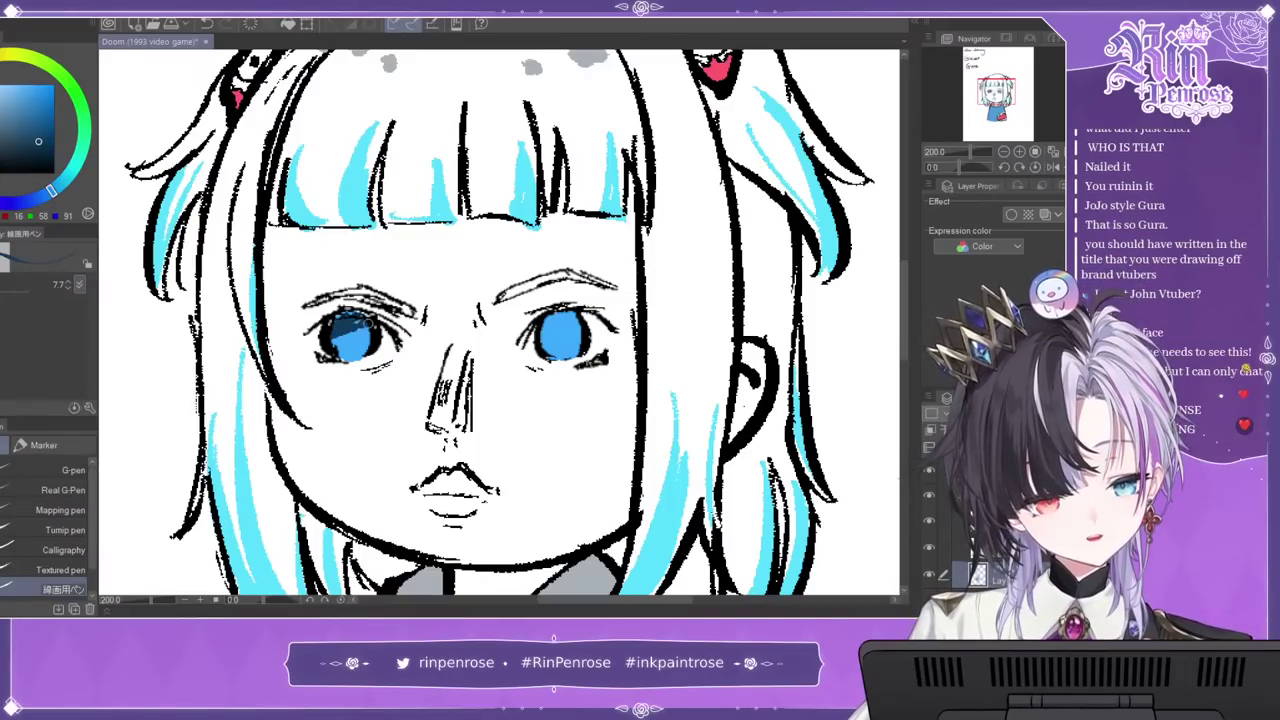
{"action": "mouse_move", "coordinate": [538, 334]}
{"action": "left_mouse_down"}
{"action": "mouse_move", "coordinate": [580, 330]}
{"action": "mouse_move", "coordinate": [566, 338]}
{"action": "left_mouse_up"}
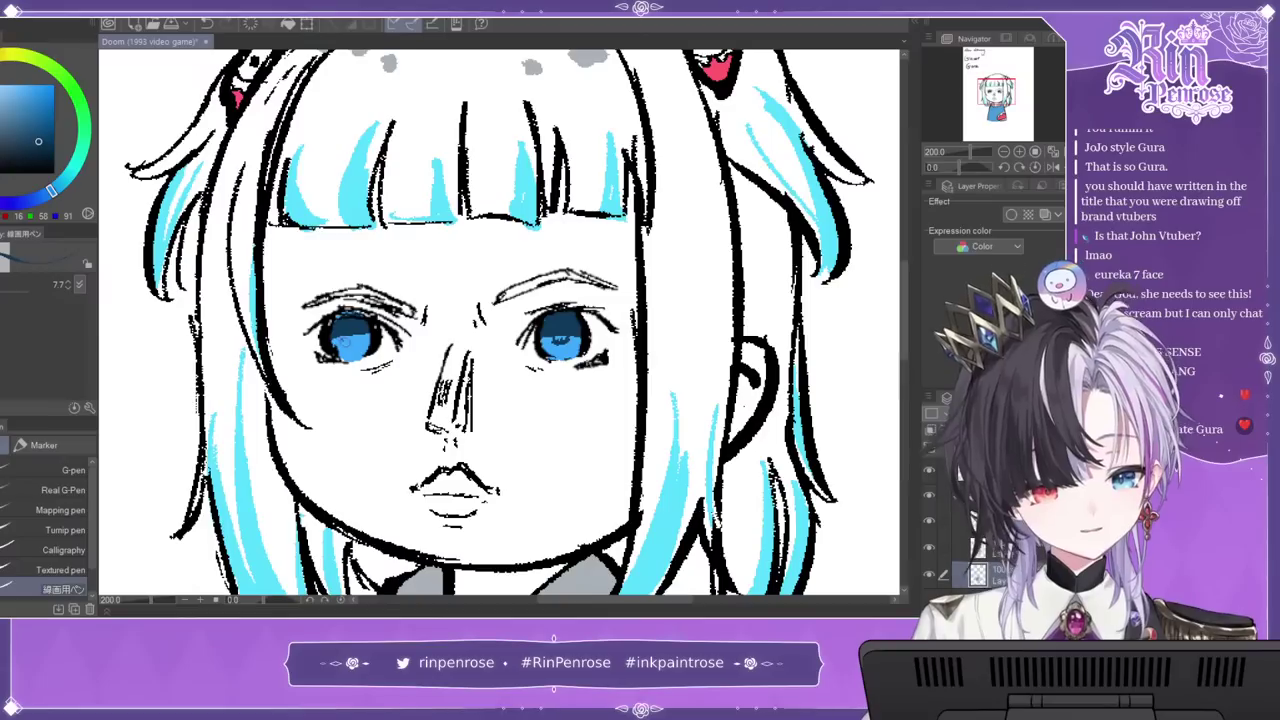
{"action": "left_click_drag", "start_coordinate": [350, 340], "coordinate": [358, 342]}
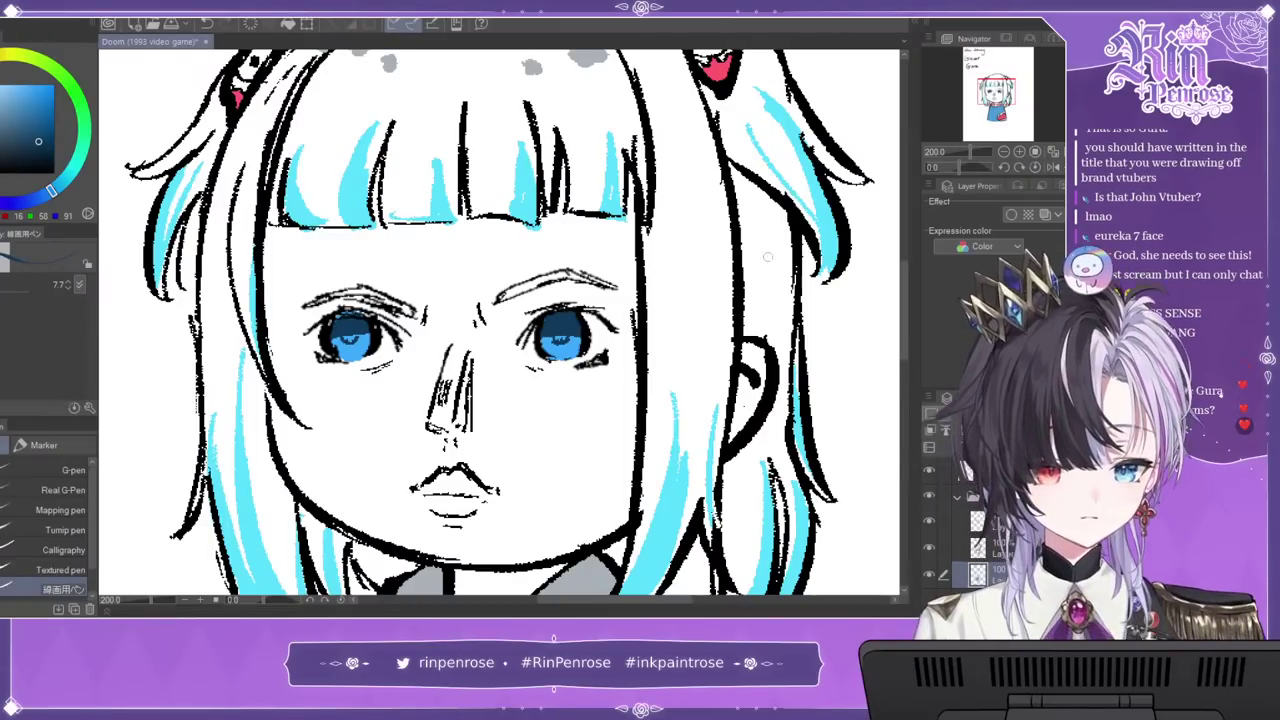
Step: Dab light cyan (127, 239, 254) reflections along the lower irises and a highlight in the upper part of the right one
{"action": "left_click_drag", "start_coordinate": [8, 121], "coordinate": [9, 85]}
{"action": "left_click", "coordinate": [69, 174]}
{"action": "left_click_drag", "start_coordinate": [341, 352], "coordinate": [363, 347]}
{"action": "mouse_move", "coordinate": [545, 342]}
{"action": "left_mouse_down"}
{"action": "mouse_move", "coordinate": [552, 354]}
{"action": "mouse_move", "coordinate": [577, 345]}
{"action": "left_mouse_up"}
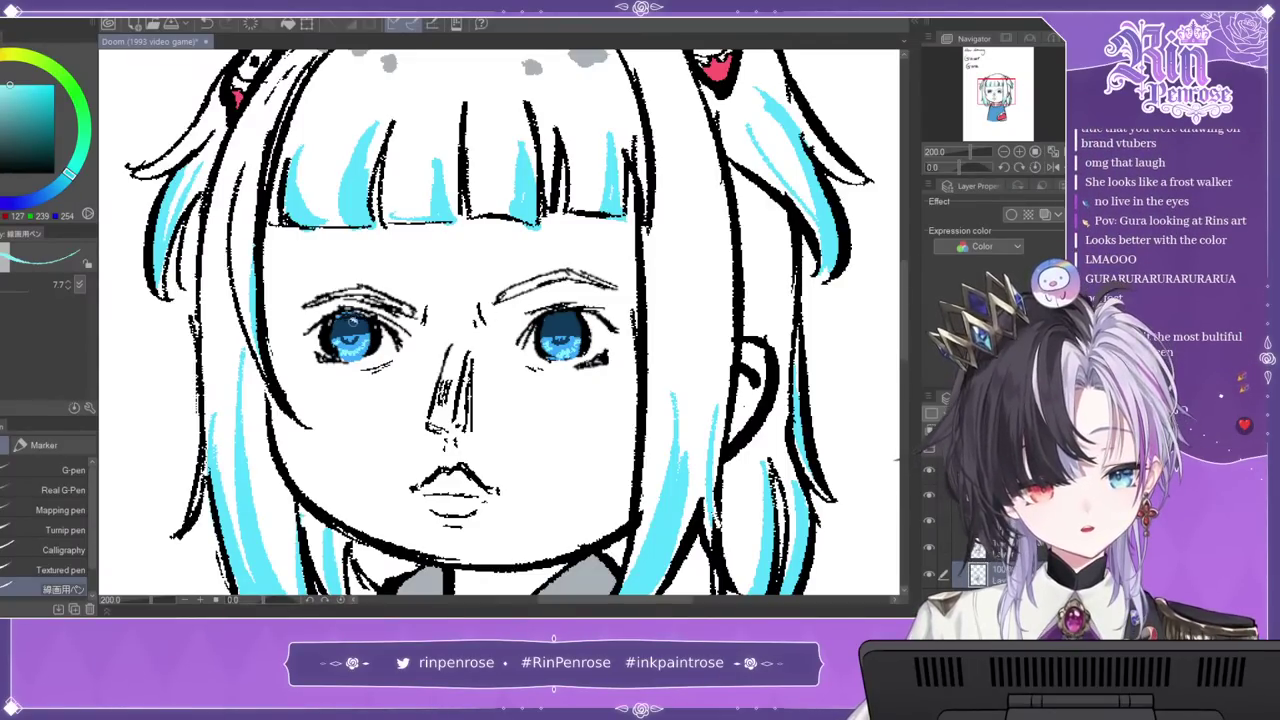
{"action": "left_click_drag", "start_coordinate": [566, 316], "coordinate": [572, 323]}
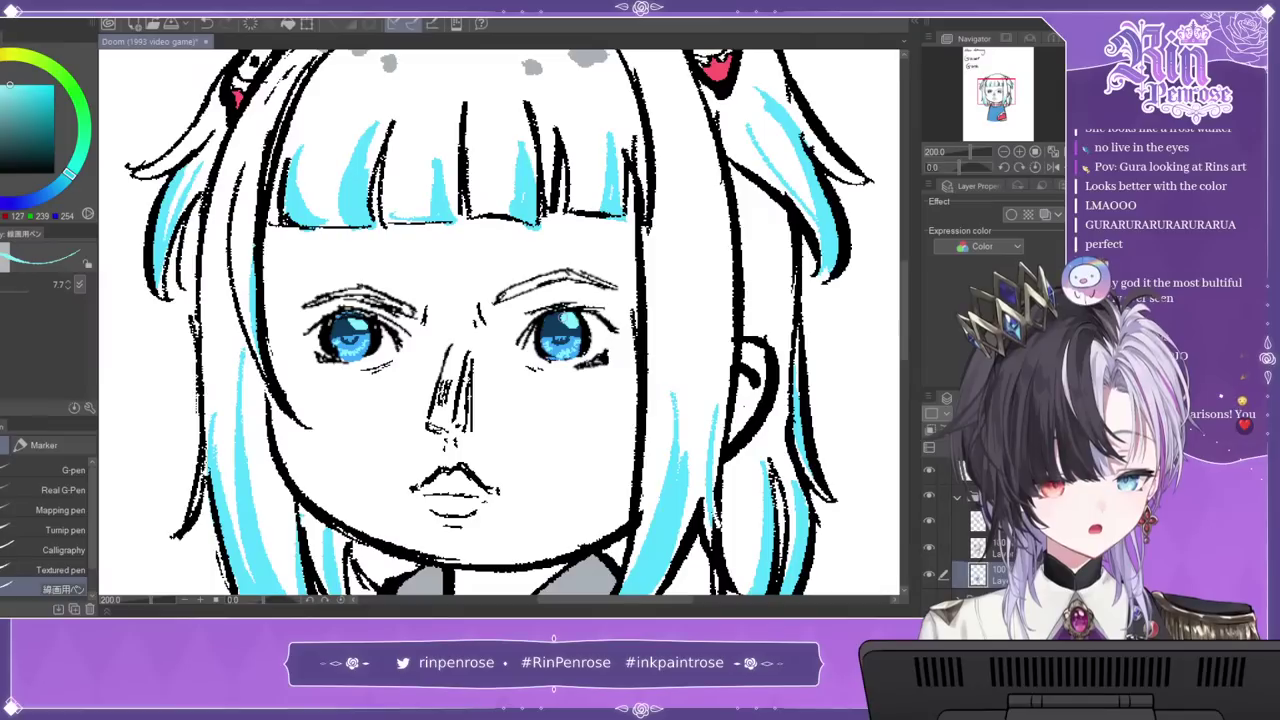
Step: Paint a muted purple (133, 98, 153) patch in the upper left part of each iris
{"action": "left_click", "coordinate": [17, 137]}
{"action": "left_click", "coordinate": [3, 203]}
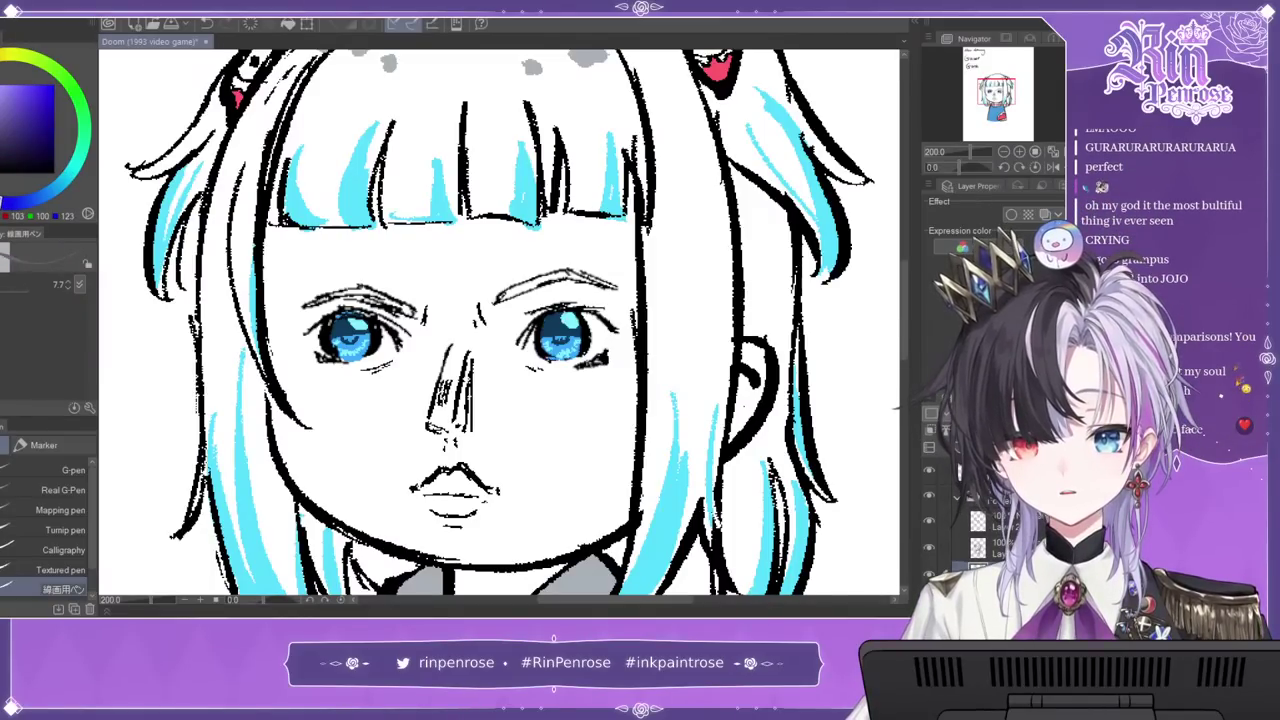
{"action": "left_click_drag", "start_coordinate": [334, 320], "coordinate": [342, 326]}
{"action": "left_click", "coordinate": [1, 118]}
{"action": "left_click", "coordinate": [0, 200]}
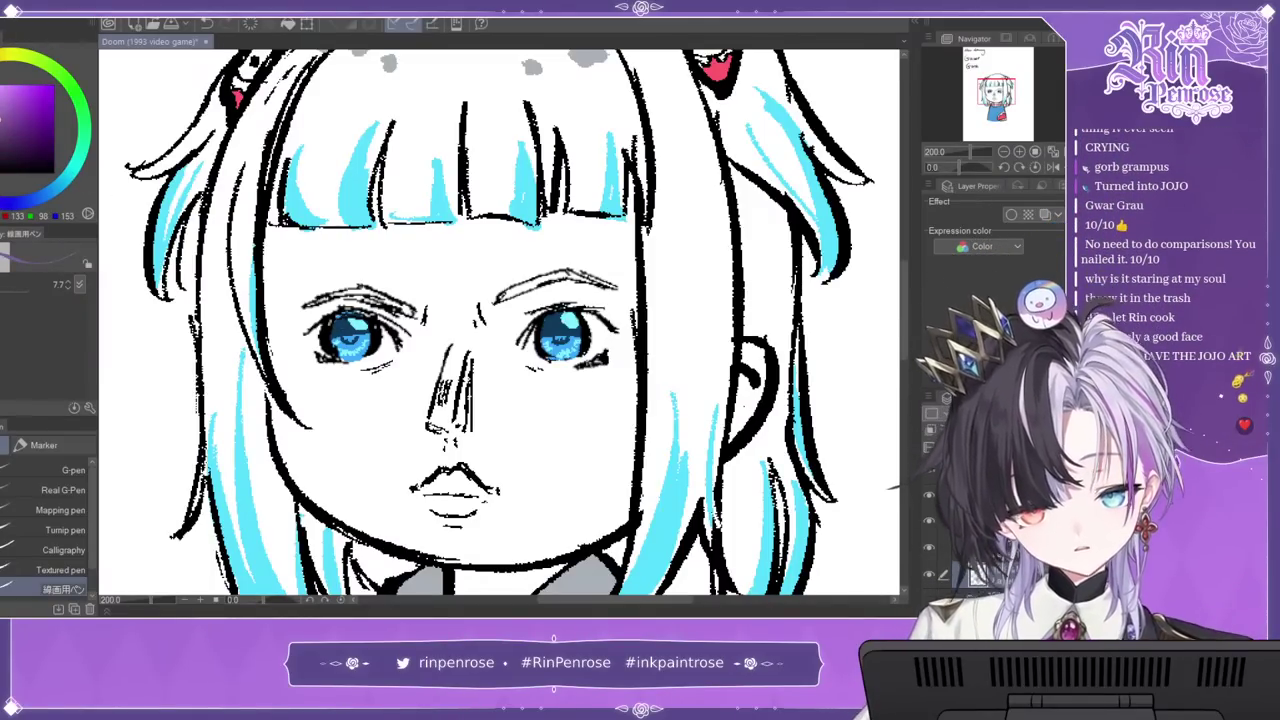
{"action": "left_click", "coordinate": [336, 324]}
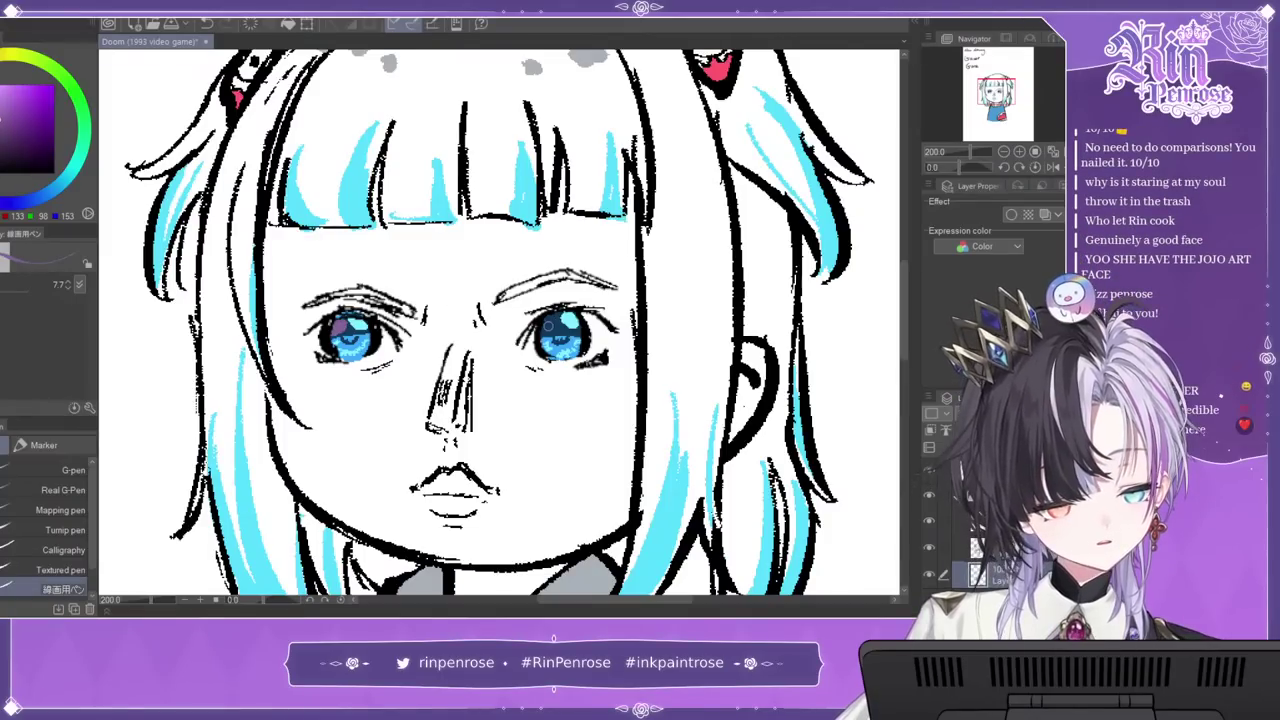
{"action": "left_click", "coordinate": [551, 314]}
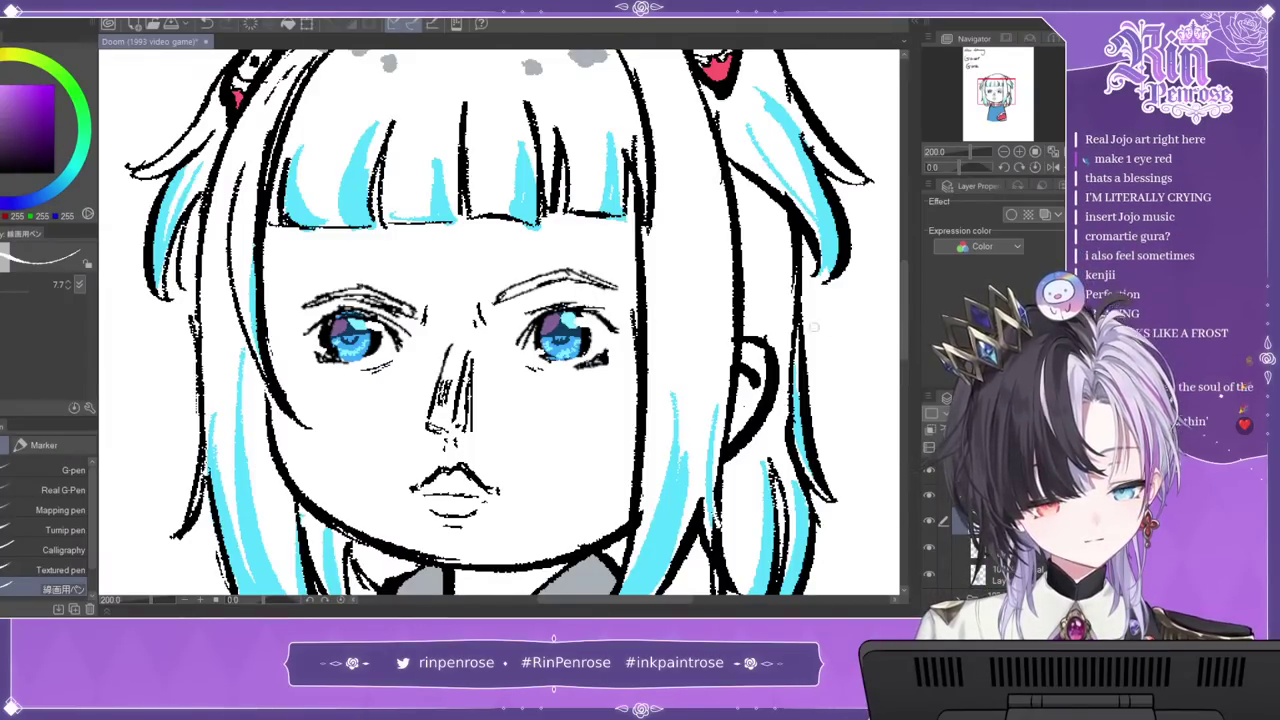
Step: Colour the white parts of both shark hair clips dark blue (53, 61, 127)
{"action": "left_click", "coordinate": [1004, 152]}
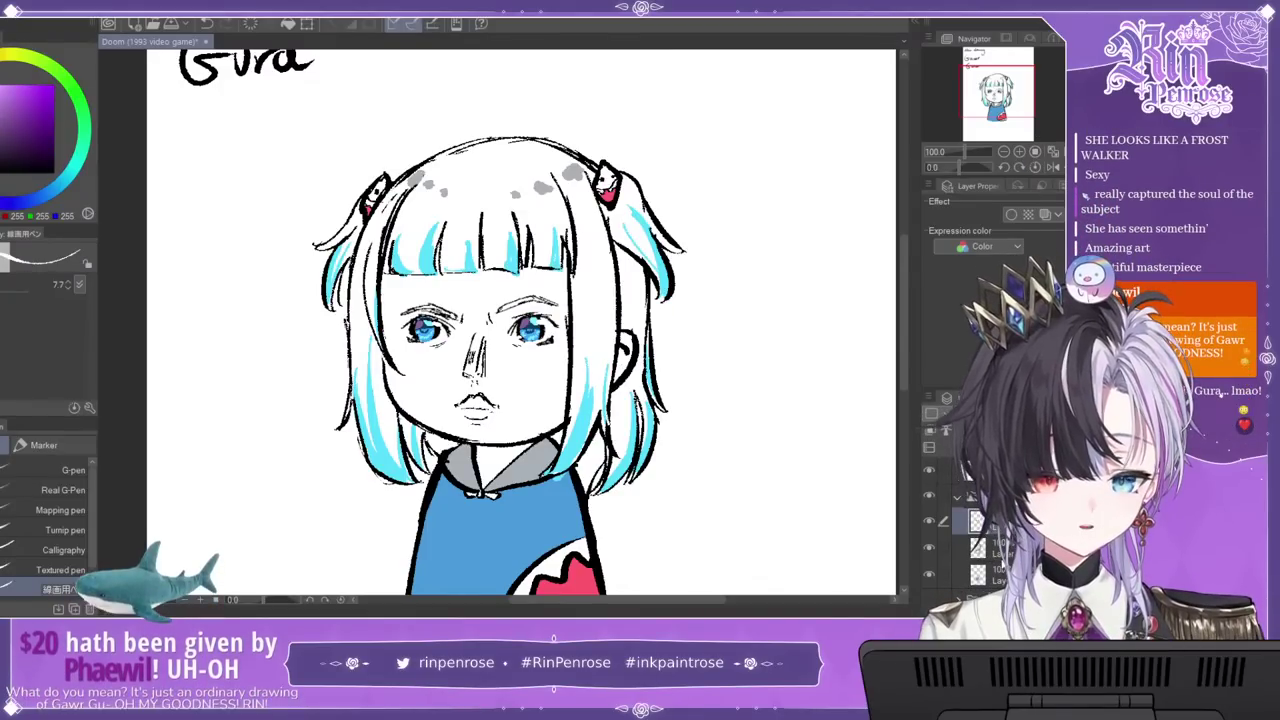
{"action": "left_click_drag", "start_coordinate": [1005, 97], "coordinate": [1005, 103]}
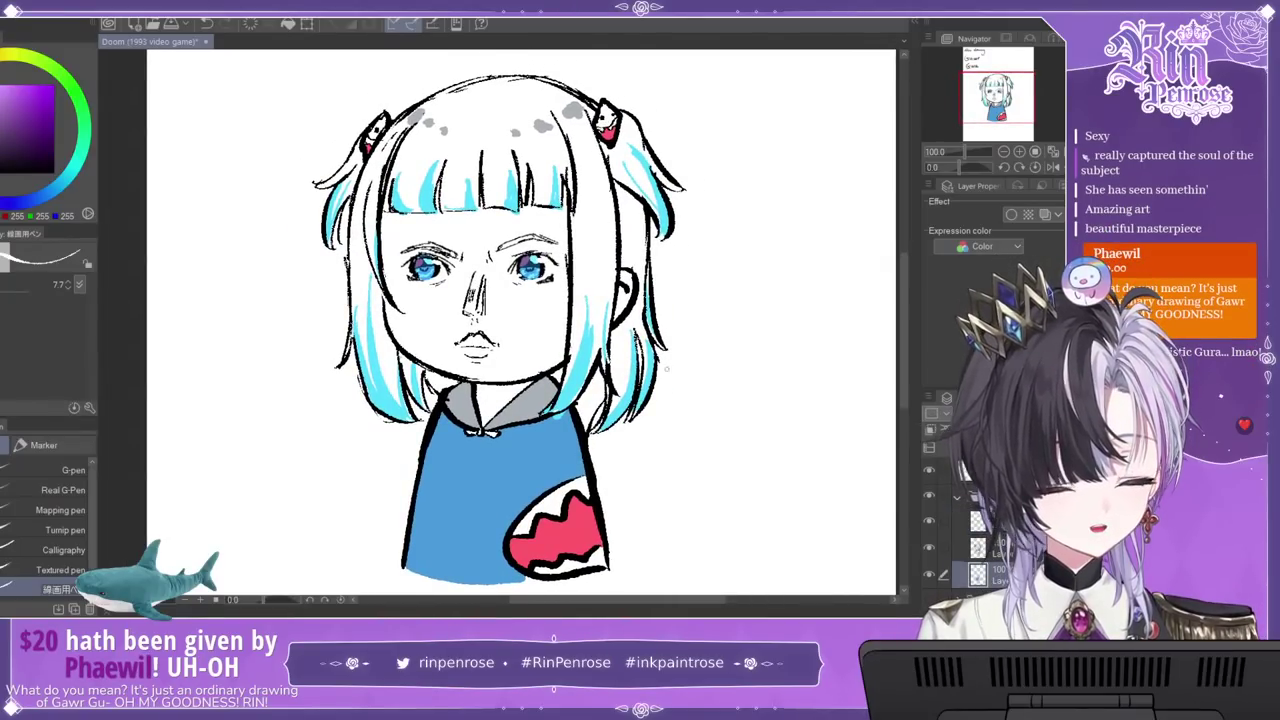
{"action": "left_click", "coordinate": [17, 129]}
{"action": "left_click", "coordinate": [18, 203]}
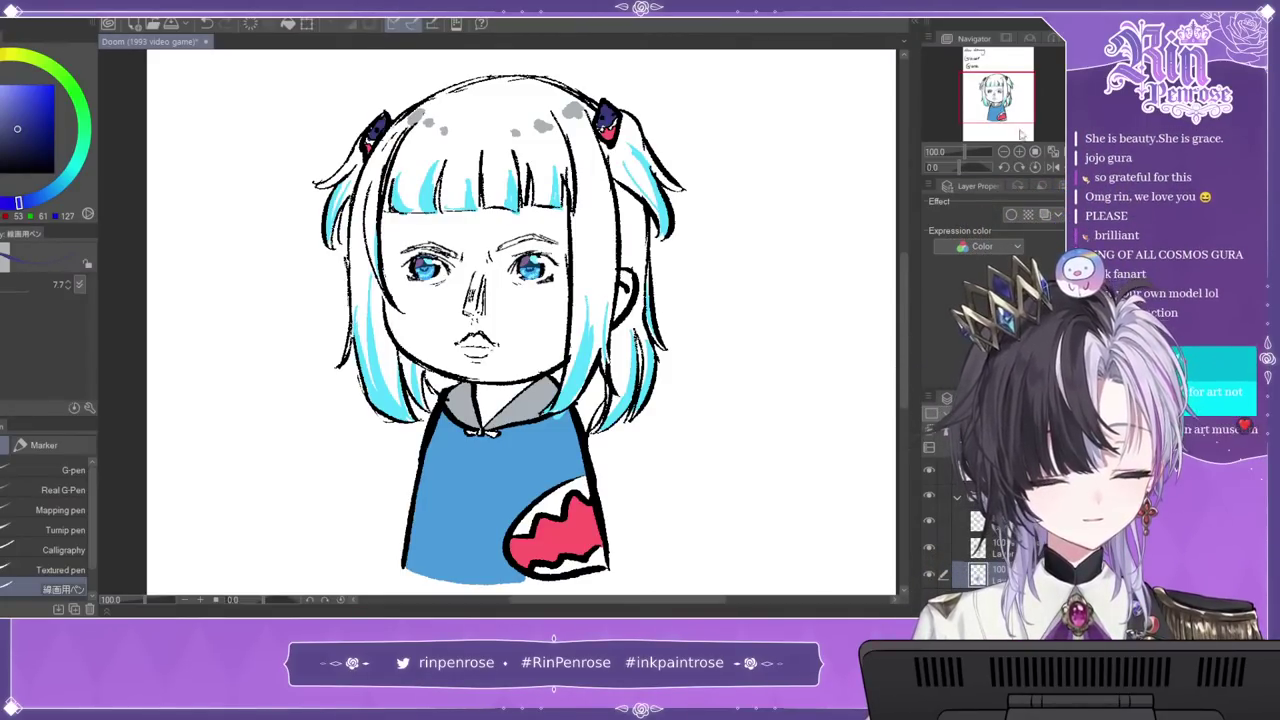
Step: Try out four slanted black ゴ symbols in an arc above Gura's head, fade them to light grey and clear them
{"action": "key", "text": "ctrl+0"}
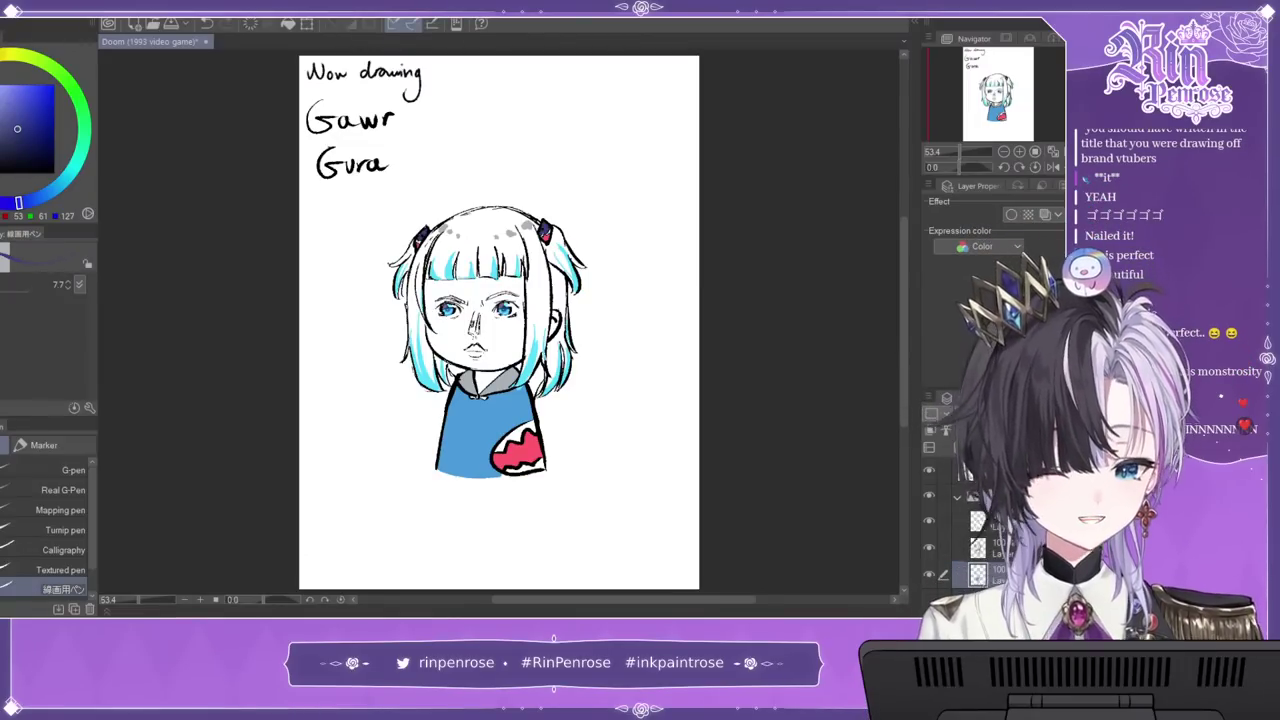
{"action": "left_click", "coordinate": [978, 521]}
{"action": "left_click", "coordinate": [946, 447]}
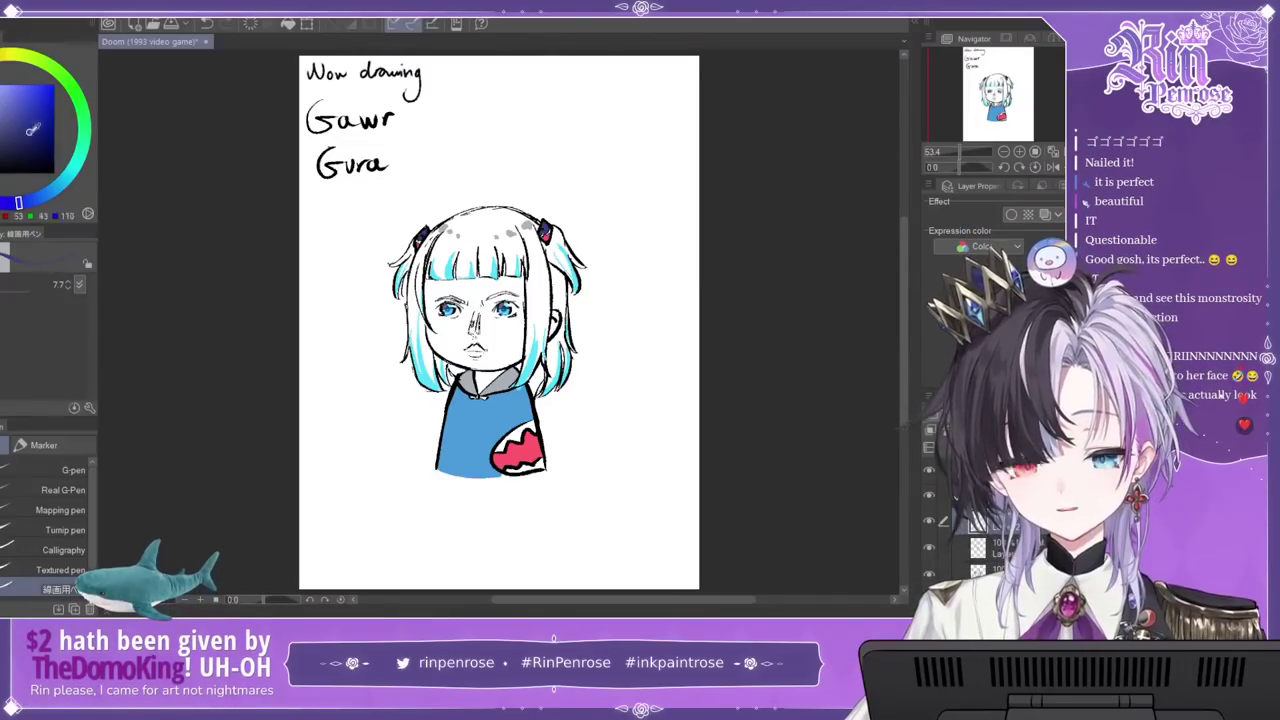
{"action": "left_click", "coordinate": [995, 155]}
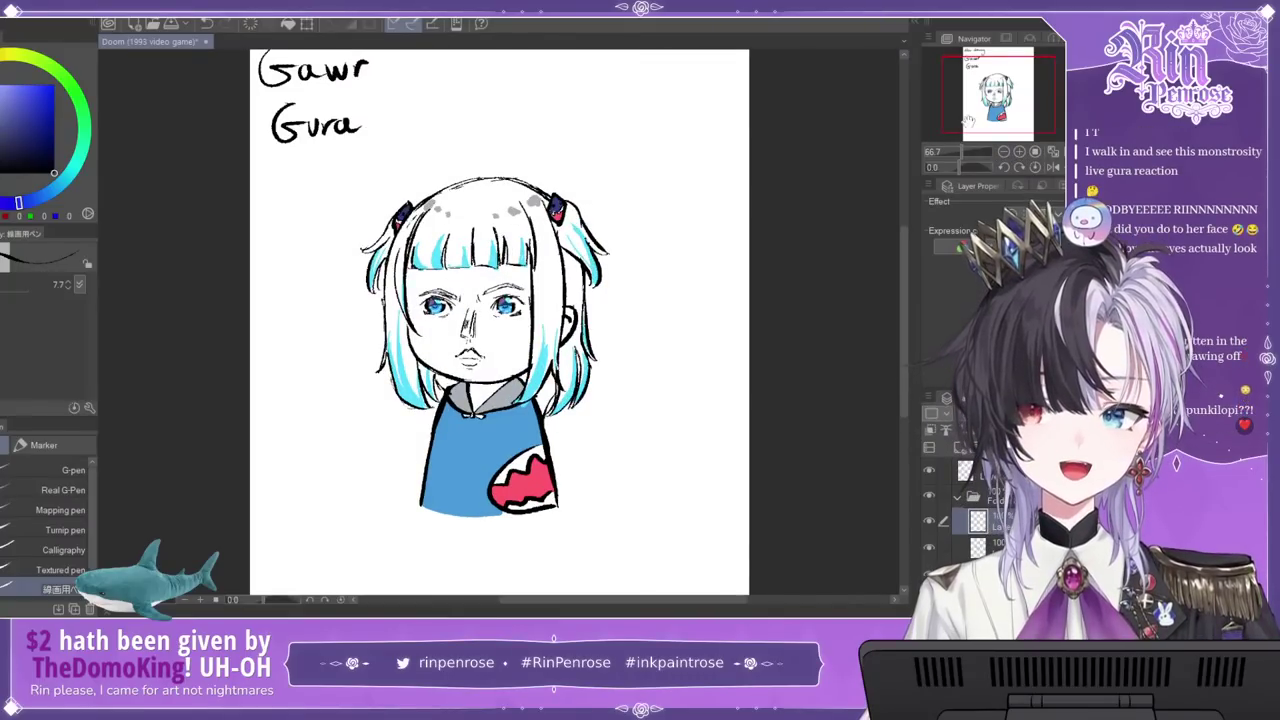
{"action": "mouse_move", "coordinate": [328, 193]}
{"action": "left_mouse_down"}
{"action": "mouse_move", "coordinate": [316, 267]}
{"action": "mouse_move", "coordinate": [362, 249]}
{"action": "left_mouse_up"}
{"action": "left_click_drag", "start_coordinate": [438, 135], "coordinate": [427, 197]}
{"action": "left_click_drag", "start_coordinate": [461, 114], "coordinate": [470, 120]}
{"action": "mouse_move", "coordinate": [563, 98]}
{"action": "left_mouse_down"}
{"action": "mouse_move", "coordinate": [573, 179]}
{"action": "mouse_move", "coordinate": [608, 148]}
{"action": "left_mouse_up"}
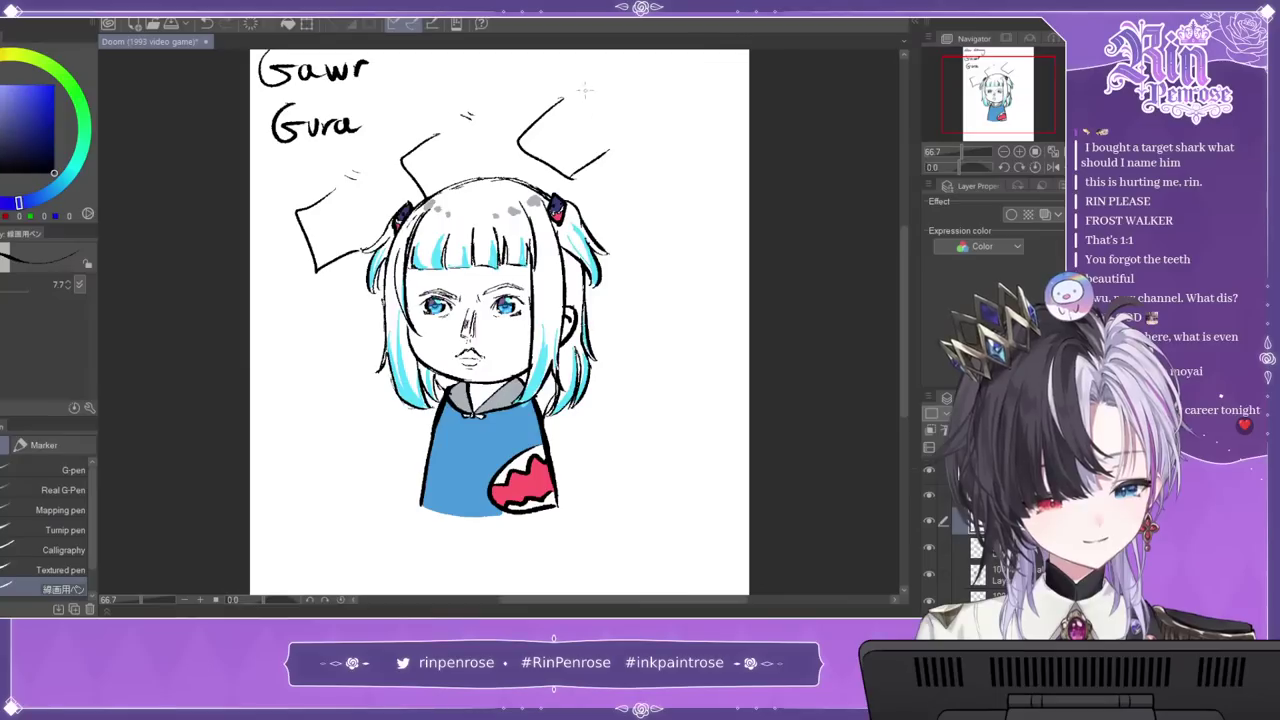
{"action": "left_click_drag", "start_coordinate": [588, 80], "coordinate": [603, 87]}
{"action": "mouse_move", "coordinate": [703, 91]}
{"action": "left_mouse_down"}
{"action": "mouse_move", "coordinate": [728, 158]}
{"action": "mouse_move", "coordinate": [743, 150]}
{"action": "left_mouse_up"}
{"action": "left_click_drag", "start_coordinate": [711, 81], "coordinate": [738, 80]}
{"action": "left_click_drag", "start_coordinate": [1038, 413], "coordinate": [1008, 413]}
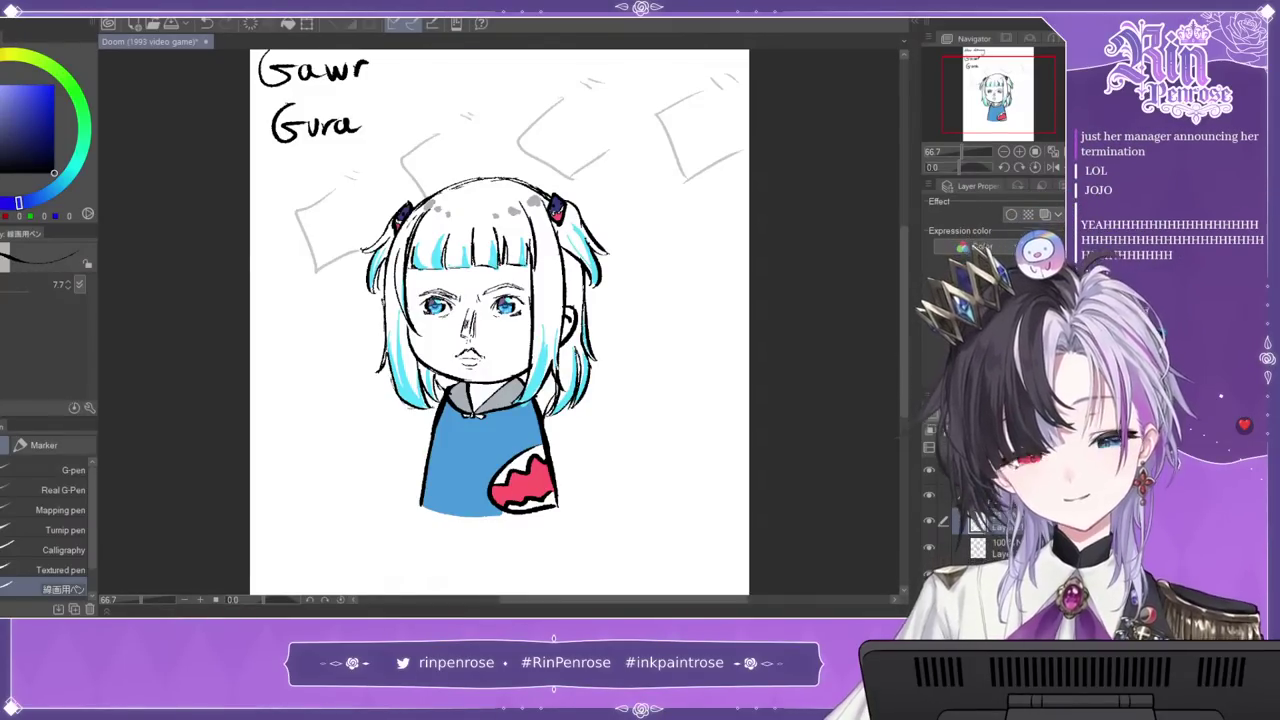
{"action": "key", "text": "Delete"}
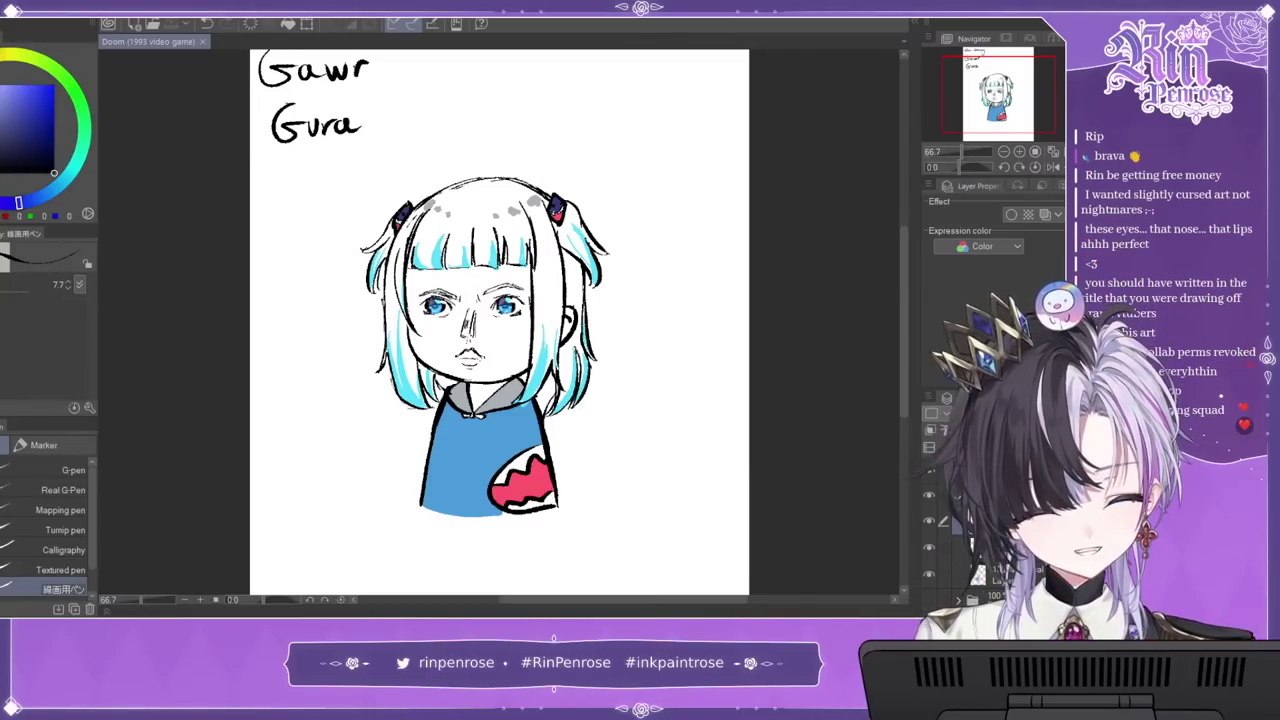
Step: Hide the handwritten "Now drawing" title and the Gawr Gura drawing, collapsing the drawing's layer folder
{"action": "key", "text": "ctrl+0"}
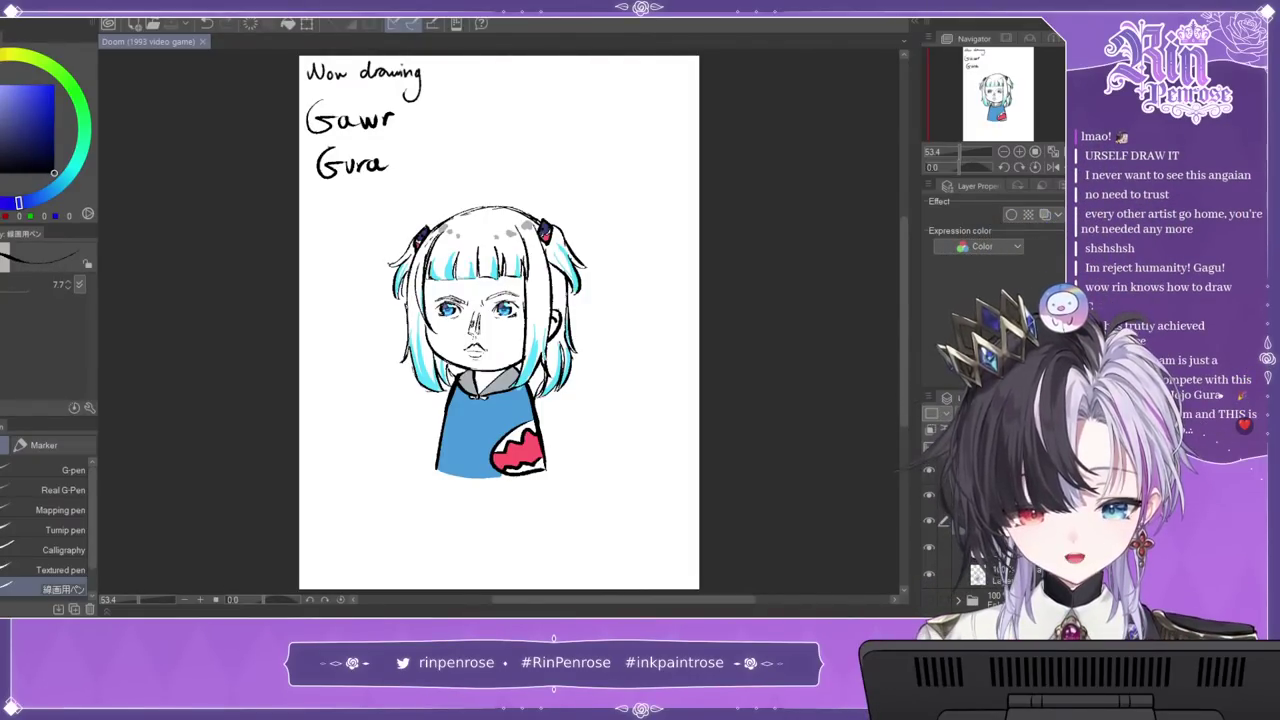
{"action": "left_click", "coordinate": [928, 475]}
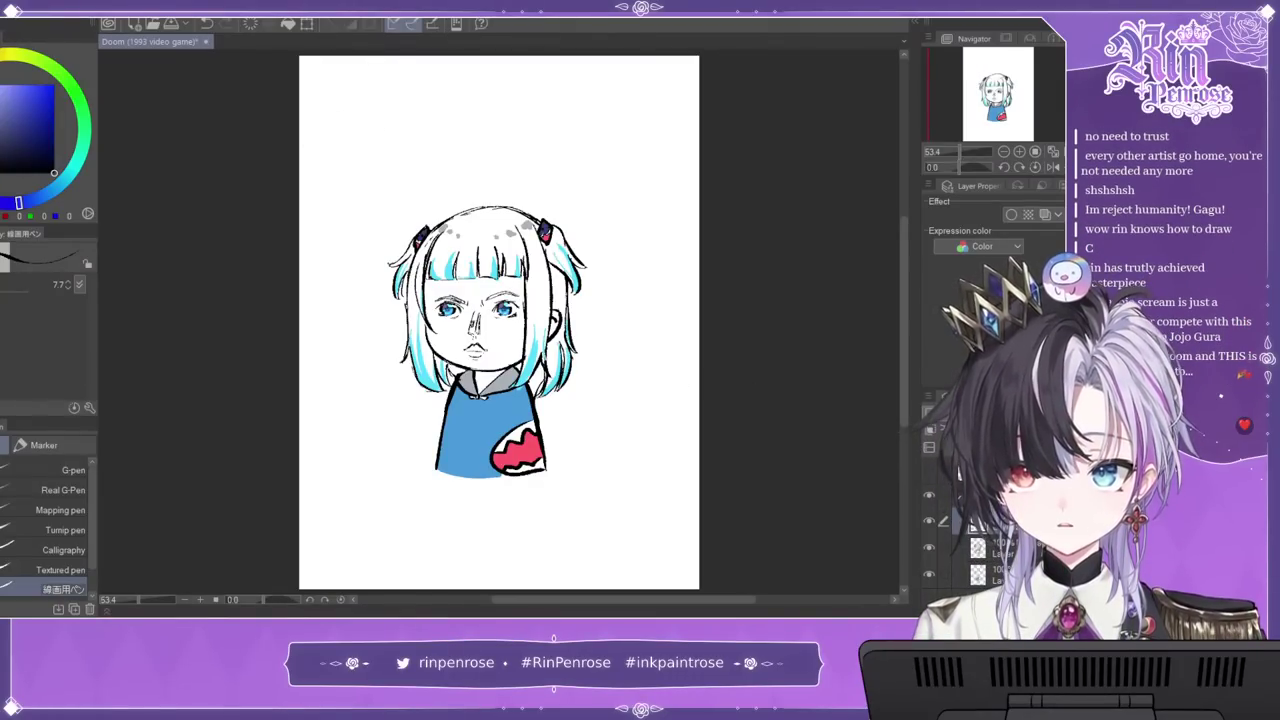
{"action": "left_click", "coordinate": [958, 496]}
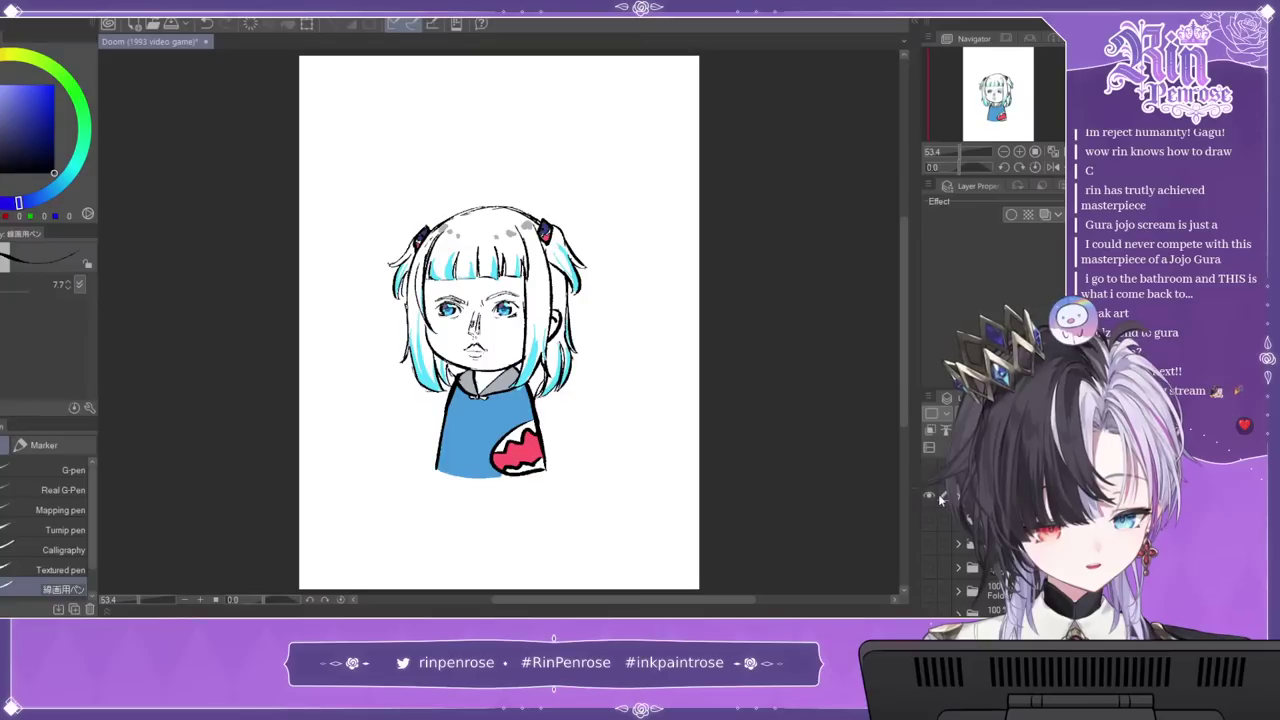
{"action": "left_click", "coordinate": [929, 507]}
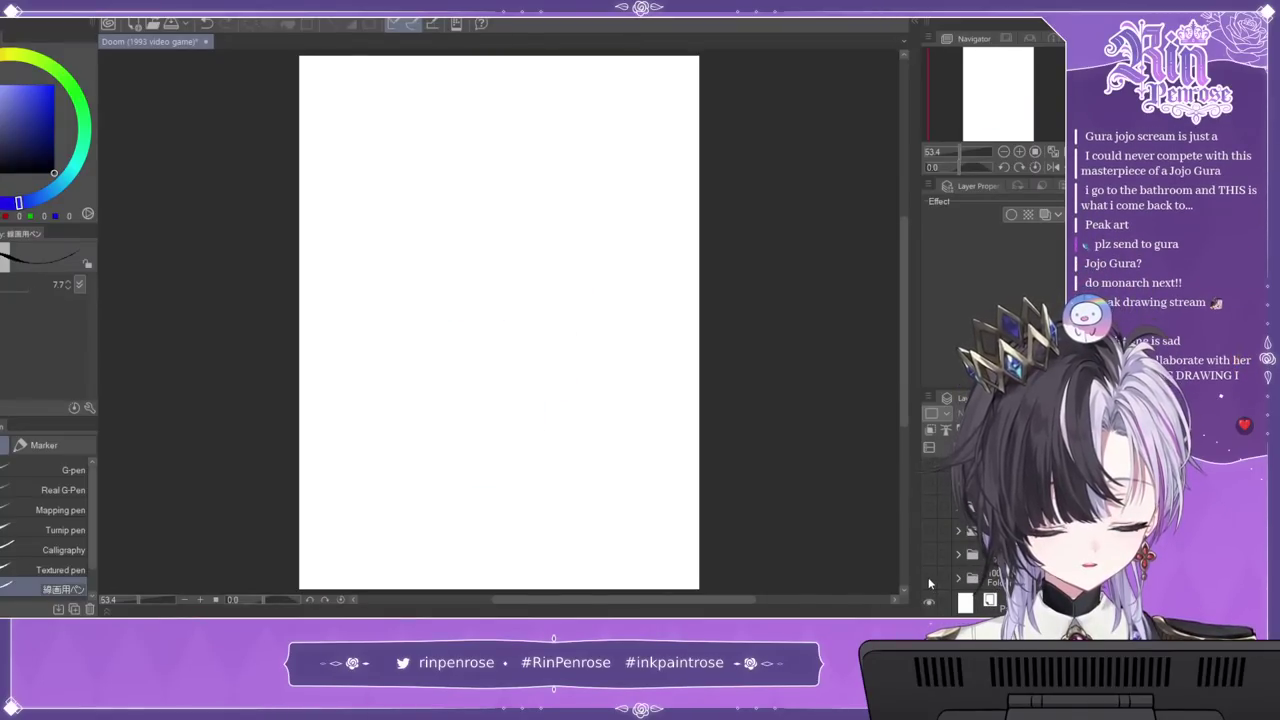
Step: Review the bunny girl, the sailor-uniform cat girl and the pink-haired horned girl by displaying each drawing alone on the page
{"action": "left_click", "coordinate": [930, 583]}
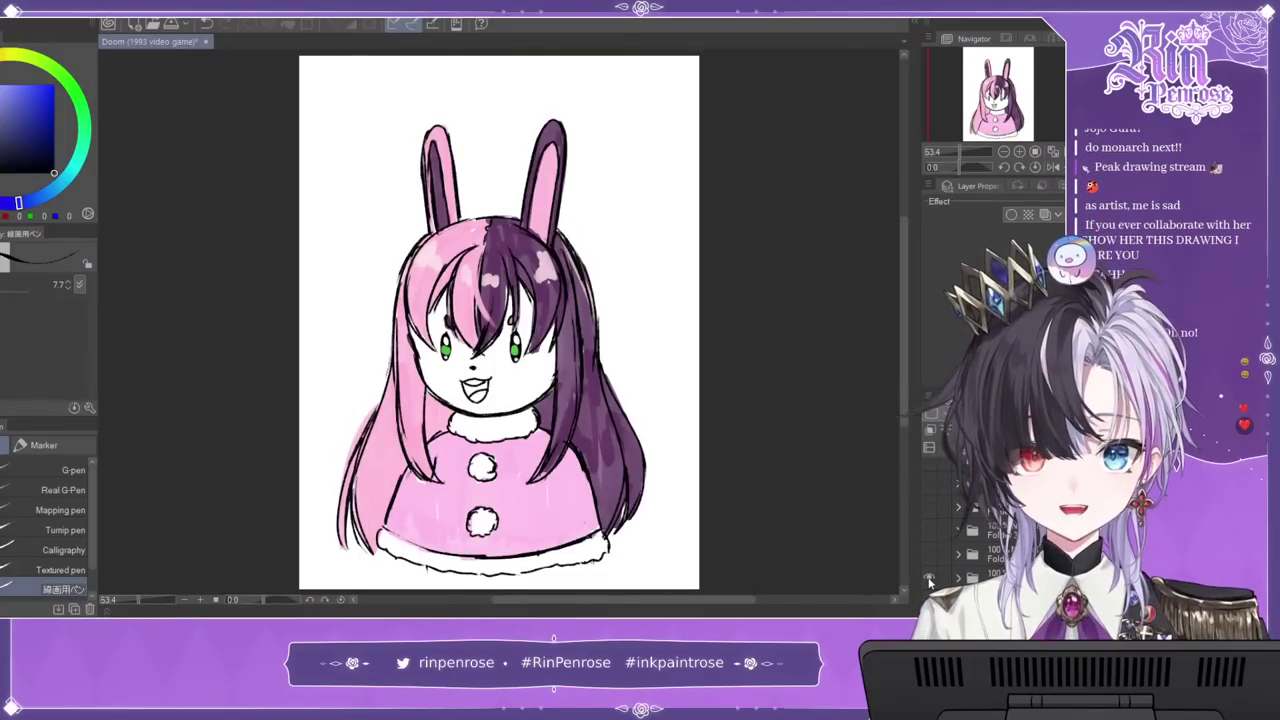
{"action": "left_click", "coordinate": [930, 583]}
{"action": "left_click", "coordinate": [928, 556]}
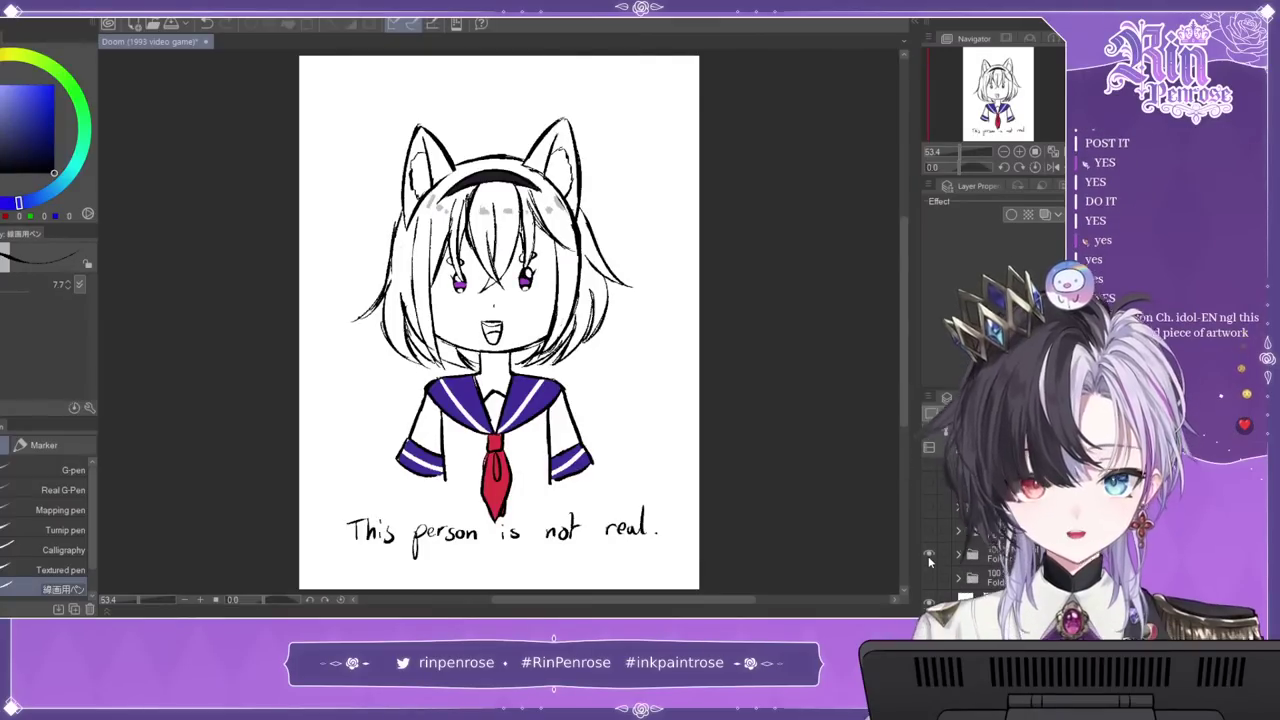
{"action": "left_click", "coordinate": [928, 555]}
{"action": "left_click", "coordinate": [930, 529]}
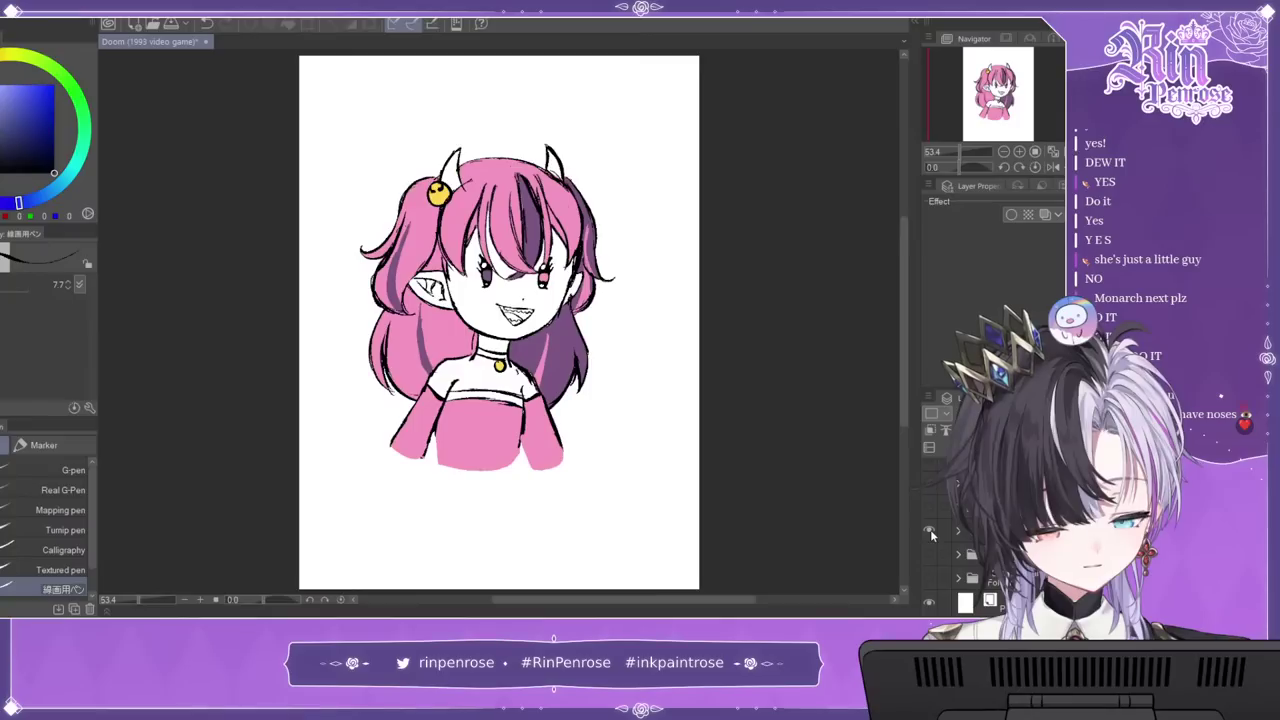
{"action": "left_click", "coordinate": [930, 529]}
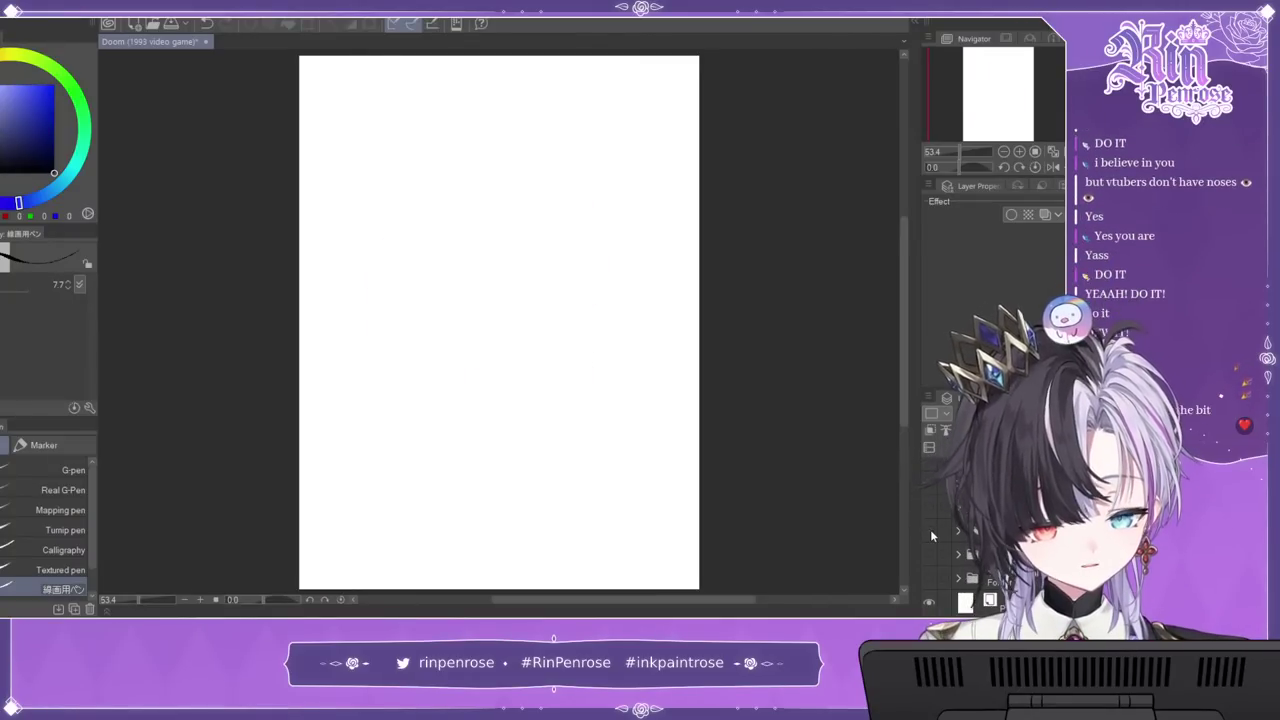
Step: Review the green-haired clown girl, the top-hat character and the red-haired "F" shirt character by displaying each drawing alone
{"action": "left_click", "coordinate": [930, 502]}
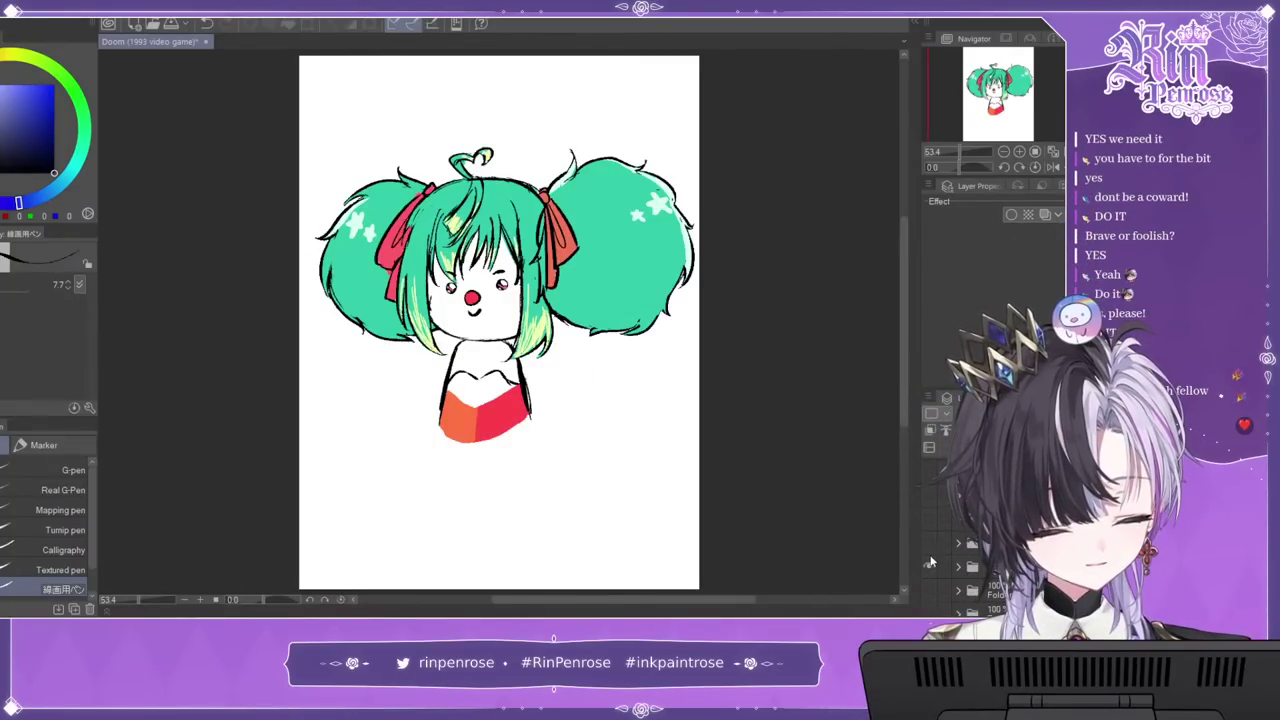
{"action": "left_click", "coordinate": [929, 539]}
{"action": "left_click", "coordinate": [930, 545]}
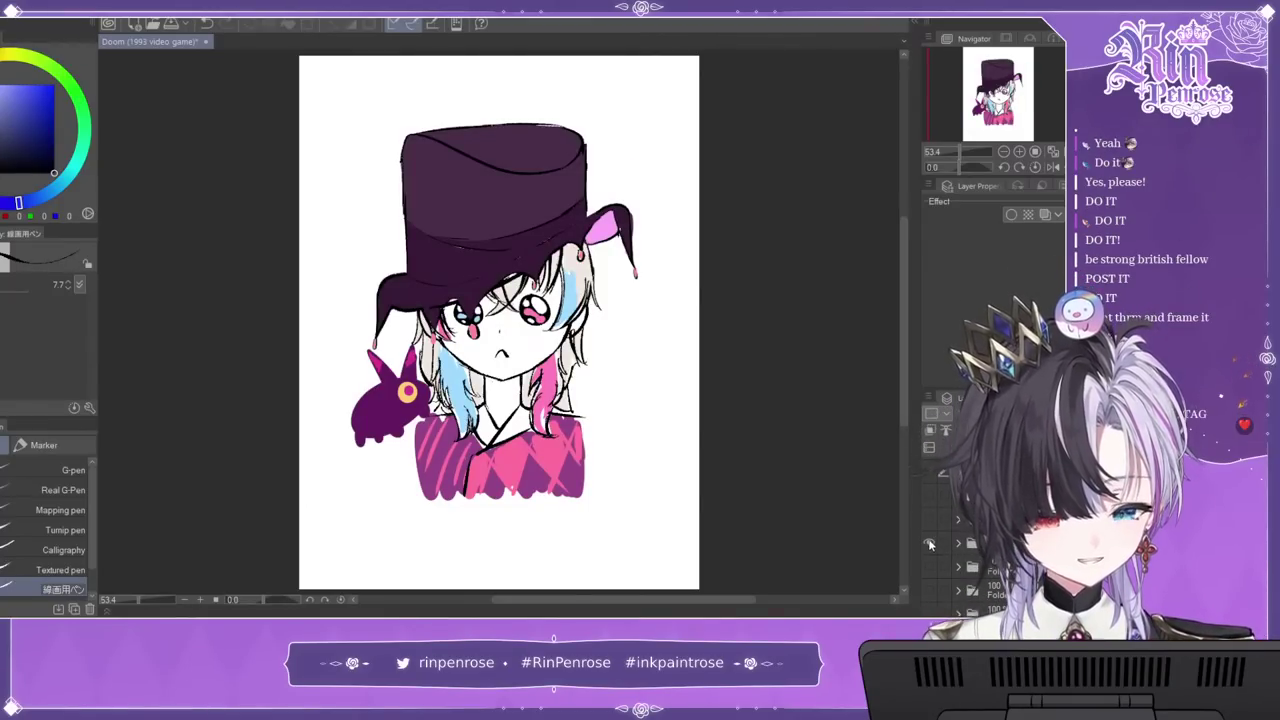
{"action": "left_click", "coordinate": [928, 537]}
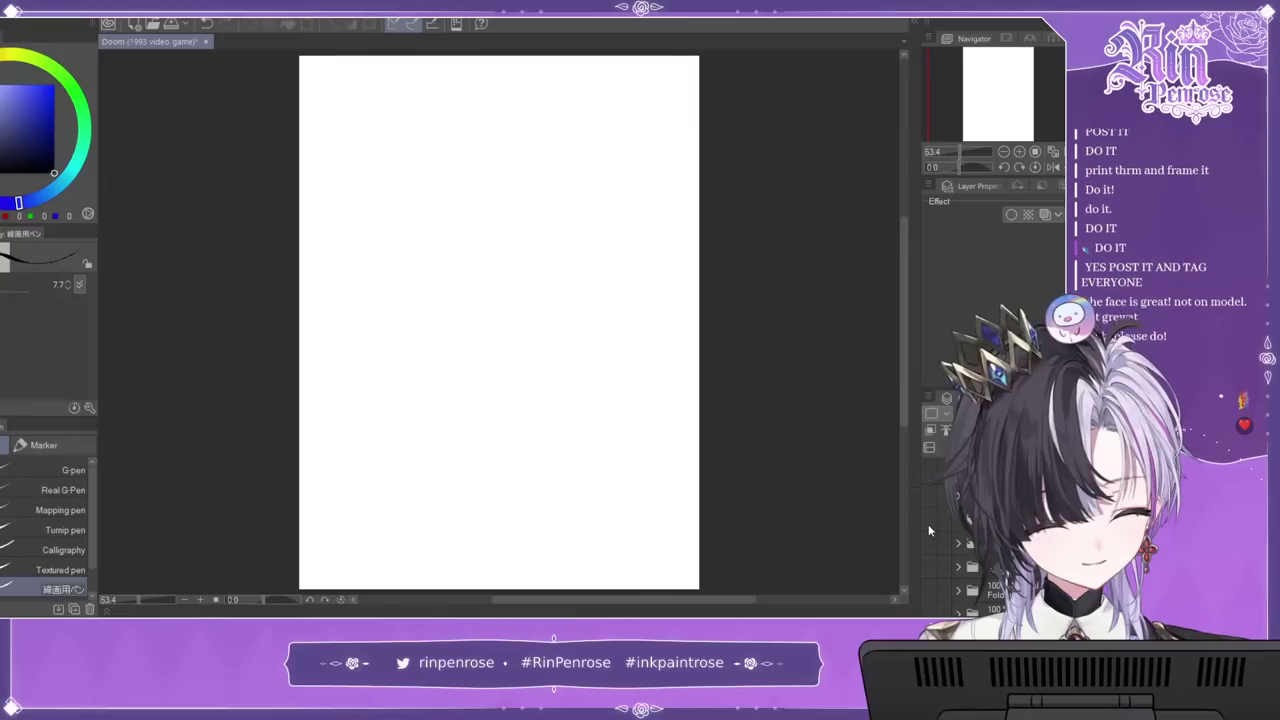
{"action": "left_click", "coordinate": [927, 521]}
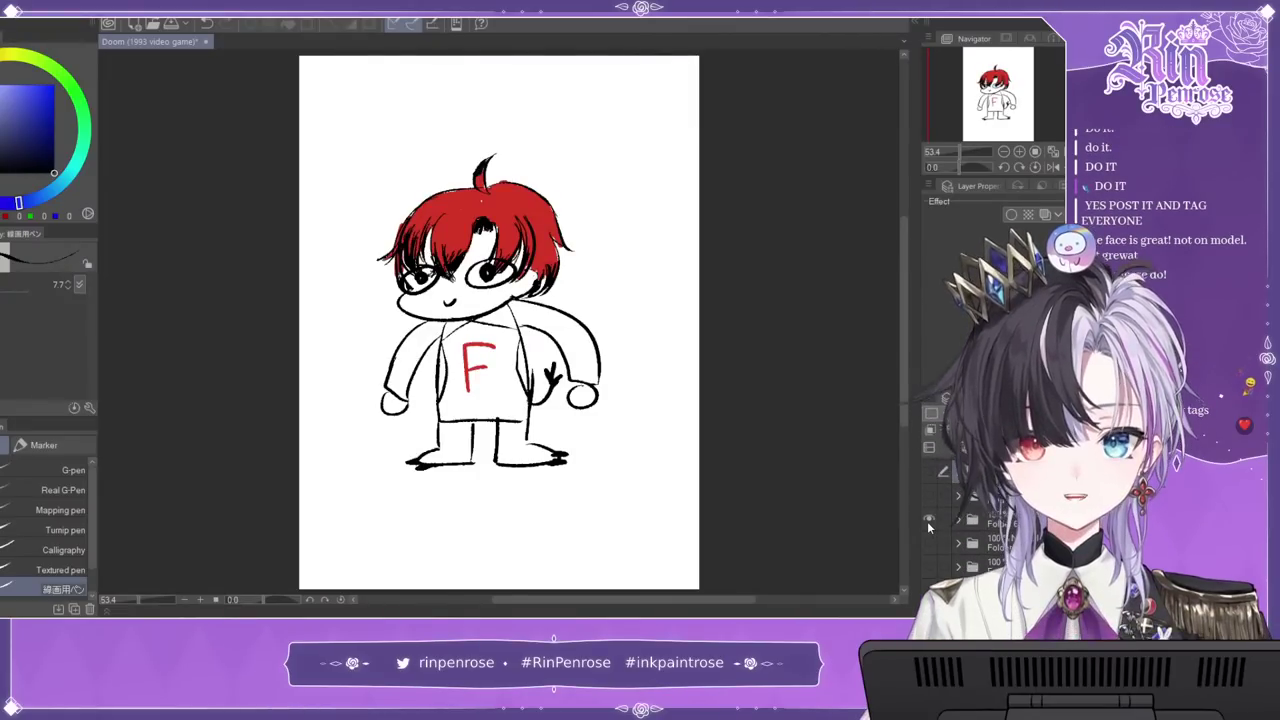
{"action": "left_click", "coordinate": [927, 521]}
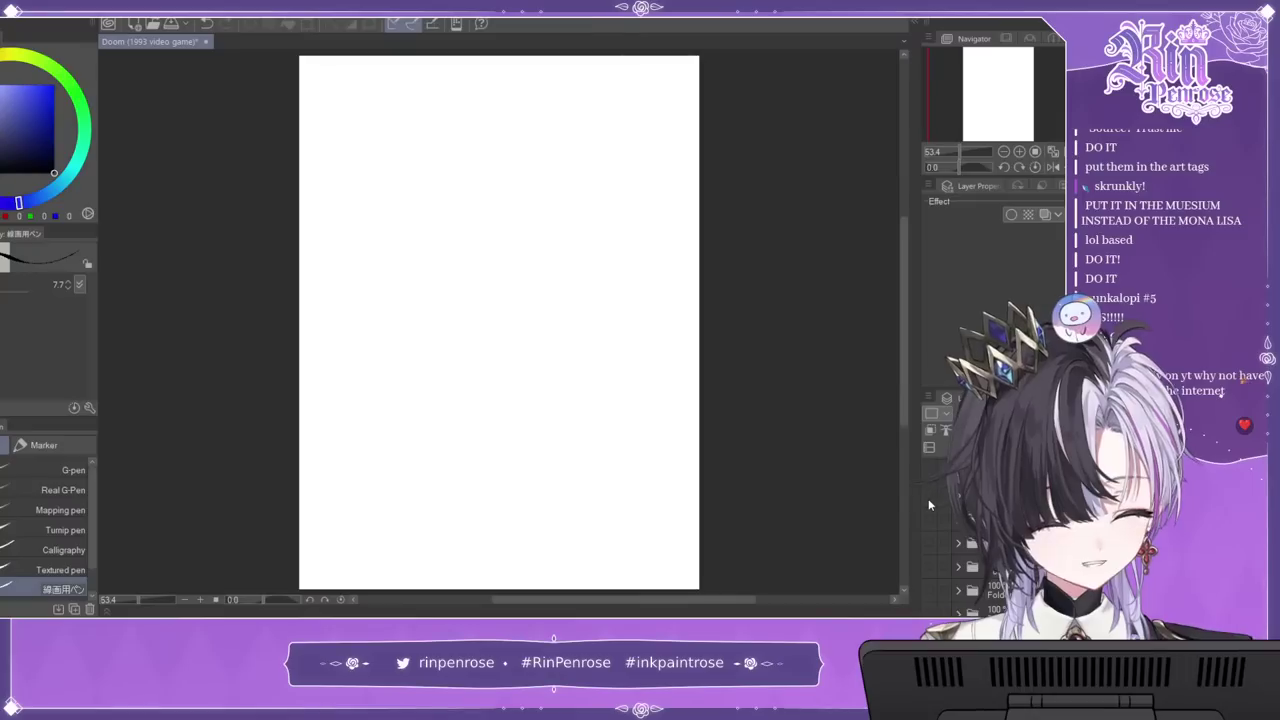
Step: Check the orange-haired character's drawing on its own, hide it and display the Gawr Gura drawing again
{"action": "scroll", "coordinate": [928, 502], "scroll_direction": "down", "scroll_amount": 1}
{"action": "left_click", "coordinate": [928, 498]}
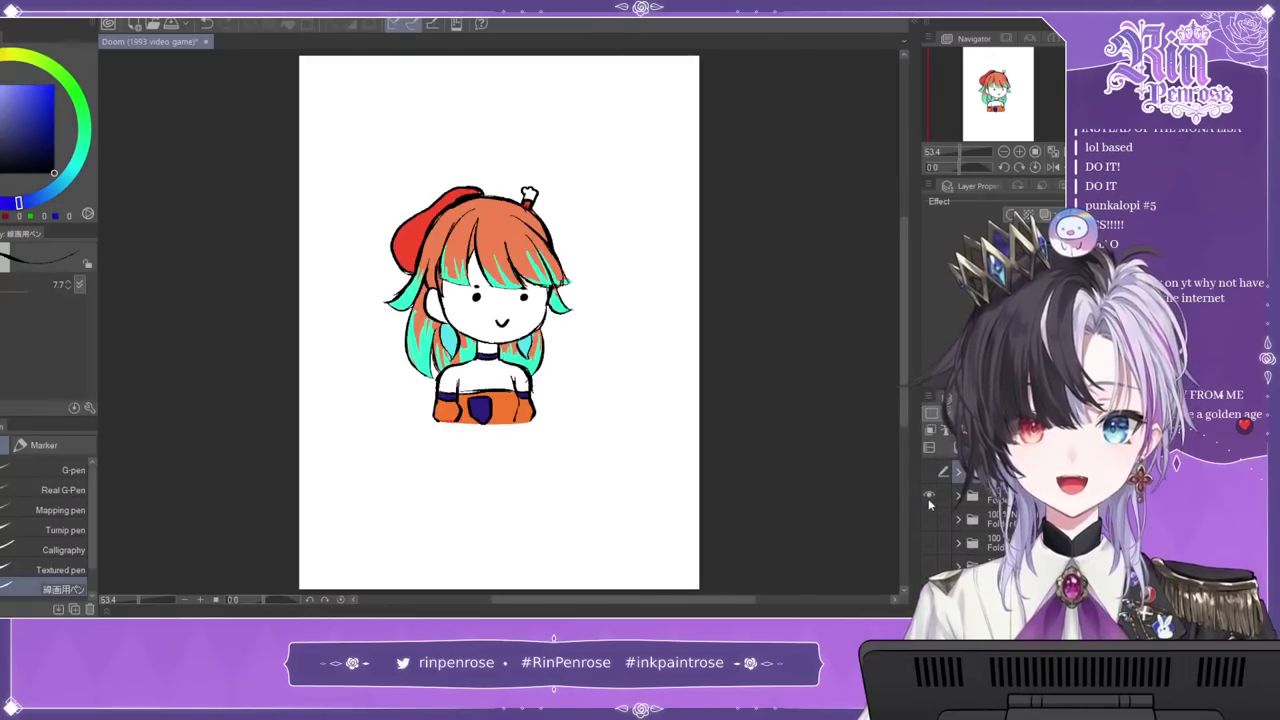
{"action": "scroll", "coordinate": [928, 498], "scroll_direction": "up", "scroll_amount": 1}
{"action": "left_click", "coordinate": [930, 483]}
{"action": "scroll", "coordinate": [930, 483], "scroll_direction": "down", "scroll_amount": 1}
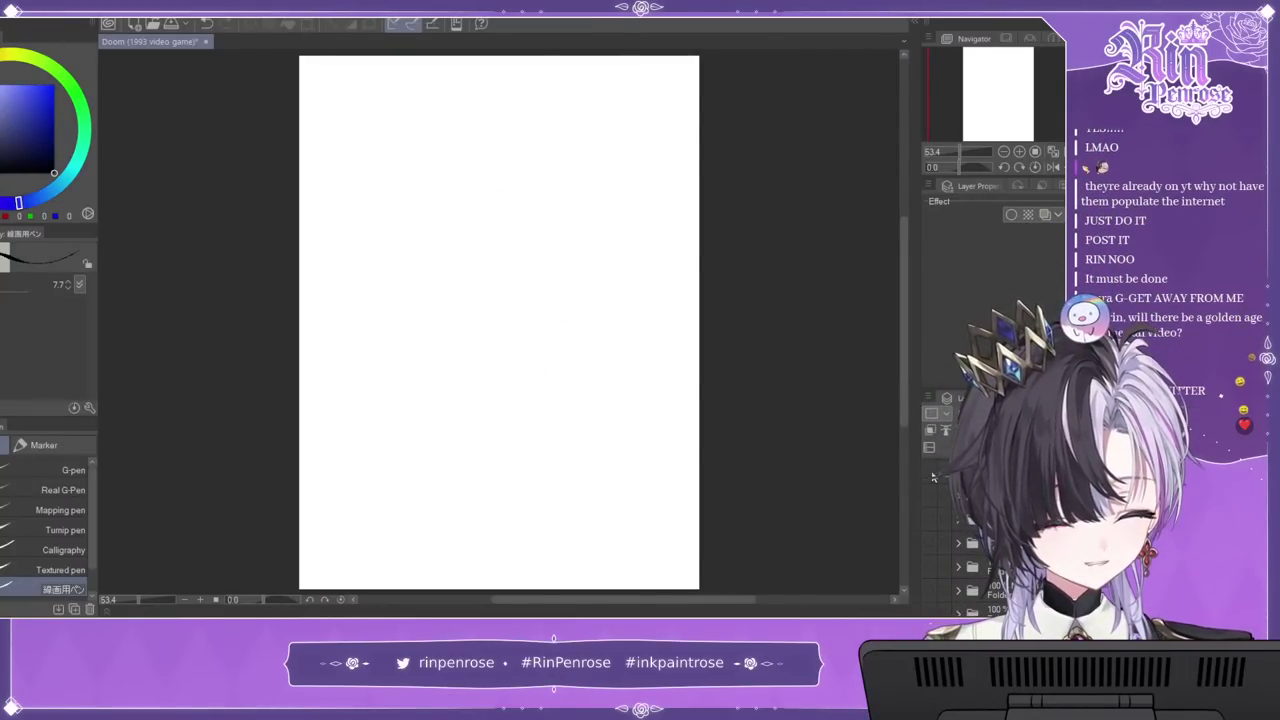
{"action": "left_click", "coordinate": [931, 476]}
{"action": "scroll", "coordinate": [931, 476], "scroll_direction": "down", "scroll_amount": 1}
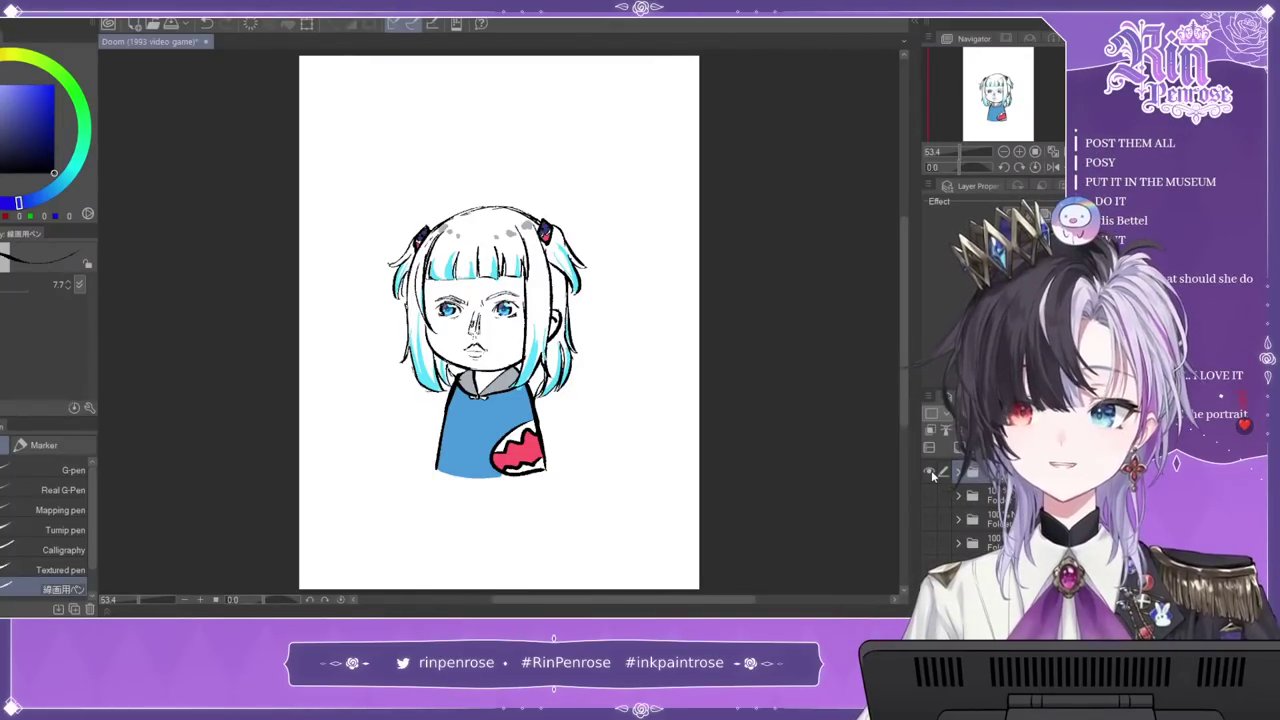
{"action": "left_click", "coordinate": [931, 472]}
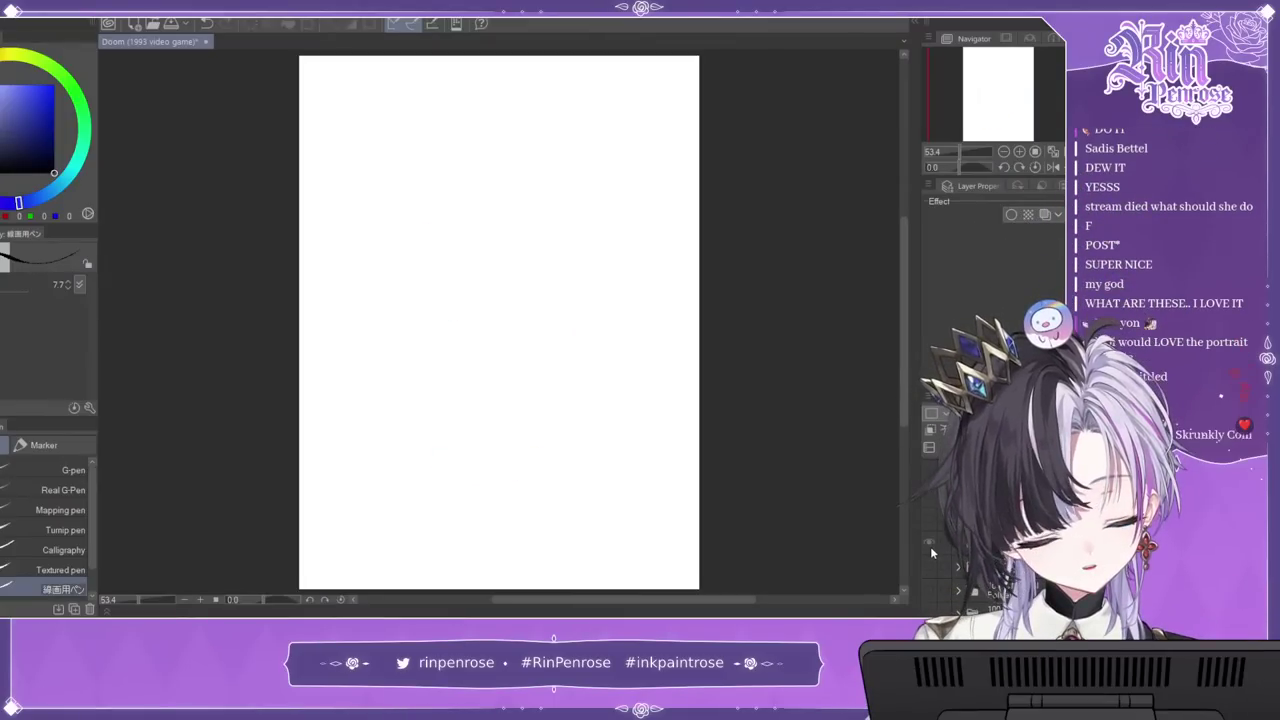
{"action": "left_click", "coordinate": [930, 546]}
{"action": "left_click", "coordinate": [931, 546]}
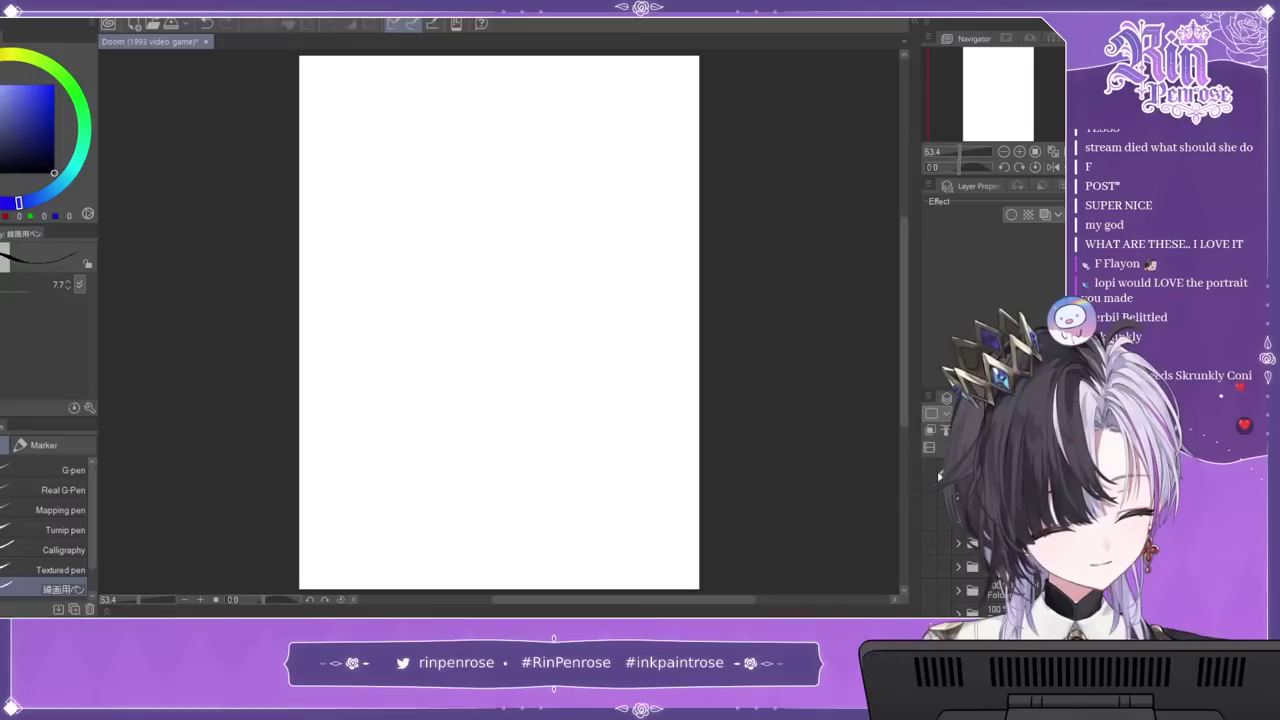
{"action": "left_click", "coordinate": [931, 478]}
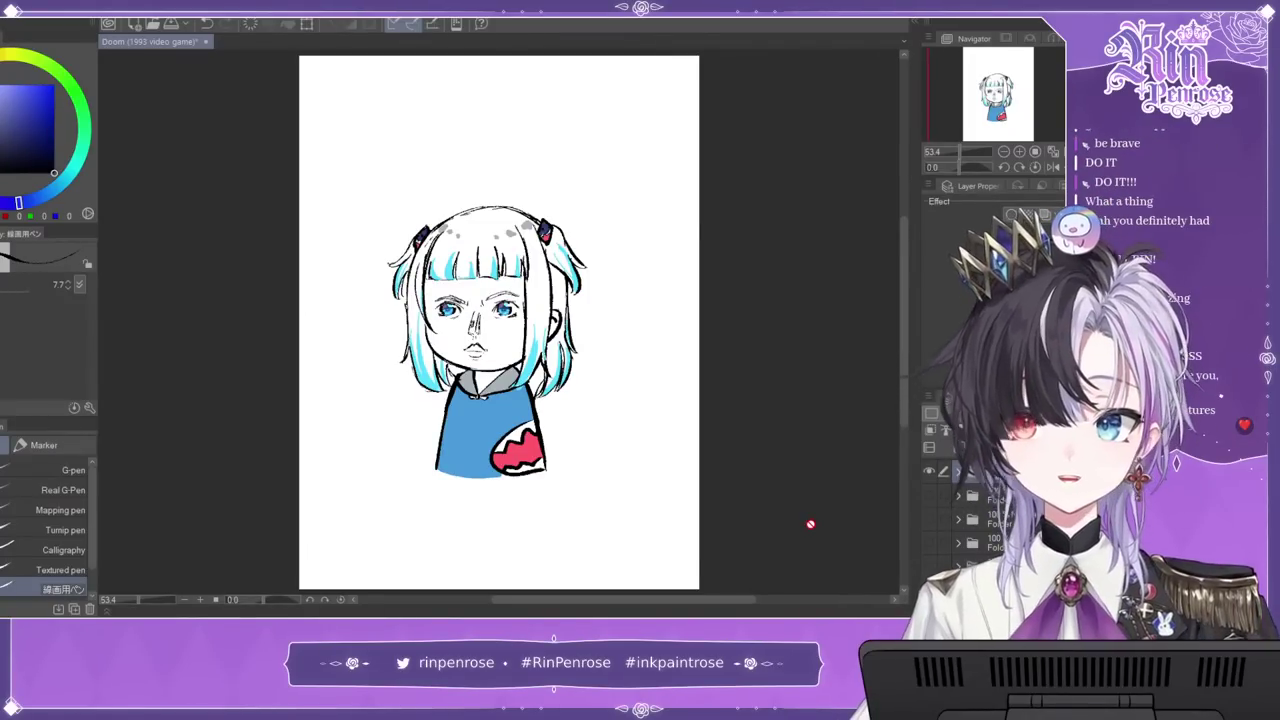
Step: Display only the pink-and-purple bunny girl drawing and enclose the whole figure in a rectangular selection across the page width
{"action": "left_click", "coordinate": [970, 568]}
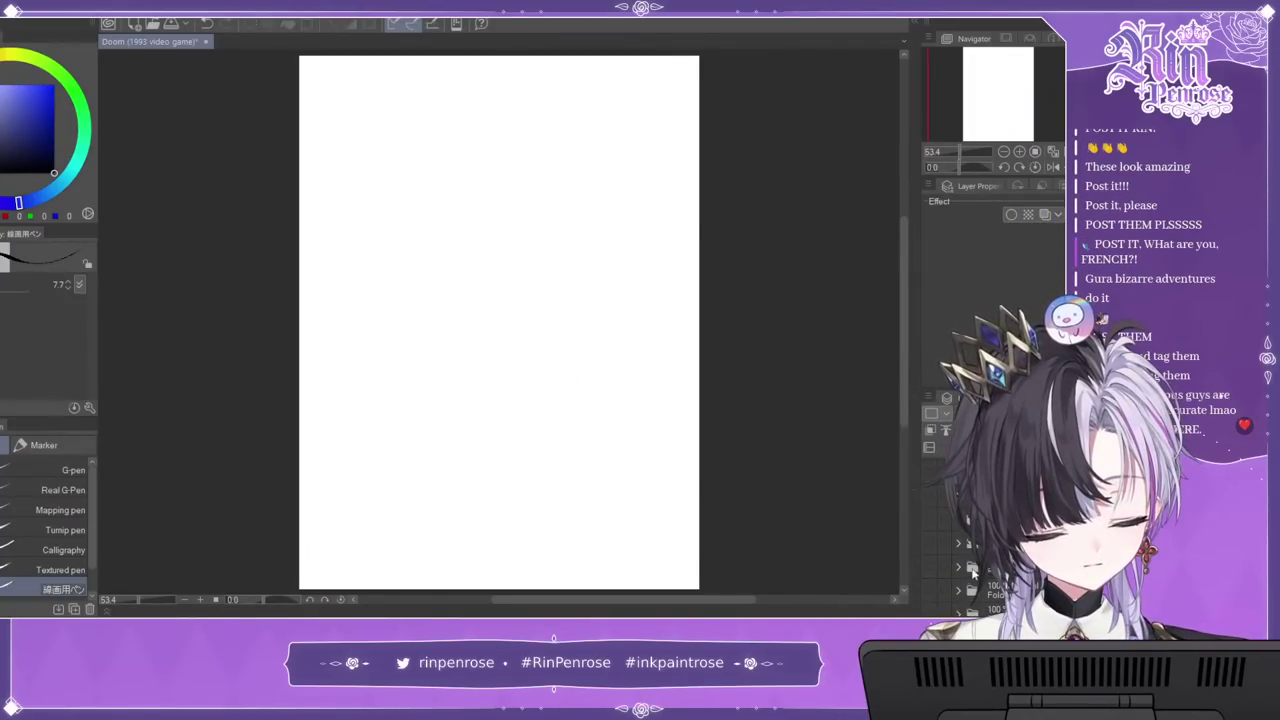
{"action": "left_click", "coordinate": [930, 580]}
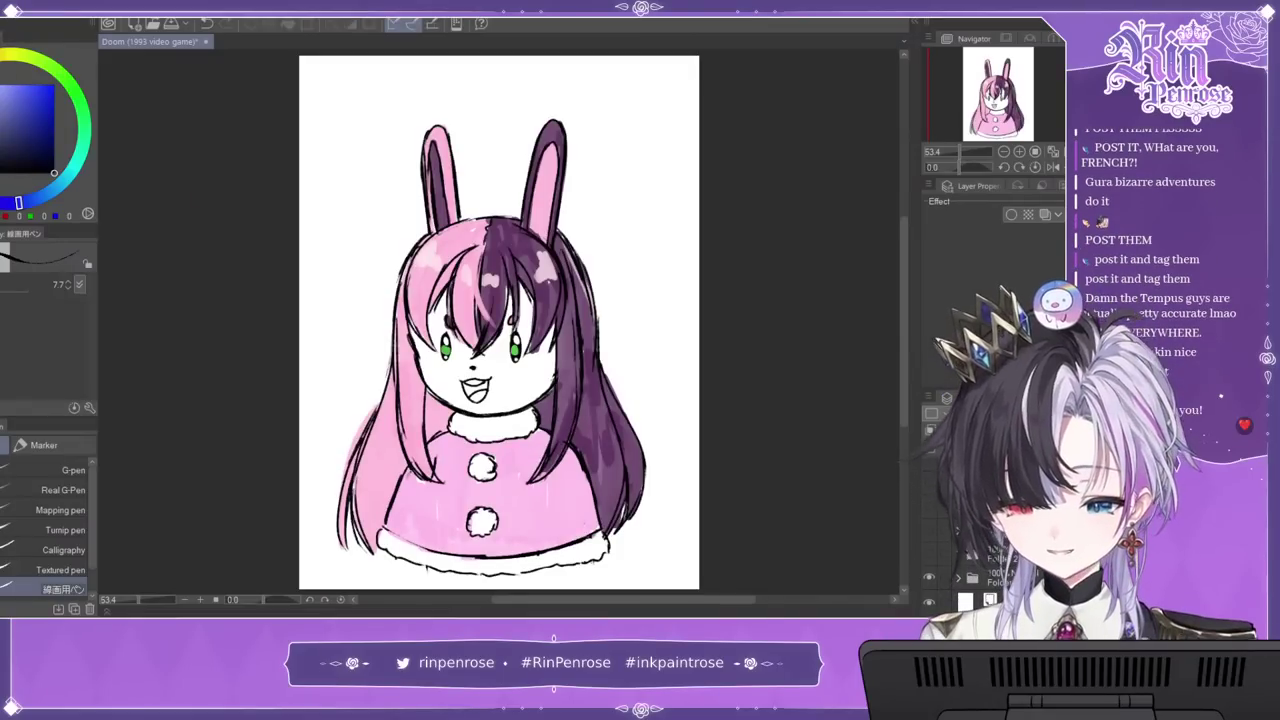
{"action": "key", "text": "m"}
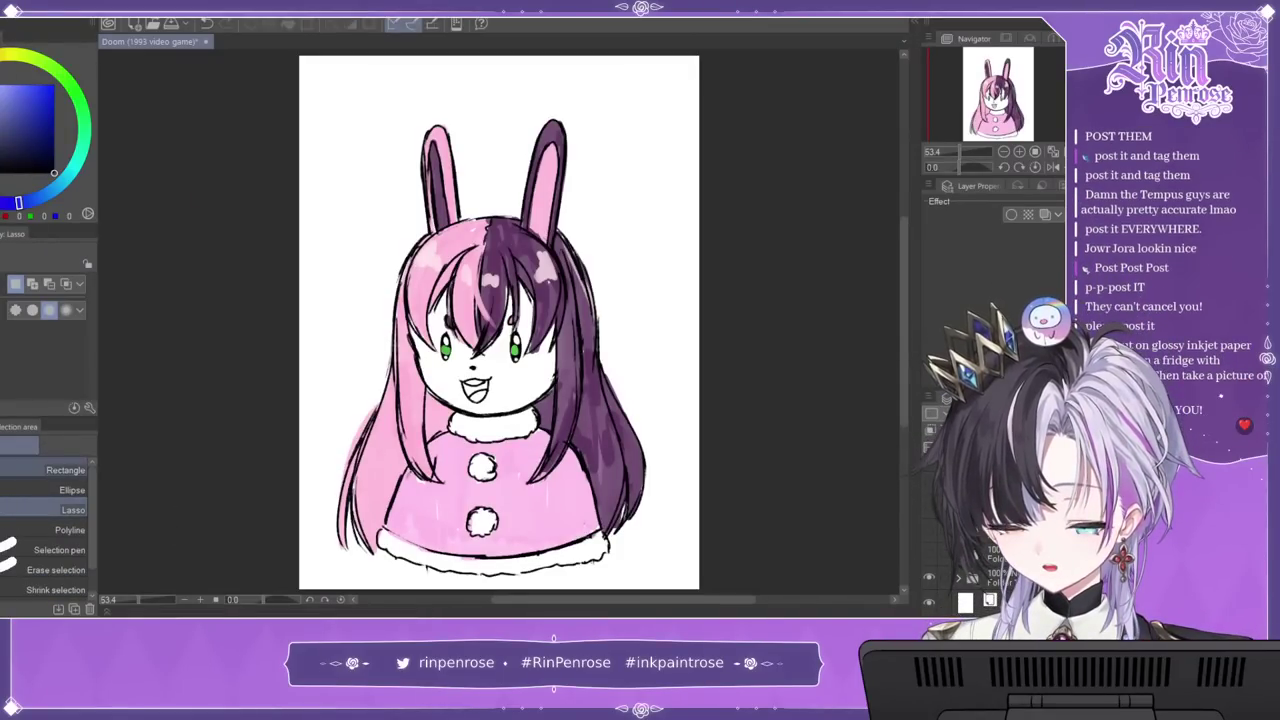
{"action": "left_click", "coordinate": [22, 471]}
{"action": "mouse_move", "coordinate": [257, 85]}
{"action": "left_mouse_down"}
{"action": "mouse_move", "coordinate": [529, 260]}
{"action": "mouse_move", "coordinate": [725, 531]}
{"action": "mouse_move", "coordinate": [727, 465]}
{"action": "left_mouse_up"}
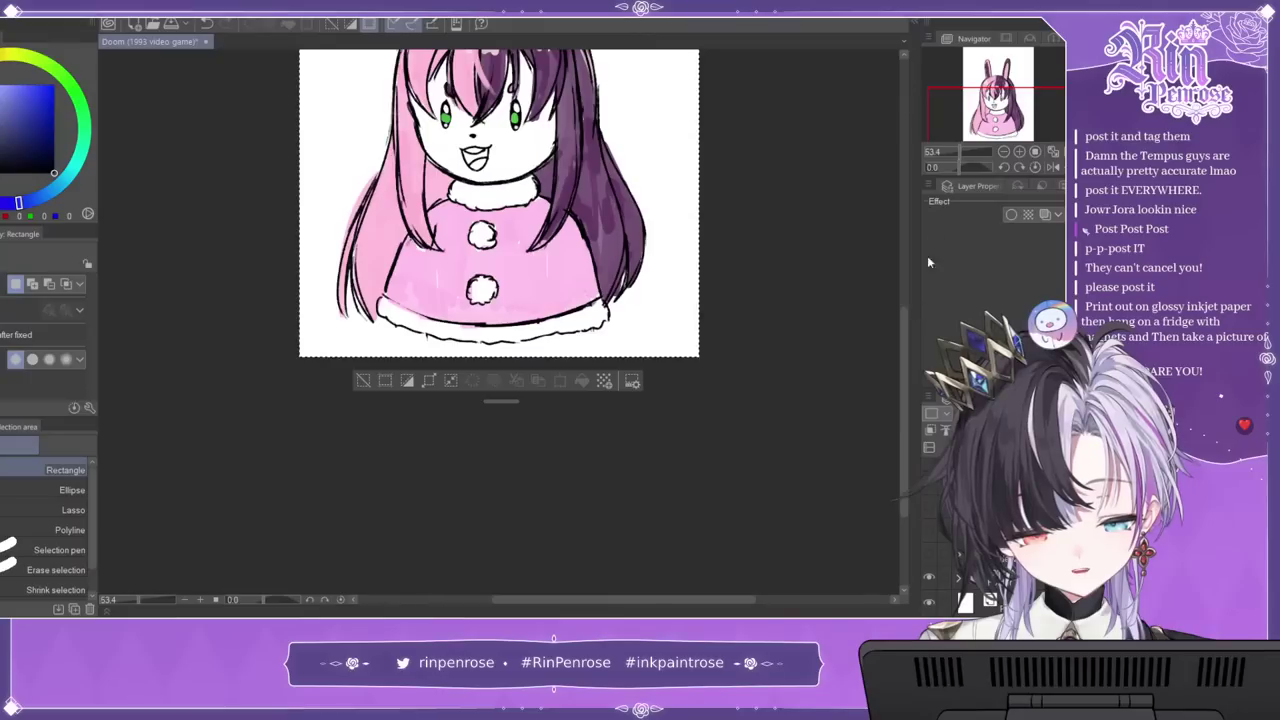
{"action": "left_click_drag", "start_coordinate": [549, 60], "coordinate": [587, 273]}
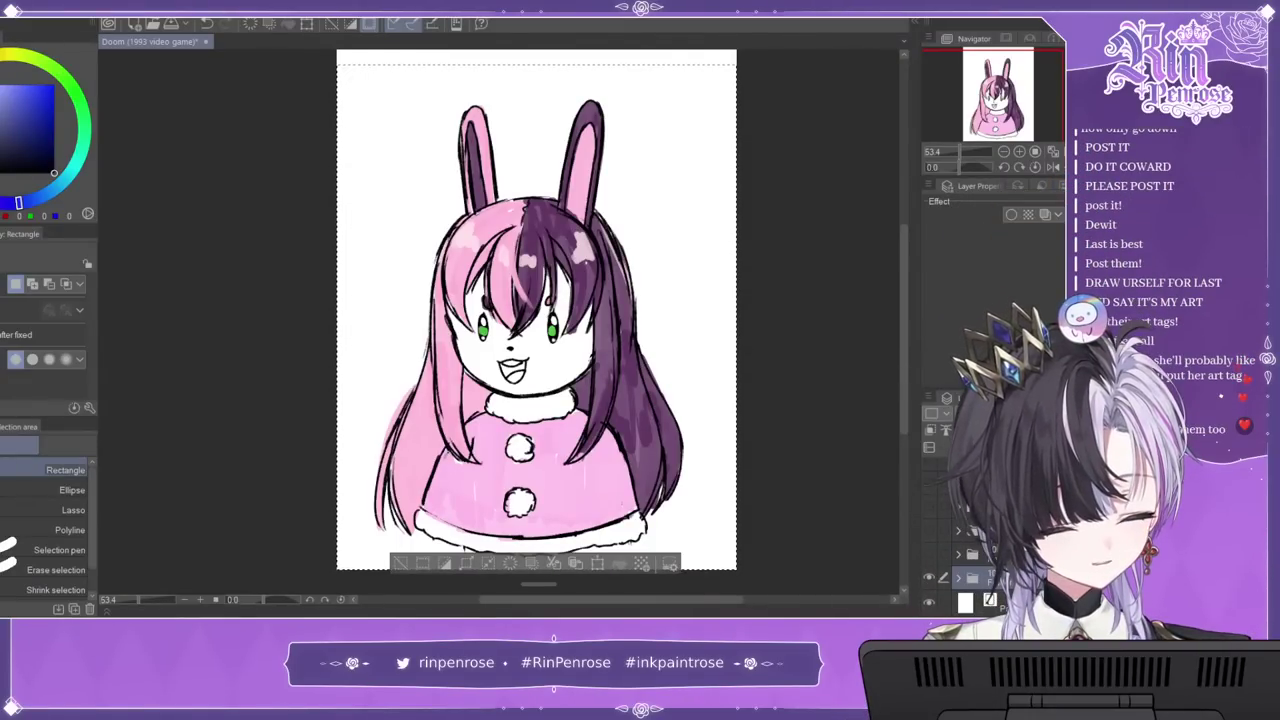
Step: Display the "This person is not real." drawing instead, enclose figure and caption in a new rectangular selection, and target its layer folder
{"action": "left_click", "coordinate": [929, 554]}
{"action": "left_click", "coordinate": [929, 578]}
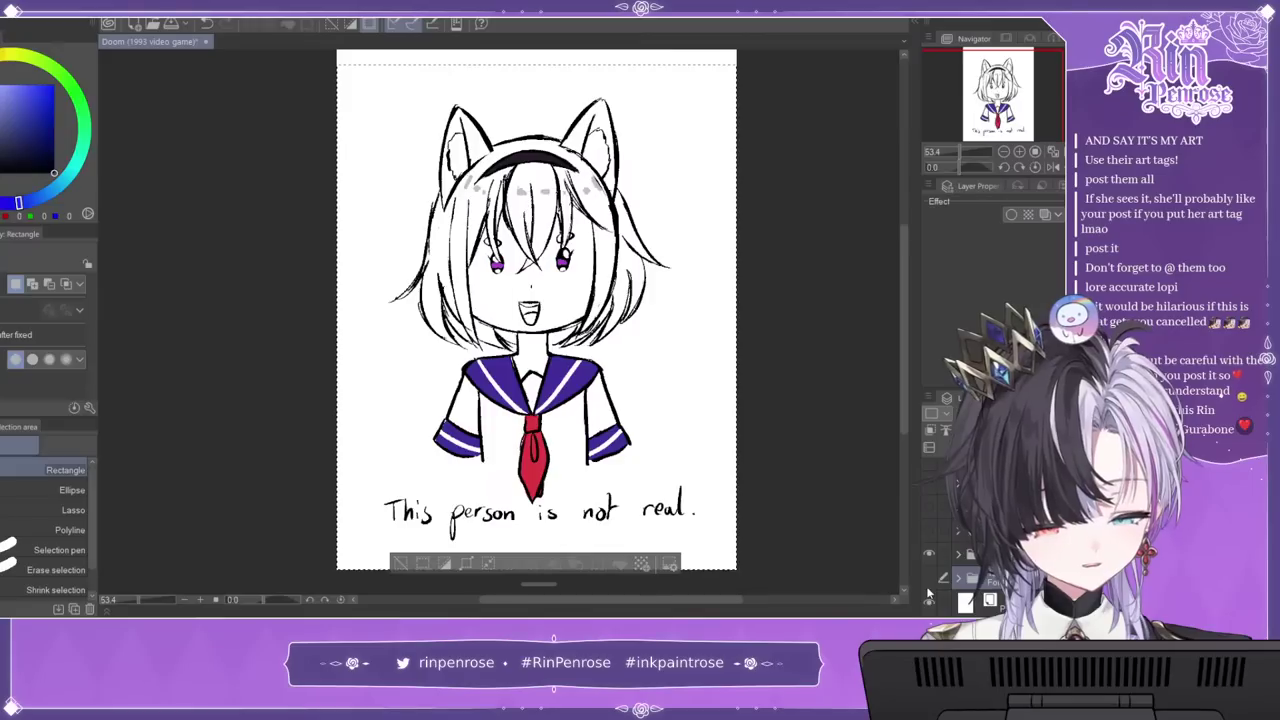
{"action": "key", "text": "ctrl+d"}
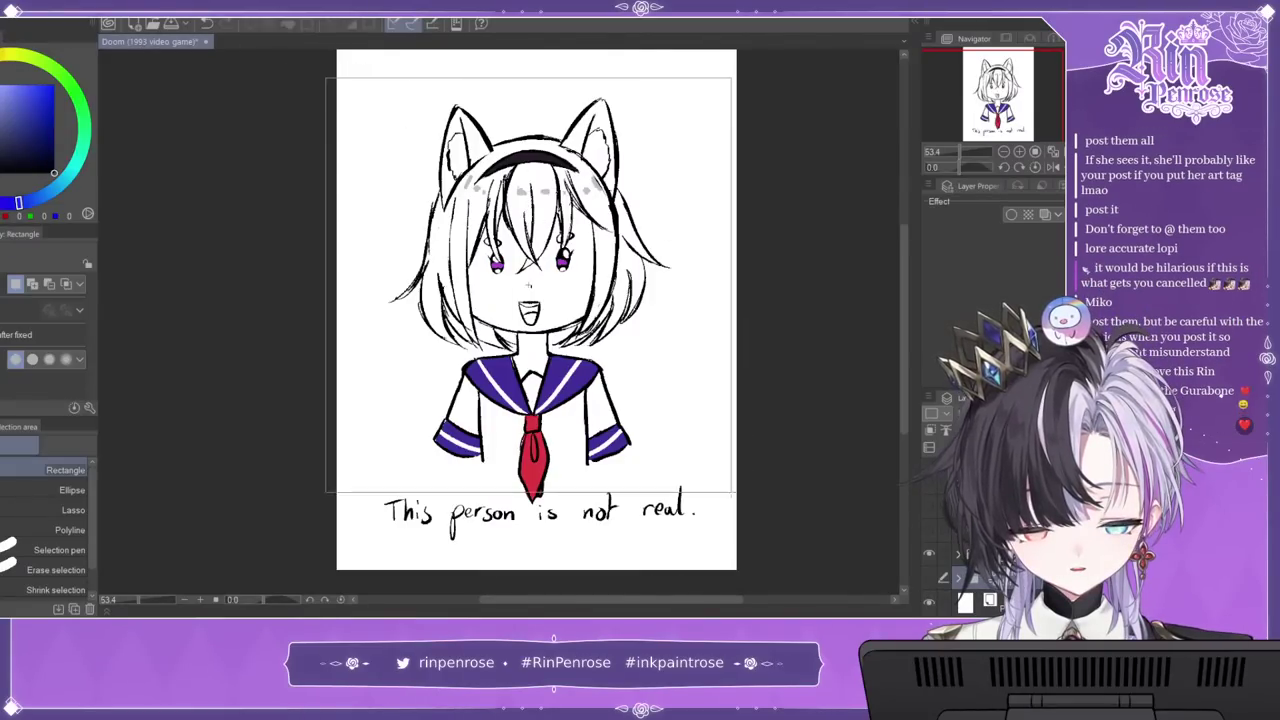
{"action": "key", "text": "ctrl+a"}
{"action": "left_click", "coordinate": [973, 555]}
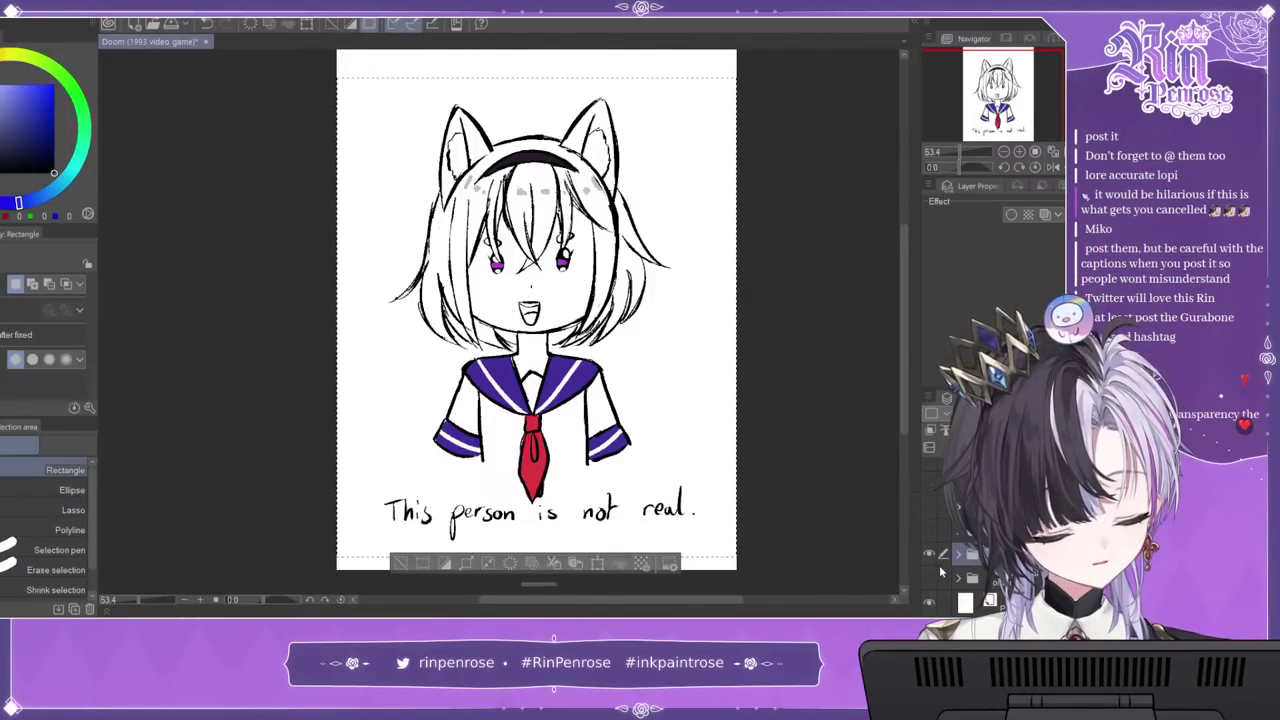
Step: Display the pink-haired horned girl instead of the cat girl and enclose her figure in a new rectangular selection
{"action": "left_click", "coordinate": [929, 554]}
{"action": "key", "text": "ctrl+d"}
{"action": "left_click", "coordinate": [930, 540]}
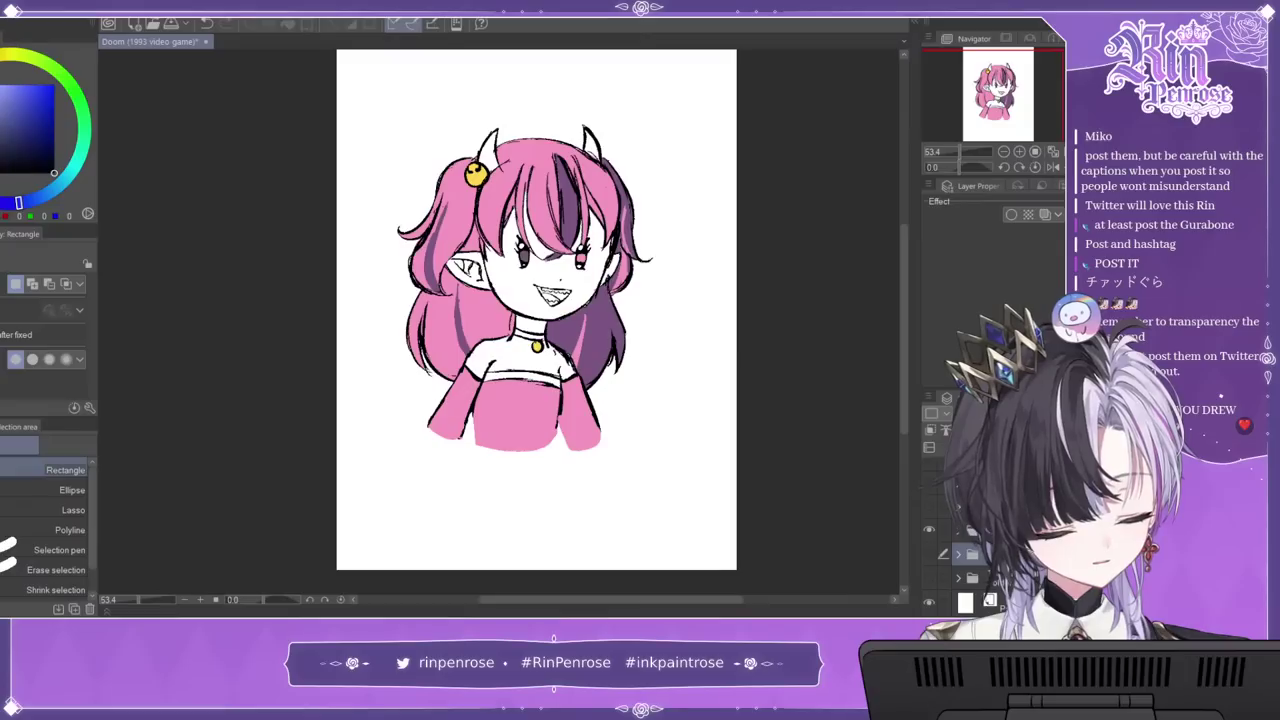
{"action": "mouse_move", "coordinate": [364, 95]}
{"action": "left_mouse_down"}
{"action": "mouse_move", "coordinate": [730, 480]}
{"action": "mouse_move", "coordinate": [703, 487]}
{"action": "left_mouse_up"}
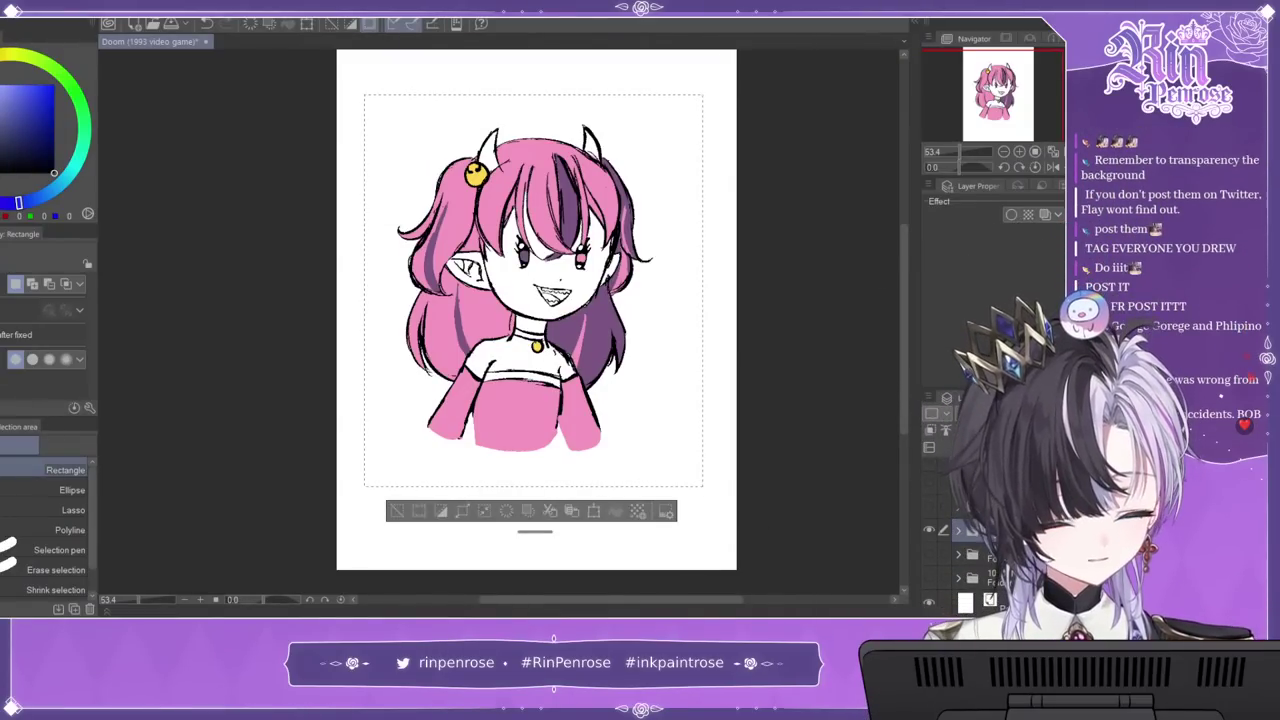
Step: Display only the green-haired, red-nosed character, enclose the figure in a rectangular selection across the page width, and target its layer folder
{"action": "left_click", "coordinate": [929, 530]}
{"action": "left_click", "coordinate": [929, 530]}
{"action": "left_click", "coordinate": [929, 530]}
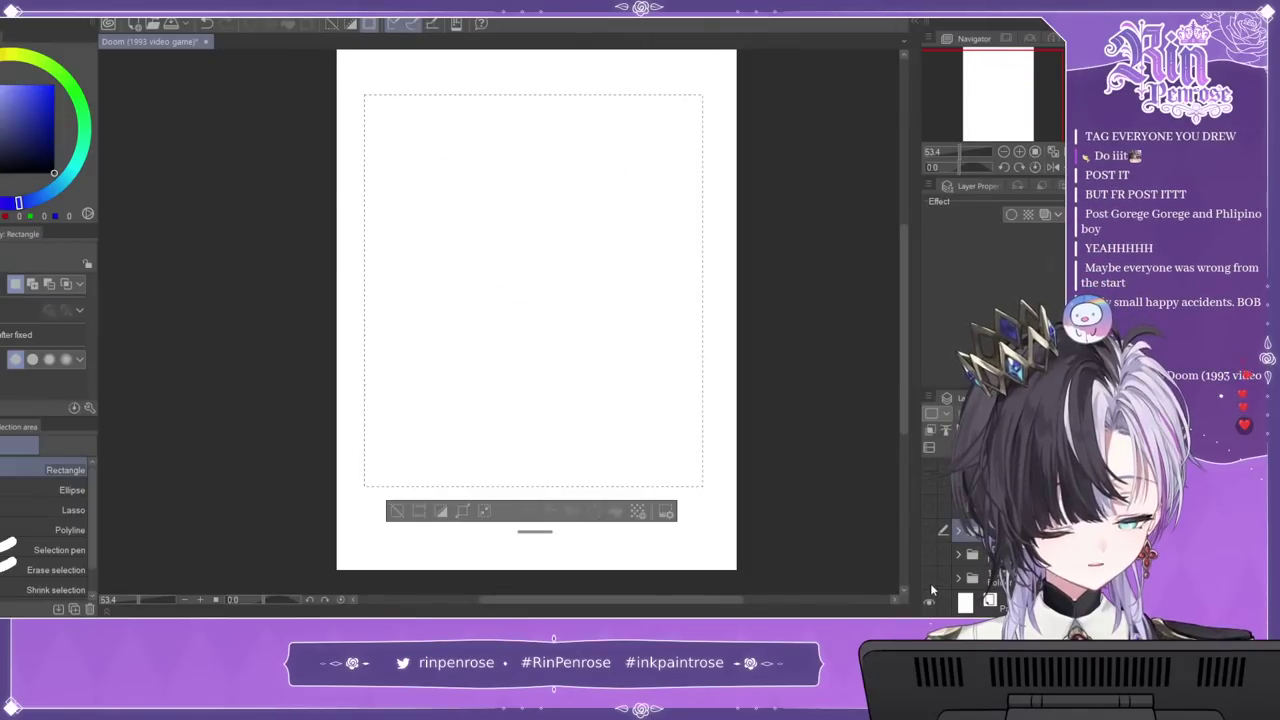
{"action": "left_click", "coordinate": [929, 578]}
{"action": "left_click", "coordinate": [929, 578]}
{"action": "key", "text": "ctrl+d"}
{"action": "left_click", "coordinate": [930, 507]}
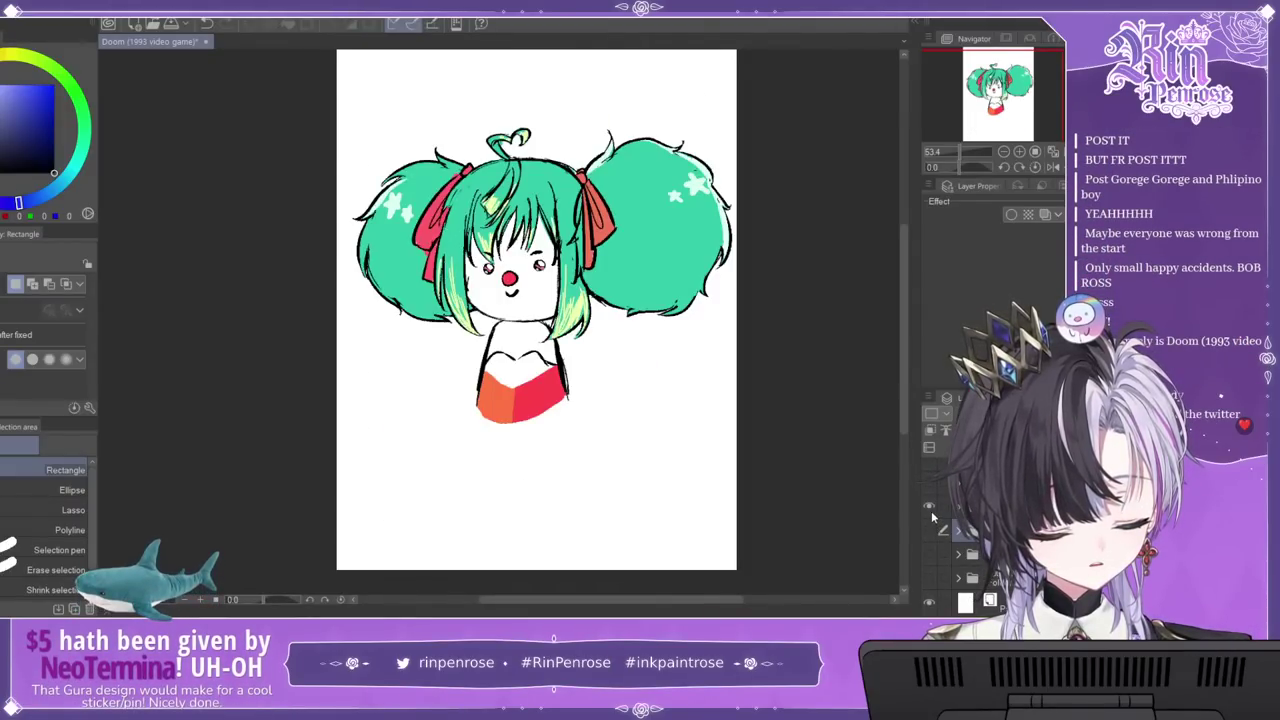
{"action": "left_click_drag", "start_coordinate": [308, 98], "coordinate": [764, 438]}
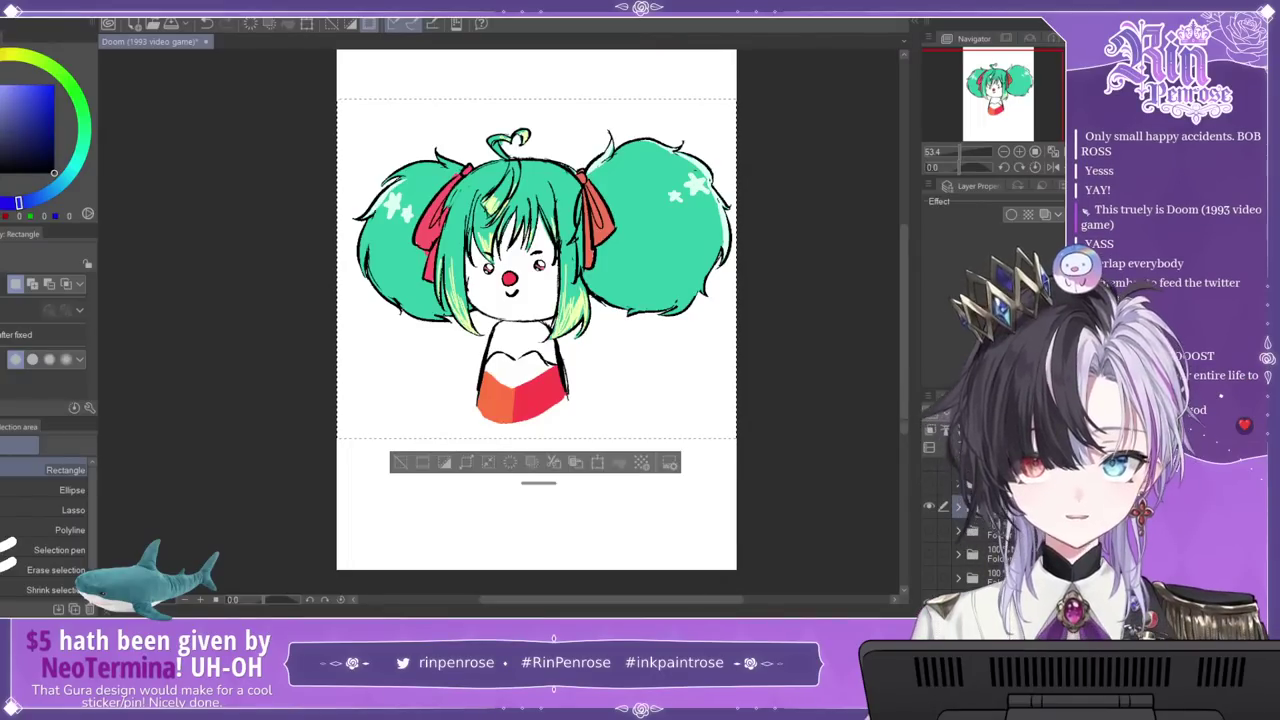
Step: Display the character with the dark top hat instead and enclose the figure and small purple rabbit in a rectangular selection across the page width
{"action": "left_click", "coordinate": [930, 507]}
{"action": "scroll", "coordinate": [932, 540], "scroll_direction": "up", "scroll_amount": 2}
{"action": "key", "text": "ctrl+d"}
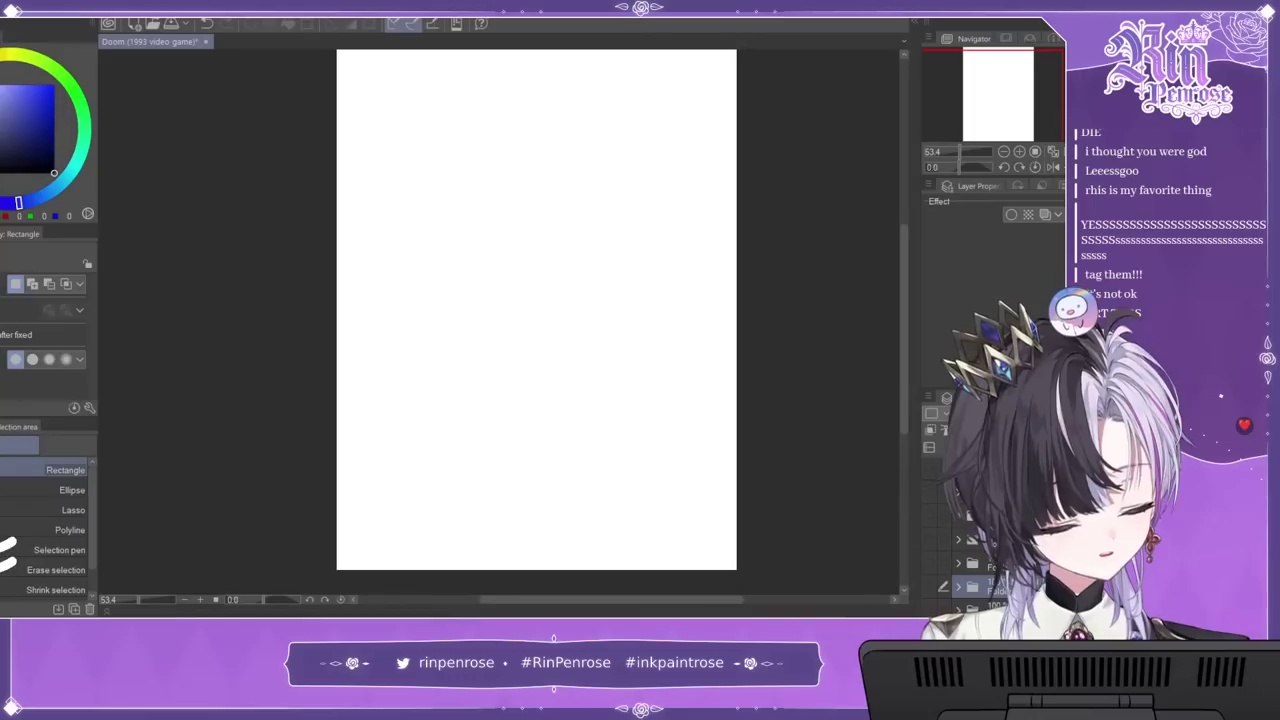
{"action": "left_click", "coordinate": [930, 563]}
{"action": "left_click_drag", "start_coordinate": [345, 60], "coordinate": [765, 527]}
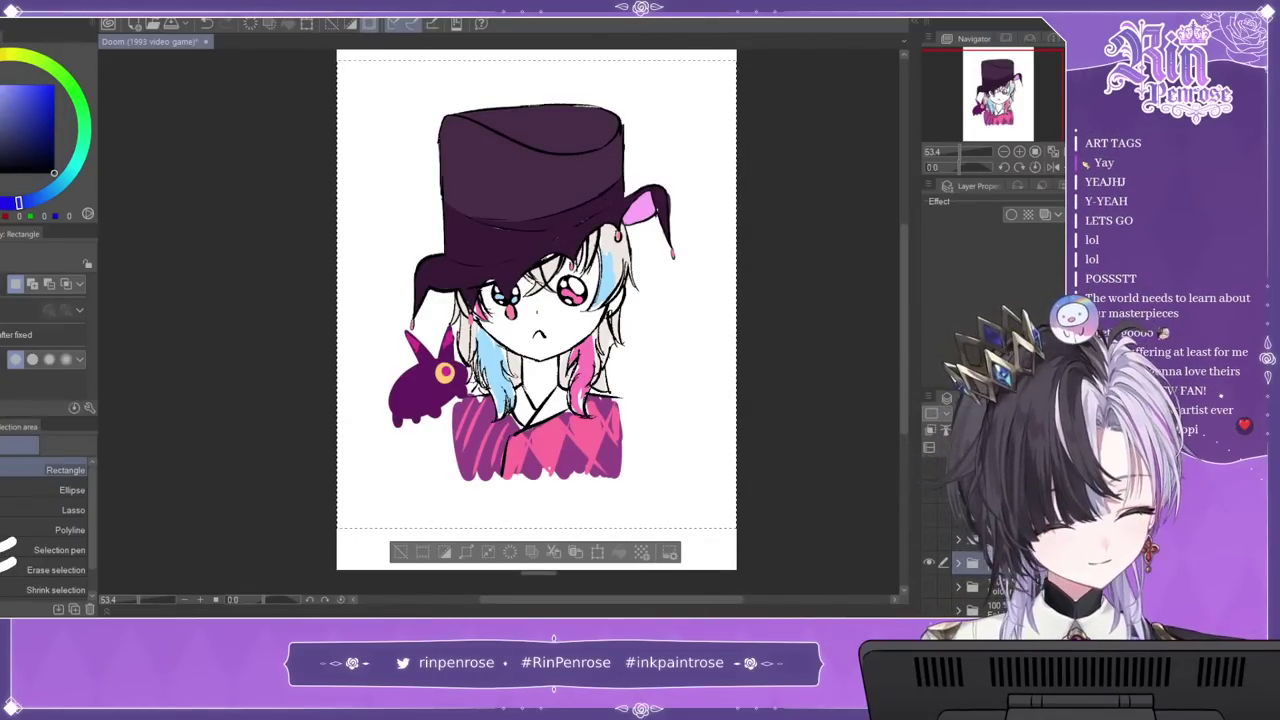
Step: Show the red-haired character with the letter F on the shirt instead, enclose the full body in a new rectangular selection, and target its folder
{"action": "left_click", "coordinate": [929, 562]}
{"action": "left_click", "coordinate": [926, 540]}
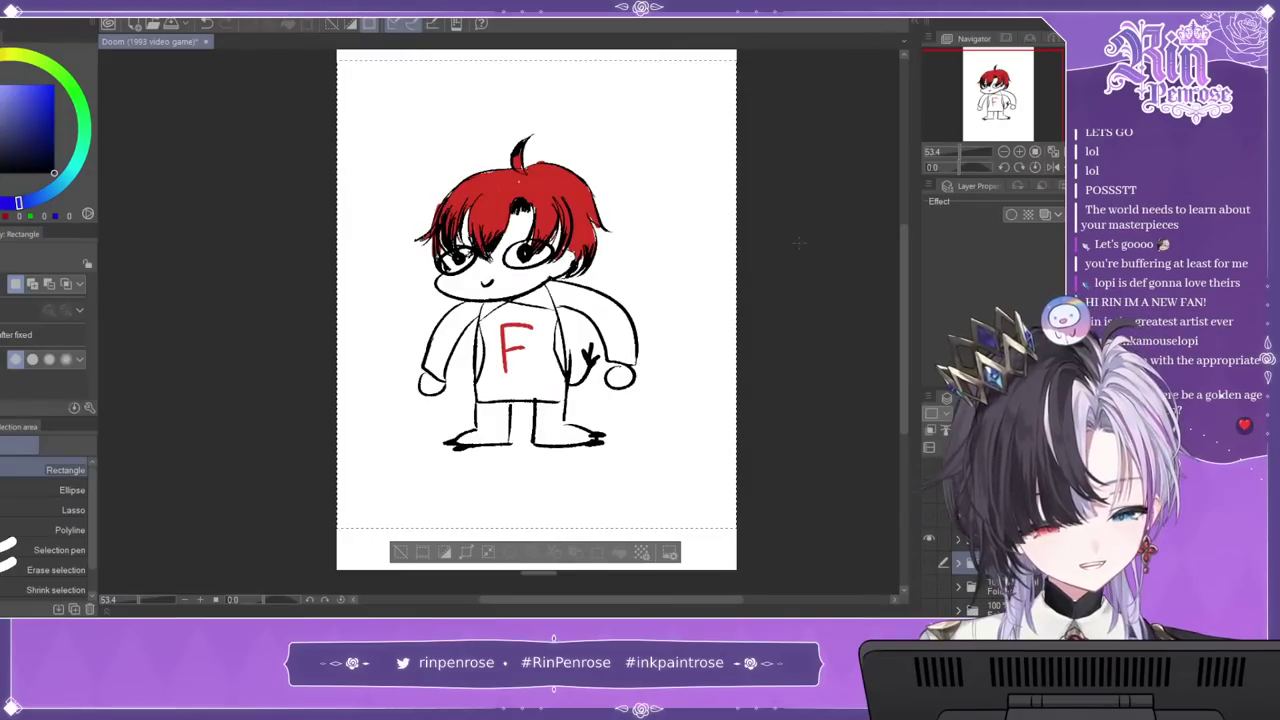
{"action": "key", "text": "ctrl+d"}
{"action": "left_click_drag", "start_coordinate": [373, 115], "coordinate": [685, 481]}
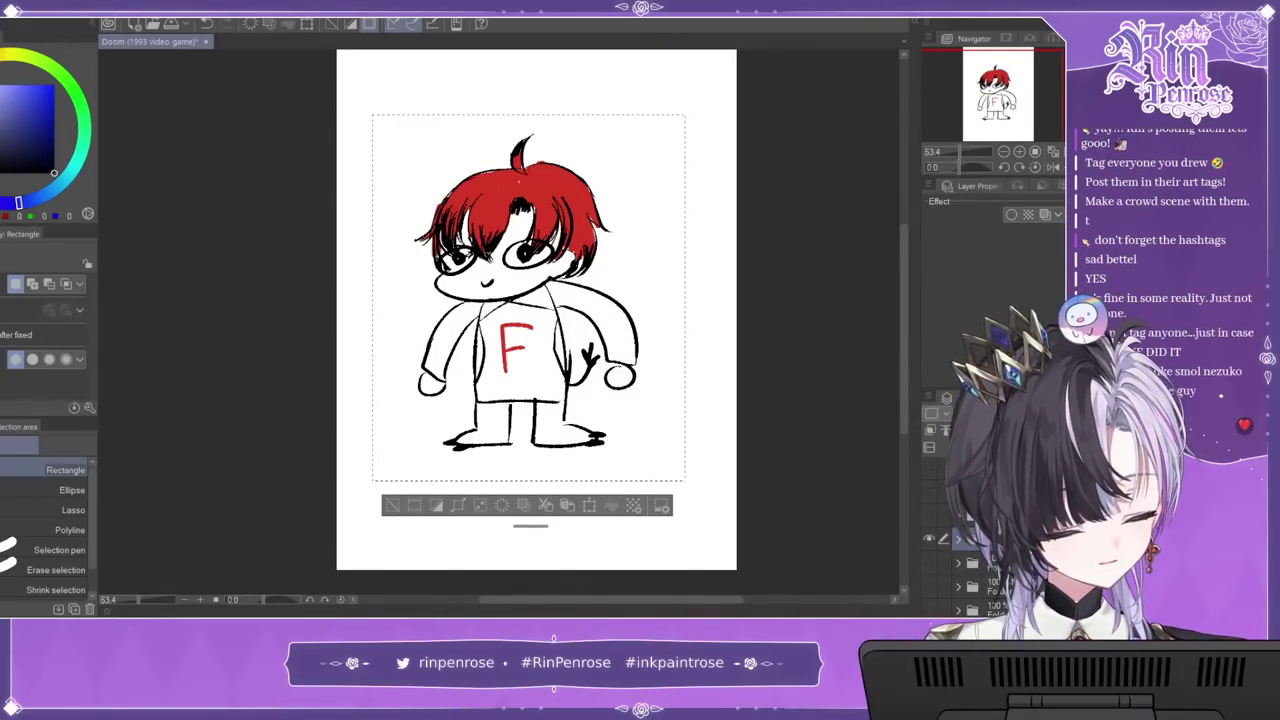
Step: Swap the visible drawing to the orange-haired girl with the red hat, enclose her in a tighter rectangular selection, and target her folder
{"action": "left_click", "coordinate": [928, 538]}
{"action": "left_click", "coordinate": [928, 514]}
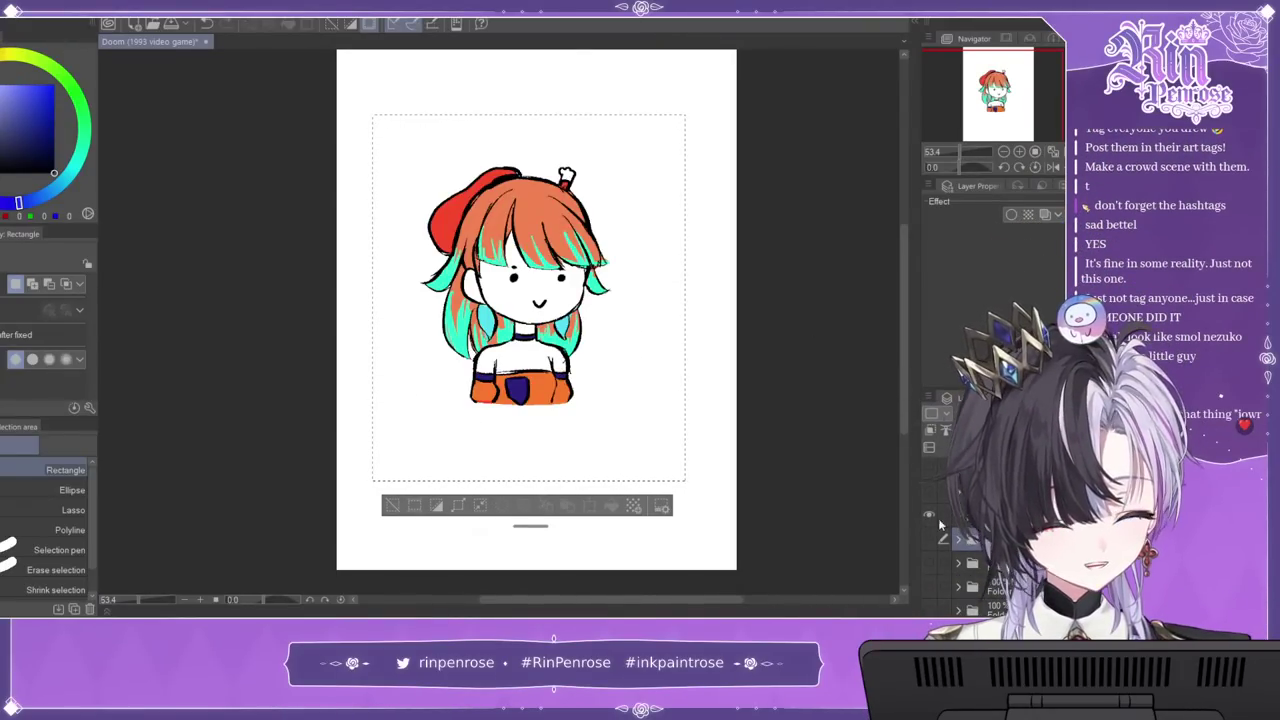
{"action": "left_click", "coordinate": [423, 137]}
{"action": "left_click_drag", "start_coordinate": [396, 137], "coordinate": [657, 437]}
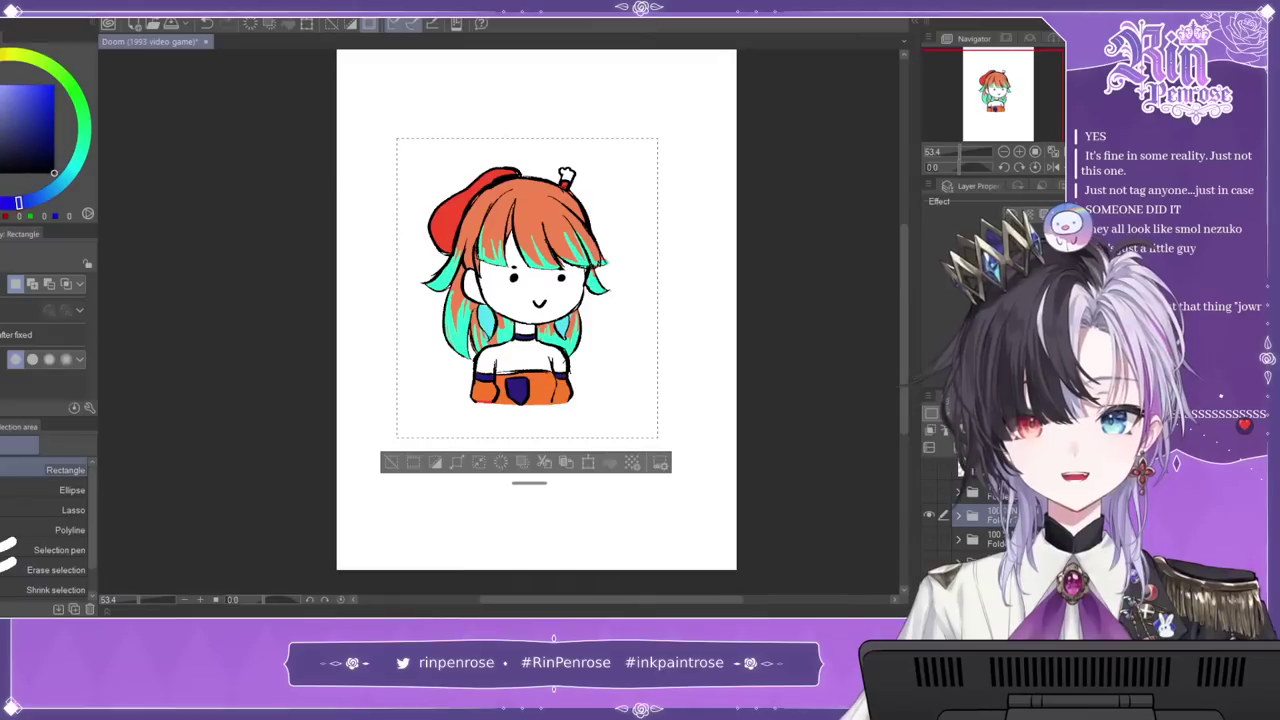
Step: Display only the Gawr Gura drawing and enclose her whole figure in a new rectangular selection with white margin around it
{"action": "left_click", "coordinate": [930, 515]}
{"action": "left_click", "coordinate": [930, 492]}
{"action": "key", "text": "ctrl+d"}
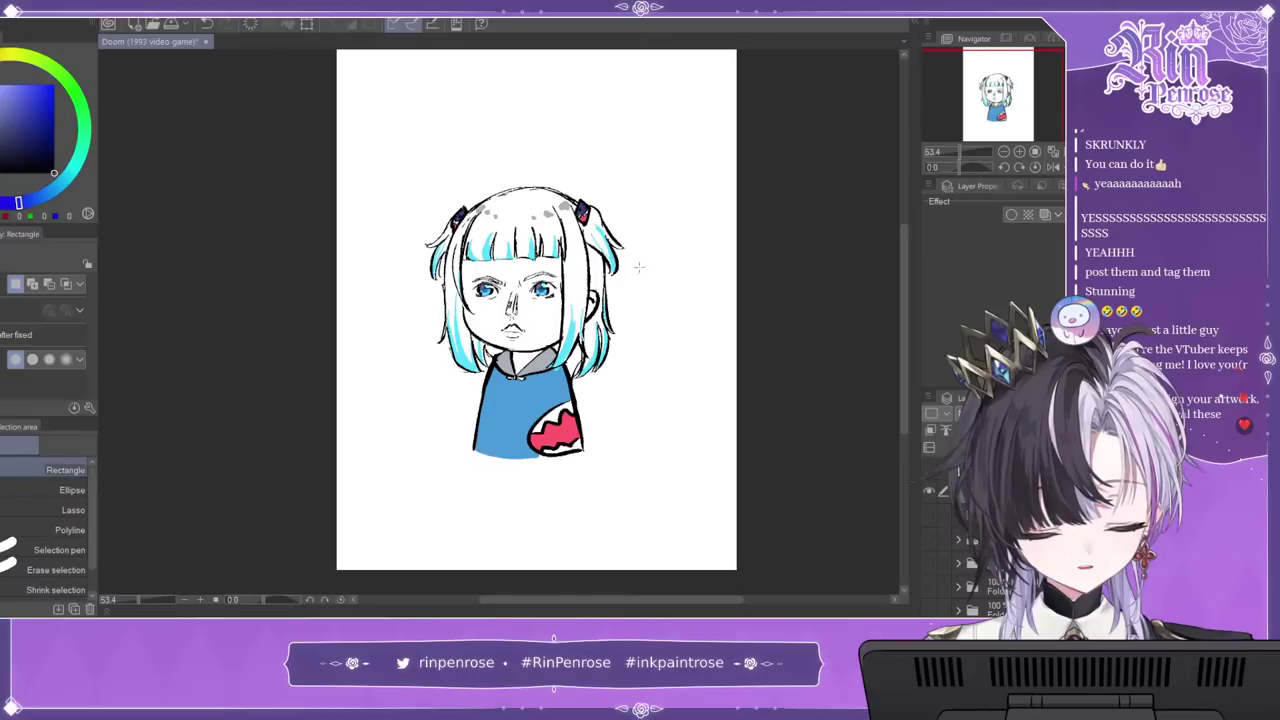
{"action": "left_click_drag", "start_coordinate": [379, 145], "coordinate": [446, 186]}
{"action": "left_click_drag", "start_coordinate": [684, 509], "coordinate": [679, 507]}
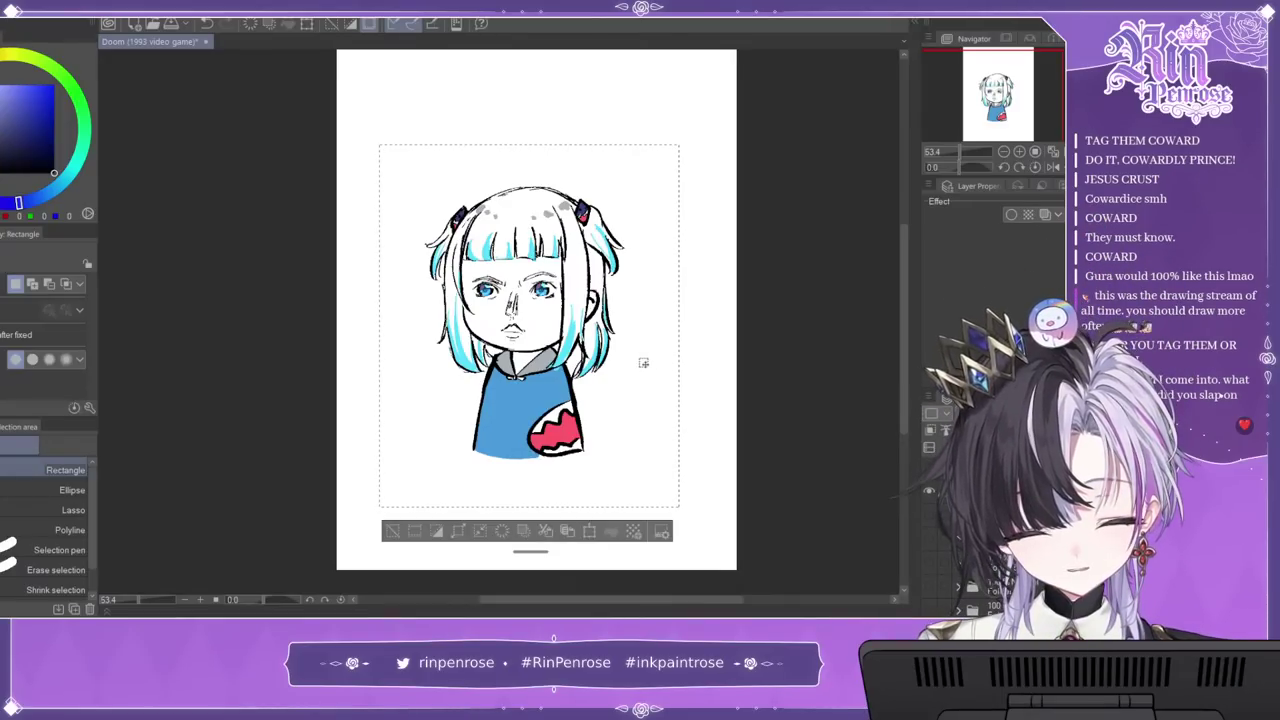
Step: Examine the eyes, nose and mouth of the Gawr Gura drawing up close
{"action": "scroll", "coordinate": [510, 311], "scroll_direction": "up", "scroll_amount": 10}
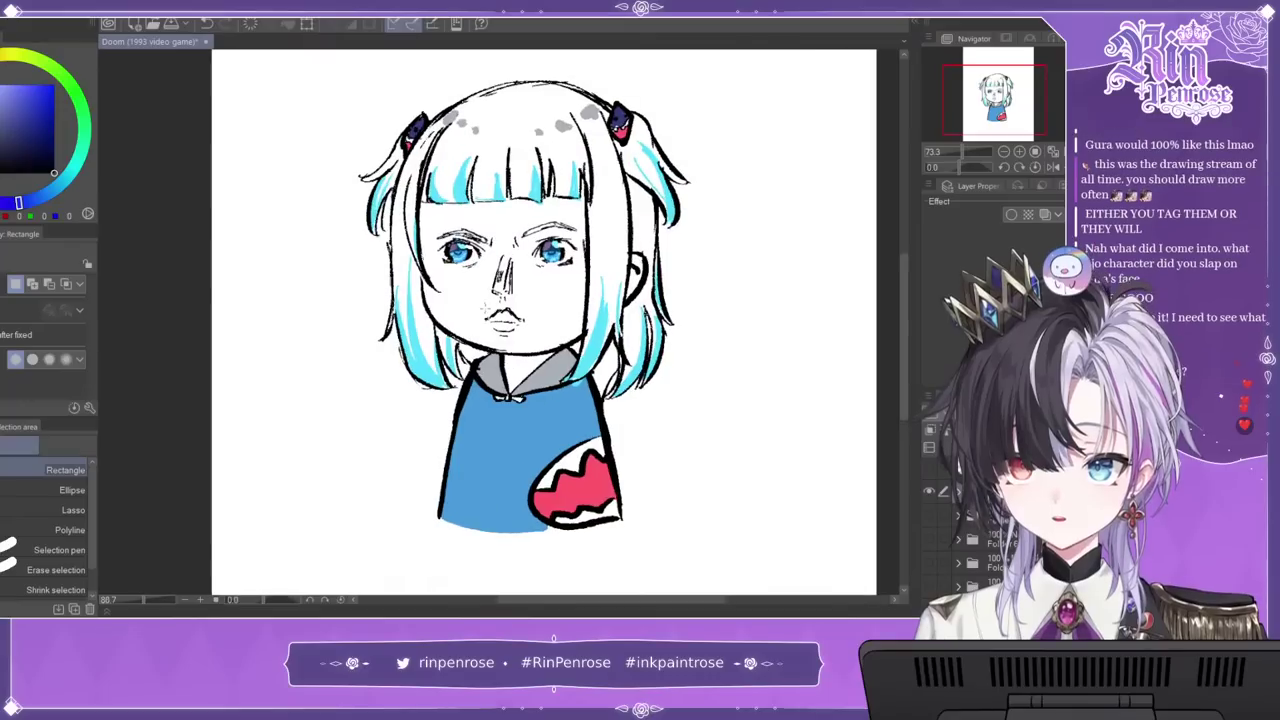
{"action": "scroll", "coordinate": [630, 215], "scroll_direction": "up", "scroll_amount": 2}
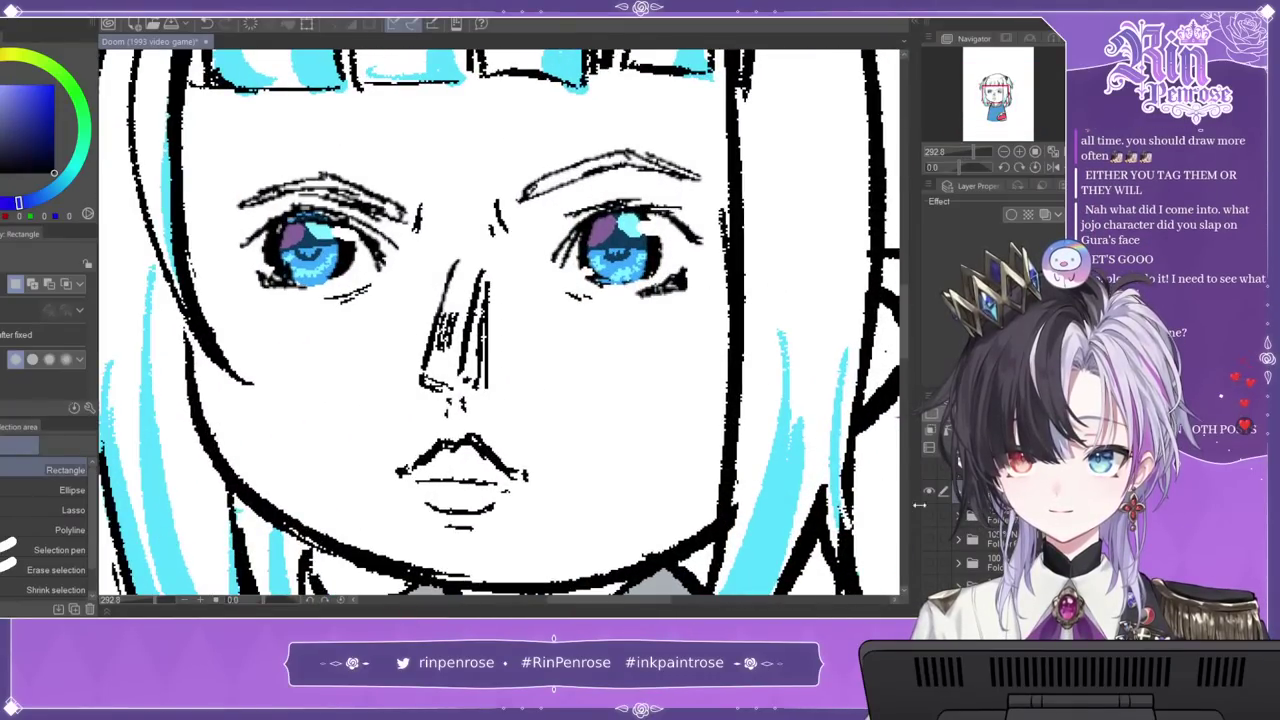